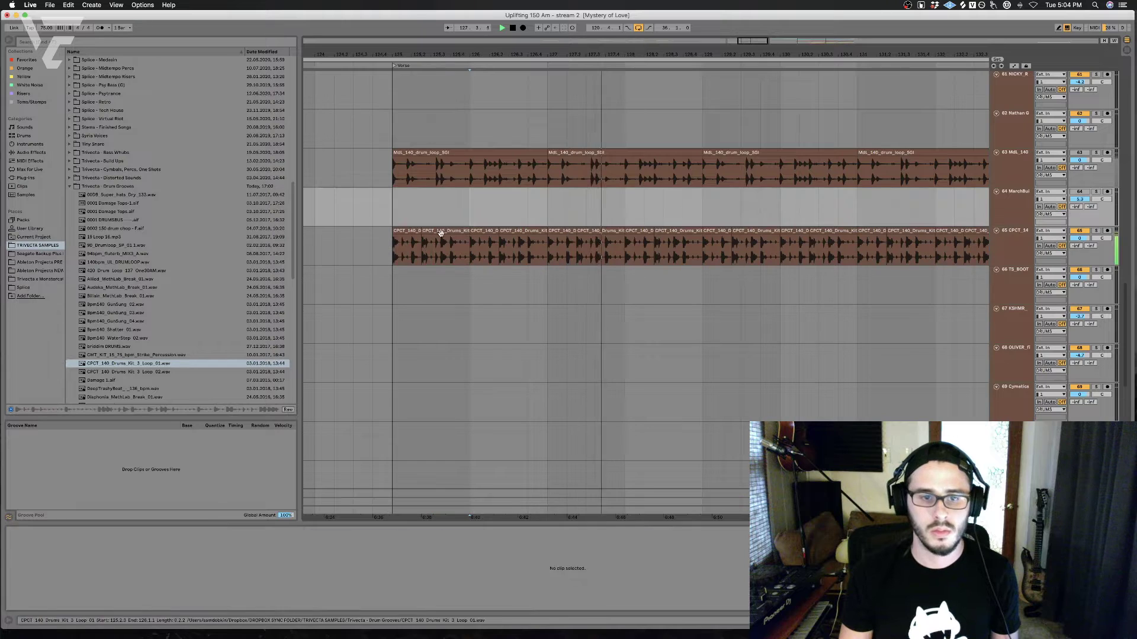
# Step: Play the arrangement from the start of the Intro and locate the acoustic guitar clips in the GTRS group
pyautogui.click(431, 236)
pyautogui.moveTo(634, 523); pyautogui.dragTo(621, 542)
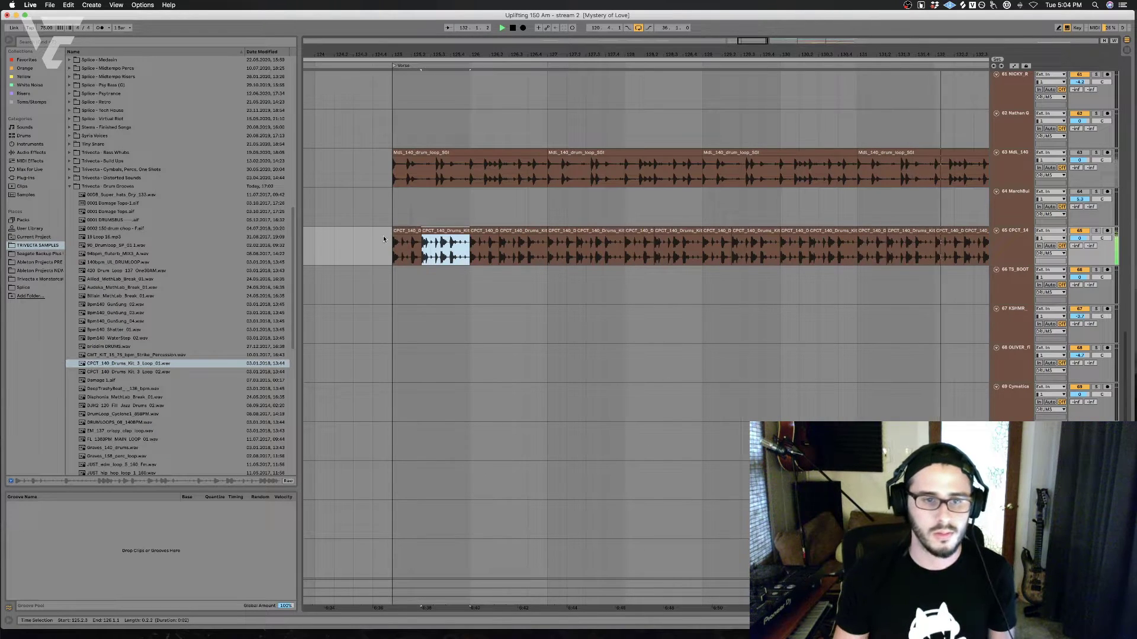
pyautogui.click(354, 252)
pyautogui.hscroll(-5, 342, 240)
pyautogui.press('space')
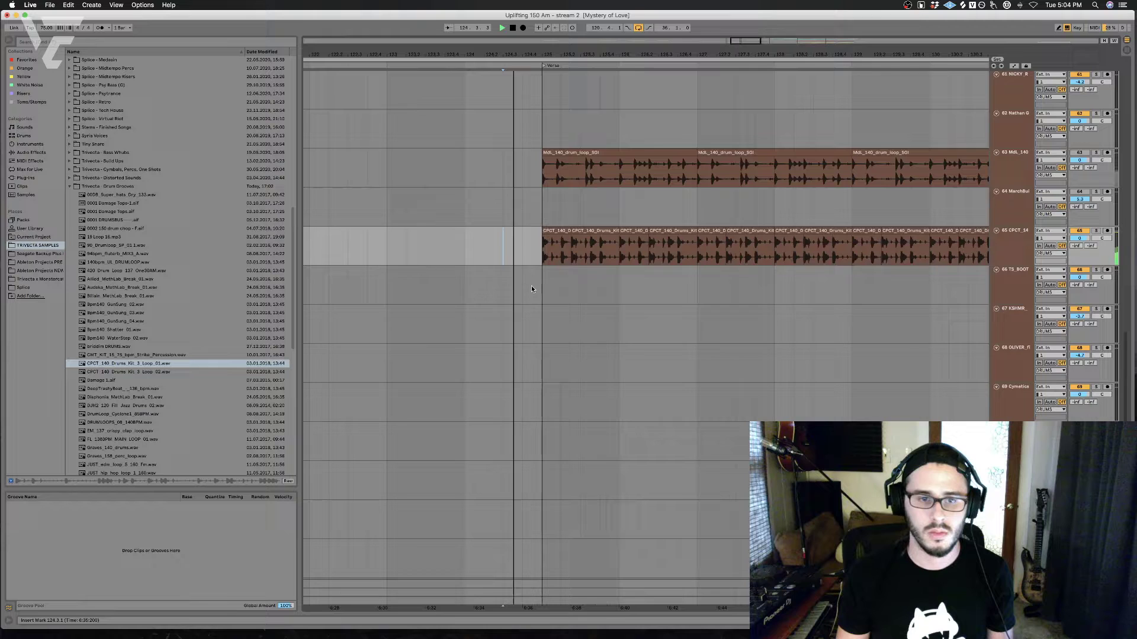
pyautogui.hscroll(-4, 325, 247)
pyautogui.click(334, 246)
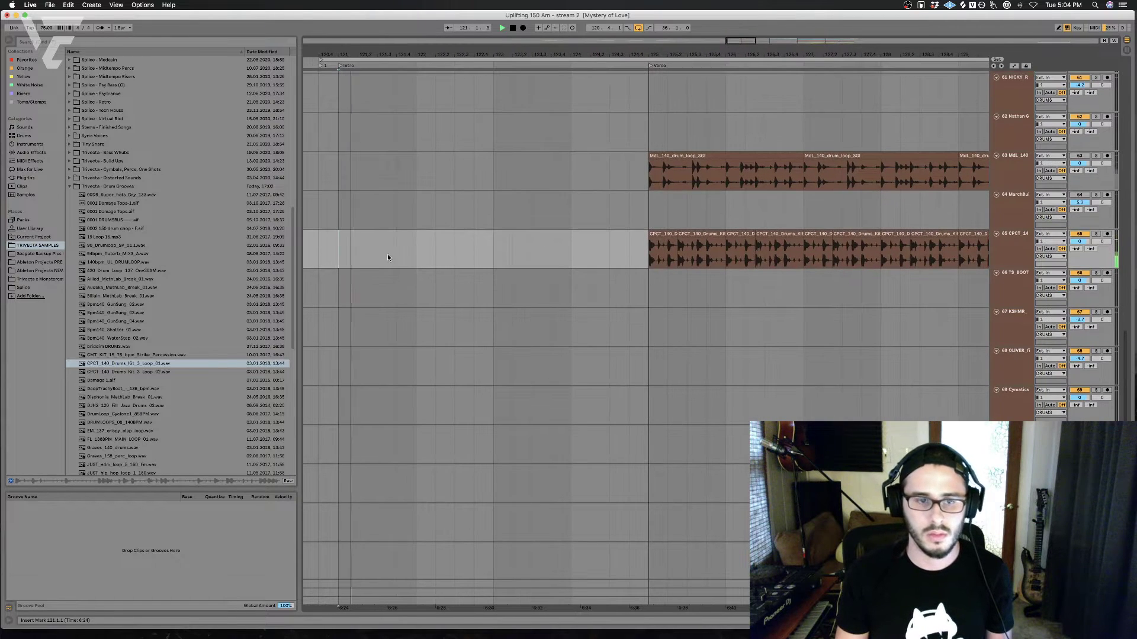
pyautogui.scroll(-1, 938, 289)
pyautogui.scroll(-13, 937, 289)
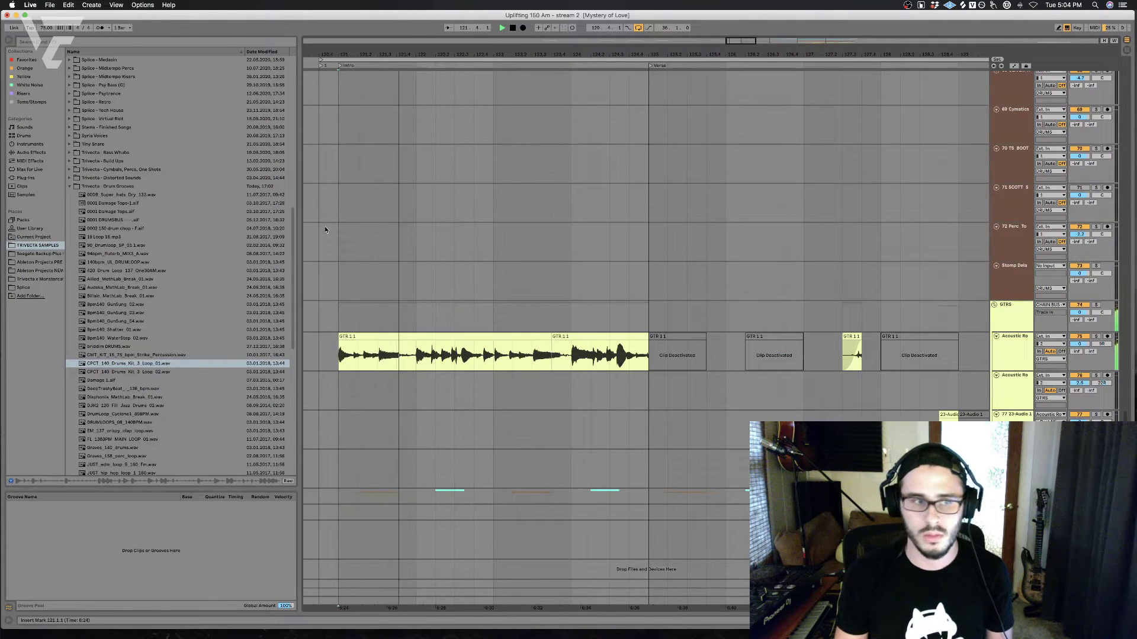
# Step: Turn on the metronome and play the acoustic guitar part against it from mid-clip
pyautogui.click(99, 28)
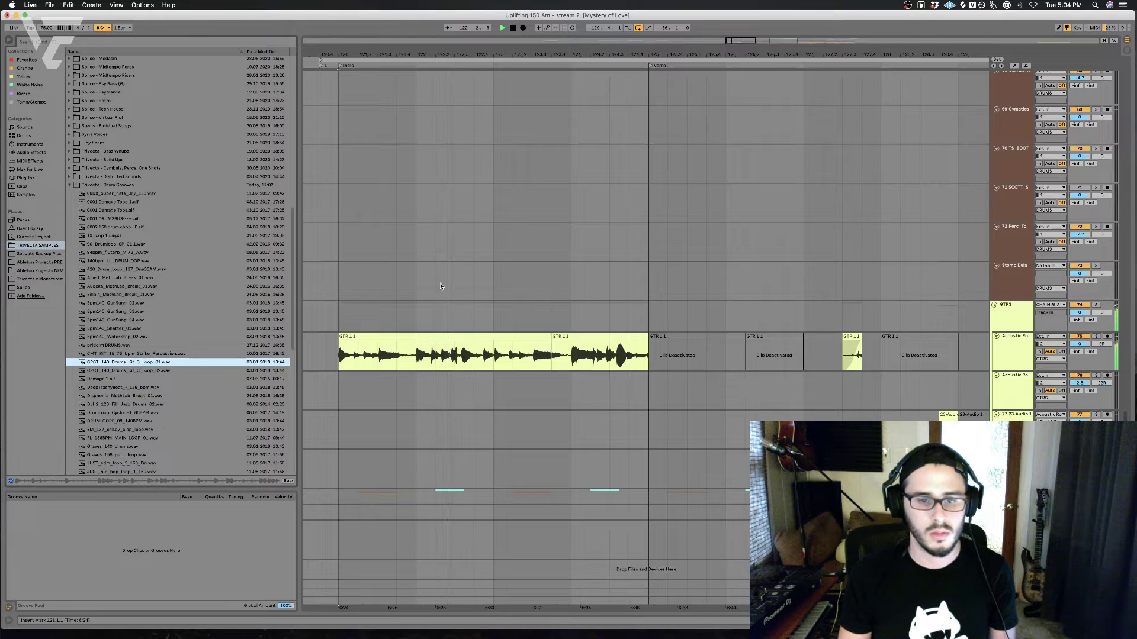
pyautogui.click(447, 367)
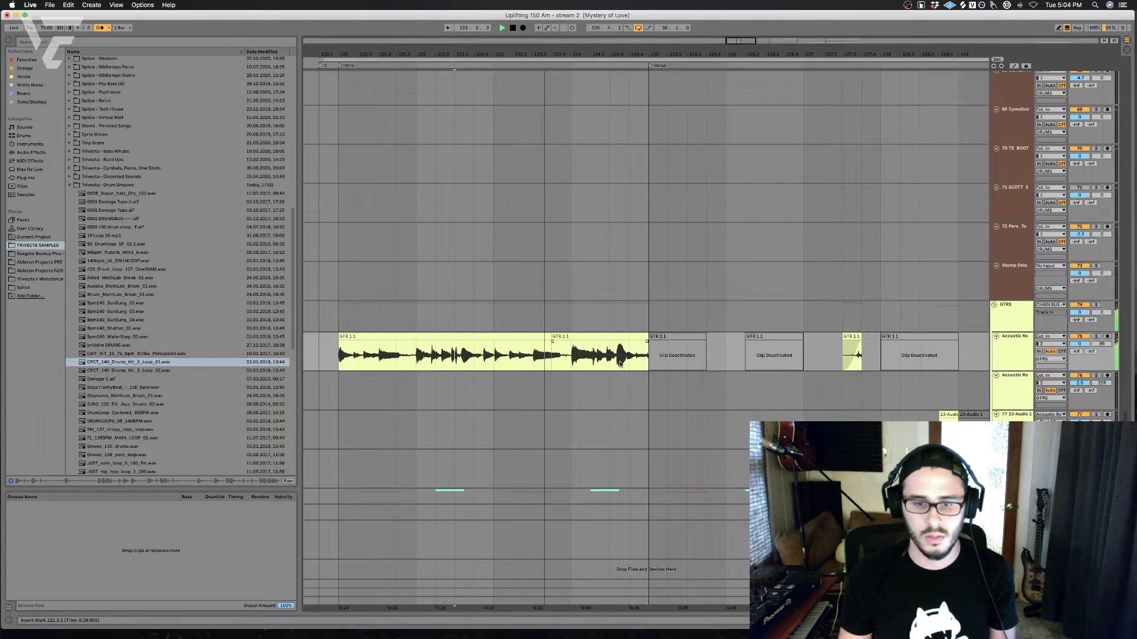
pyautogui.press('space')
pyautogui.press('space')
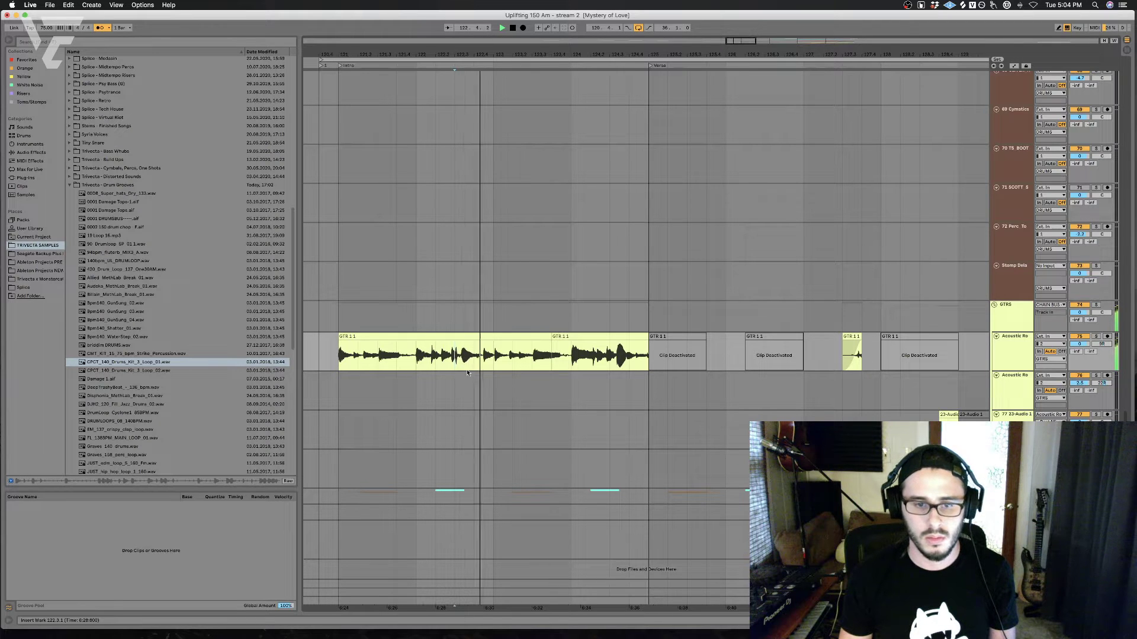
# Step: Duplicate the first acoustic guitar track with its clips and name the copy Chopped
pyautogui.click(533, 337)
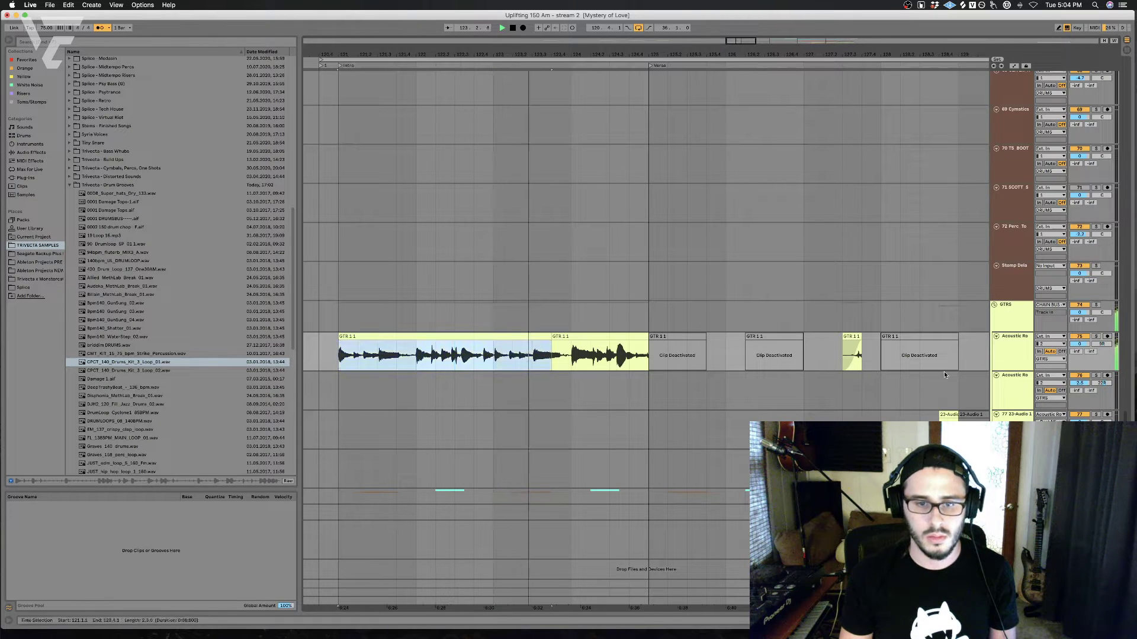
pyautogui.click(1025, 356)
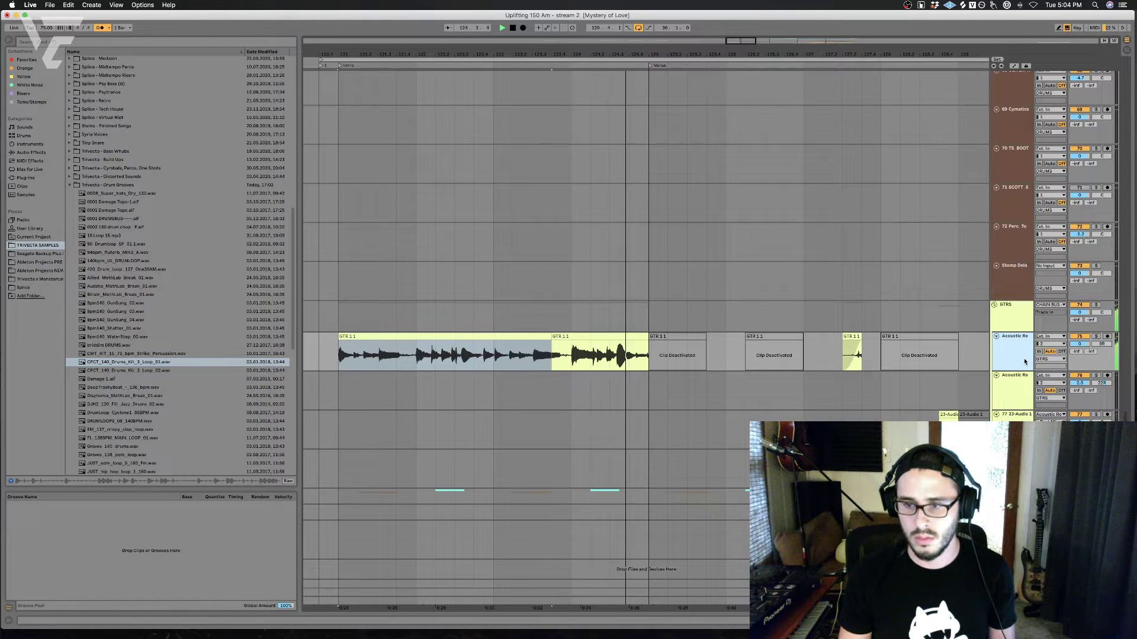
pyautogui.press('super+d')
pyautogui.press('super+r')
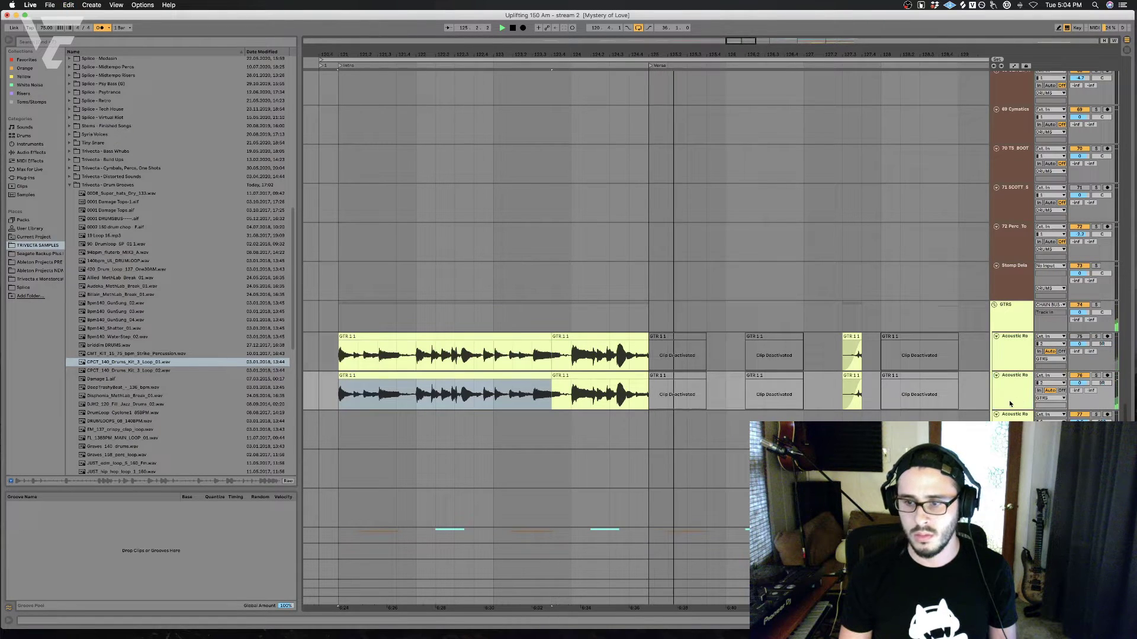
pyautogui.write('Chopped')
pyautogui.press('Return')
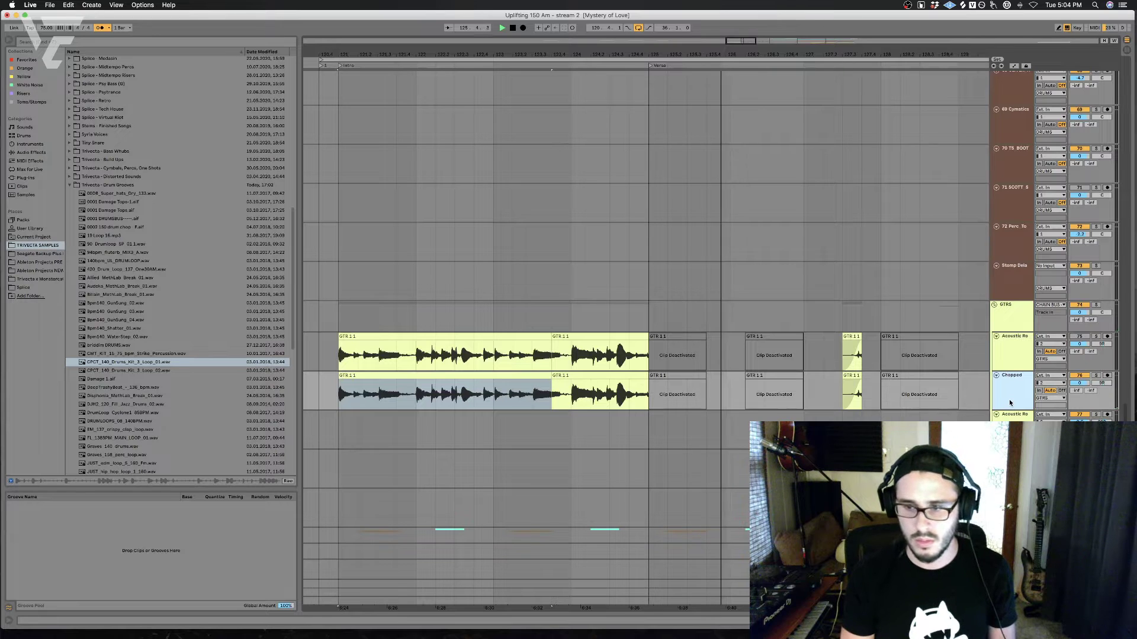
# Step: Play the Chopped track from bar 121 and open its first guitar clip in the sample editor
pyautogui.click(338, 405)
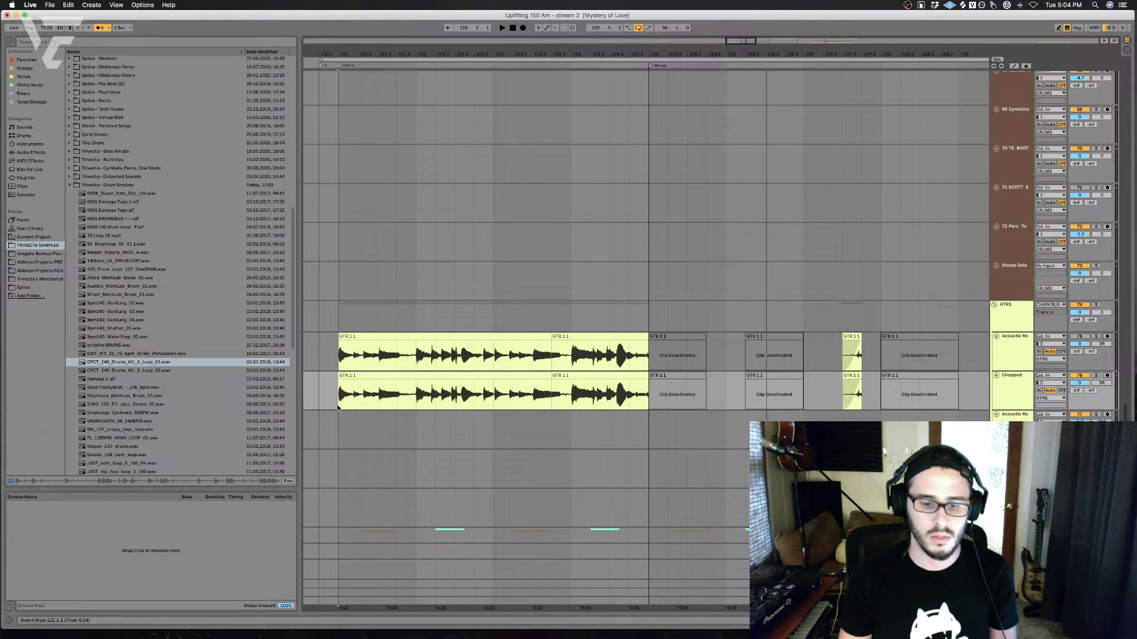
pyautogui.hscroll(-2, 331, 403)
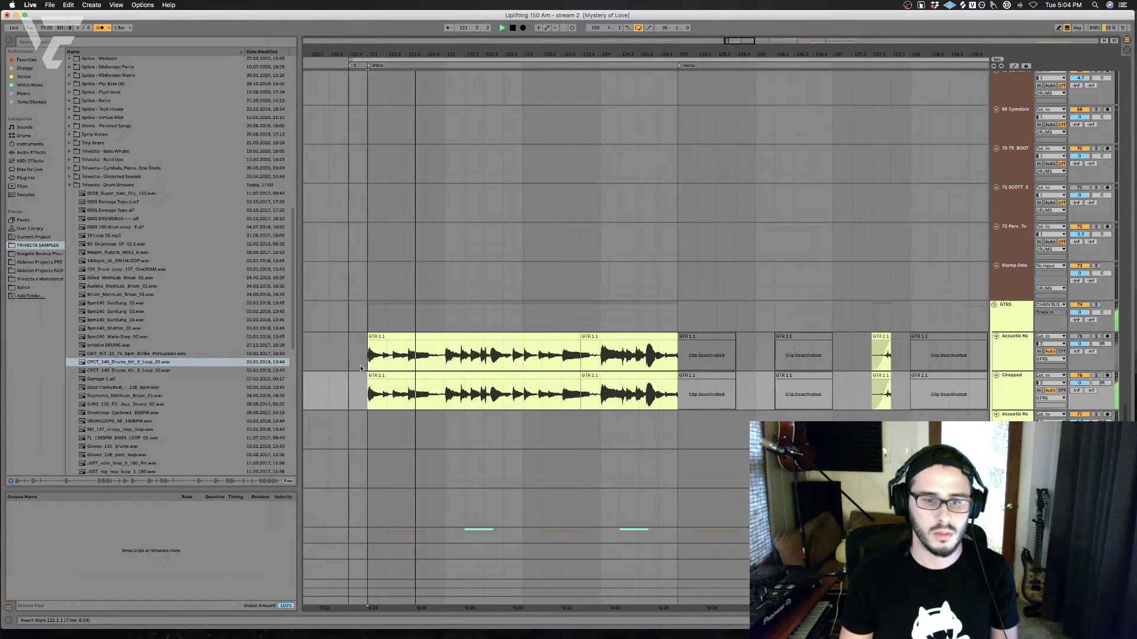
pyautogui.click(391, 385)
pyautogui.doubleClick(392, 383)
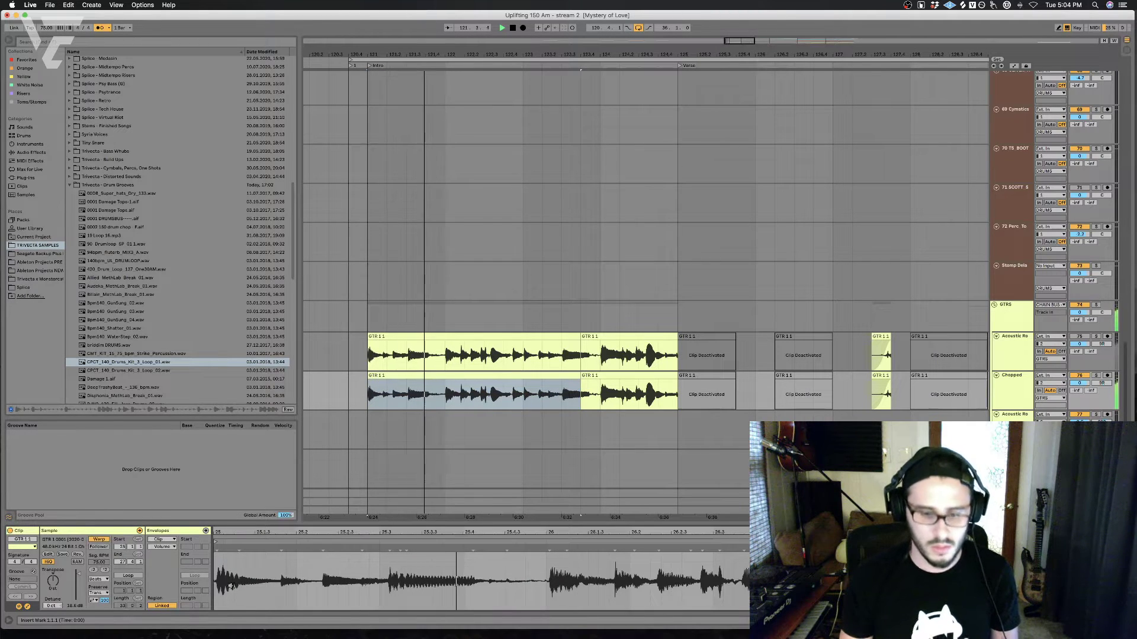
pyautogui.press('space')
pyautogui.press('space')
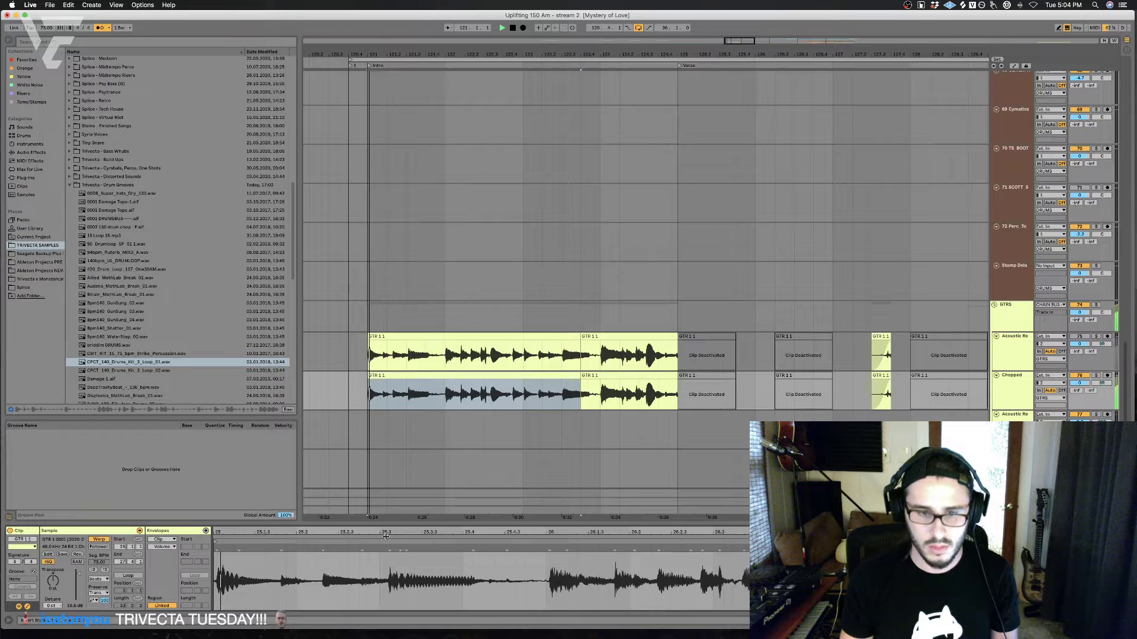
# Step: Set the first Chopped guitar clip's warp mode to Complex Pro and audition the clip's timing against the metronome
pyautogui.click(98, 579)
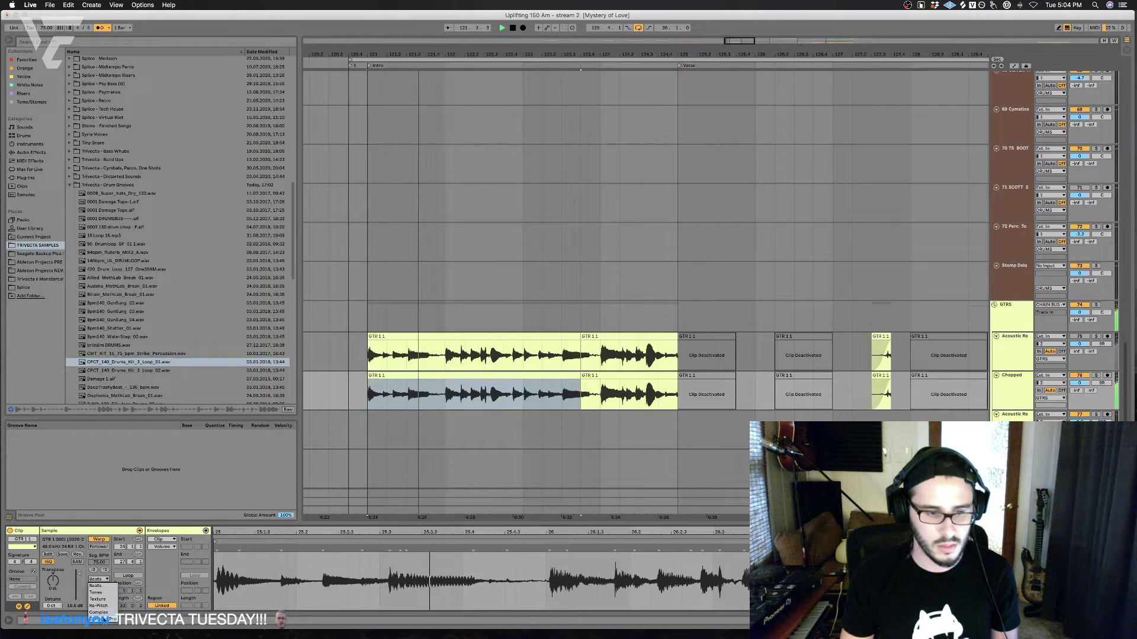
pyautogui.click(103, 621)
pyautogui.press('space')
pyautogui.press('space')
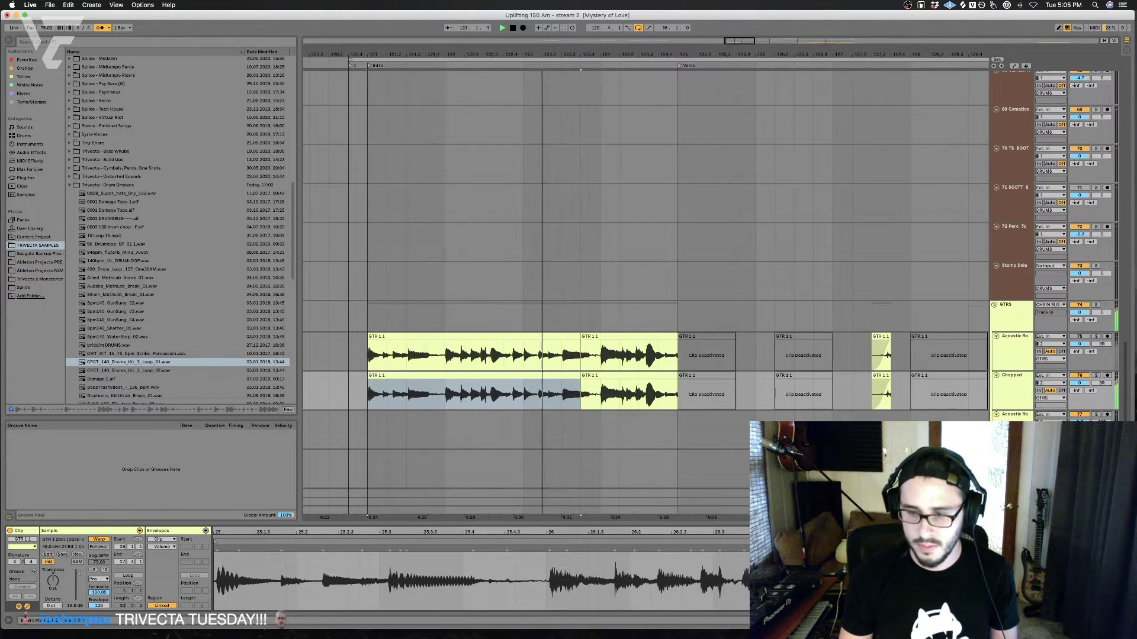
pyautogui.press('space')
pyautogui.press('space')
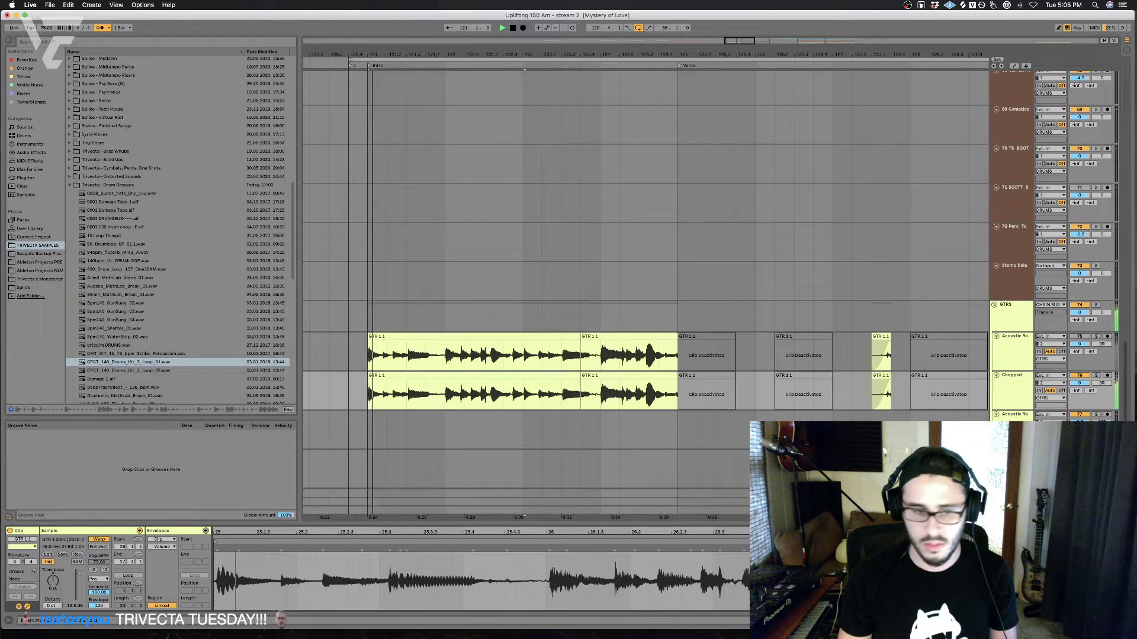
pyautogui.press('space')
pyautogui.press('space')
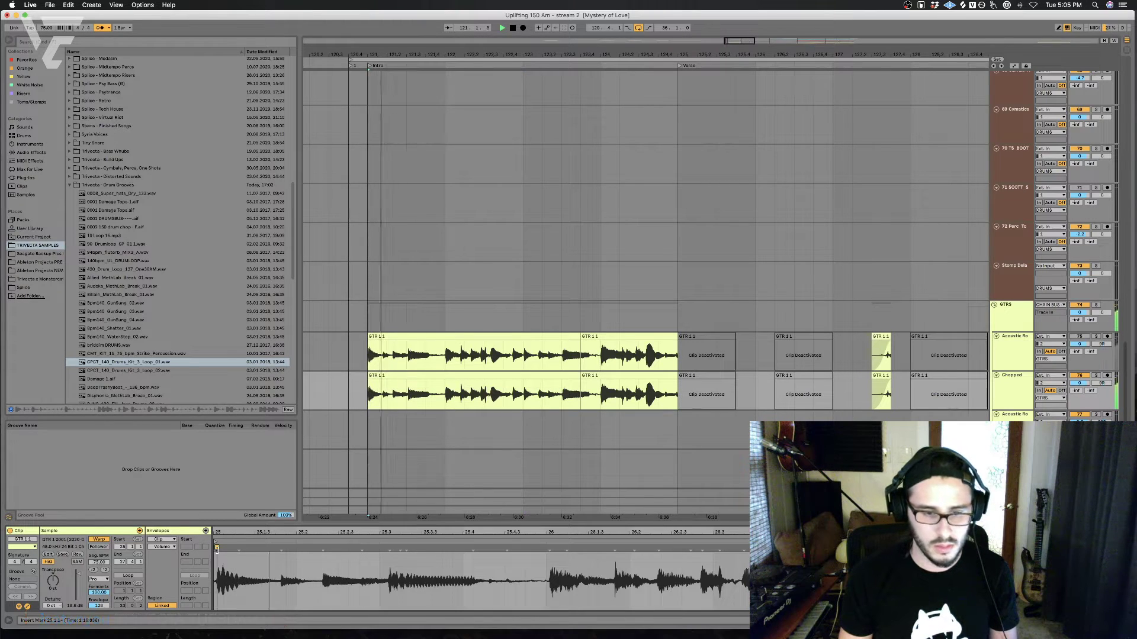
# Step: Try moving the Chopped clip's opening note slightly earlier with a warp marker at 25, audition it and undo the move
pyautogui.moveTo(216, 551); pyautogui.dragTo(209, 553)
pyautogui.press('space')
pyautogui.press('super+z')
pyautogui.press('space')
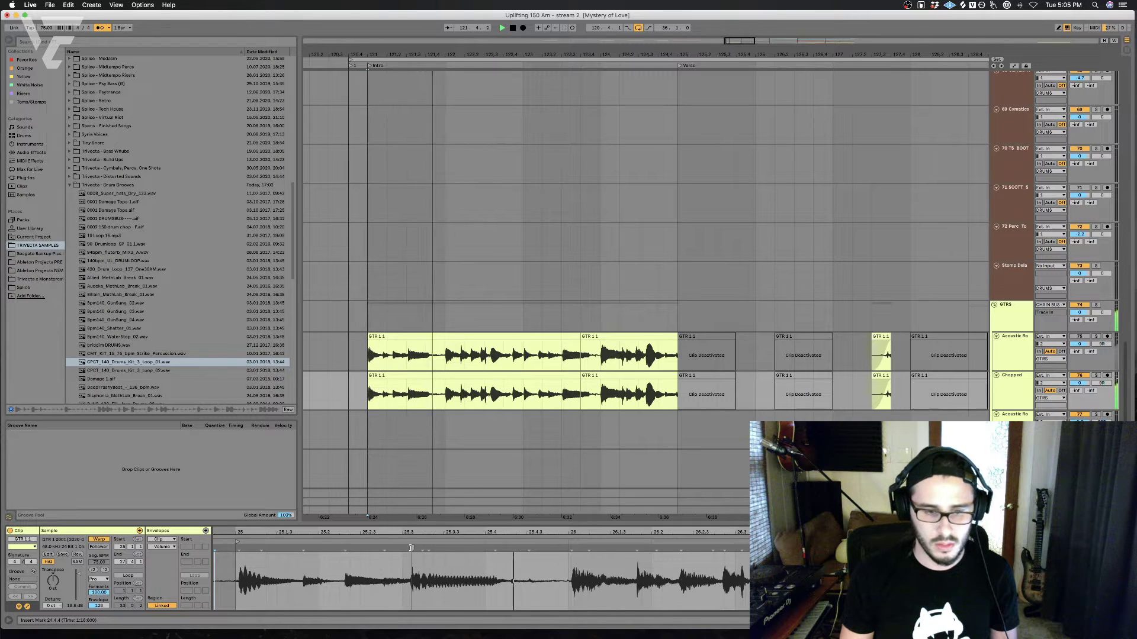
# Step: Try pulling the guitar hit at 25.3 slightly earlier with a warp marker, audition it and undo the move
pyautogui.moveTo(411, 548); pyautogui.dragTo(402, 549)
pyautogui.press('space')
pyautogui.press('space')
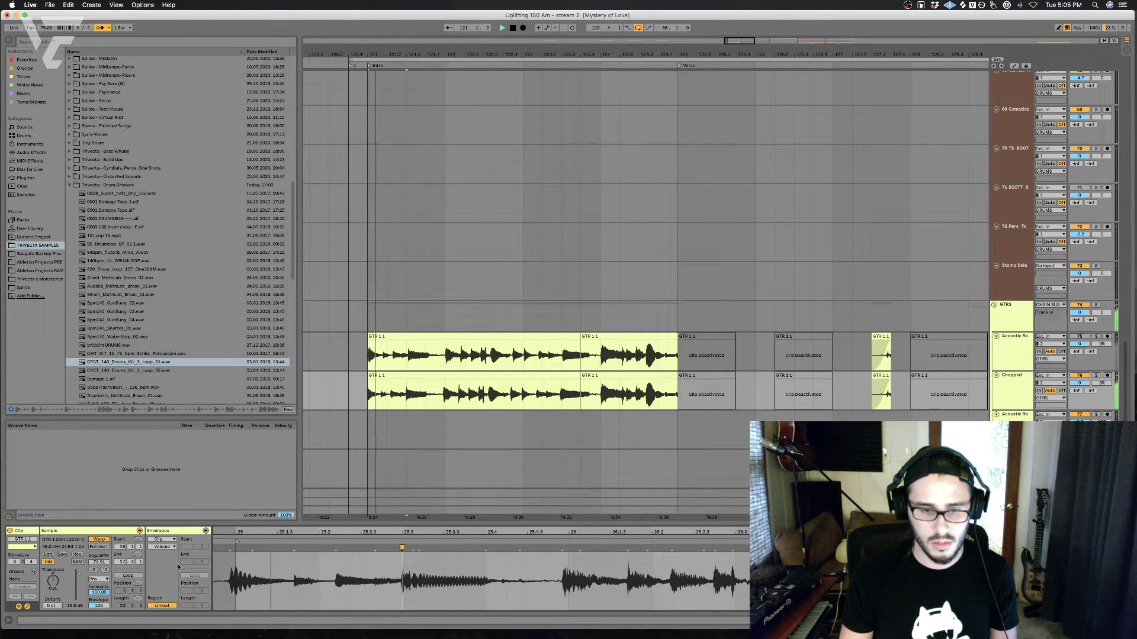
pyautogui.press('space')
pyautogui.press('super+z')
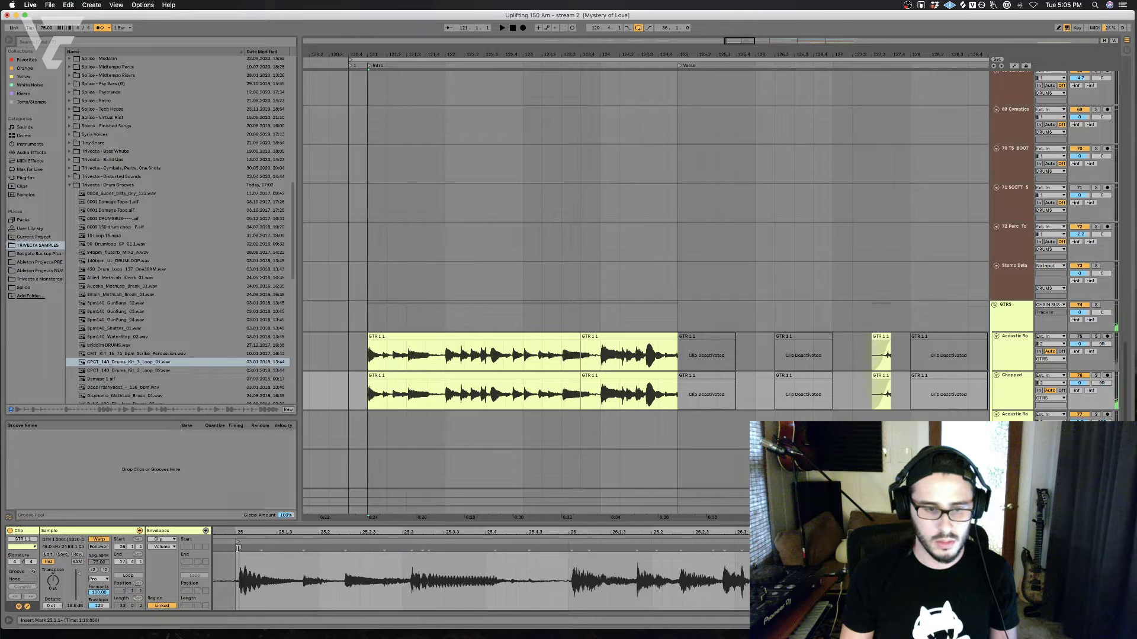
# Step: Place a warp marker on the Chopped clip's first transient, shift it slightly earlier and audition the result
pyautogui.moveTo(237, 548); pyautogui.dragTo(234, 548)
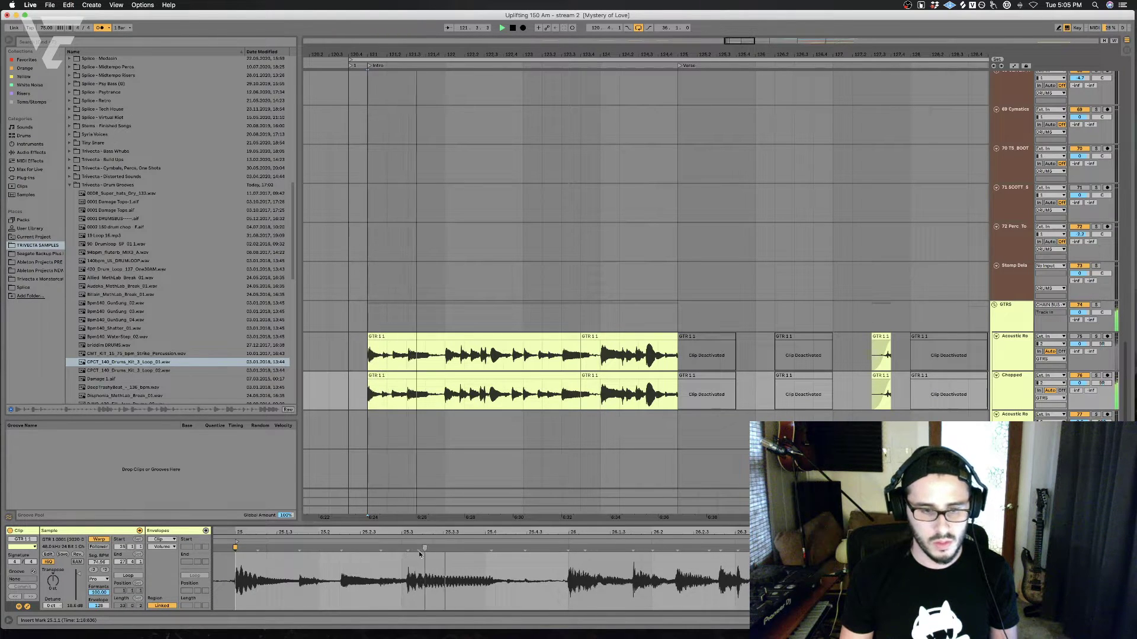
pyautogui.press('space')
pyautogui.press('space')
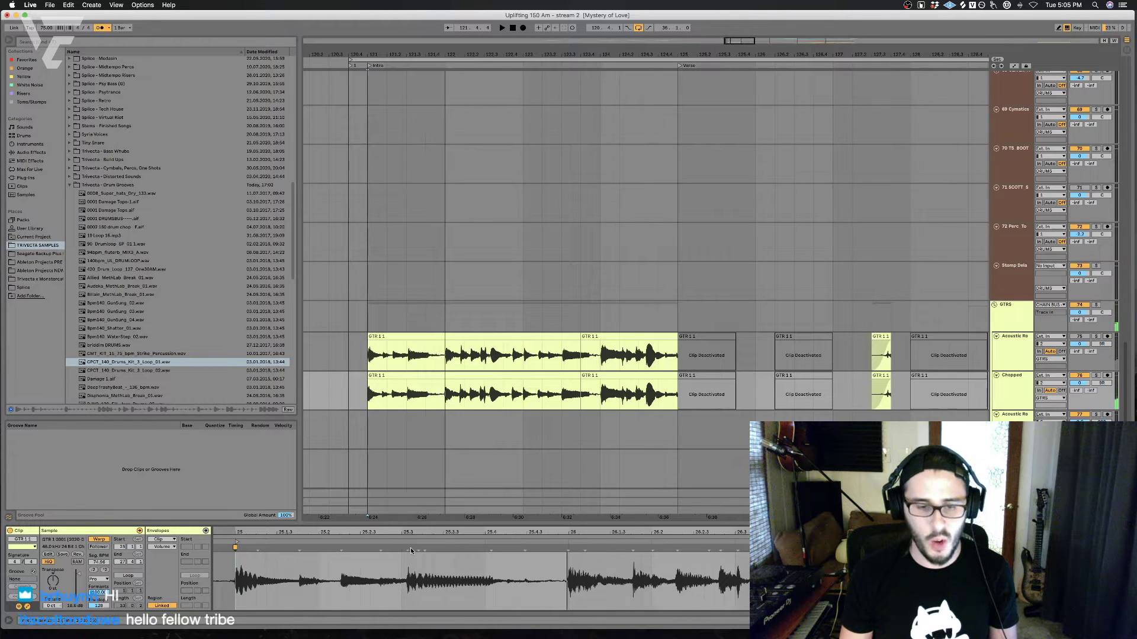
pyautogui.press('space')
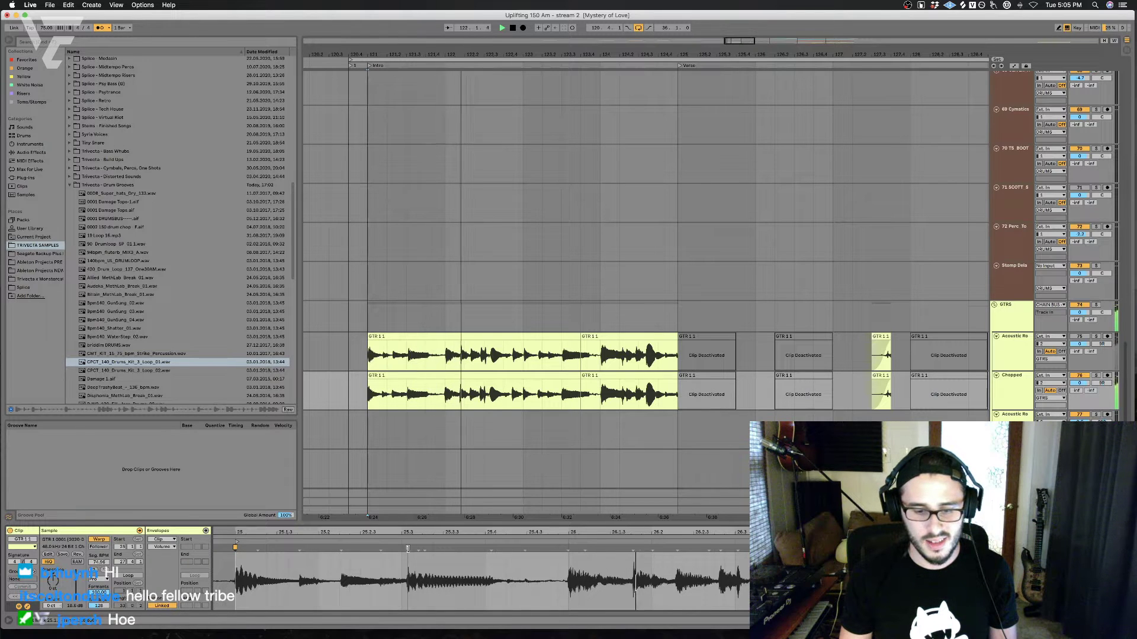
pyautogui.press('space')
pyautogui.press('space')
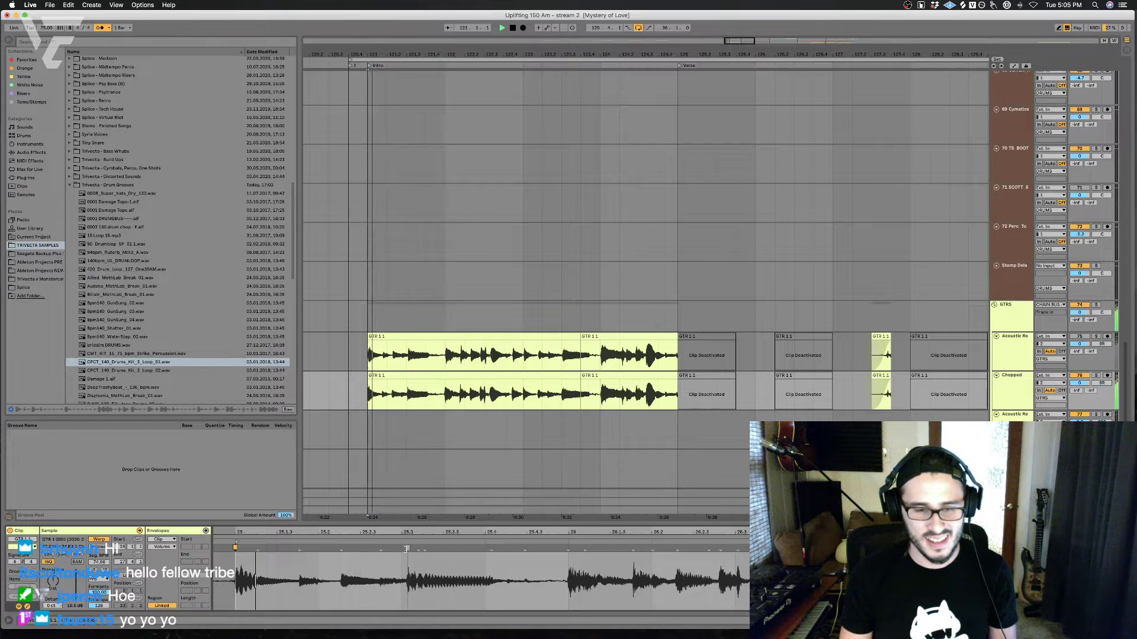
# Step: Try shifting the hit at 25.3 slightly earlier relative to the first warp marker, audition it and undo the shift
pyautogui.moveTo(411, 552); pyautogui.dragTo(401, 555)
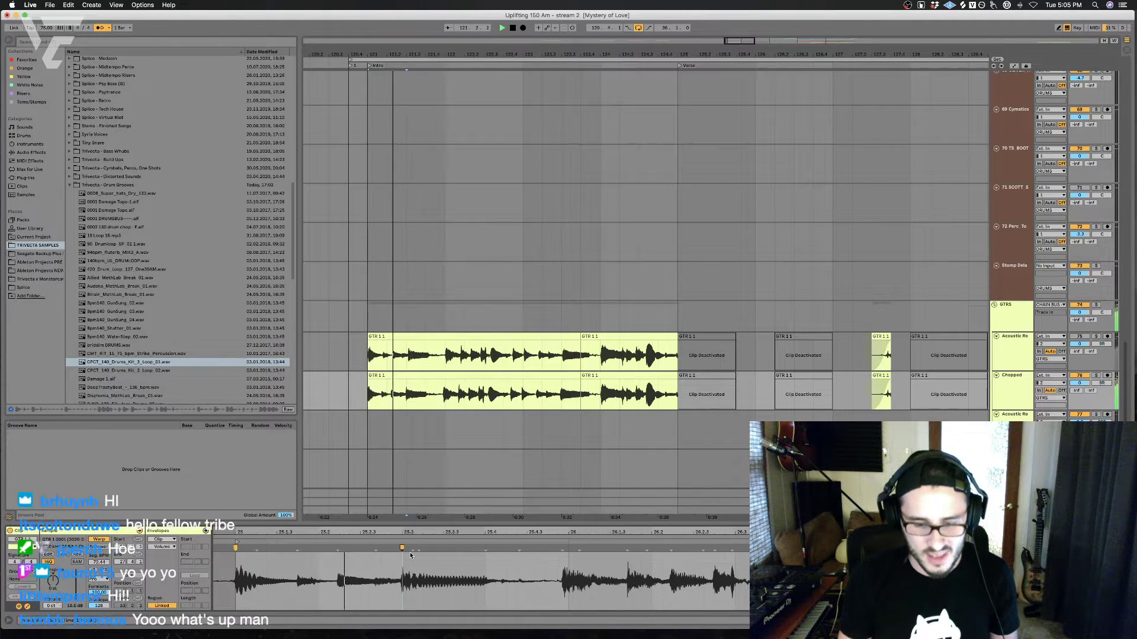
pyautogui.press('space')
pyautogui.press('space')
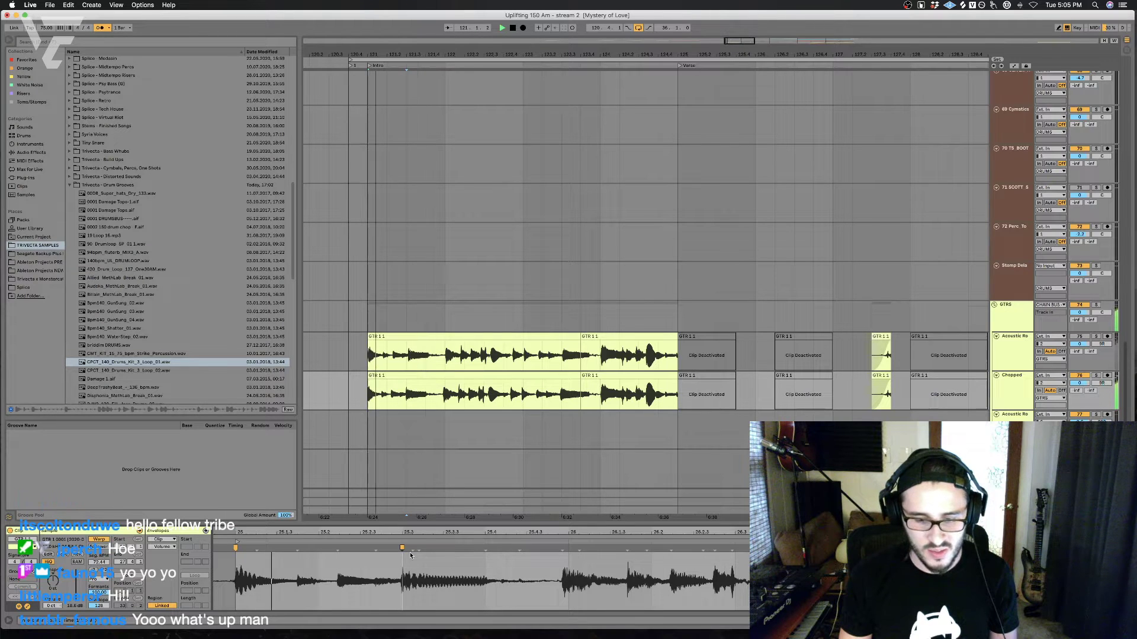
pyautogui.press('super+z')
pyautogui.press('space')
pyautogui.press('space')
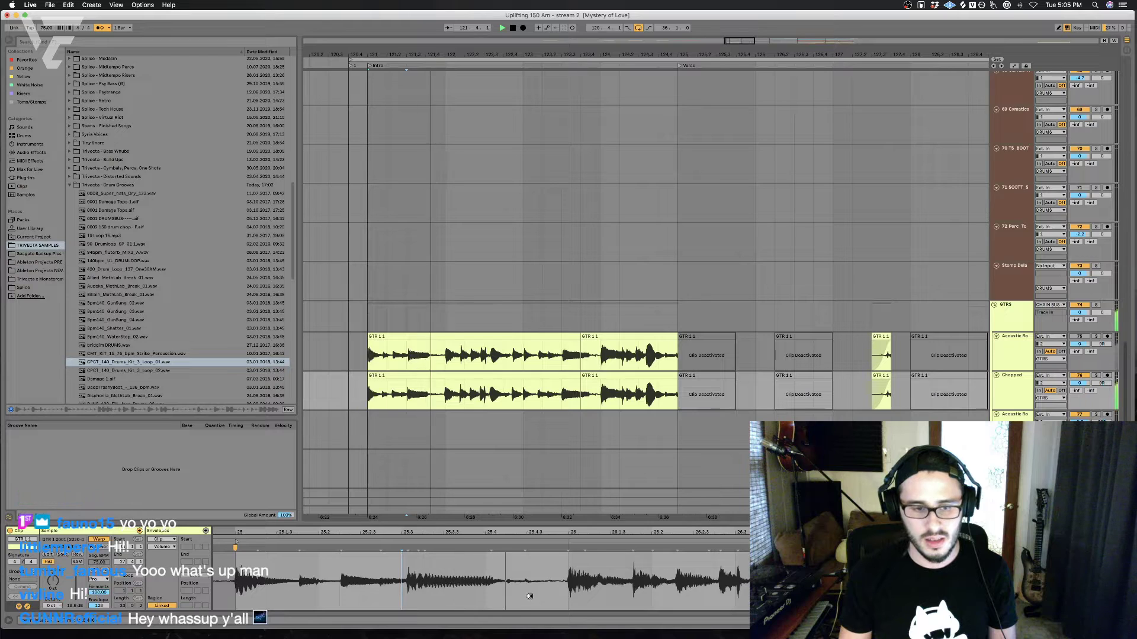
# Step: Play further into the Chopped clip and add a warp marker on the transient just before 27
pyautogui.click(440, 400)
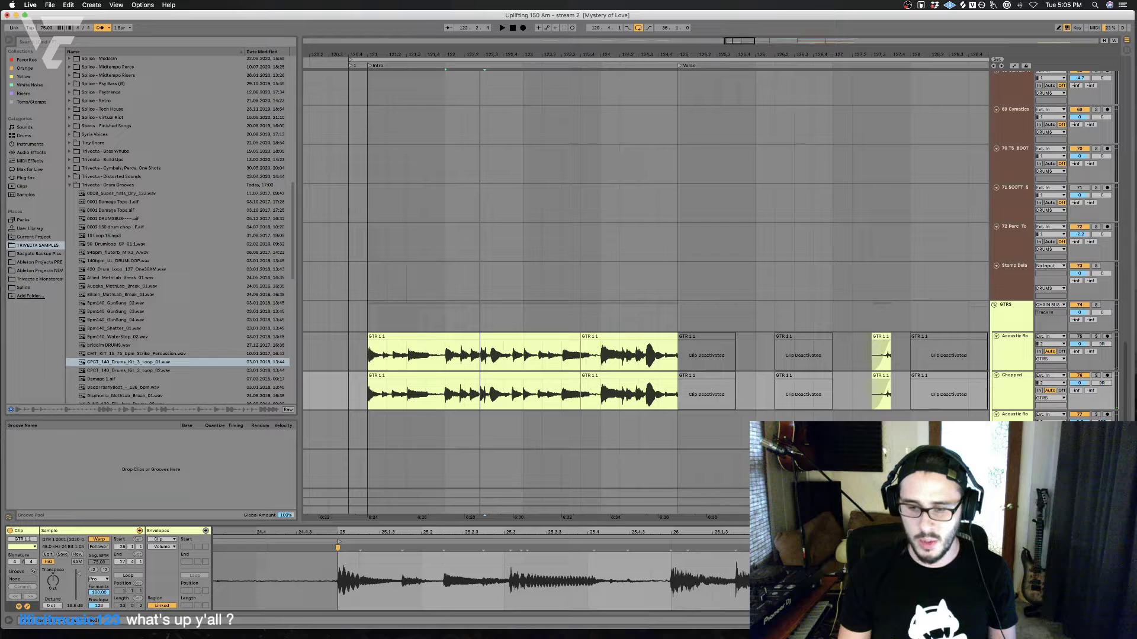
pyautogui.press('space')
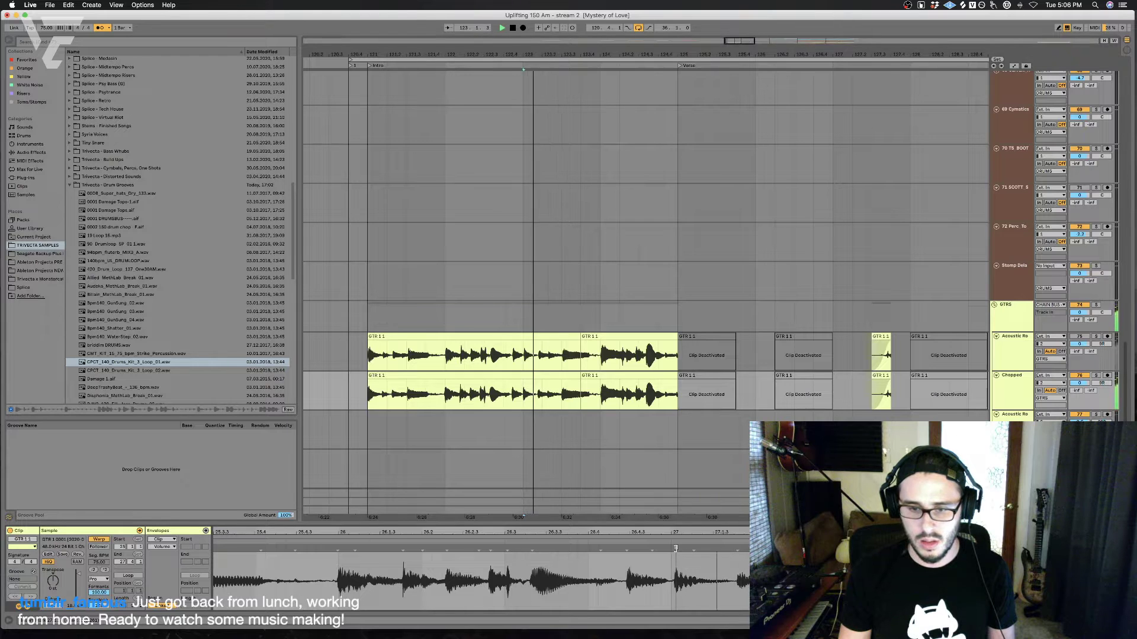
pyautogui.doubleClick(625, 548)
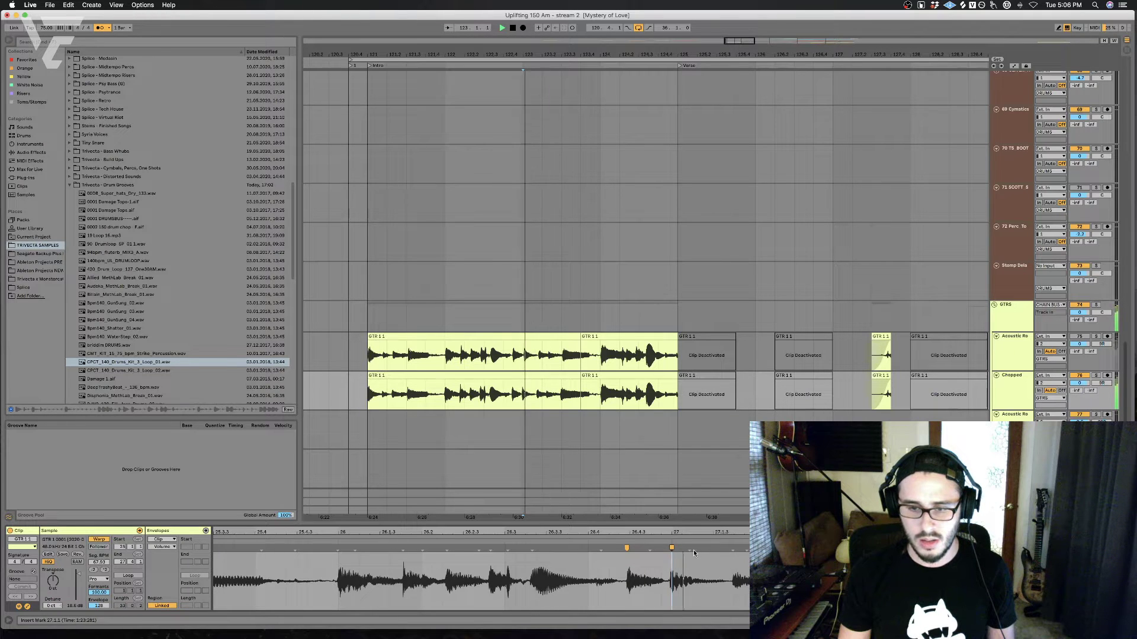
# Step: Look through the other tracks during intro playback and open the notes of the second intro clip on the 16 KEY Astra track
pyautogui.scroll(-5, 732, 376)
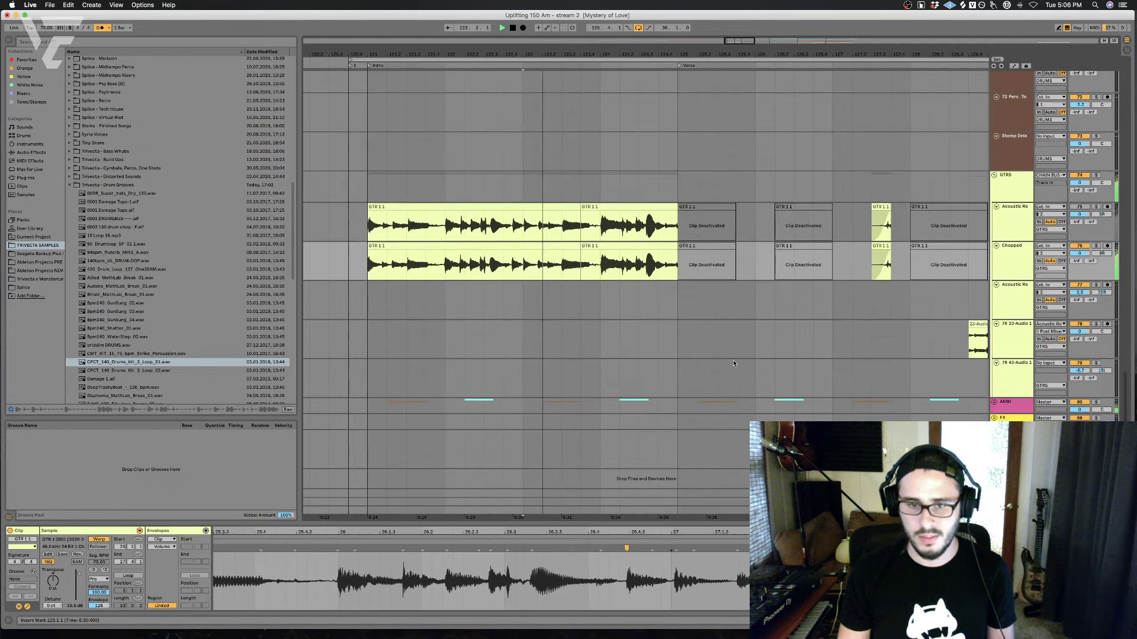
pyautogui.scroll(13, 710, 367)
pyautogui.scroll(20, 672, 358)
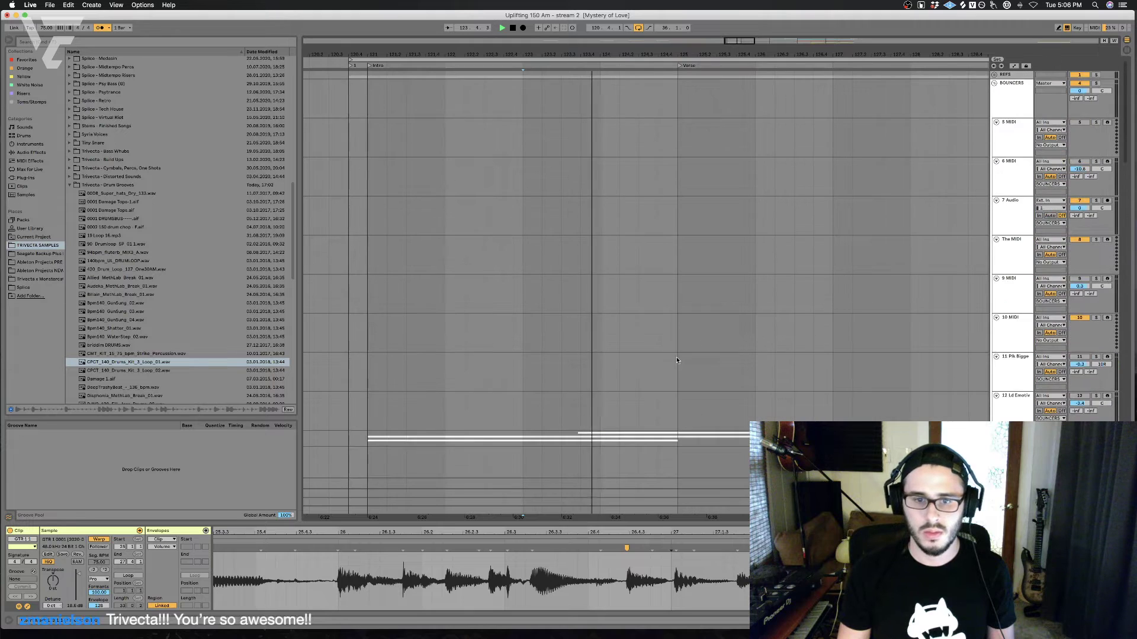
pyautogui.scroll(-9, 980, 385)
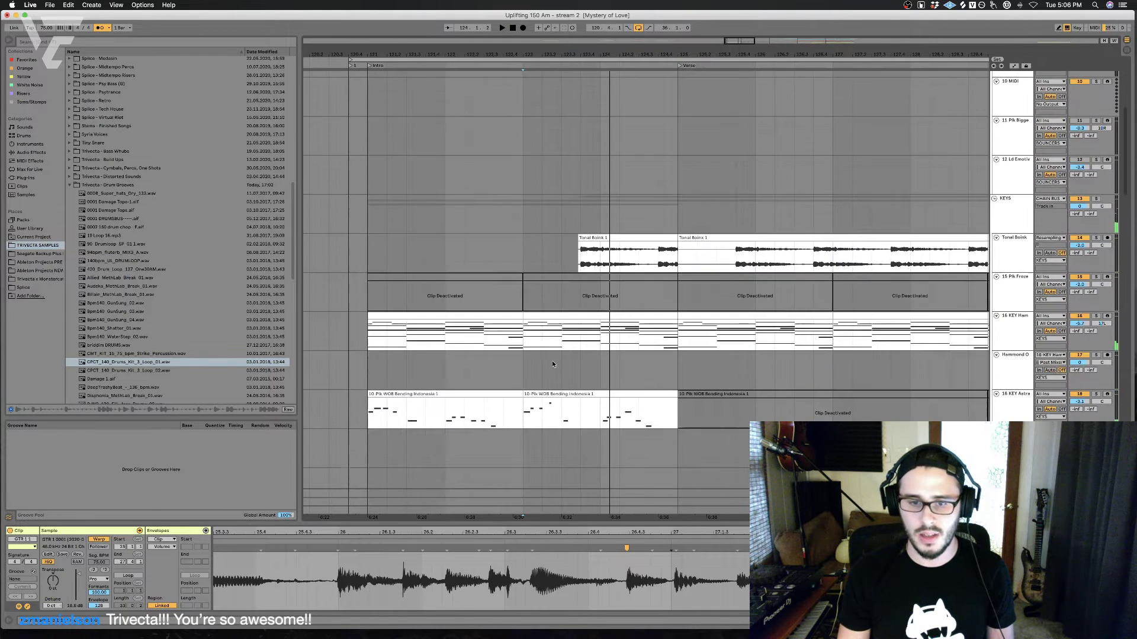
pyautogui.click(594, 396)
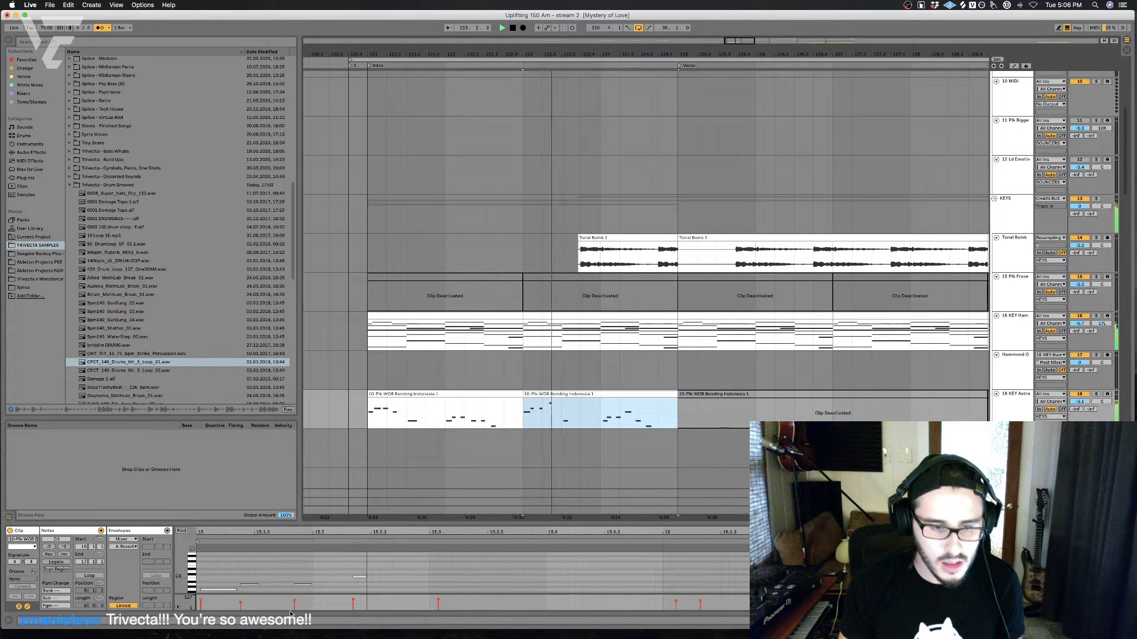
# Step: Return to the Chopped guitar track, inspect its clip's opening and set the playback start just before it
pyautogui.scroll(-10, 645, 445)
pyautogui.scroll(-10, 645, 445)
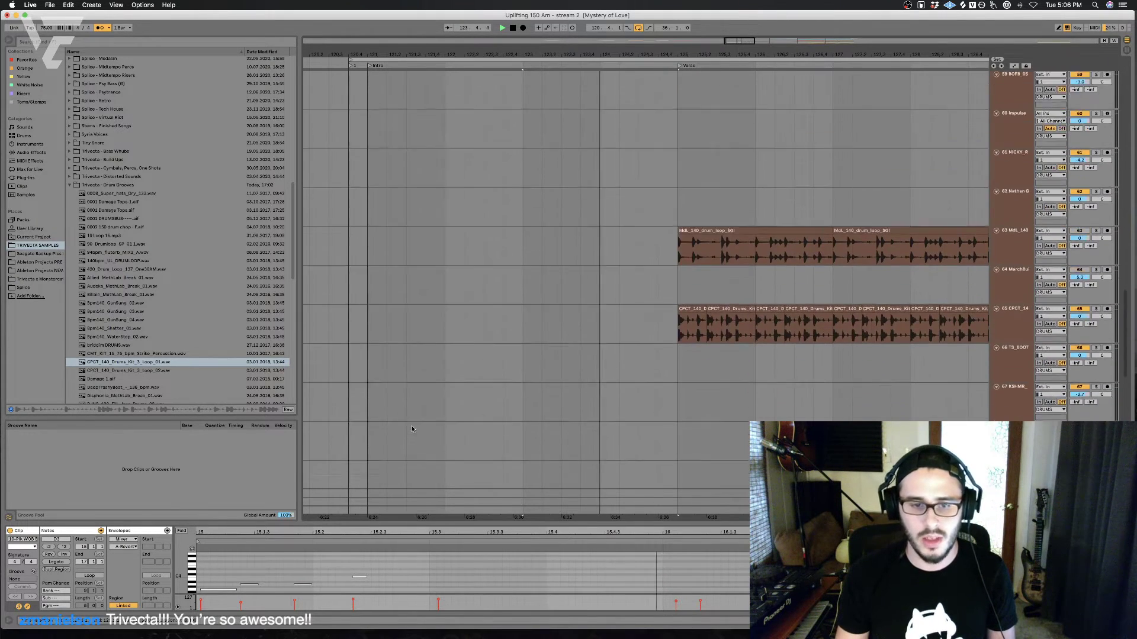
pyautogui.click(368, 264)
pyautogui.click(369, 266)
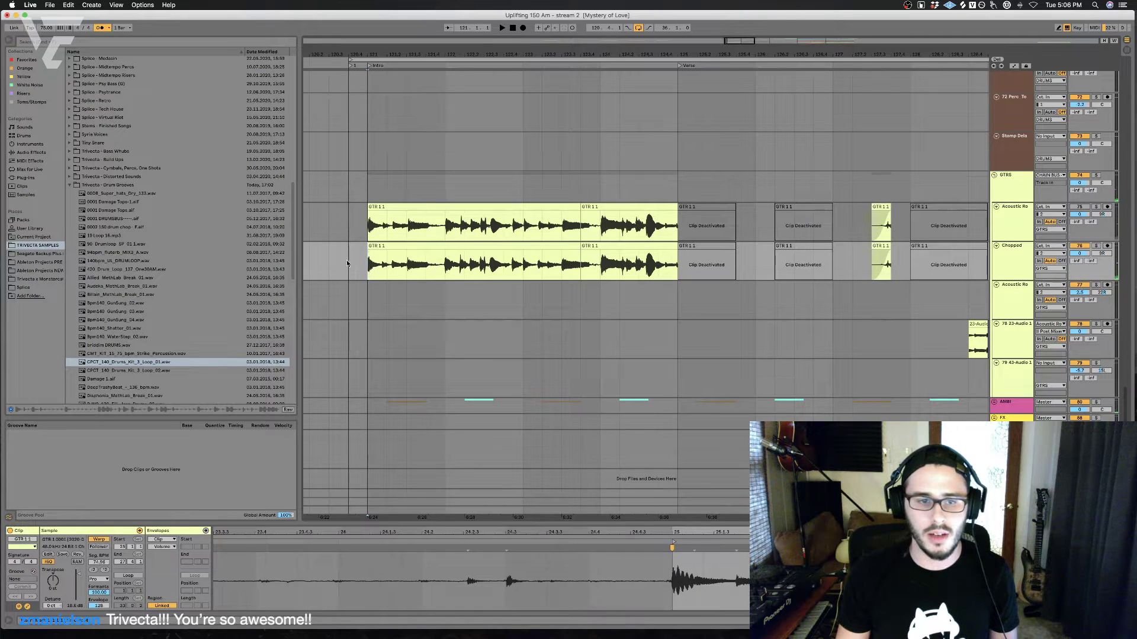
pyautogui.click(347, 267)
pyautogui.click(376, 268)
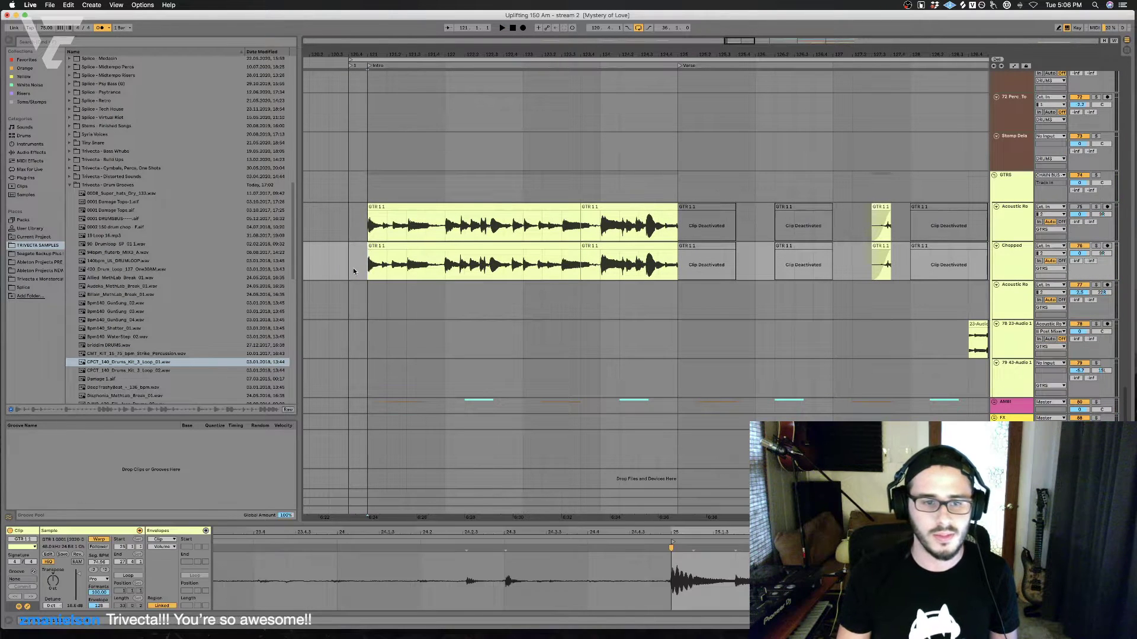
pyautogui.click(355, 271)
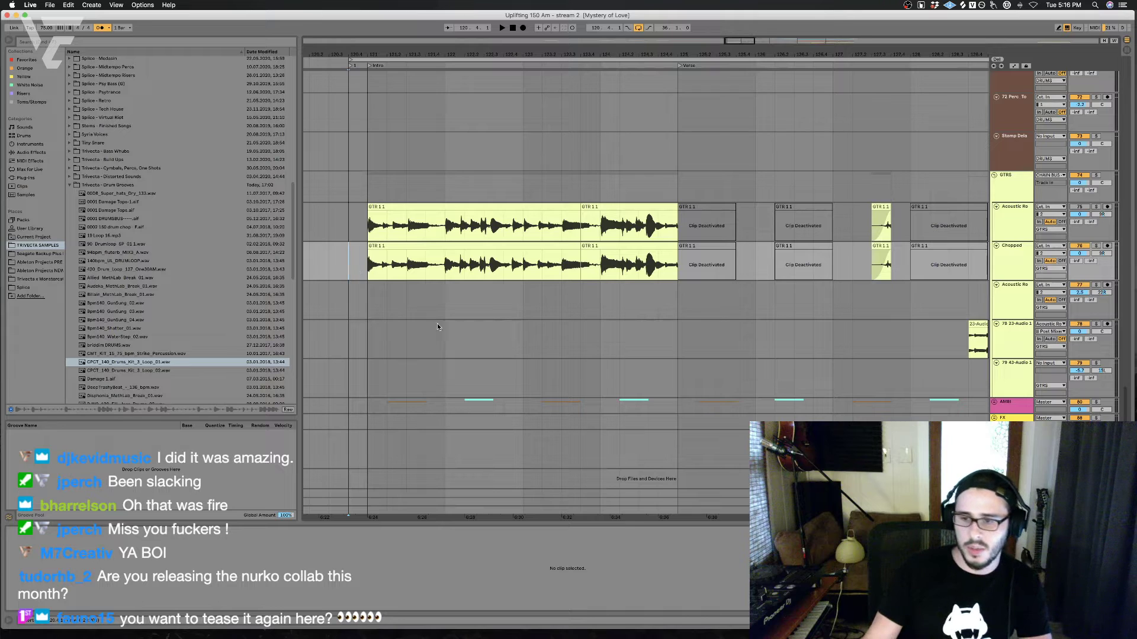
# Step: Add an audio track below the CHAIN BUS track and search all browser results for "you can be my light final"
pyautogui.click(1011, 435)
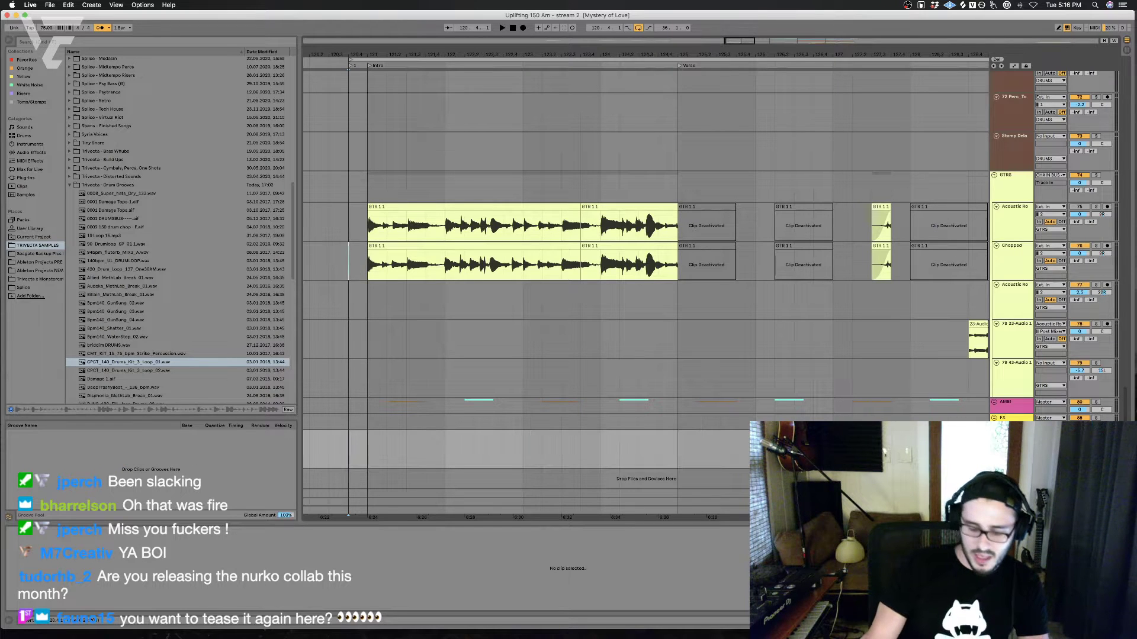
pyautogui.scroll(-2, 320, 178)
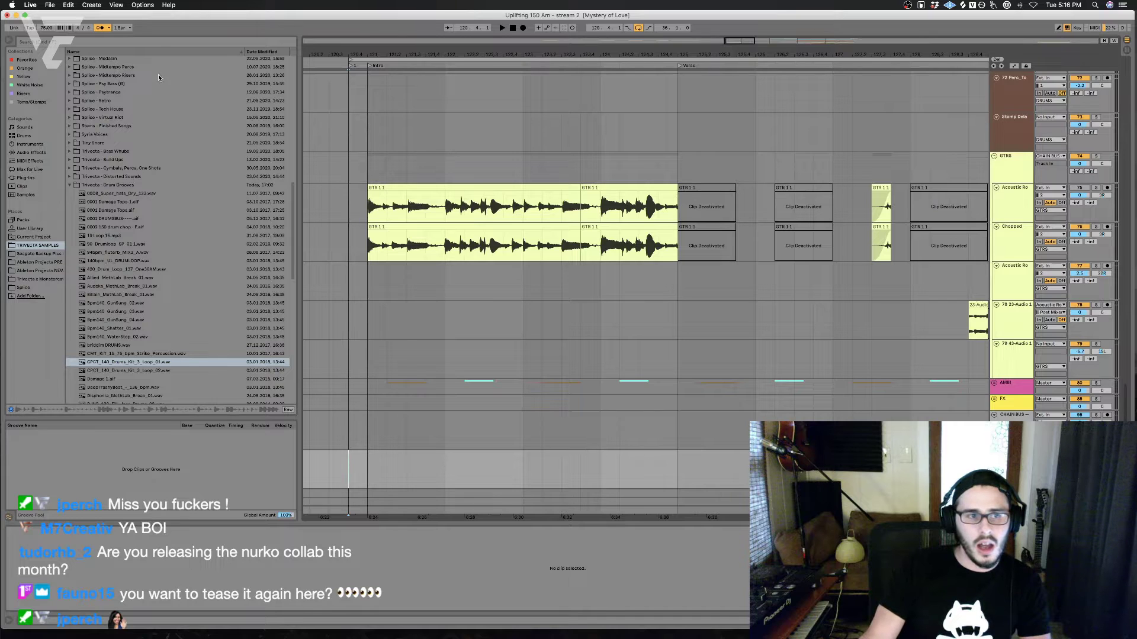
pyautogui.click(156, 42)
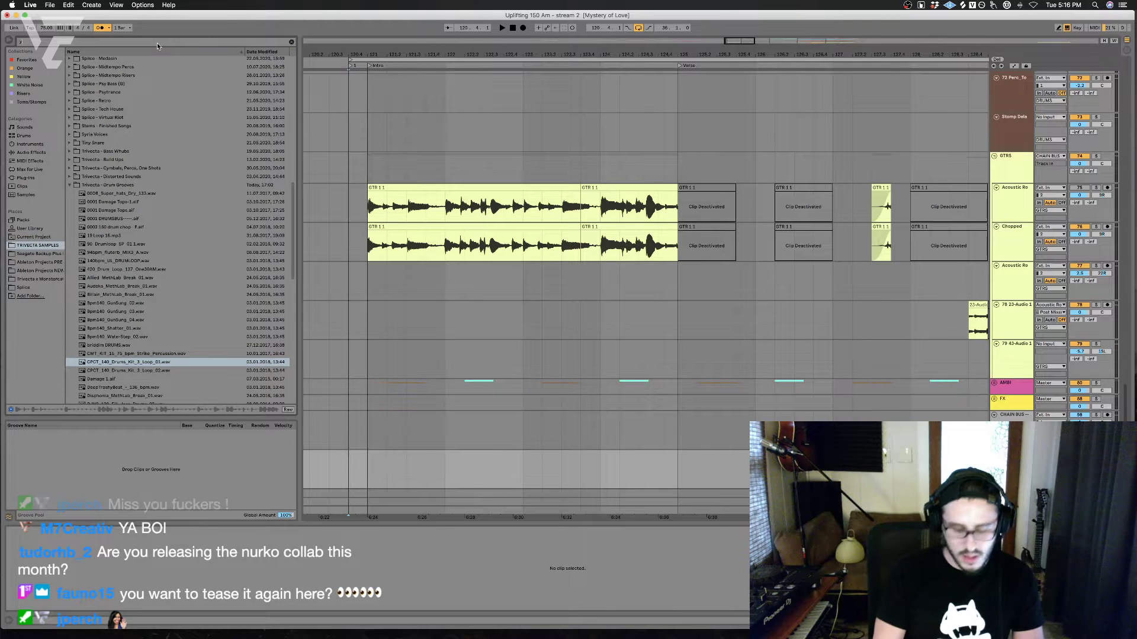
pyautogui.write('you can be my light')
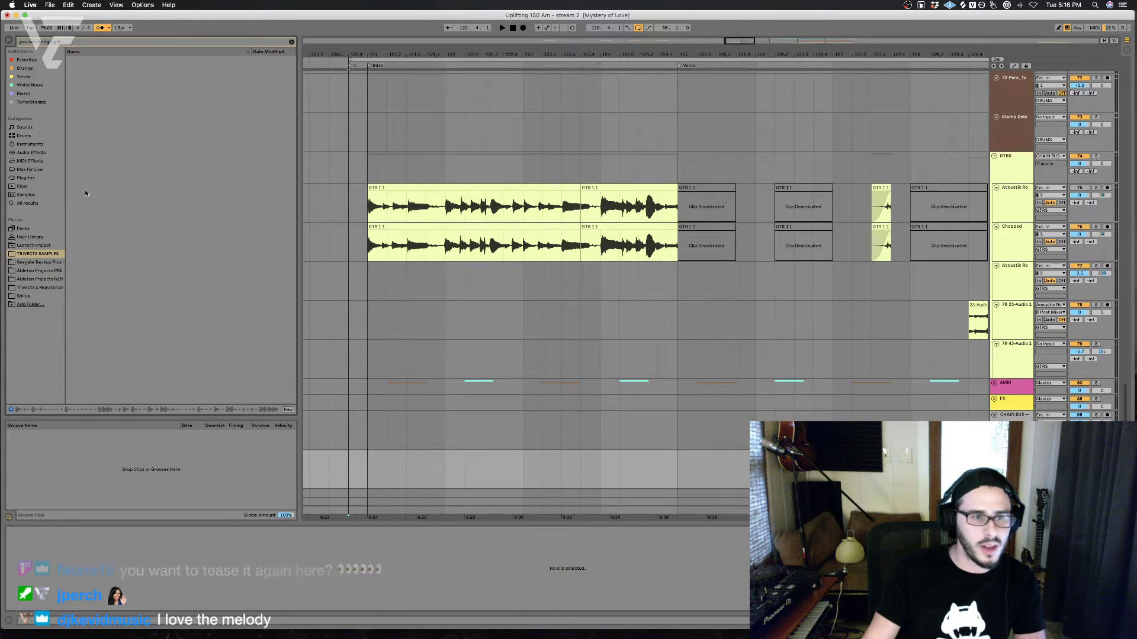
pyautogui.click(34, 204)
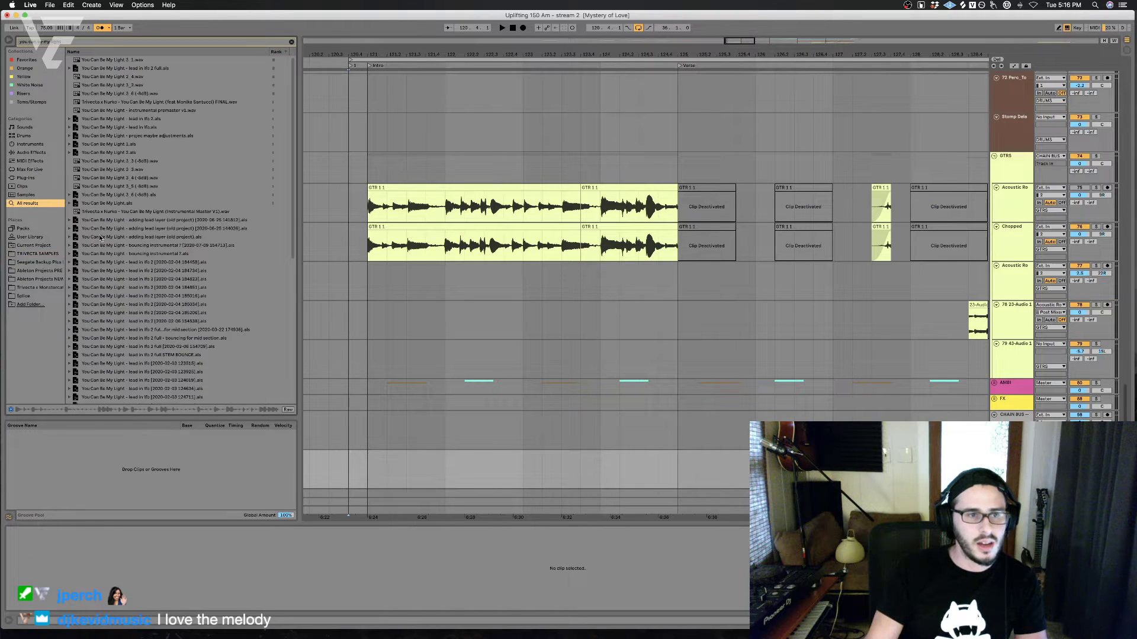
pyautogui.click(84, 39)
pyautogui.write('final')
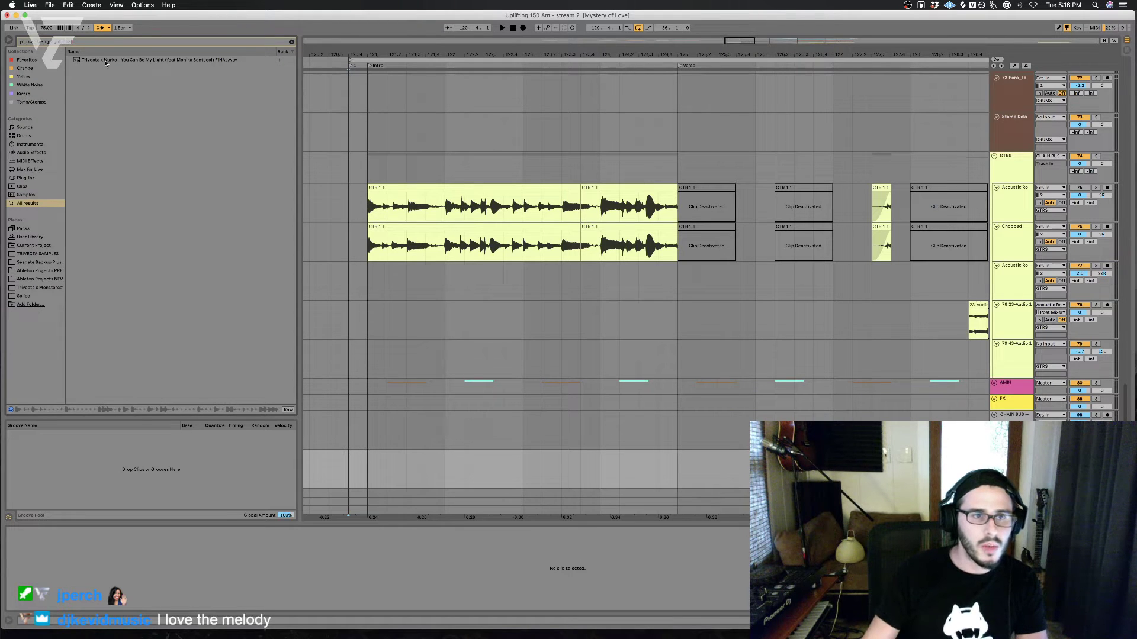
# Step: Place the "You Can Be My Light" FINAL.wav on the new audio track, solo the track and select the clip
pyautogui.moveTo(105, 60); pyautogui.dragTo(621, 468)
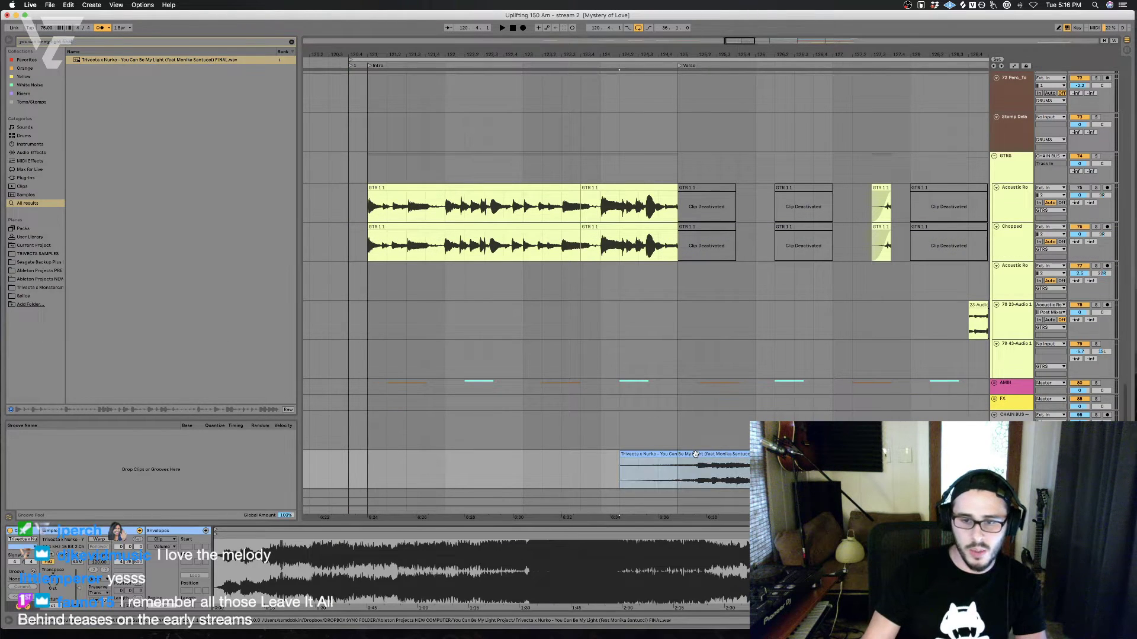
pyautogui.click(1095, 454)
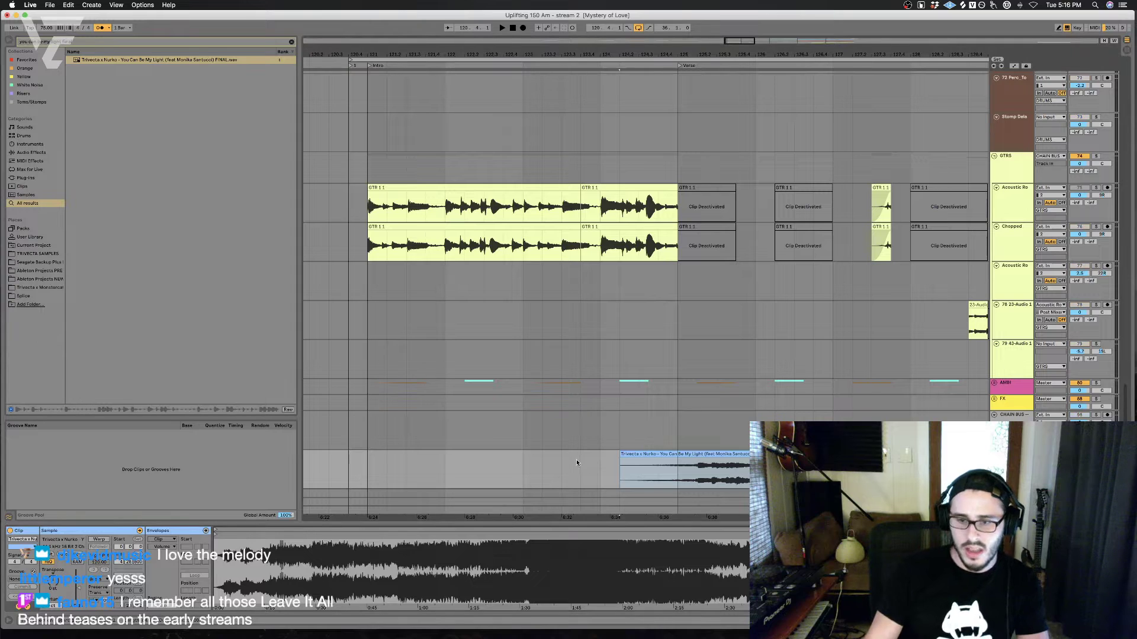
pyautogui.click(664, 455)
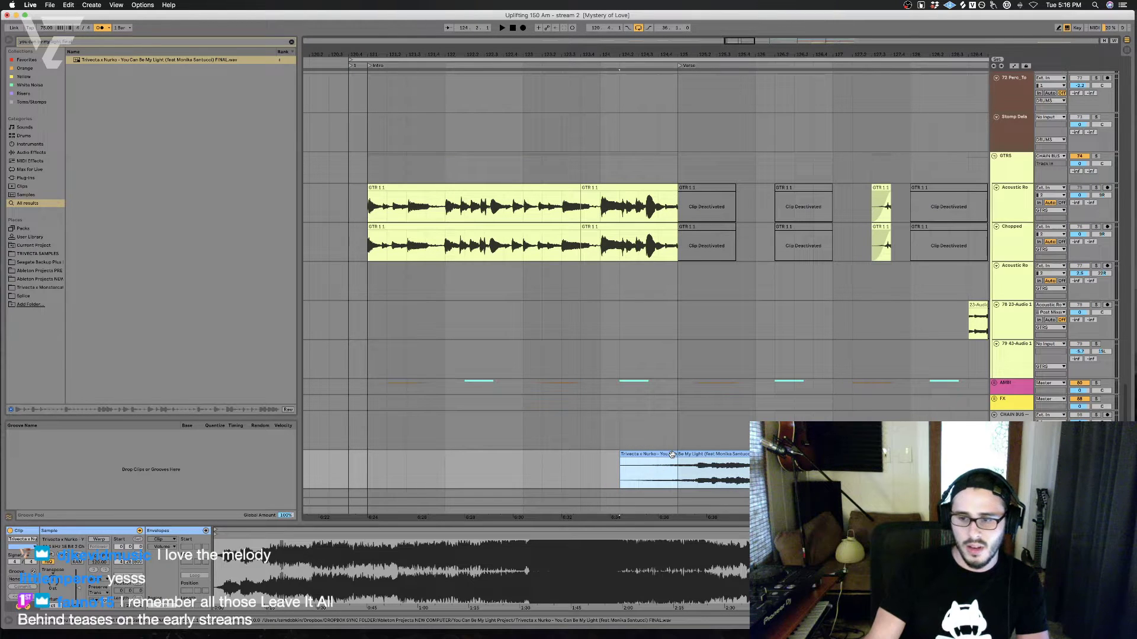
# Step: Audition the soloed "You Can Be My Light" clip and delete its track
pyautogui.press('space')
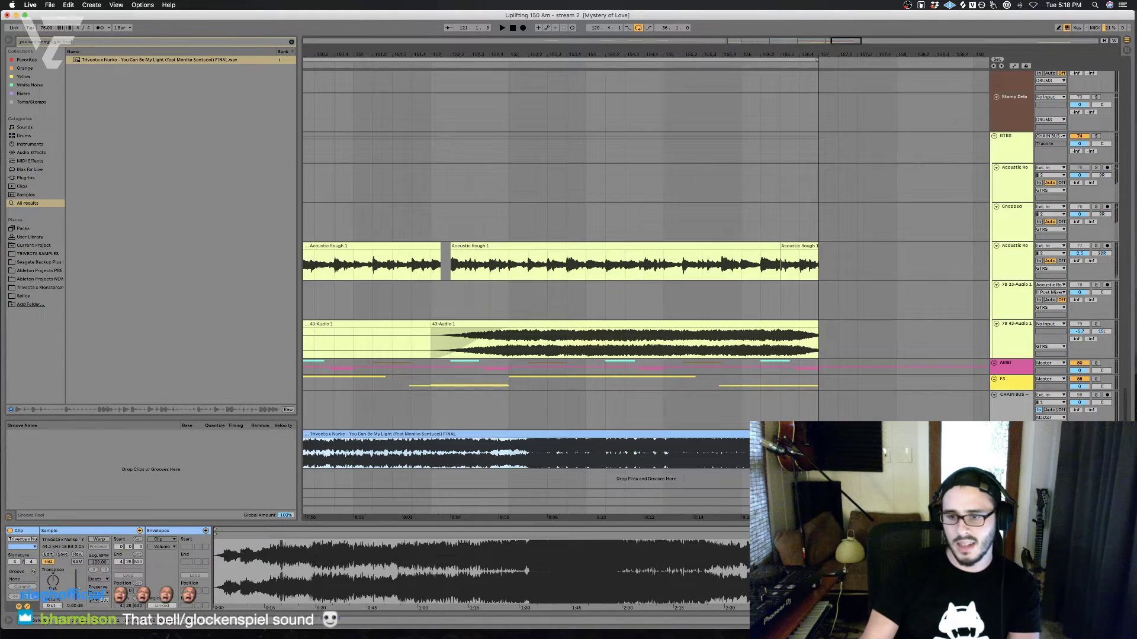
pyautogui.press('space')
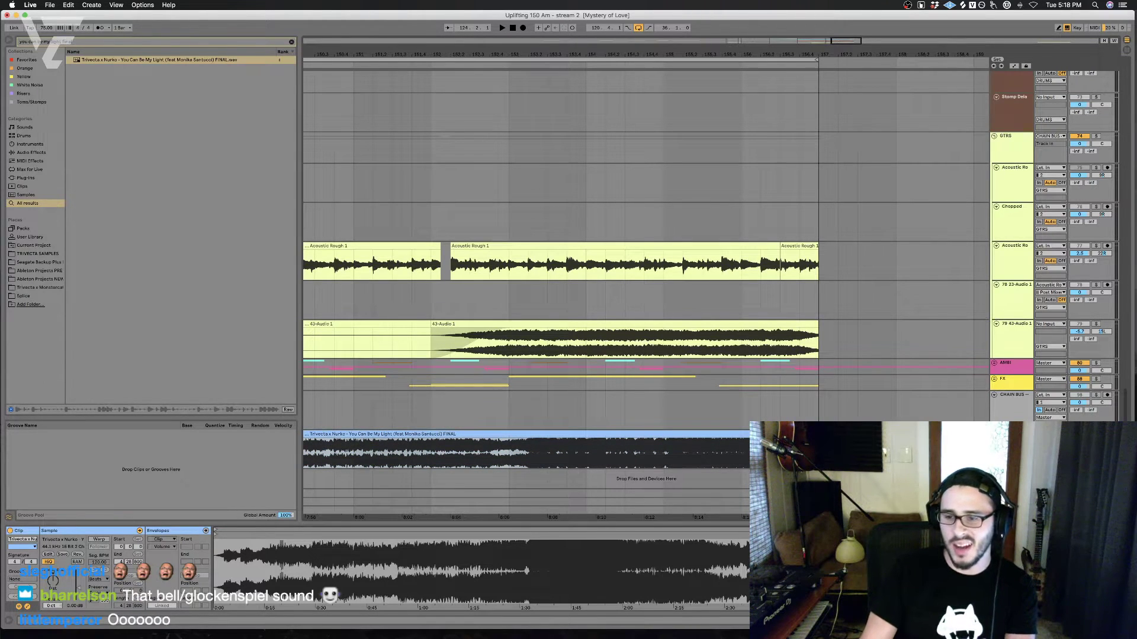
pyautogui.press('Delete')
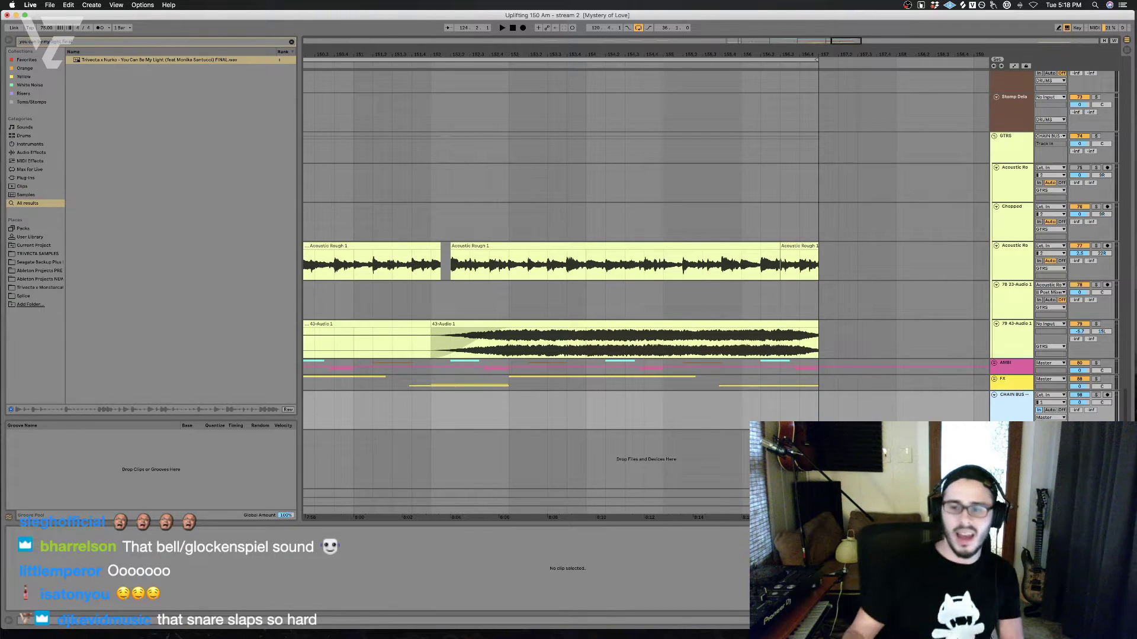
# Step: Move the insert marker back to the start of the Build section and collapse the GTRS group
pyautogui.moveTo(605, 49)
pyautogui.mouseDown()
pyautogui.moveTo(602, 27)
pyautogui.moveTo(745, 27)
pyautogui.mouseUp()
pyautogui.click(453, 219)
pyautogui.hscroll(-5, 452, 219)
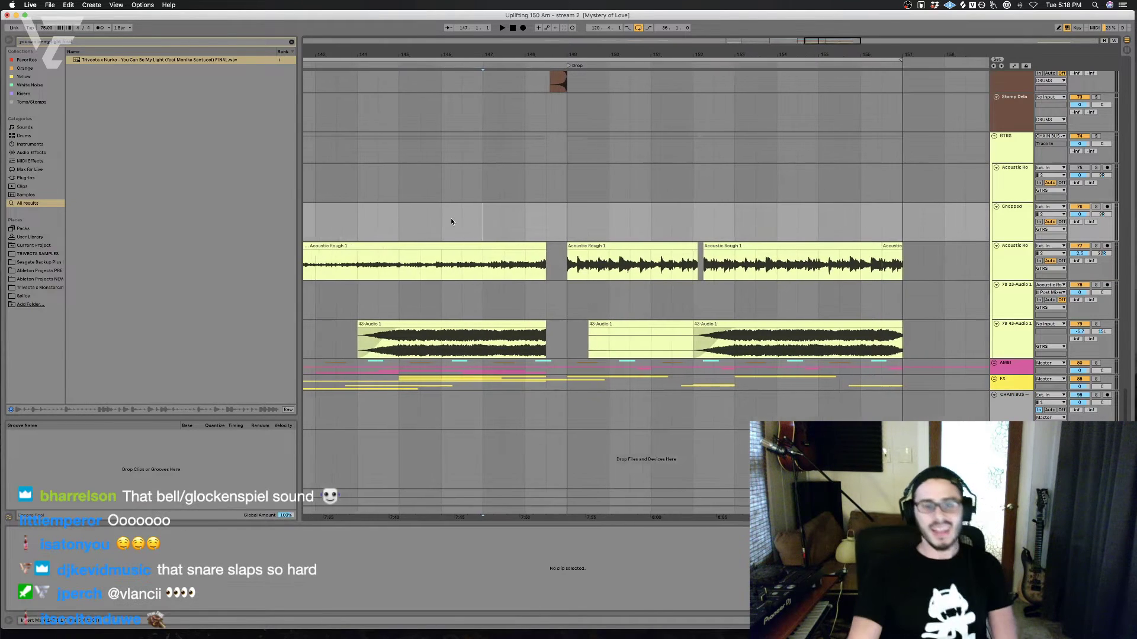
pyautogui.click(324, 225)
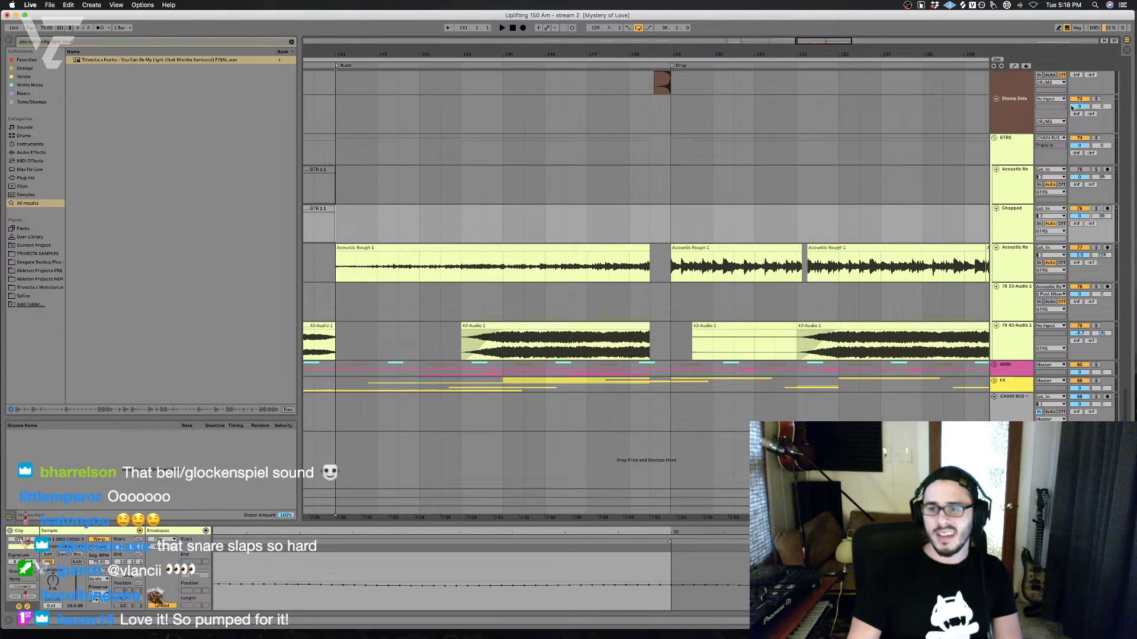
pyautogui.click(994, 138)
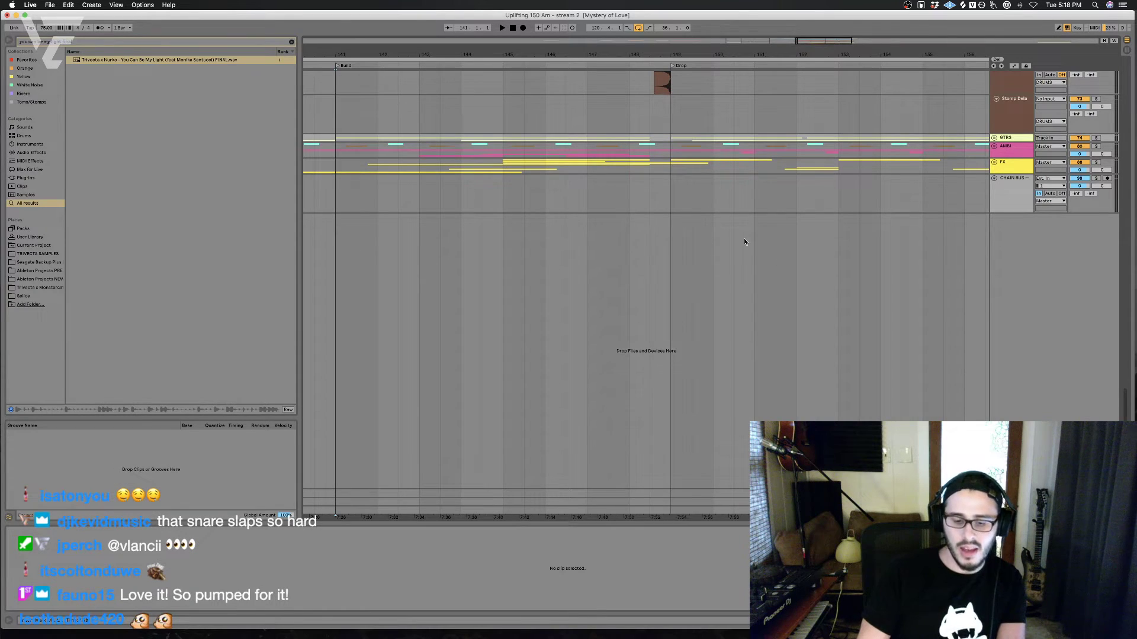
# Step: Collapse the DRUMS, BOUNCERS, KEYS and LEADS groups to get a compact overview of the arrangement
pyautogui.scroll(10, 837, 237)
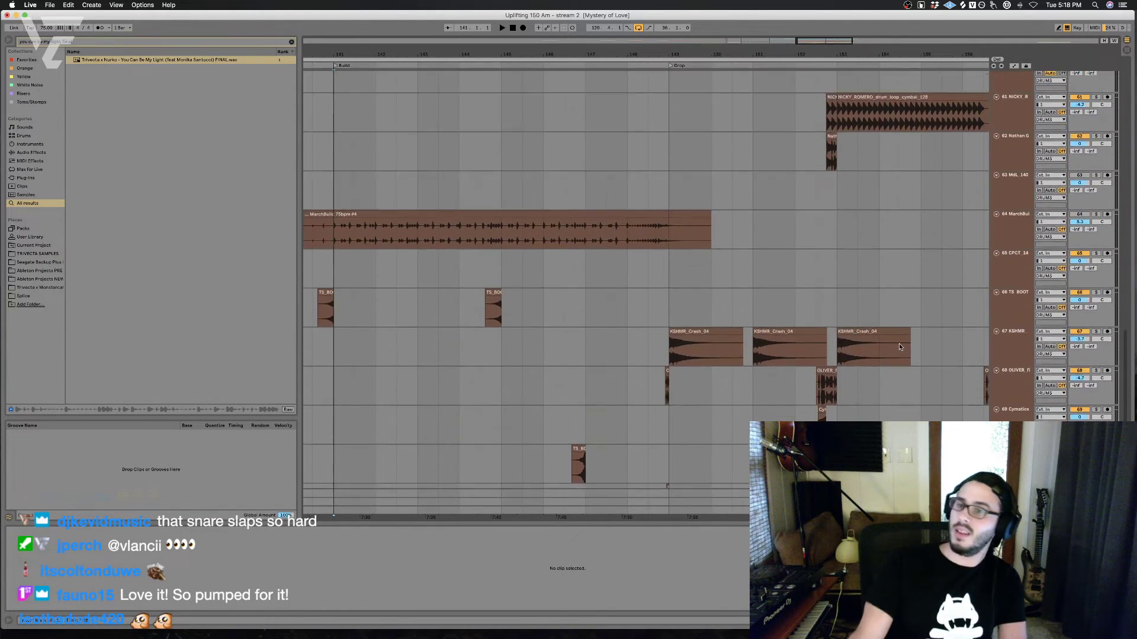
pyautogui.scroll(10, 898, 344)
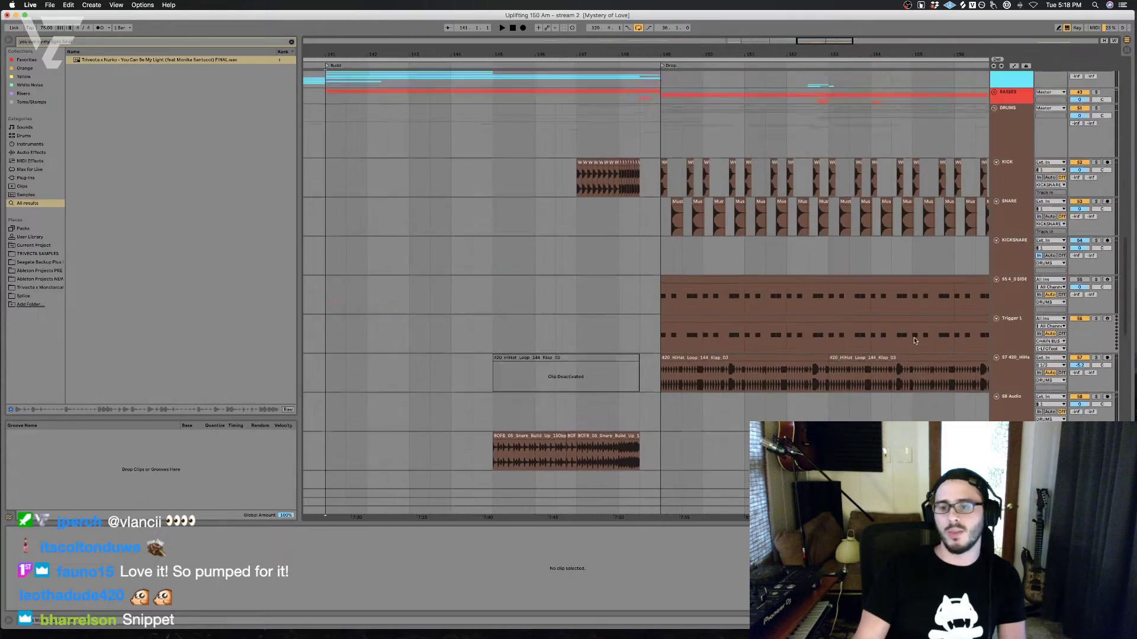
pyautogui.scroll(10, 914, 340)
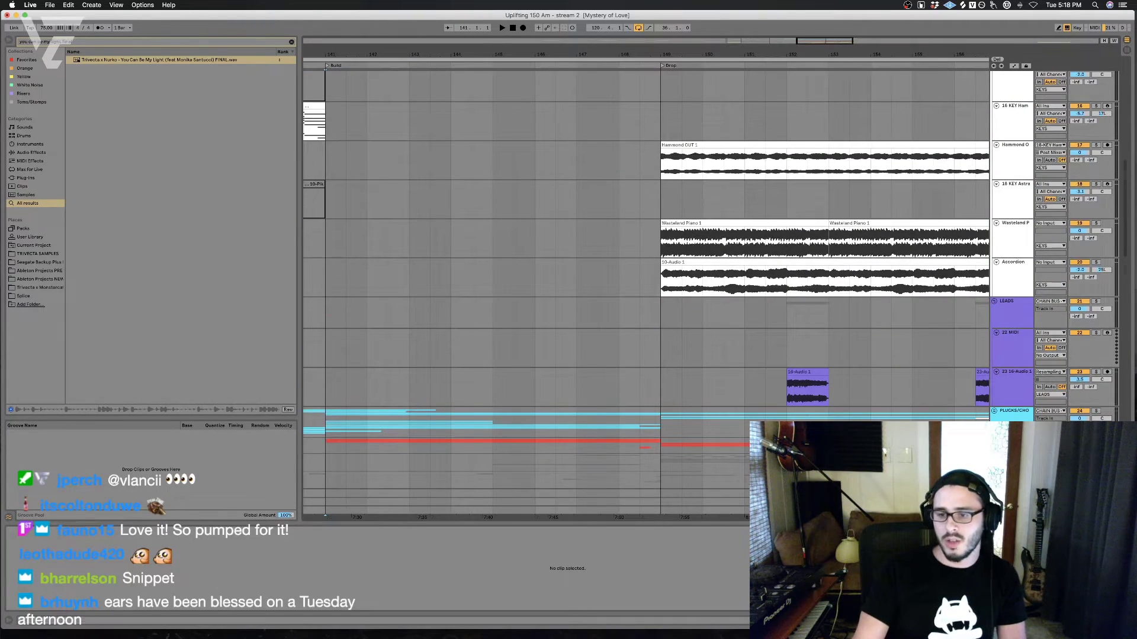
pyautogui.scroll(10, 937, 150)
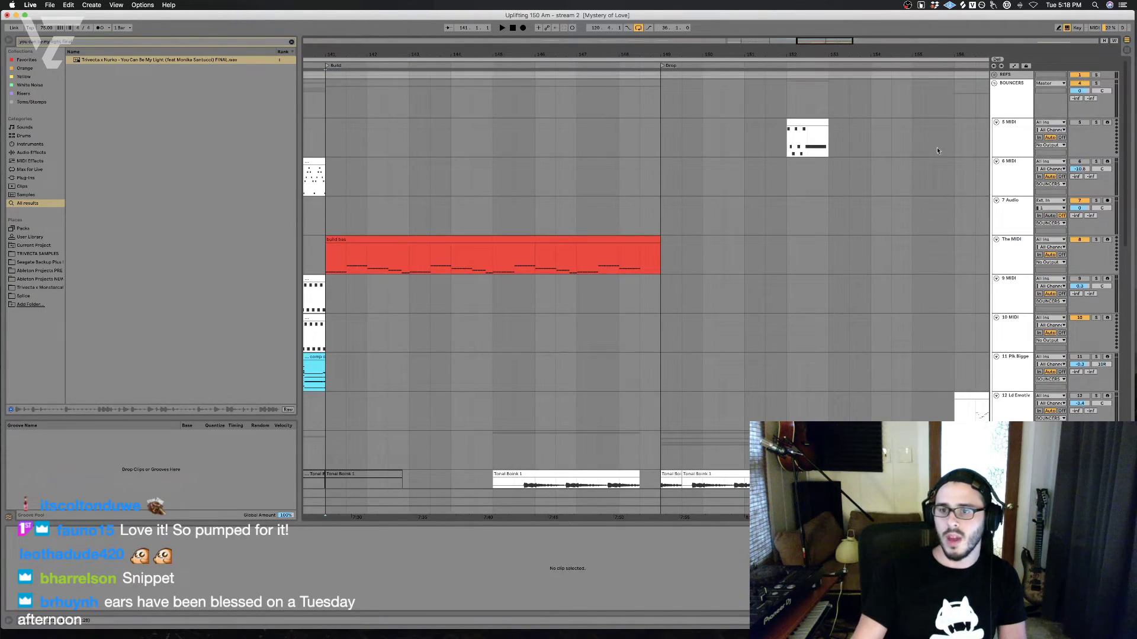
pyautogui.click(994, 83)
pyautogui.click(995, 104)
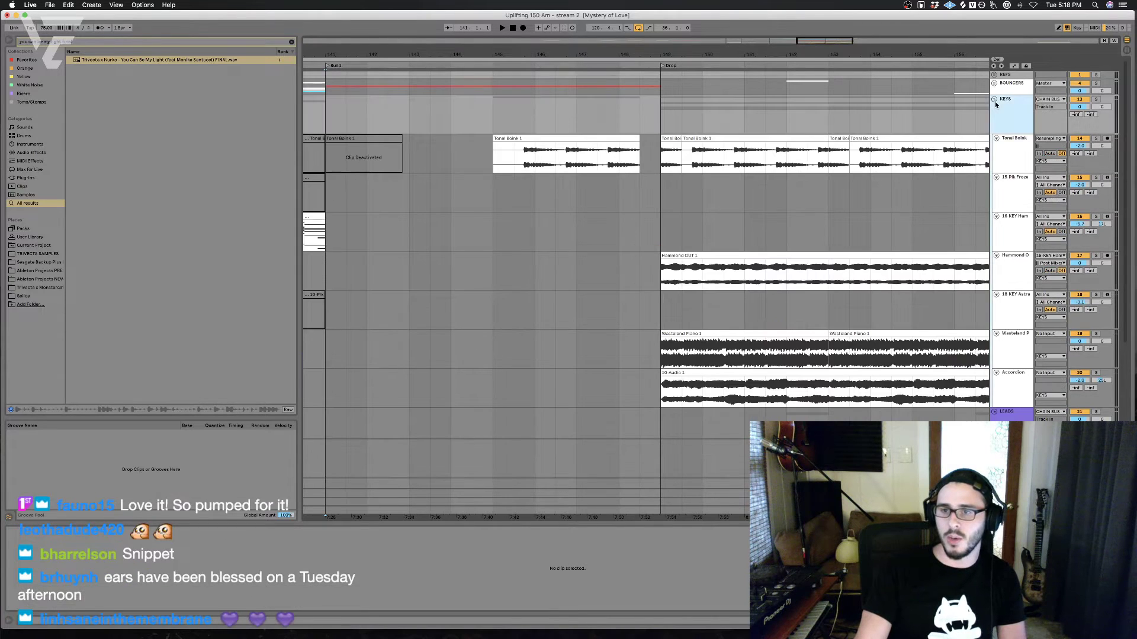
pyautogui.click(995, 100)
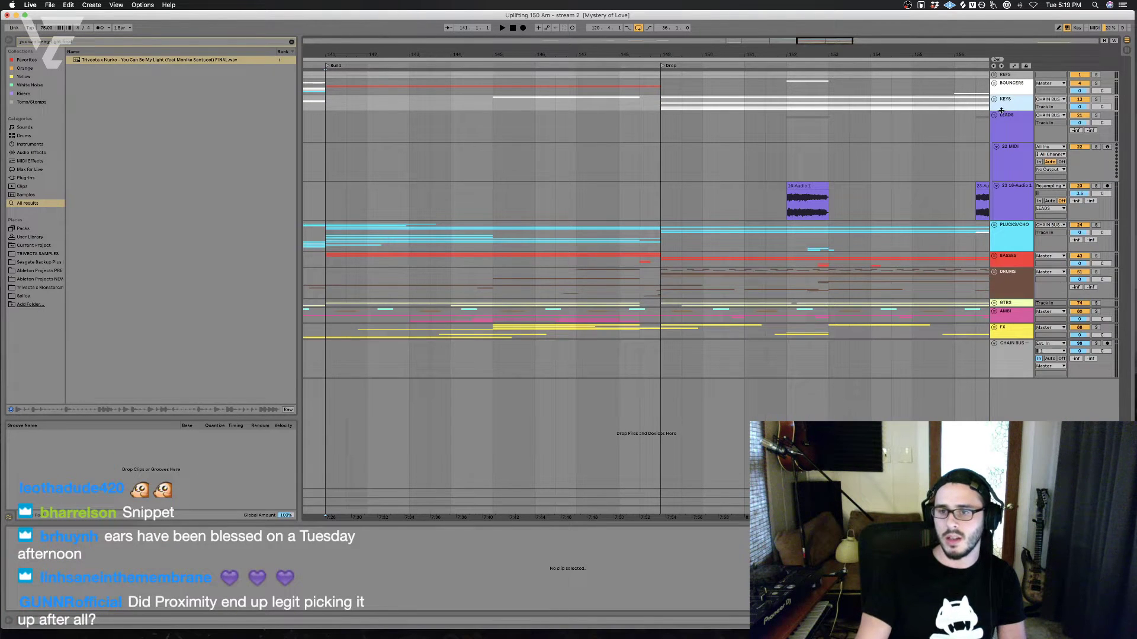
pyautogui.click(995, 116)
pyautogui.click(598, 145)
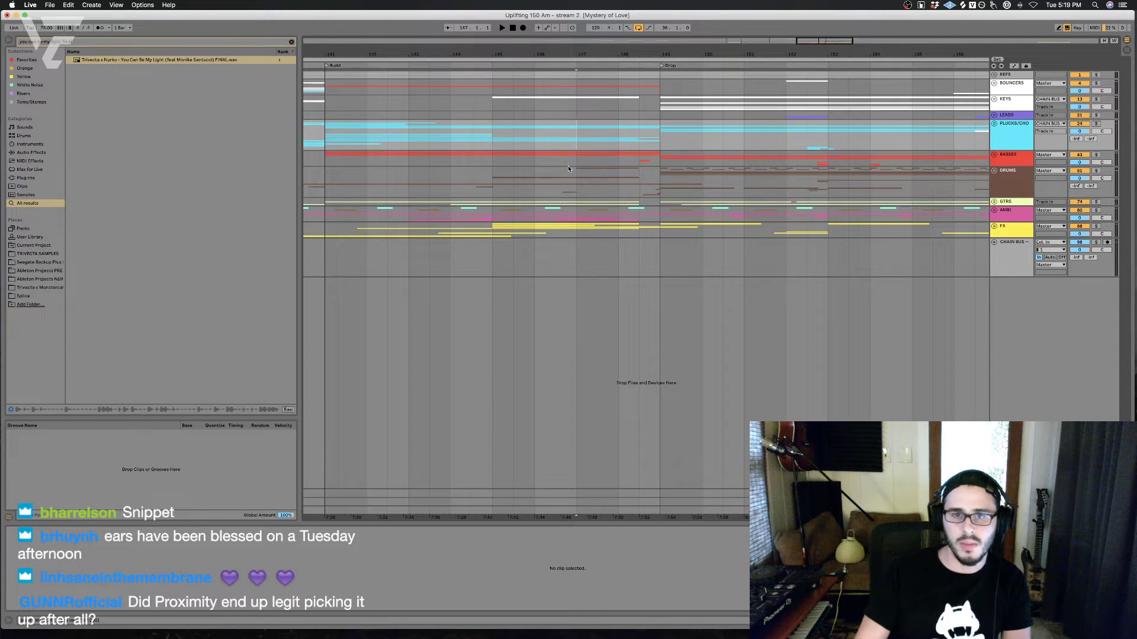
pyautogui.hscroll(-2, 567, 172)
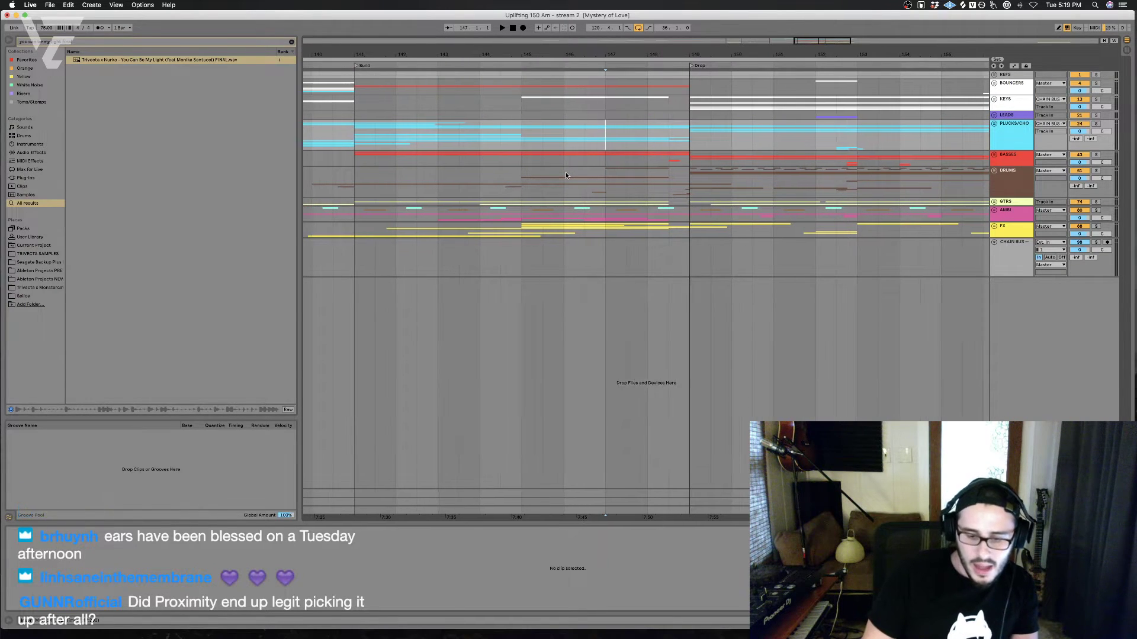
pyautogui.hscroll(-6, 567, 175)
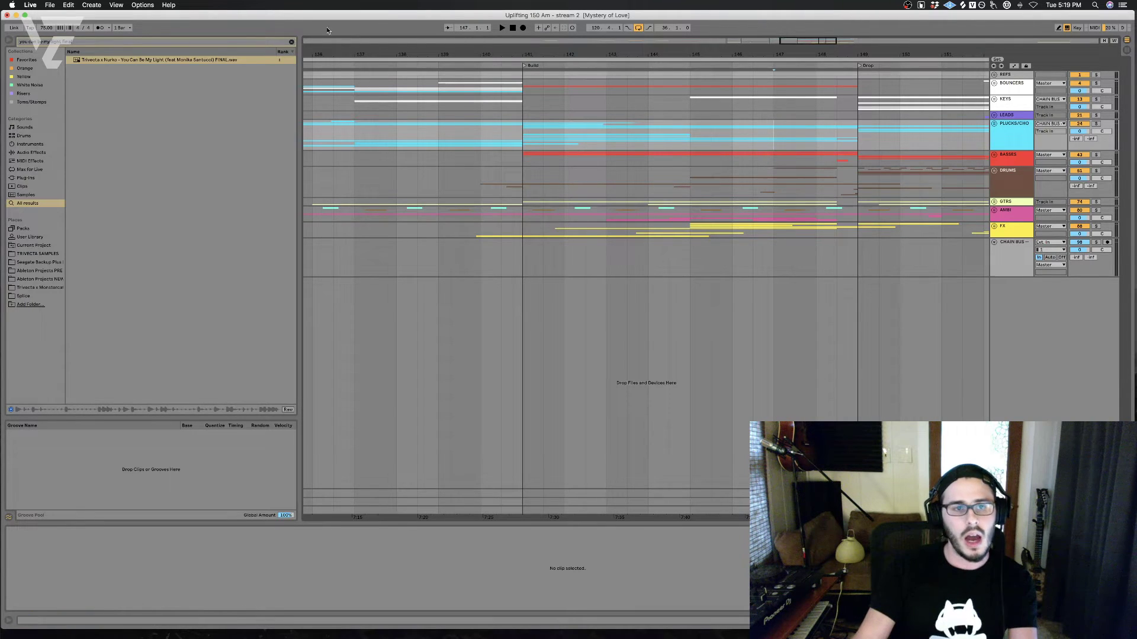
# Step: Clear the browser search, narrow the browser area and set the insert marker at the start of the Build section
pyautogui.click(292, 43)
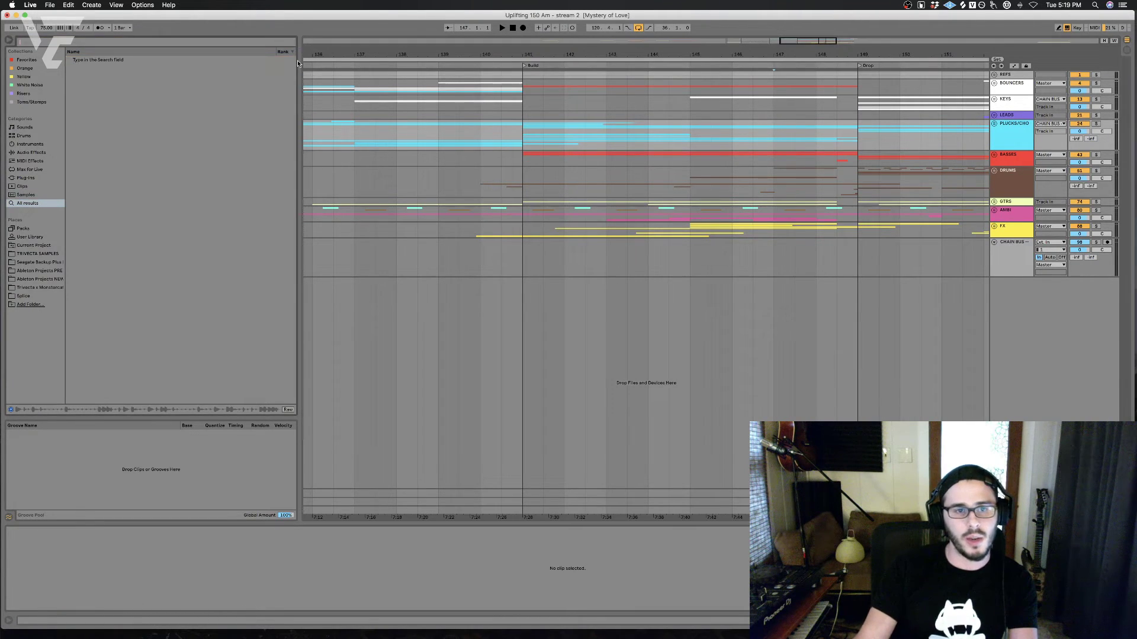
pyautogui.moveTo(299, 65); pyautogui.dragTo(202, 82)
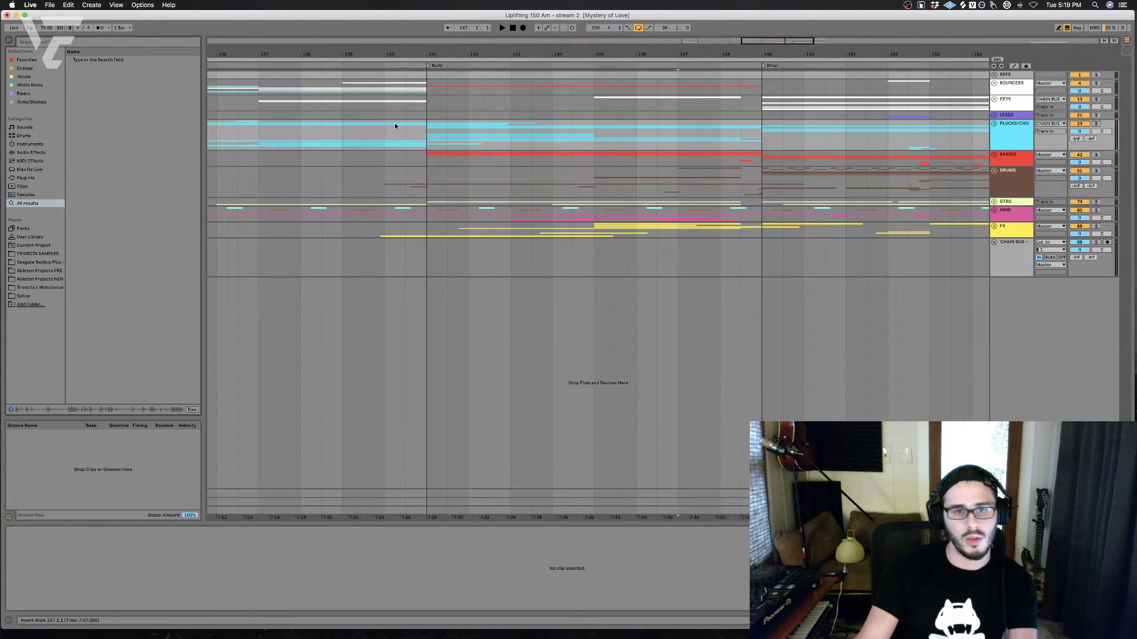
pyautogui.click(425, 144)
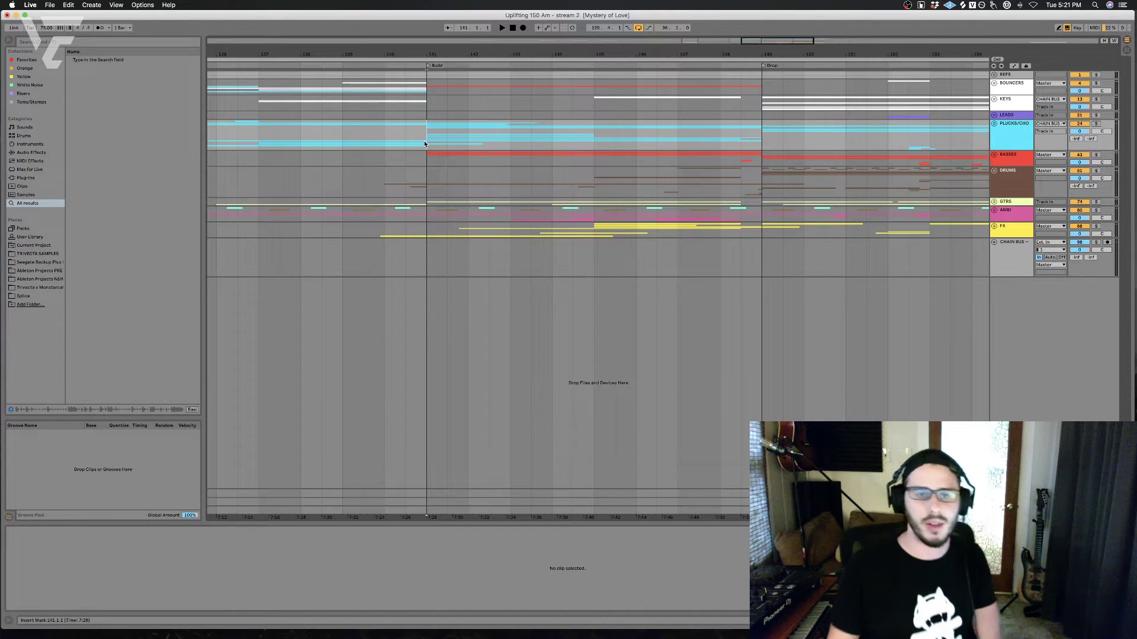
# Step: Move the insert marker back past the Hook to the start of the Verse section on the DRUMS group
pyautogui.moveTo(440, 53); pyautogui.dragTo(415, 179)
pyautogui.click(334, 174)
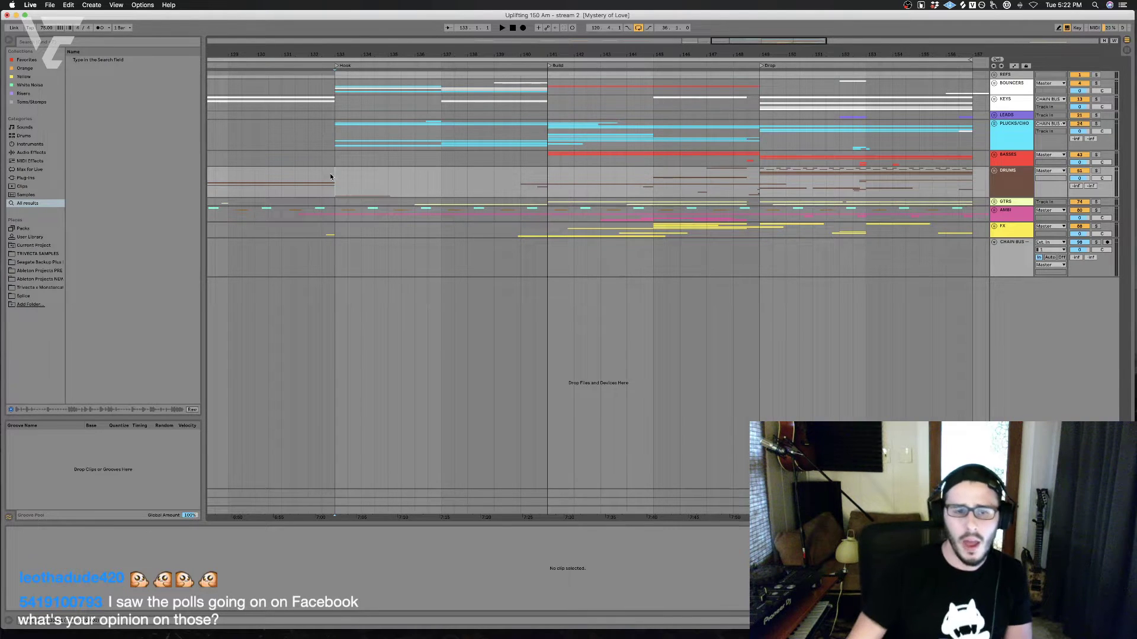
pyautogui.hscroll(-1, 329, 177)
pyautogui.click(317, 187)
pyautogui.hscroll(-4, 318, 187)
pyautogui.click(318, 188)
pyautogui.hscroll(-1, 317, 188)
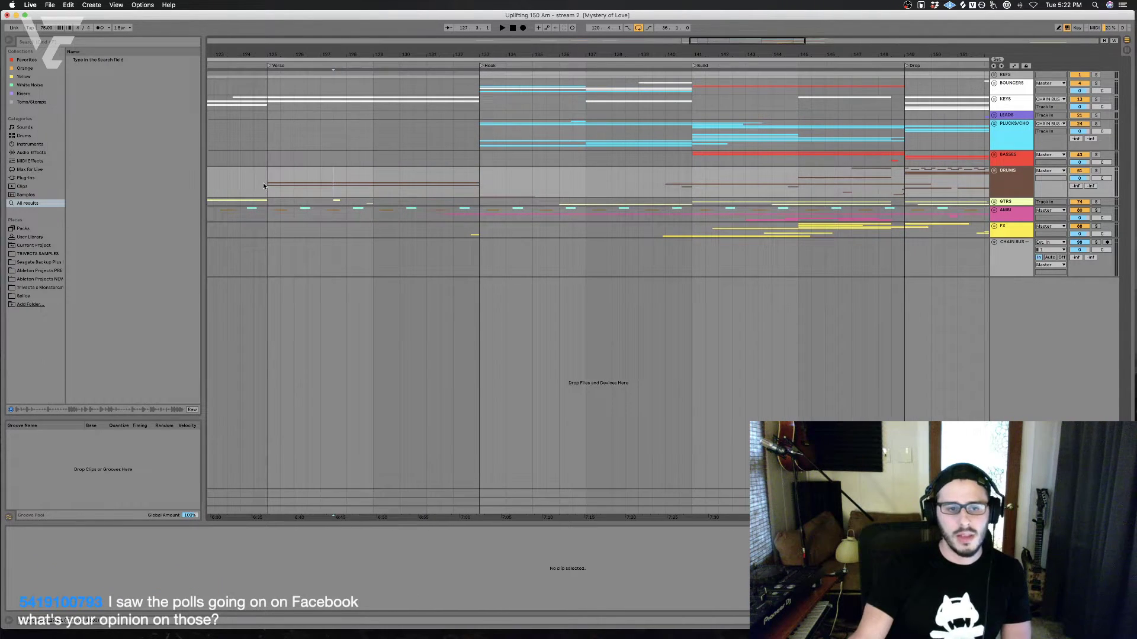
pyautogui.click(263, 186)
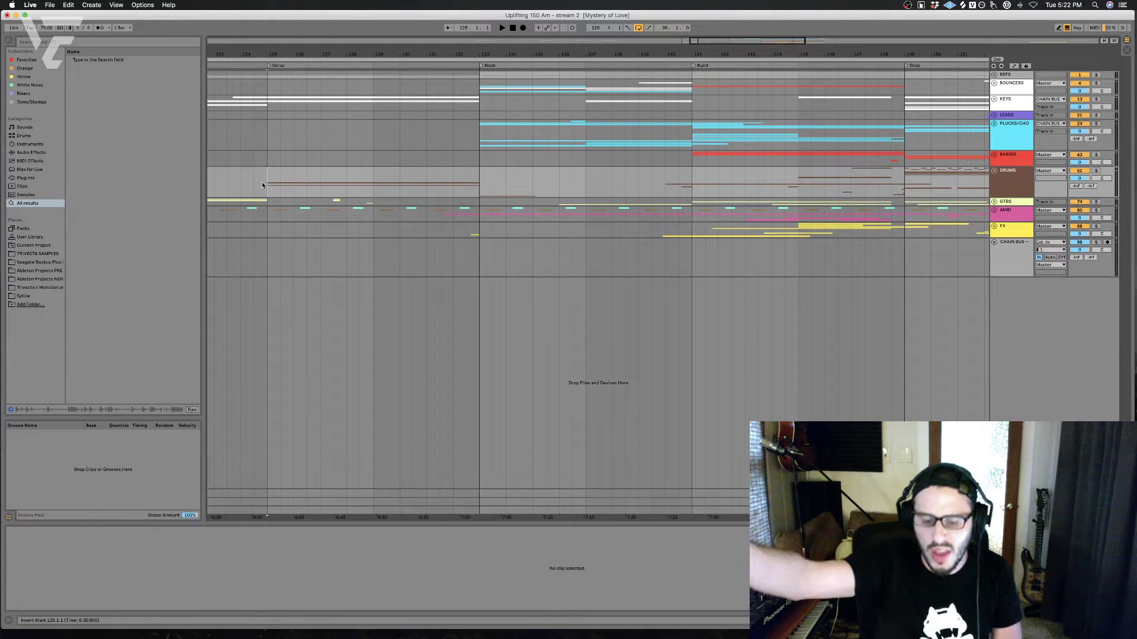
# Step: Play the arrangement from just before the Intro into the Drop and follow the playback along the timeline
pyautogui.hscroll(-5, 263, 178)
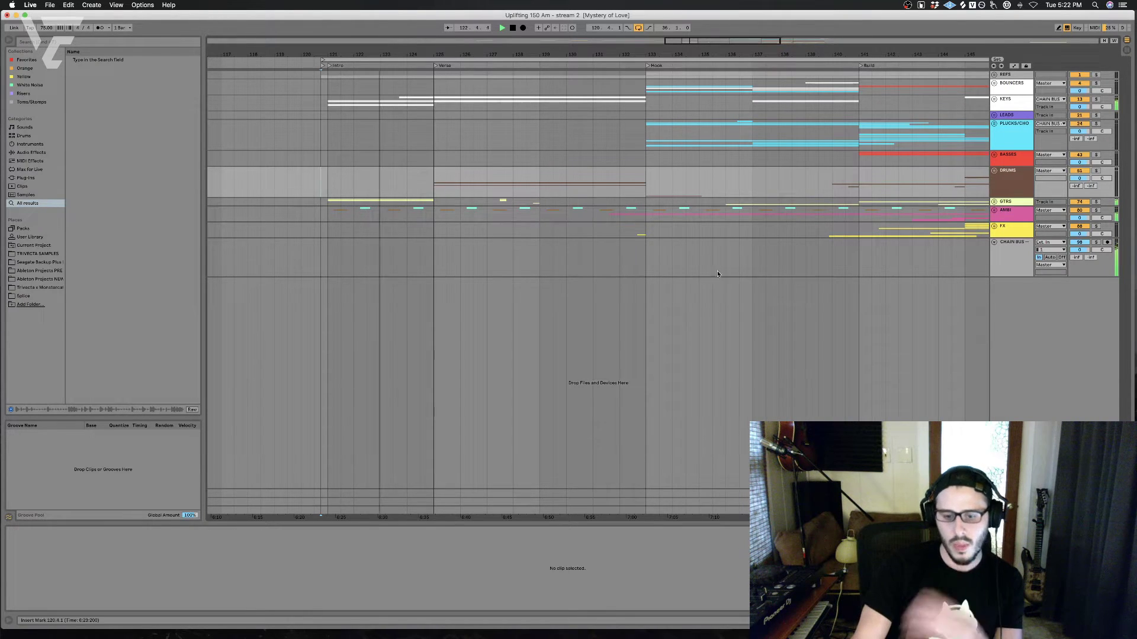
pyautogui.hscroll(3, 714, 269)
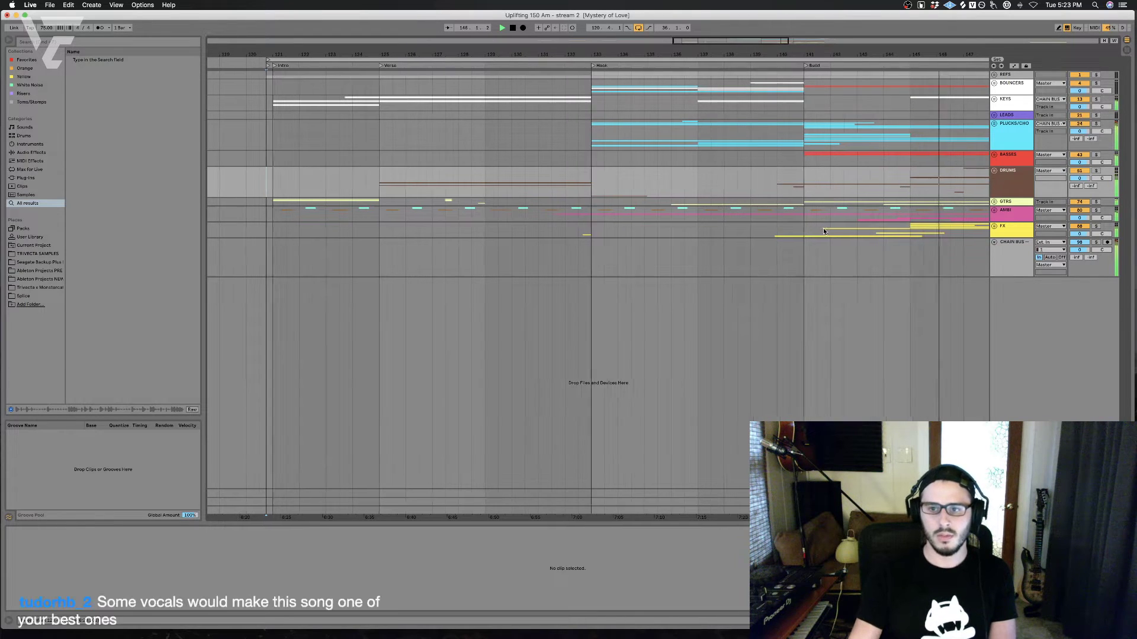
pyautogui.hscroll(8, 823, 228)
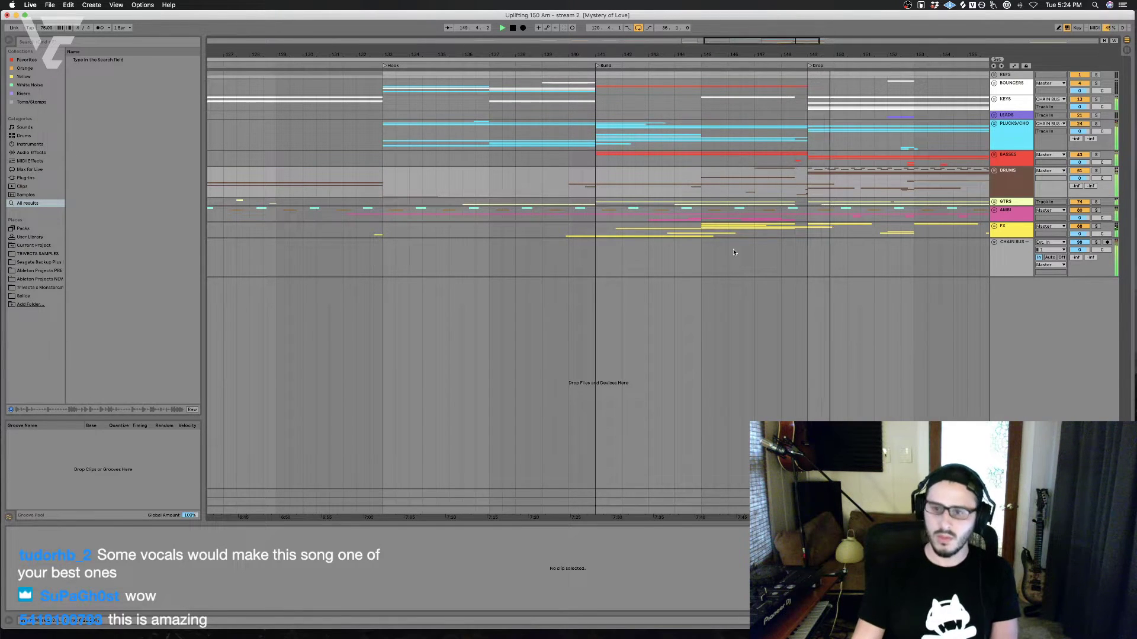
pyautogui.hscroll(5, 770, 237)
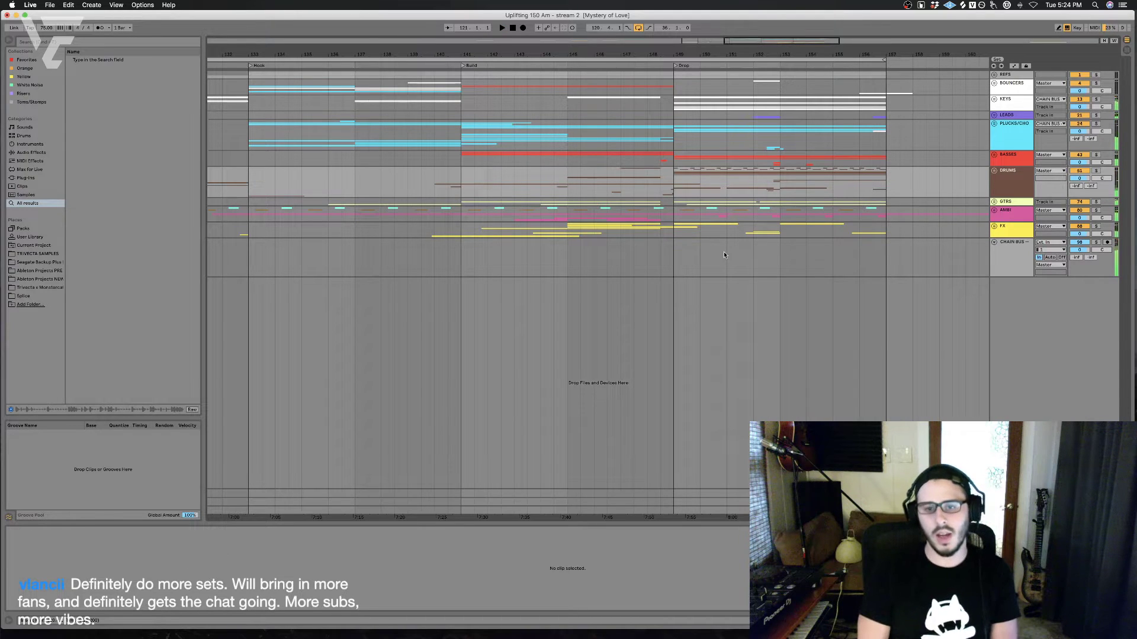
# Step: Select the time range from just before the Intro to the end of the Drop on the CHAIN BUS track
pyautogui.click(697, 258)
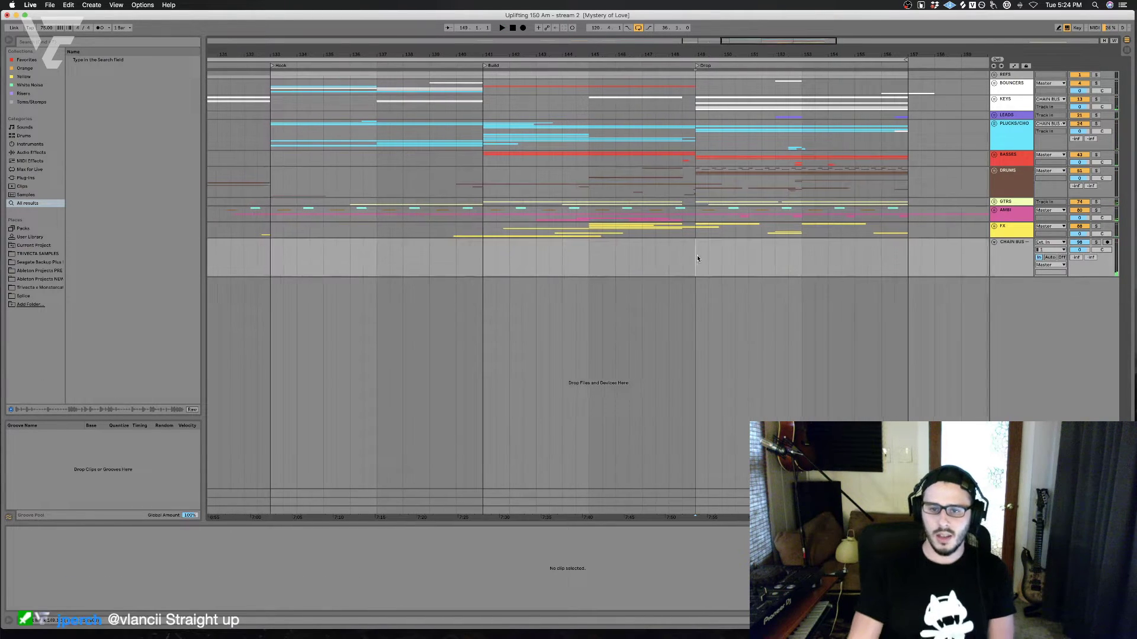
pyautogui.click(676, 259)
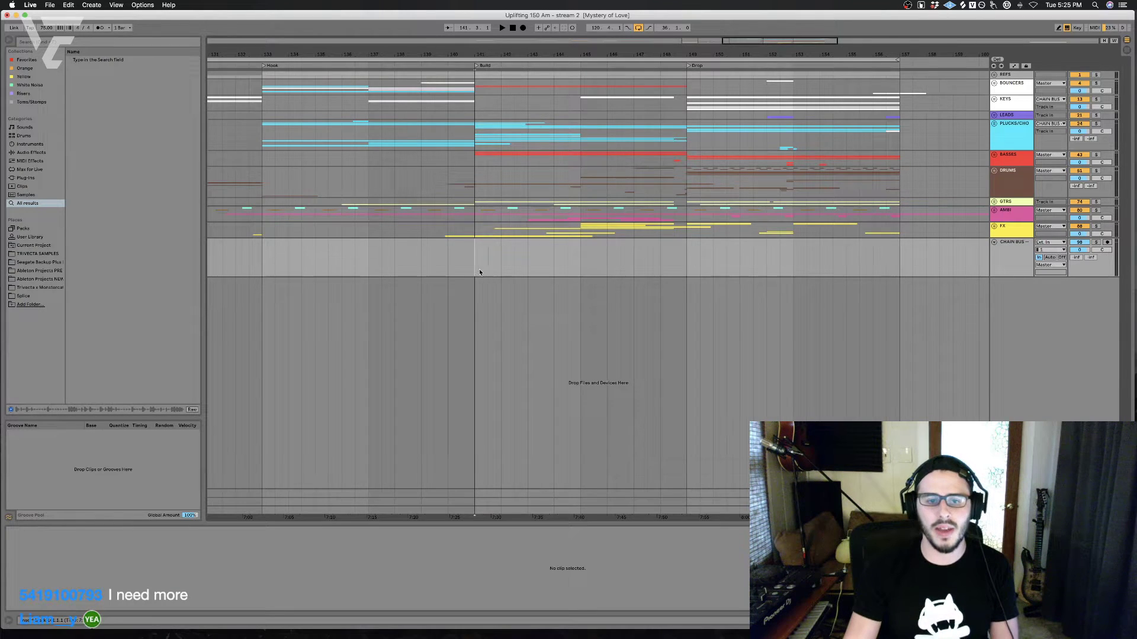
pyautogui.hscroll(-10, 495, 269)
pyautogui.moveTo(258, 269); pyautogui.dragTo(491, 262)
pyautogui.hscroll(10, 491, 262)
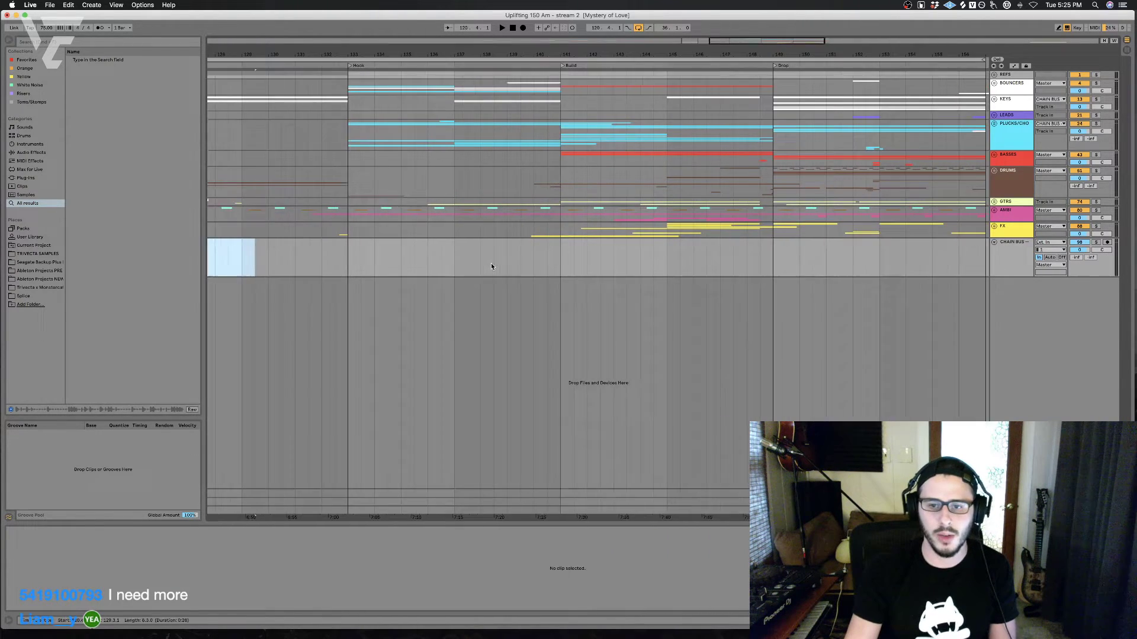
pyautogui.keyDown('shift'); pyautogui.click(914, 250); pyautogui.keyUp('shift')
pyautogui.hscroll(-15, 900, 245)
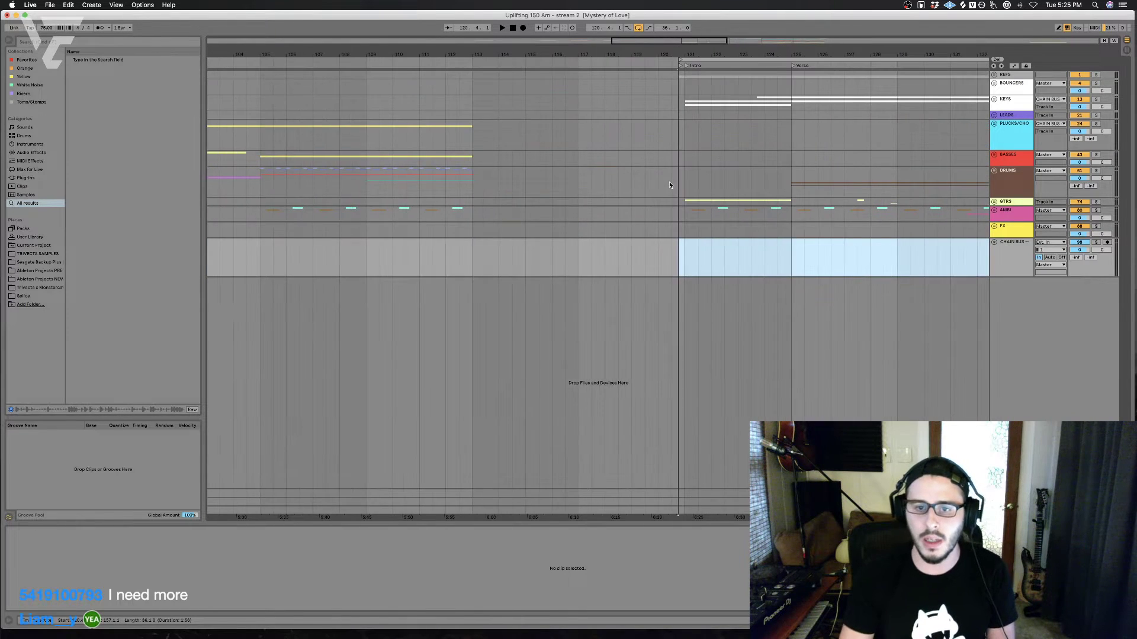
# Step: Clear the time selection and set the insert marker at the start of the Intro on the CHAIN BUS track
pyautogui.hscroll(12, 675, 184)
pyautogui.click(684, 183)
pyautogui.click(562, 201)
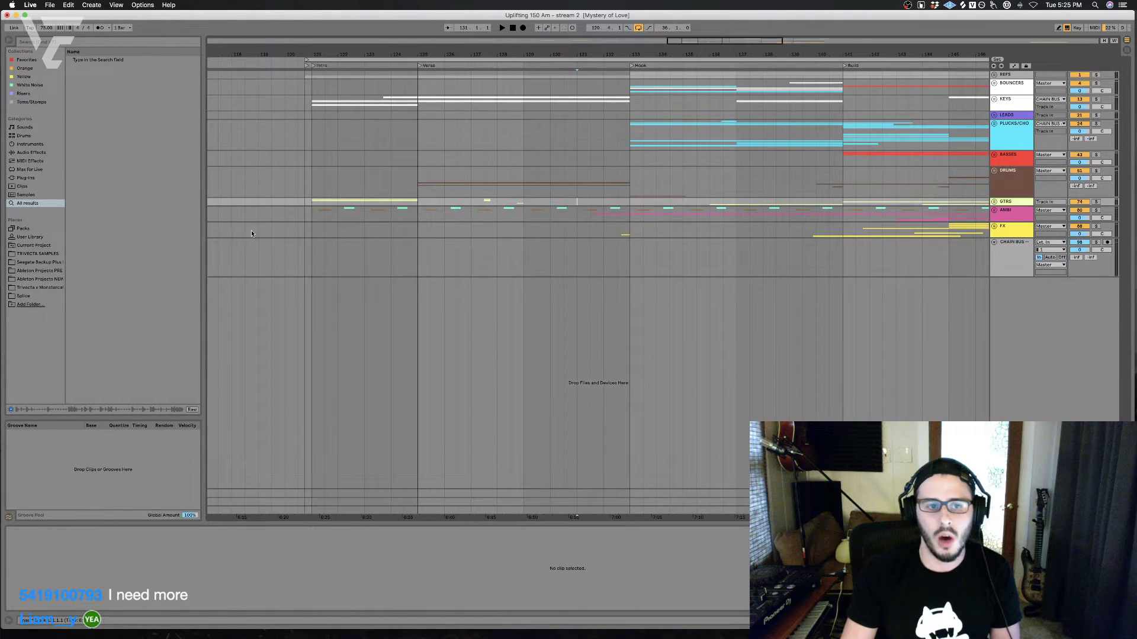
pyautogui.moveTo(306, 210); pyautogui.dragTo(305, 249)
pyautogui.click(312, 250)
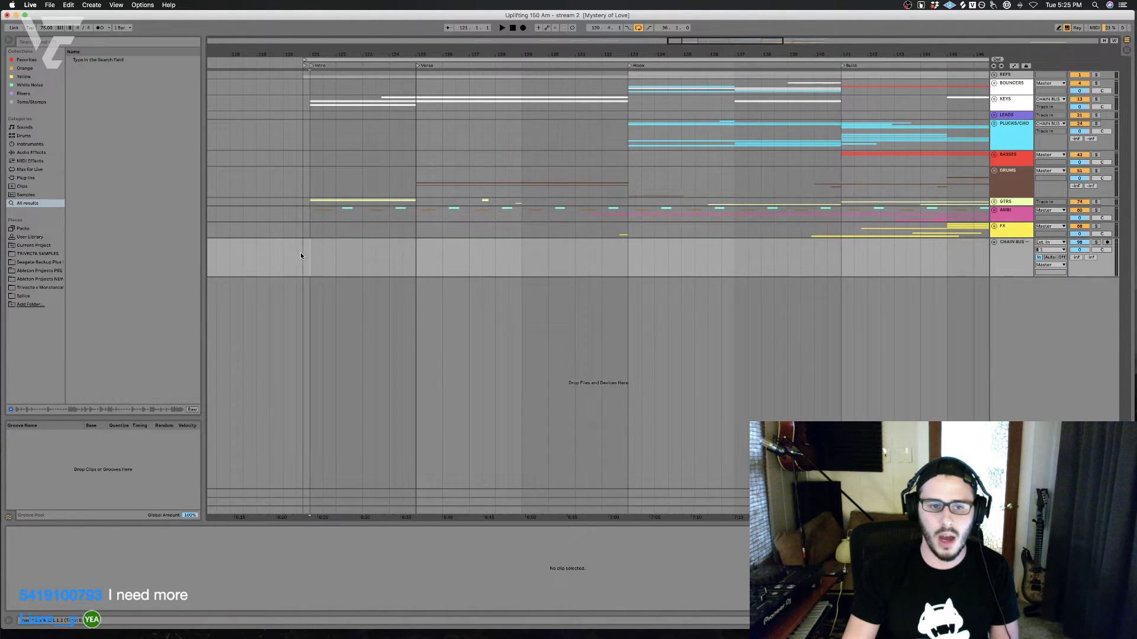
# Step: Select the Hook and Build sections, from bar 133 to bar 149, on the CHAIN BUS track
pyautogui.hscroll(6, 314, 246)
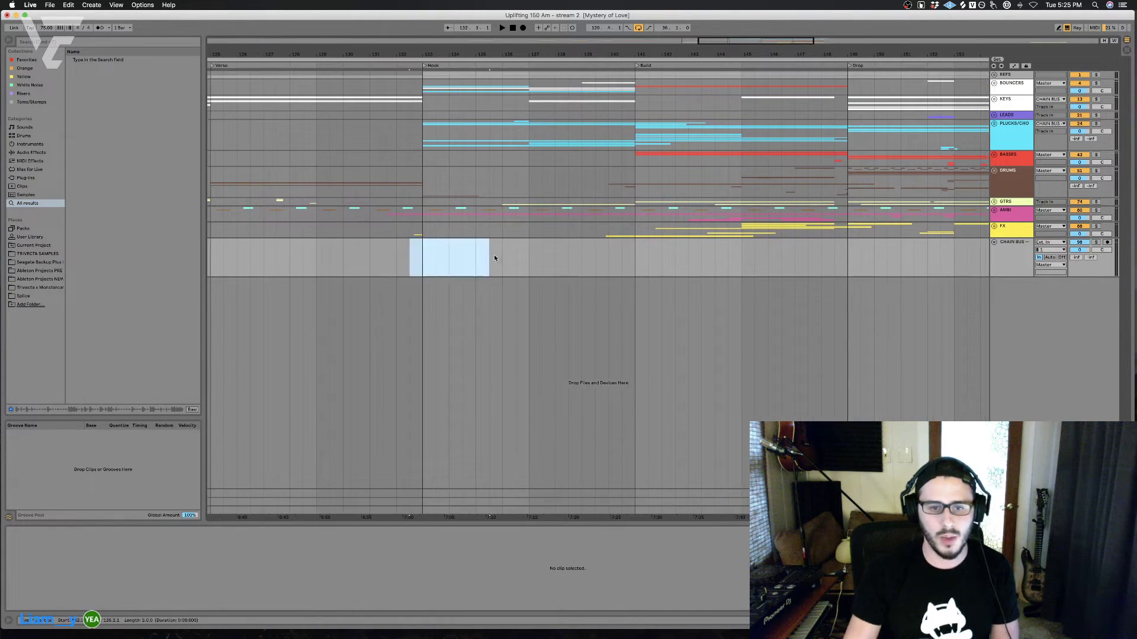
pyautogui.moveTo(422, 261); pyautogui.dragTo(628, 249)
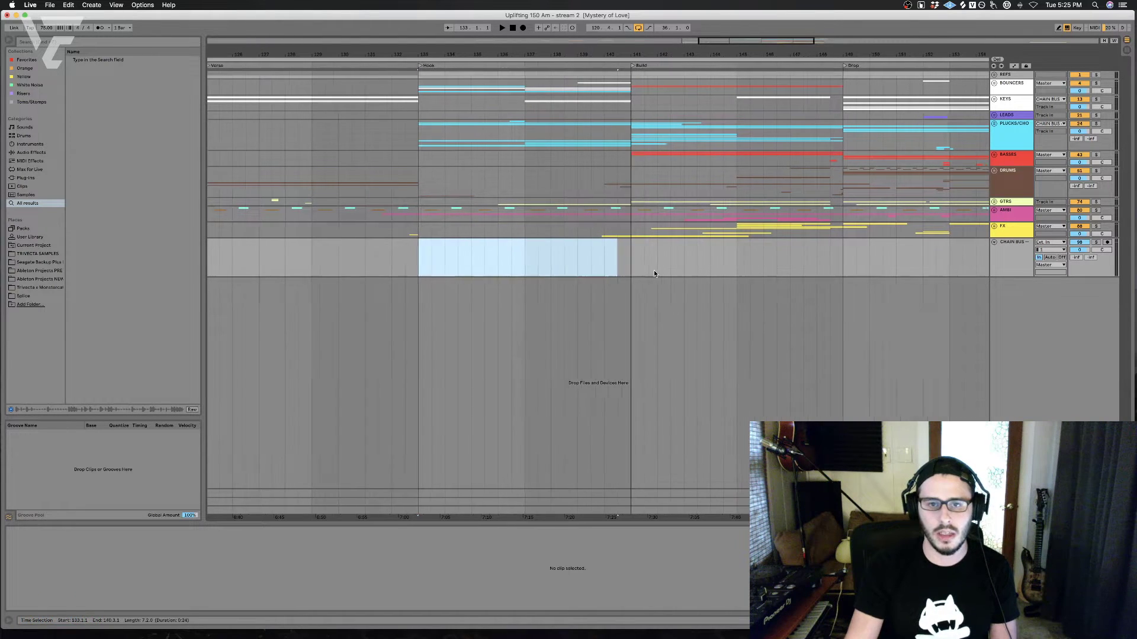
pyautogui.hscroll(3, 710, 263)
pyautogui.keyDown('shift'); pyautogui.click(763, 260); pyautogui.keyUp('shift')
pyautogui.click(763, 261)
pyautogui.moveTo(763, 262); pyautogui.dragTo(463, 269)
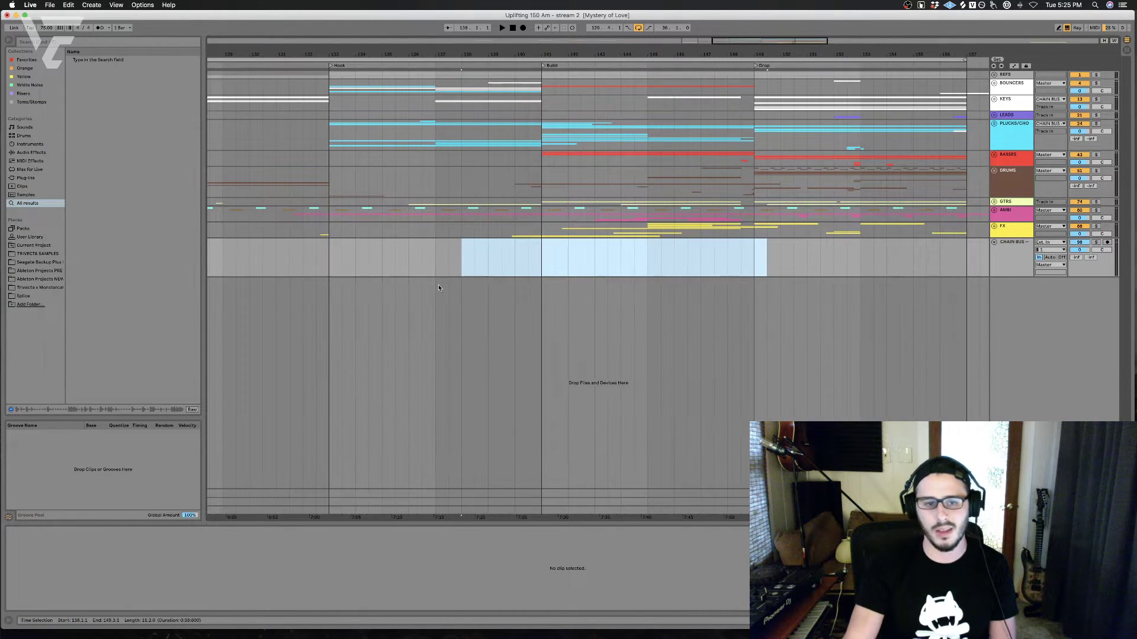
pyautogui.click(333, 254)
pyautogui.moveTo(696, 250); pyautogui.dragTo(323, 264)
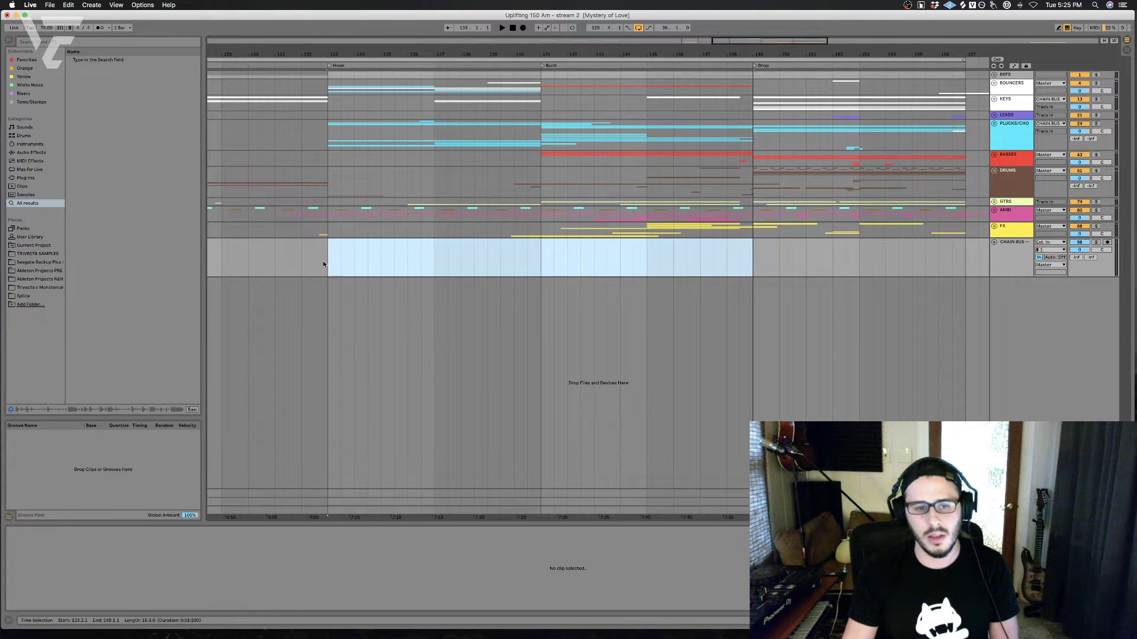
# Step: Highlight the Hook through most of the Drop from DRUMS down to AMBI, and place the insert marker one bar before the Hook
pyautogui.click(323, 264)
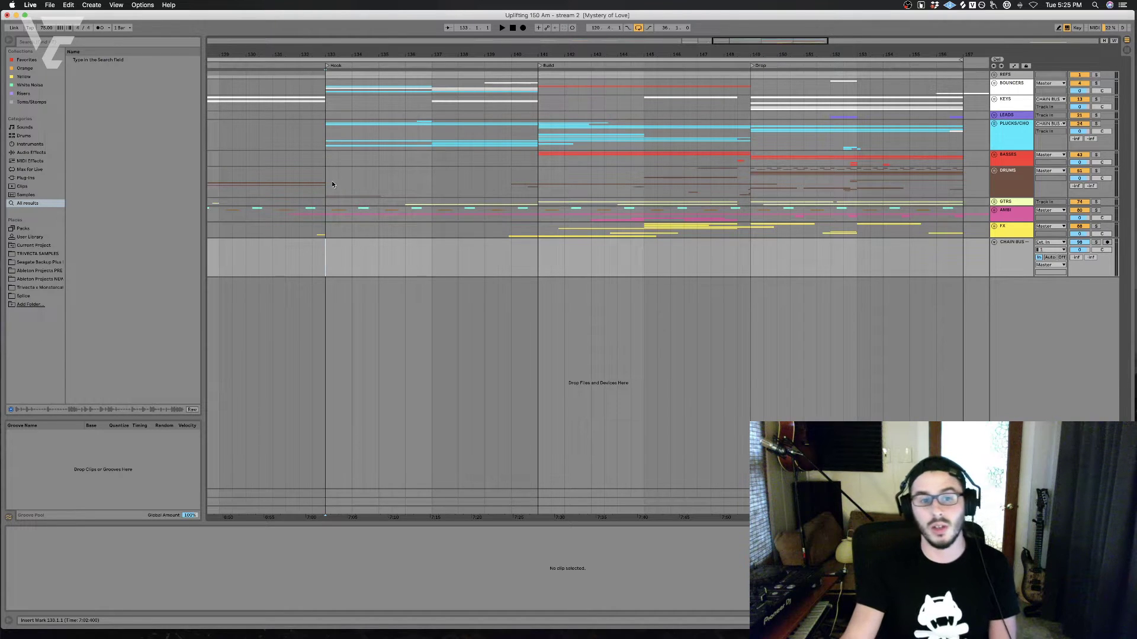
pyautogui.moveTo(332, 184); pyautogui.dragTo(954, 210)
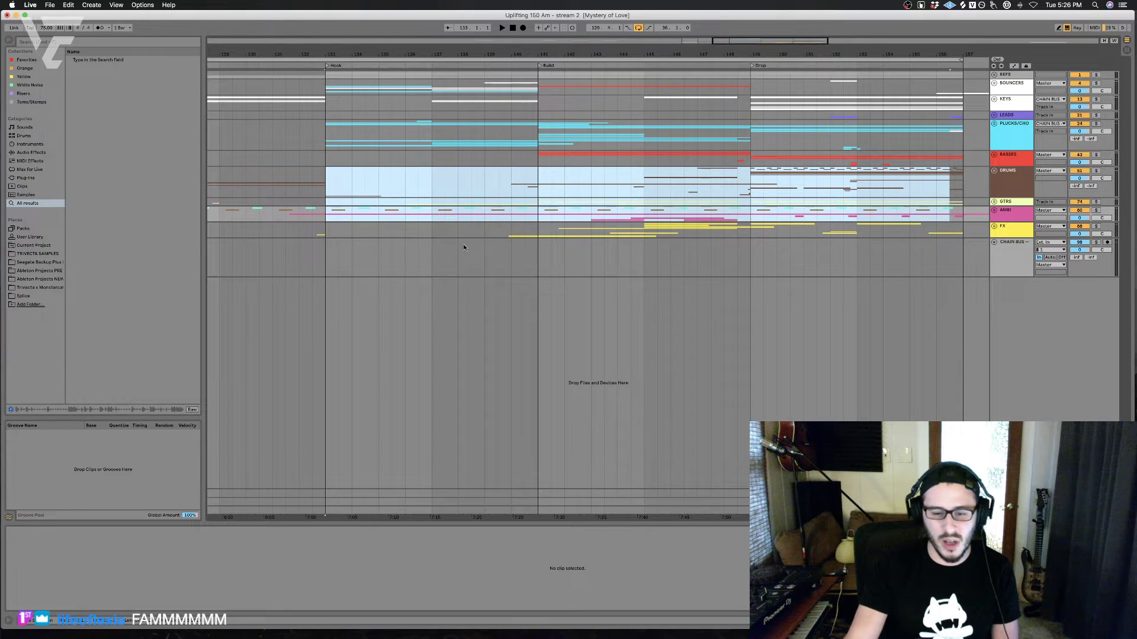
pyautogui.click(313, 251)
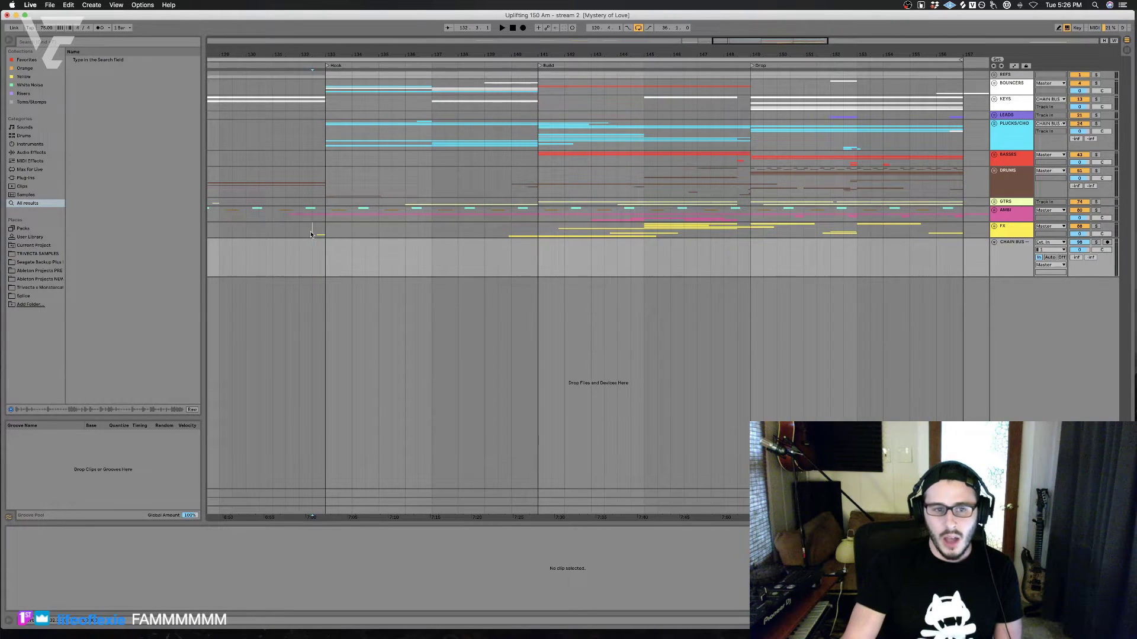
pyautogui.click(313, 234)
# Step: Play the arrangement from the start of the Intro to the beginning of the Verse
pyautogui.hscroll(-10, 822, 216)
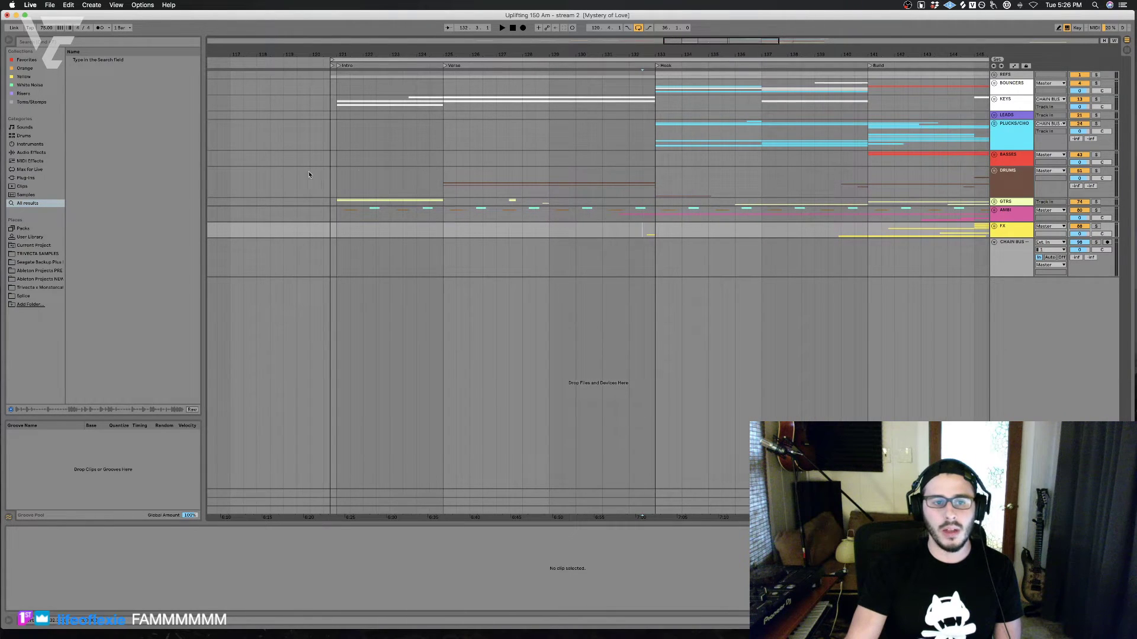
pyautogui.click(330, 159)
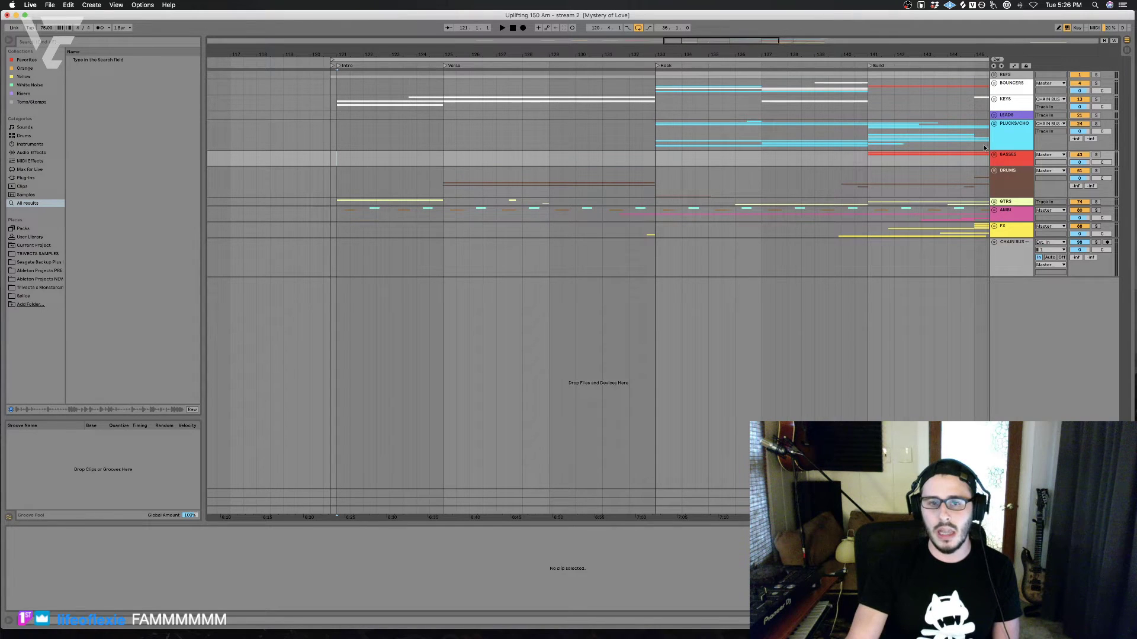
pyautogui.press('space')
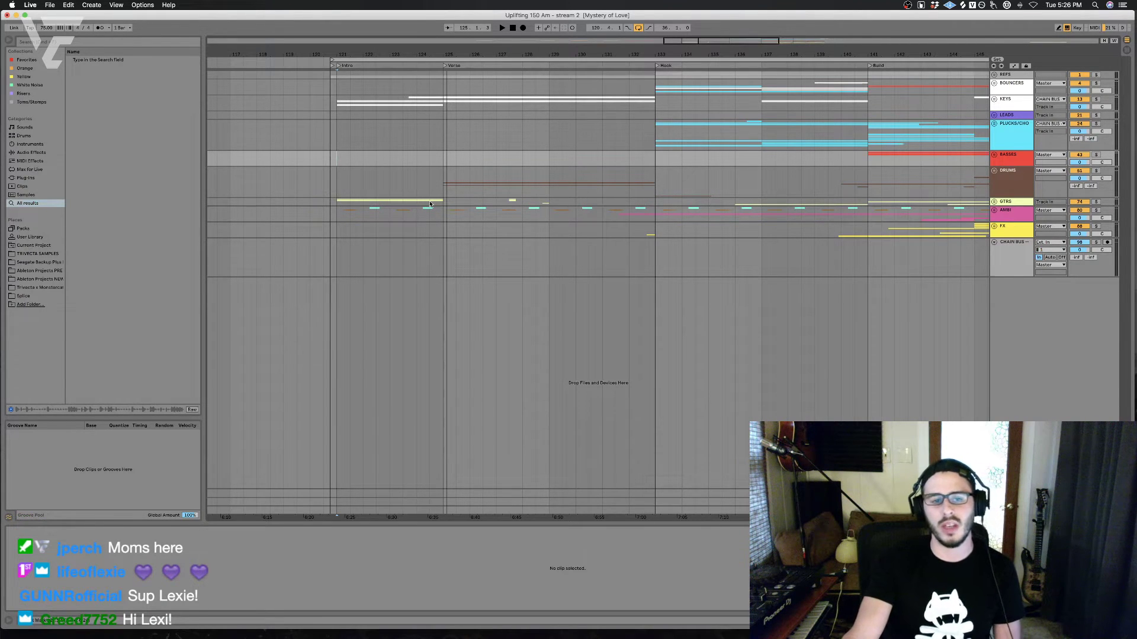
# Step: Select the whole Verse section across the PLUCKS and BASSES groups
pyautogui.click(329, 244)
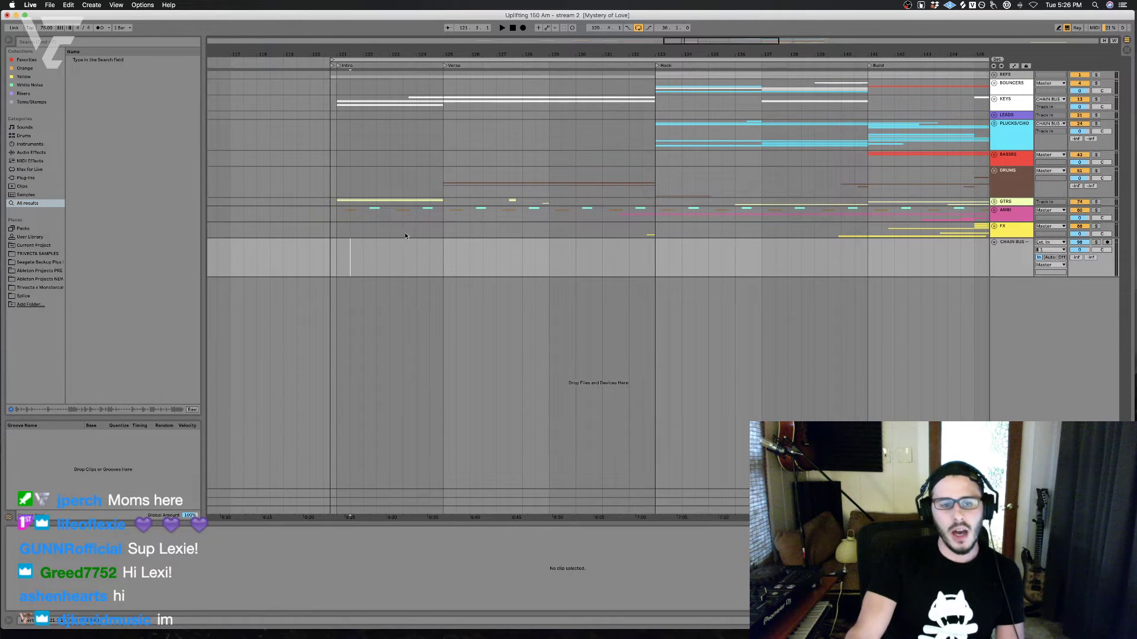
pyautogui.moveTo(336, 220)
pyautogui.mouseDown()
pyautogui.moveTo(452, 191)
pyautogui.moveTo(332, 226)
pyautogui.mouseUp()
pyautogui.click(355, 217)
pyautogui.click(439, 201)
pyautogui.click(439, 196)
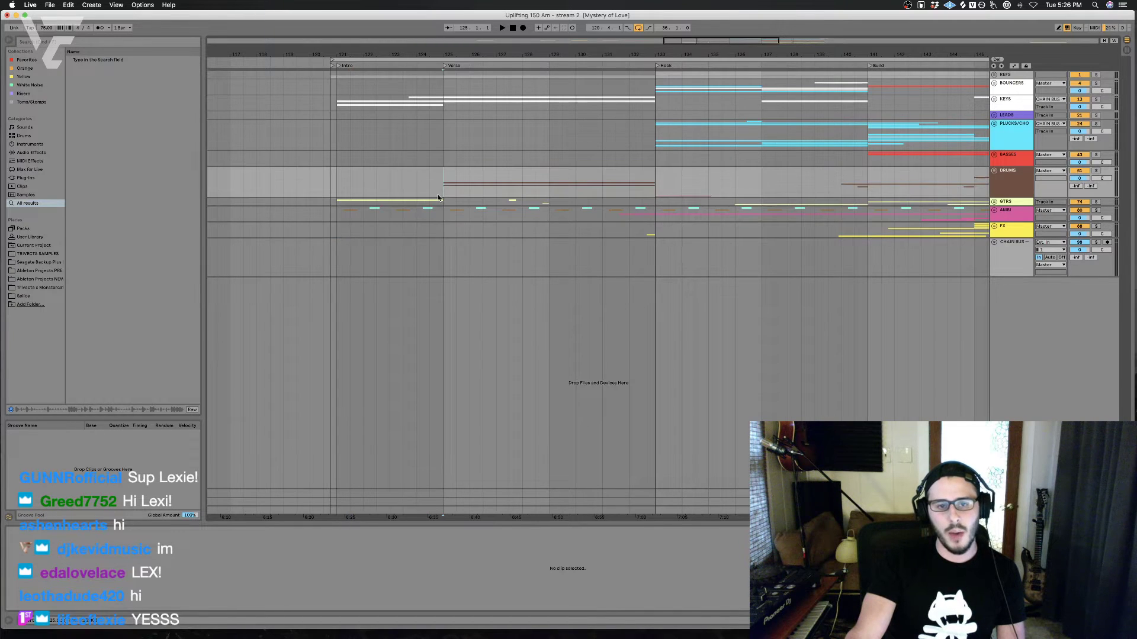
pyautogui.moveTo(438, 155); pyautogui.dragTo(649, 141)
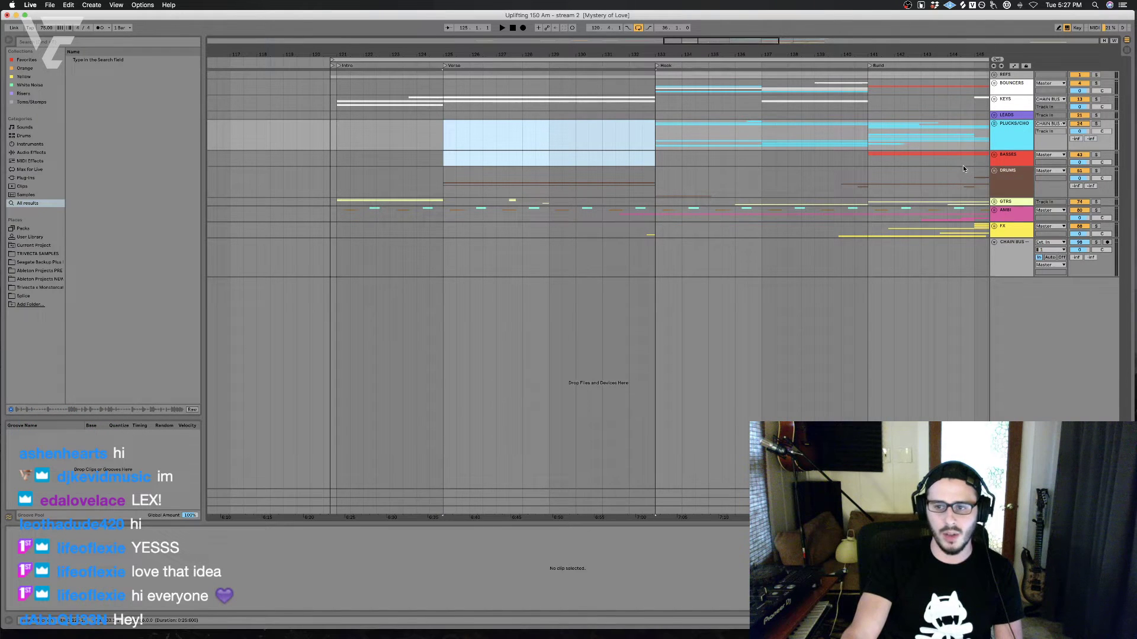
# Step: Expand the DRUMS group and play the arrangement from the start of the Verse
pyautogui.click(994, 171)
pyautogui.scroll(-5, 652, 200)
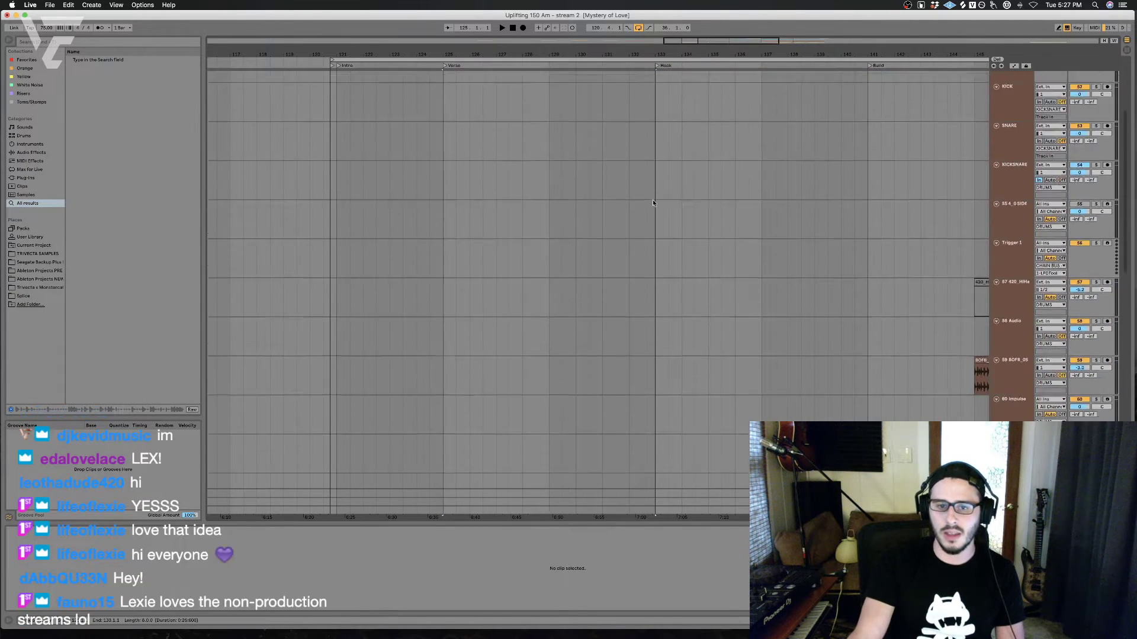
pyautogui.press('space')
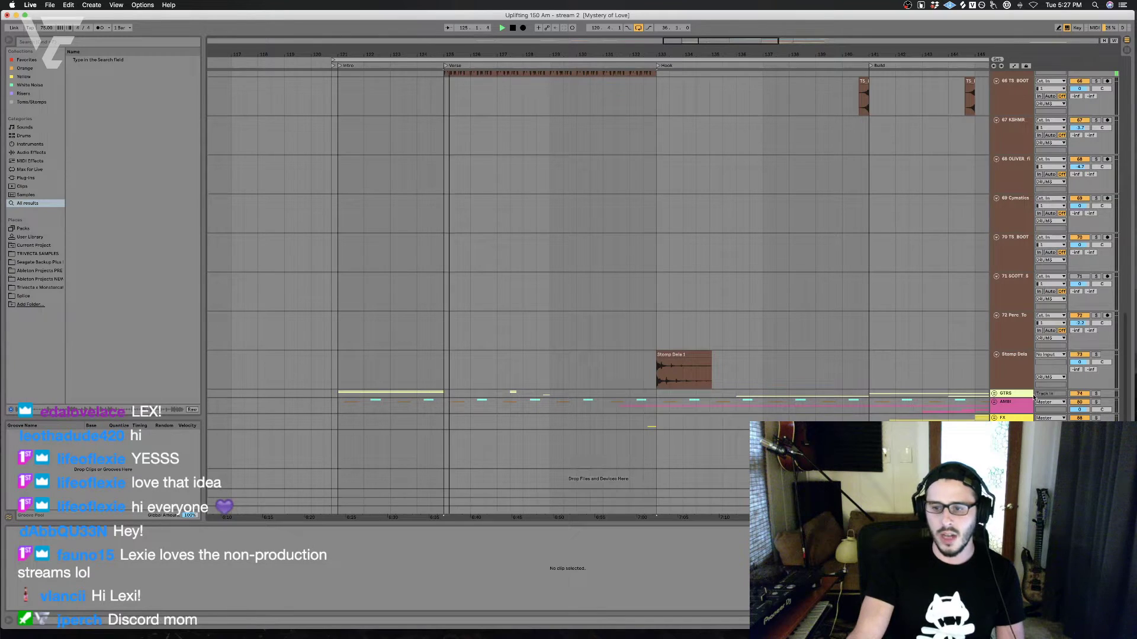
# Step: Play from one bar before the Hook to hear the transition into the Stomp clip
pyautogui.click(651, 293)
pyautogui.hscroll(6, 651, 294)
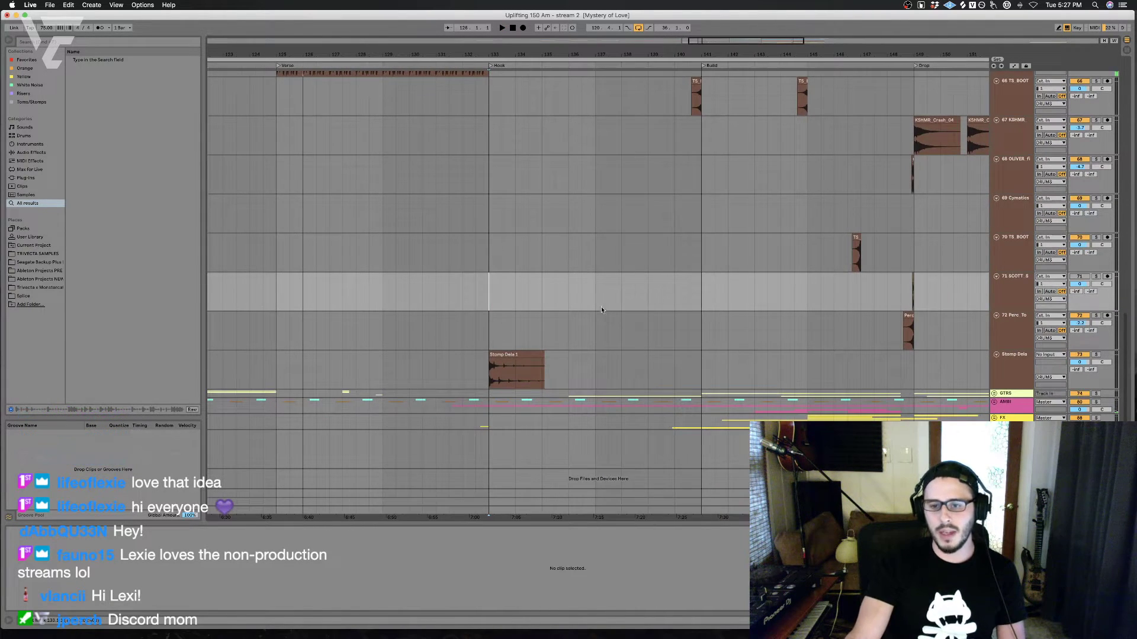
pyautogui.click(476, 304)
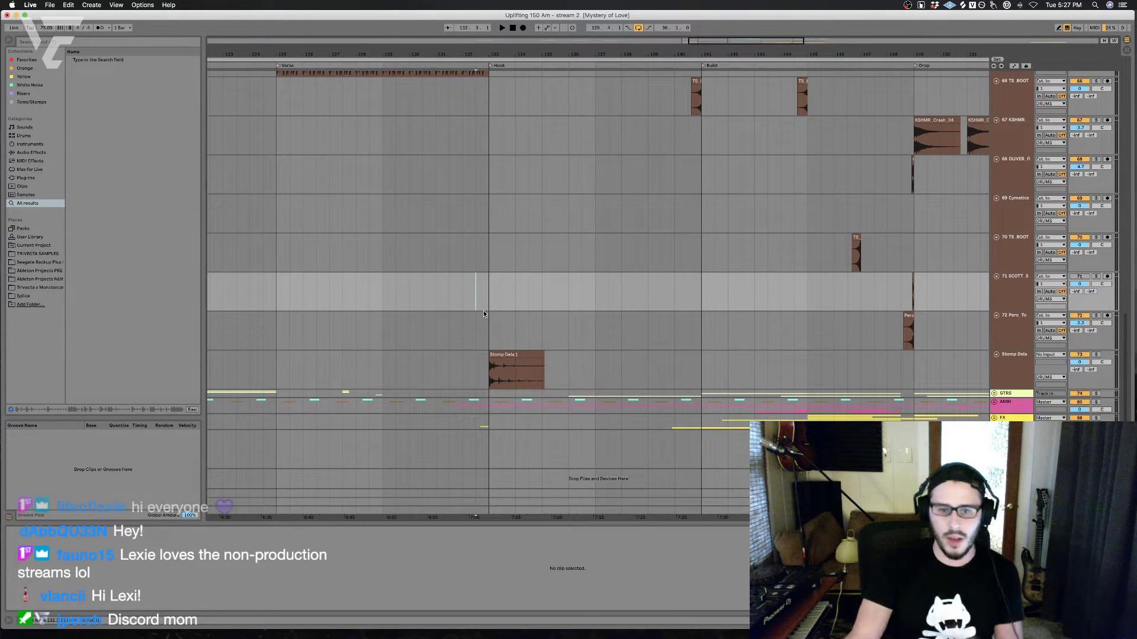
pyautogui.click(470, 330)
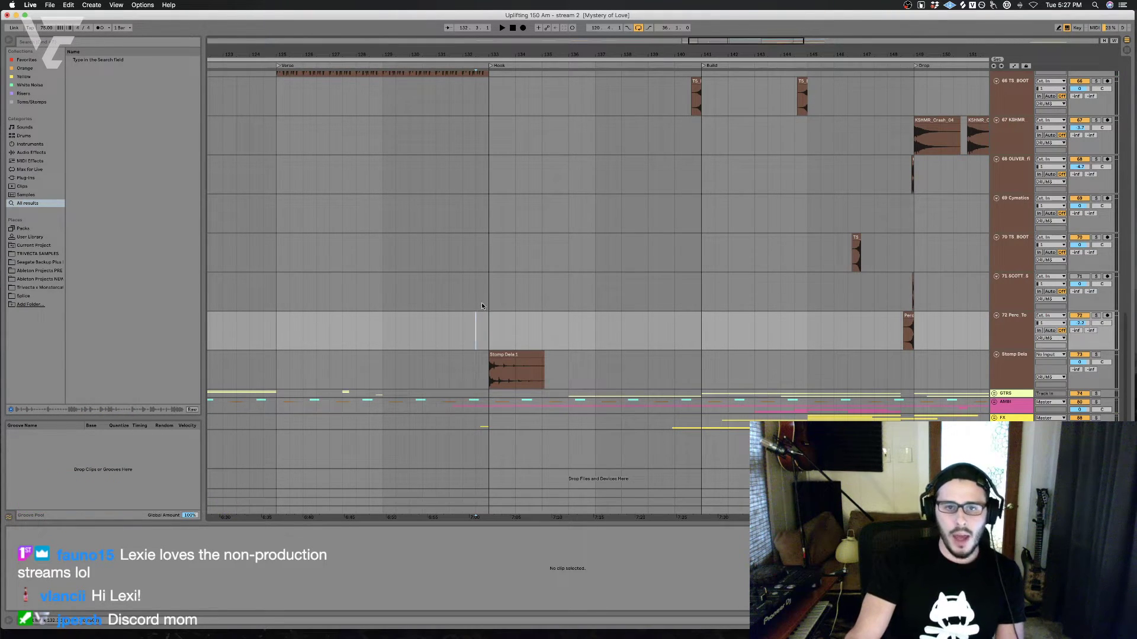
pyautogui.press('space')
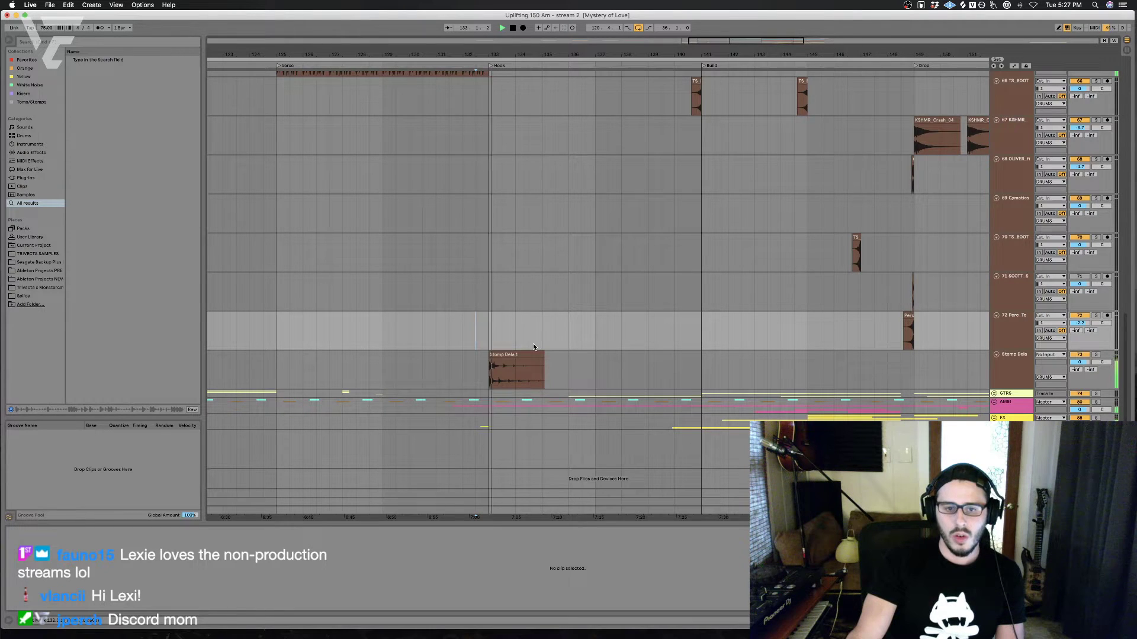
# Step: Collapse the DRUMS group to return to the compact overview of all groups
pyautogui.scroll(3, 531, 347)
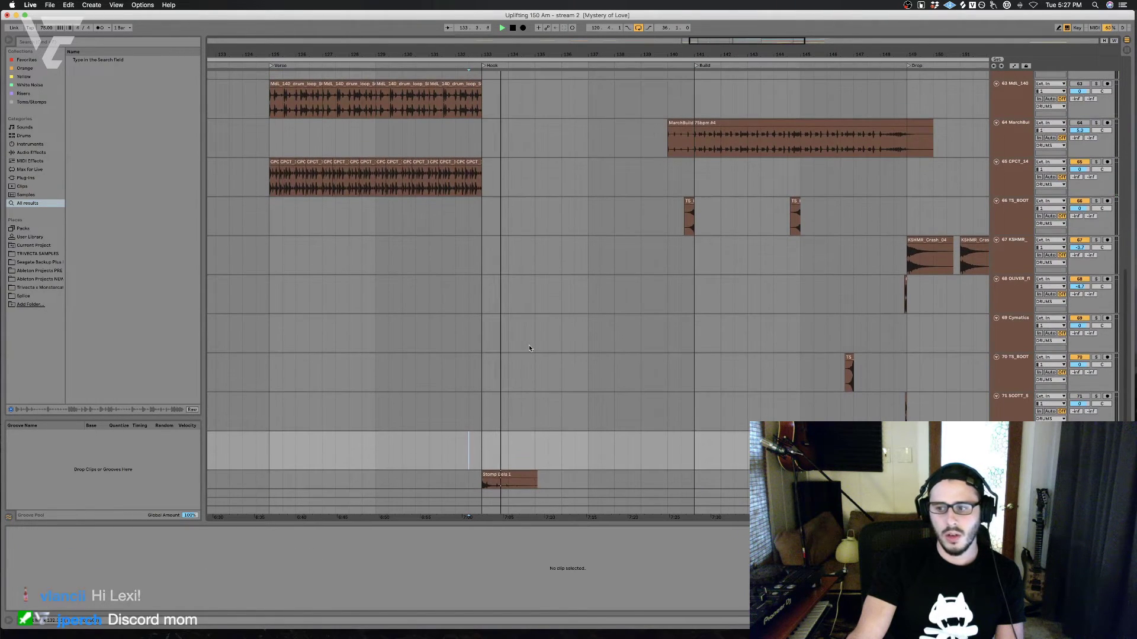
pyautogui.scroll(6, 914, 168)
pyautogui.scroll(10, 914, 168)
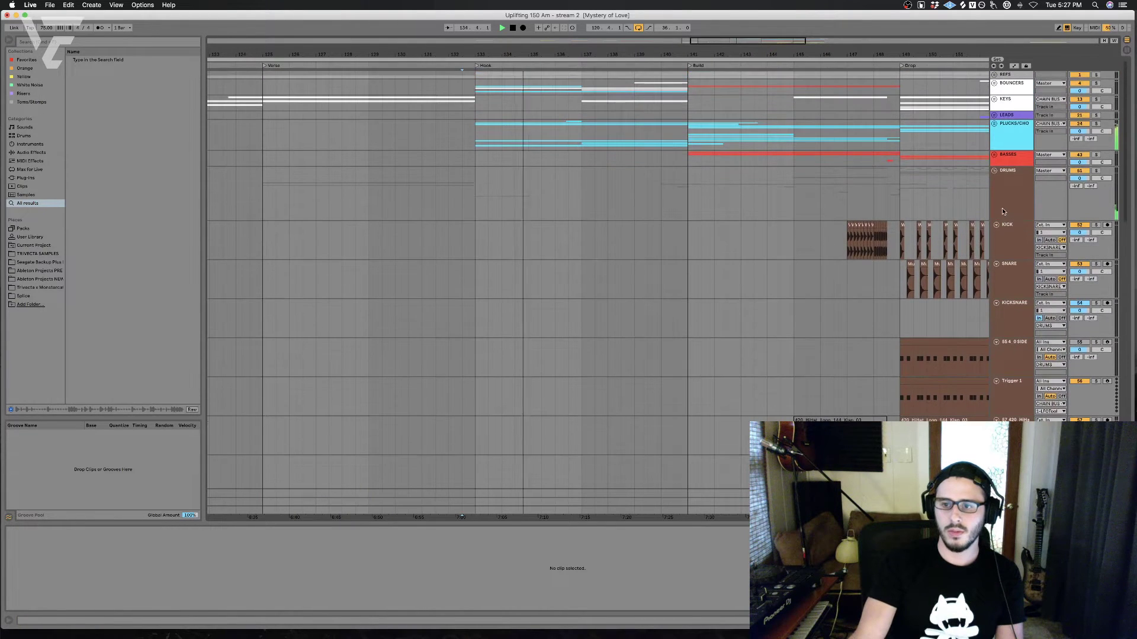
pyautogui.click(994, 170)
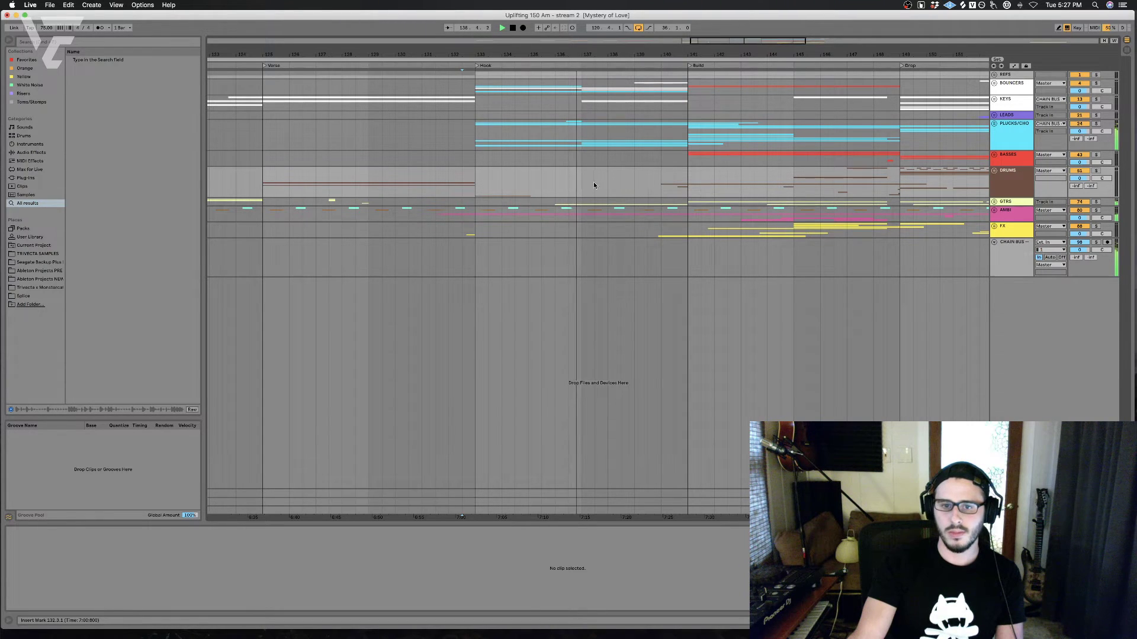
# Step: Play from the last bar of the Hook to hear the transition into the Build
pyautogui.click(570, 190)
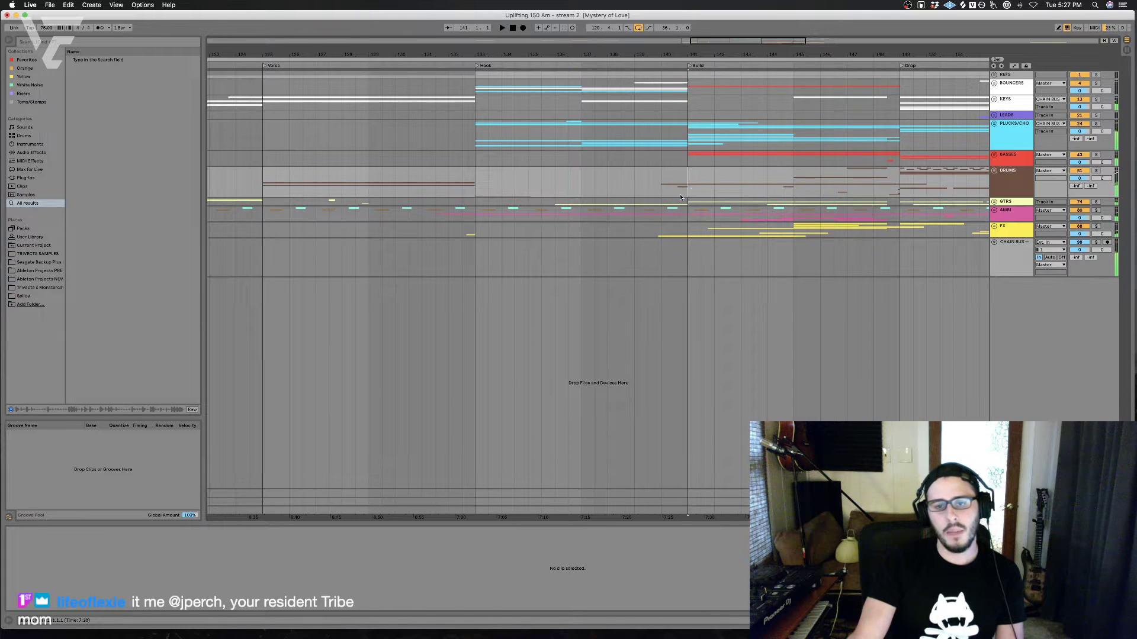
pyautogui.moveTo(694, 187)
pyautogui.mouseDown()
pyautogui.moveTo(465, 220)
pyautogui.moveTo(477, 220)
pyautogui.moveTo(483, 272)
pyautogui.moveTo(472, 271)
pyautogui.moveTo(702, 191)
pyautogui.moveTo(690, 193)
pyautogui.mouseUp()
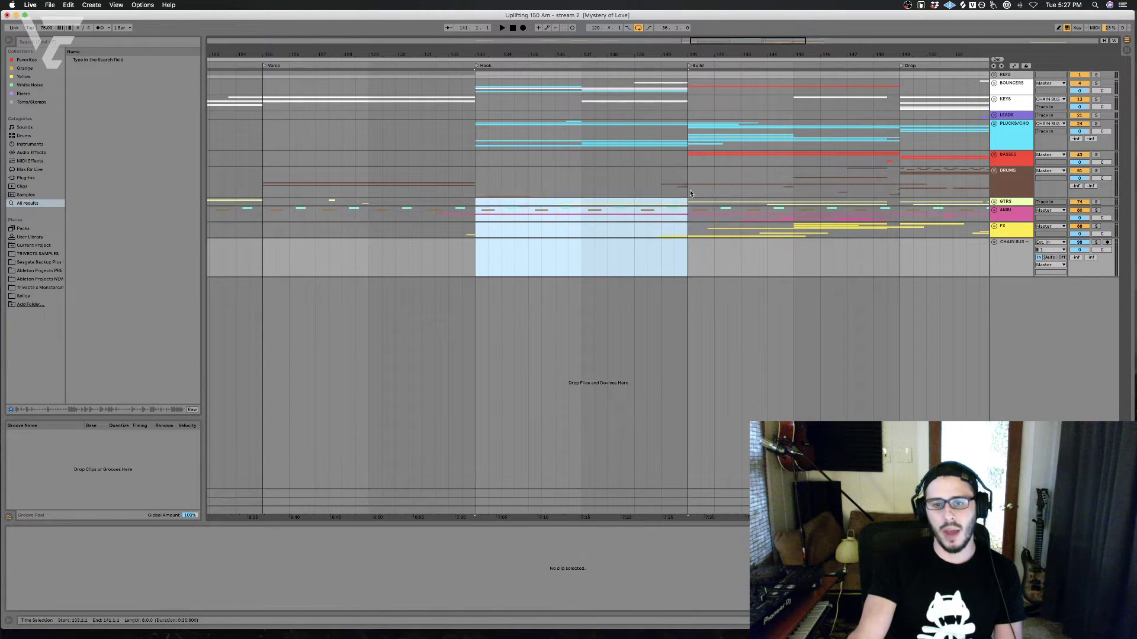
pyautogui.click(674, 189)
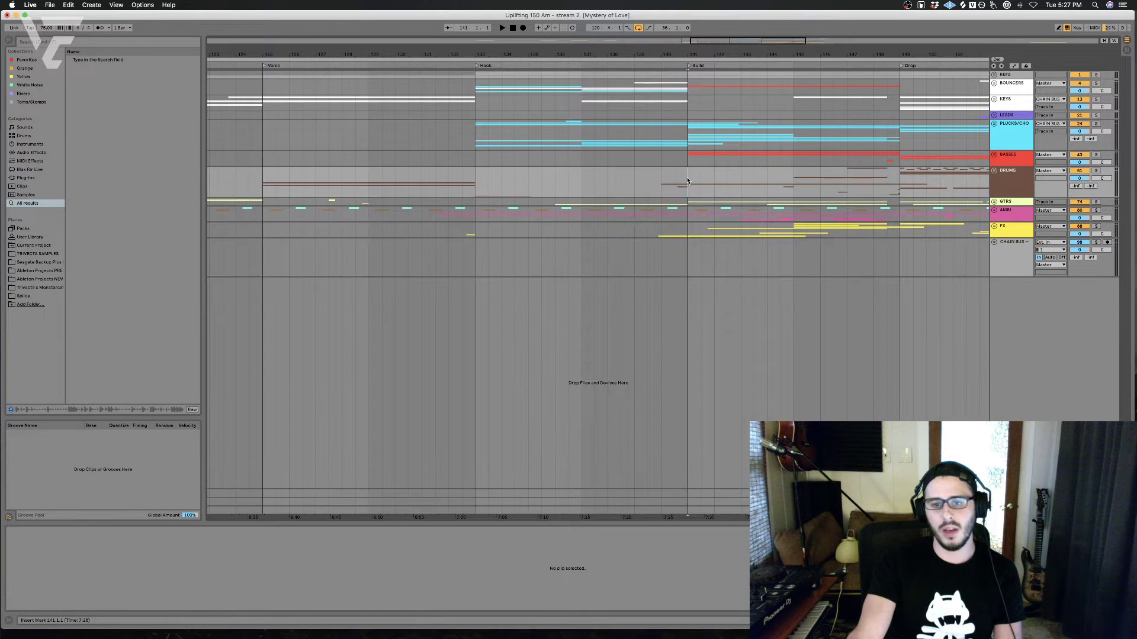
pyautogui.click(478, 158)
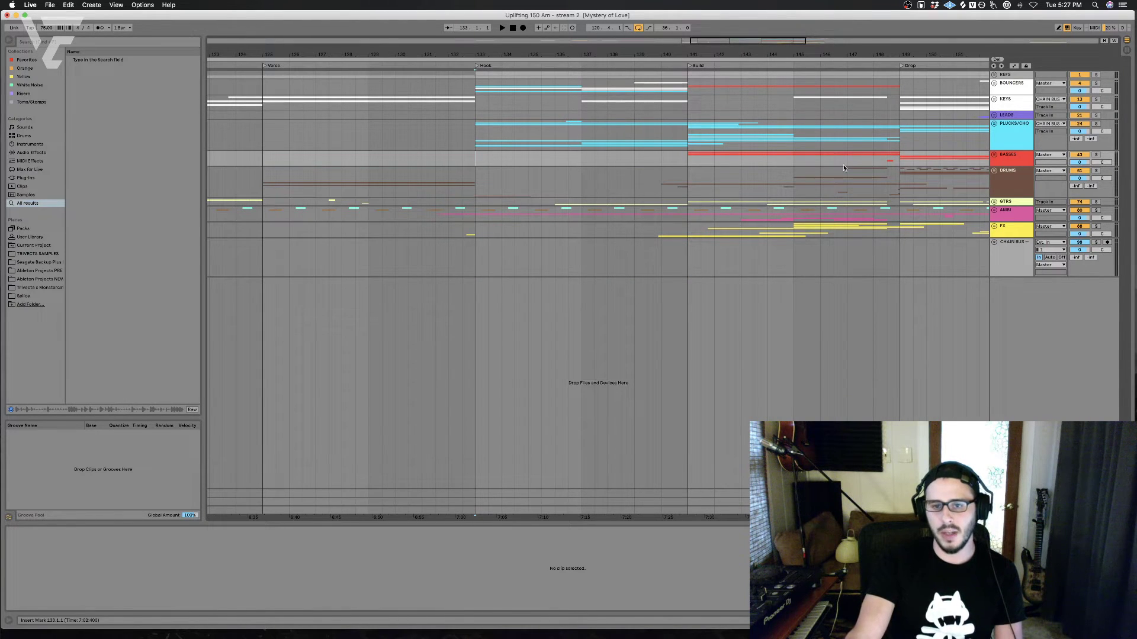
pyautogui.click(674, 195)
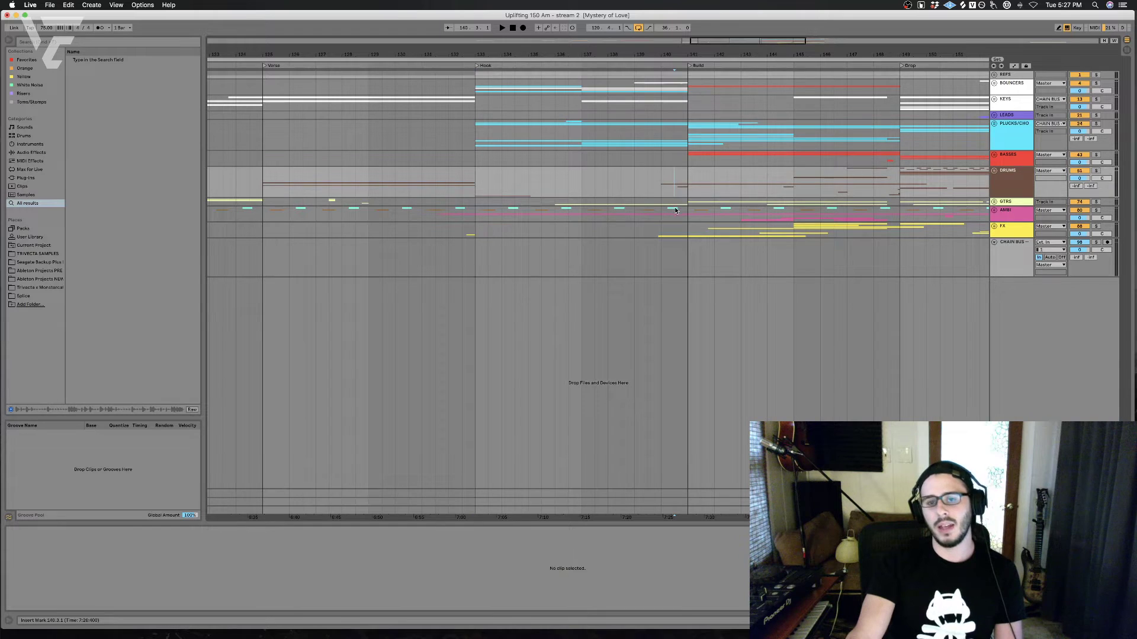
pyautogui.moveTo(676, 189); pyautogui.dragTo(904, 277)
pyautogui.click(674, 204)
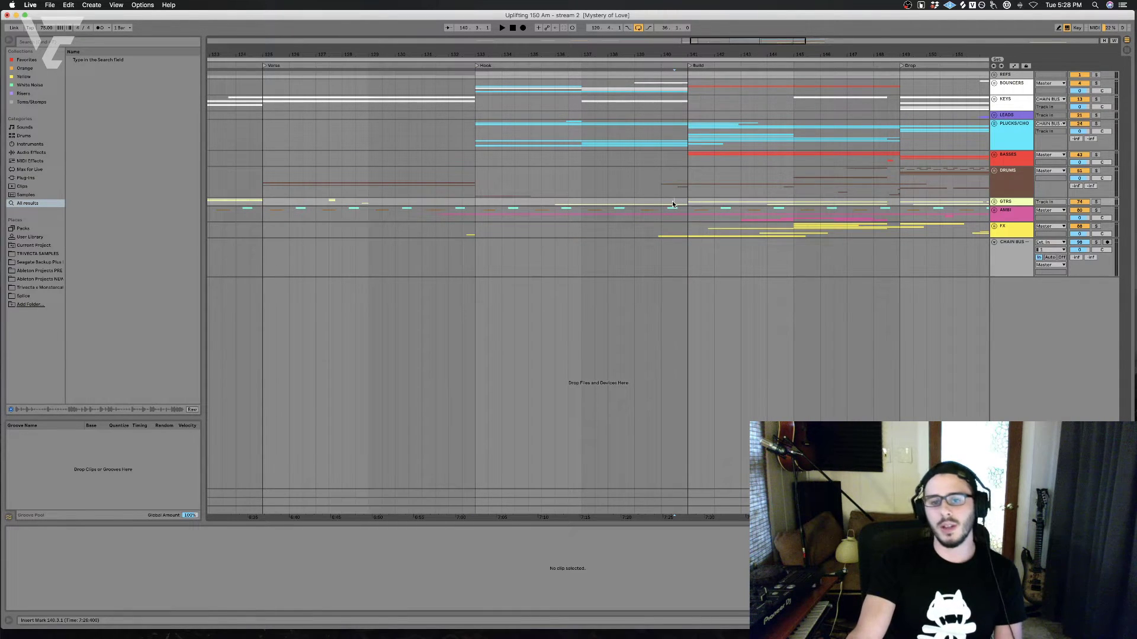
pyautogui.press('space')
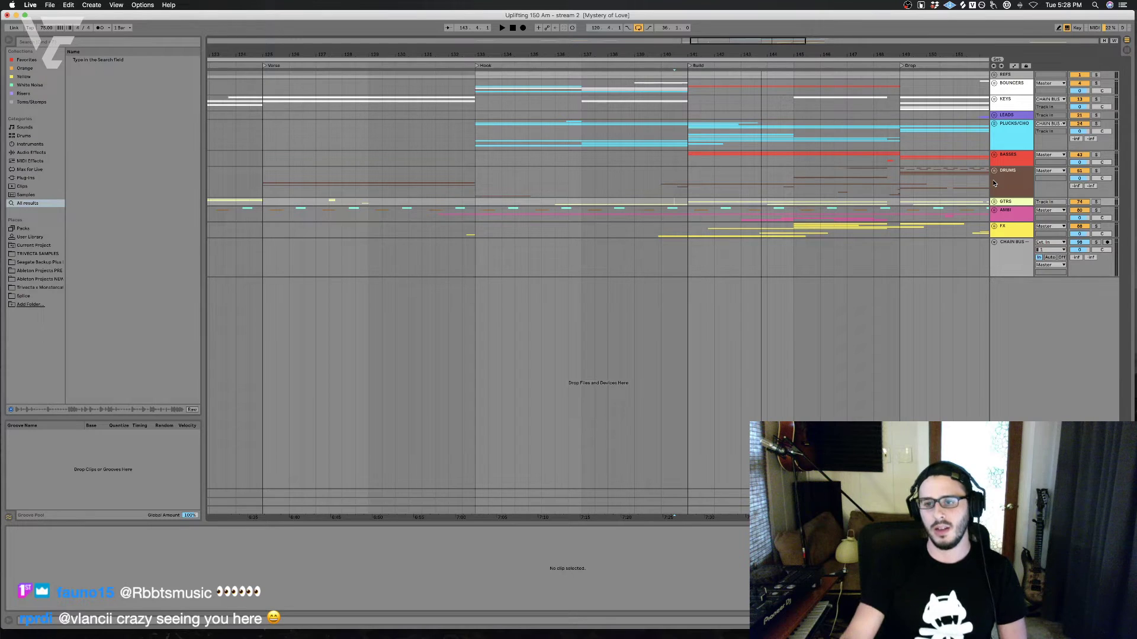
pyautogui.moveTo(735, 53); pyautogui.dragTo(735, 55)
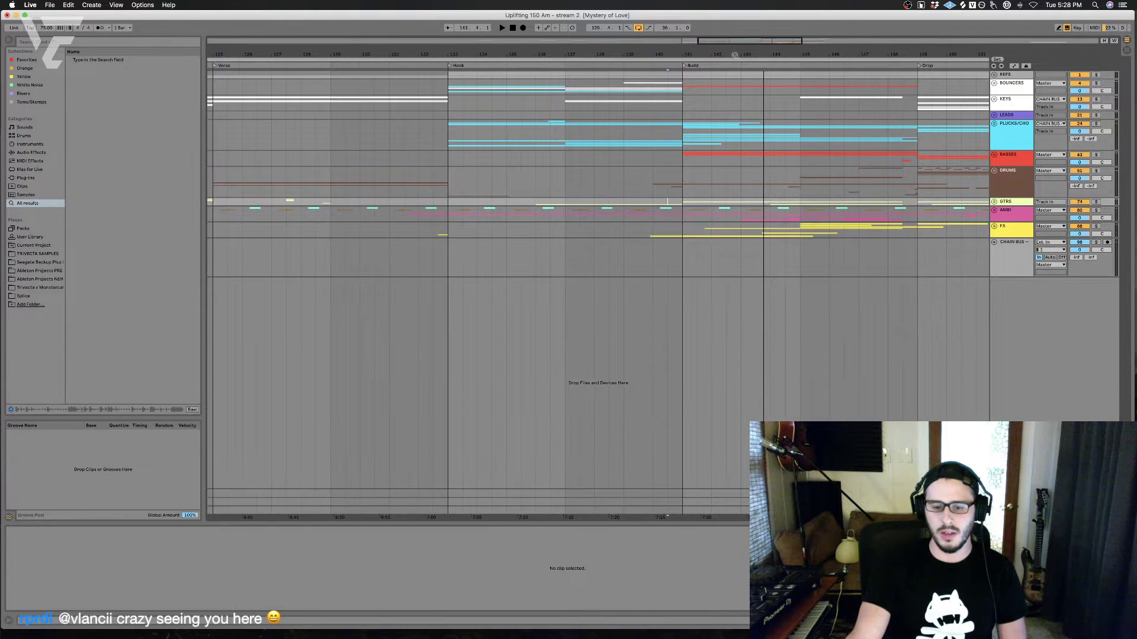
pyautogui.click(666, 202)
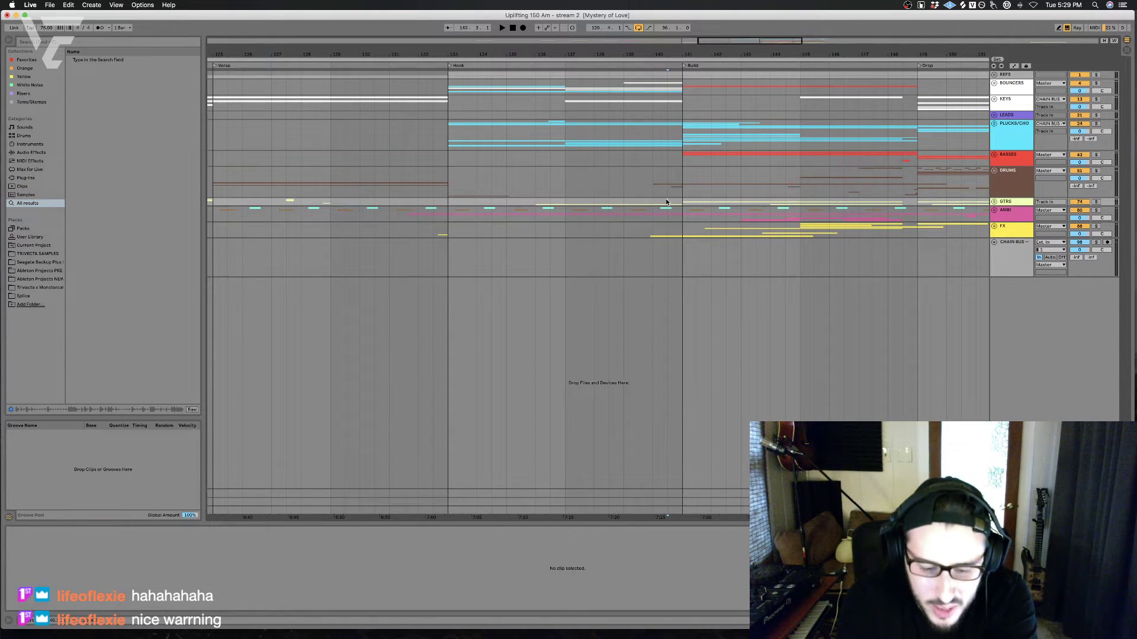
pyautogui.click(678, 188)
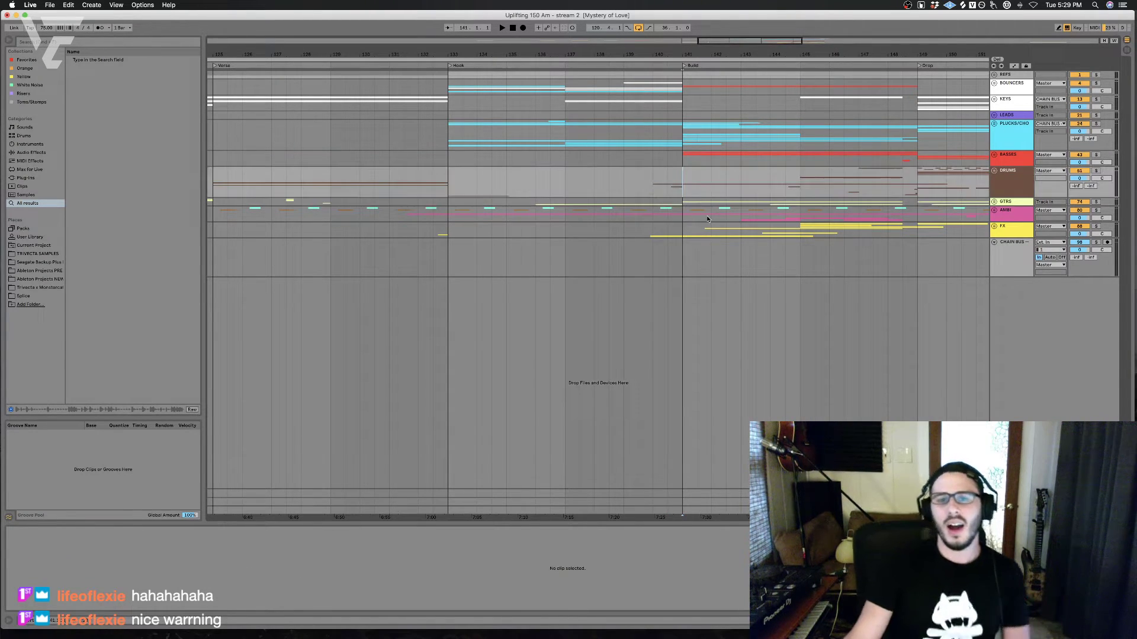
pyautogui.click(690, 235)
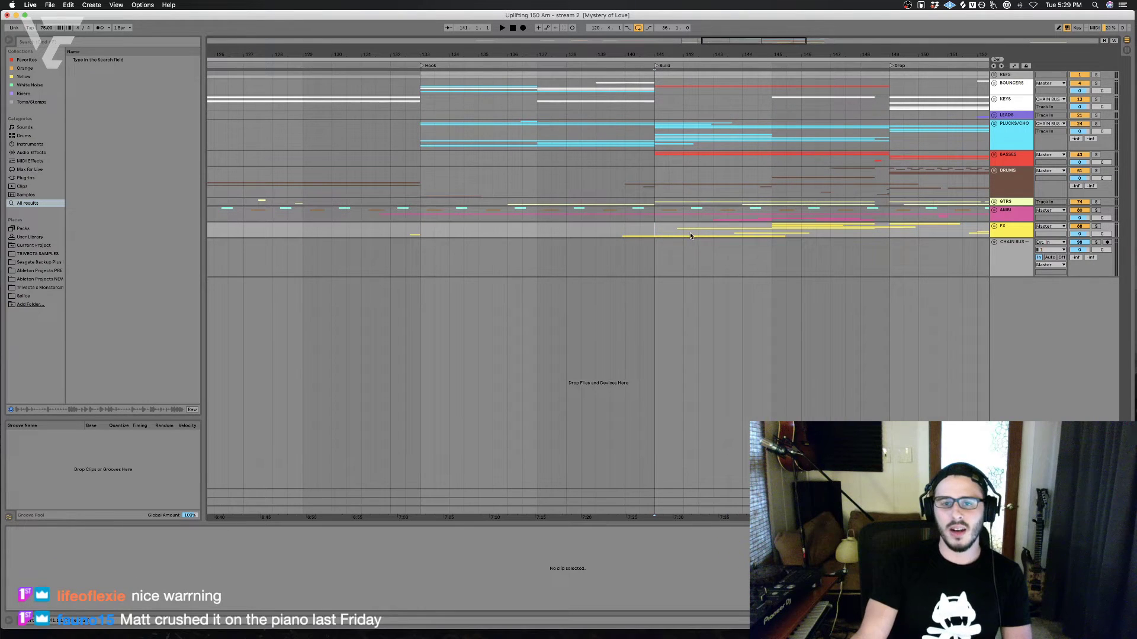
pyautogui.click(639, 214)
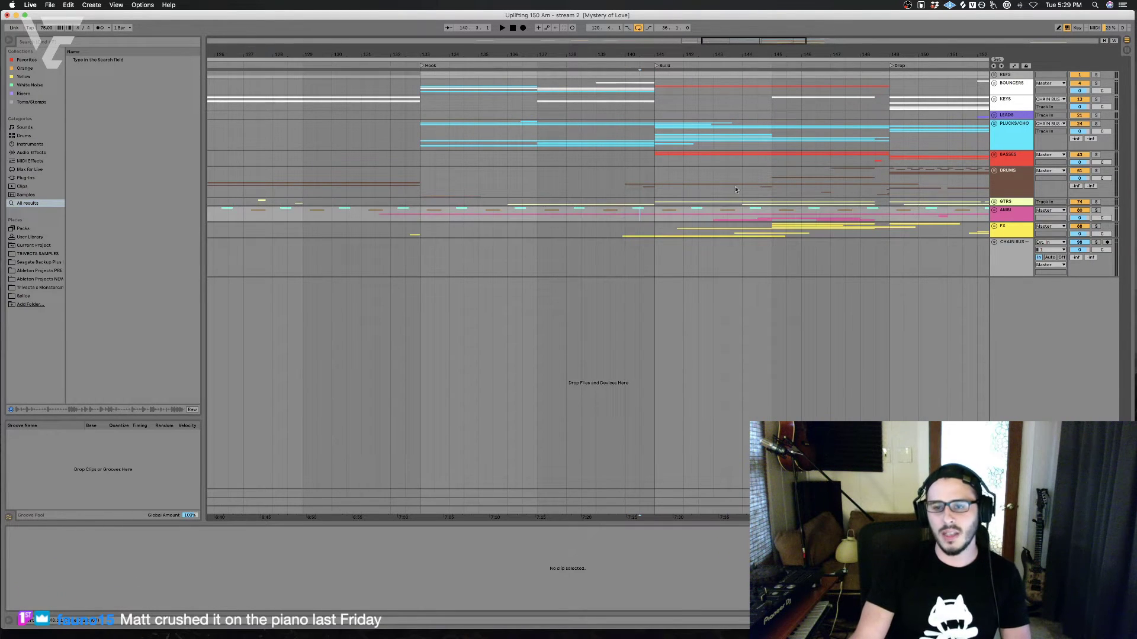
pyautogui.click(654, 192)
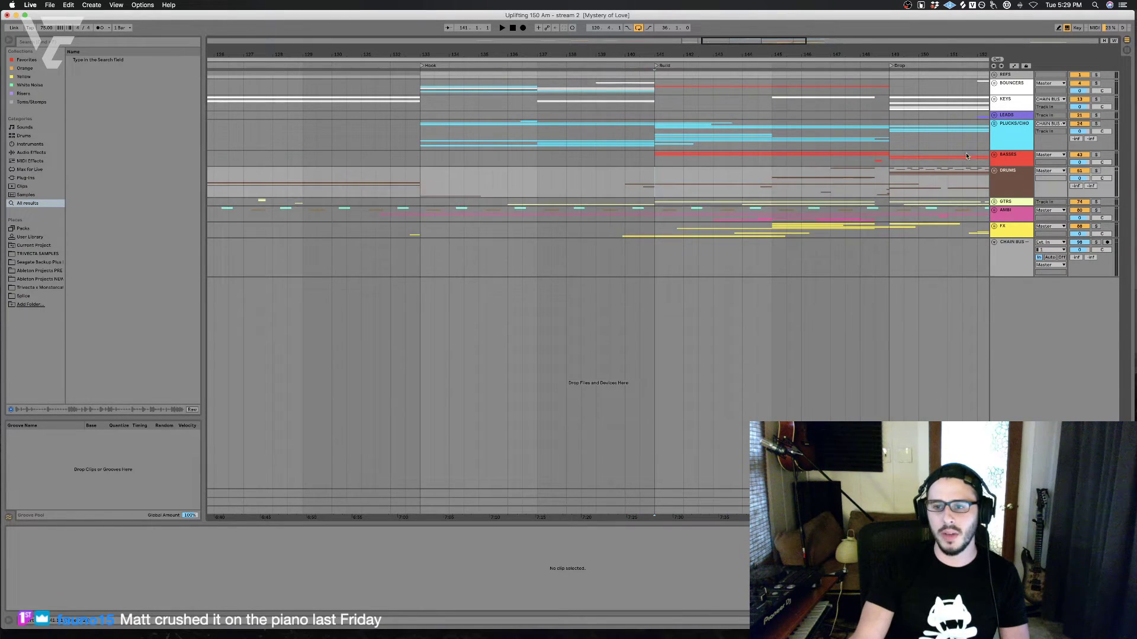
# Step: Expand the DRUMS group and play from just before the Build to review the MarchBuild clip
pyautogui.click(994, 171)
pyautogui.click(622, 174)
pyautogui.press('space')
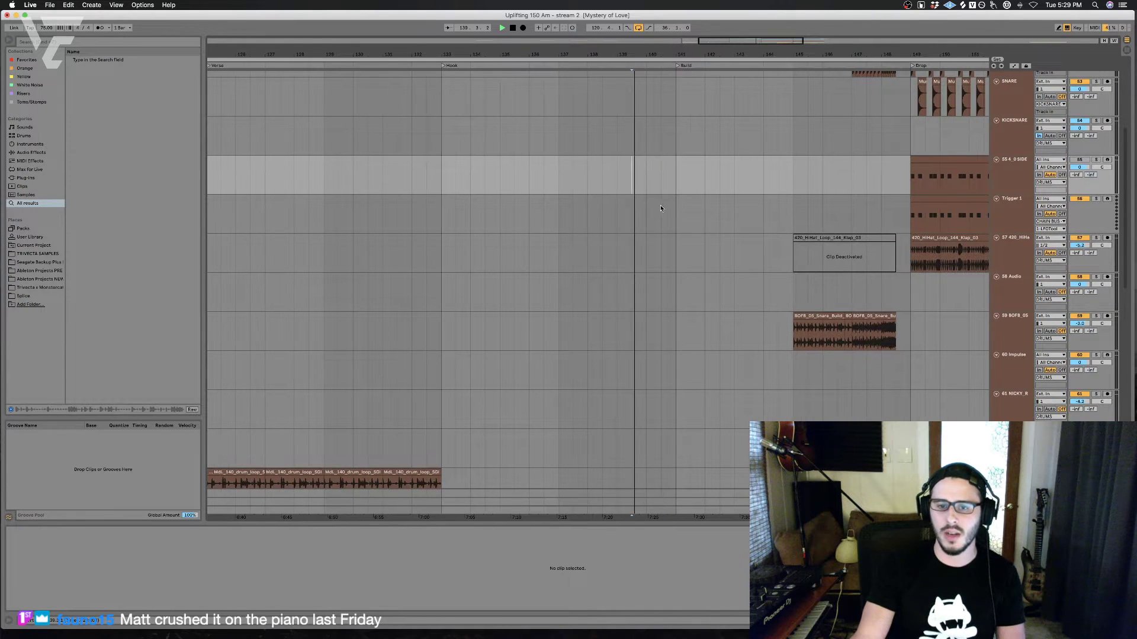
pyautogui.click(651, 222)
pyautogui.scroll(-1, 652, 218)
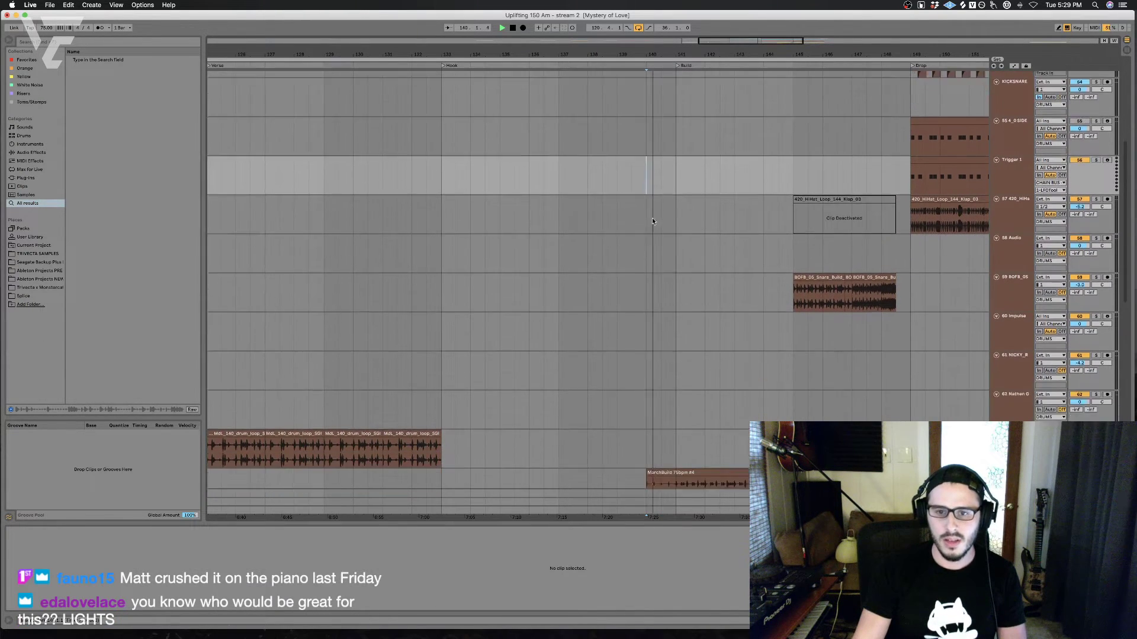
pyautogui.scroll(-3, 651, 217)
pyautogui.click(644, 389)
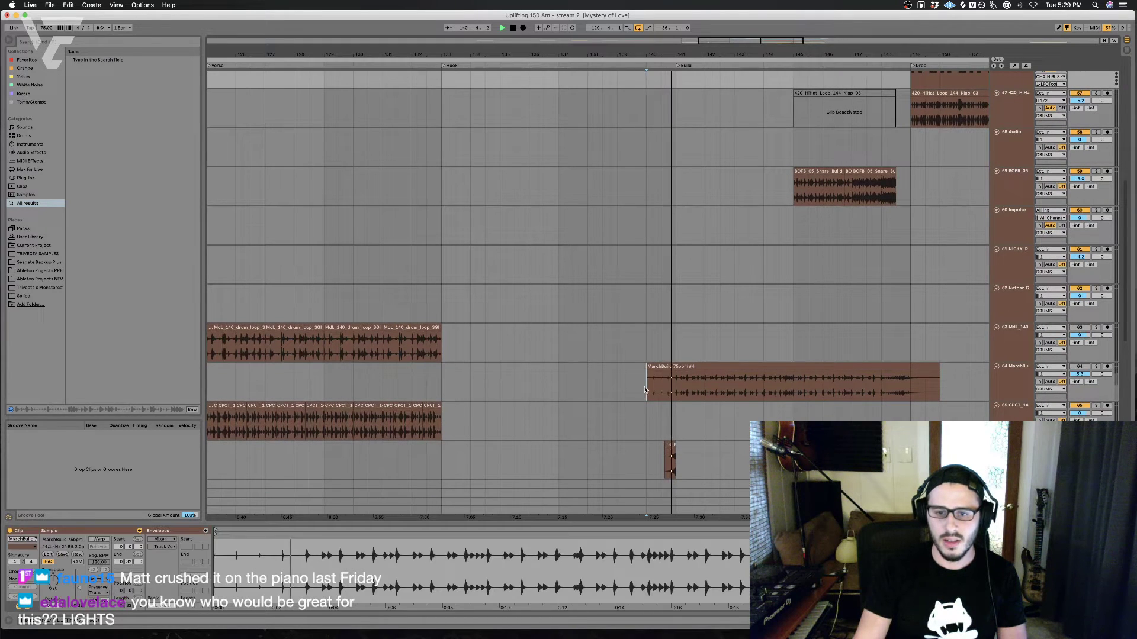
# Step: Insert a MIDI track below the MarchBuild track and load the Kontakt 5 plug-in on it
pyautogui.click(1018, 373)
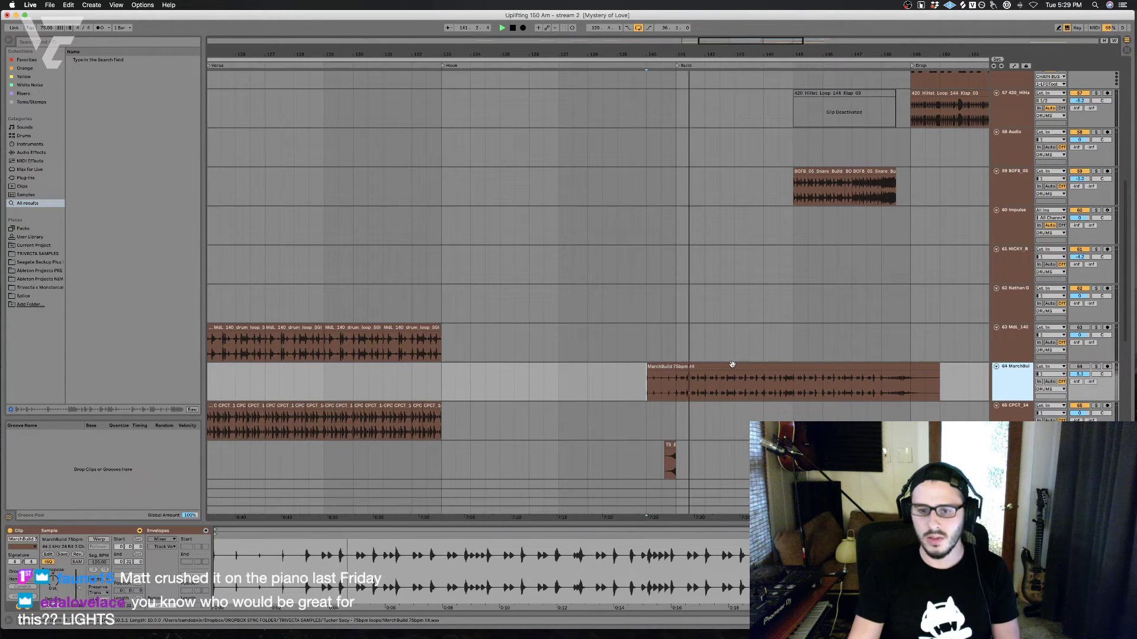
pyautogui.press('super+shift+t')
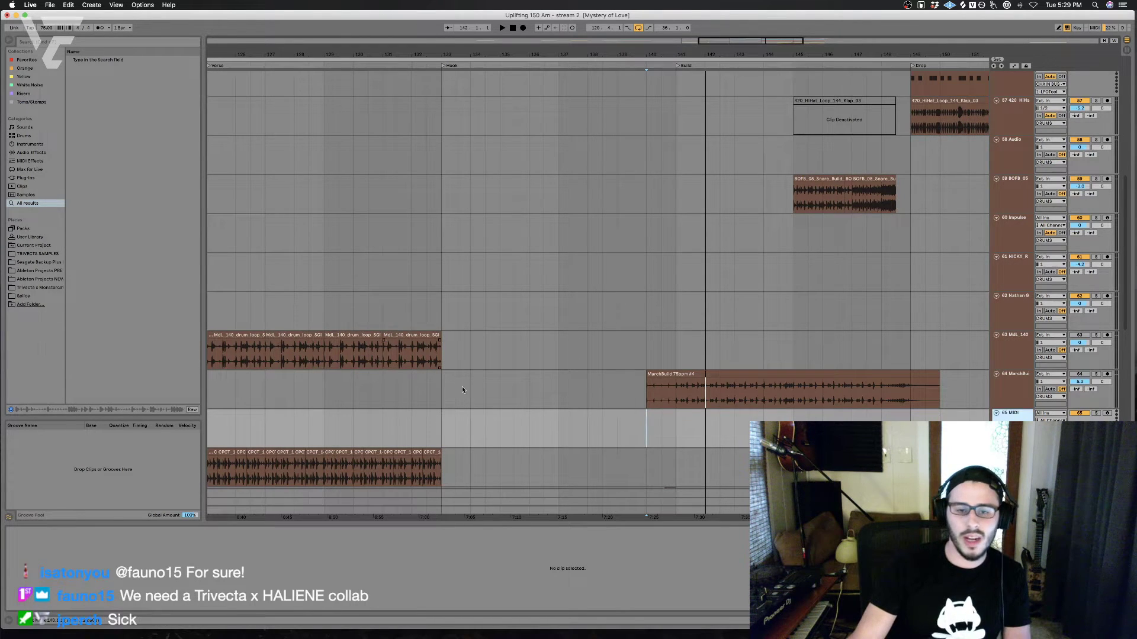
pyautogui.moveTo(426, 443); pyautogui.dragTo(417, 429)
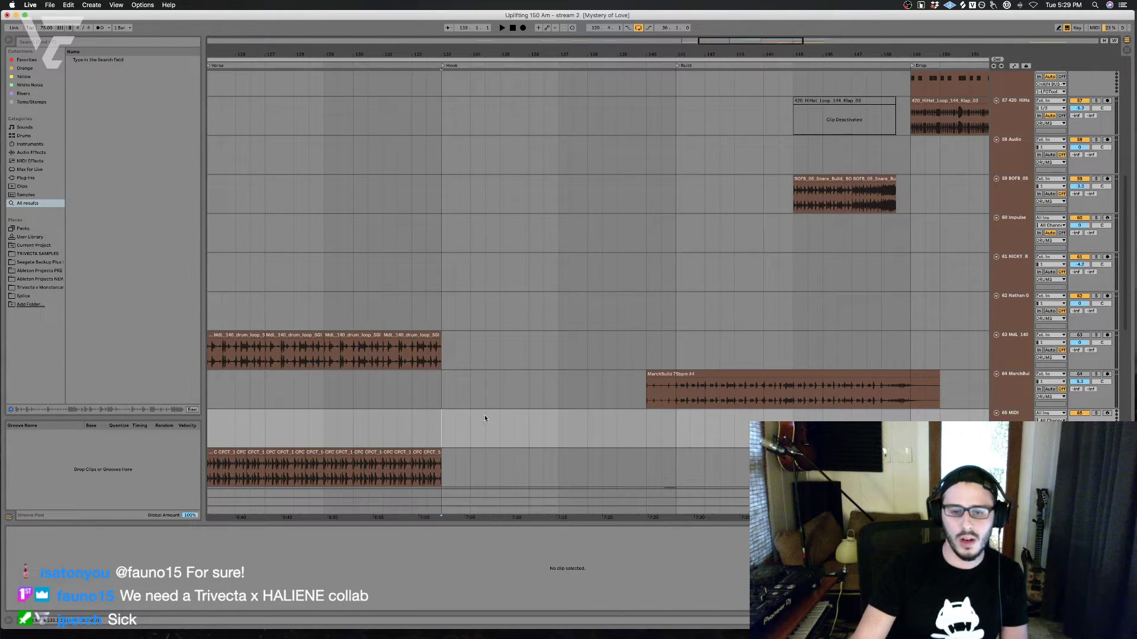
pyautogui.click(631, 428)
pyautogui.press('space')
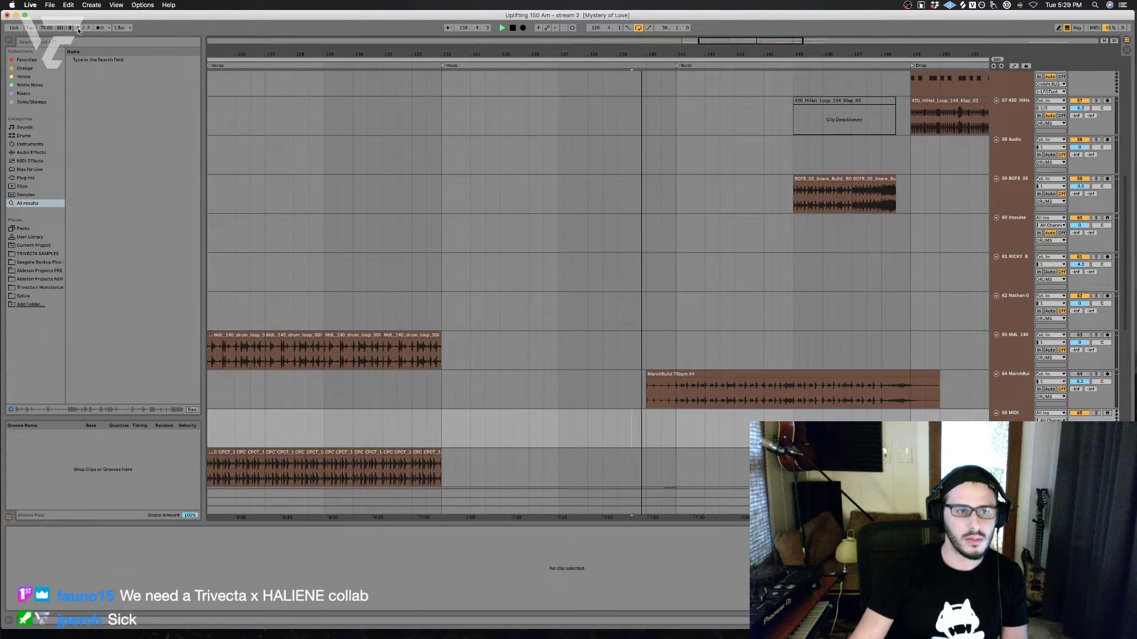
pyautogui.click(26, 178)
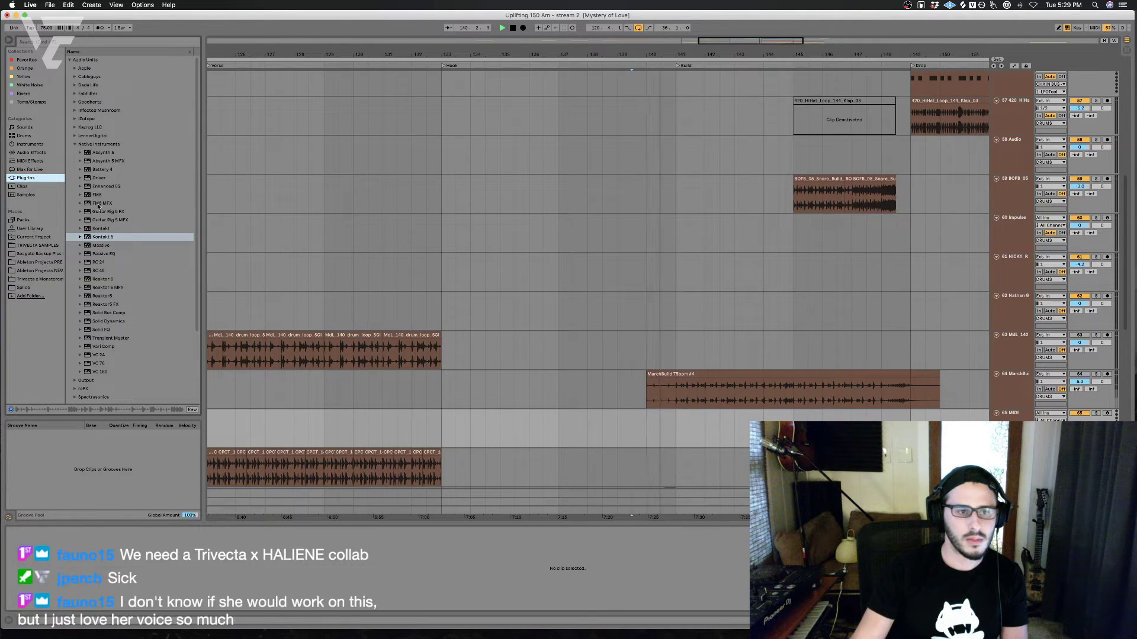
pyautogui.click(118, 237)
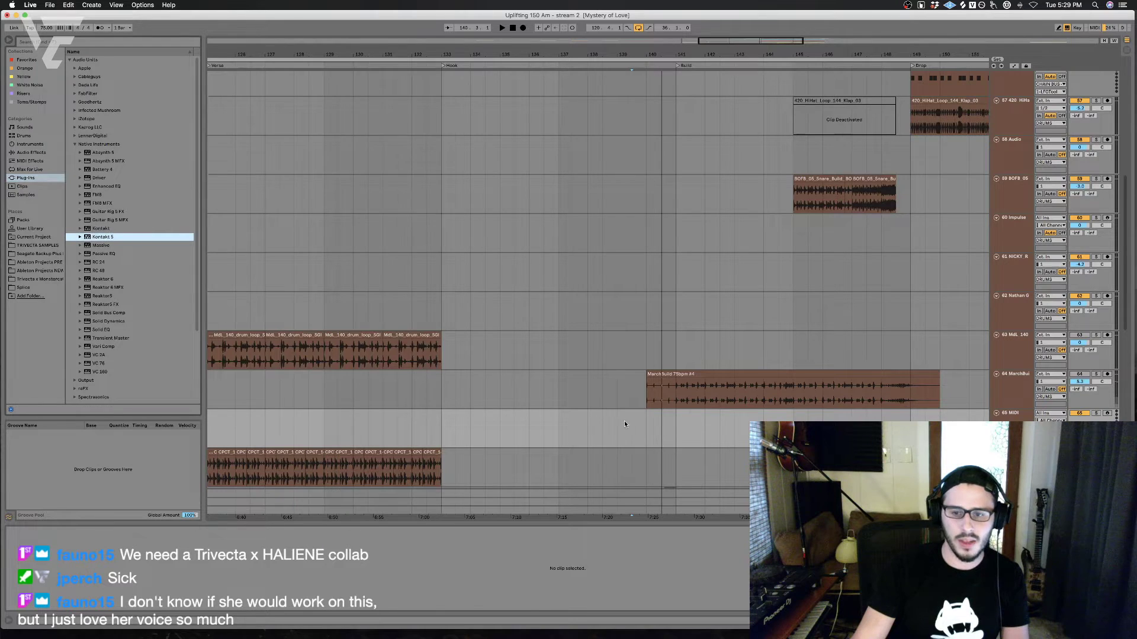
pyautogui.press('Return')
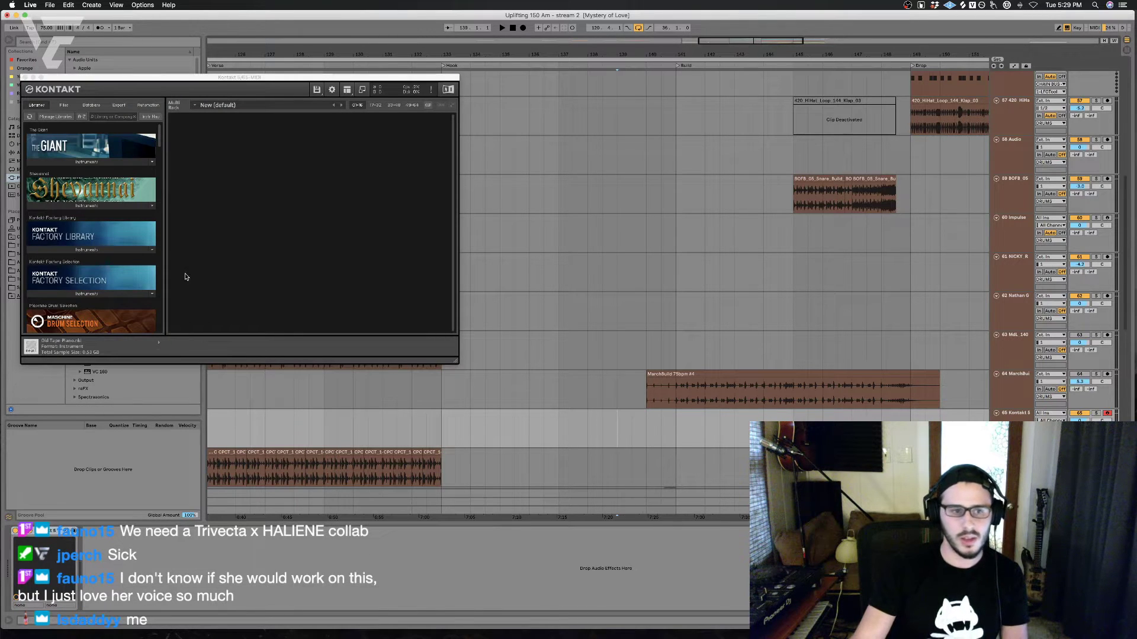
# Step: Load LPS Epic Organic Elements 01 from Kontakt's Damage library
pyautogui.scroll(-10, 89, 261)
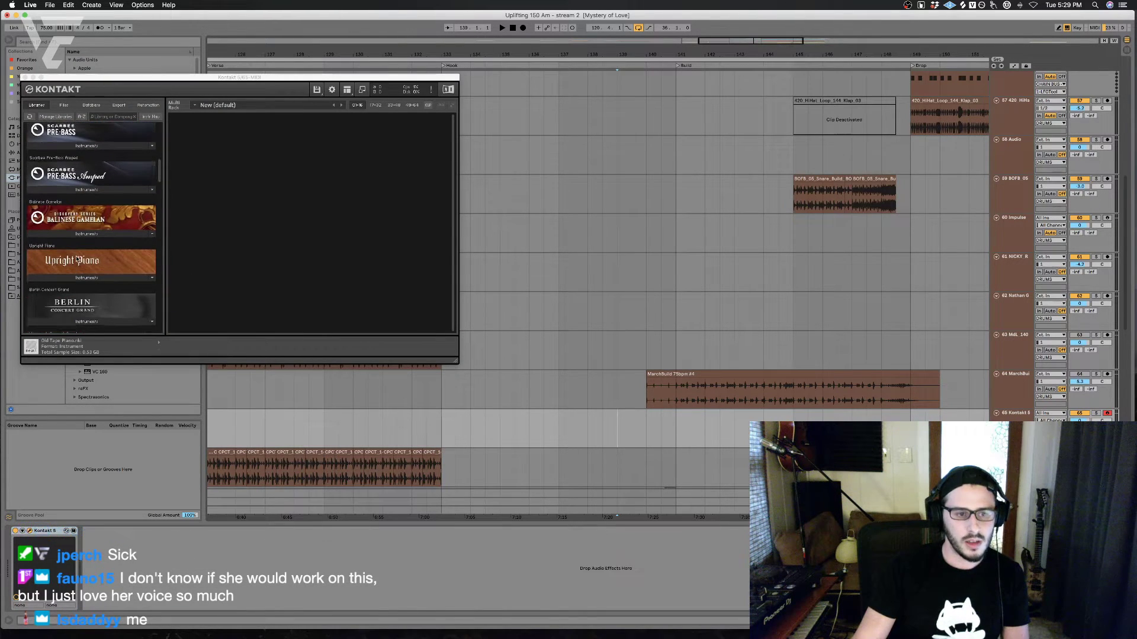
pyautogui.scroll(-15, 80, 257)
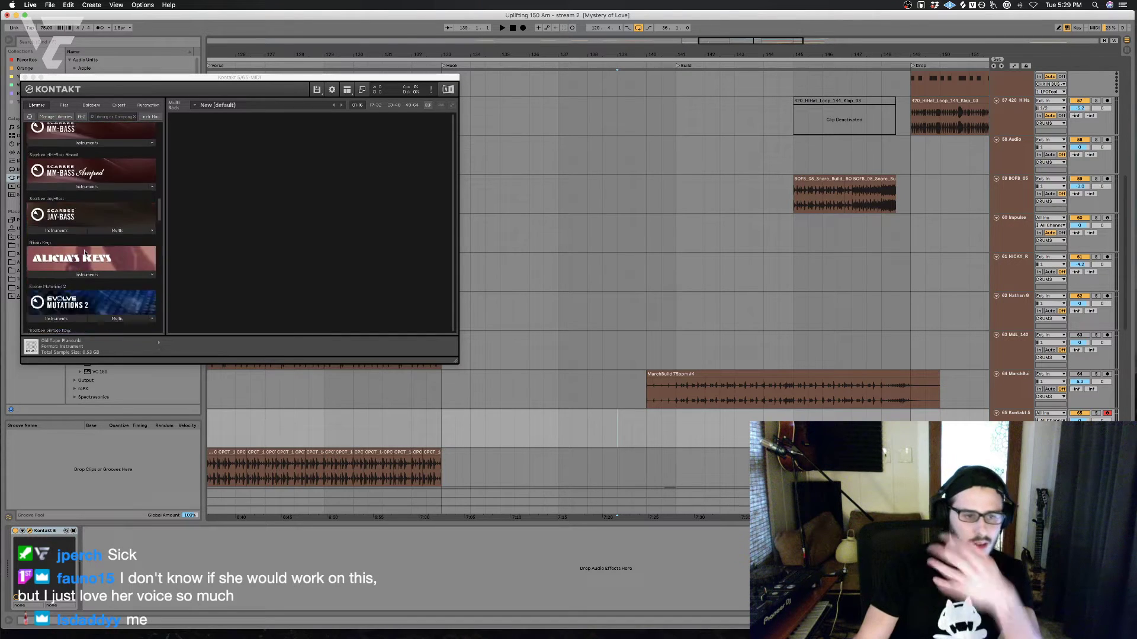
pyautogui.scroll(-15, 85, 253)
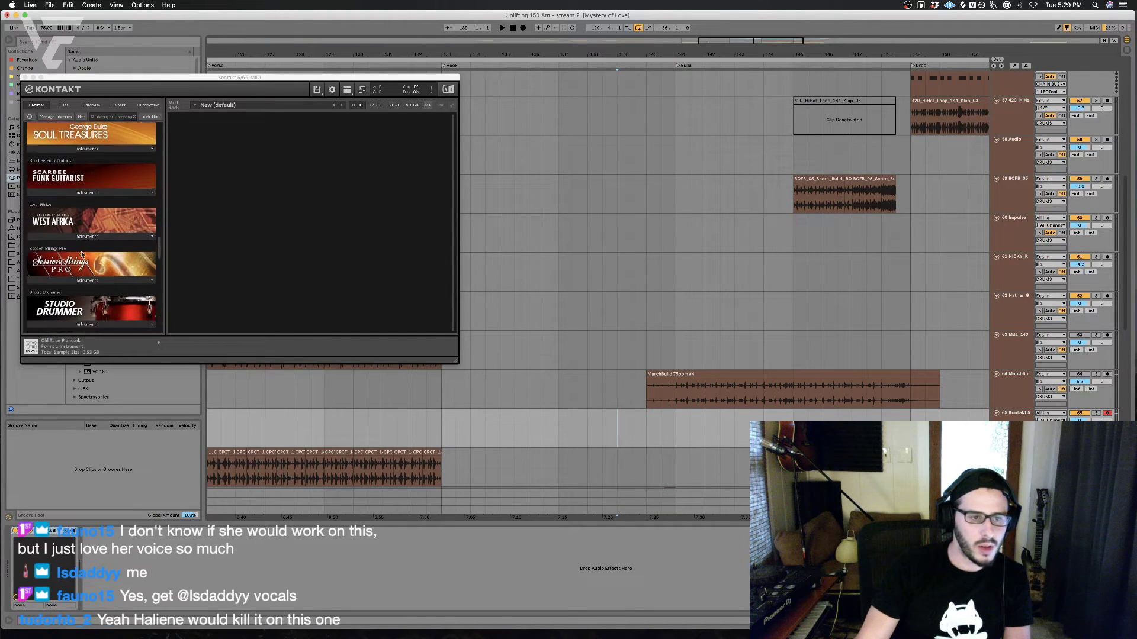
pyautogui.scroll(-10, 82, 255)
pyautogui.click(101, 173)
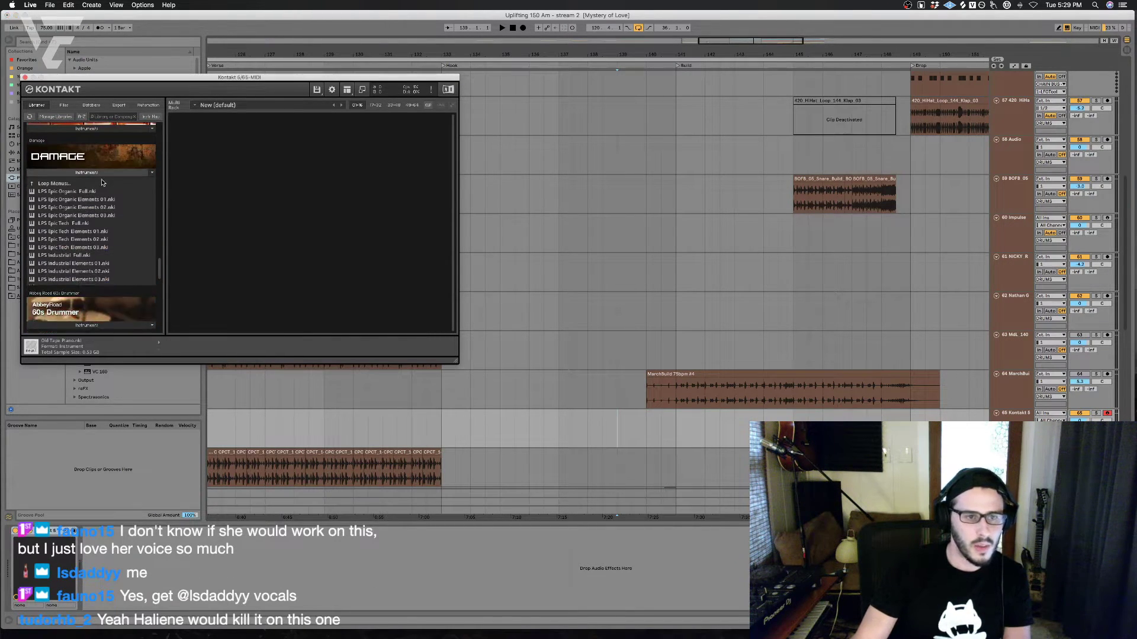
pyautogui.doubleClick(91, 199)
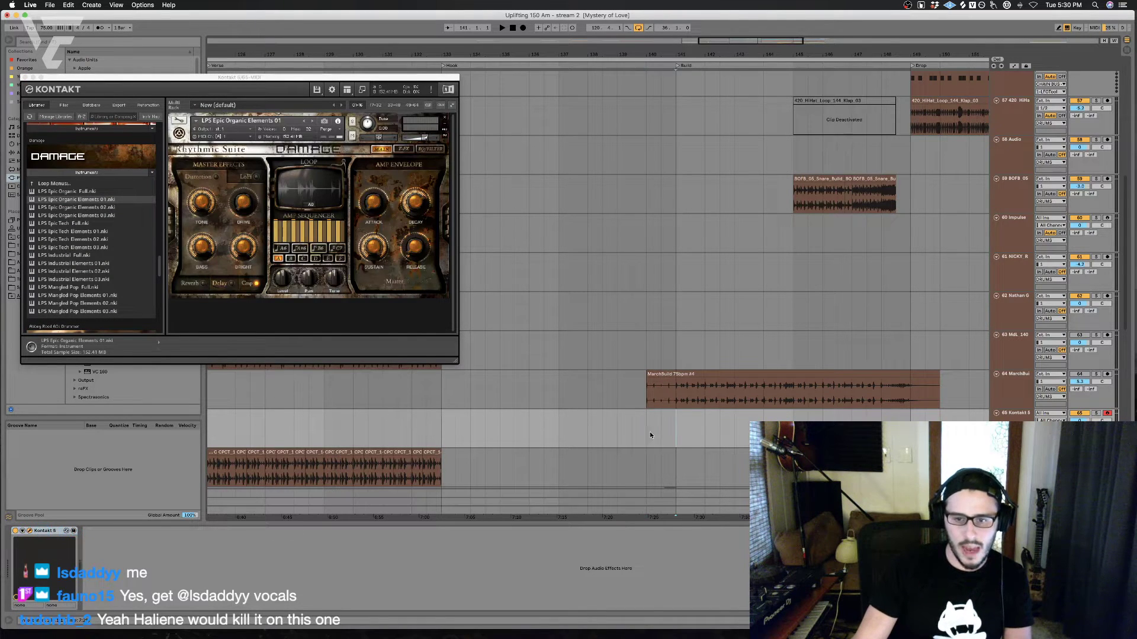
# Step: Create an empty MIDI clip on the Kontakt 5 track spanning the whole Build section up to the Drop
pyautogui.moveTo(910, 428); pyautogui.dragTo(670, 428)
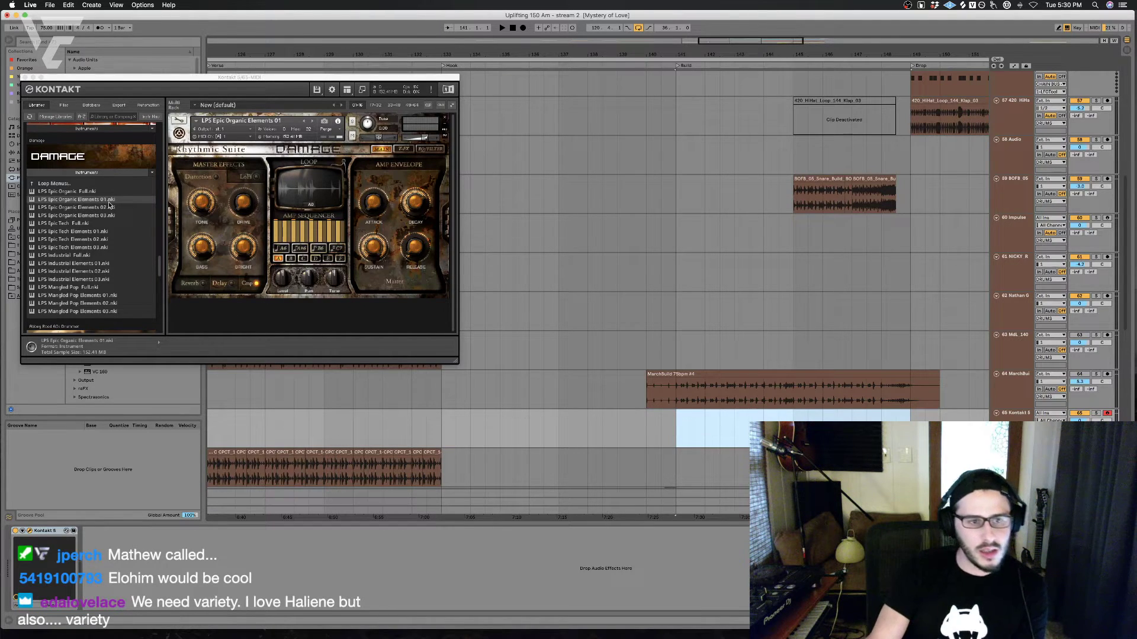
pyautogui.doubleClick(679, 439)
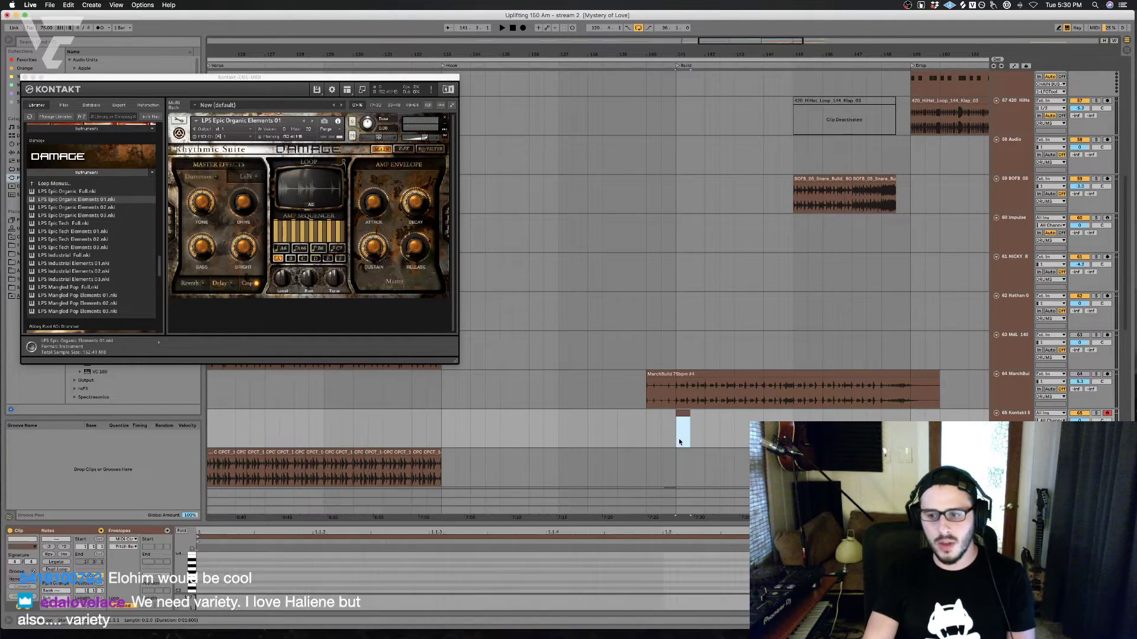
pyautogui.press('space')
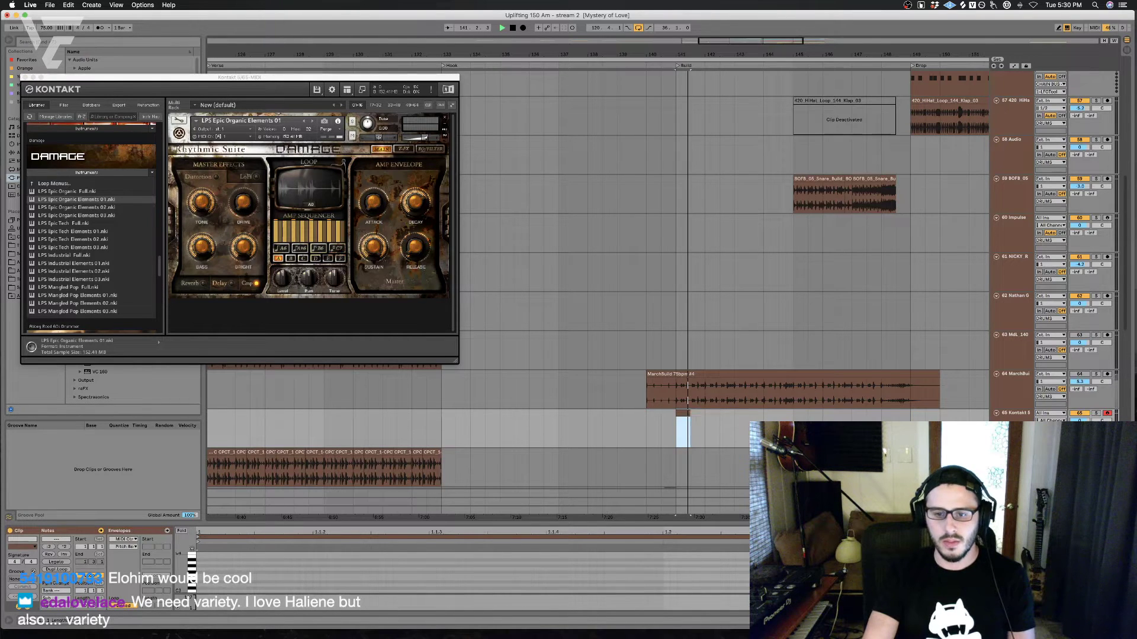
pyautogui.moveTo(690, 414); pyautogui.dragTo(910, 414)
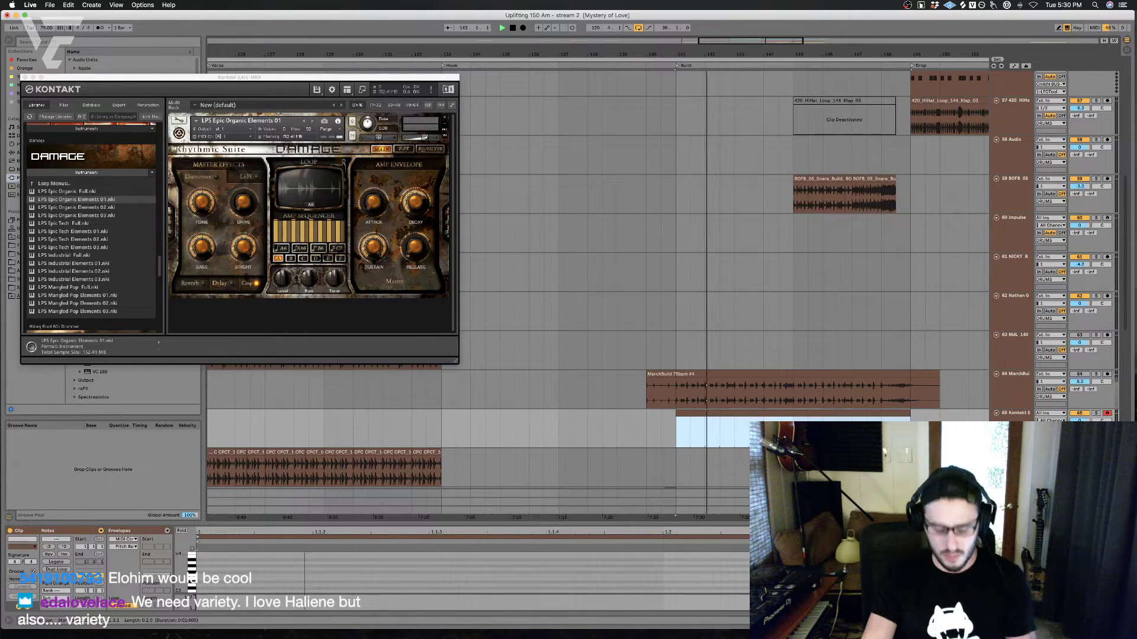
pyautogui.press('space')
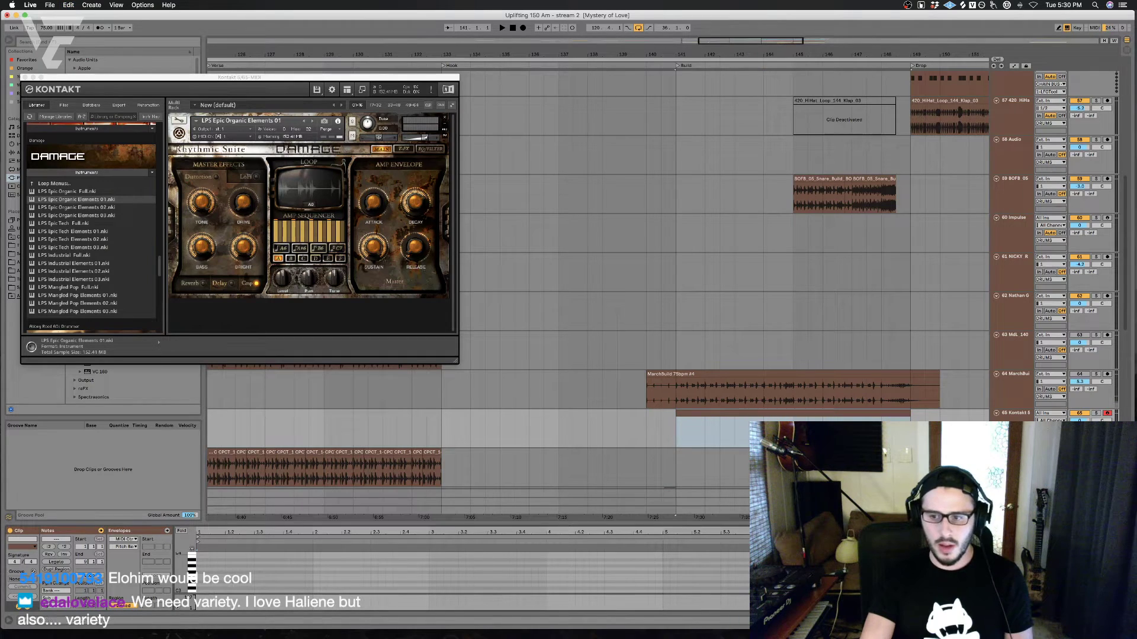
# Step: Insert two audio tracks below the Kontakt 5 track in the DRUMS group
pyautogui.click(1016, 414)
pyautogui.press('super+t')
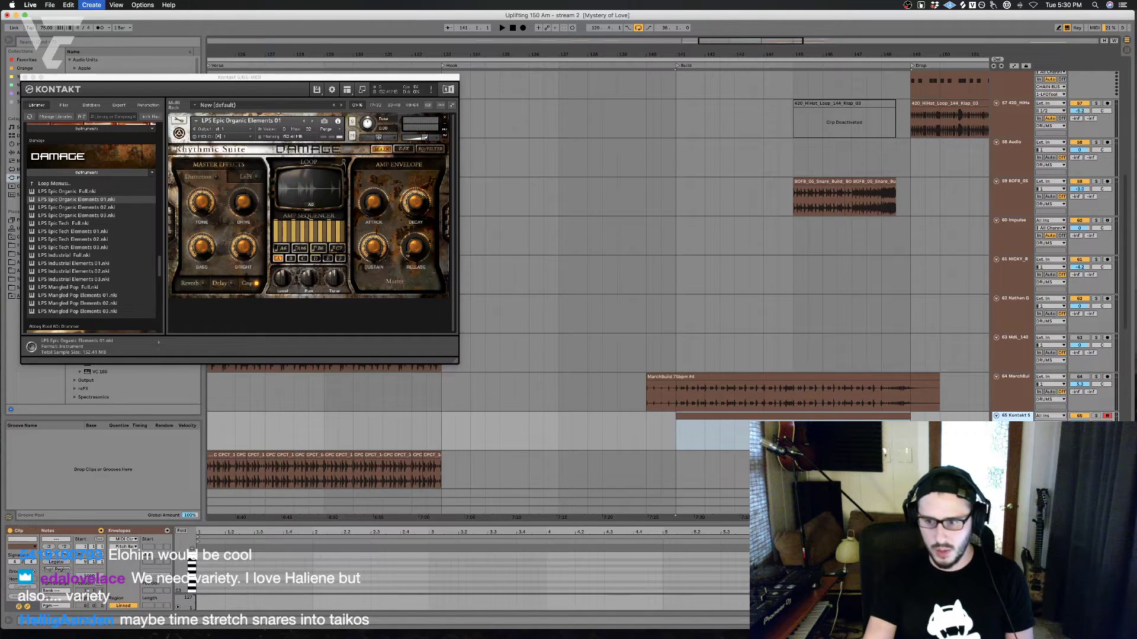
pyautogui.press('super+t')
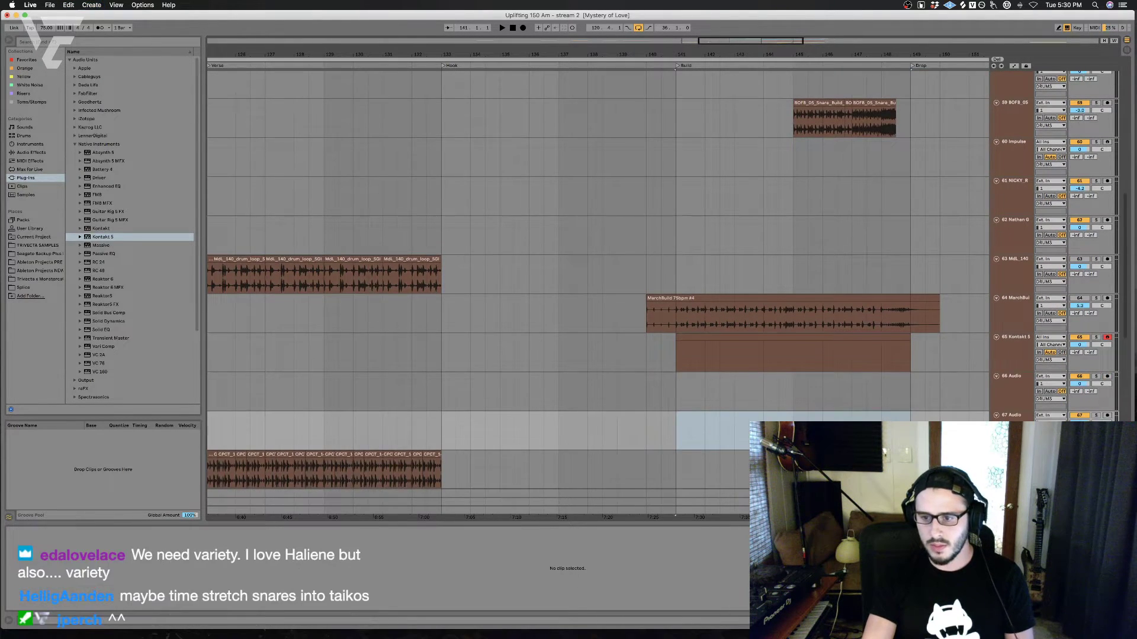
# Step: Insert more audio tracks below the two empty ones under the Kontakt 5 track
pyautogui.press('super+t')
pyautogui.press('super+t')
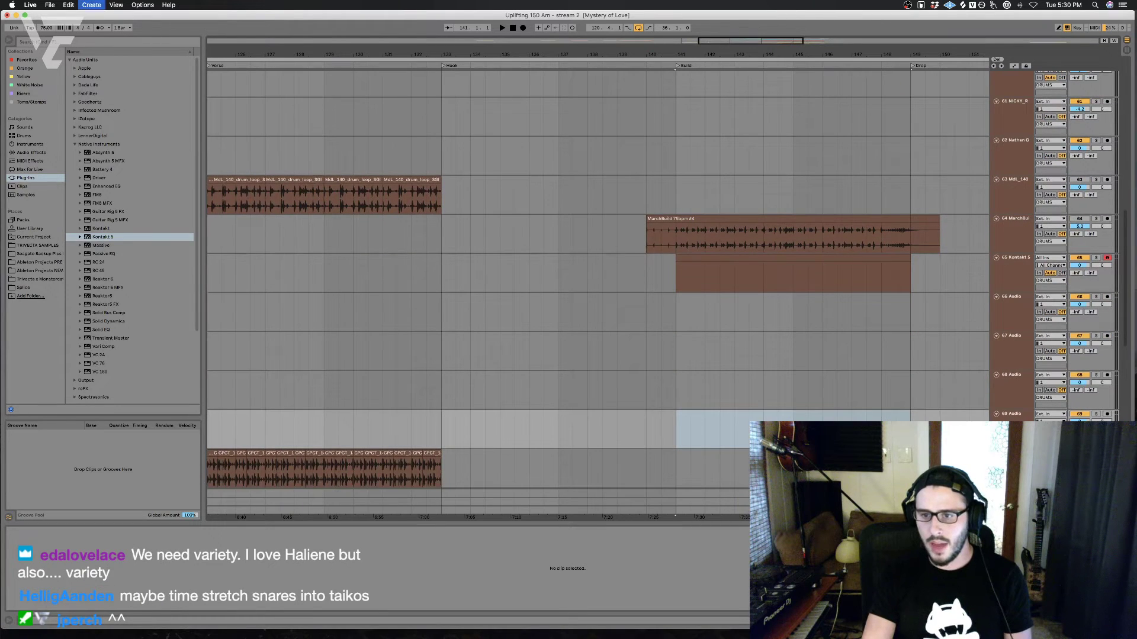
pyautogui.press('super+t')
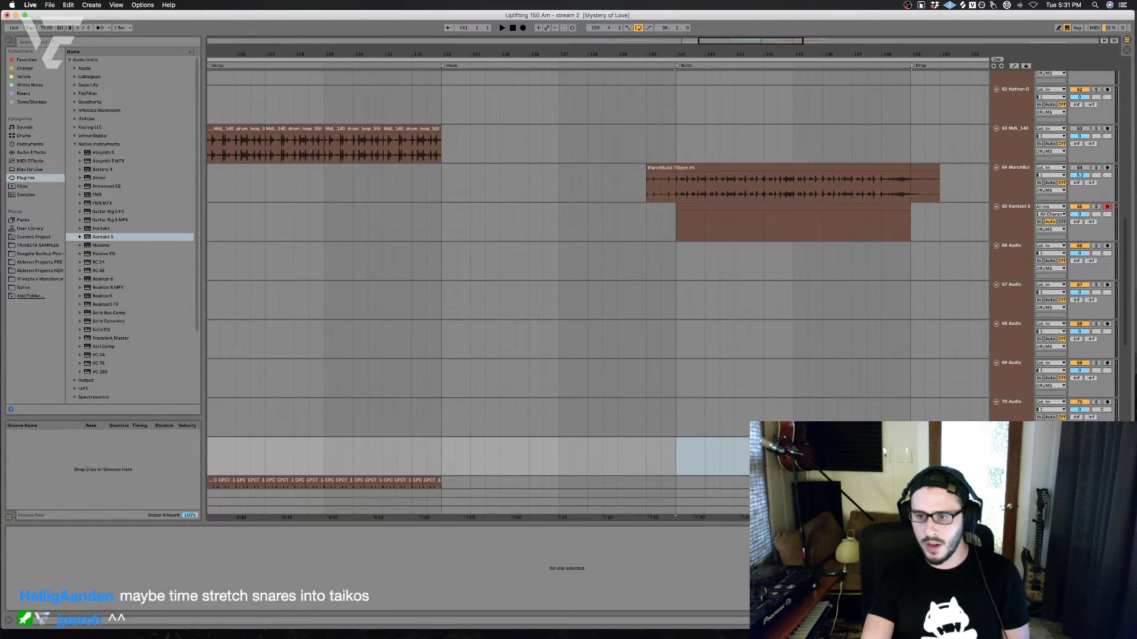
# Step: Select all the new audio tracks and set their audio input to 65-Kontakt 5
pyautogui.keyDown('shift'); pyautogui.click(1022, 255); pyautogui.keyUp('shift')
pyautogui.click(1042, 247)
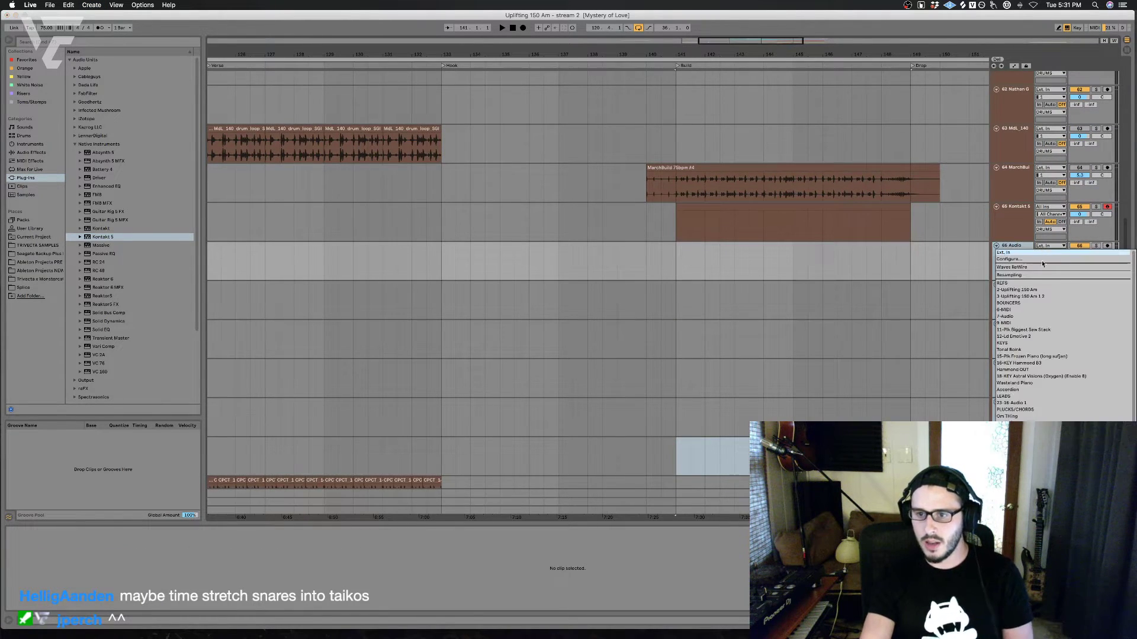
pyautogui.scroll(-5, 1060, 335)
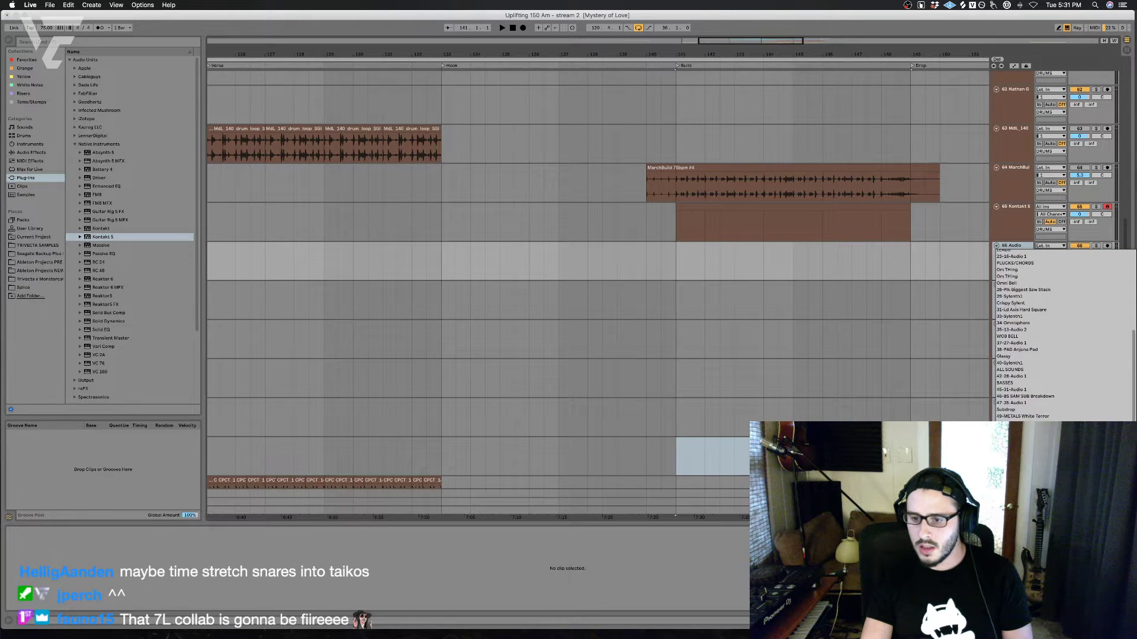
pyautogui.click(1017, 523)
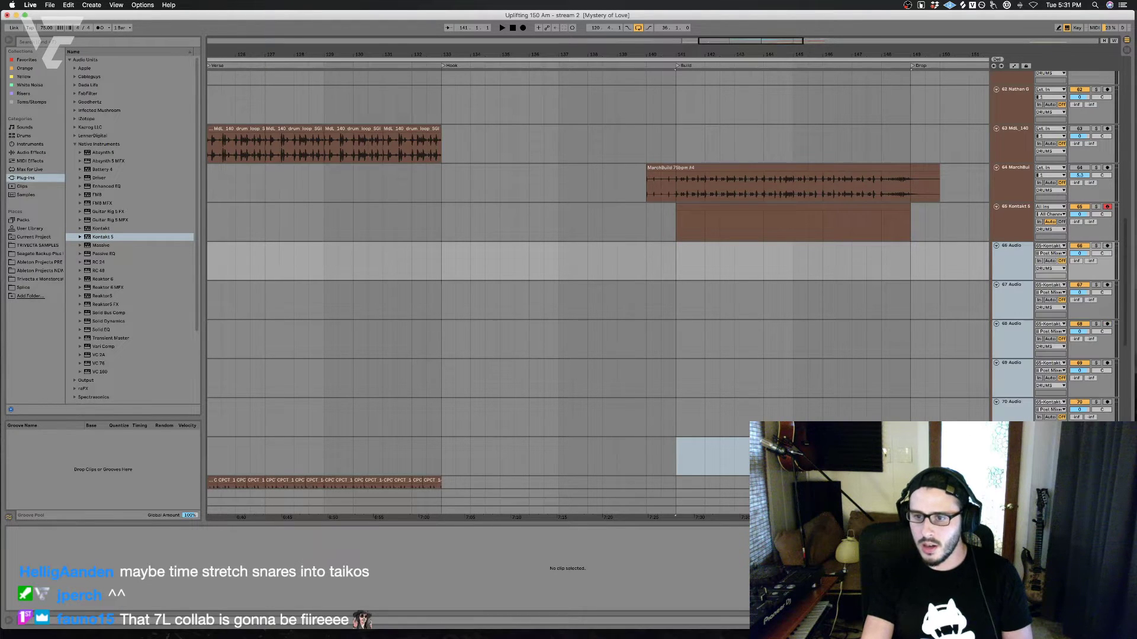
pyautogui.click(1014, 456)
pyautogui.click(1021, 261)
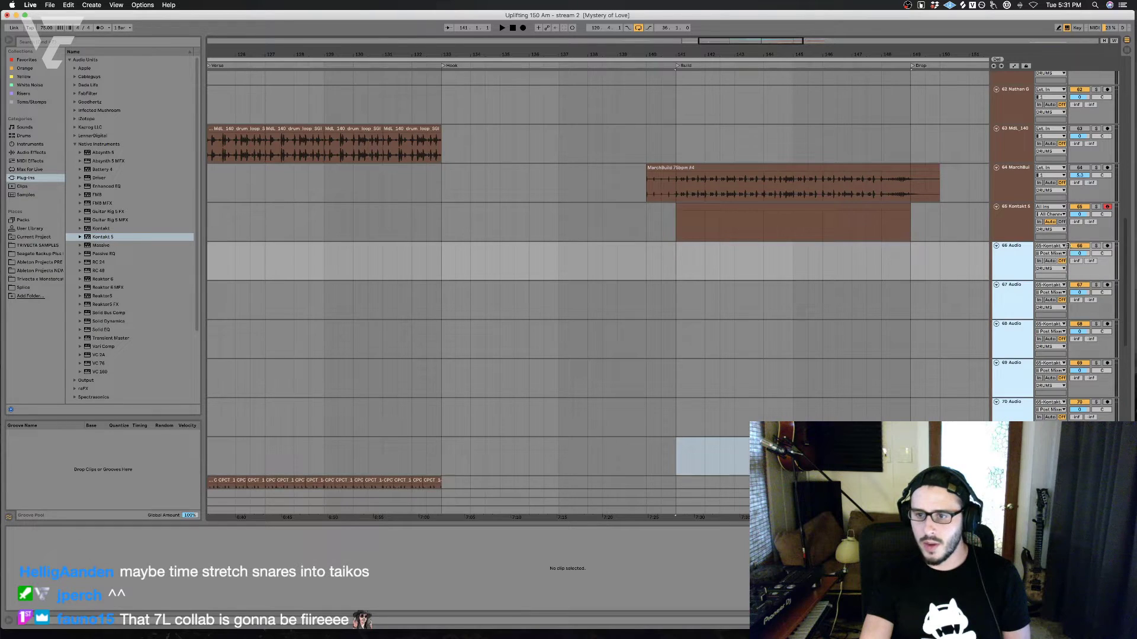
# Step: Open the Kontakt 5 Build clip in an enlarged note editor and draw a C1 note about five bars long from its start
pyautogui.click(680, 267)
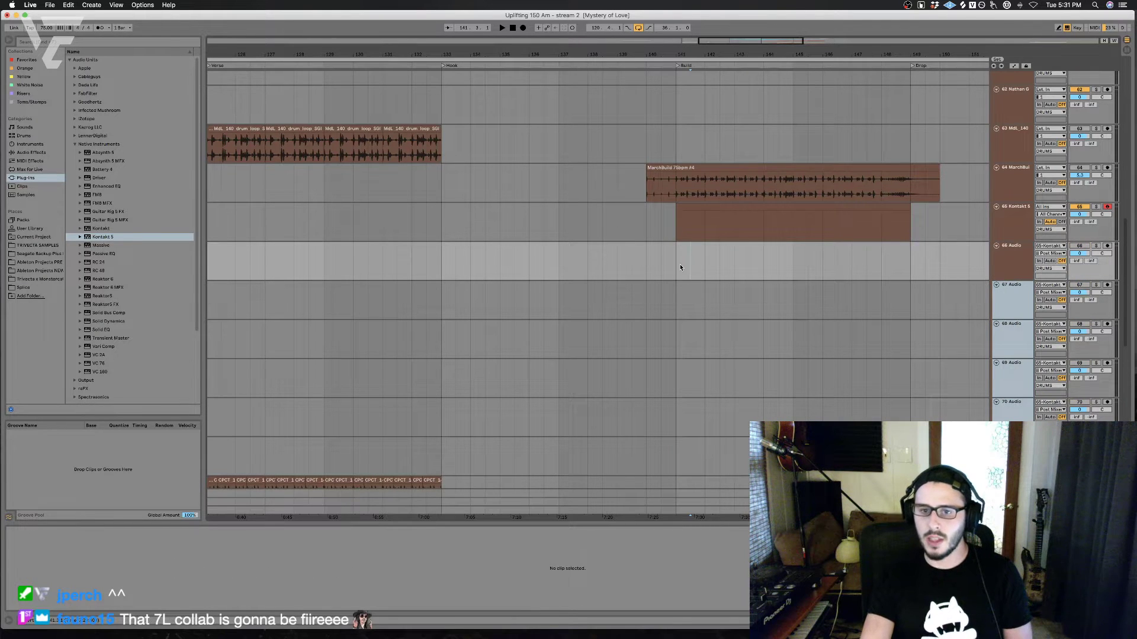
pyautogui.click(678, 236)
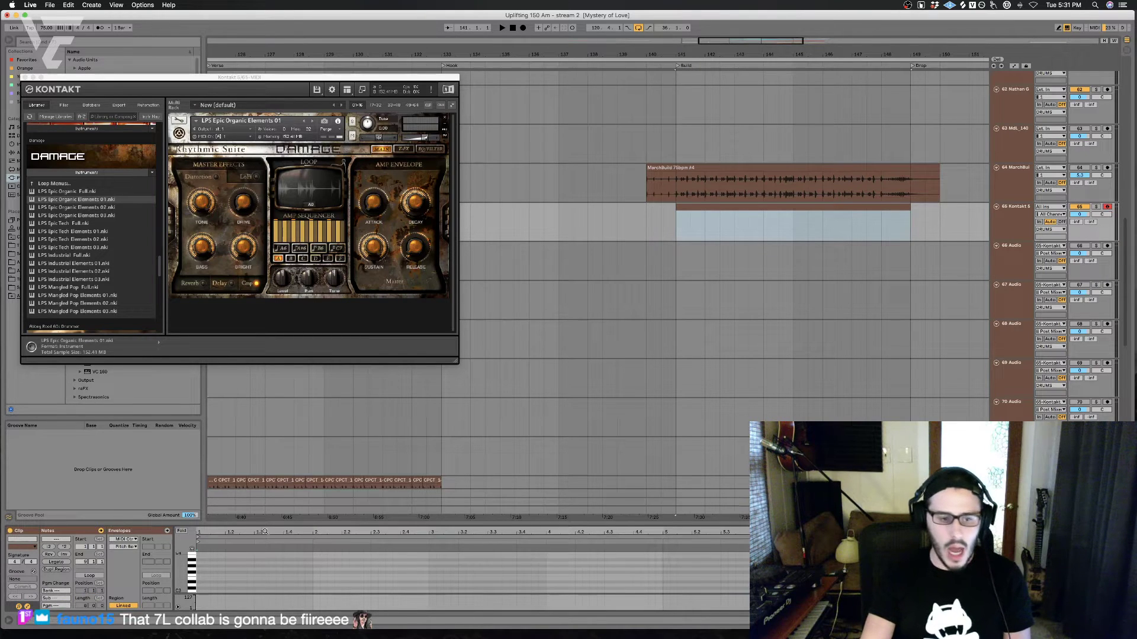
pyautogui.moveTo(267, 522); pyautogui.dragTo(263, 377)
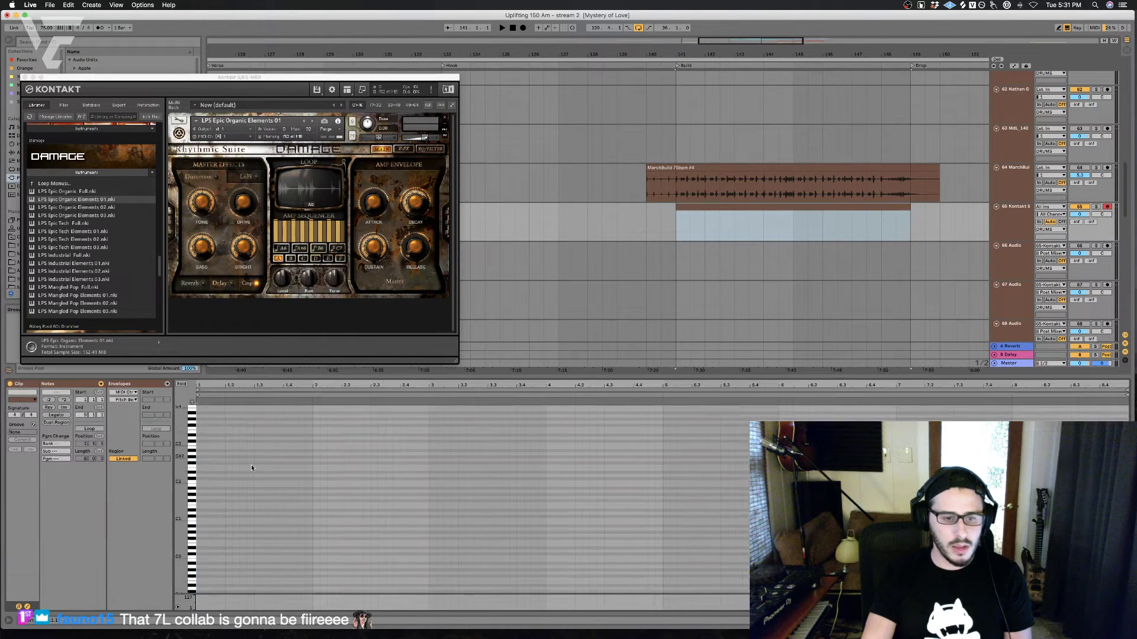
pyautogui.doubleClick(201, 478)
pyautogui.moveTo(202, 477); pyautogui.dragTo(816, 477)
# Step: Audition the Damage loops with the Kontakt 5 track soloed, raise the long note to G1, and compare it with the full mix
pyautogui.click(1096, 206)
pyautogui.press('space')
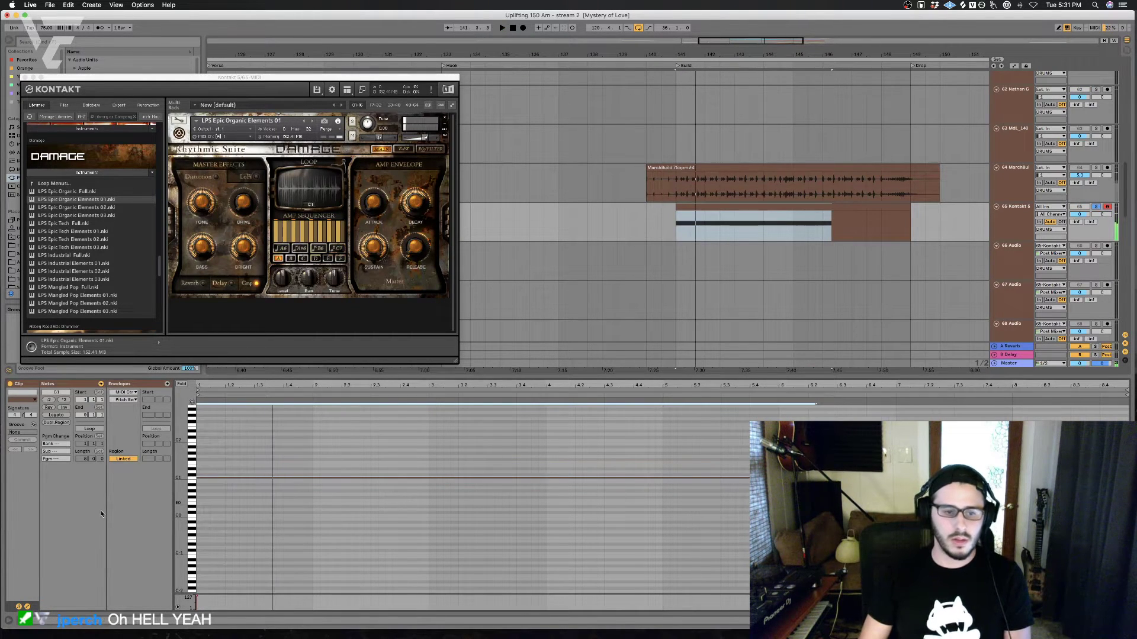
pyautogui.press('Up')
pyautogui.press('Up')
pyautogui.press('Up')
pyautogui.press('Up')
pyautogui.press('Up')
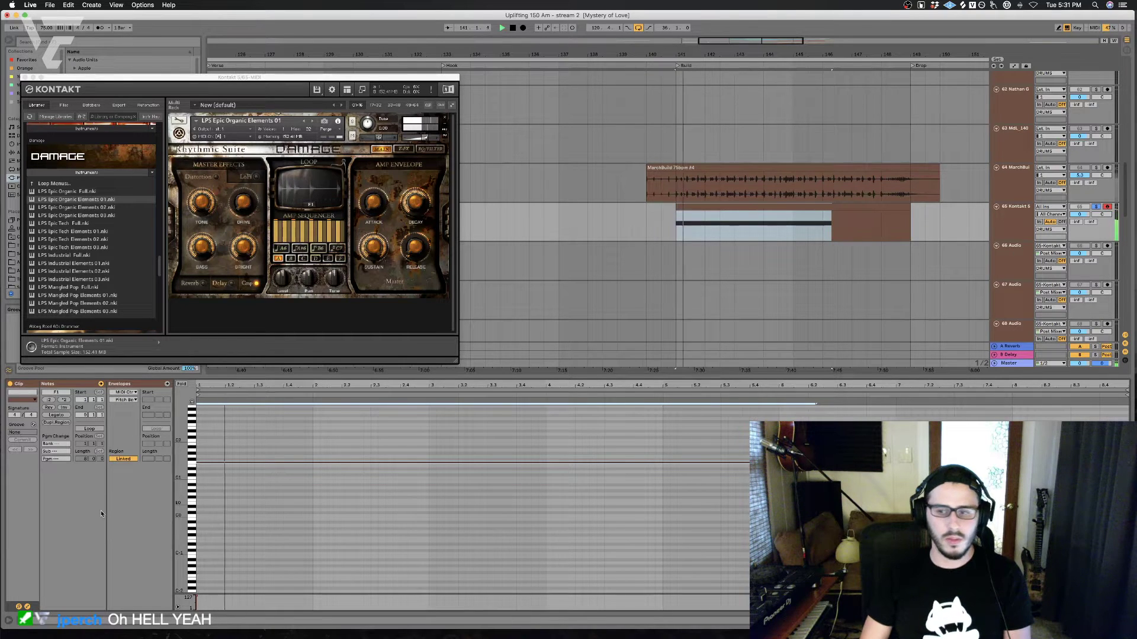
pyautogui.click(1096, 208)
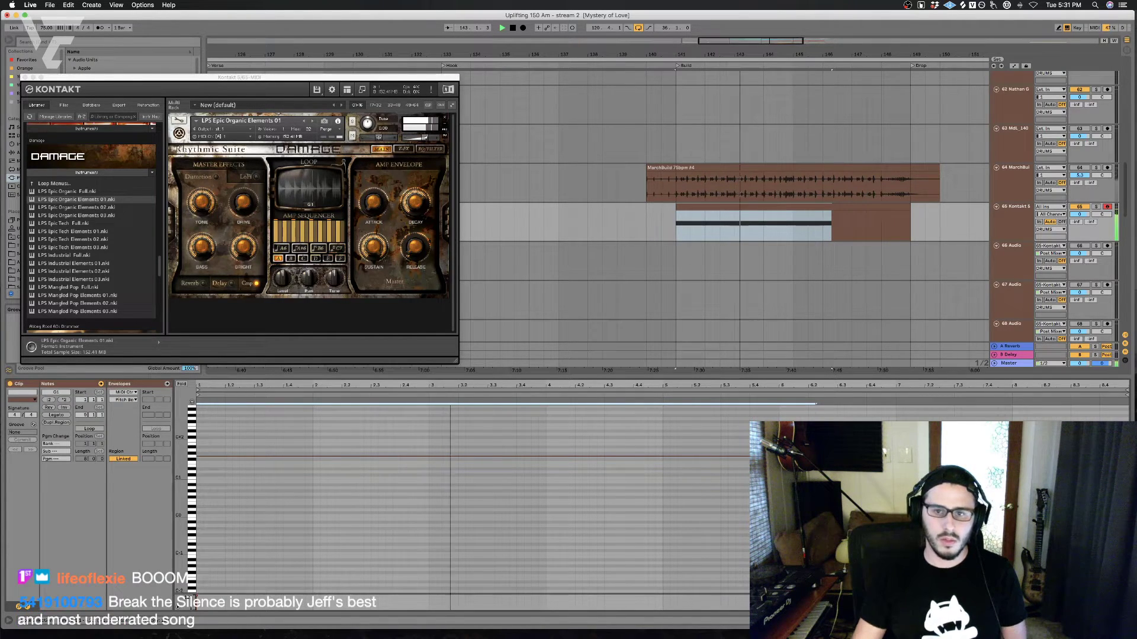
pyautogui.press('space')
# Step: Arm track 66 Audio and record just over four bars of the Kontakt loop from the start of the Build
pyautogui.click(1107, 245)
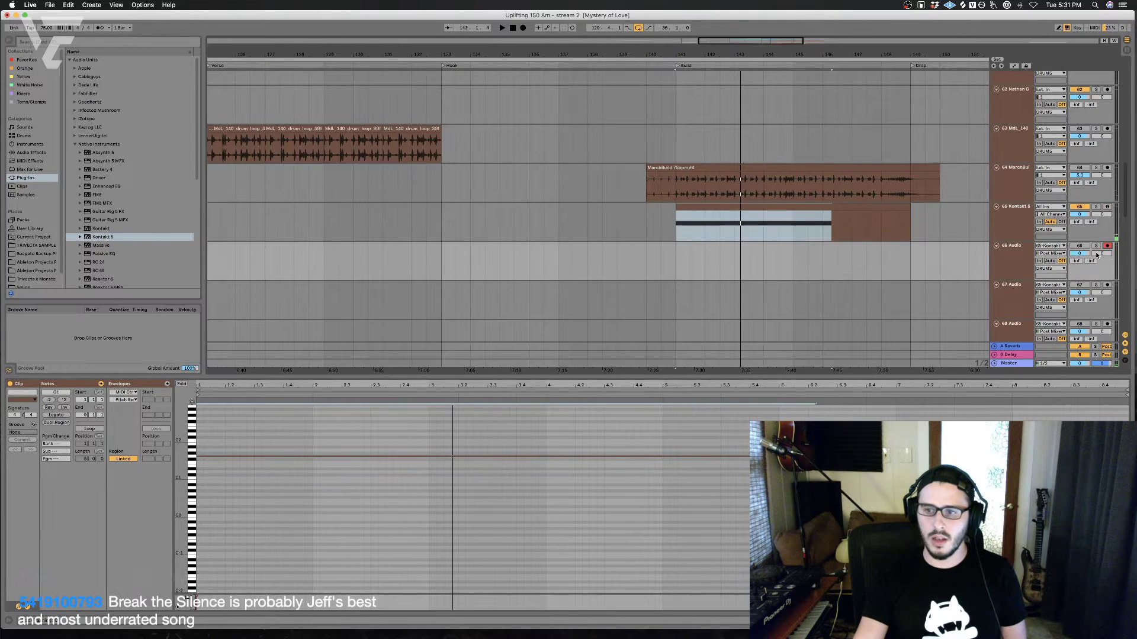
pyautogui.click(678, 263)
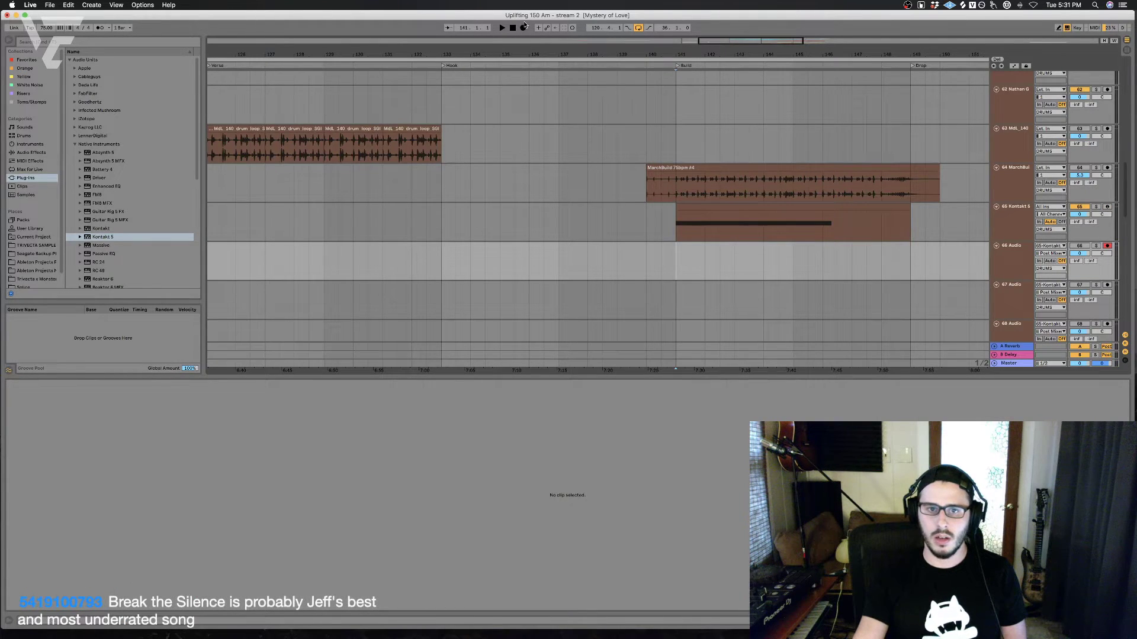
pyautogui.press('space')
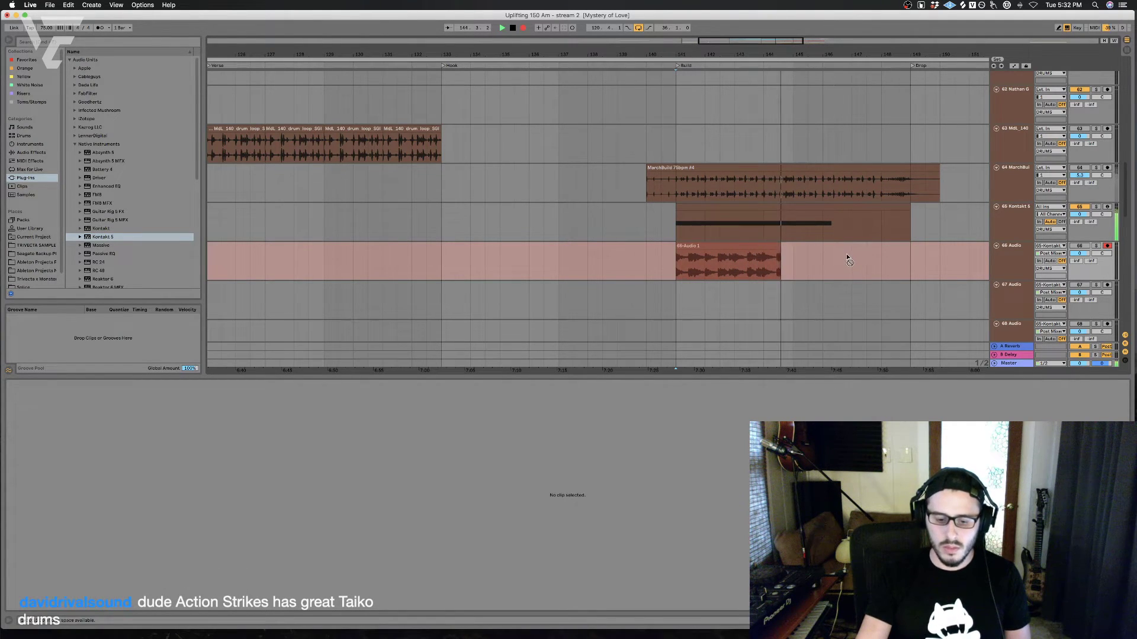
pyautogui.press('space')
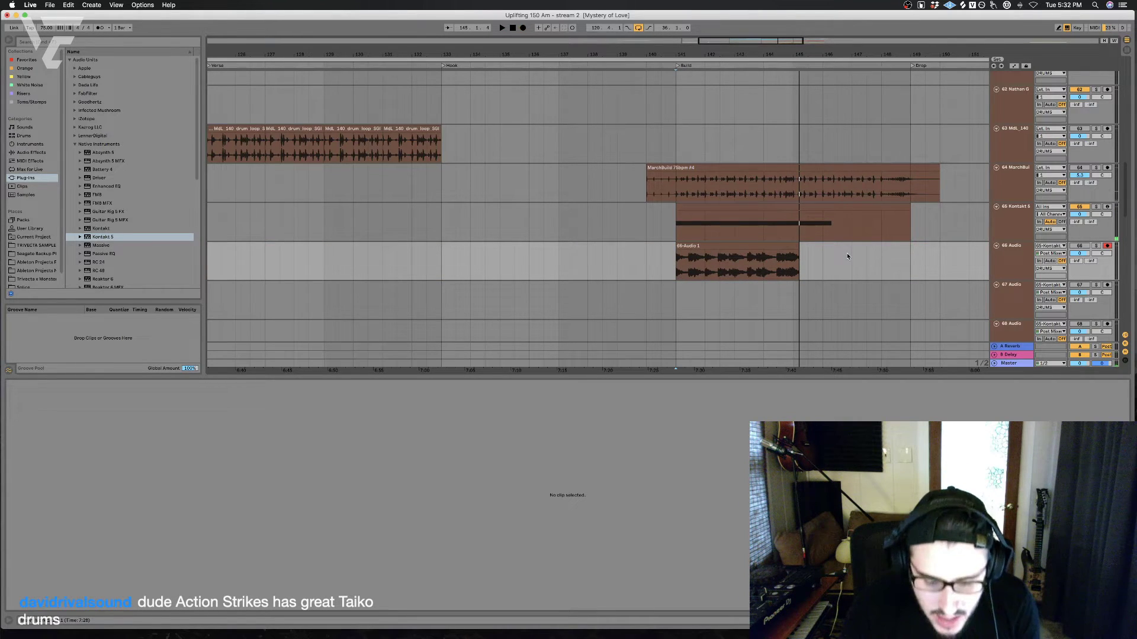
# Step: Duplicate the first four bars of the track 66 recording so the loop fills the Build up to the Drop
pyautogui.click(682, 270)
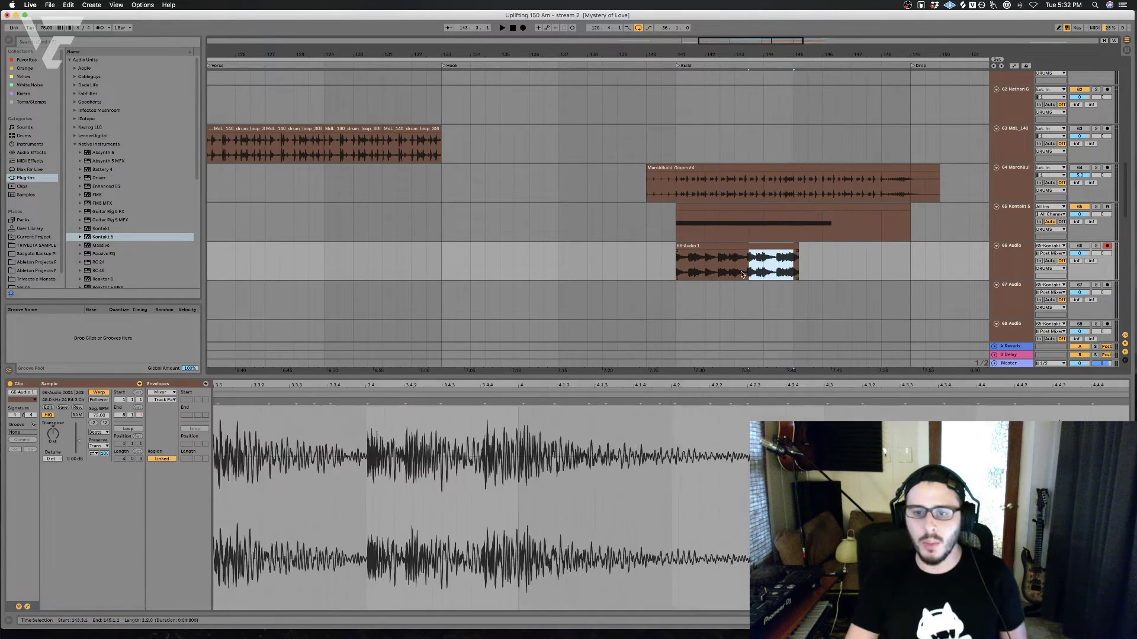
pyautogui.press('super+d')
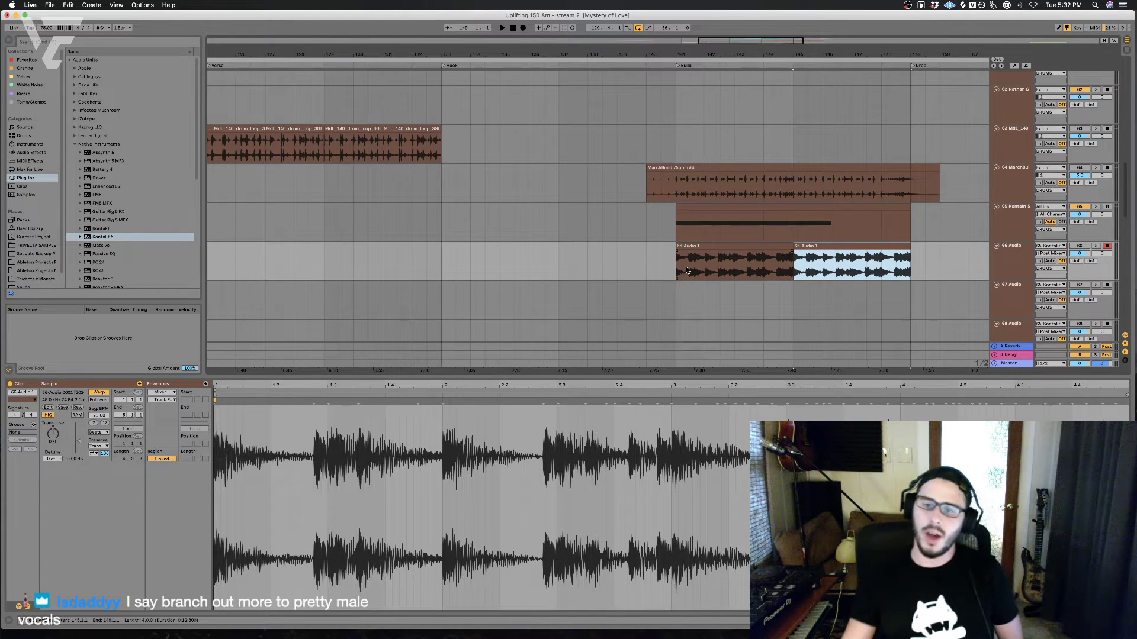
pyautogui.click(688, 260)
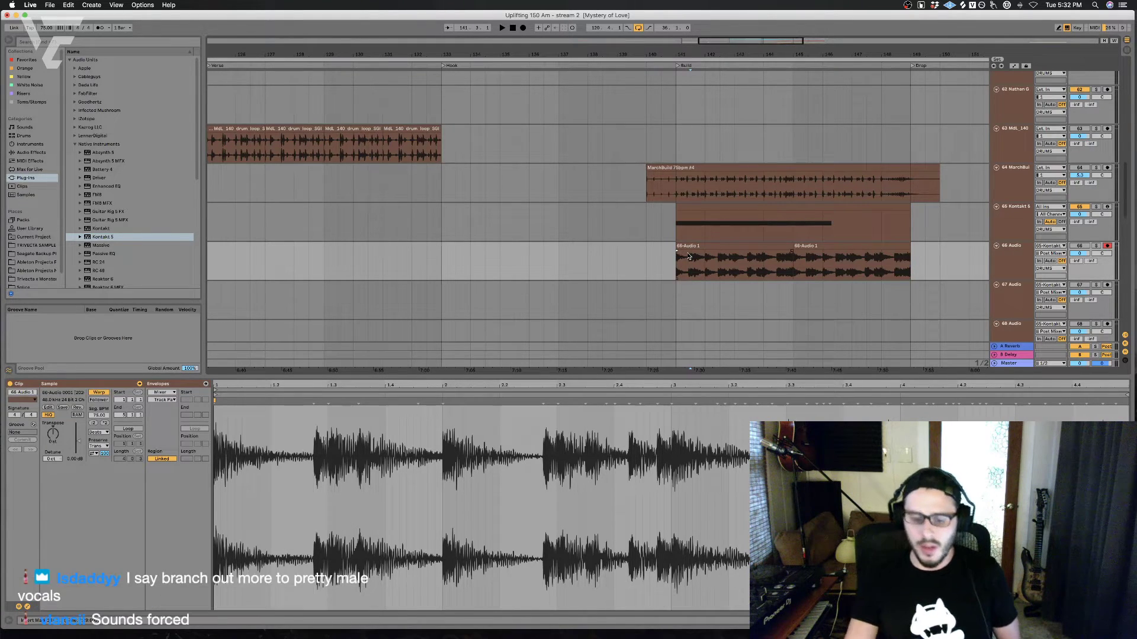
# Step: Raise the long note in the Kontakt 5 clip to A1 and audition it with the recorded loop
pyautogui.click(687, 220)
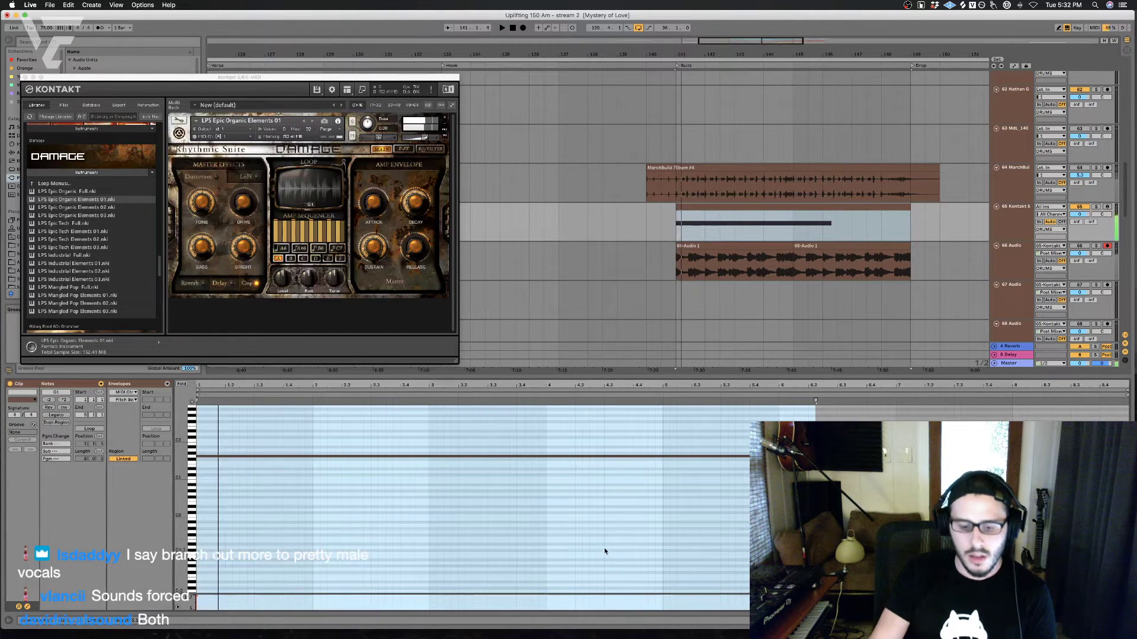
pyautogui.click(604, 551)
pyautogui.press('space')
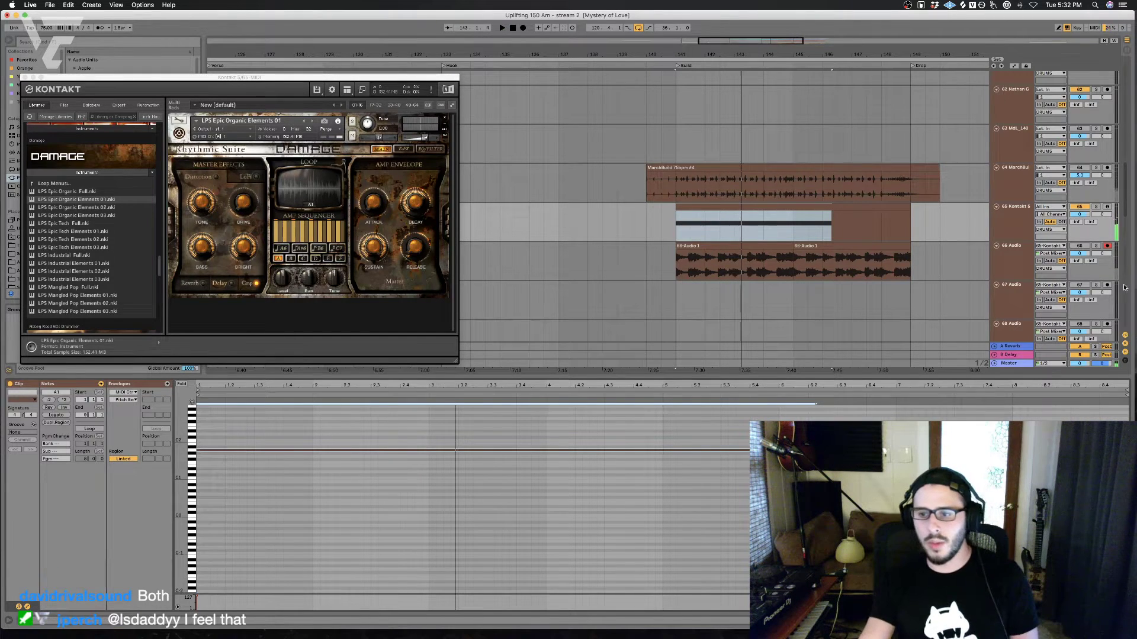
# Step: Arm track 67 Audio and record just over four bars of the A1 loop from the start of the Build
pyautogui.click(695, 308)
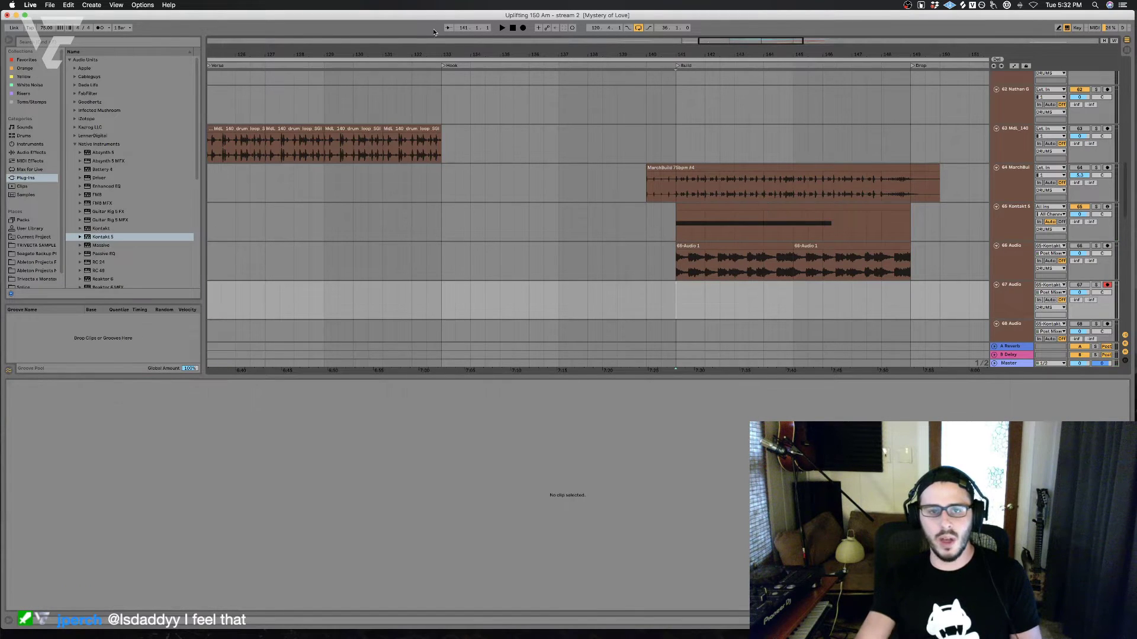
pyautogui.click(523, 28)
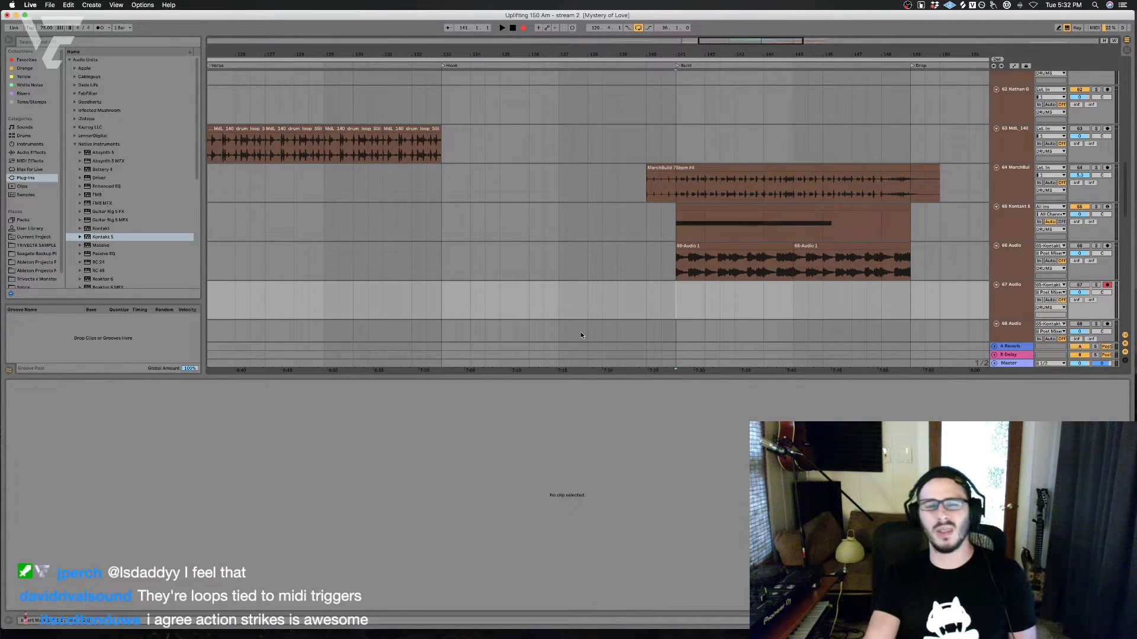
pyautogui.press('space')
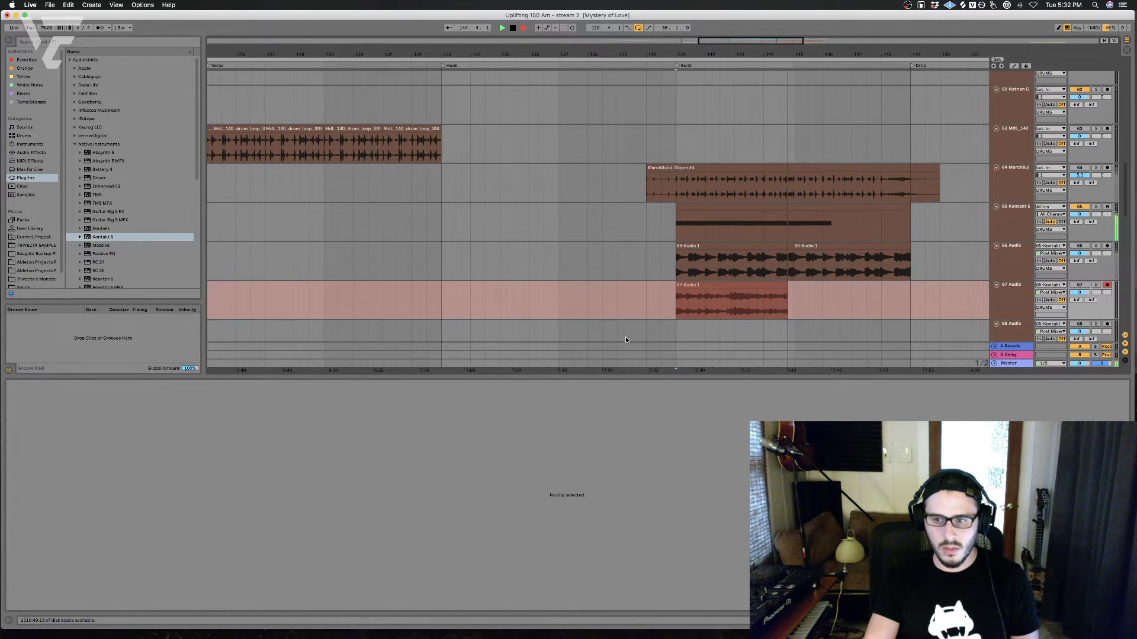
pyautogui.press('space')
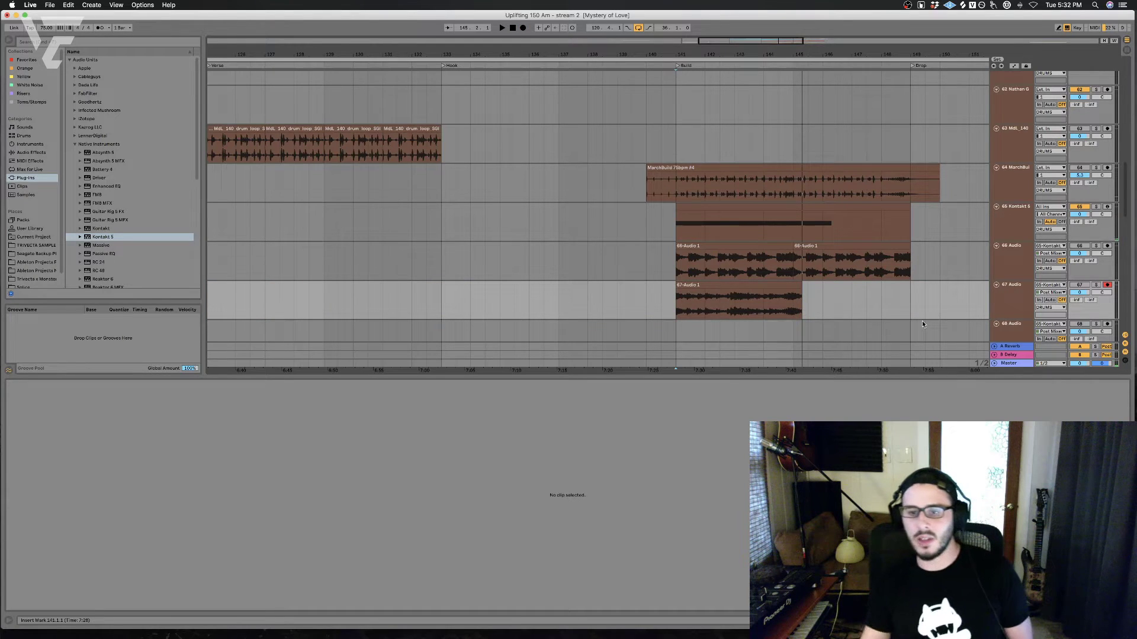
# Step: Duplicate the first four bars of the track 67 recording to fill the rest of the Build
pyautogui.click(800, 302)
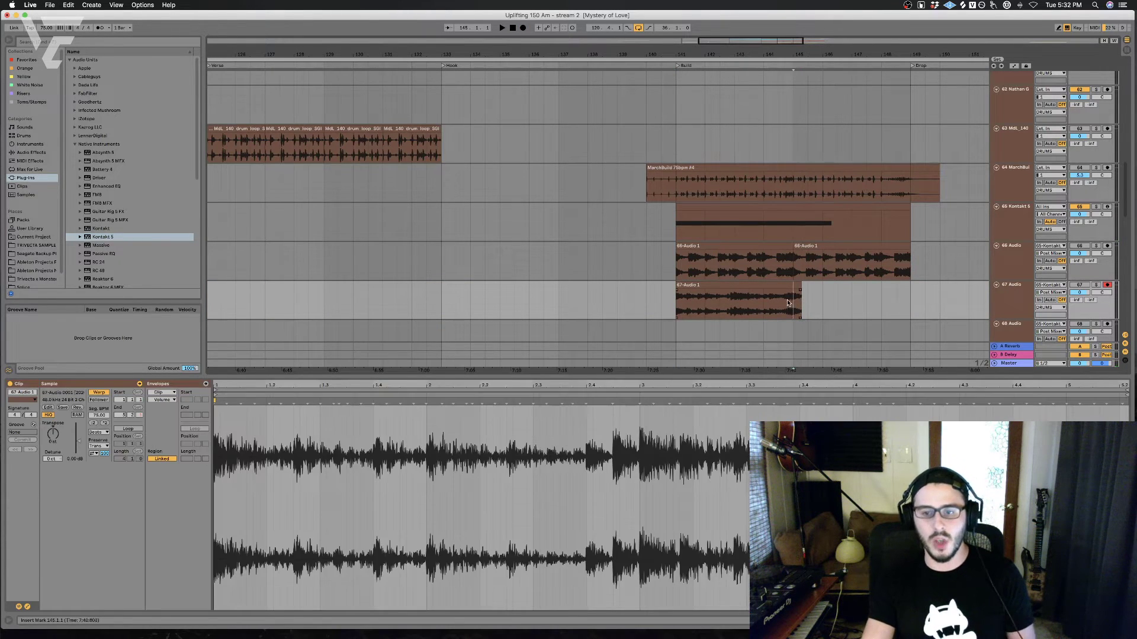
pyautogui.moveTo(787, 303); pyautogui.dragTo(657, 297)
pyautogui.press('super+d')
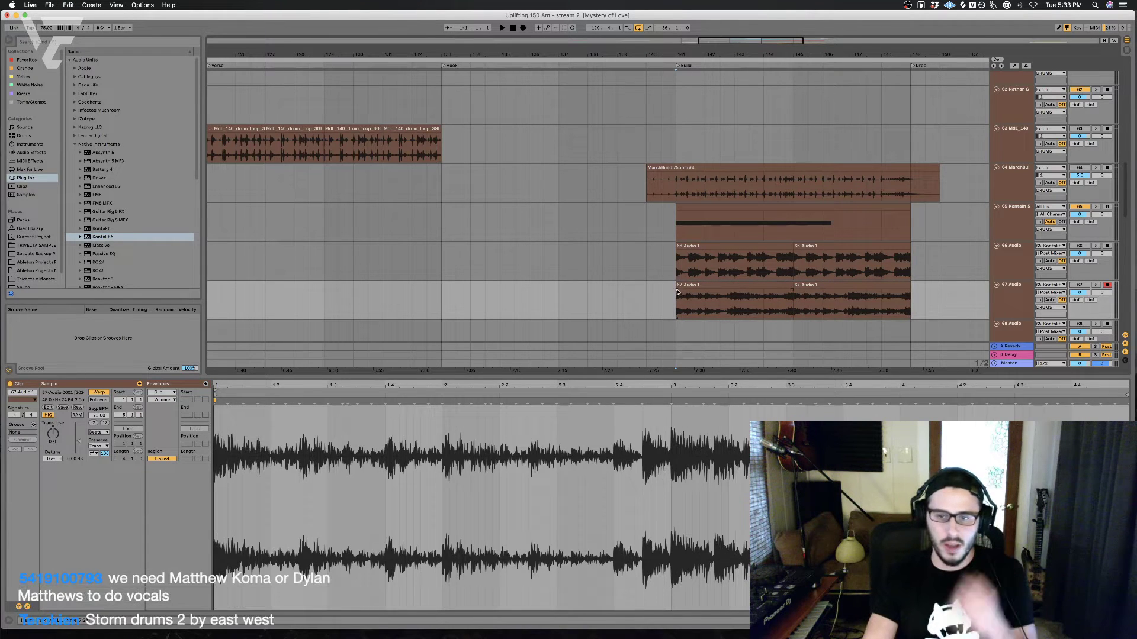
# Step: Reopen the Kontakt 5 clip, raise its long note to A#1, and audition that loop
pyautogui.click(683, 214)
pyautogui.click(596, 450)
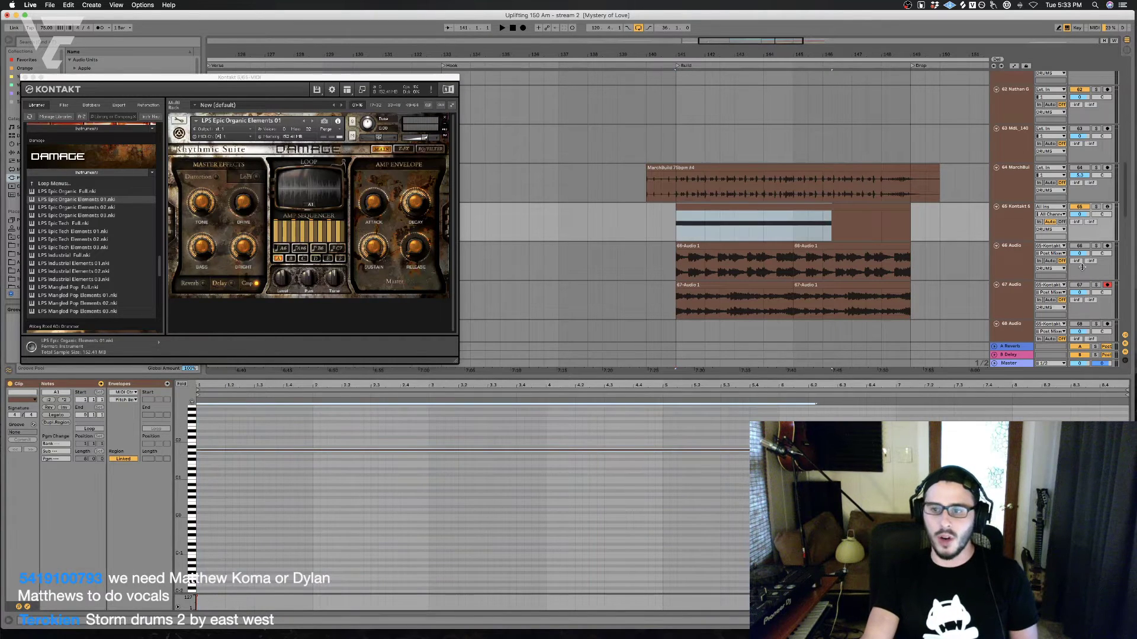
pyautogui.click(1096, 208)
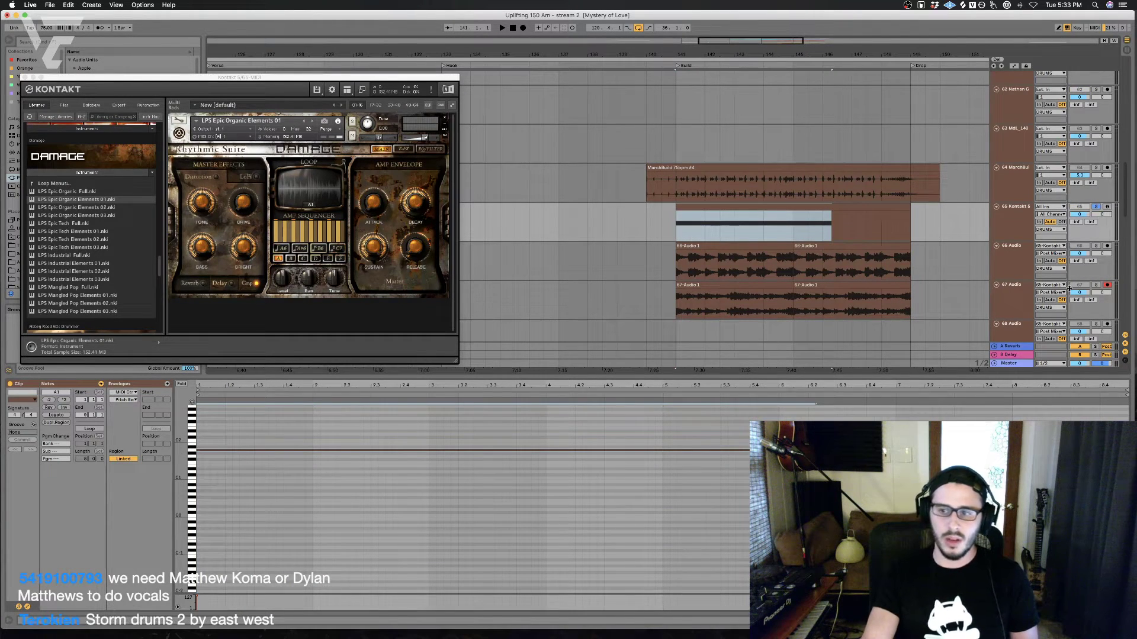
pyautogui.press('space')
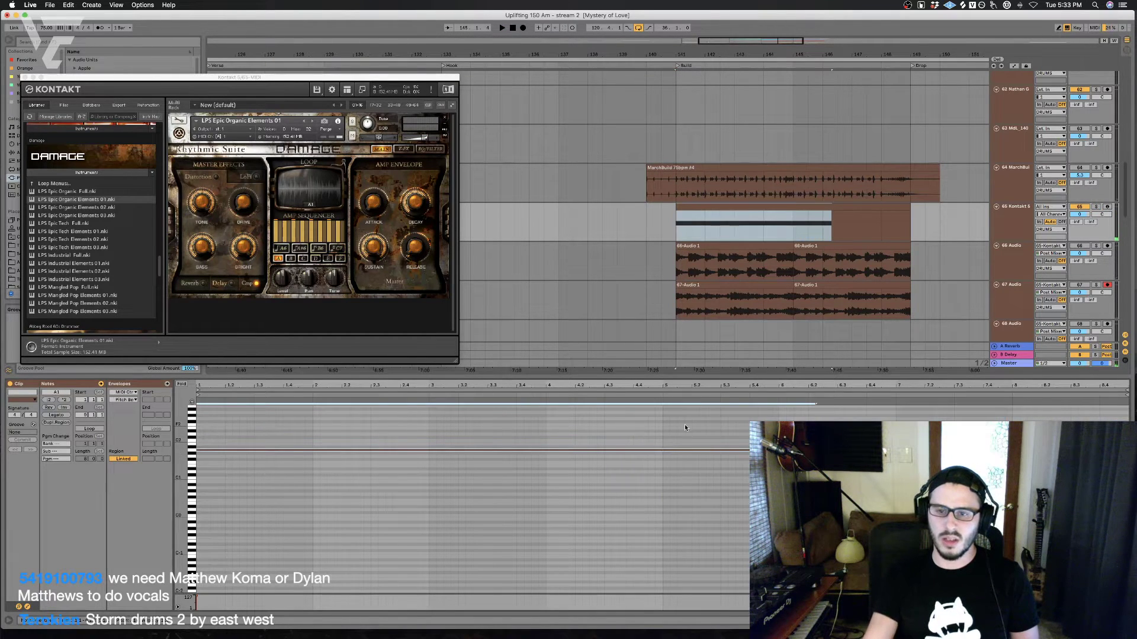
pyautogui.press('space')
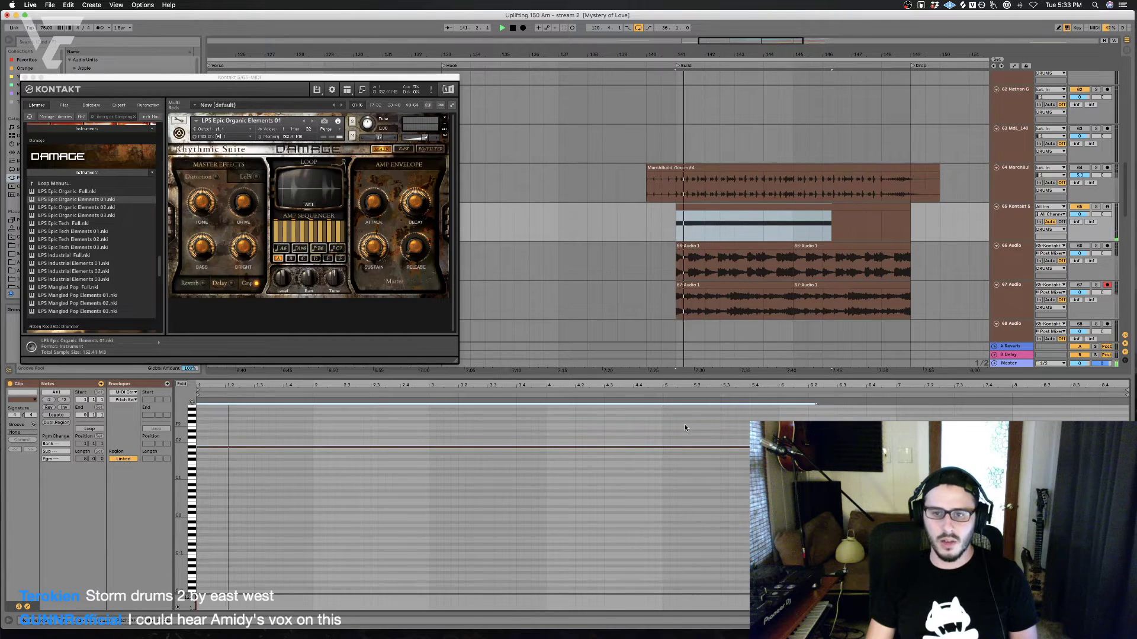
# Step: Raise the Kontakt 5 note to C2, auditioning each loop against the recorded percussion in the Build
pyautogui.press('space')
pyautogui.press('Up')
pyautogui.press('space')
pyautogui.press('space')
pyautogui.press('Up')
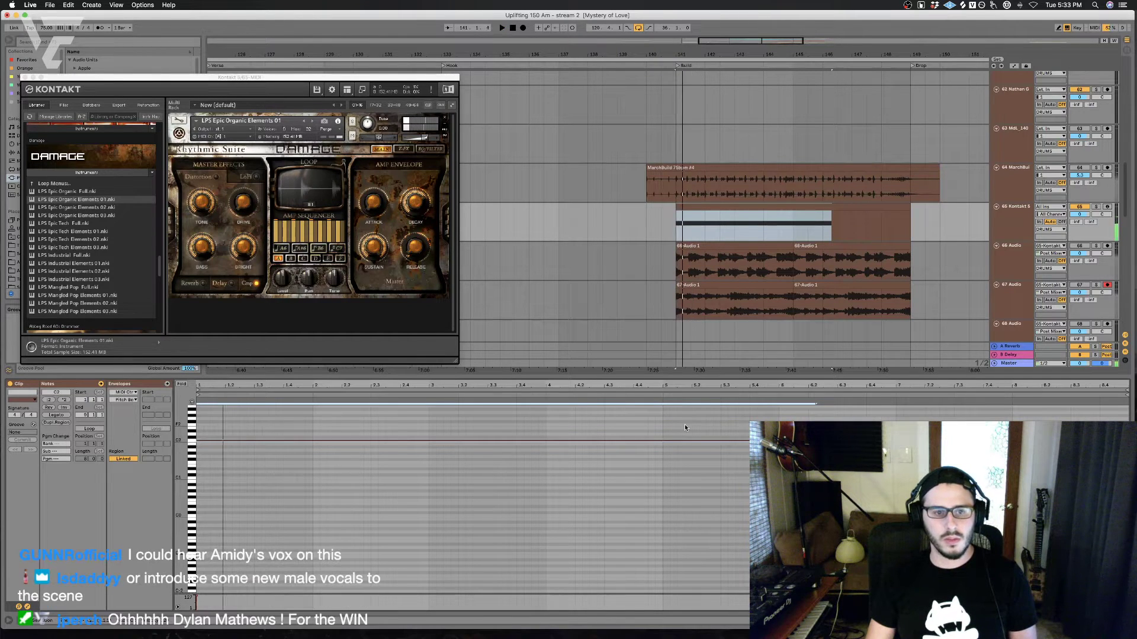
pyautogui.press('space')
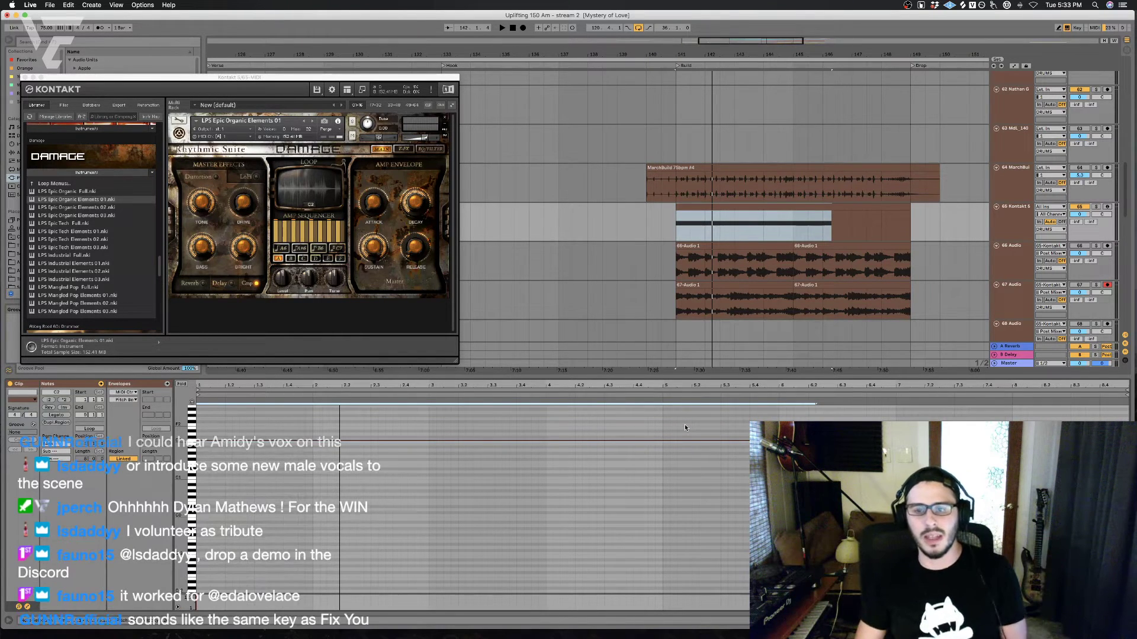
pyautogui.press('space')
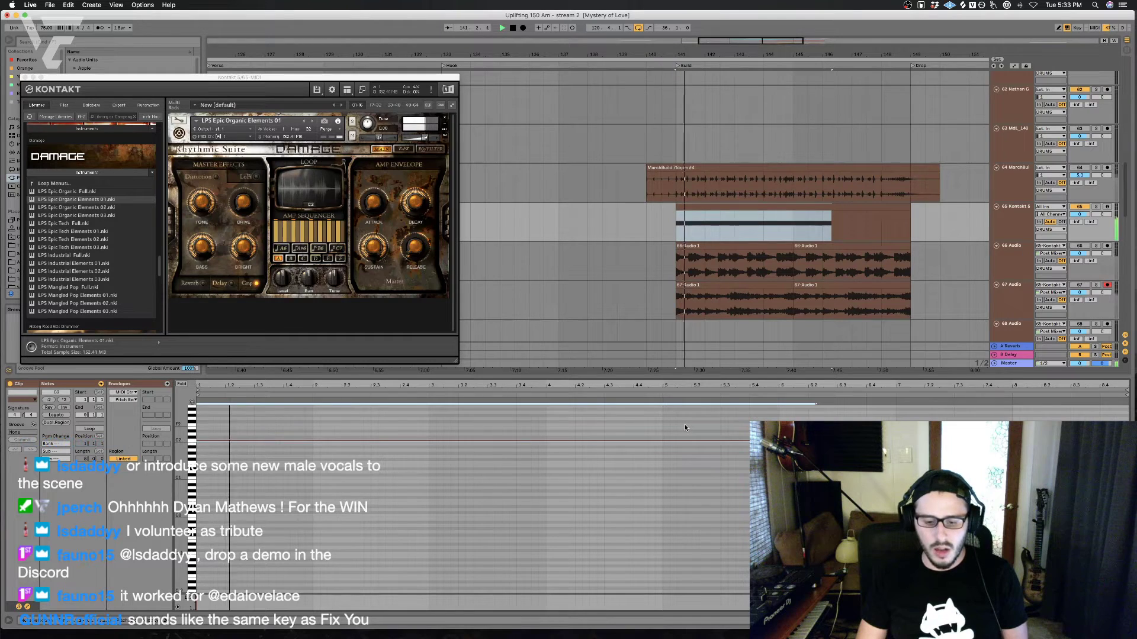
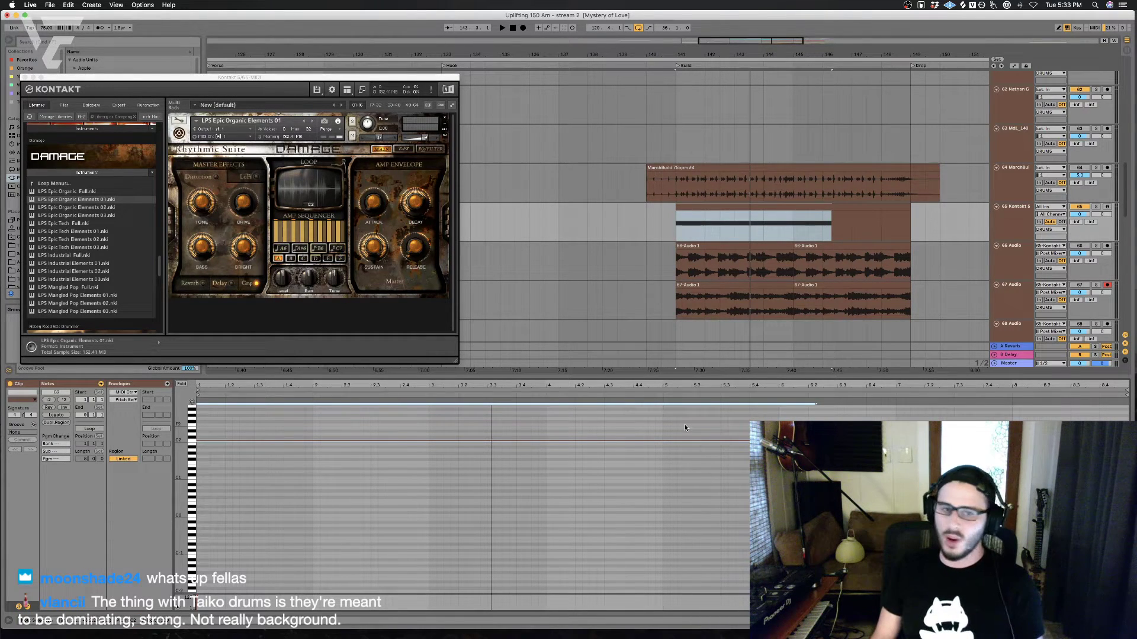
# Step: Record the C2 loop on track 68 Audio from the Build's start and duplicate its first four bars to fill the Build
pyautogui.press('space')
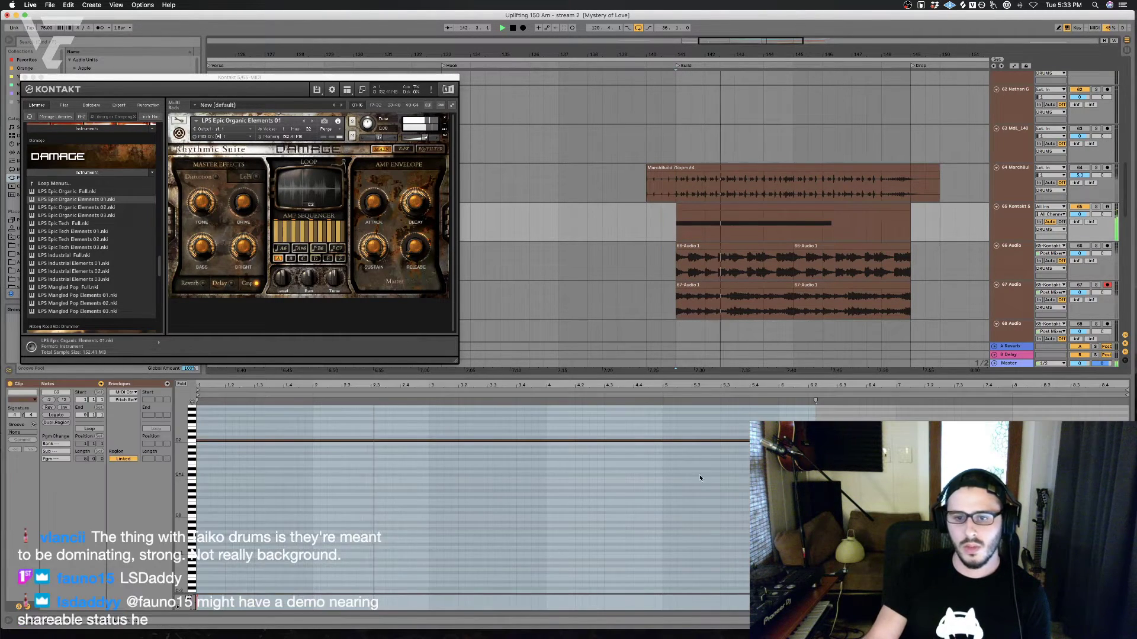
pyautogui.press('space')
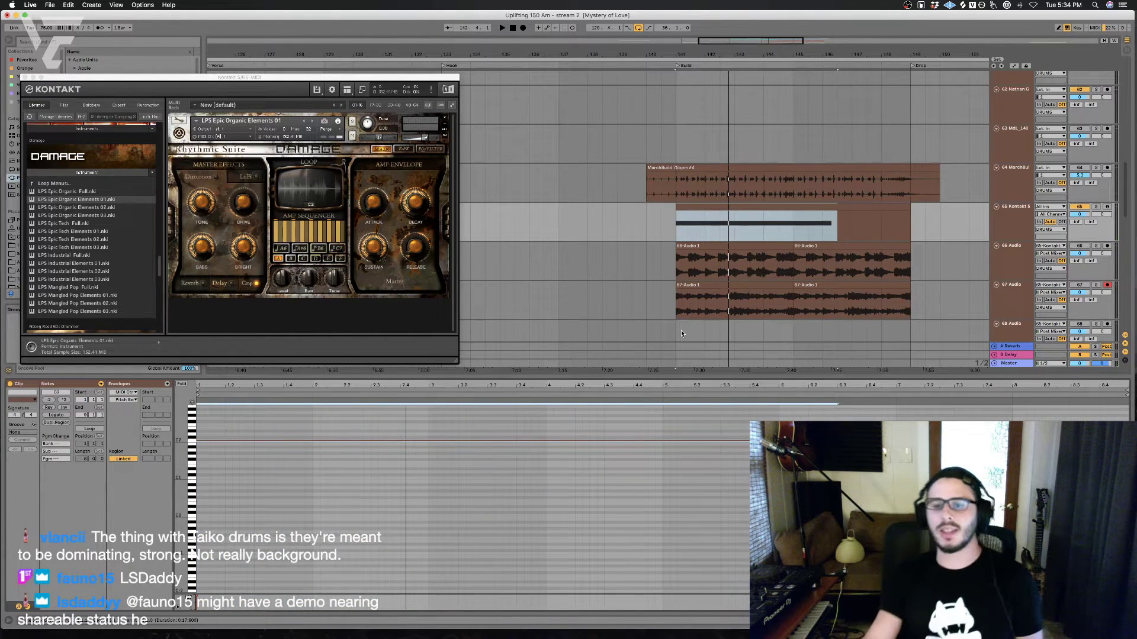
pyautogui.click(681, 333)
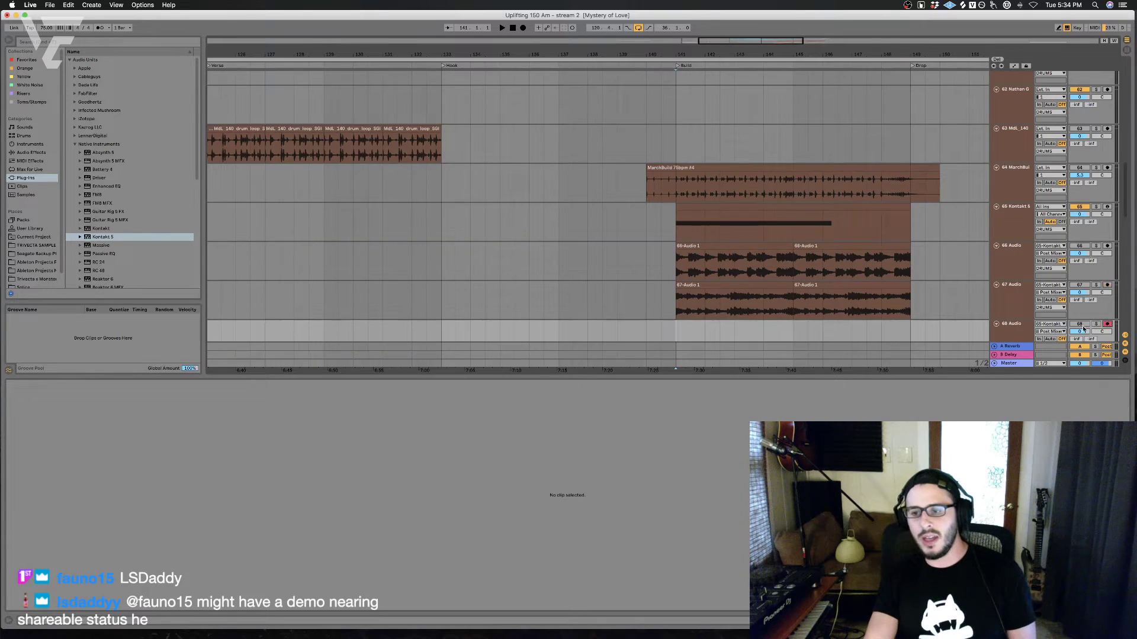
pyautogui.scroll(-2, 954, 310)
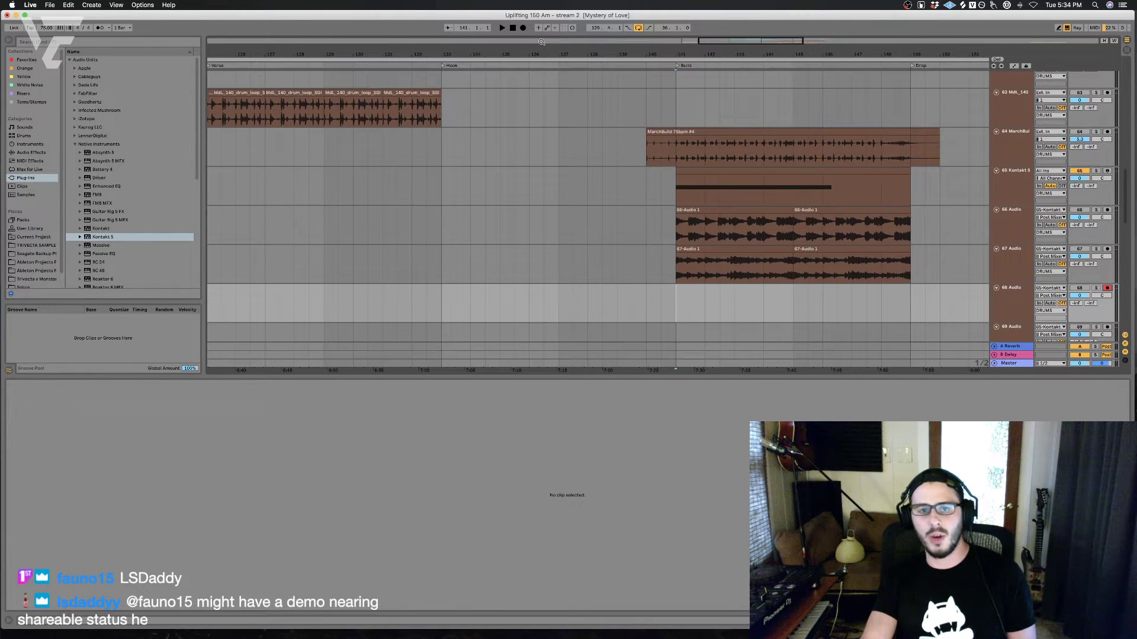
pyautogui.click(522, 28)
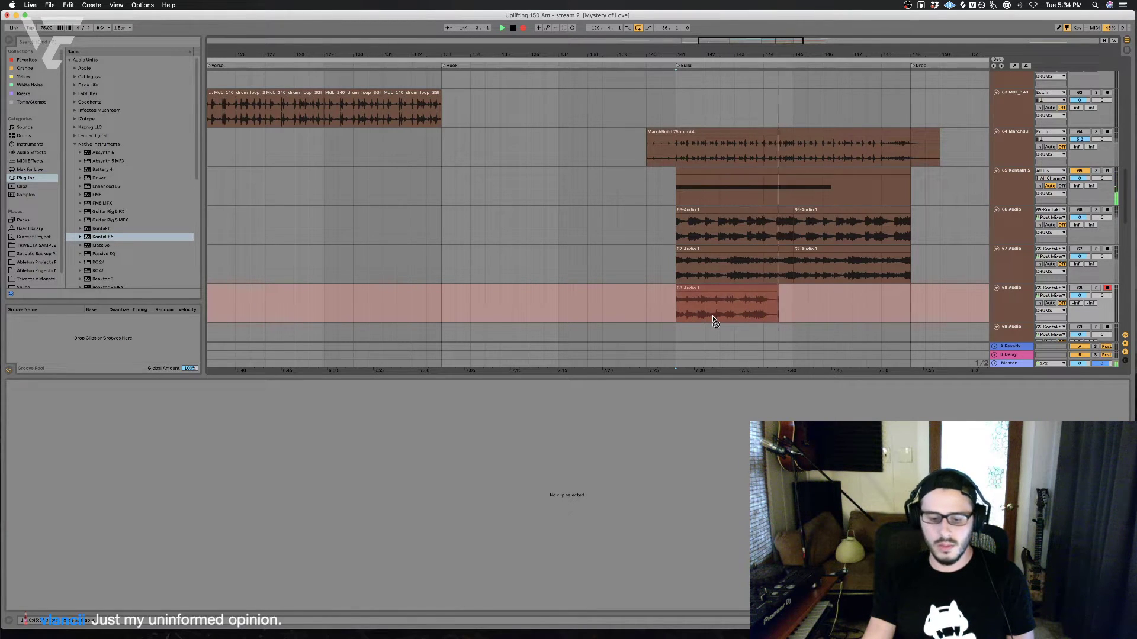
pyautogui.press('space')
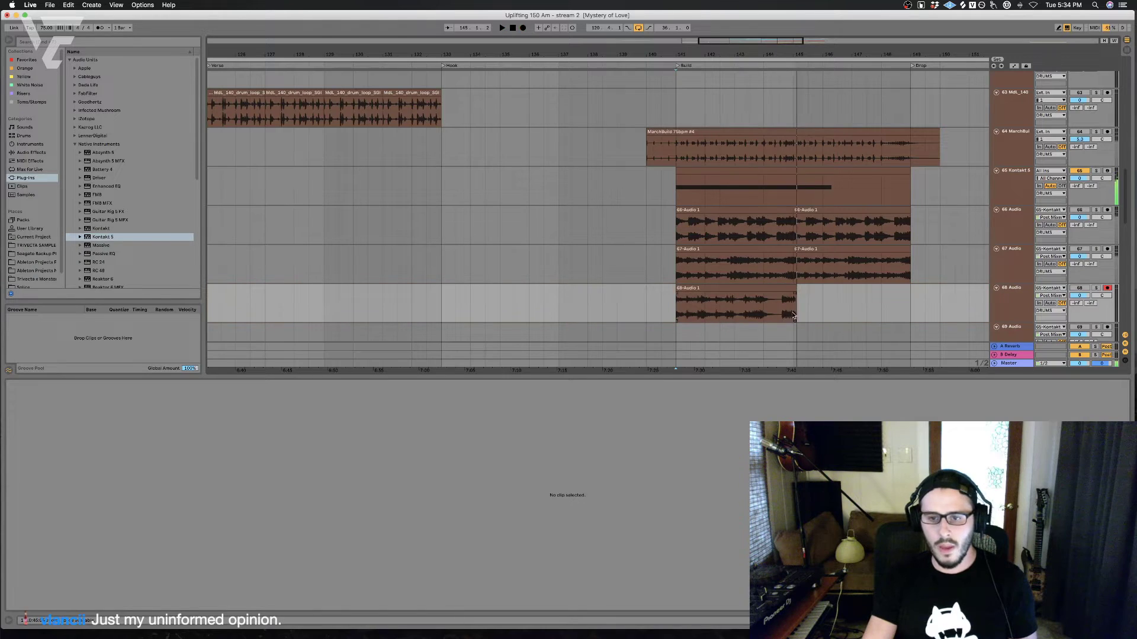
pyautogui.moveTo(792, 313); pyautogui.dragTo(681, 320)
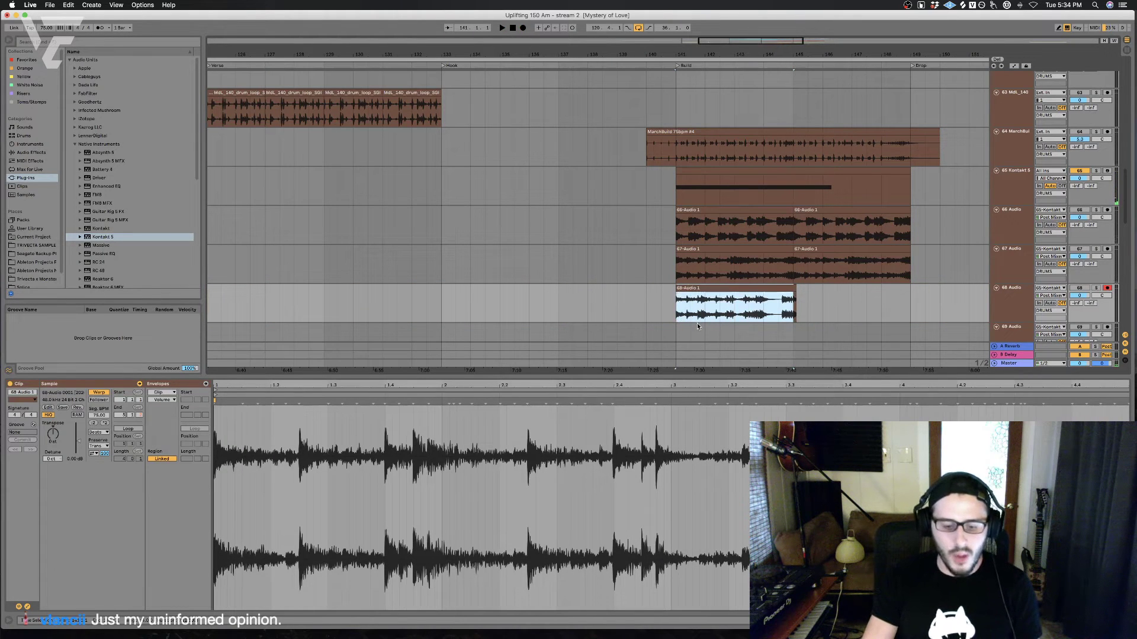
pyautogui.press('super+d')
# Step: Duplicate the empty track 71 Audio twice to add more recording tracks with the same Kontakt input routing
pyautogui.scroll(-5, 696, 319)
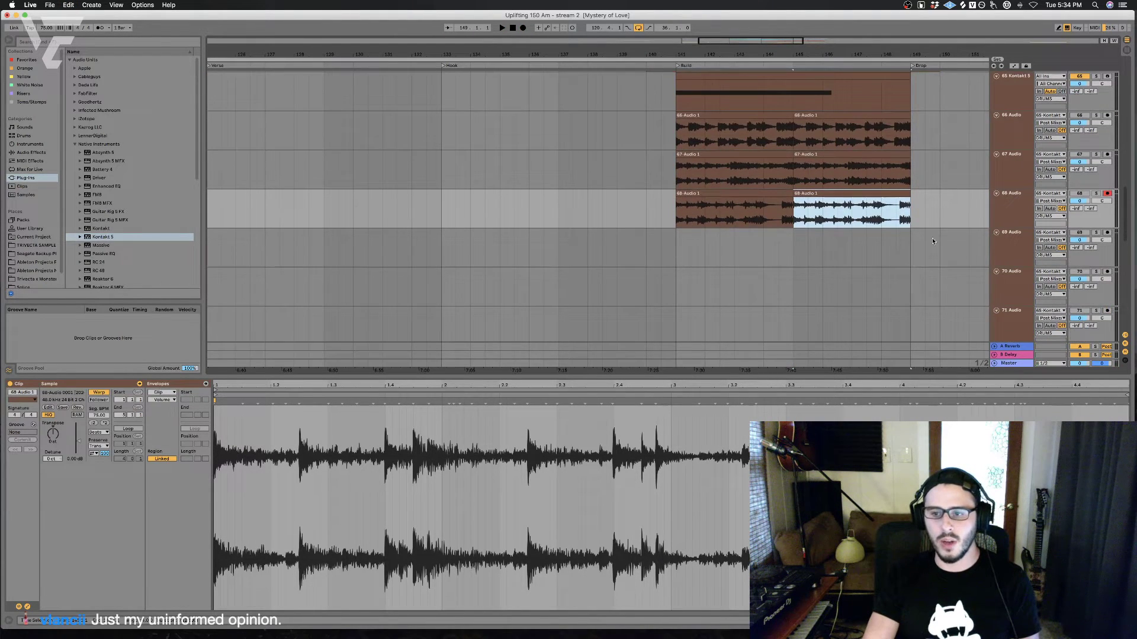
pyautogui.click(1001, 315)
pyautogui.scroll(-1, 1001, 318)
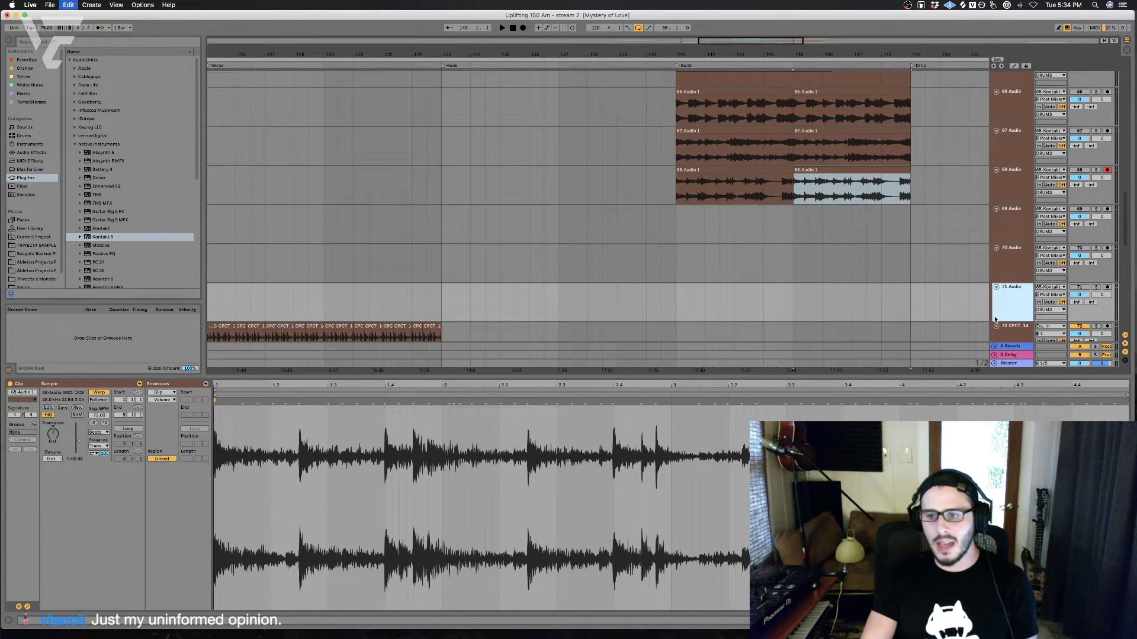
pyautogui.press('super+t')
pyautogui.press('super+t')
# Step: Reopen the Kontakt 5 clip, raise its long note to C#2, and audition that loop with the Build's recorded layers
pyautogui.click(674, 223)
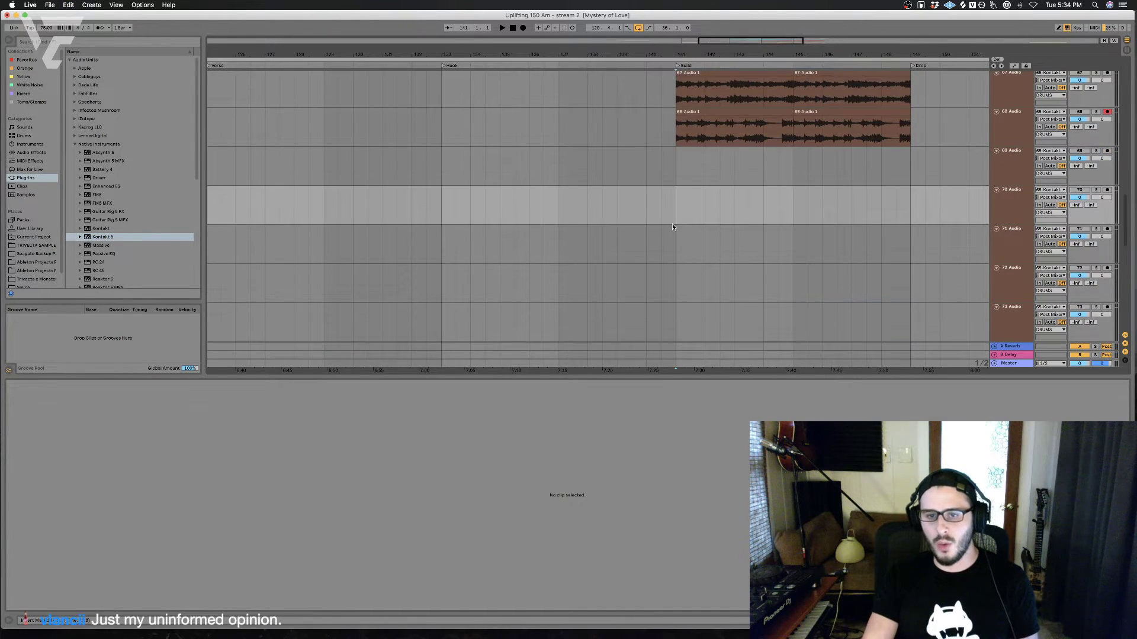
pyautogui.scroll(4, 668, 225)
pyautogui.click(668, 224)
pyautogui.scroll(2, 667, 224)
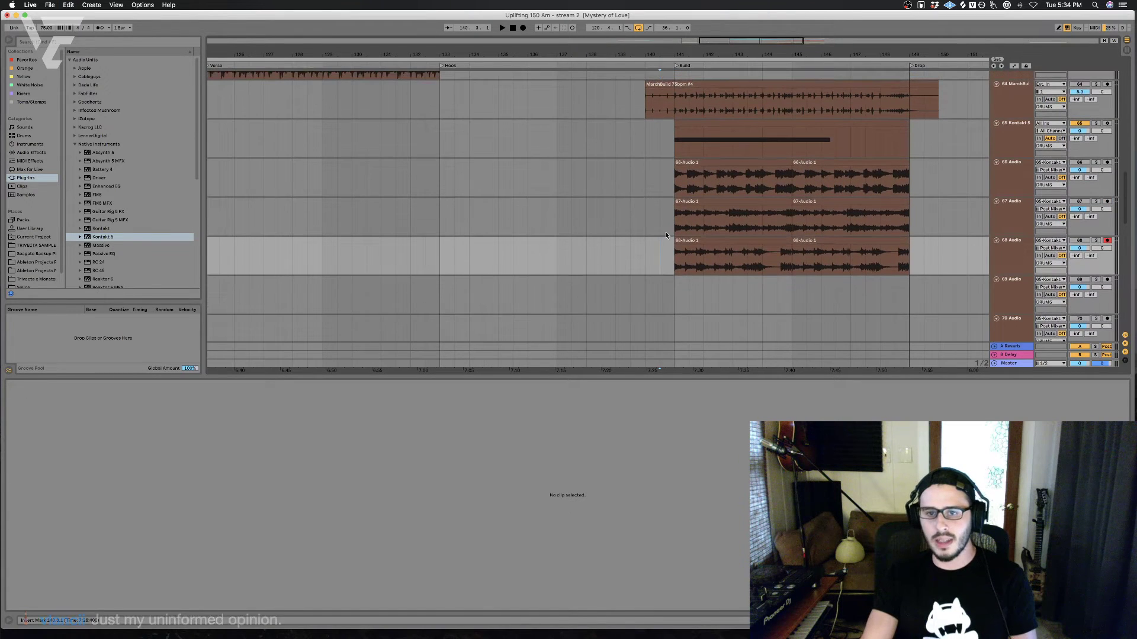
pyautogui.click(707, 122)
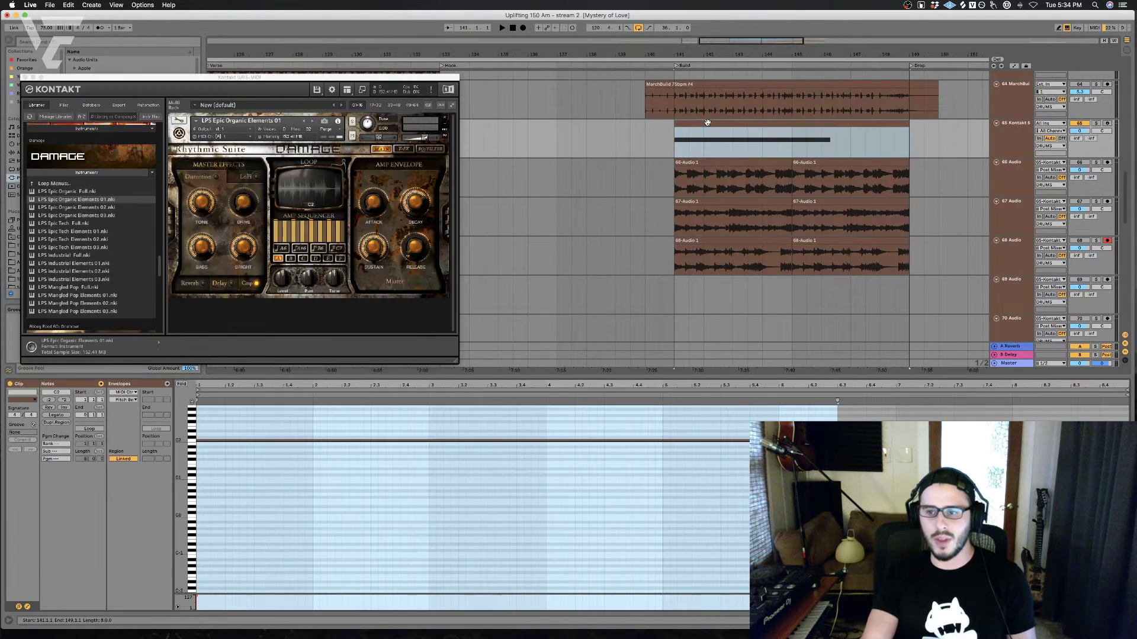
pyautogui.click(675, 394)
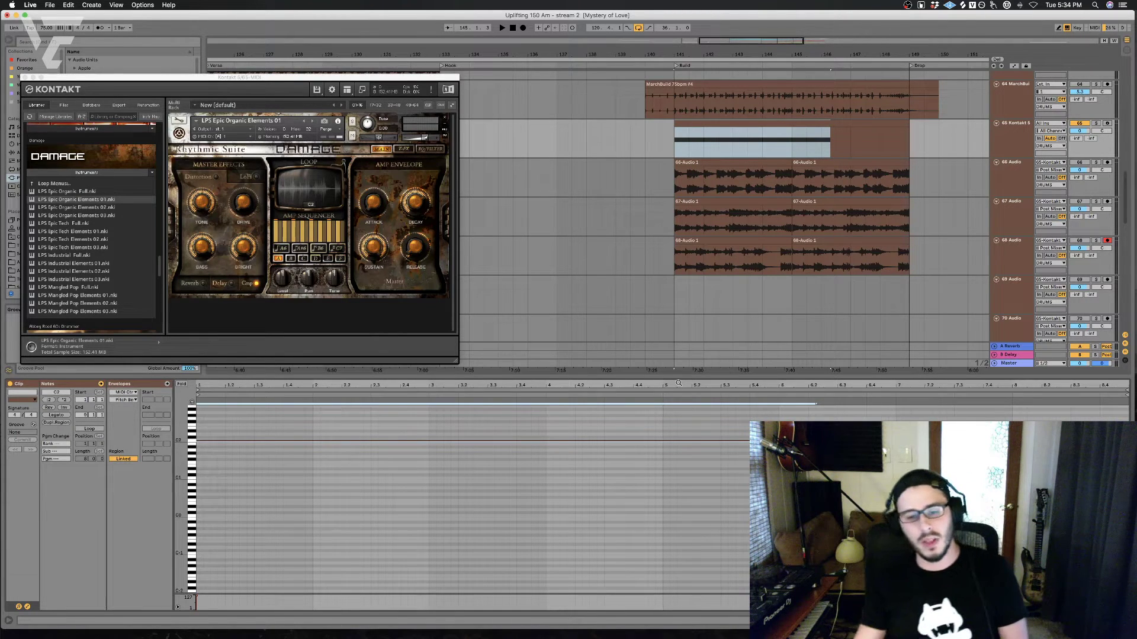
pyautogui.press('space')
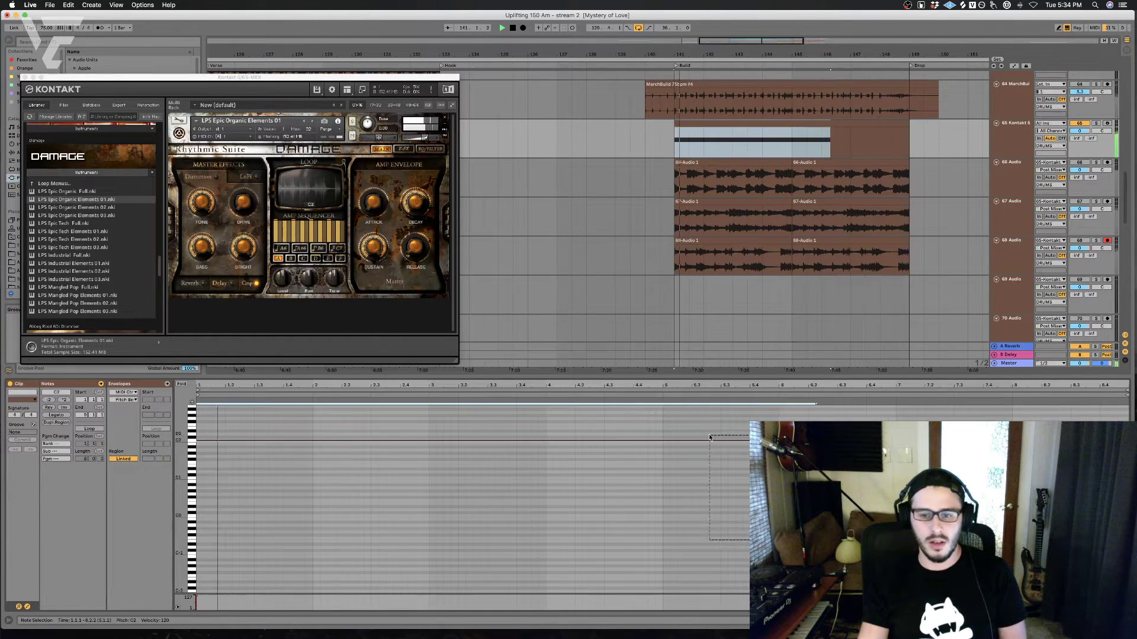
pyautogui.moveTo(715, 441); pyautogui.dragTo(714, 438)
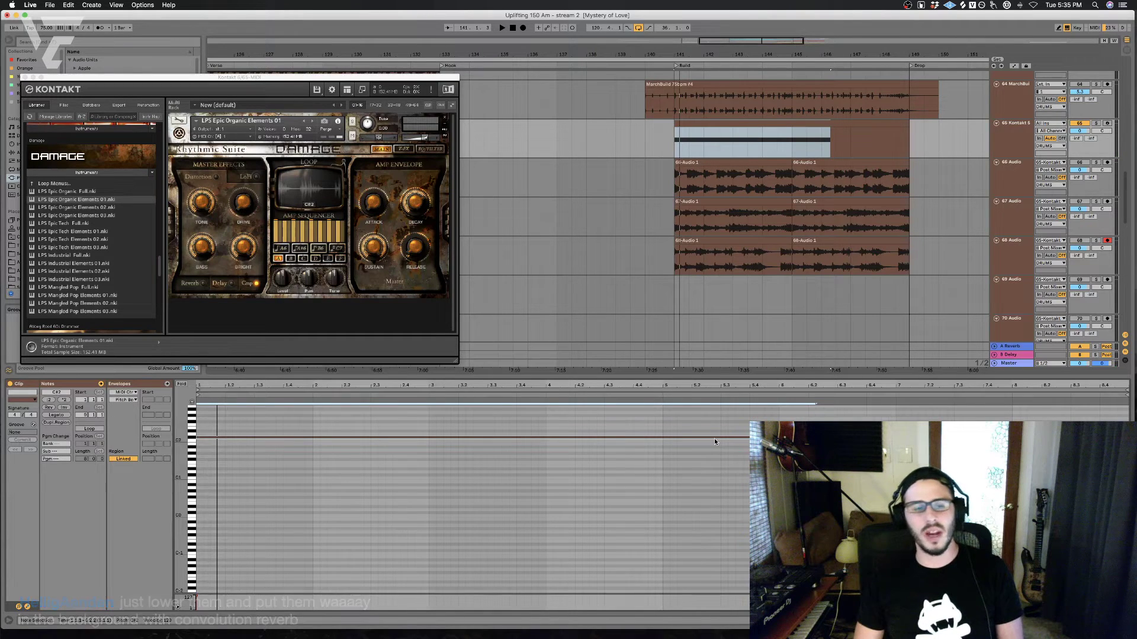
pyautogui.press('space')
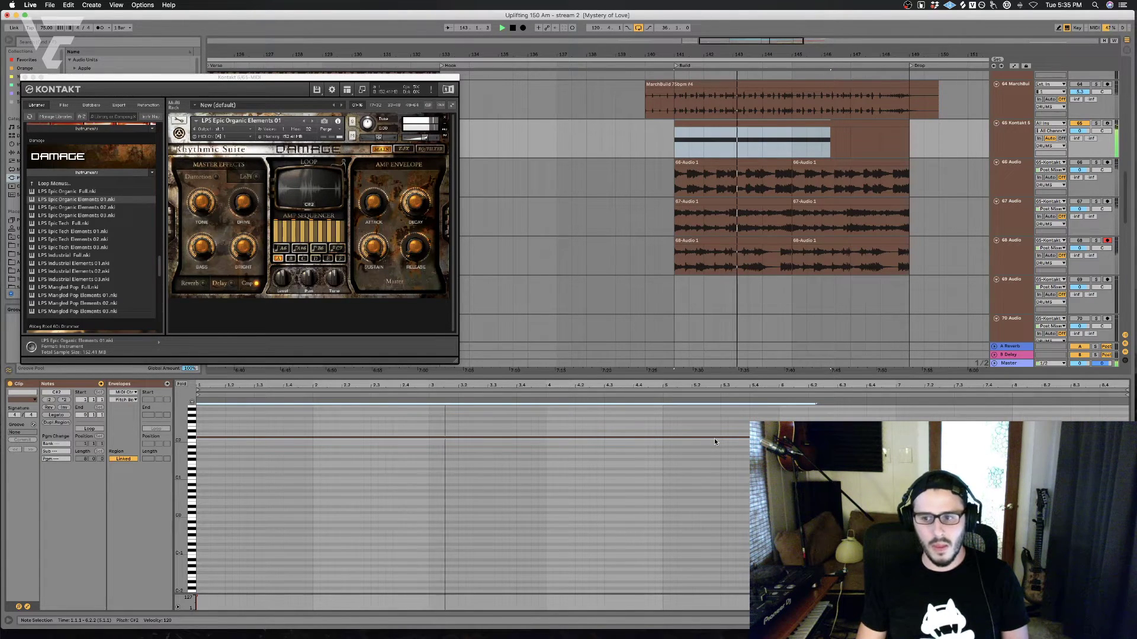
pyautogui.press('space')
pyautogui.click(673, 294)
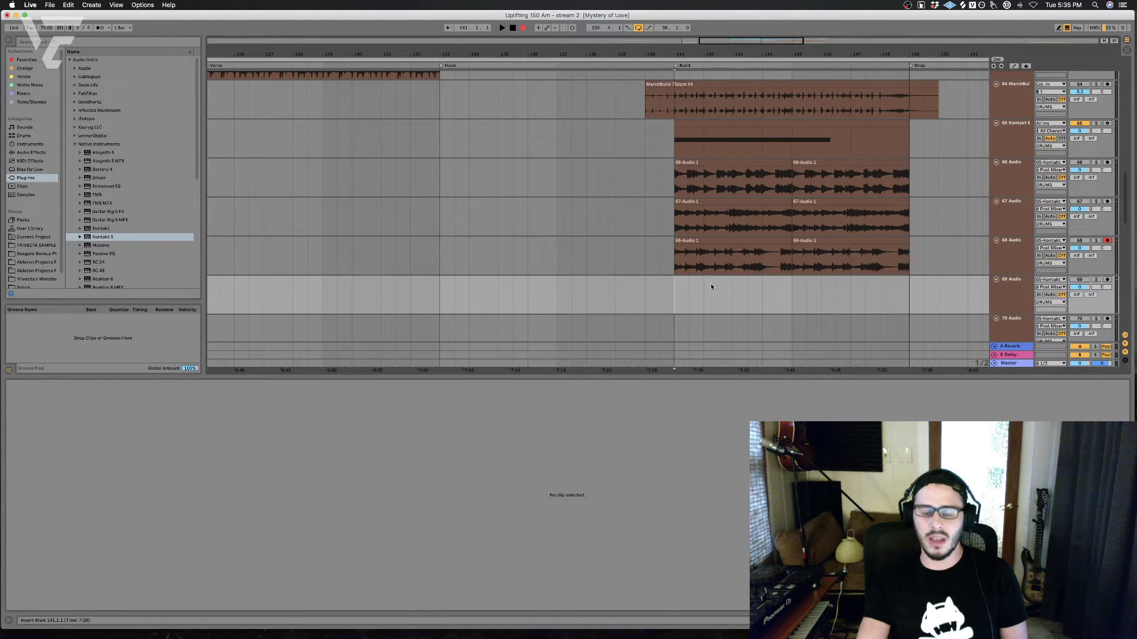
pyautogui.press('Up')
pyautogui.press('space')
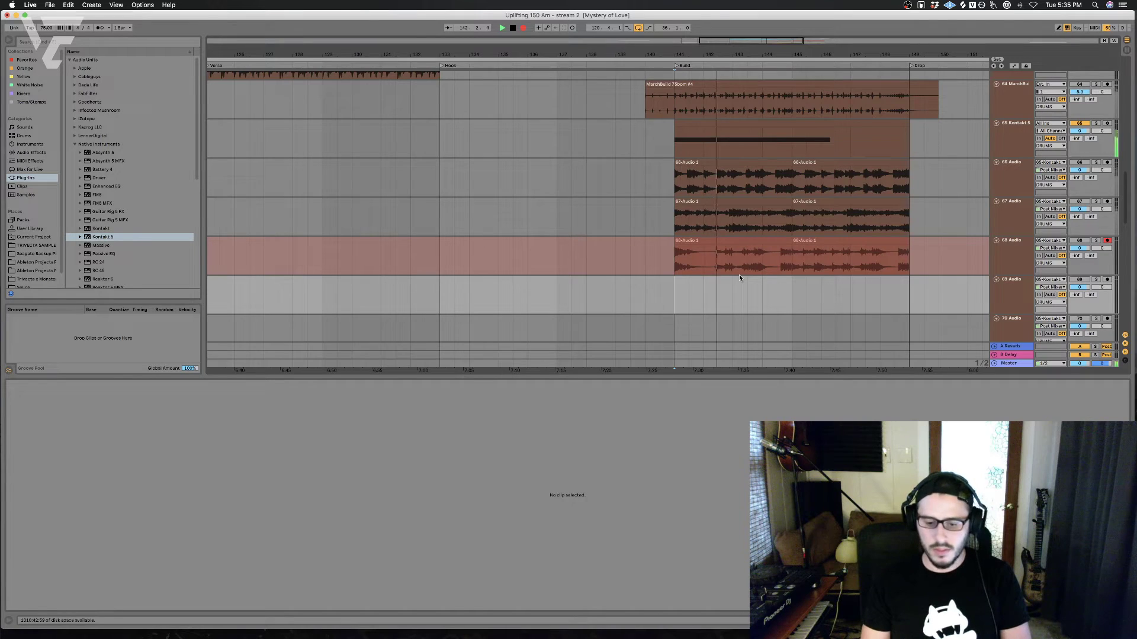
pyautogui.press('space')
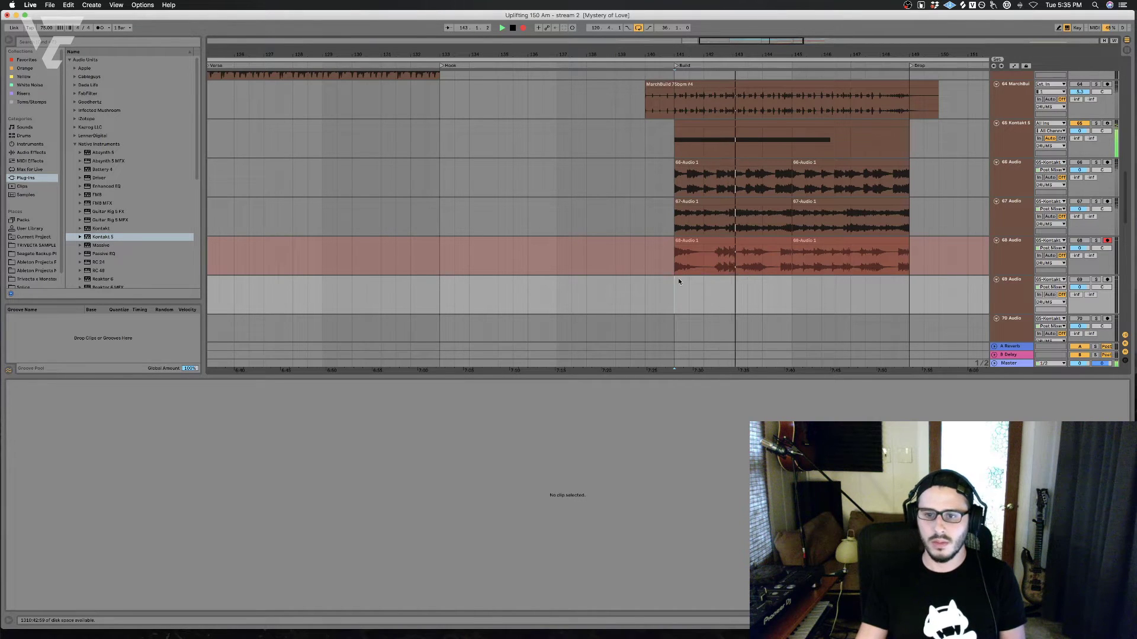
pyautogui.press('super+e')
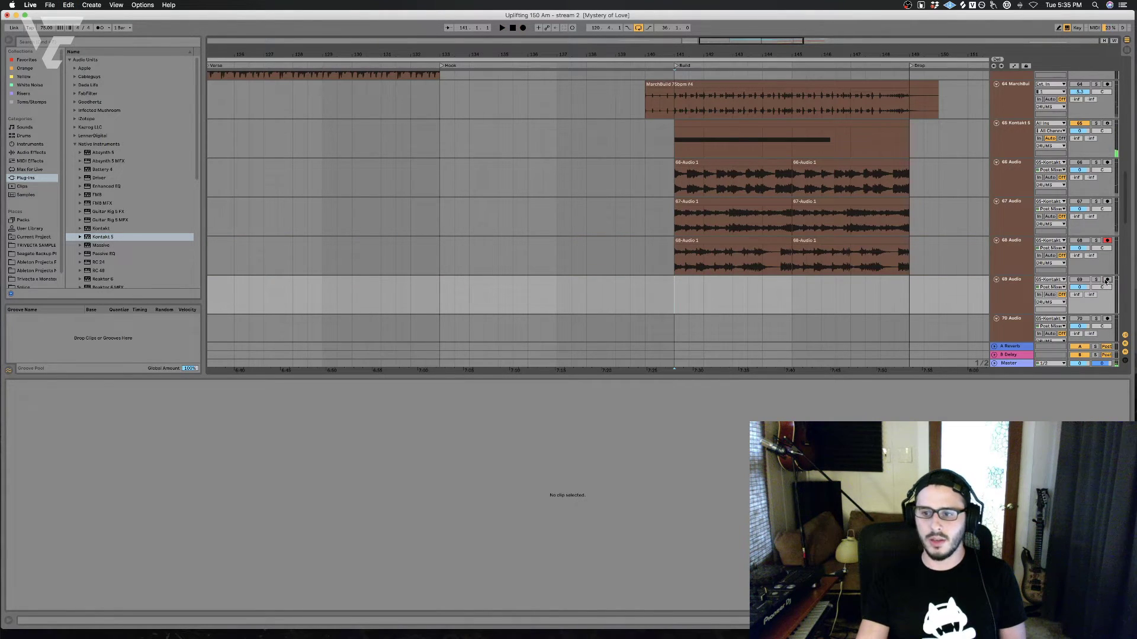
# Step: Record the C#2 loop on track 69 Audio from the Build's start and duplicate its first four bars to fill the Build
pyautogui.click(522, 29)
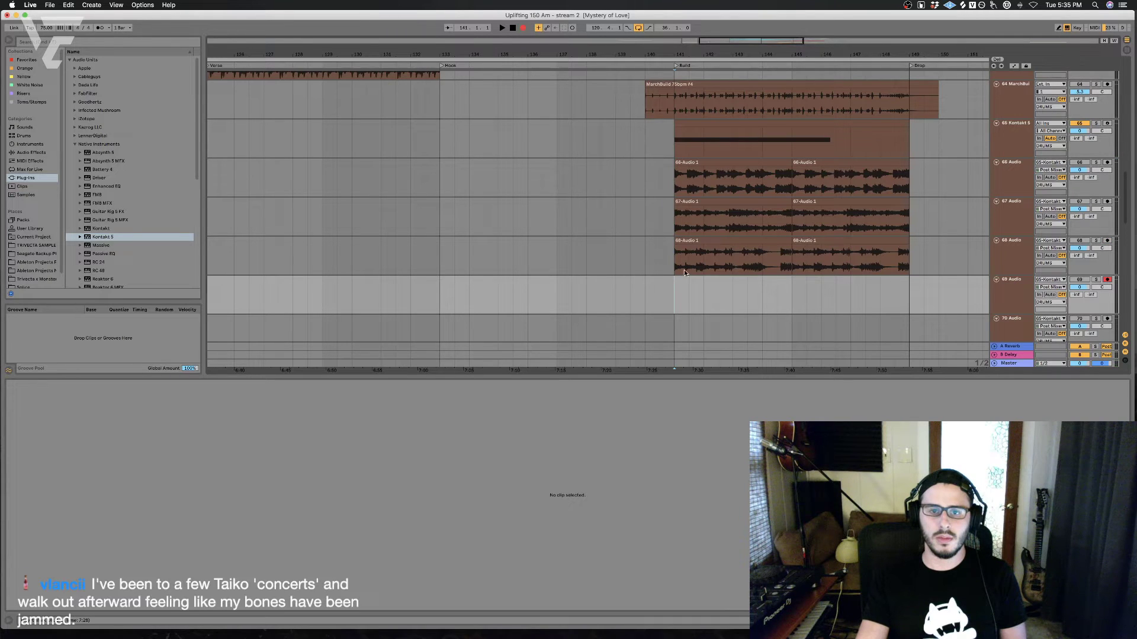
pyautogui.click(671, 290)
pyautogui.press('space')
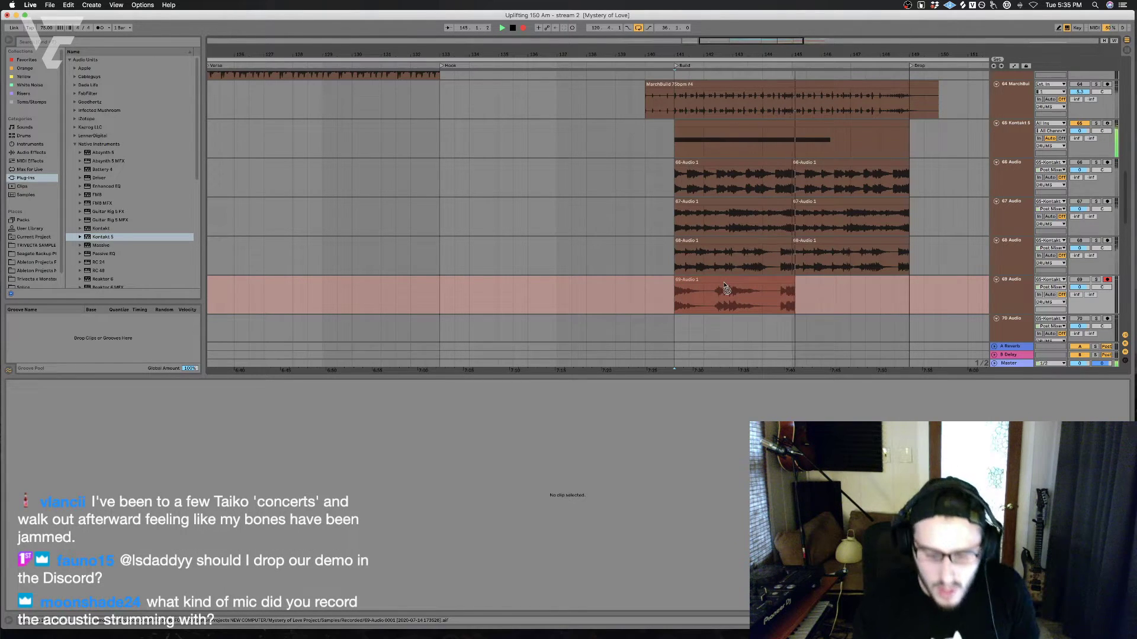
pyautogui.press('space')
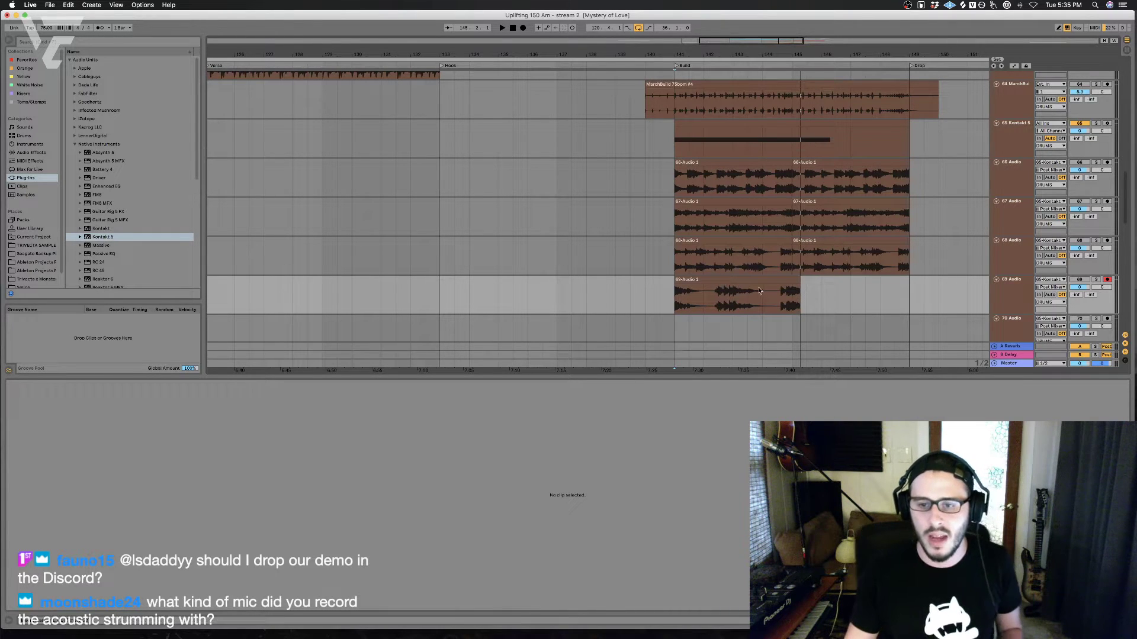
pyautogui.moveTo(794, 308); pyautogui.dragTo(673, 306)
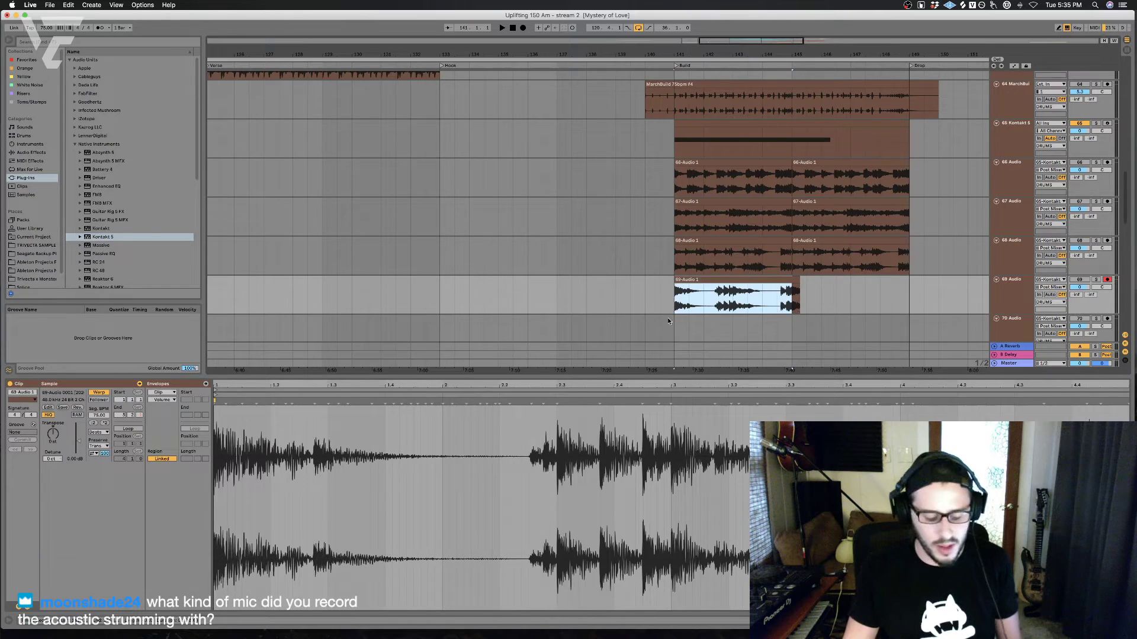
pyautogui.press('super+d')
pyautogui.click(673, 327)
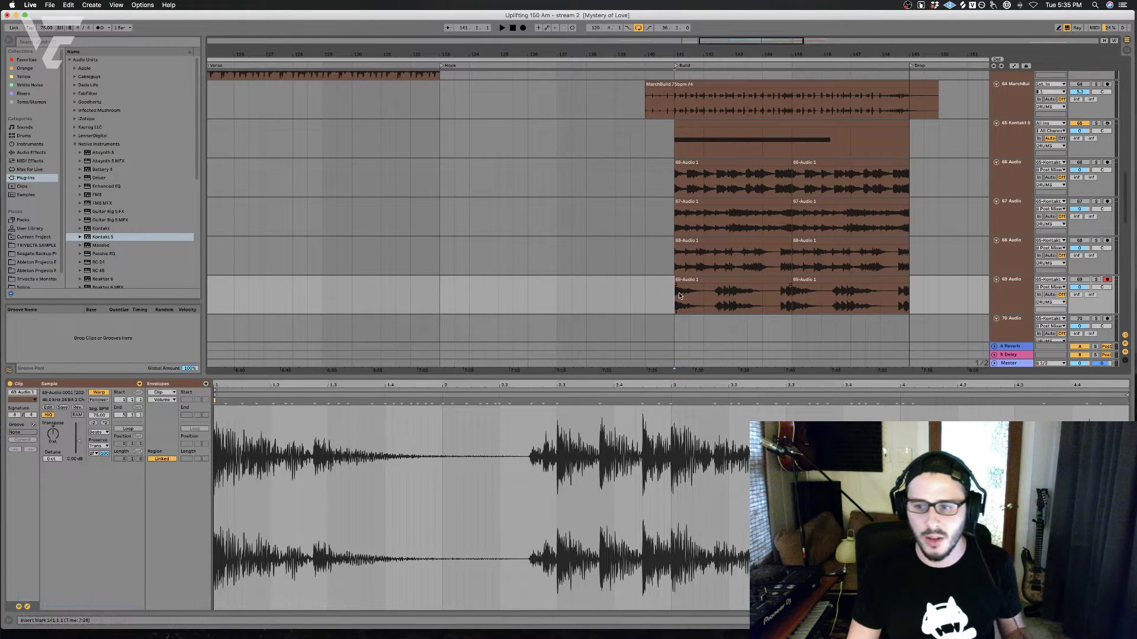
# Step: Duplicate the empty track 70 Audio twice to provide additional tracks for recording Kontakt loops
pyautogui.scroll(-2, 770, 307)
pyautogui.scroll(-3, 977, 299)
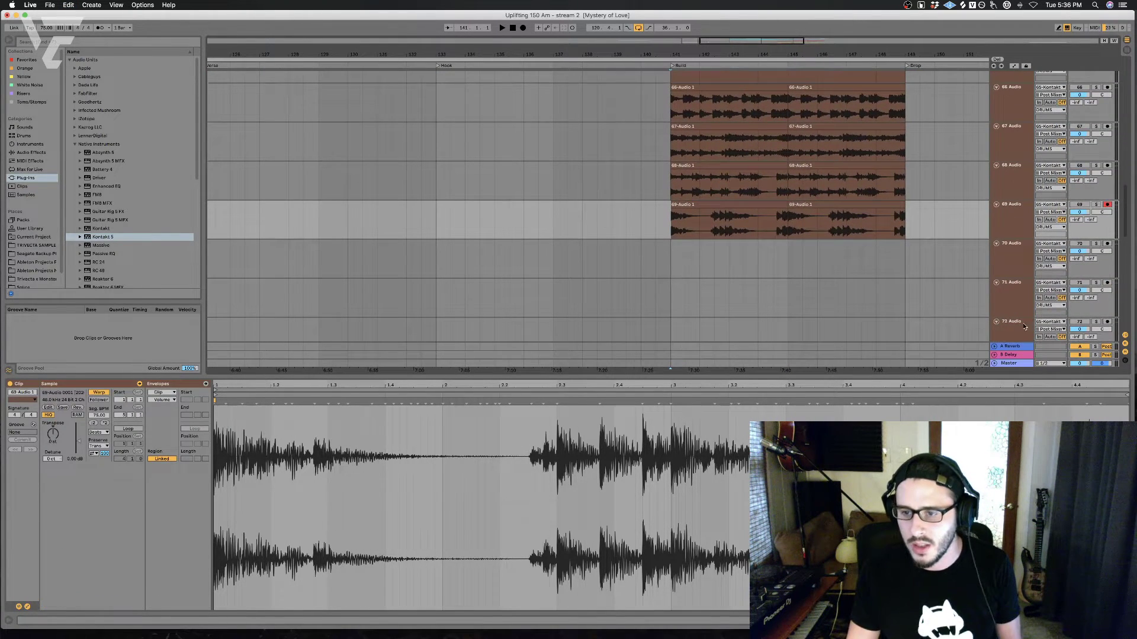
pyautogui.click(1012, 255)
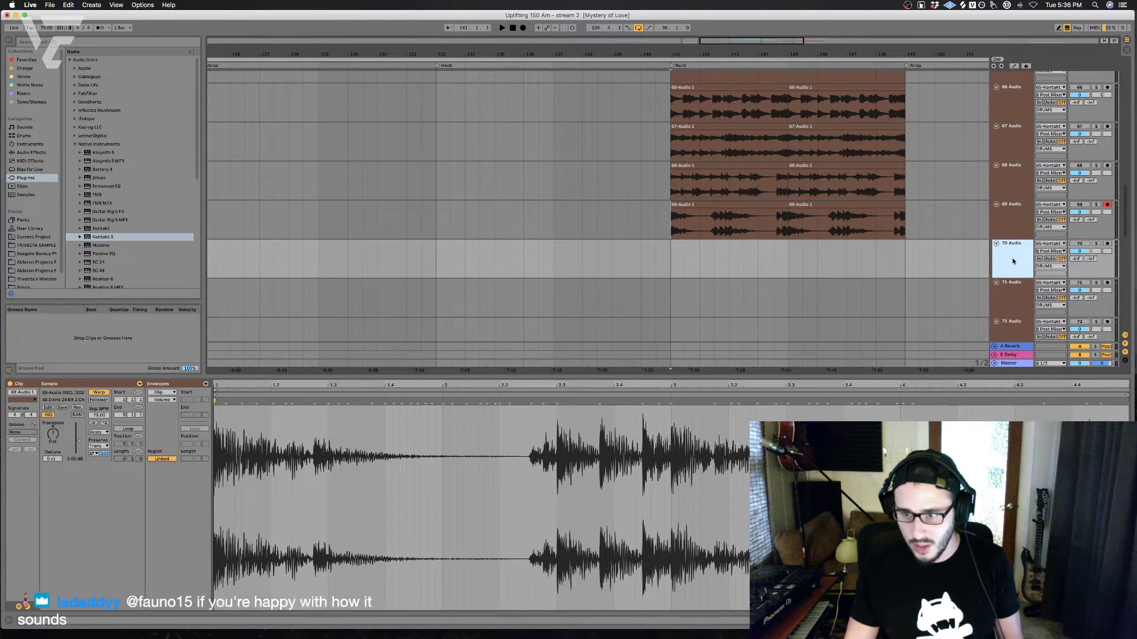
pyautogui.press('Down')
pyautogui.press('Down')
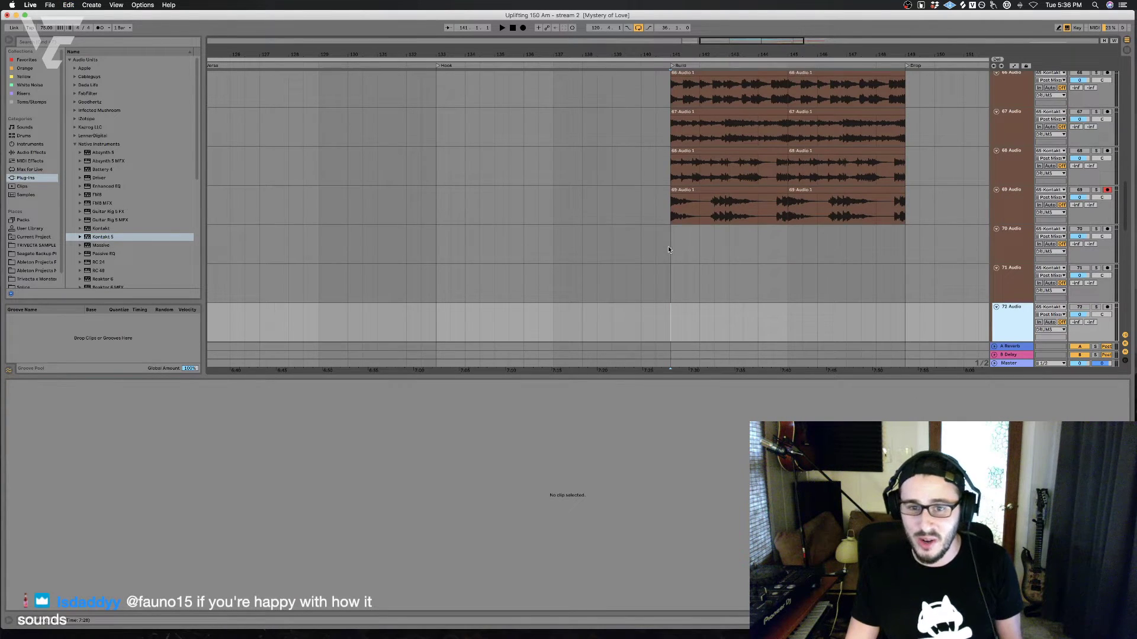
# Step: Arm track 70 Audio for recording and play the opening of the Build with the recorded percussion layers
pyautogui.click(667, 249)
pyautogui.click(1107, 230)
pyautogui.scroll(3, 676, 264)
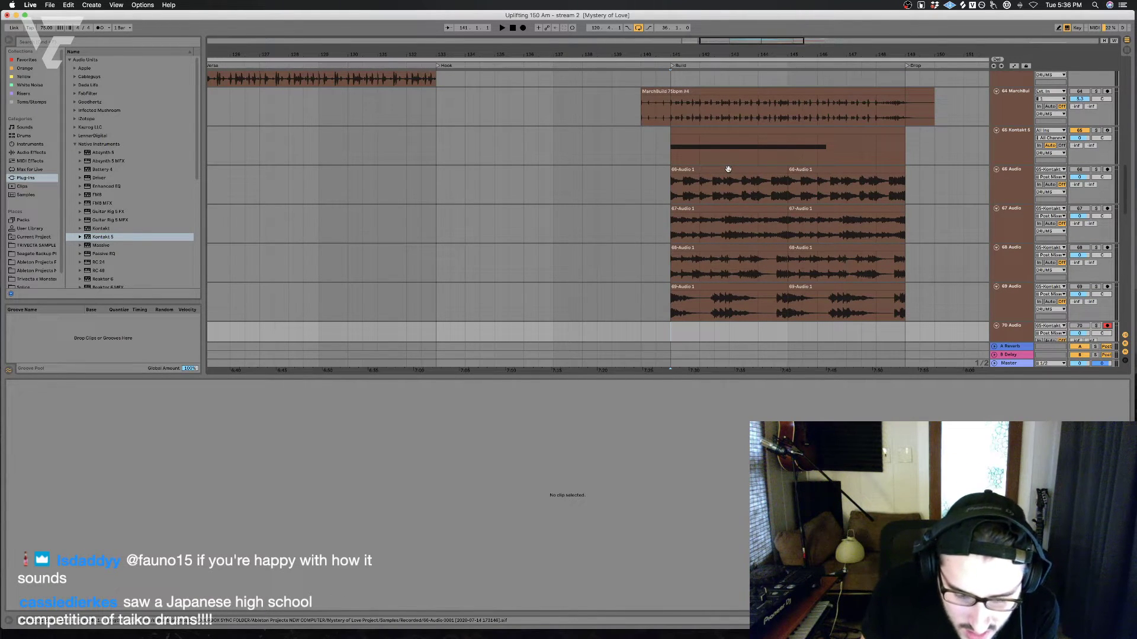
pyautogui.press('space')
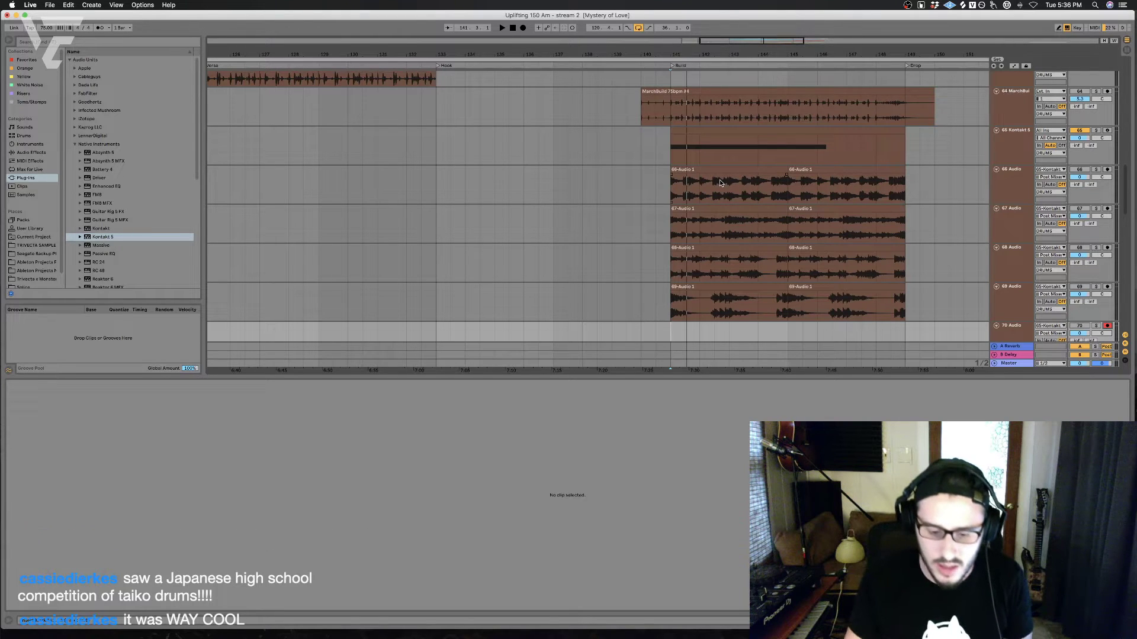
pyautogui.press('space')
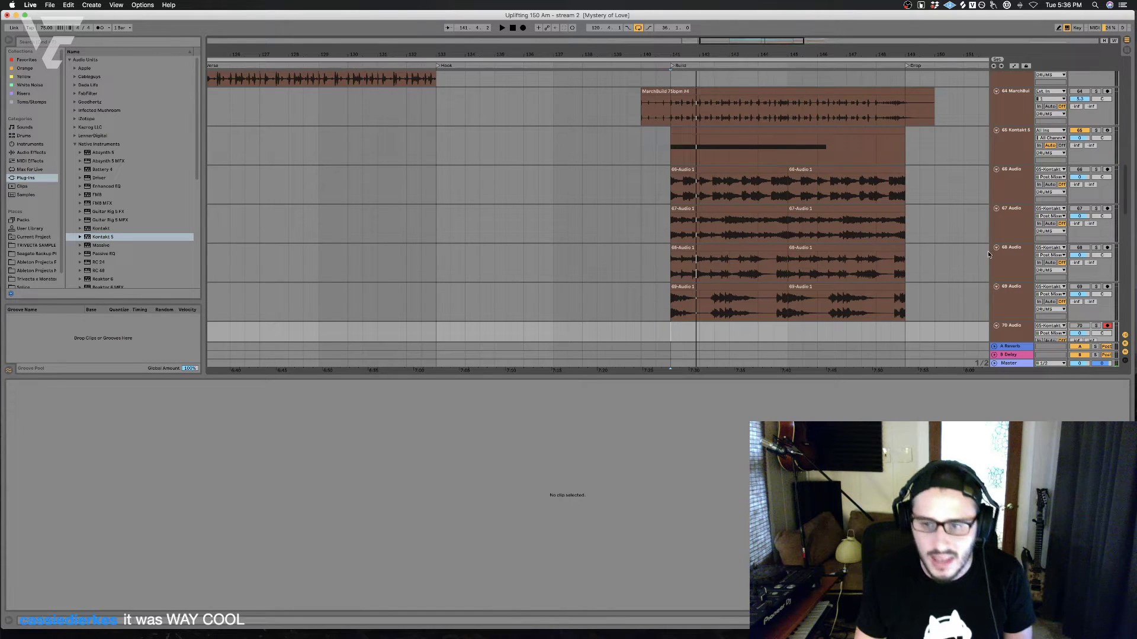
# Step: Reopen the Kontakt 5 clip, raise its long note to D2, and audition that loop with the Build's recorded layers
pyautogui.click(732, 133)
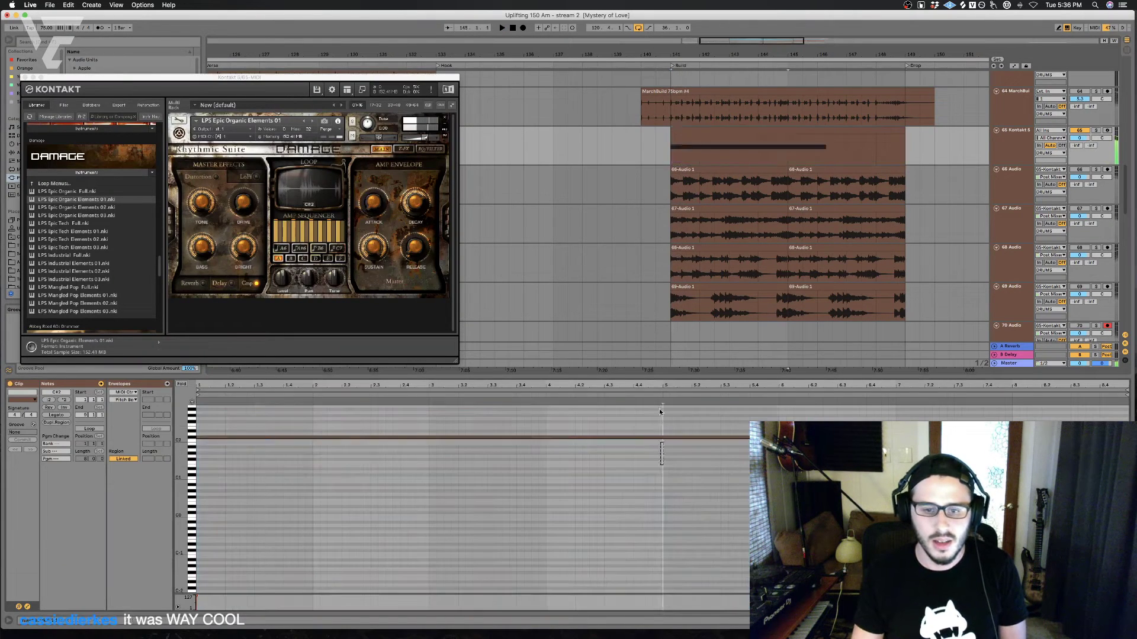
pyautogui.click(658, 408)
pyautogui.press('space')
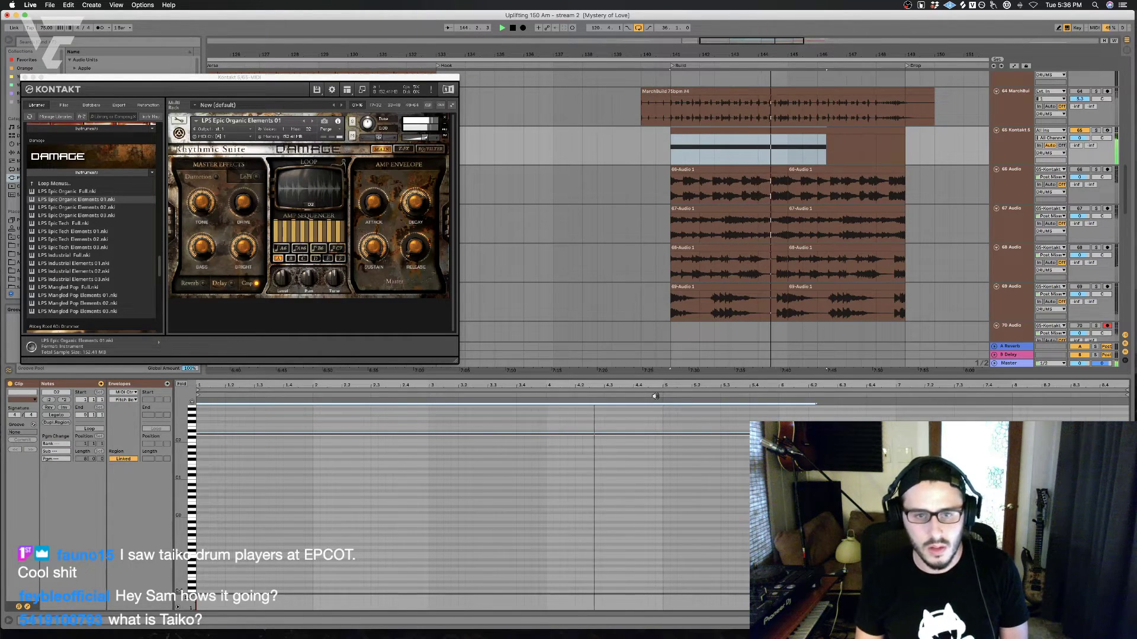
pyautogui.press('space')
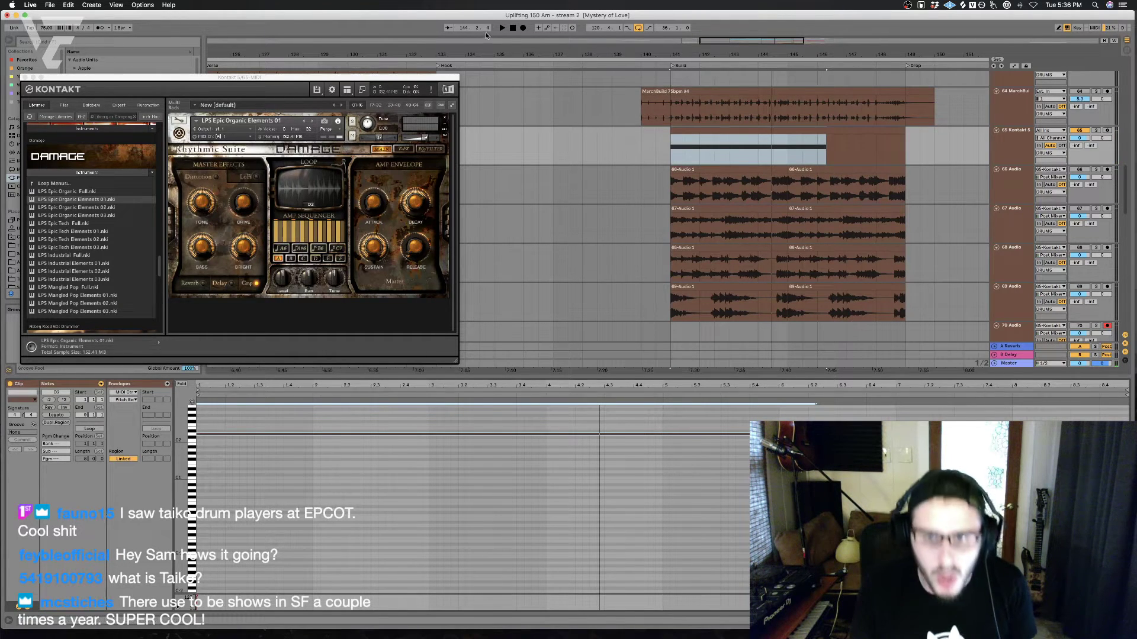
# Step: Record the D2 loop on track 70 Audio from the Build's start and duplicate its first four bars to fill the Build
pyautogui.click(522, 28)
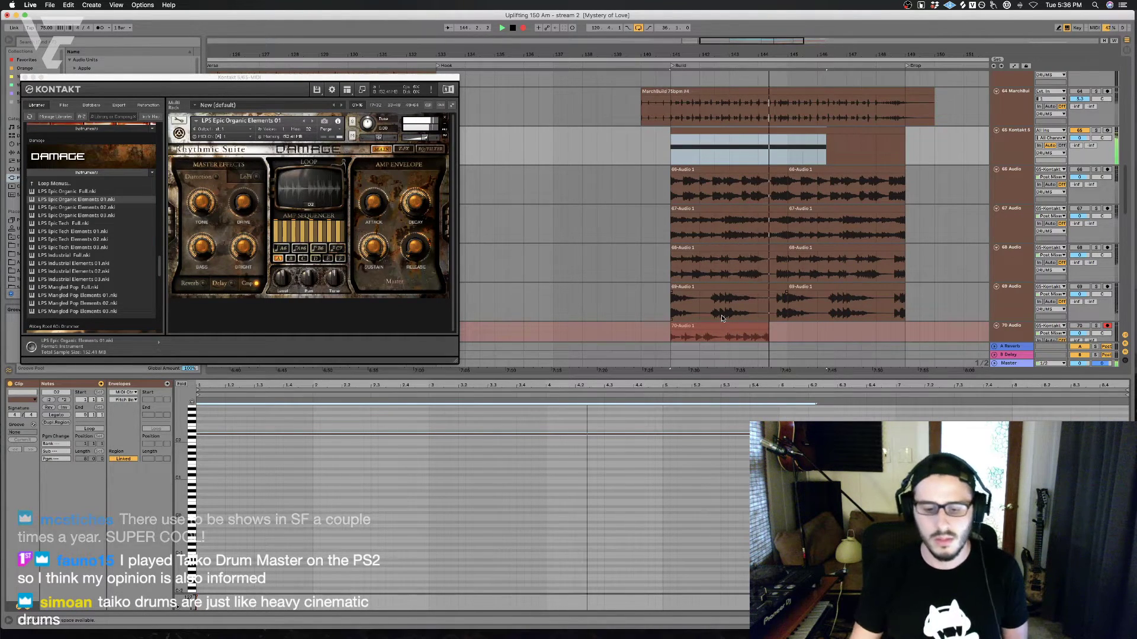
pyautogui.scroll(-1, 740, 333)
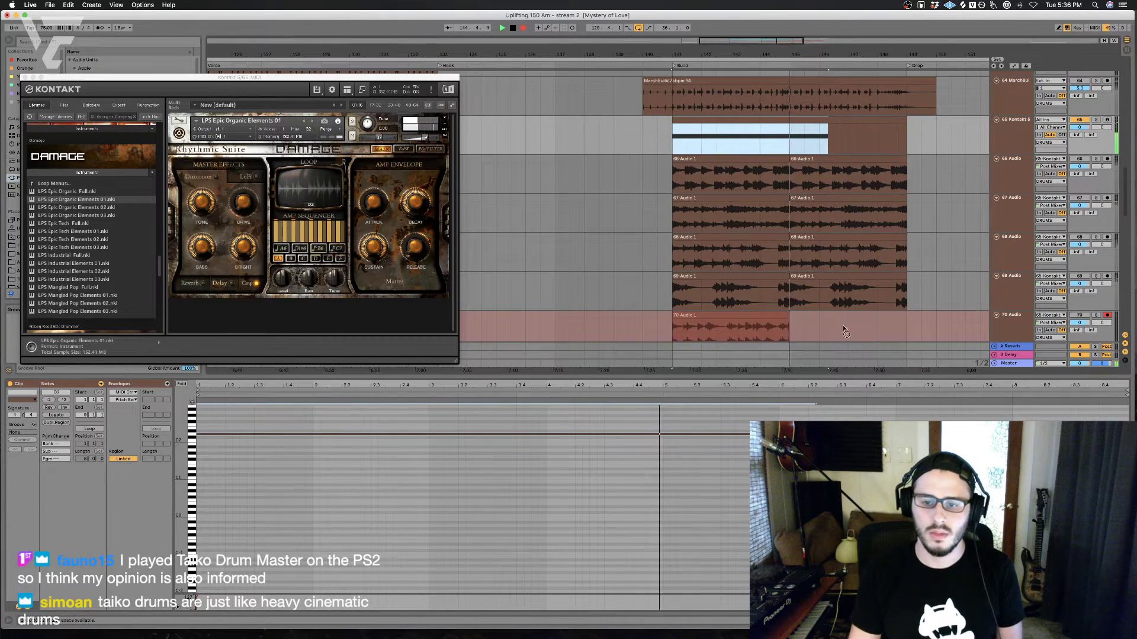
pyautogui.press('space')
pyautogui.click(709, 335)
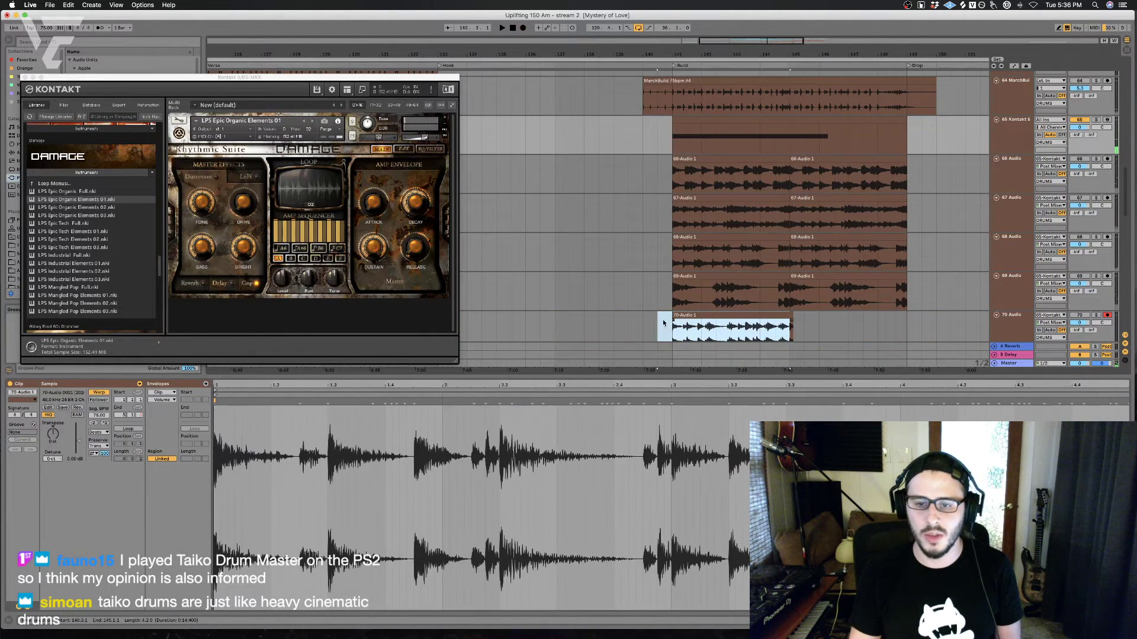
pyautogui.press('super+d')
pyautogui.scroll(-1, 687, 326)
pyautogui.click(657, 323)
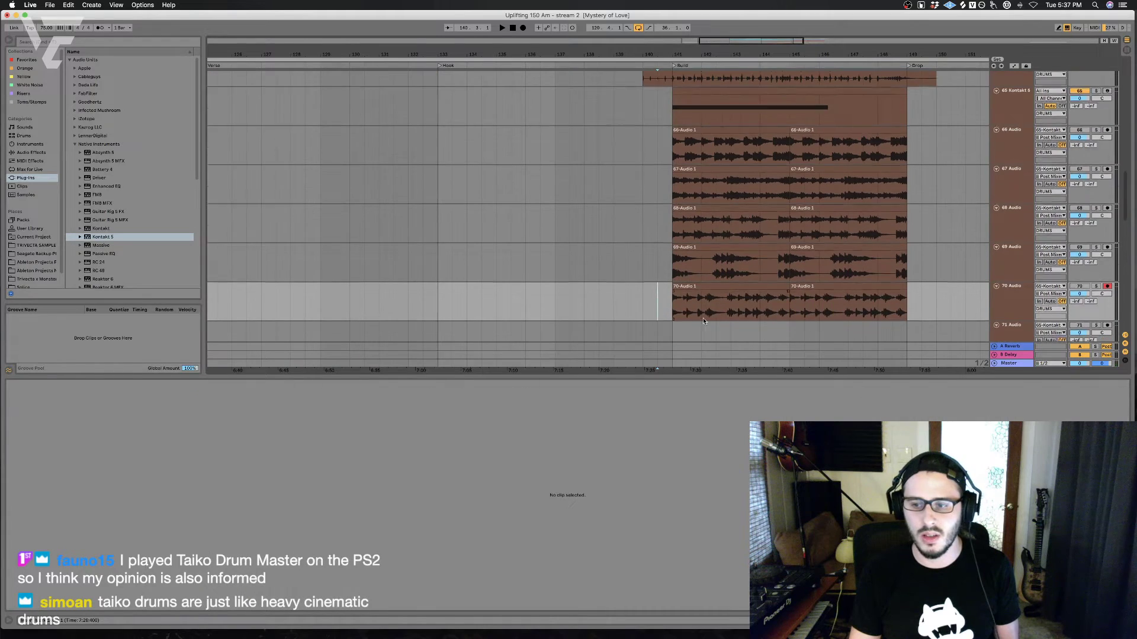
# Step: Duplicate the empty track 72 Audio three times to provide more tracks for recording Kontakt loops
pyautogui.scroll(-5, 1006, 304)
pyautogui.click(1006, 302)
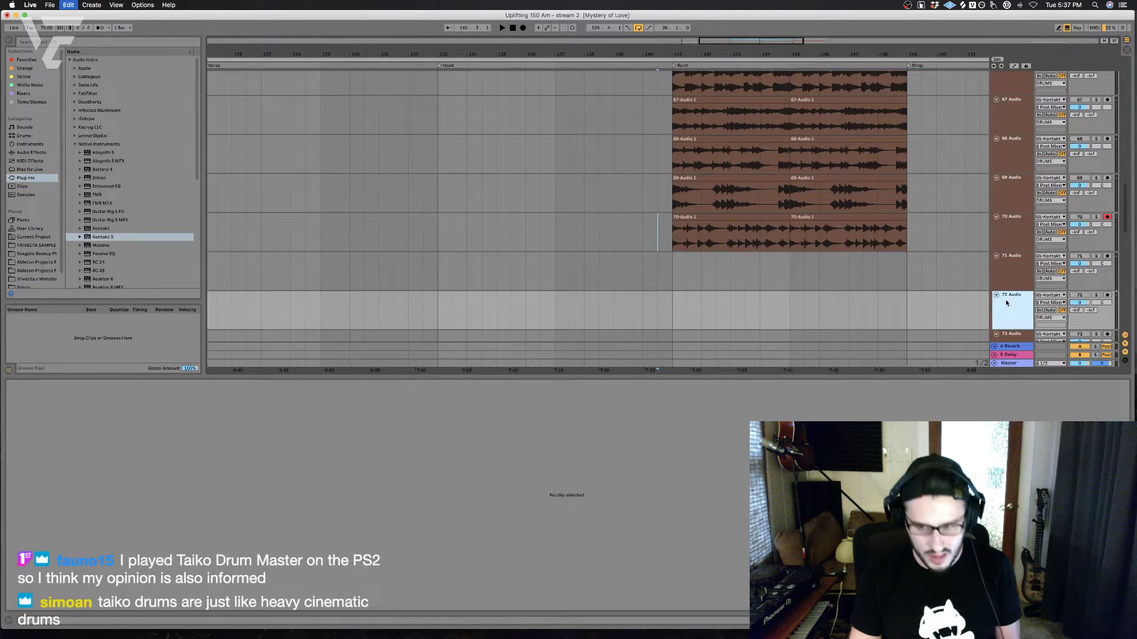
pyautogui.press('super+d')
pyautogui.press('super+d')
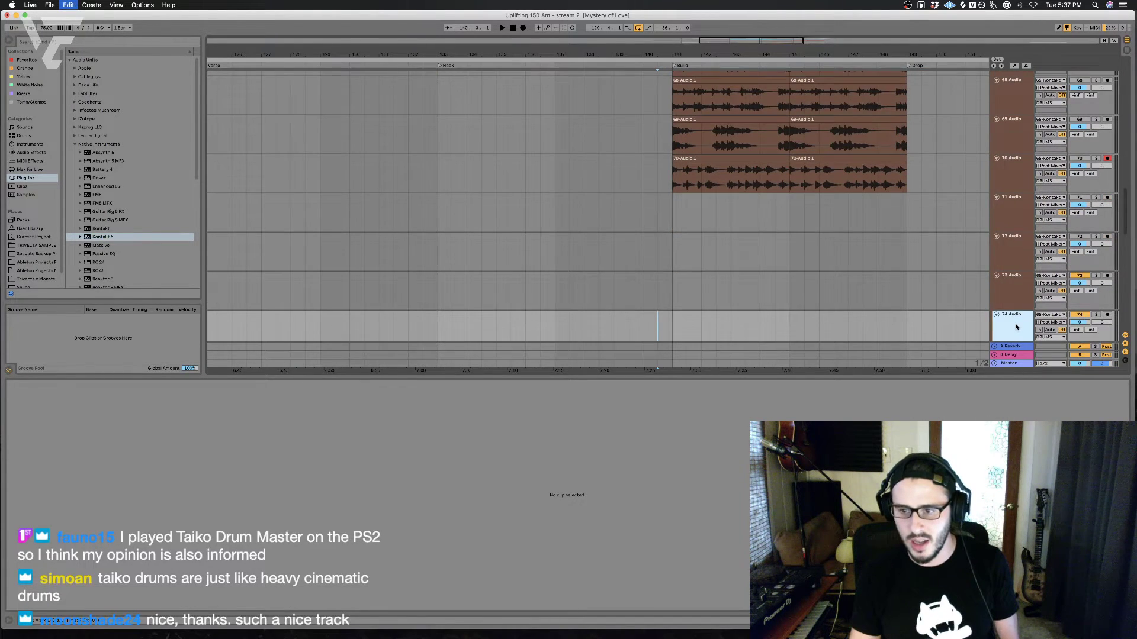
pyautogui.press('super+d')
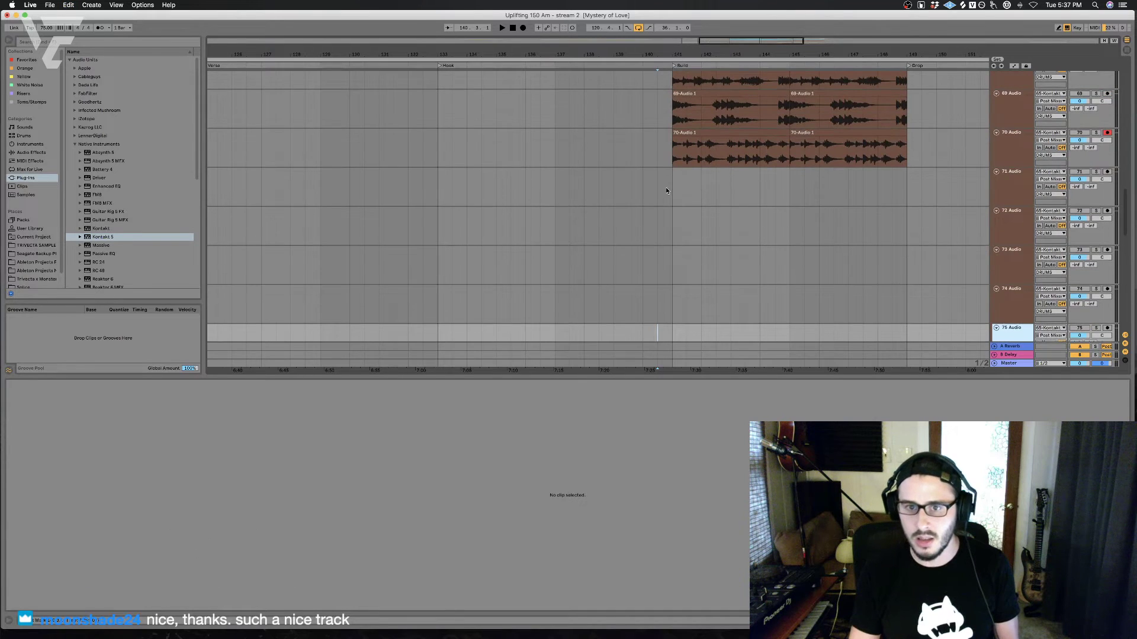
# Step: Reopen the Kontakt 5 clip, raise its long note to D#2, and audition that loop from the Build's start
pyautogui.scroll(10, 666, 191)
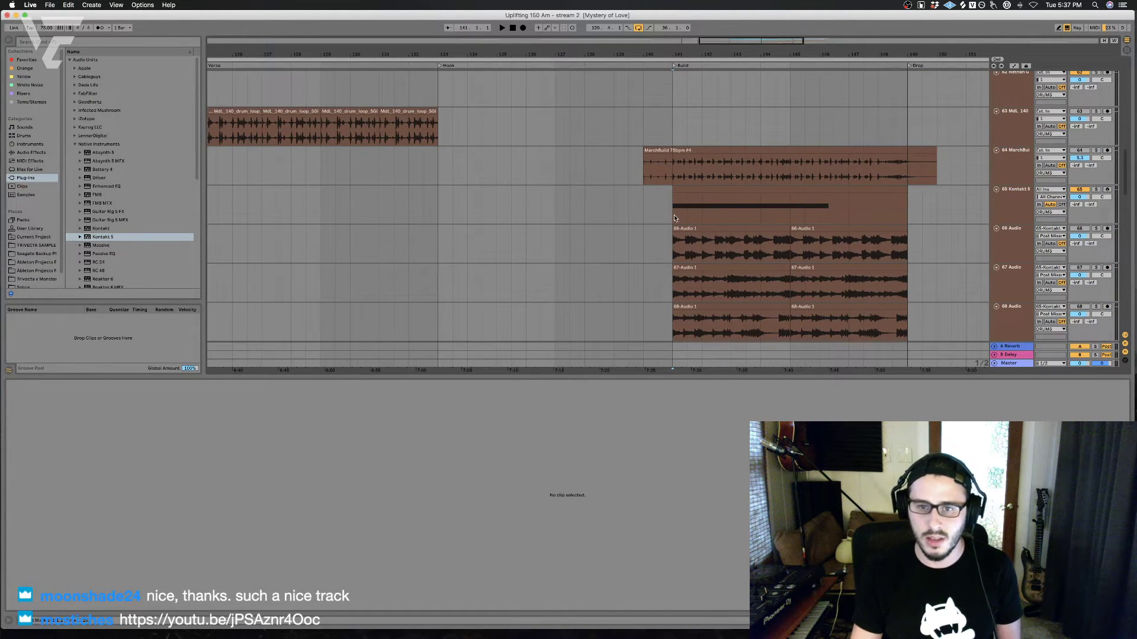
pyautogui.doubleClick(673, 217)
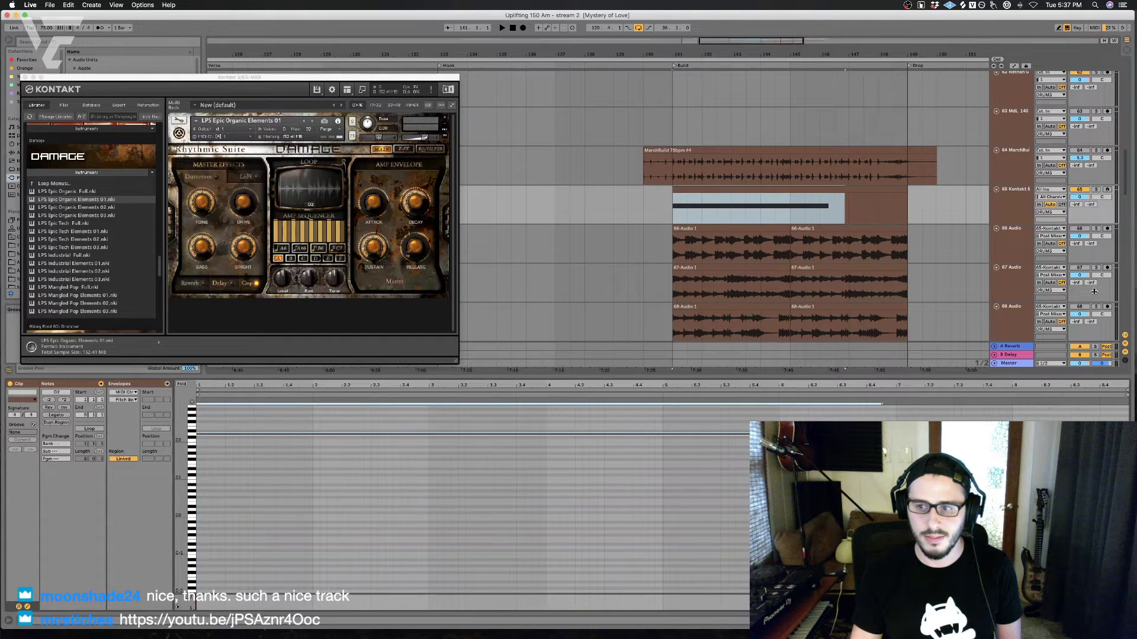
pyautogui.press('space')
pyautogui.click(746, 403)
pyautogui.press('super+a')
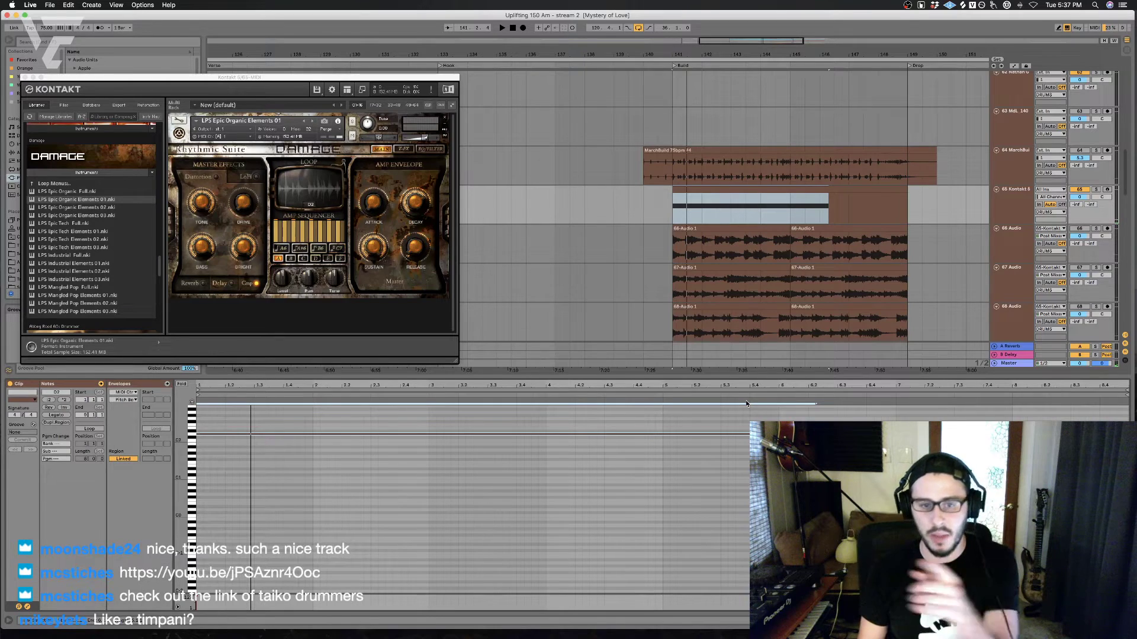
pyautogui.press('Up')
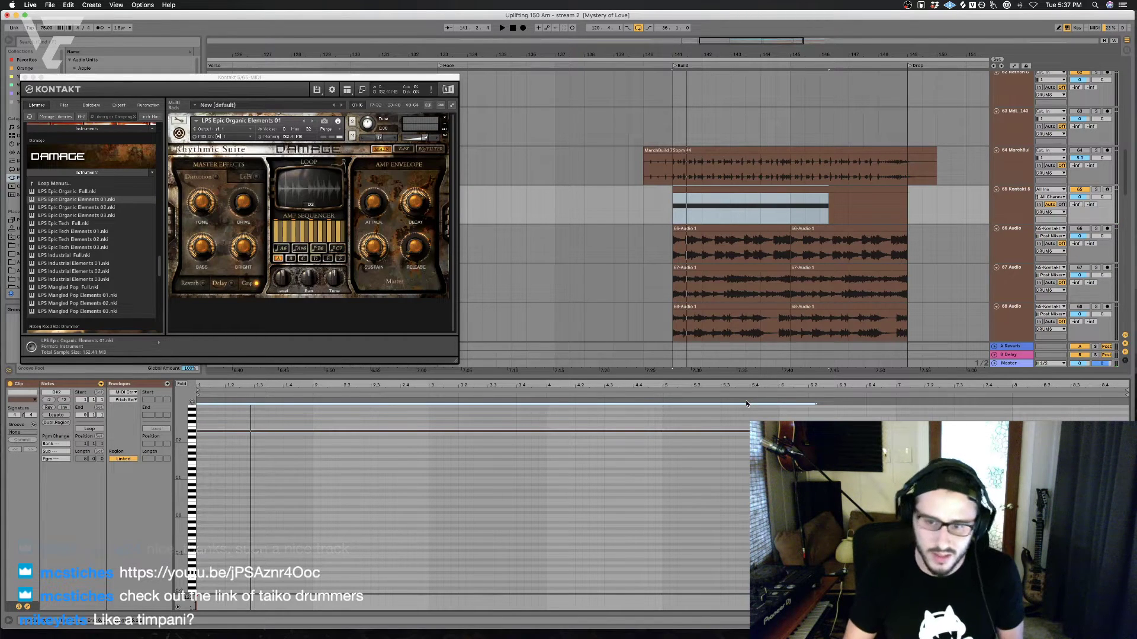
pyautogui.press('space')
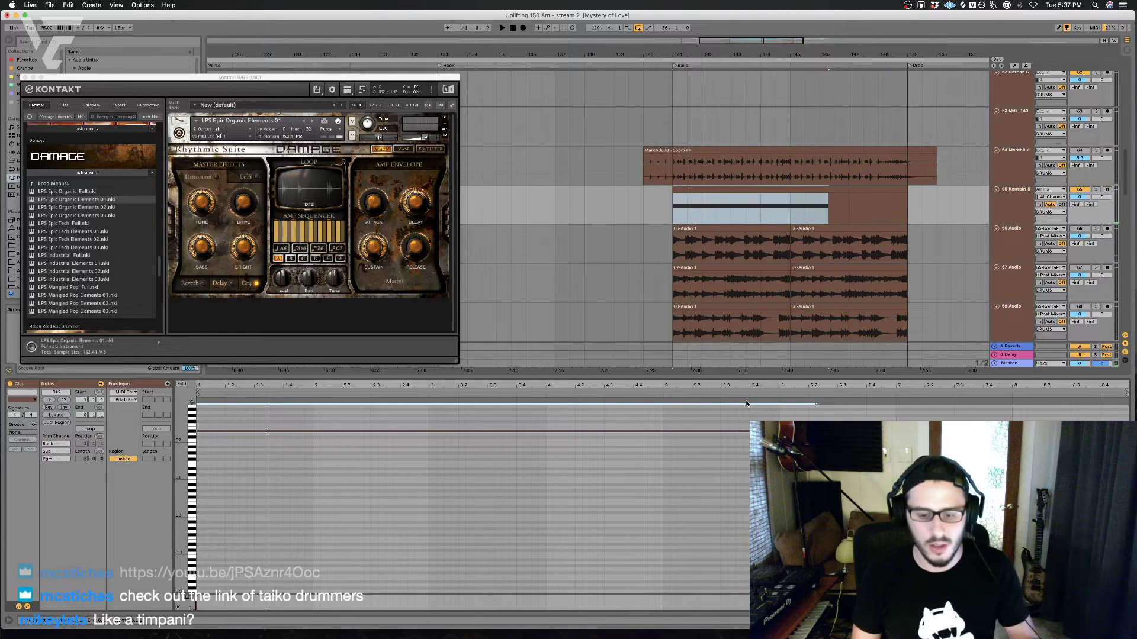
# Step: Raise the Kontakt 5 clip's long note to E2 and on to F2, auditioning each loop with the Build's layers
pyautogui.press('space')
pyautogui.press('Up')
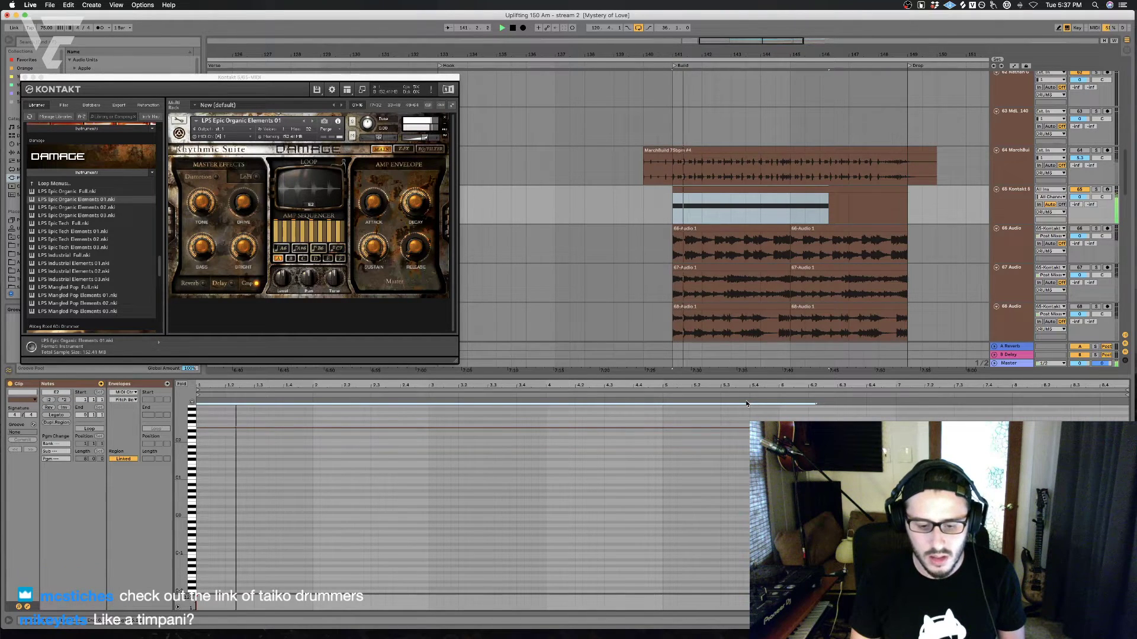
pyautogui.press('space')
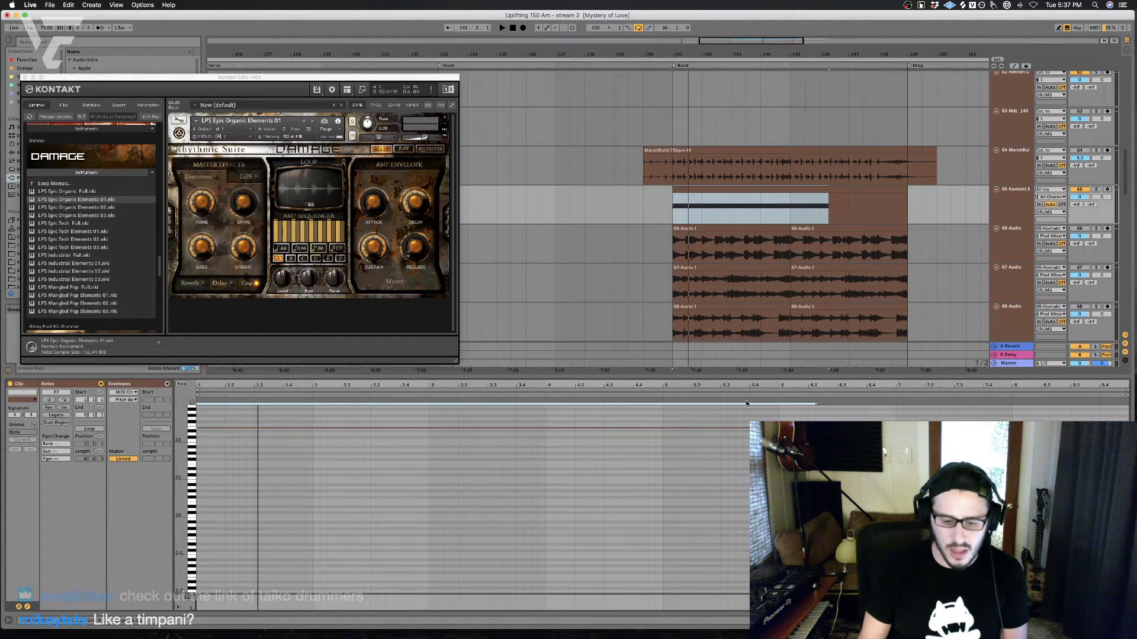
pyautogui.press('space')
pyautogui.press('Up')
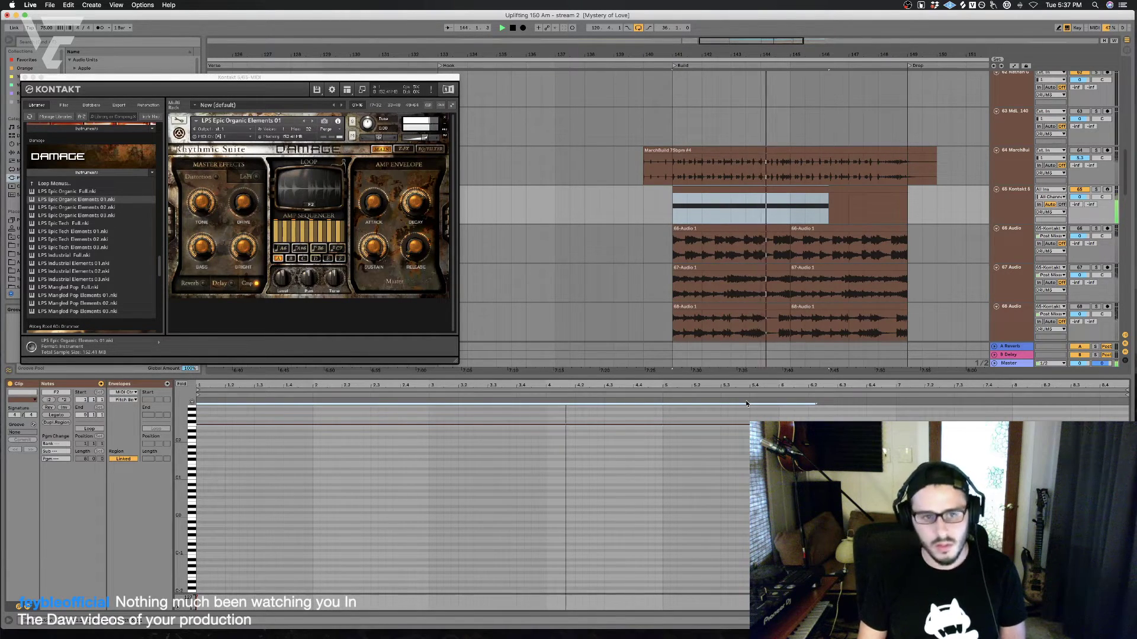
pyautogui.press('space')
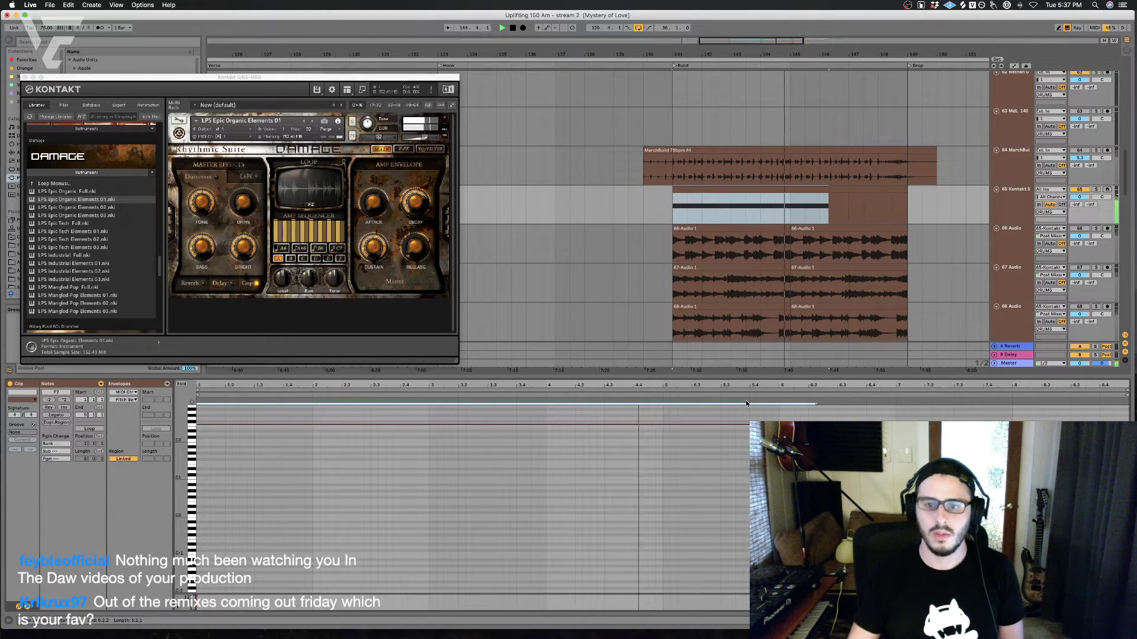
# Step: Arm track 71 Audio and record about four bars of the F2 loop on it from the Build's start
pyautogui.scroll(-5, 818, 236)
pyautogui.click(666, 274)
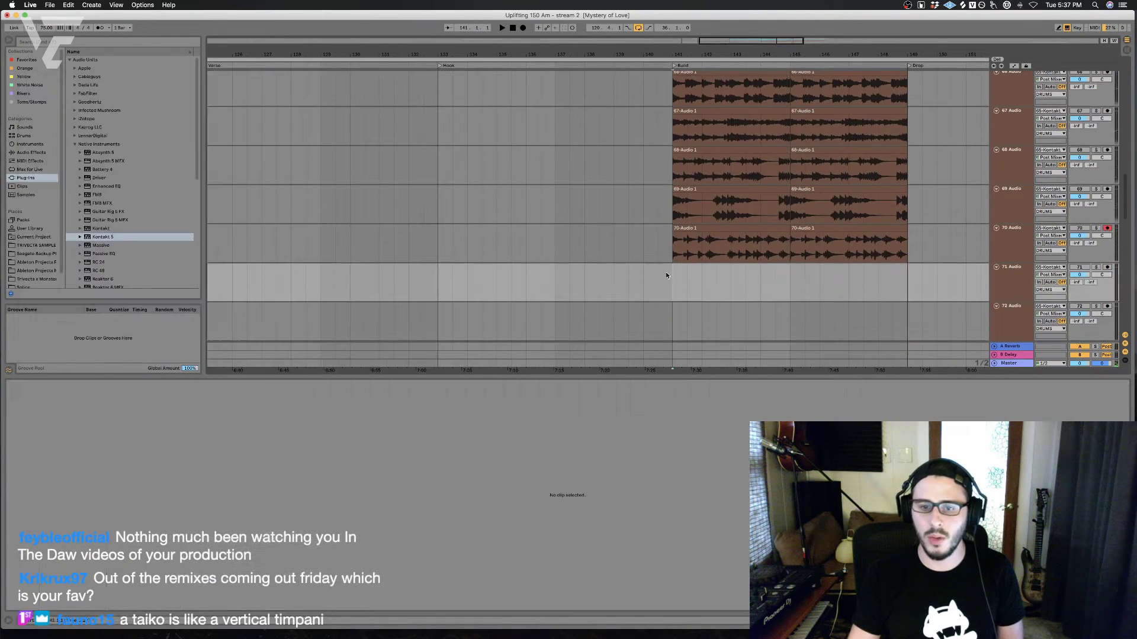
pyautogui.press('space')
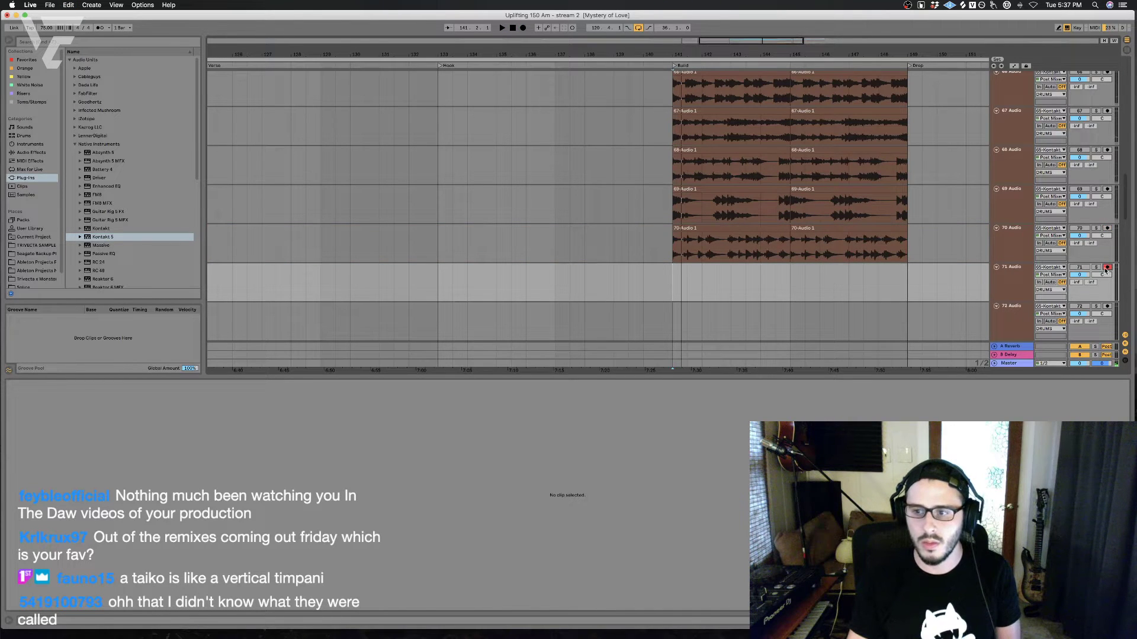
pyautogui.click(522, 28)
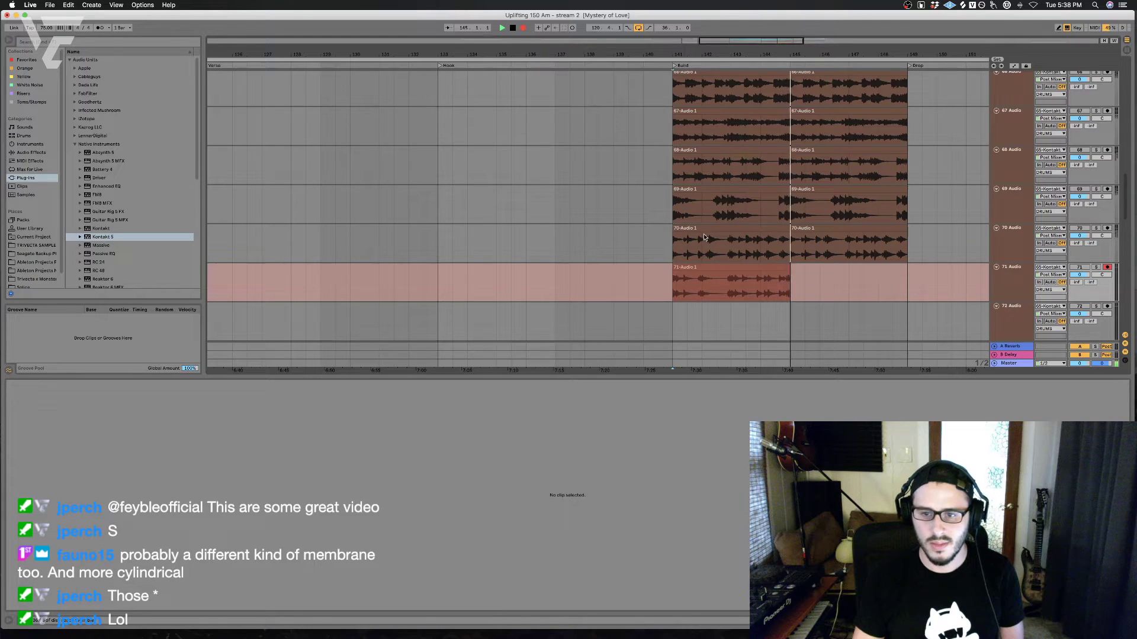
pyautogui.press('space')
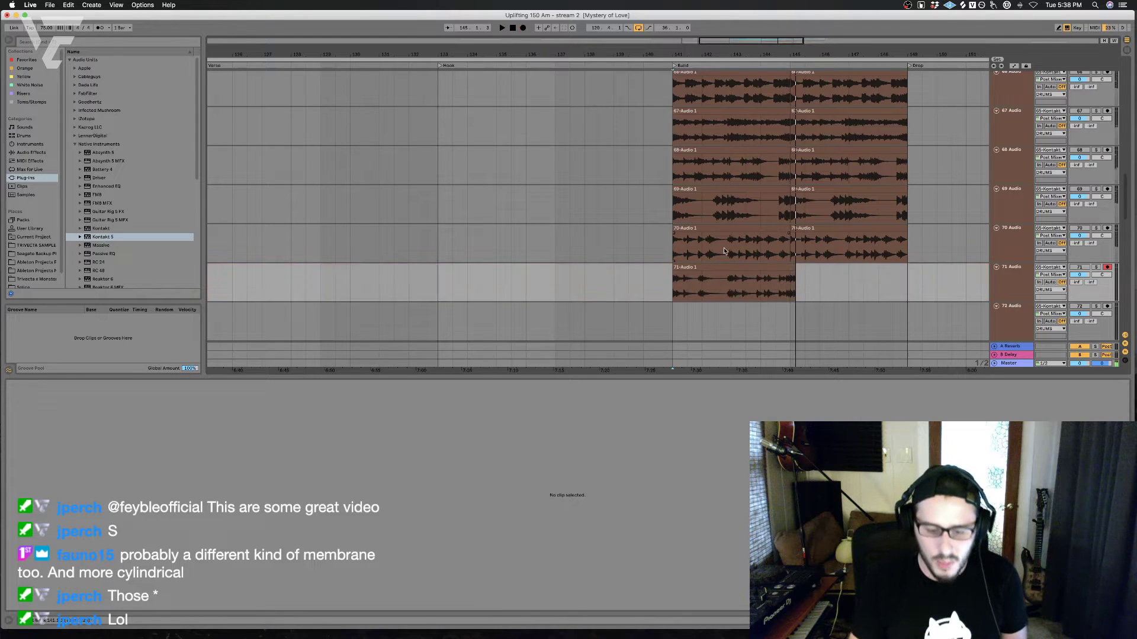
pyautogui.click(690, 294)
# Step: Reopen the Kontakt 5 clip and raise its long note to F#2 and on to G2, auditioning each loop with the Build's layers
pyautogui.scroll(4, 673, 299)
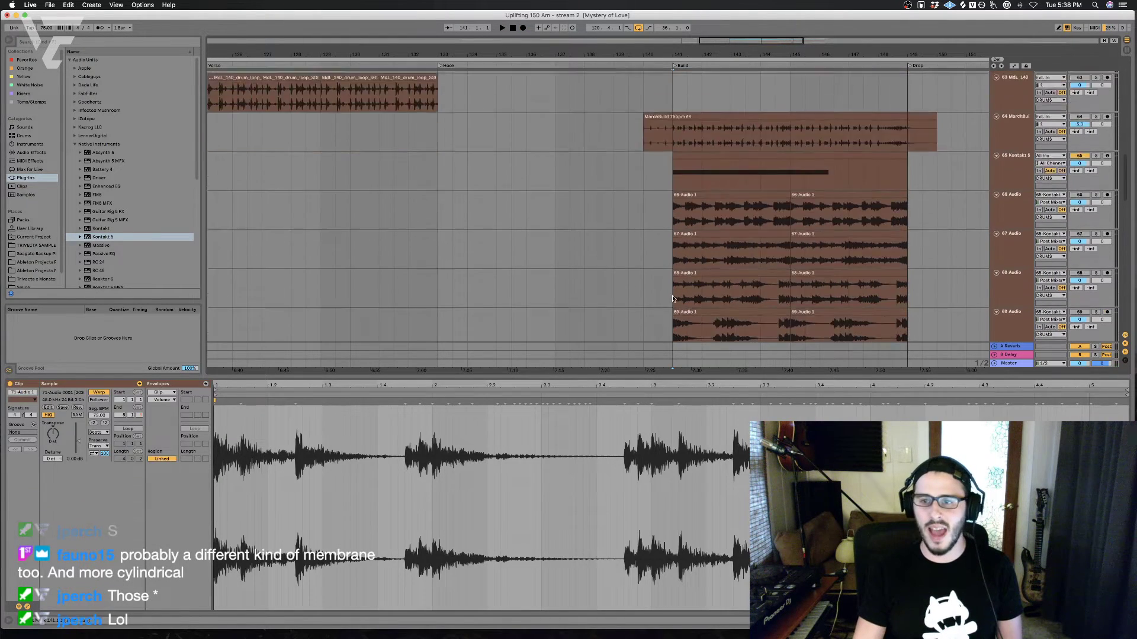
pyautogui.scroll(2, 672, 299)
pyautogui.click(682, 228)
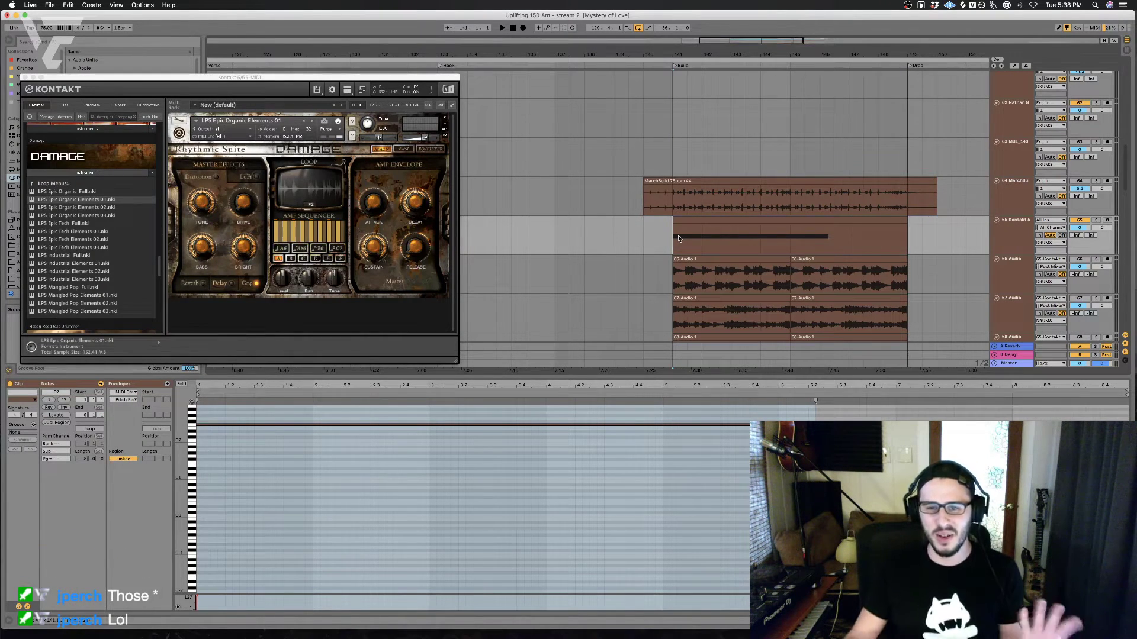
pyautogui.moveTo(874, 522); pyautogui.dragTo(725, 426)
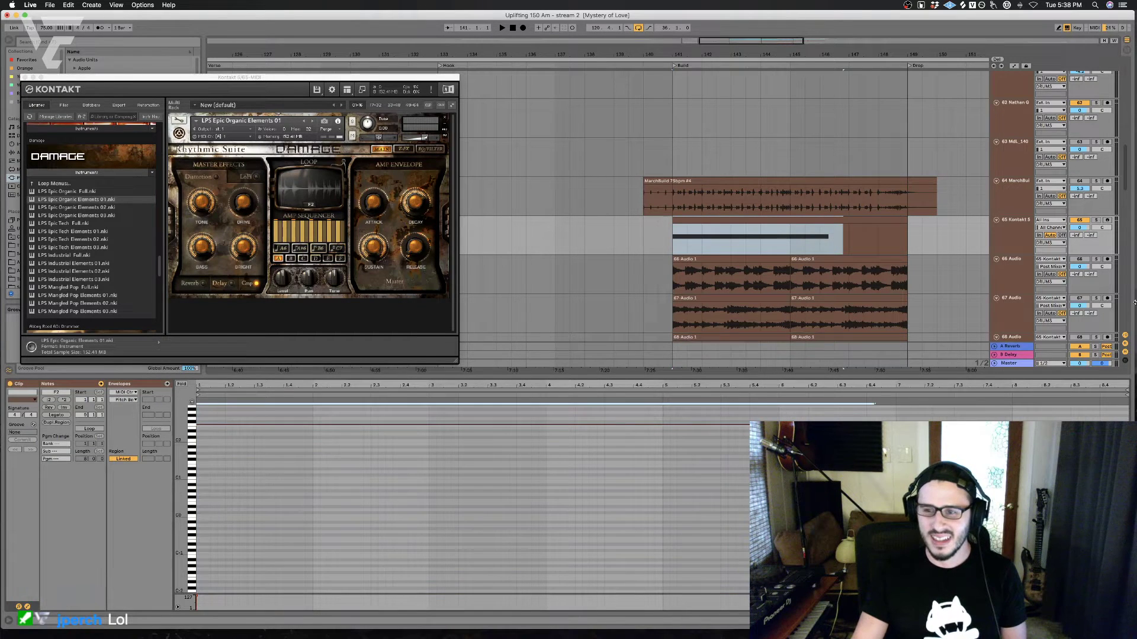
pyautogui.press('space')
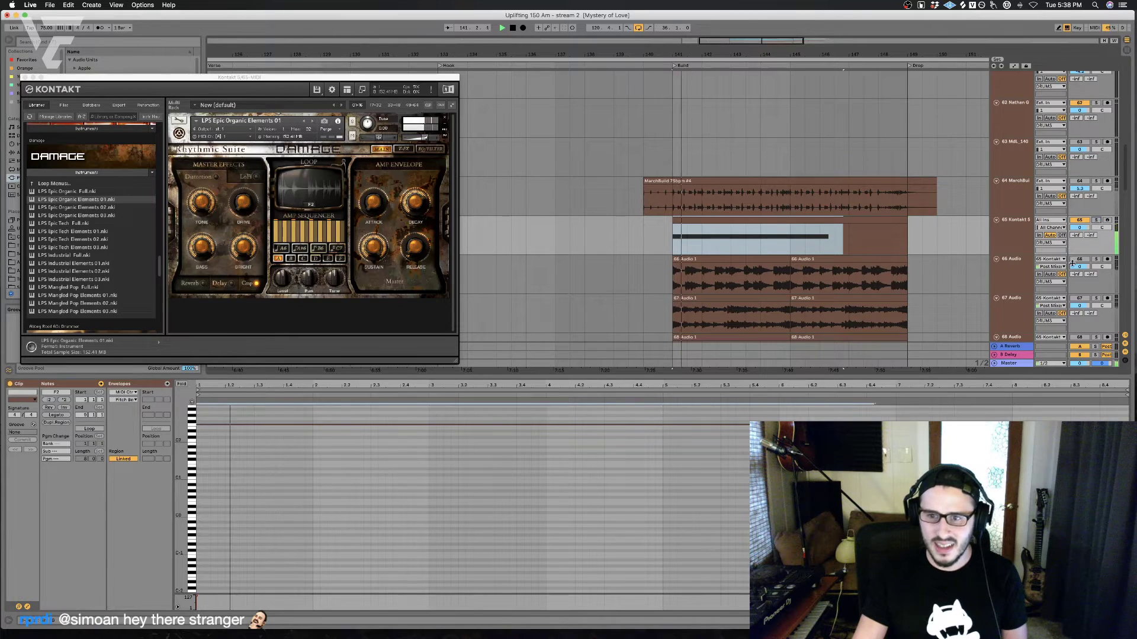
pyautogui.moveTo(941, 507); pyautogui.dragTo(715, 404)
pyautogui.press('space')
pyautogui.press('Up')
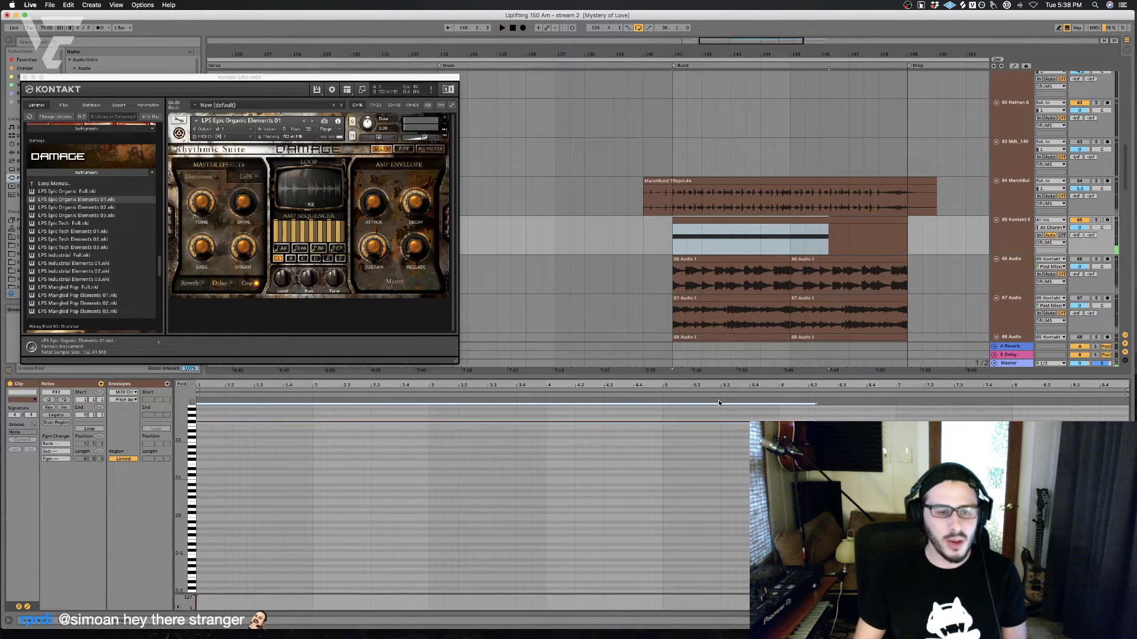
pyautogui.press('space')
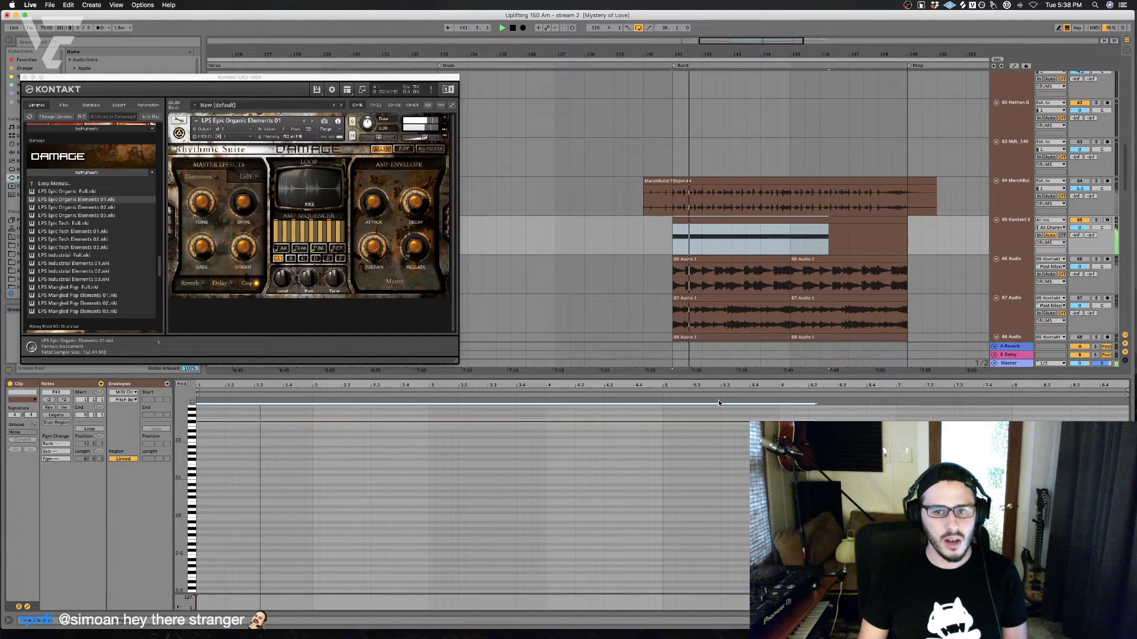
pyautogui.press('Up')
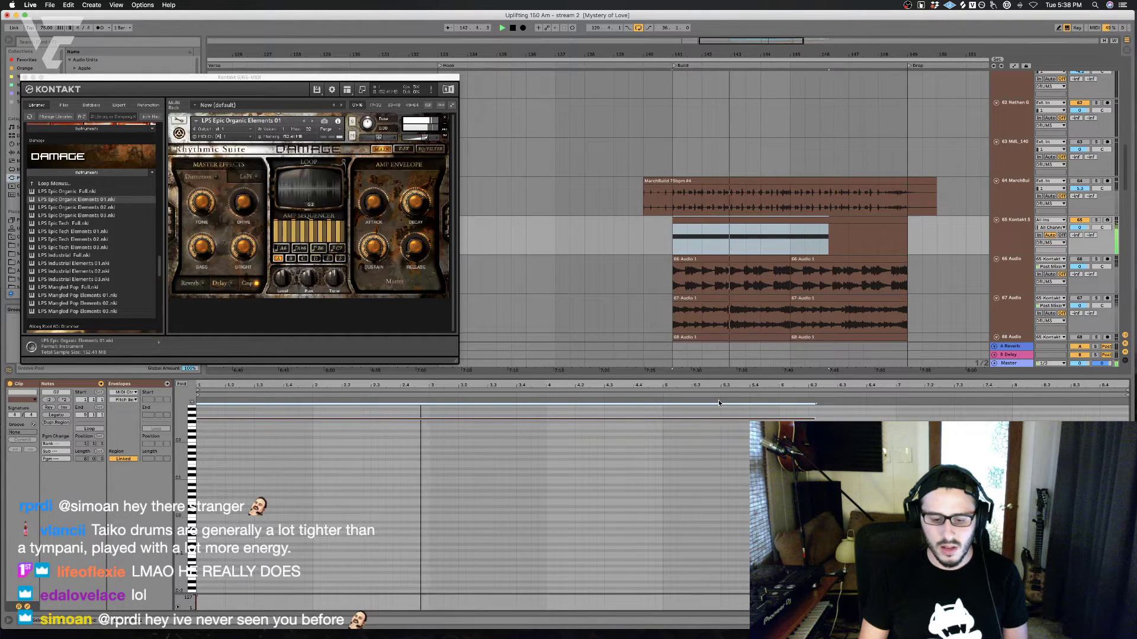
pyautogui.press('space')
# Step: Arm track 72 Audio and record about four bars of the G2 loop on it from the Build's start
pyautogui.scroll(-5, 790, 324)
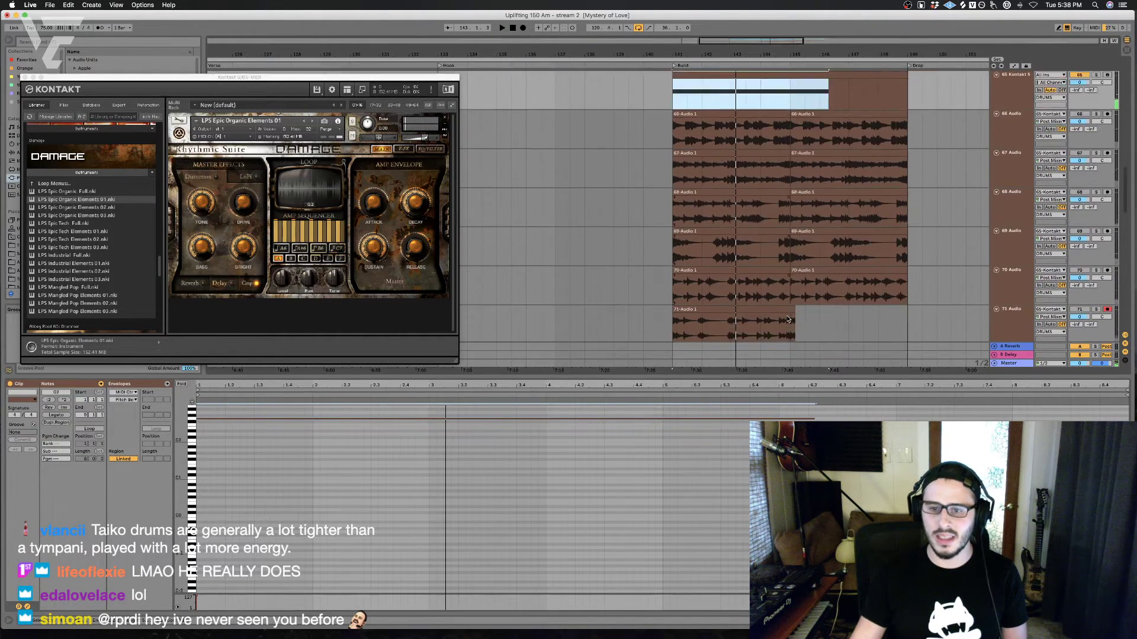
pyautogui.click(679, 307)
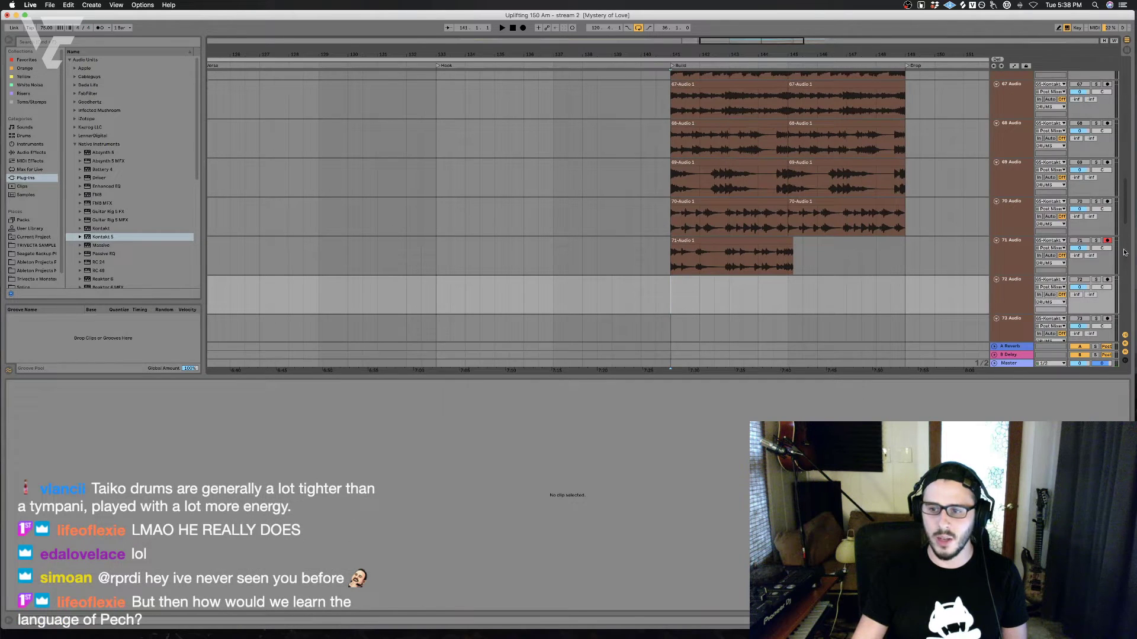
pyautogui.click(525, 28)
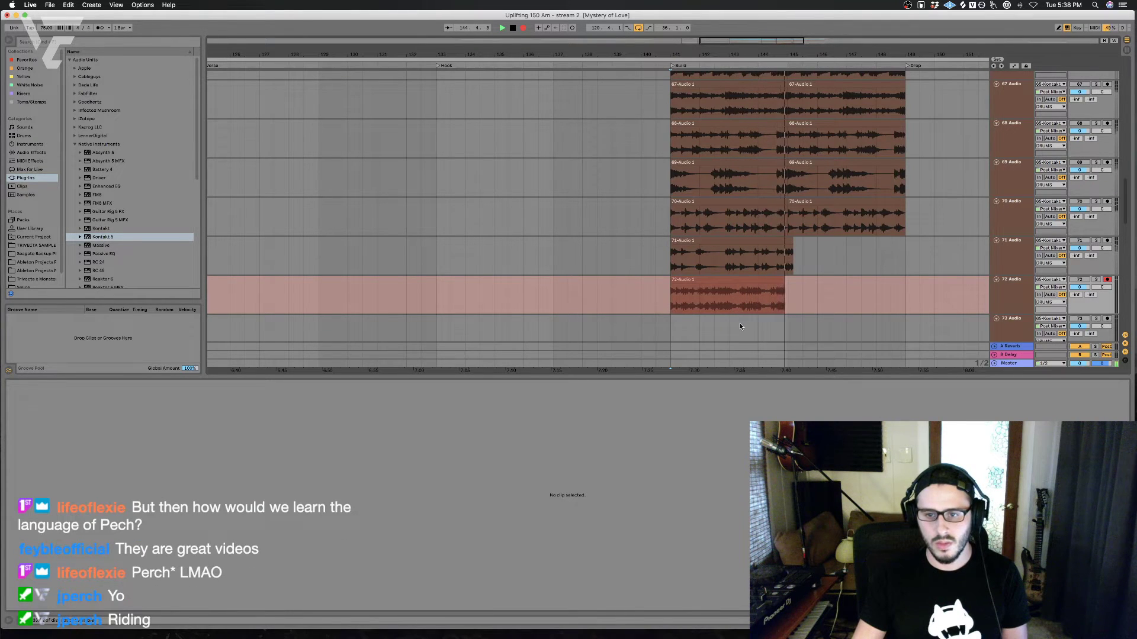
pyautogui.press('space')
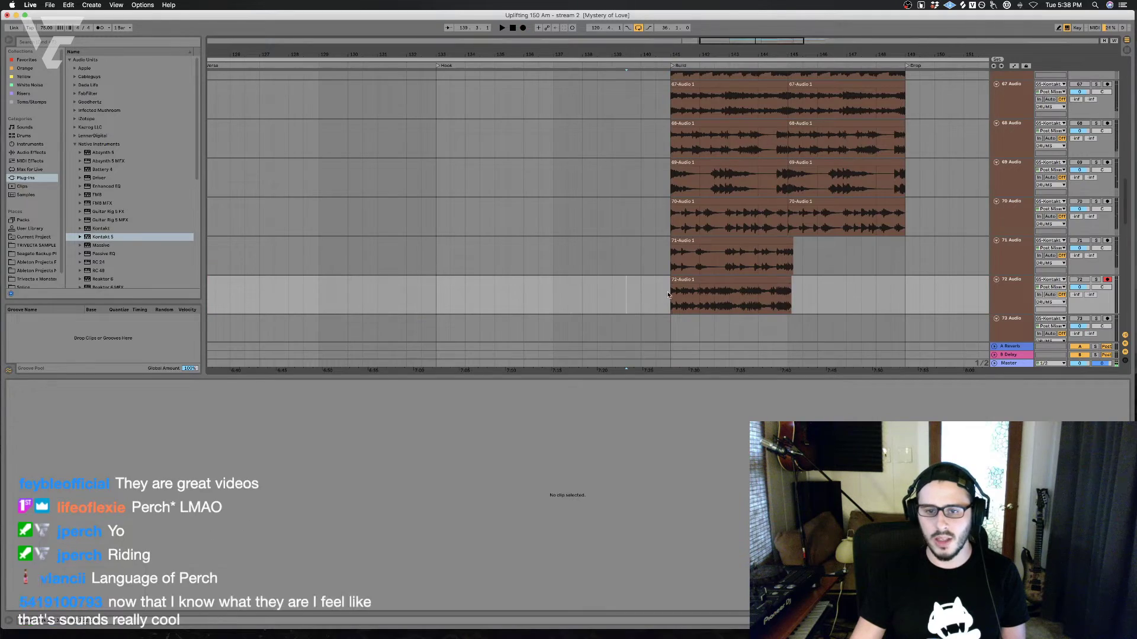
# Step: Reopen the Kontakt 5 clip at the Build and raise its long note, soloing the track to audition the loops alone
pyautogui.click(678, 298)
pyautogui.scroll(5, 665, 201)
pyautogui.click(728, 157)
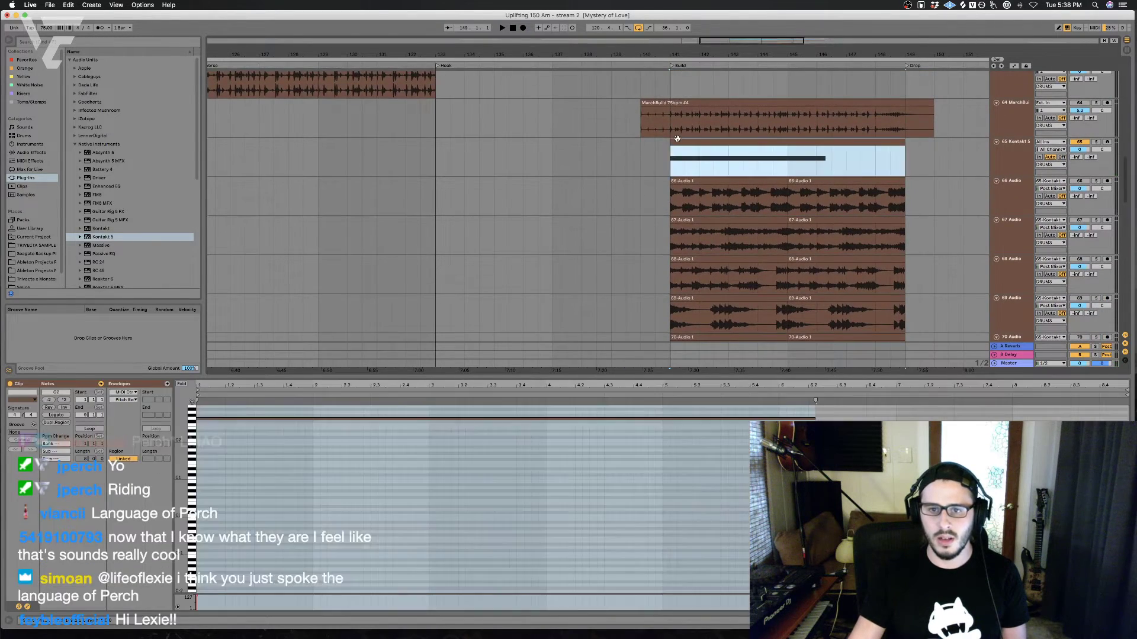
pyautogui.press('space')
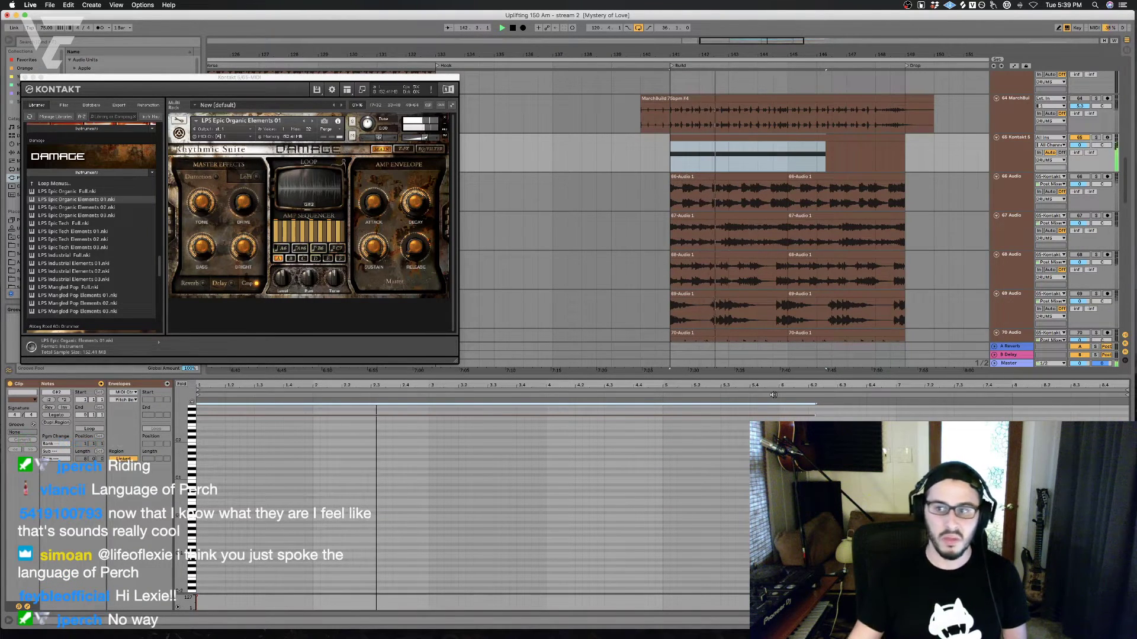
pyautogui.click(1096, 137)
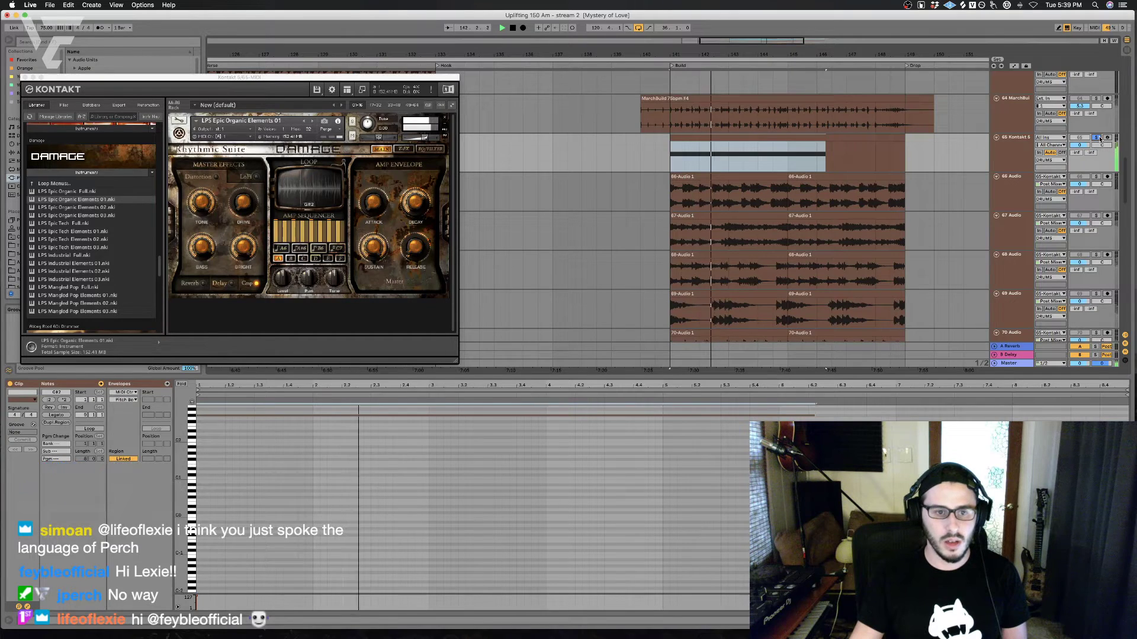
pyautogui.press('space')
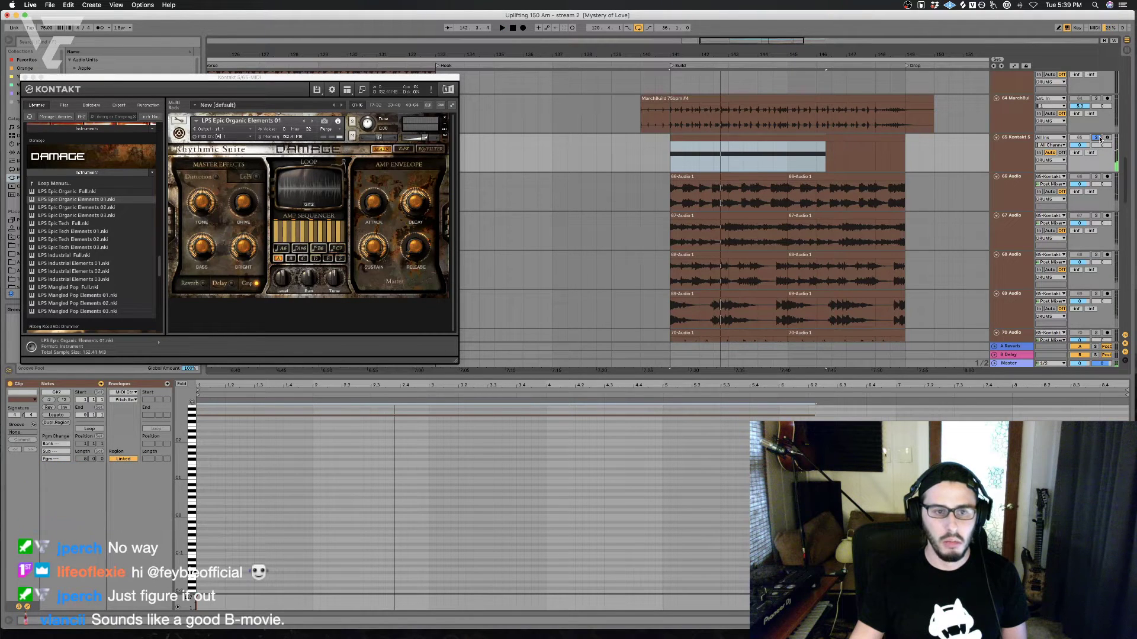
pyautogui.press('space')
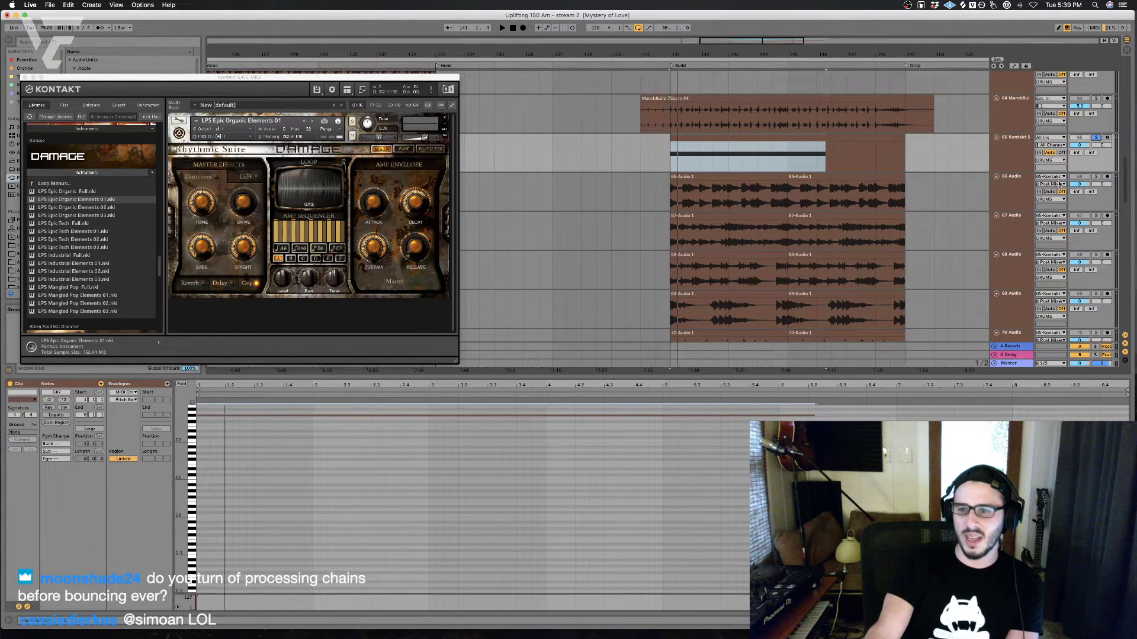
pyautogui.press('space')
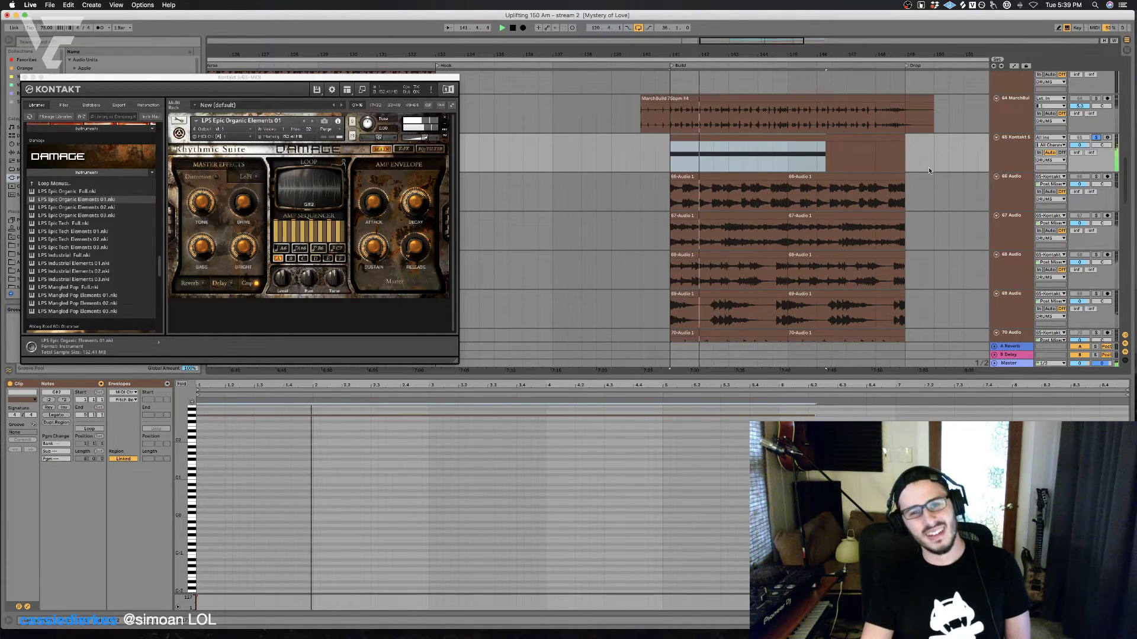
pyautogui.press('space')
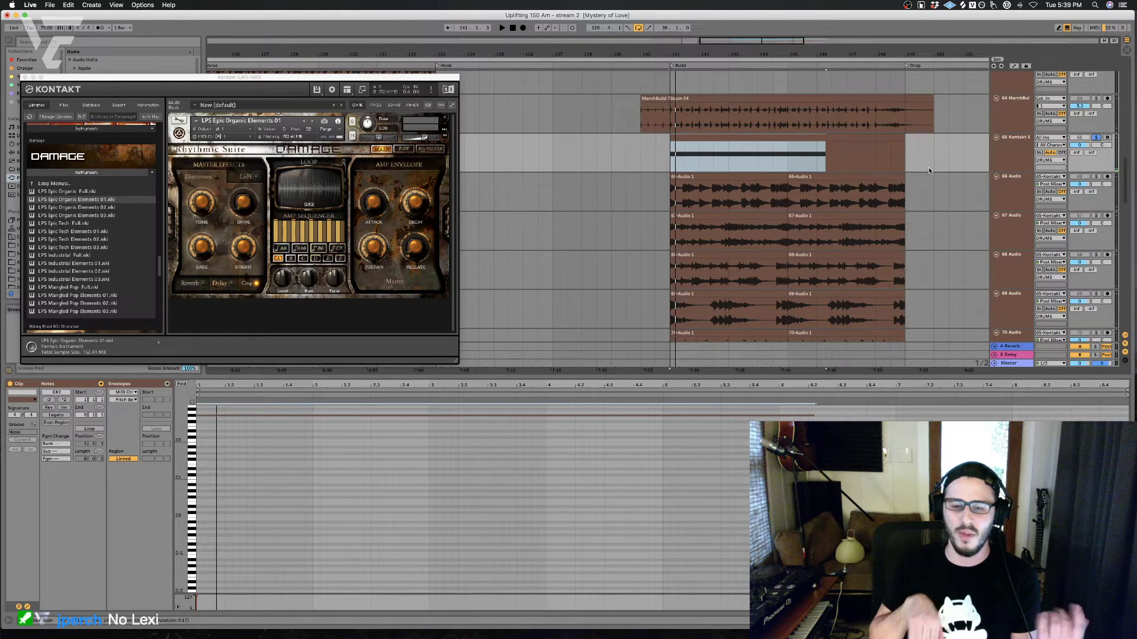
# Step: Unsolo the Kontakt 5 track and raise the clip's long note to D#3 and on to F3, auditioning each loop with the Build's layers
pyautogui.press('space')
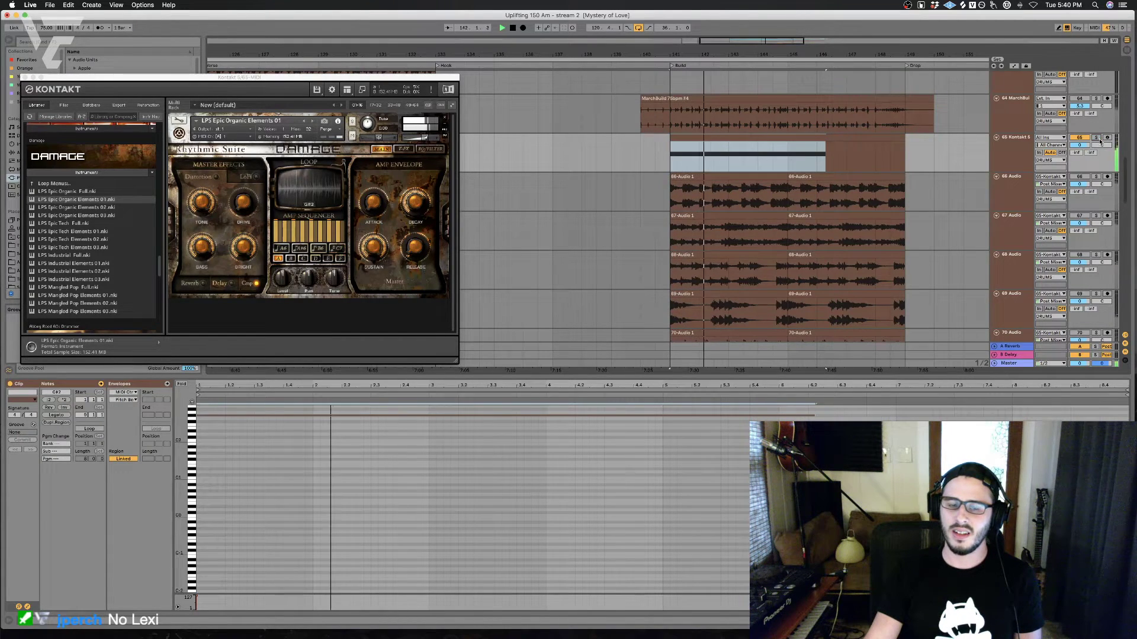
pyautogui.press('space')
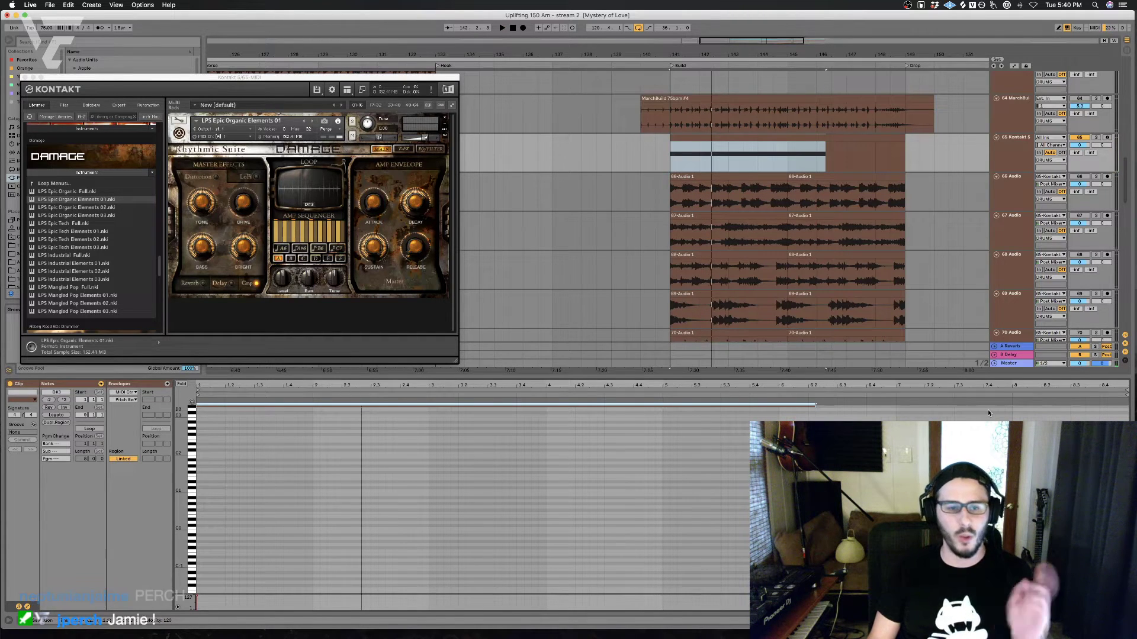
pyautogui.press('space')
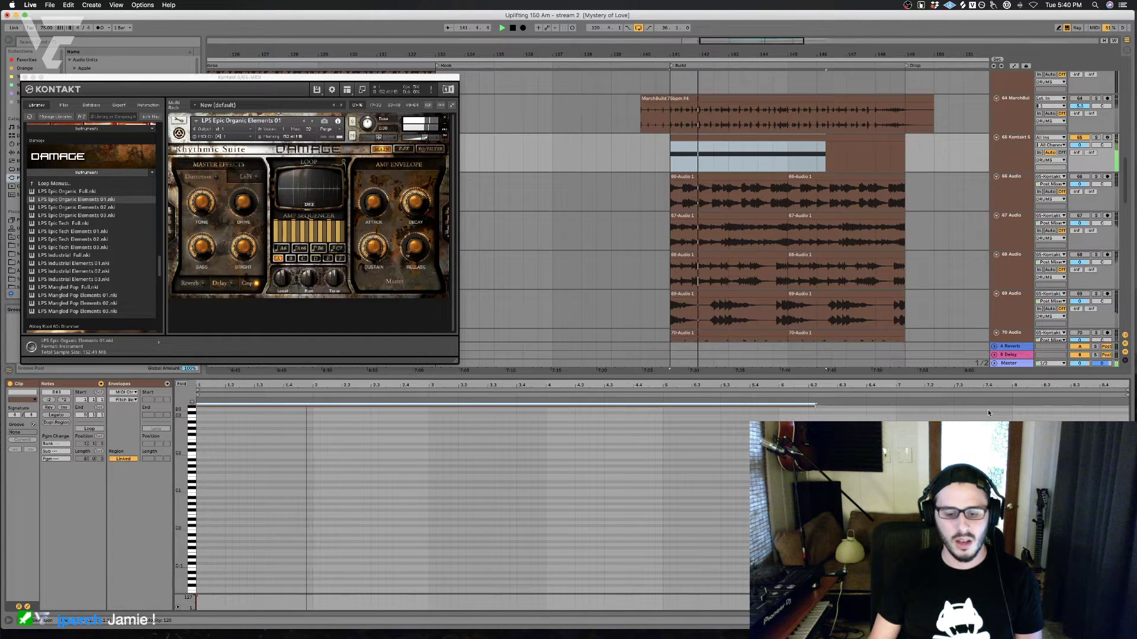
pyautogui.press('space')
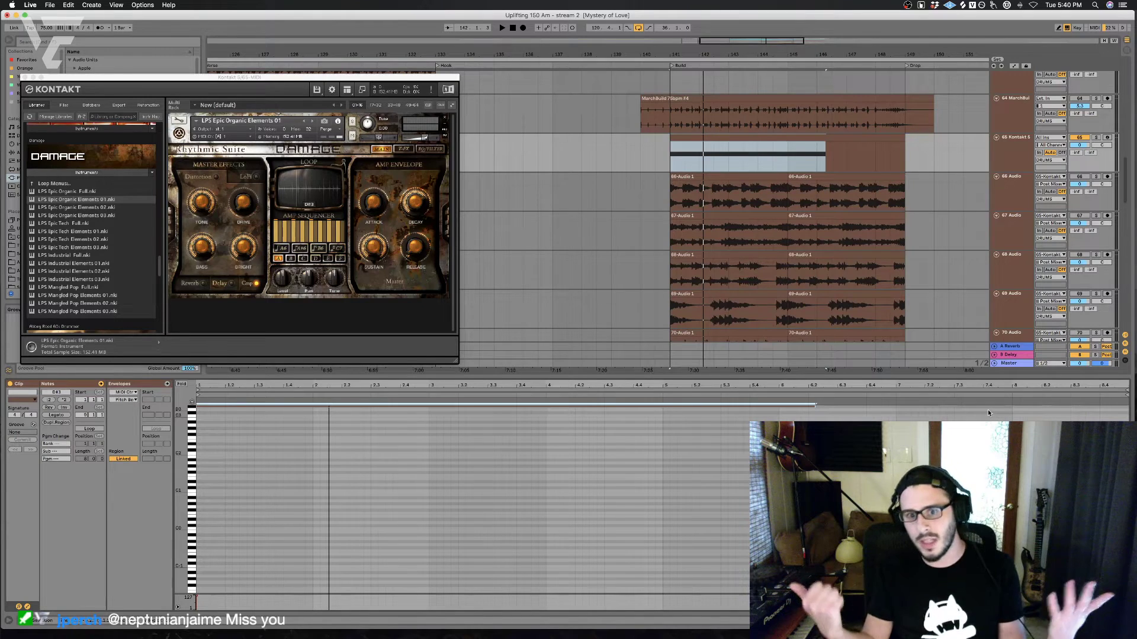
pyautogui.press('space')
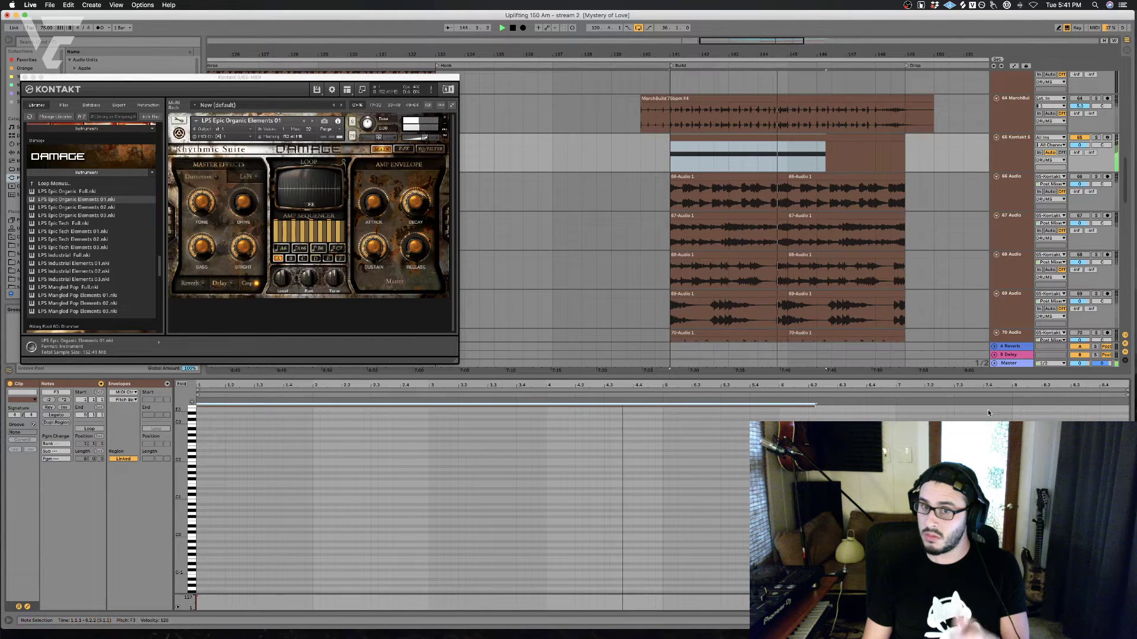
pyautogui.press('space')
# Step: Arm track 73 Audio and record about four bars of the F3 loop on it from the Build's start
pyautogui.scroll(-5, 625, 231)
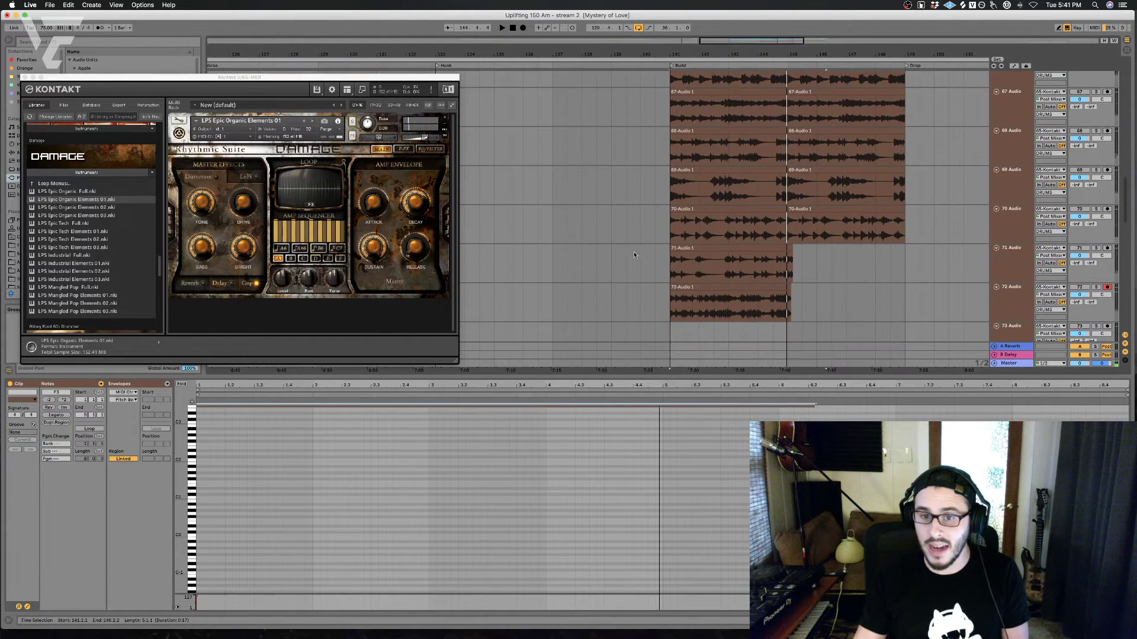
pyautogui.click(675, 300)
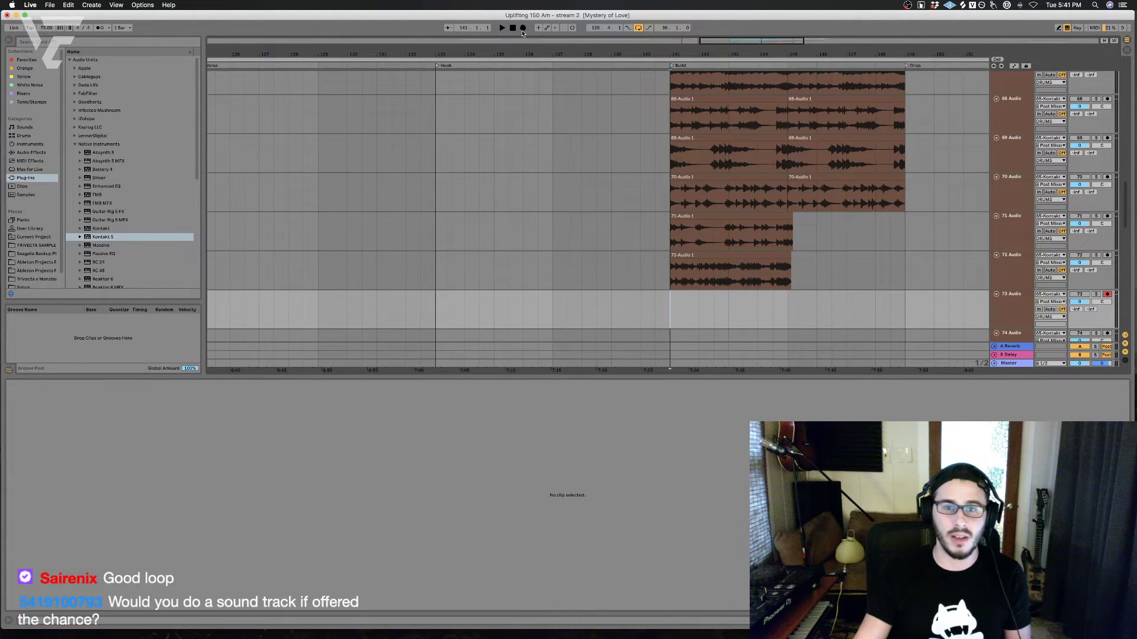
pyautogui.press('F9')
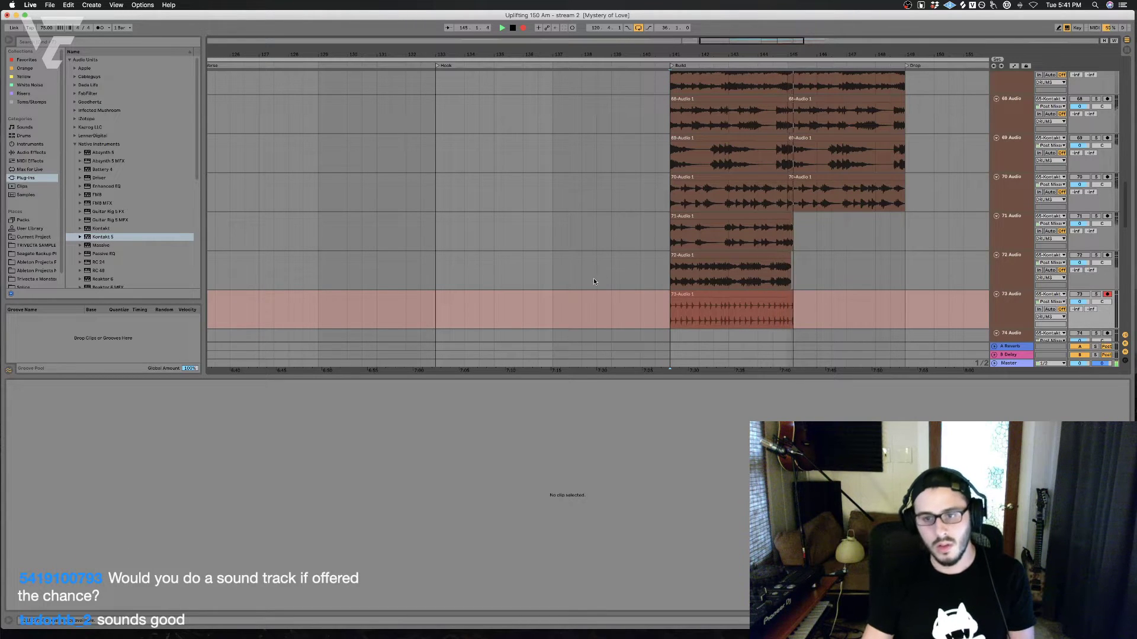
pyautogui.press('space')
# Step: Play the Build back from the start of the new track 73 clip and save the project
pyautogui.click(668, 314)
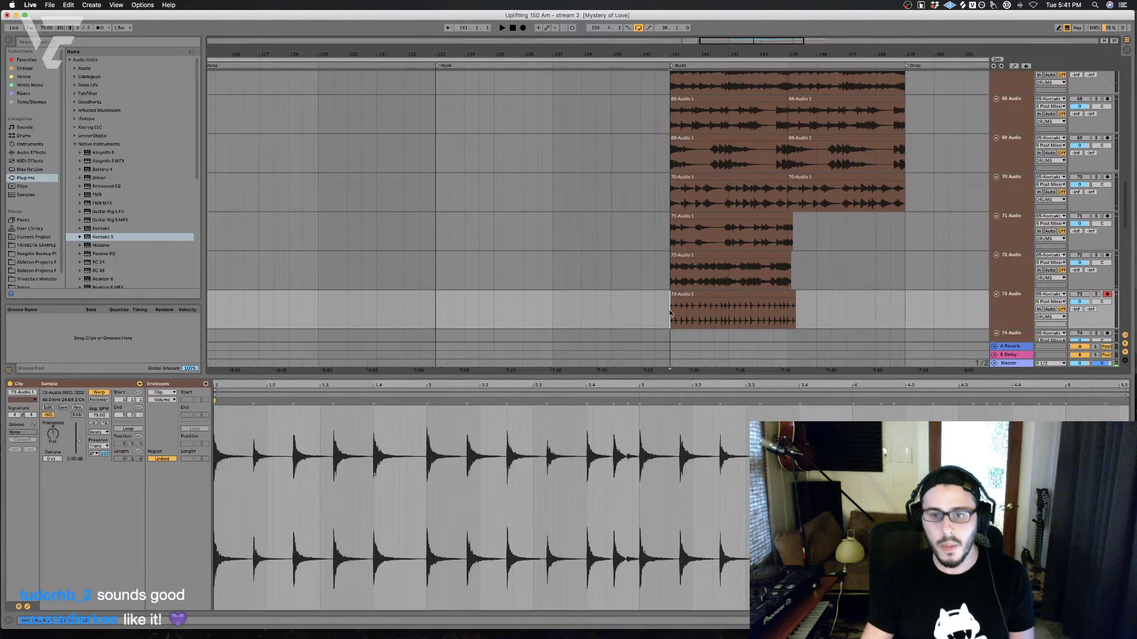
pyautogui.hscroll(1, 660, 314)
pyautogui.press('space')
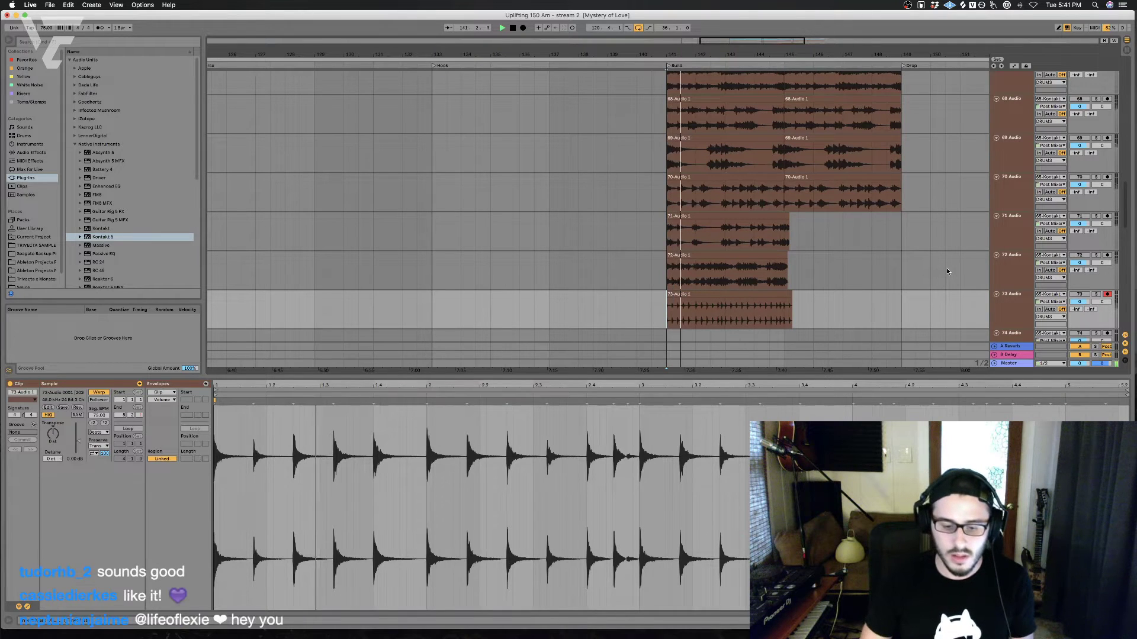
pyautogui.press('super+s')
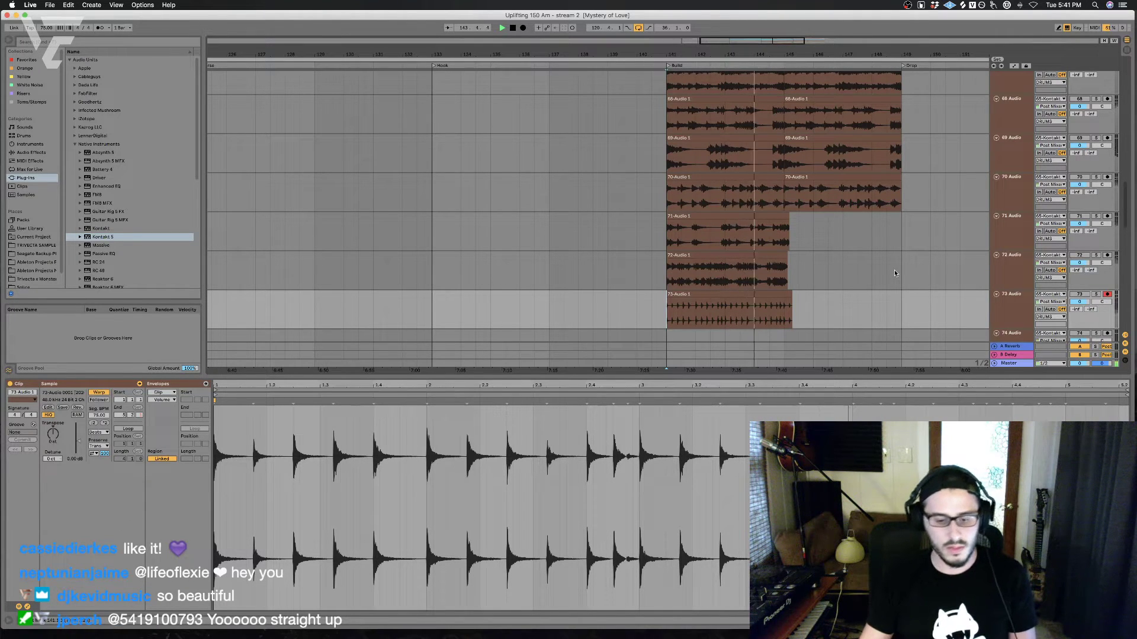
pyautogui.moveTo(610, 308); pyautogui.dragTo(632, 308)
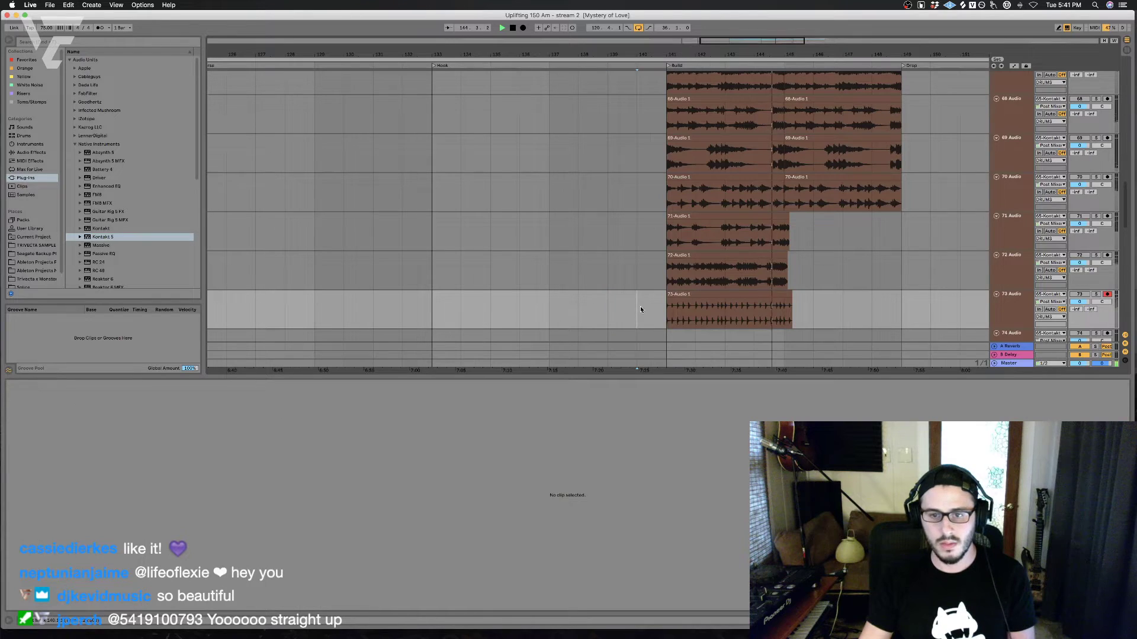
pyautogui.press('space')
# Step: Reopen the Kontakt 5 clip and raise its long note to C4, auditioning the loops with the Build's layers
pyautogui.scroll(10, 783, 321)
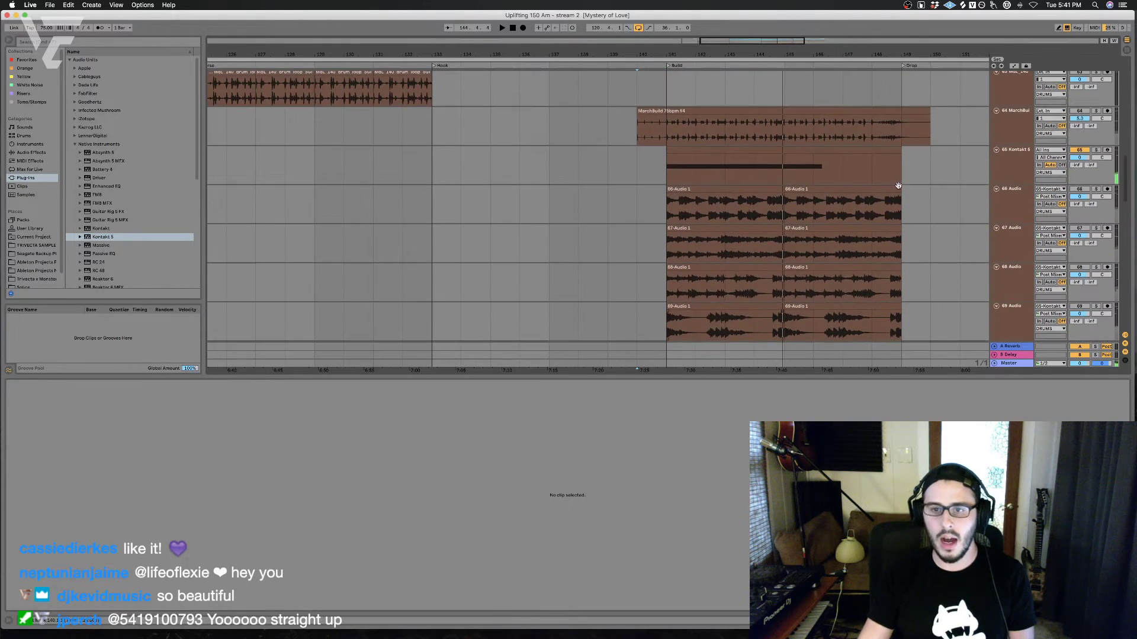
pyautogui.click(802, 164)
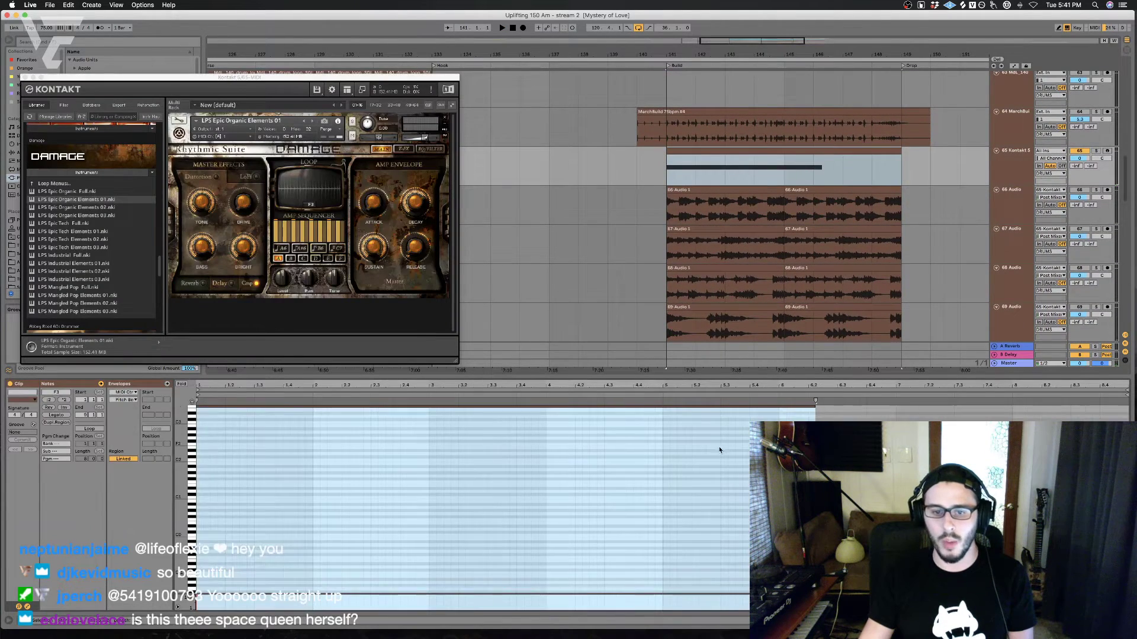
pyautogui.press('space')
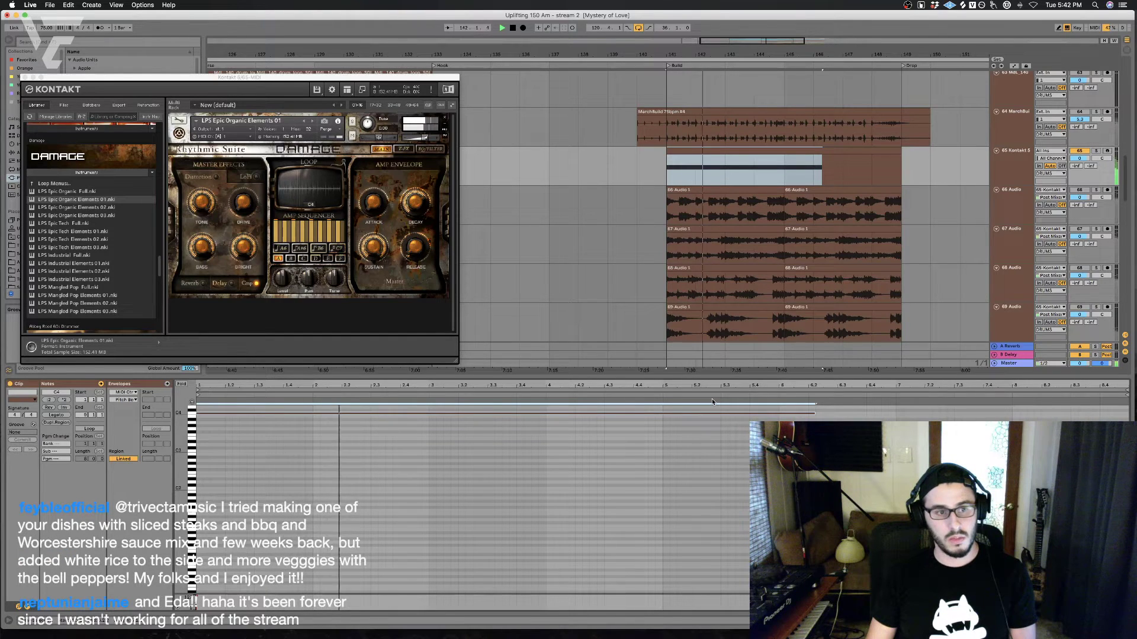
pyautogui.press('space')
# Step: Arm track 74 Audio, record about four bars of the C4 loop on it from the Build's start, and save the project
pyautogui.scroll(-7, 776, 227)
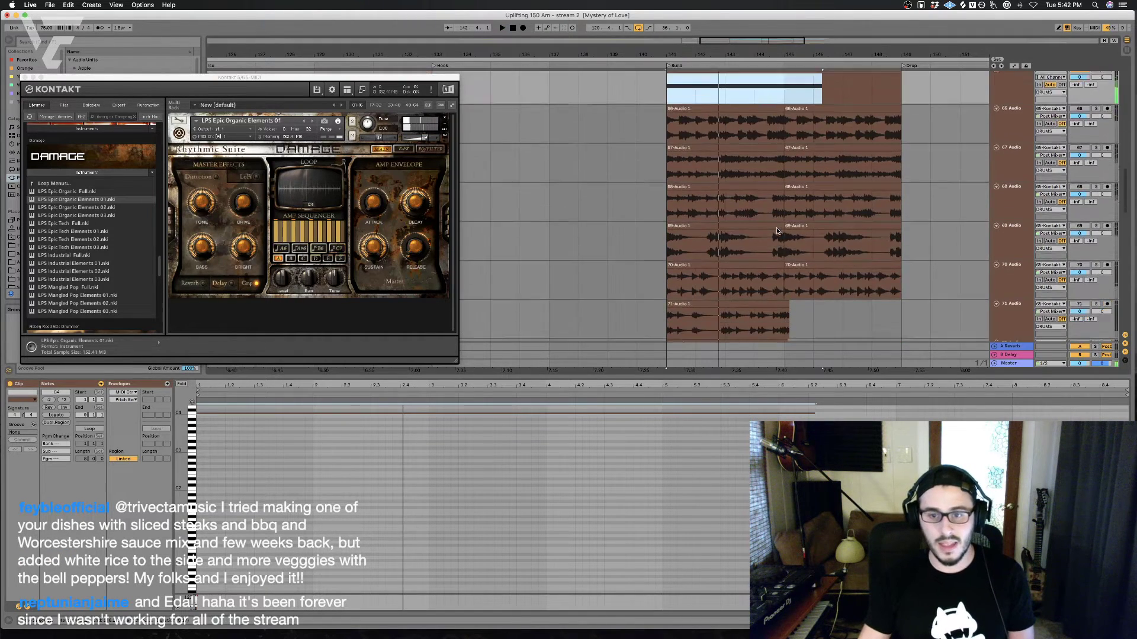
pyautogui.click(1012, 317)
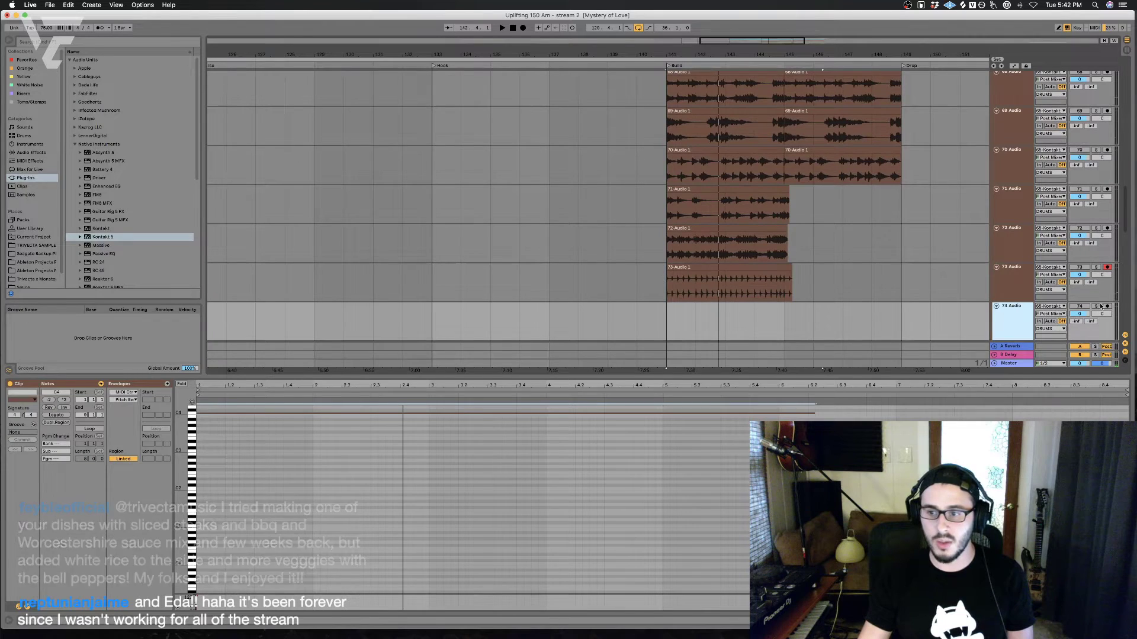
pyautogui.click(1107, 306)
pyautogui.click(524, 28)
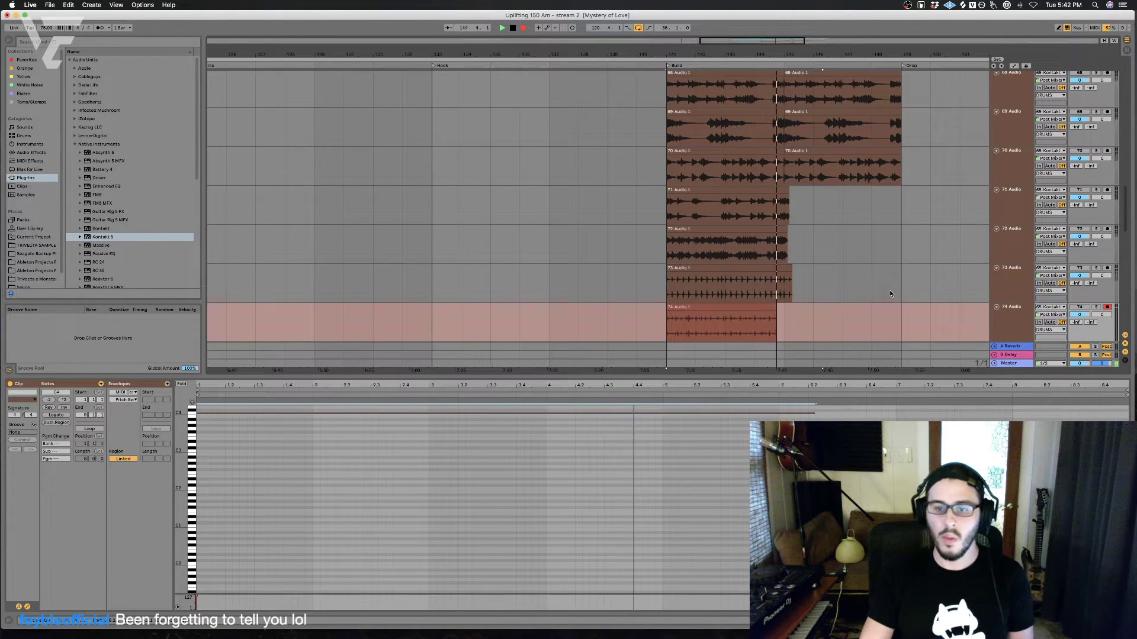
pyautogui.press('space')
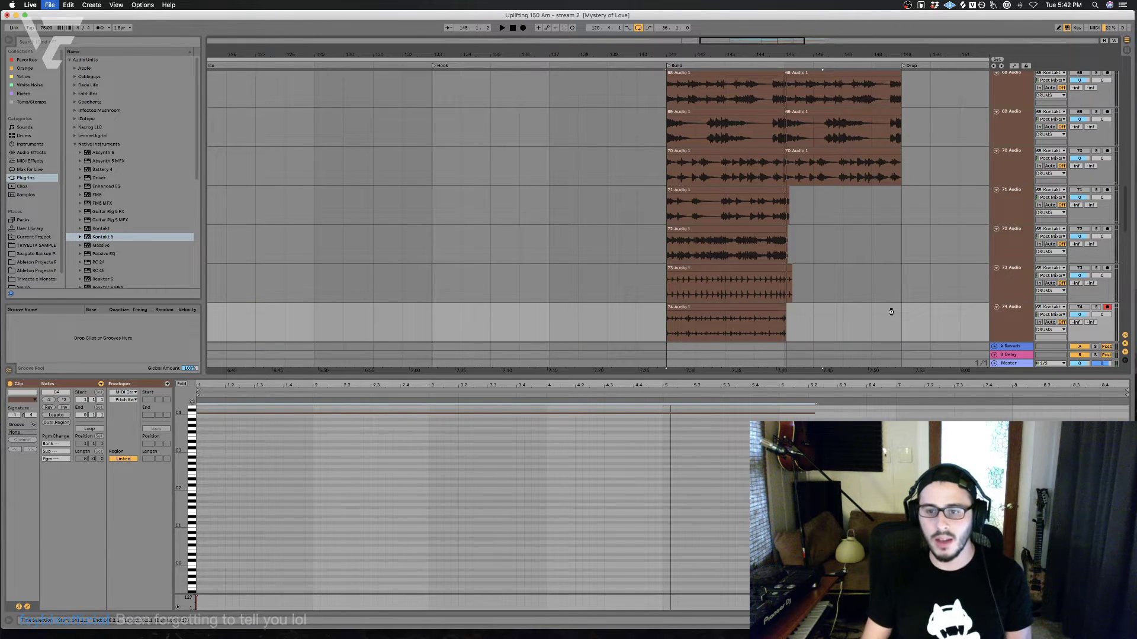
pyautogui.press('super+s')
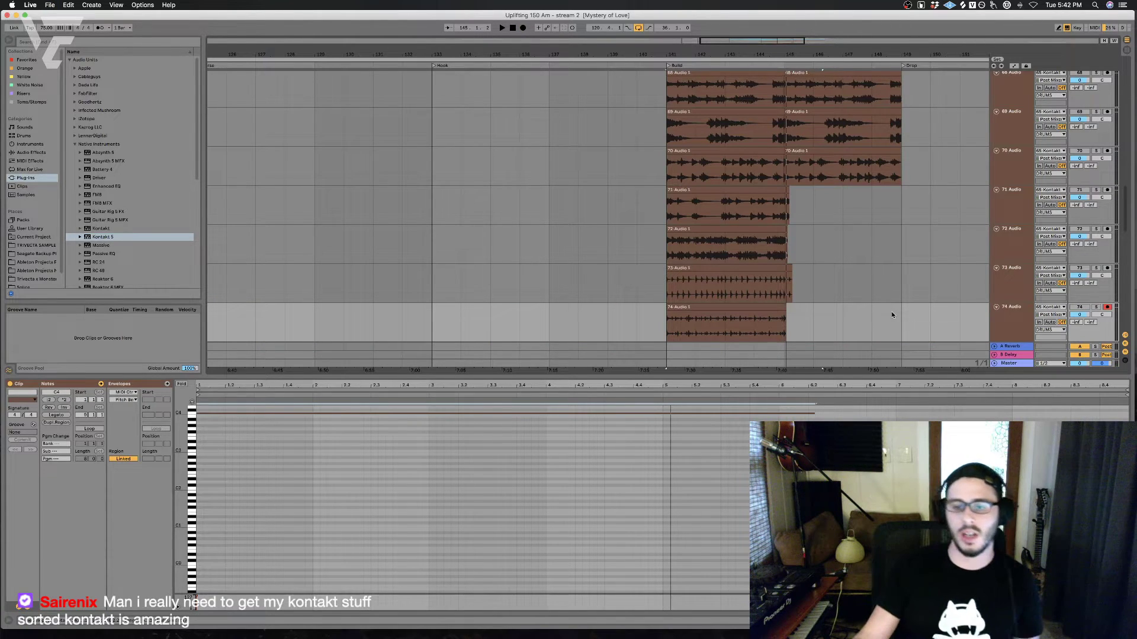
# Step: Shrink the clip view to show more tracks in the arrangement and play the Build briefly with the track 74 clip
pyautogui.click(780, 327)
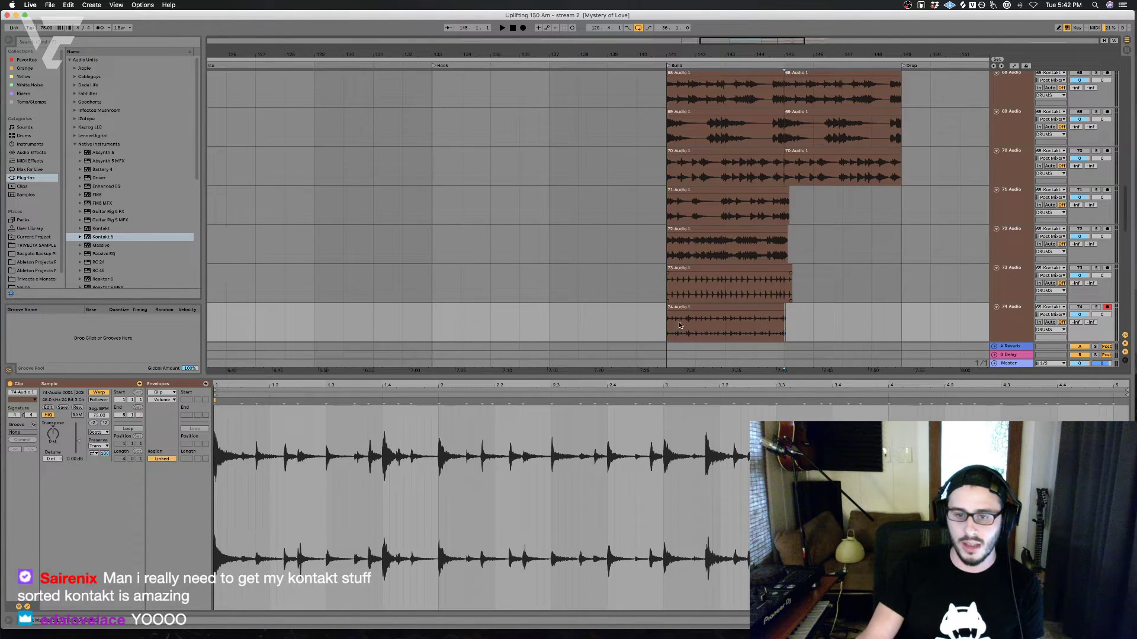
pyautogui.moveTo(719, 375); pyautogui.dragTo(719, 507)
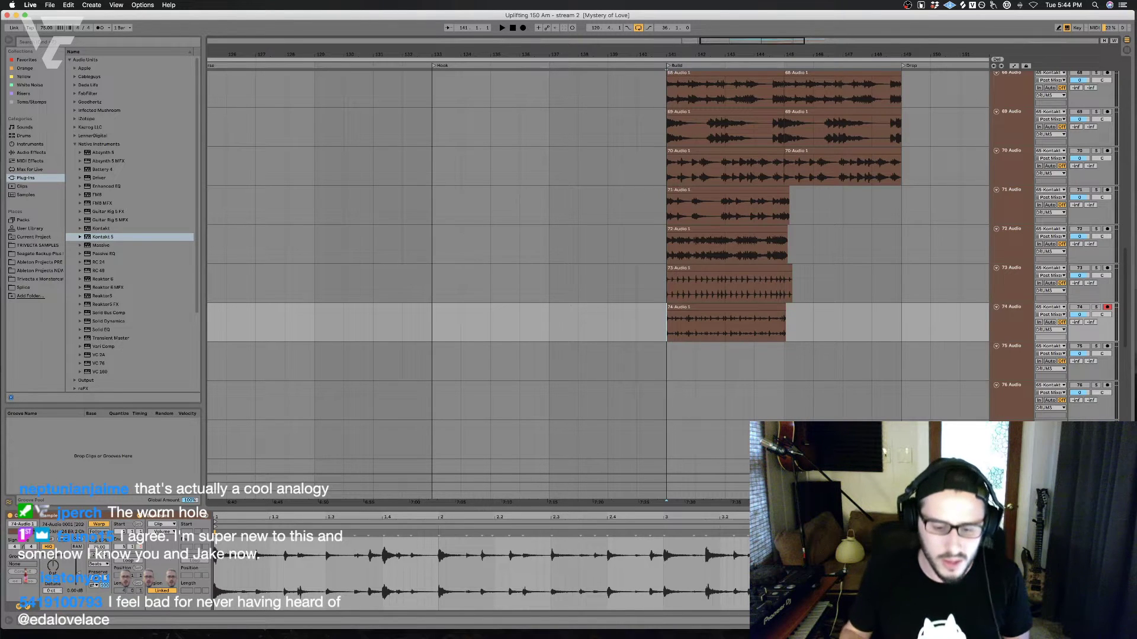
pyautogui.press('space')
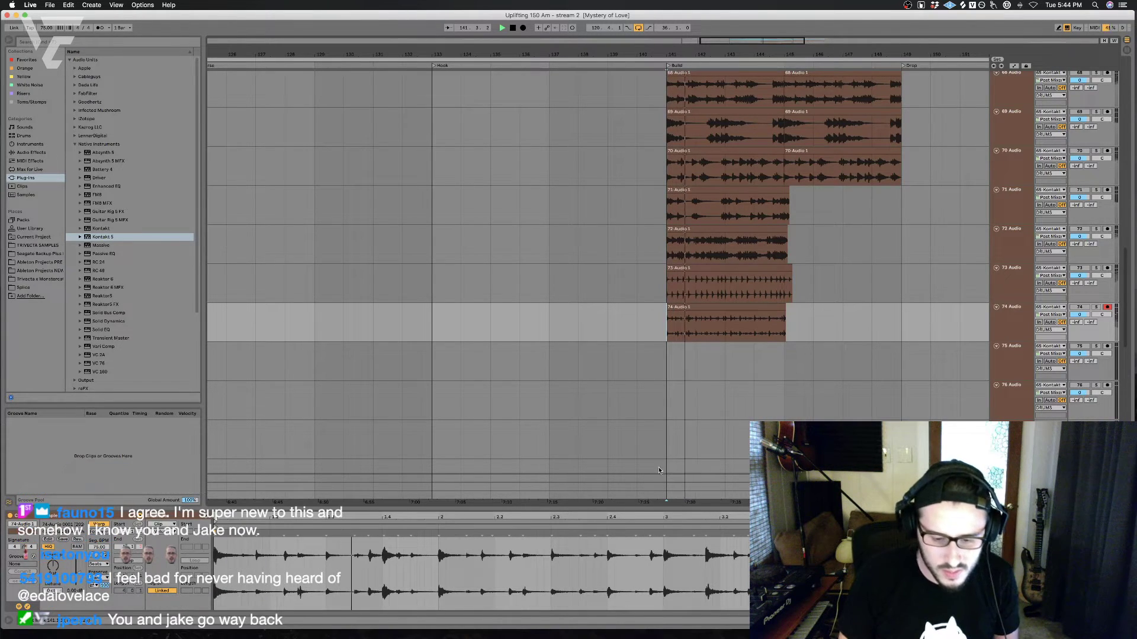
pyautogui.press('space')
# Step: Audition the arrangement from about a bar before the Hook through to the layered drums at the Build
pyautogui.scroll(8, 698, 456)
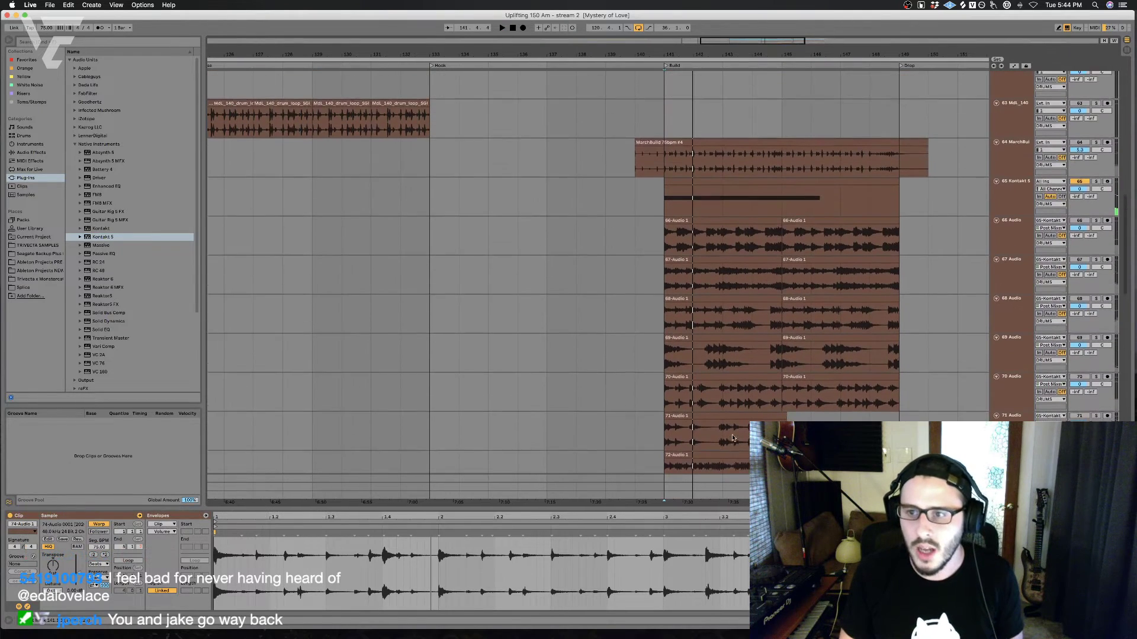
pyautogui.scroll(1, 733, 438)
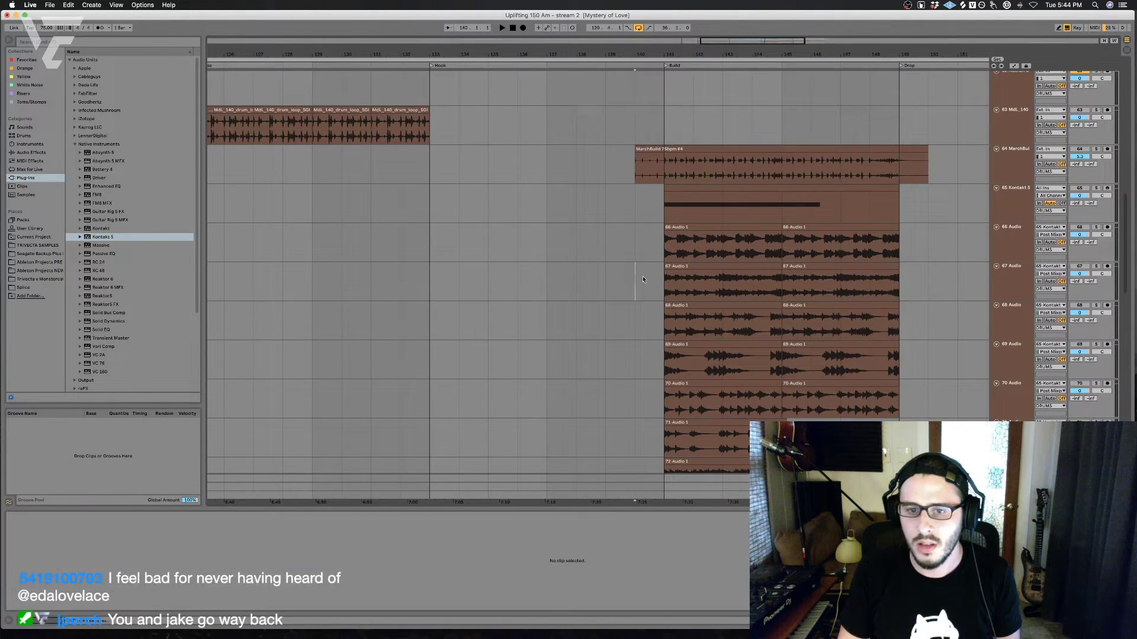
pyautogui.click(612, 297)
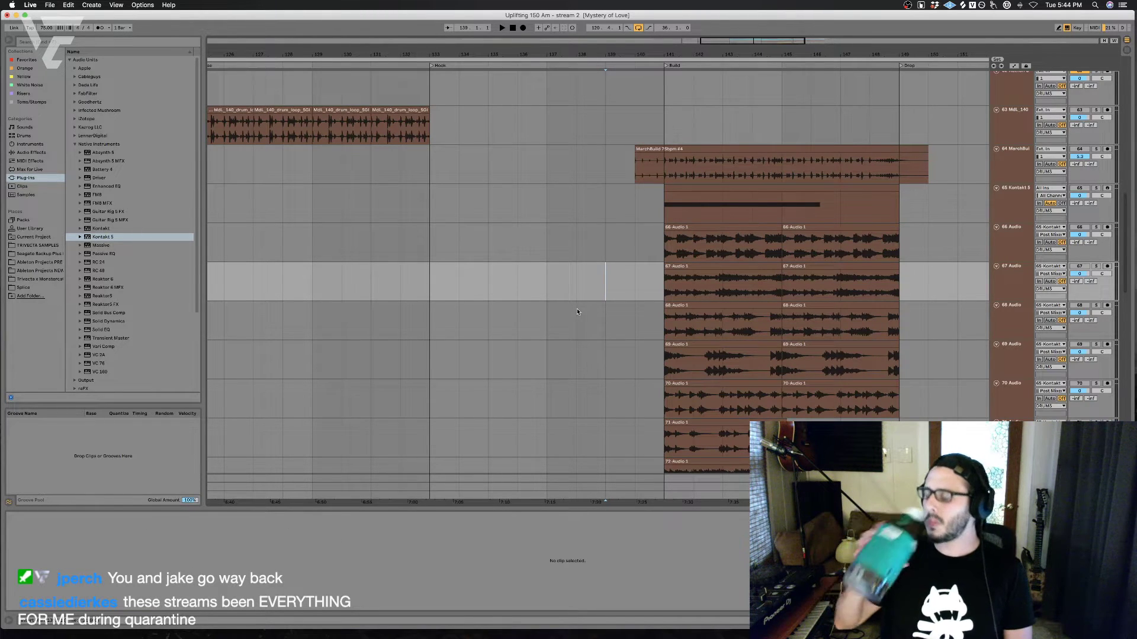
pyautogui.hscroll(-2, 374, 299)
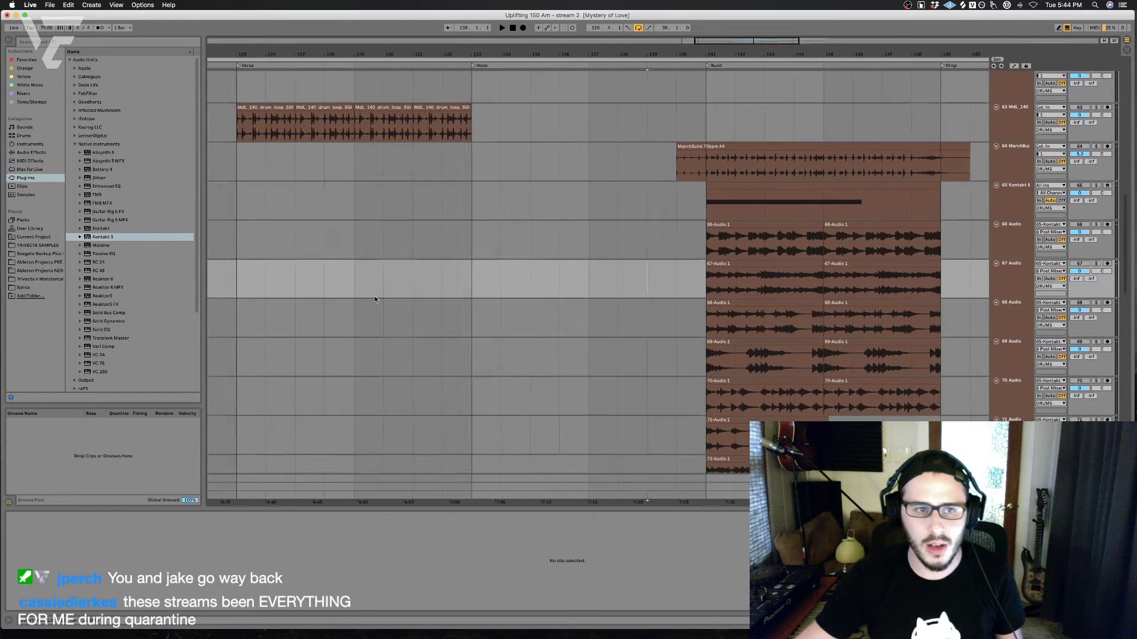
pyautogui.click(454, 289)
pyautogui.press('space')
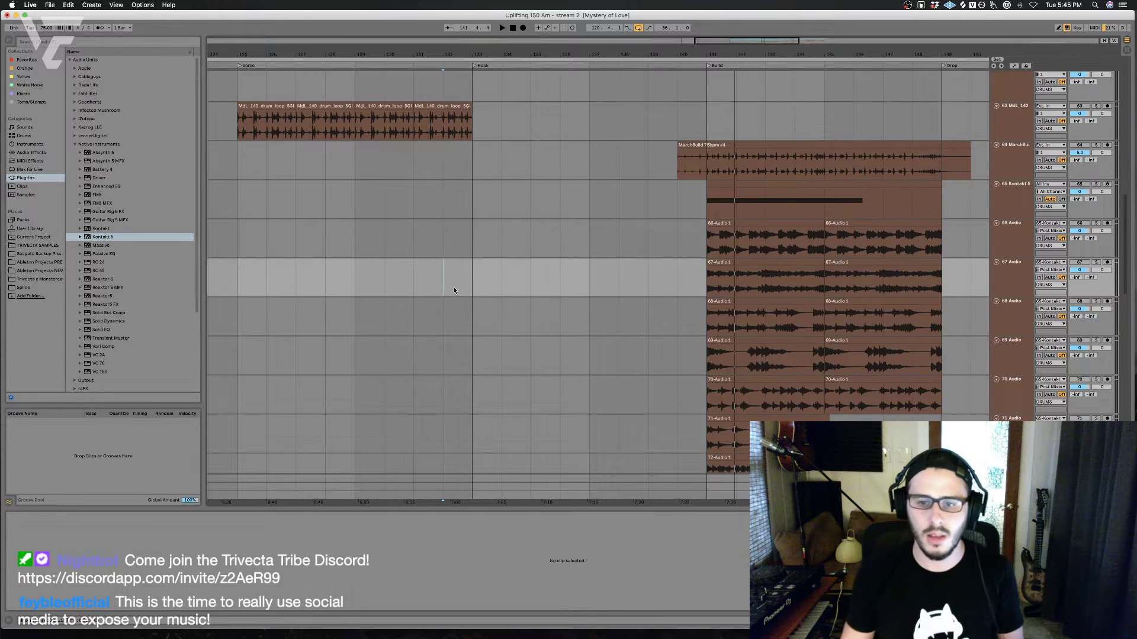
# Step: Return from the track 74 clip to the Kontakt 5 clip at the Build and close its Kontakt window
pyautogui.scroll(-5, 460, 296)
pyautogui.click(1012, 353)
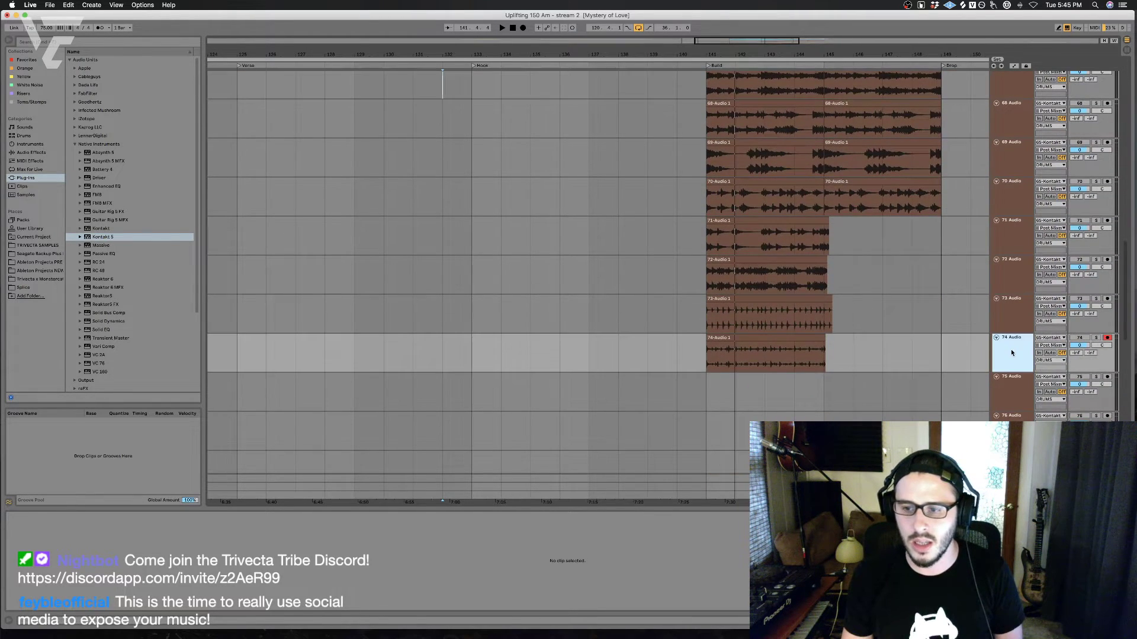
pyautogui.scroll(5, 977, 307)
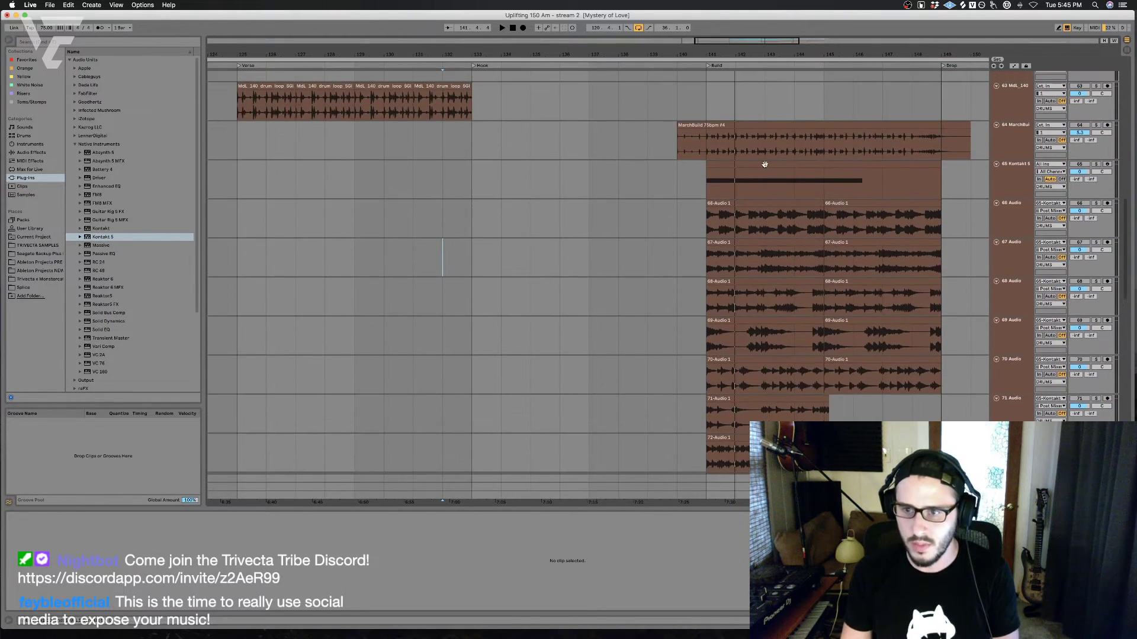
pyautogui.click(766, 171)
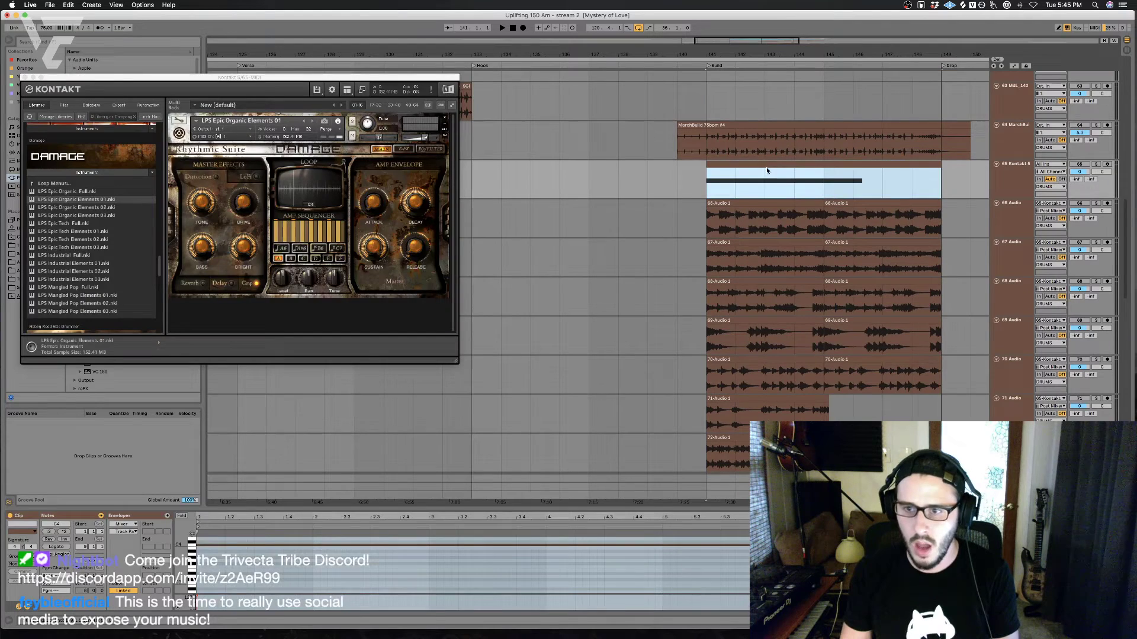
pyautogui.click(24, 78)
# Step: Load the DRUM Abbey Road Kit 1 preset from the Instrument Rack presets onto track 65 and close its plug-in windows
pyautogui.click(33, 145)
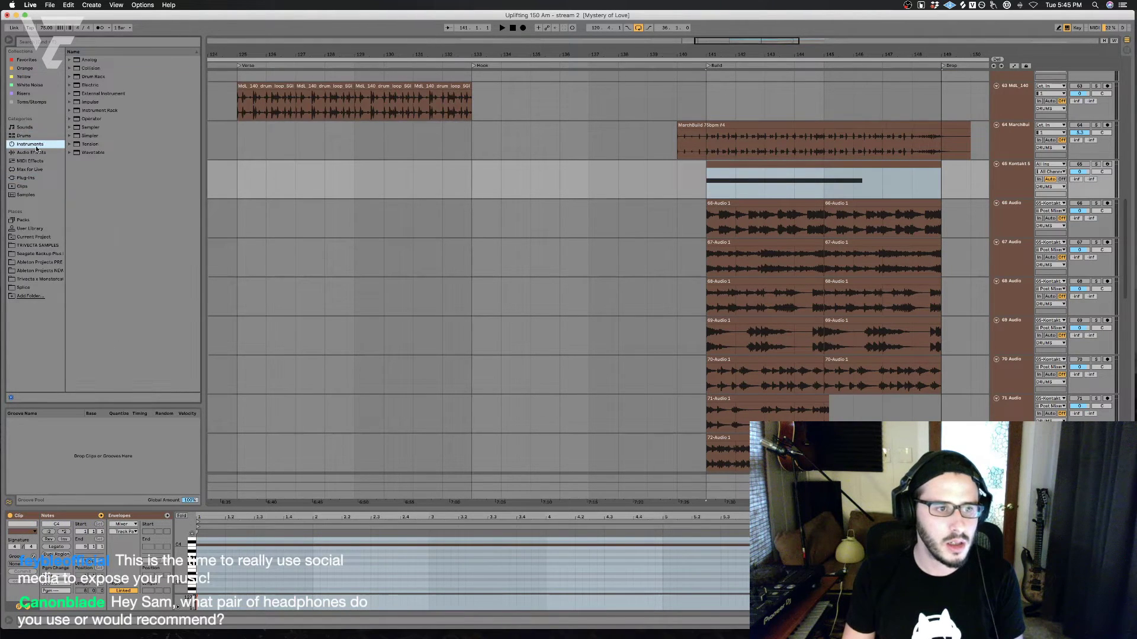
pyautogui.click(71, 111)
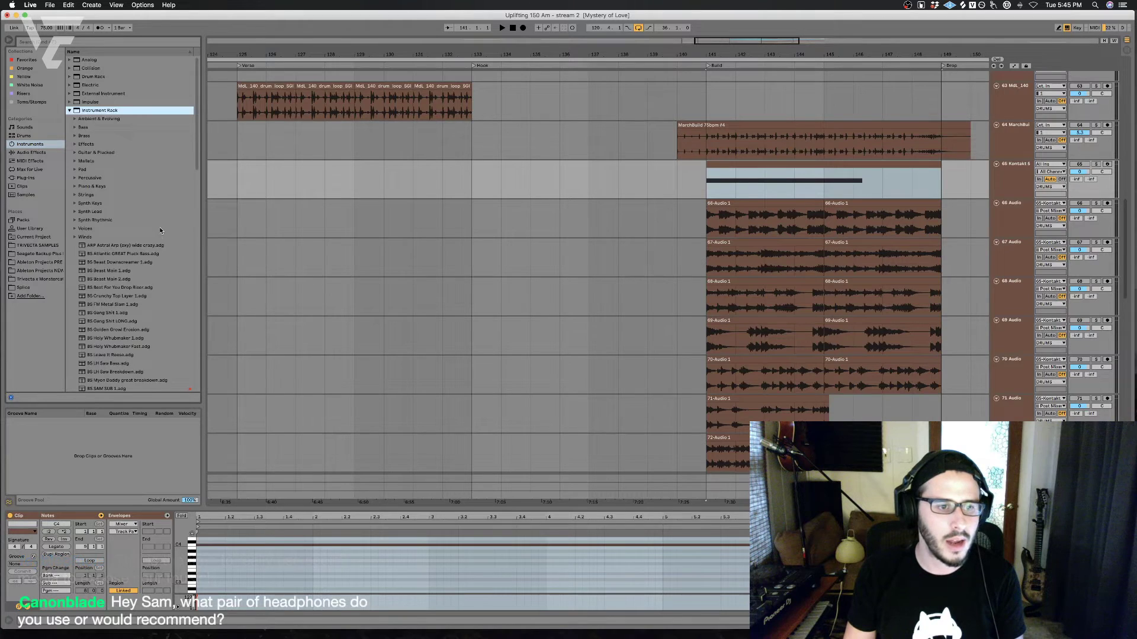
pyautogui.scroll(-5, 159, 227)
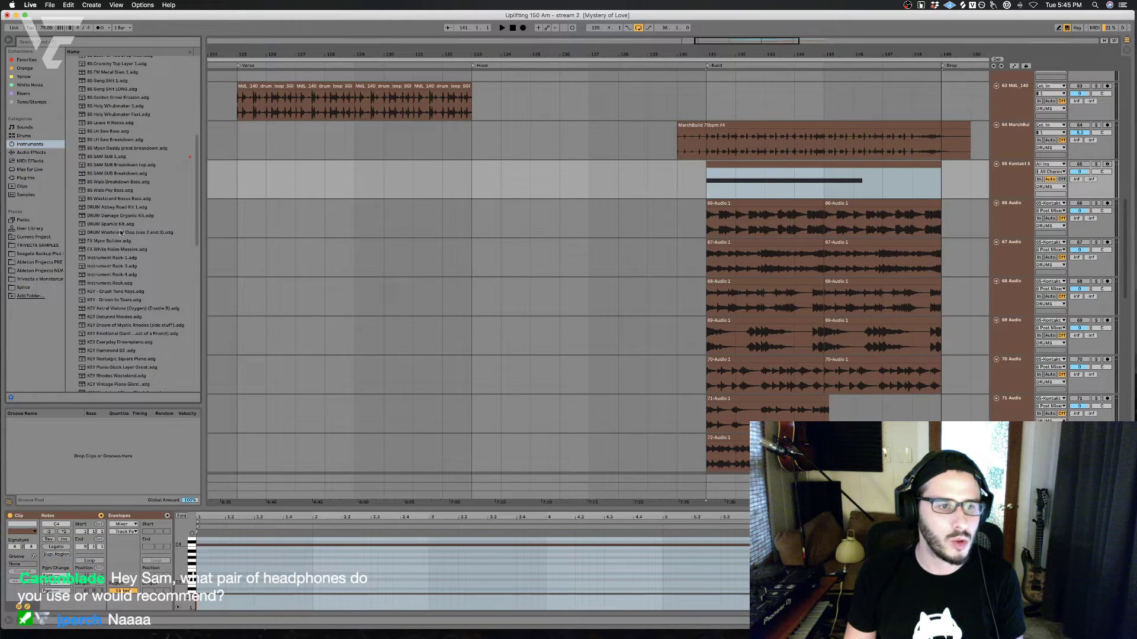
pyautogui.click(155, 215)
pyautogui.click(713, 174)
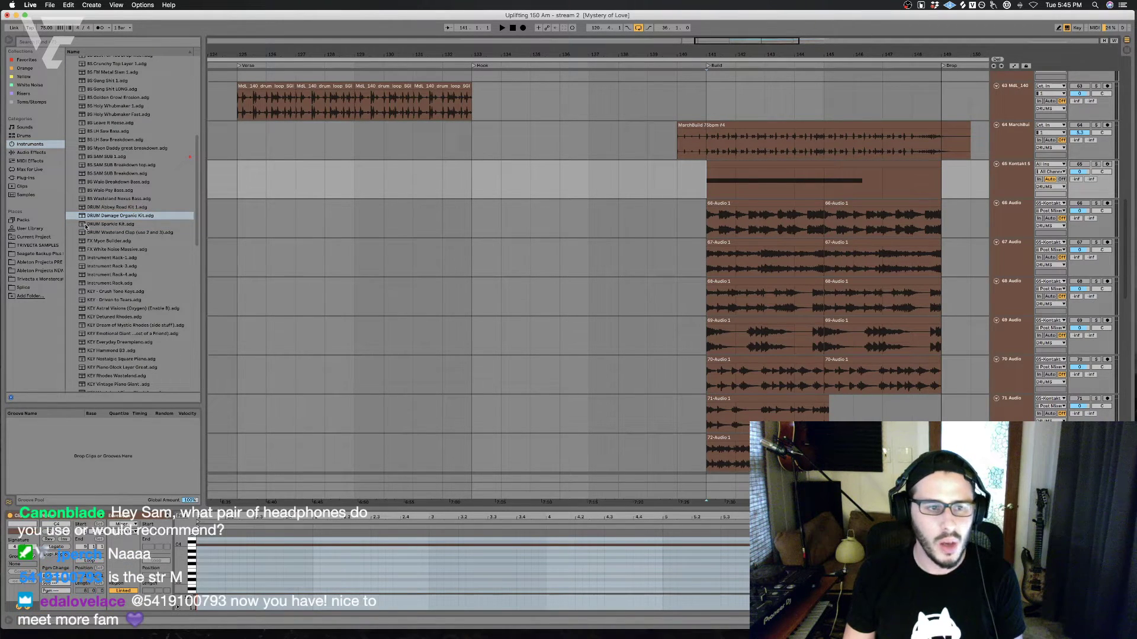
pyautogui.click(116, 225)
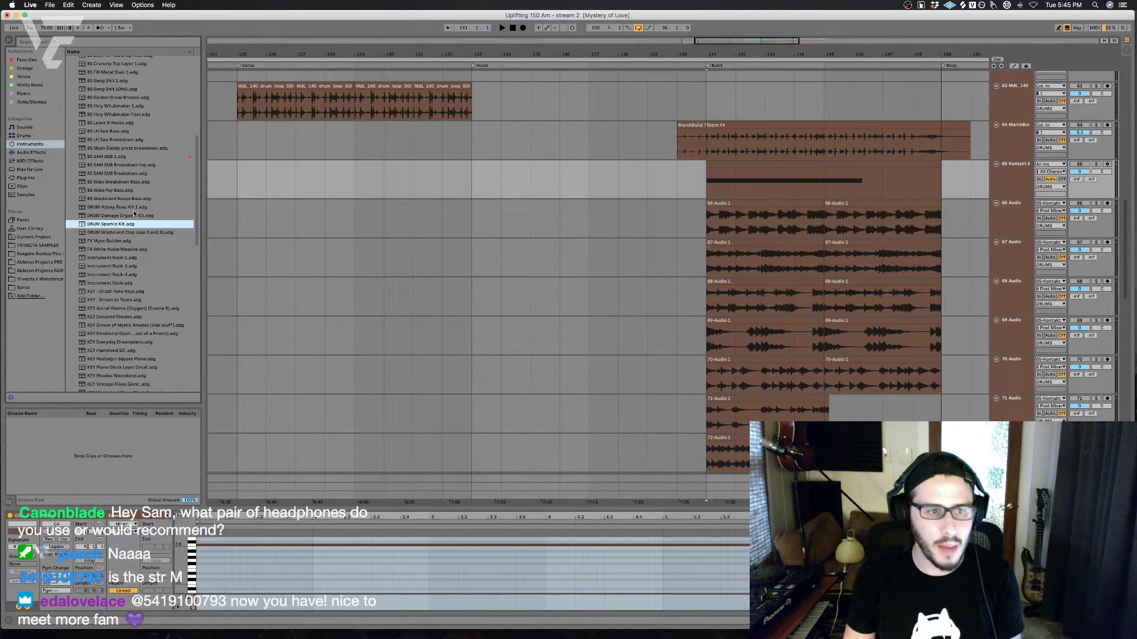
pyautogui.click(139, 208)
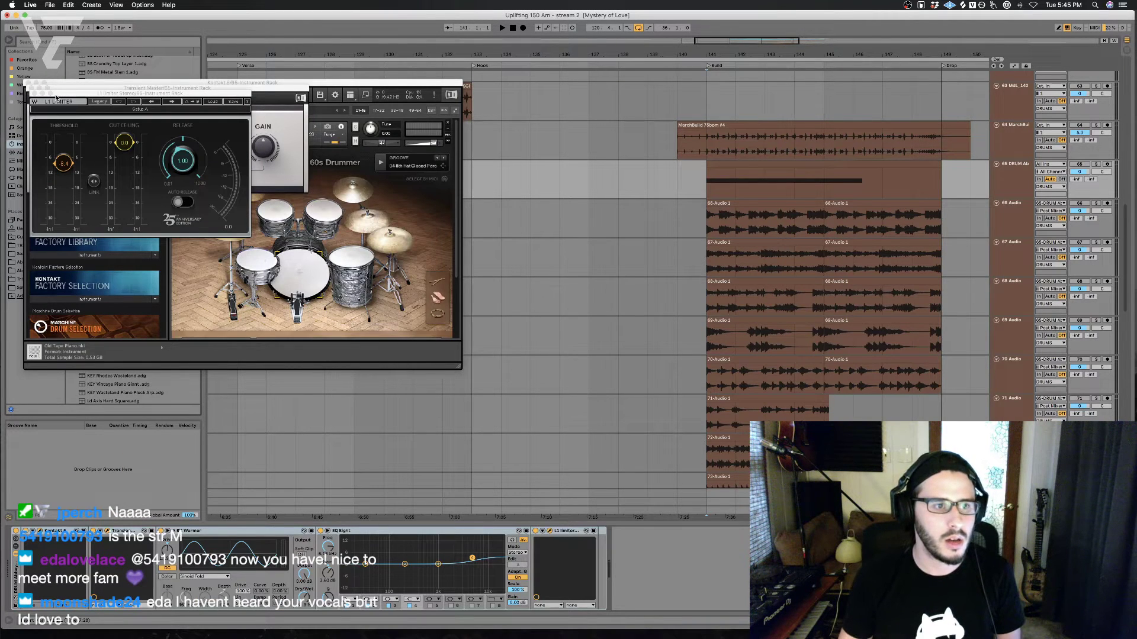
pyautogui.click(33, 93)
pyautogui.click(28, 83)
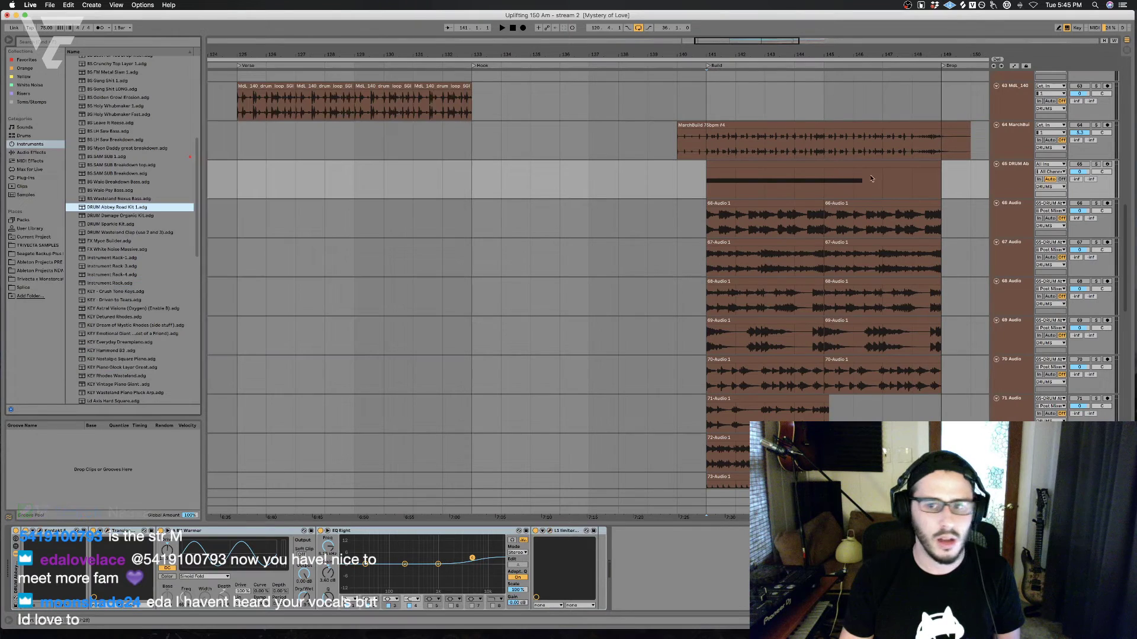
# Step: Clear the old clip from track 65 at the Build, and arm and solo the track for computer-keyboard playing
pyautogui.click(1107, 164)
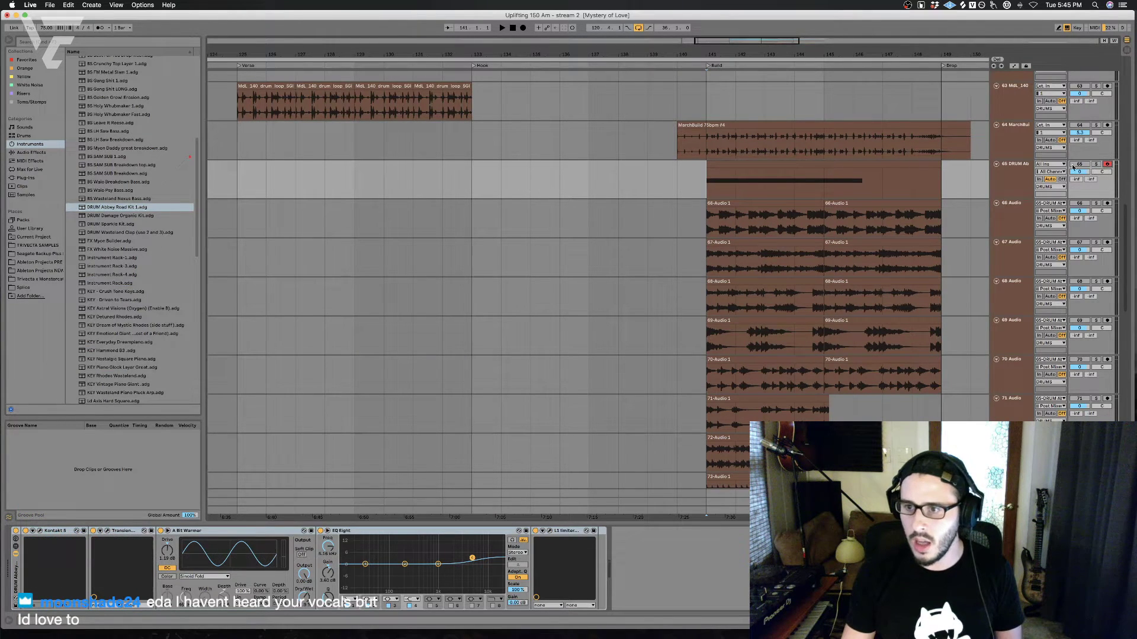
pyautogui.click(1016, 168)
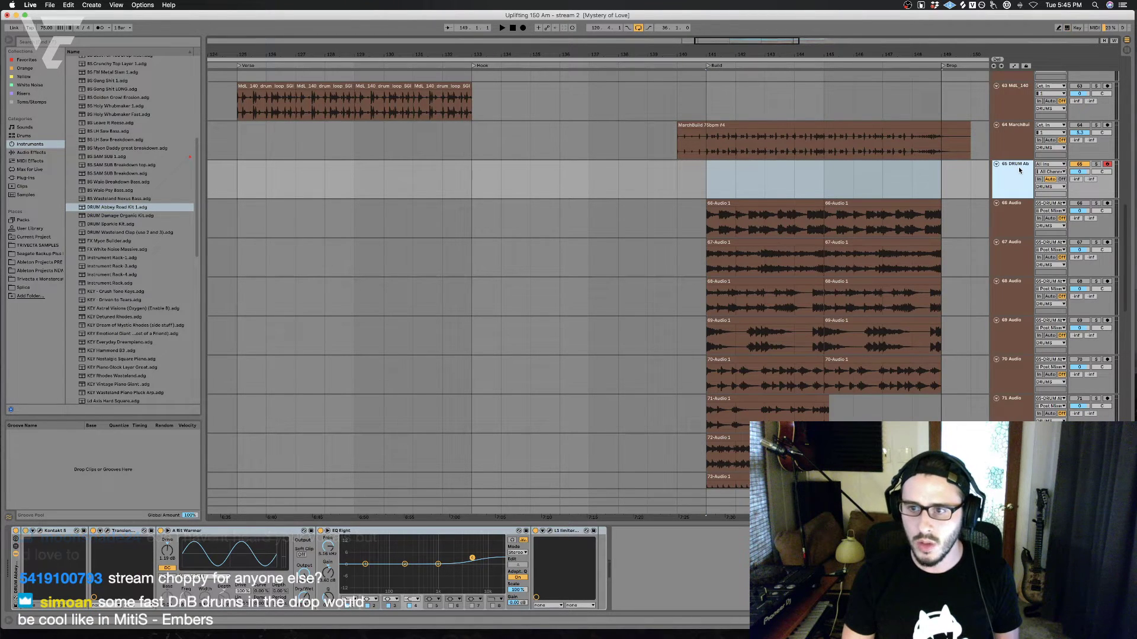
pyautogui.press('a')
pyautogui.press('a')
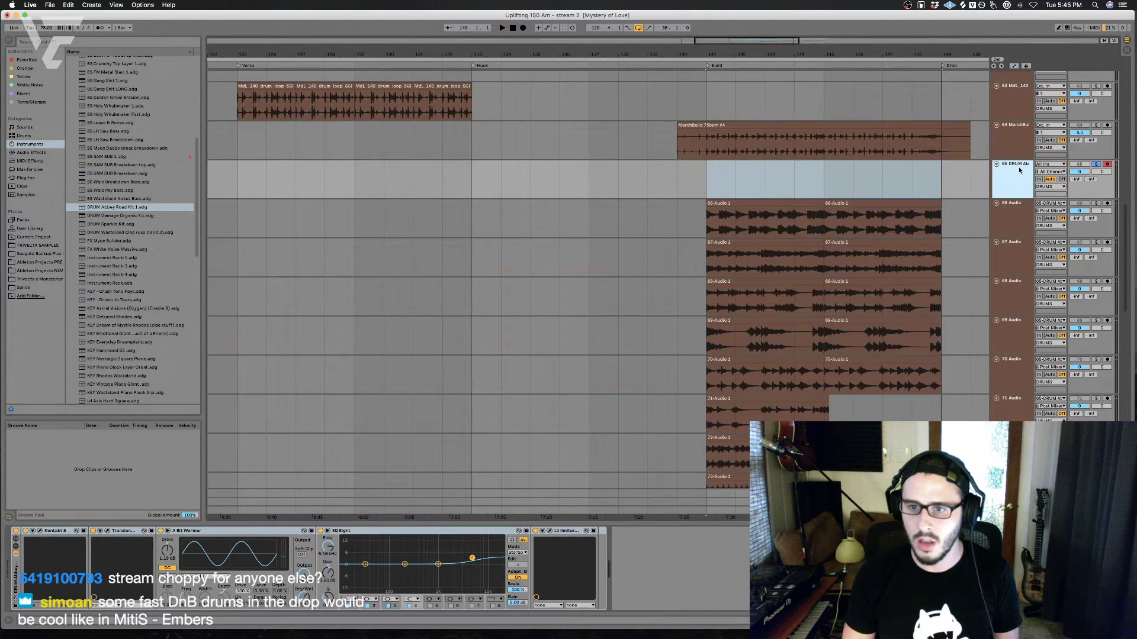
pyautogui.press('m')
# Step: Play test notes on track 65's Abbey Road kit, shifting the computer keyboard down an octave
pyautogui.press('a')
pyautogui.press('a')
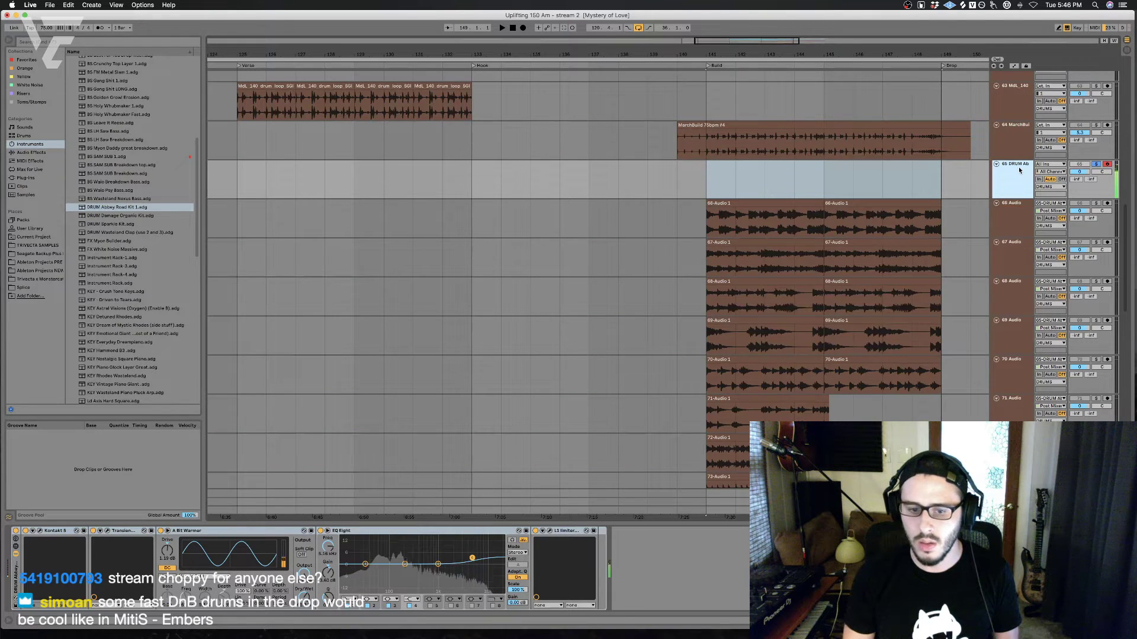
pyautogui.press('z')
pyautogui.press('a')
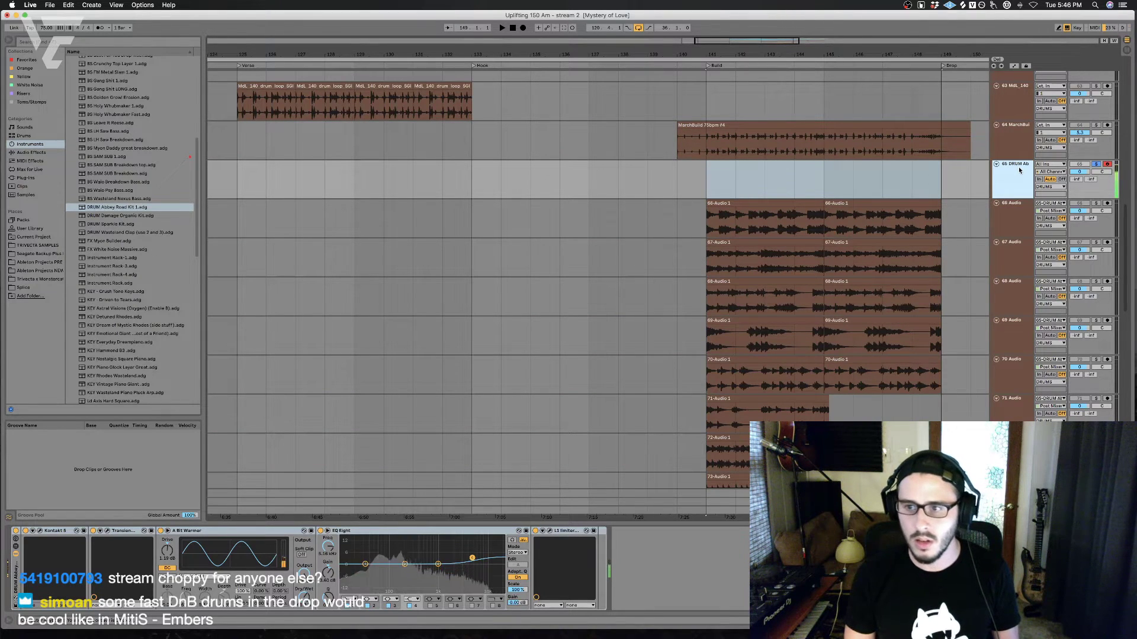
pyautogui.press('a')
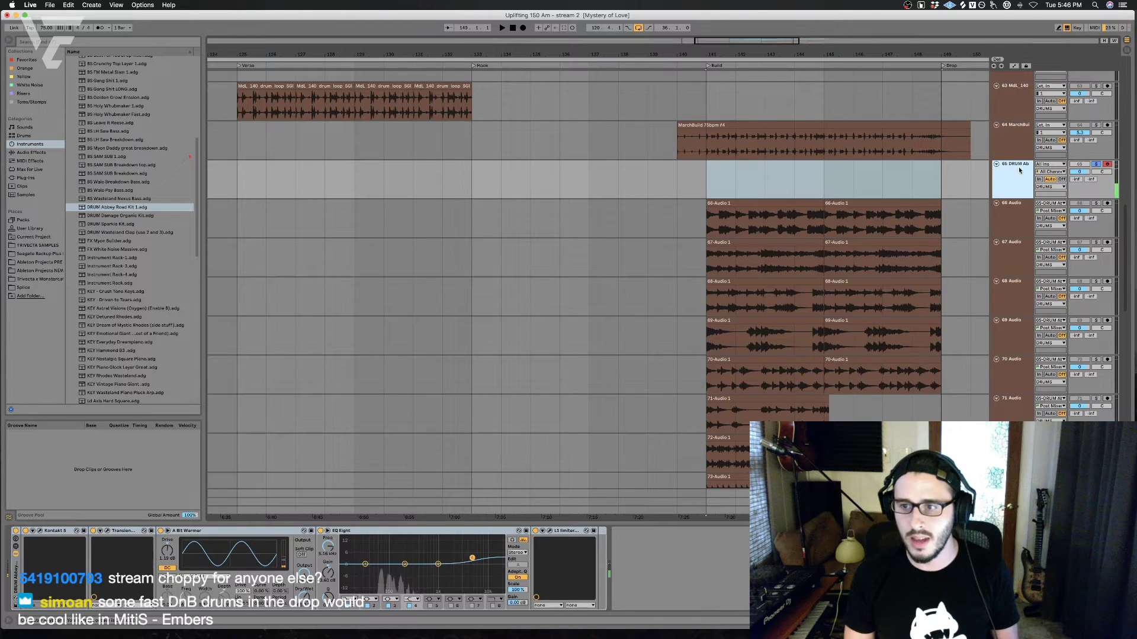
pyautogui.press('a')
pyautogui.press('a')
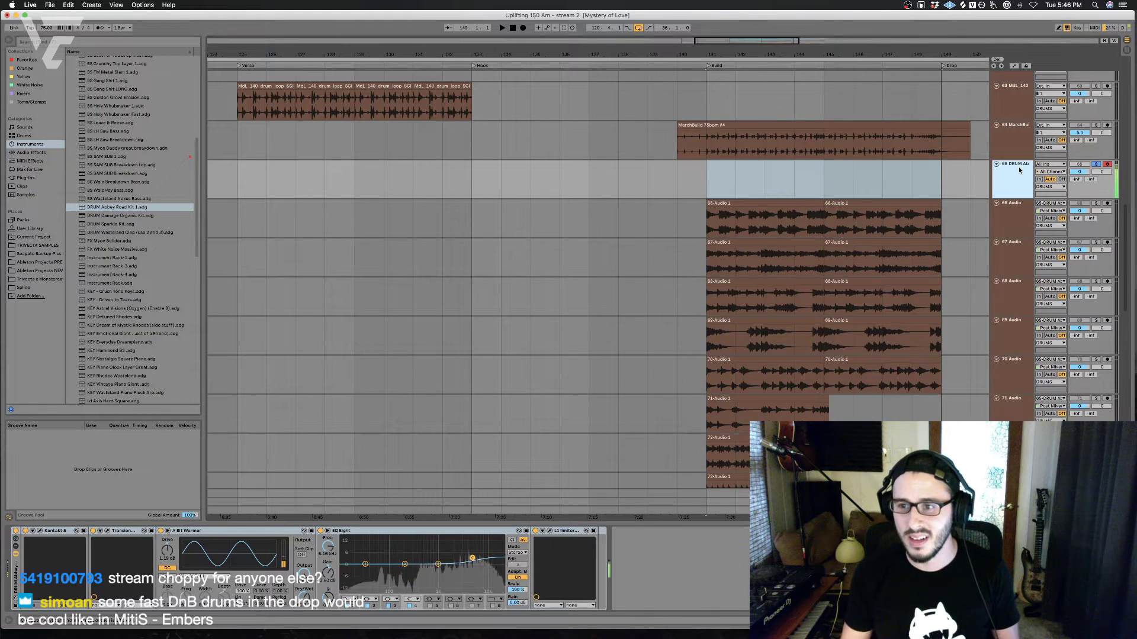
pyautogui.press('a')
pyautogui.press('a')
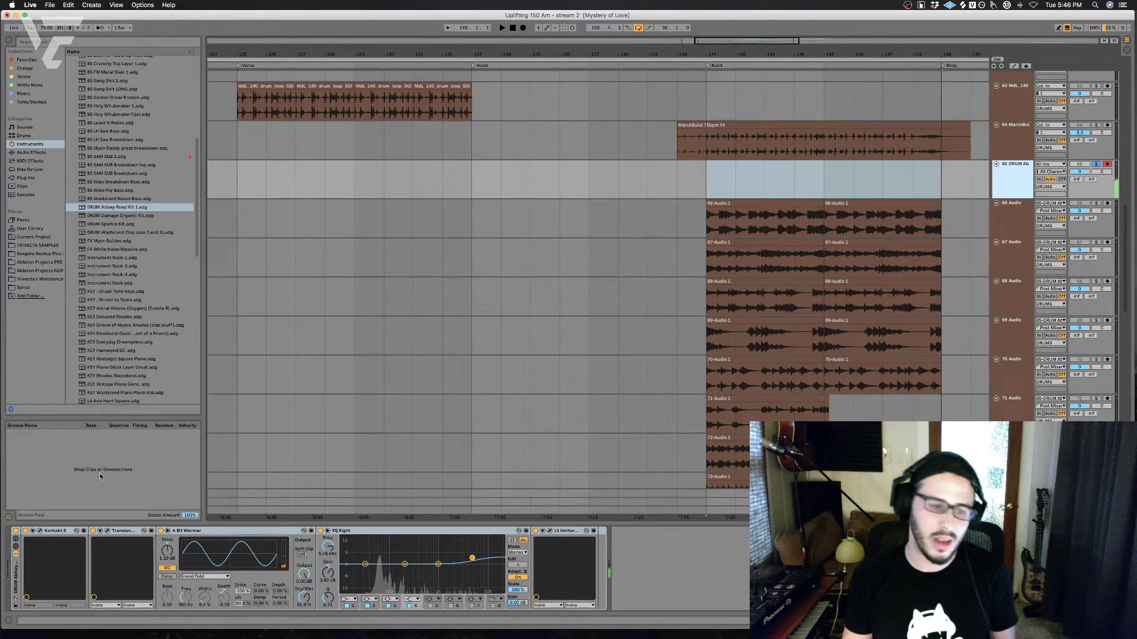
# Step: Open the kit's Kontakt window and audition the AR60s Late Kit Full drums in lower octaves
pyautogui.click(40, 531)
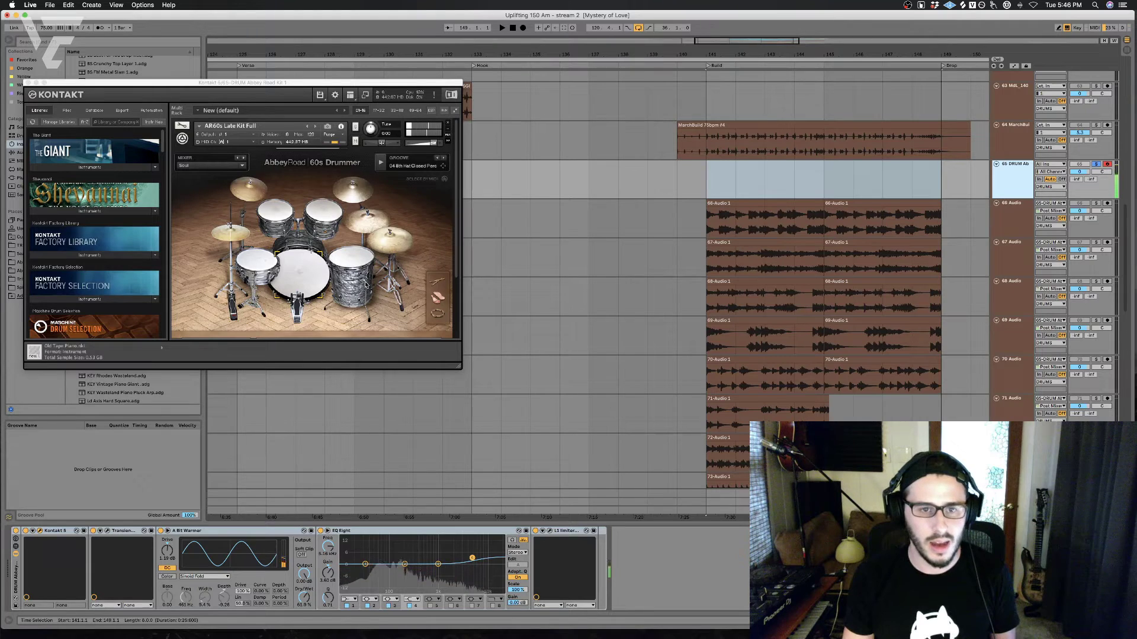
pyautogui.press('z')
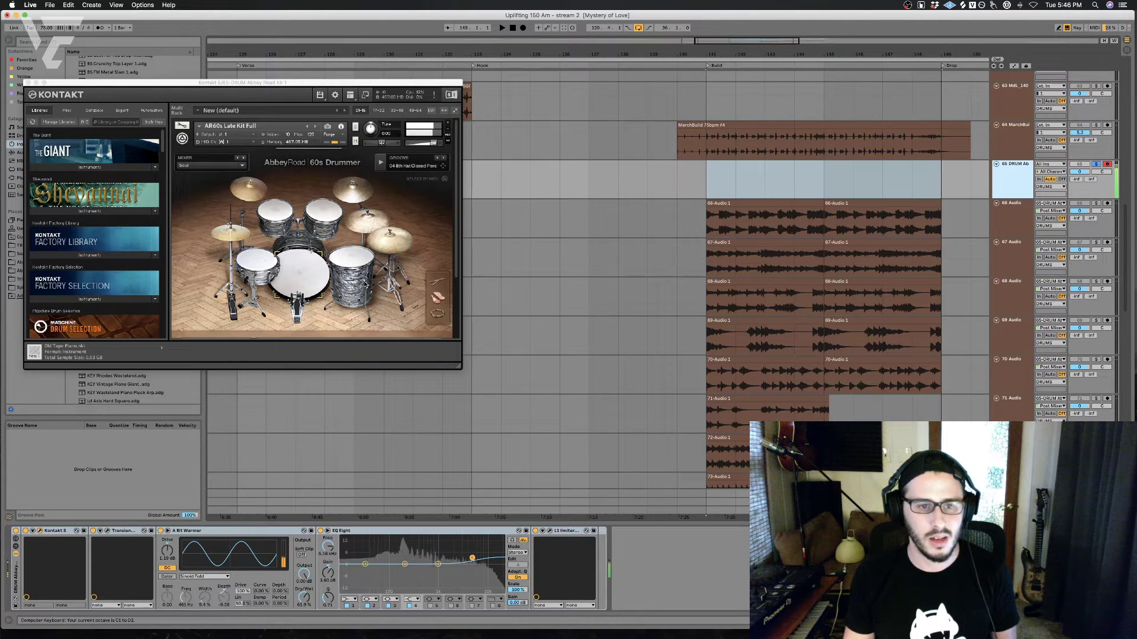
pyautogui.press('z')
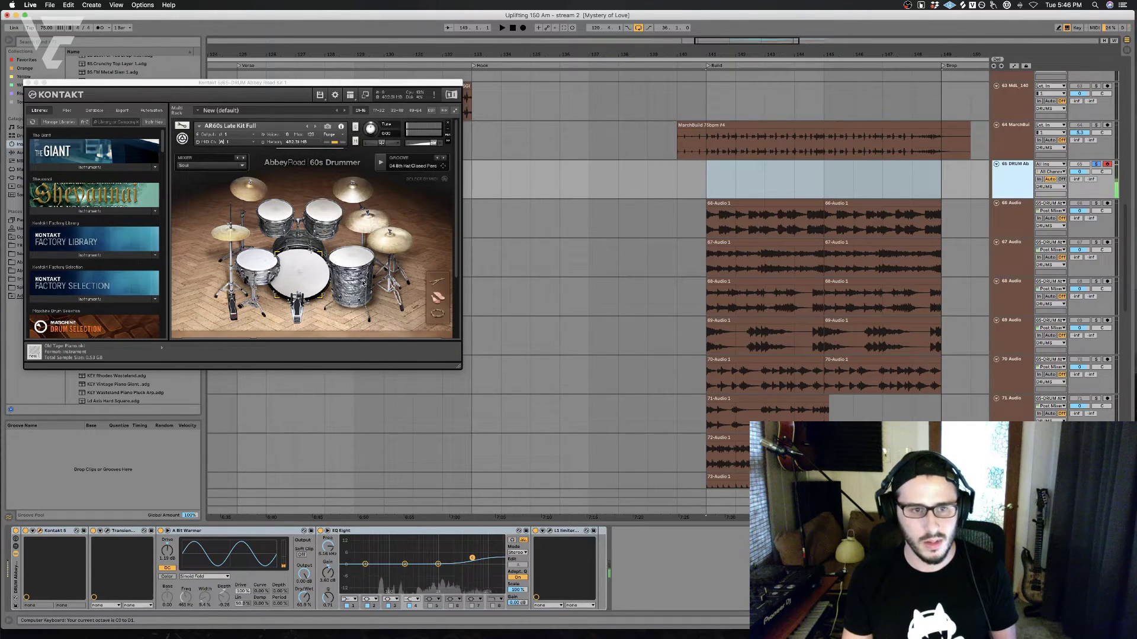
pyautogui.press('a')
pyautogui.press('s')
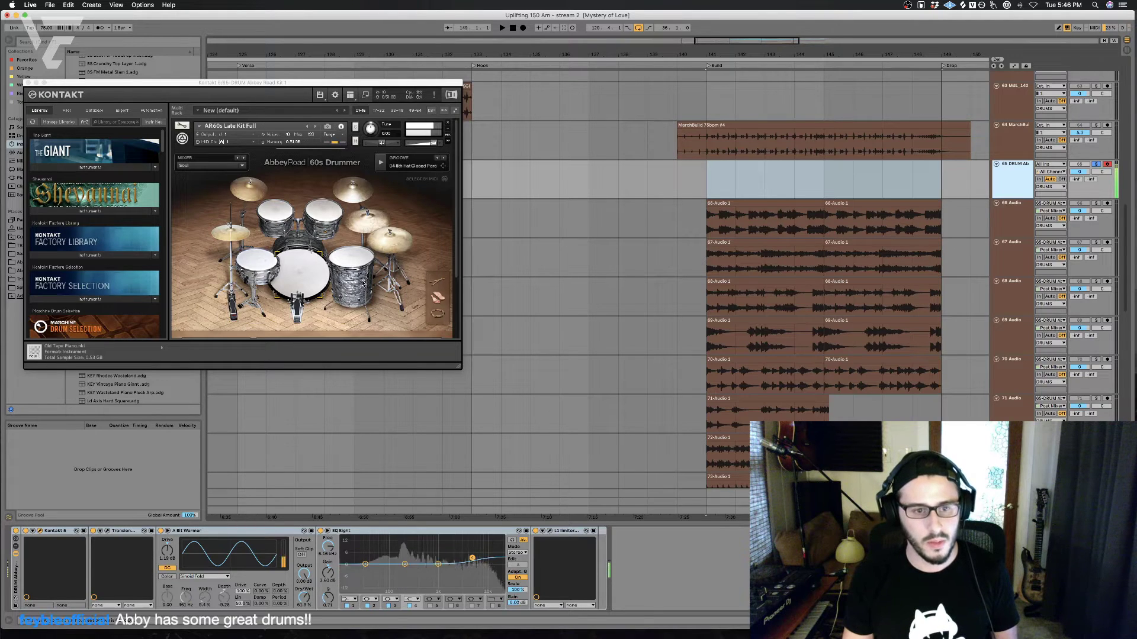
pyautogui.press('s')
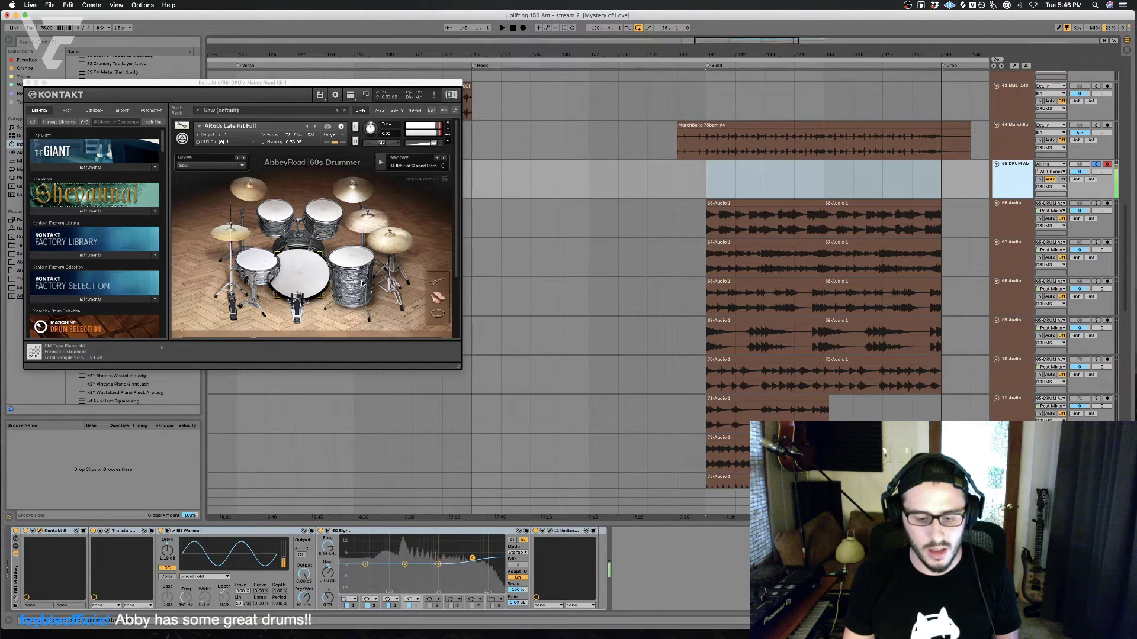
# Step: Create an empty MIDI clip on track 65 spanning the Build, consolidate it, and close the Kontakt window
pyautogui.click(698, 180)
pyautogui.doubleClick(698, 176)
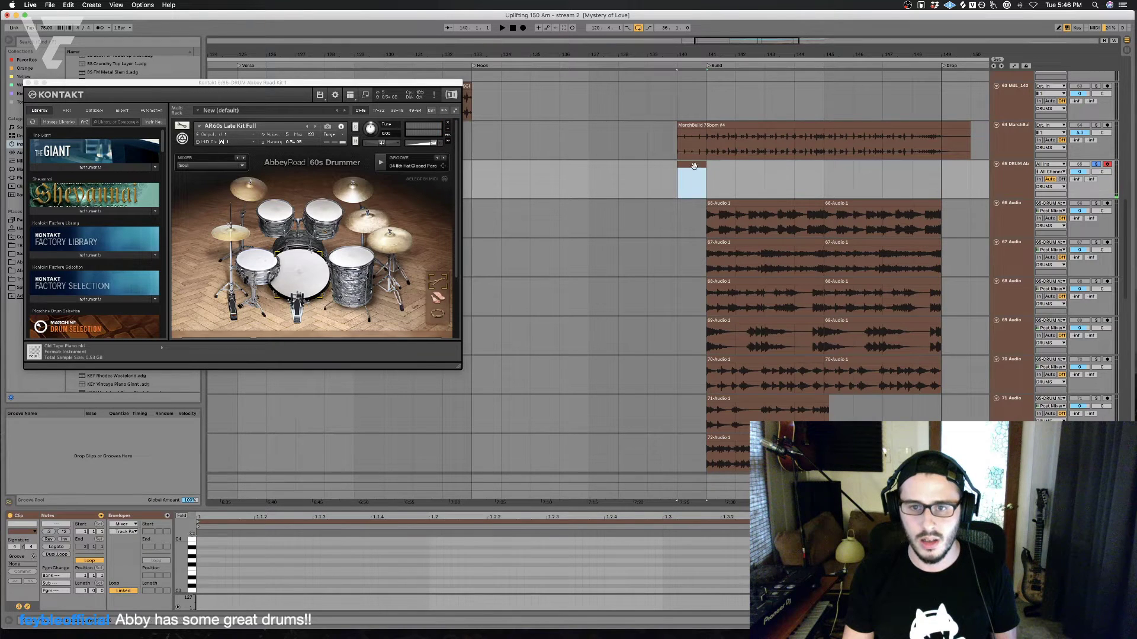
pyautogui.moveTo(694, 166); pyautogui.dragTo(939, 180)
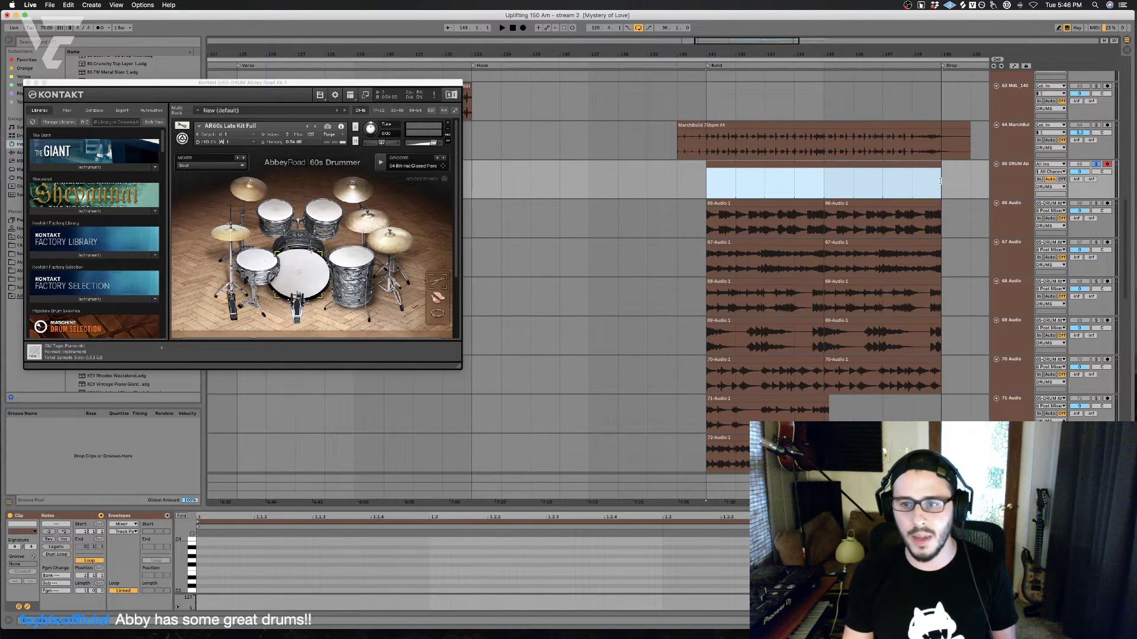
pyautogui.press('super+j')
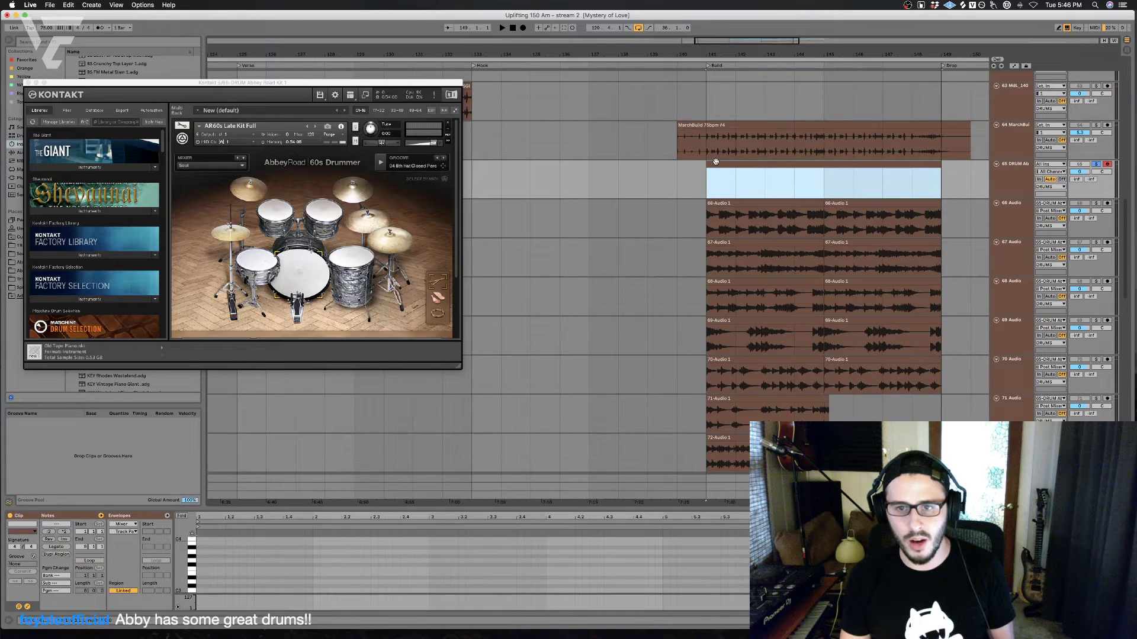
pyautogui.click(26, 84)
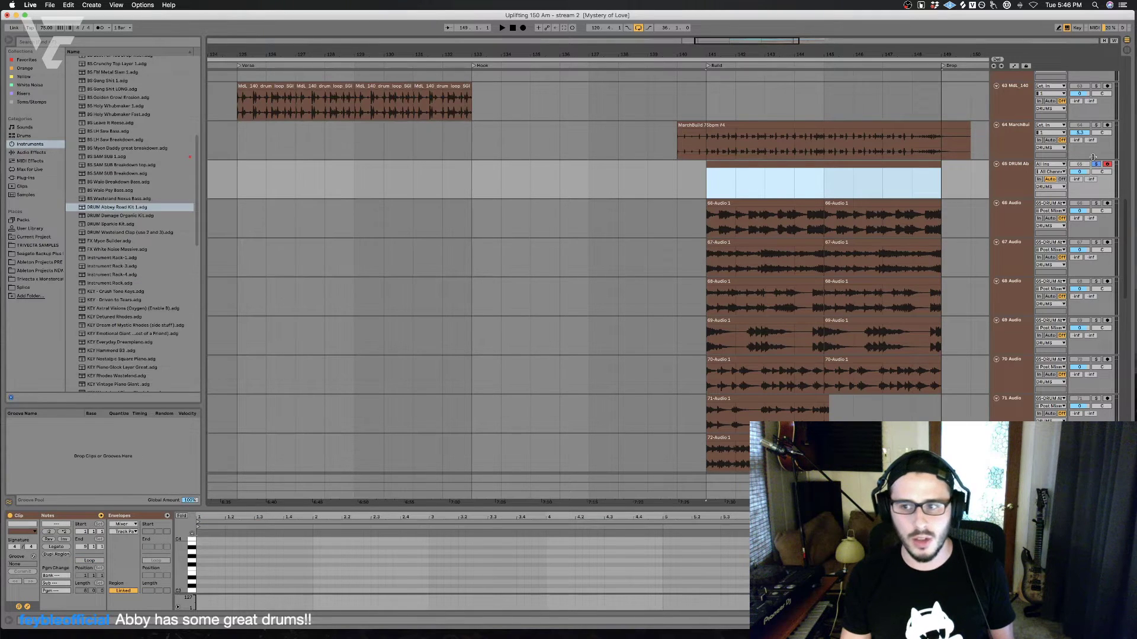
# Step: Play the start of the Build briefly and turn off the solo on track 65
pyautogui.press('space')
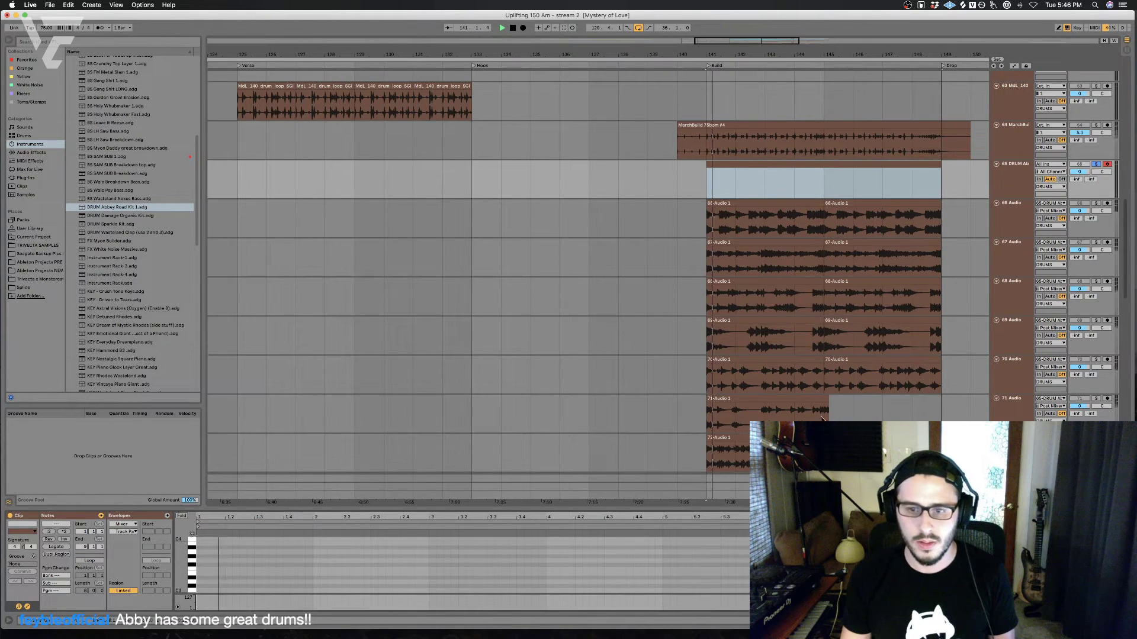
pyautogui.press('space')
pyautogui.click(1095, 164)
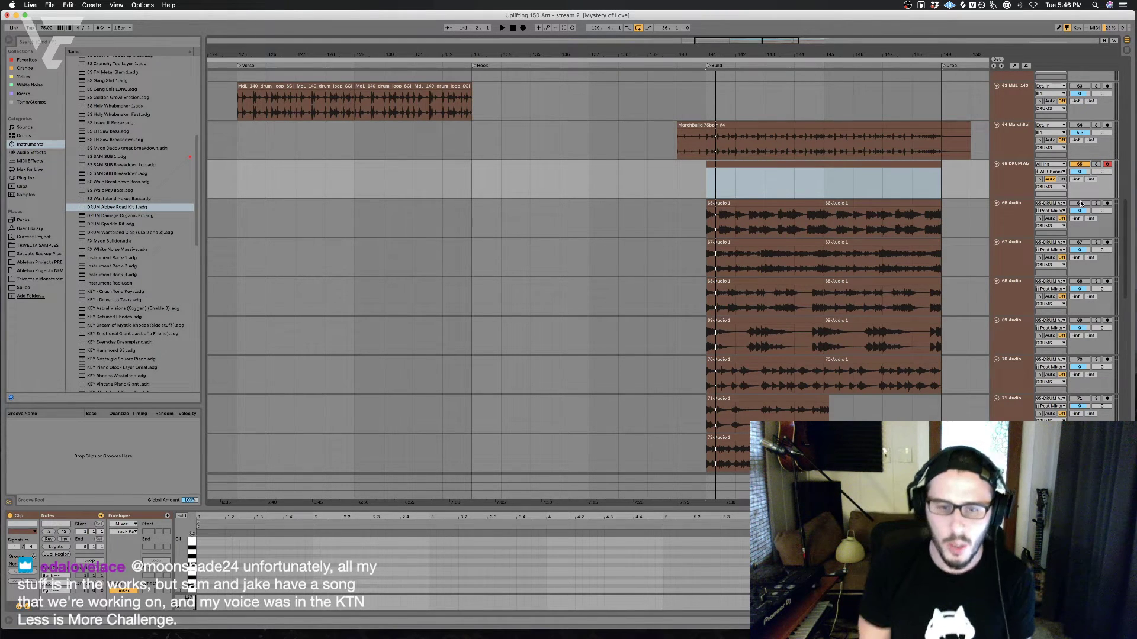
# Step: Enlarge the note editor for track 65's Build clip and draw a drum note about two-thirds of a bar long at its start
pyautogui.click(786, 358)
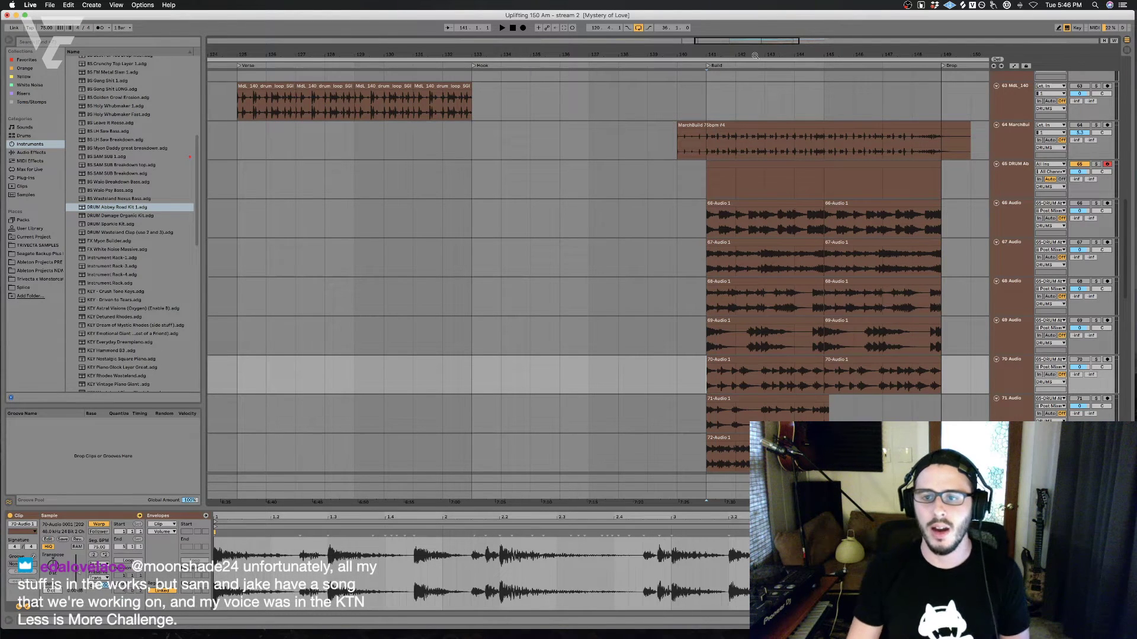
pyautogui.moveTo(755, 56); pyautogui.dragTo(710, 94)
pyautogui.click(694, 170)
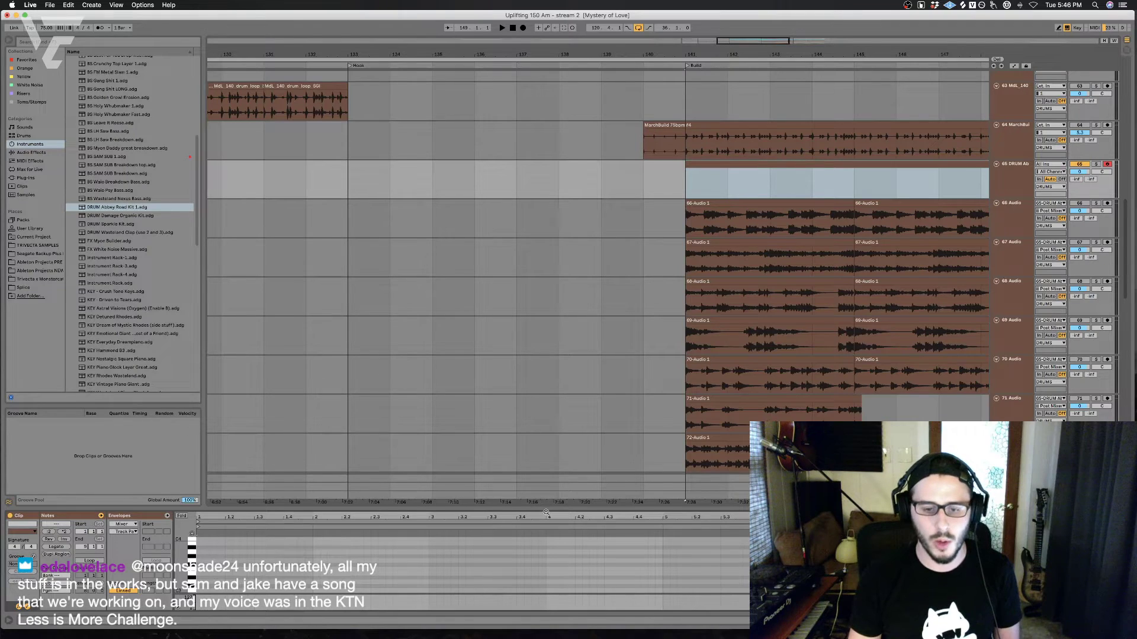
pyautogui.moveTo(550, 512); pyautogui.dragTo(549, 397)
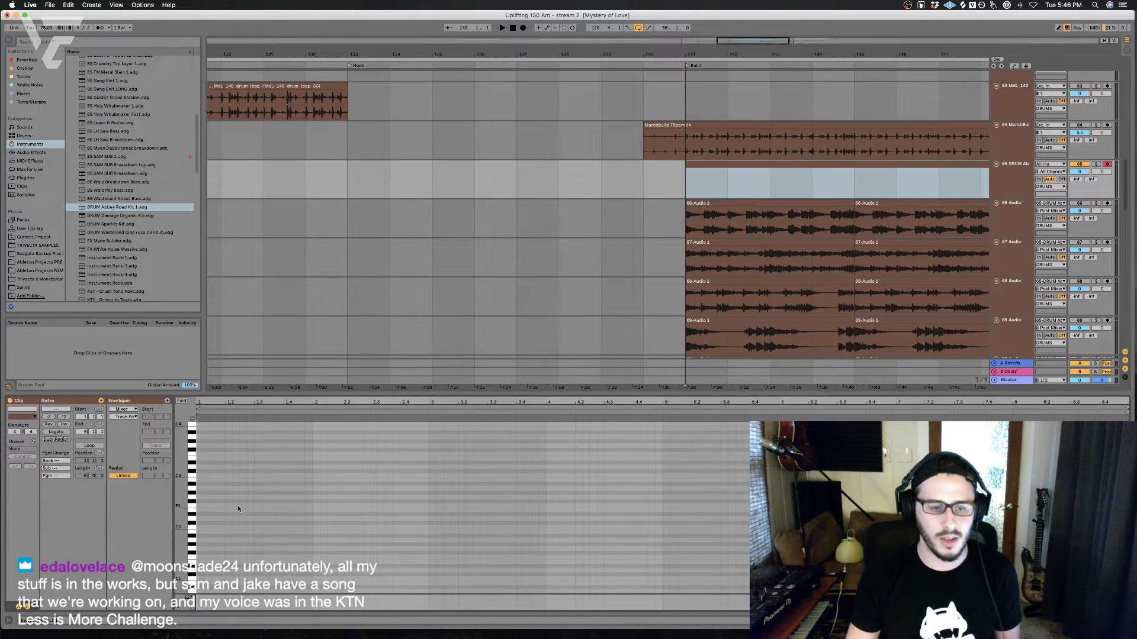
pyautogui.click(199, 519)
pyautogui.moveTo(198, 519)
pyautogui.mouseDown()
pyautogui.moveTo(291, 520)
pyautogui.moveTo(276, 521)
pyautogui.mouseUp()
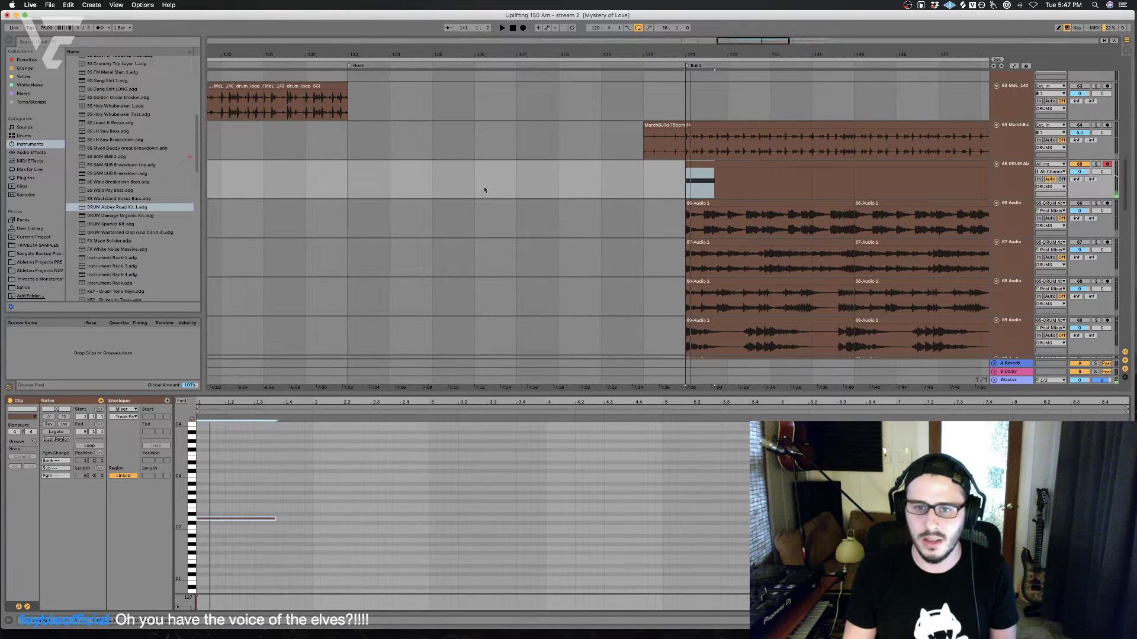
# Step: Audition the new drum note from about half a bar before the Build, narrow the grid, and reopen track 65's clip
pyautogui.click(665, 191)
pyautogui.press('space')
pyautogui.press('super+1')
pyautogui.click(669, 190)
pyautogui.press('space')
pyautogui.press('space')
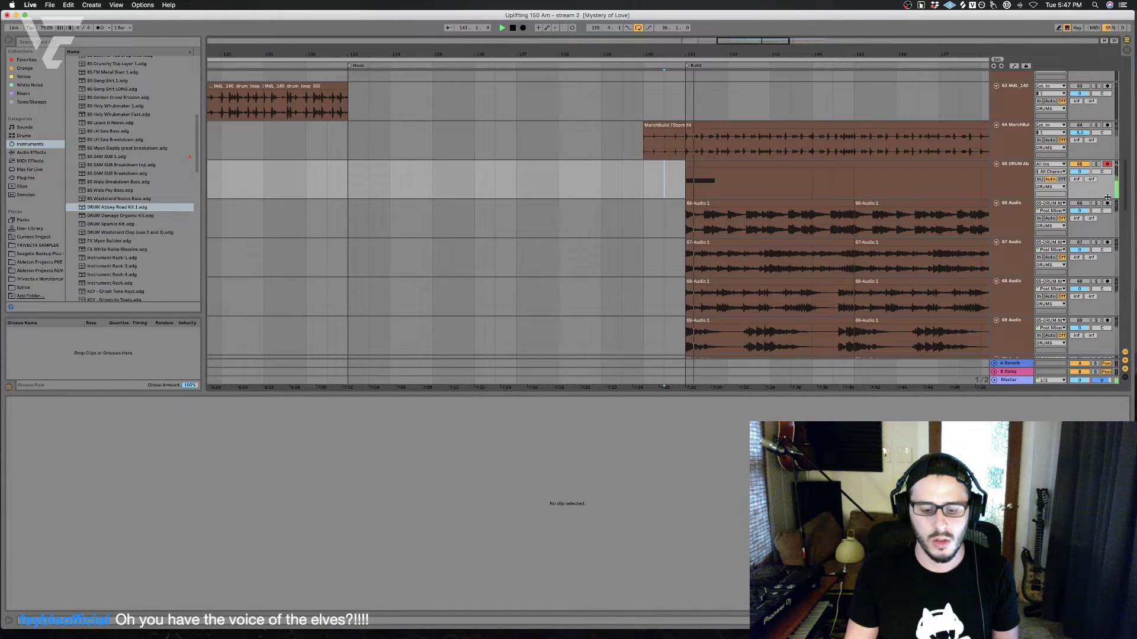
pyautogui.click(868, 163)
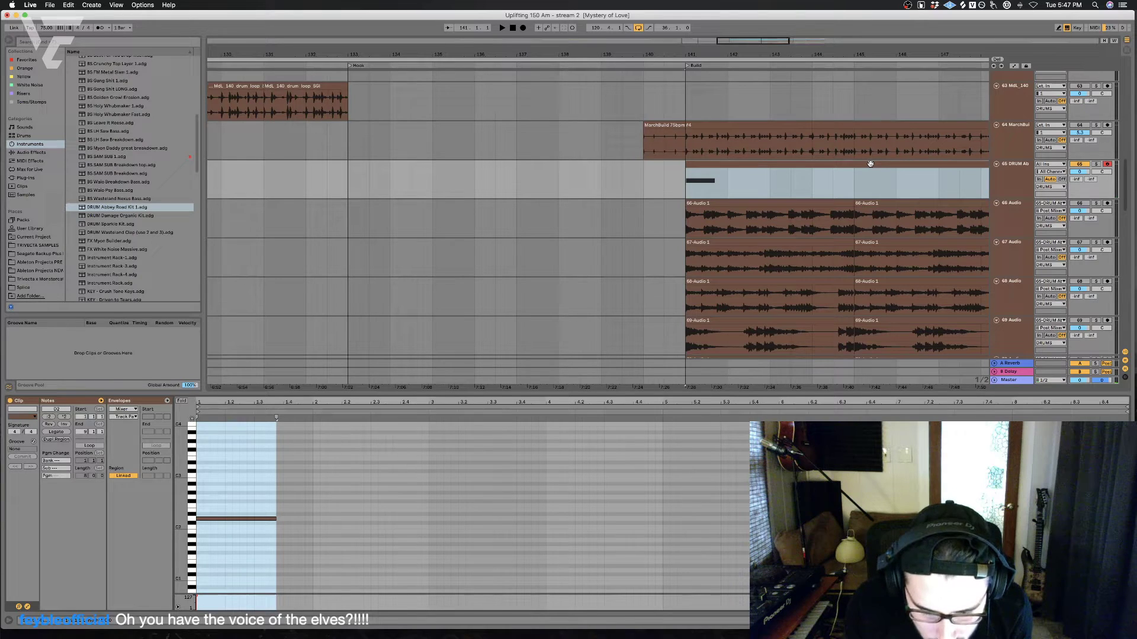
# Step: Transpose the drum note in track 65's Build clip down one octave and audition it
pyautogui.press('space')
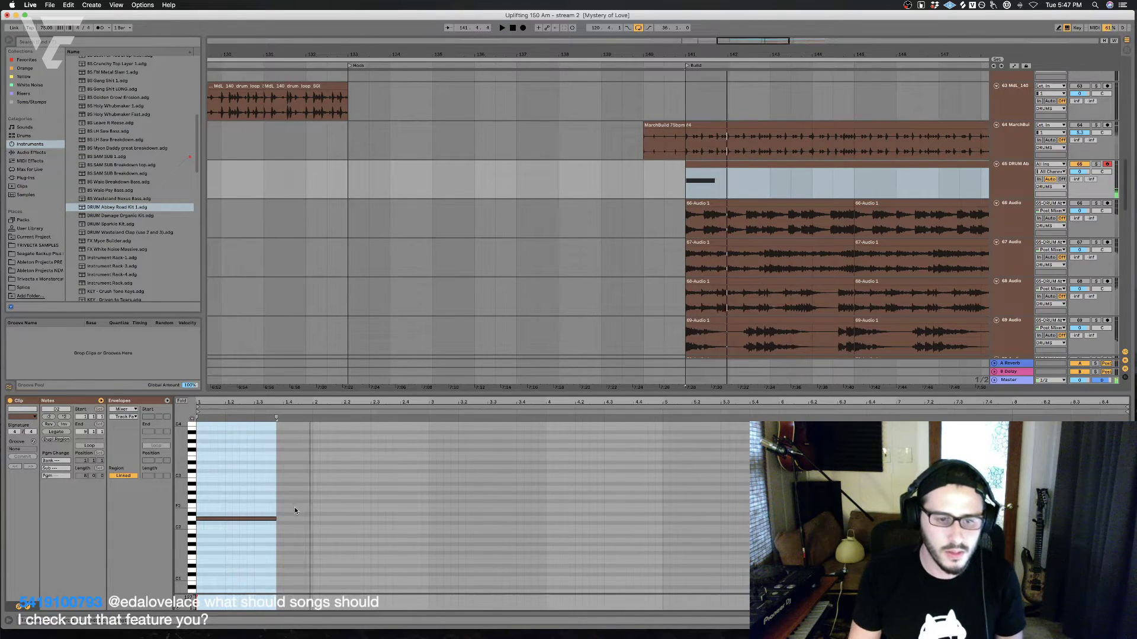
pyautogui.moveTo(295, 509); pyautogui.dragTo(236, 547)
pyautogui.press('space')
pyautogui.press('space')
pyautogui.hotkey('shift', 'Down')
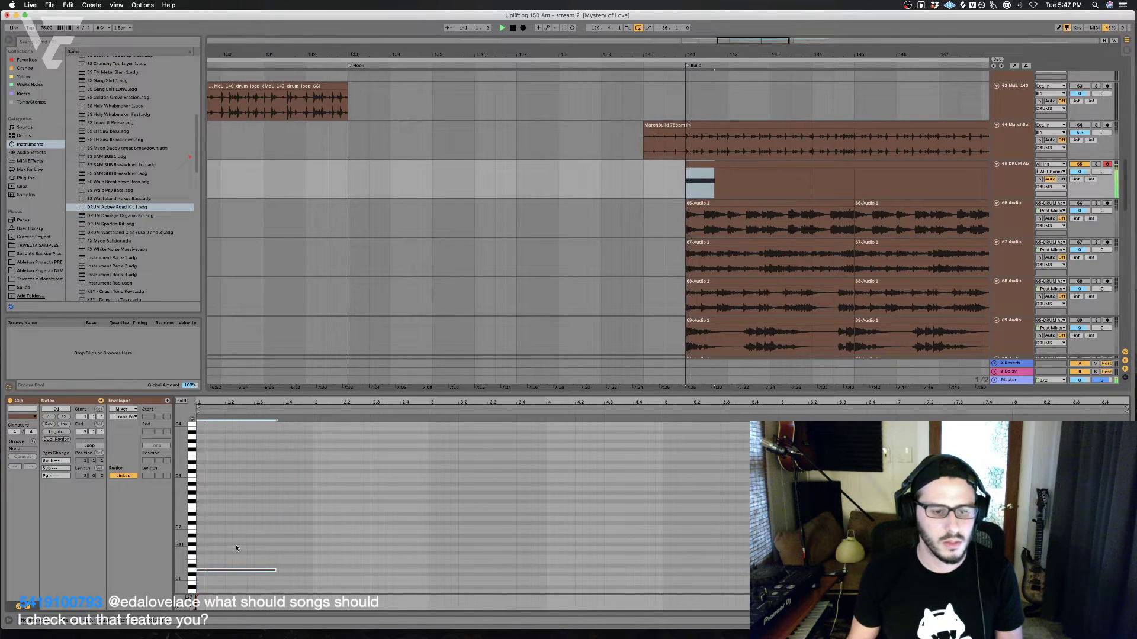
pyautogui.press('space')
pyautogui.press('space')
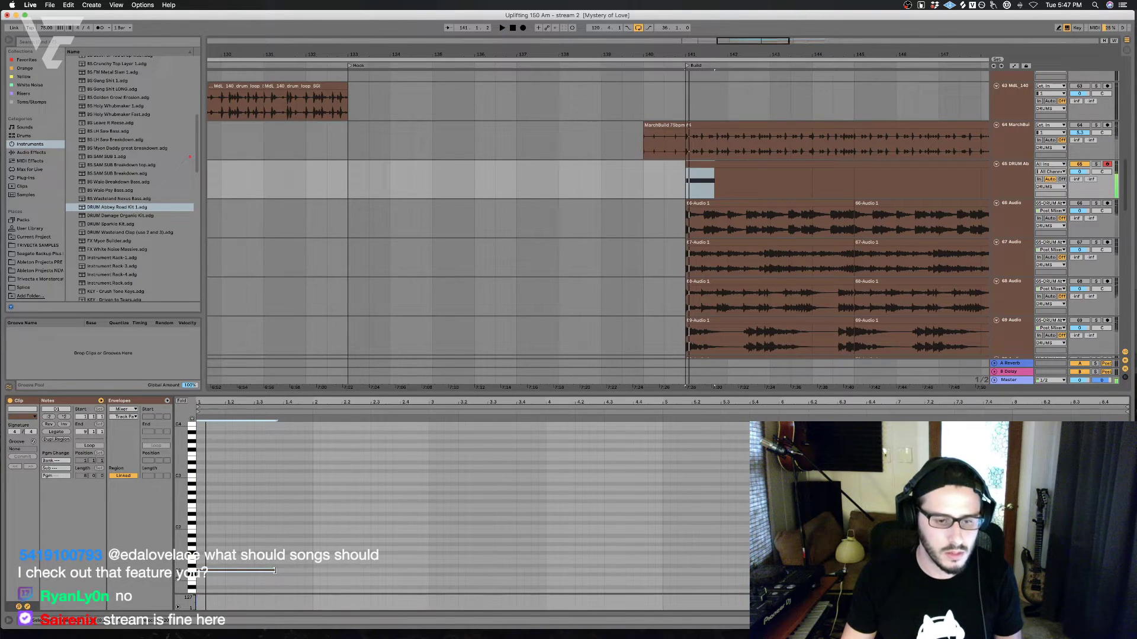
# Step: Shorten the drum note at the clip's start to a sixteenth note and audition it
pyautogui.press('space')
pyautogui.press('space')
pyautogui.moveTo(276, 571); pyautogui.dragTo(204, 571)
pyautogui.press('space')
pyautogui.press('space')
pyautogui.press('space')
pyautogui.moveTo(586, 403); pyautogui.dragTo(588, 428)
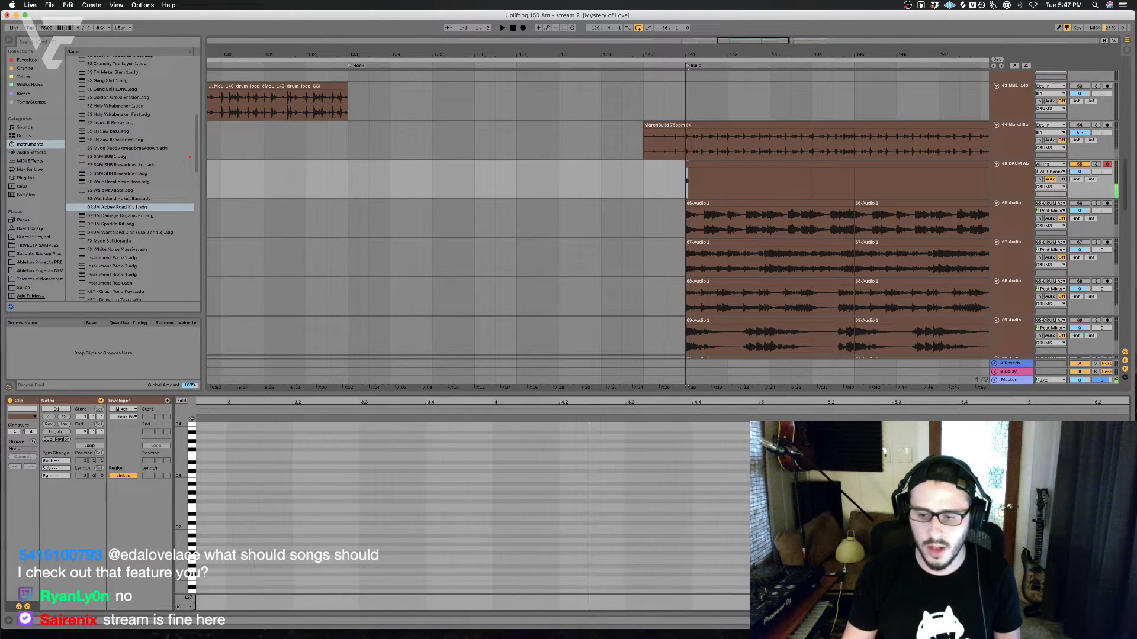
pyautogui.hscroll(-10, 663, 509)
pyautogui.hscroll(-1, 713, 241)
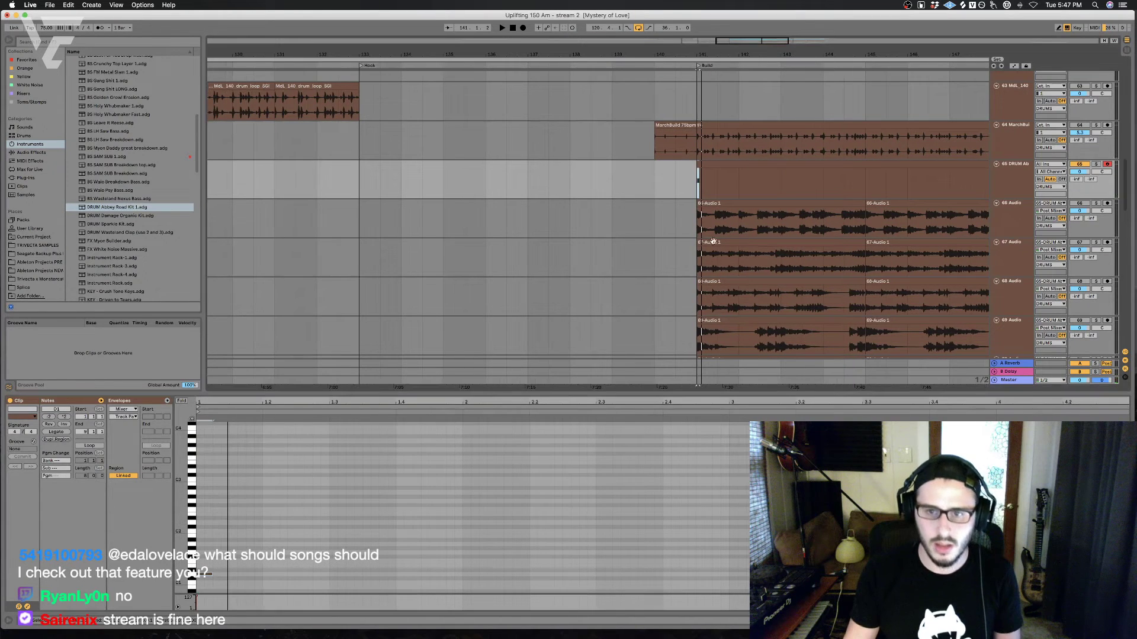
# Step: Audition the entry into the Build from about half a bar before it and reopen track 65's MIDI clip
pyautogui.click(671, 194)
pyautogui.scroll(-5, 670, 194)
pyautogui.press('space')
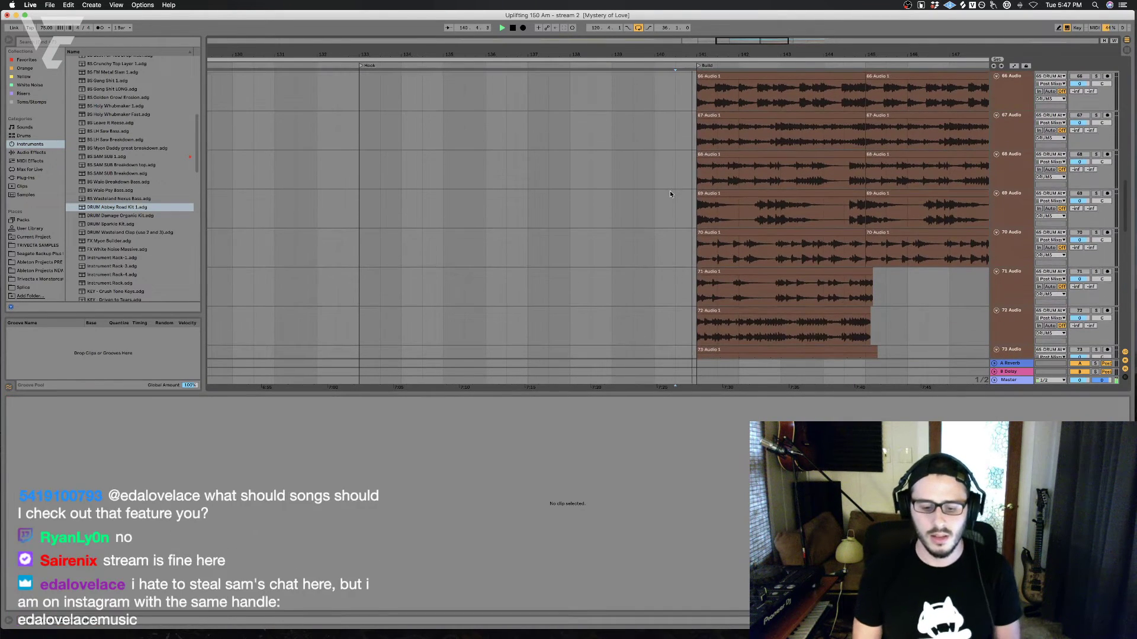
pyautogui.press('space')
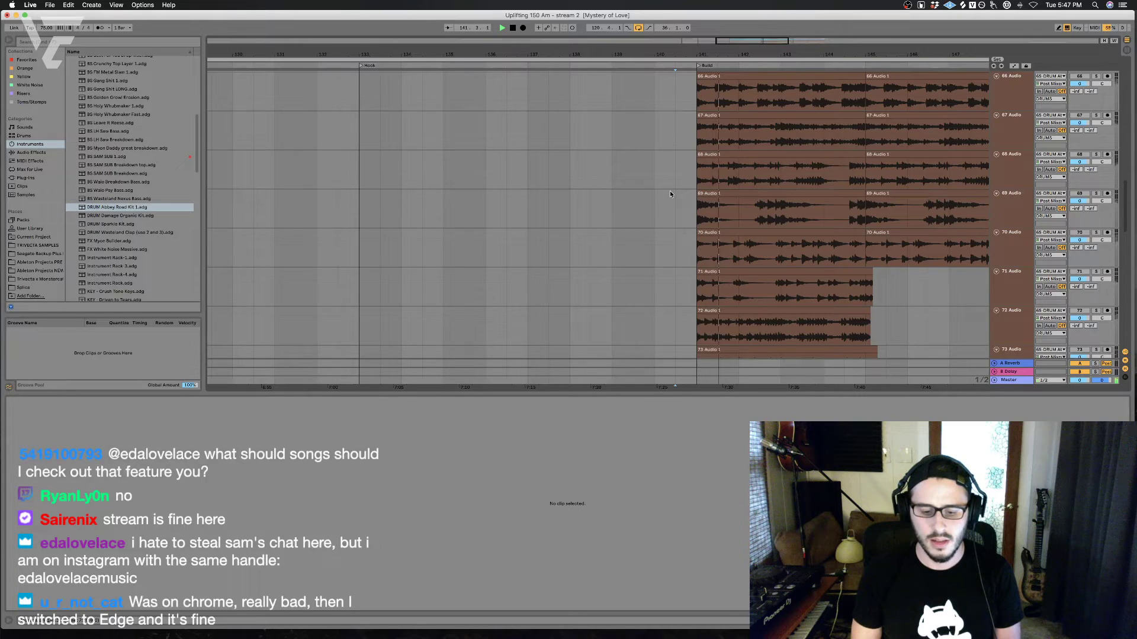
pyautogui.scroll(3, 673, 190)
pyautogui.press('space')
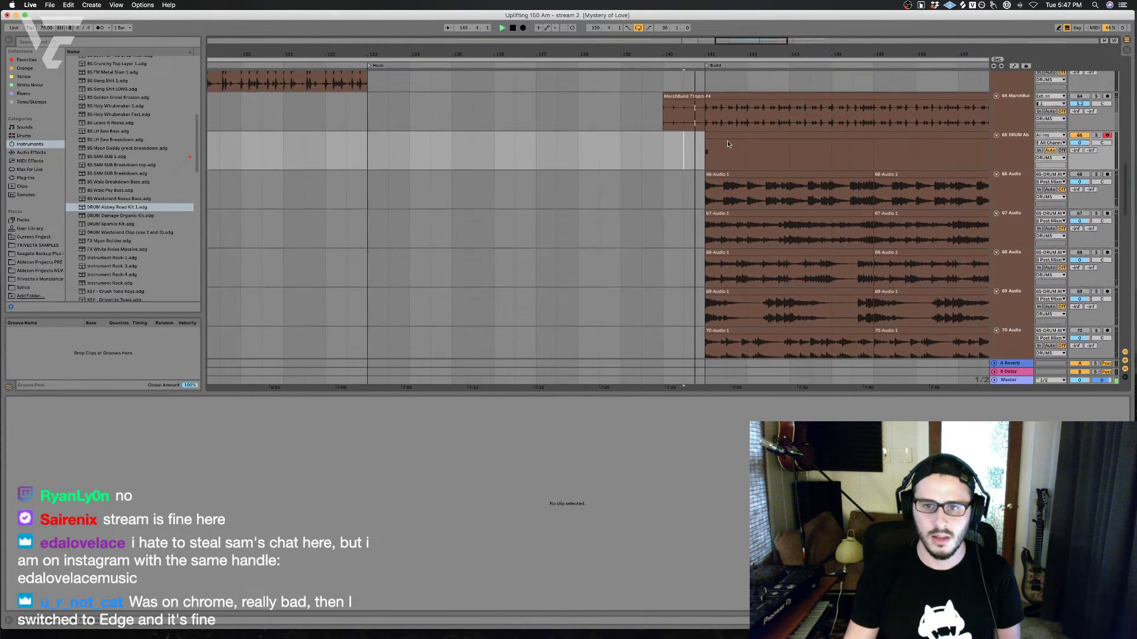
pyautogui.click(737, 137)
pyautogui.press('space')
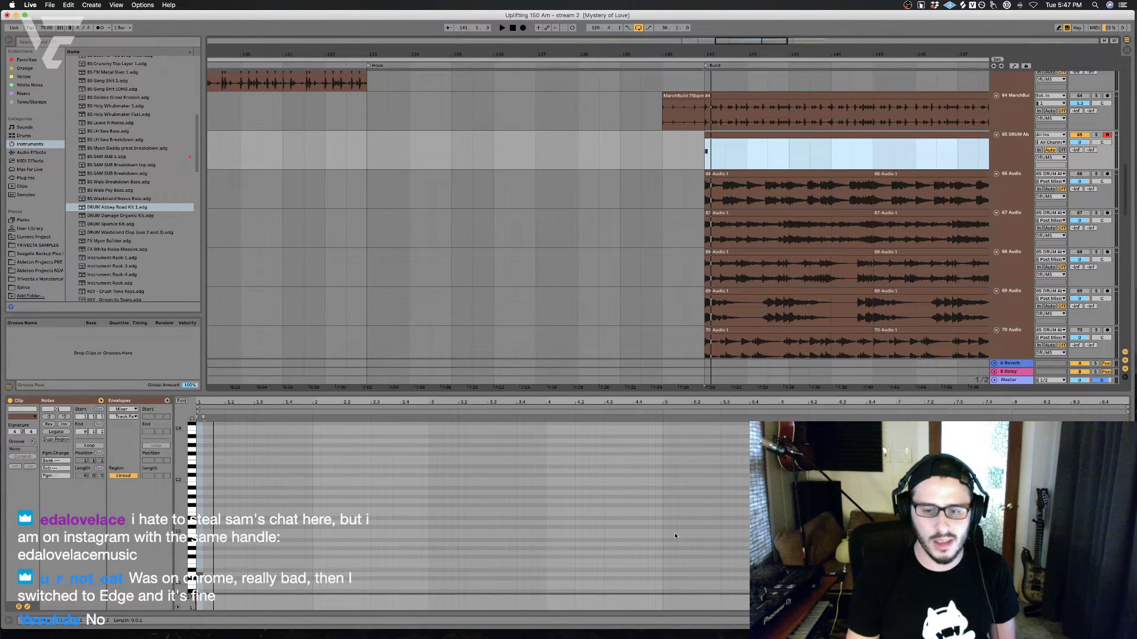
# Step: Add three more sixteenth notes directly after the first on the same pitch to fill the clip's first beat
pyautogui.moveTo(624, 519); pyautogui.dragTo(624, 516)
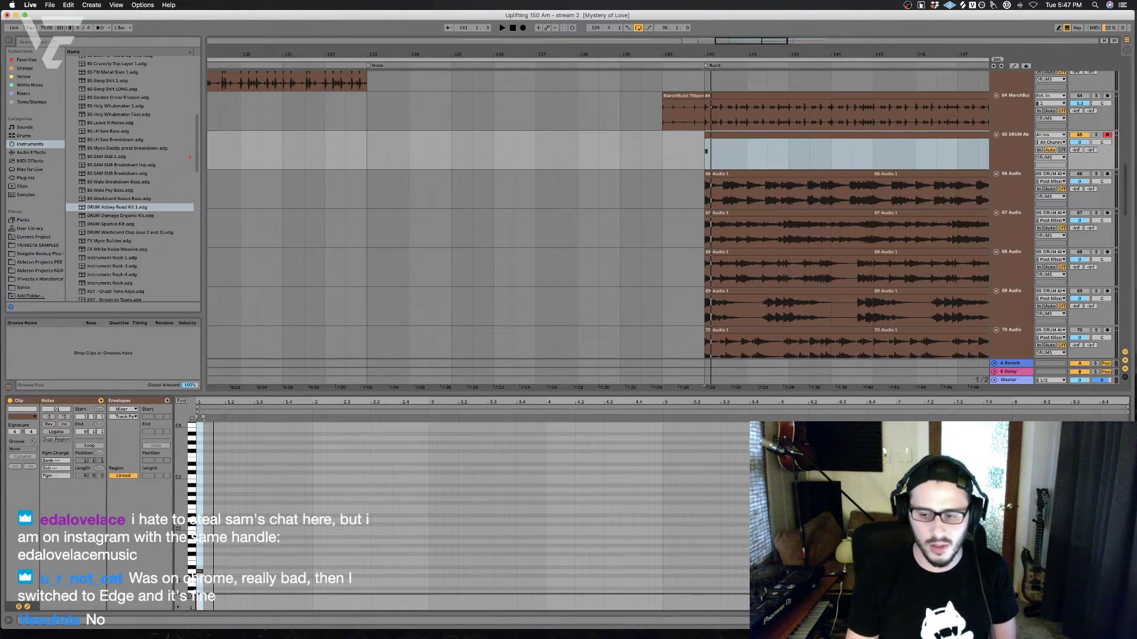
pyautogui.scroll(3, 624, 516)
pyautogui.hscroll(-3, 624, 517)
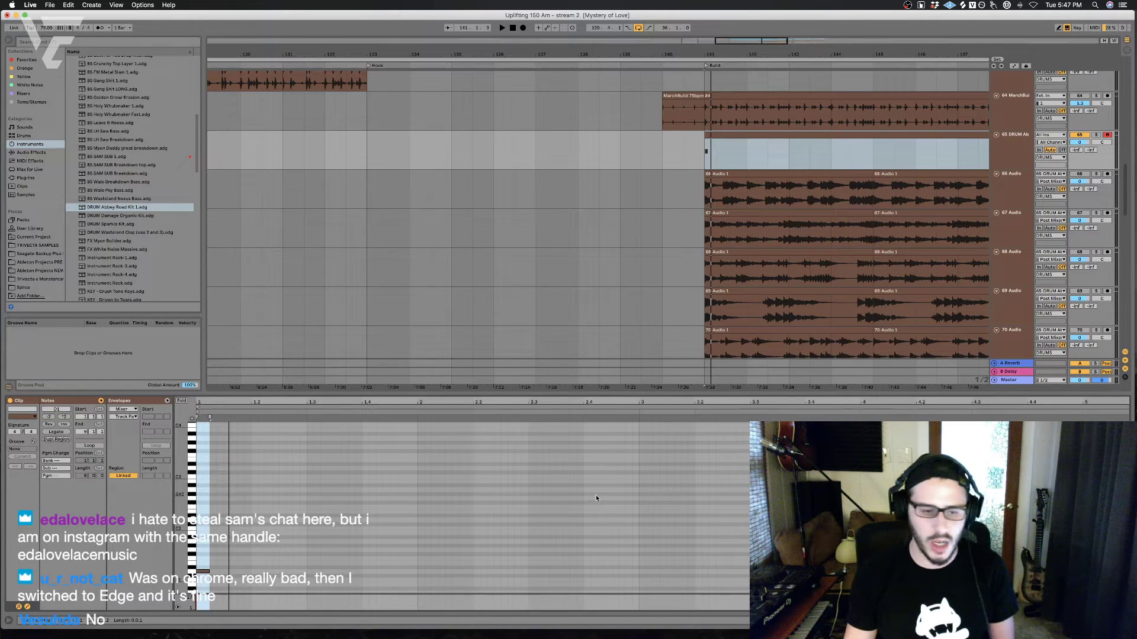
pyautogui.click(417, 531)
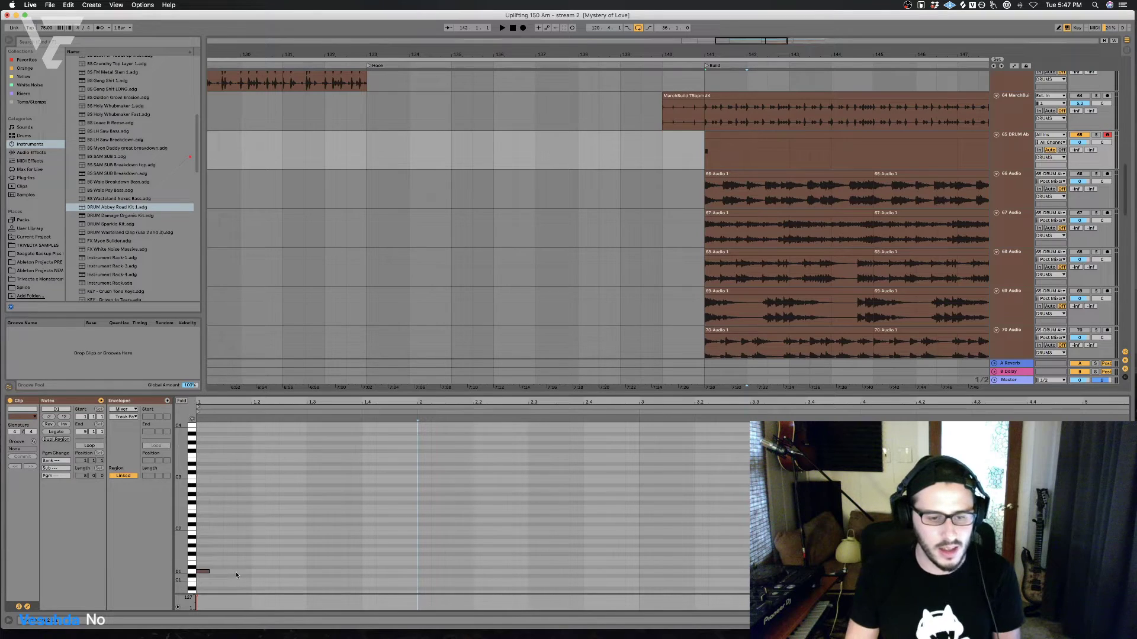
pyautogui.doubleClick(217, 571)
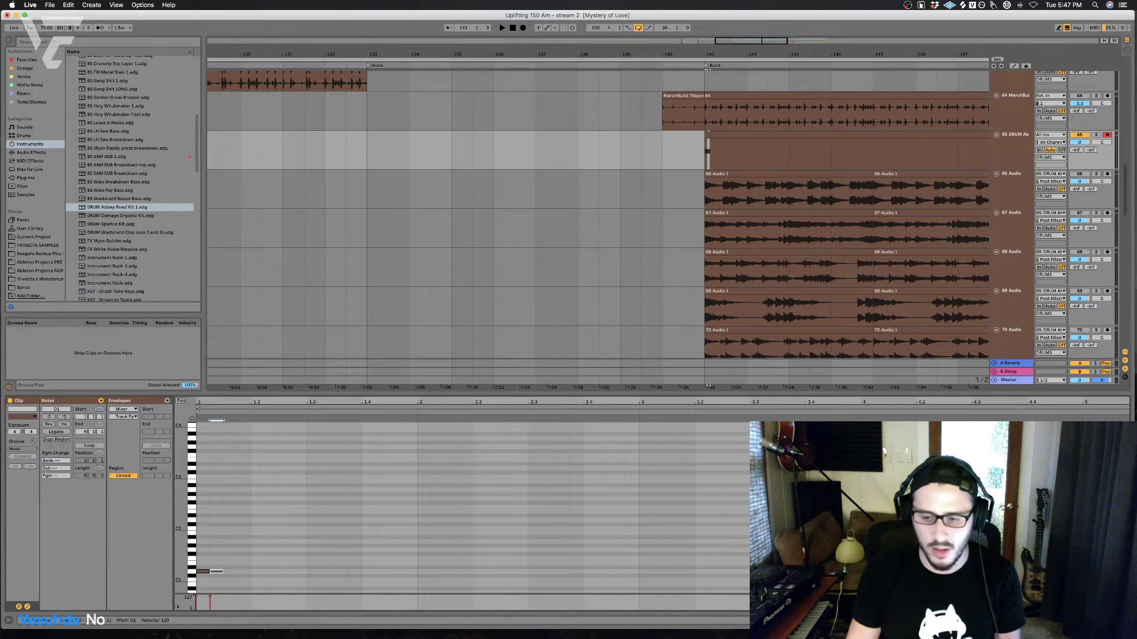
pyautogui.press('space')
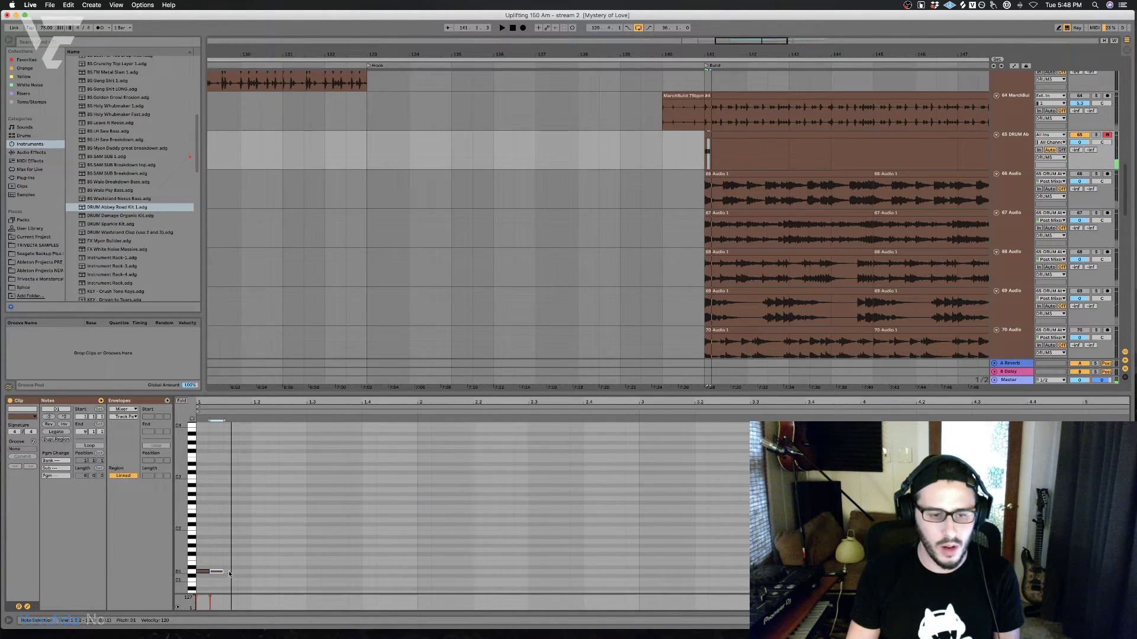
pyautogui.doubleClick(230, 572)
pyautogui.doubleClick(243, 571)
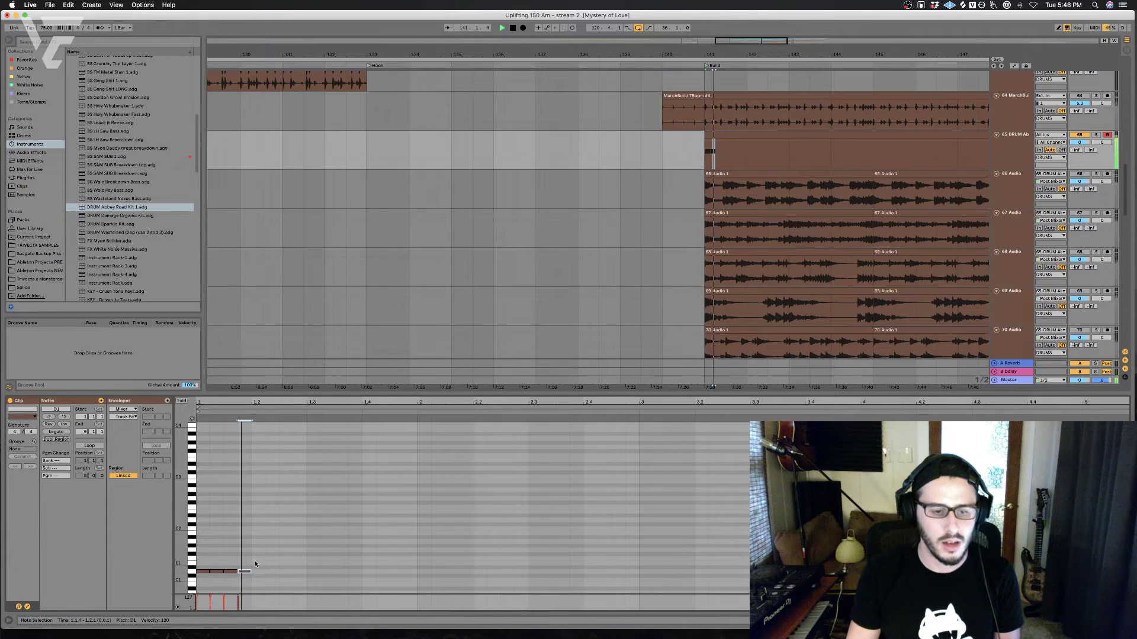
# Step: Try duplicating the four sixteenth notes into the second beat and undo the copy
pyautogui.moveTo(255, 561); pyautogui.dragTo(167, 589)
pyautogui.press('space')
pyautogui.press('space')
pyautogui.press('super+d')
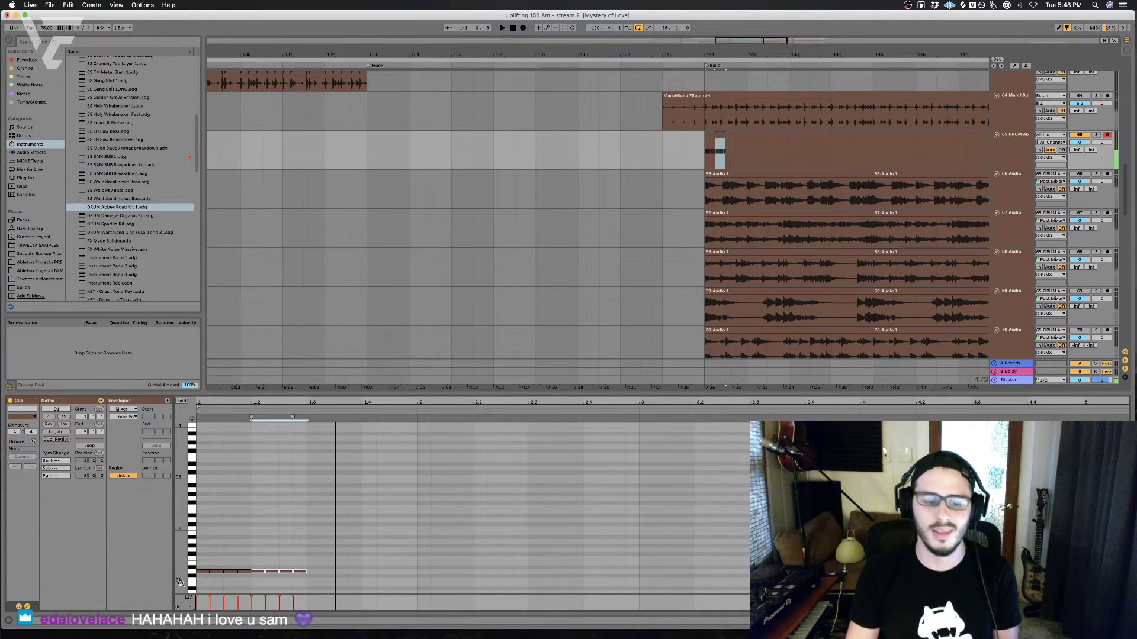
pyautogui.press('super+z')
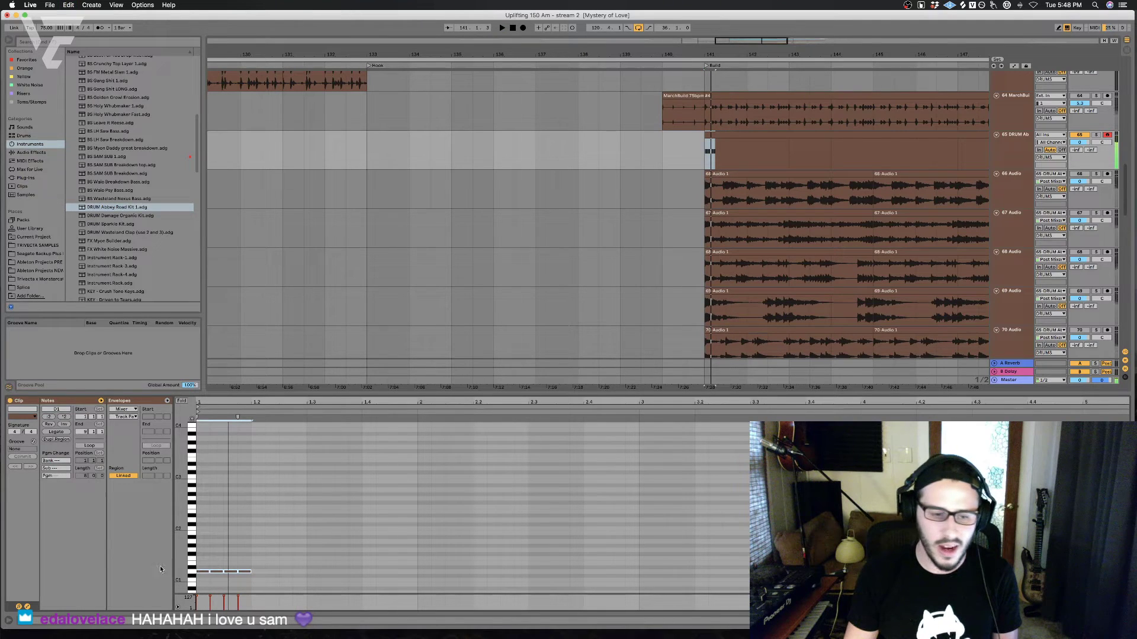
# Step: Lower the velocity of the four sixteenth notes, accent the first one, and audition them
pyautogui.press('space')
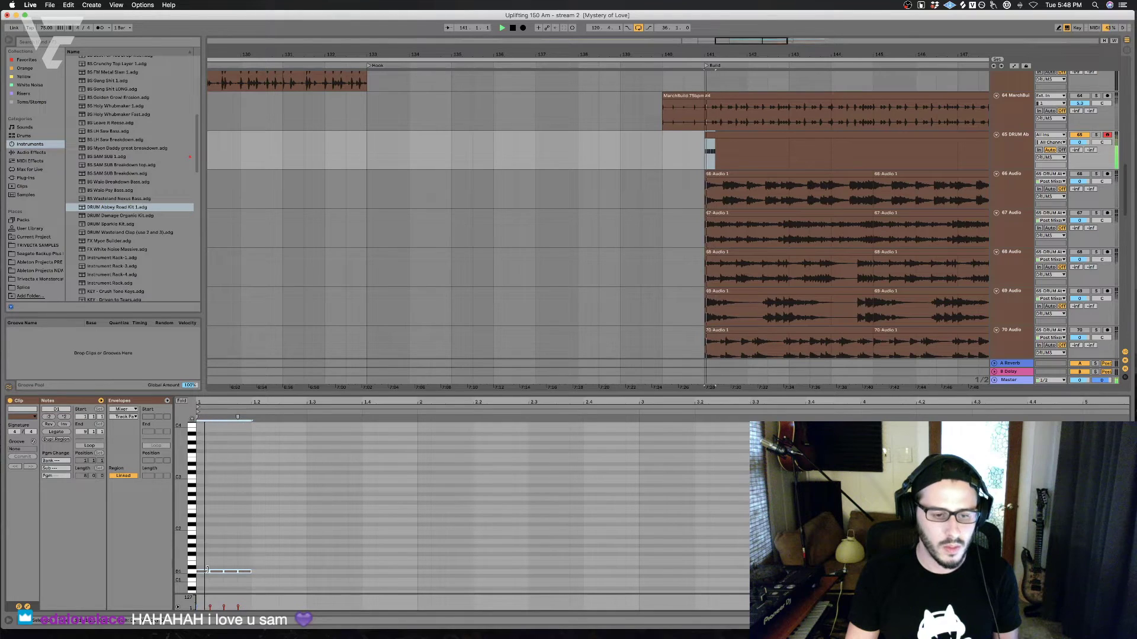
pyautogui.click(251, 556)
pyautogui.moveTo(199, 571); pyautogui.dragTo(200, 552)
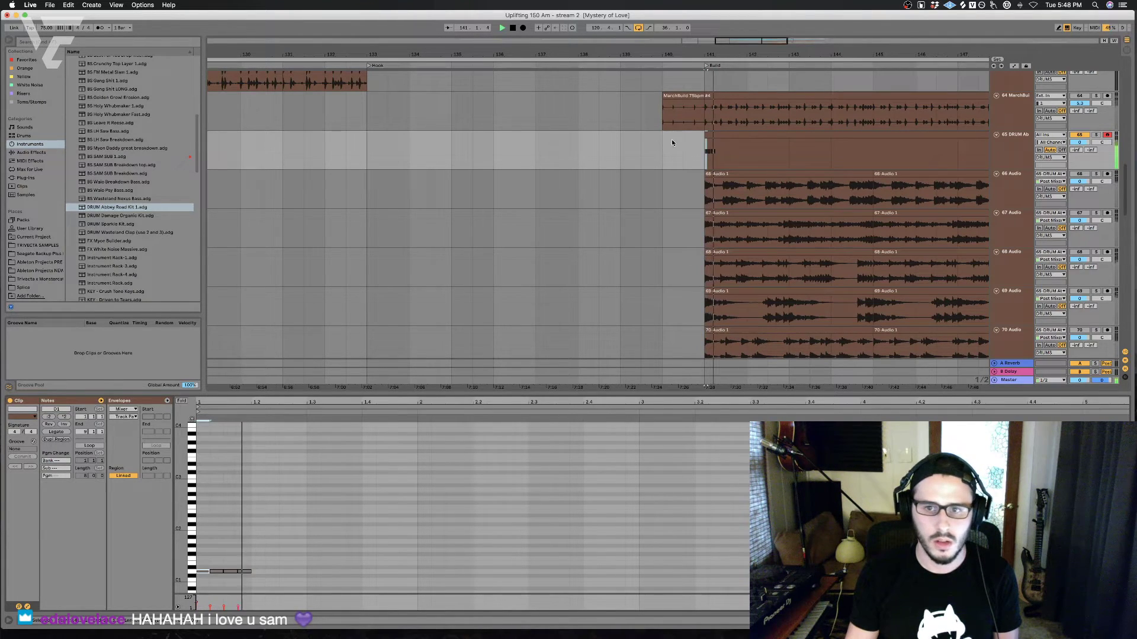
pyautogui.press('space')
# Step: Extend the start of track 65's clip to about half a beat before the Build and audition it
pyautogui.moveTo(710, 53); pyautogui.dragTo(710, 77)
pyautogui.press('space')
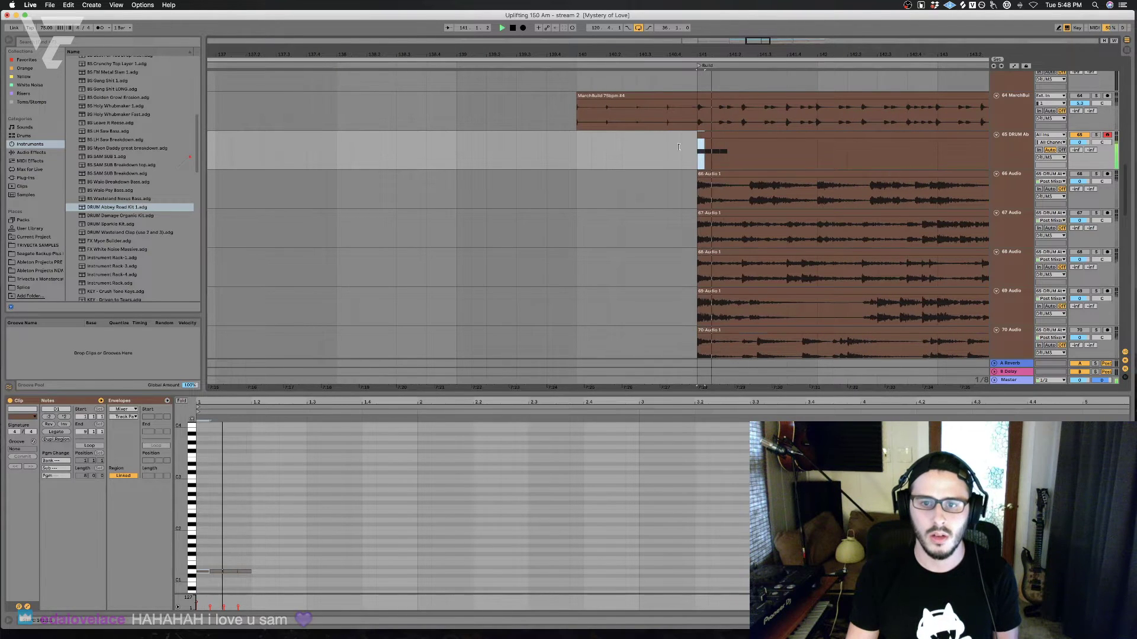
pyautogui.moveTo(698, 136); pyautogui.dragTo(681, 136)
pyautogui.press('space')
pyautogui.press('space')
pyautogui.click(272, 584)
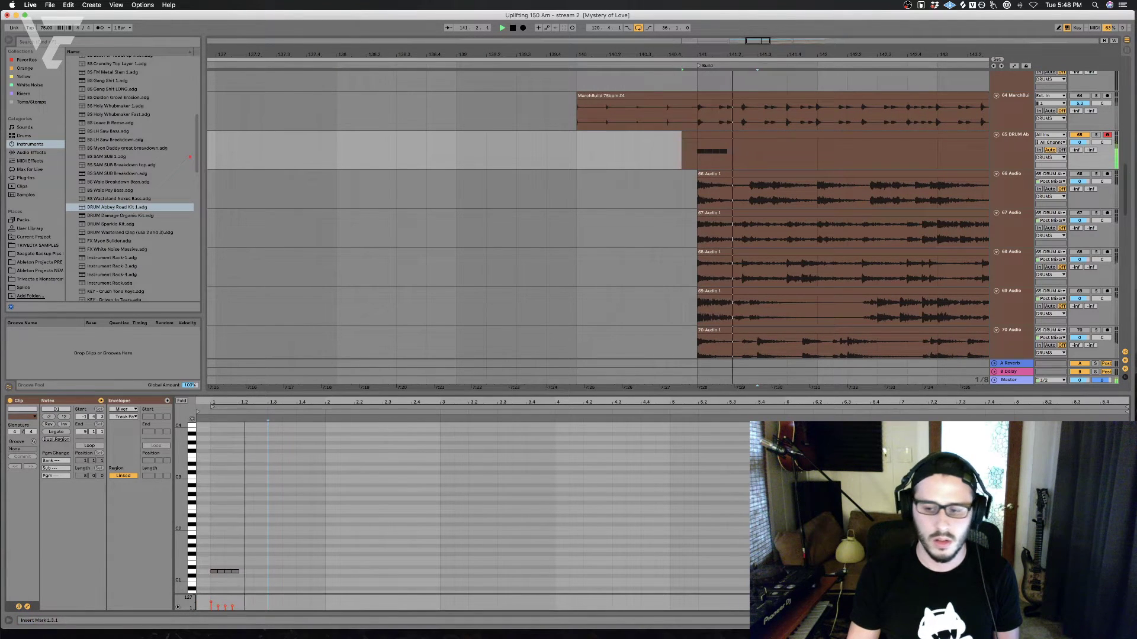
pyautogui.press('space')
pyautogui.press('space')
# Step: Add three thirty-second pickup notes just before the Build's downbeat on the same drum pitch
pyautogui.moveTo(762, 402); pyautogui.dragTo(762, 421)
pyautogui.press('space')
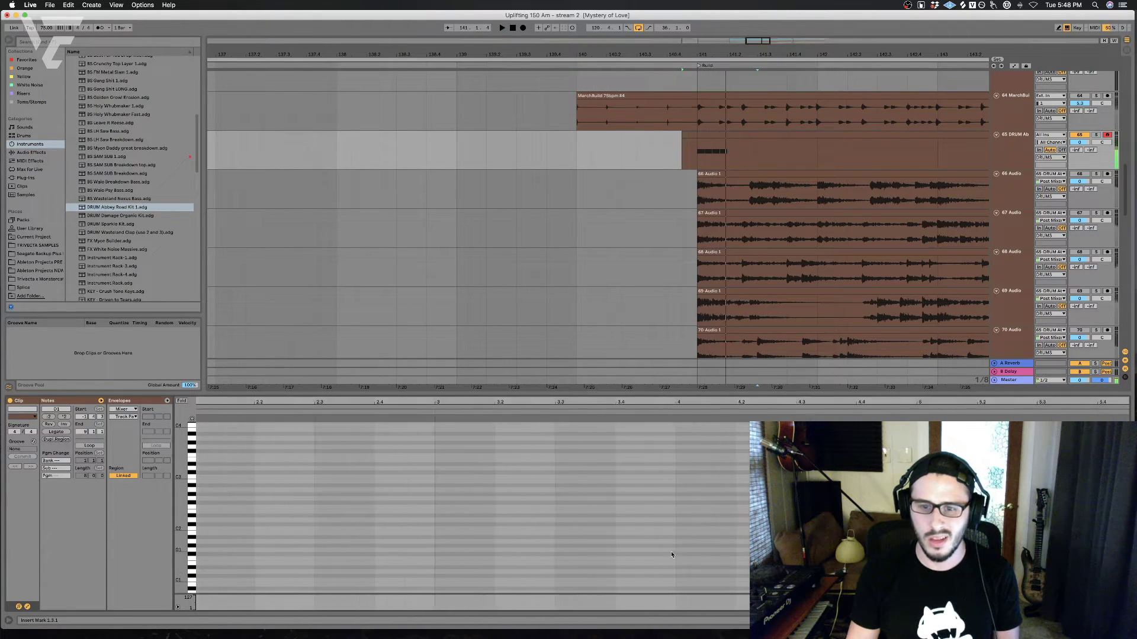
pyautogui.hscroll(-10, 514, 530)
pyautogui.scroll(-3, 514, 531)
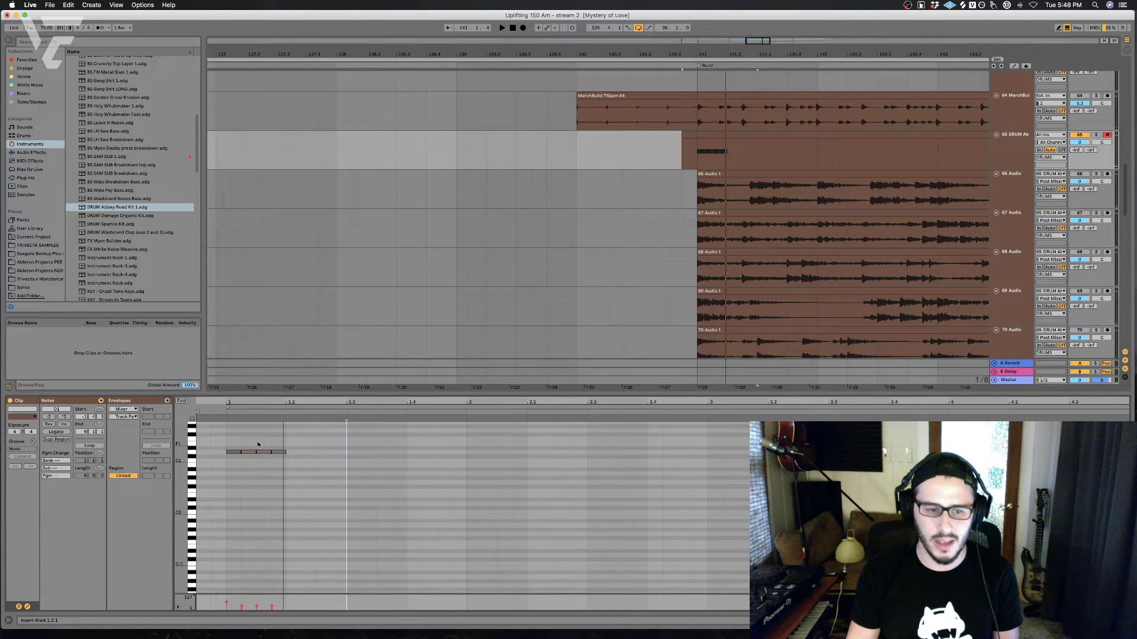
pyautogui.click(220, 455)
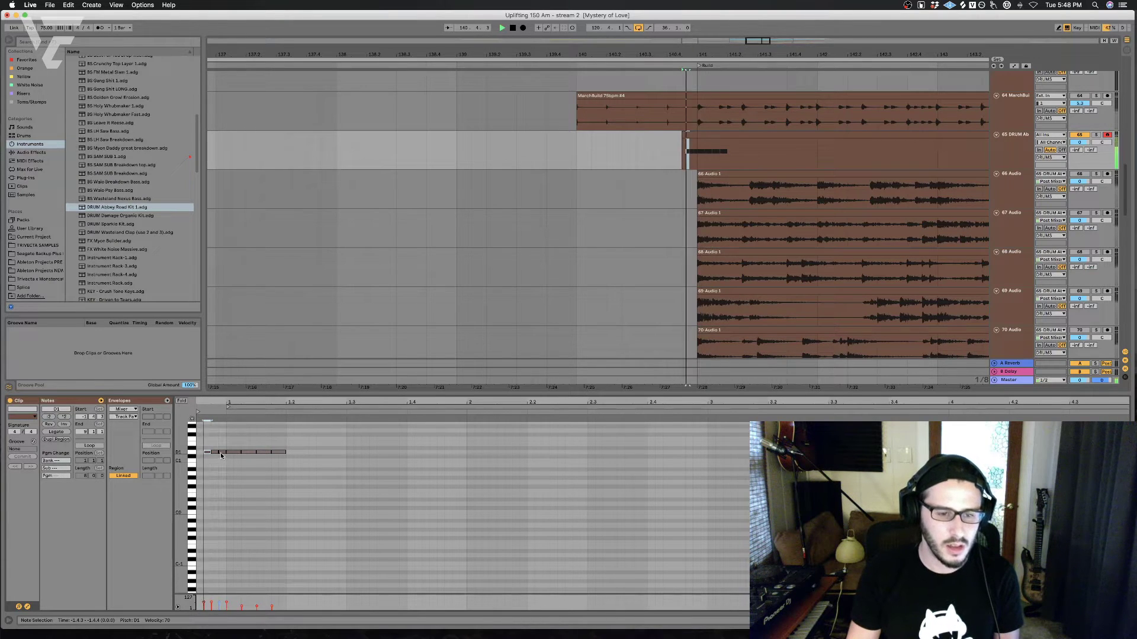
# Step: Lower the first pickup note's velocity to 1 and set the second one's to 51 during playback
pyautogui.click(204, 452)
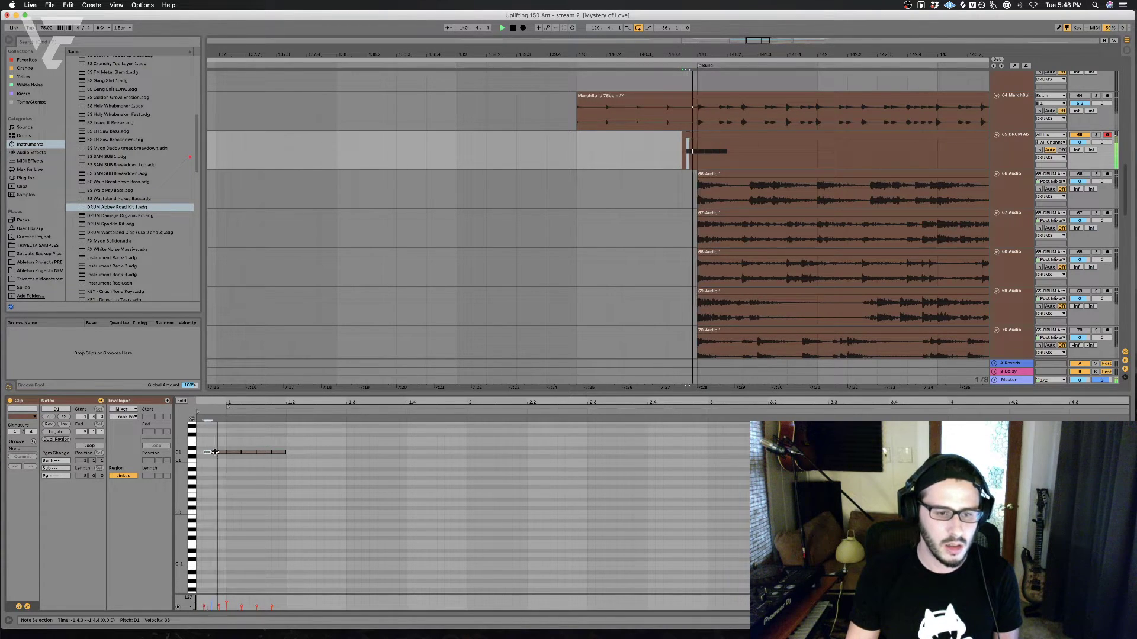
pyautogui.moveTo(213, 452); pyautogui.dragTo(214, 471)
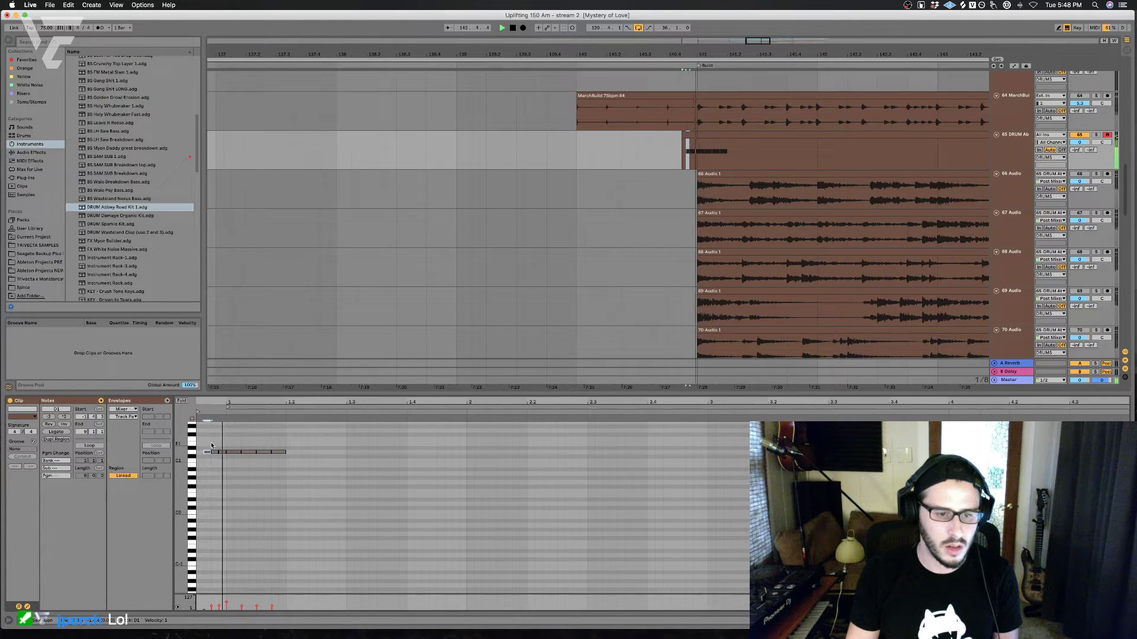
pyautogui.click(218, 452)
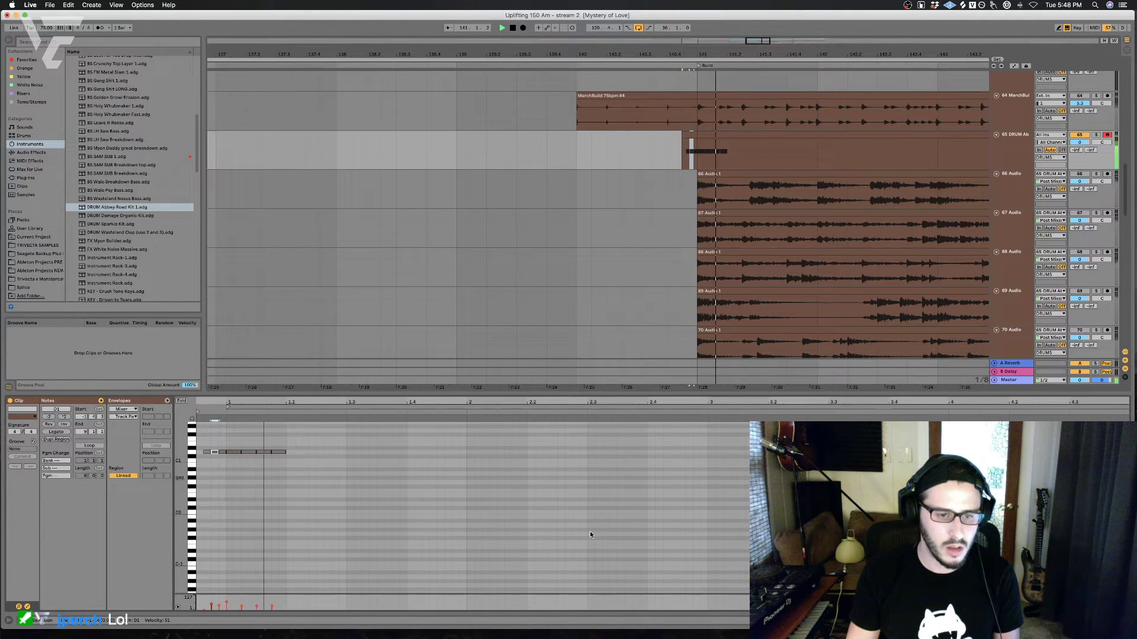
pyautogui.scroll(3, 596, 497)
pyautogui.hscroll(-5, 596, 497)
pyautogui.press('space')
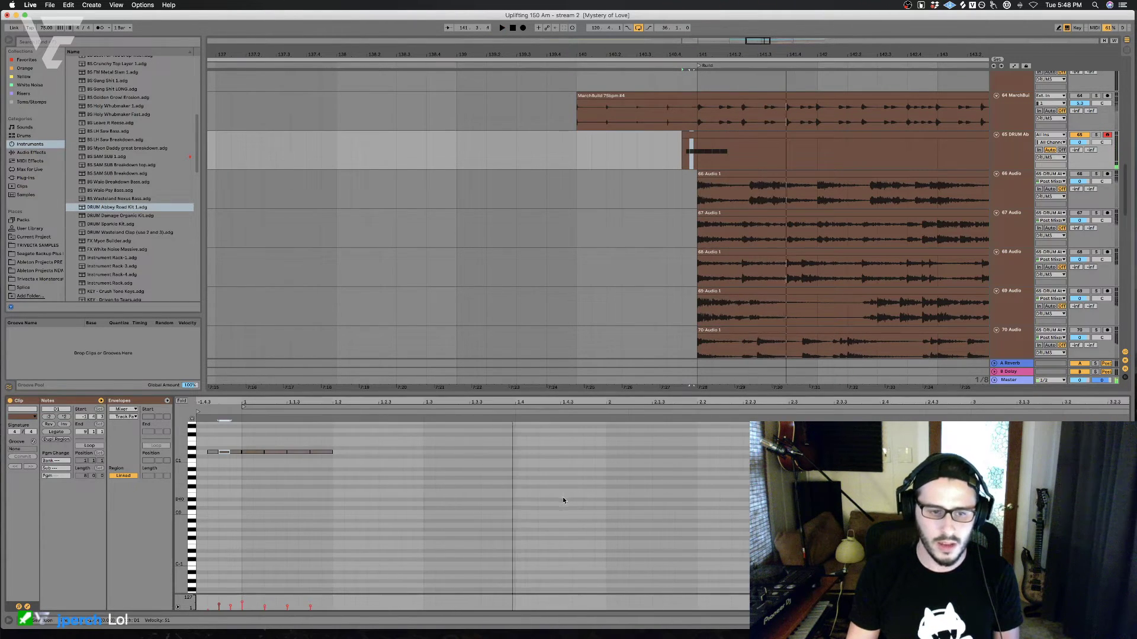
# Step: Replace the last two thirty-second pickup notes with a faster run of sixty-fourth notes before the downbeat
pyautogui.click(563, 500)
pyautogui.click(236, 455)
pyautogui.scroll(1, 234, 456)
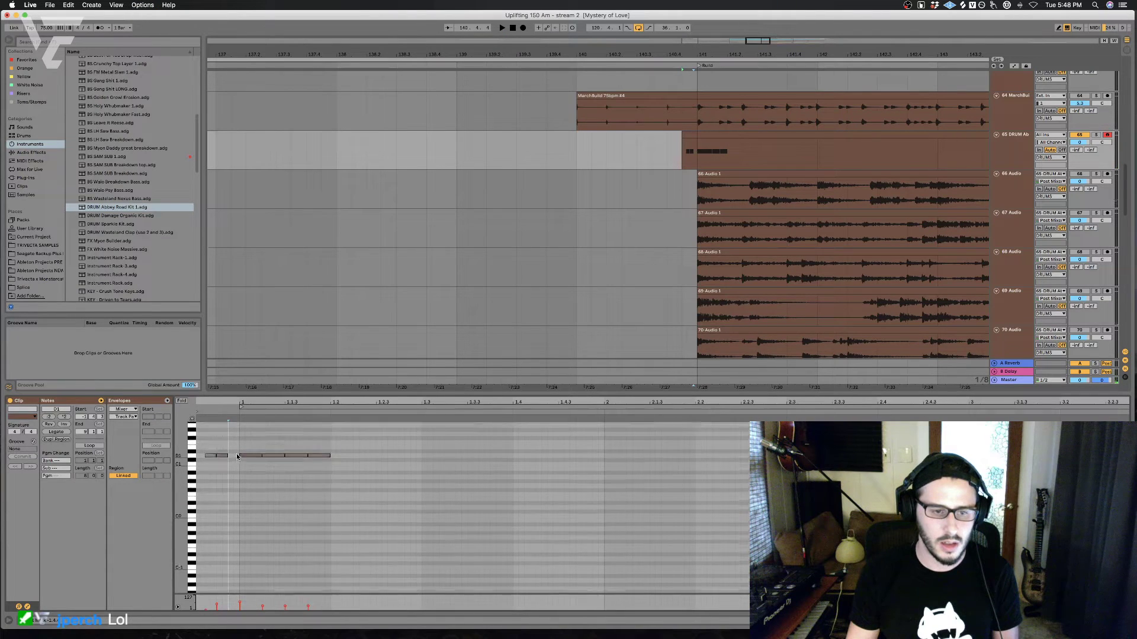
pyautogui.moveTo(230, 454); pyautogui.dragTo(234, 455)
pyautogui.press('Up')
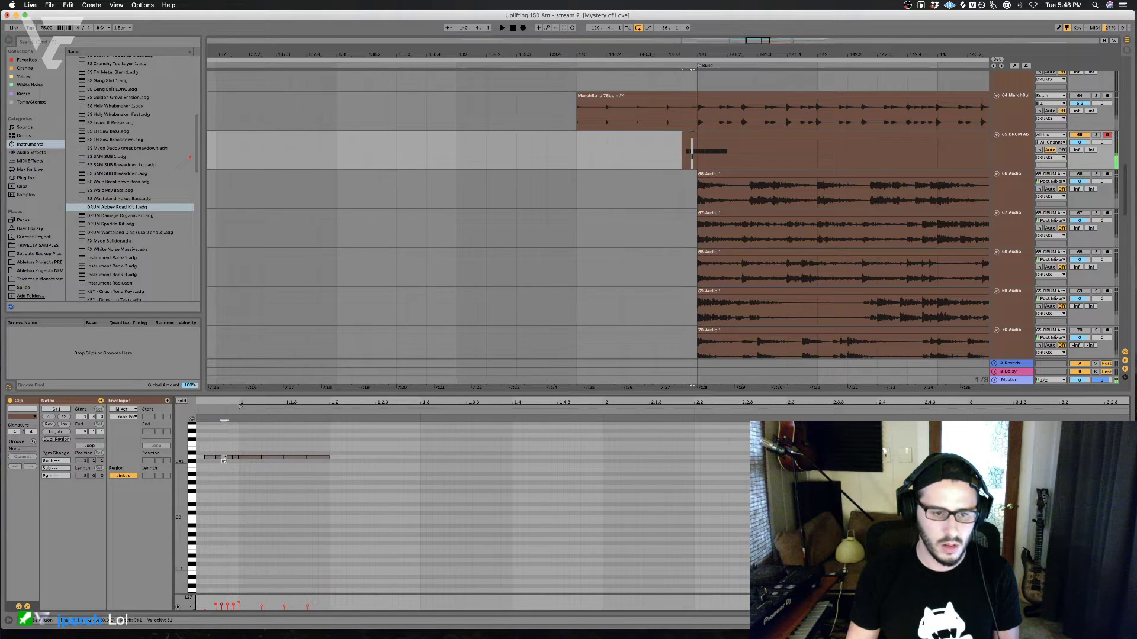
# Step: Raise the selected sixty-fourth pickup note one semitone onto the other hits' pitch and audition the fill
pyautogui.press('space')
pyautogui.press('Up')
pyautogui.press('space')
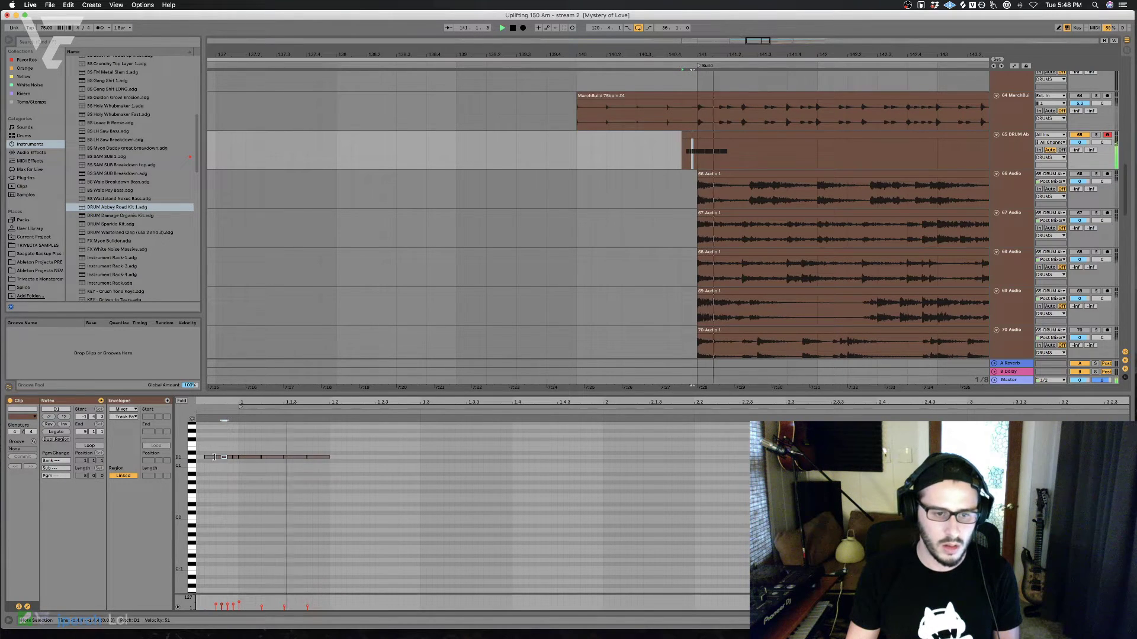
pyautogui.press('space')
pyautogui.press('space')
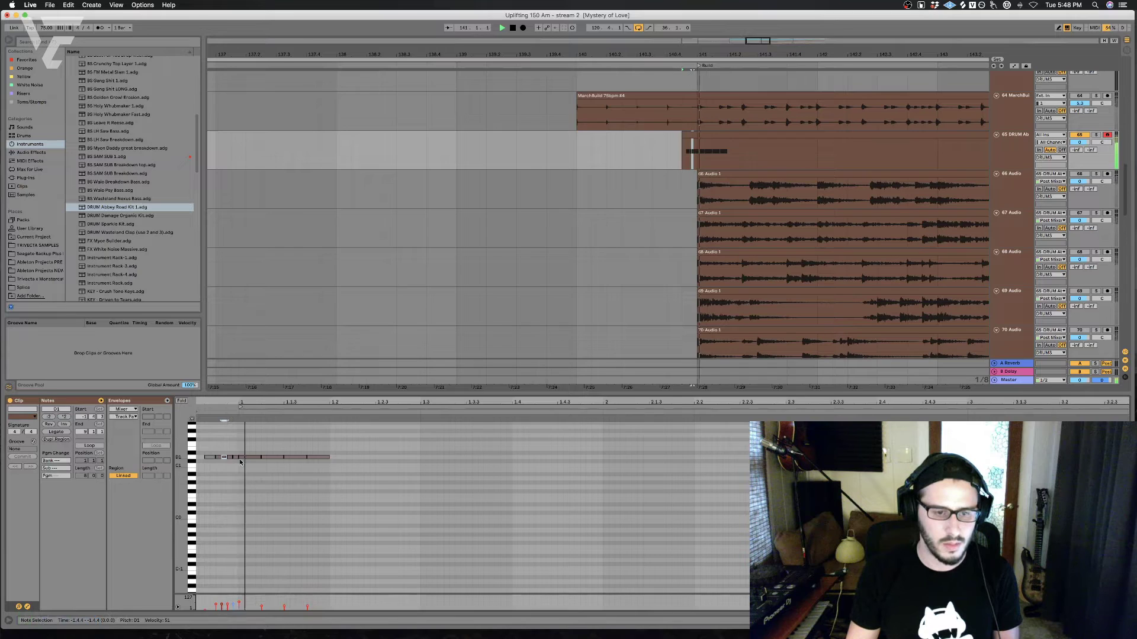
# Step: Duplicate the accented group of three sixteenth notes from the Build's downbeat four times in succession
pyautogui.click(277, 457)
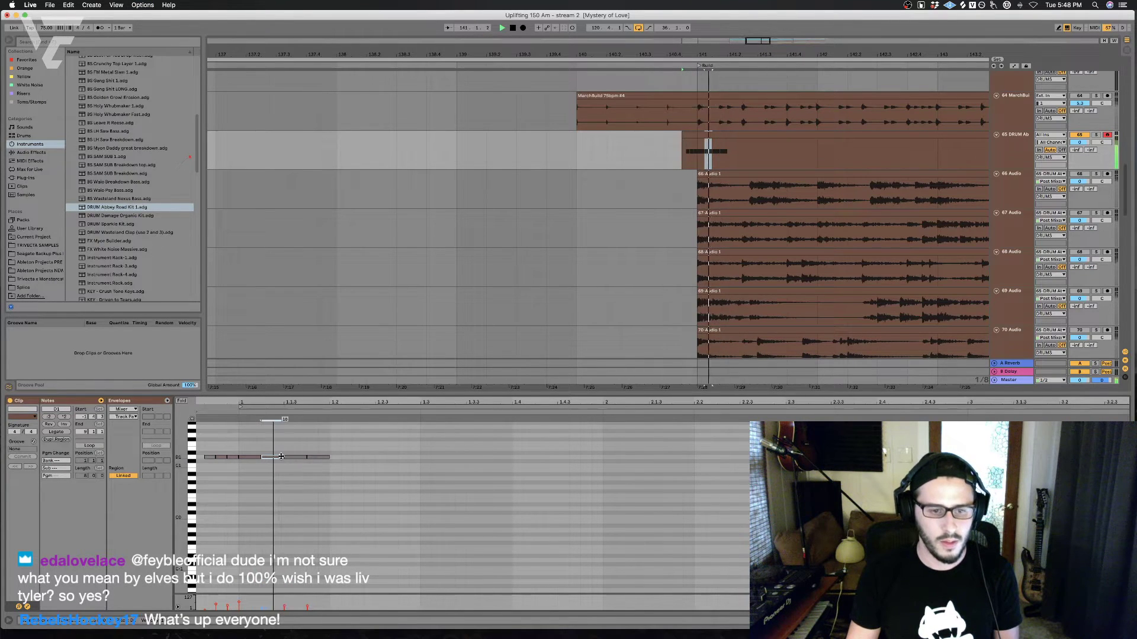
pyautogui.moveTo(302, 453); pyautogui.dragTo(246, 482)
pyautogui.press('super+c')
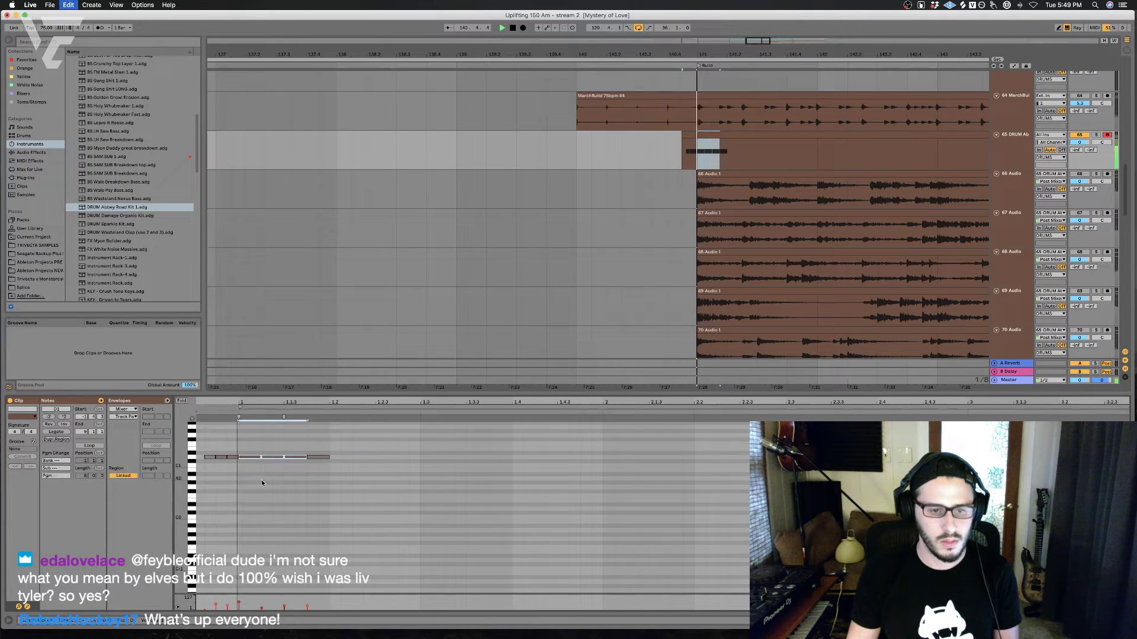
pyautogui.press('super+d')
pyautogui.click(314, 466)
pyautogui.moveTo(319, 457); pyautogui.dragTo(355, 476)
pyautogui.press('super+d')
pyautogui.press('super+d')
pyautogui.press('super+d')
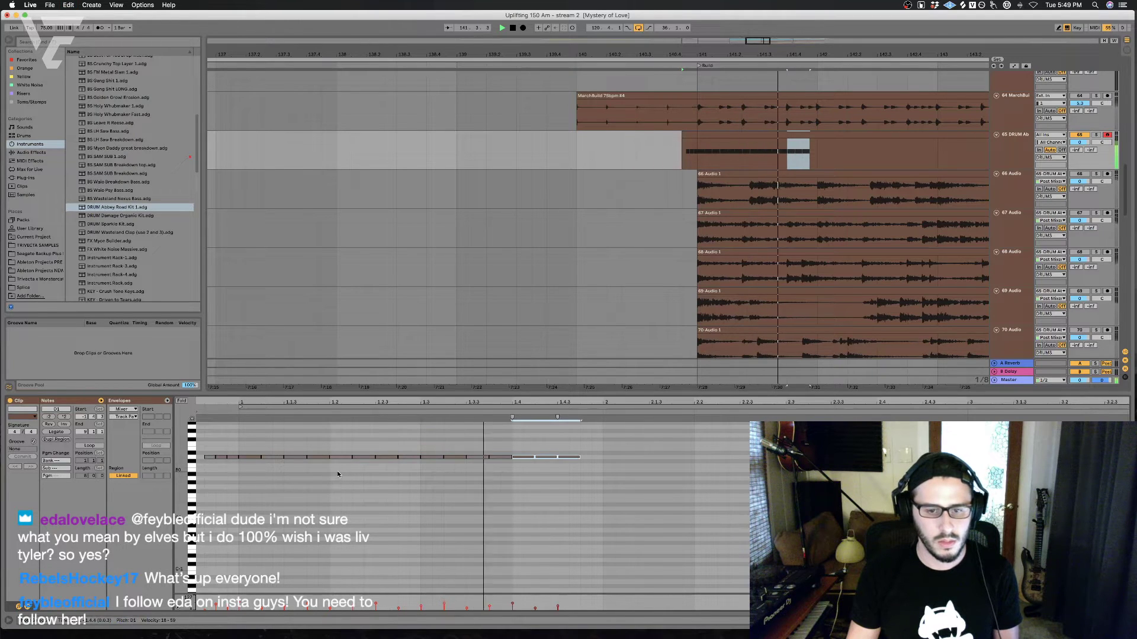
# Step: Duplicate the three-note group once more and split the last sixteenth note before bar 2 into two thirty-second notes
pyautogui.press('super+d')
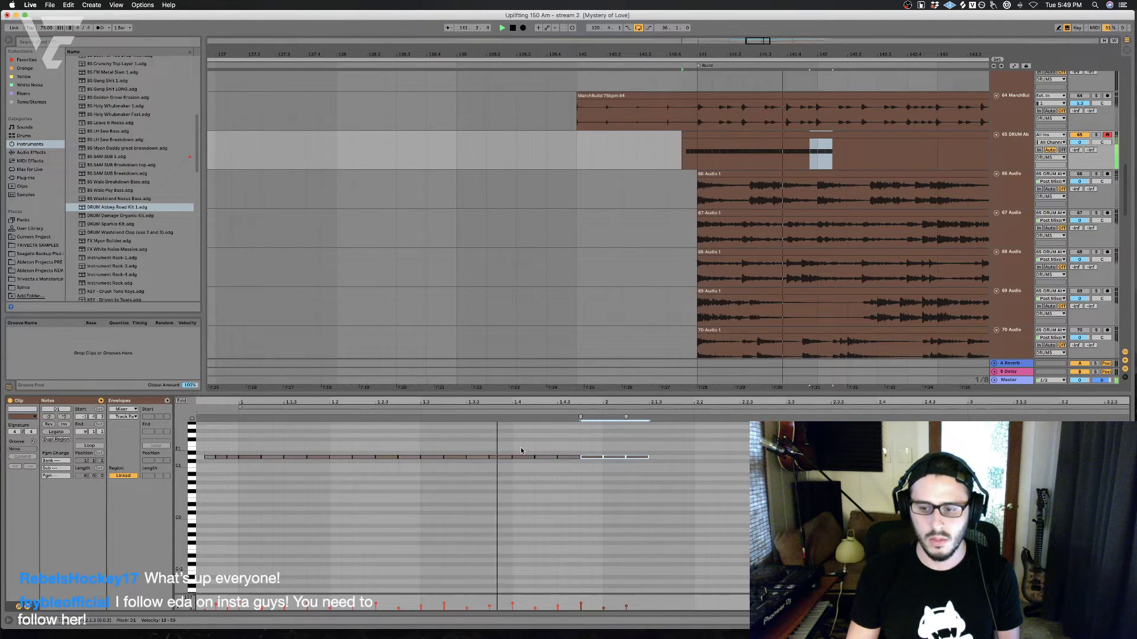
pyautogui.click(707, 473)
pyautogui.press('space')
pyautogui.press('space')
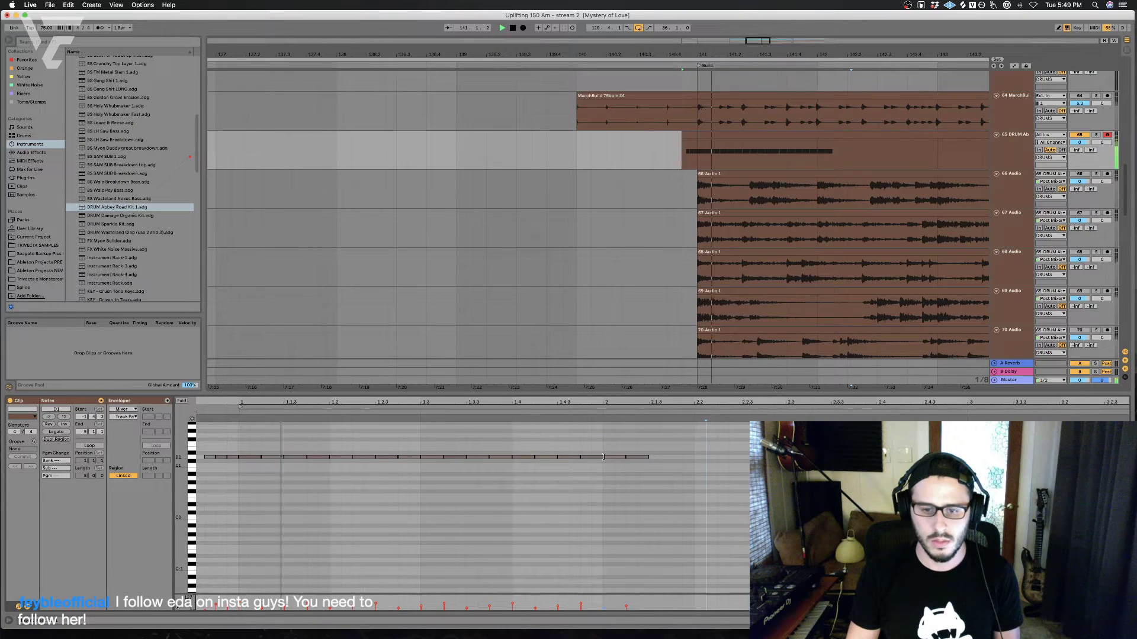
pyautogui.moveTo(602, 457); pyautogui.dragTo(592, 457)
pyautogui.click(598, 460)
pyautogui.click(597, 458)
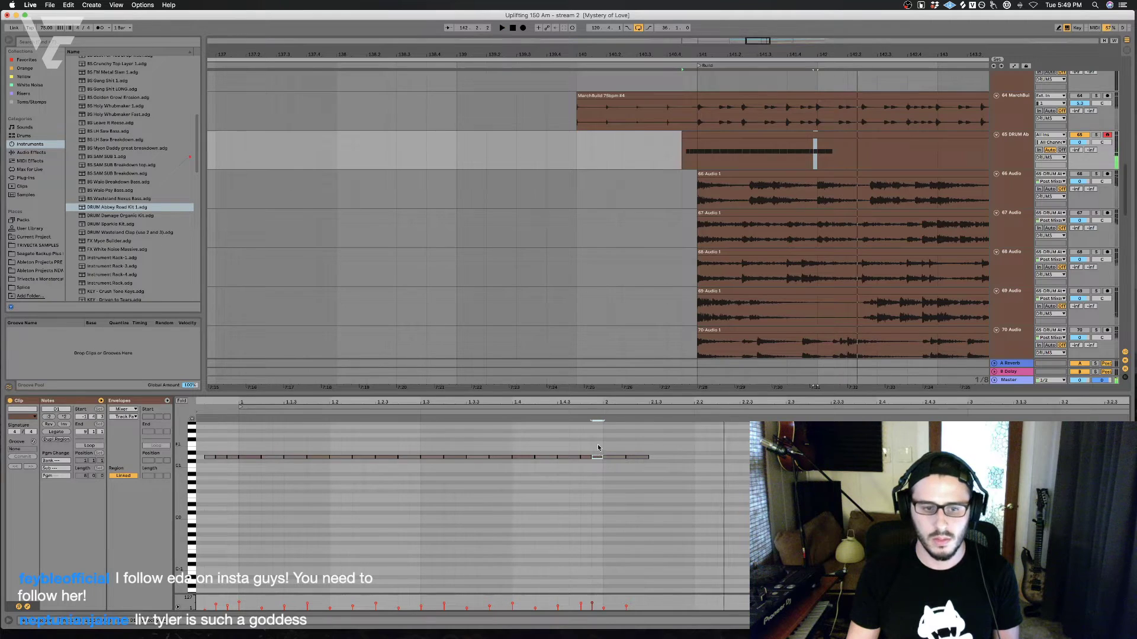
# Step: Duplicate the first bar's snare pattern three times to fill bars 2 to 4, and audition it from just before the Build
pyautogui.moveTo(598, 445); pyautogui.dragTo(238, 482)
pyautogui.press('super+d')
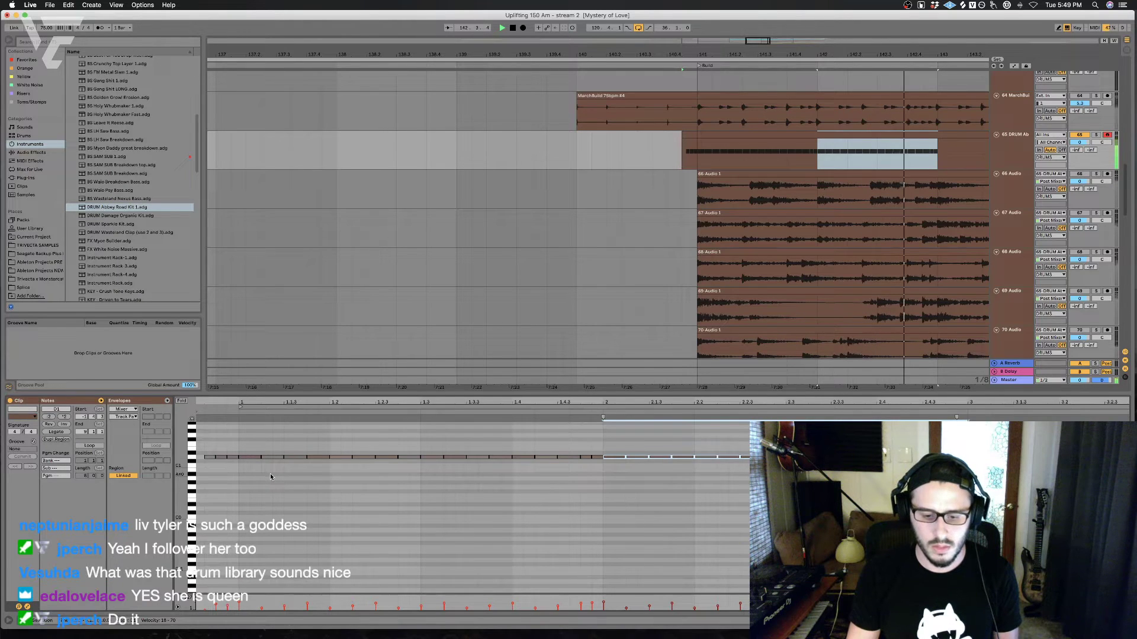
pyautogui.press('super+d')
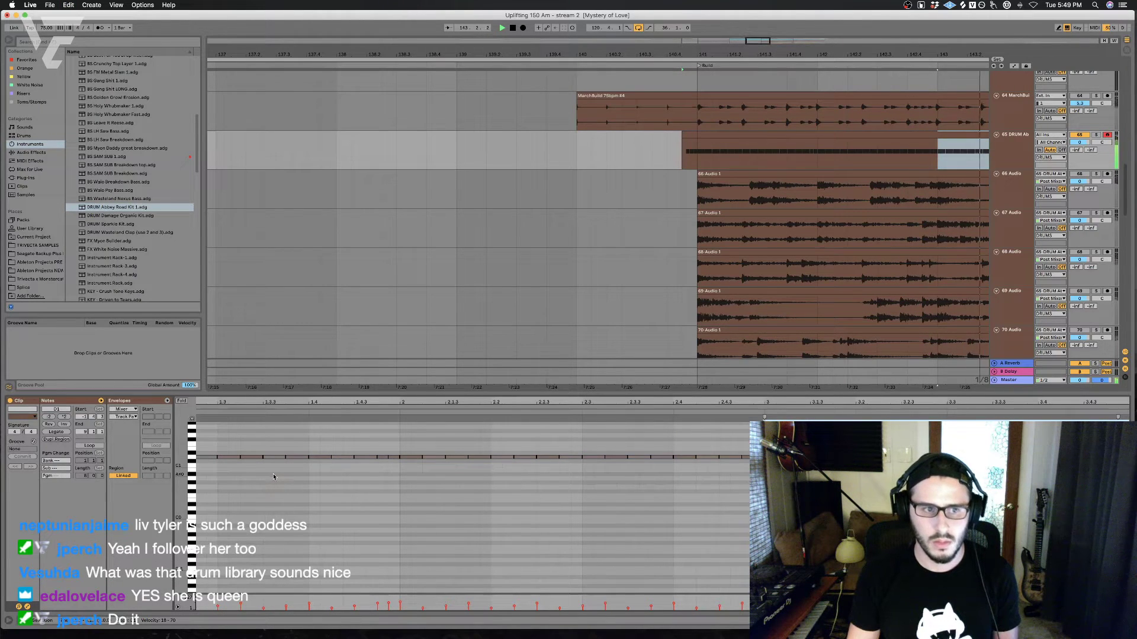
pyautogui.press('super+d')
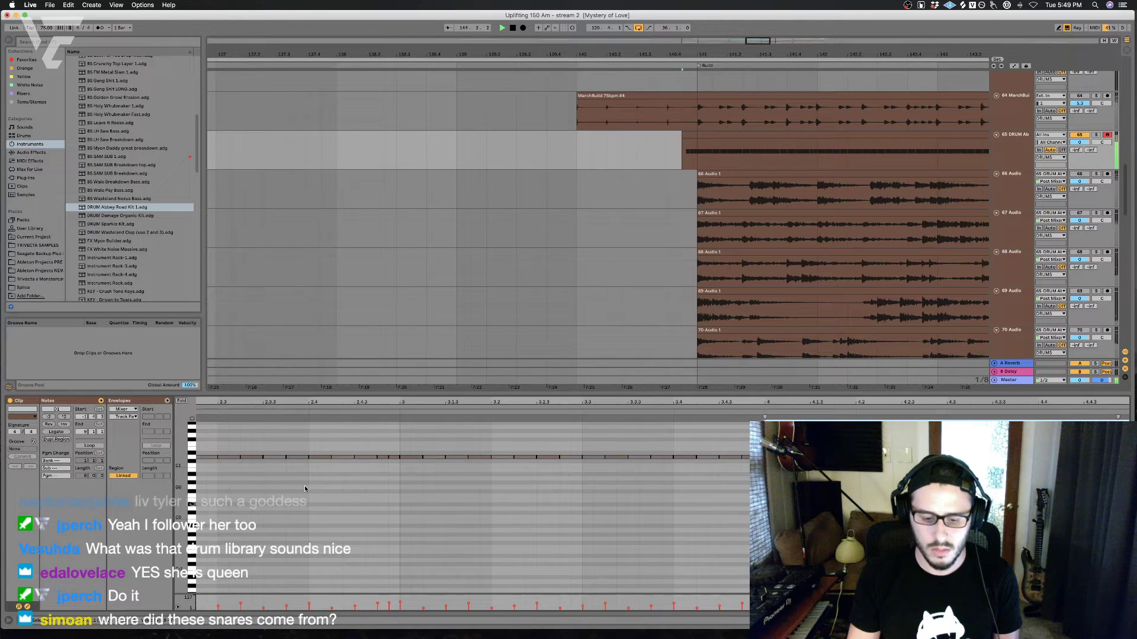
pyautogui.click(673, 150)
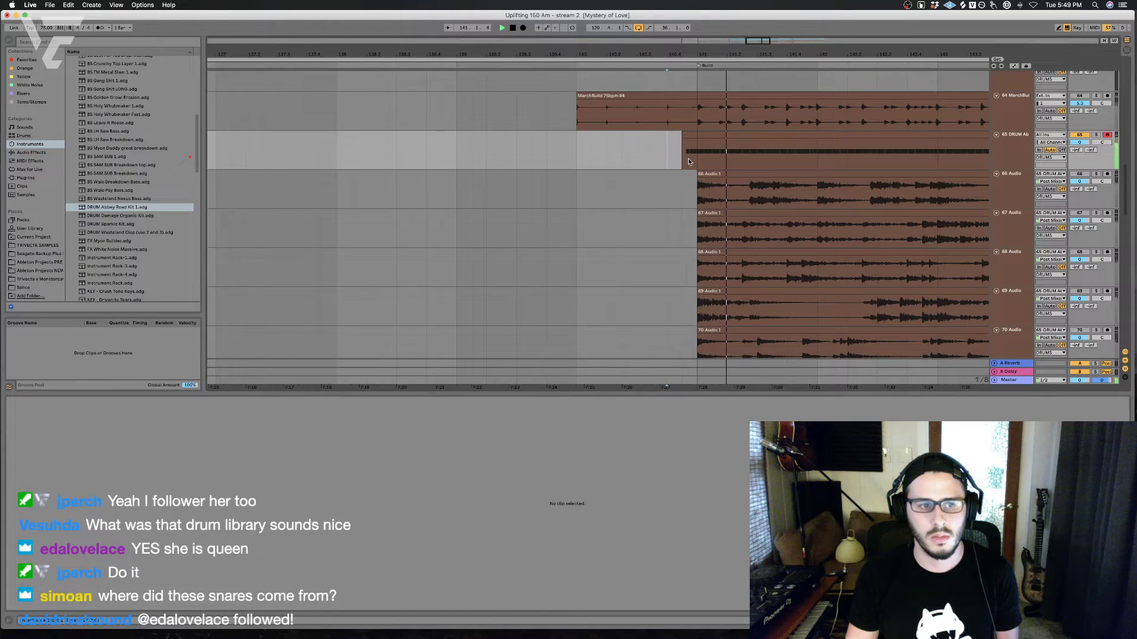
pyautogui.press('space')
pyautogui.click(692, 158)
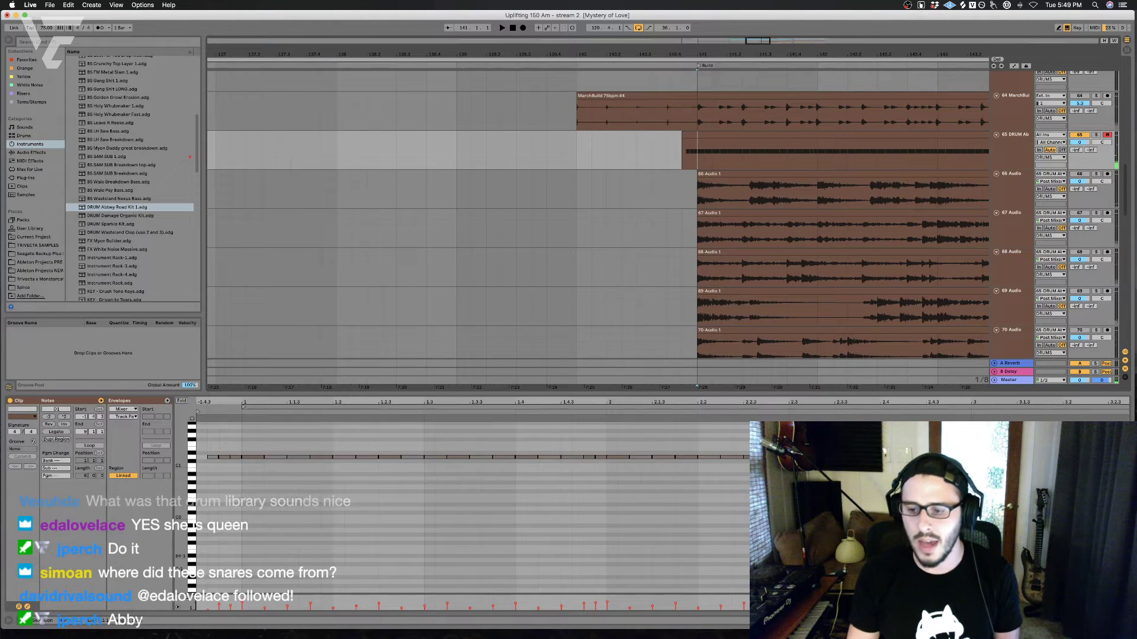
# Step: Raise the L1 limiter's threshold on the DRUM Abbey Road Kit track while playing the Build section
pyautogui.hotkey('shift', 'Tab')
pyautogui.press('space')
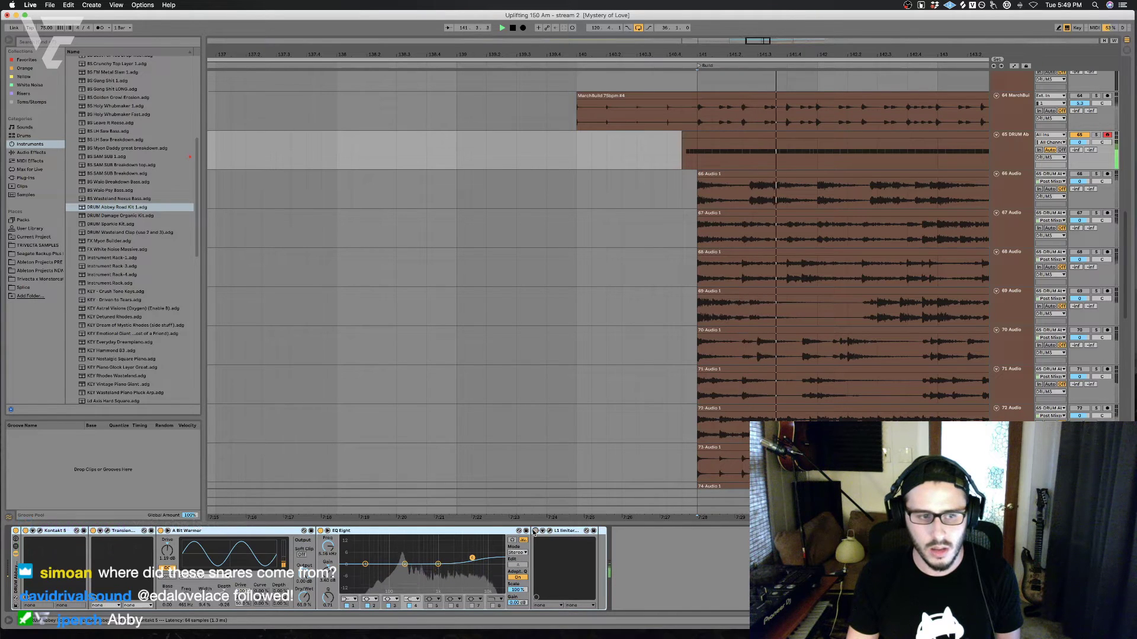
pyautogui.click(550, 531)
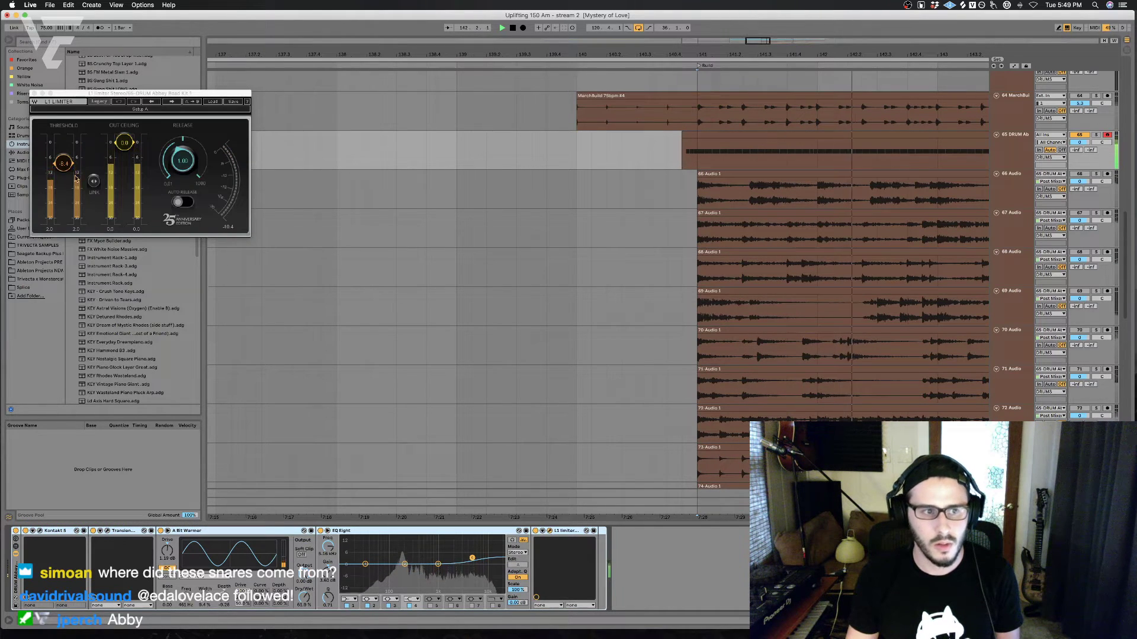
pyautogui.moveTo(64, 164)
pyautogui.mouseDown()
pyautogui.moveTo(64, 145)
pyautogui.moveTo(64, 156)
pyautogui.mouseUp()
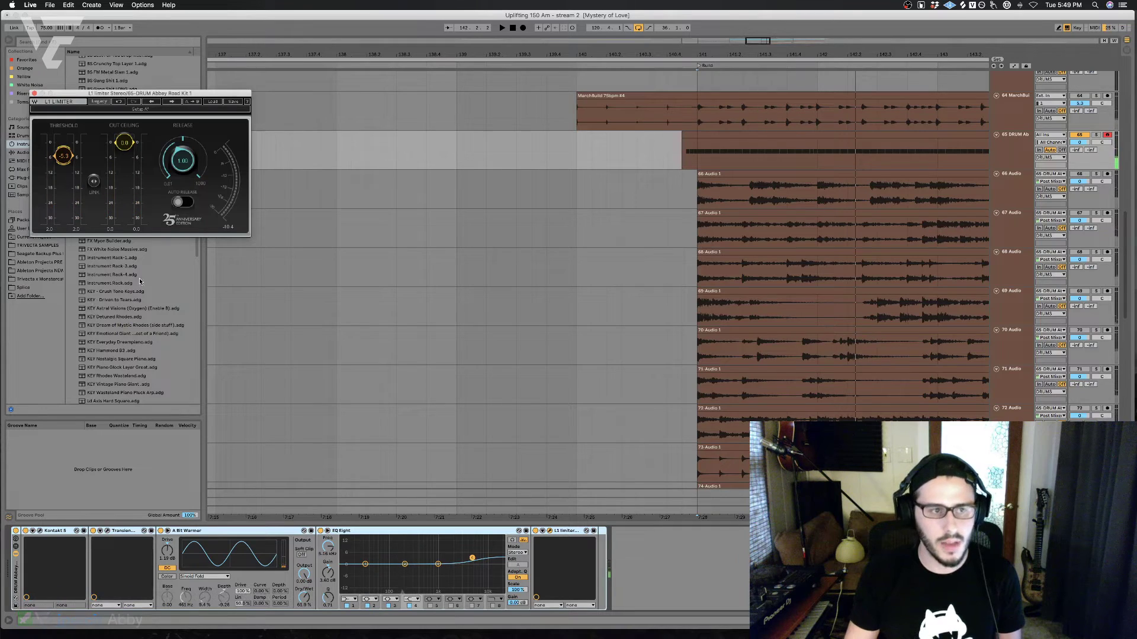
pyautogui.click(35, 93)
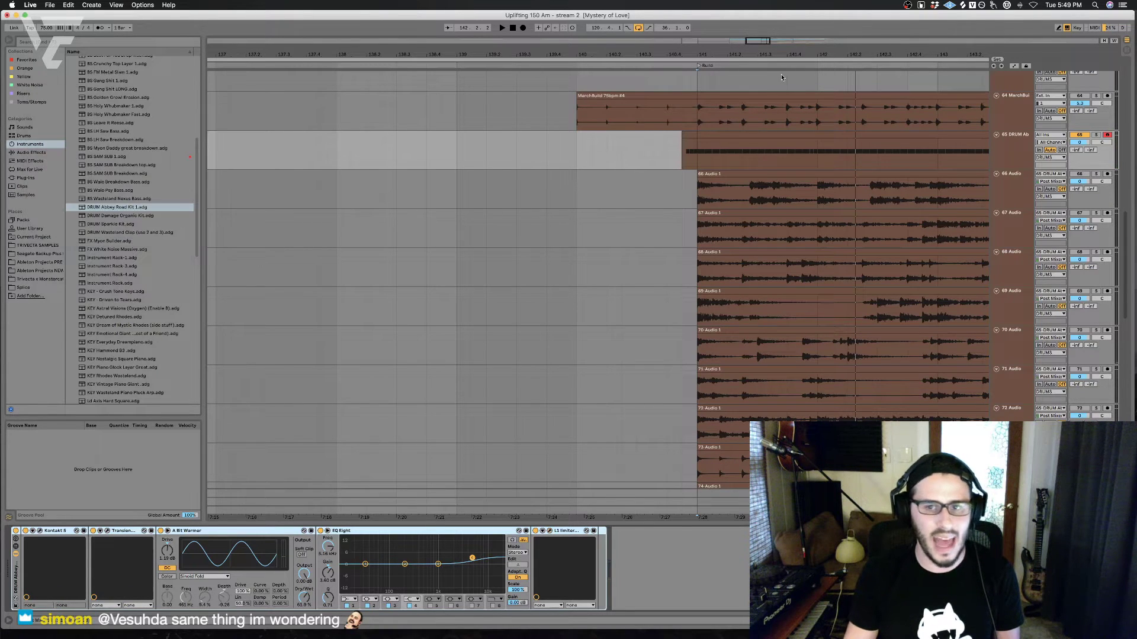
# Step: Adjust the DRUM Abbey Road Kit track's volume and audition it from just before the Build marker
pyautogui.moveTo(749, 54); pyautogui.dragTo(747, 67)
pyautogui.click(702, 135)
pyautogui.press('space')
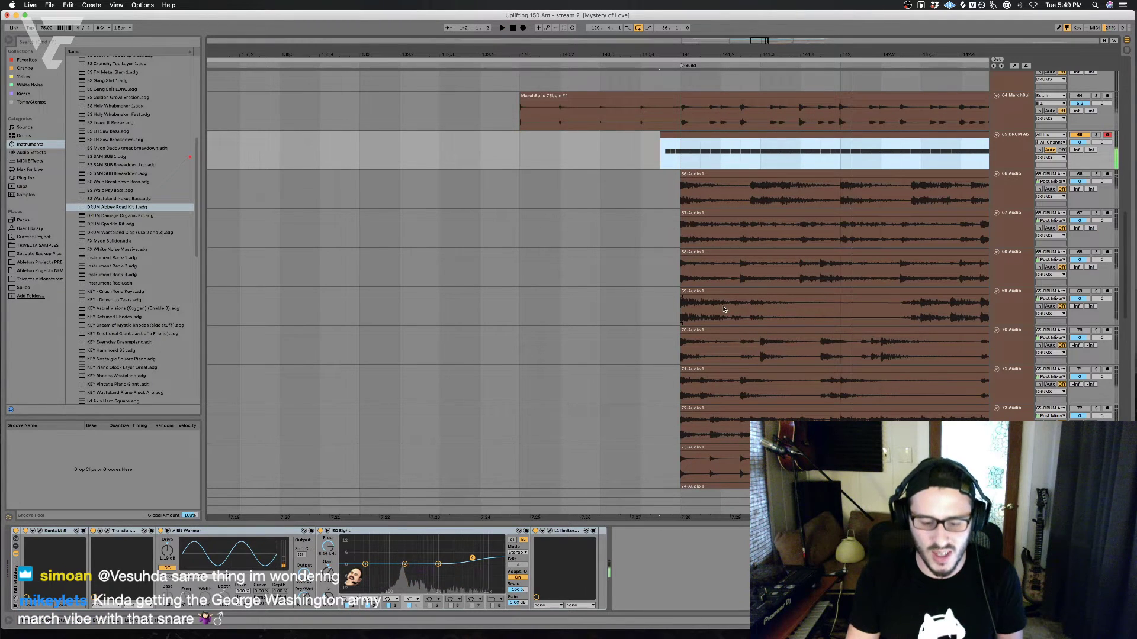
pyautogui.press('space')
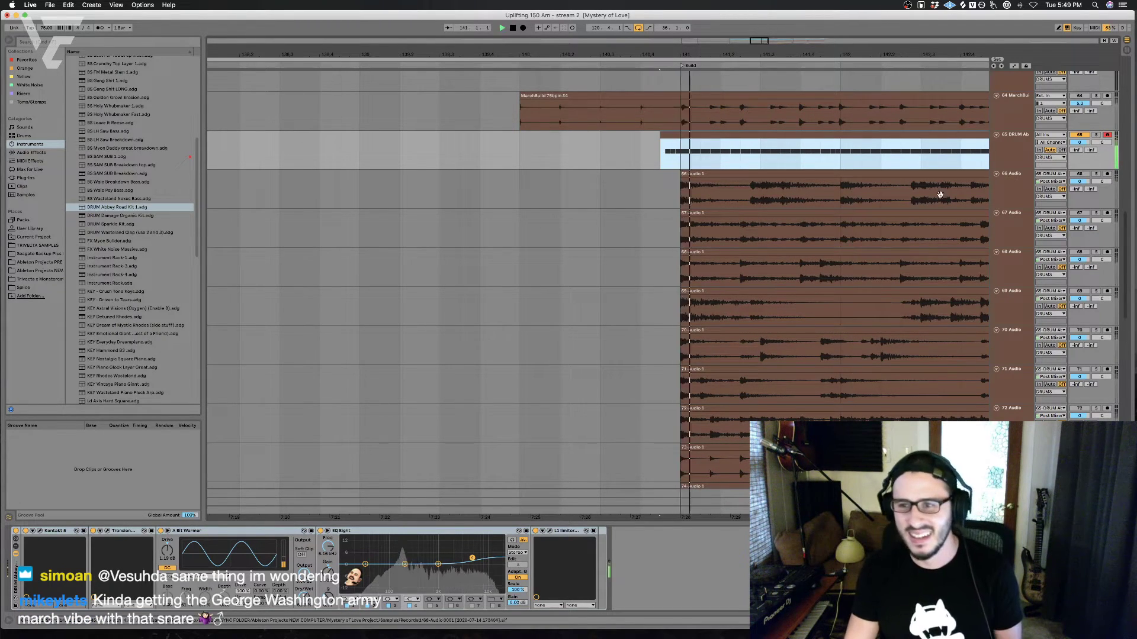
pyautogui.click(1085, 143)
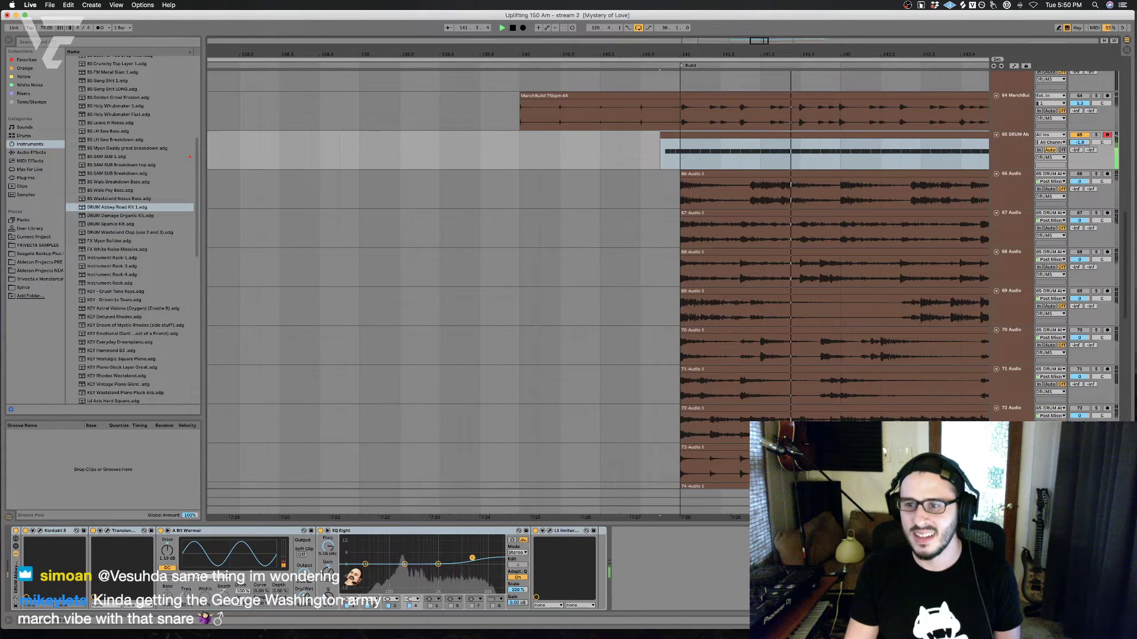
pyautogui.click(850, 157)
pyautogui.hscroll(3, 853, 168)
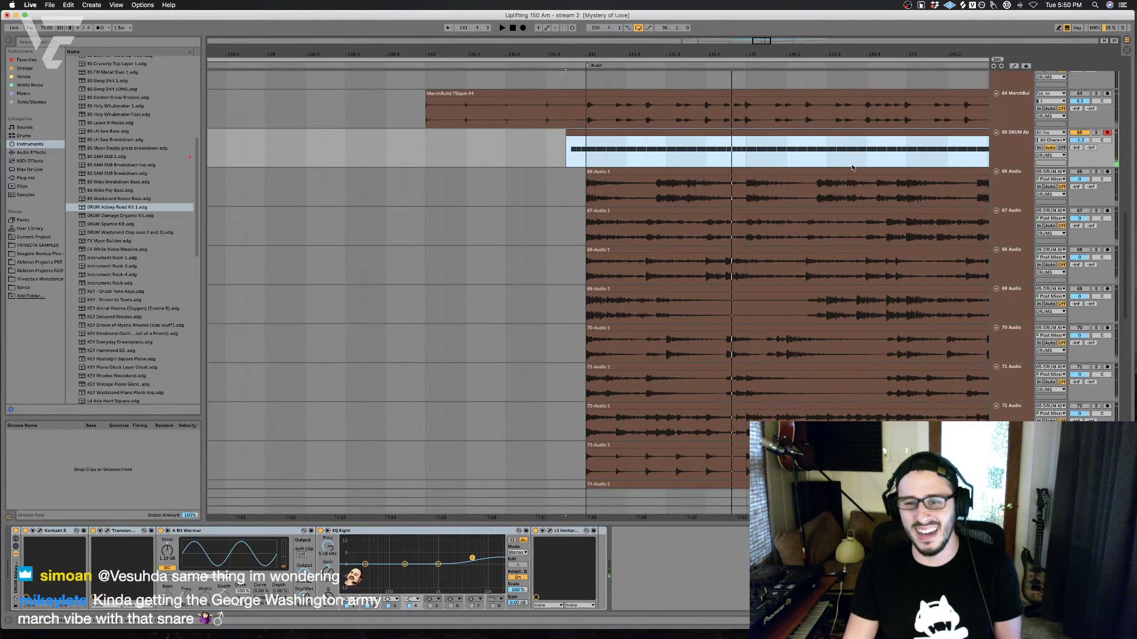
pyautogui.click(545, 155)
pyautogui.press('space')
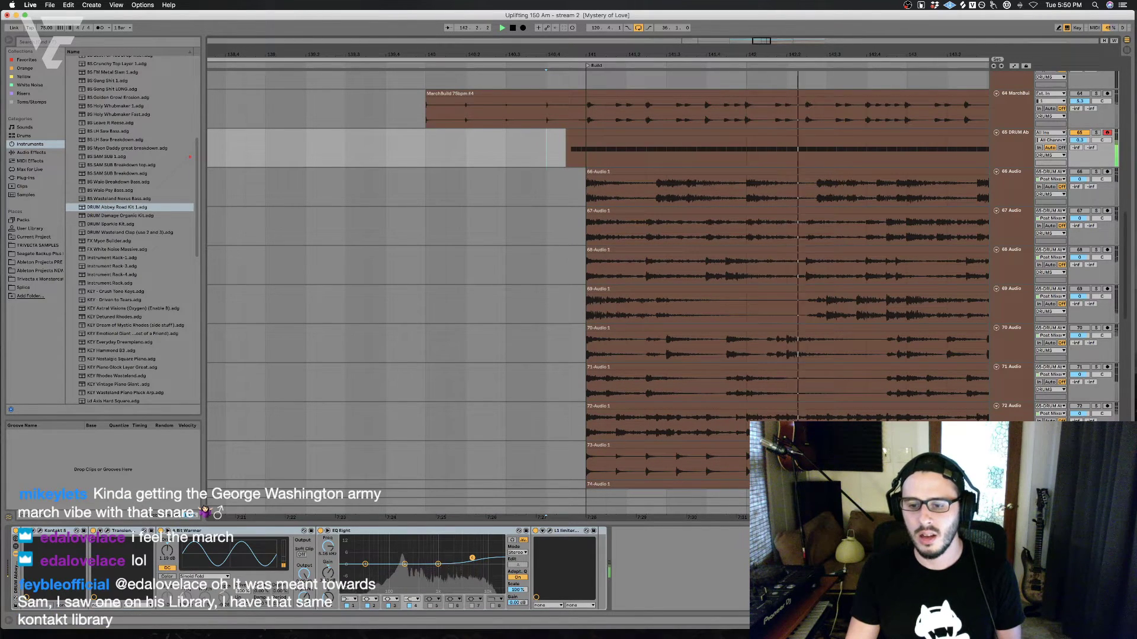
# Step: Fold the DRUMS group and unfold the PLUCKS/CHO group to reach its individual tracks
pyautogui.scroll(15, 801, 311)
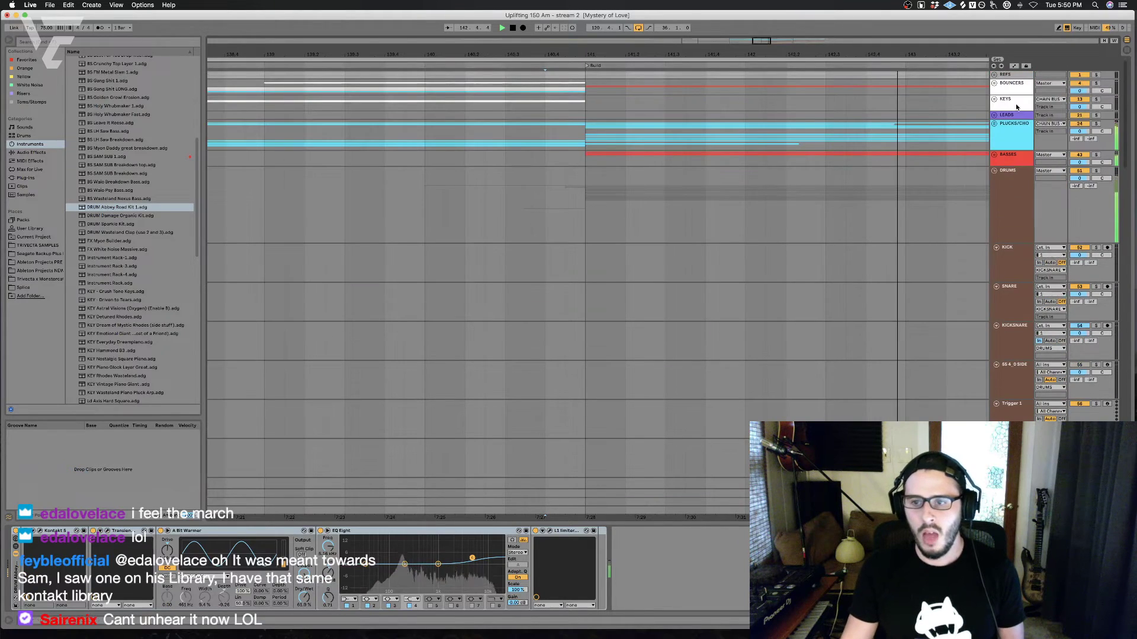
pyautogui.click(994, 171)
pyautogui.click(994, 124)
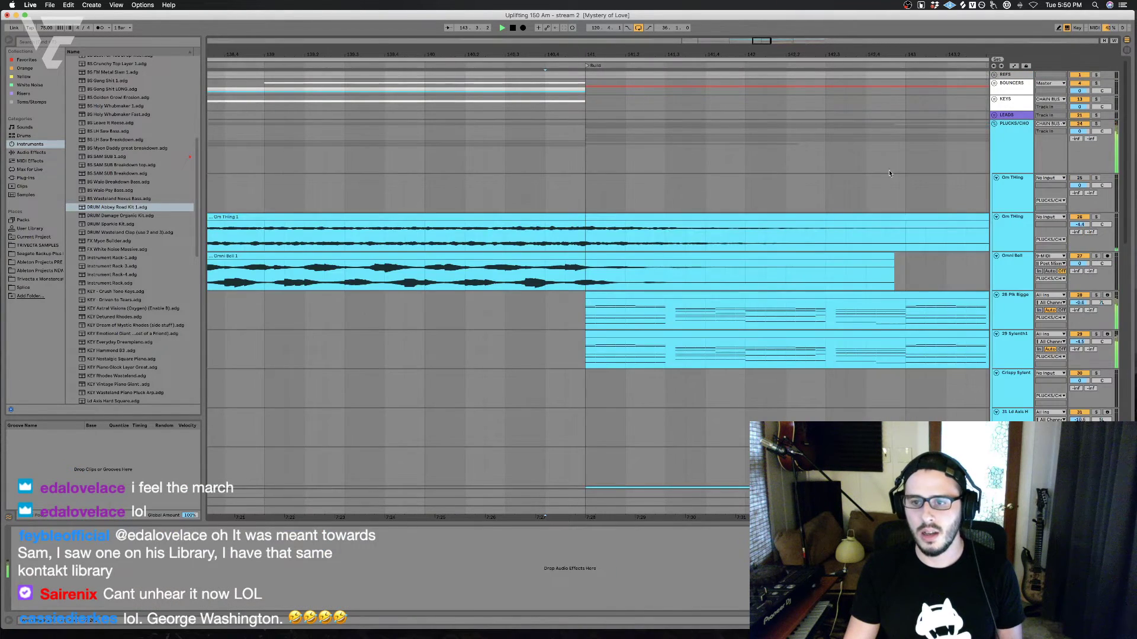
pyautogui.press('space')
pyautogui.scroll(-5, 734, 218)
# Step: Audition the 28 Plk Bigge track in solo at the Build section and freeze it
pyautogui.click(559, 164)
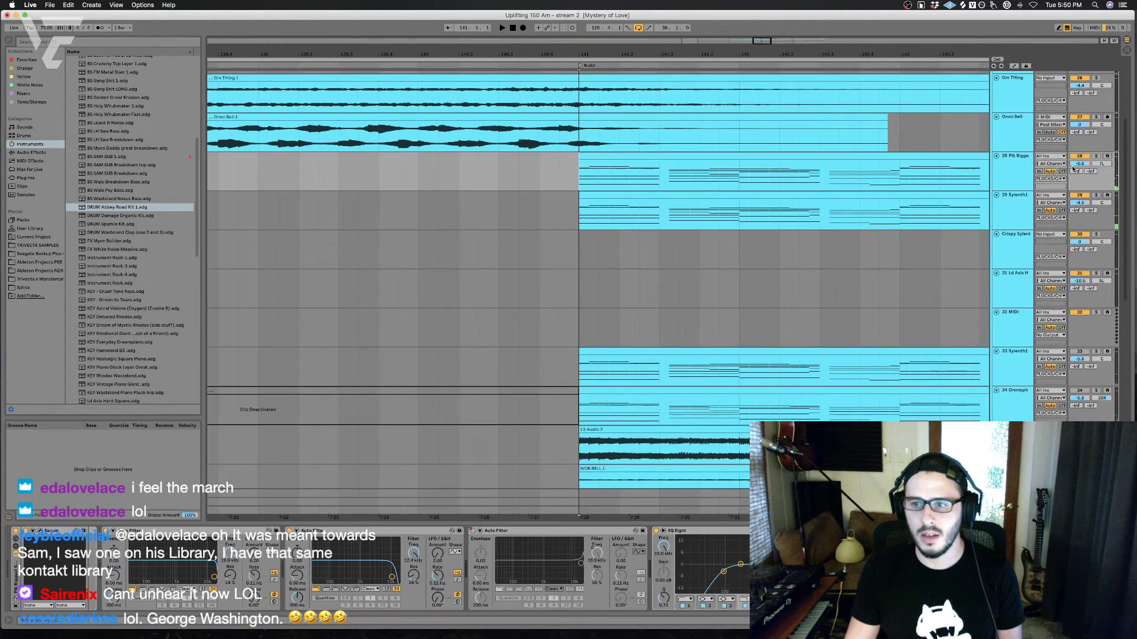
pyautogui.press('space')
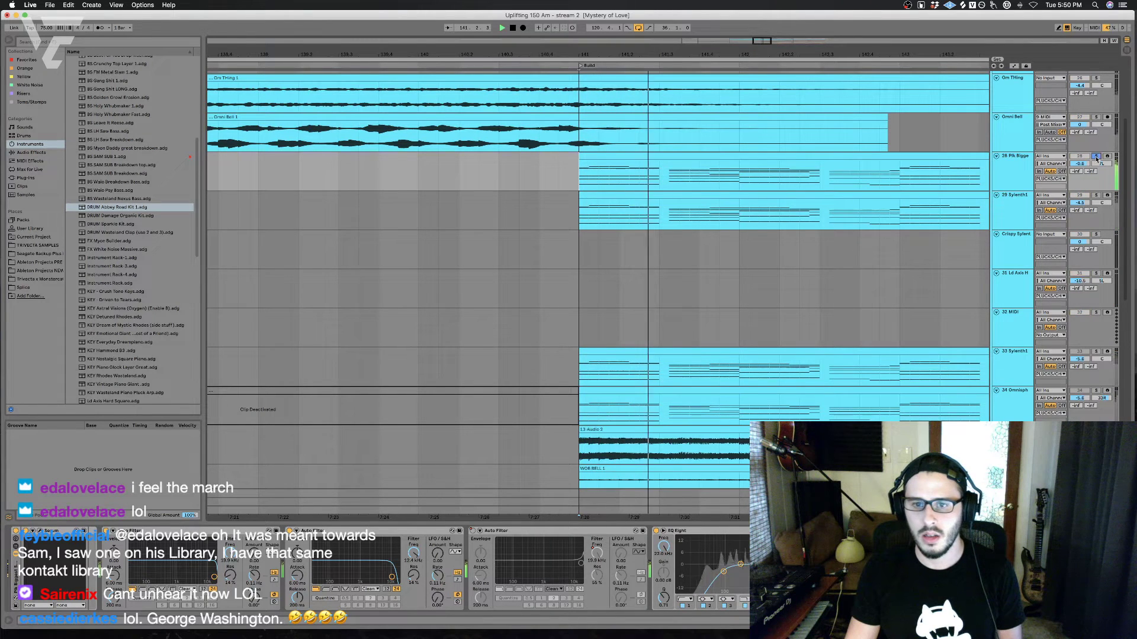
pyautogui.click(1024, 173)
pyautogui.rightClick(1024, 173)
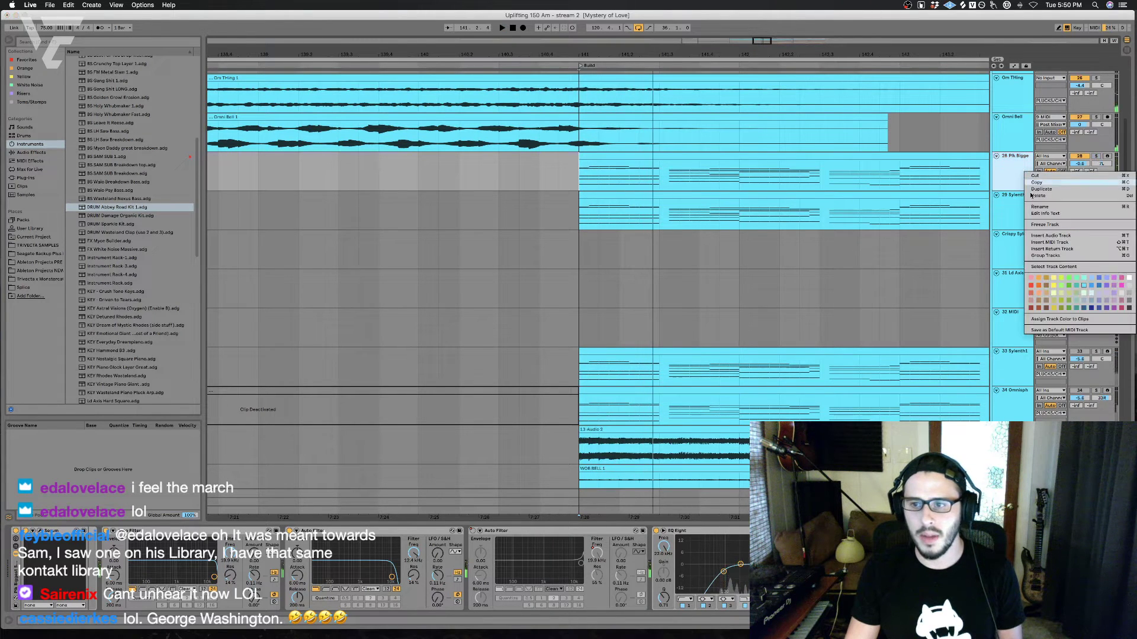
pyautogui.click(1042, 225)
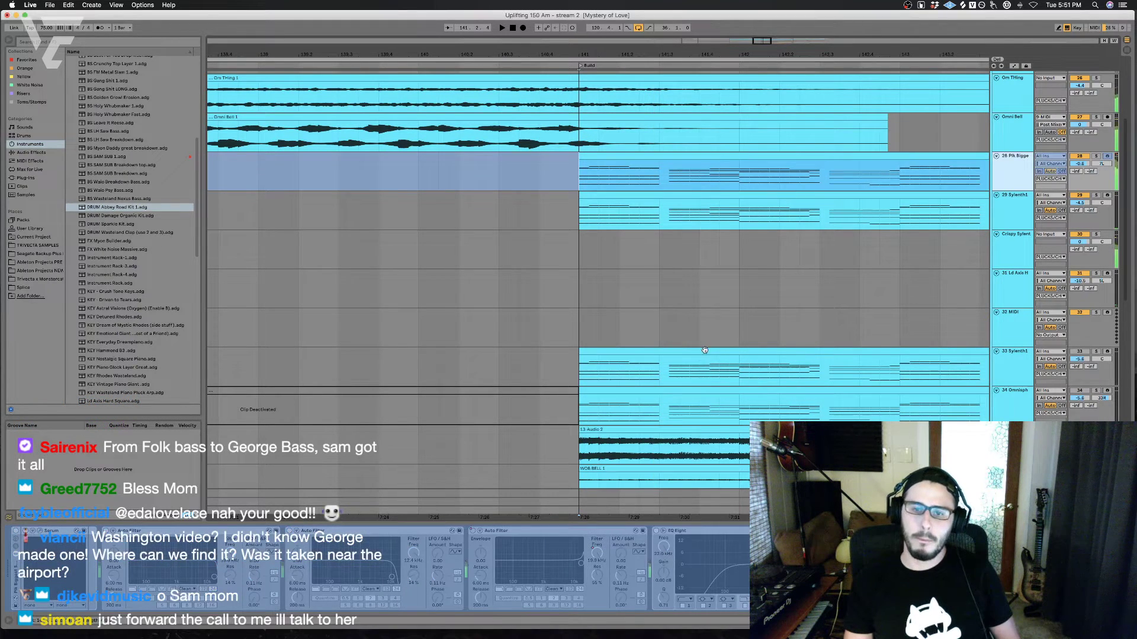
# Step: Audition the 33 Sylenth1 pluck track in solo at the Build section and delete the track
pyautogui.click(821, 359)
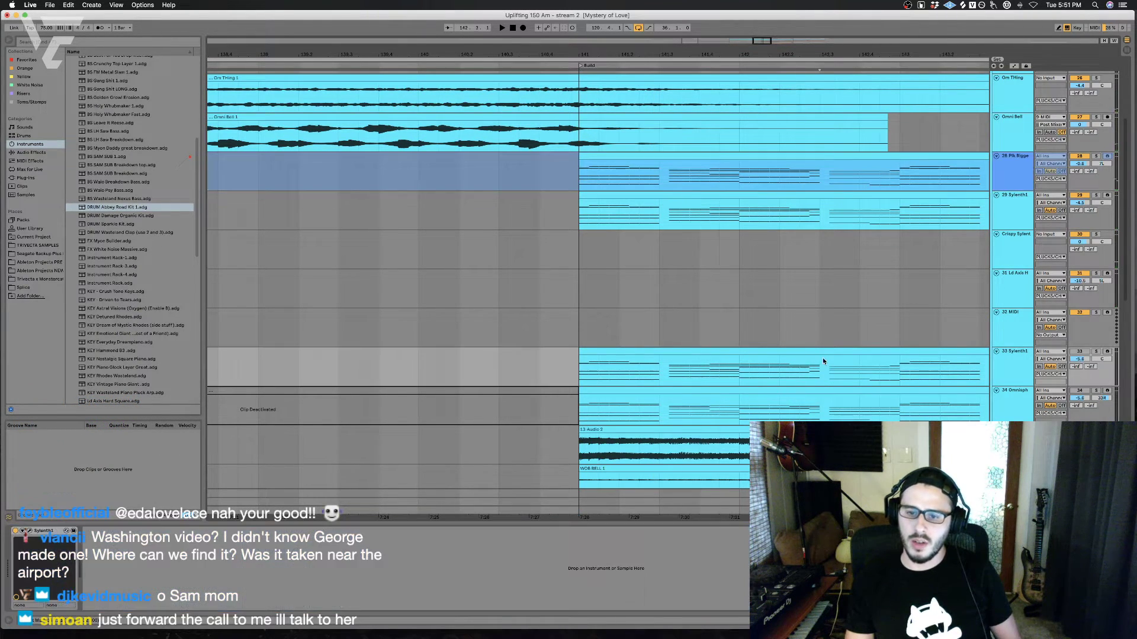
pyautogui.click(822, 352)
pyautogui.press('space')
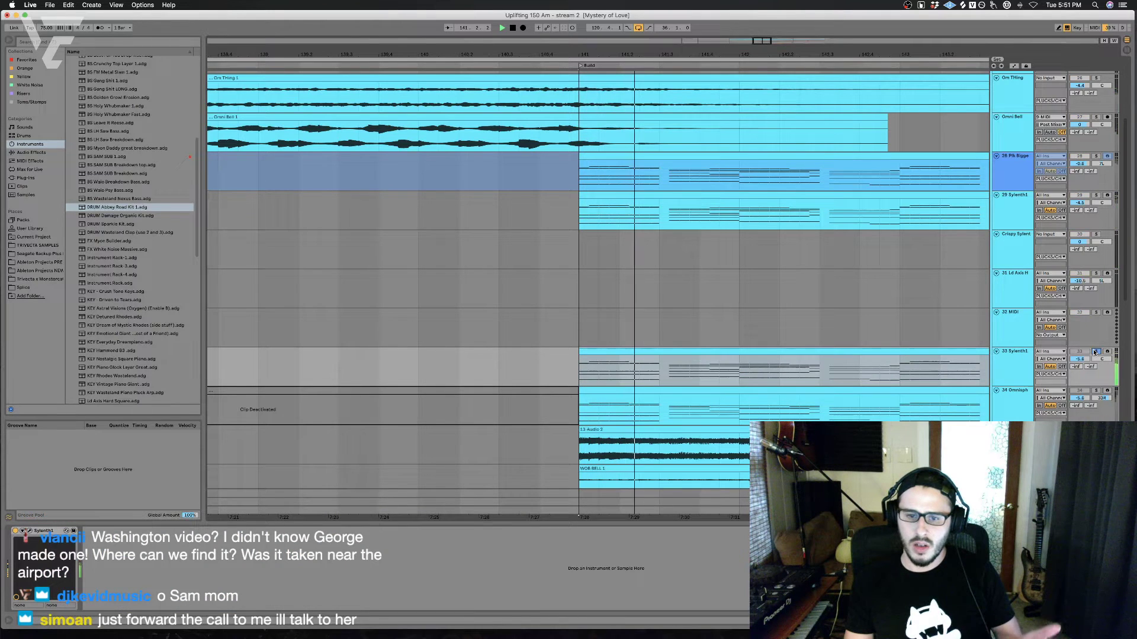
pyautogui.click(1015, 368)
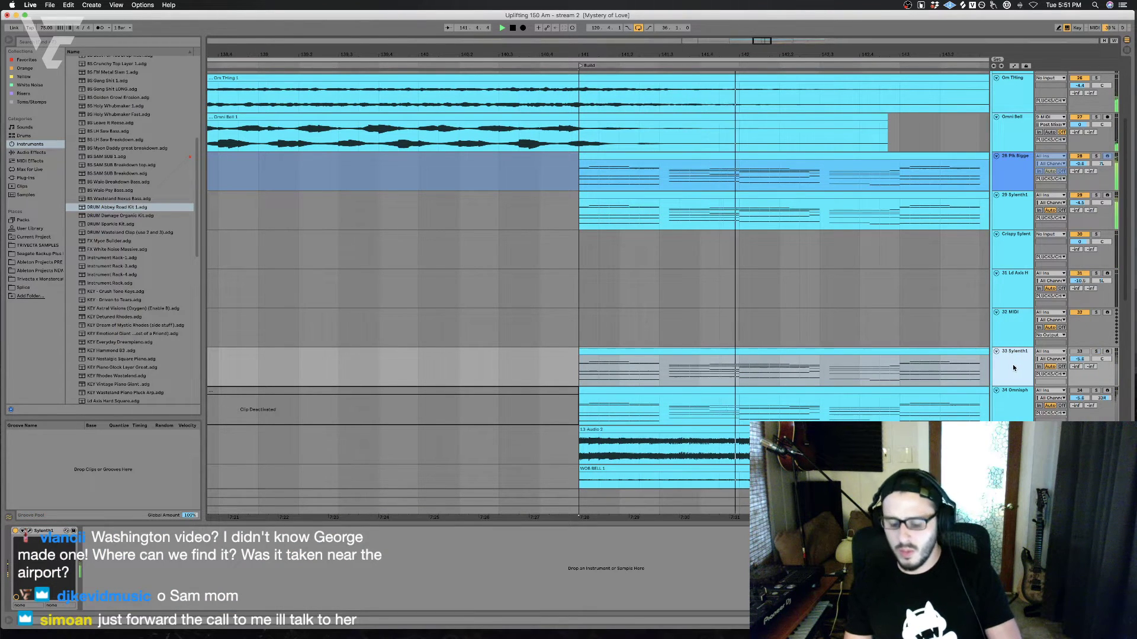
pyautogui.press('Delete')
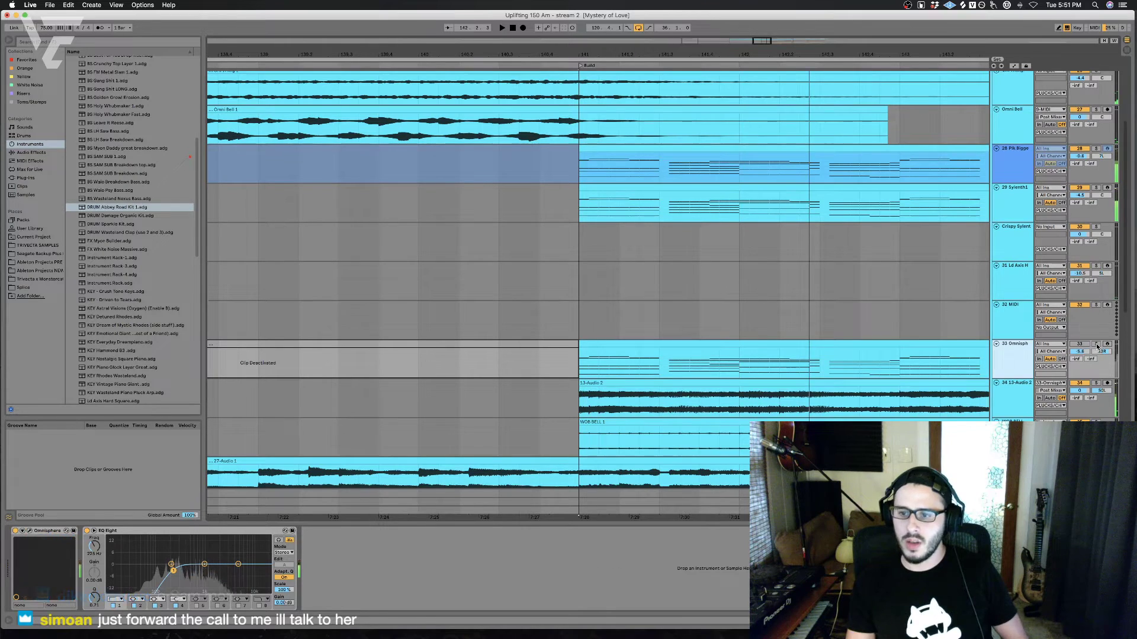
# Step: Audition the Omnisphere track in the PLUCKS/CHO group at the Build section and delete the track
pyautogui.press('space')
pyautogui.press('space')
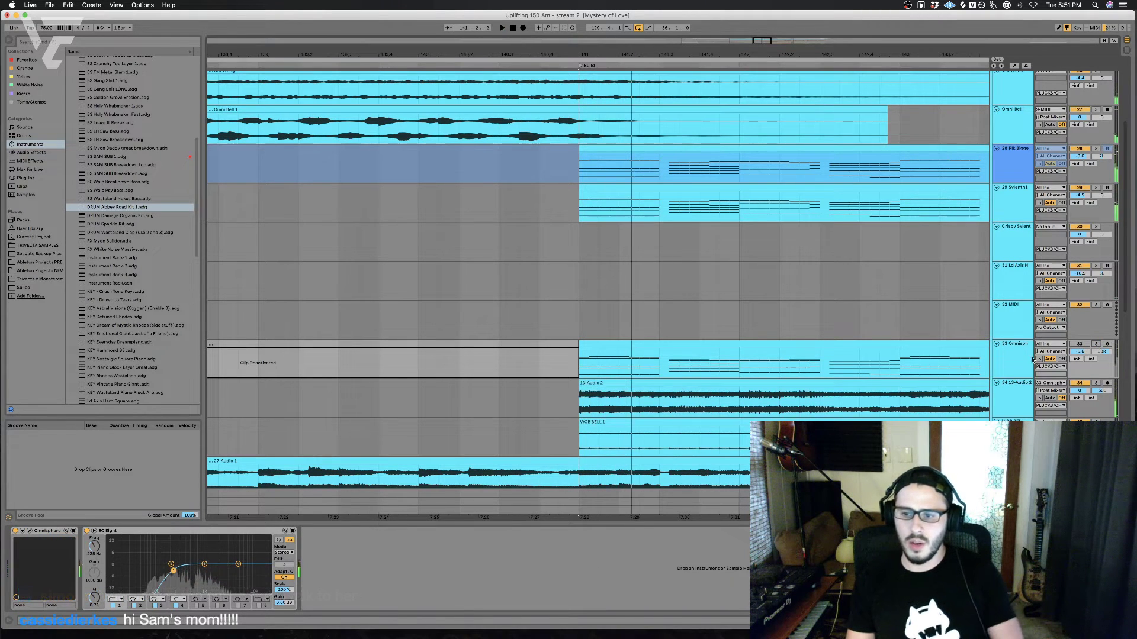
pyautogui.click(1014, 360)
pyautogui.press('Delete')
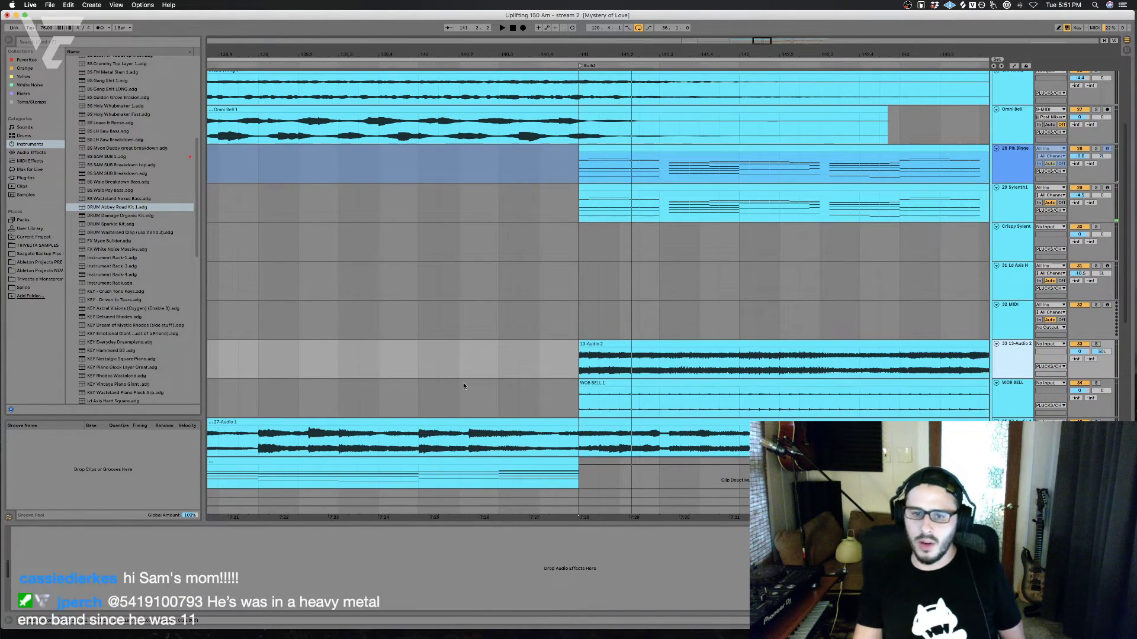
# Step: Compare the 29 Sylenth1 track in solo with the full mix at the Build section
pyautogui.click(549, 371)
pyautogui.scroll(-6, 550, 372)
pyautogui.scroll(2, 549, 371)
pyautogui.scroll(7, 547, 373)
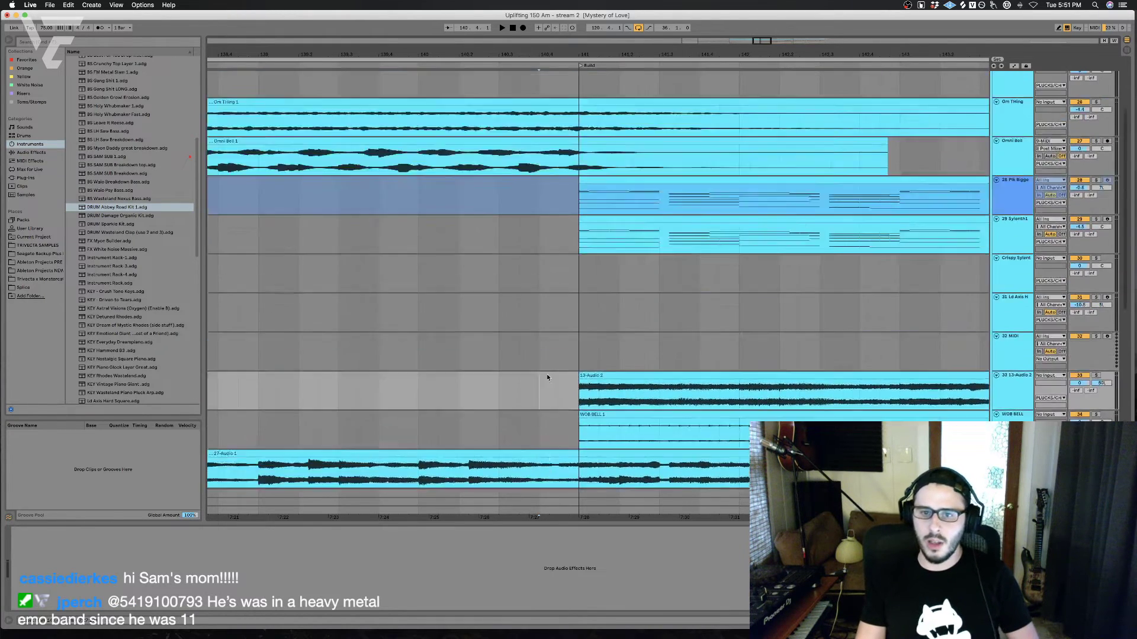
pyautogui.click(1015, 342)
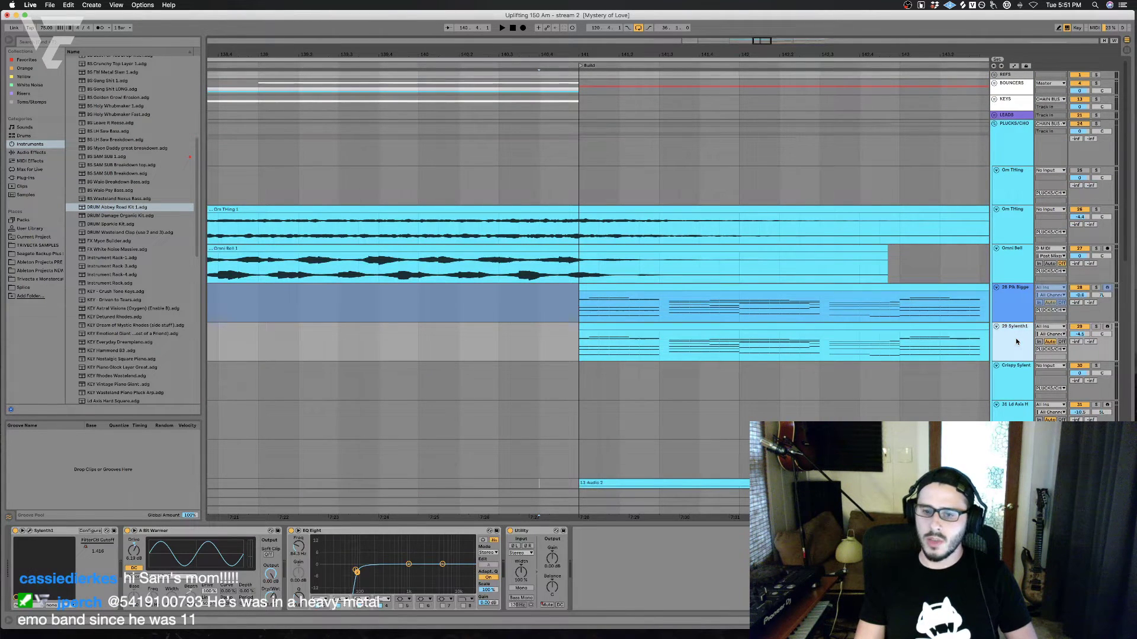
pyautogui.press('space')
pyautogui.click(1097, 326)
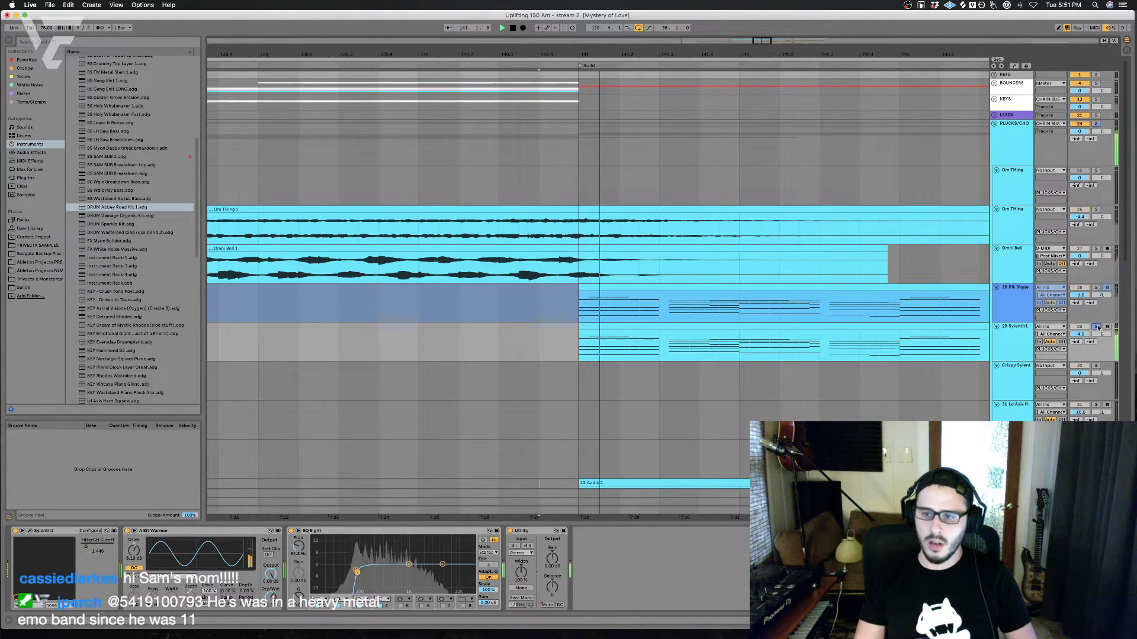
pyautogui.click(1011, 334)
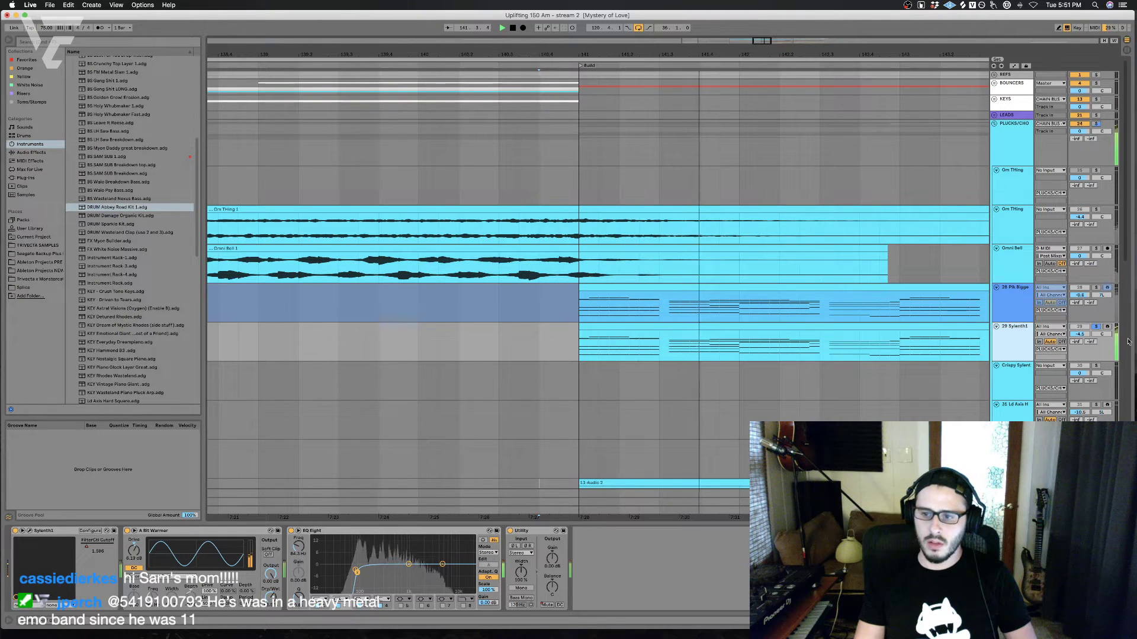
pyautogui.click(1097, 327)
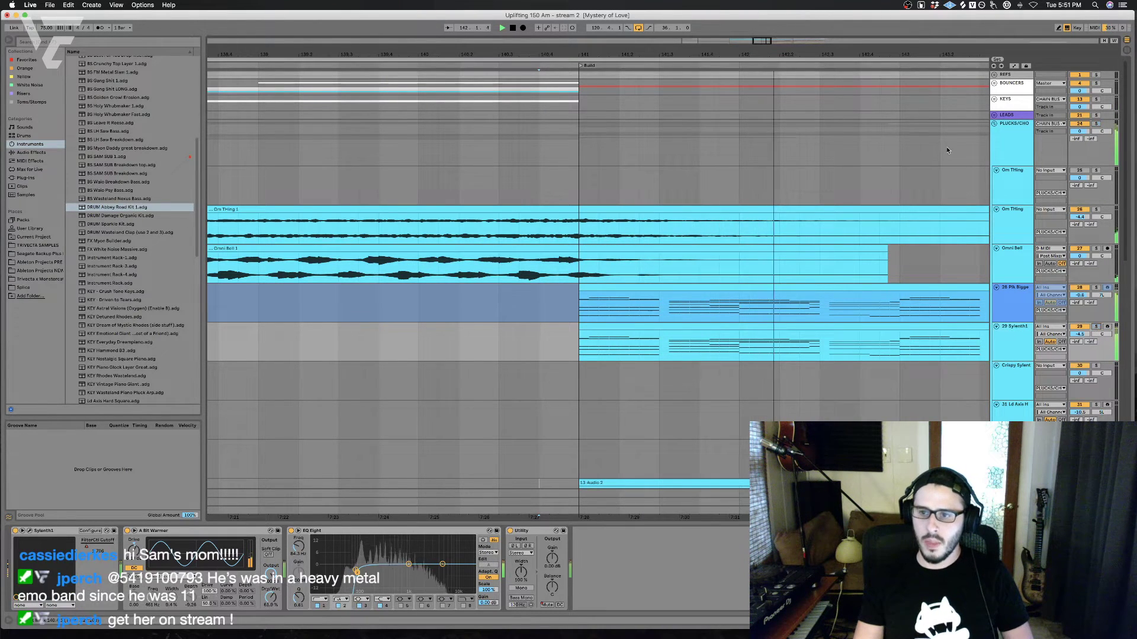
# Step: Fold the PLUCKS/CHO group, play the Build section, and unfold the DRUMS group
pyautogui.click(994, 124)
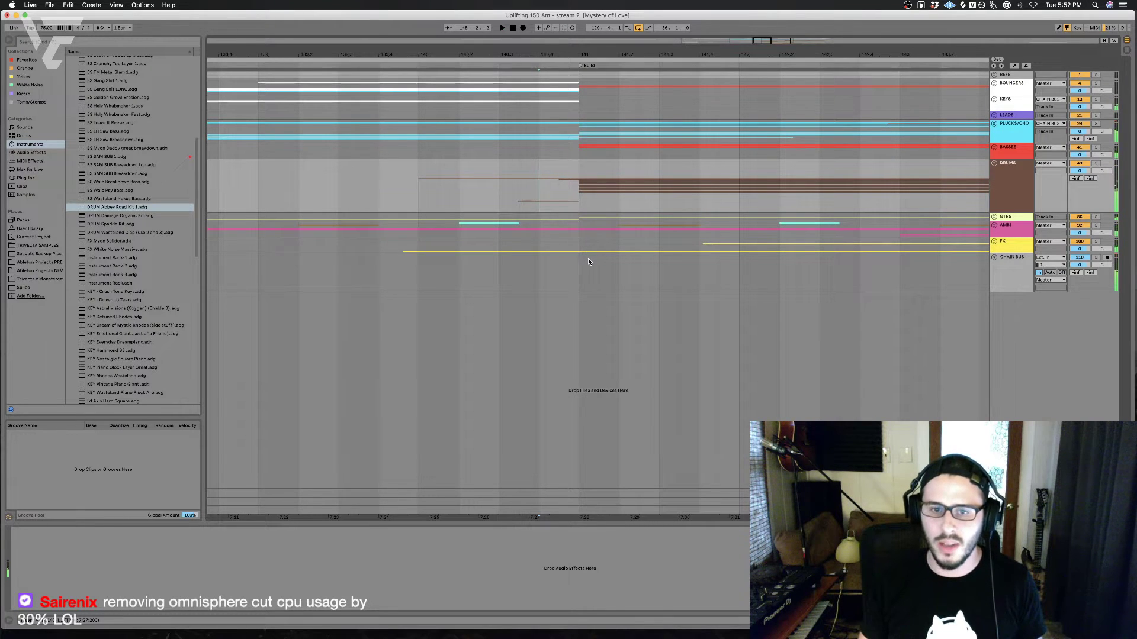
pyautogui.click(585, 226)
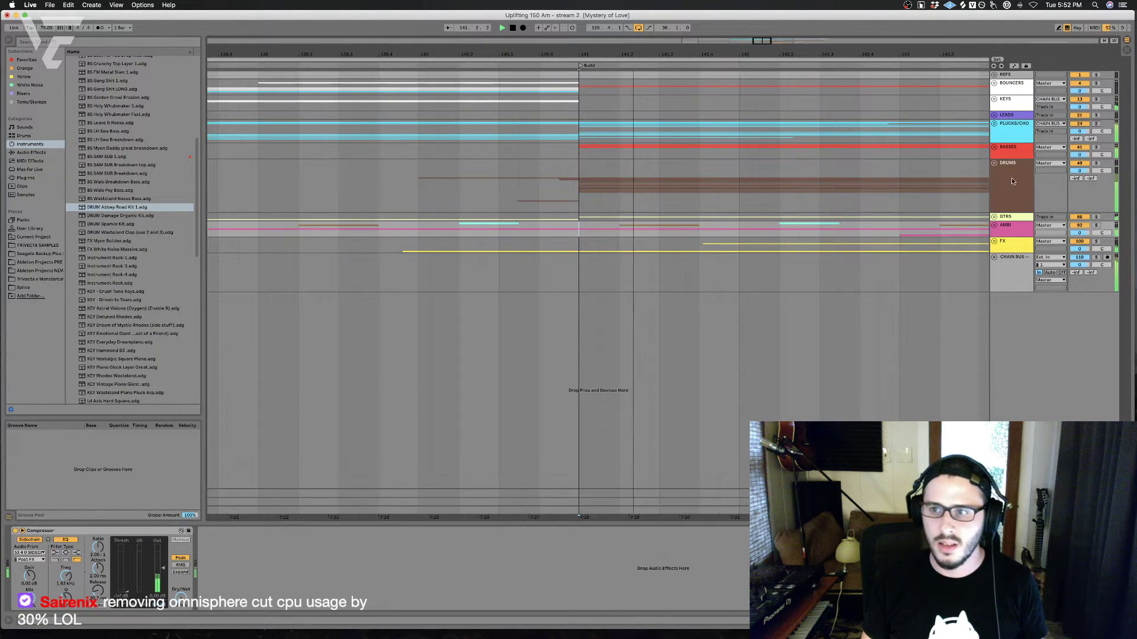
pyautogui.press('space')
pyautogui.click(993, 164)
pyautogui.scroll(-5, 688, 249)
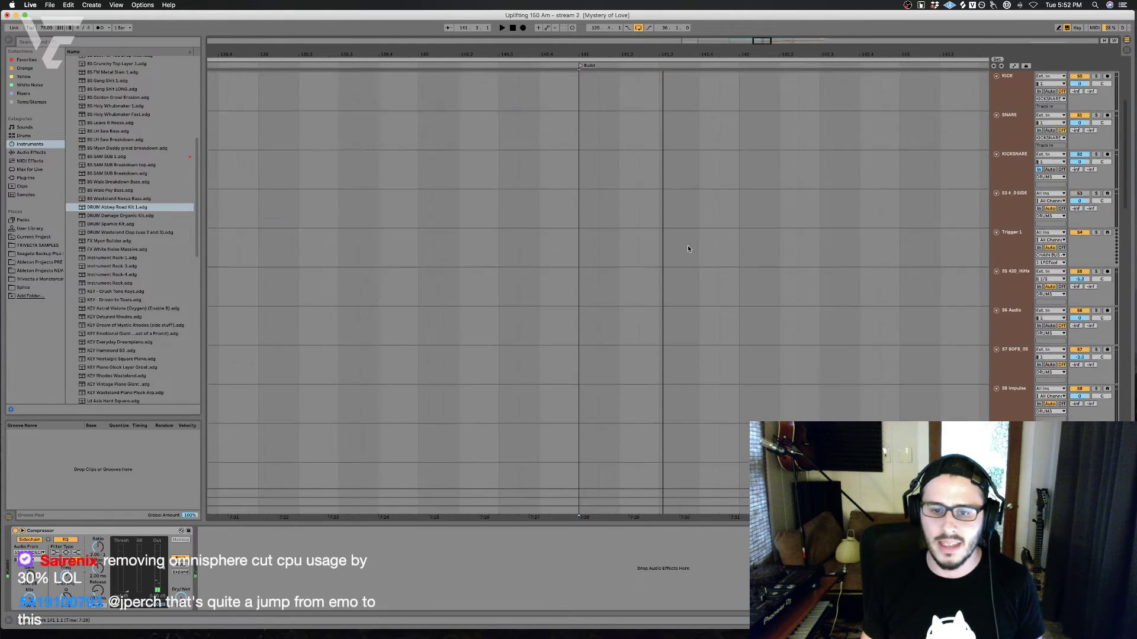
pyautogui.scroll(-5, 688, 249)
# Step: Listen to the DRUM Abbey Road Kit track at the Build section and inspect its MIDI clip's notes
pyautogui.click(599, 292)
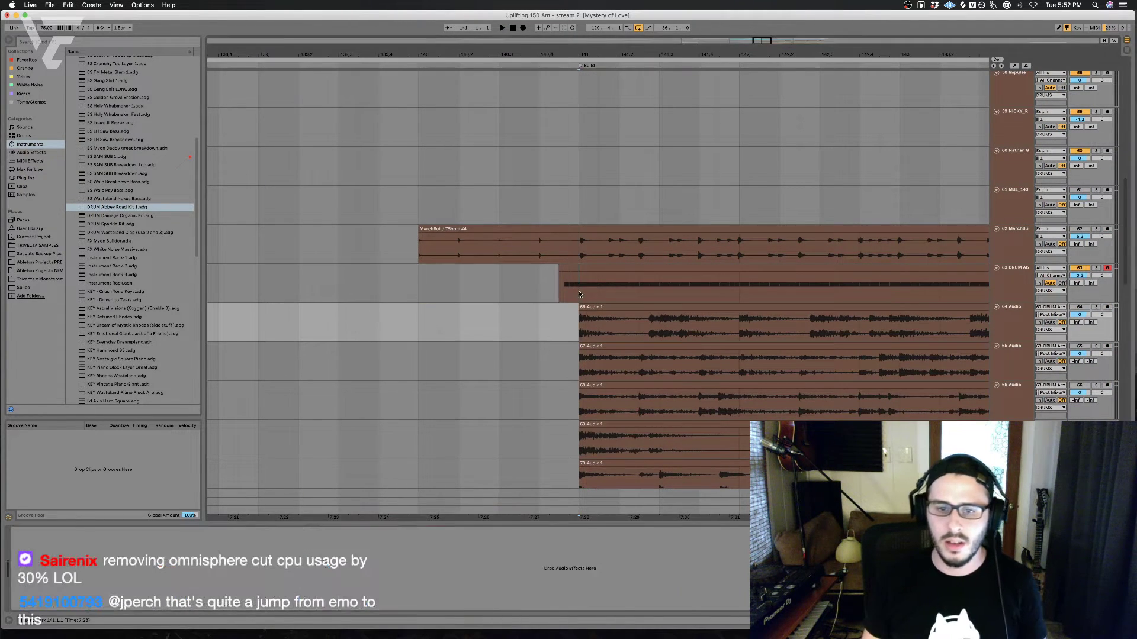
pyautogui.press('space')
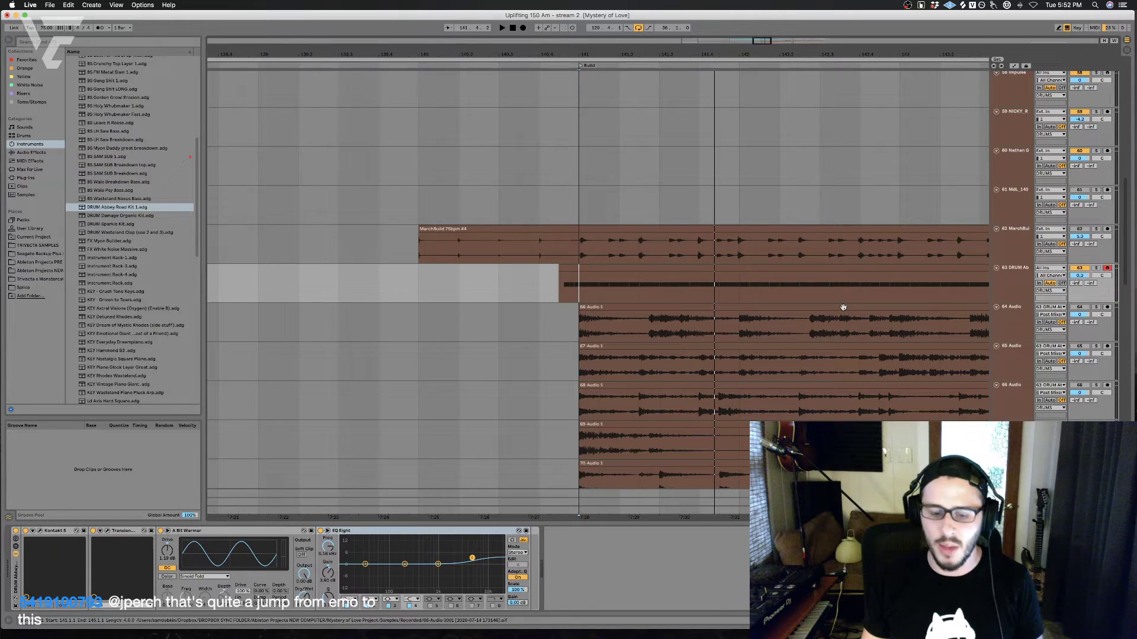
pyautogui.press('space')
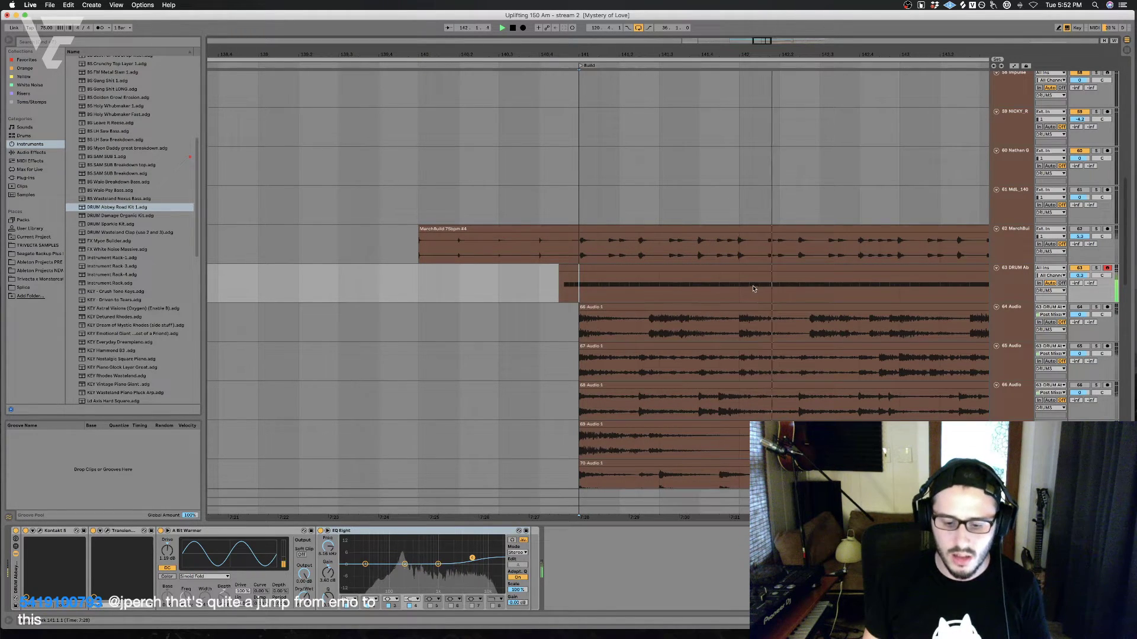
pyautogui.doubleClick(679, 268)
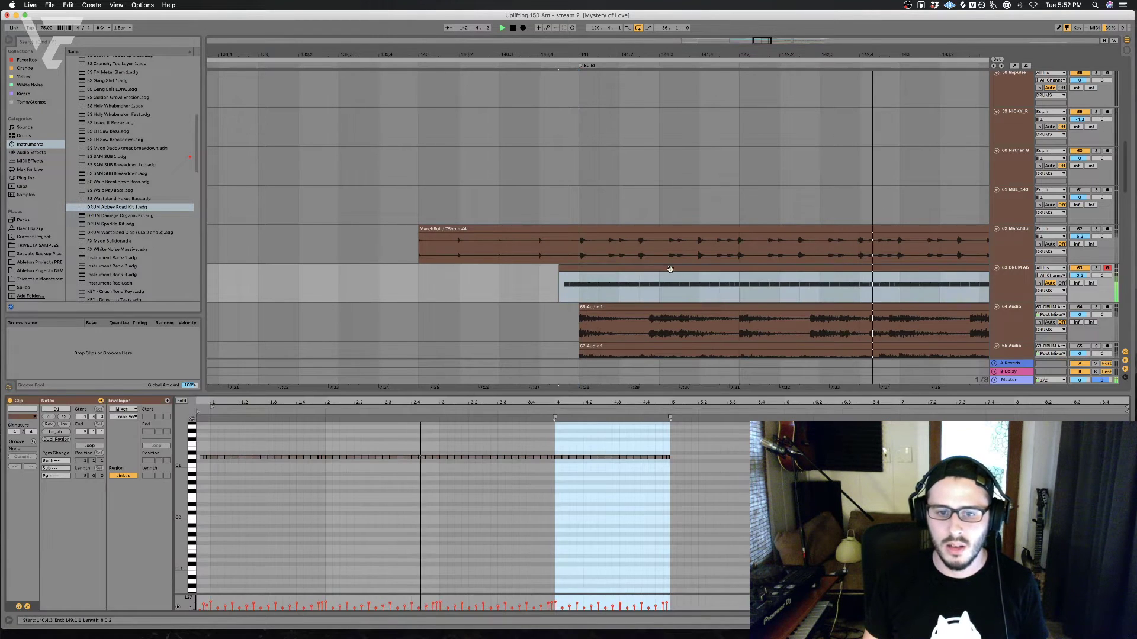
pyautogui.click(533, 292)
# Step: Activate the 72 Audio track in the DRUMS group while playing the Build section
pyautogui.moveTo(670, 394); pyautogui.dragTo(669, 545)
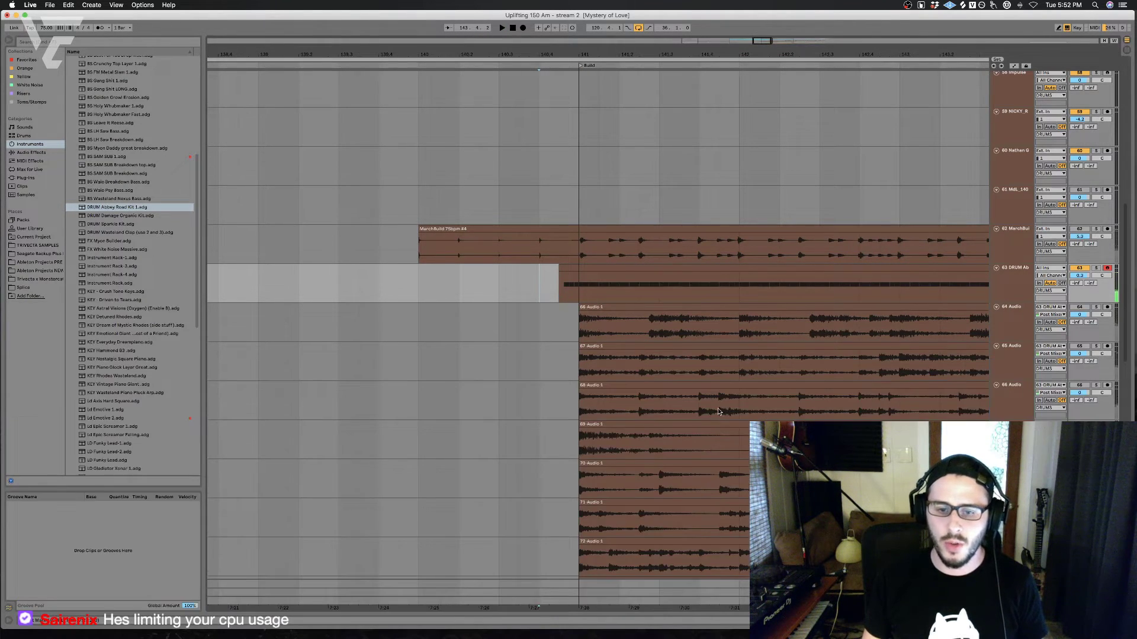
pyautogui.scroll(-7, 717, 407)
pyautogui.press('space')
pyautogui.click(1081, 415)
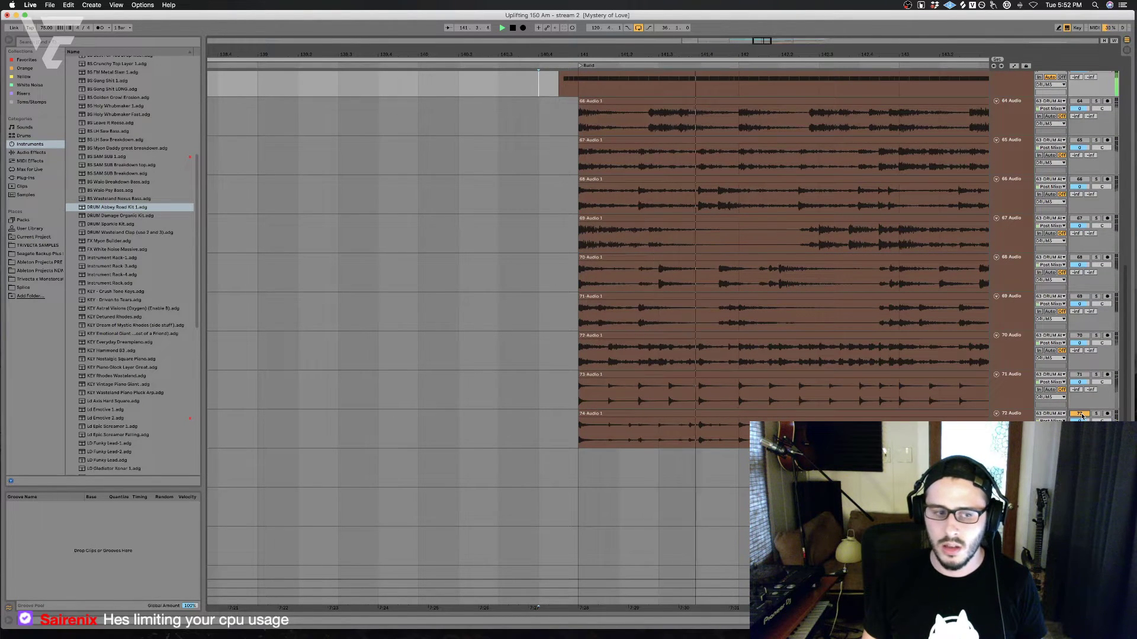
# Step: Switch the active audio track in the DRUMS group from 72 Audio to 71 Audio and lower 71 Audio's volume
pyautogui.click(1082, 415)
pyautogui.press('space')
pyautogui.press('space')
pyautogui.click(1078, 375)
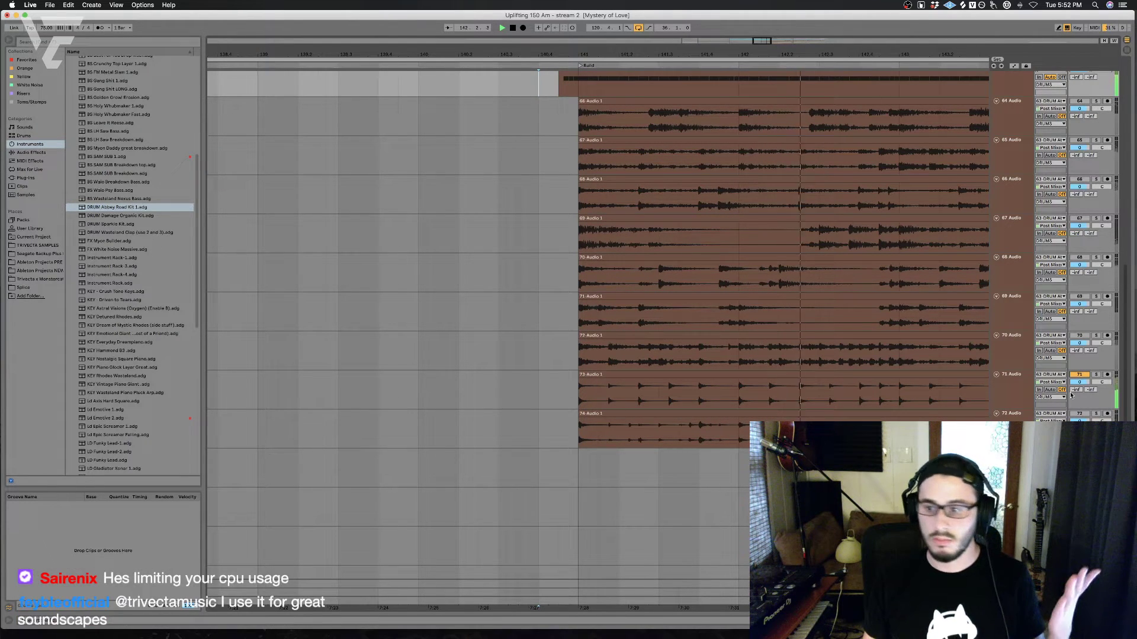
pyautogui.moveTo(1079, 381); pyautogui.dragTo(1079, 388)
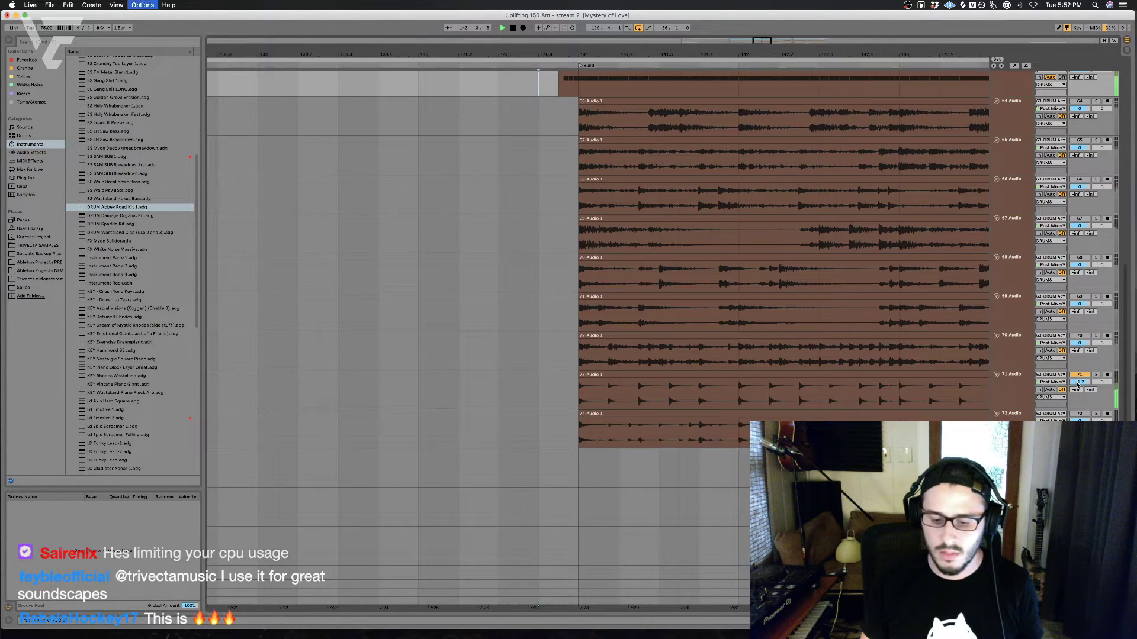
# Step: Select the first four bars of the 71 Audio track's Build clip and play from shortly before the Build marker
pyautogui.click(855, 390)
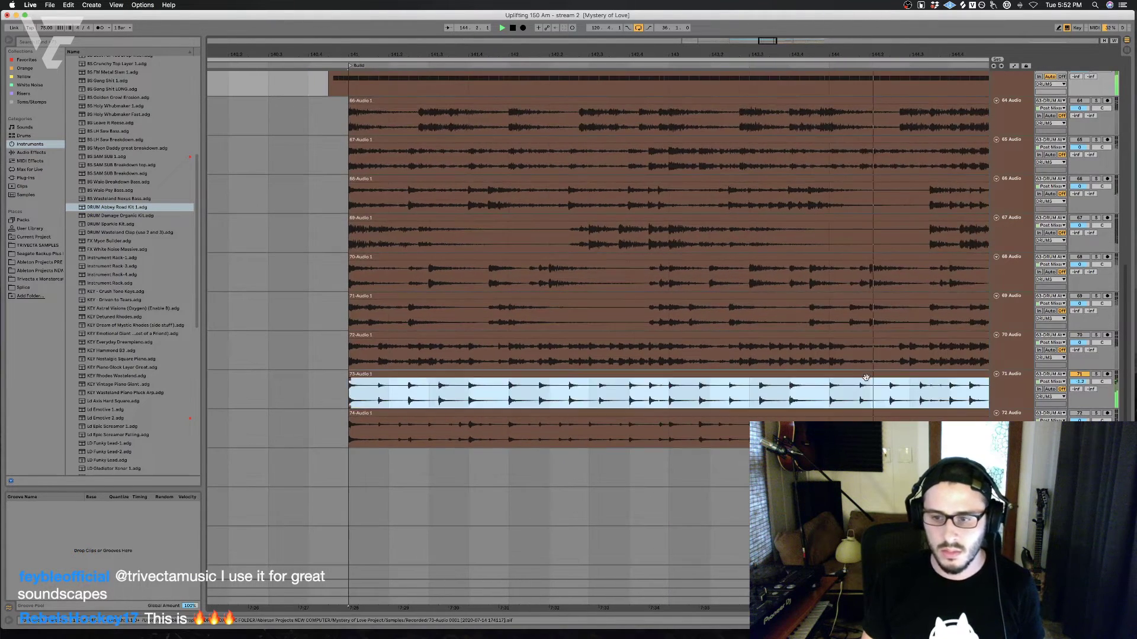
pyautogui.click(878, 396)
pyautogui.moveTo(878, 396); pyautogui.dragTo(270, 394)
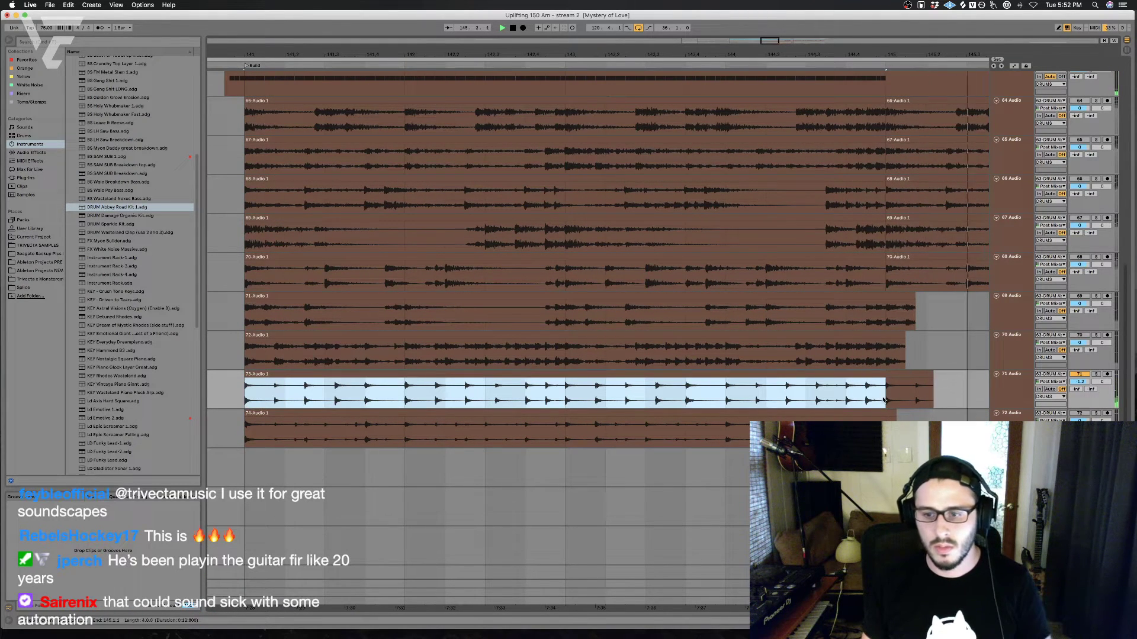
pyautogui.moveTo(888, 392); pyautogui.dragTo(975, 393)
pyautogui.hscroll(-6, 916, 397)
pyautogui.click(602, 391)
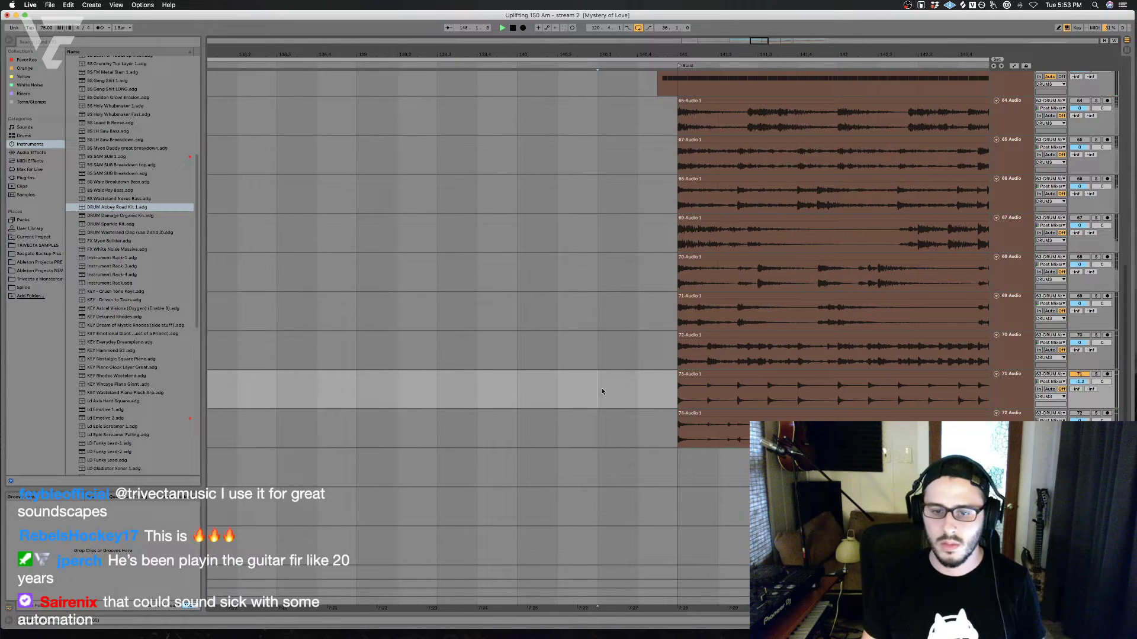
pyautogui.press('space')
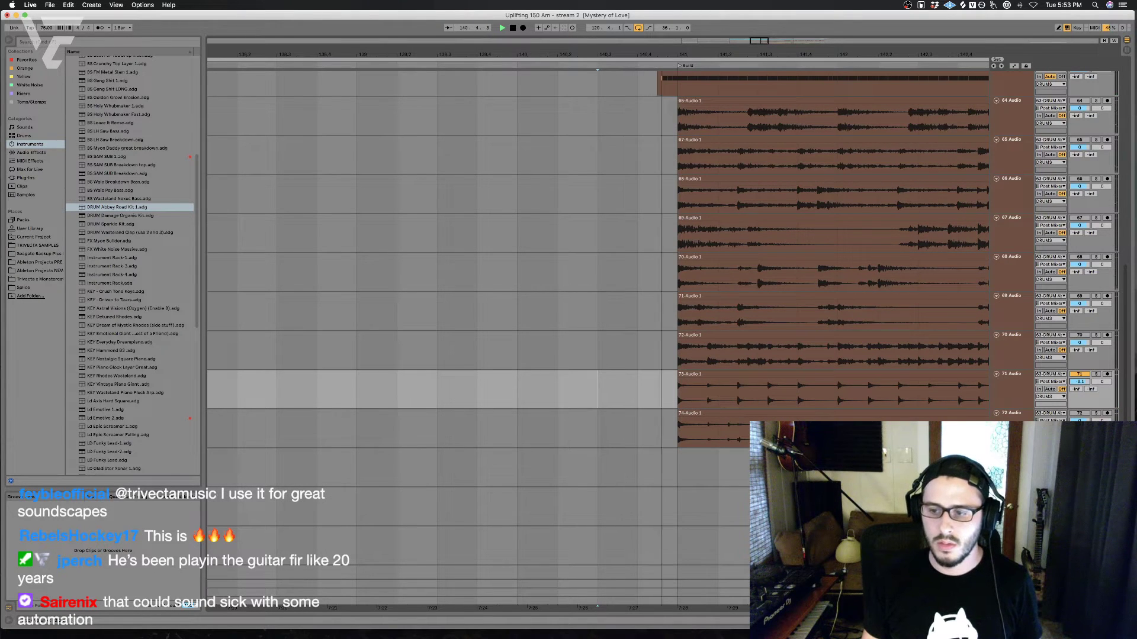
# Step: Copy the first bar of the Stomp Data 1 clip and paste it into the bar just before the Build marker
pyautogui.scroll(-10, 672, 347)
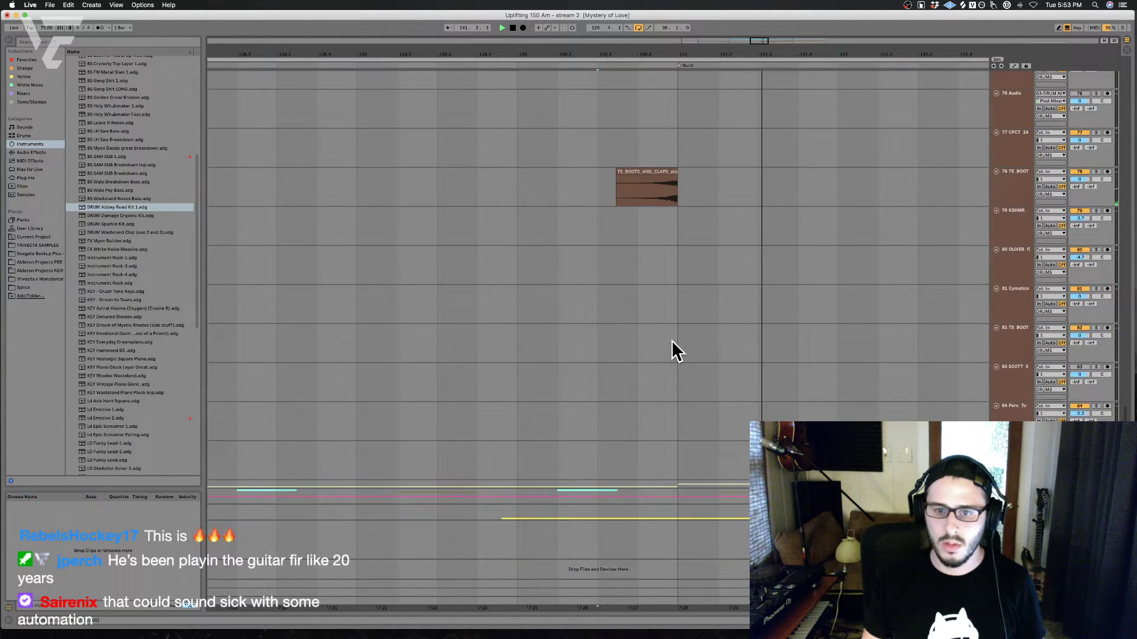
pyautogui.hscroll(-15, 599, 239)
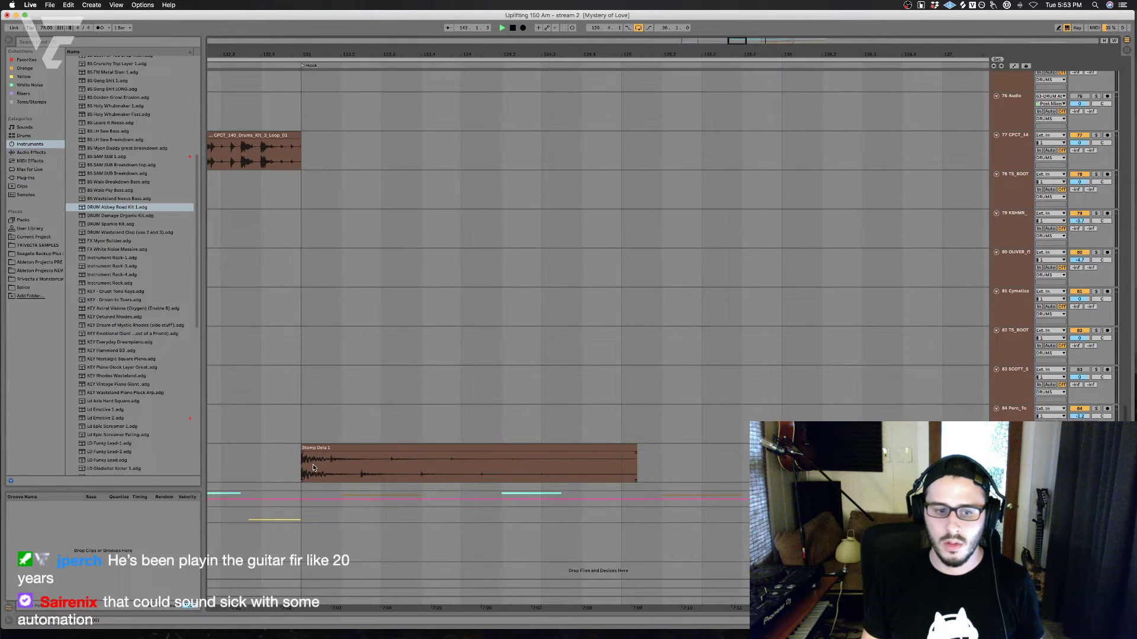
pyautogui.moveTo(302, 468); pyautogui.dragTo(458, 478)
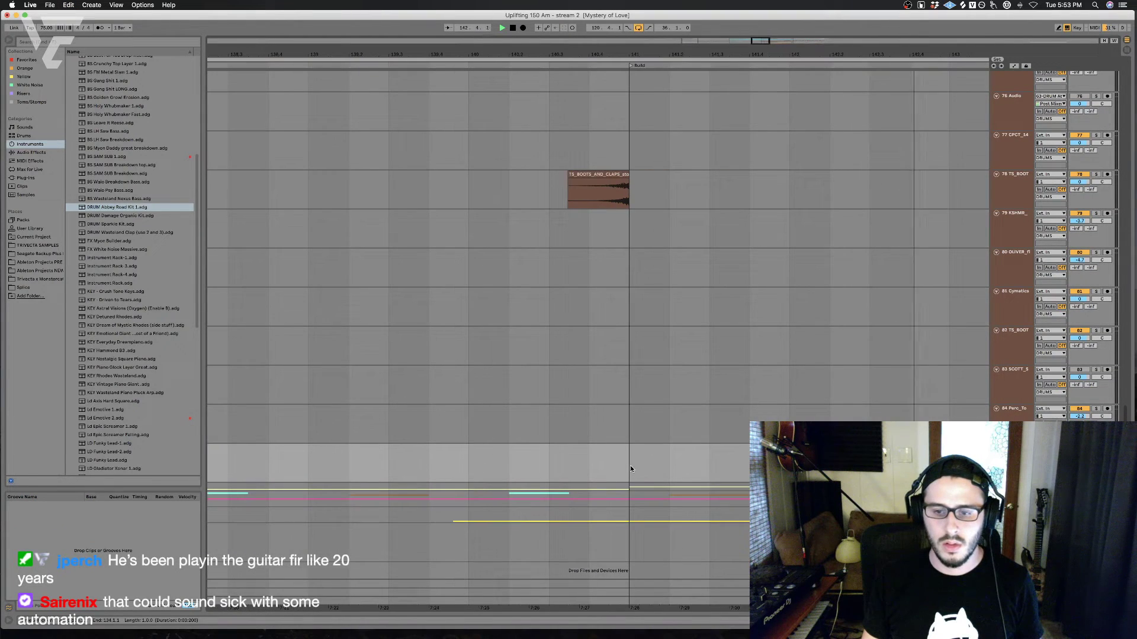
pyautogui.click(467, 462)
pyautogui.press('super+v')
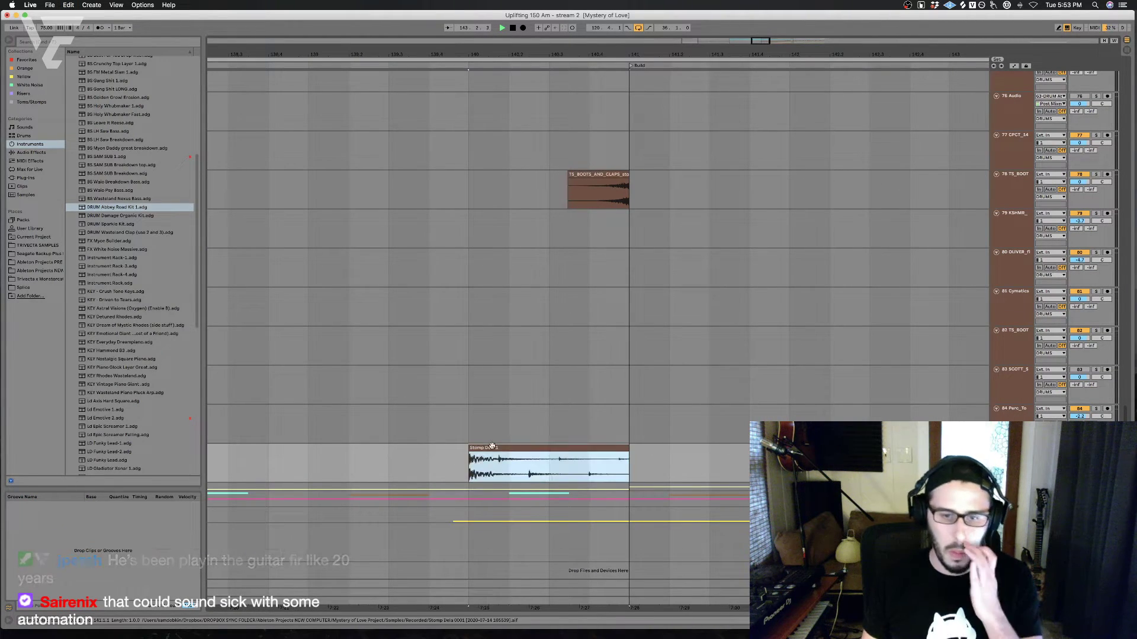
# Step: Reverse the pasted Stomp Data 1 clip and play its transition into the Build section
pyautogui.doubleClick(492, 448)
pyautogui.click(77, 555)
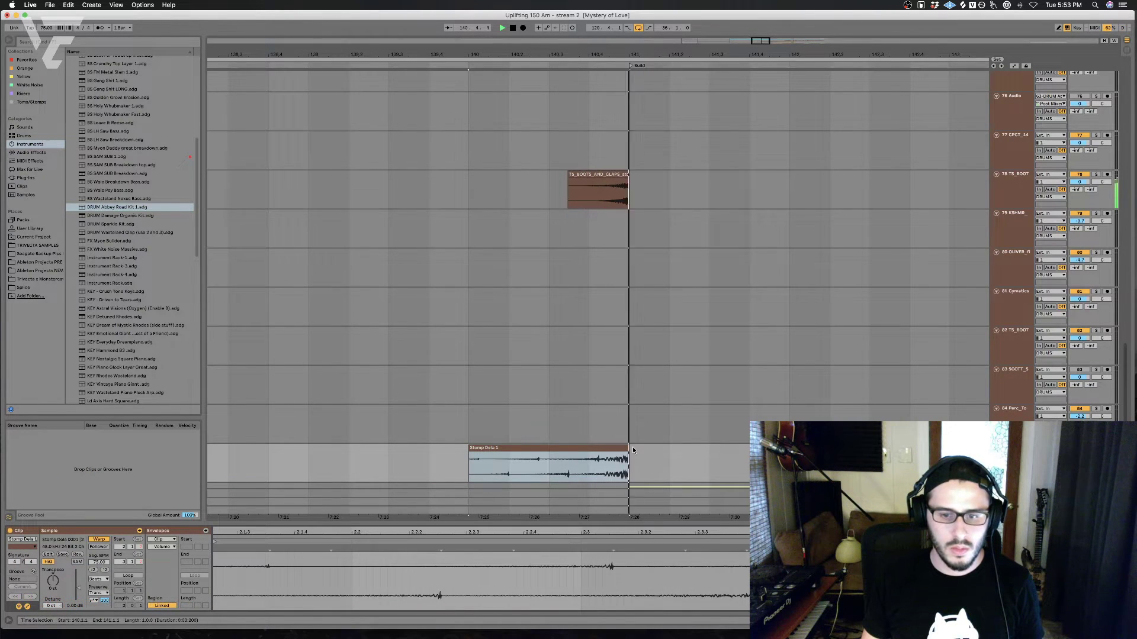
pyautogui.click(596, 459)
pyautogui.click(595, 459)
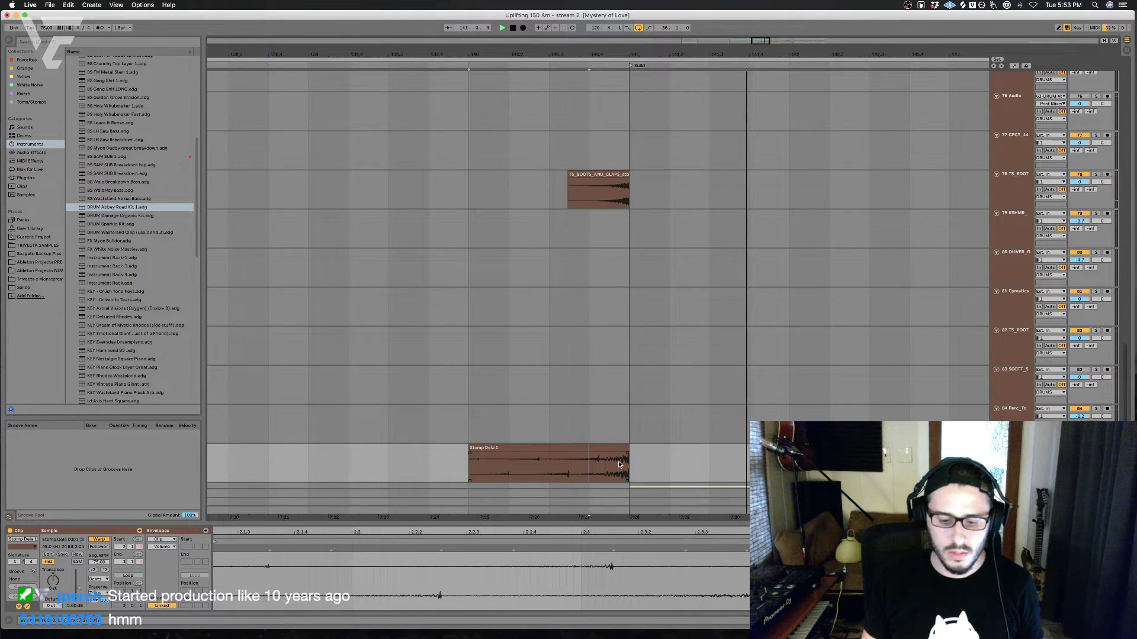
# Step: Duplicate the reversed stomp clip to start at the Build marker, flip the copy to play forward, and audition it
pyautogui.click(605, 464)
pyautogui.hotkey('ctrl', 'd')
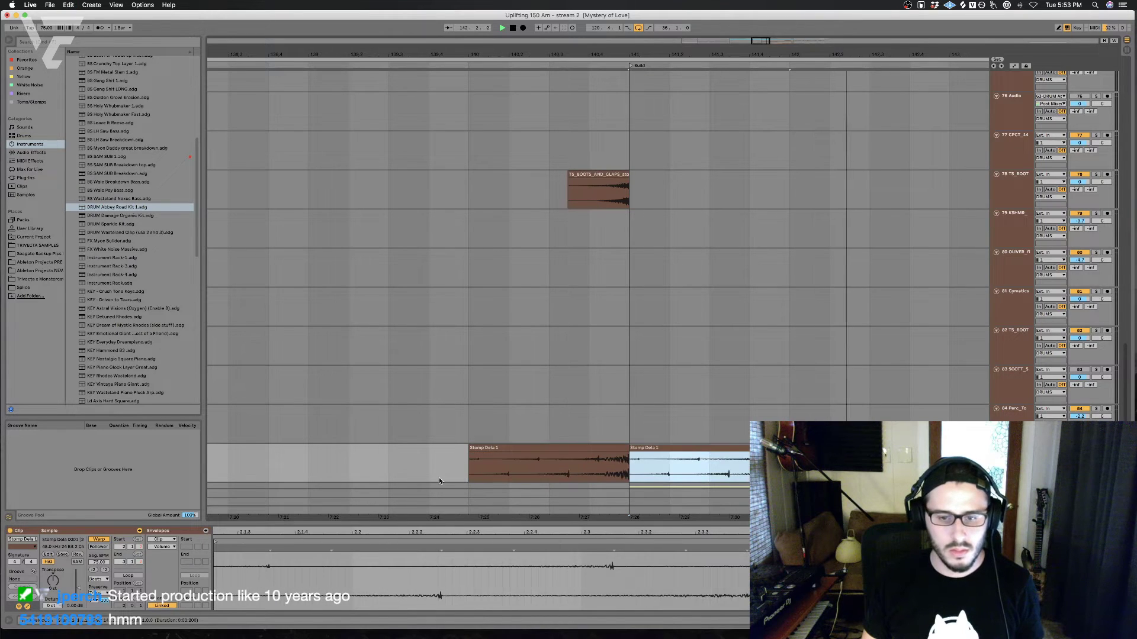
pyautogui.click(75, 554)
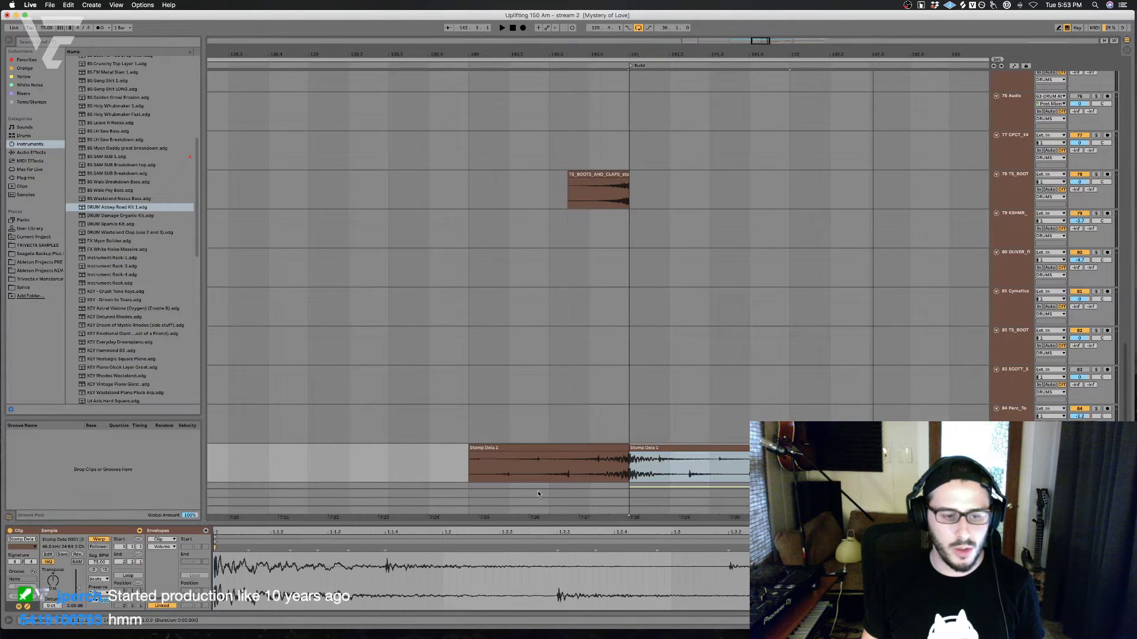
pyautogui.click(589, 476)
pyautogui.press('space')
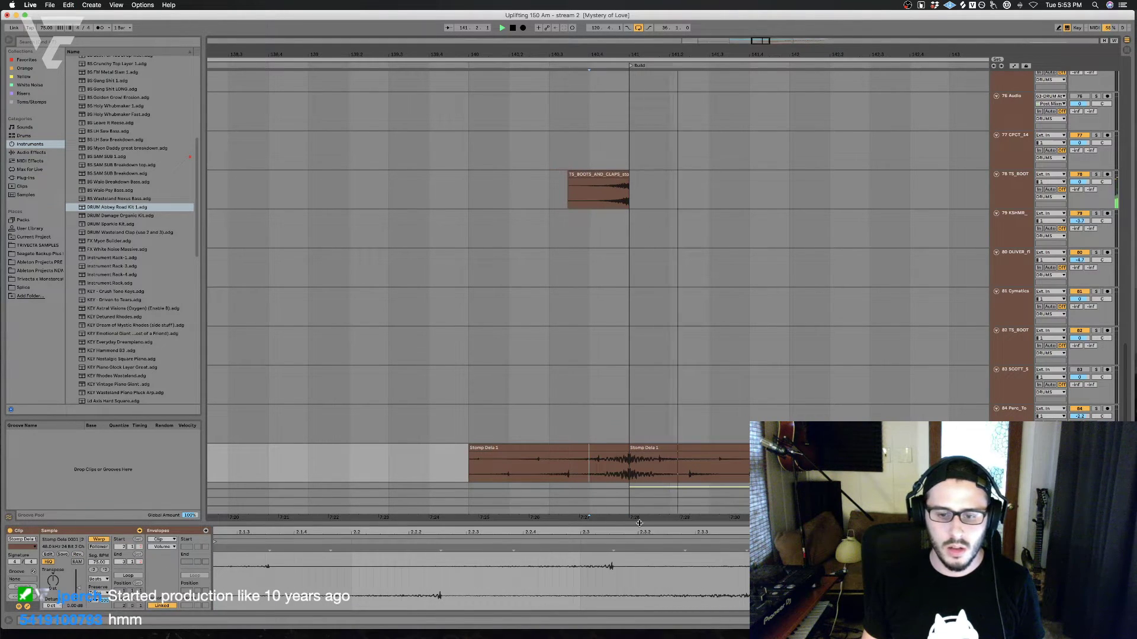
# Step: Insert a new audio track below track 61 in the DRUMS group and name it BUILD PERC BUS
pyautogui.moveTo(640, 523); pyautogui.dragTo(639, 610)
pyautogui.scroll(10, 563, 371)
pyautogui.click(560, 372)
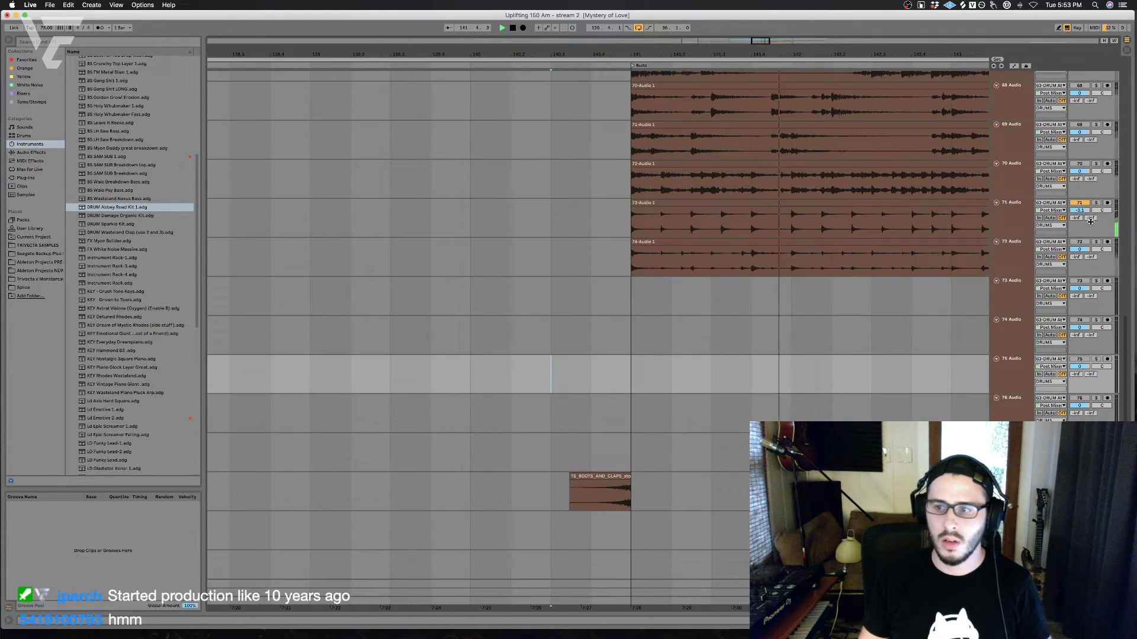
pyautogui.scroll(8, 1036, 260)
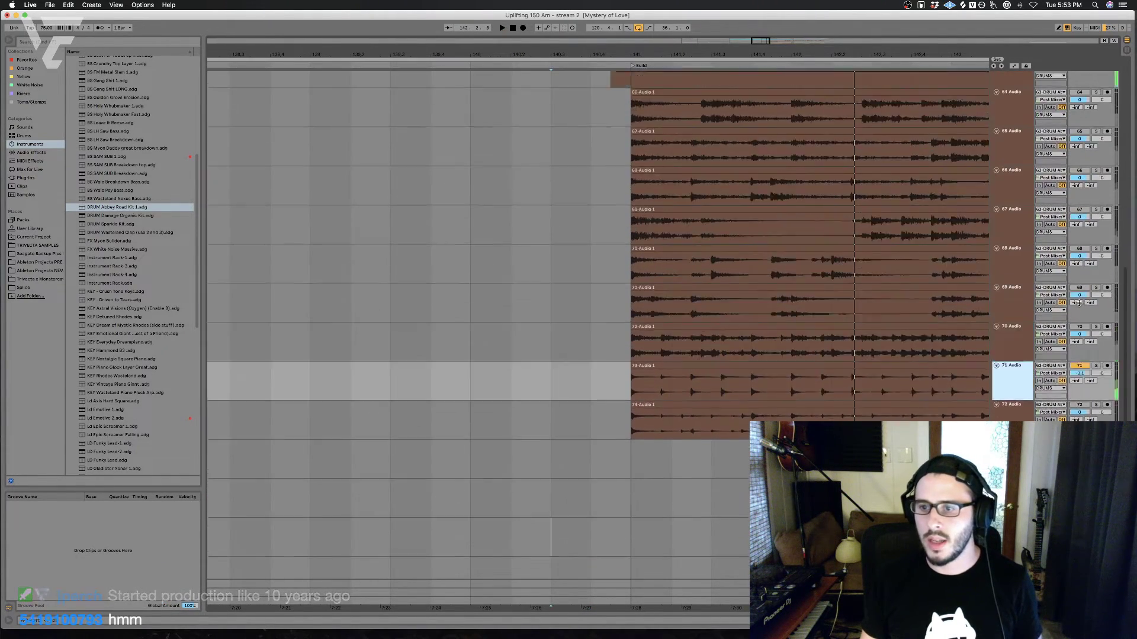
pyautogui.scroll(4, 1072, 307)
pyautogui.scroll(-8, 1037, 378)
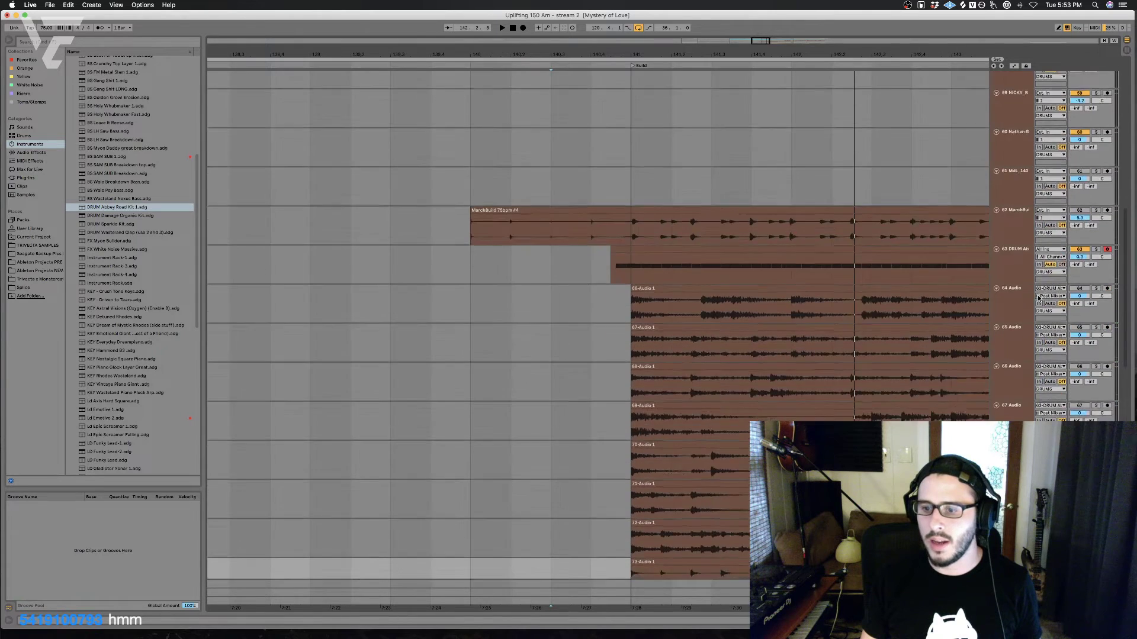
pyautogui.scroll(4, 997, 270)
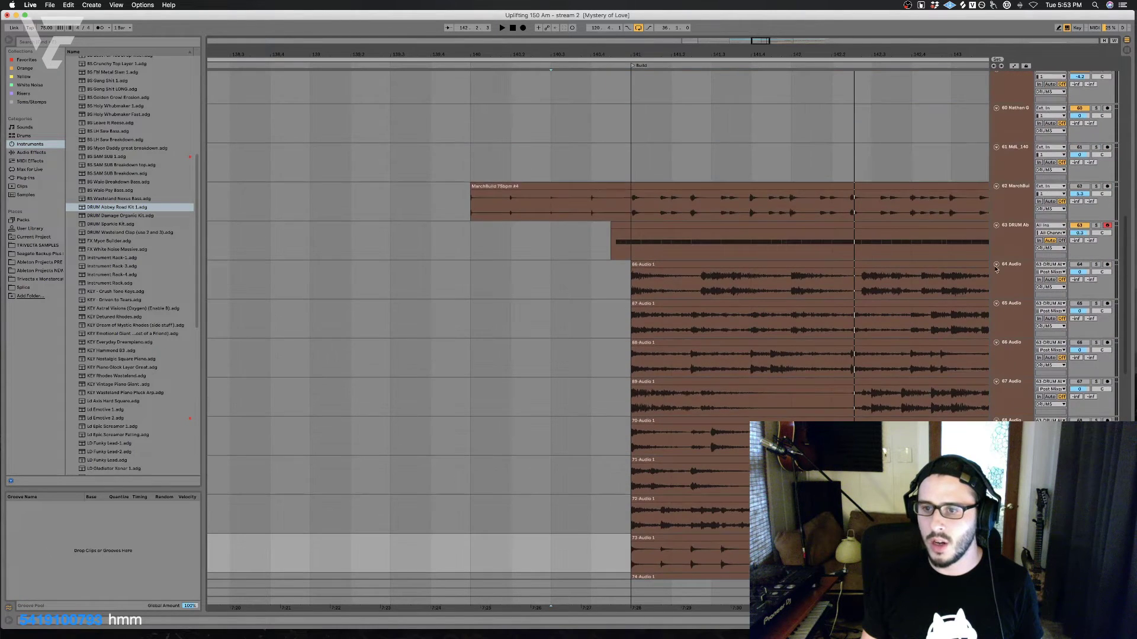
pyautogui.click(1022, 168)
pyautogui.press('super+t')
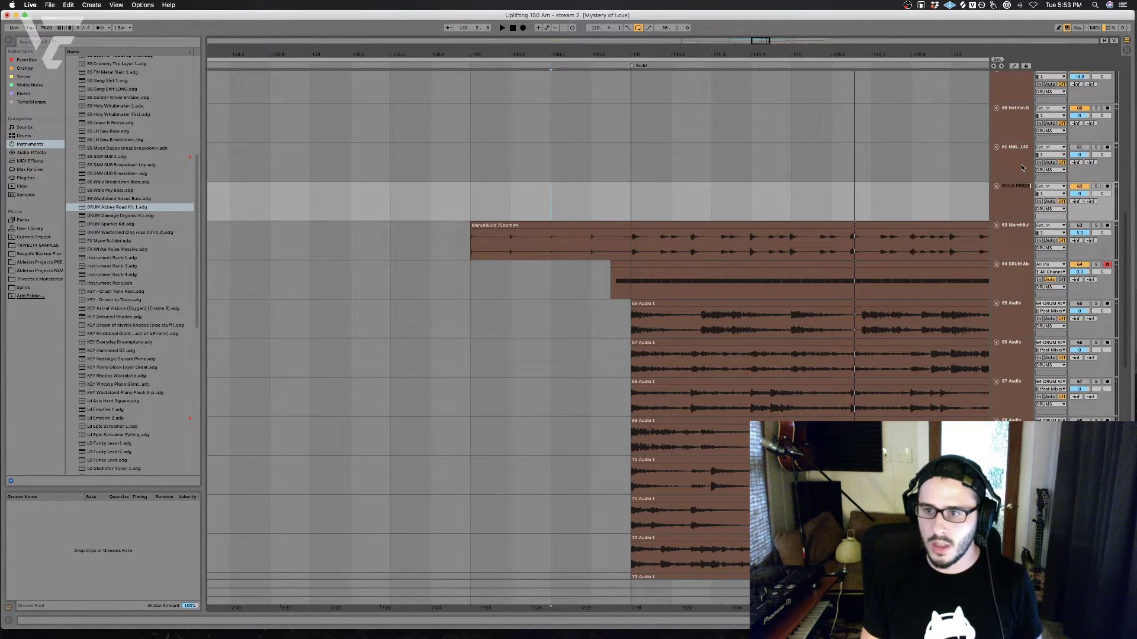
# Step: Select the tracks from 63 MarchBuild through 77 Audio and route their output to BUILD PERC BUS
pyautogui.click(1023, 232)
pyautogui.scroll(-4, 1023, 241)
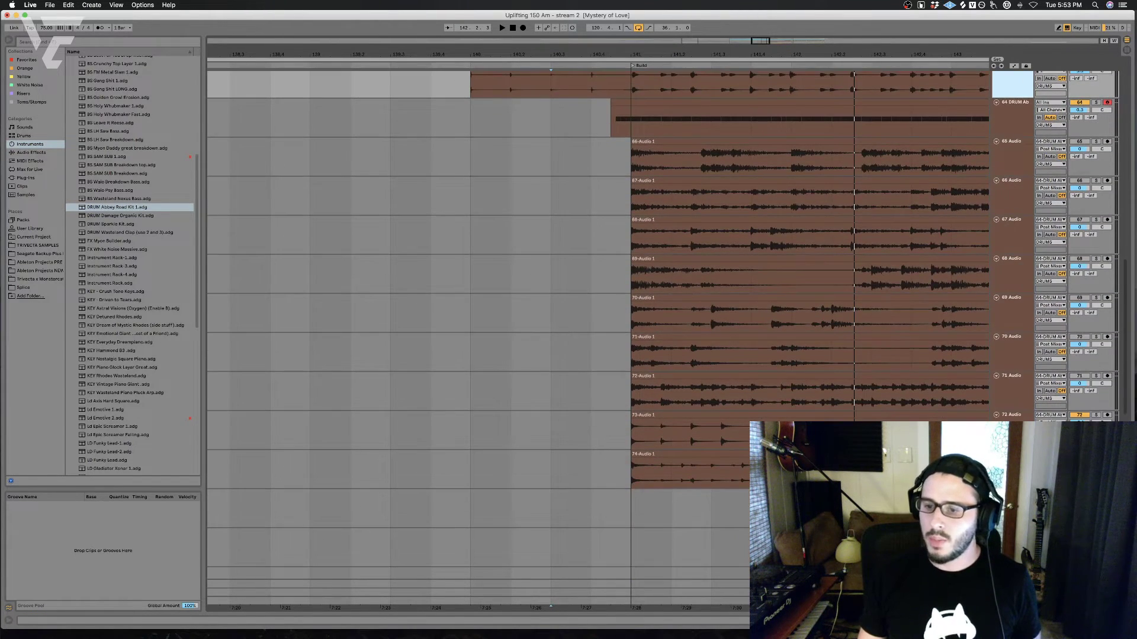
pyautogui.keyDown('shift'); pyautogui.click(1019, 461); pyautogui.keyUp('shift')
pyautogui.scroll(-4, 662, 319)
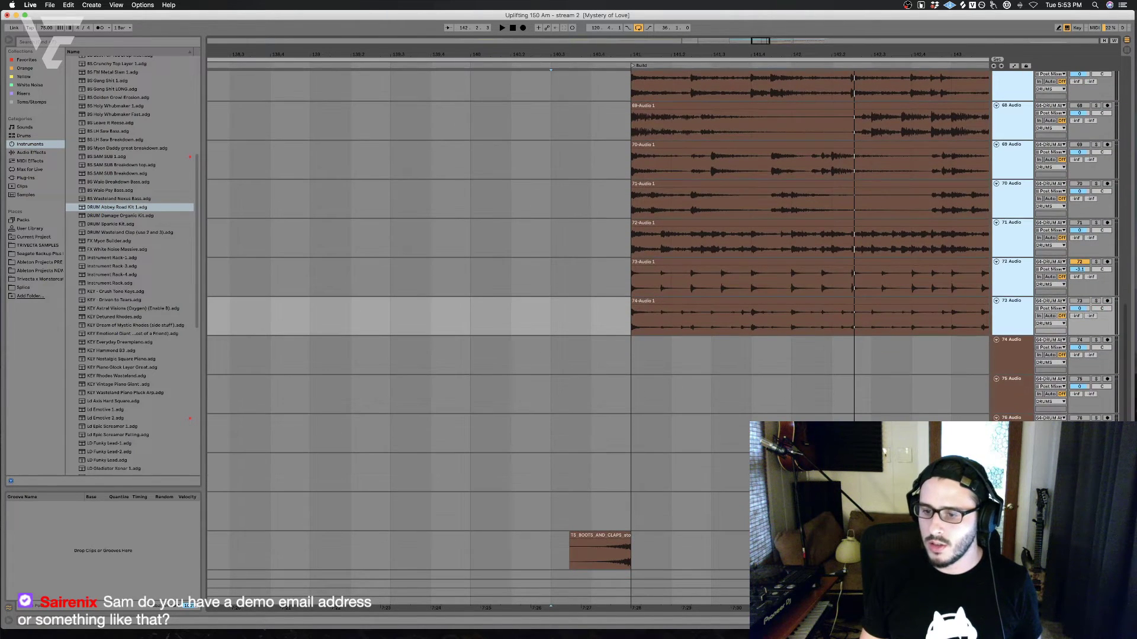
pyautogui.keyDown('shift'); pyautogui.click(1020, 463); pyautogui.keyUp('shift')
pyautogui.click(1051, 363)
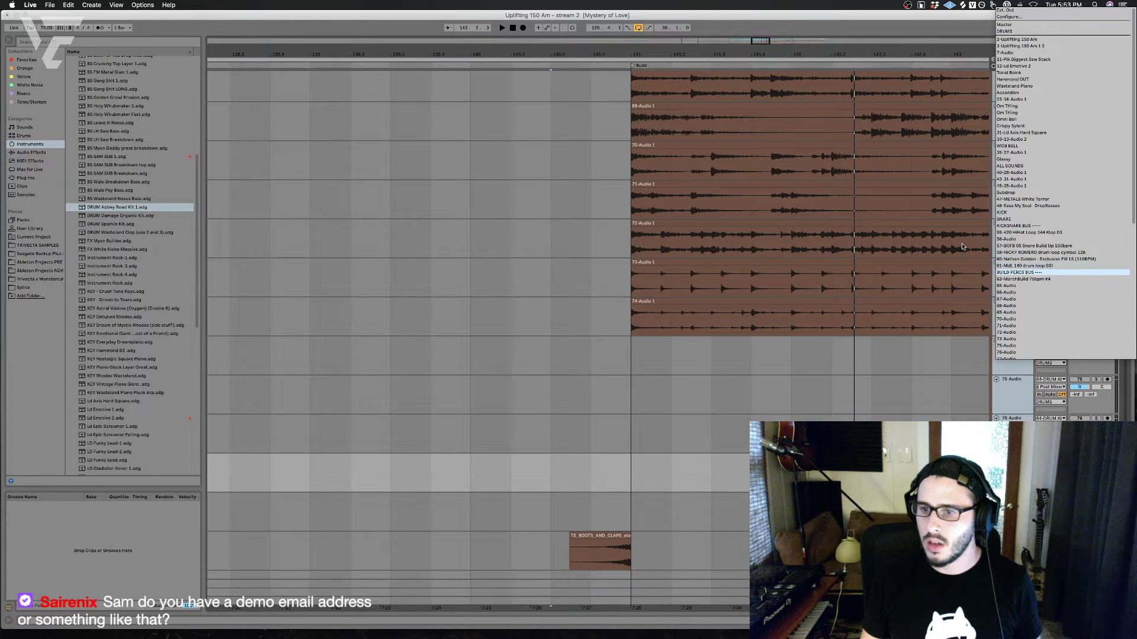
pyautogui.click(1018, 272)
# Step: Solo the BUILD PERC BUS track, set its monitoring to In, and play the transition into the Build section
pyautogui.scroll(9, 1025, 242)
pyautogui.click(1026, 236)
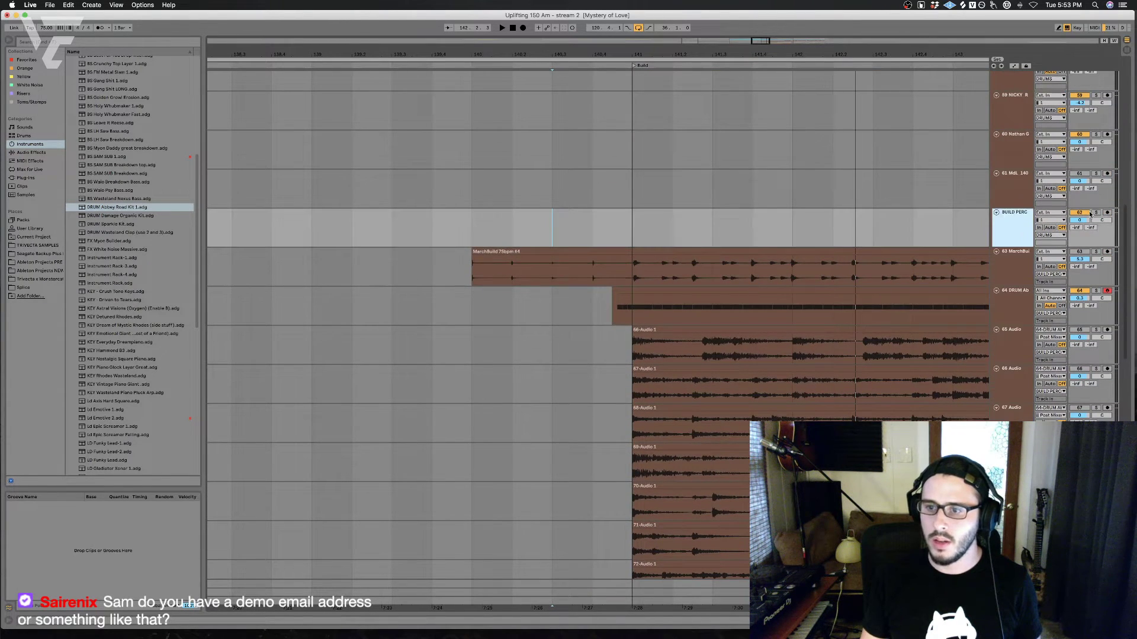
pyautogui.click(1096, 213)
pyautogui.press('space')
pyautogui.moveTo(635, 235); pyautogui.dragTo(666, 235)
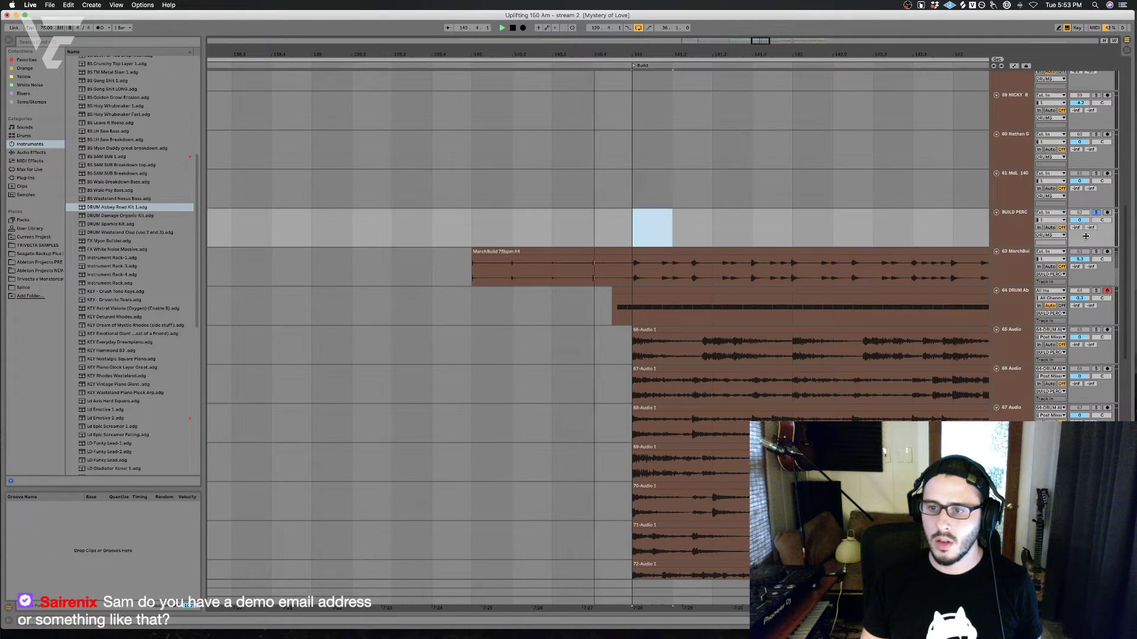
pyautogui.click(1038, 228)
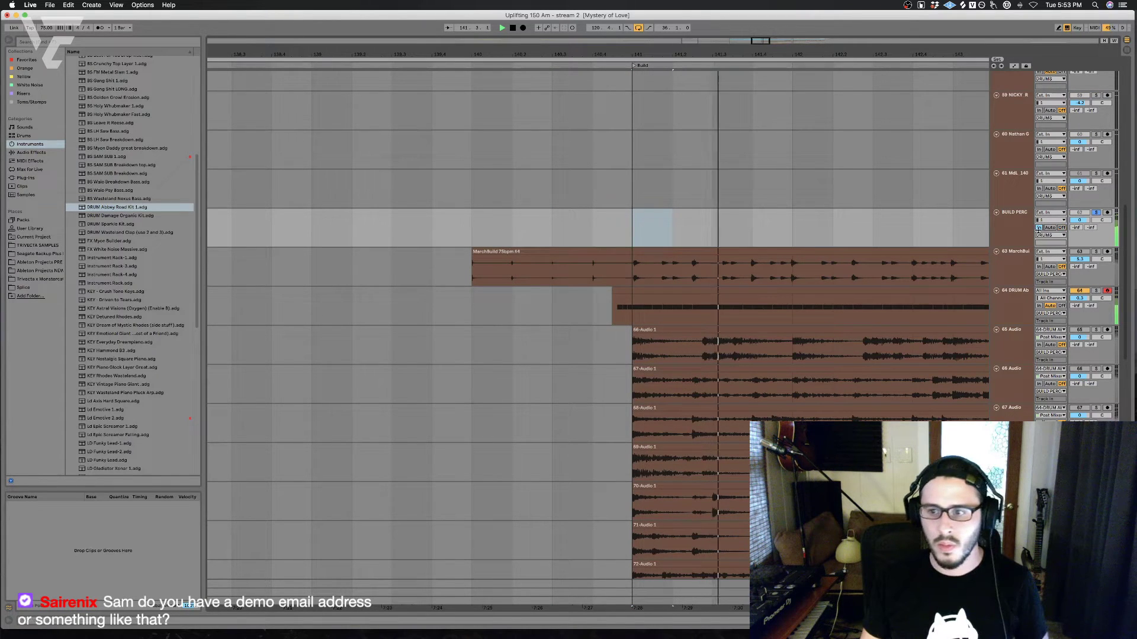
pyautogui.click(581, 228)
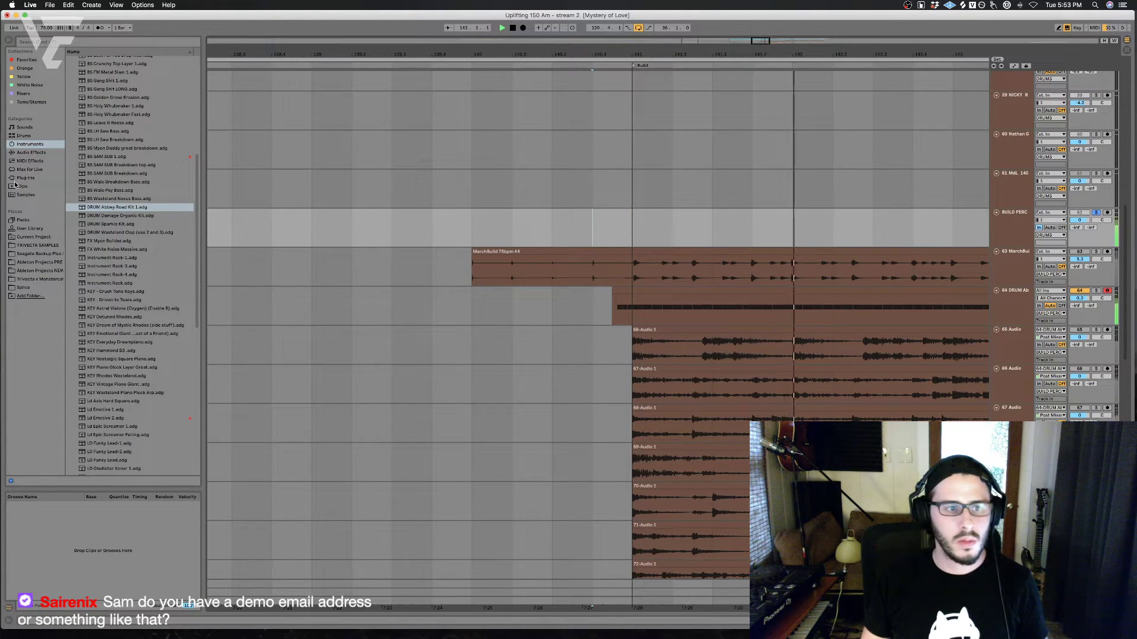
# Step: Add an Auto Filter to the BUILD PERC BUS, lower its low-pass cutoff, and take the bus out of solo
pyautogui.click(45, 153)
pyautogui.click(94, 212)
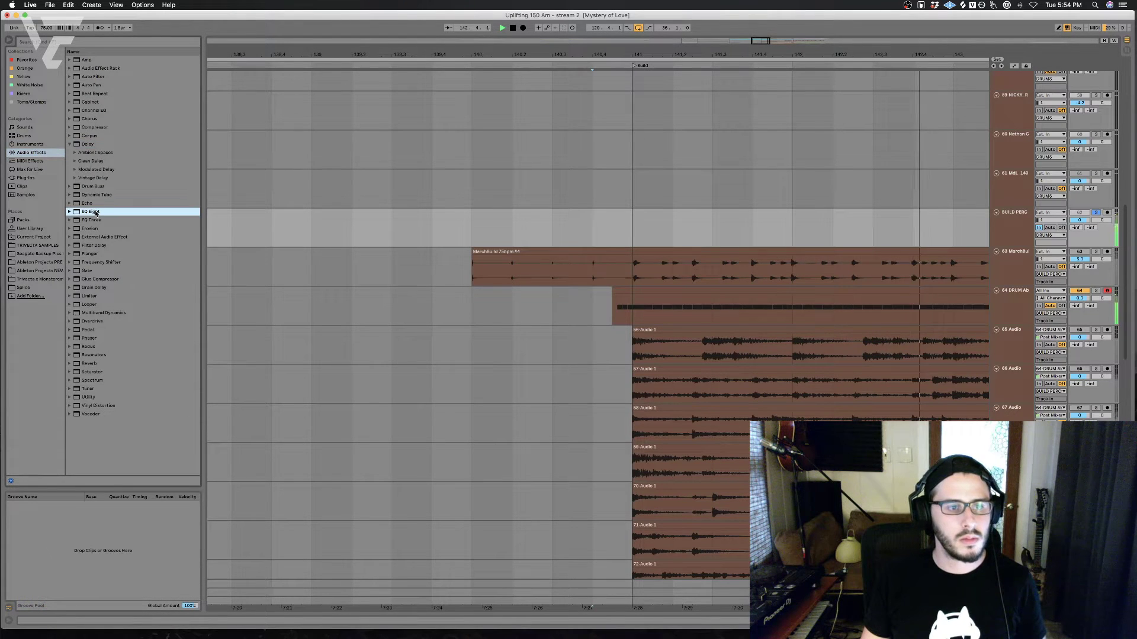
pyautogui.click(94, 77)
pyautogui.moveTo(627, 334); pyautogui.dragTo(628, 335)
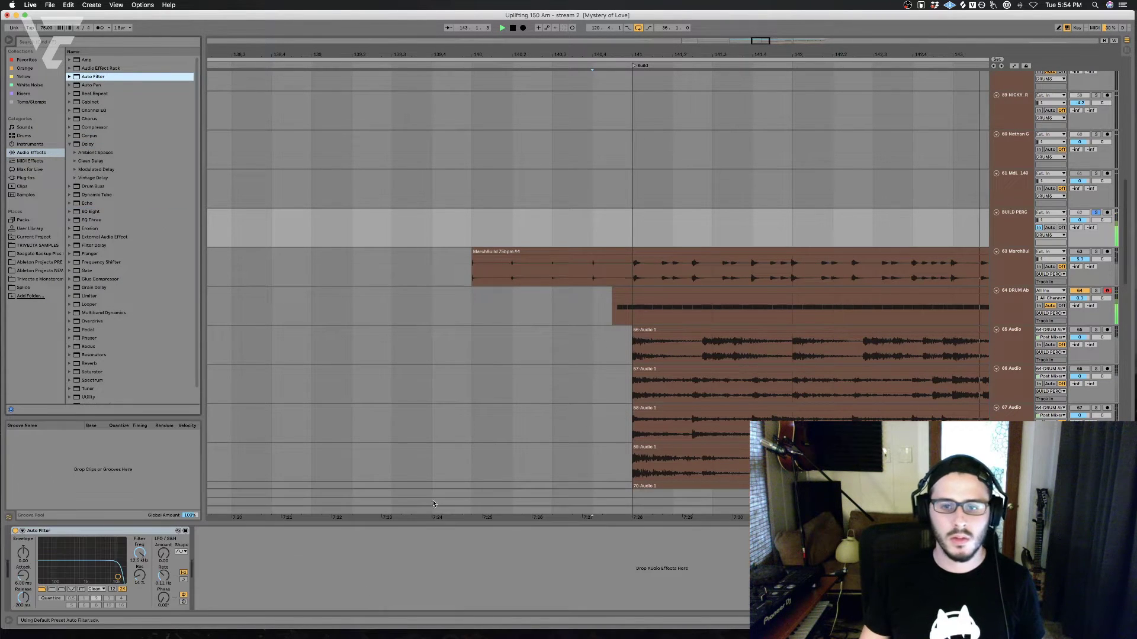
pyautogui.moveTo(116, 576); pyautogui.dragTo(111, 577)
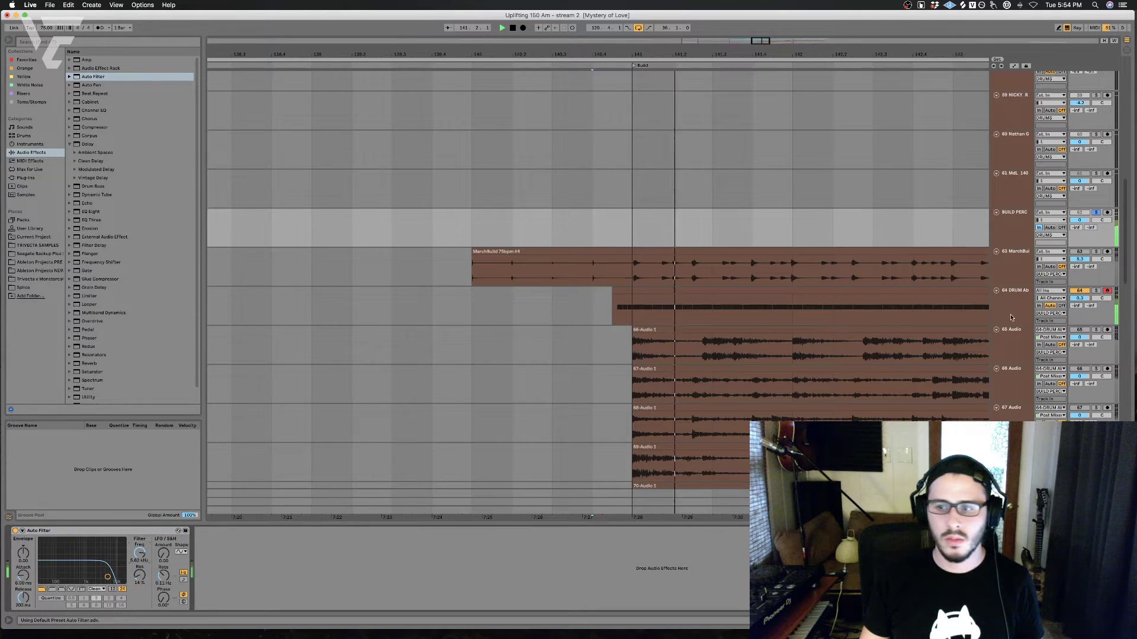
pyautogui.click(1095, 212)
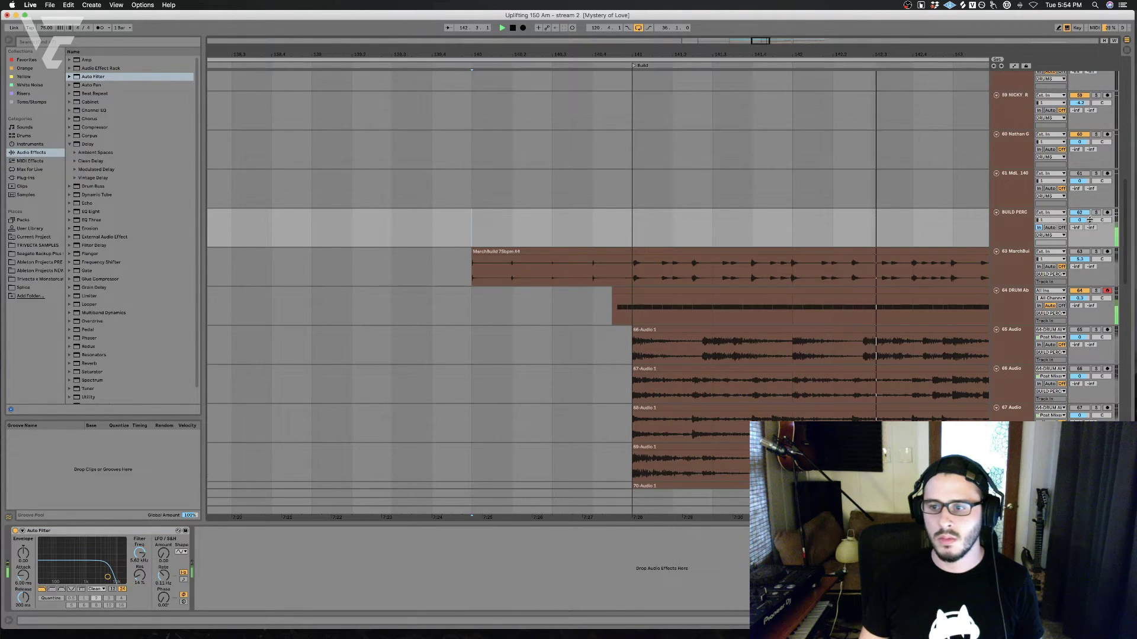
# Step: Play the lead-in to the Build and check the 72 Audio track's level against the other build percussion tracks
pyautogui.scroll(-6, 378, 230)
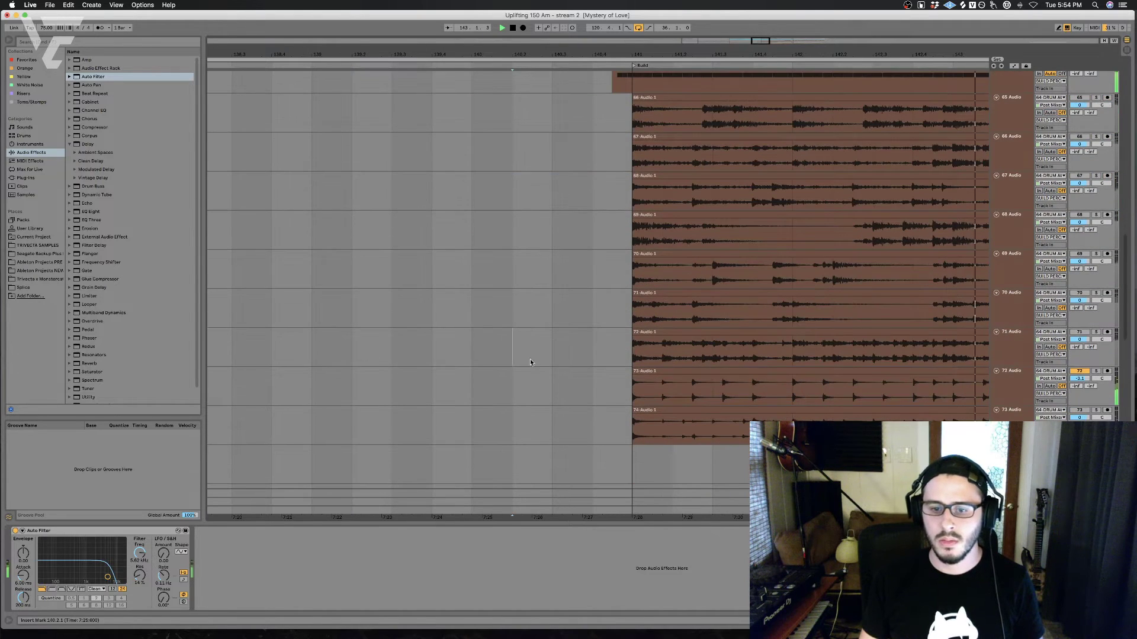
pyautogui.click(530, 358)
pyautogui.click(1081, 382)
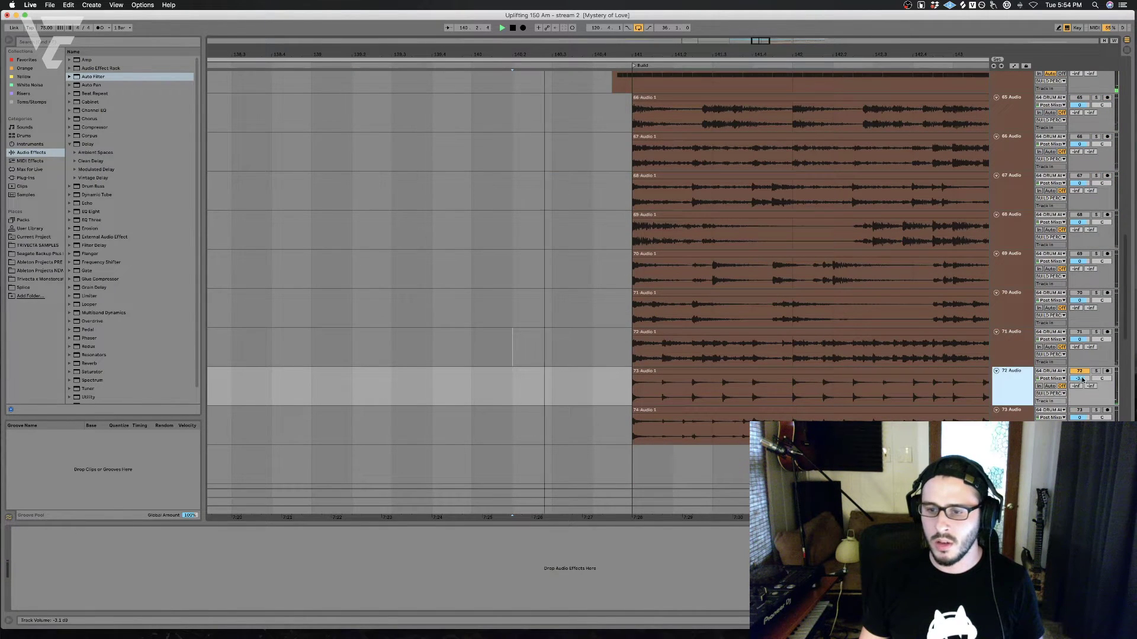
pyautogui.scroll(3, 942, 382)
pyautogui.scroll(-4, 941, 380)
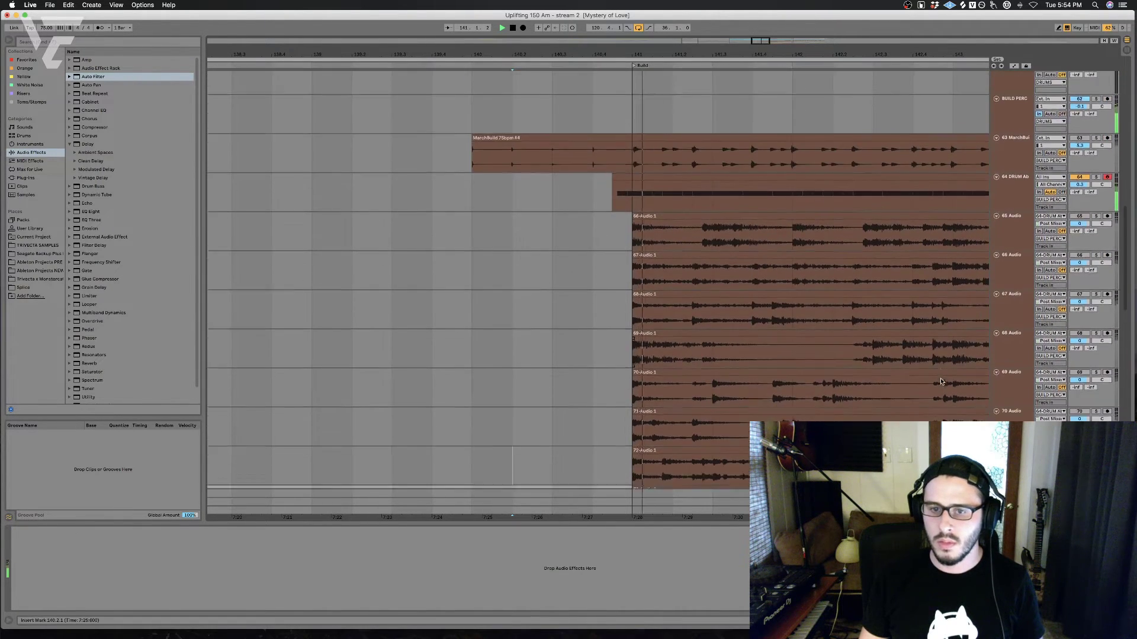
pyautogui.scroll(6, 706, 272)
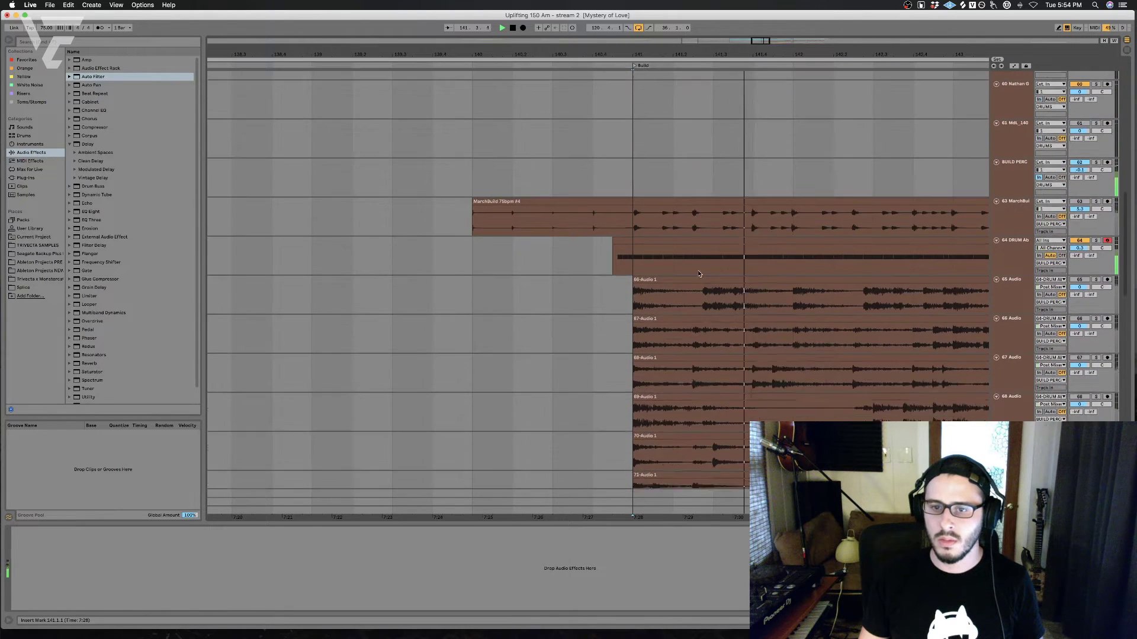
# Step: Copy the Auto Filter from the BUILD PERC BUS and paste it onto the 72 Audio track
pyautogui.press('space')
pyautogui.click(631, 279)
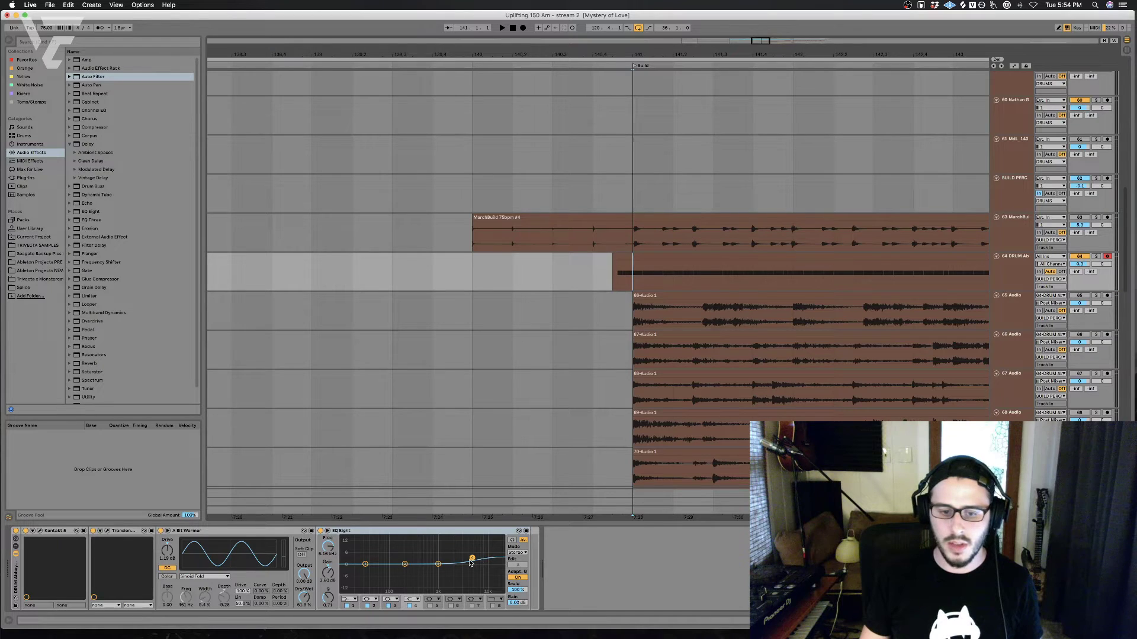
pyautogui.click(589, 260)
pyautogui.scroll(8, 591, 278)
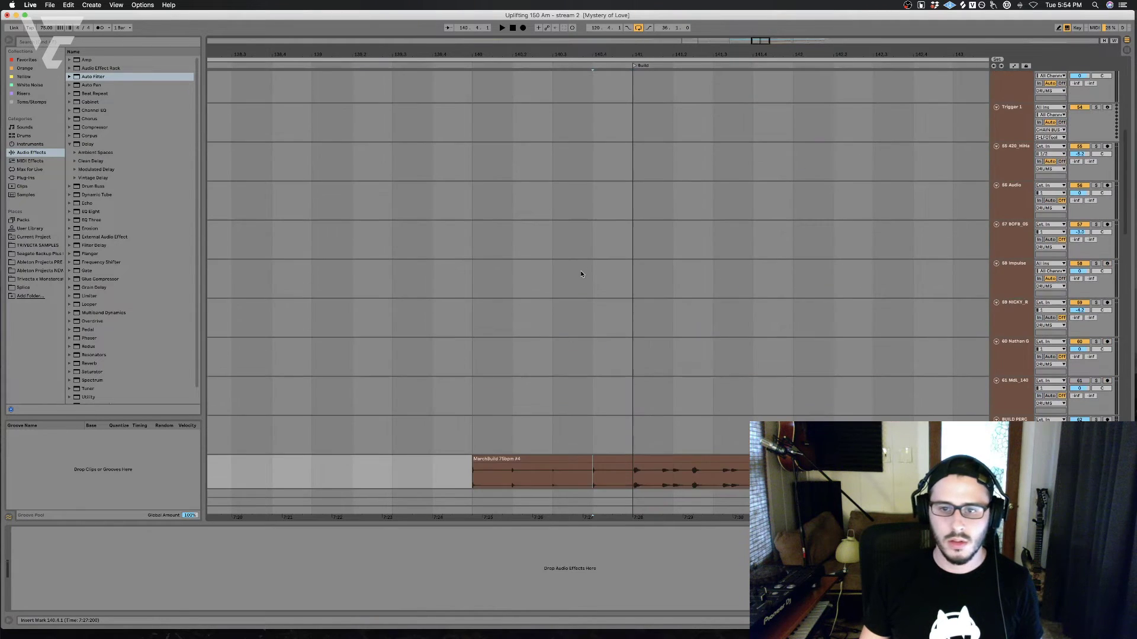
pyautogui.scroll(-7, 595, 284)
pyautogui.click(602, 274)
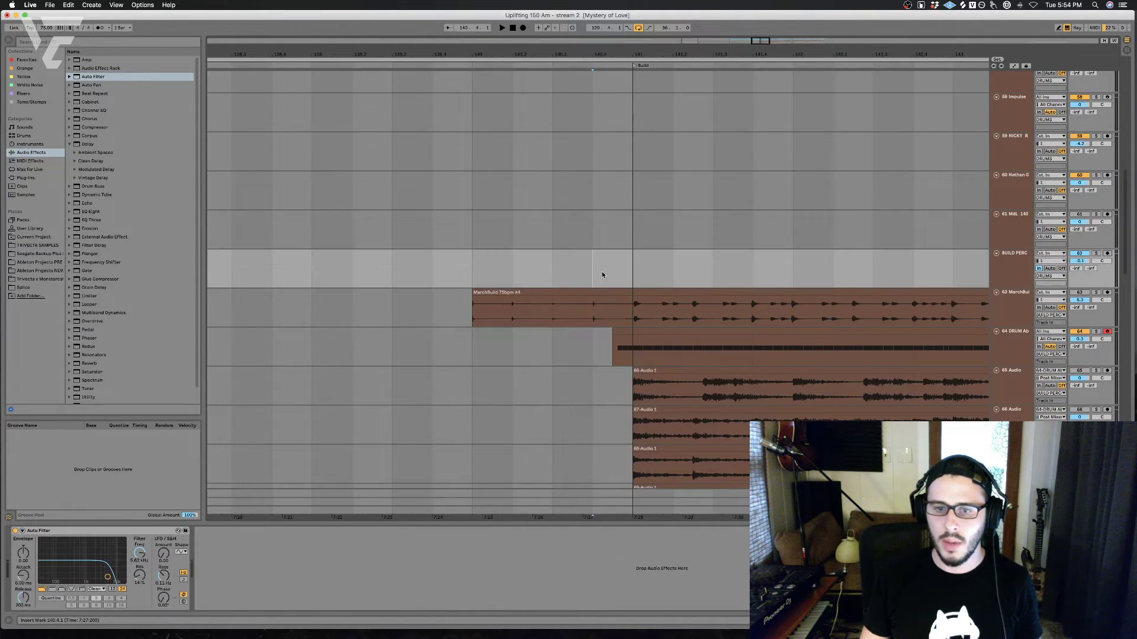
pyautogui.click(1031, 265)
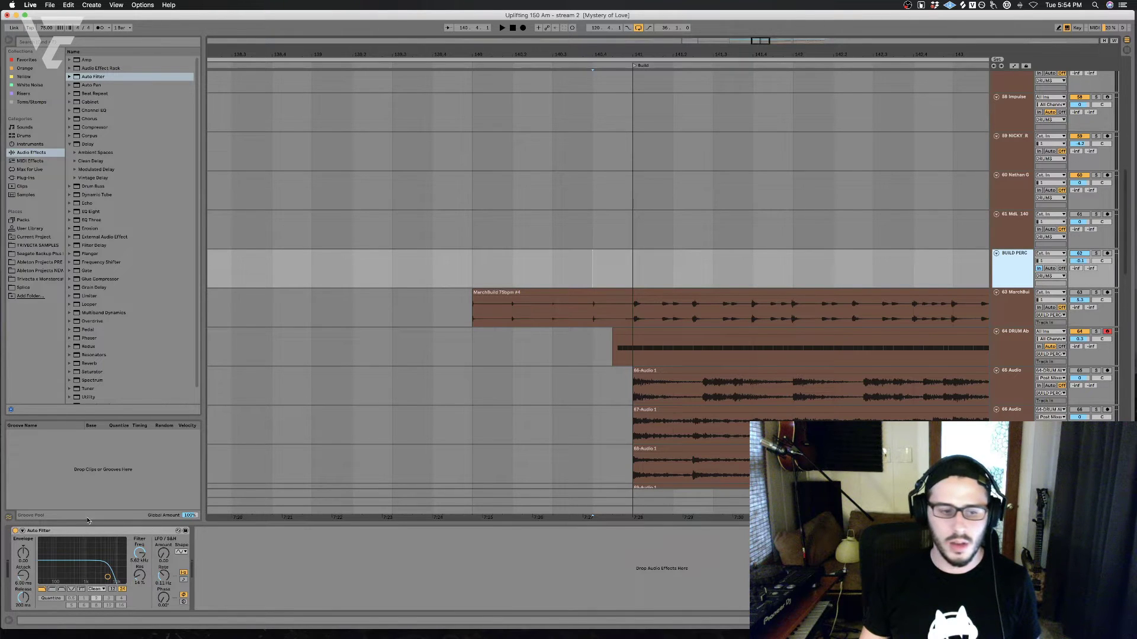
pyautogui.click(32, 531)
pyautogui.press('space')
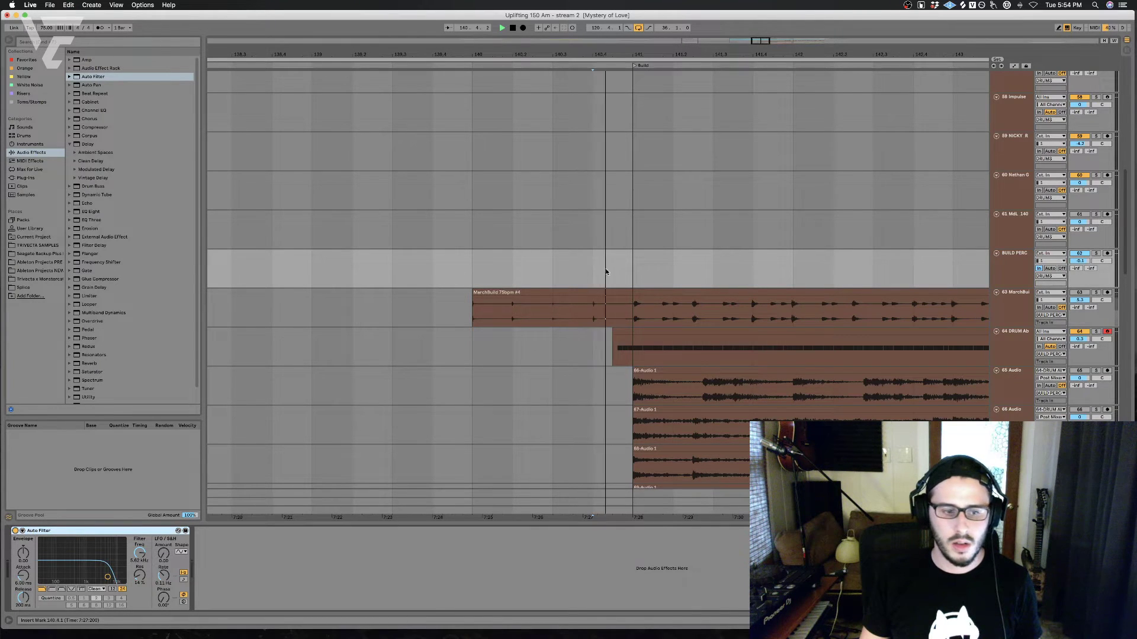
pyautogui.scroll(-8, 470, 327)
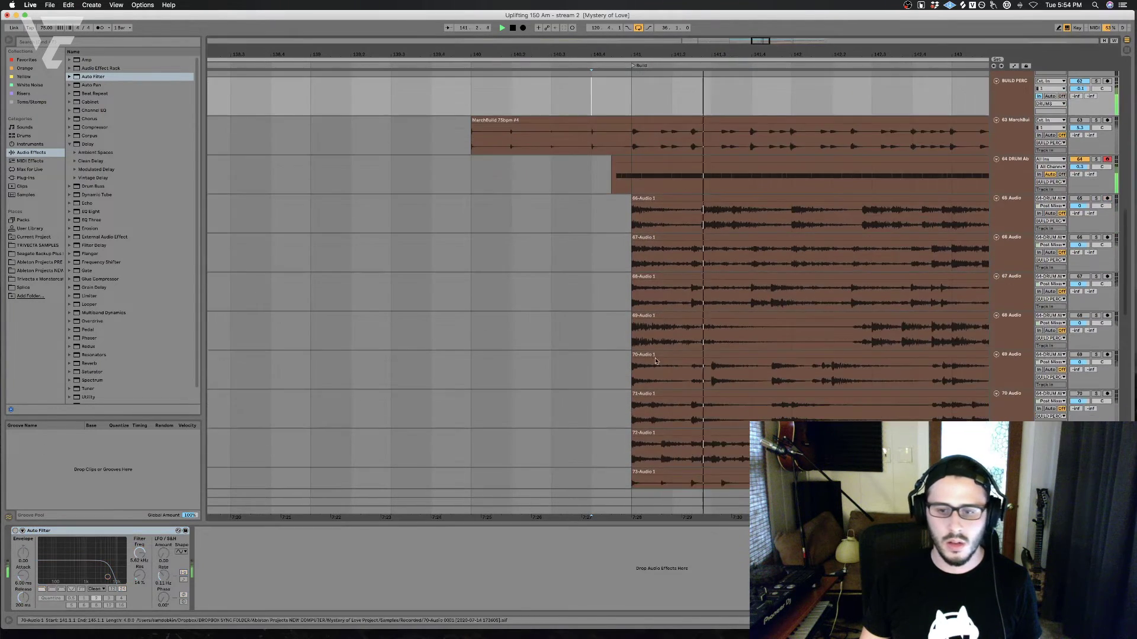
pyautogui.click(613, 405)
pyautogui.click(655, 586)
pyautogui.press('super+v')
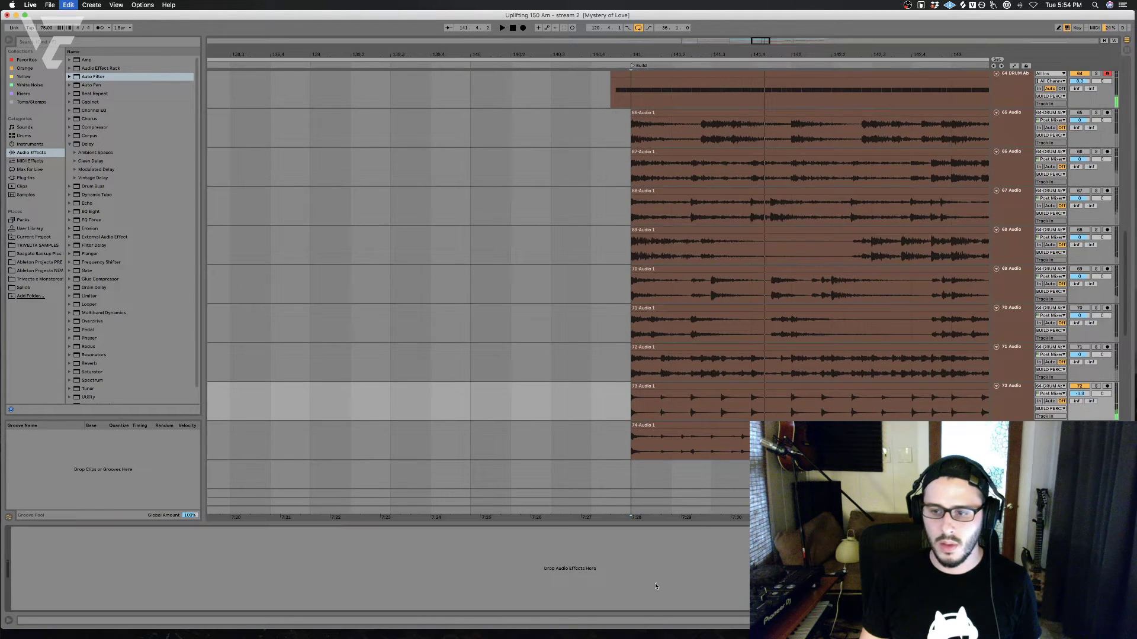
# Step: Play the Build section, adjust the 72 Audio track's level with the filter applied, and save the set
pyautogui.press('space')
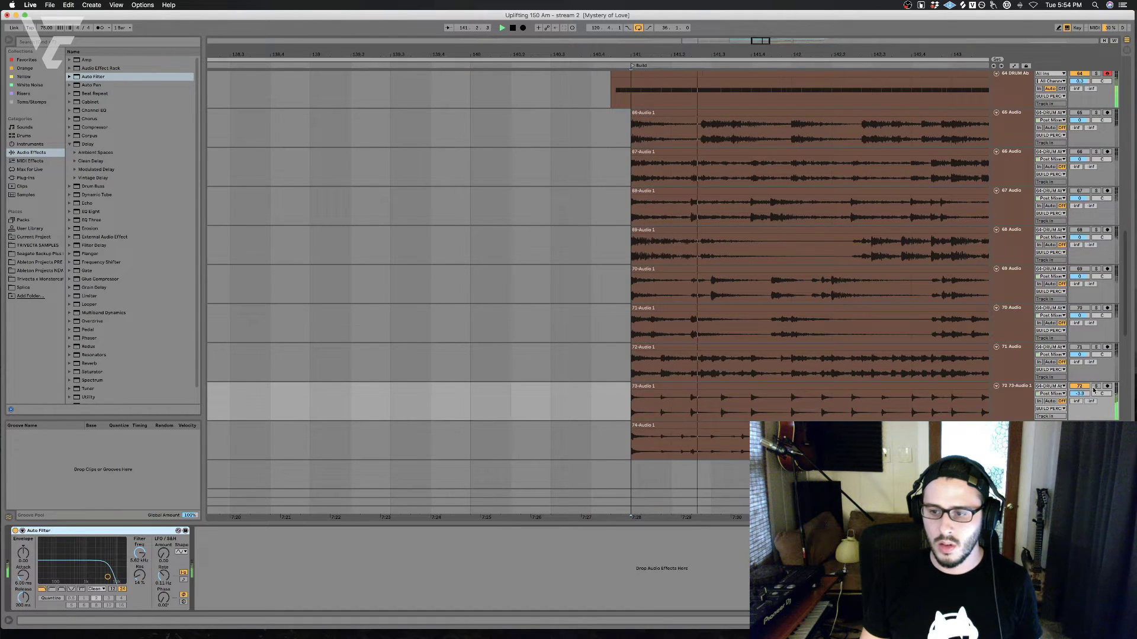
pyautogui.click(1096, 387)
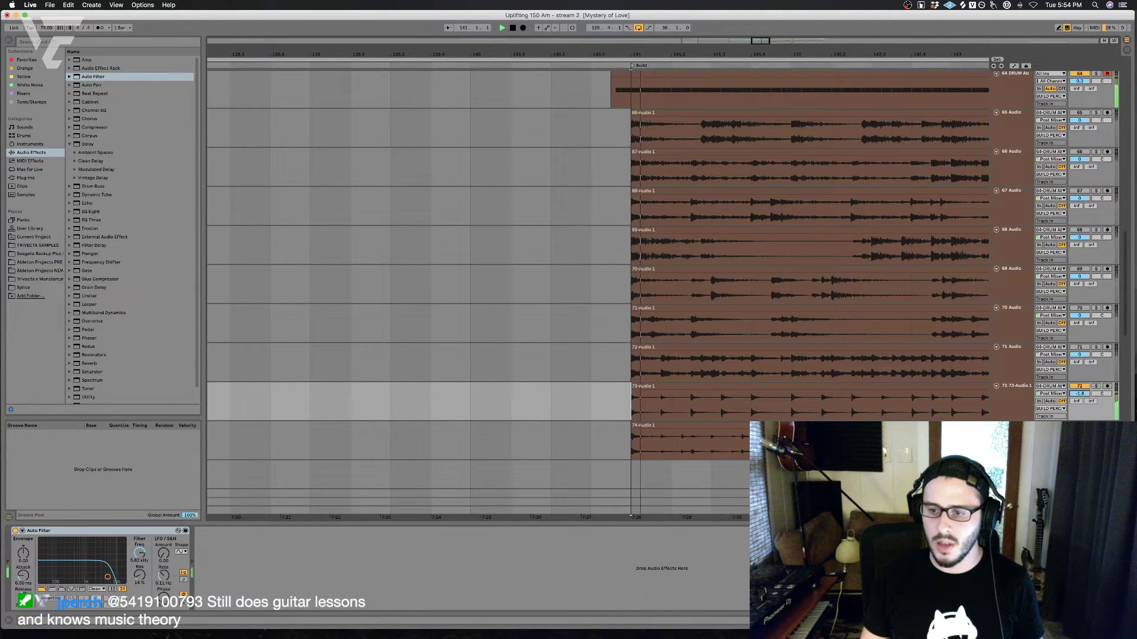
pyautogui.click(586, 405)
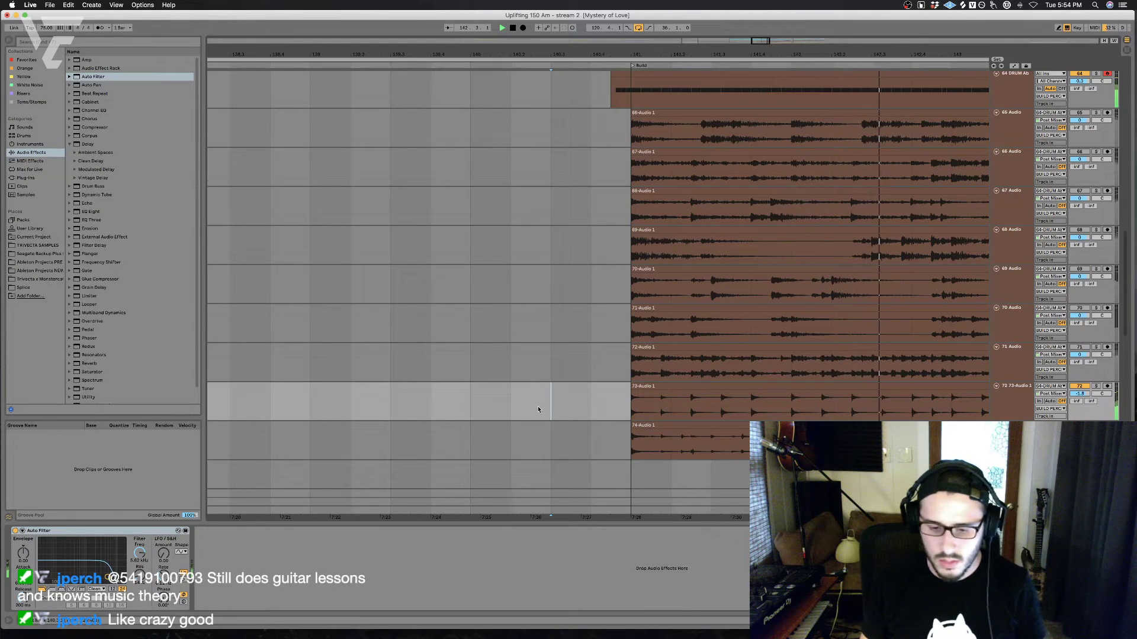
pyautogui.press('super+s')
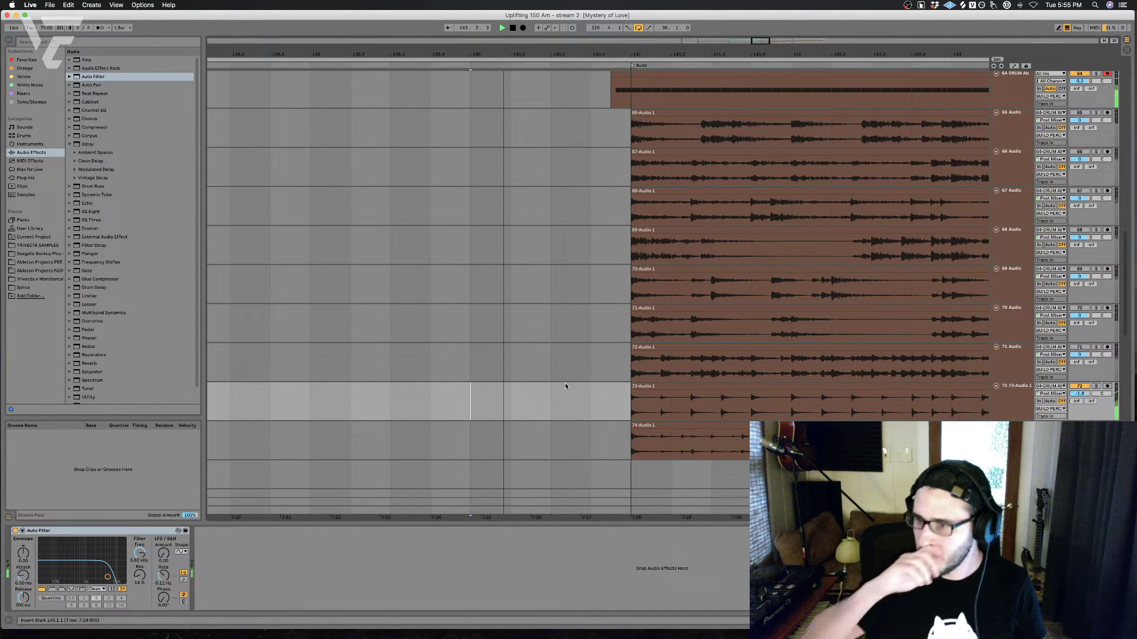
# Step: Hide the device view and replay the lead-in to the Build section to listen to the percussion layers
pyautogui.click(560, 360)
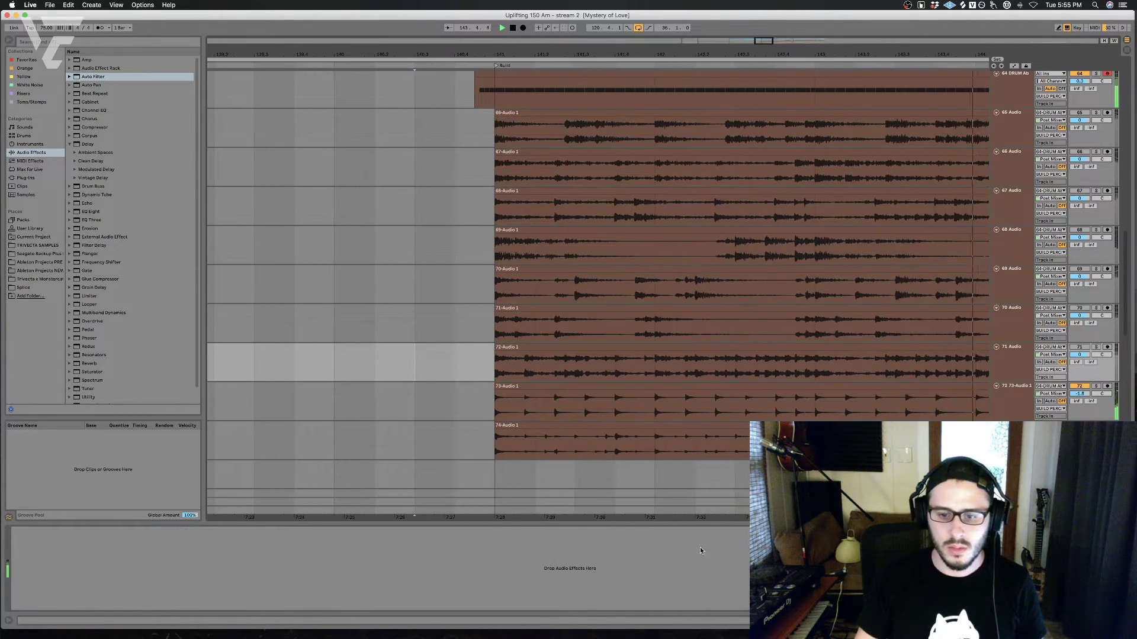
pyautogui.moveTo(703, 521); pyautogui.dragTo(687, 548)
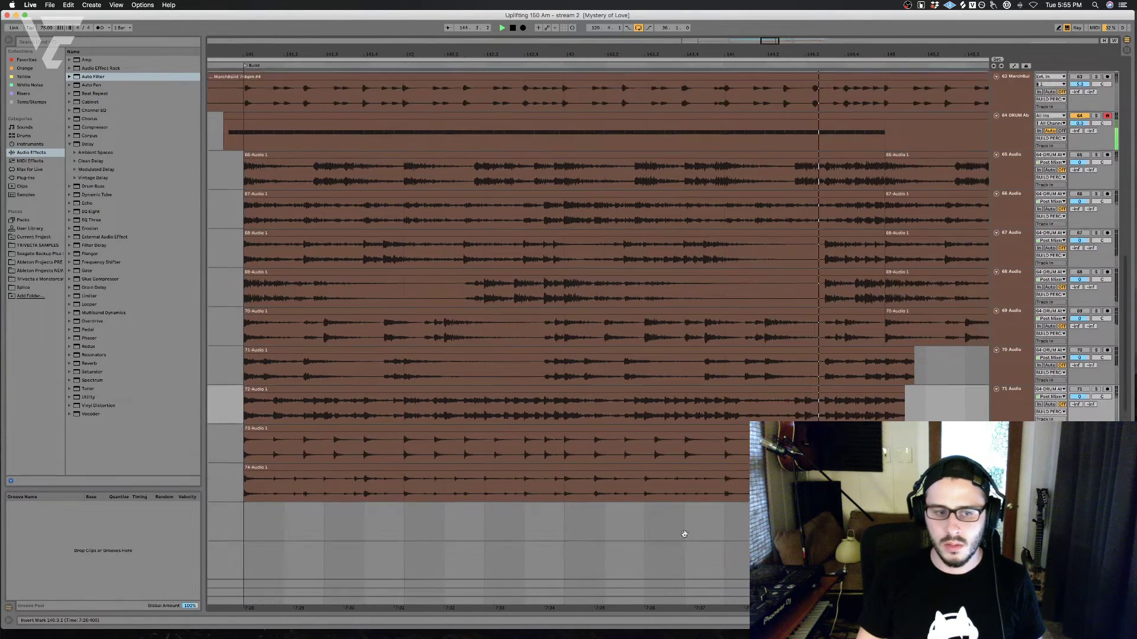
pyautogui.hscroll(-5, 449, 414)
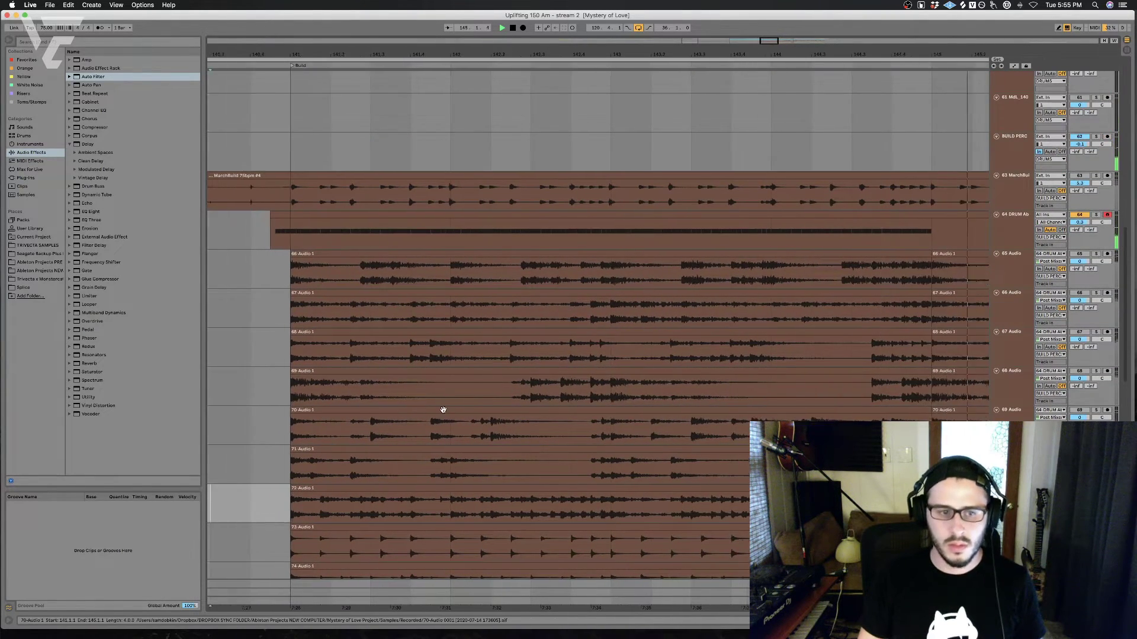
pyautogui.click(274, 262)
pyautogui.click(243, 281)
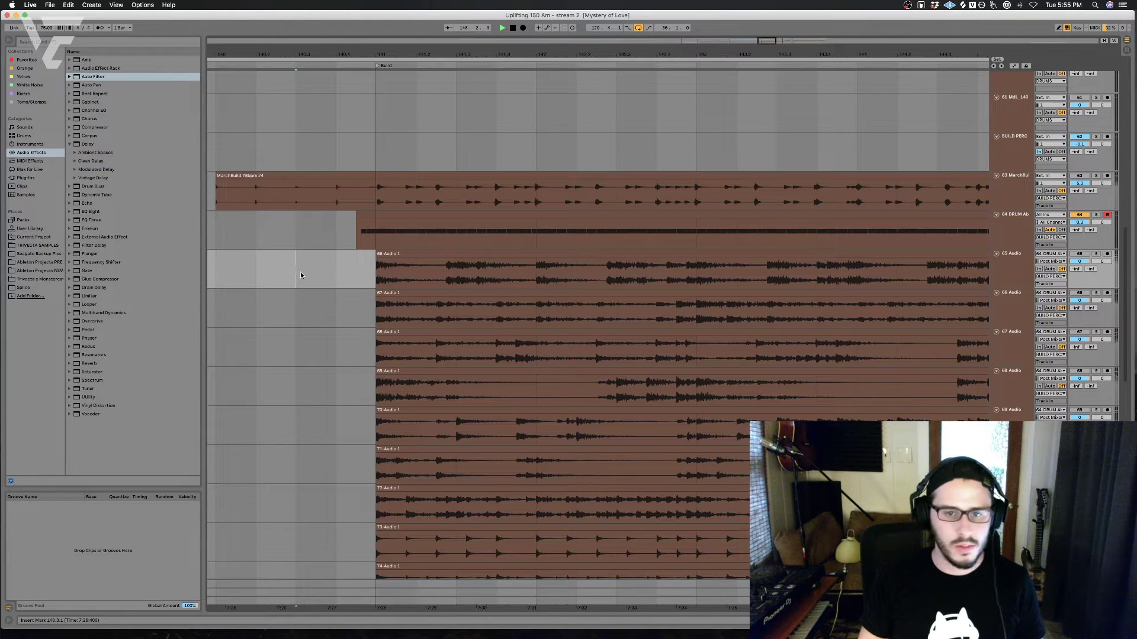
pyautogui.click(348, 264)
pyautogui.click(361, 264)
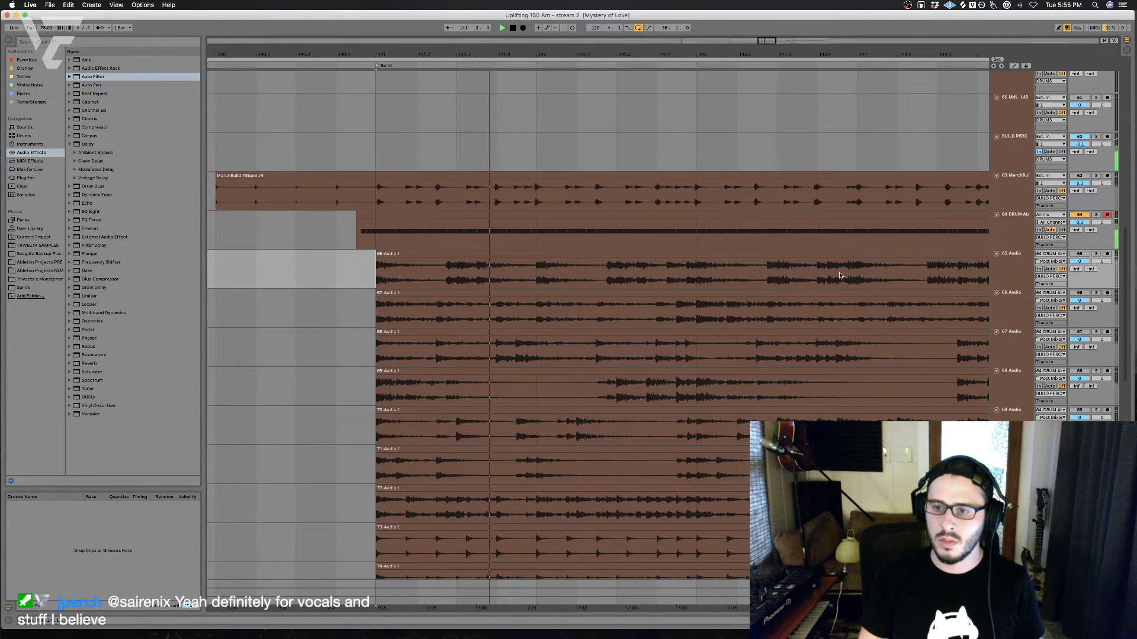
# Step: Copy the first bar of kick clips at bar 147 on the KICK track and paste it at bar 145
pyautogui.hscroll(3, 839, 275)
pyautogui.scroll(-2, 839, 275)
pyautogui.hscroll(1, 839, 275)
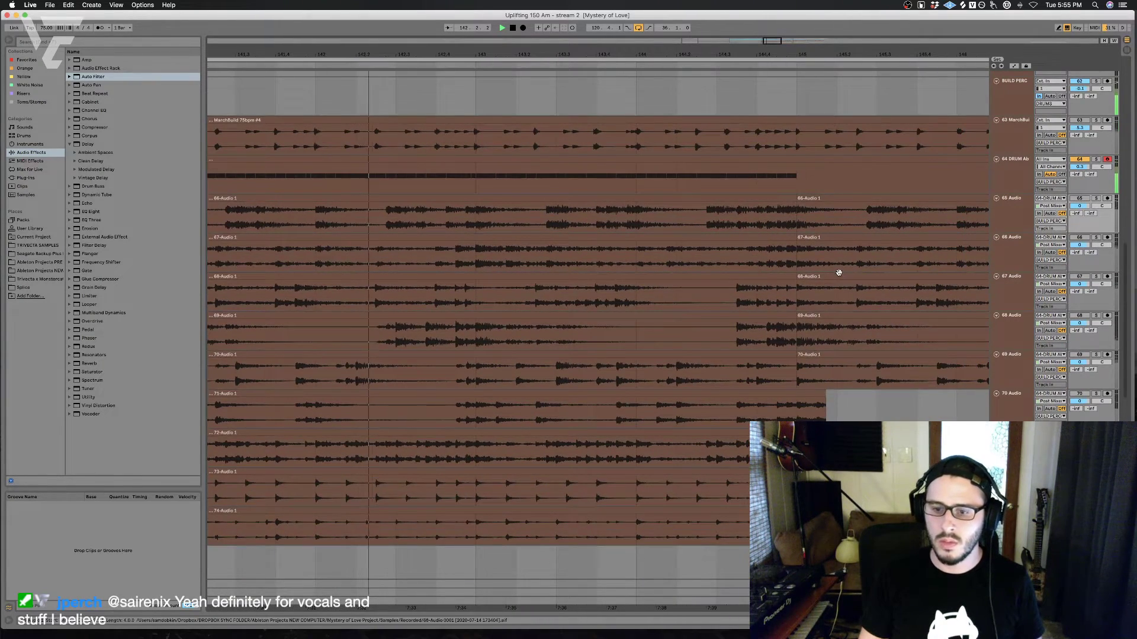
pyautogui.scroll(-5, 839, 274)
pyautogui.hscroll(5, 849, 277)
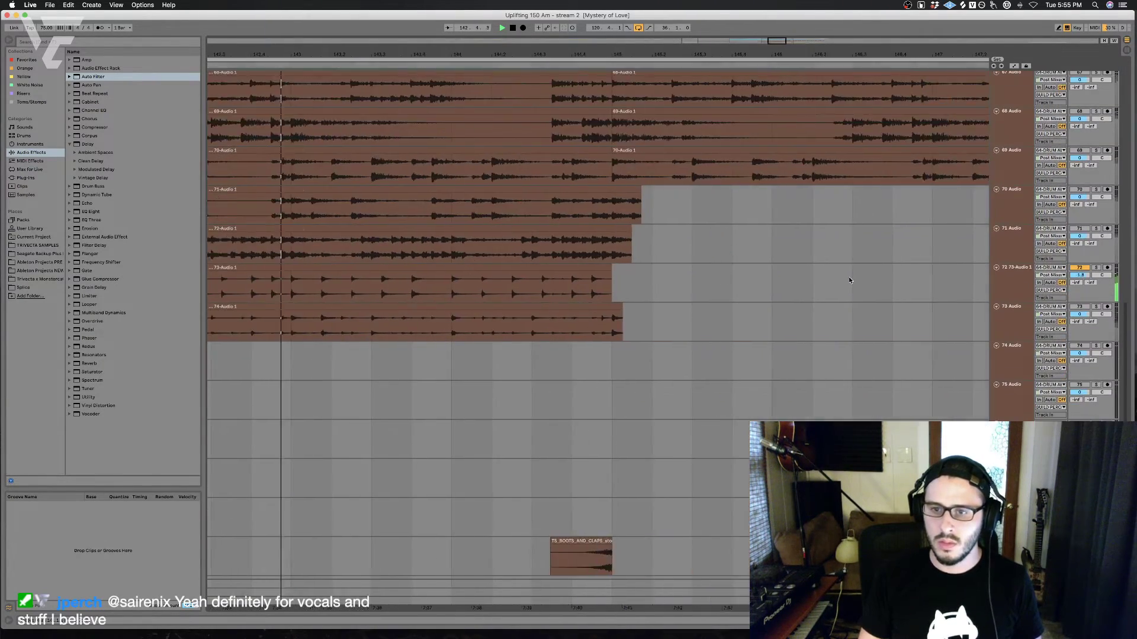
pyautogui.scroll(6, 849, 276)
pyautogui.scroll(9, 849, 276)
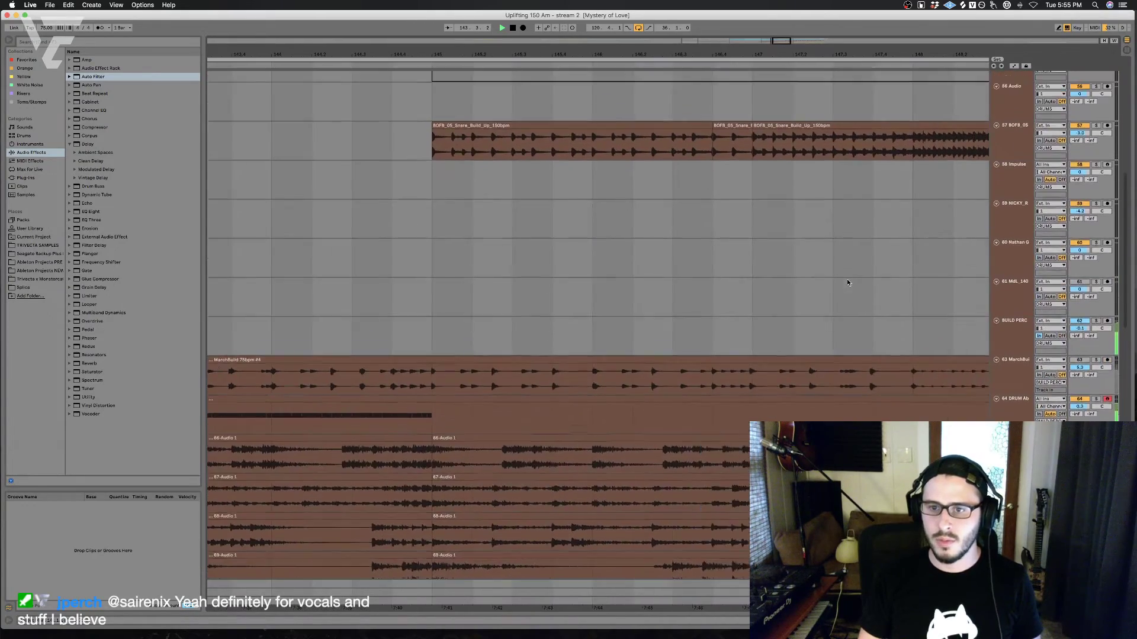
pyautogui.hscroll(4, 847, 279)
pyautogui.scroll(6, 835, 286)
pyautogui.hscroll(1, 835, 286)
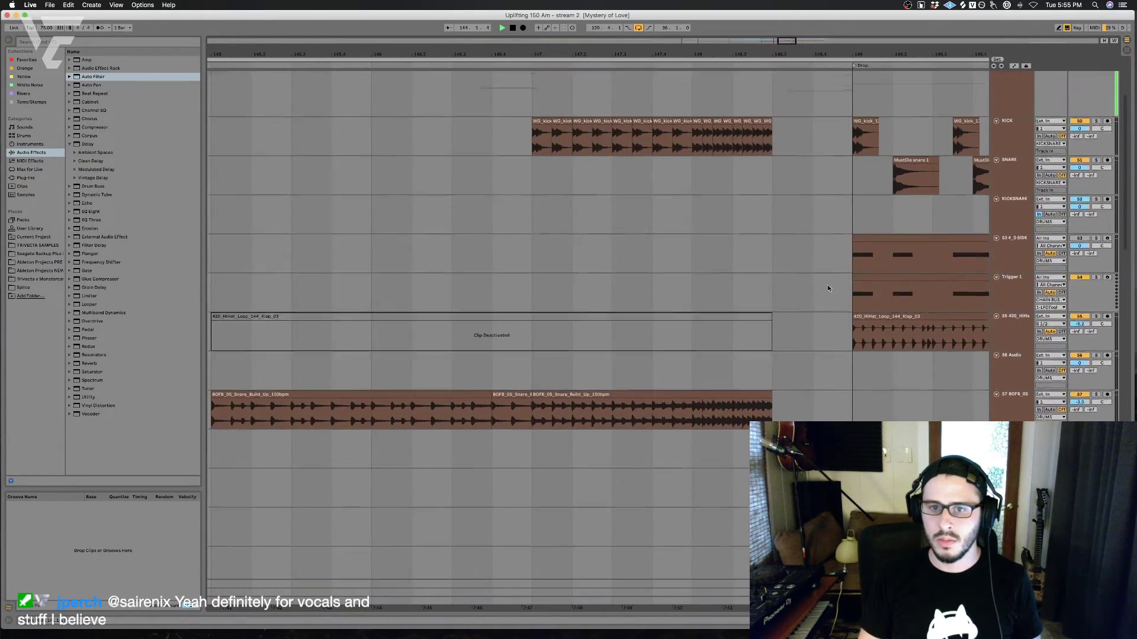
pyautogui.moveTo(532, 204); pyautogui.dragTo(684, 203)
pyautogui.press('super+c')
pyautogui.hscroll(-7, 657, 213)
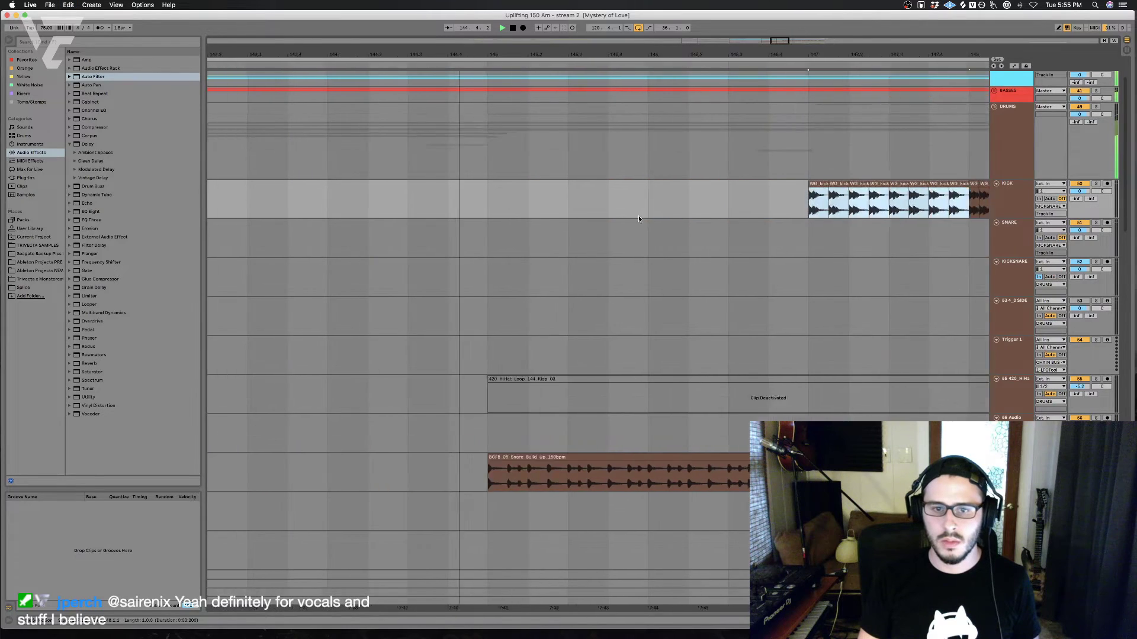
pyautogui.click(611, 200)
pyautogui.press('super+v')
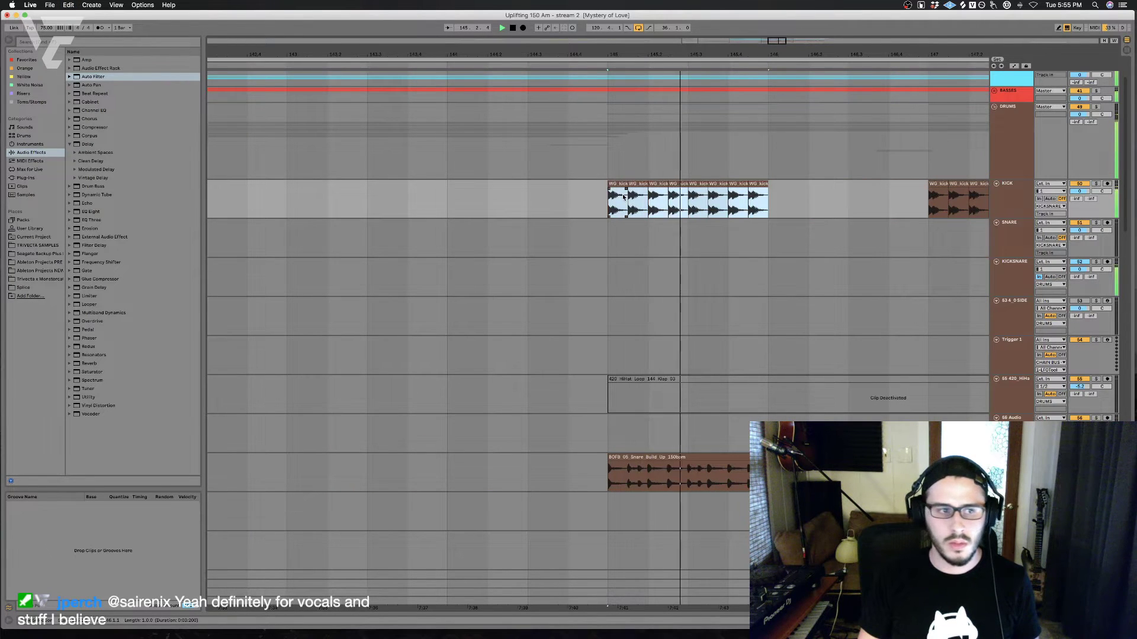
# Step: Undo the kick paste and paste the same one-bar pattern back at bar 145 during playback
pyautogui.press('super+z')
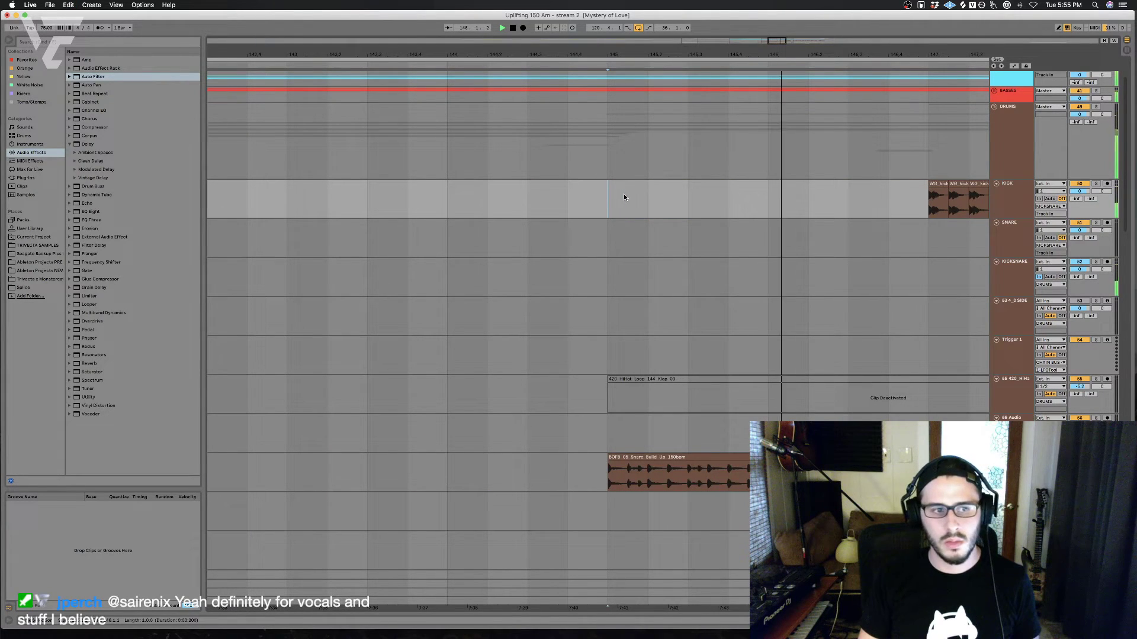
pyautogui.press('space')
pyautogui.press('super+v')
pyautogui.press('space')
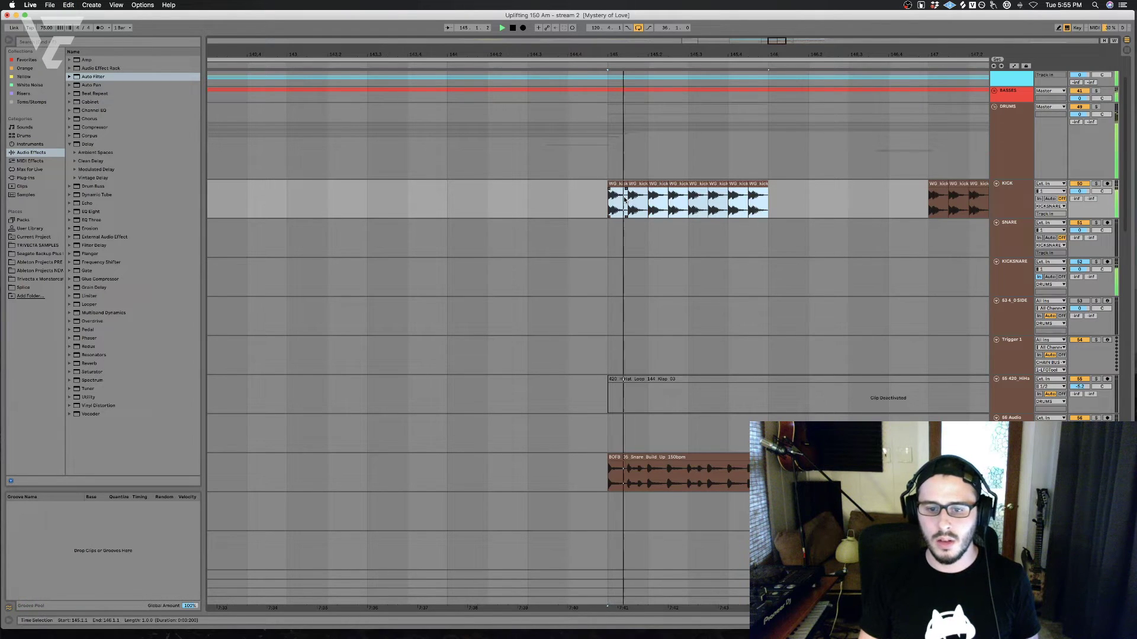
# Step: Duplicate the pasted kick bar into bar 146 and play the KICK track from bar 145
pyautogui.press('super+d')
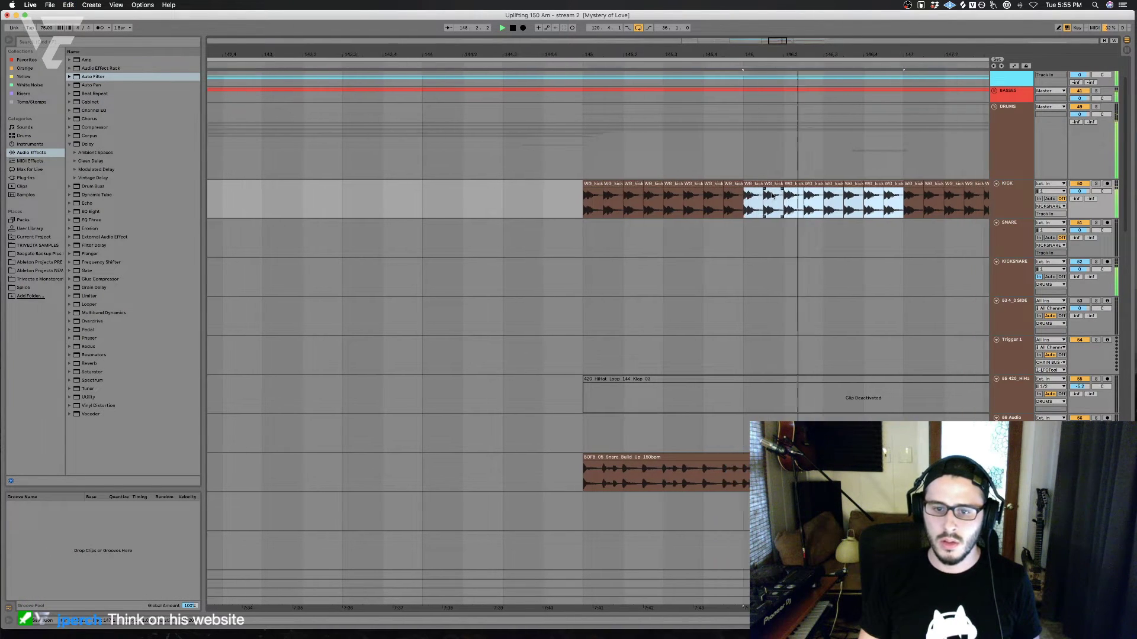
pyautogui.press('space')
pyautogui.click(538, 207)
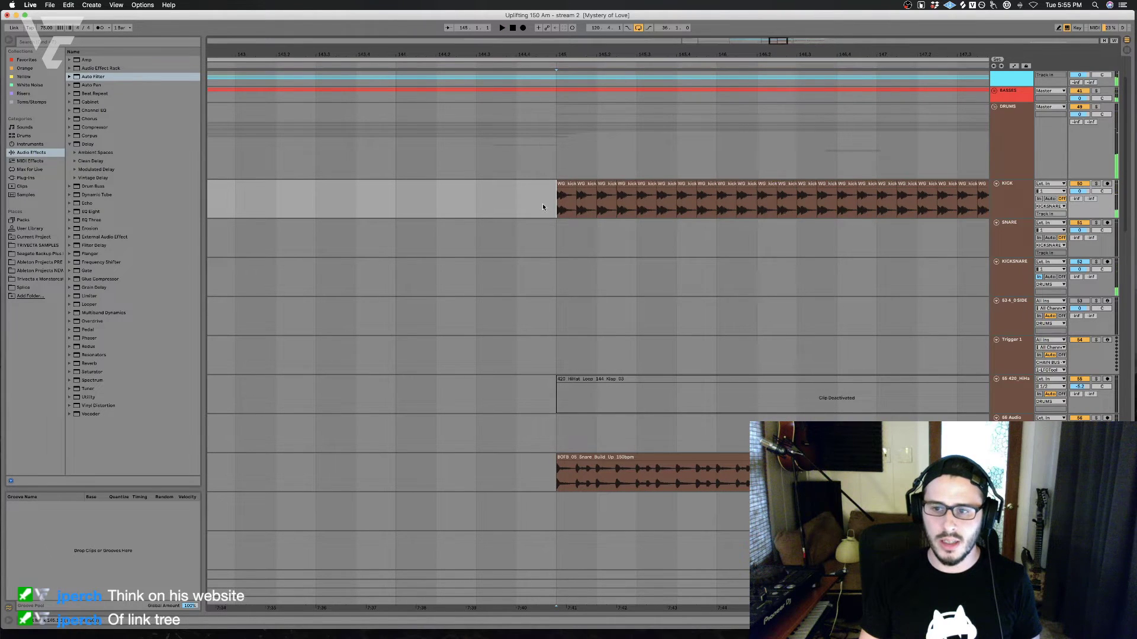
pyautogui.press('space')
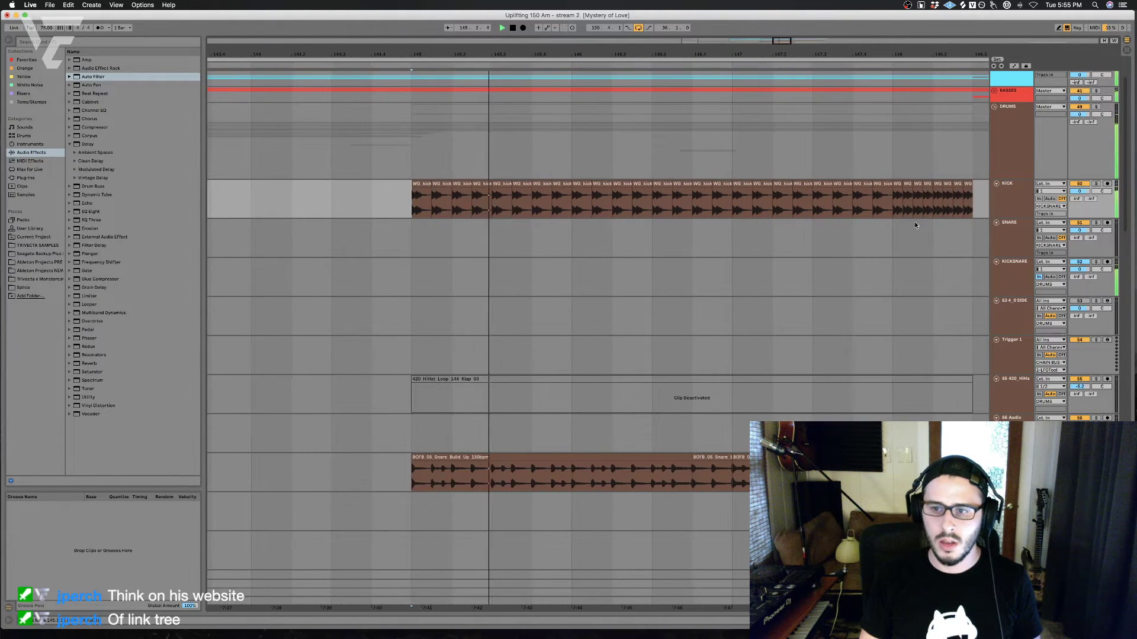
# Step: Copy the half bar of fast kicks at bar 148, fill bar 147 with it by pasting and duplicating, and play the result
pyautogui.moveTo(893, 201); pyautogui.dragTo(973, 208)
pyautogui.press('super+c')
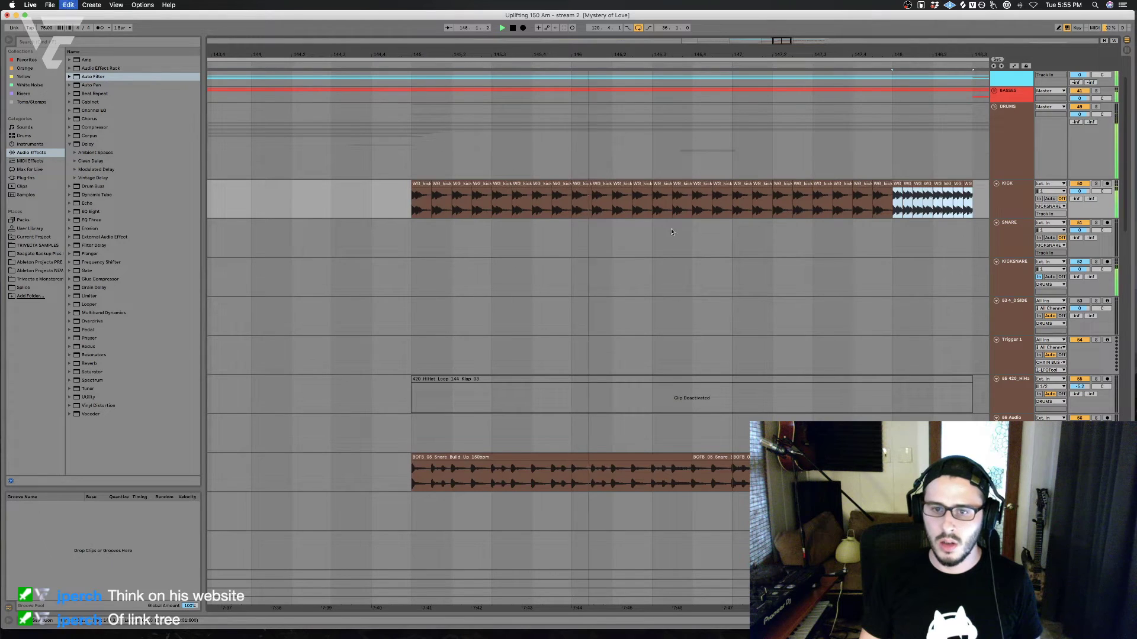
pyautogui.click(730, 217)
pyautogui.press('super+v')
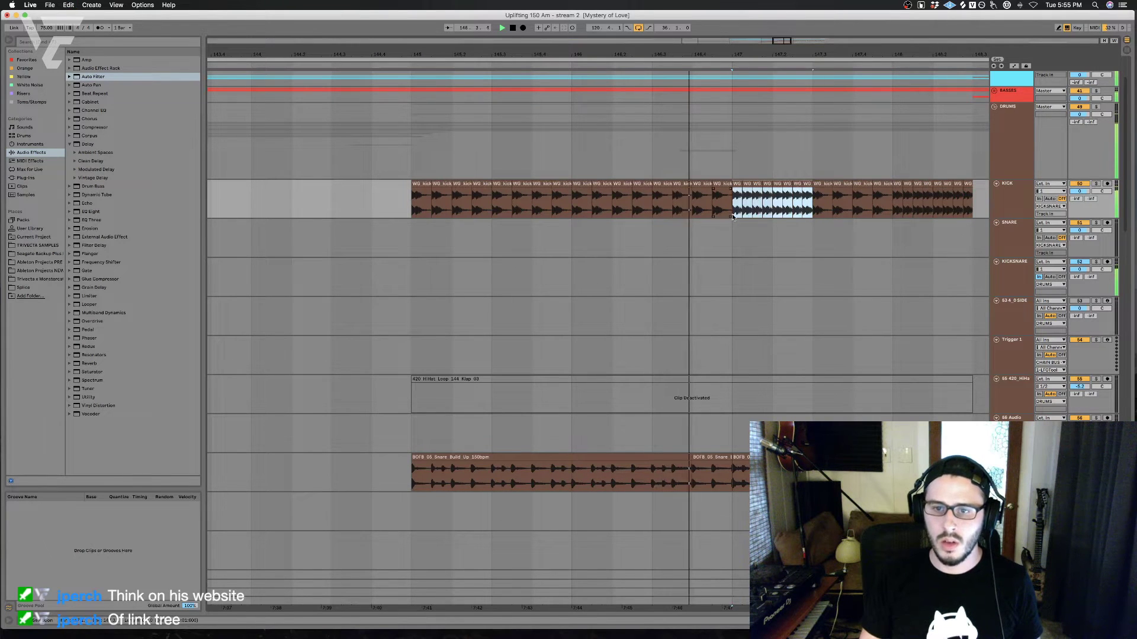
pyautogui.click(734, 216)
pyautogui.moveTo(733, 216)
pyautogui.mouseDown()
pyautogui.moveTo(810, 211)
pyautogui.moveTo(737, 215)
pyautogui.mouseUp()
pyautogui.press('super+d')
pyautogui.press('super+z')
pyautogui.click(810, 210)
pyautogui.press('super+d')
pyautogui.click(733, 202)
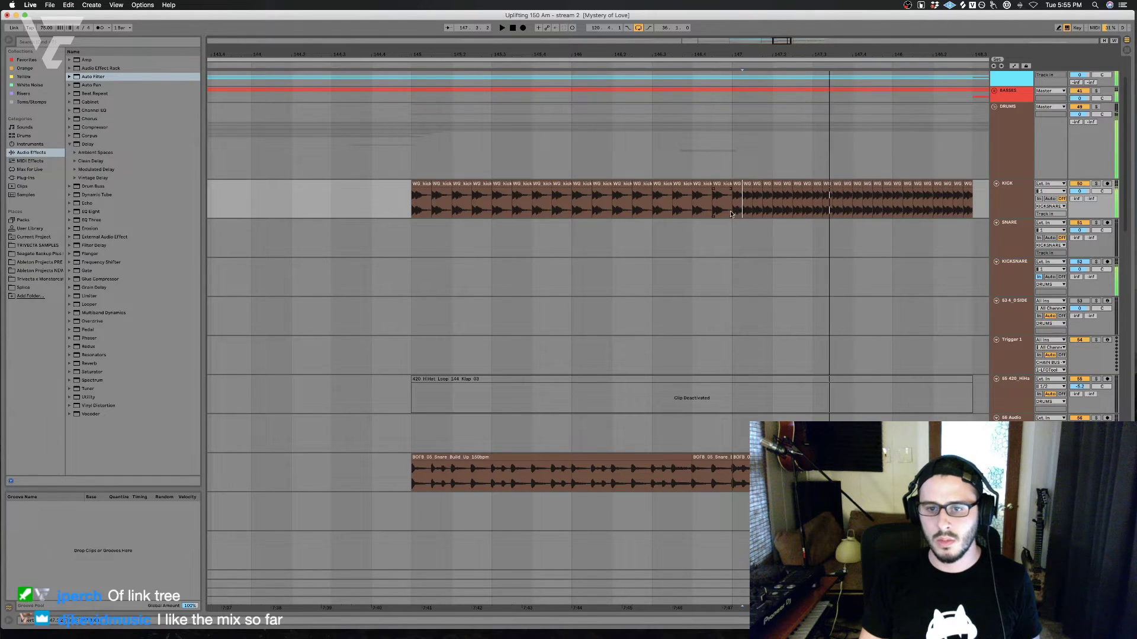
pyautogui.press('space')
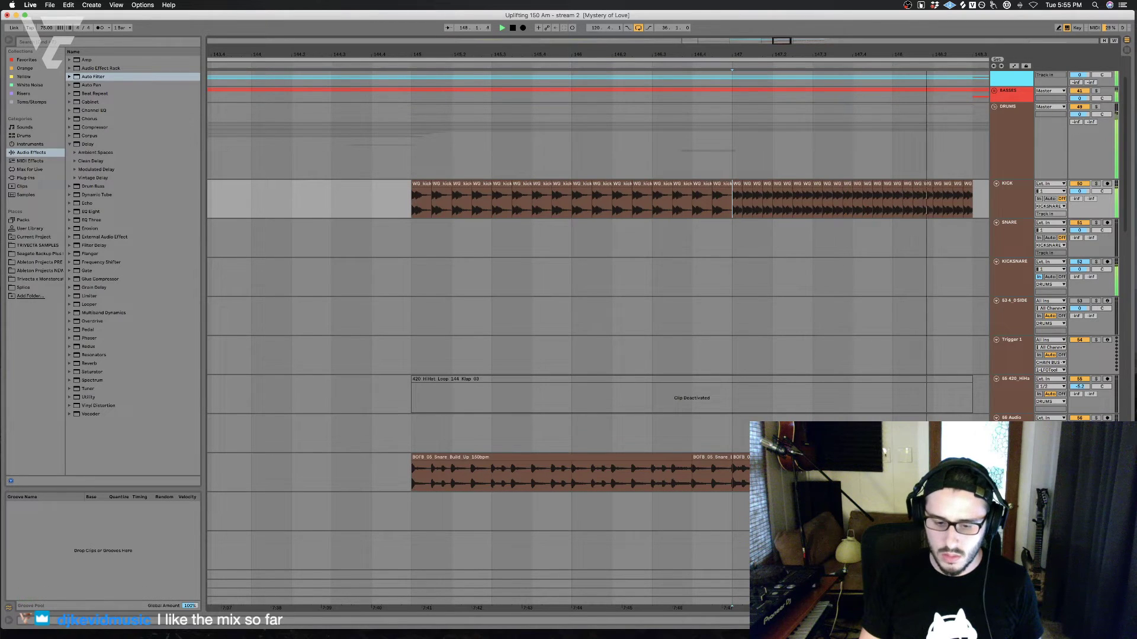
# Step: Show the device view, play the build percussion from bar 143, and save the set
pyautogui.hotkey('shift', 'Tab')
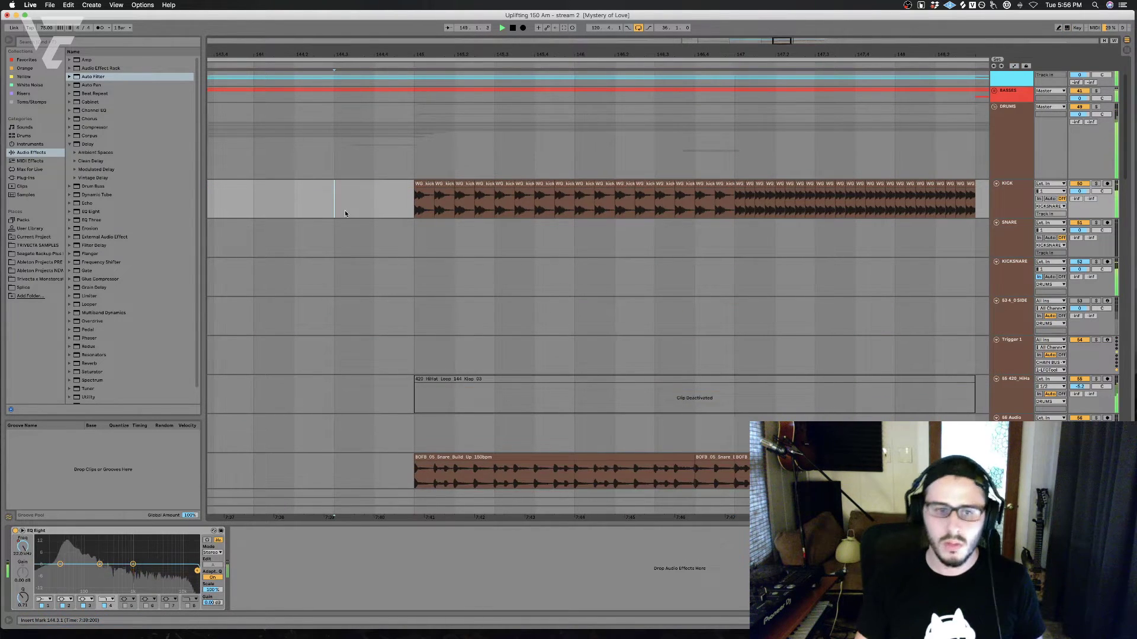
pyautogui.hscroll(-8, 346, 213)
pyautogui.click(364, 214)
pyautogui.hscroll(-2, 366, 216)
pyautogui.scroll(-1, 366, 216)
pyautogui.click(319, 216)
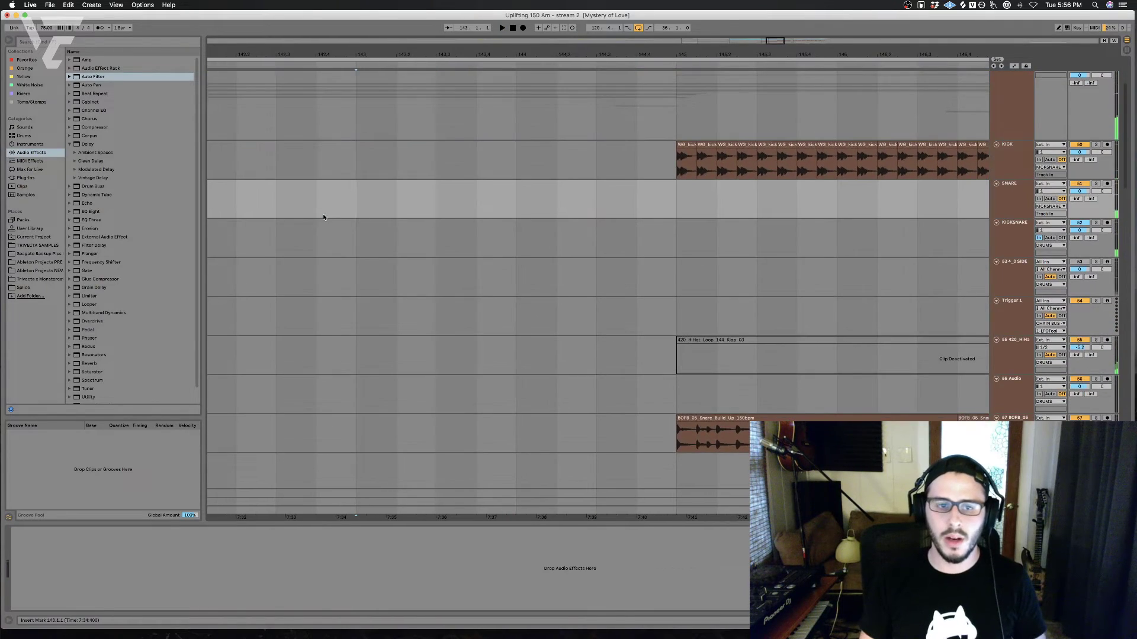
pyautogui.press('space')
pyautogui.scroll(-10, 335, 215)
pyautogui.hscroll(-4, 335, 216)
pyautogui.press('super+s')
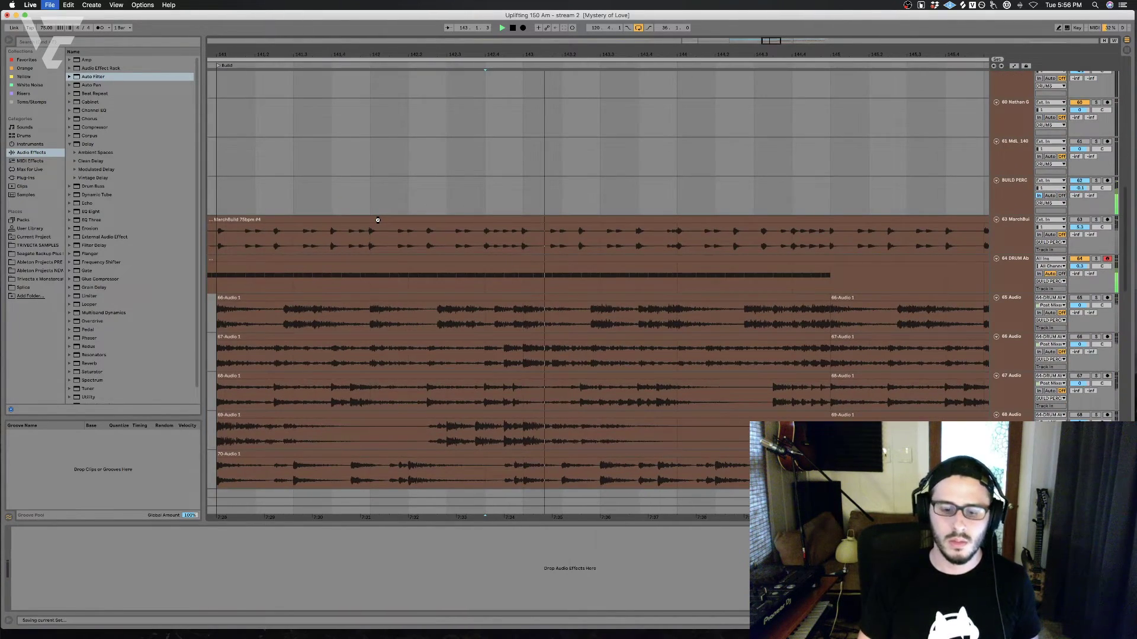
pyautogui.scroll(-2, 378, 220)
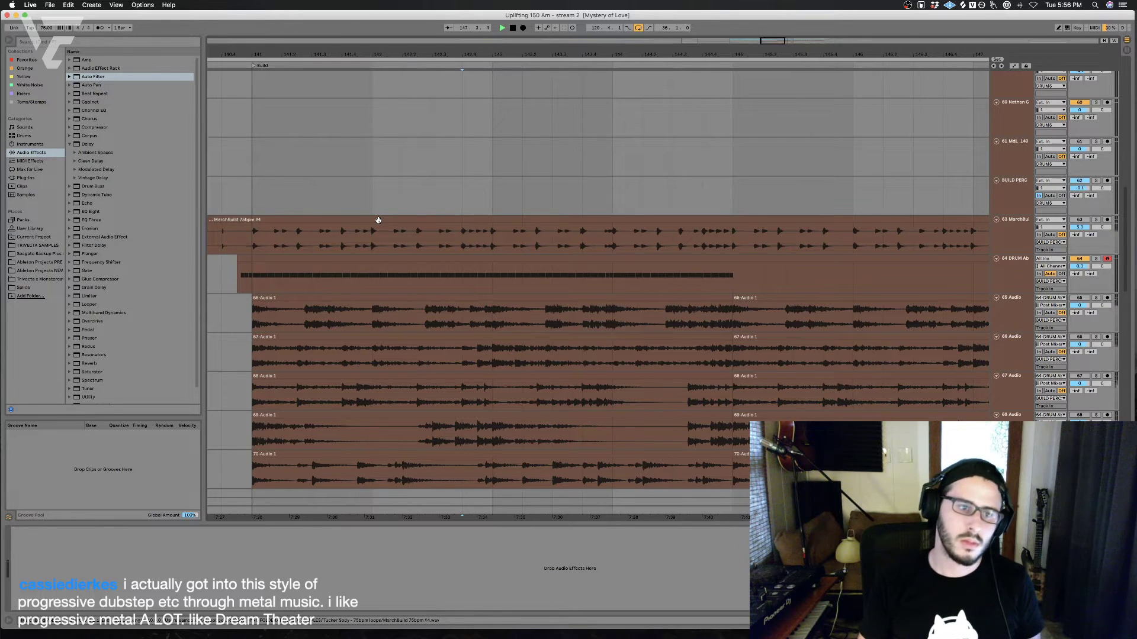
# Step: Play the build percussion with its lead-in from bar 139
pyautogui.click(238, 190)
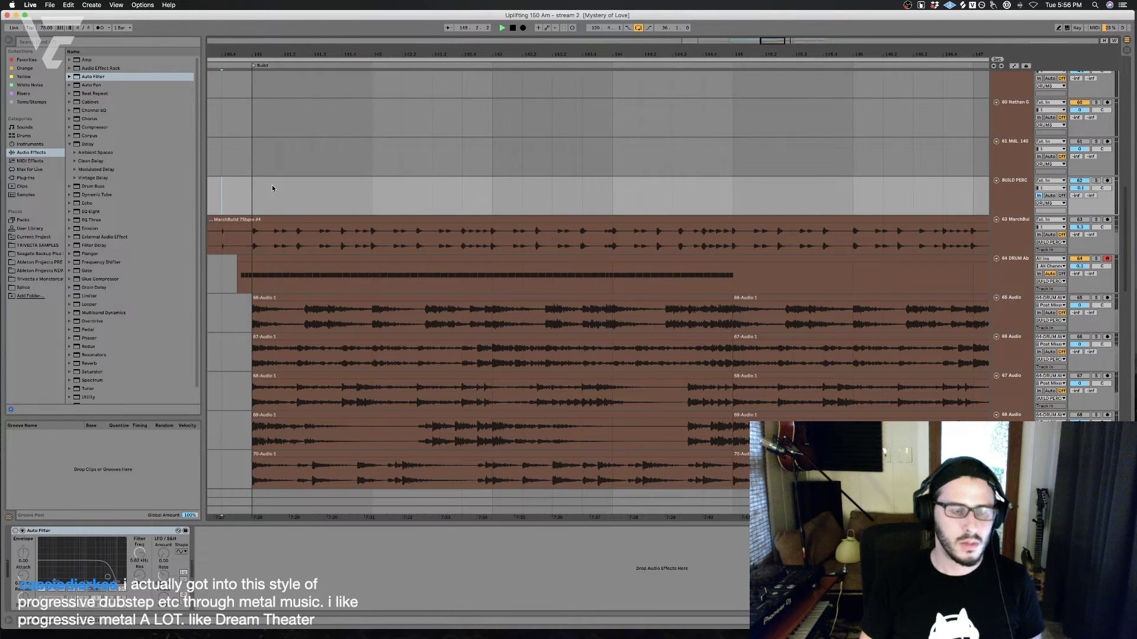
pyautogui.scroll(1, 333, 190)
pyautogui.hscroll(-3, 333, 189)
pyautogui.click(252, 233)
pyautogui.press('space')
pyautogui.press('space')
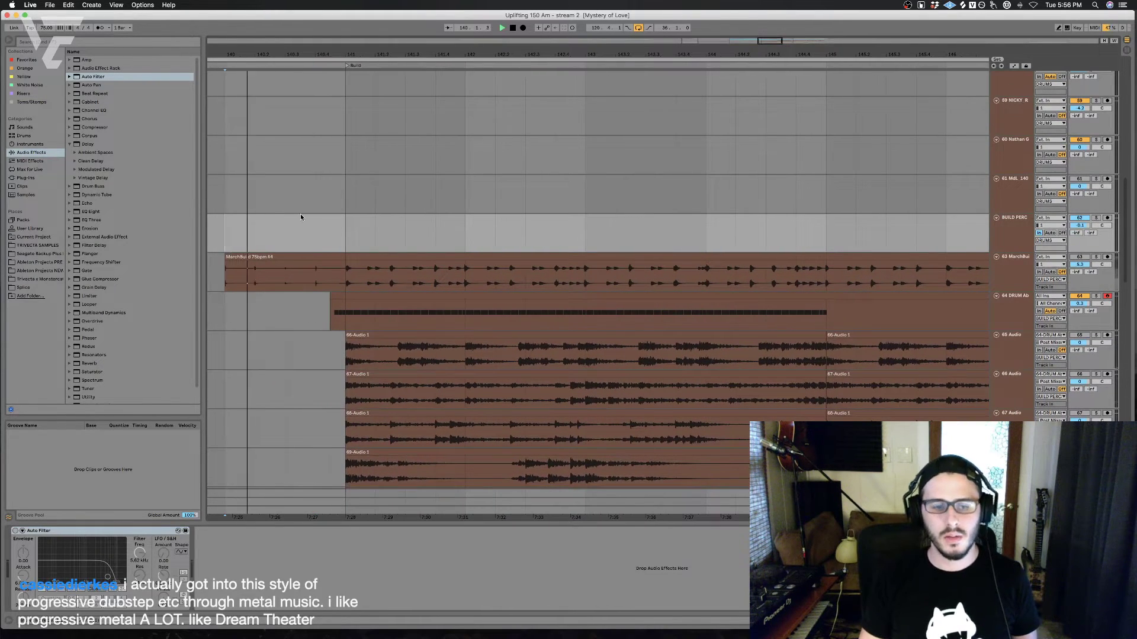
pyautogui.hscroll(-3, 300, 215)
pyautogui.click(291, 231)
pyautogui.press('space')
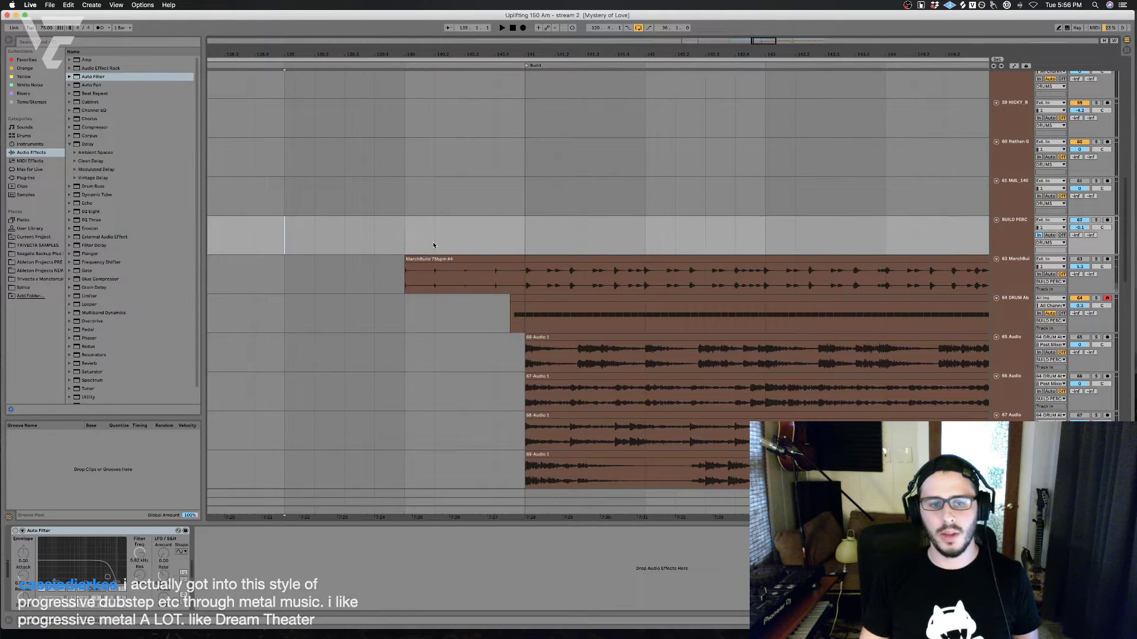
pyautogui.press('space')
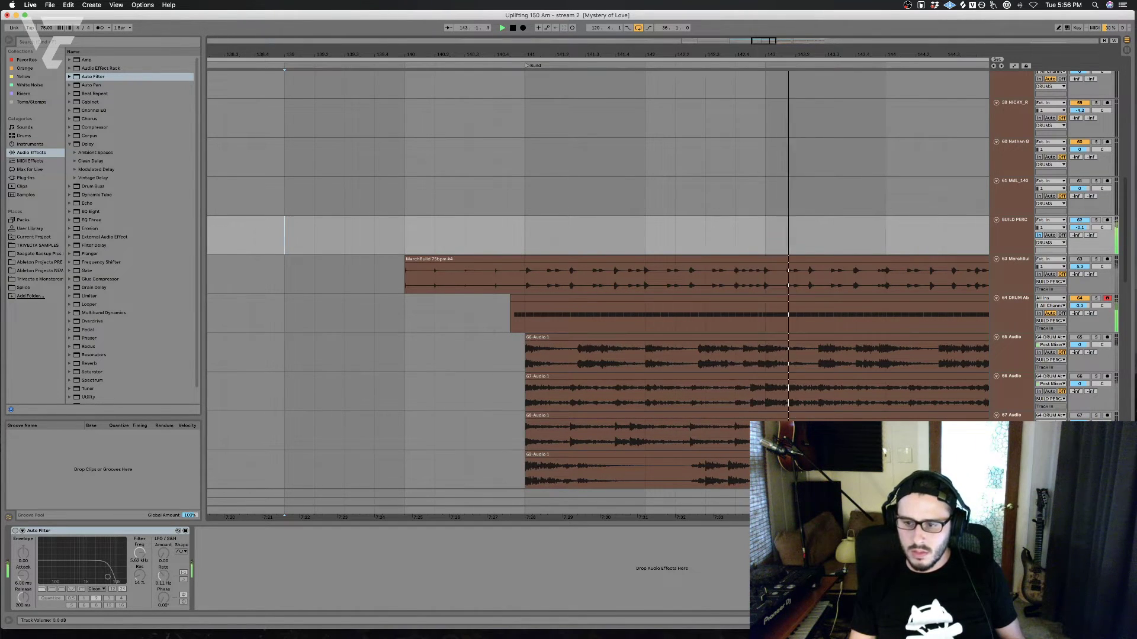
pyautogui.click(1012, 455)
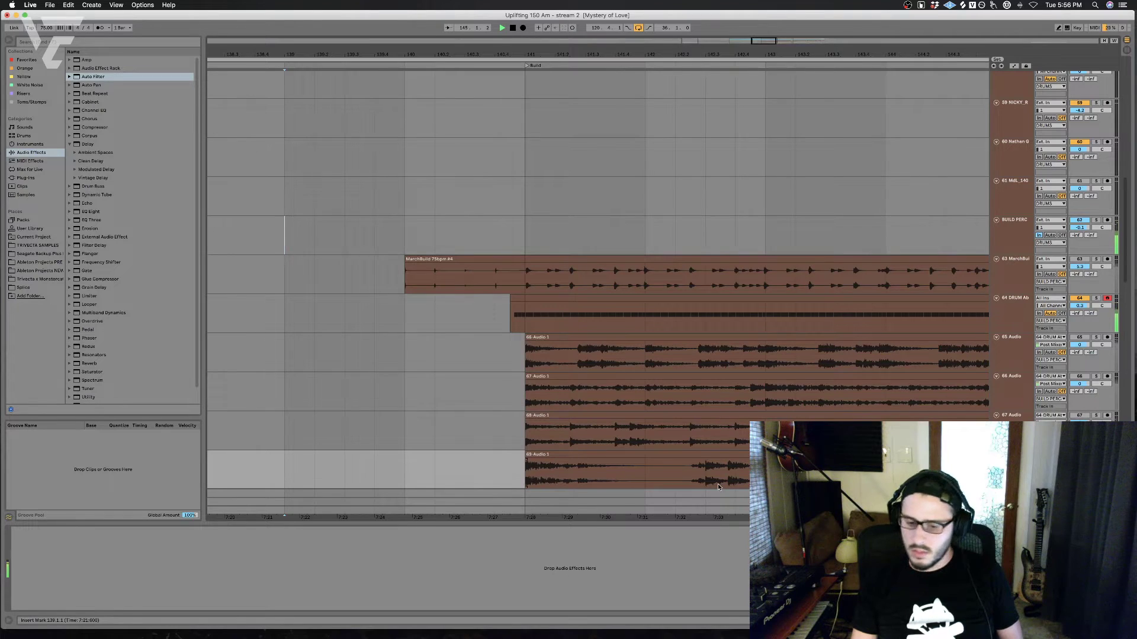
pyautogui.hscroll(2, 720, 485)
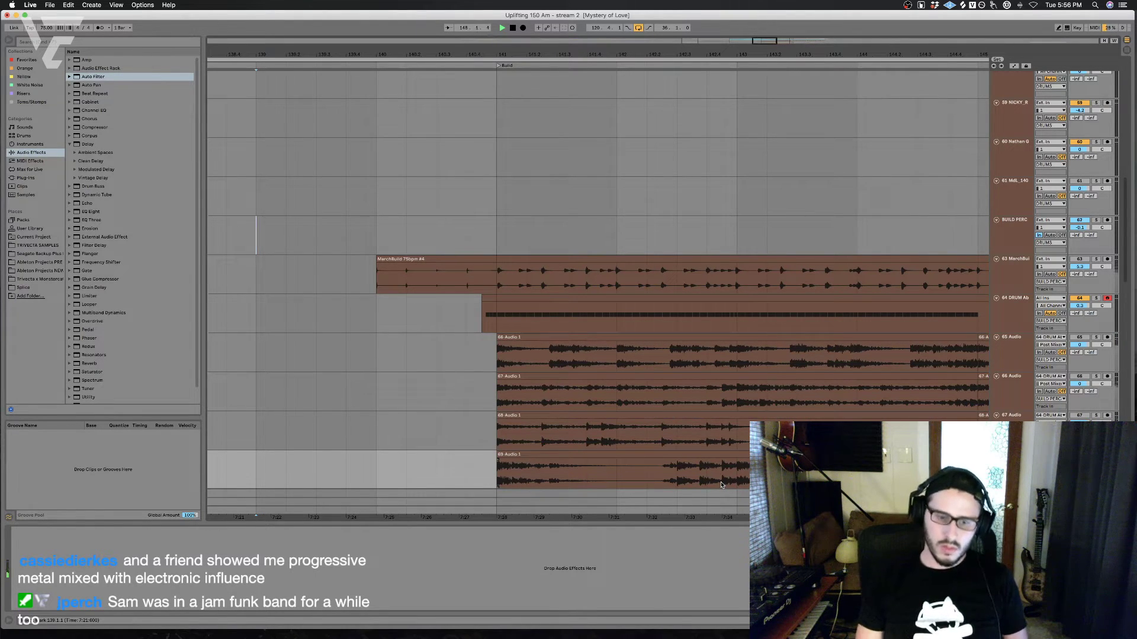
# Step: Expand the REFS group, solo the second Uplifting 150 Am reference track, and play it from the Build marker at bar 141
pyautogui.click(489, 312)
pyautogui.scroll(10, 489, 333)
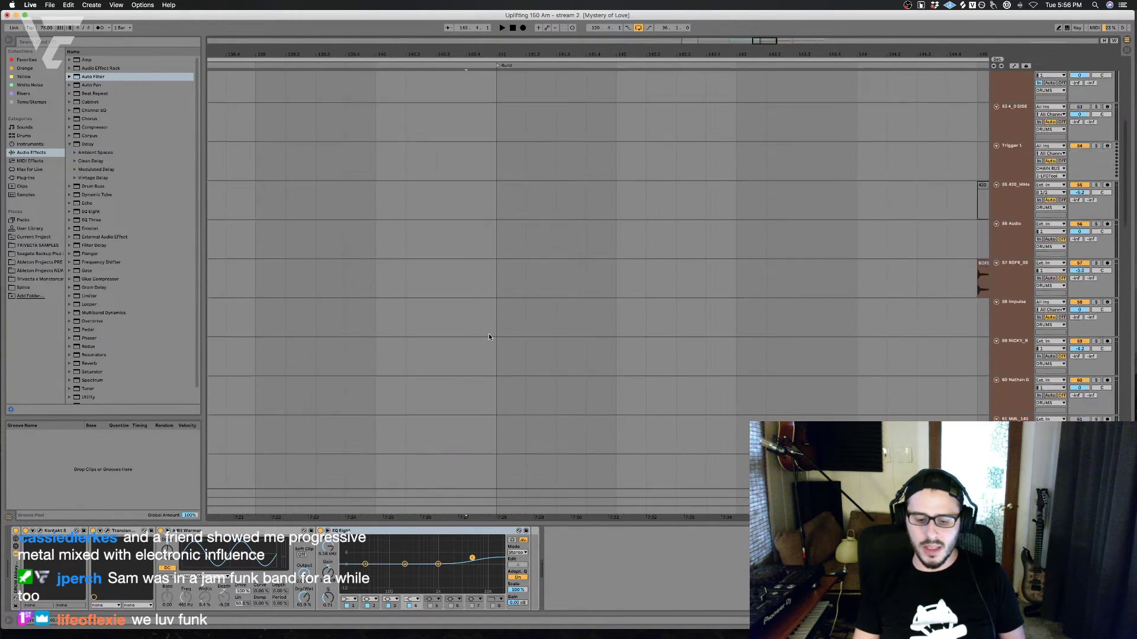
pyautogui.scroll(10, 489, 334)
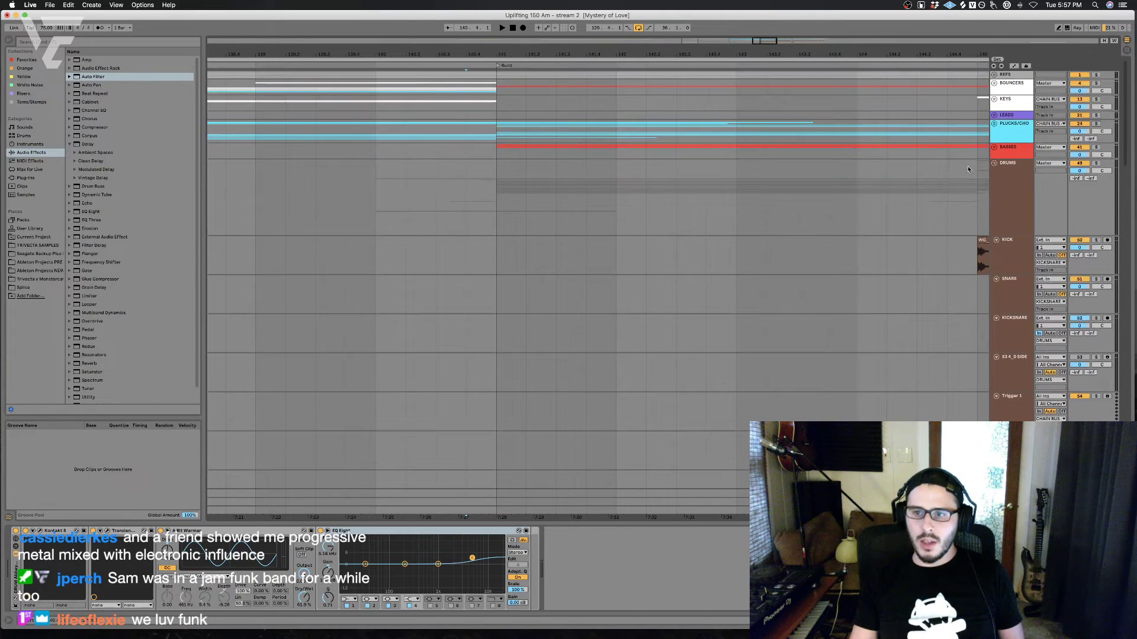
pyautogui.click(994, 76)
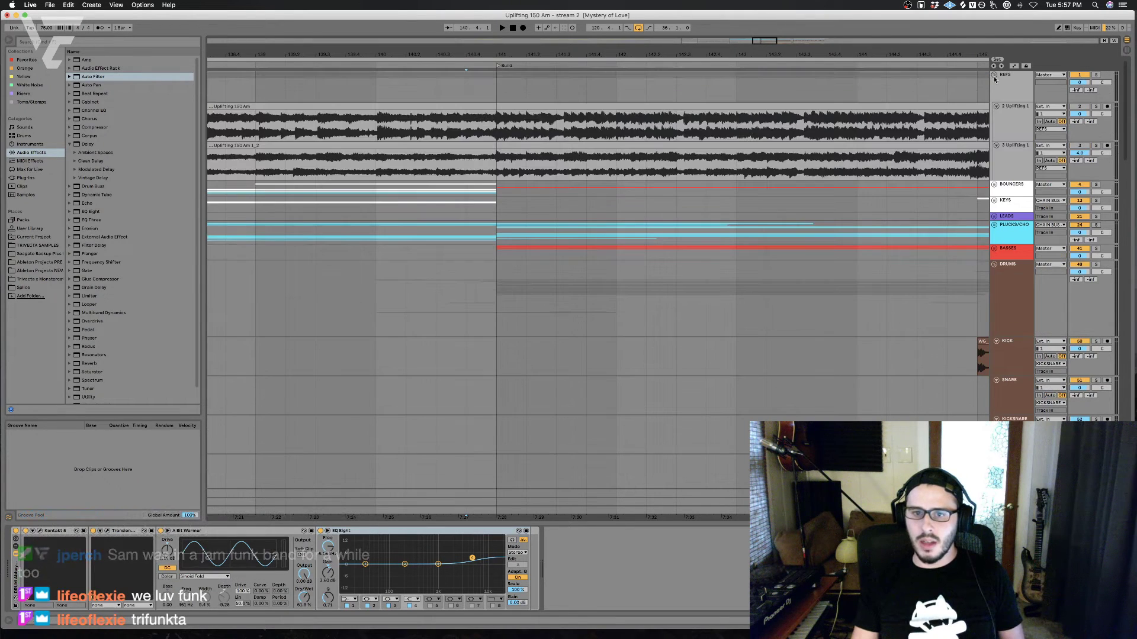
pyautogui.click(502, 171)
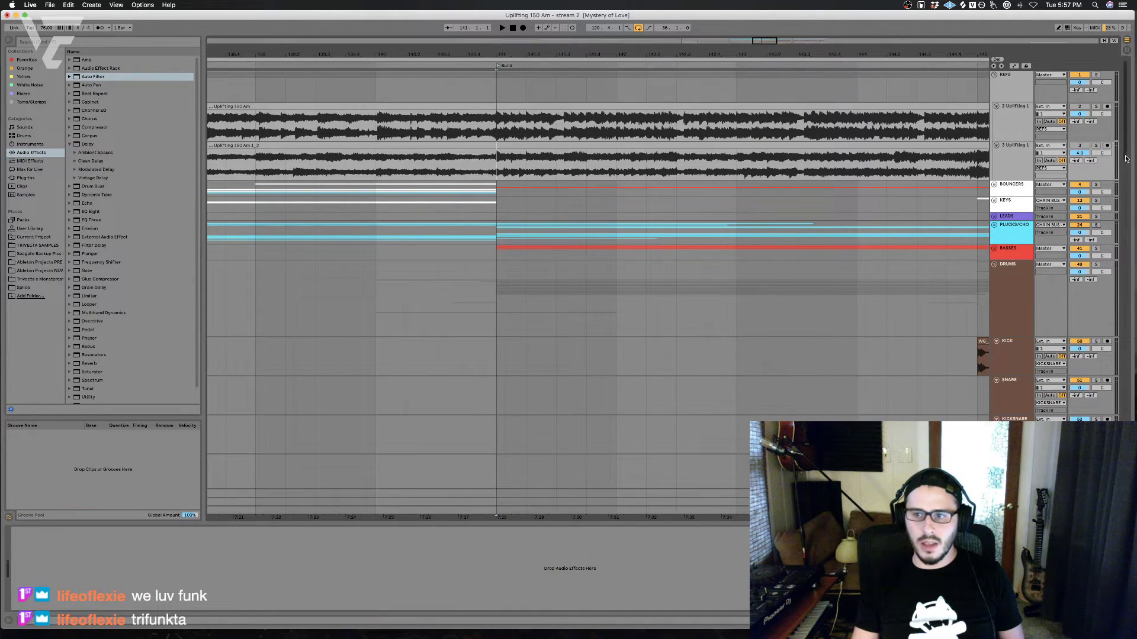
pyautogui.click(1095, 146)
pyautogui.press('space')
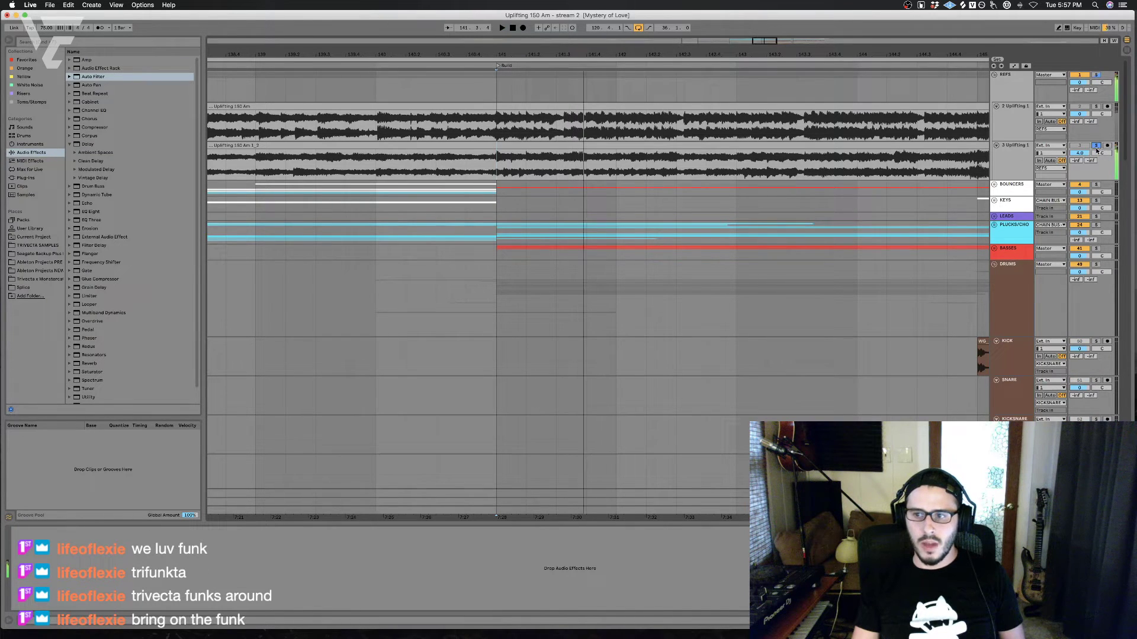
# Step: Listen to the soloed reference around the start of the Build, from bar 140 and again from bar 141
pyautogui.click(466, 169)
pyautogui.press('space')
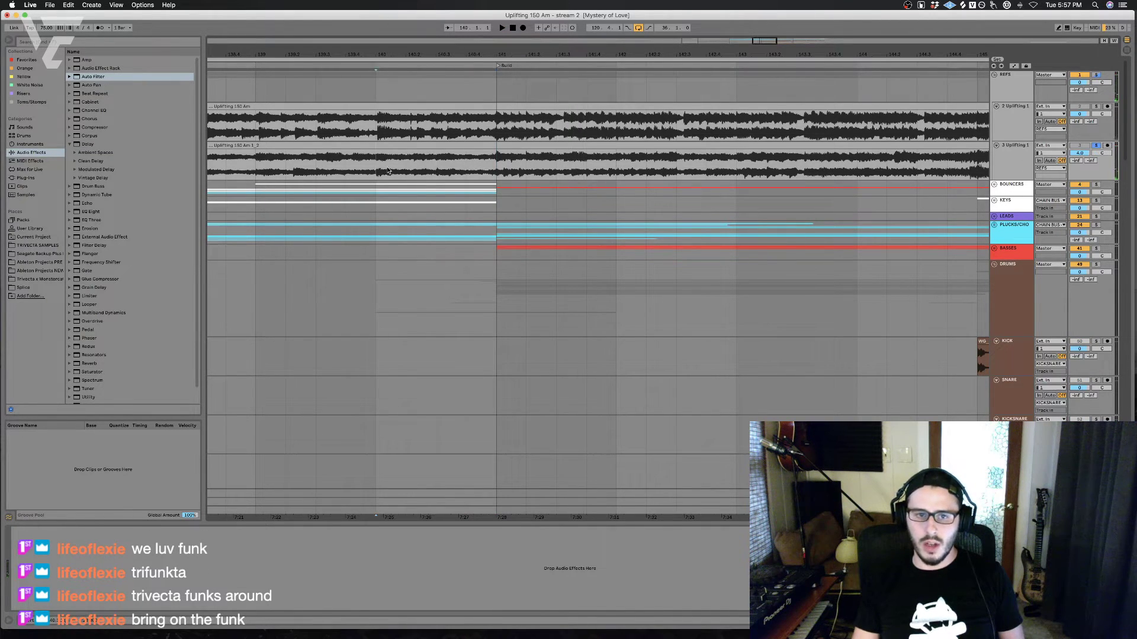
pyautogui.moveTo(447, 169); pyautogui.dragTo(496, 166)
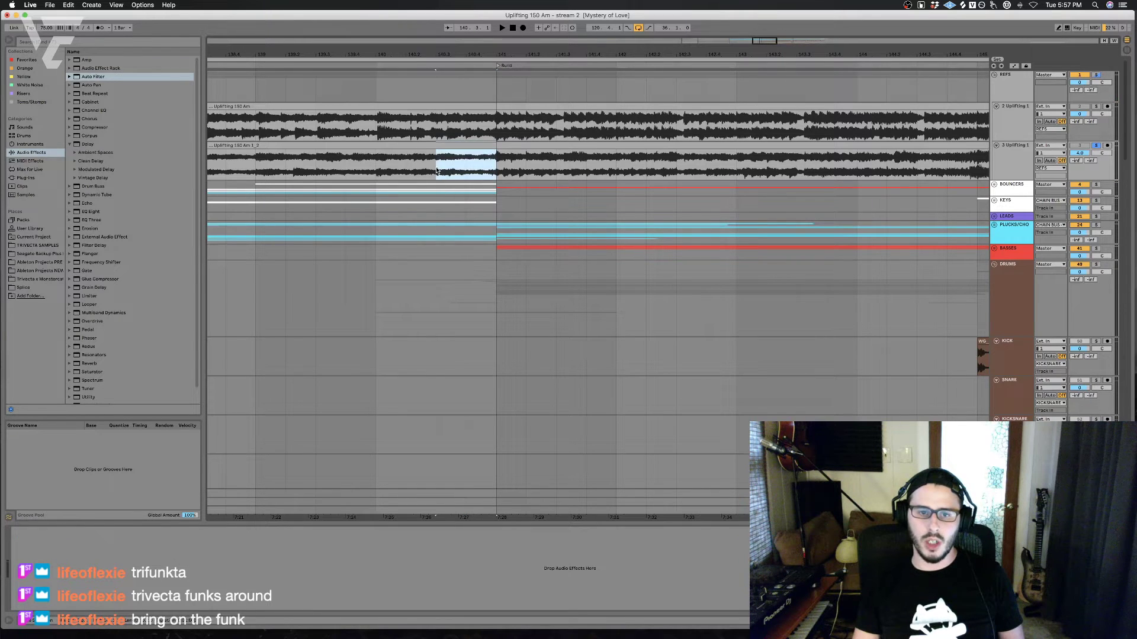
pyautogui.click(401, 170)
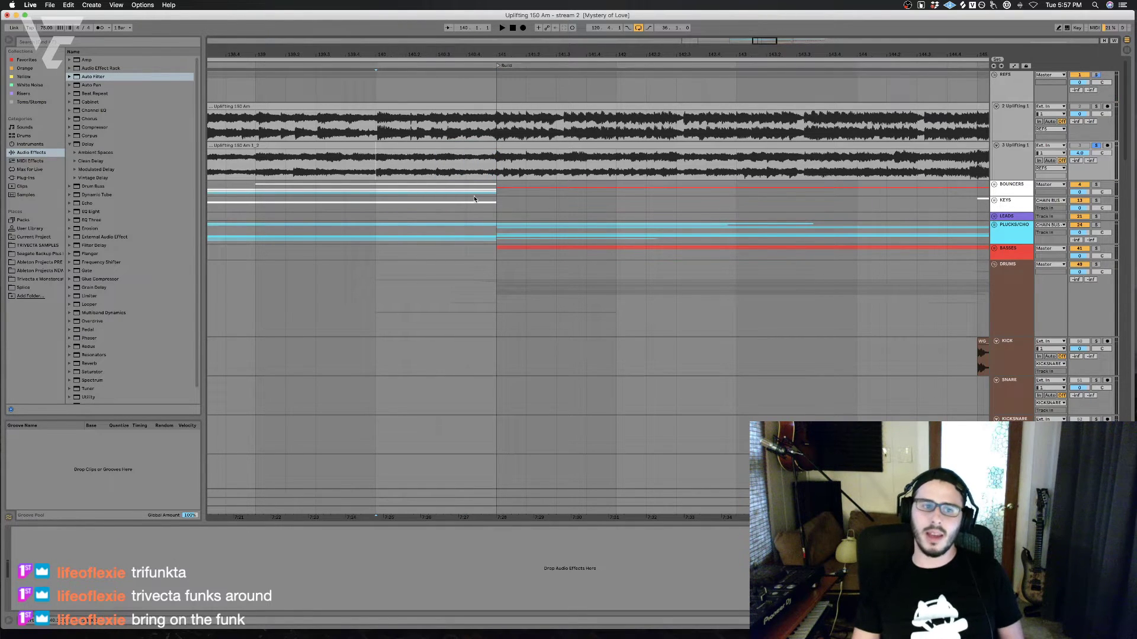
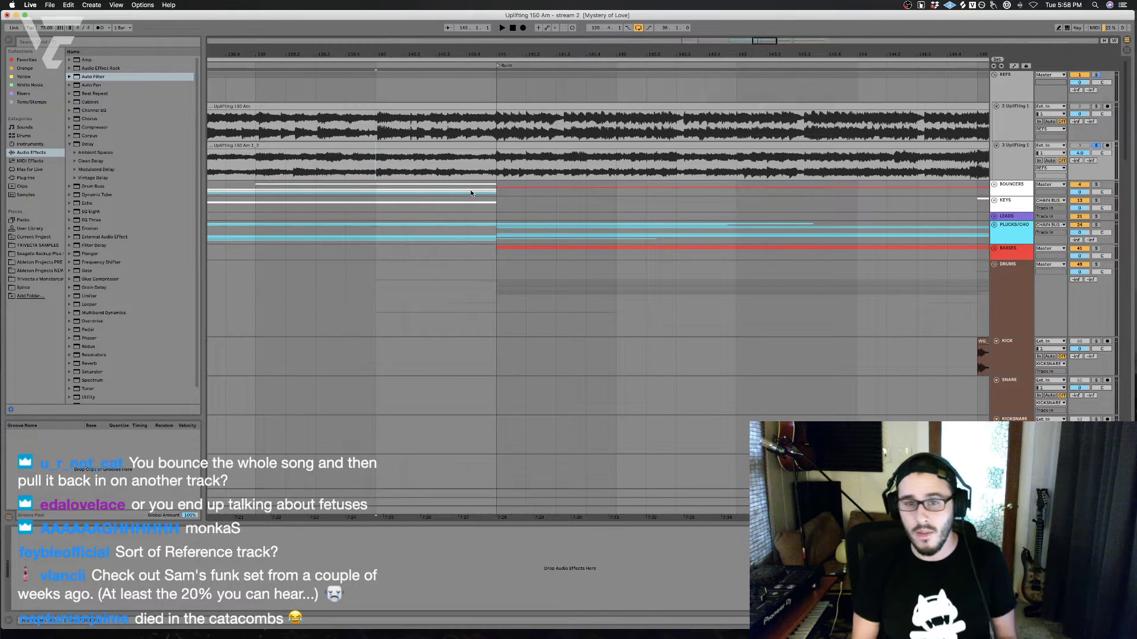
pyautogui.press('space')
pyautogui.click(496, 177)
pyautogui.press('space')
pyautogui.press('space')
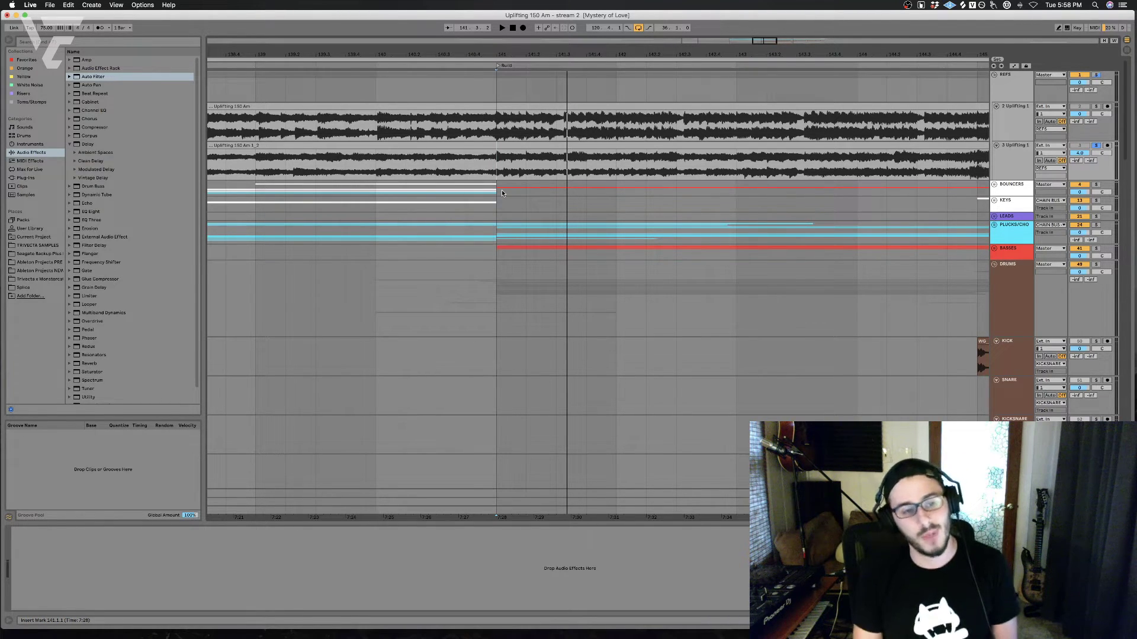
pyautogui.press('space')
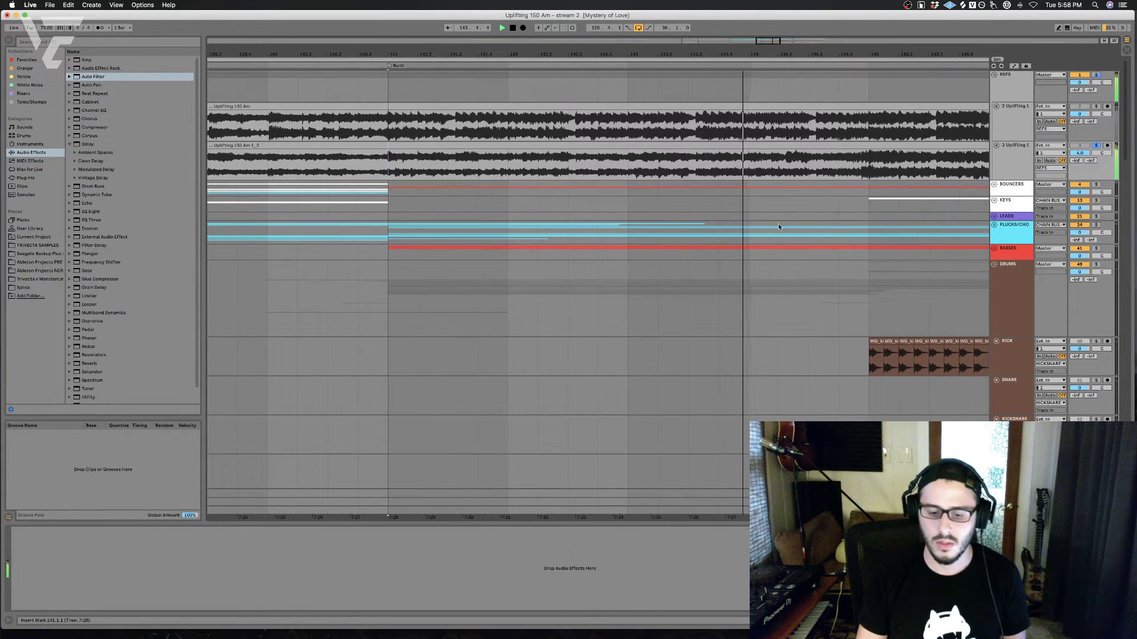
# Step: Toggle the reference track's solo during playback to compare it with the current mix, and replay from bar 145
pyautogui.click(1096, 146)
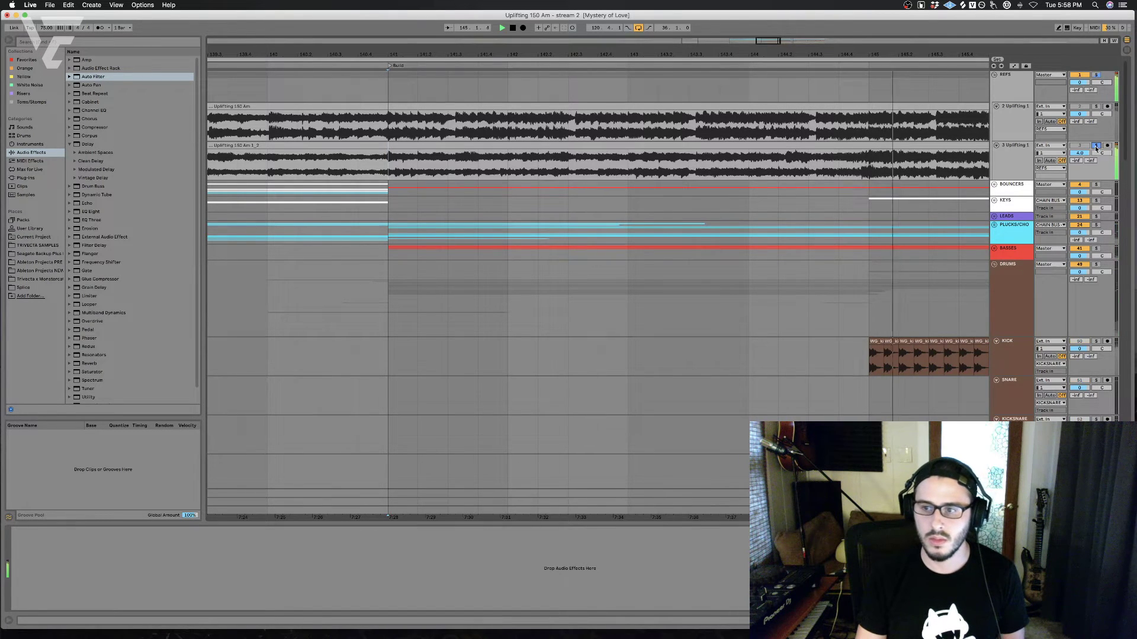
pyautogui.click(1096, 146)
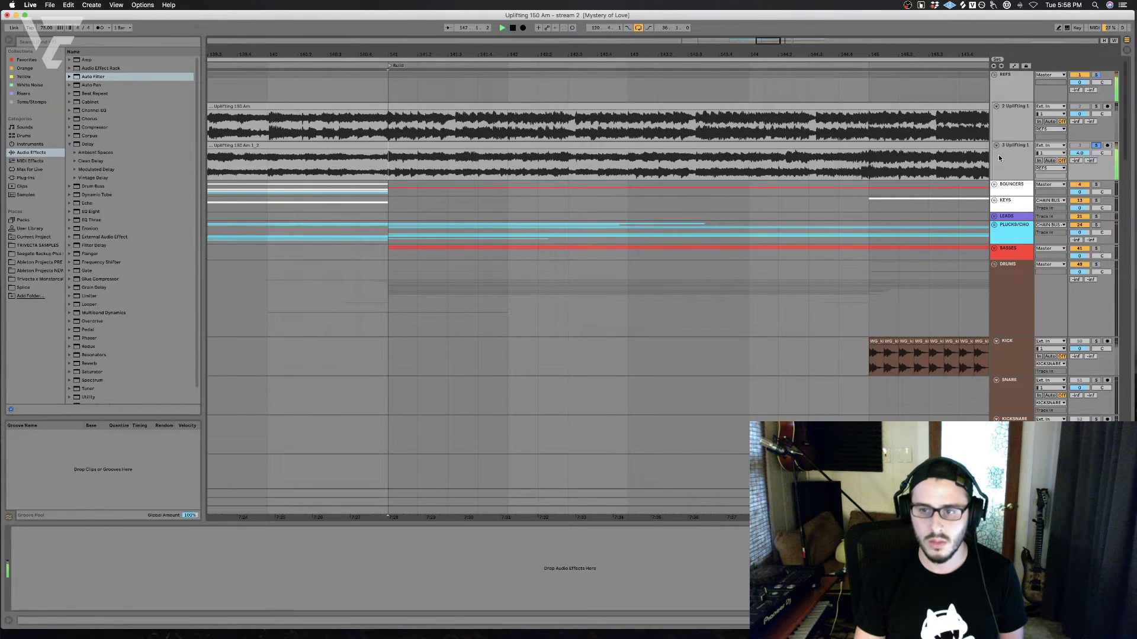
pyautogui.hscroll(10, 829, 159)
pyautogui.click(799, 159)
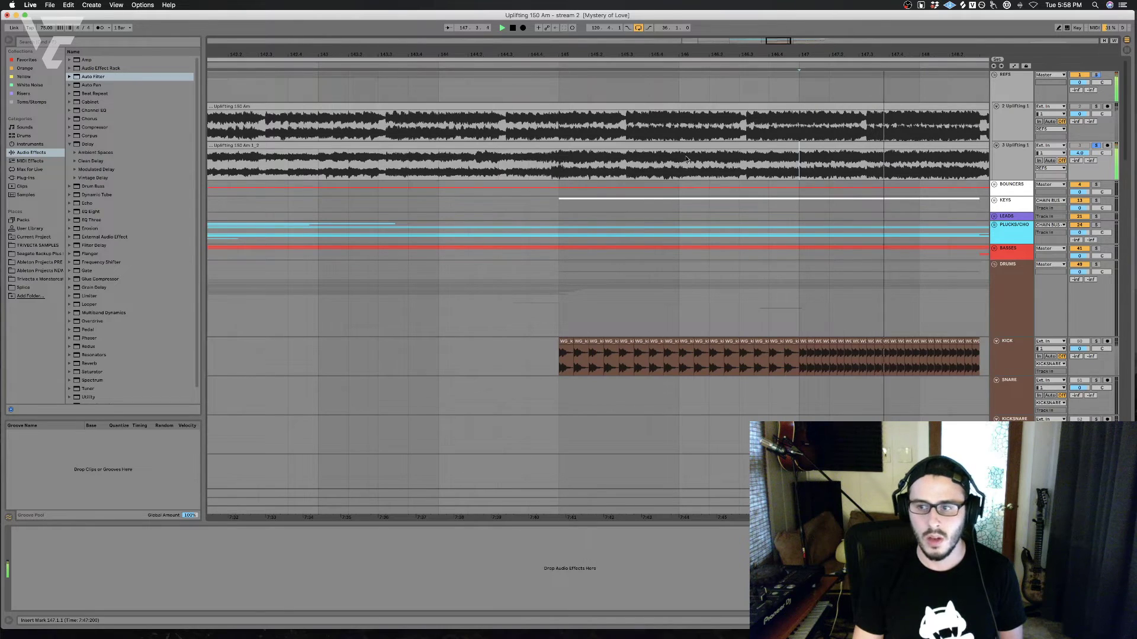
pyautogui.click(620, 172)
pyautogui.press('space')
pyautogui.press('space')
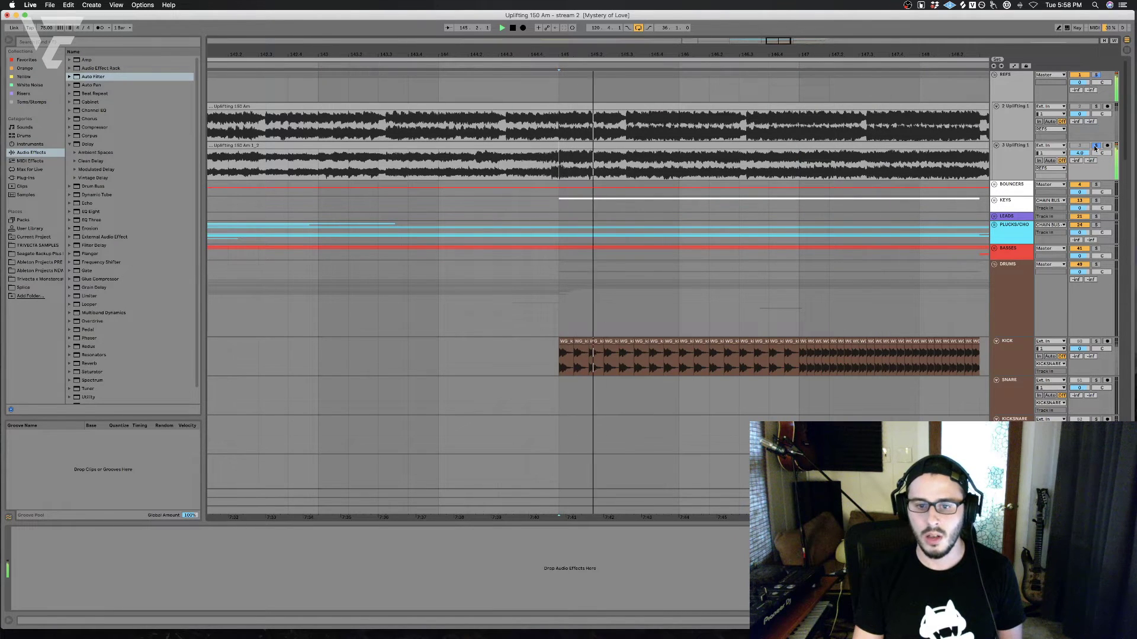
# Step: Compare the kick build-up from bar 145 with the reference by switching its solo, leaving the reference unsoloed
pyautogui.click(1095, 147)
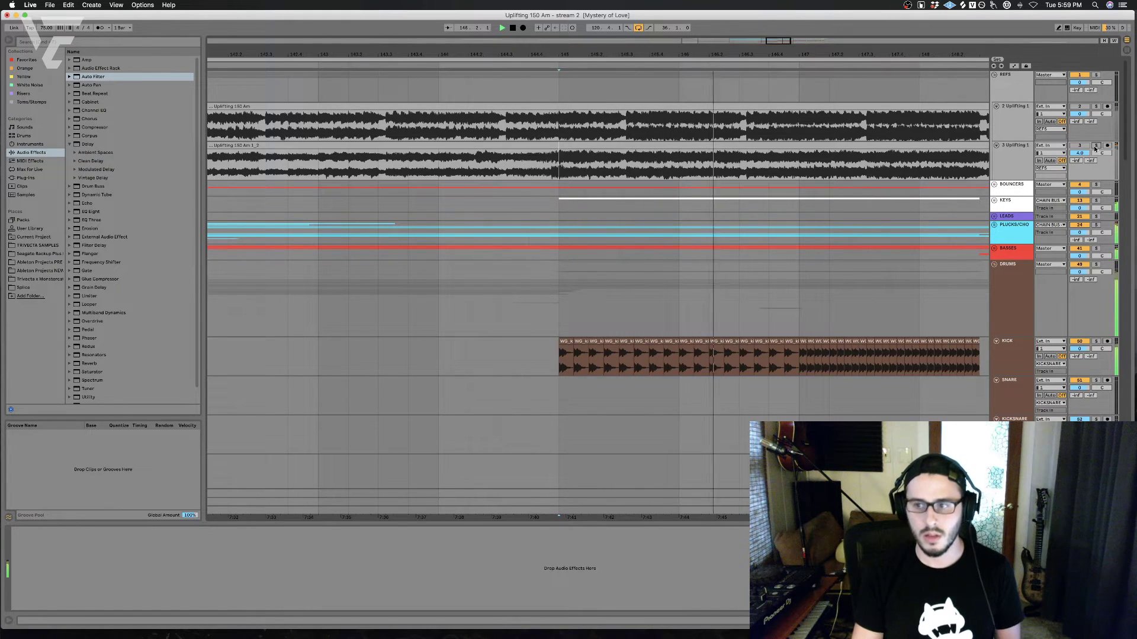
pyautogui.click(1096, 146)
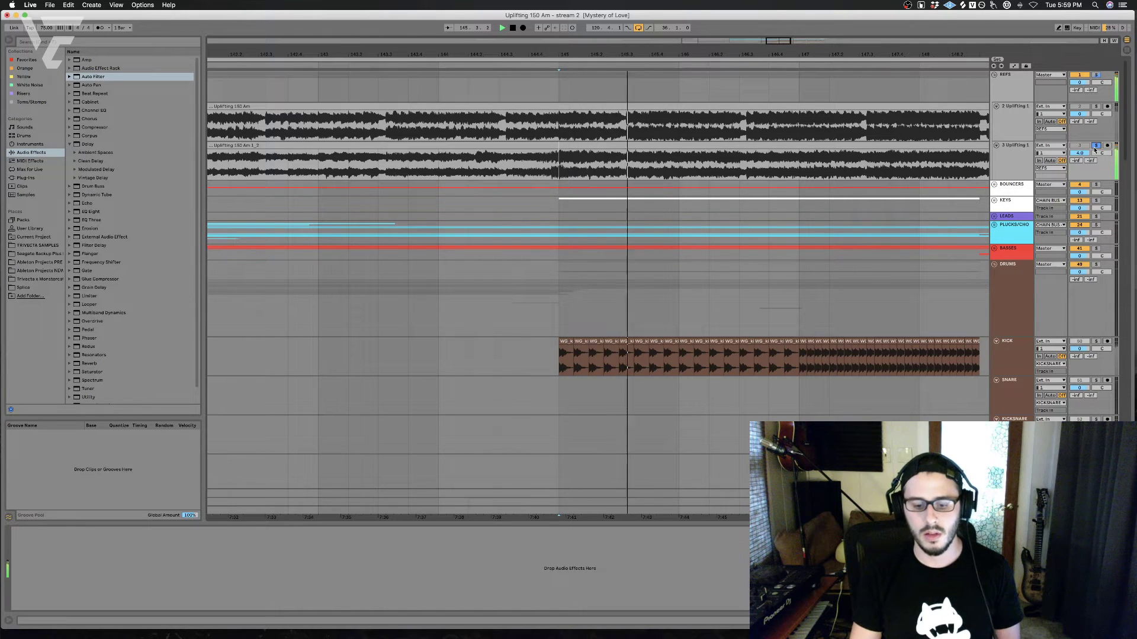
pyautogui.click(1095, 147)
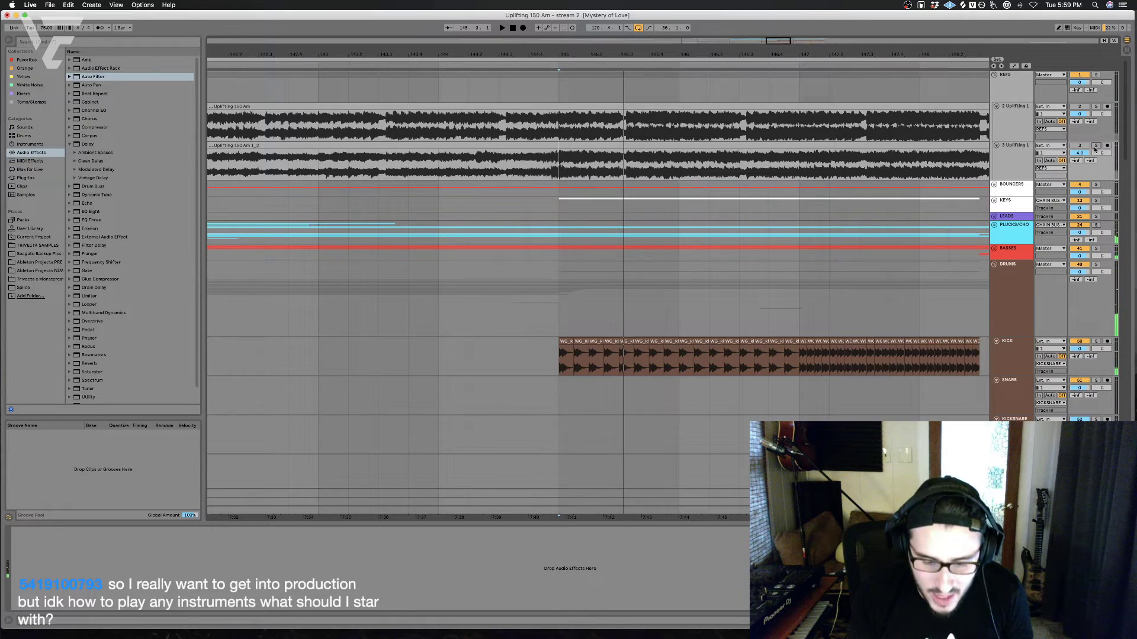
pyautogui.press('space')
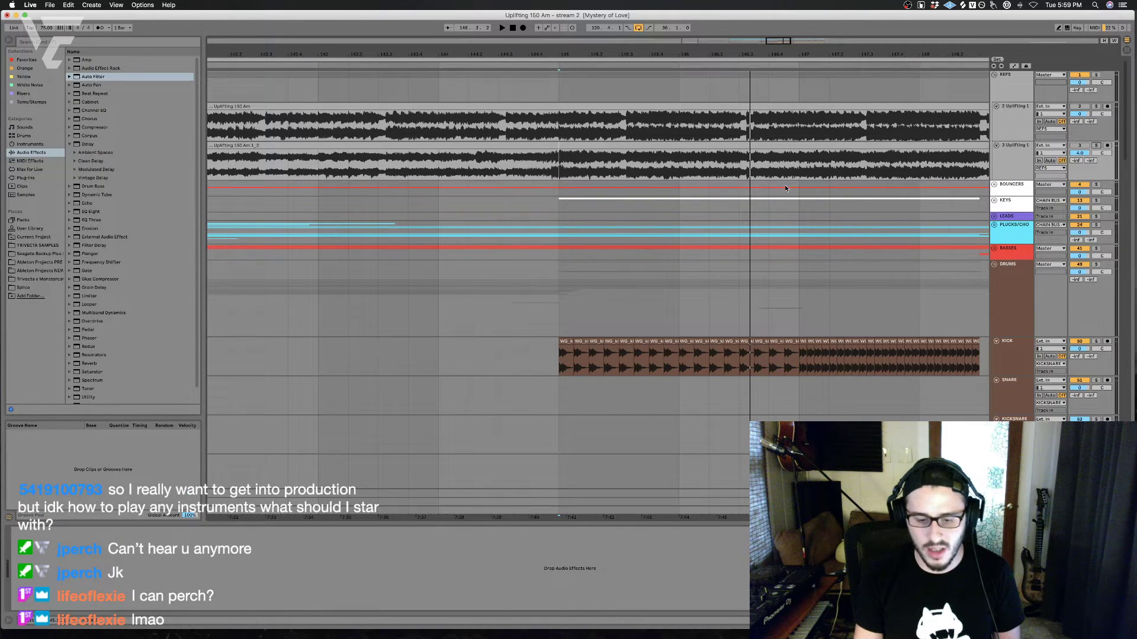
pyautogui.press('space')
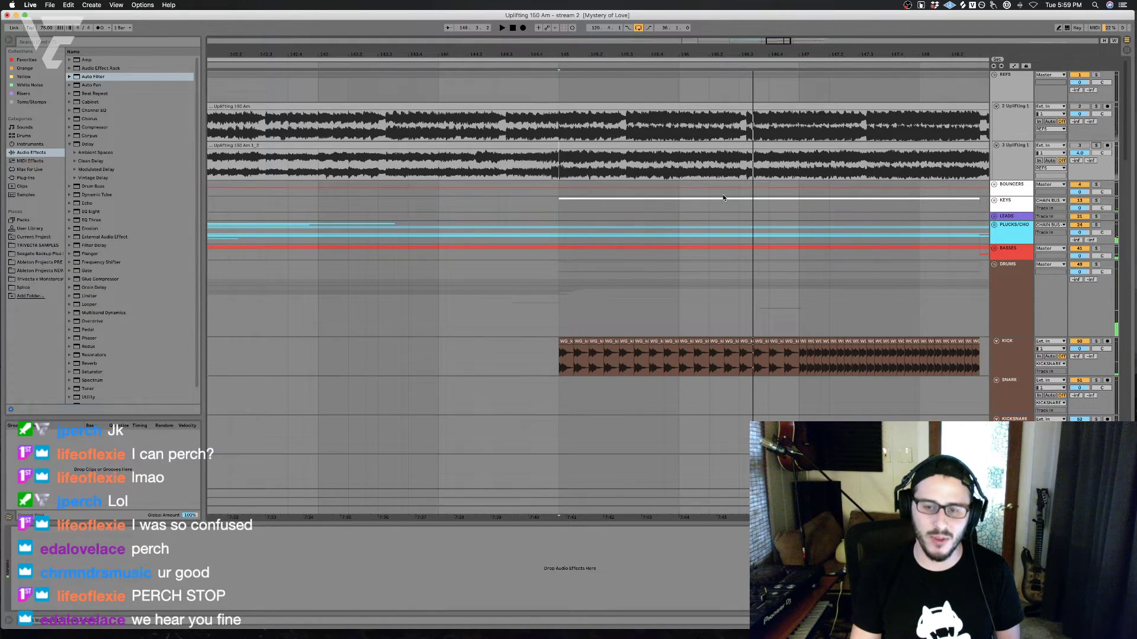
pyautogui.press('space')
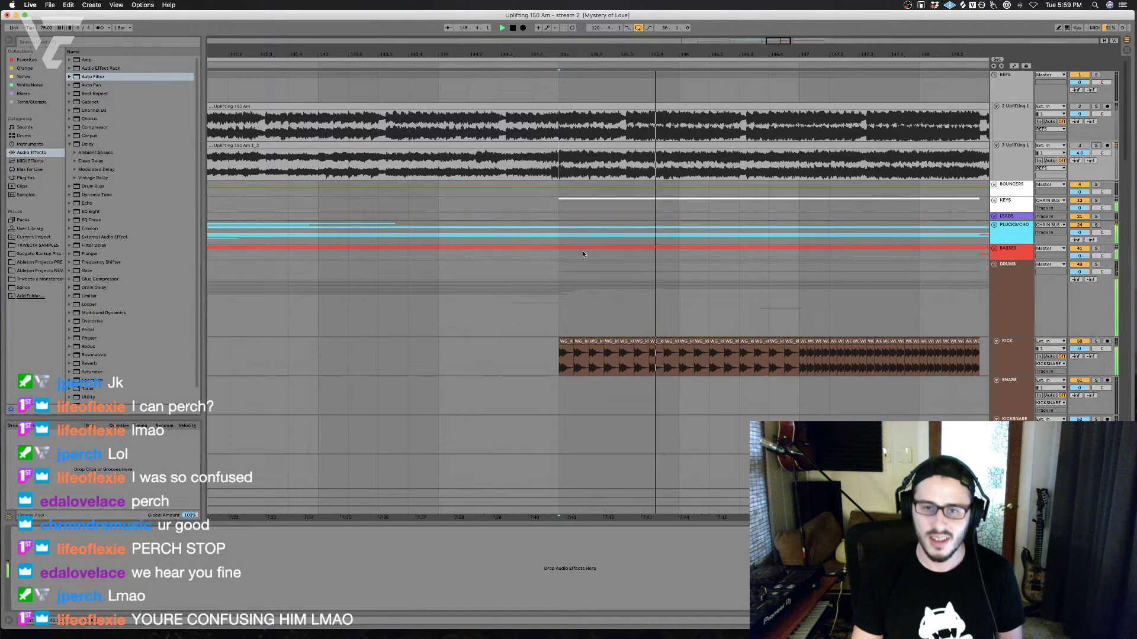
# Step: Collapse the DRUMS group so all the track groups fit in the arrangement
pyautogui.click(499, 272)
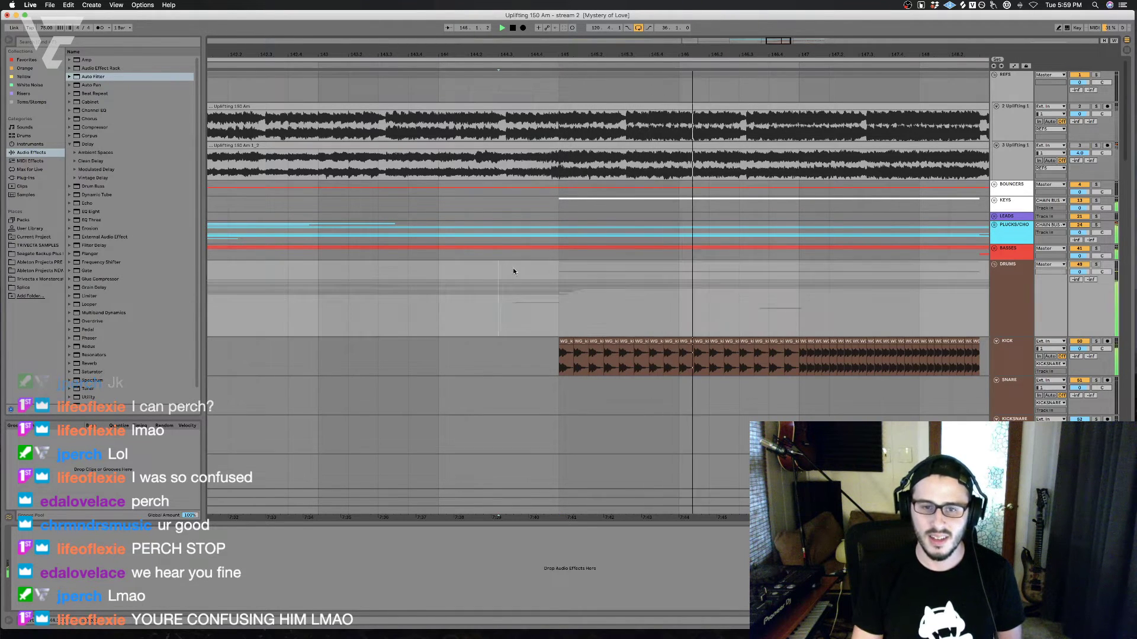
pyautogui.click(994, 266)
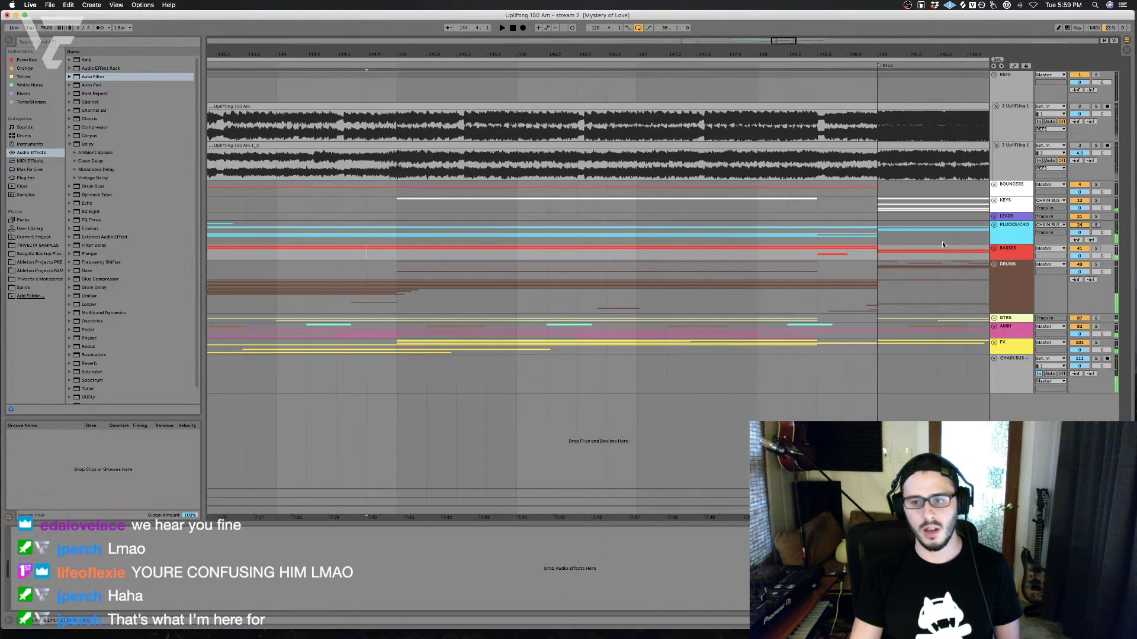
pyautogui.click(843, 261)
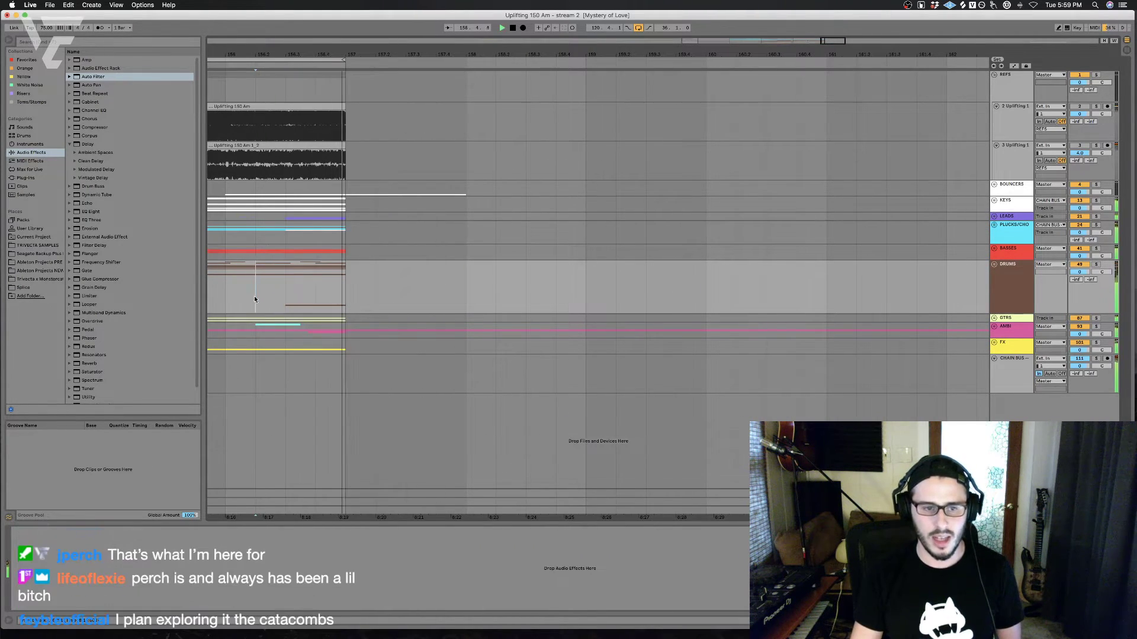
# Step: Play the transition into the drop from the middle of bar 148
pyautogui.hscroll(-4, 255, 298)
pyautogui.hscroll(-12, 275, 285)
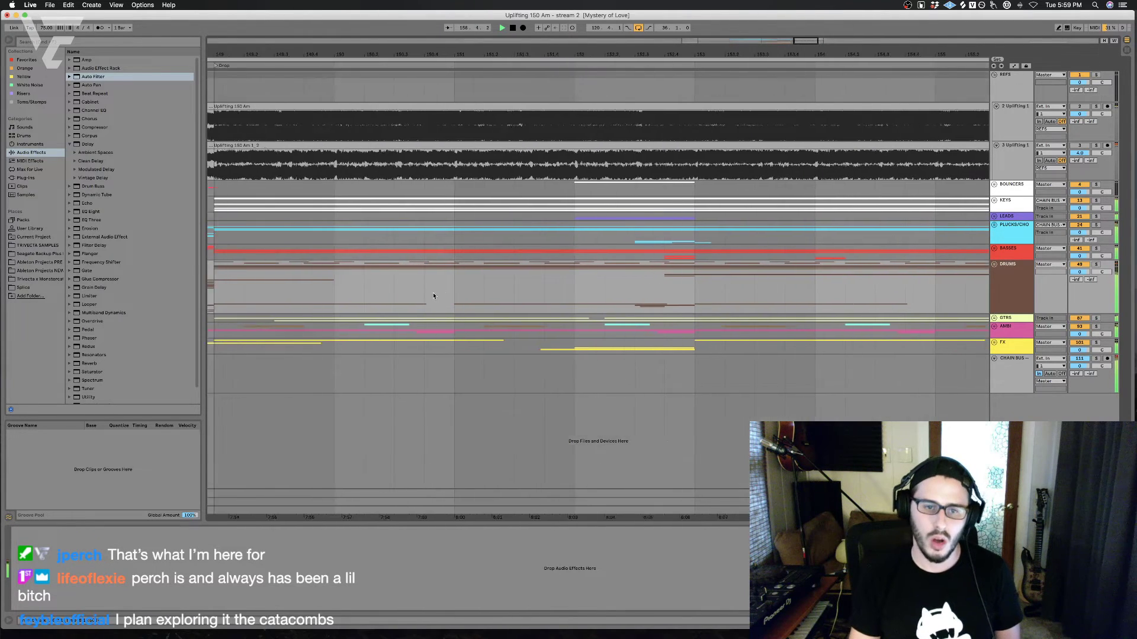
pyautogui.click(379, 305)
pyautogui.press('space')
pyautogui.click(463, 288)
pyautogui.press('space')
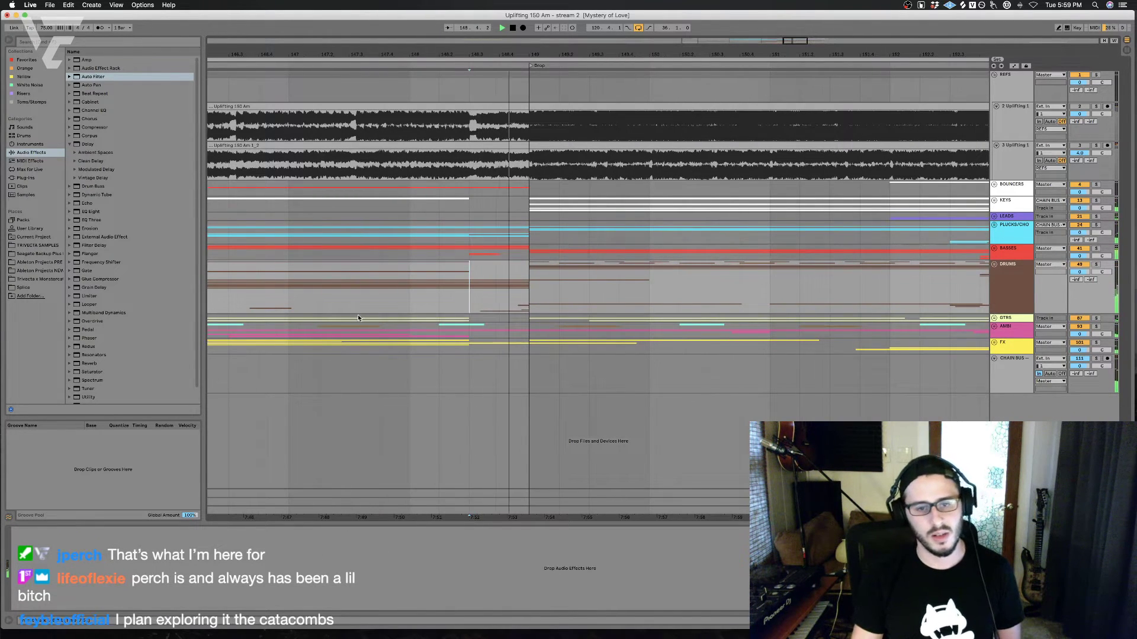
pyautogui.press('space')
# Step: Play the full mix through the start of the Build from just before bar 140
pyautogui.click(295, 311)
pyautogui.hscroll(-10, 328, 311)
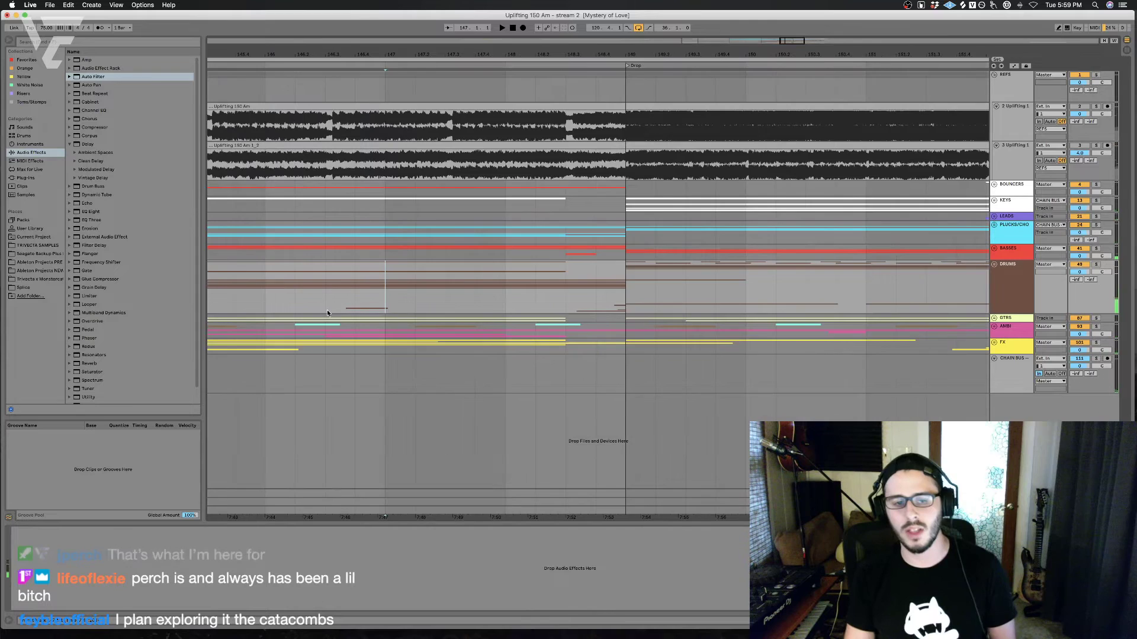
pyautogui.click(286, 281)
pyautogui.hscroll(-3, 287, 281)
pyautogui.hscroll(-2, 288, 282)
pyautogui.click(273, 283)
pyautogui.press('space')
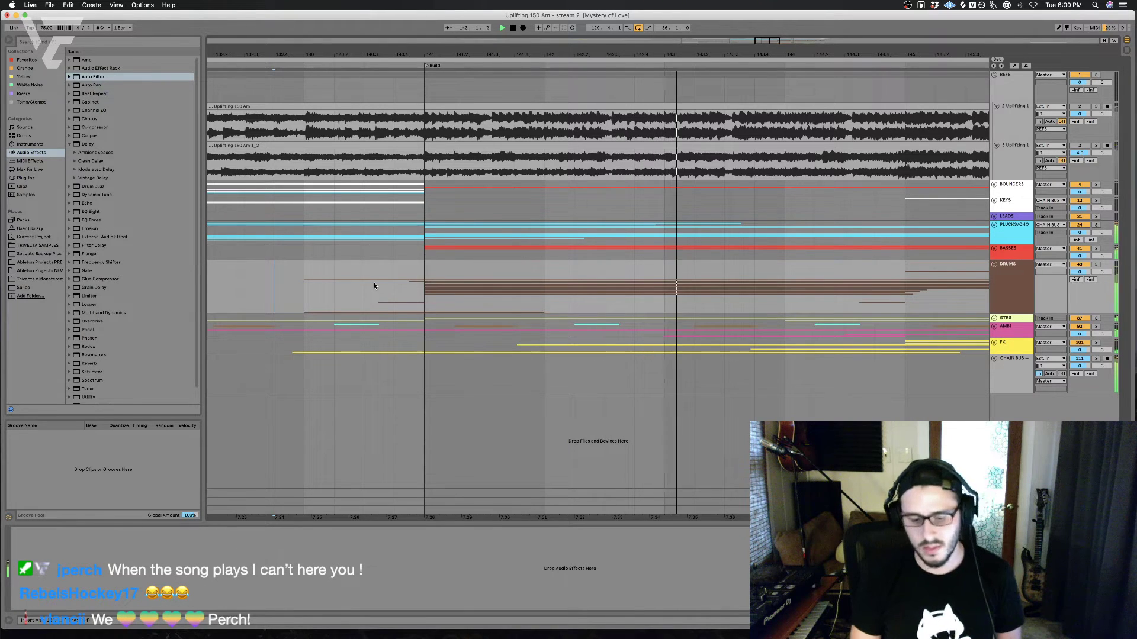
pyautogui.press('space')
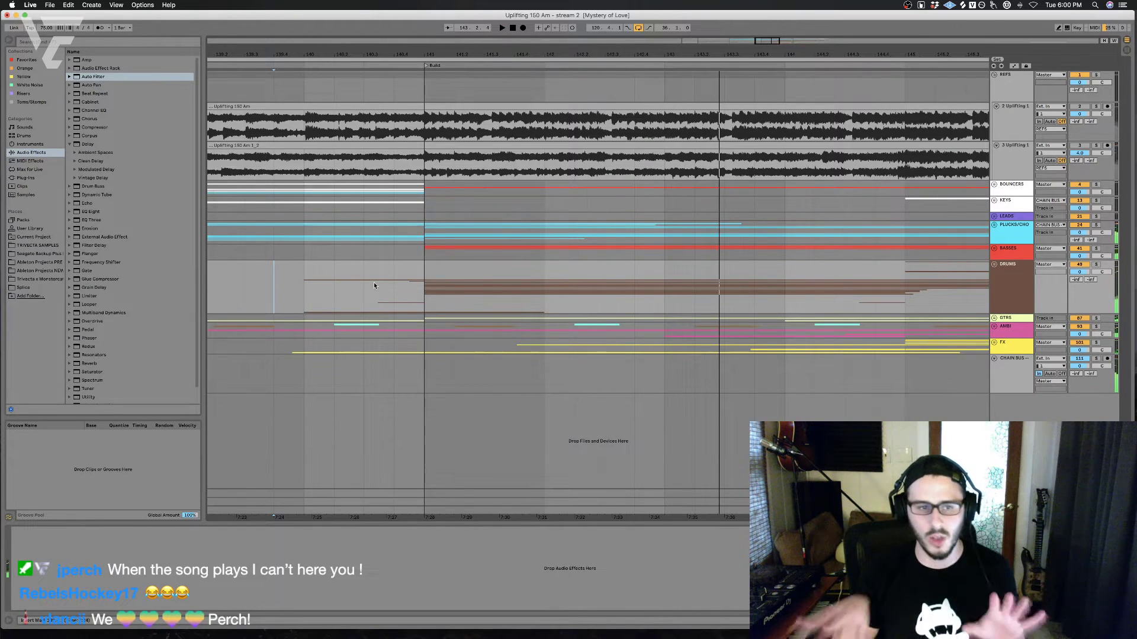
# Step: Expand the DRUMS group down to the BUILD PERC group and its audio tracks
pyautogui.click(995, 265)
pyautogui.scroll(-3, 708, 273)
pyautogui.click(307, 289)
pyautogui.click(338, 289)
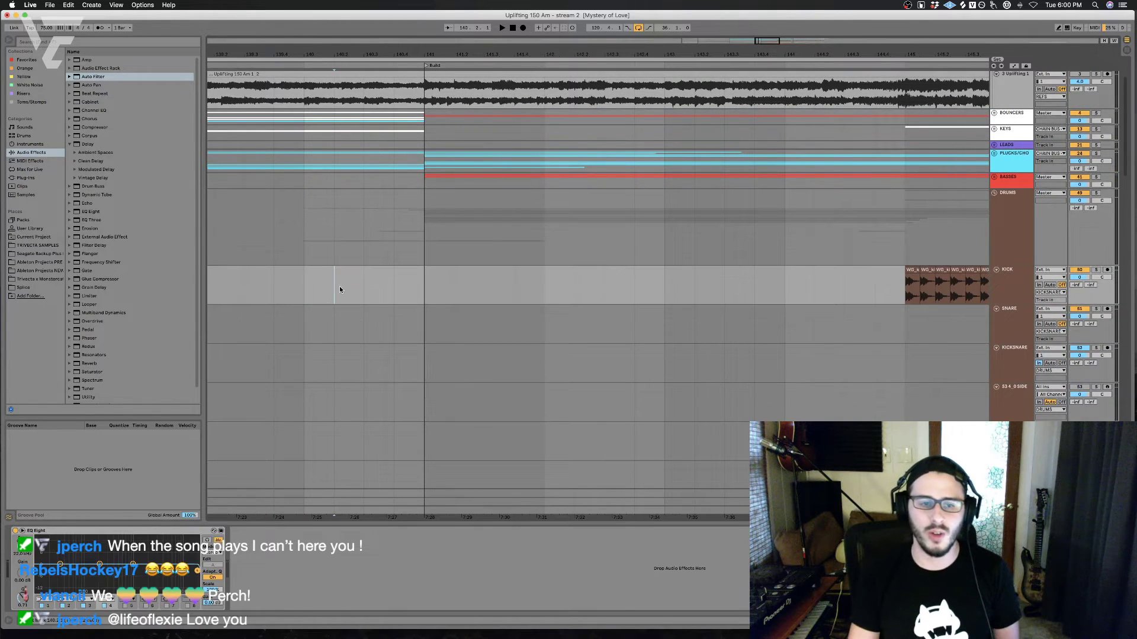
pyautogui.click(375, 295)
pyautogui.scroll(-10, 375, 296)
pyautogui.click(377, 300)
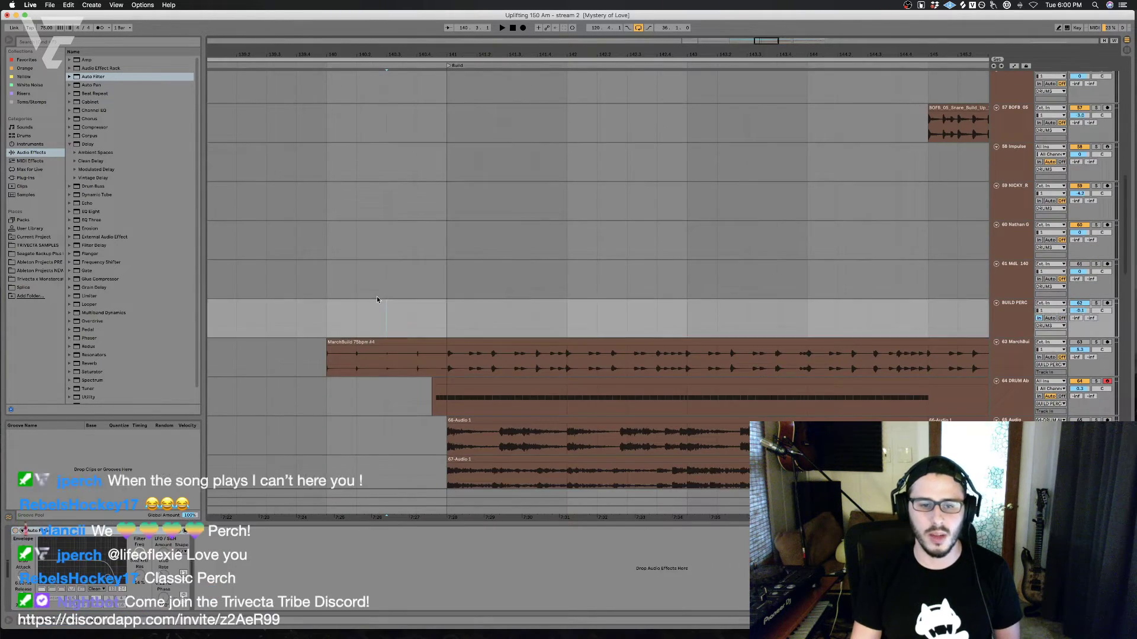
pyautogui.scroll(-5, 509, 320)
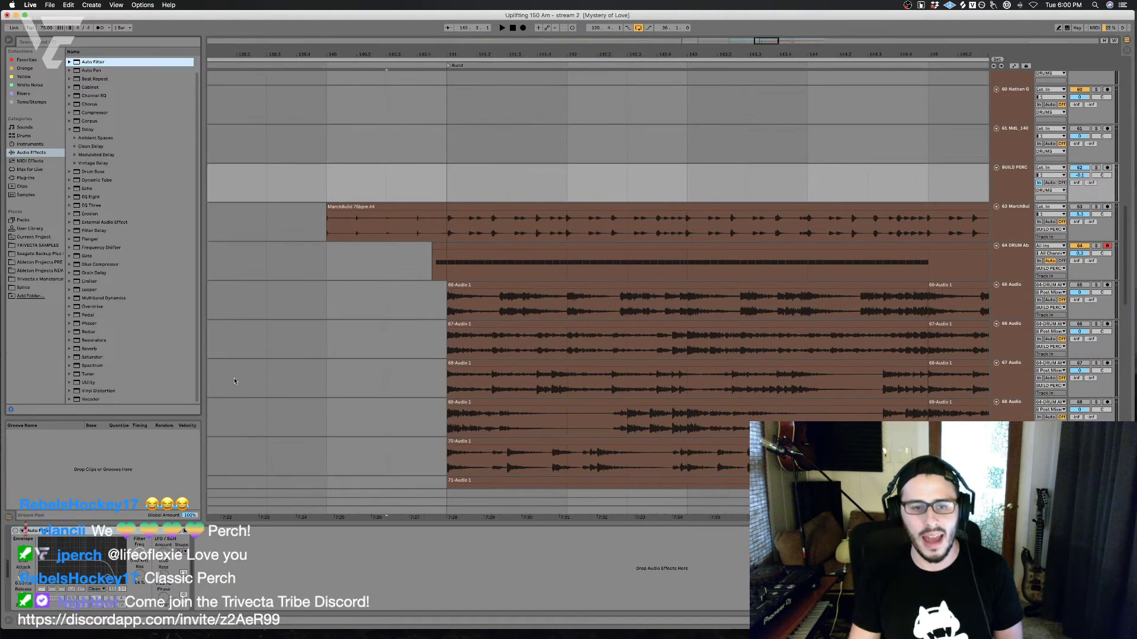
# Step: Play from just before the Build and activate the 68 Audio track
pyautogui.click(397, 354)
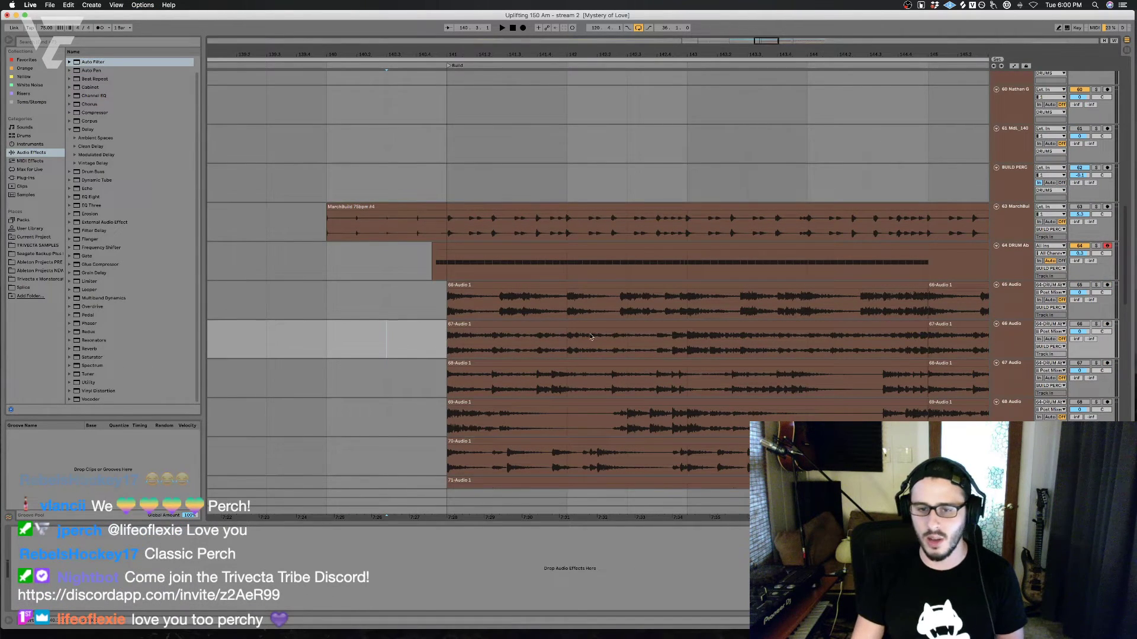
pyautogui.scroll(-3, 498, 341)
pyautogui.click(394, 358)
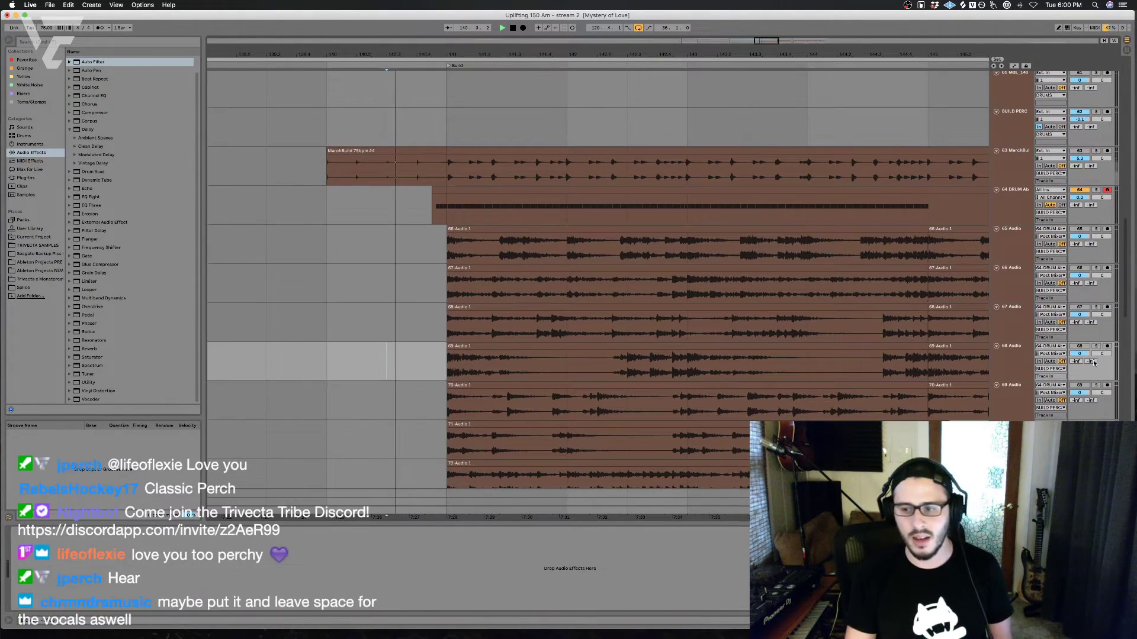
pyautogui.click(1076, 347)
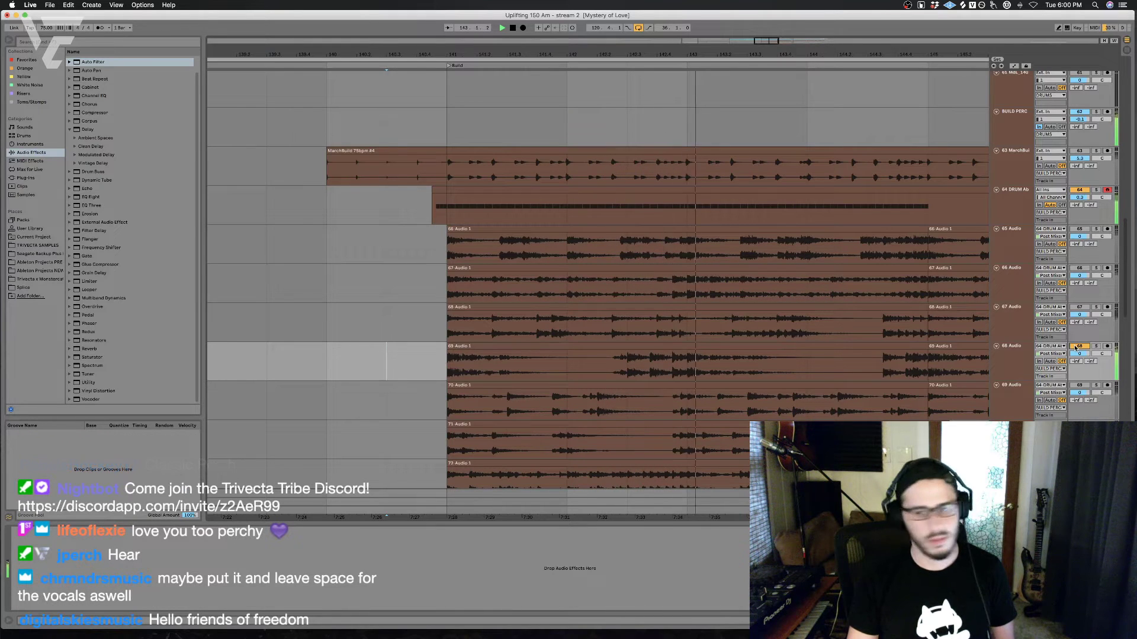
# Step: Narrow the grid, delete about half a bar of the 68 Audio clip just before bar 143, and play across the gap
pyautogui.click(668, 377)
pyautogui.press('super+1')
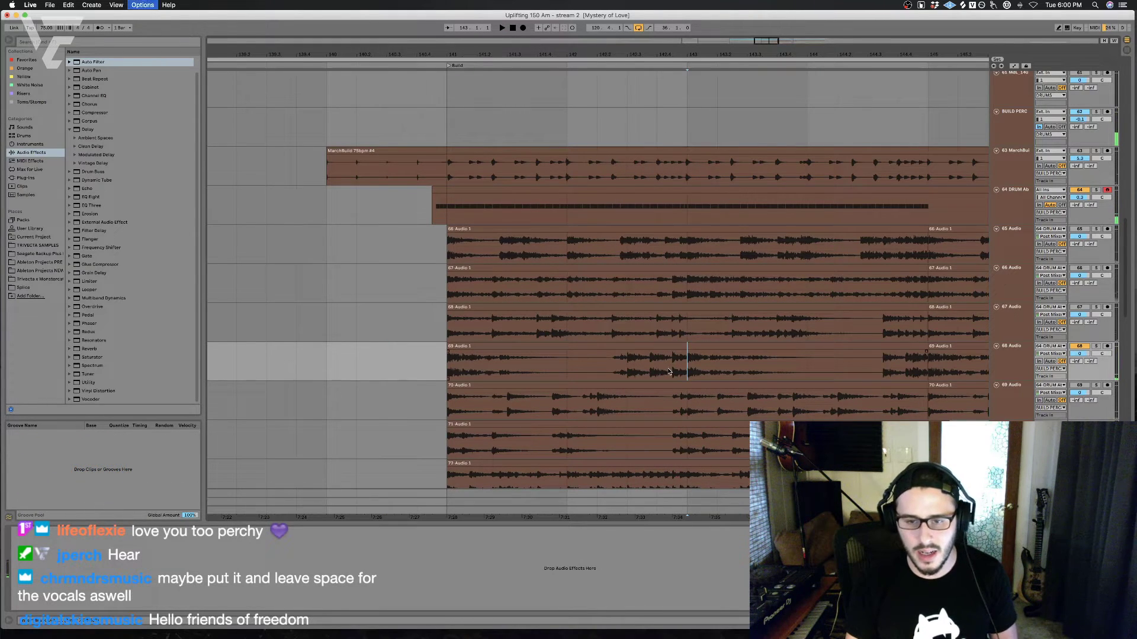
pyautogui.moveTo(670, 372); pyautogui.dragTo(613, 370)
pyautogui.press('Delete')
pyautogui.click(657, 368)
pyautogui.press('space')
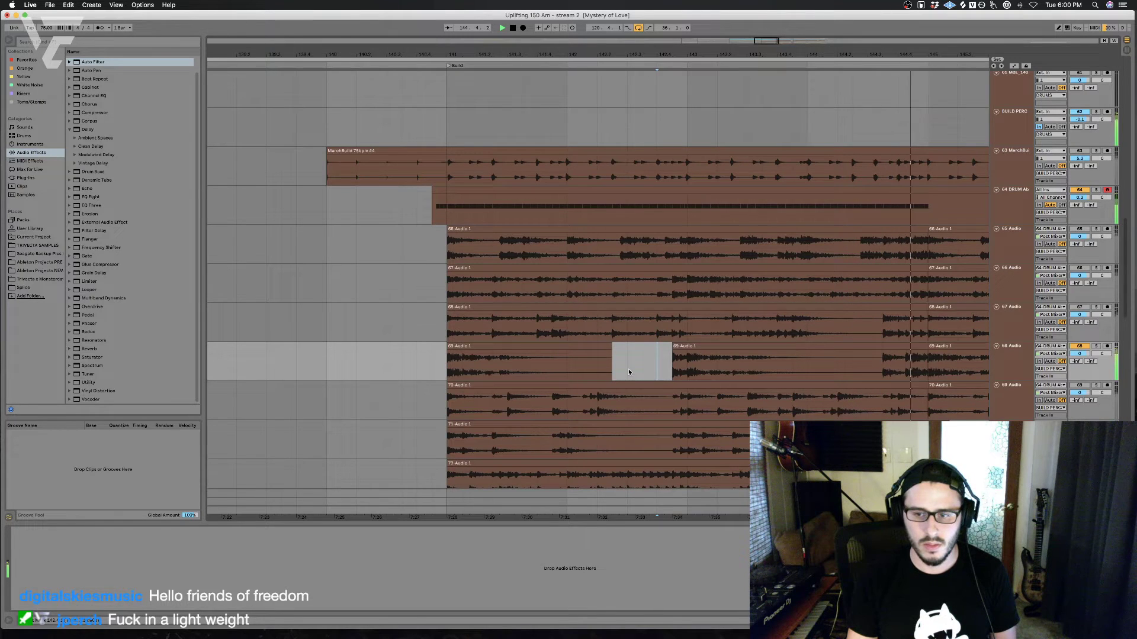
# Step: Try to paste the short hit from just before bar 143 of 68 Audio ahead of the Build marker
pyautogui.press('space')
pyautogui.moveTo(628, 372); pyautogui.dragTo(447, 368)
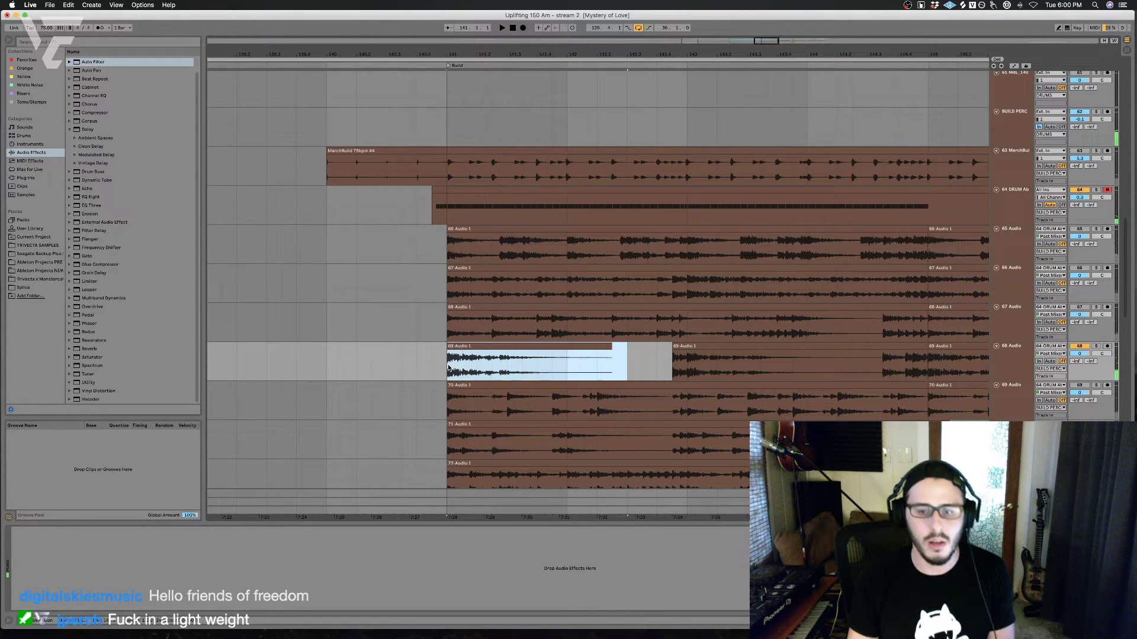
pyautogui.click(687, 368)
pyautogui.moveTo(687, 369); pyautogui.dragTo(657, 372)
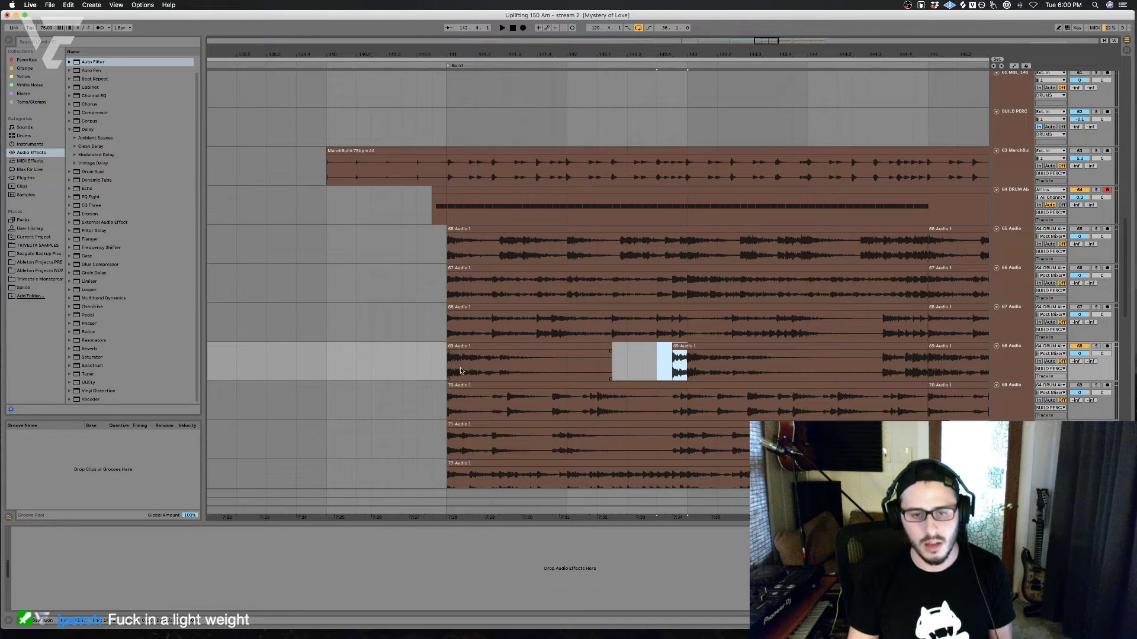
pyautogui.click(419, 367)
pyautogui.press('super+v')
pyautogui.press('space')
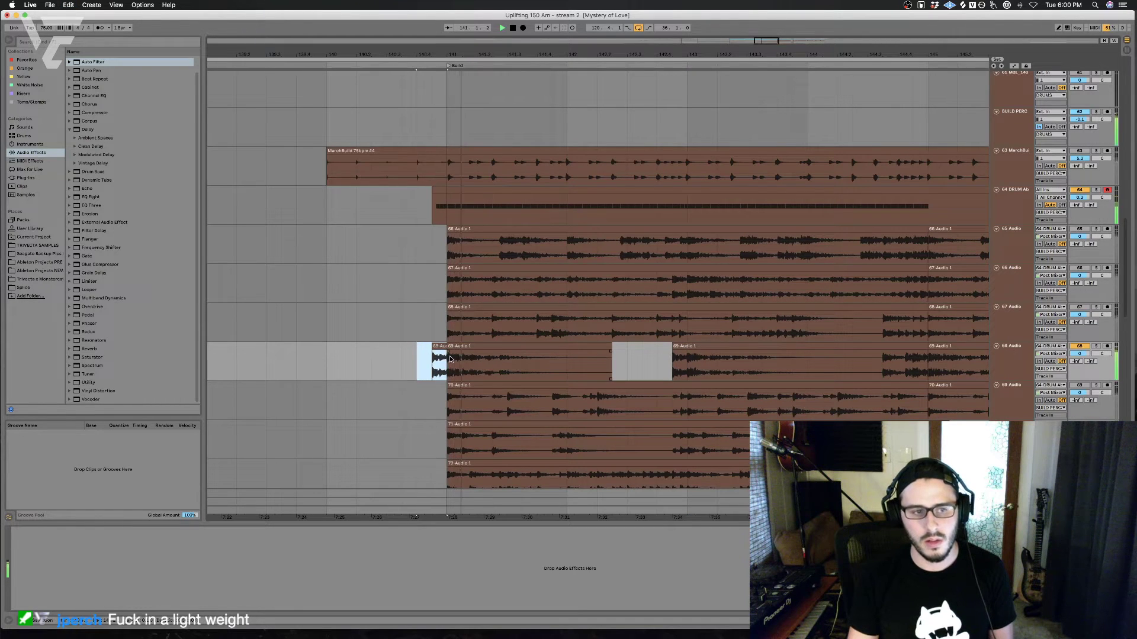
pyautogui.press('super+z')
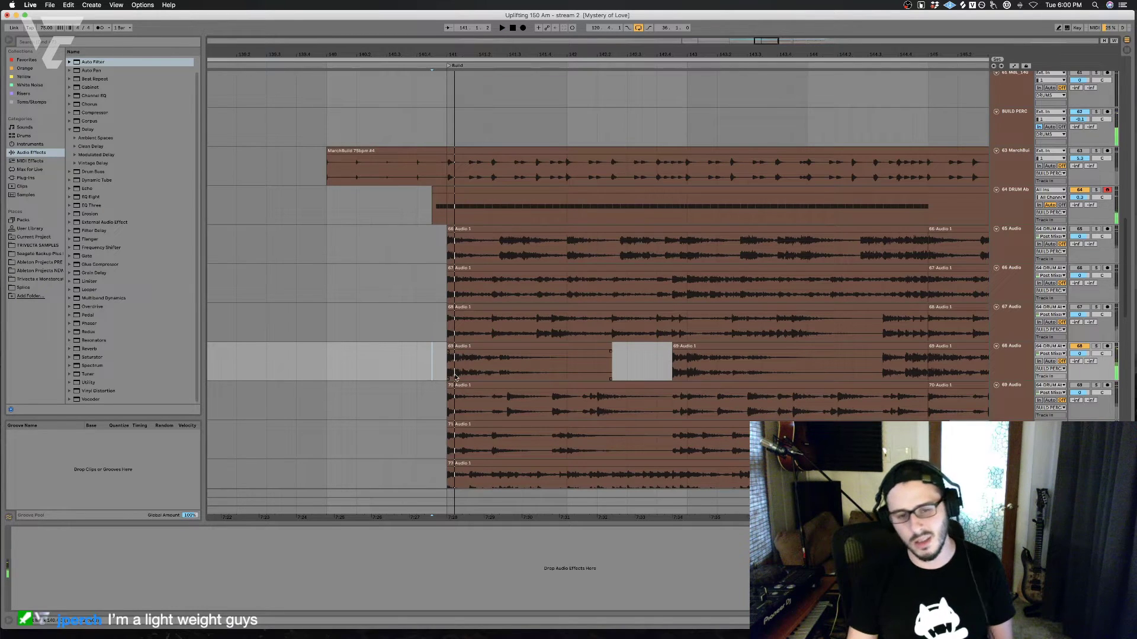
# Step: Play the gapped 68 Audio percussion from just before the Build
pyautogui.press('space')
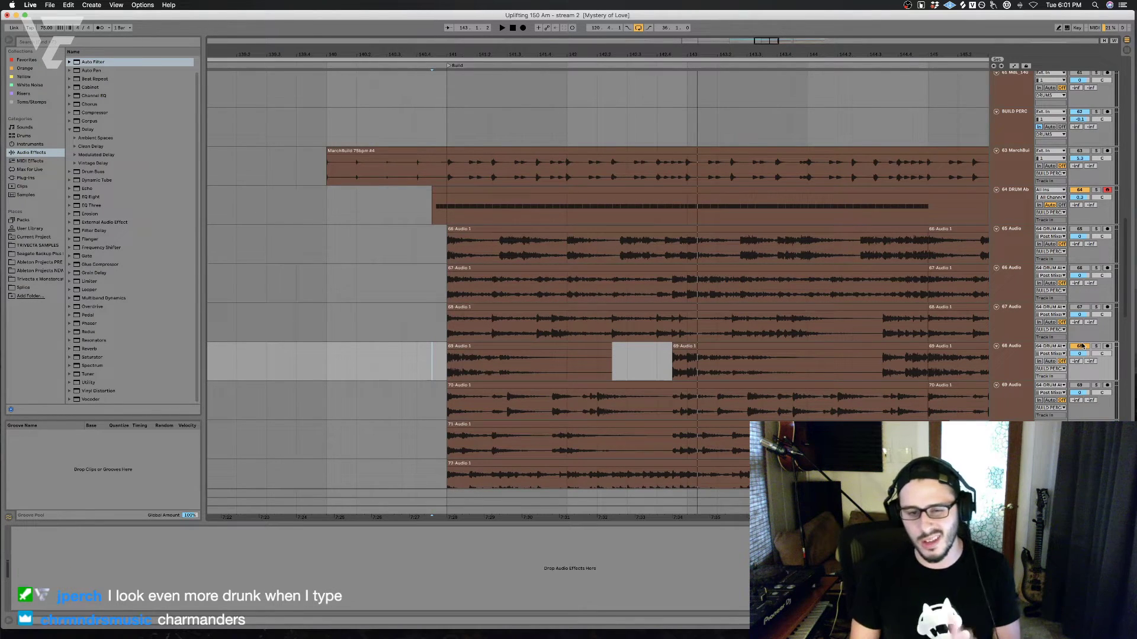
pyautogui.press('space')
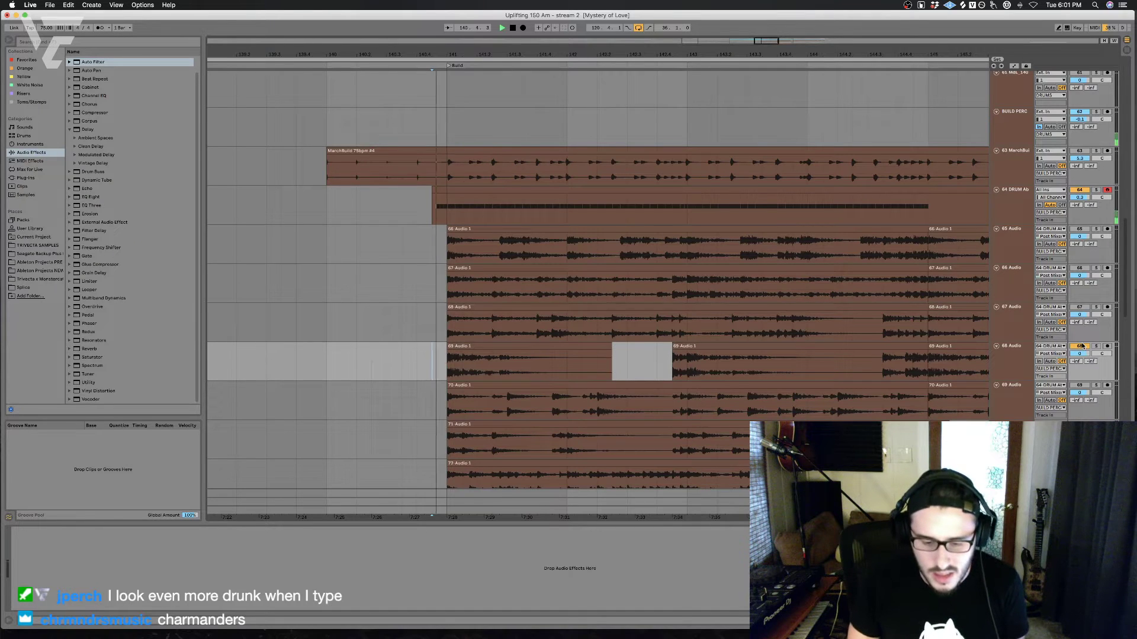
pyautogui.press('space')
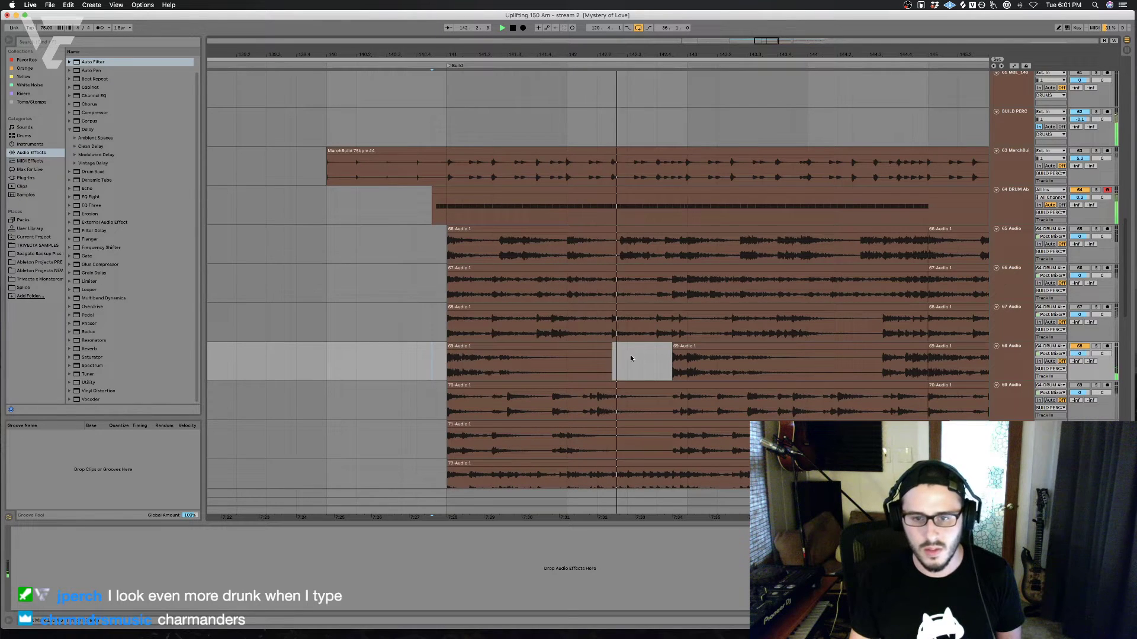
# Step: Duplicate the 68 Audio track with its clips
pyautogui.click(673, 352)
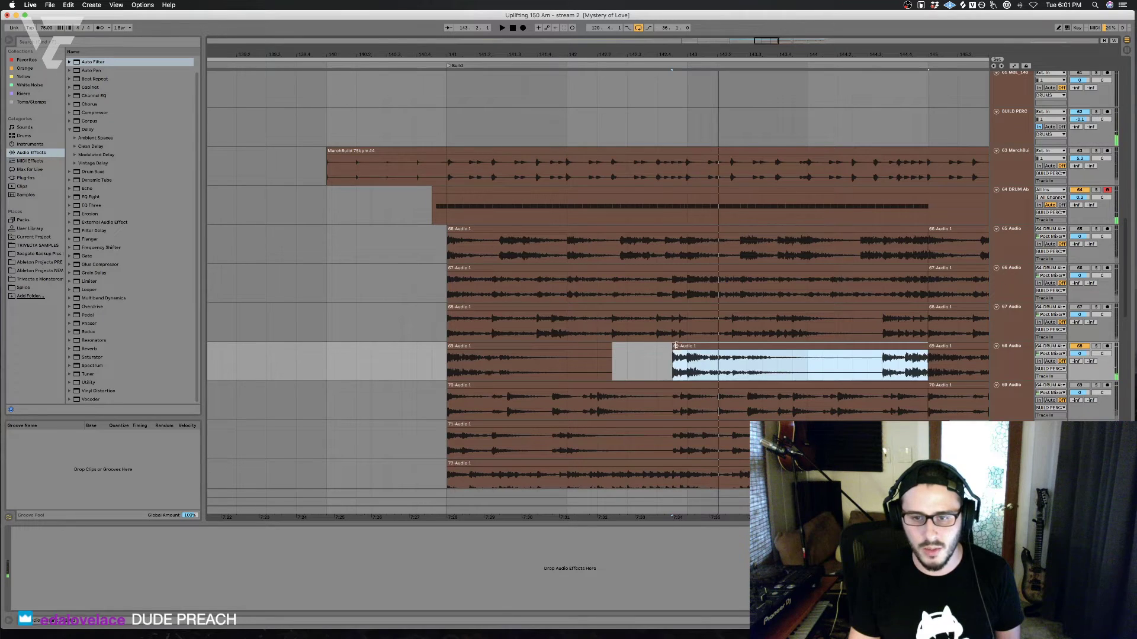
pyautogui.click(916, 354)
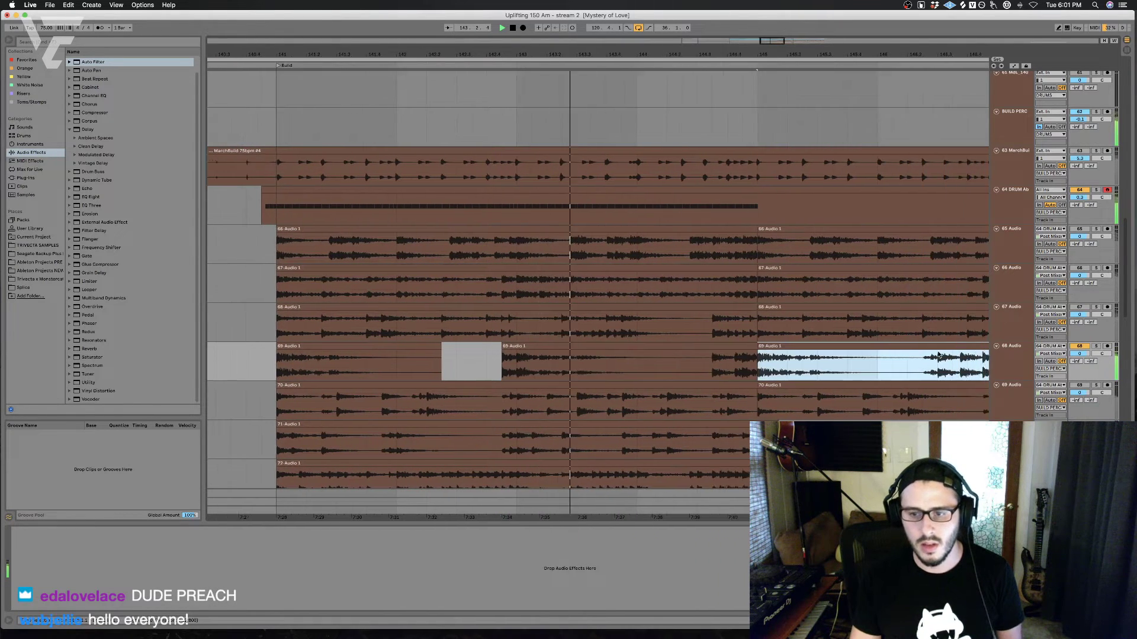
pyautogui.hscroll(3, 920, 361)
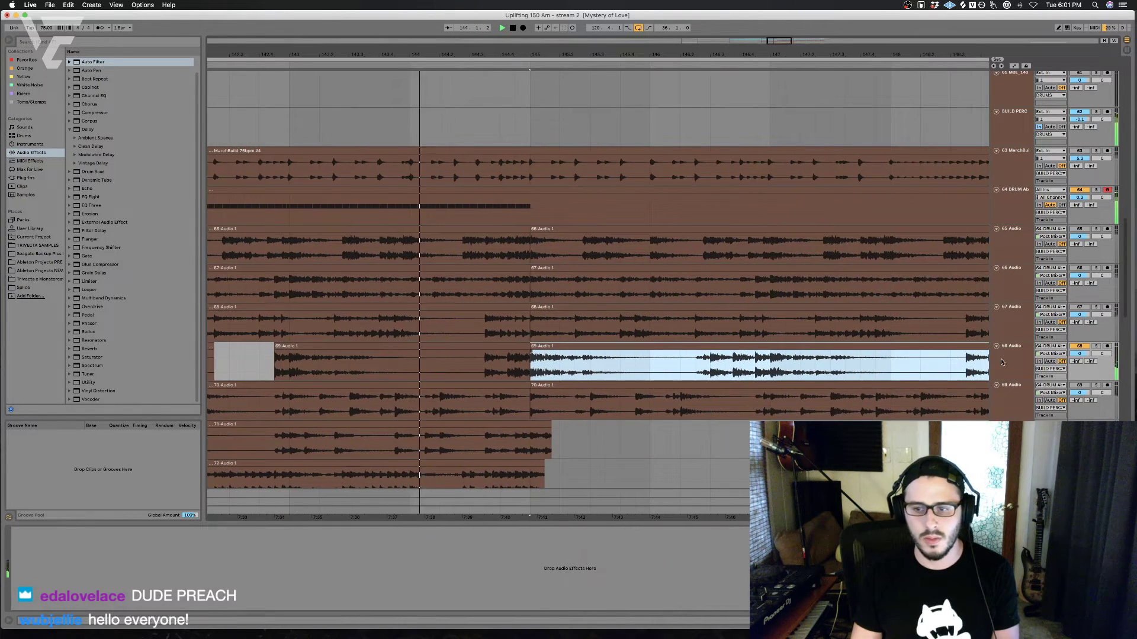
pyautogui.click(1020, 361)
pyautogui.press('super+d')
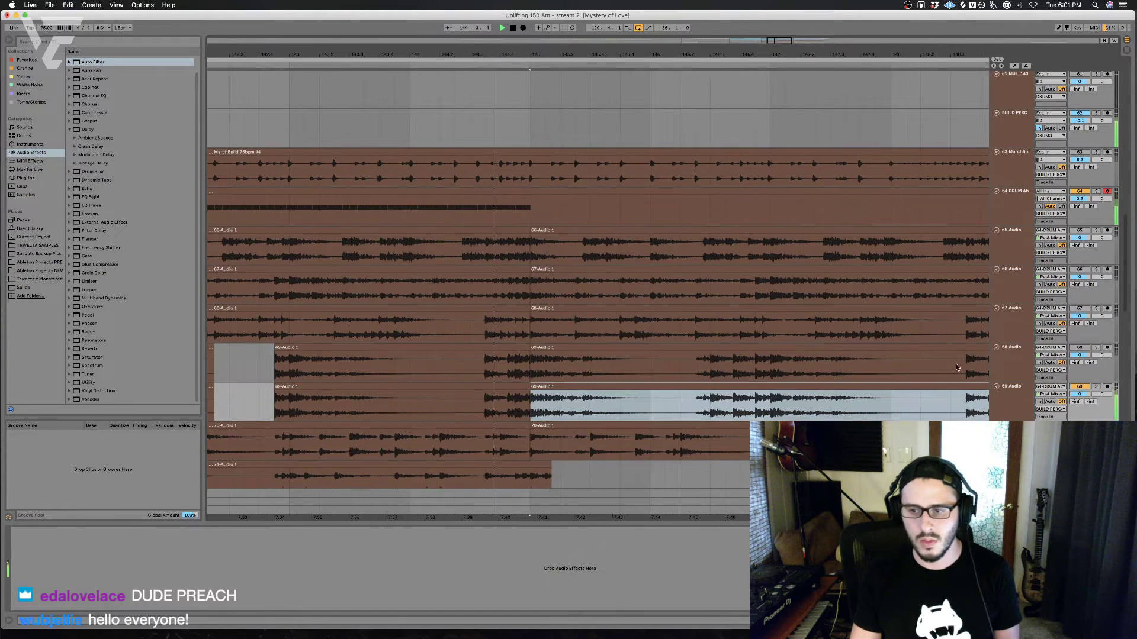
# Step: Restore the removed audio on the original 68 Audio track by extending its second clip back to the Build marker
pyautogui.hscroll(-5, 892, 349)
pyautogui.click(892, 349)
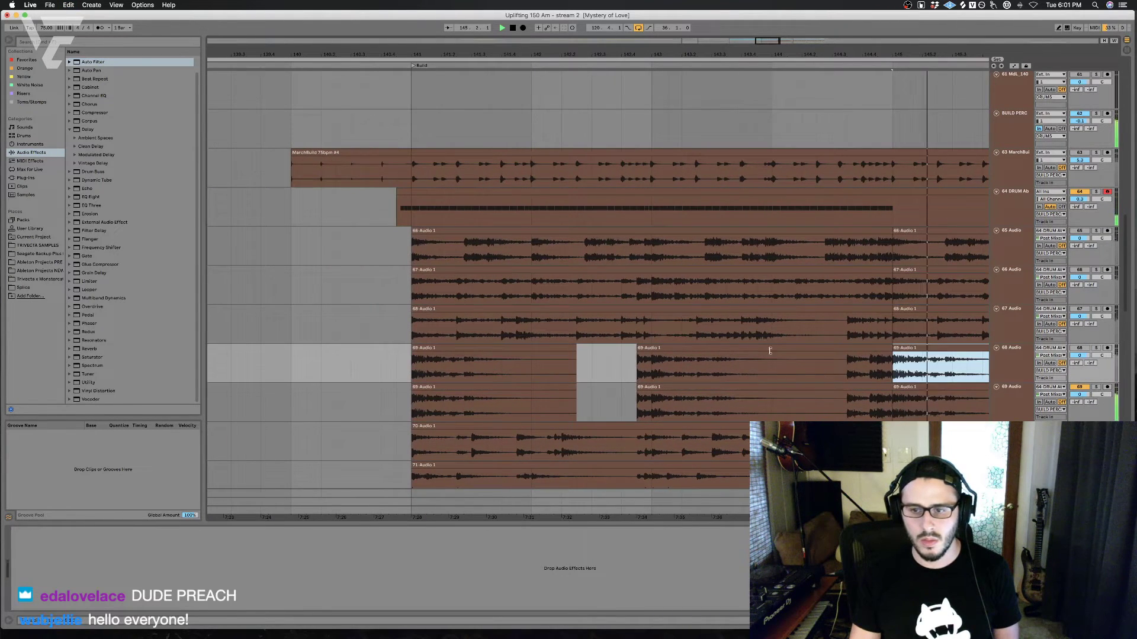
pyautogui.moveTo(637, 349); pyautogui.dragTo(412, 349)
# Step: Stop playback and delete the duplicated 69 Audio track's audio from bar 146 to the Drop
pyautogui.hscroll(3, 633, 403)
pyautogui.hscroll(3, 634, 403)
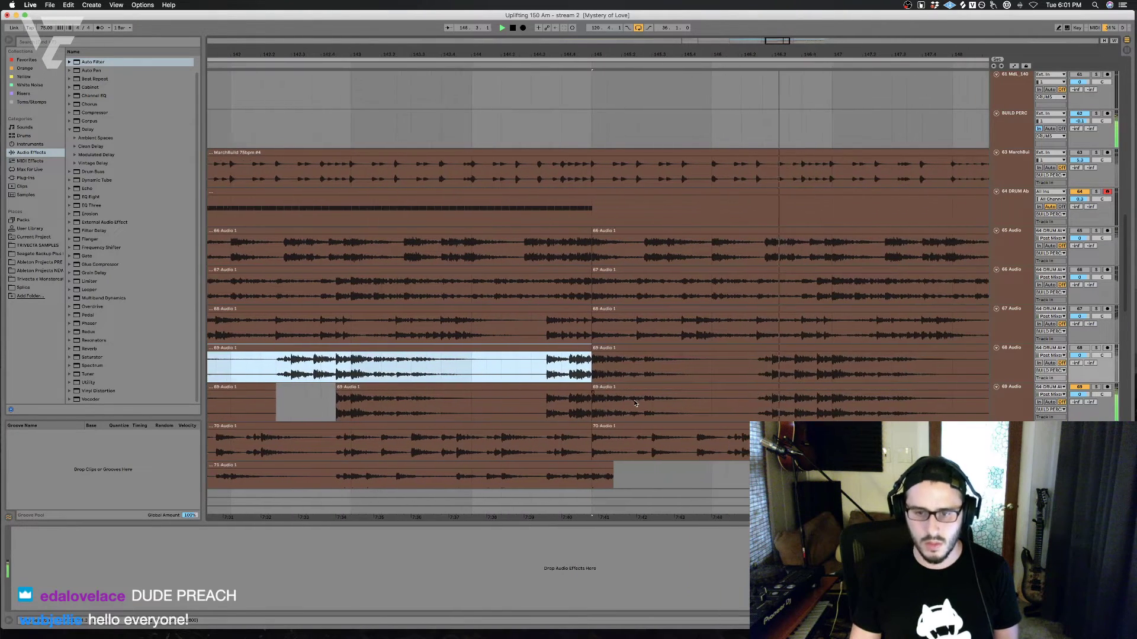
pyautogui.click(584, 406)
pyautogui.press('space')
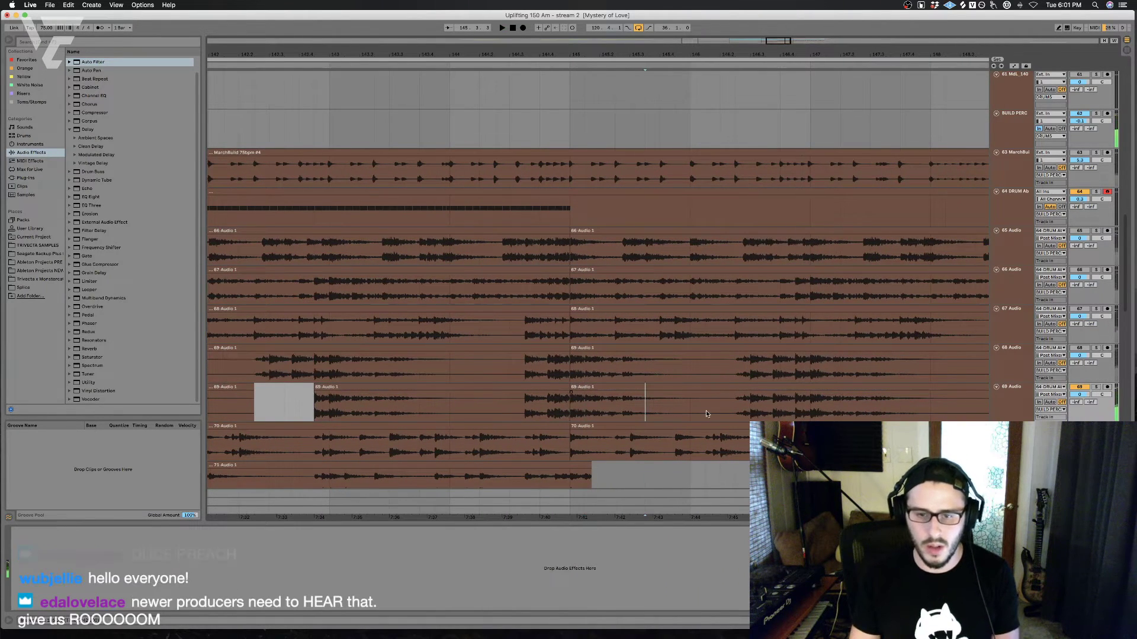
pyautogui.moveTo(690, 403); pyautogui.dragTo(737, 409)
pyautogui.hscroll(3, 955, 397)
pyautogui.press('Delete')
pyautogui.press('Delete')
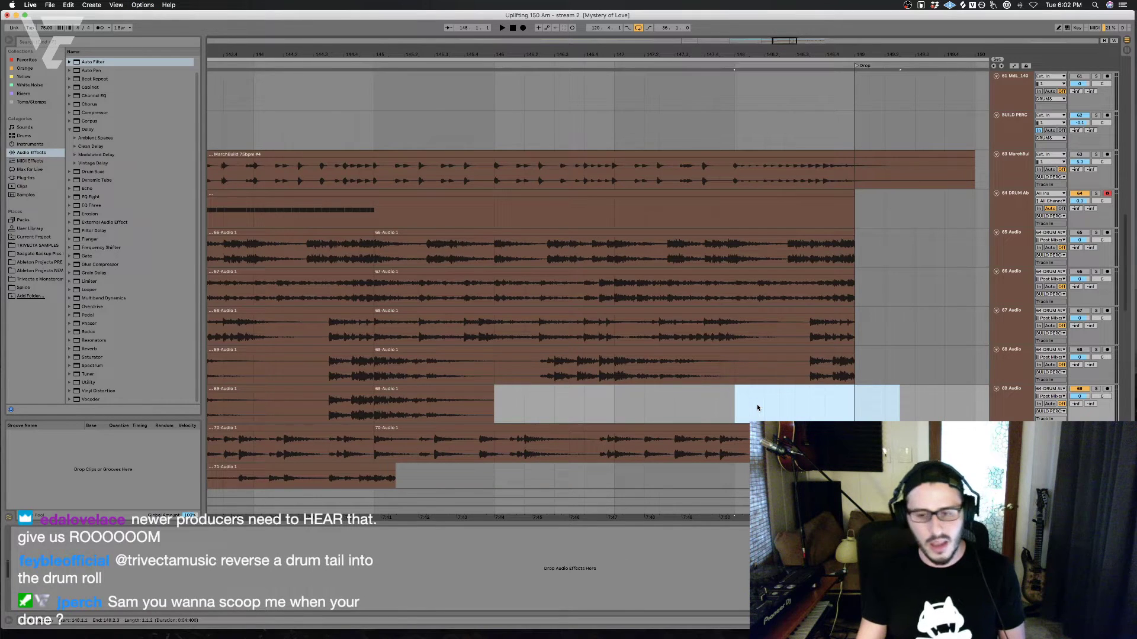
# Step: Play the start of the Build with the 69 Audio track and deactivate that track
pyautogui.hscroll(-8, 729, 406)
pyautogui.hscroll(-2, 685, 413)
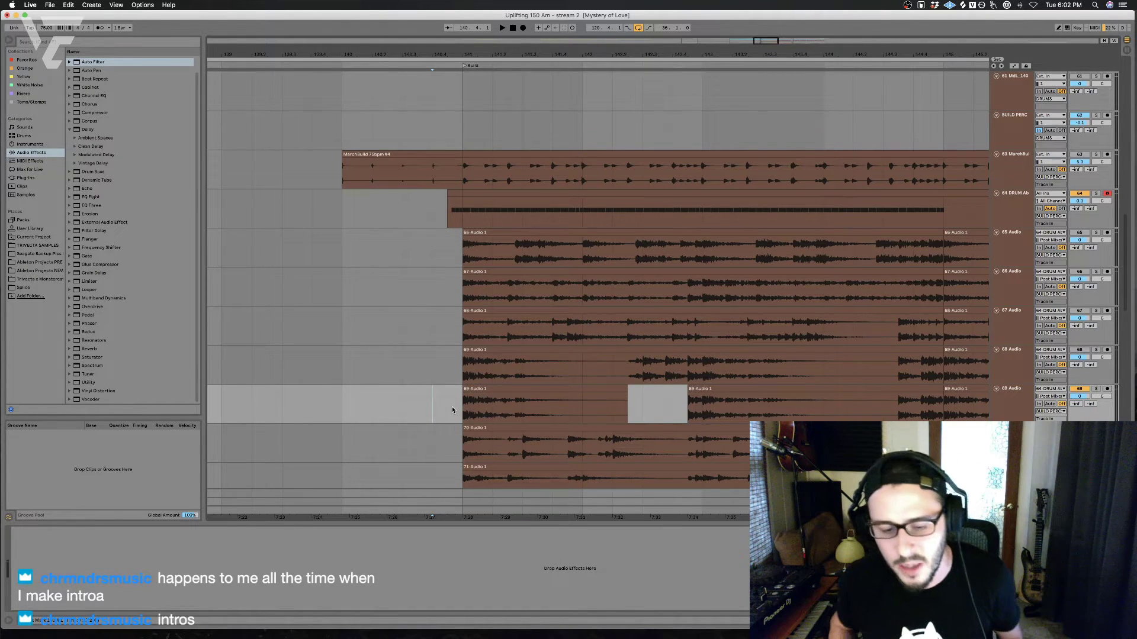
pyautogui.press('space')
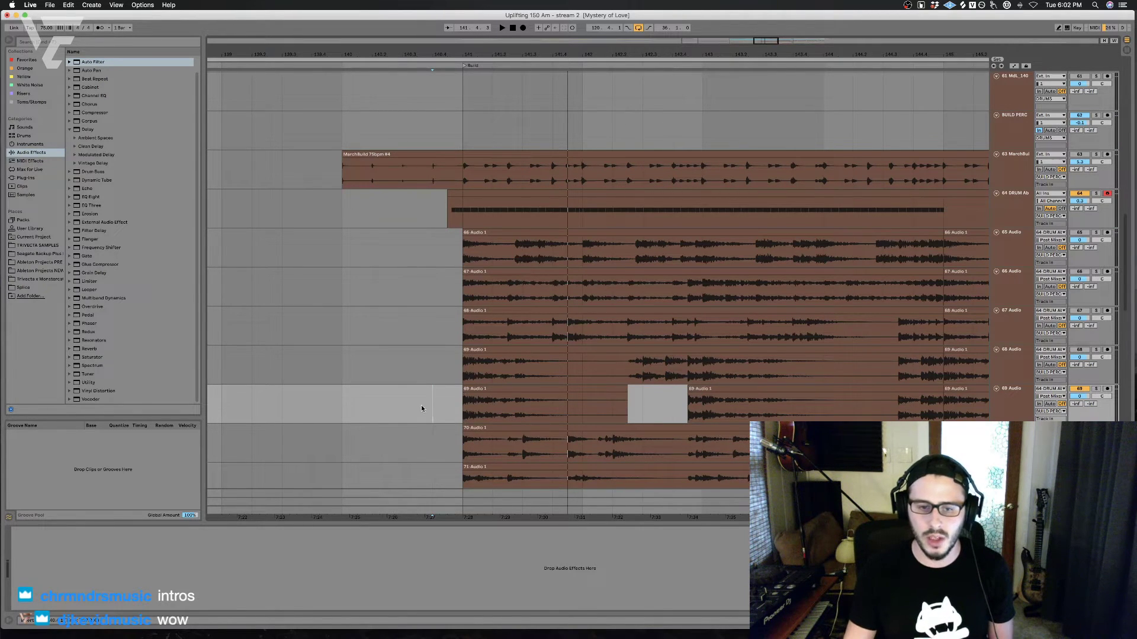
pyautogui.moveTo(463, 404); pyautogui.dragTo(686, 401)
pyautogui.press('space')
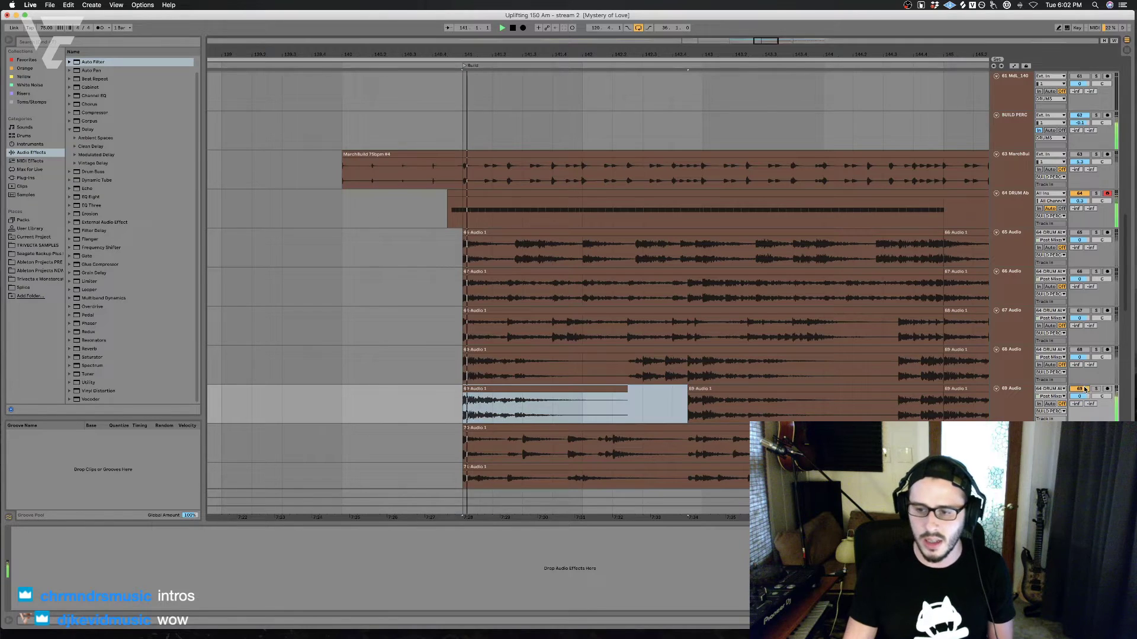
pyautogui.press('space')
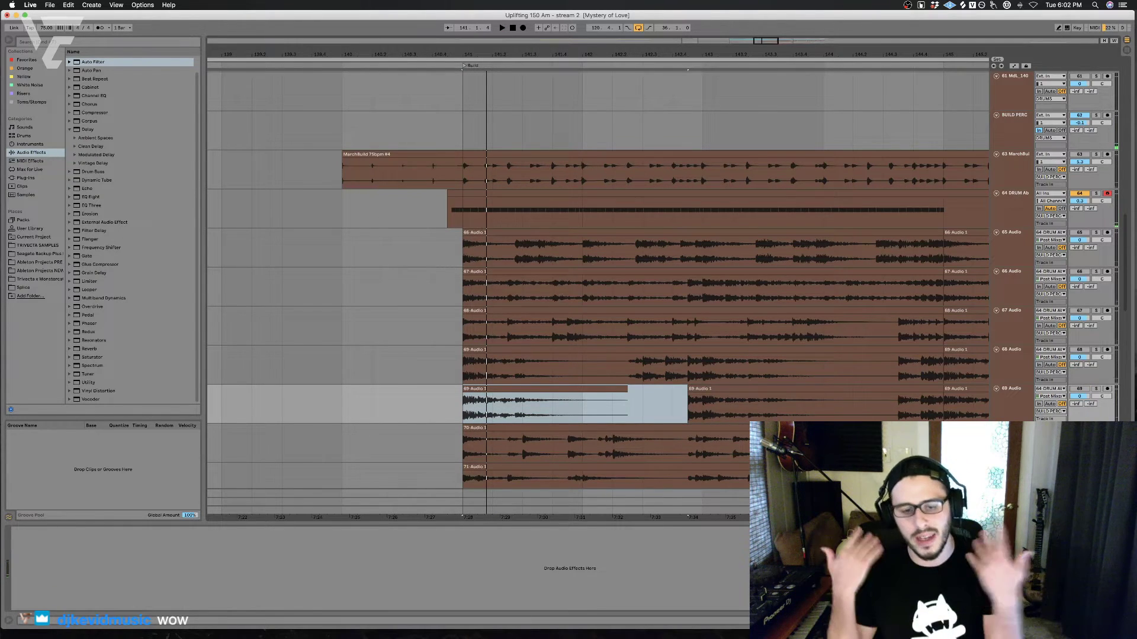
# Step: Play the Build without the 69 Audio track and place the insert marker at bar 140 on the 72 Audio track
pyautogui.press('space')
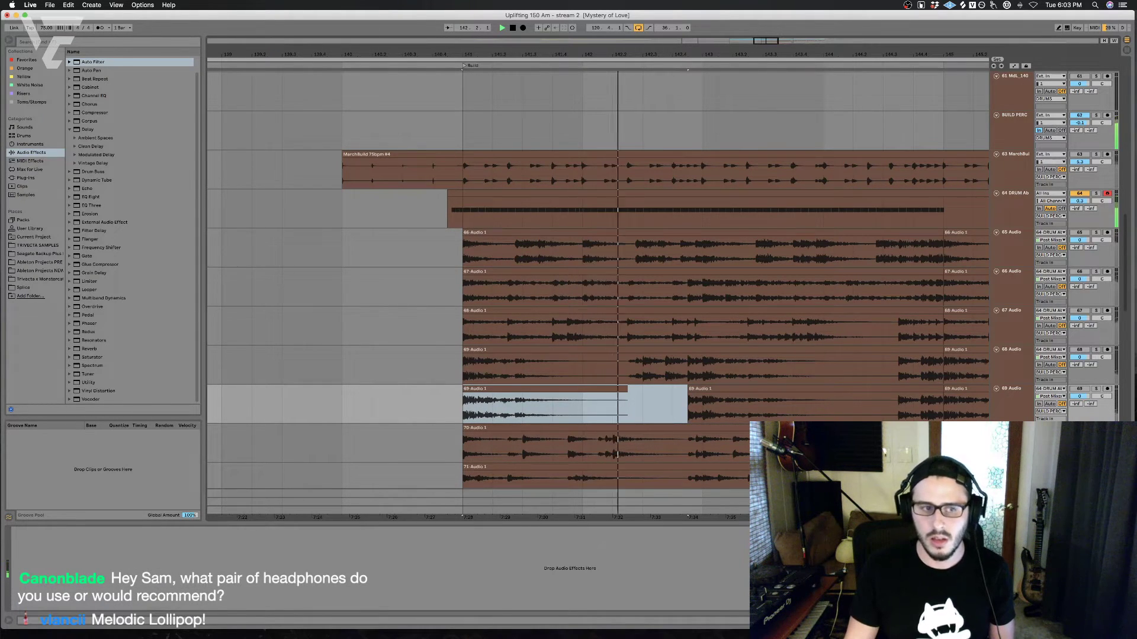
pyautogui.scroll(-3, 761, 402)
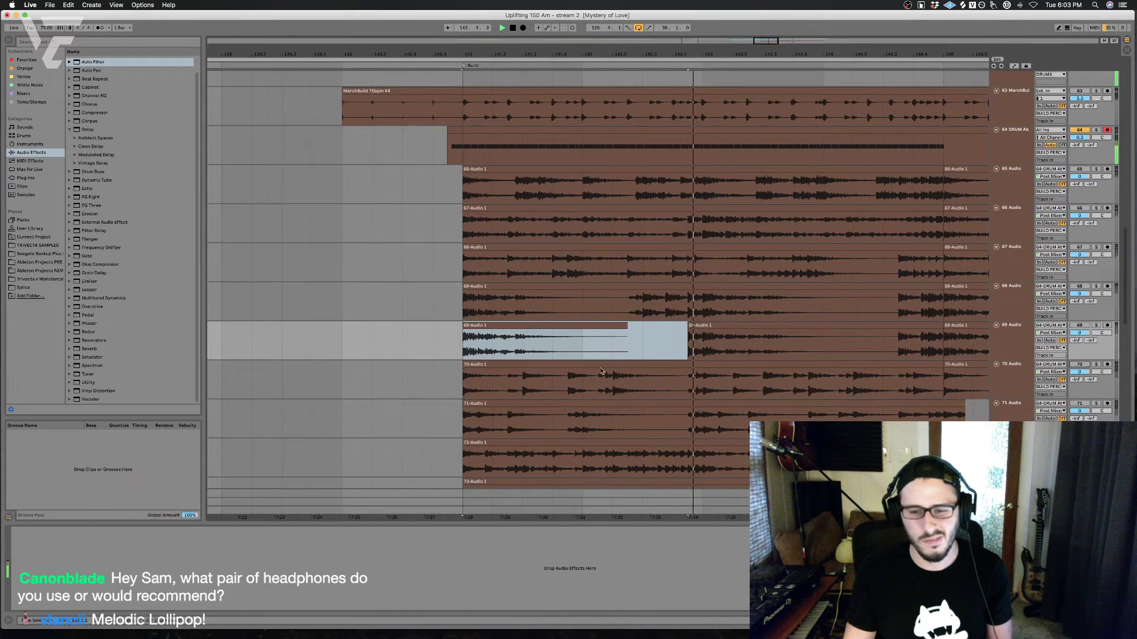
pyautogui.click(400, 331)
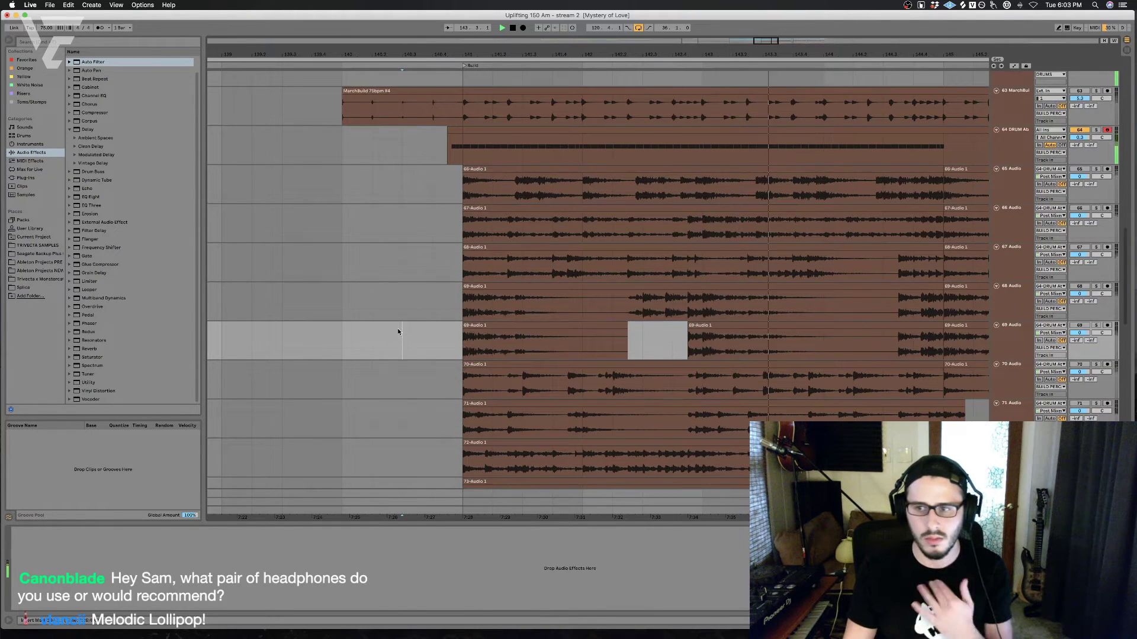
pyautogui.click(375, 335)
pyautogui.scroll(-5, 376, 333)
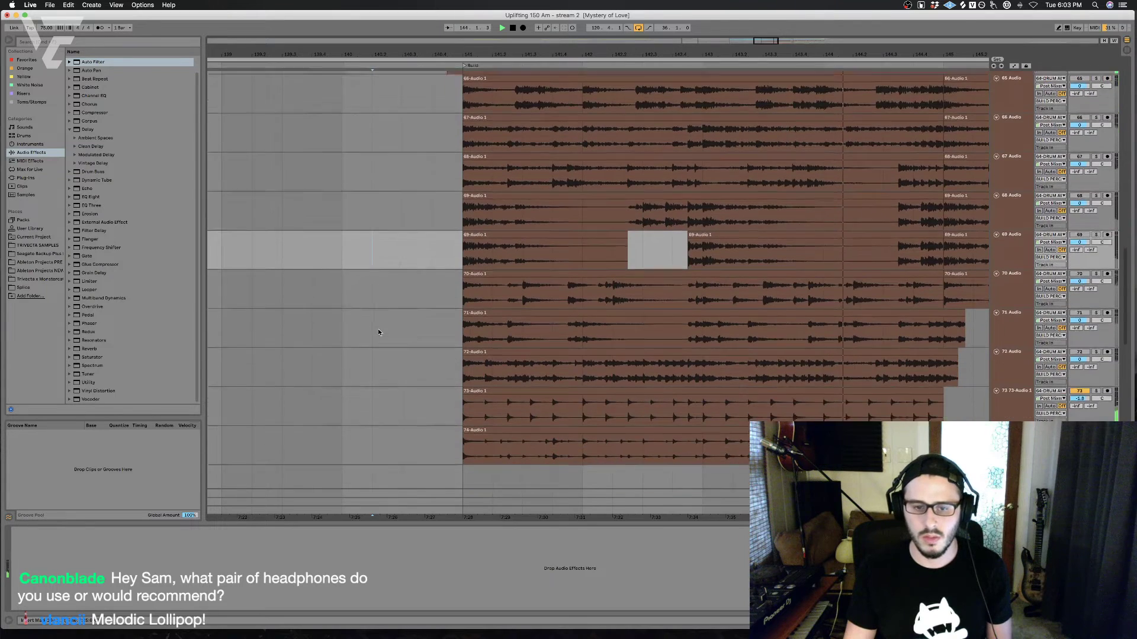
pyautogui.click(380, 328)
pyautogui.click(357, 359)
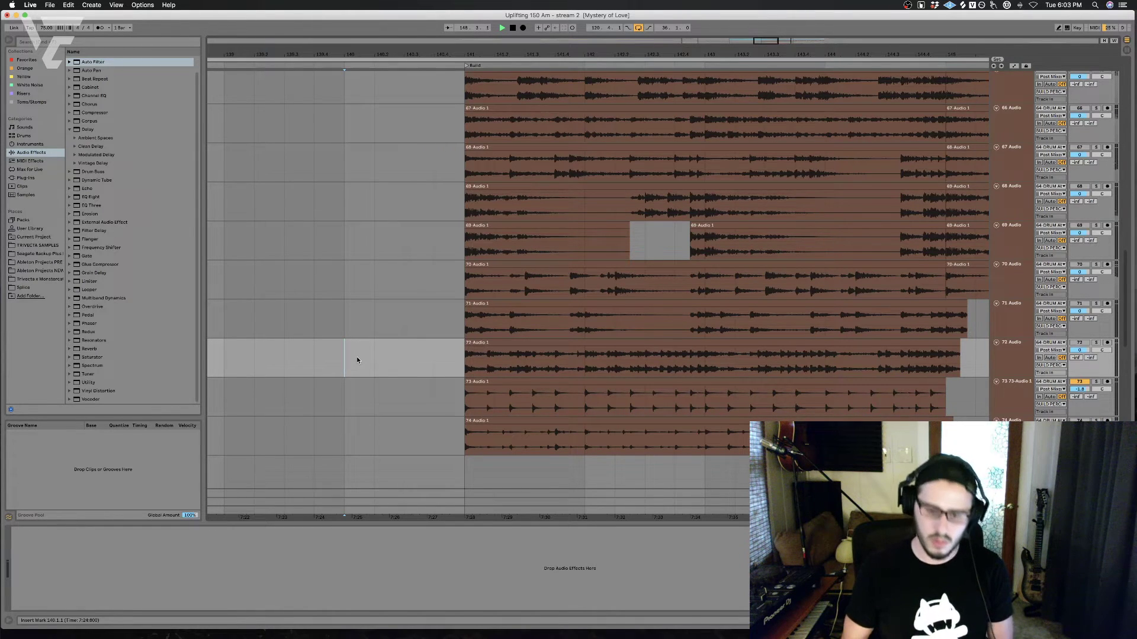
# Step: Hide the device view and play the end of the Build from bar 147 while bringing the KICK track into view
pyautogui.press('space')
pyautogui.hscroll(8, 357, 360)
pyautogui.click(614, 360)
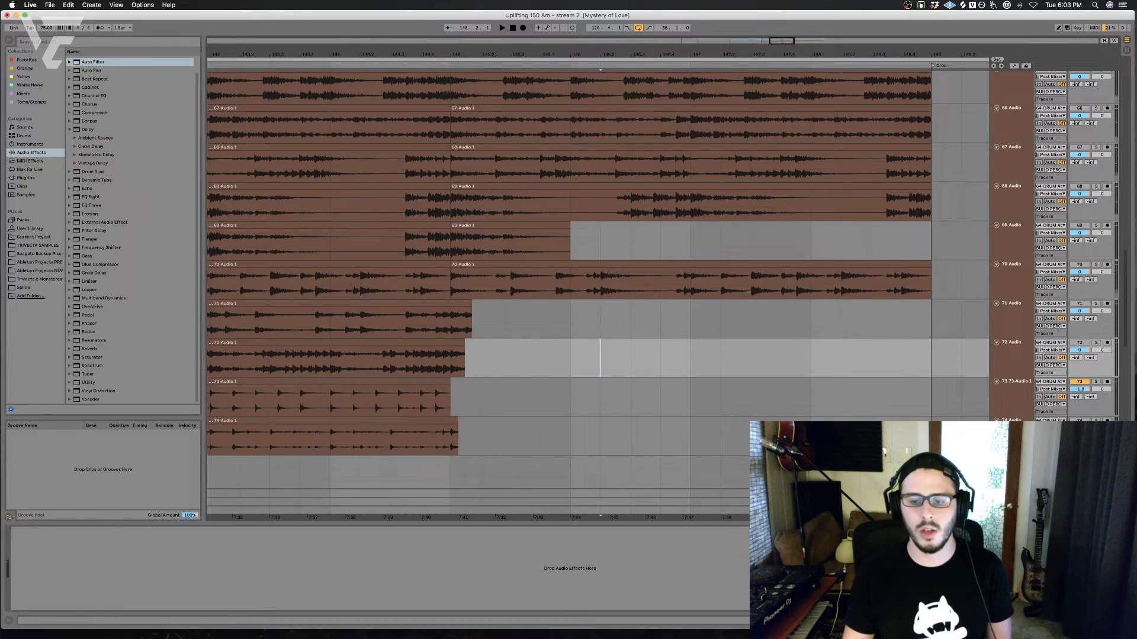
pyautogui.click(1127, 621)
pyautogui.click(690, 410)
pyautogui.press('space')
pyautogui.scroll(10, 706, 464)
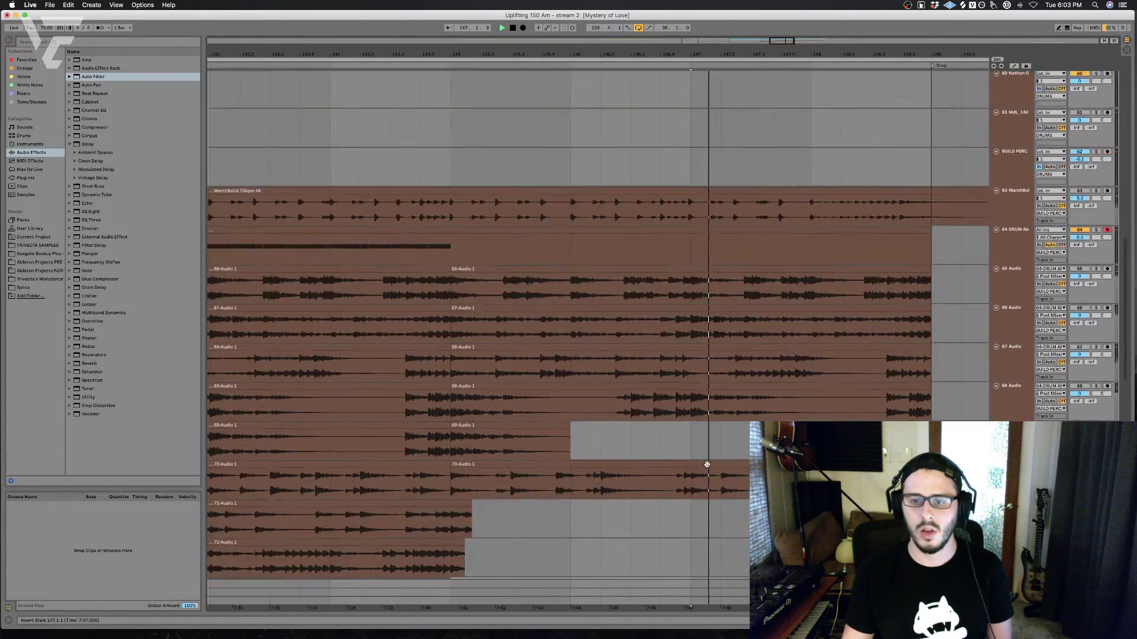
pyautogui.scroll(10, 920, 276)
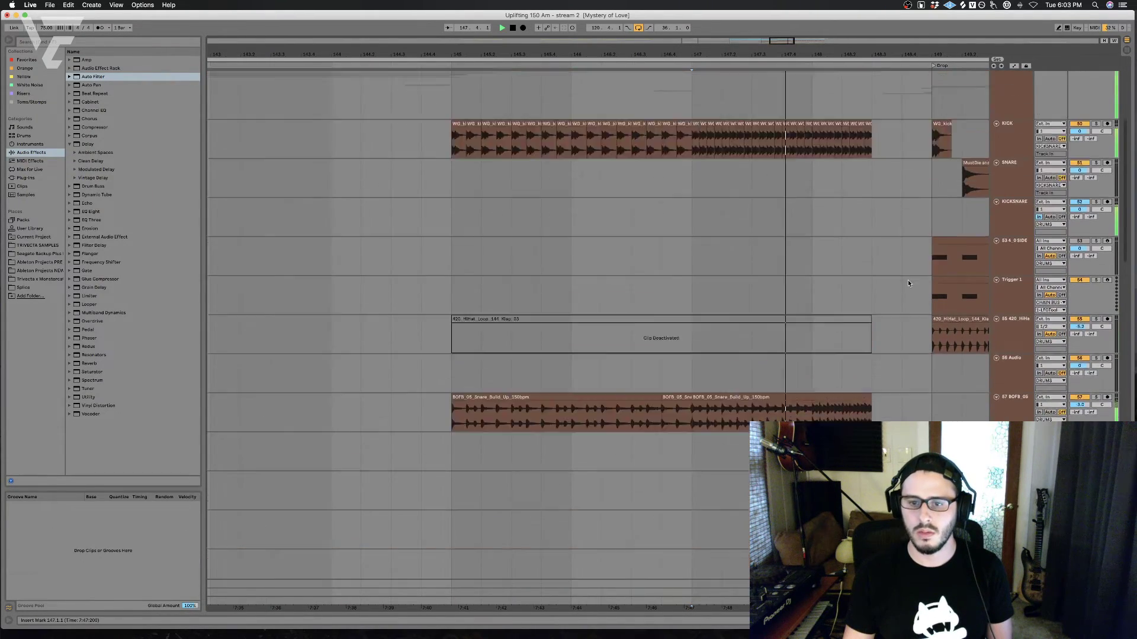
# Step: Stop playback, place the insert marker at bar 145 on the KICK track and show that track's devices
pyautogui.scroll(3, 908, 279)
pyautogui.press('space')
pyautogui.click(1001, 234)
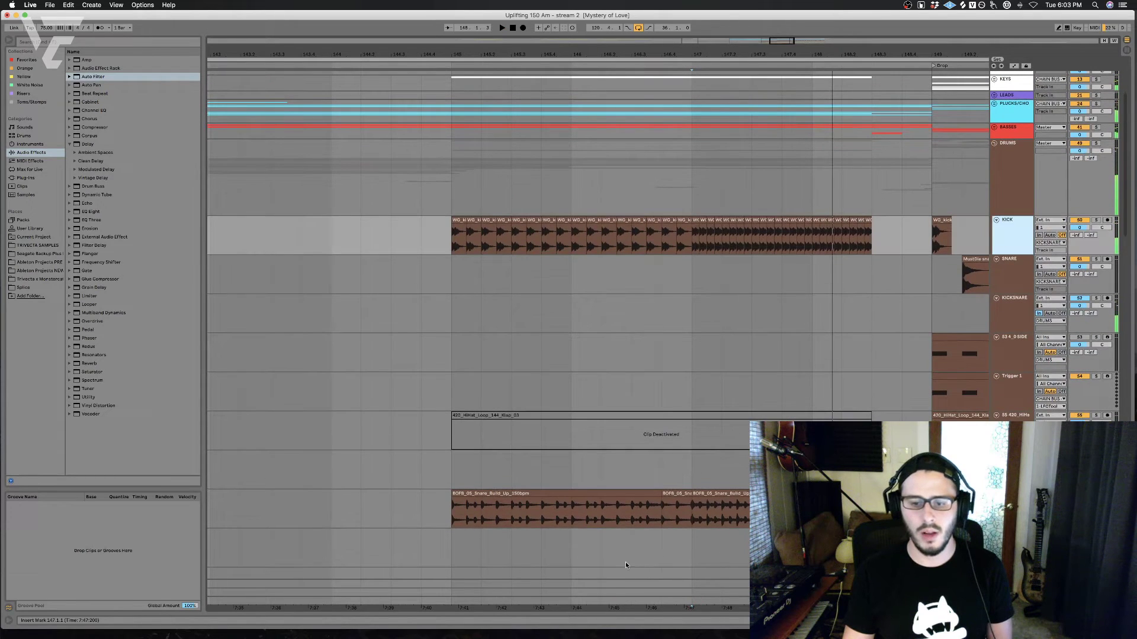
pyautogui.click(662, 546)
pyautogui.moveTo(663, 524); pyautogui.dragTo(841, 516)
pyautogui.click(841, 517)
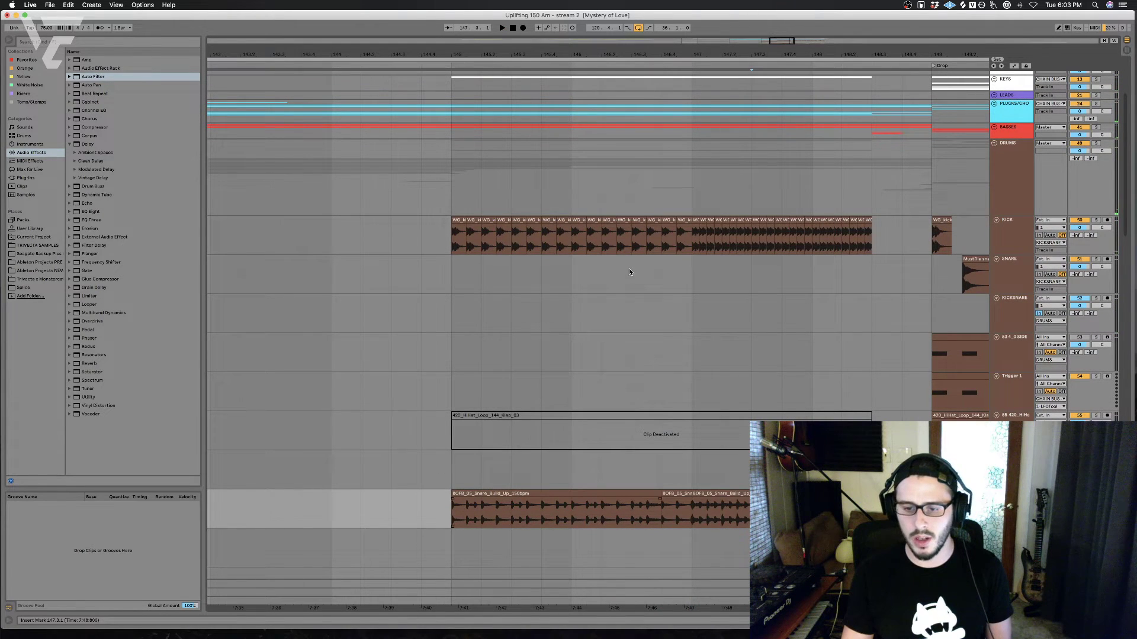
pyautogui.click(451, 230)
pyautogui.hotkey('shift', 'Tab')
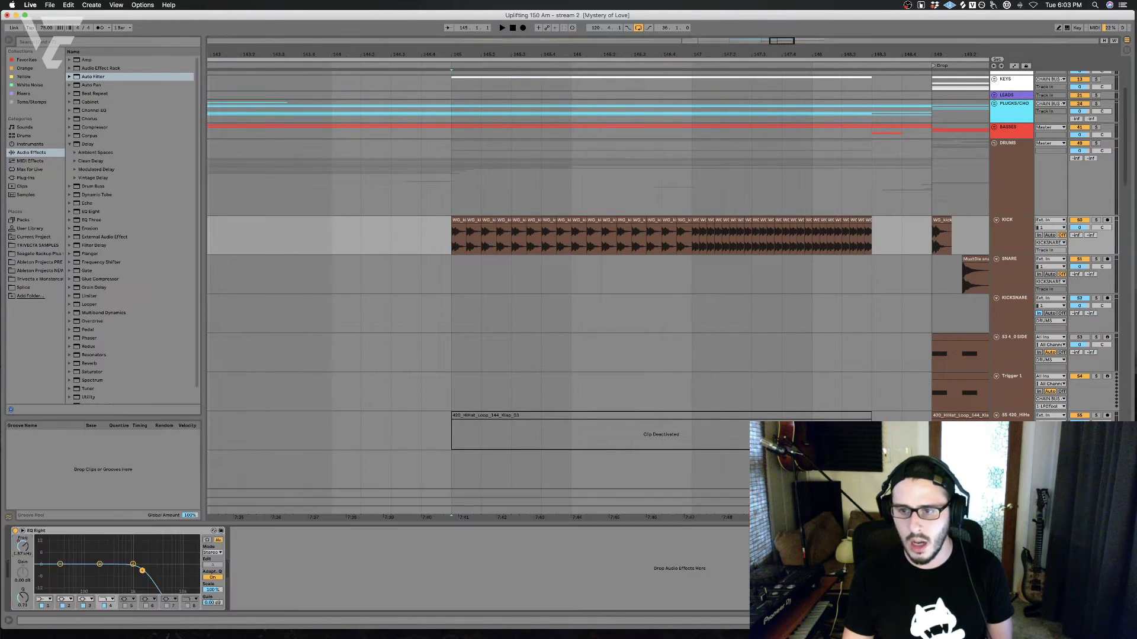
# Step: Solo the DRUMS group, play the end of the Build from bar 147 and stop with the group selected
pyautogui.click(988, 207)
pyautogui.click(1099, 144)
pyautogui.press('space')
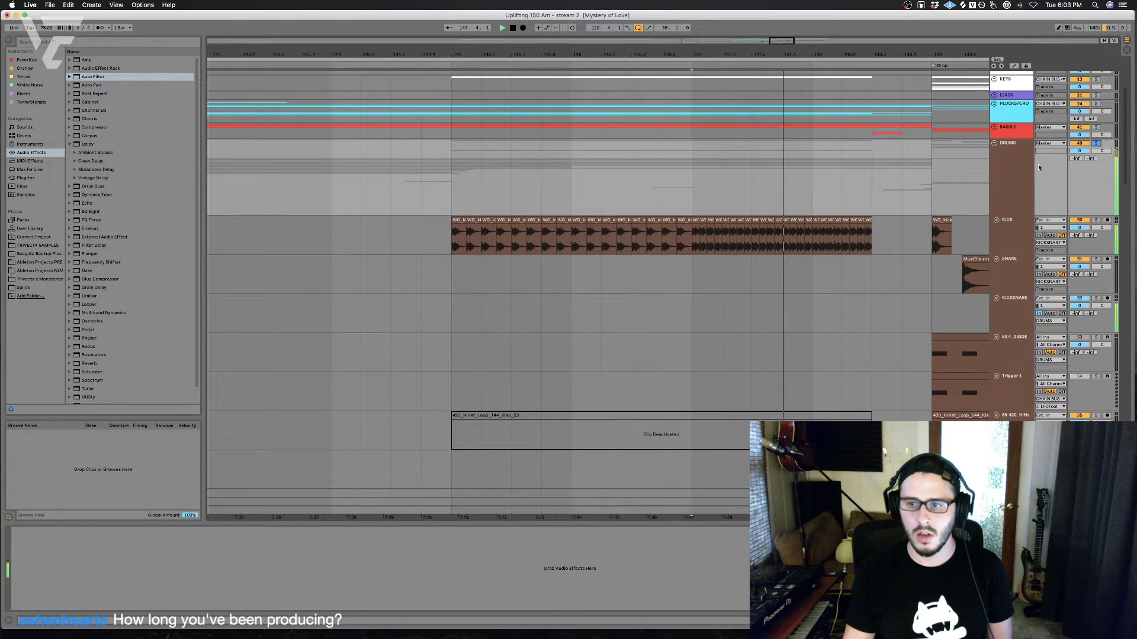
pyautogui.click(998, 180)
pyautogui.press('space')
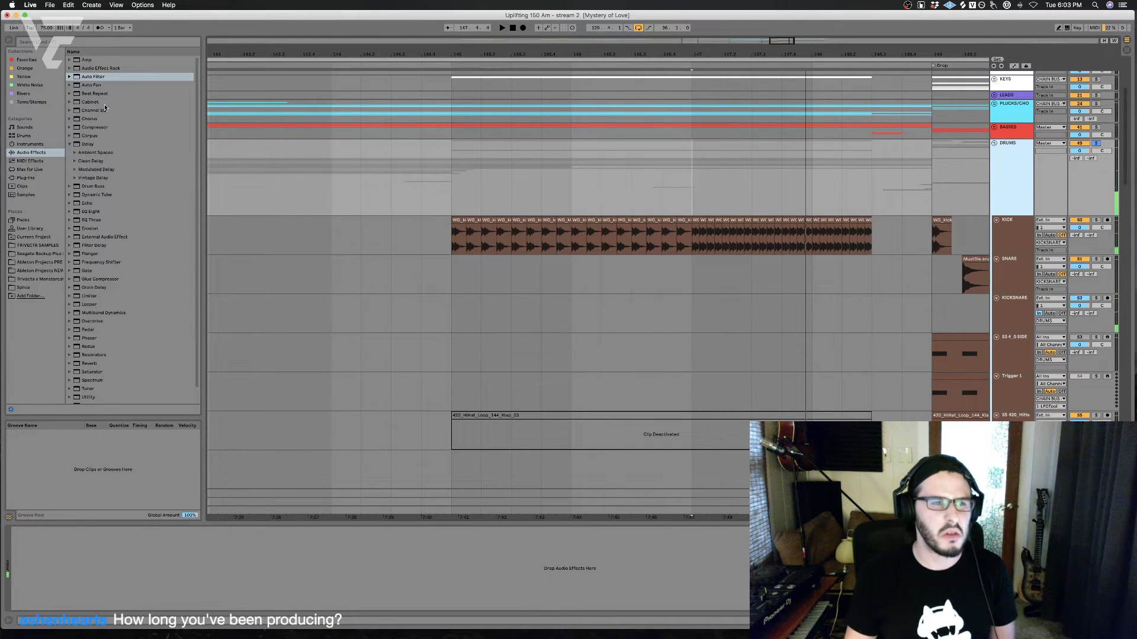
# Step: Add an EQ Eight to the DRUMS group and change its first band to a low-cut filter
pyautogui.click(108, 211)
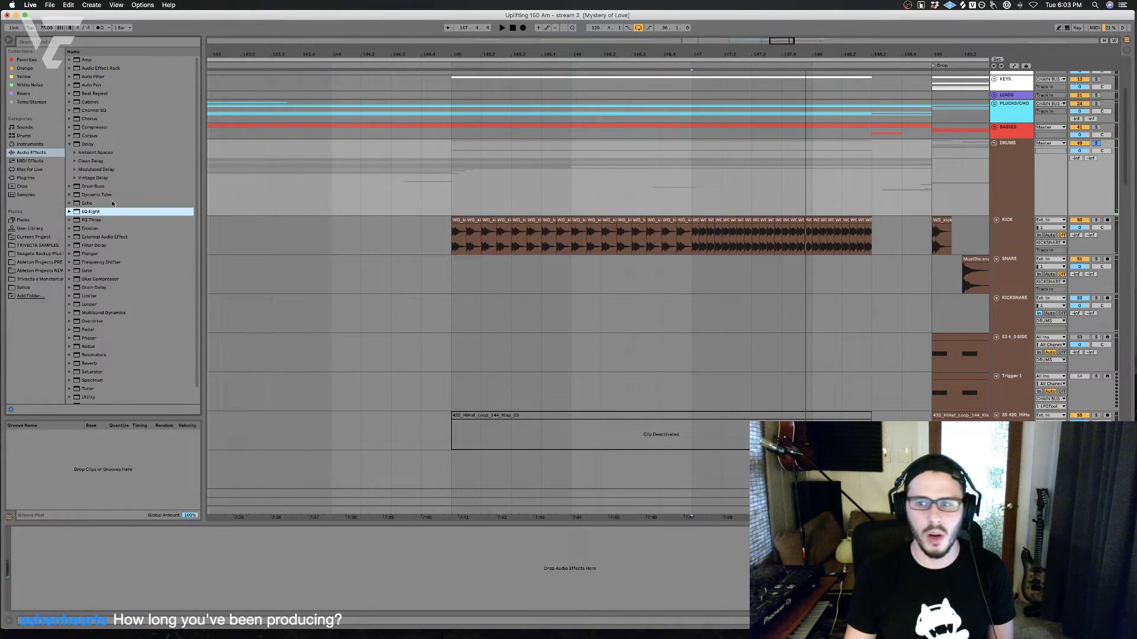
pyautogui.moveTo(113, 210); pyautogui.dragTo(160, 600)
pyautogui.click(61, 564)
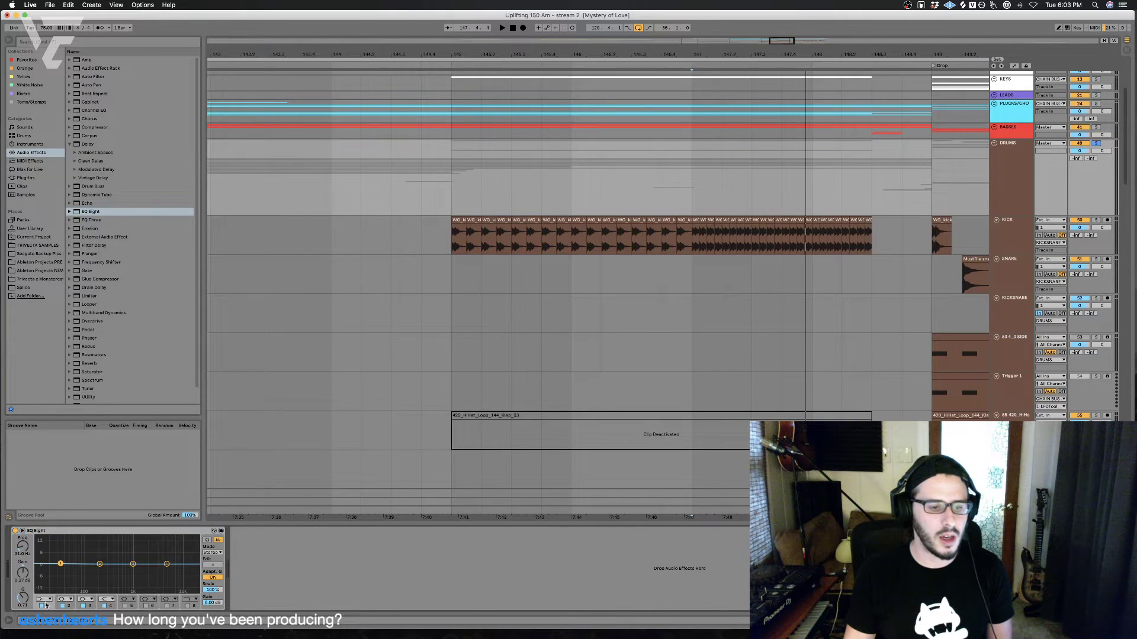
pyautogui.click(46, 599)
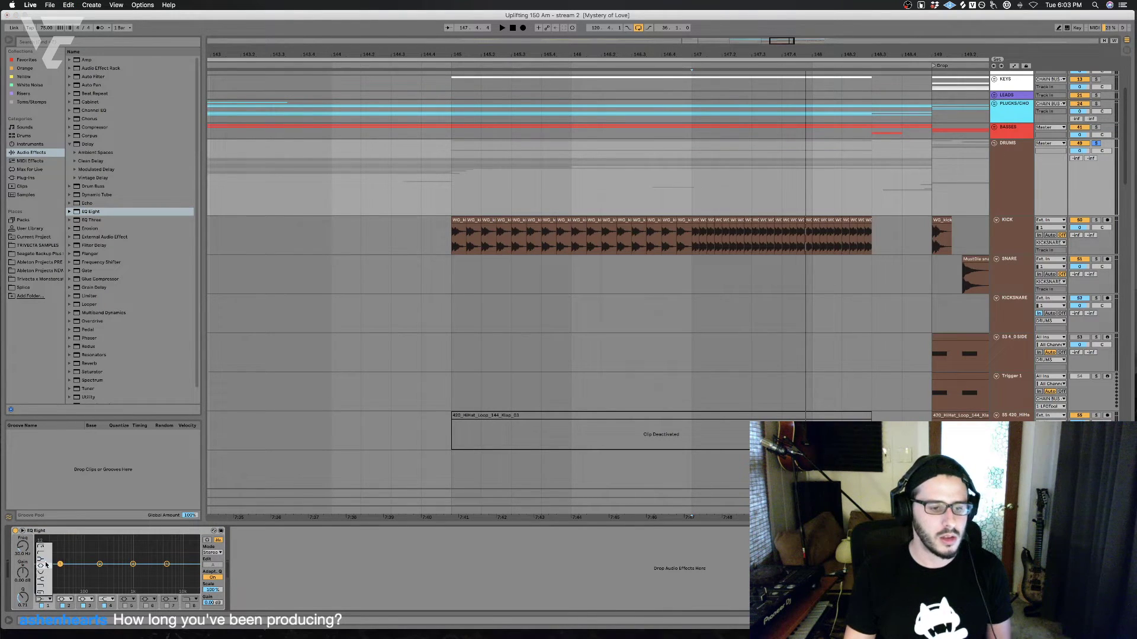
pyautogui.click(45, 556)
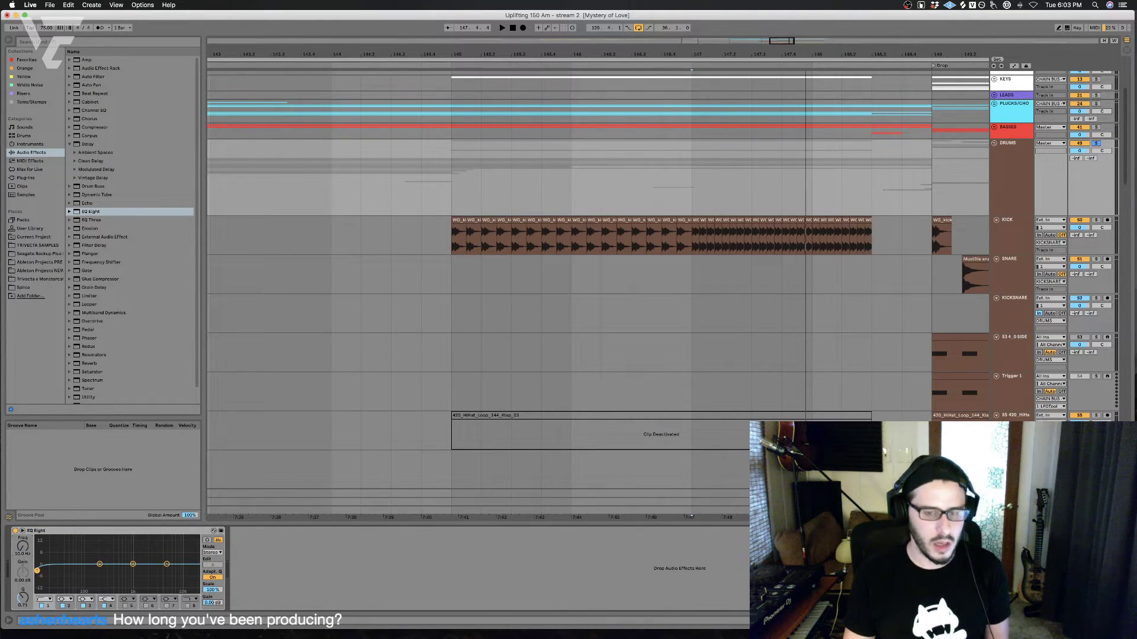
# Step: Show automation and raise the DRUMS EQ Eight's first-band frequency between bar 147 and 148.4
pyautogui.click(691, 193)
pyautogui.press('a')
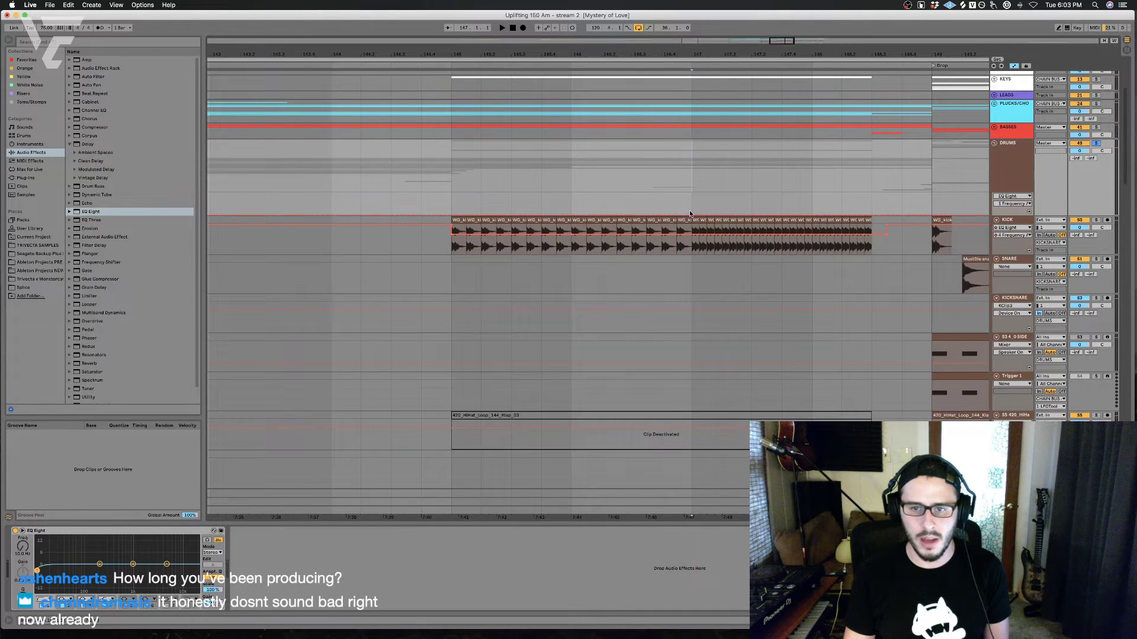
pyautogui.moveTo(699, 194); pyautogui.dragTo(878, 200)
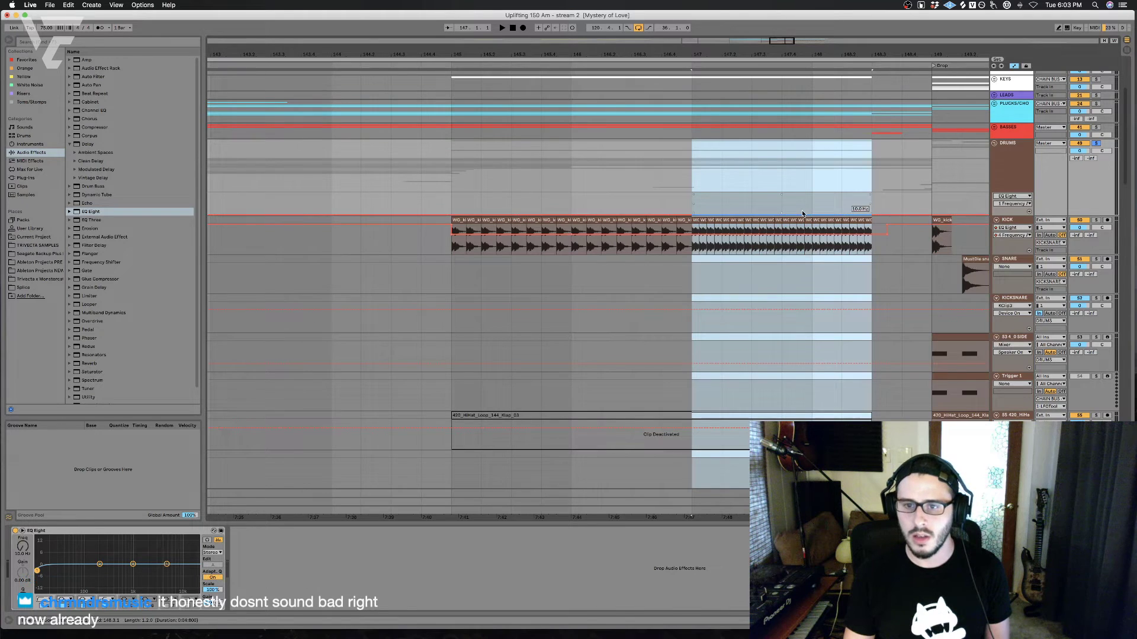
pyautogui.click(694, 193)
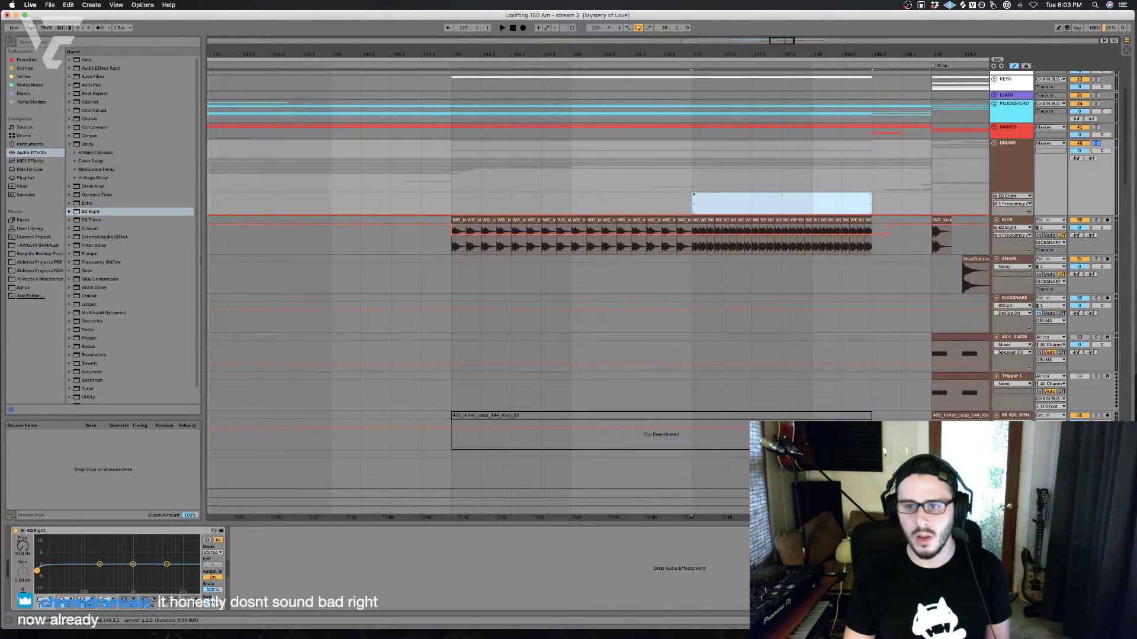
pyautogui.moveTo(691, 194); pyautogui.dragTo(882, 206)
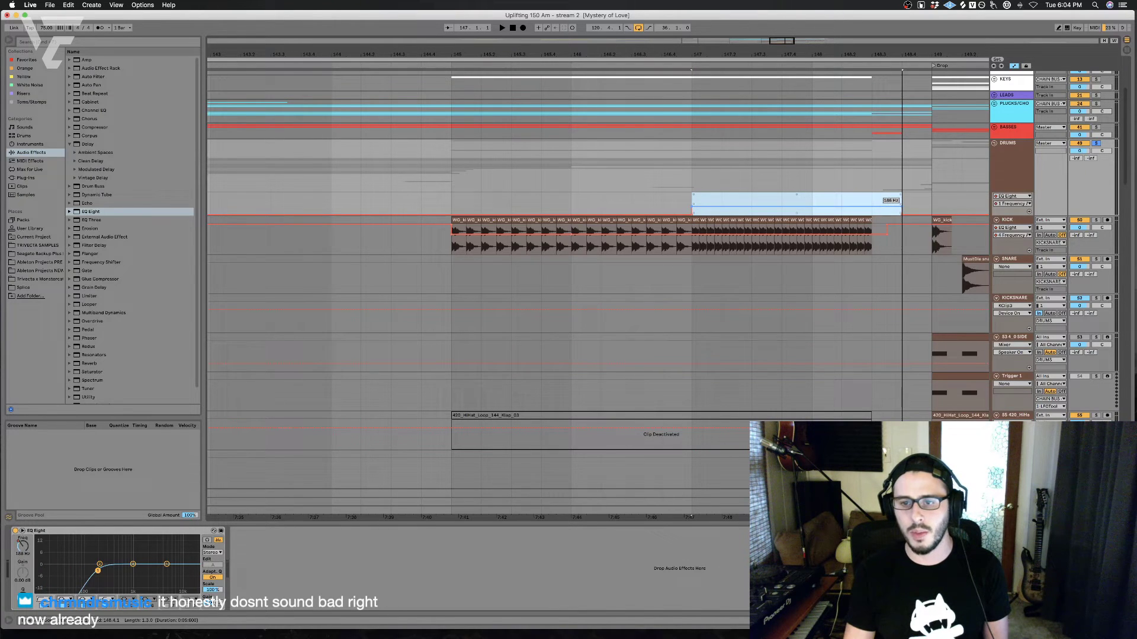
# Step: Shape the DRUMS low-cut automation into a rising ramp by lowering its start at bar 147, and audition it
pyautogui.click(823, 195)
pyautogui.press('space')
pyautogui.press('space')
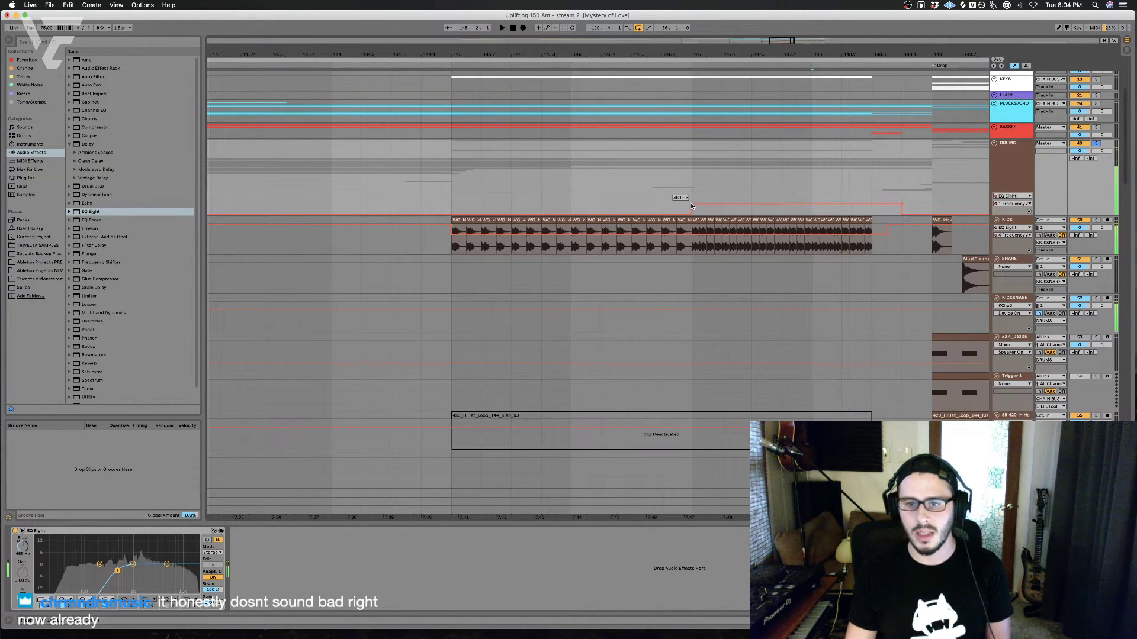
pyautogui.moveTo(691, 207); pyautogui.dragTo(691, 216)
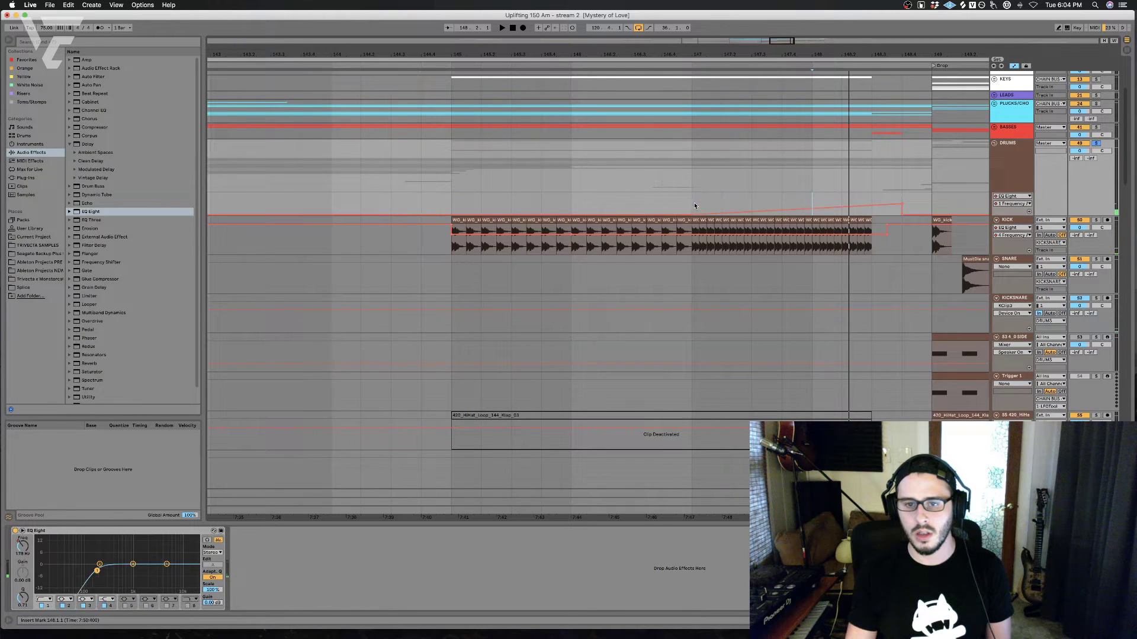
pyautogui.press('space')
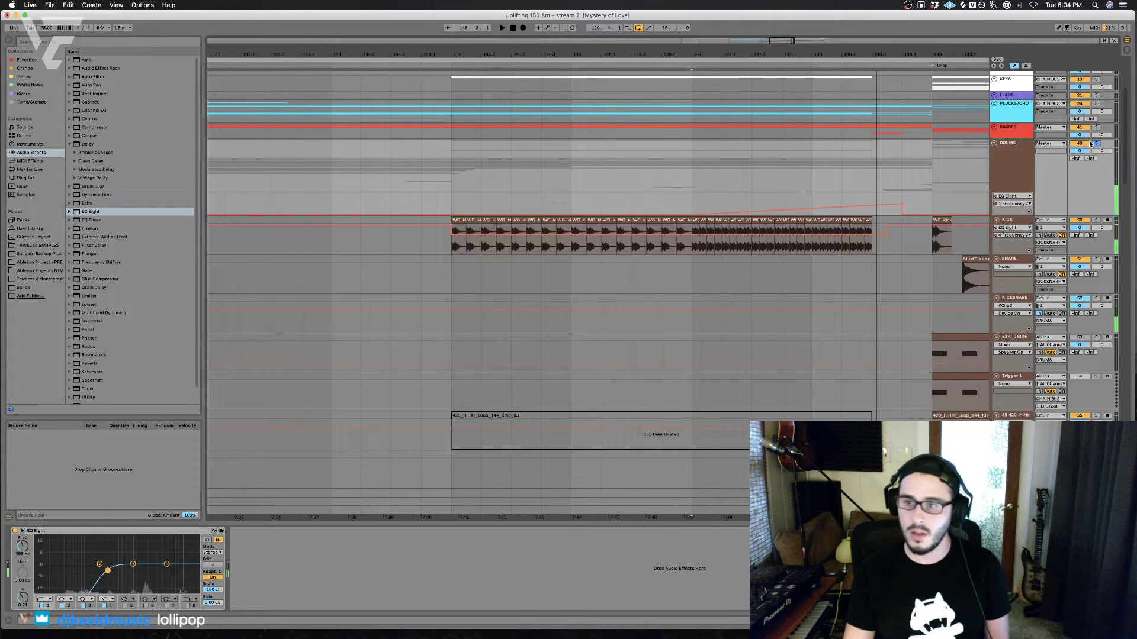
pyautogui.press('space')
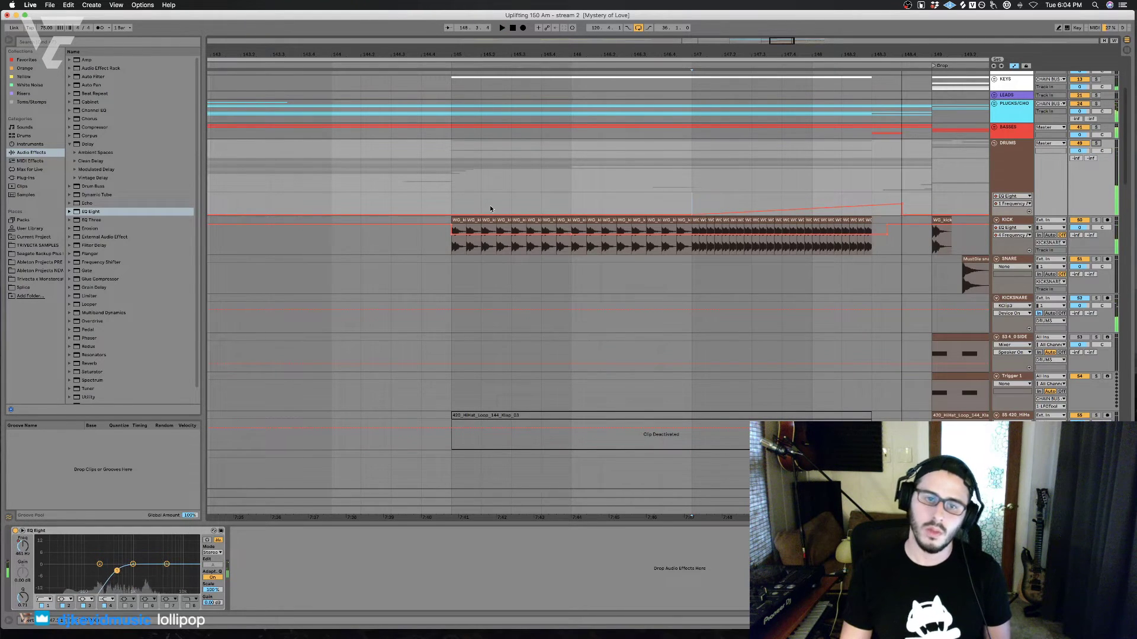
# Step: Play the full mix of the Build from bar 145, hide the automation and place the insert marker at bar 147
pyautogui.click(450, 187)
pyautogui.press('space')
pyautogui.scroll(5, 997, 147)
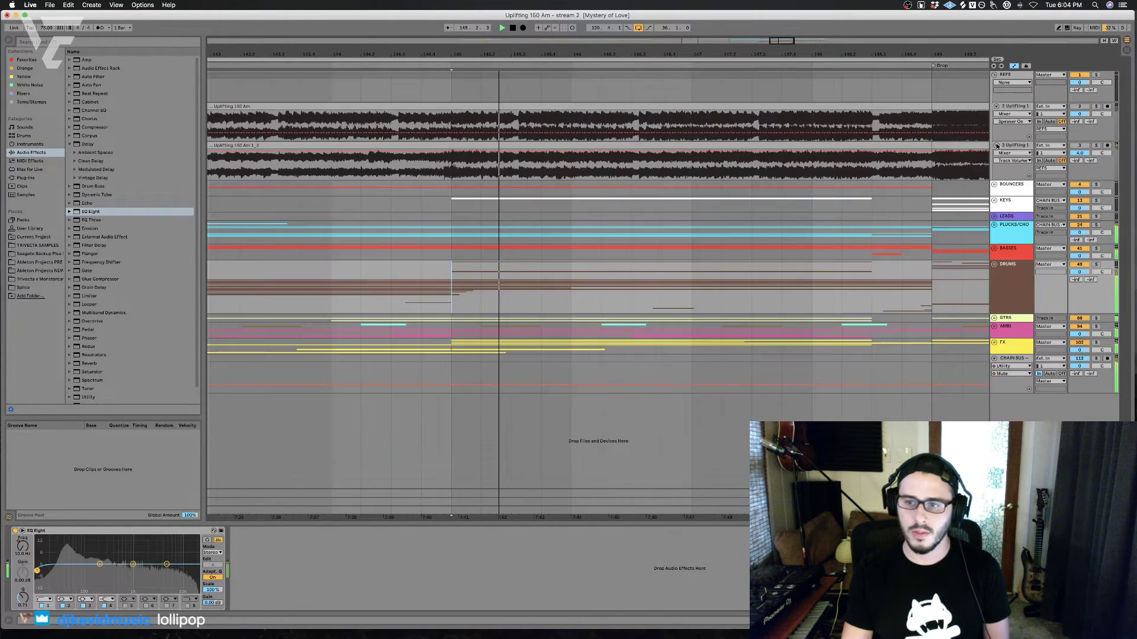
pyautogui.press('a')
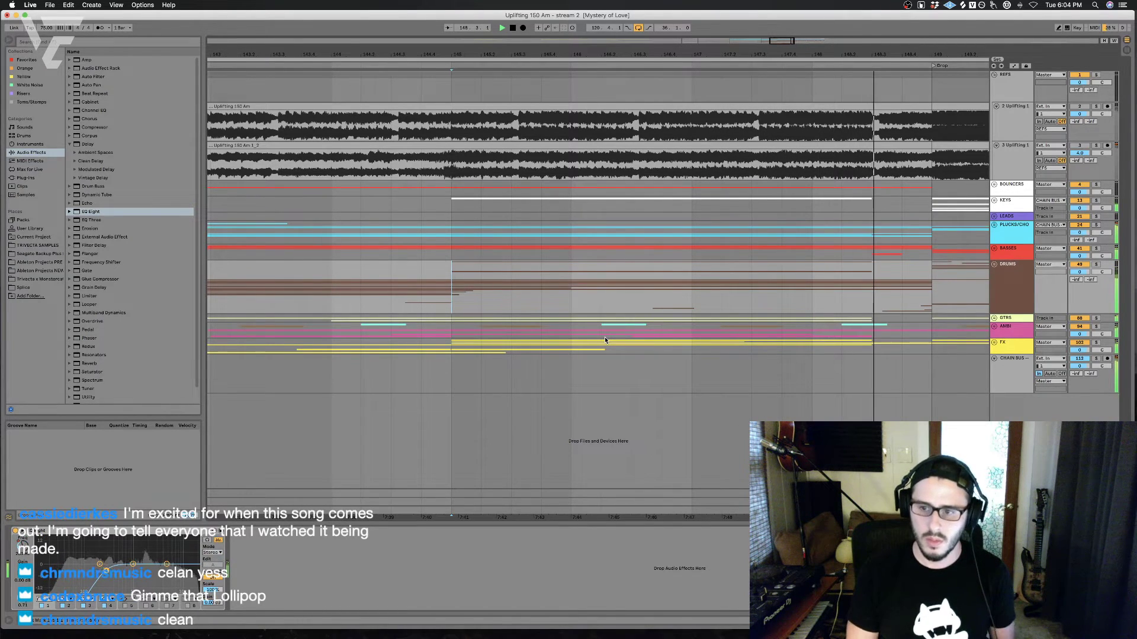
pyautogui.click(697, 293)
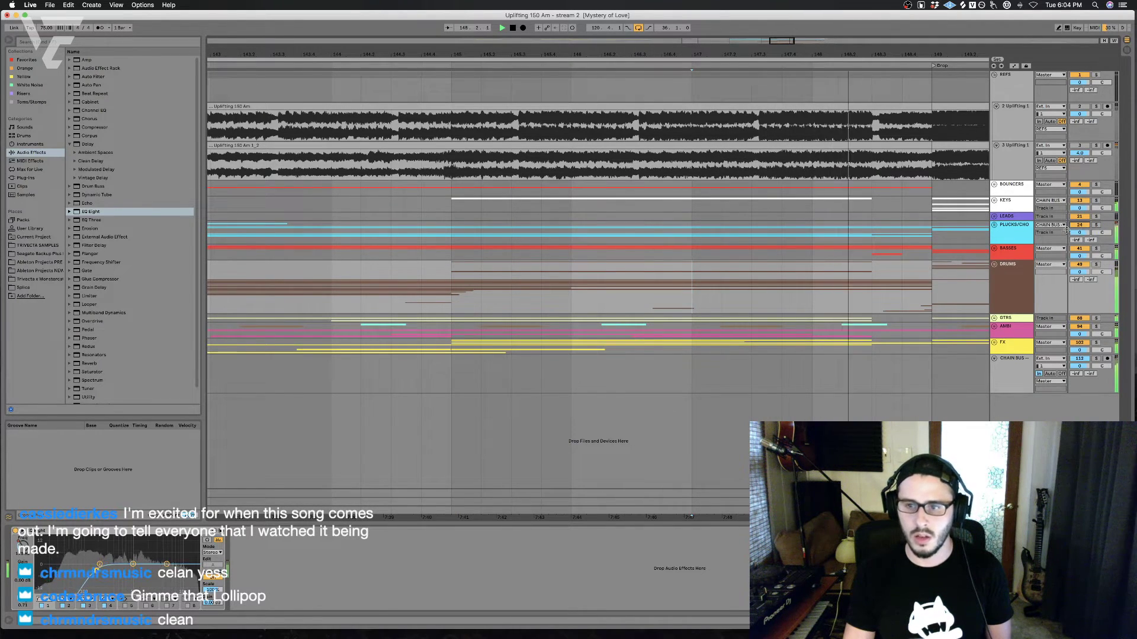
# Step: Unfold the cyan PLUCKS group, solo it and play the end of the Build from bar 147
pyautogui.click(1019, 233)
pyautogui.press('space')
pyautogui.click(994, 225)
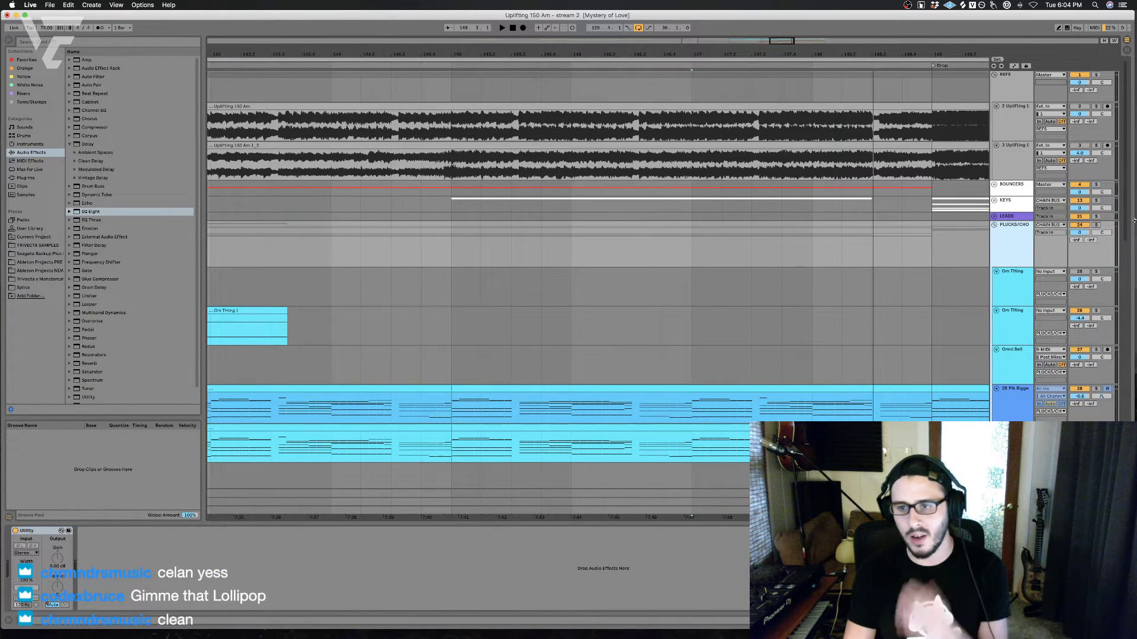
pyautogui.click(1095, 225)
pyautogui.press('space')
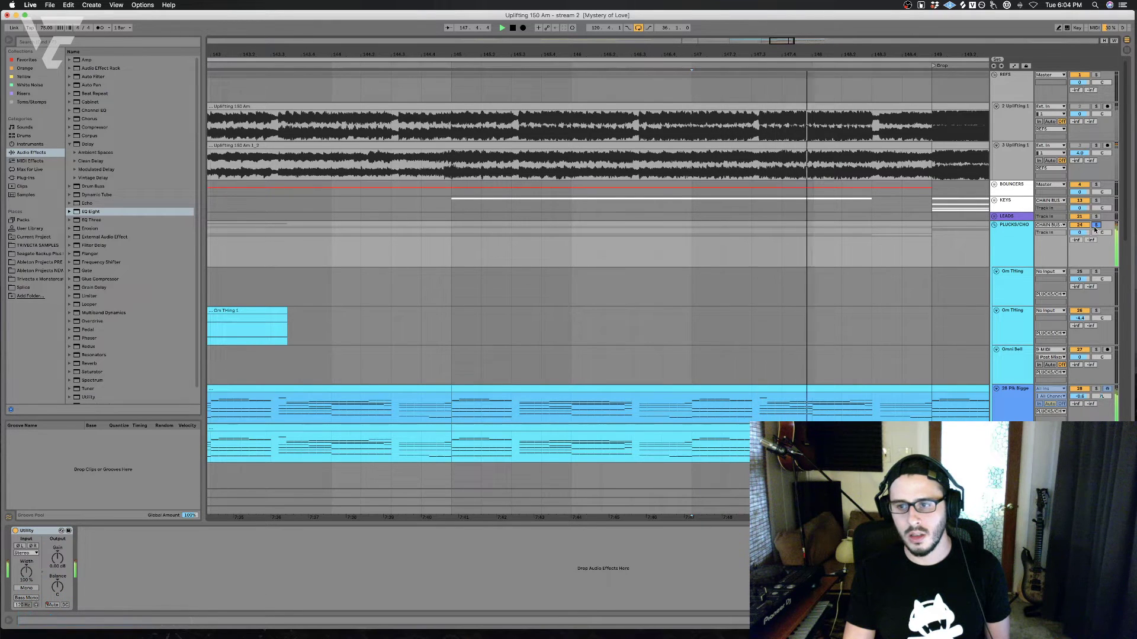
pyautogui.press('space')
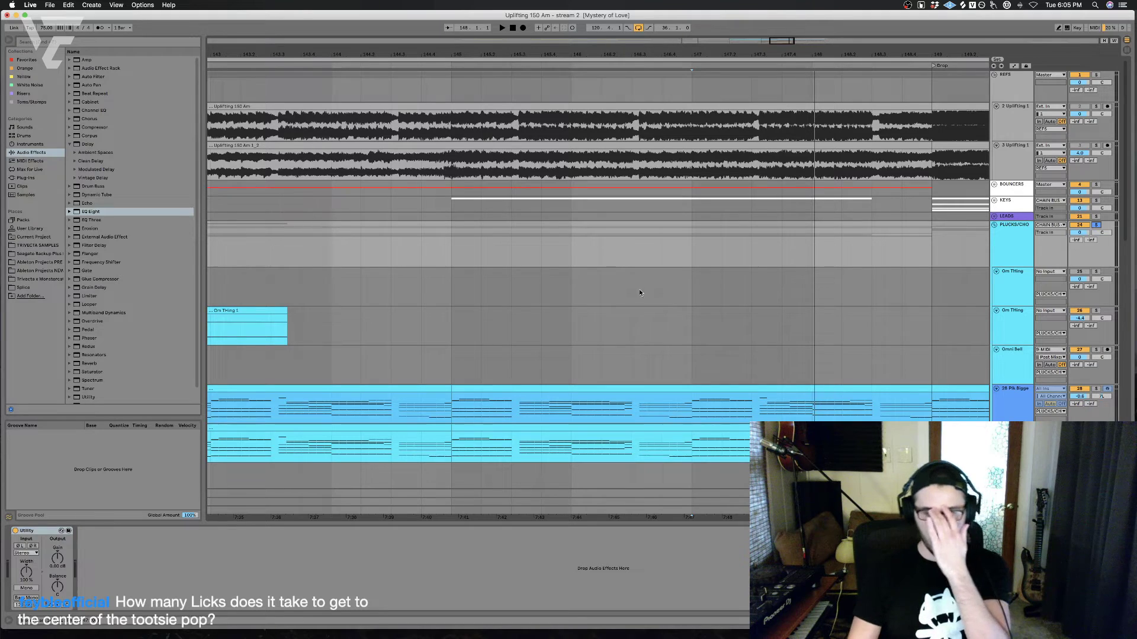
# Step: Play the PLUCKS group from bar 145, review its tracks and place the insert marker at bar 147
pyautogui.click(421, 235)
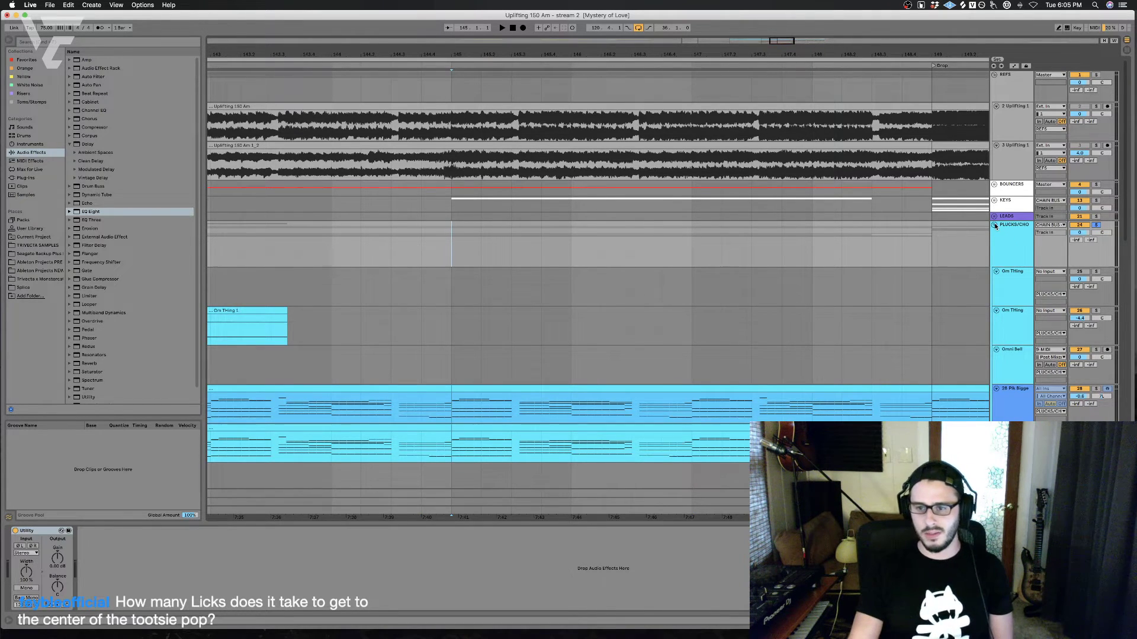
pyautogui.press('space')
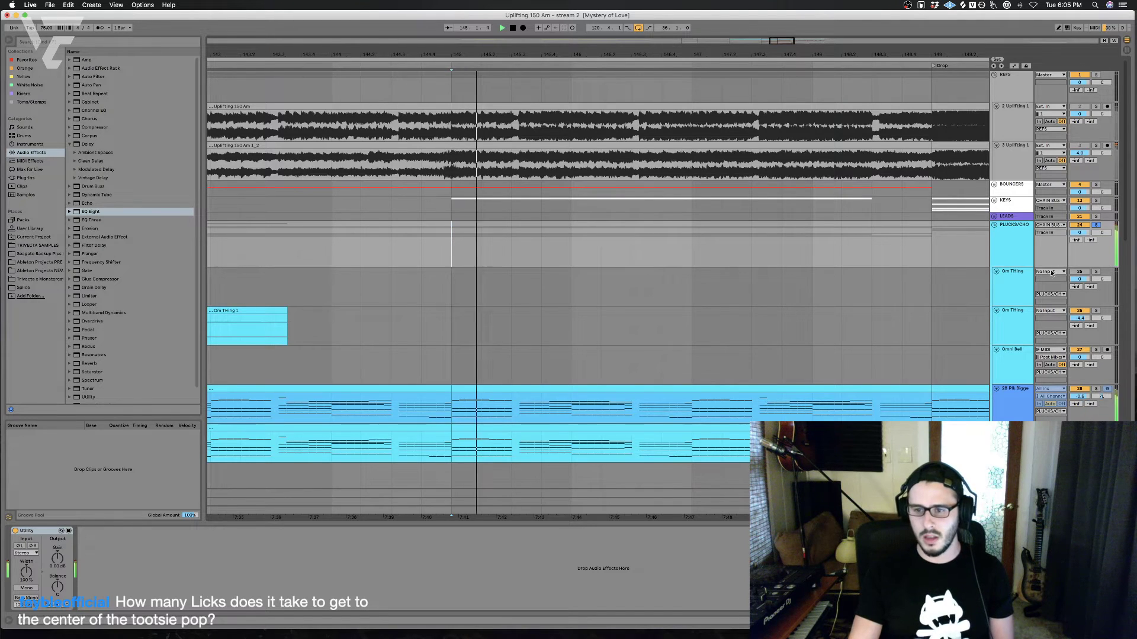
pyautogui.scroll(-5, 837, 293)
pyautogui.scroll(-10, 837, 292)
pyautogui.click(570, 350)
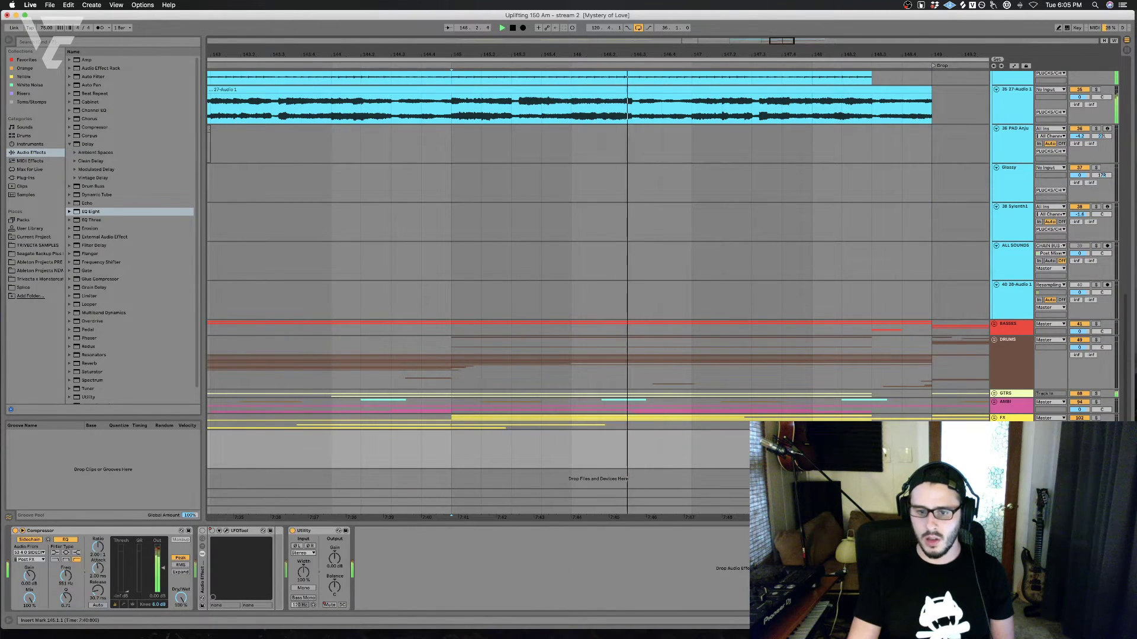
pyautogui.click(718, 451)
pyautogui.click(699, 452)
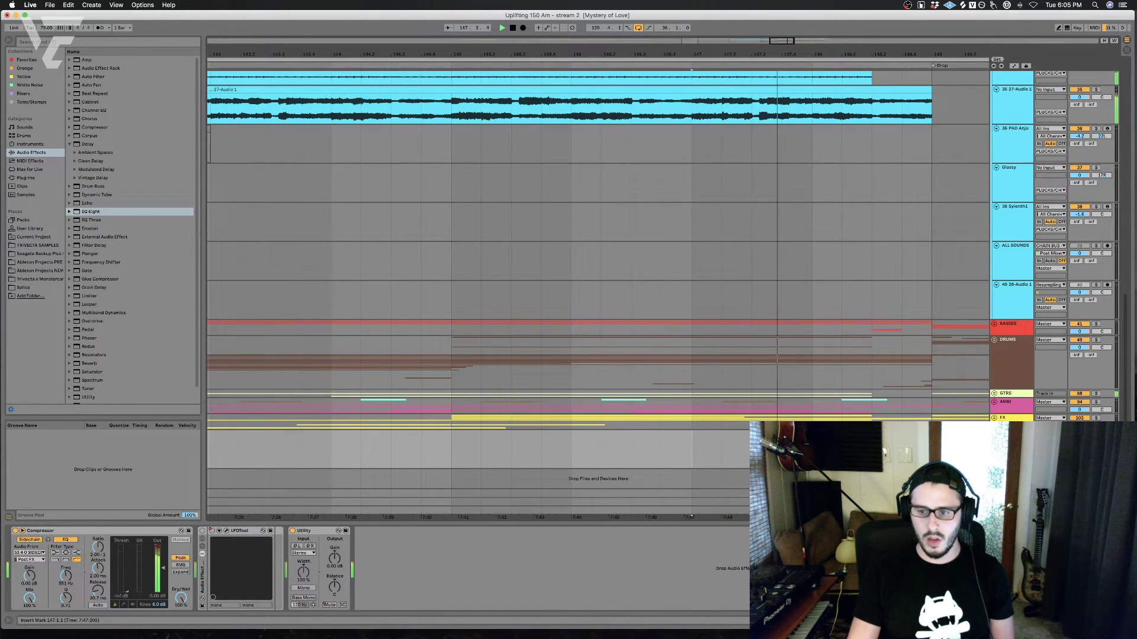
pyautogui.scroll(8, 956, 340)
pyautogui.scroll(3, 956, 340)
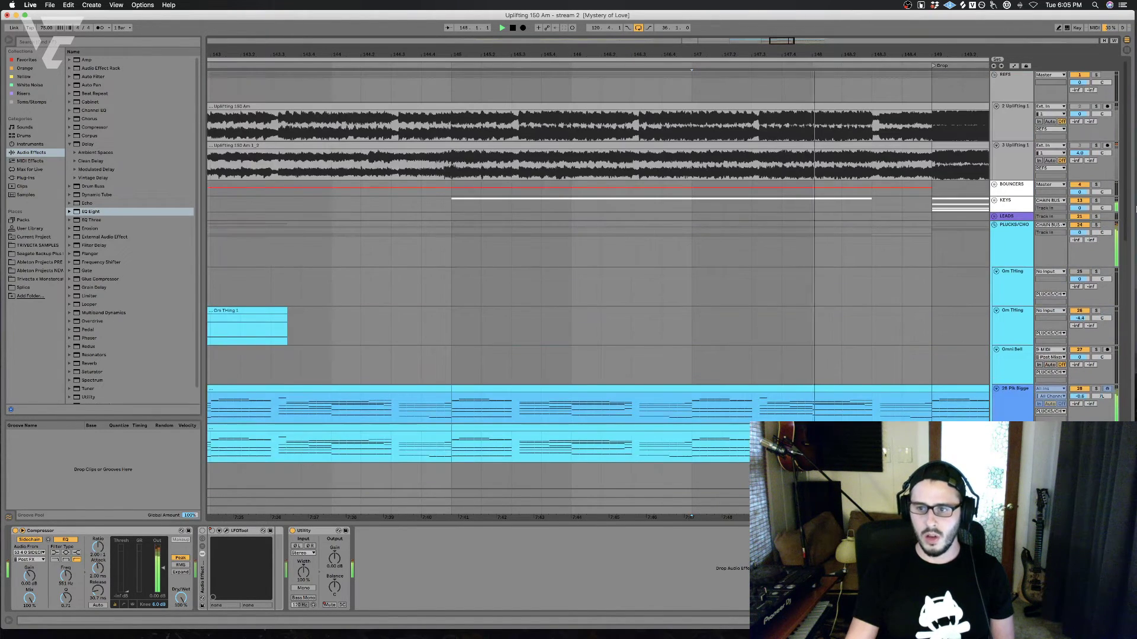
# Step: Fold the PLUCKS group, listen to the CHAIN BUS soloed and place its insert marker at bar 146
pyautogui.click(994, 224)
pyautogui.click(1005, 379)
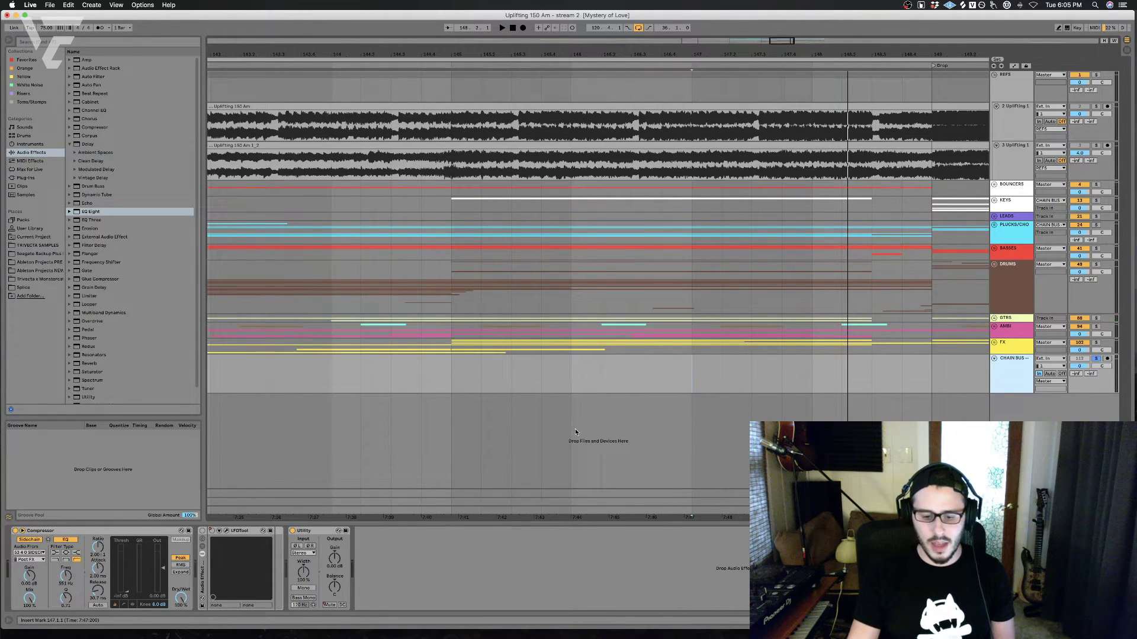
pyautogui.press('space')
pyautogui.click(572, 382)
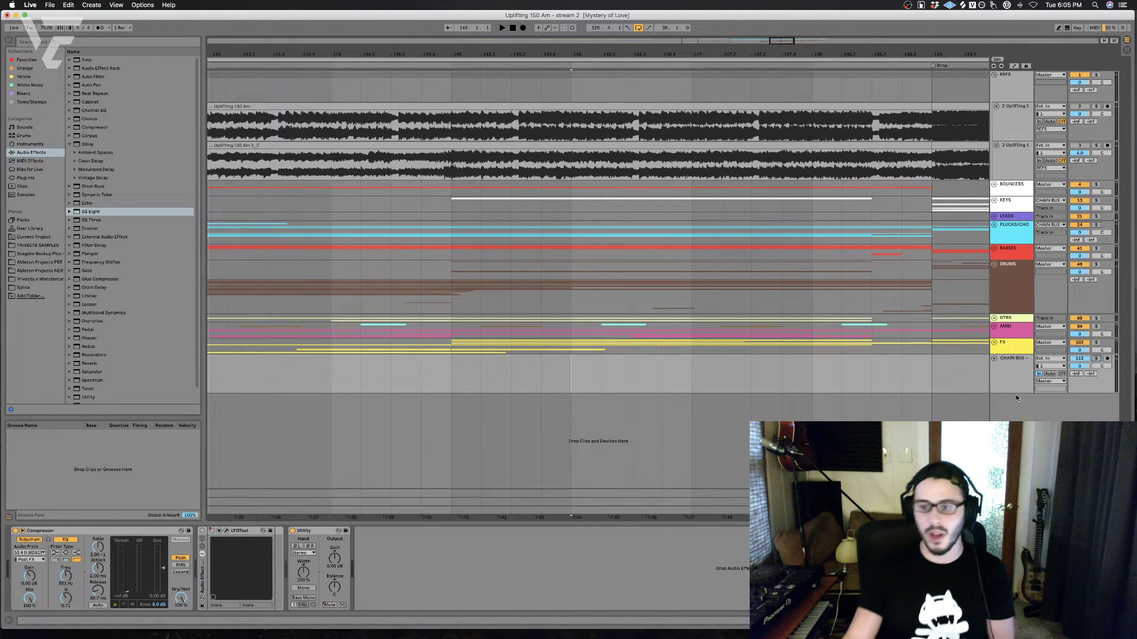
# Step: Add Dada Life's Endless Smile plug-in to the CHAIN BUS and position it directly after the Compressor
pyautogui.click(23, 178)
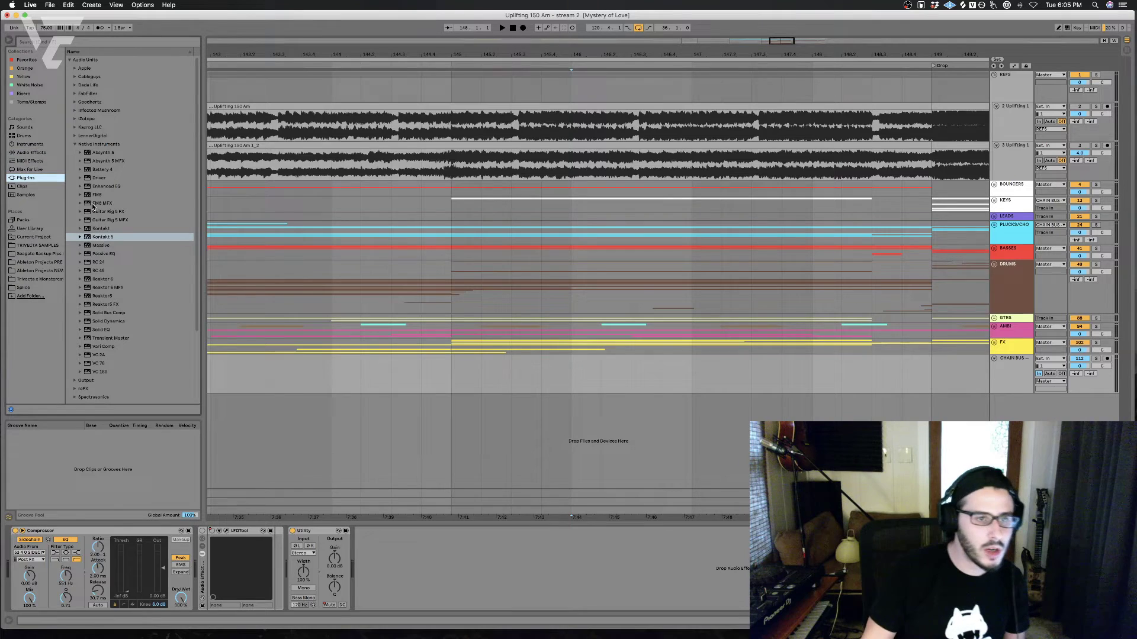
pyautogui.click(74, 144)
pyautogui.click(89, 86)
pyautogui.click(102, 93)
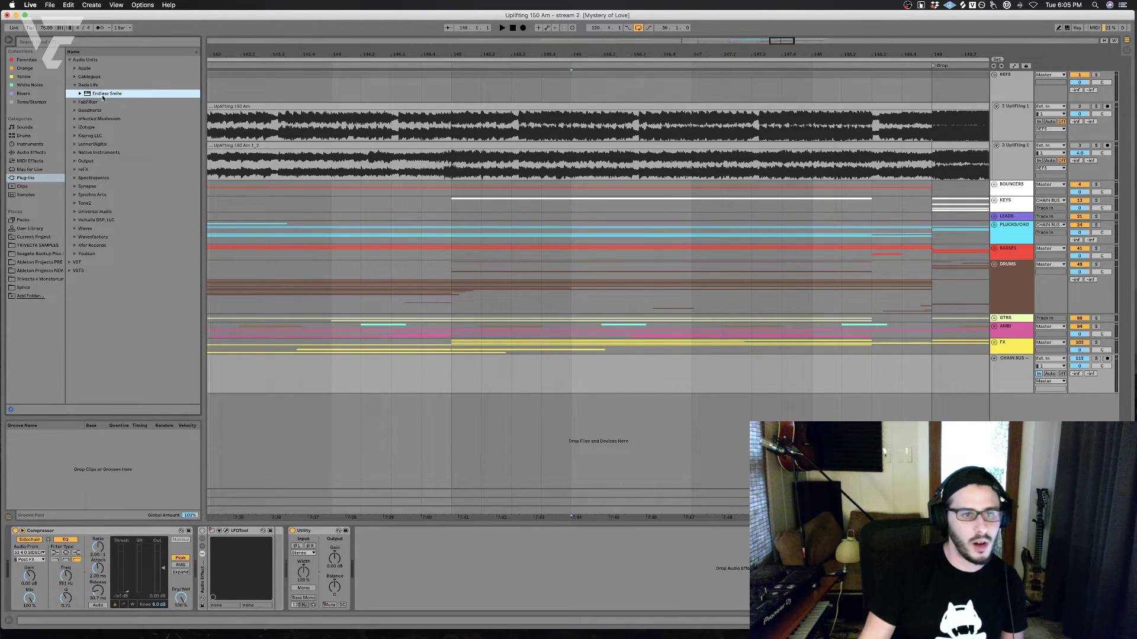
pyautogui.moveTo(588, 411)
pyautogui.mouseDown()
pyautogui.moveTo(416, 547)
pyautogui.moveTo(398, 529)
pyautogui.mouseUp()
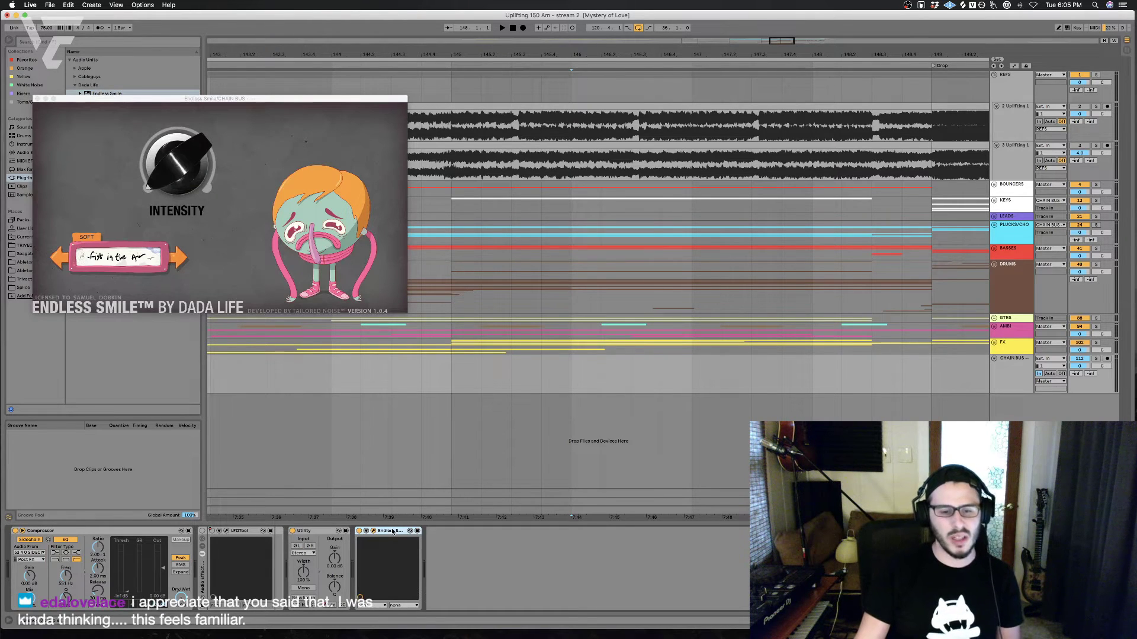
pyautogui.moveTo(198, 567); pyautogui.dragTo(199, 571)
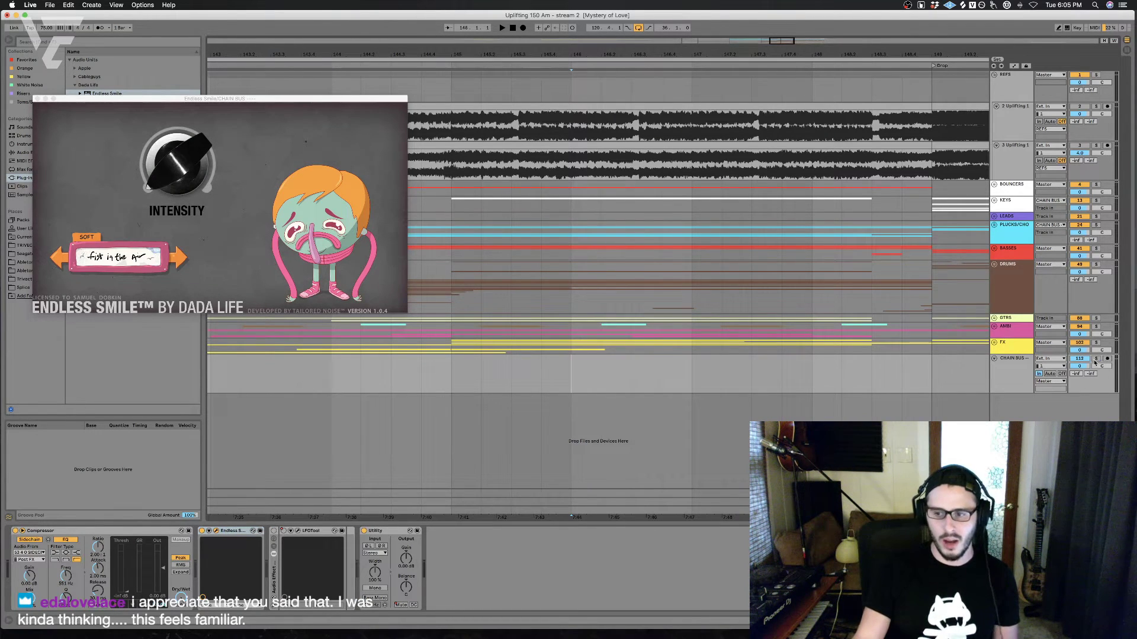
# Step: Solo the CHAIN BUS and audition Endless Smile's intensity from bar 146, returning it to 0.0 % before stopping playback
pyautogui.click(1096, 359)
pyautogui.press('space')
pyautogui.click(177, 144)
pyautogui.moveTo(178, 143); pyautogui.dragTo(172, 251)
pyautogui.press('space')
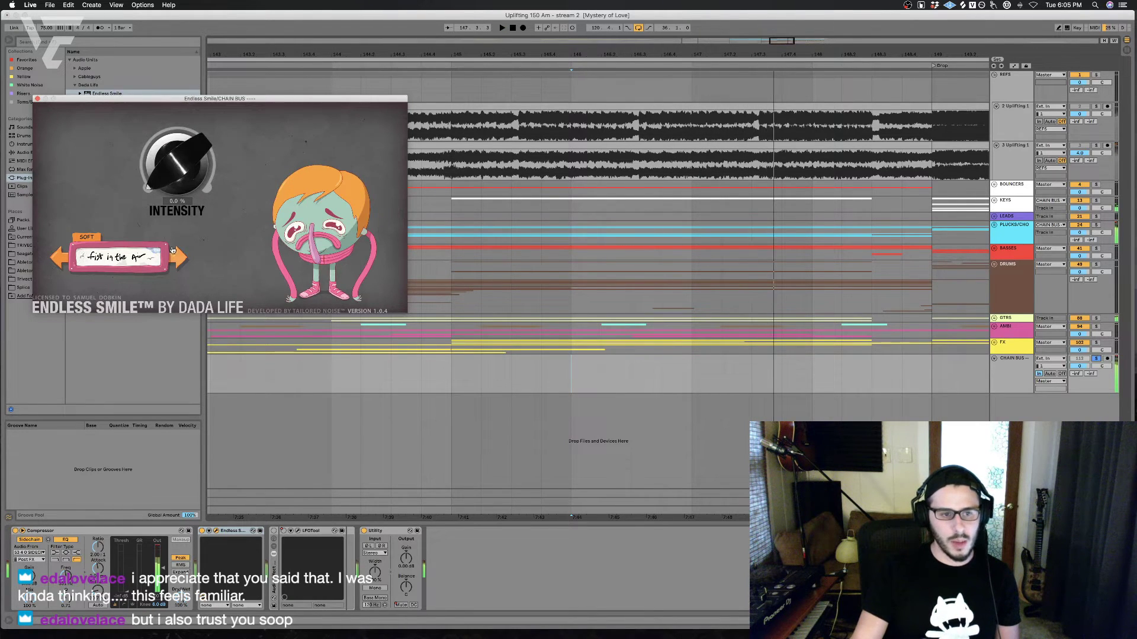
# Step: Switch Endless Smile to the Extreme preset Dada Dynamite and audition its intensity during playback, returning it to 0.0 %
pyautogui.click(176, 257)
pyautogui.click(178, 258)
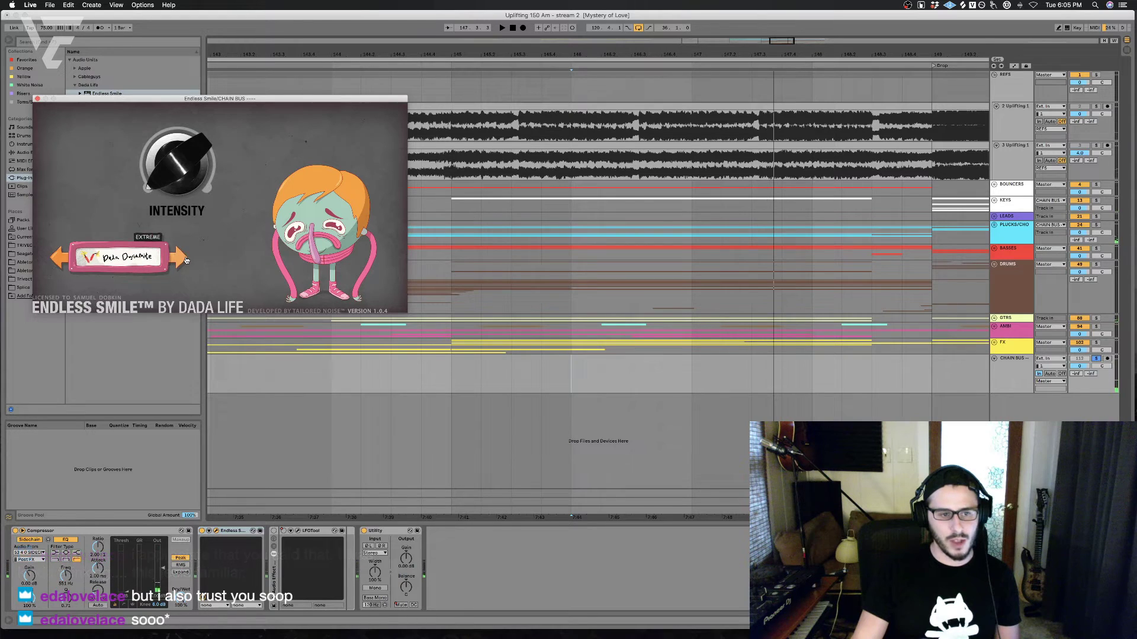
pyautogui.press('space')
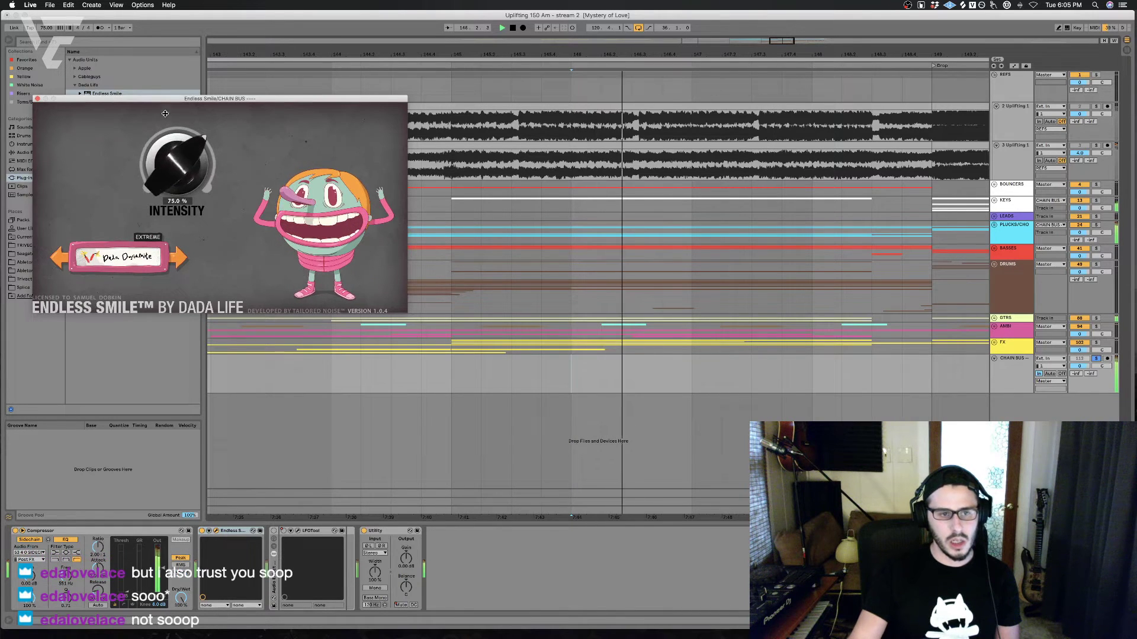
pyautogui.moveTo(166, 103); pyautogui.dragTo(164, 235)
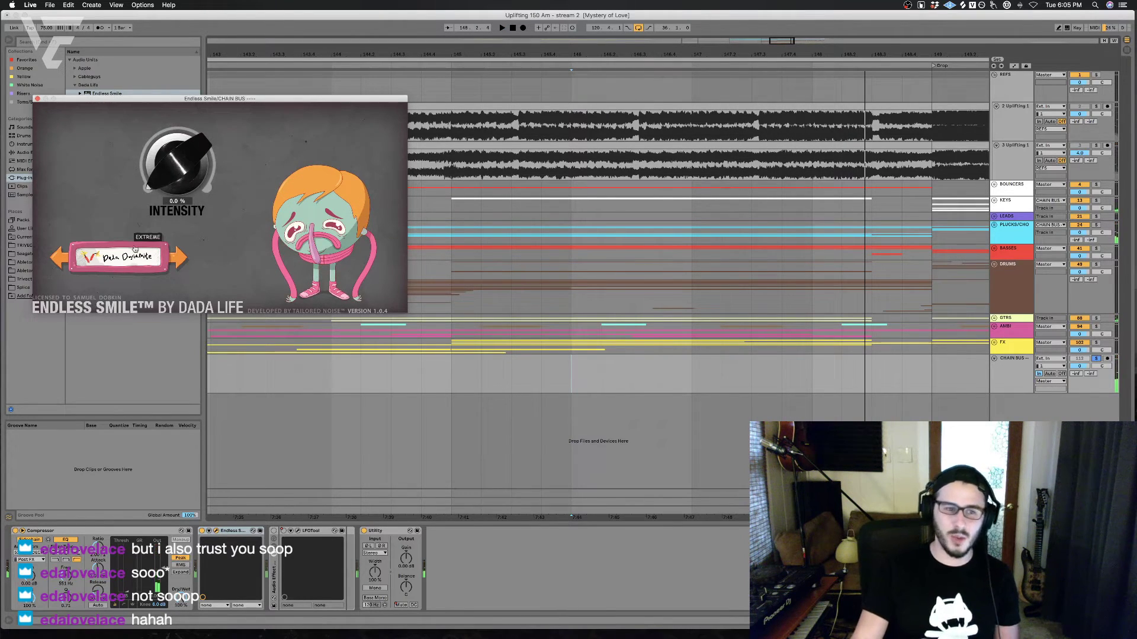
# Step: Audition the intensity of the Hard preset Broken Teeth, switch to the Hard preset Smack in the Face and audition it too
pyautogui.click(54, 260)
pyautogui.press('space')
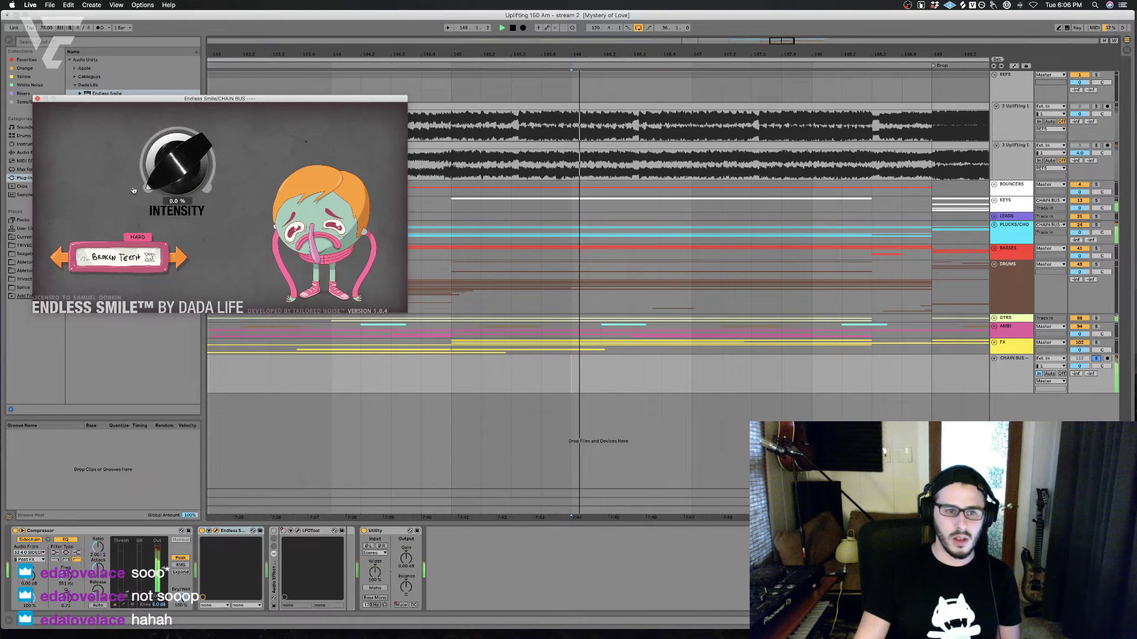
pyautogui.moveTo(180, 186); pyautogui.dragTo(107, 237)
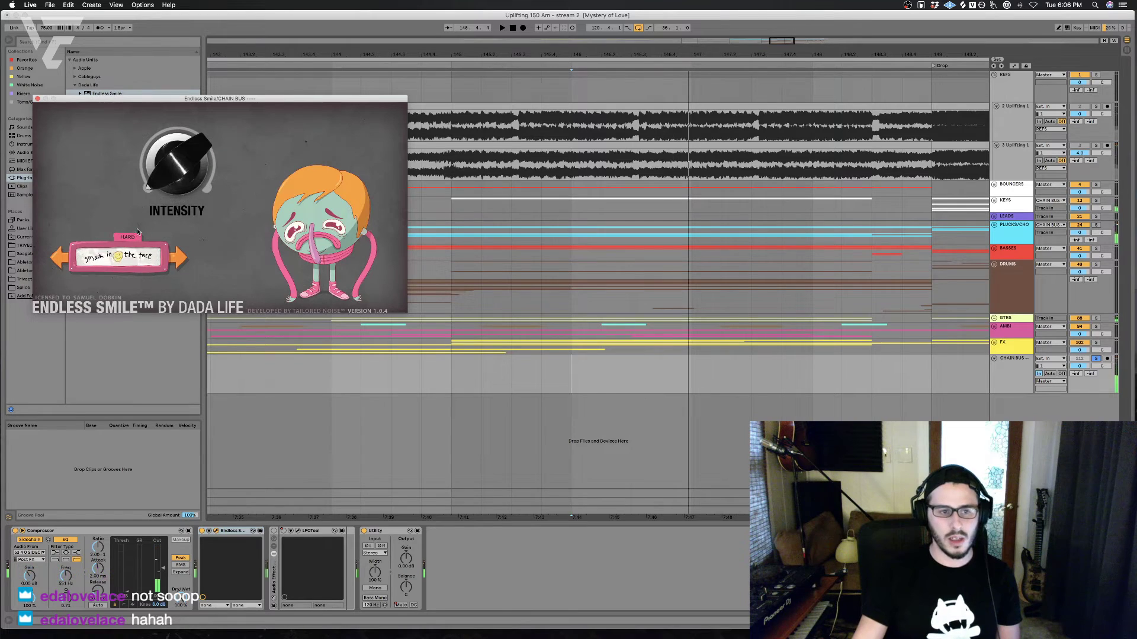
pyautogui.press('space')
pyautogui.moveTo(172, 178)
pyautogui.mouseDown()
pyautogui.moveTo(162, 125)
pyautogui.moveTo(198, 183)
pyautogui.mouseUp()
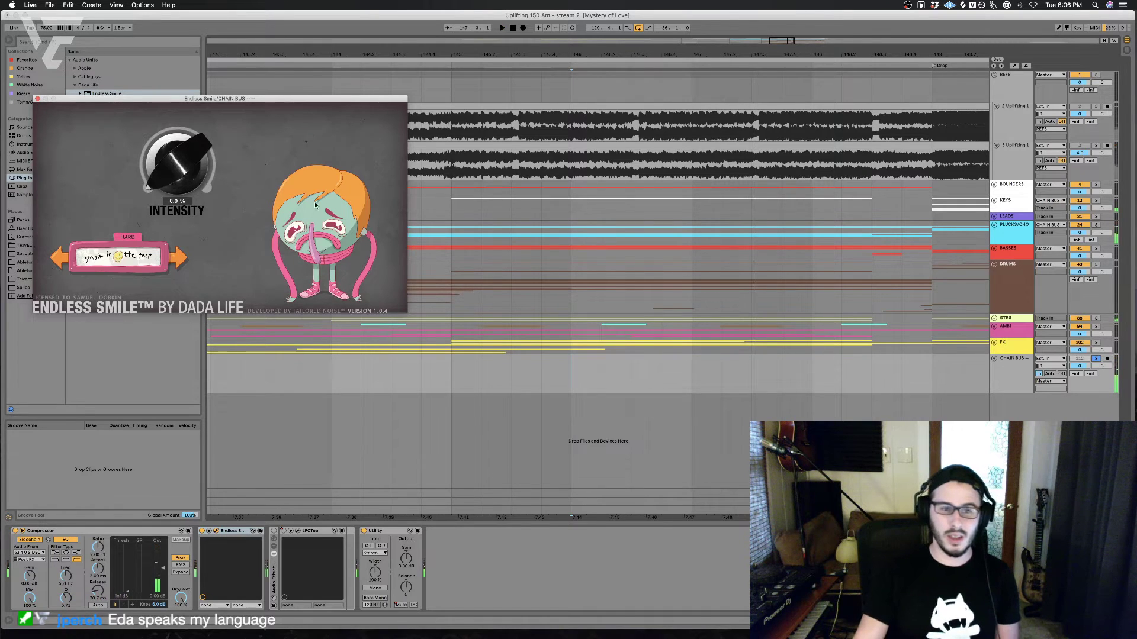
pyautogui.press('space')
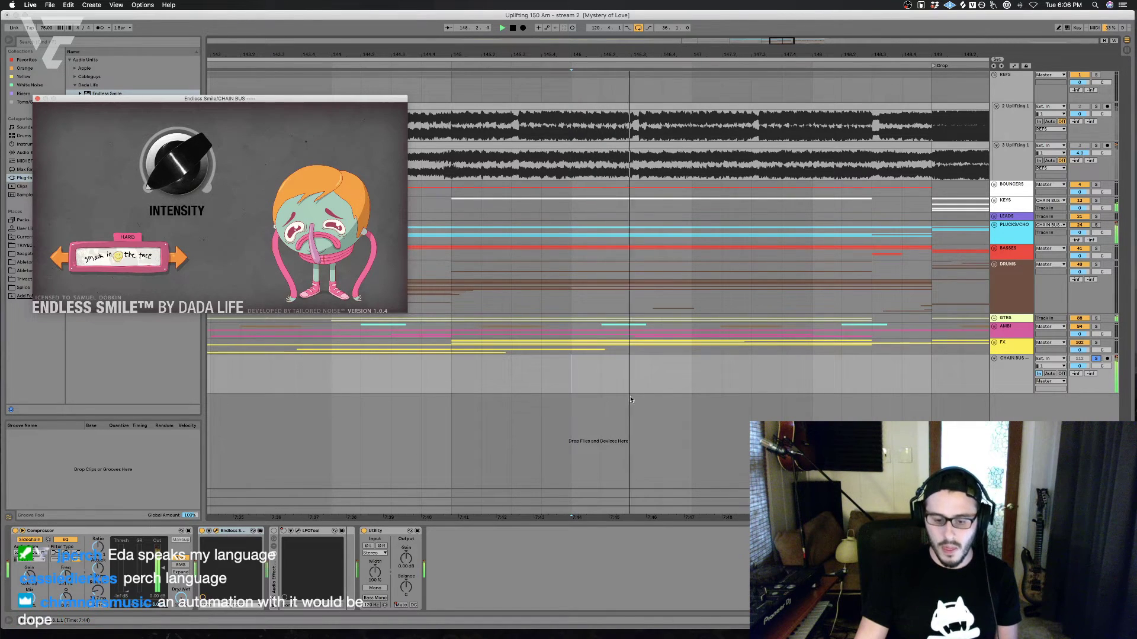
# Step: Draw Endless Smile intensity automation on the CHAIN BUS, ramping from zero at bar 147 up to about 0.72 at 148.3
pyautogui.moveTo(691, 382); pyautogui.dragTo(879, 382)
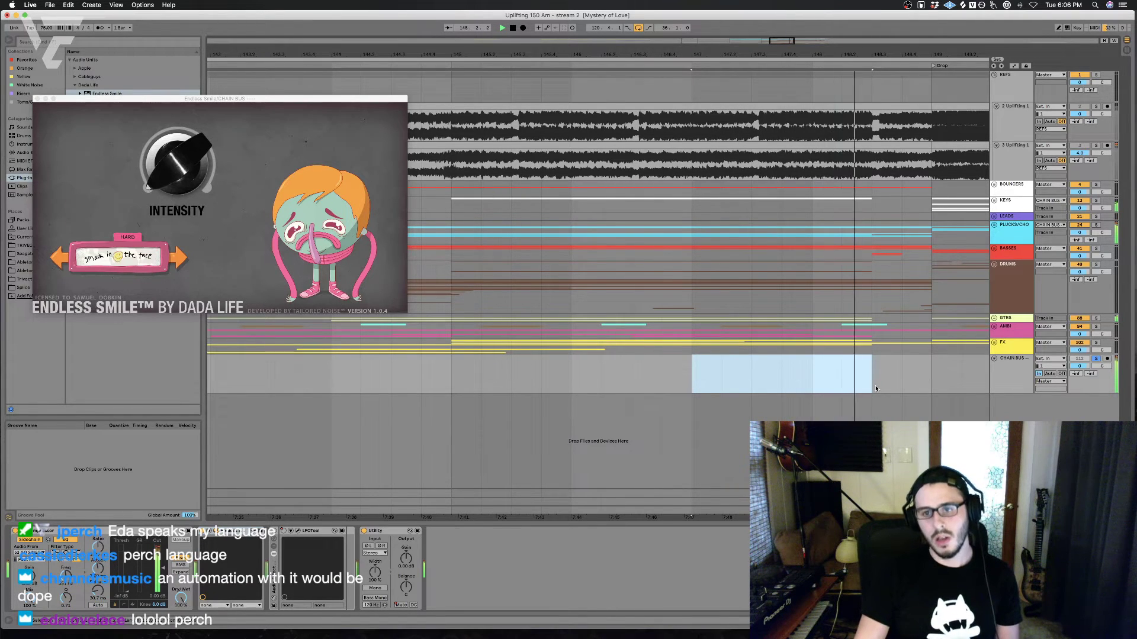
pyautogui.press('a')
pyautogui.press('space')
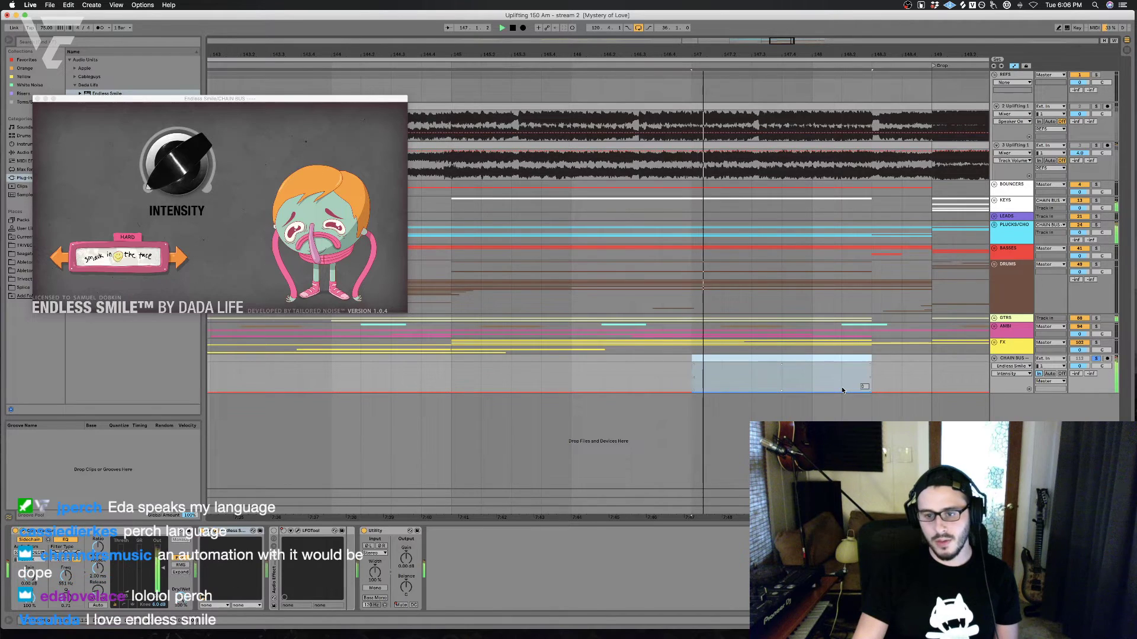
pyautogui.moveTo(845, 391); pyautogui.dragTo(845, 371)
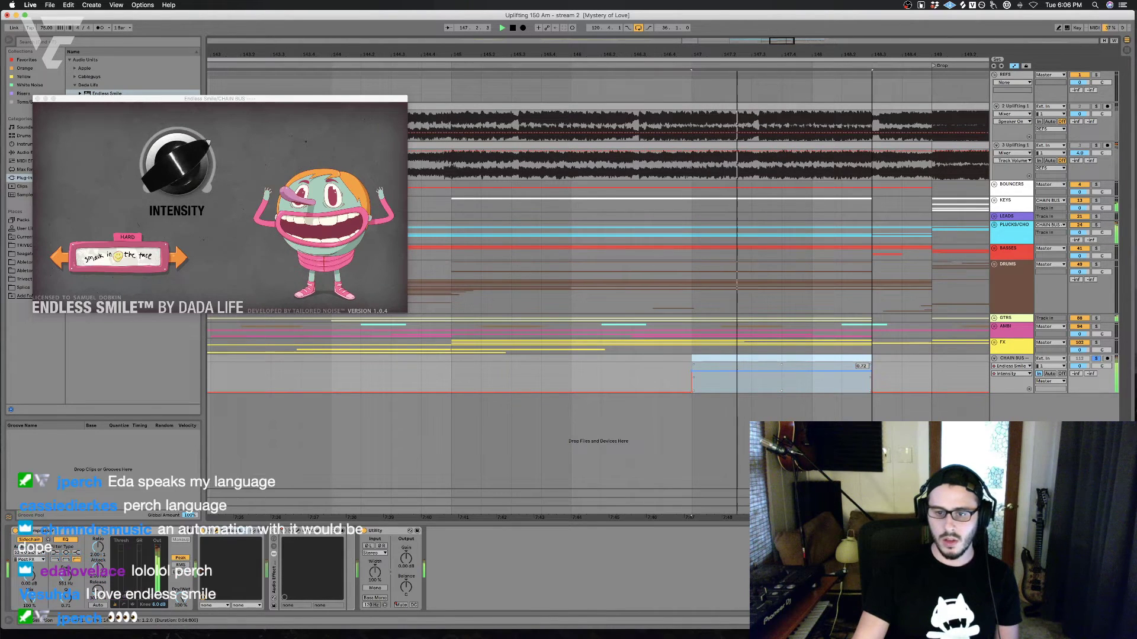
pyautogui.click(667, 366)
pyautogui.click(691, 371)
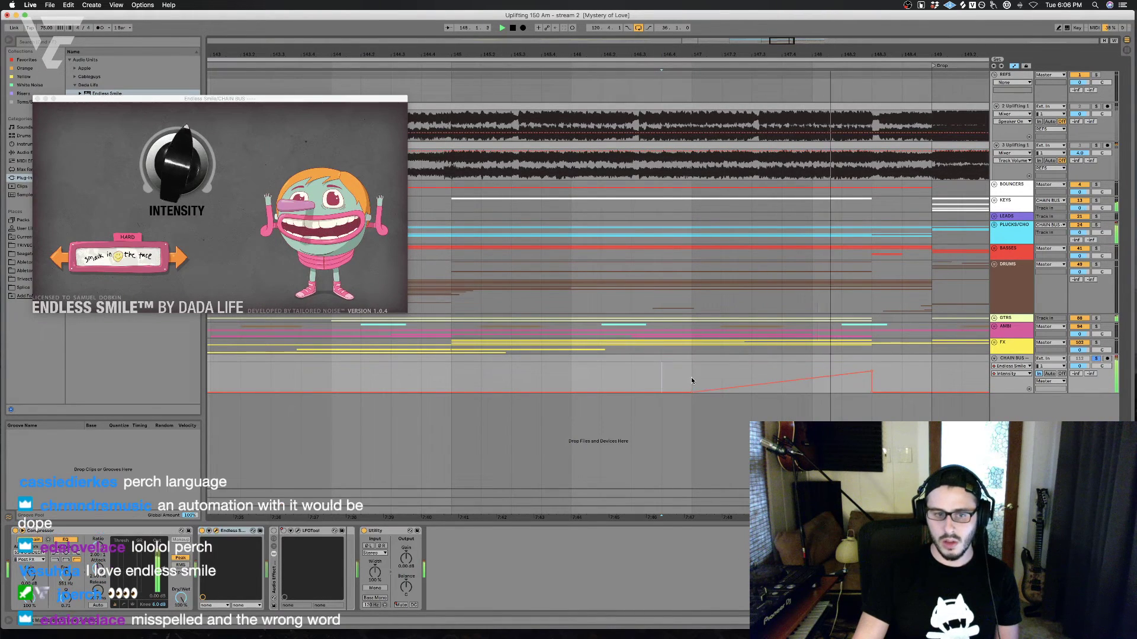
# Step: Audition the intensity ramp from bar 147 with the CHAIN BUS unsoloed and bend it into a gradually steepening curve
pyautogui.press('space')
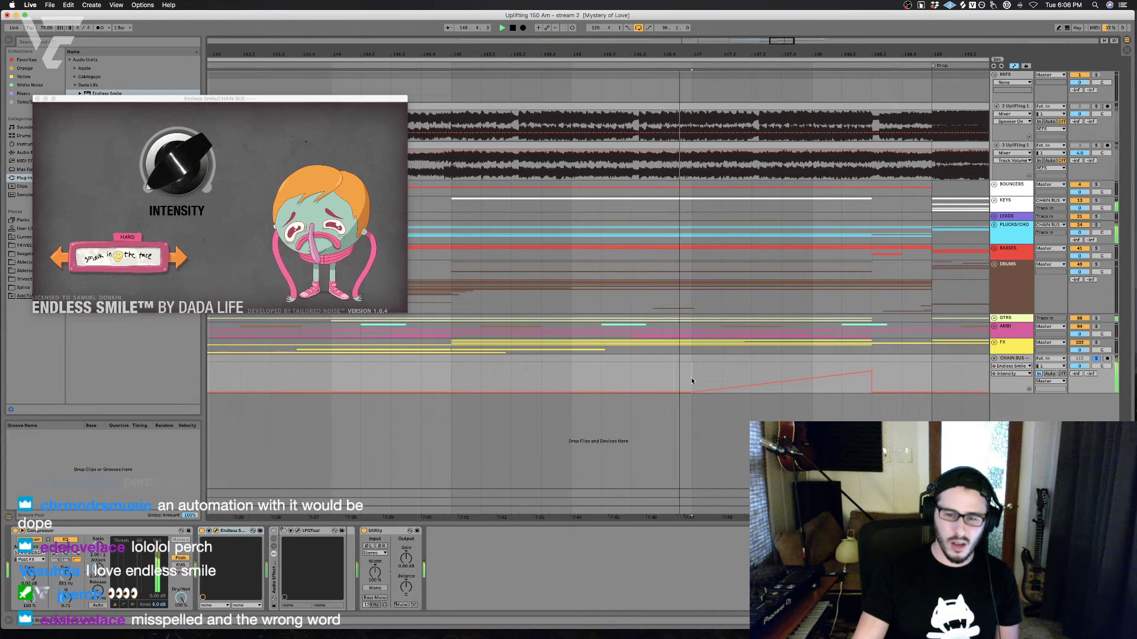
pyautogui.click(692, 377)
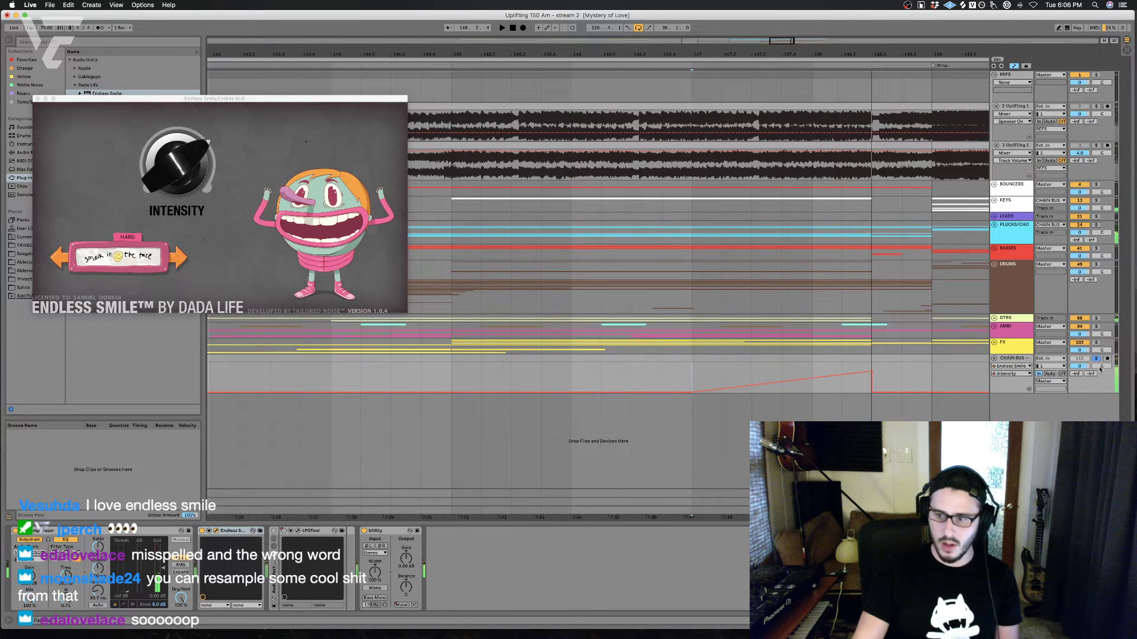
pyautogui.press('space')
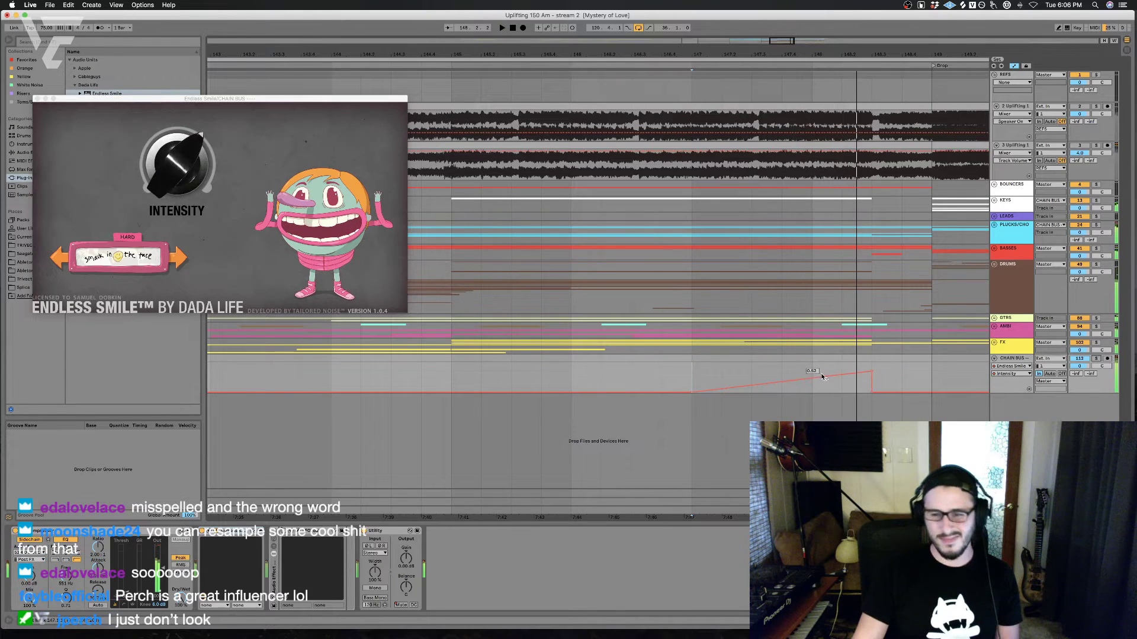
pyautogui.press('space')
pyautogui.press('space')
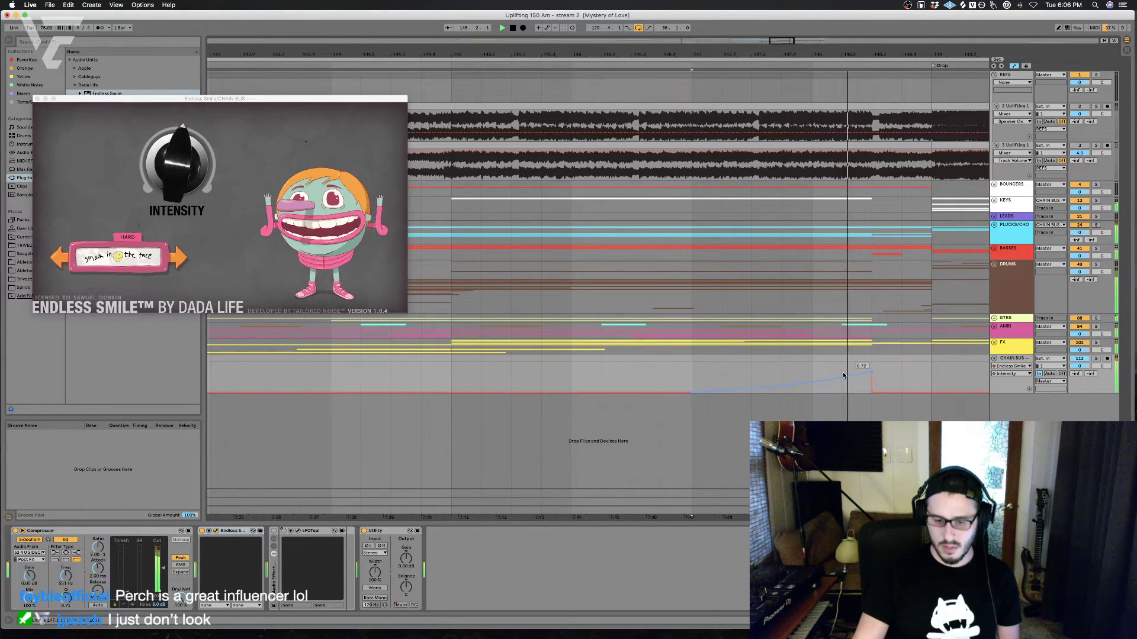
# Step: Switch Endless Smile to the Medium preset Face Melting Joy and audition it in the full mix from bar 146
pyautogui.click(58, 258)
pyautogui.click(58, 259)
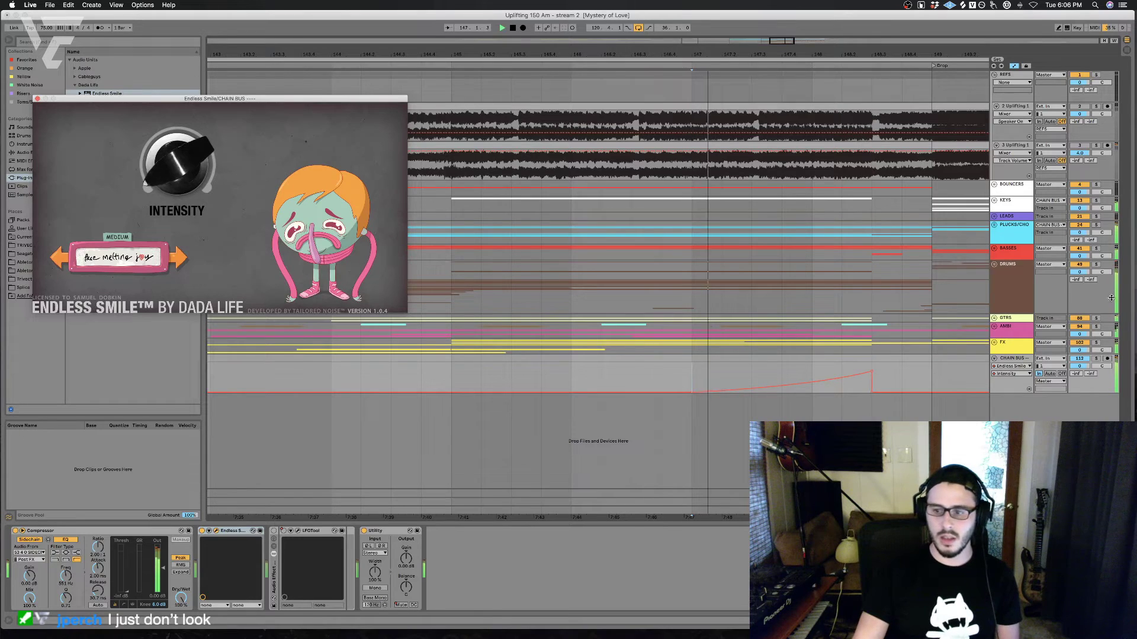
pyautogui.click(1096, 359)
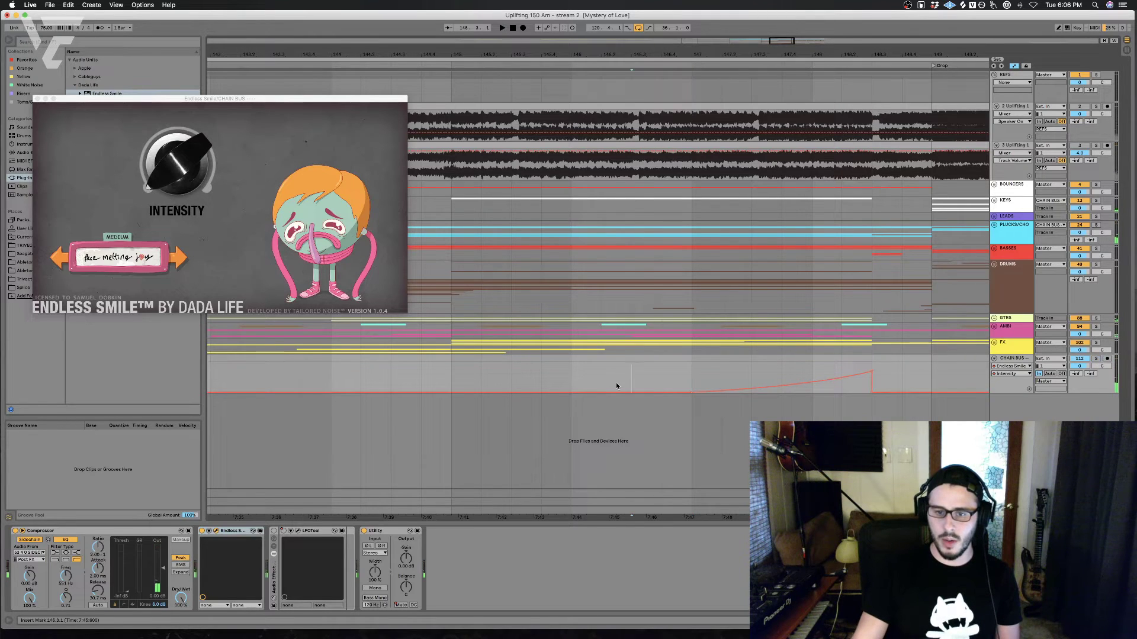
pyautogui.press('space')
pyautogui.click(570, 379)
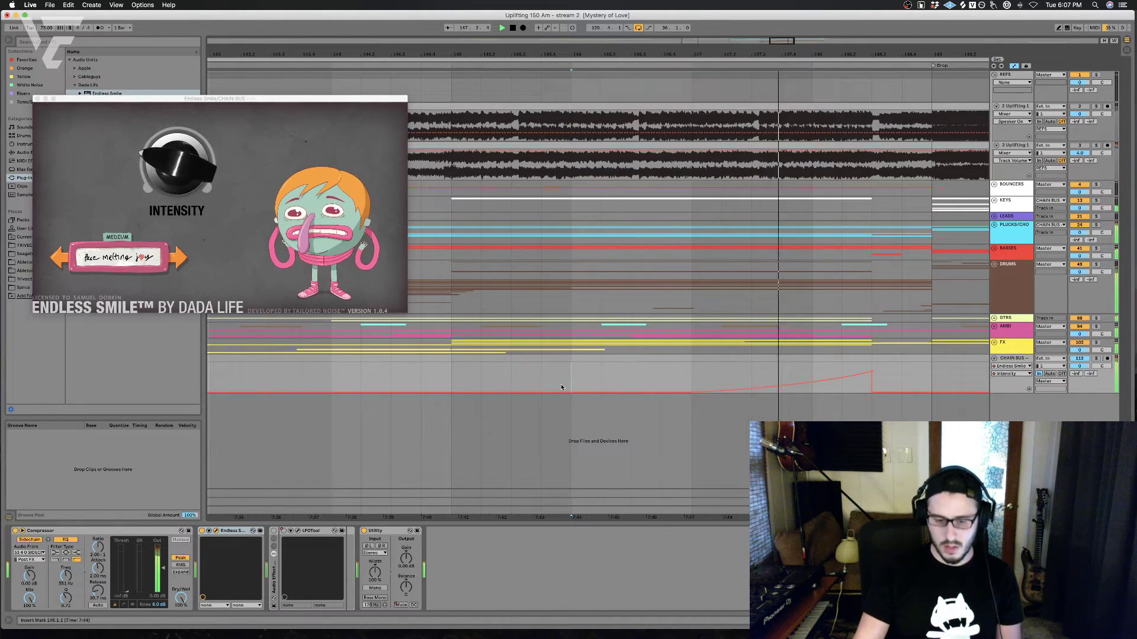
# Step: Move the CHAIN BUS insert marker back to bar 144 and close the Endless Smile window
pyautogui.click(453, 381)
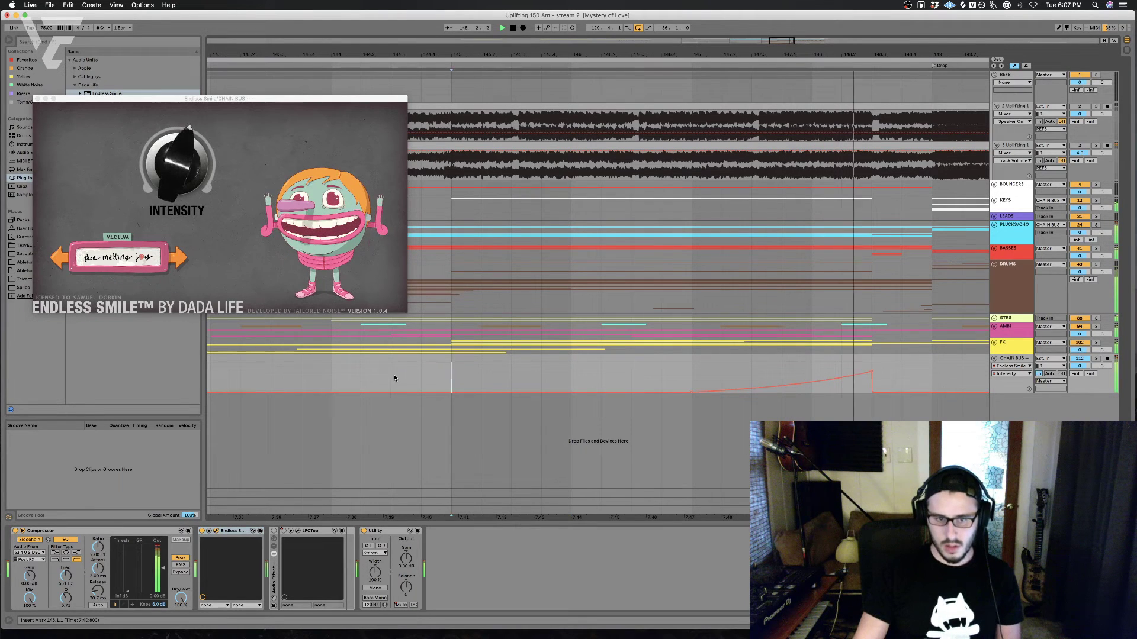
pyautogui.click(359, 378)
pyautogui.click(38, 99)
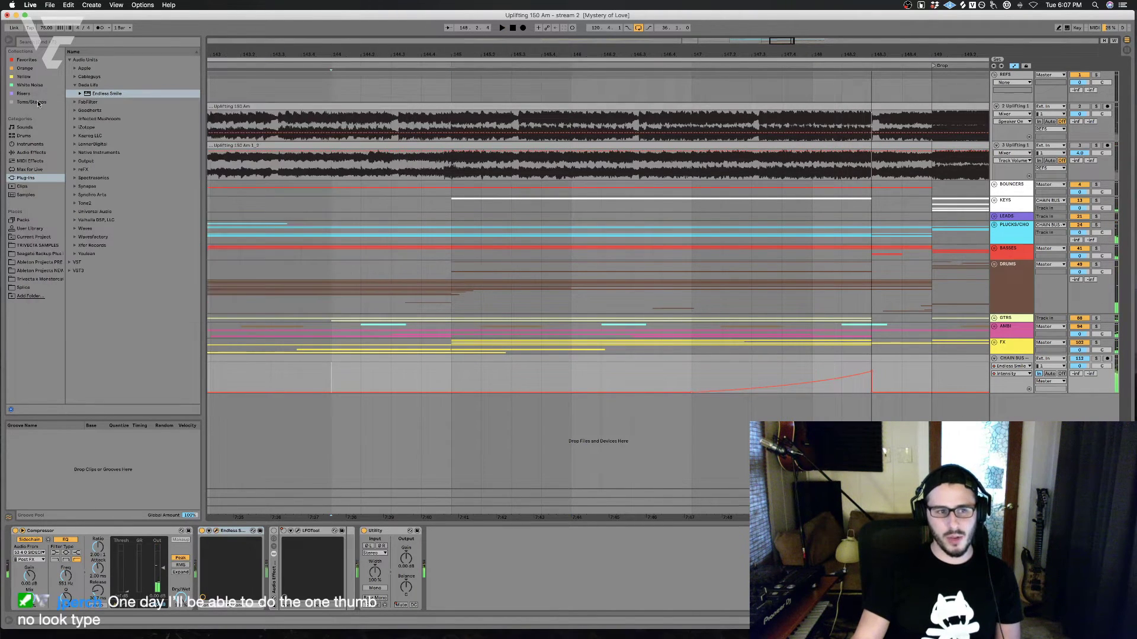
# Step: Play the arrangement starting one bar before the Build marker, through the Endless Smile section, and stop playback
pyautogui.hscroll(-5, 413, 214)
pyautogui.hscroll(-5, 437, 241)
pyautogui.click(405, 239)
pyautogui.press('space')
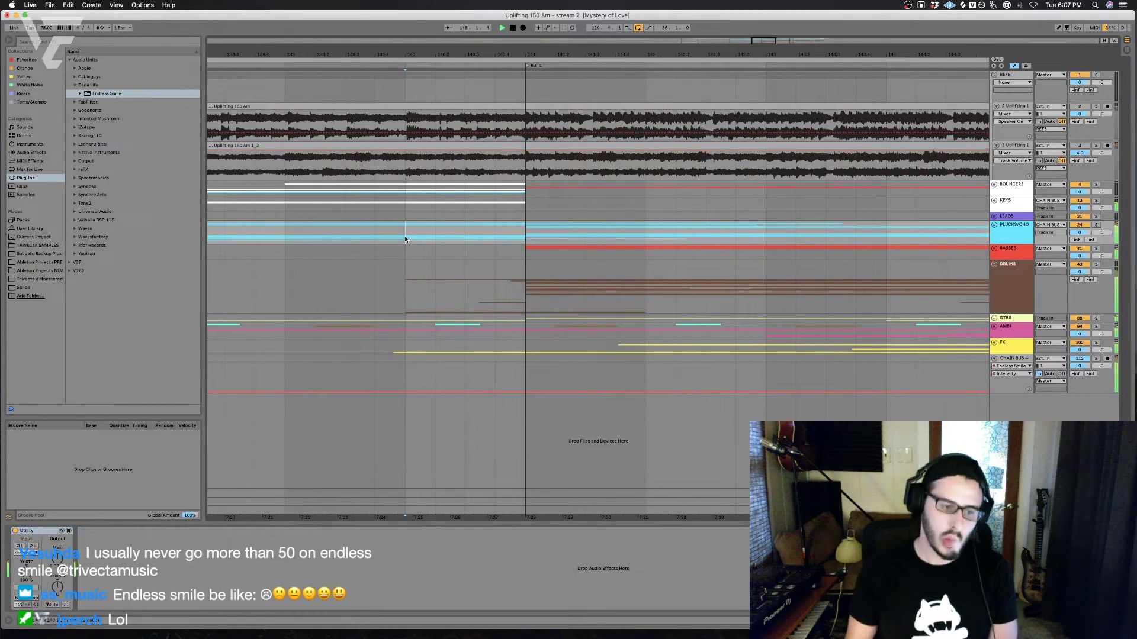
pyautogui.press('space')
# Step: Lower the peak of the CHAIN BUS Endless Smile intensity ramp at 148.3 to about half
pyautogui.press('a')
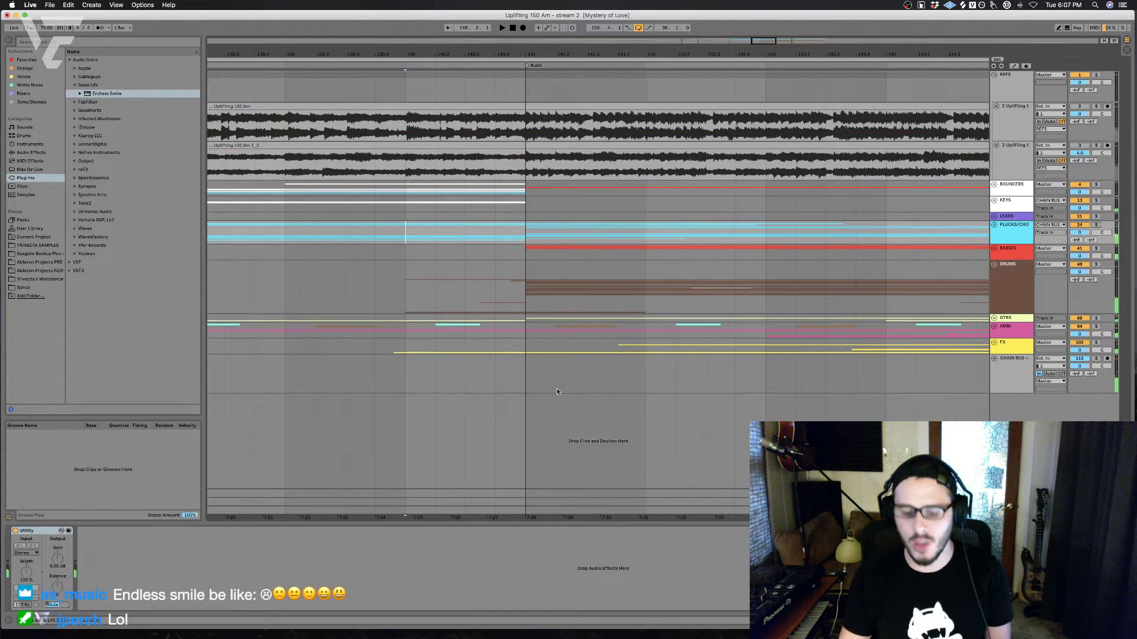
pyautogui.press('a')
pyautogui.hscroll(5, 568, 404)
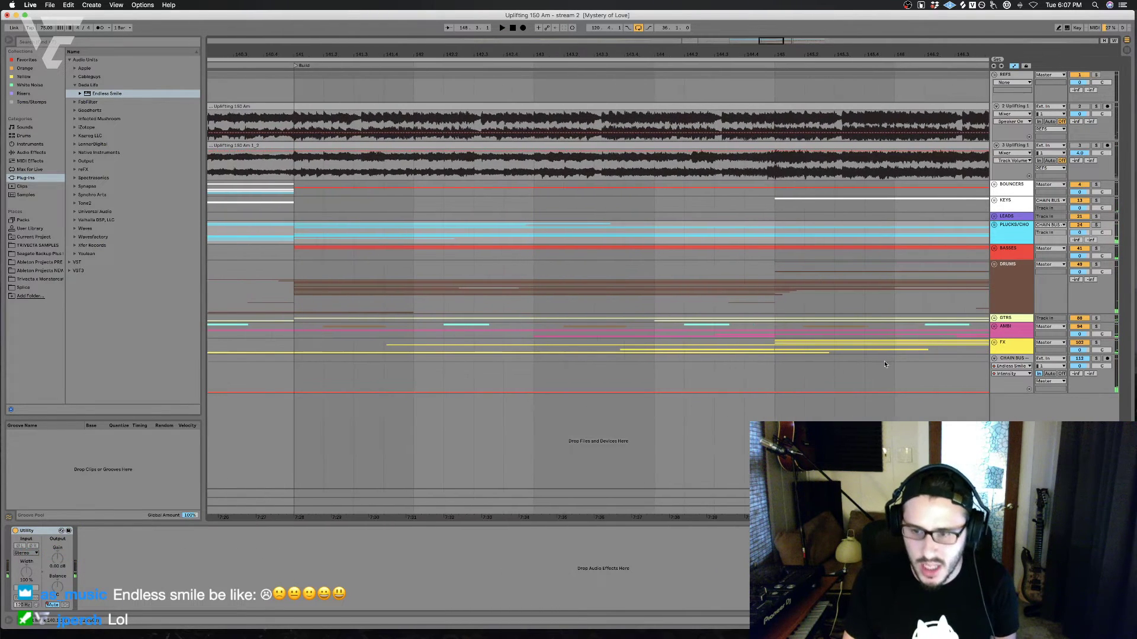
pyautogui.click(1008, 362)
pyautogui.hscroll(8, 620, 369)
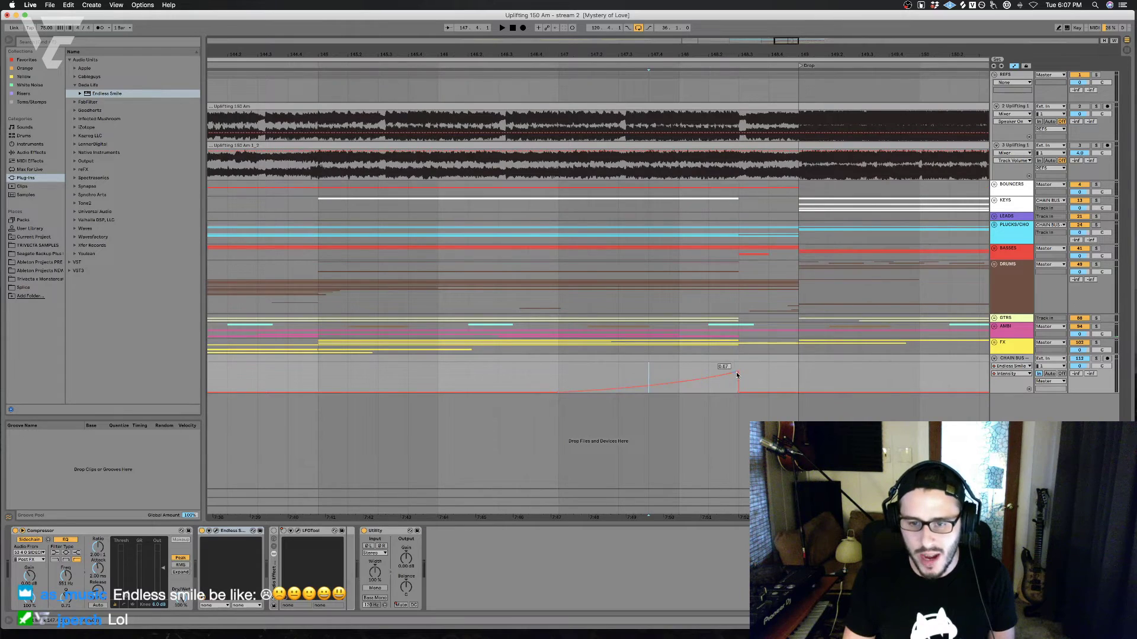
pyautogui.moveTo(738, 374); pyautogui.dragTo(738, 377)
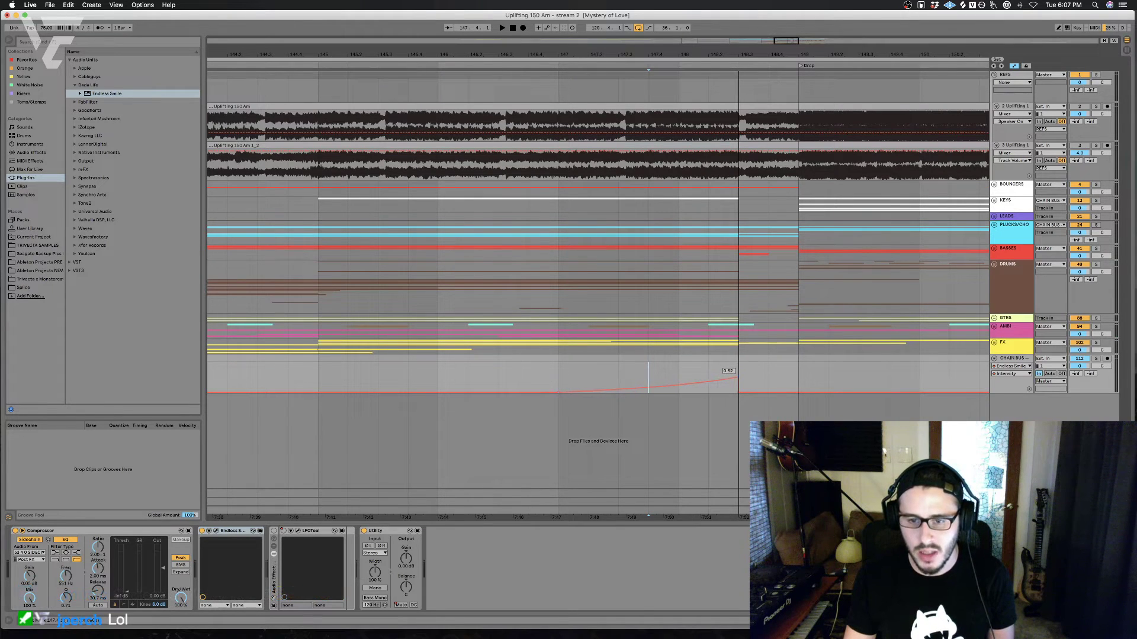
# Step: Audition the lowered ramp from bar 147 and compare Endless Smile bypassed and active, leaving it switched on
pyautogui.press('space')
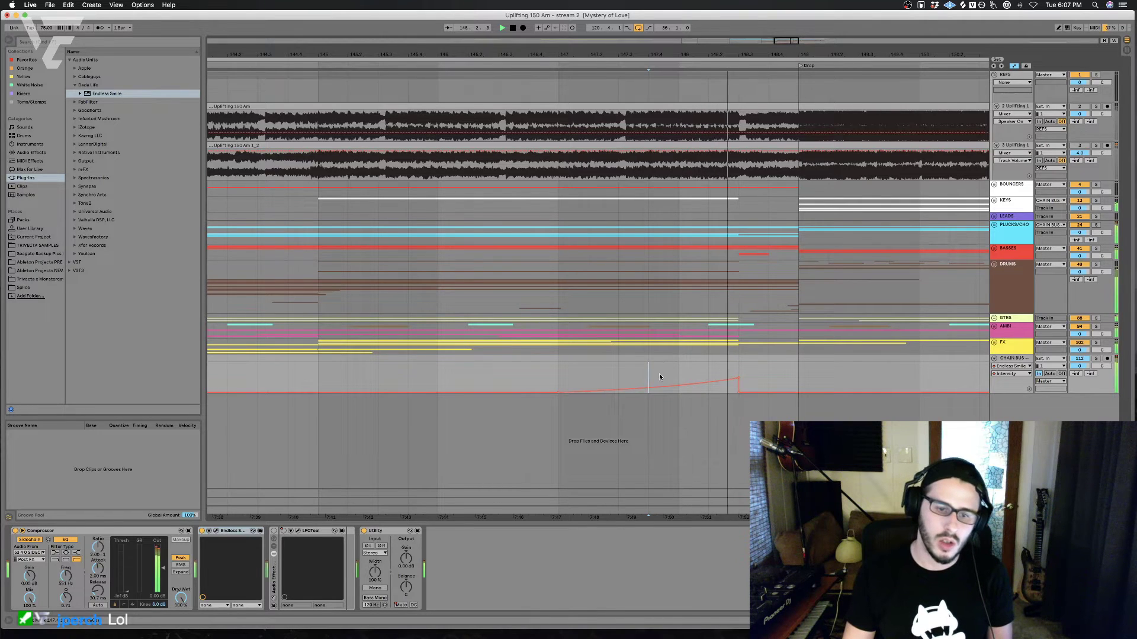
pyautogui.press('space')
pyautogui.click(552, 383)
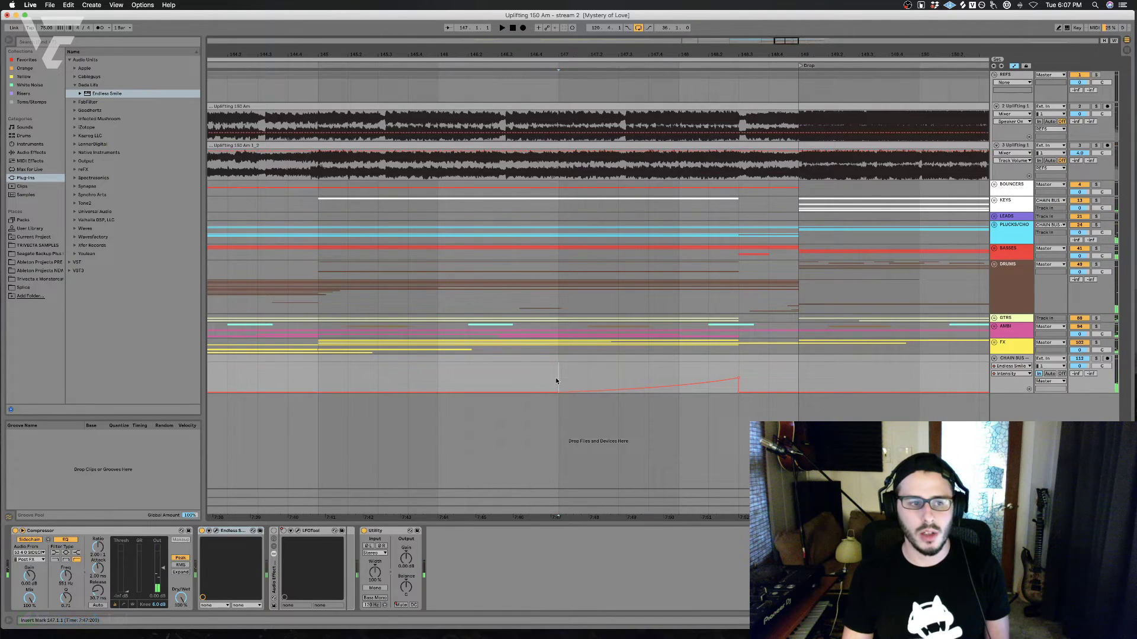
pyautogui.press('space')
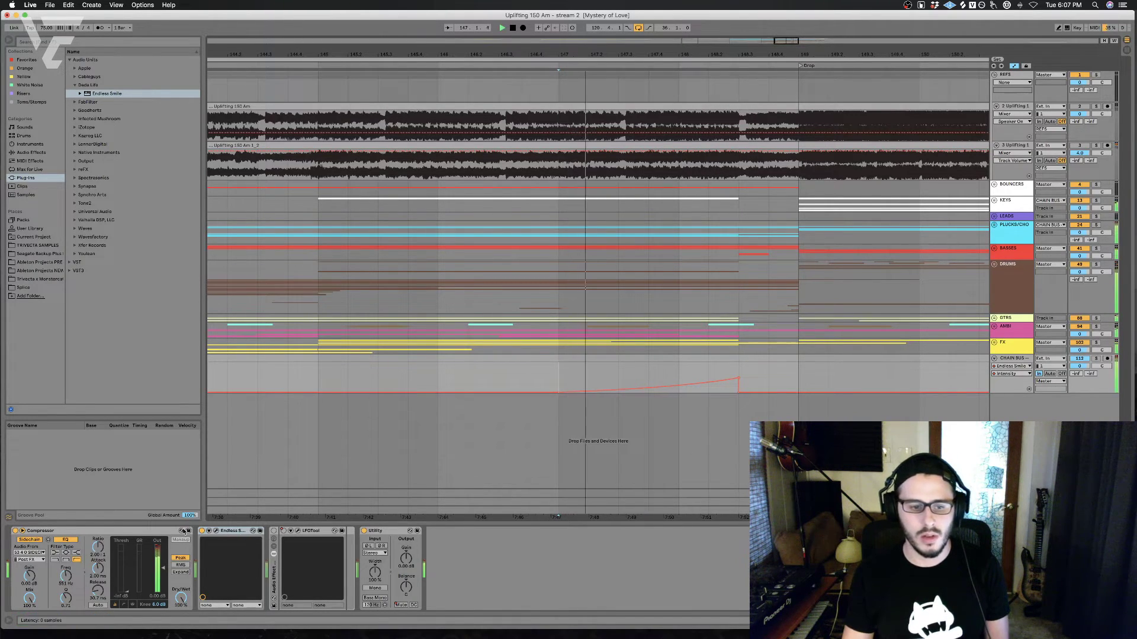
pyautogui.click(202, 532)
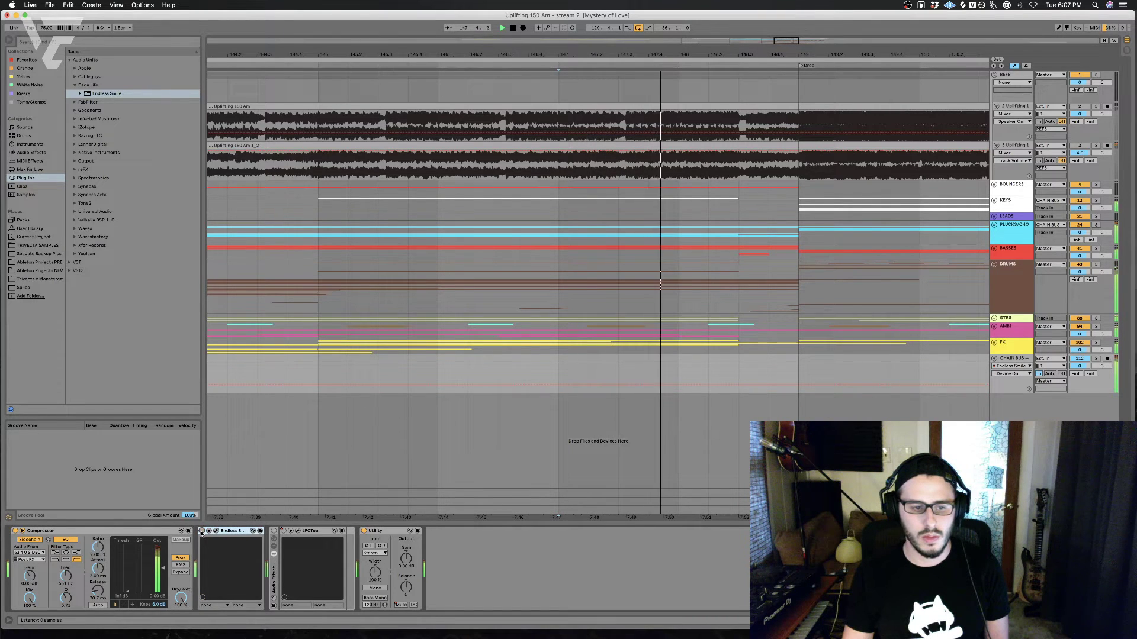
pyautogui.click(202, 532)
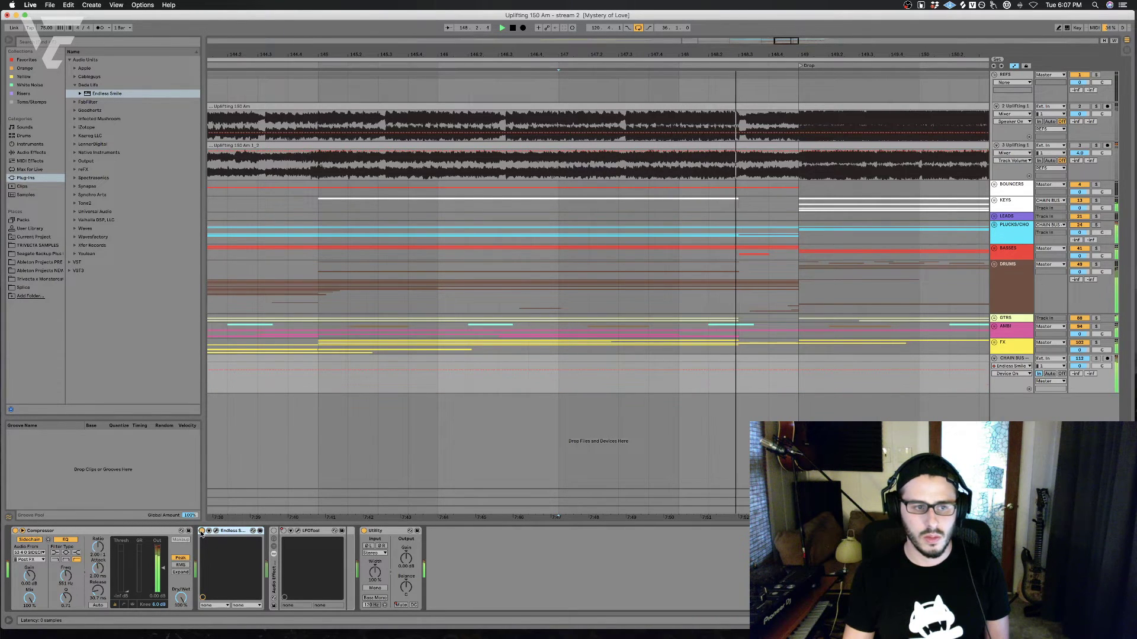
pyautogui.press('space')
# Step: Hide the automation lanes, place the insert marker at 147.2 and unfold the FX group to show its tracks
pyautogui.click(530, 367)
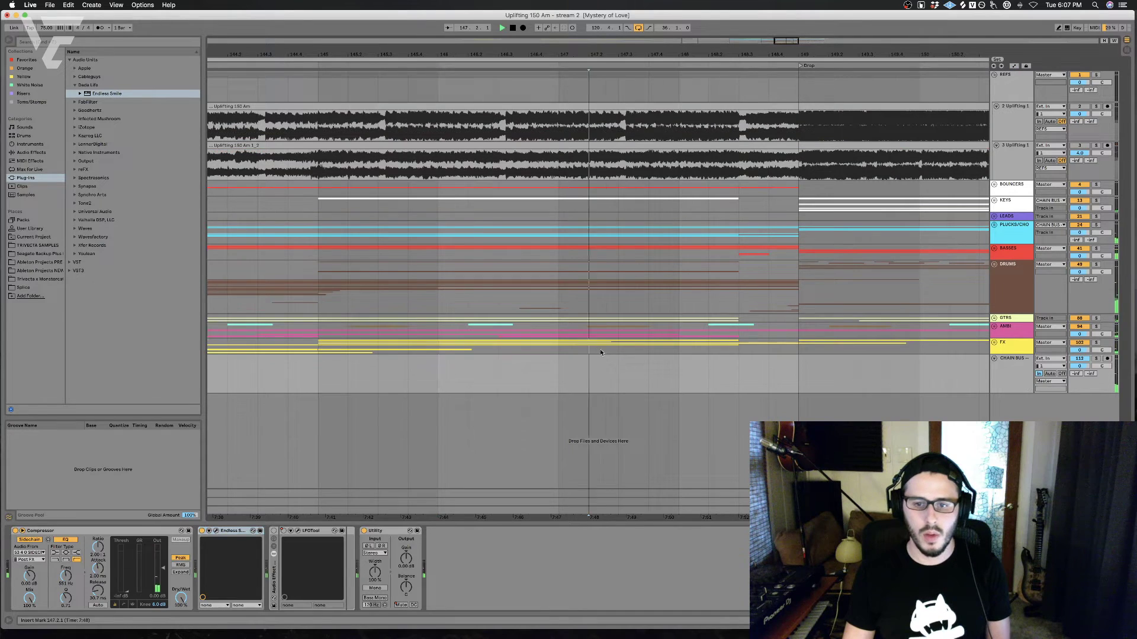
pyautogui.click(600, 351)
pyautogui.click(994, 358)
pyautogui.click(994, 343)
pyautogui.scroll(-8, 854, 344)
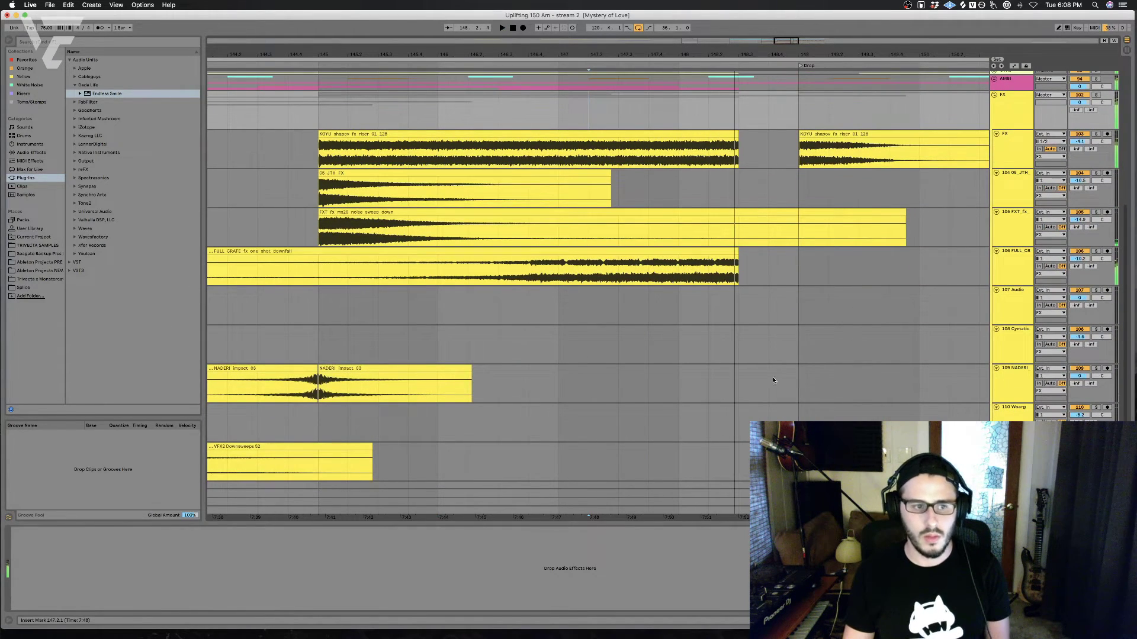
# Step: Play the FX tracks from bar 147 and place the insert marker at bar 148 on the empty Cymatics track
pyautogui.click(738, 357)
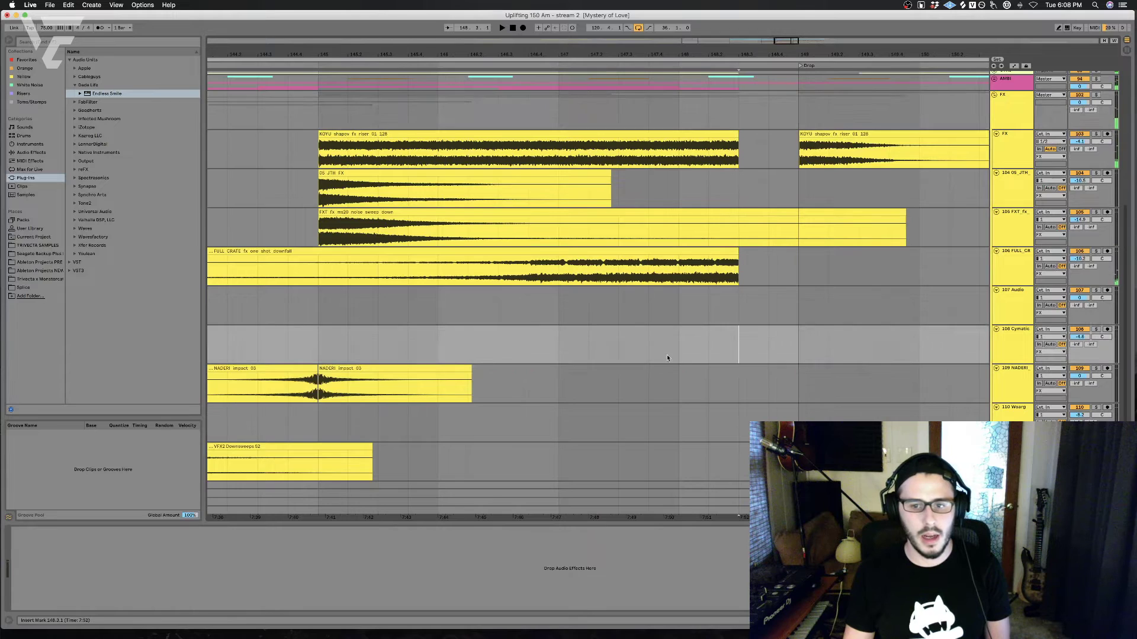
pyautogui.click(563, 336)
pyautogui.scroll(-1, 570, 334)
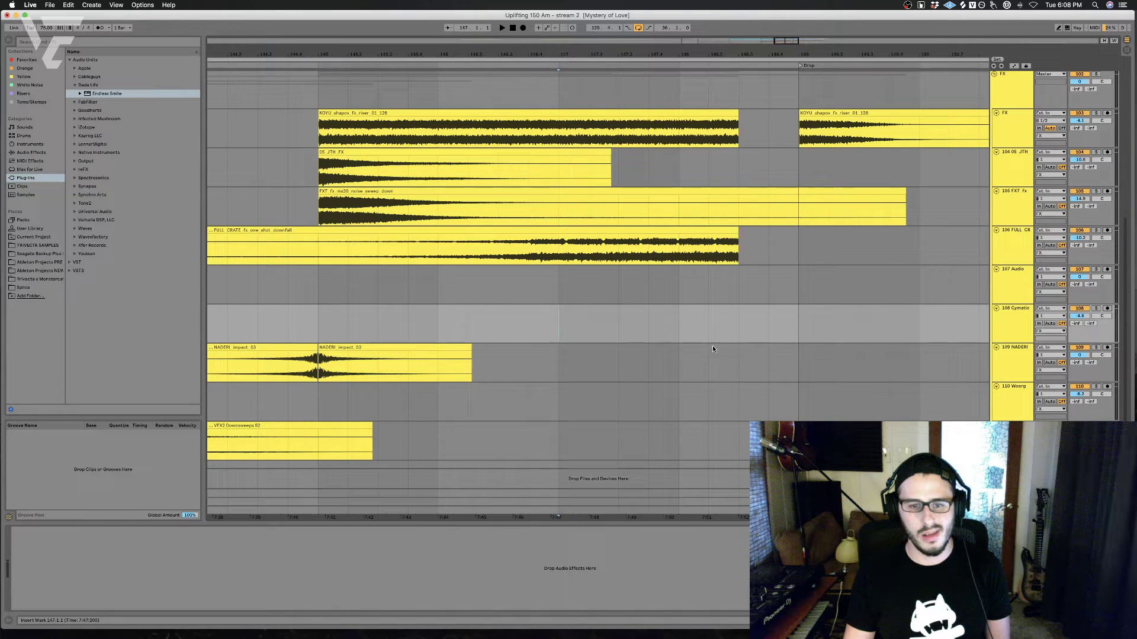
pyautogui.press('space')
pyautogui.click(678, 330)
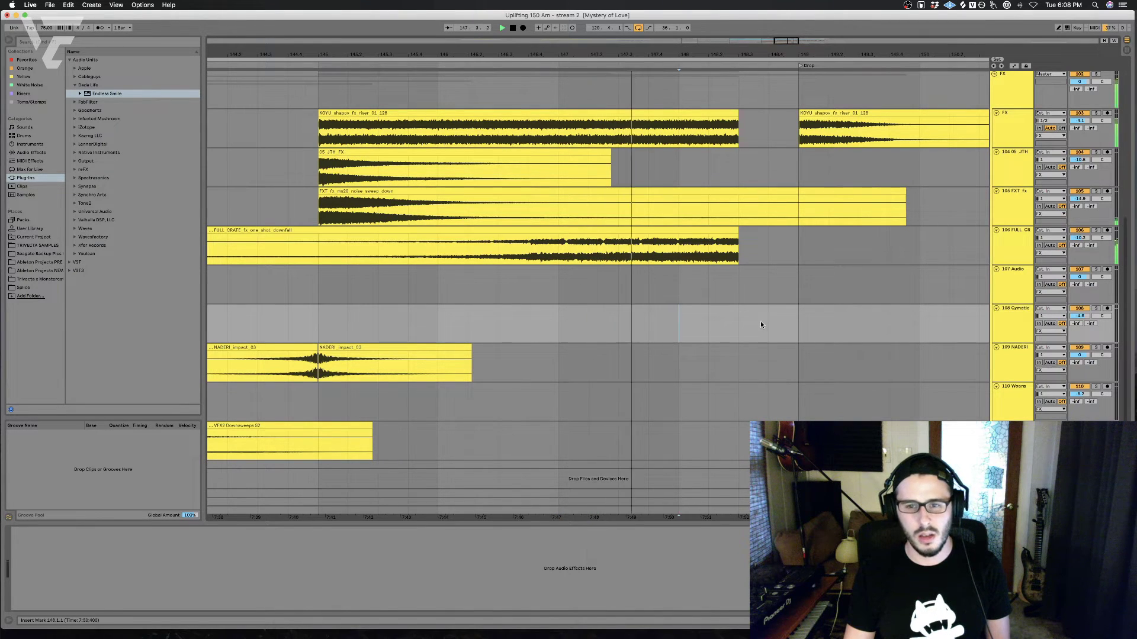
# Step: Insert a new audio track below the Cymatics track and stop playback
pyautogui.click(1027, 324)
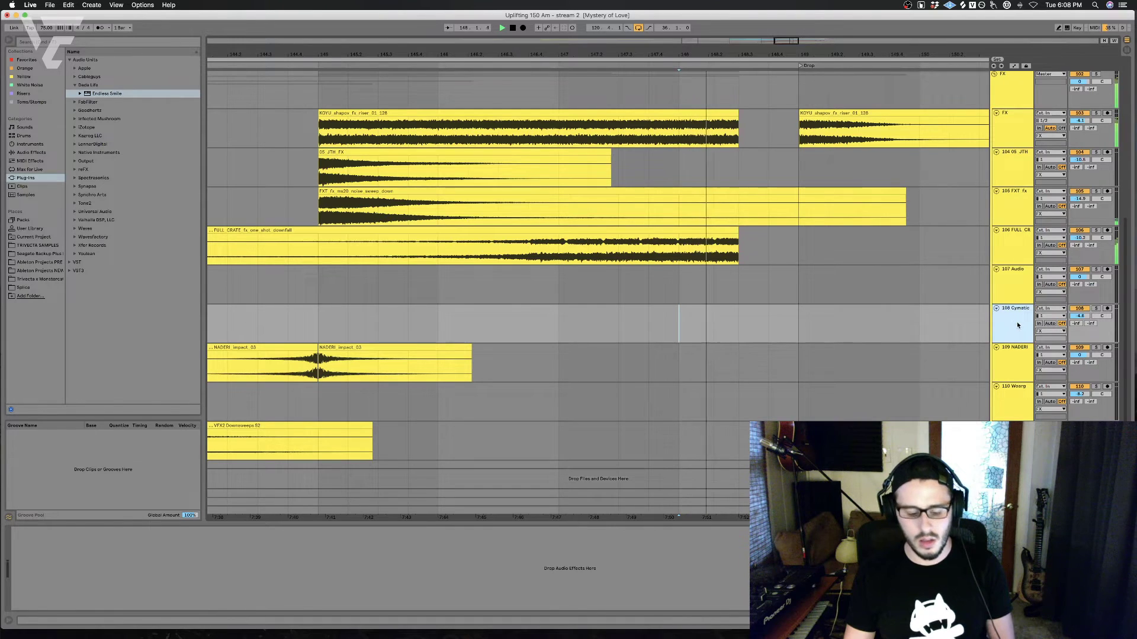
pyautogui.press('super+t')
pyautogui.press('space')
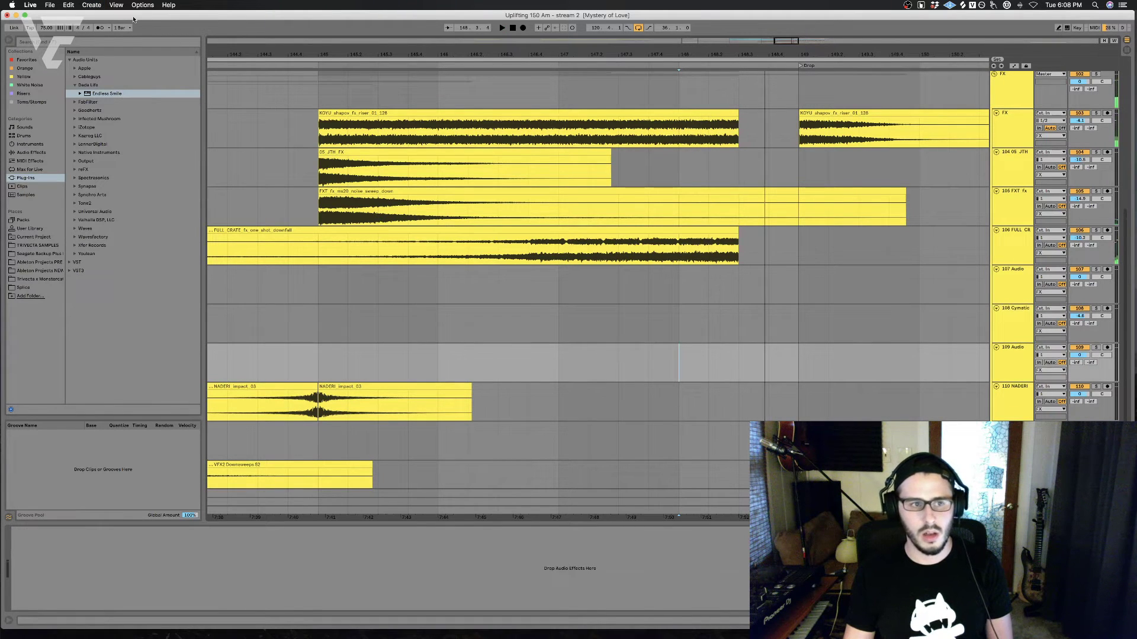
# Step: Search all browser results for "impact" and place KOMPANY_fx_impact_semi_truck.wav on the new track at 146.4
pyautogui.click(103, 40)
pyautogui.write('impact')
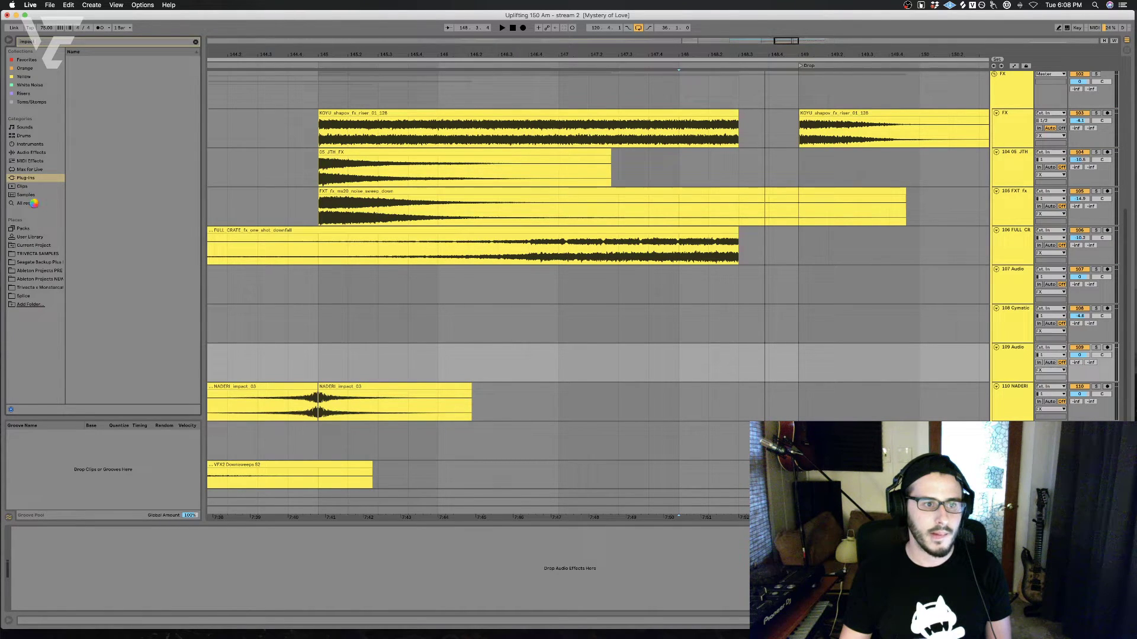
pyautogui.click(42, 203)
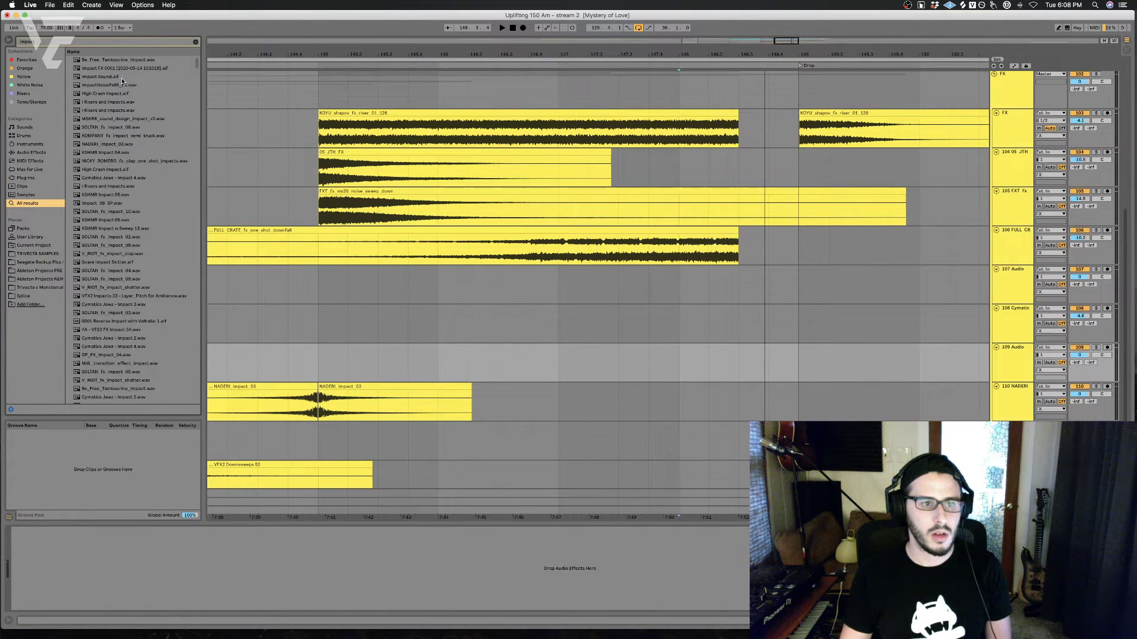
pyautogui.scroll(-3, 117, 103)
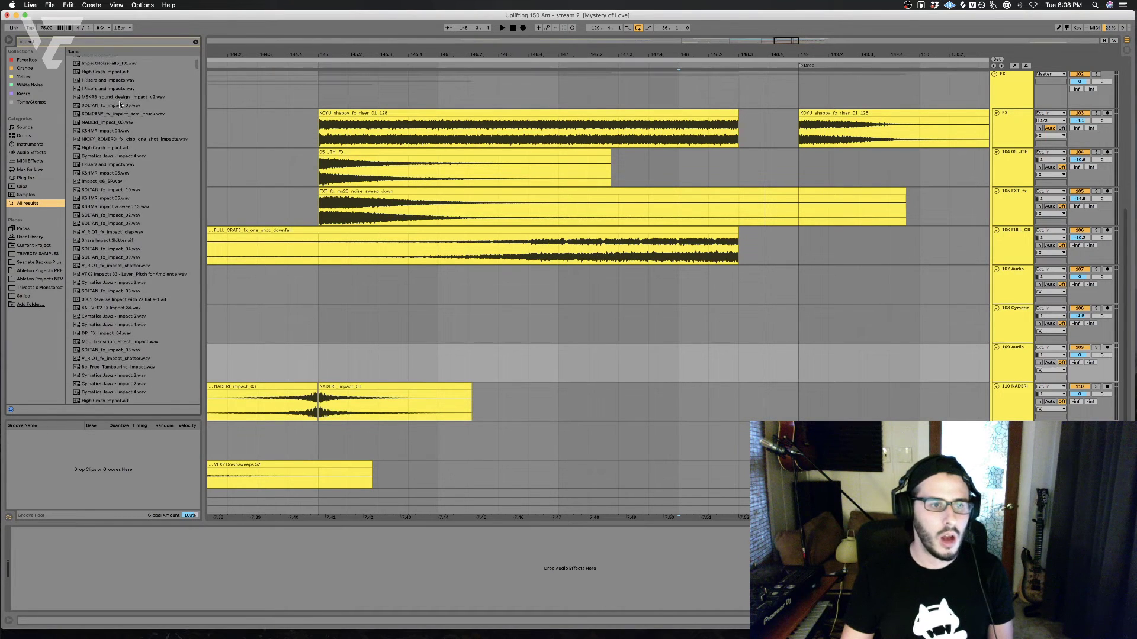
pyautogui.click(133, 113)
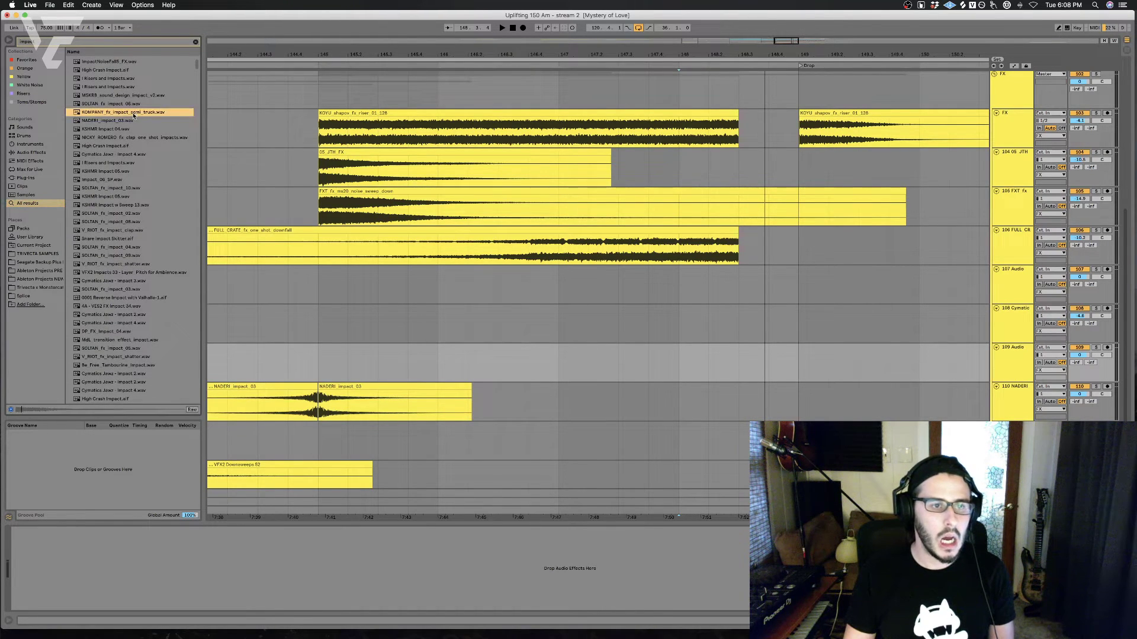
pyautogui.moveTo(125, 113); pyautogui.dragTo(539, 349)
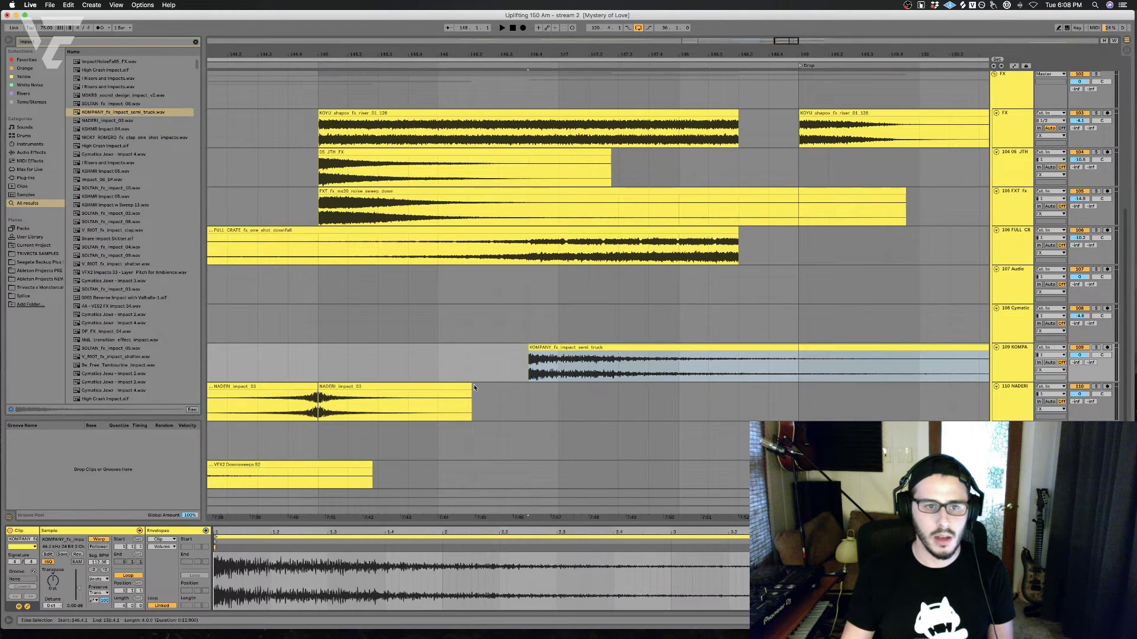
# Step: Turn off warping on the KOMPANY impact clip, reverse it and shift it earlier to end just after 148.3
pyautogui.click(99, 540)
pyautogui.click(78, 555)
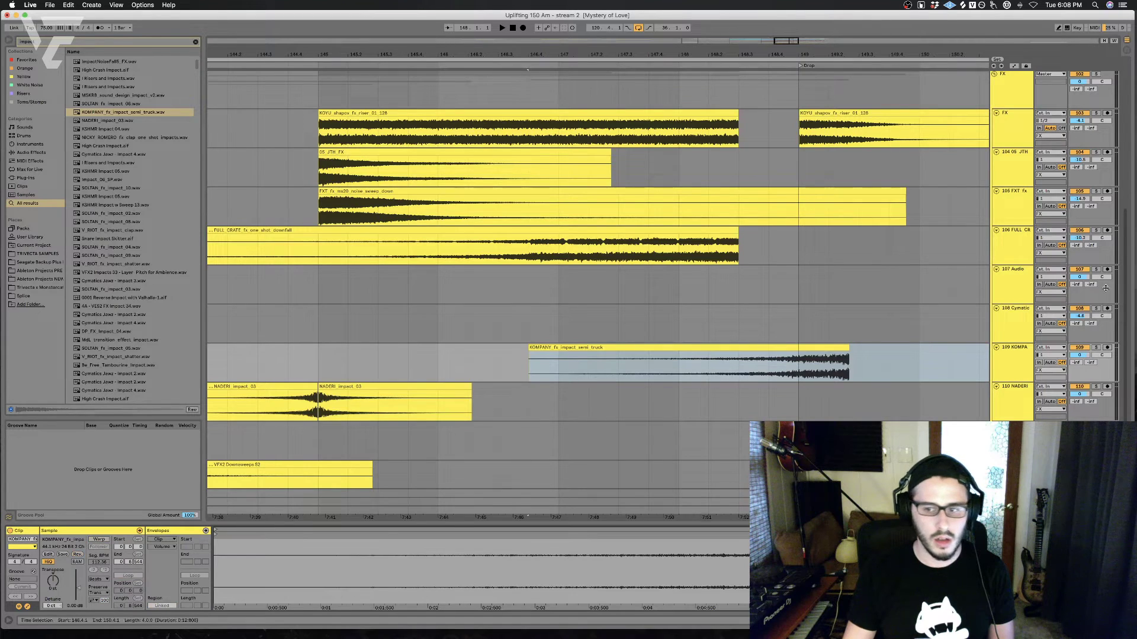
pyautogui.click(1096, 349)
pyautogui.click(708, 362)
pyautogui.moveTo(775, 360); pyautogui.dragTo(711, 364)
pyautogui.press('space')
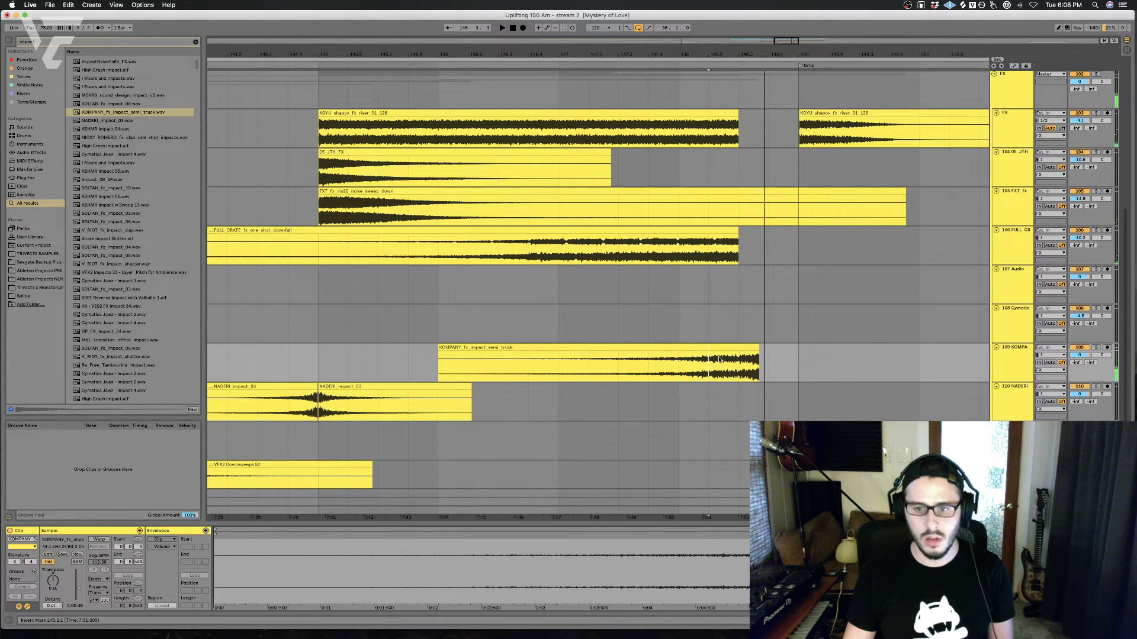
# Step: Move the reversed KOMPANY clip slightly earlier to end near 148.3 and audition it from bar 148
pyautogui.click(745, 349)
pyautogui.press('space')
pyautogui.moveTo(744, 348); pyautogui.dragTo(721, 364)
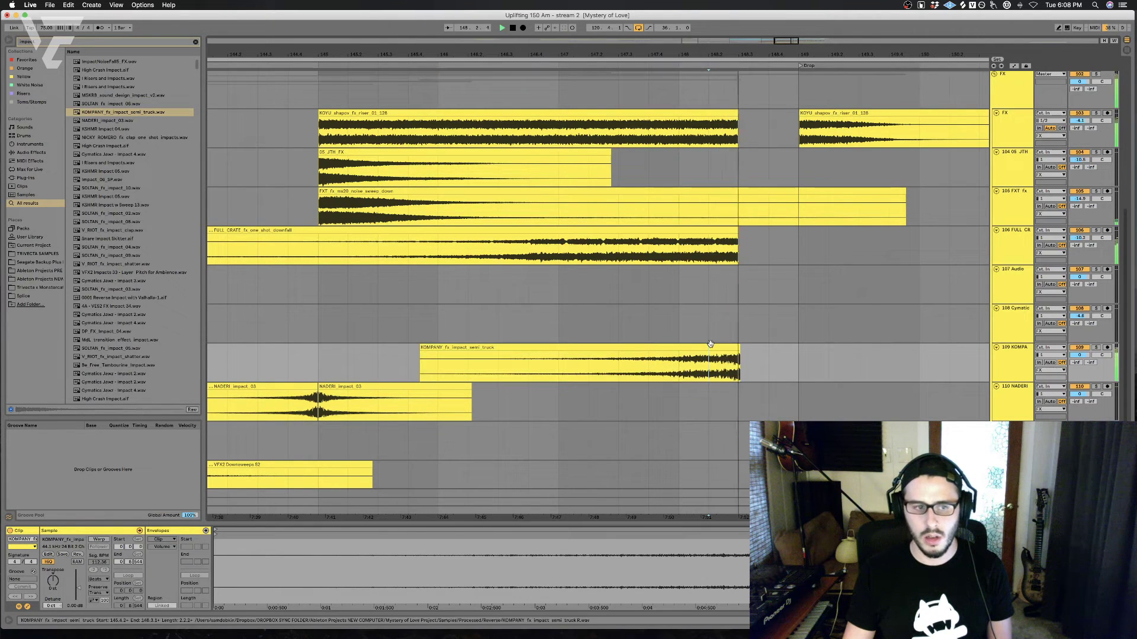
pyautogui.click(679, 371)
pyautogui.press('space')
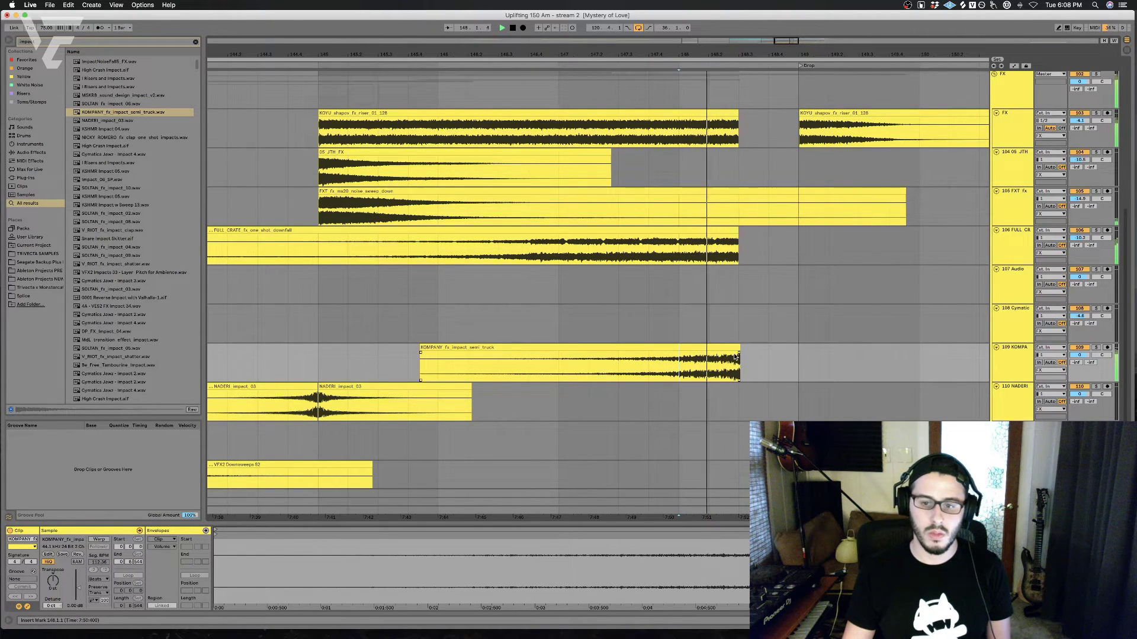
pyautogui.press('space')
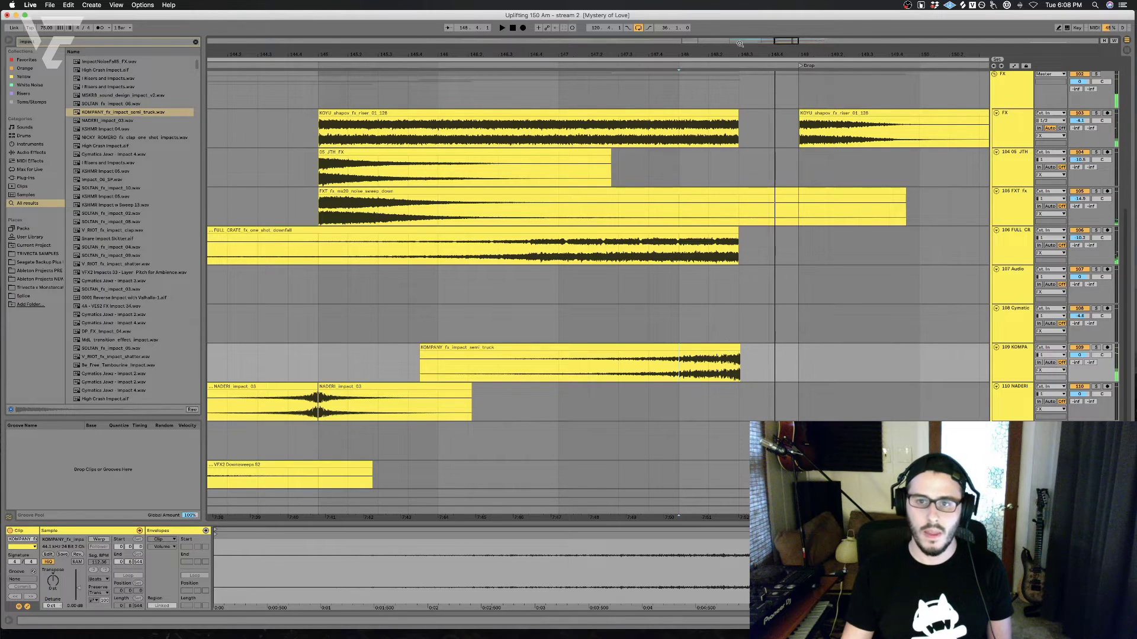
# Step: Fine-align the end of the reversed KOMPANY clip with the ends of the riser and downfall clips at 148.3
pyautogui.scroll(3, 729, 322)
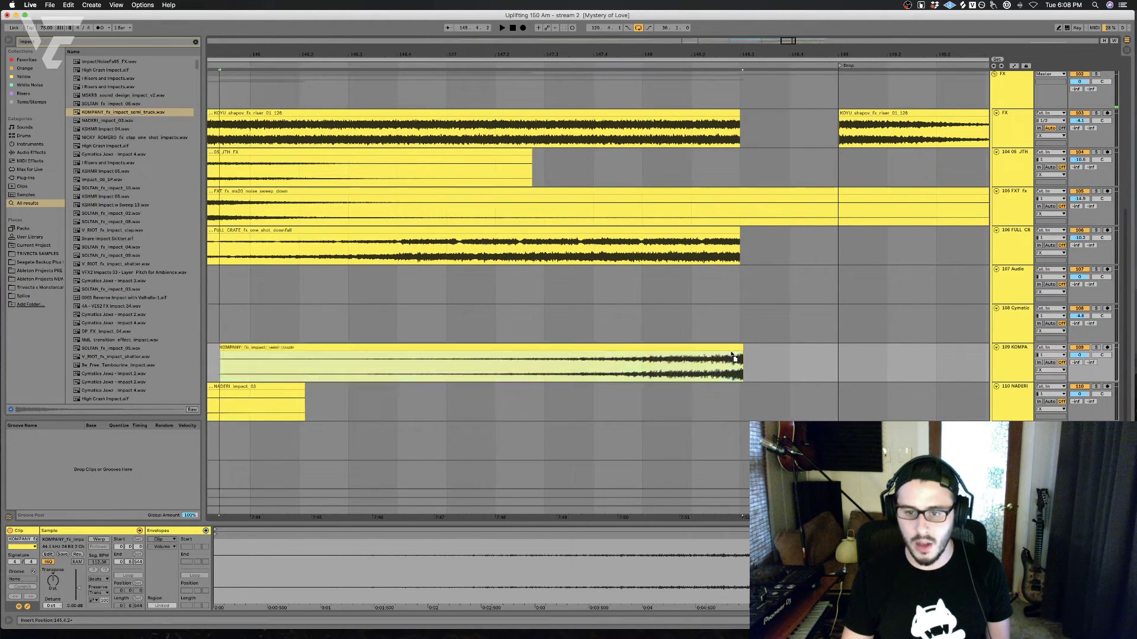
pyautogui.click(731, 349)
pyautogui.moveTo(732, 349); pyautogui.dragTo(730, 349)
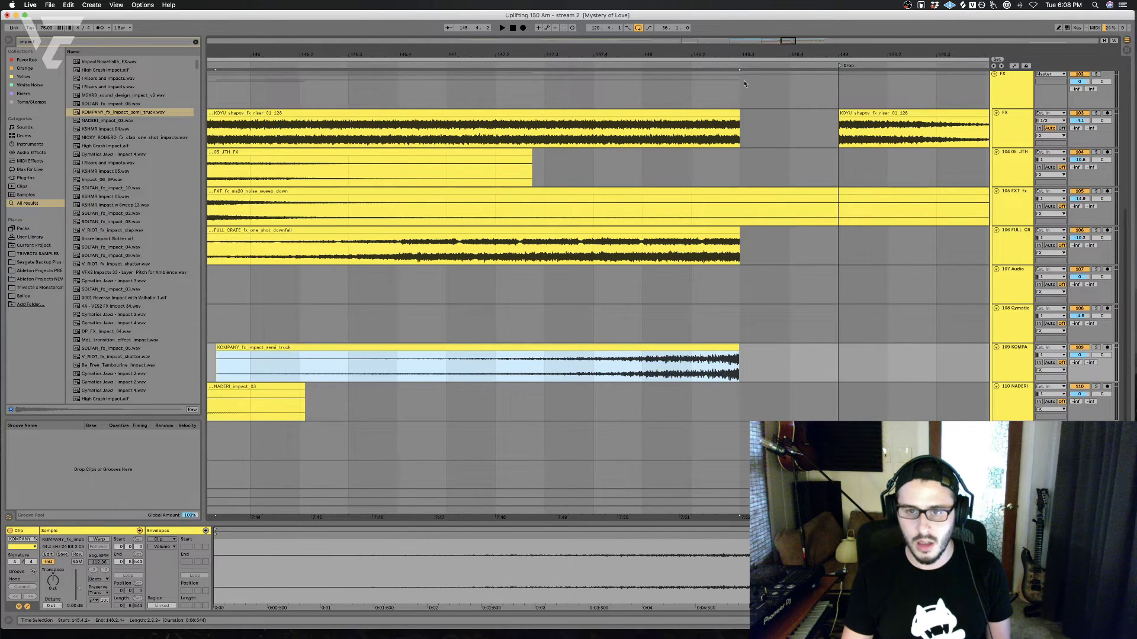
pyautogui.moveTo(742, 57); pyautogui.dragTo(736, 92)
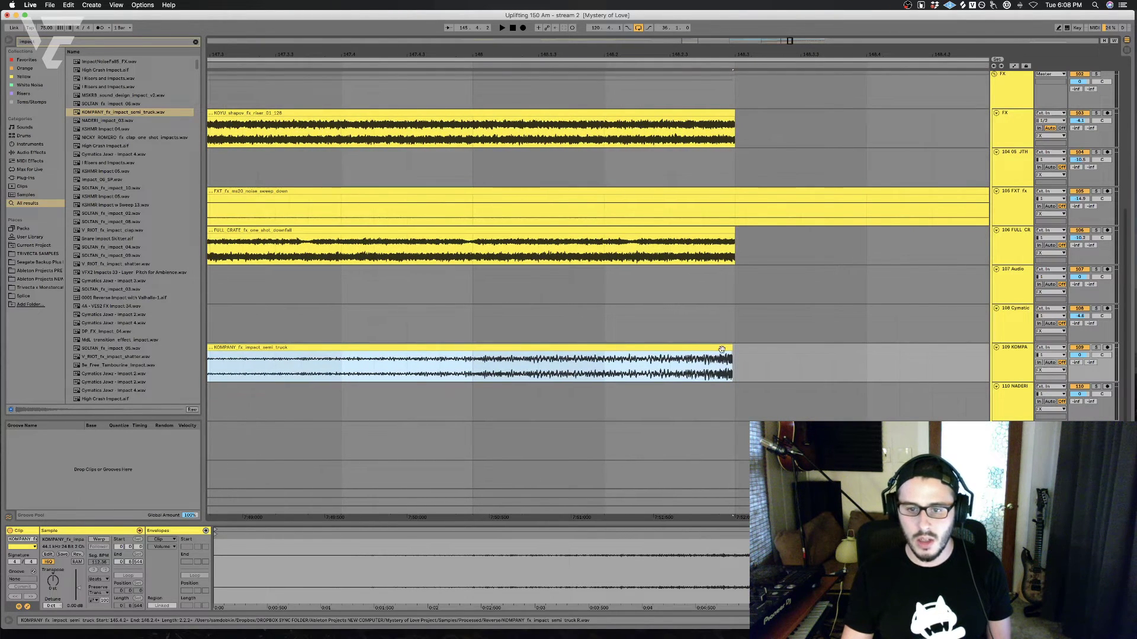
pyautogui.moveTo(721, 348); pyautogui.dragTo(726, 361)
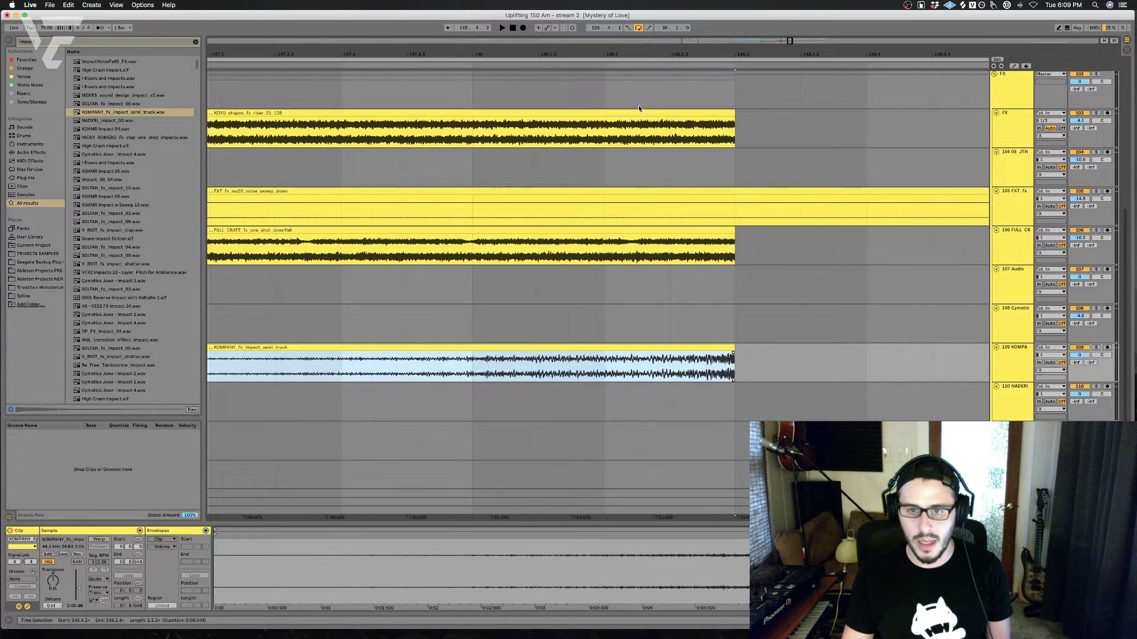
pyautogui.moveTo(640, 53); pyautogui.dragTo(640, 27)
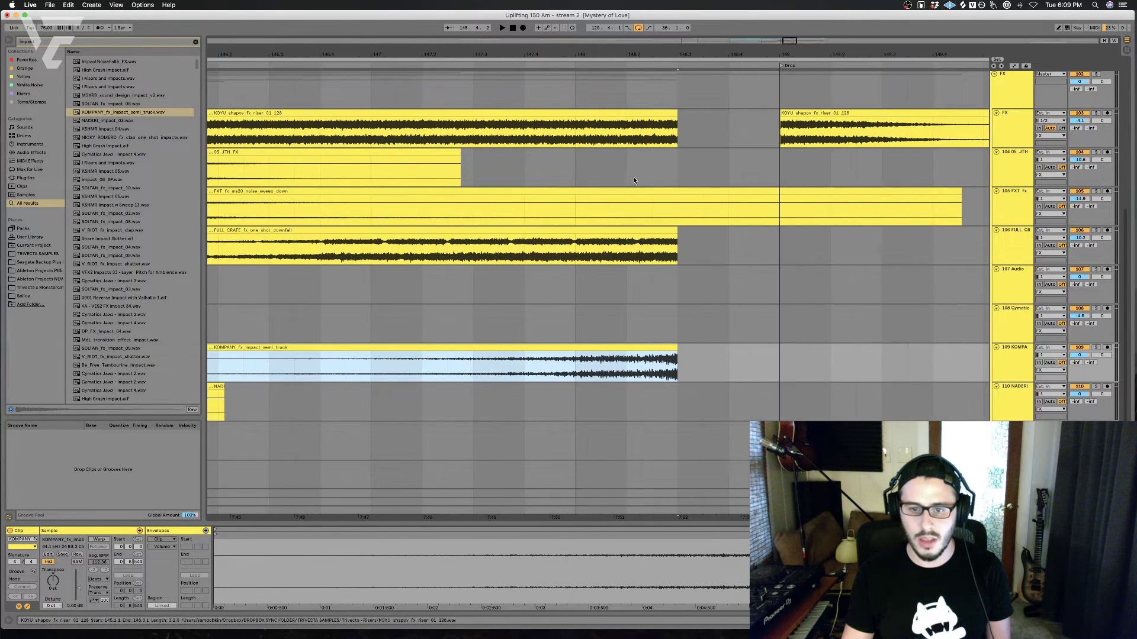
# Step: Insert another audio track directly below the KOMPANY track
pyautogui.click(470, 377)
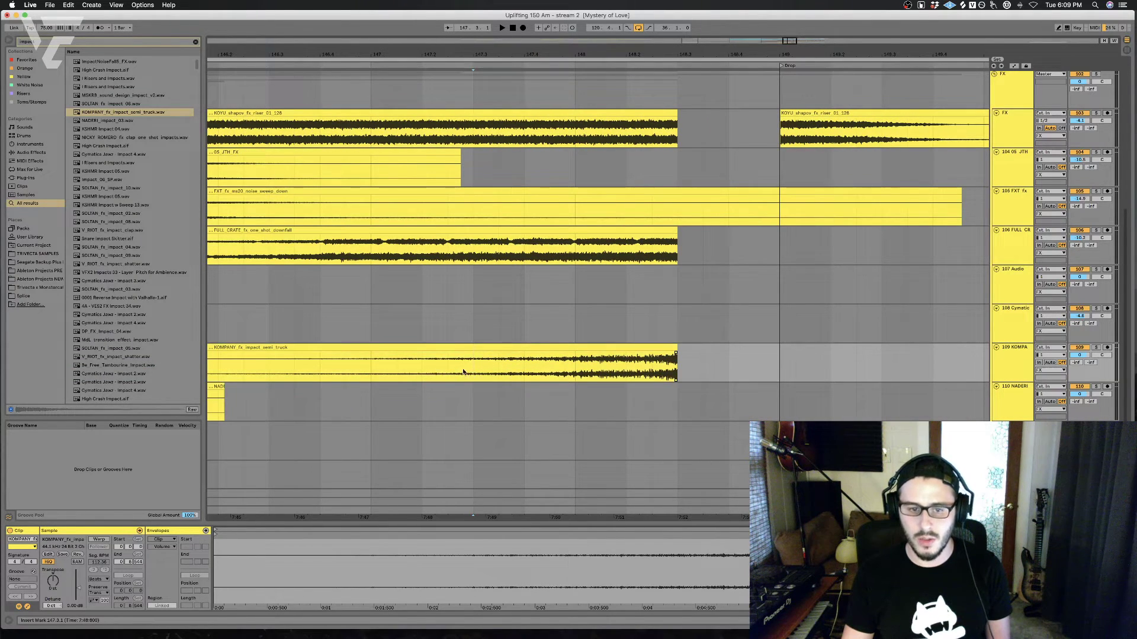
pyautogui.hscroll(-5, 441, 319)
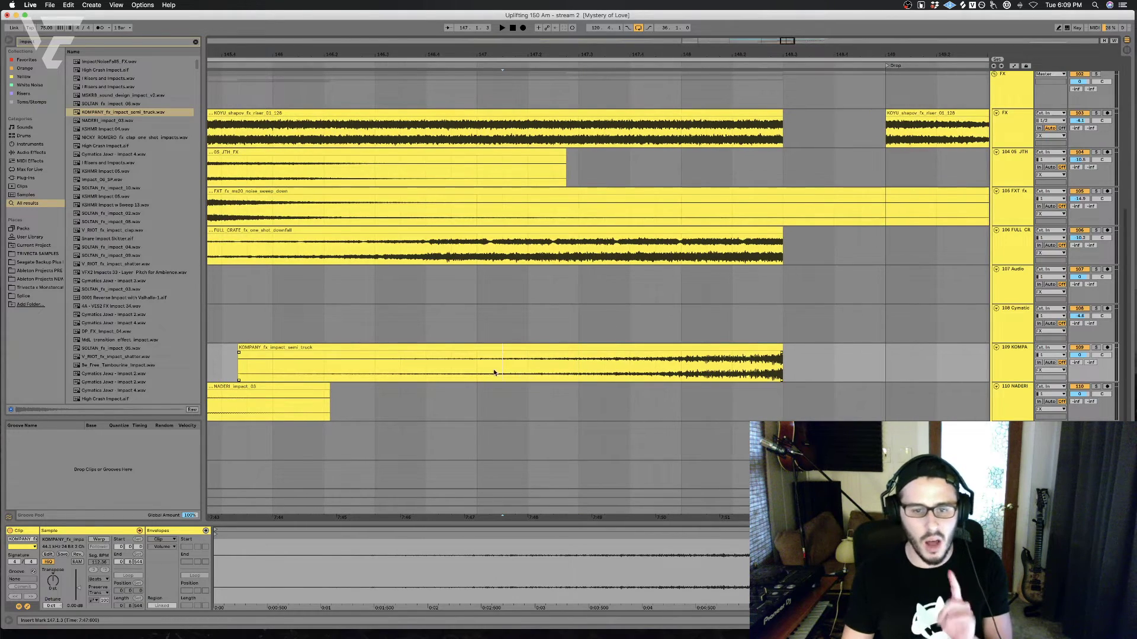
pyautogui.click(524, 362)
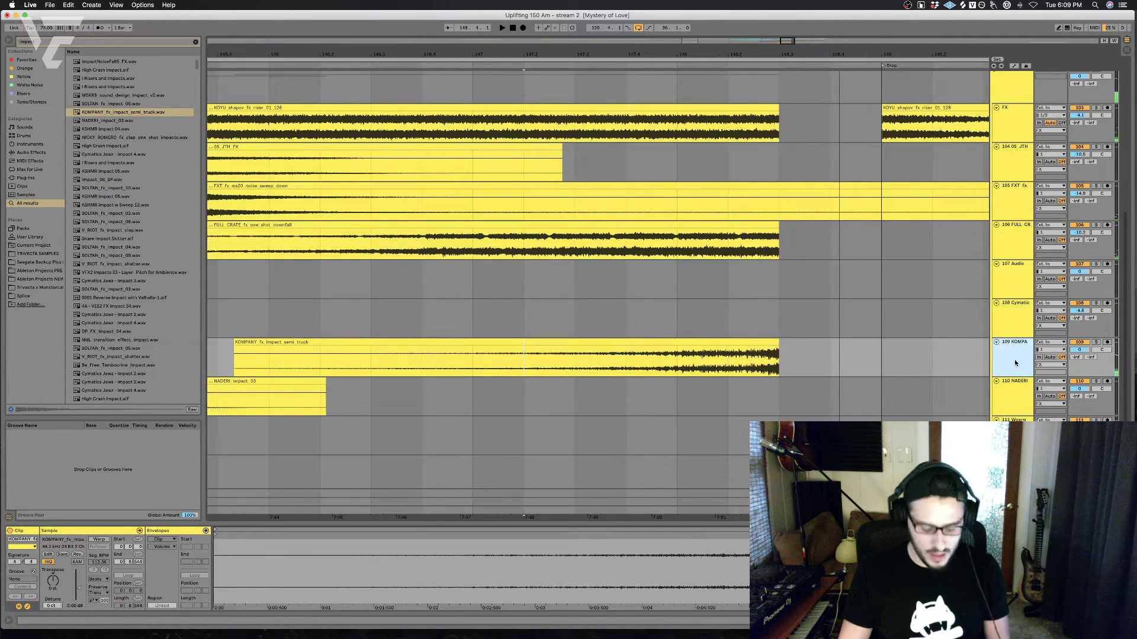
pyautogui.press('super+t')
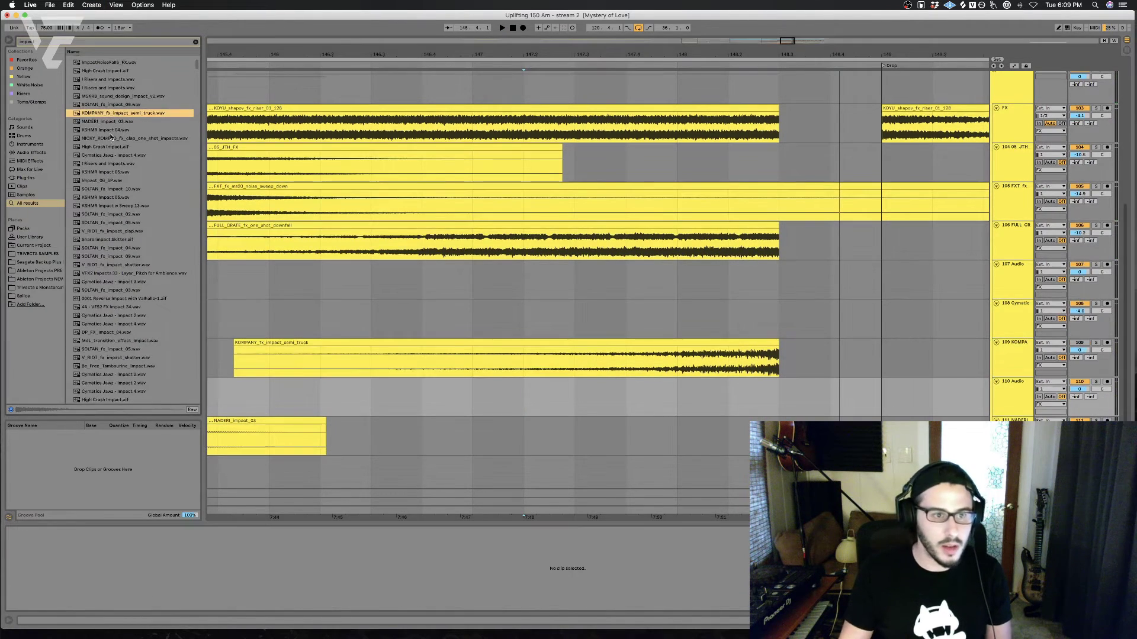
# Step: Preview several impact samples and place V_RIOT_fx_impact_shatter.wav on the new track at 147.3
pyautogui.scroll(1, 120, 165)
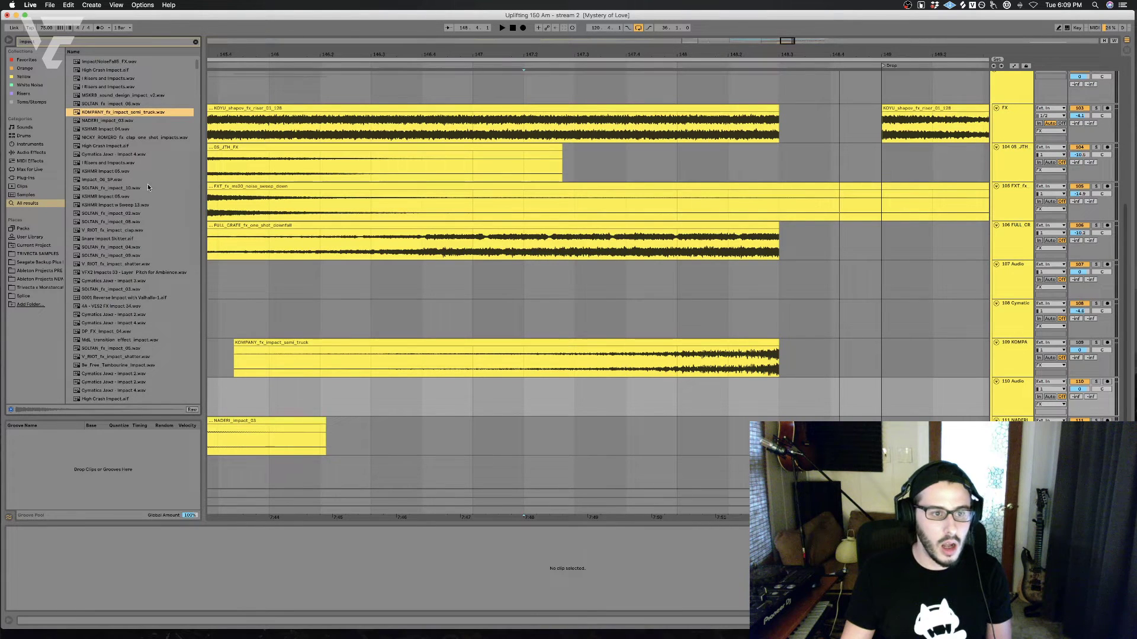
pyautogui.scroll(-1, 151, 228)
pyautogui.click(126, 216)
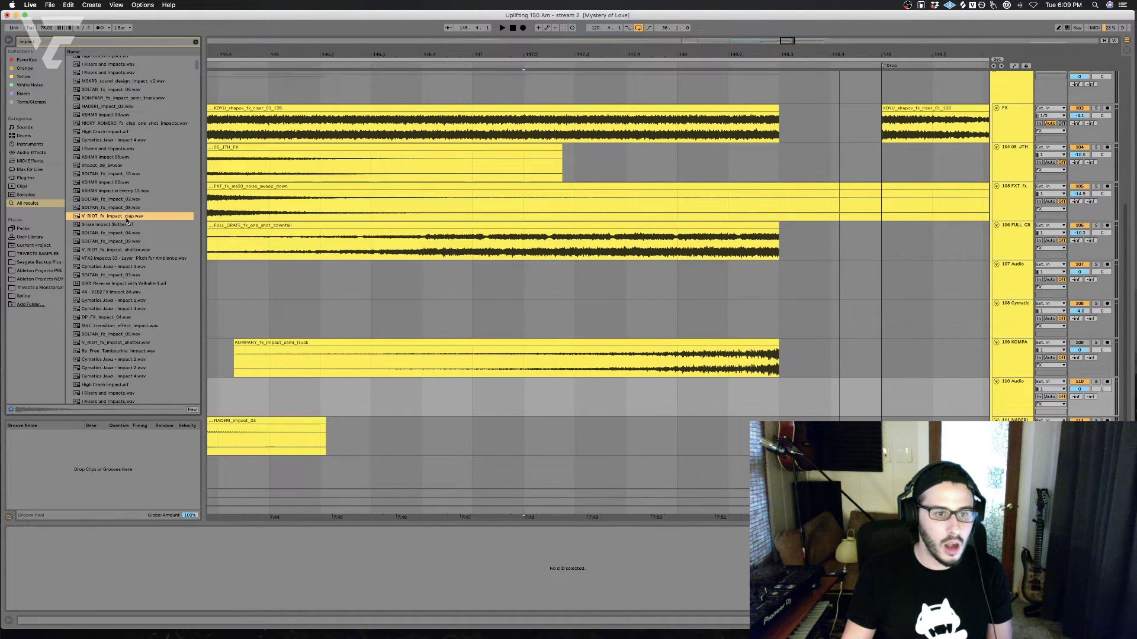
pyautogui.click(131, 225)
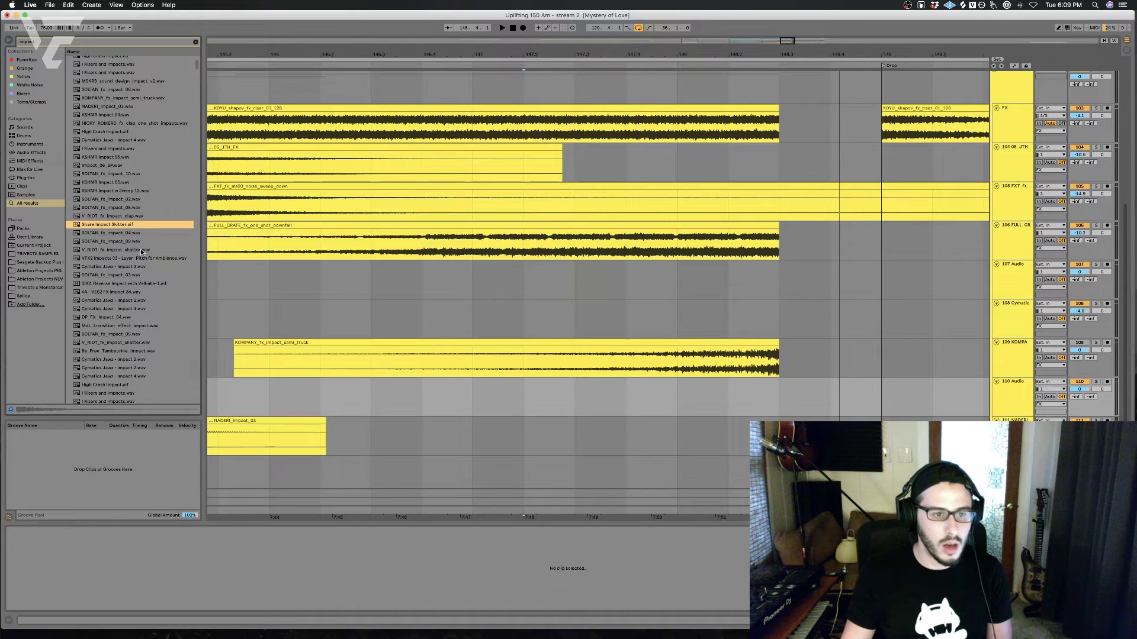
pyautogui.click(142, 250)
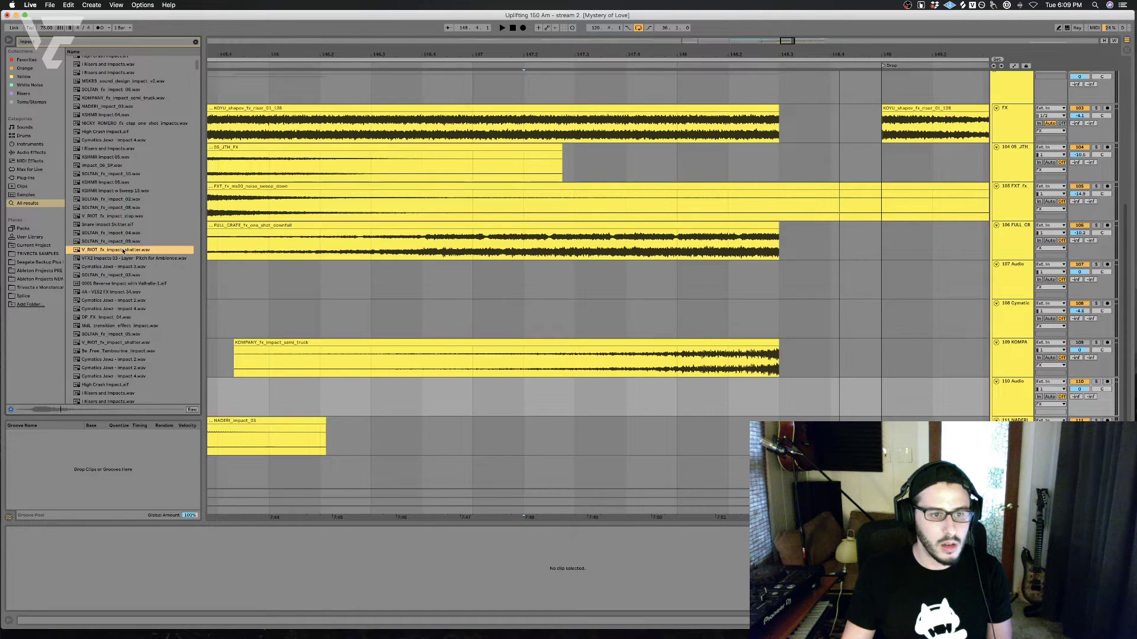
pyautogui.moveTo(122, 250); pyautogui.dragTo(563, 407)
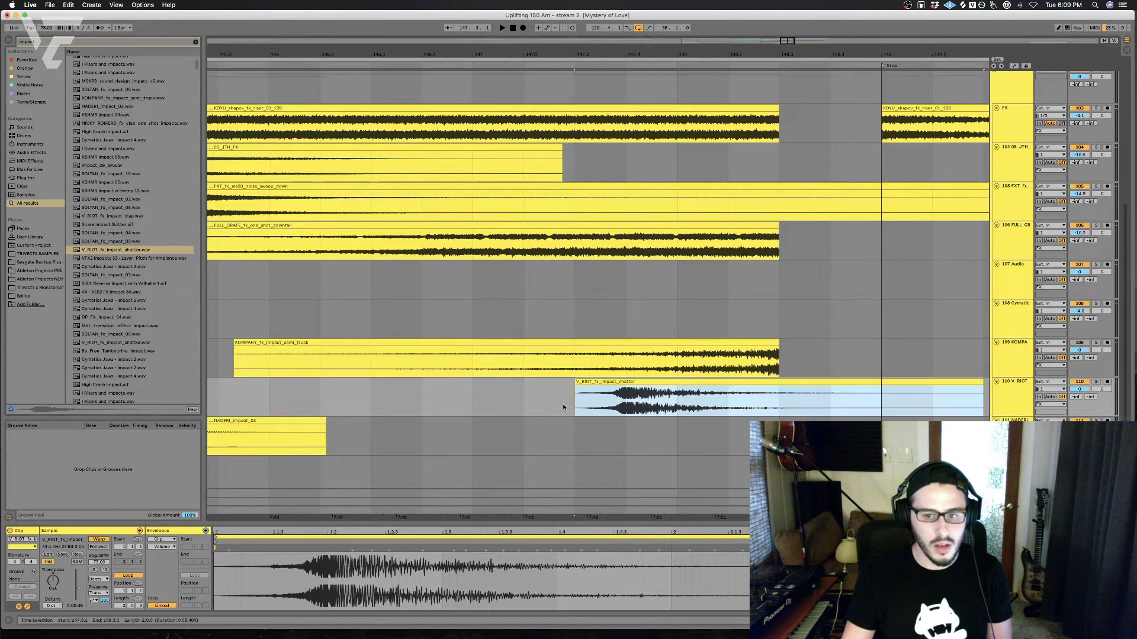
# Step: Unwarp and reverse the V_RIOT shatter clip, shift it earlier to swell into 148.3, and audition it
pyautogui.click(99, 540)
pyautogui.moveTo(906, 406); pyautogui.dragTo(734, 408)
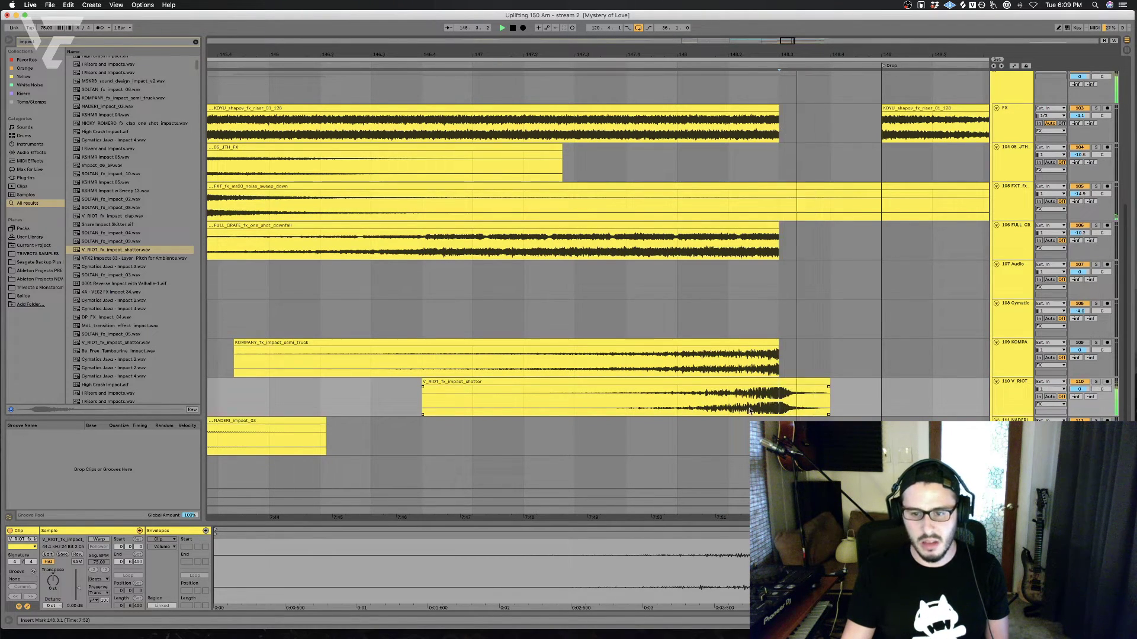
pyautogui.click(748, 403)
pyautogui.press('space')
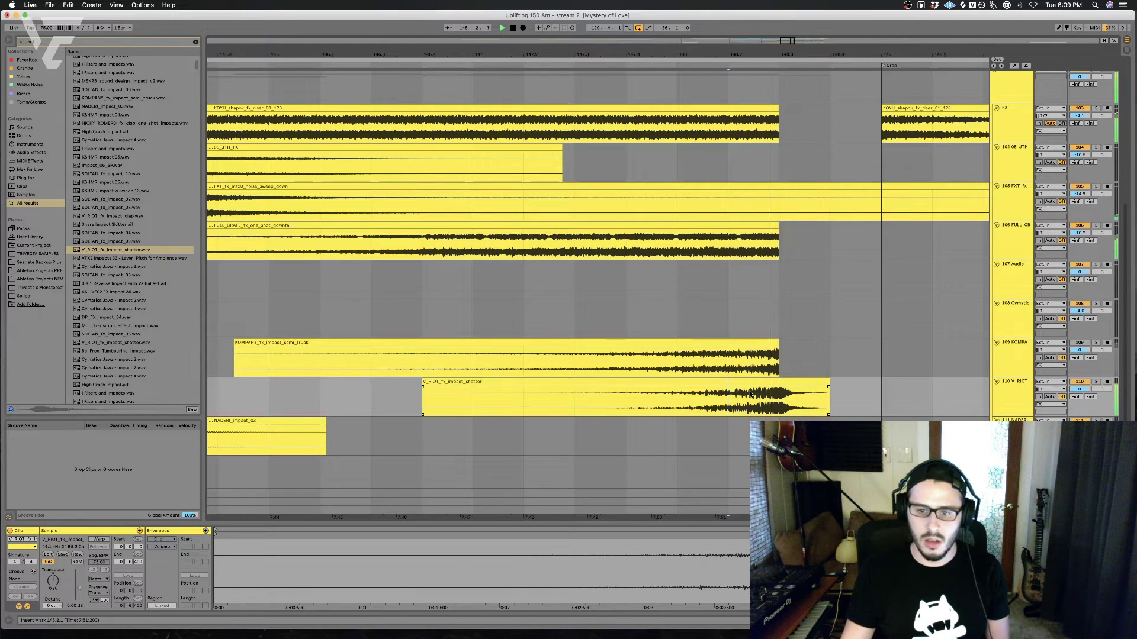
pyautogui.press('space')
pyautogui.click(677, 406)
pyautogui.press('space')
# Step: Delete the tail of the V_RIOT shatter clip after 148.3 and replay the build from bar 148
pyautogui.moveTo(780, 403); pyautogui.dragTo(830, 400)
pyautogui.press('Delete')
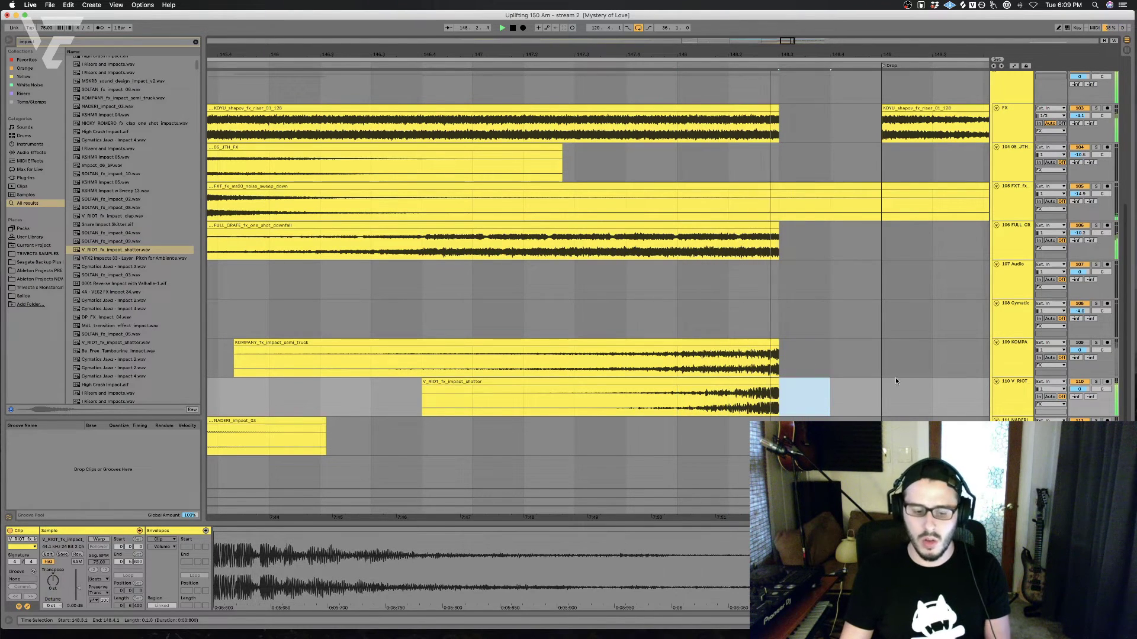
pyautogui.click(697, 410)
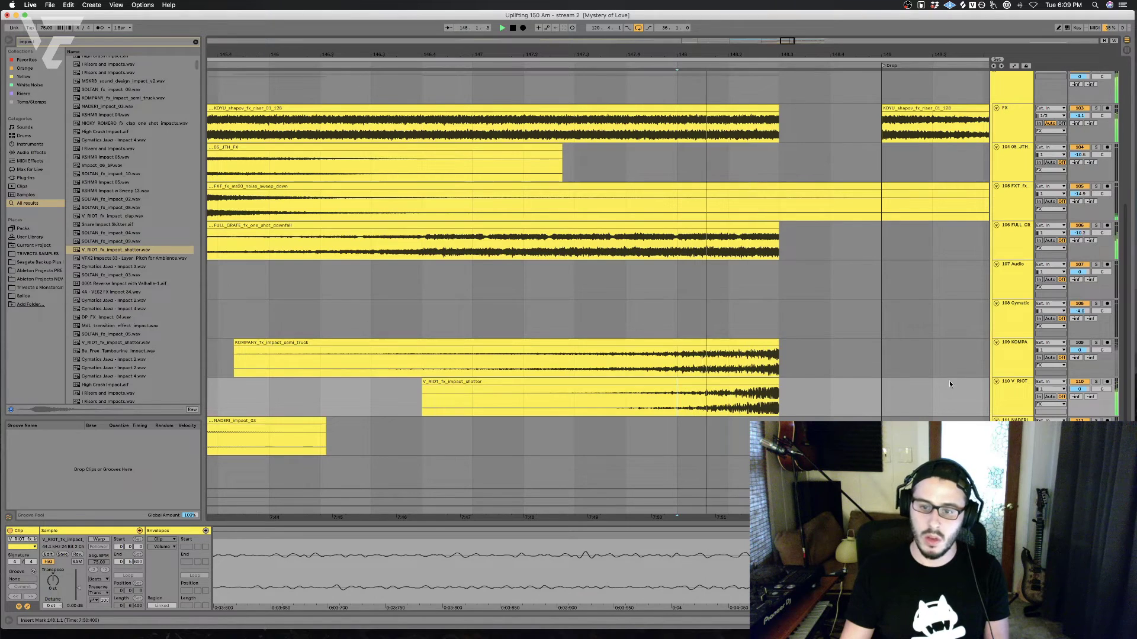
pyautogui.press('space')
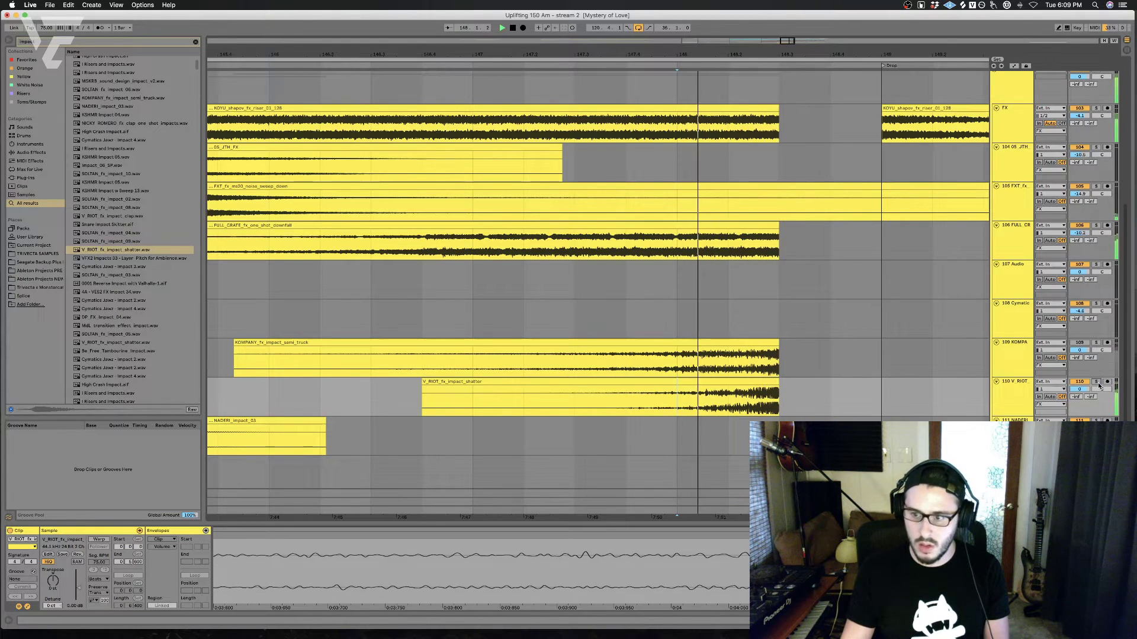
# Step: Compare the two reversed impacts from bar 148 by soloing the V_RIOT and KOMPANY tracks, leaving both unsoloed
pyautogui.click(1096, 383)
pyautogui.press('space')
pyautogui.press('space')
pyautogui.click(1095, 343)
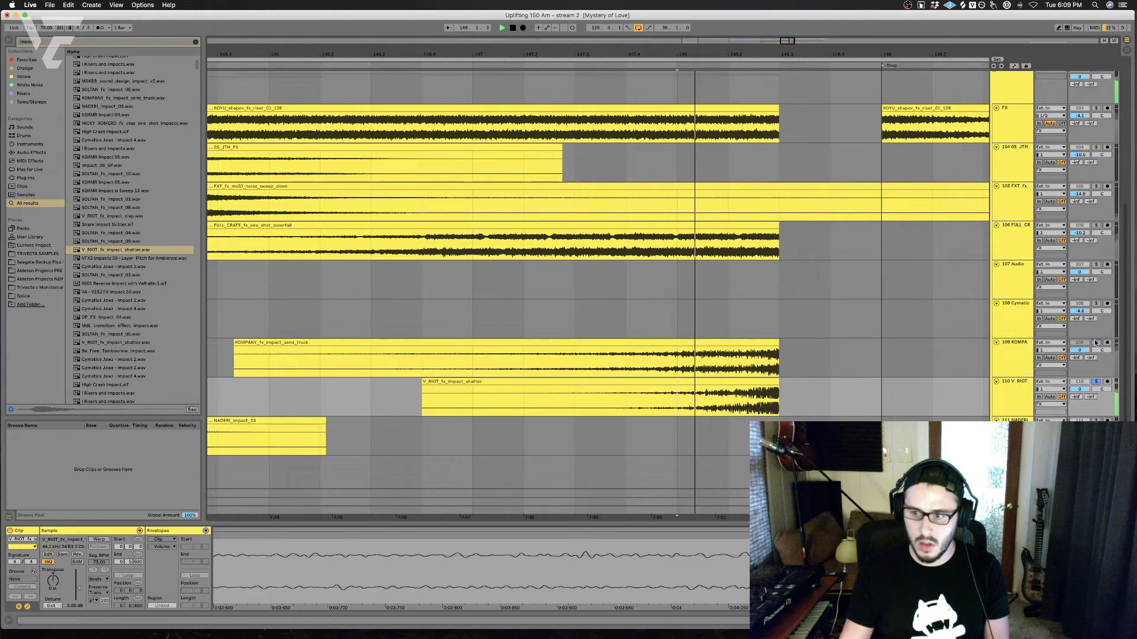
pyautogui.click(1095, 342)
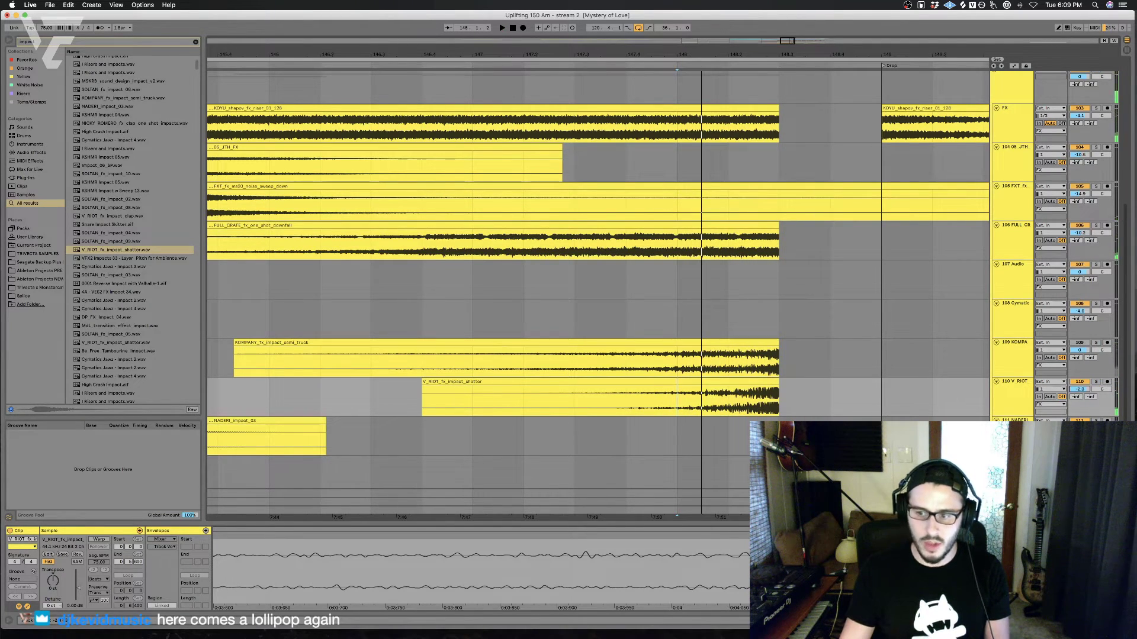
# Step: Lower the volumes of the V_RIOT and KOMPANY tracks and stop playback
pyautogui.moveTo(1080, 391); pyautogui.dragTo(1081, 347)
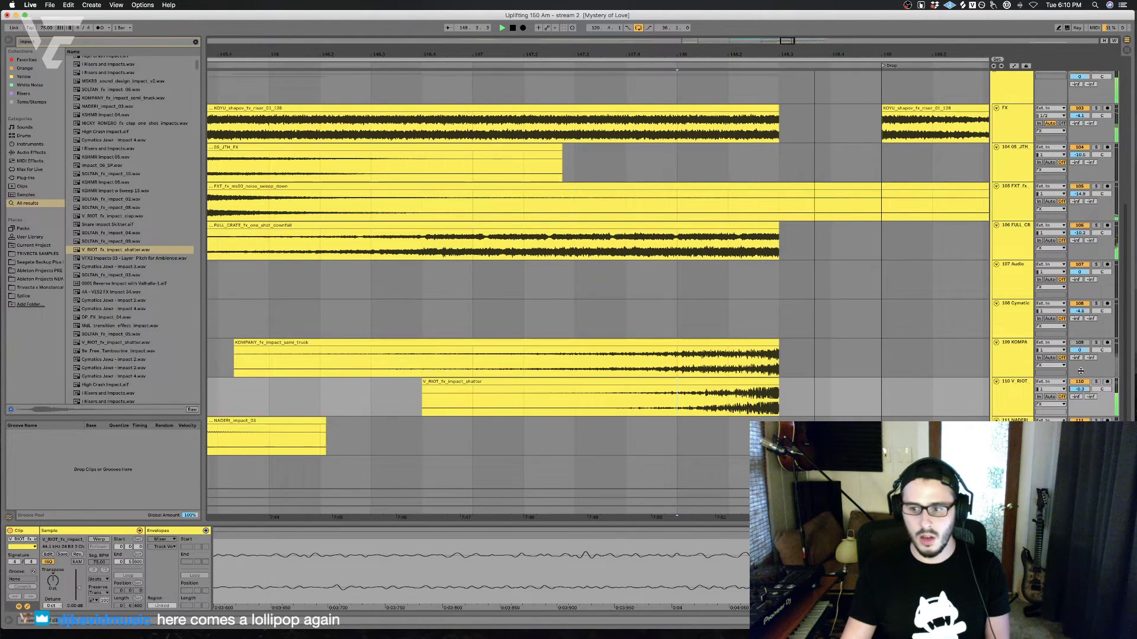
pyautogui.click(1078, 343)
pyautogui.press('space')
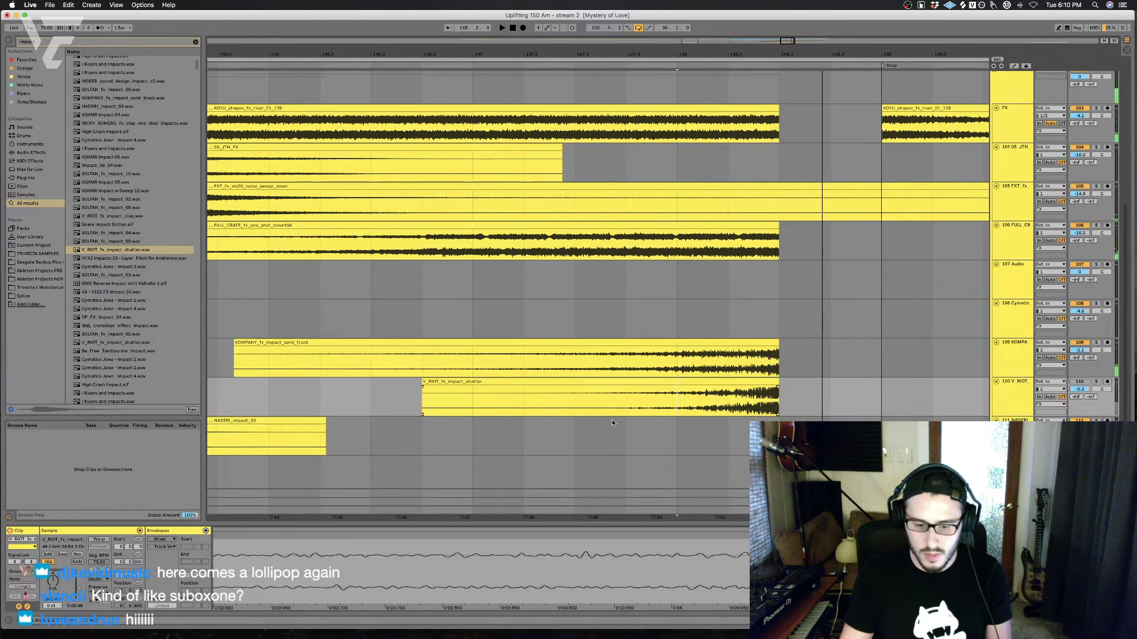
# Step: Replay the build leading into 148.3 to check how the reversed impacts swell
pyautogui.hscroll(-5, 646, 418)
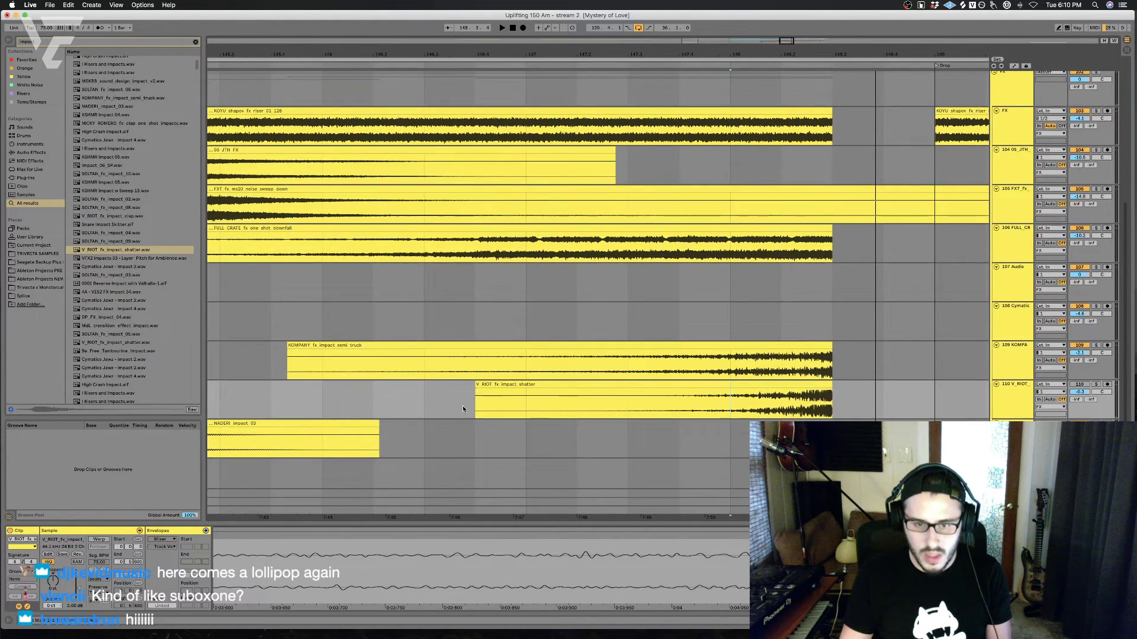
pyautogui.click(420, 375)
pyautogui.press('space')
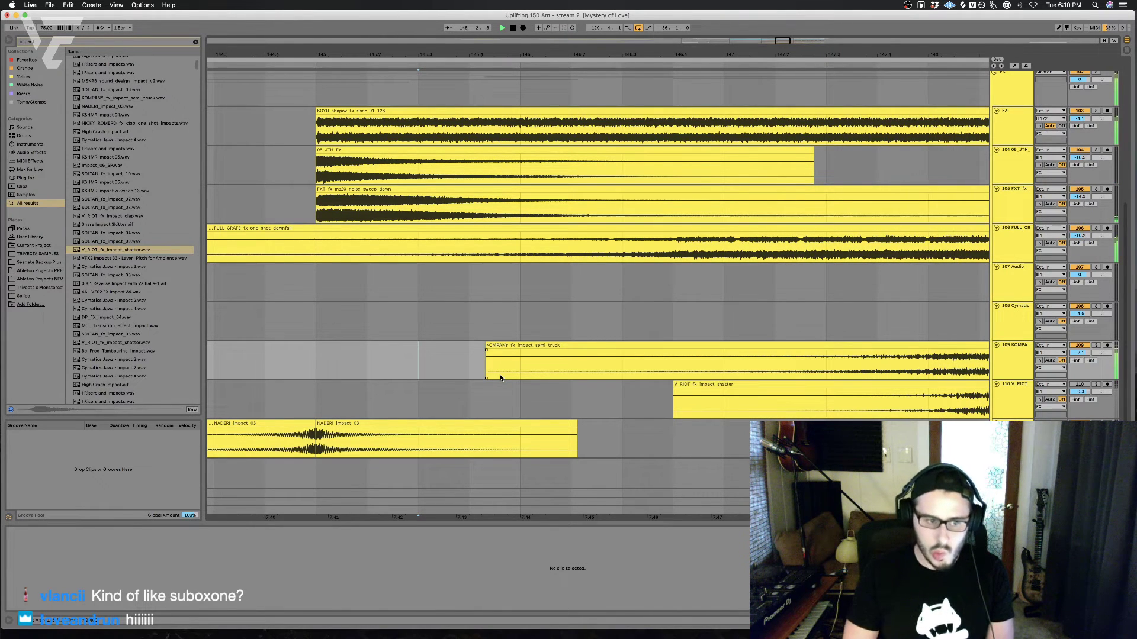
pyautogui.press('space')
pyautogui.scroll(2, 569, 381)
pyautogui.hscroll(8, 612, 383)
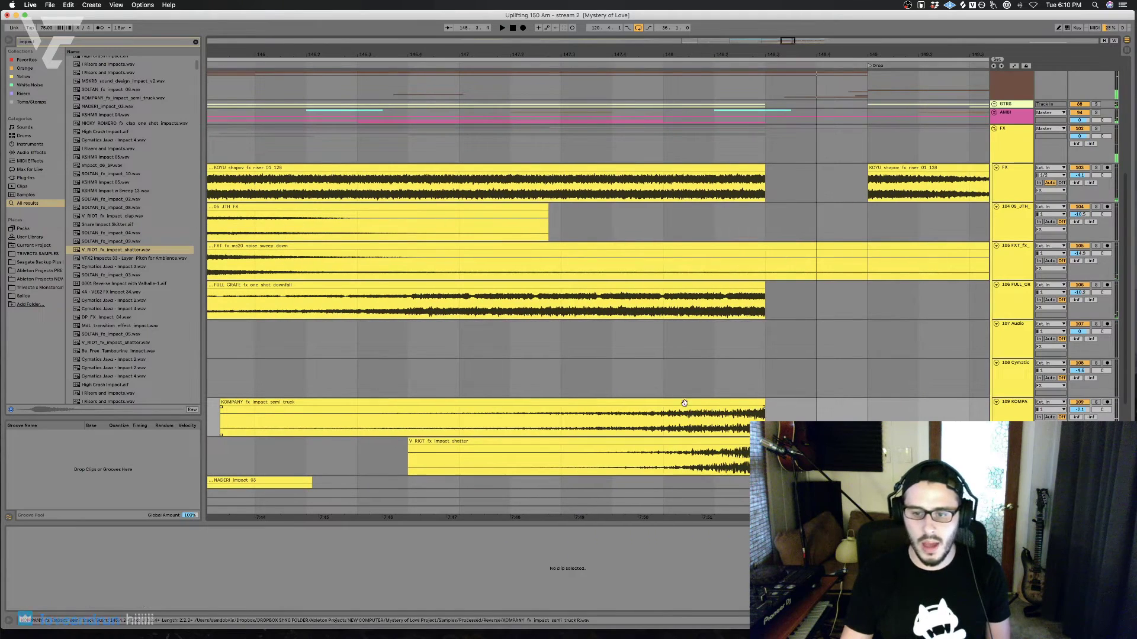
# Step: Replay from bar 148 and adjust the KOMPANY track's volume upward against the mix
pyautogui.click(680, 408)
pyautogui.press('space')
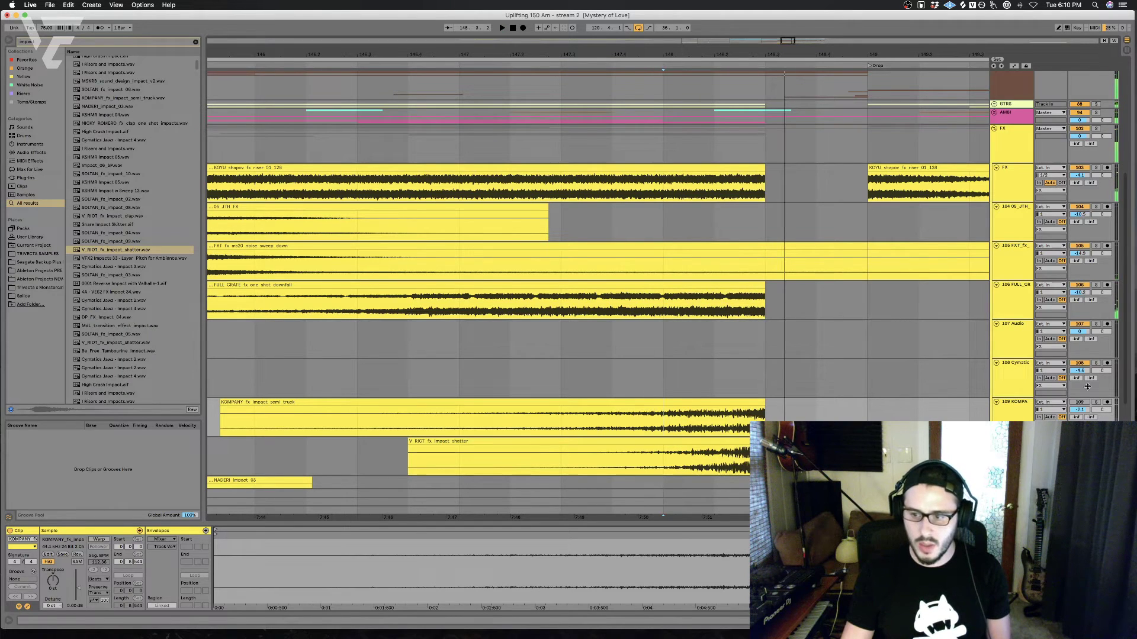
pyautogui.moveTo(1079, 404); pyautogui.dragTo(1078, 386)
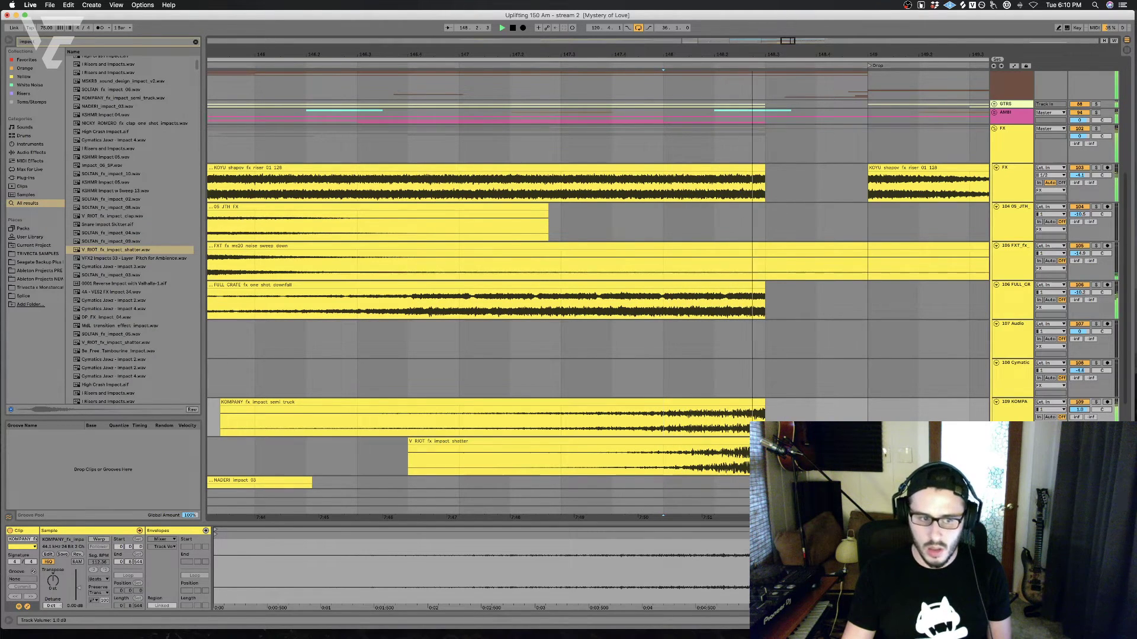
pyautogui.click(743, 419)
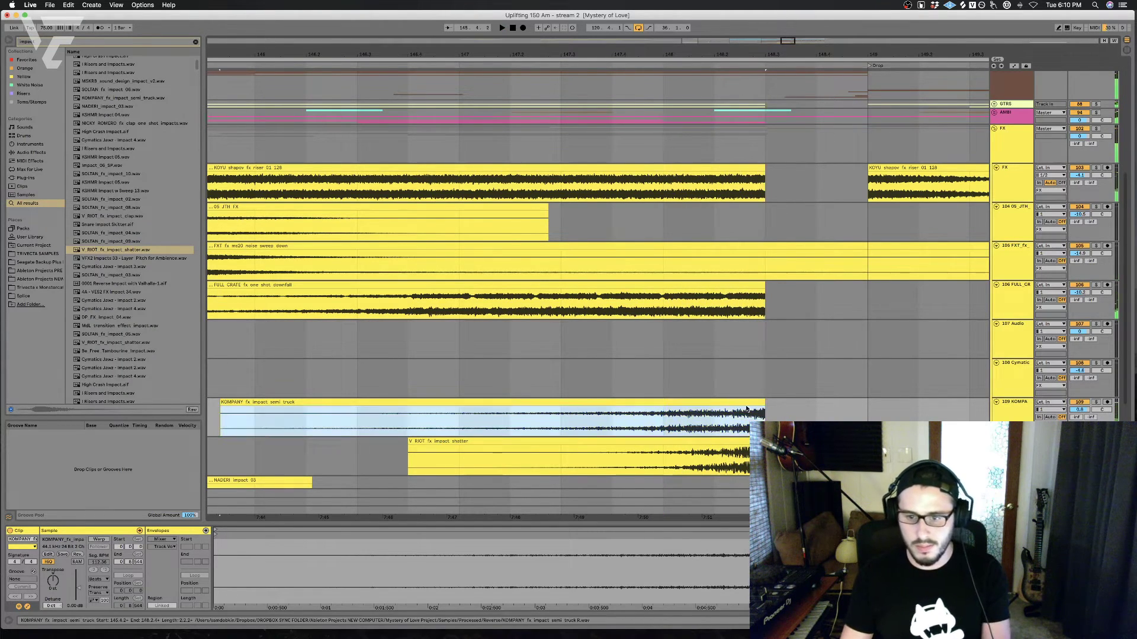
pyautogui.click(1085, 408)
# Step: Insert a new audio track below V_RIOT, preview impact samples, and place Cymatics Jaws - Impact 4 on it before 148.3
pyautogui.click(1014, 441)
pyautogui.press('super+t')
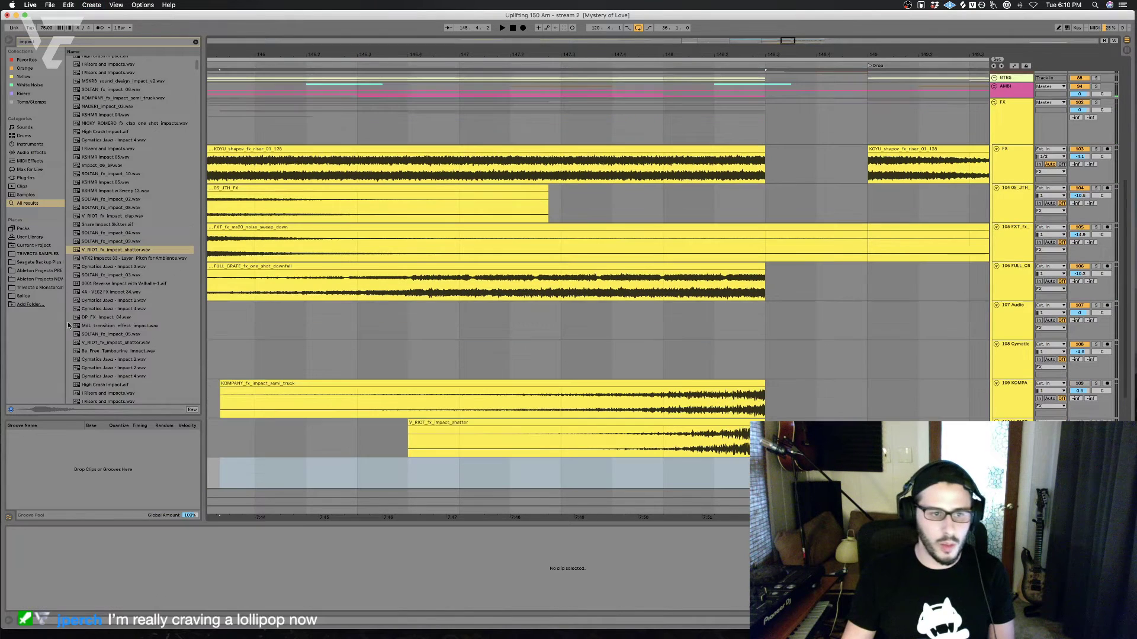
pyautogui.click(115, 276)
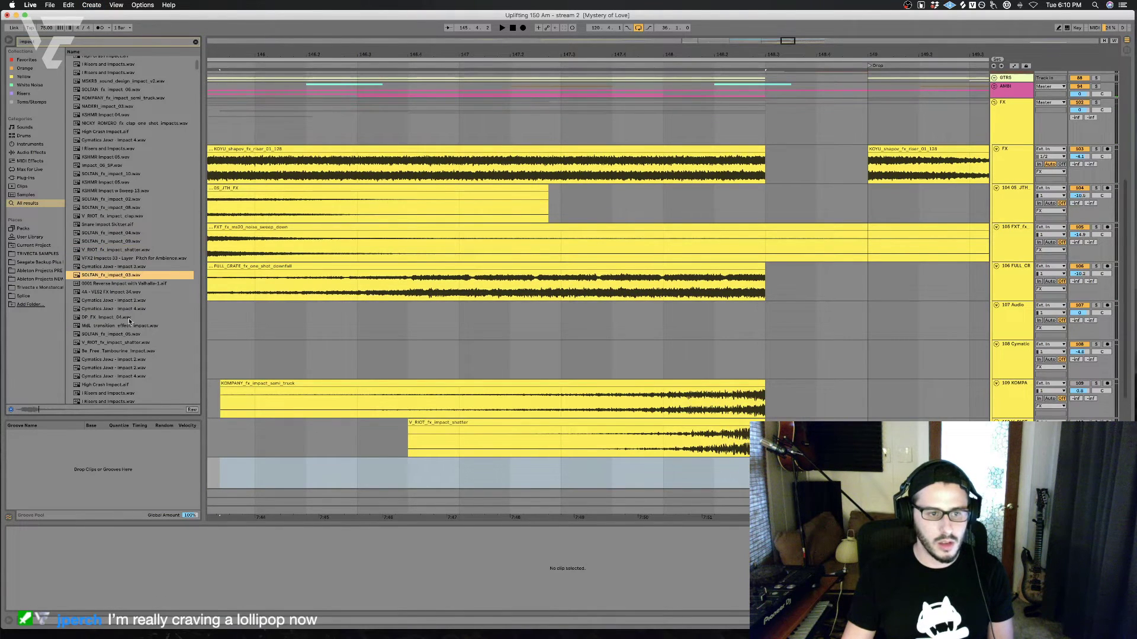
pyautogui.click(128, 308)
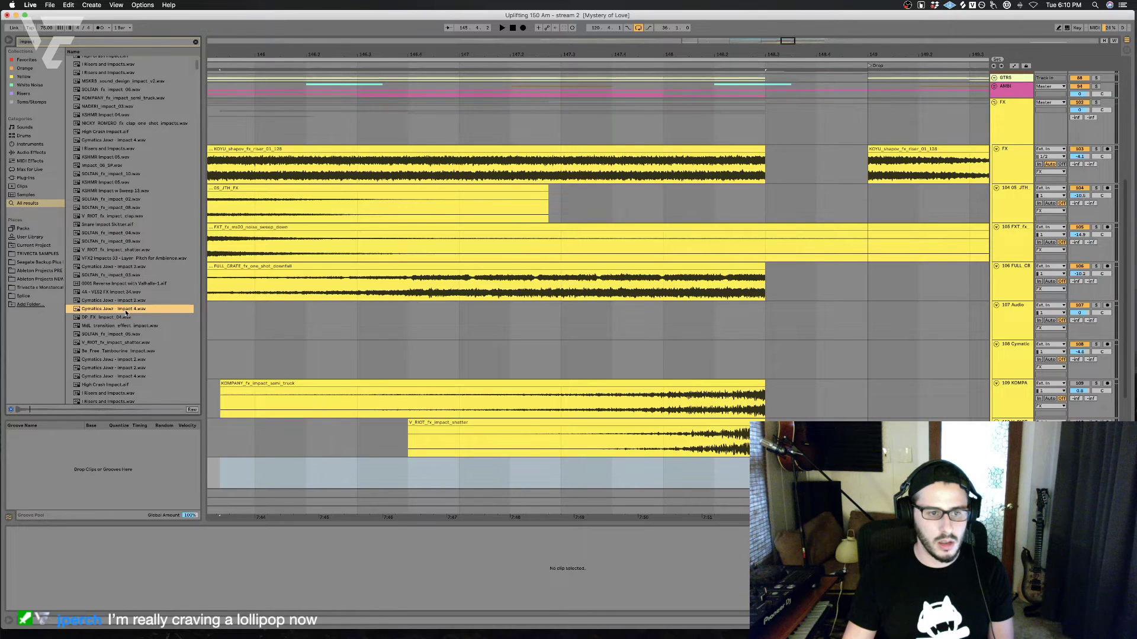
pyautogui.moveTo(184, 328); pyautogui.dragTo(485, 463)
# Step: Unwarp and reverse the Cymatics Jaws impact clip, and shift it earlier to swell into 148.3
pyautogui.click(96, 539)
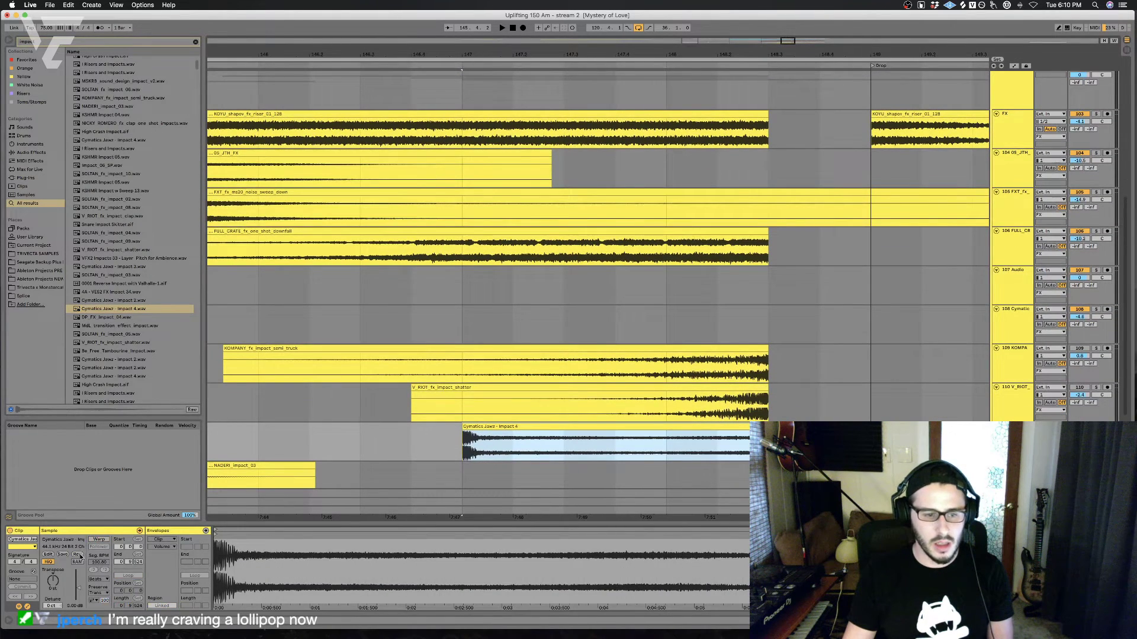
pyautogui.click(79, 555)
pyautogui.moveTo(689, 427); pyautogui.dragTo(383, 427)
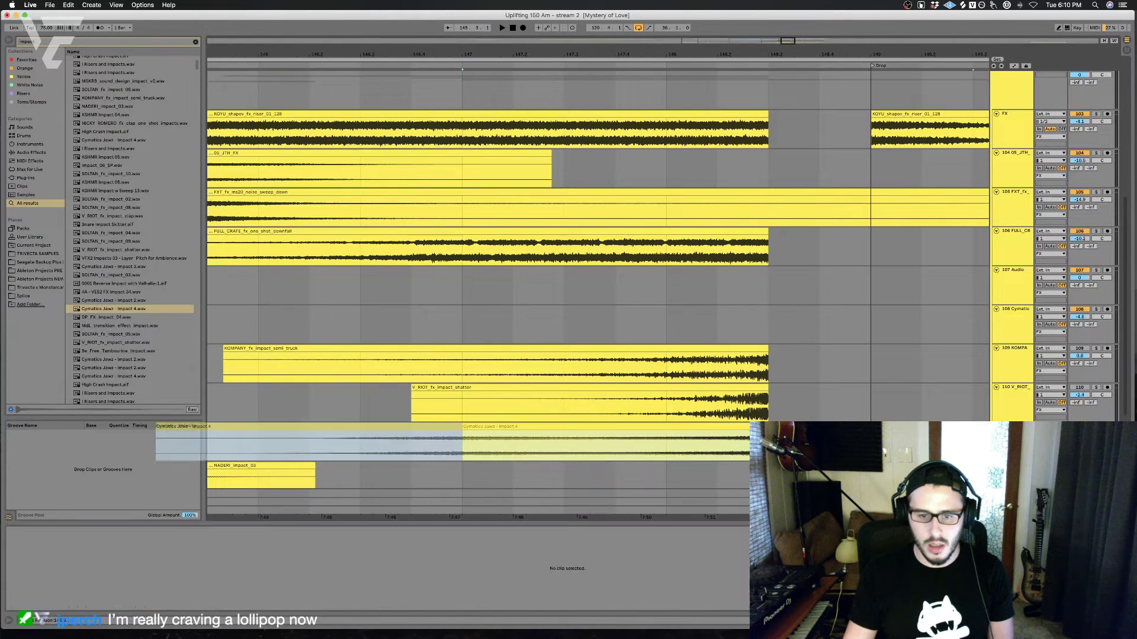
pyautogui.moveTo(757, 427); pyautogui.dragTo(767, 451)
# Step: Solo the new Cymatics Jaws track and repeatedly audition its reversed impact into 148.3
pyautogui.press('space')
pyautogui.press('s')
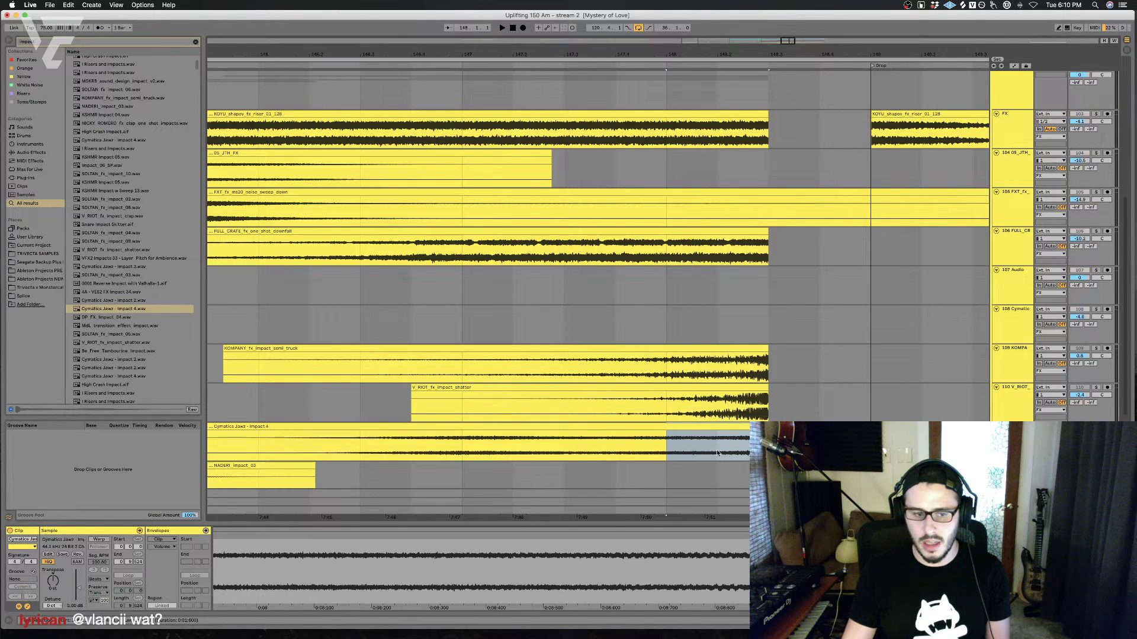
pyautogui.press('space')
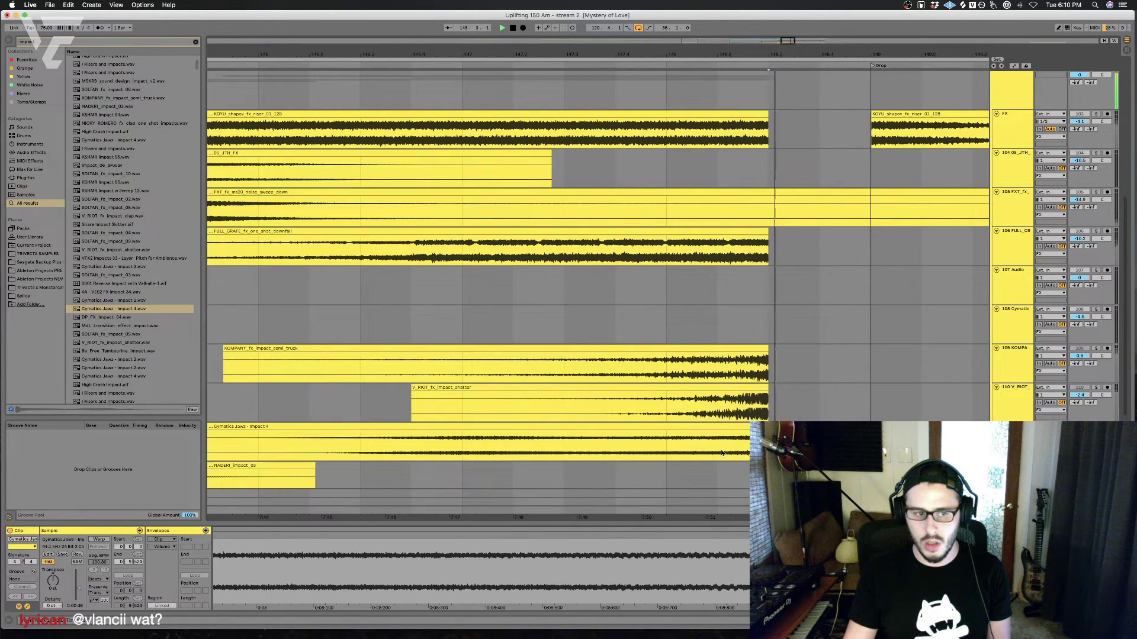
pyautogui.click(718, 452)
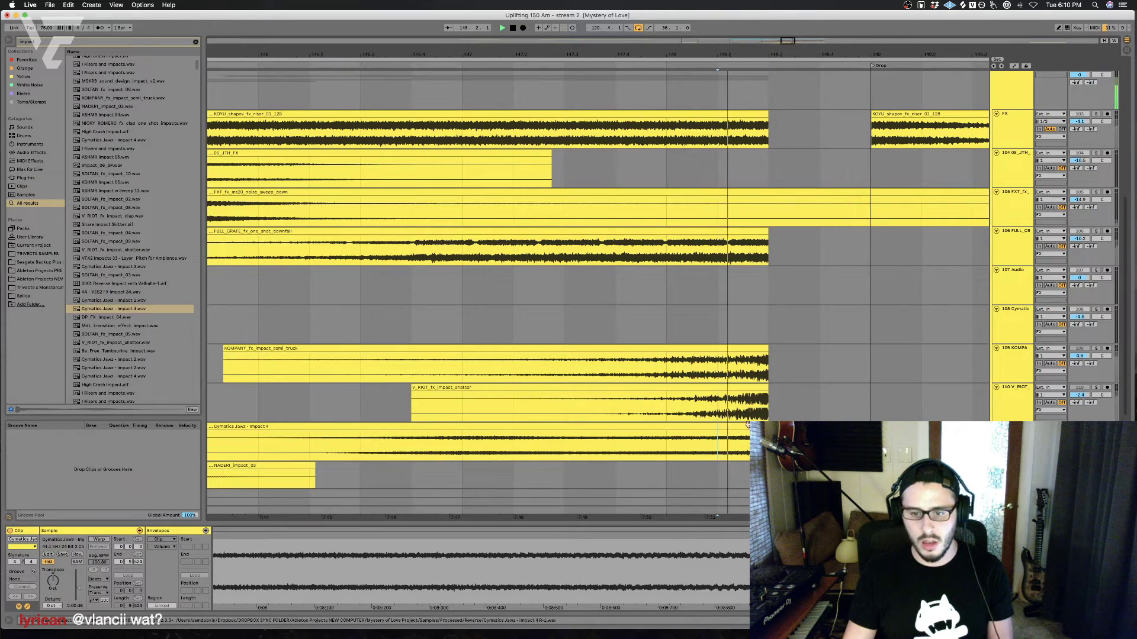
pyautogui.press('space')
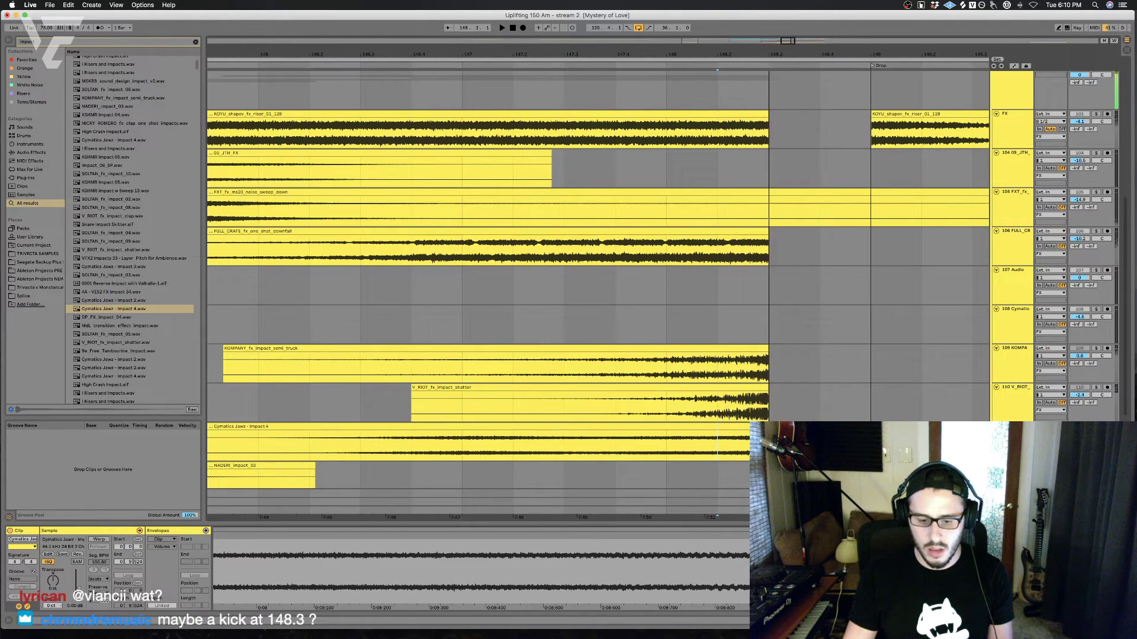
pyautogui.press('space')
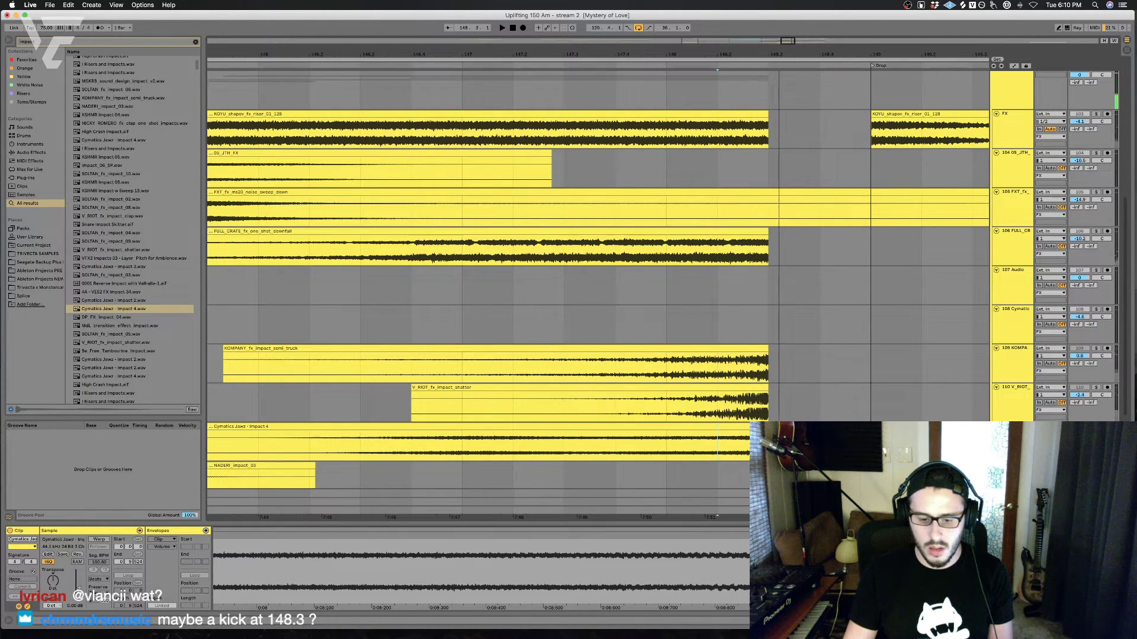
pyautogui.press('space')
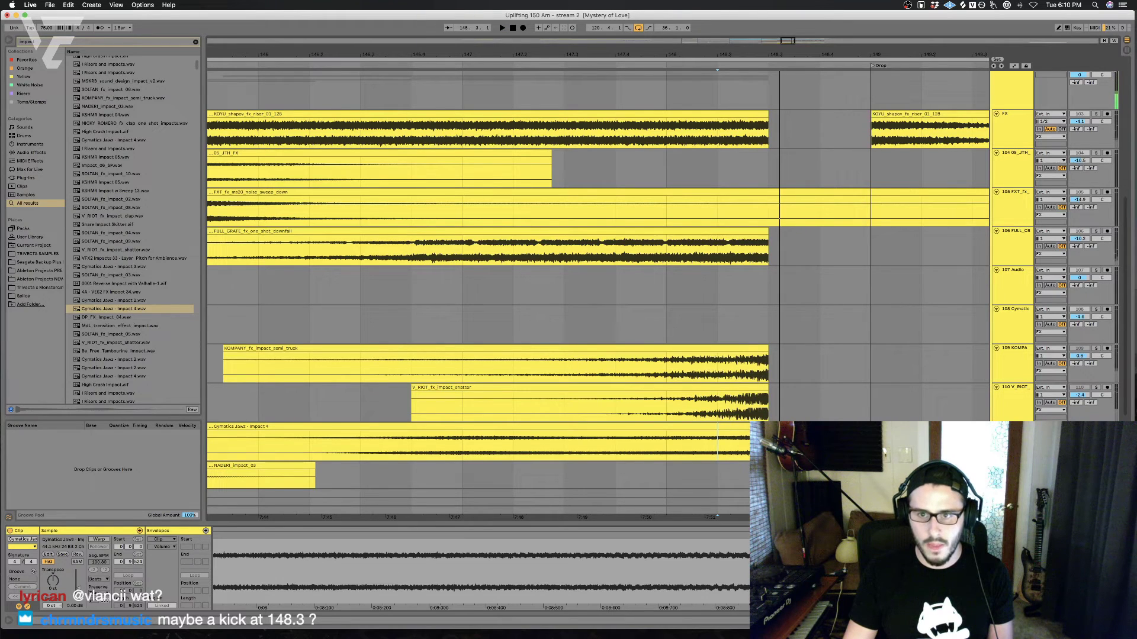
pyautogui.press('space')
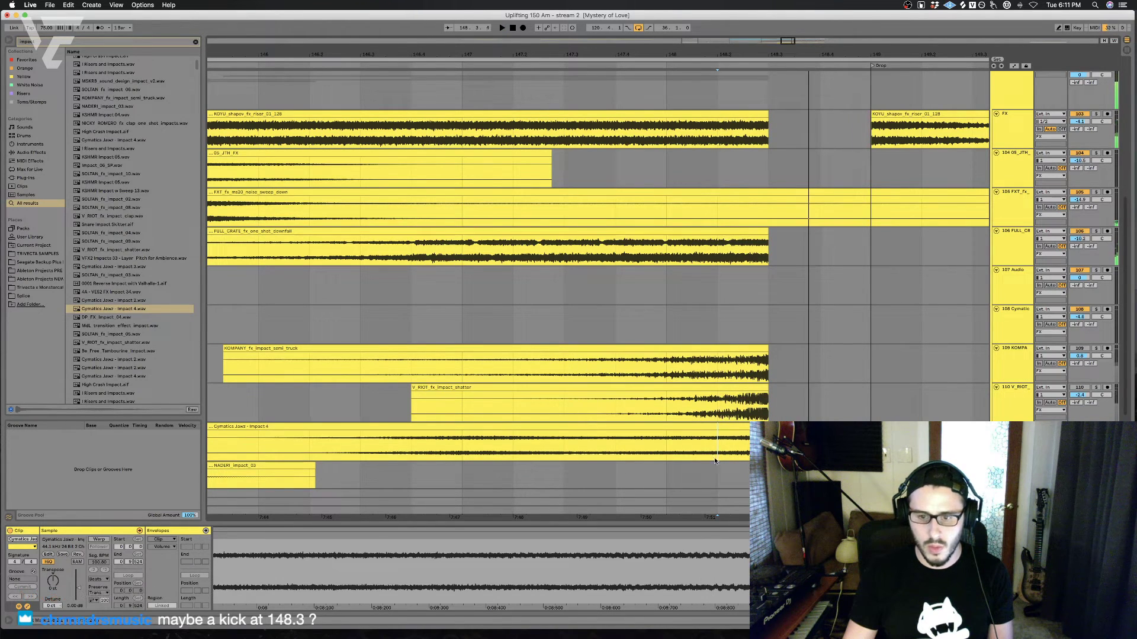
# Step: Compare the Cymatics Jaws impact in the full mix and soloed, playing from bar 148
pyautogui.press('space')
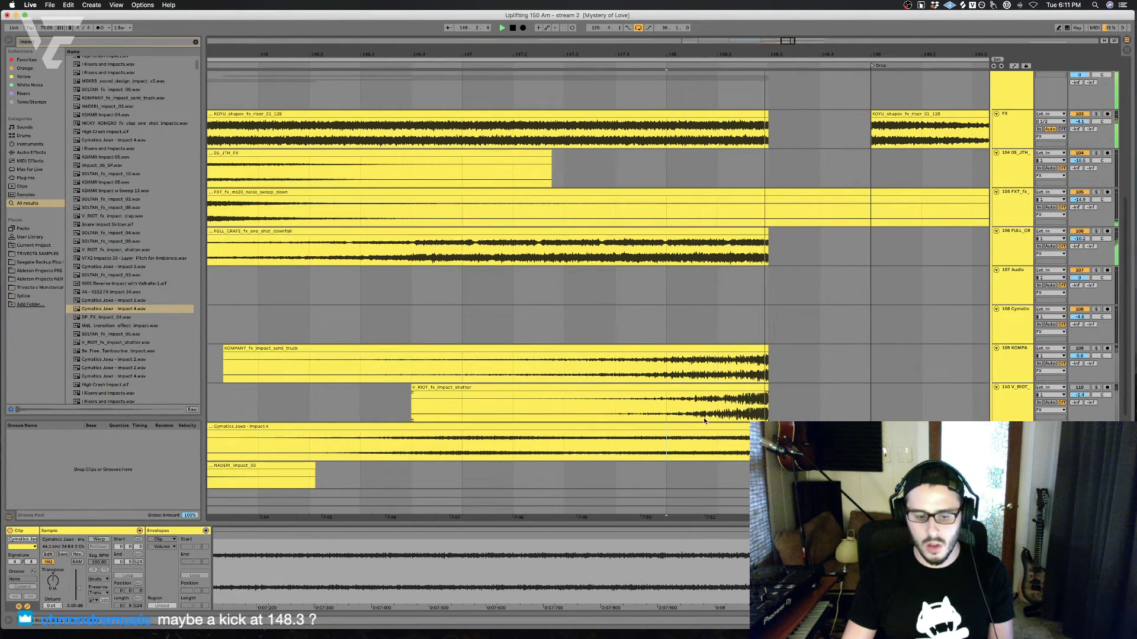
pyautogui.click(619, 418)
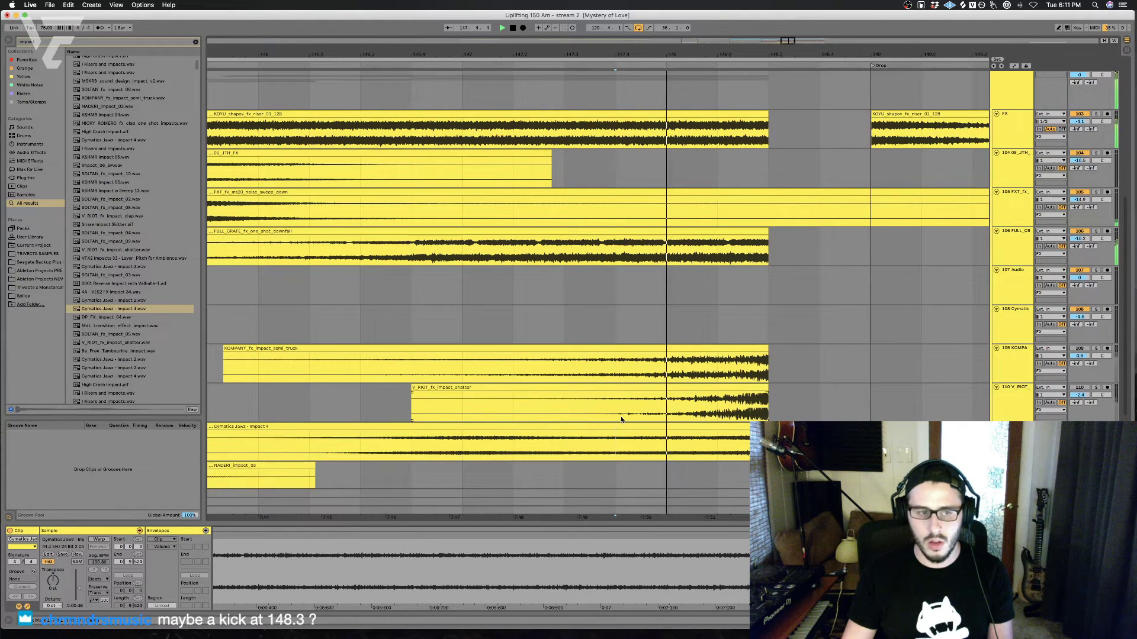
pyautogui.click(666, 444)
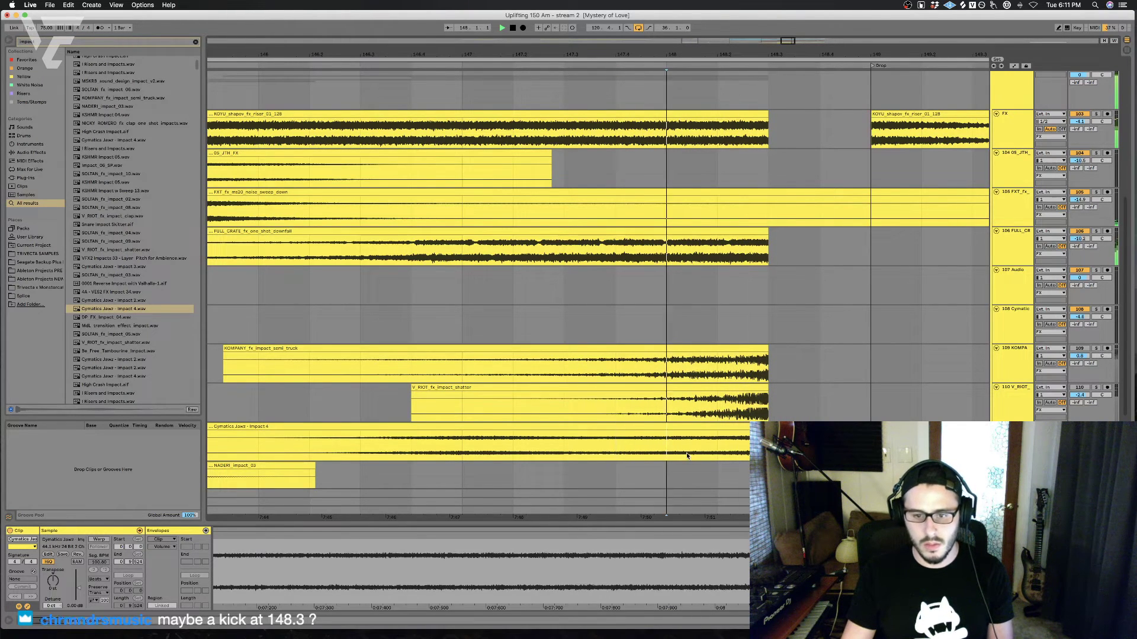
pyautogui.click(1096, 426)
pyautogui.press('space')
pyautogui.press('space')
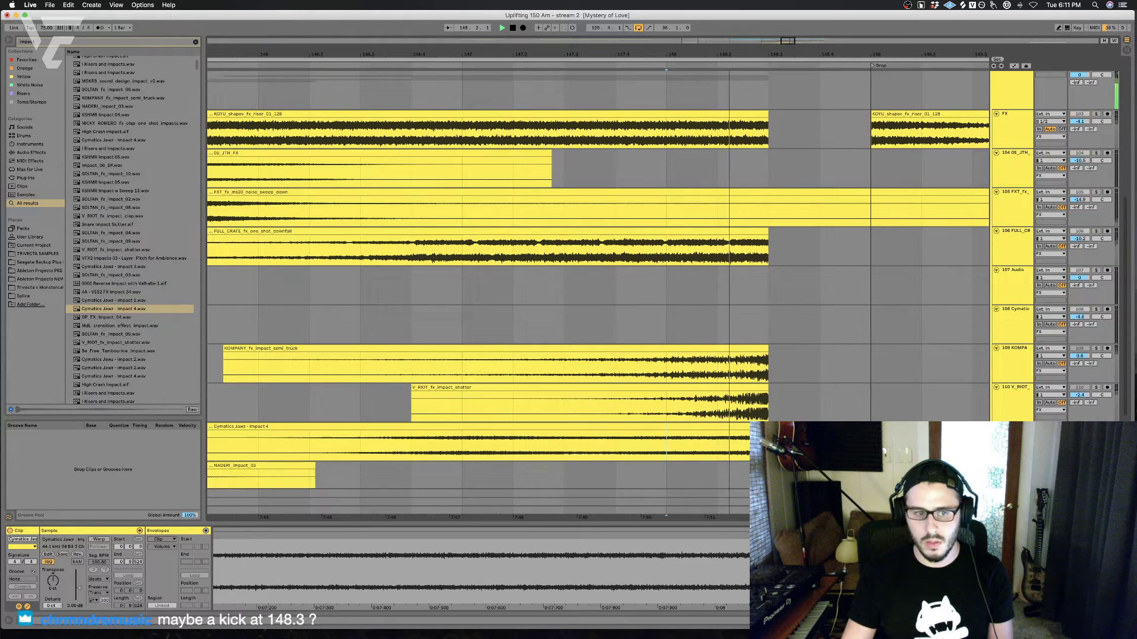
pyautogui.press('space')
# Step: Audition the Cymatics Jaws clip from bar 147, compare it with soloed V_RIOT and KOMPANY, and replay the unsoloed mix
pyautogui.click(455, 455)
pyautogui.press('space')
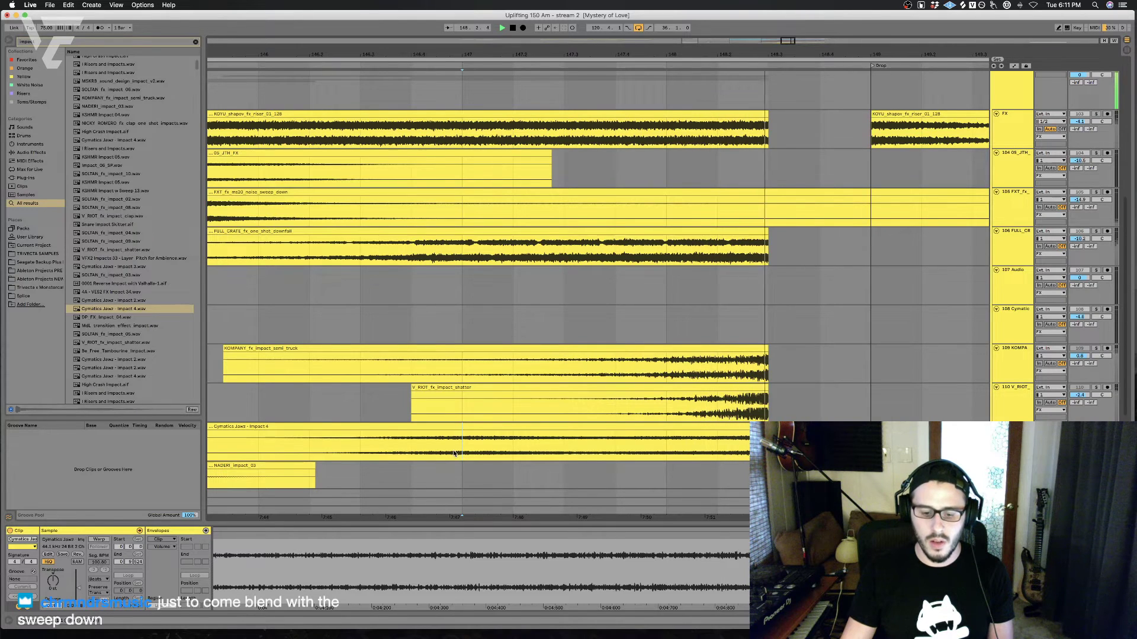
pyautogui.press('space')
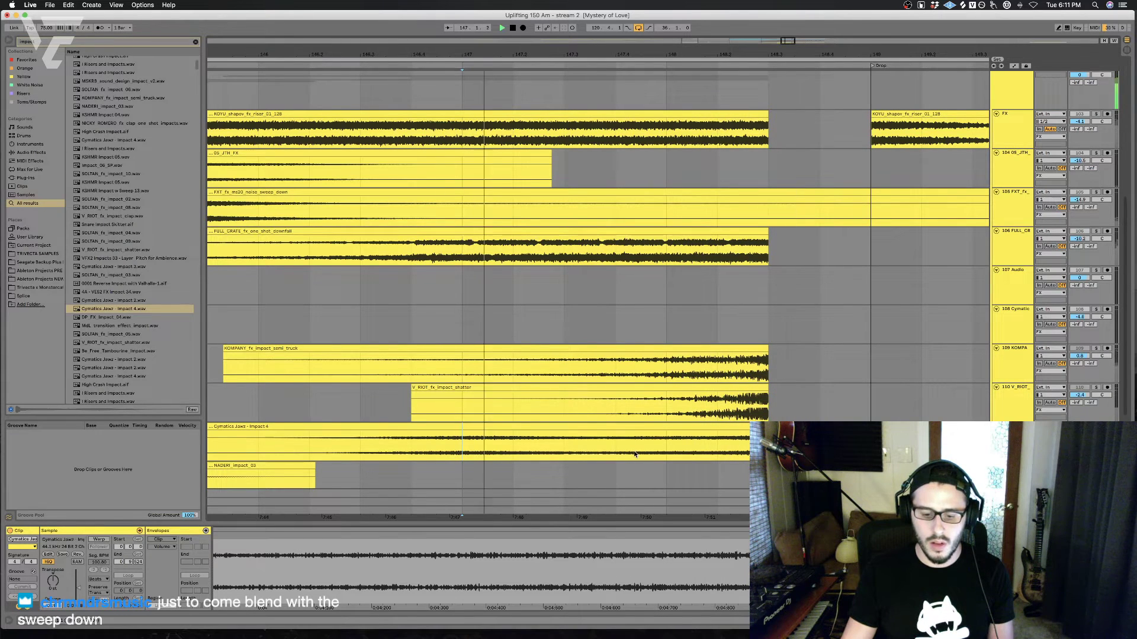
pyautogui.click(1096, 388)
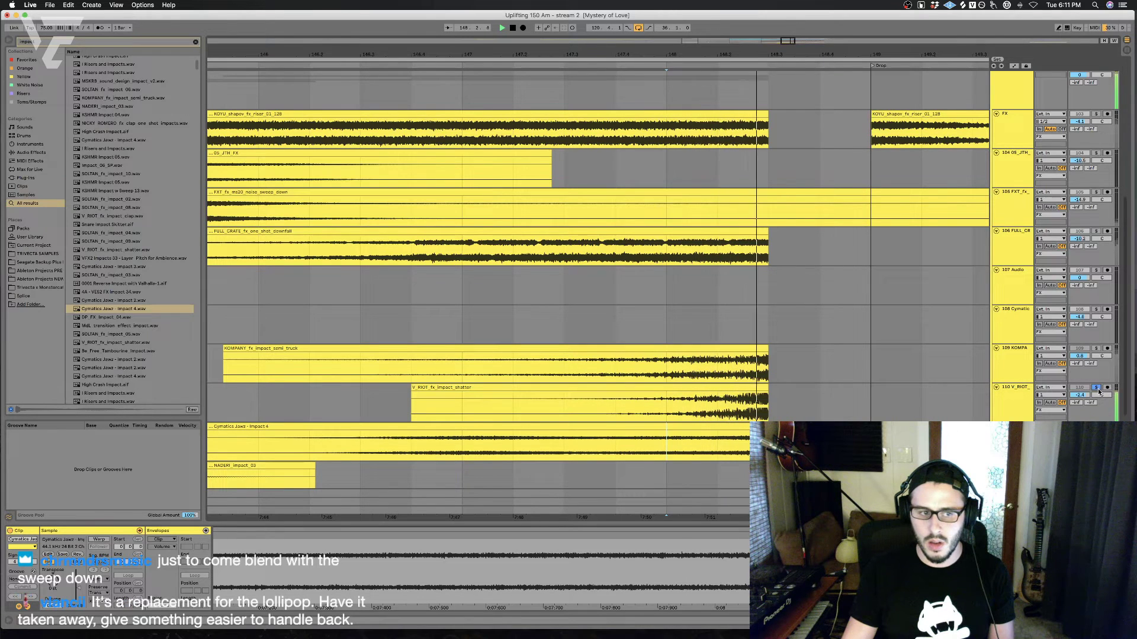
pyautogui.click(1096, 350)
pyautogui.click(1096, 350)
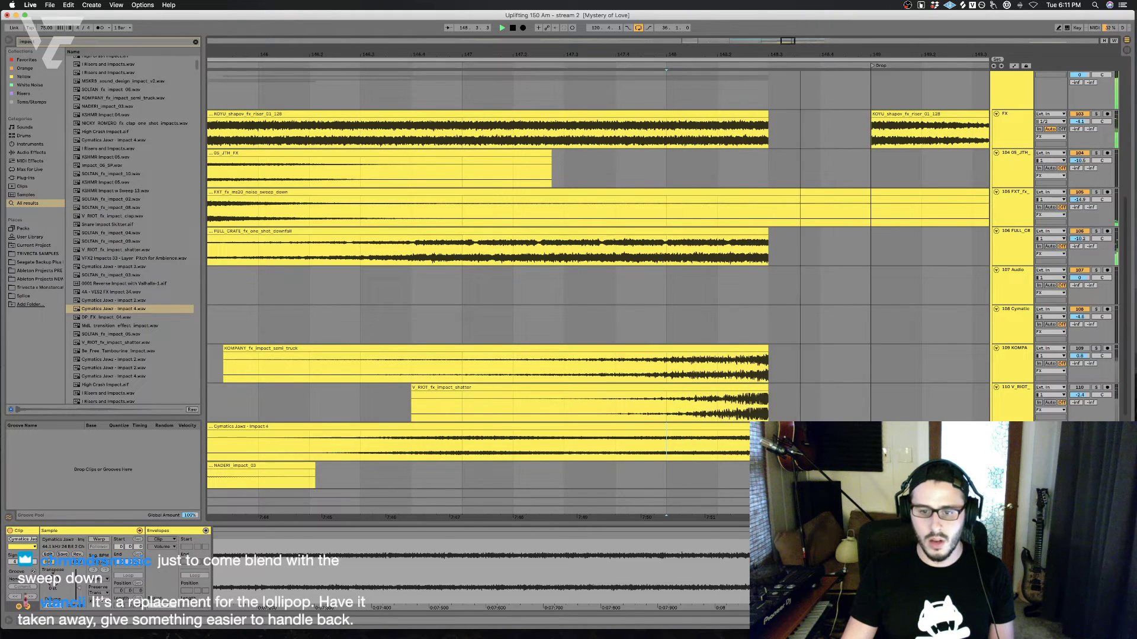
pyautogui.click(686, 350)
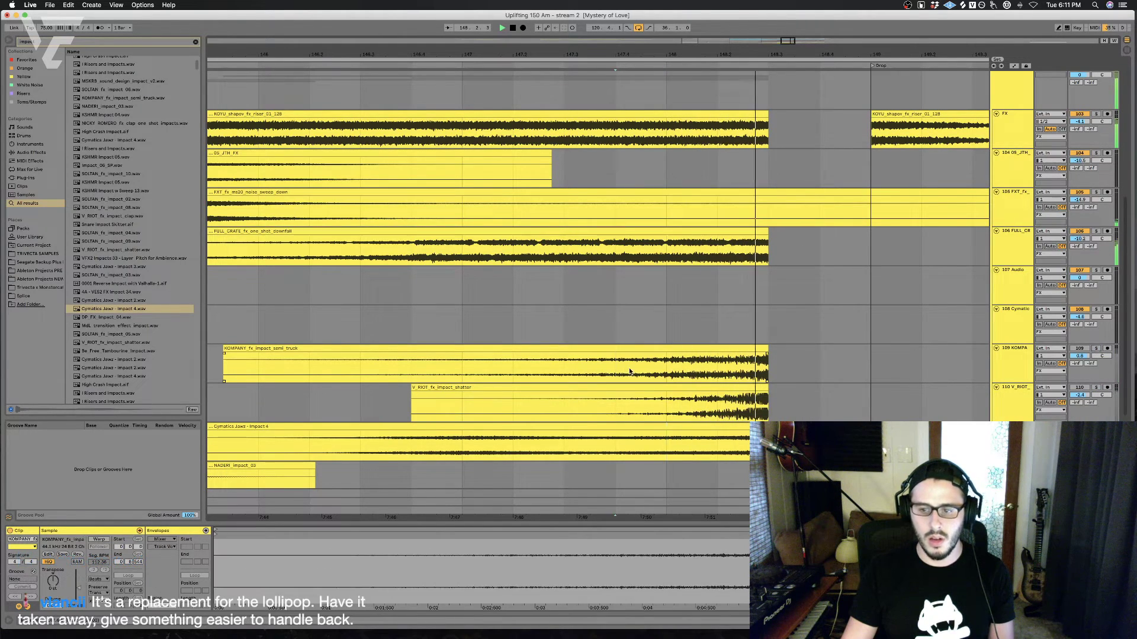
# Step: Clear the browser search among the audio effects and add EQ Eight to the KOMPANY track
pyautogui.click(30, 152)
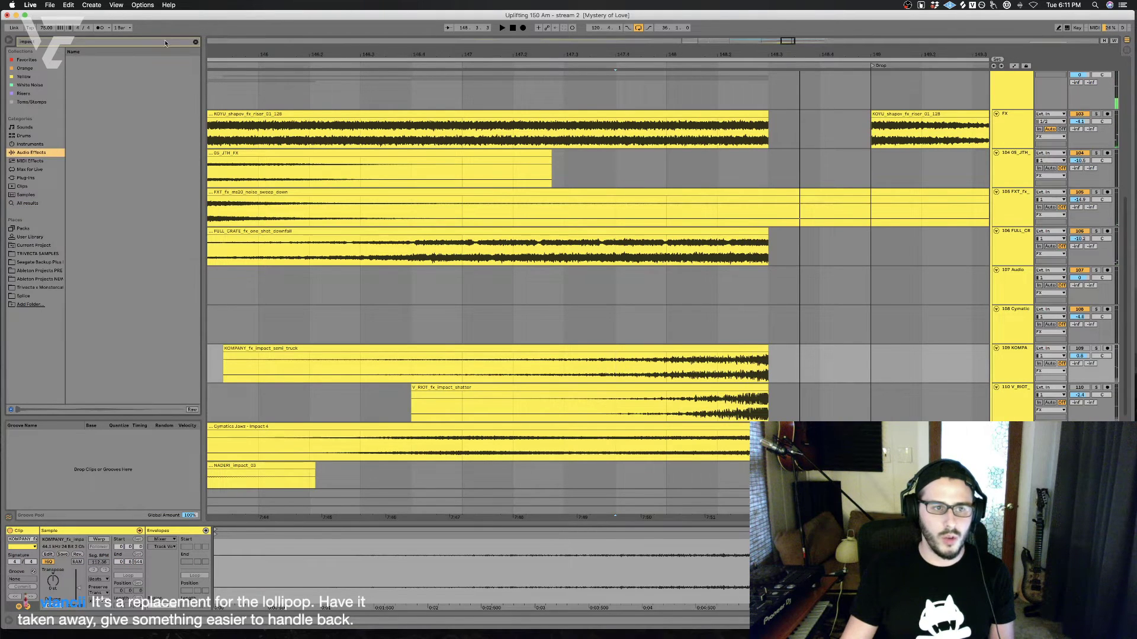
pyautogui.click(194, 42)
pyautogui.moveTo(96, 213); pyautogui.dragTo(312, 289)
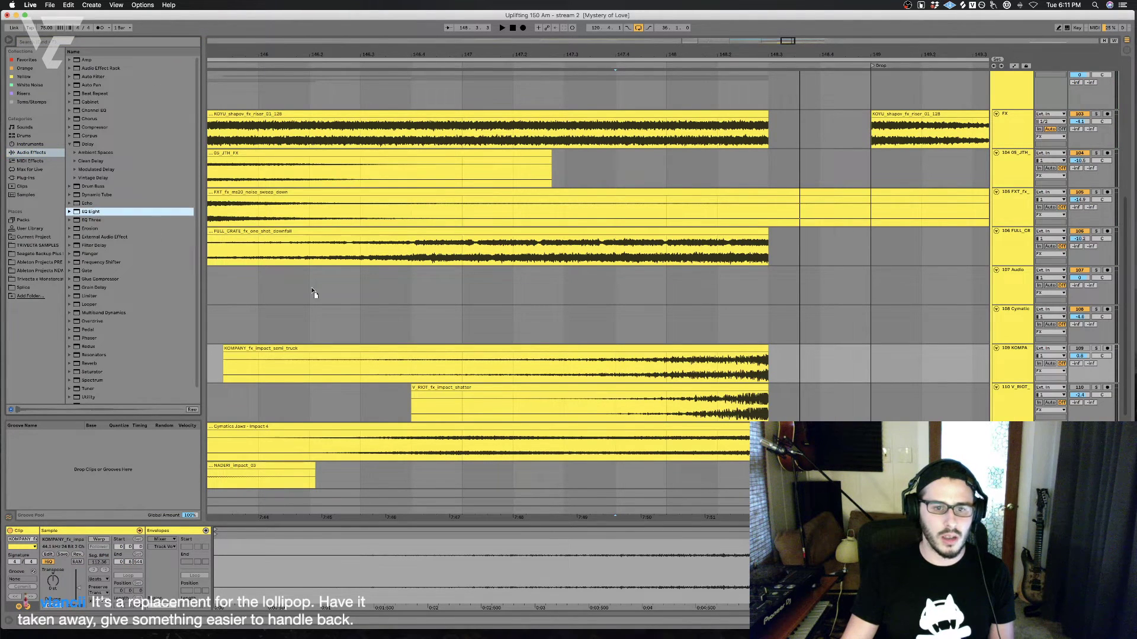
pyautogui.moveTo(421, 370); pyautogui.dragTo(427, 371)
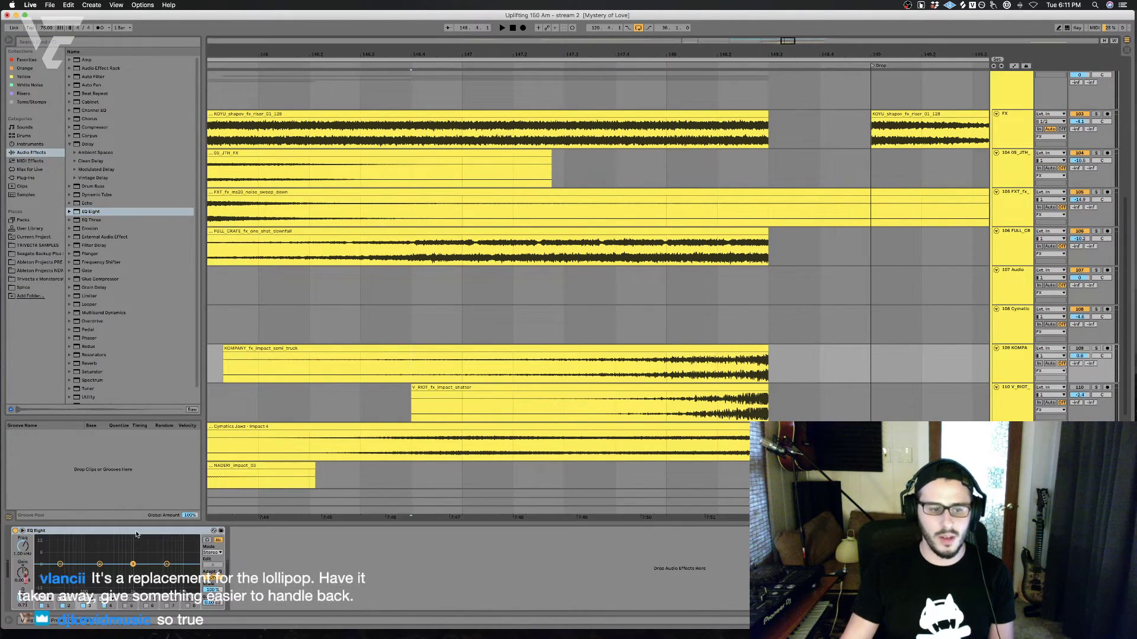
# Step: Cut the KOMPANY track's lows with the first EQ Eight band, raising its cutoff frequency during playback
pyautogui.click(60, 564)
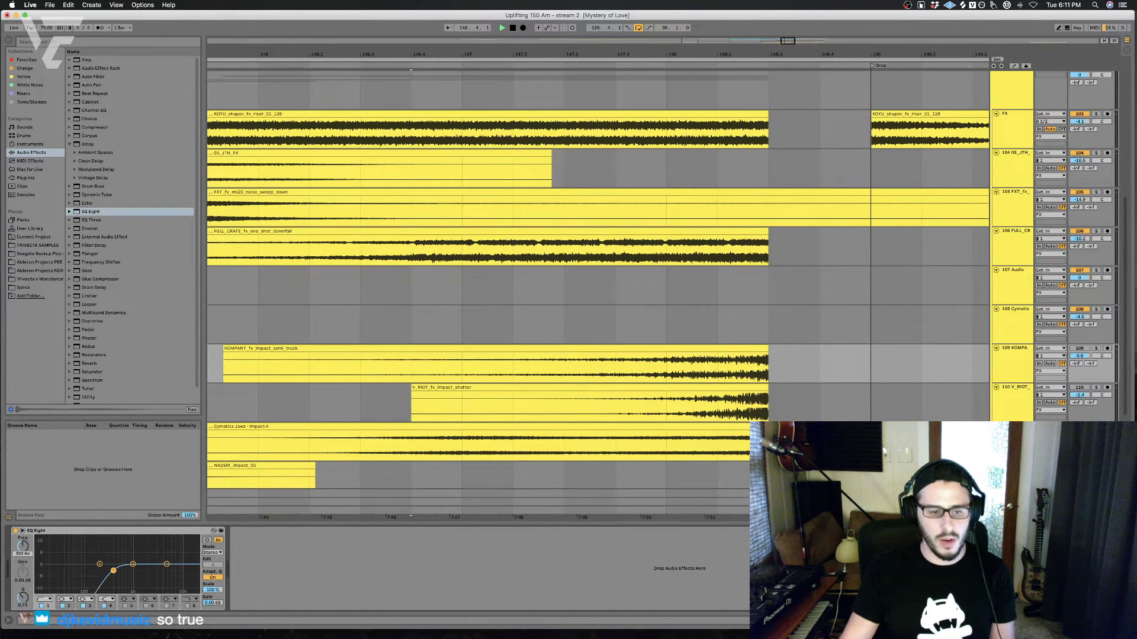
pyautogui.moveTo(22, 555); pyautogui.dragTo(23, 537)
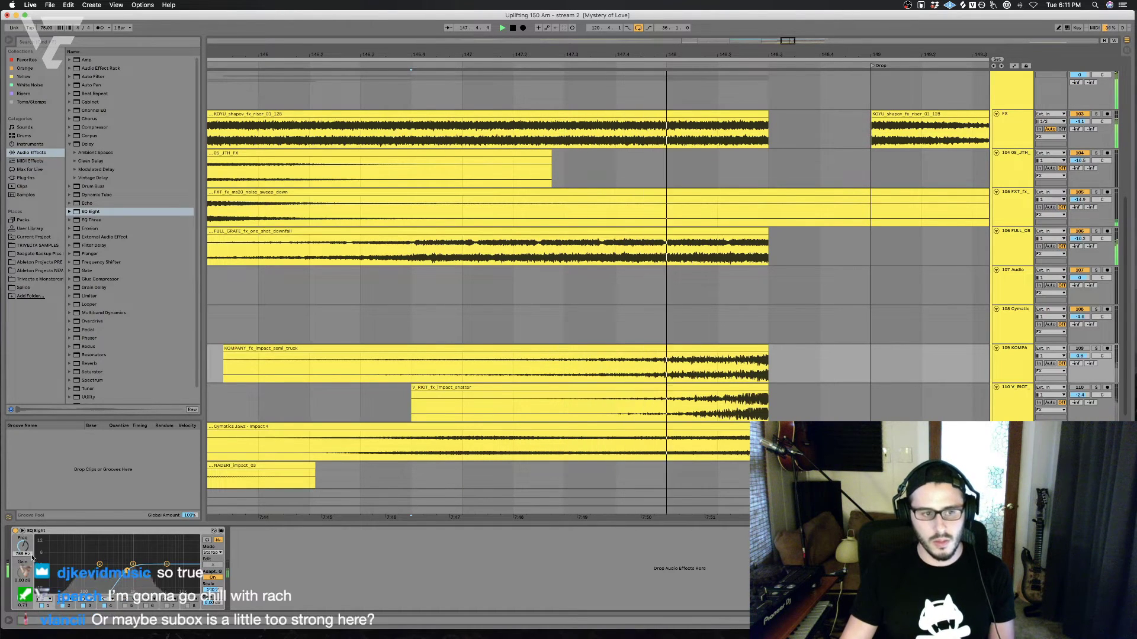
pyautogui.press('space')
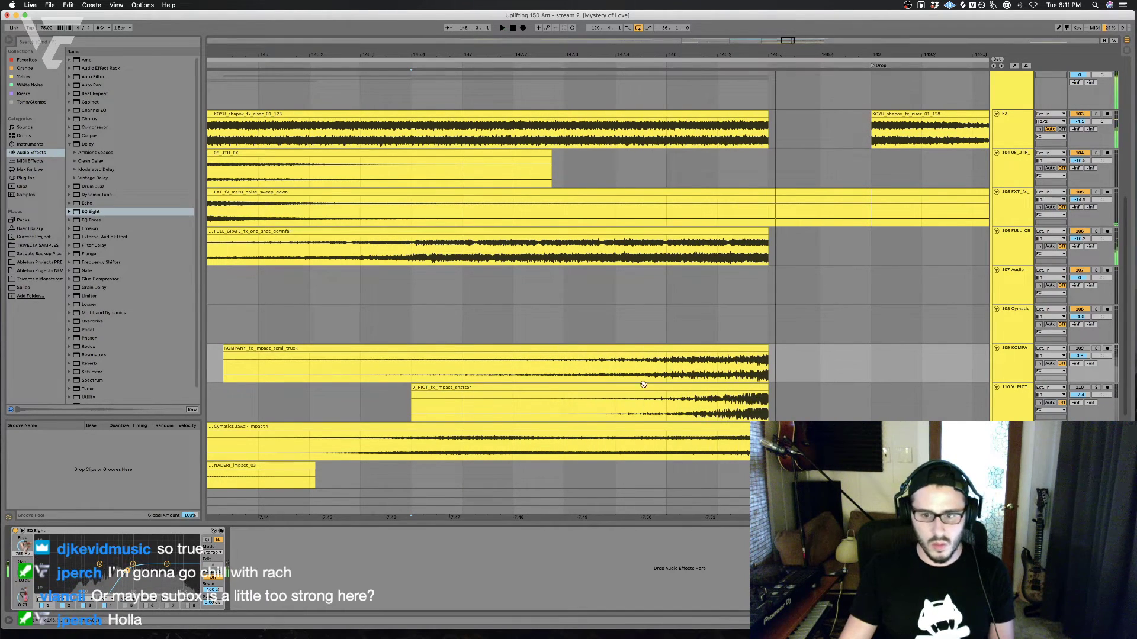
# Step: Lower the KOMPANY low cut's frequency somewhat and replay the build from bar 148
pyautogui.click(666, 385)
pyautogui.press('space')
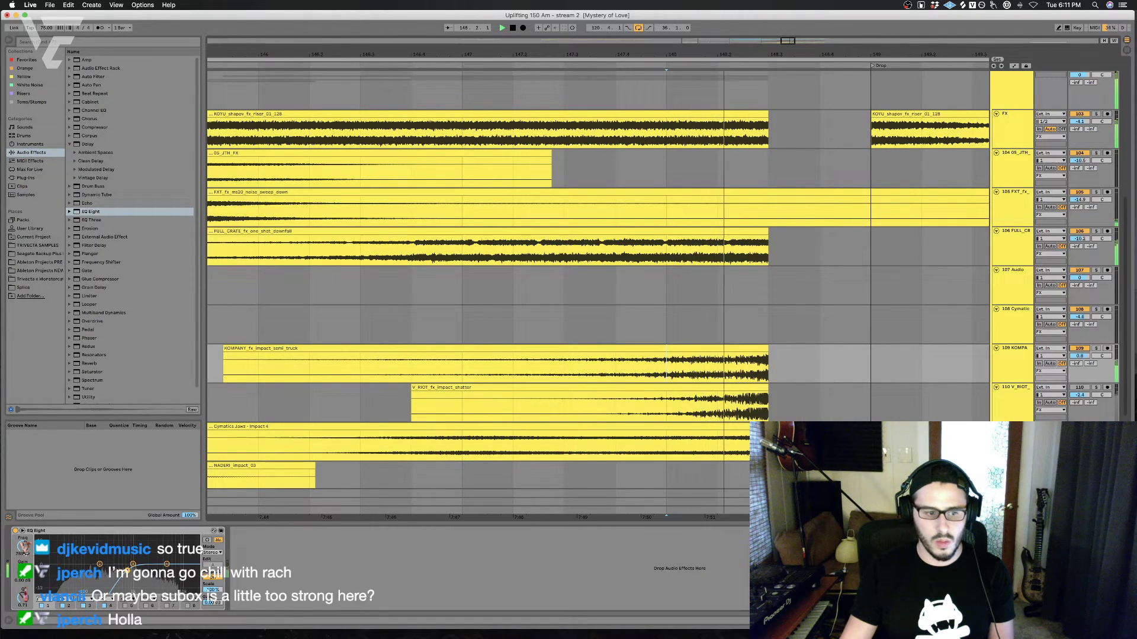
pyautogui.moveTo(23, 547); pyautogui.dragTo(23, 553)
pyautogui.press('space')
pyautogui.press('space')
pyautogui.press('space')
pyautogui.press('space')
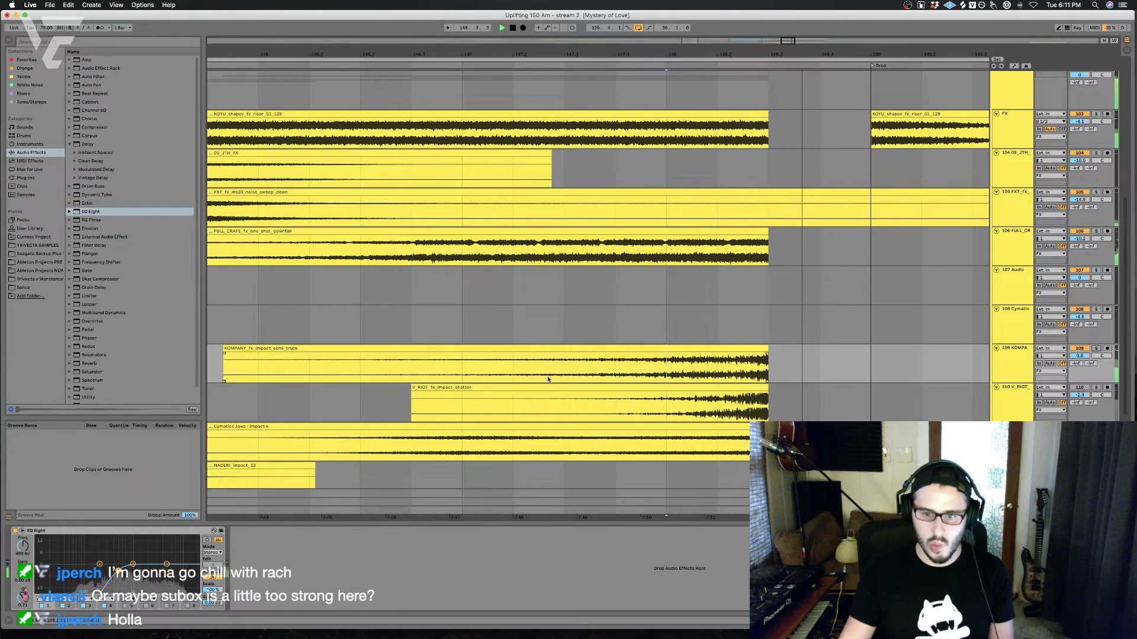
# Step: Replay the end of the Build into the gap before the drop to check where the reversed impacts cut off
pyautogui.click(451, 373)
pyautogui.press('space')
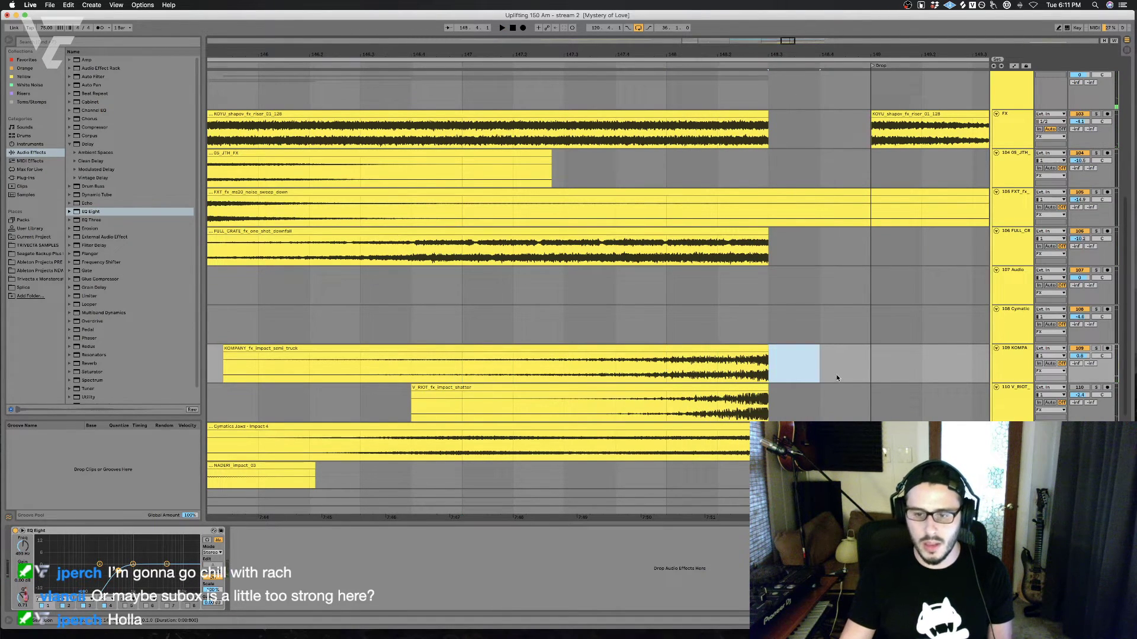
pyautogui.moveTo(773, 406); pyautogui.dragTo(804, 406)
pyautogui.press('space')
pyautogui.press('space')
pyautogui.click(702, 412)
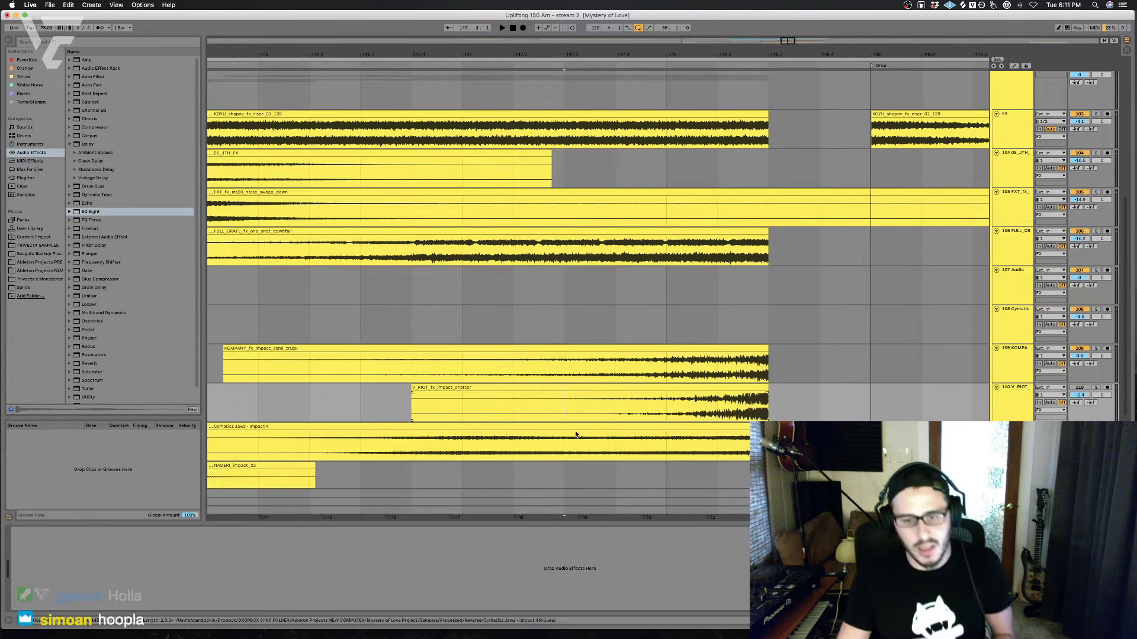
# Step: Review the lower FX tracks and replay the Build's last beats from 148.2 and 146.3 to judge the layered swell
pyautogui.scroll(1, 616, 418)
pyautogui.scroll(-5, 502, 359)
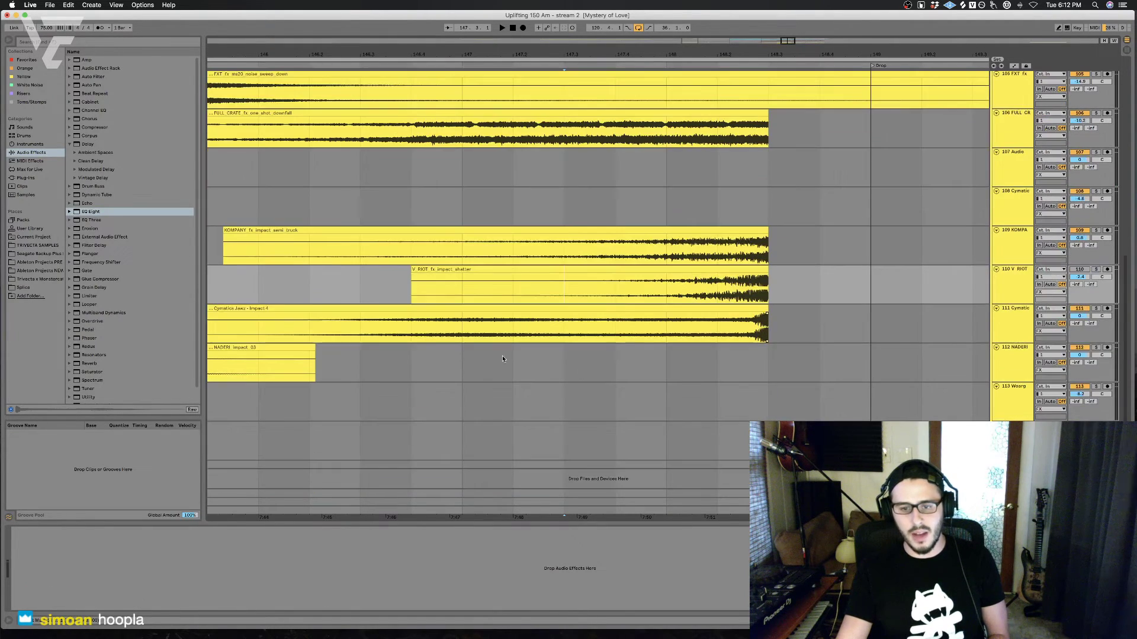
pyautogui.click(567, 366)
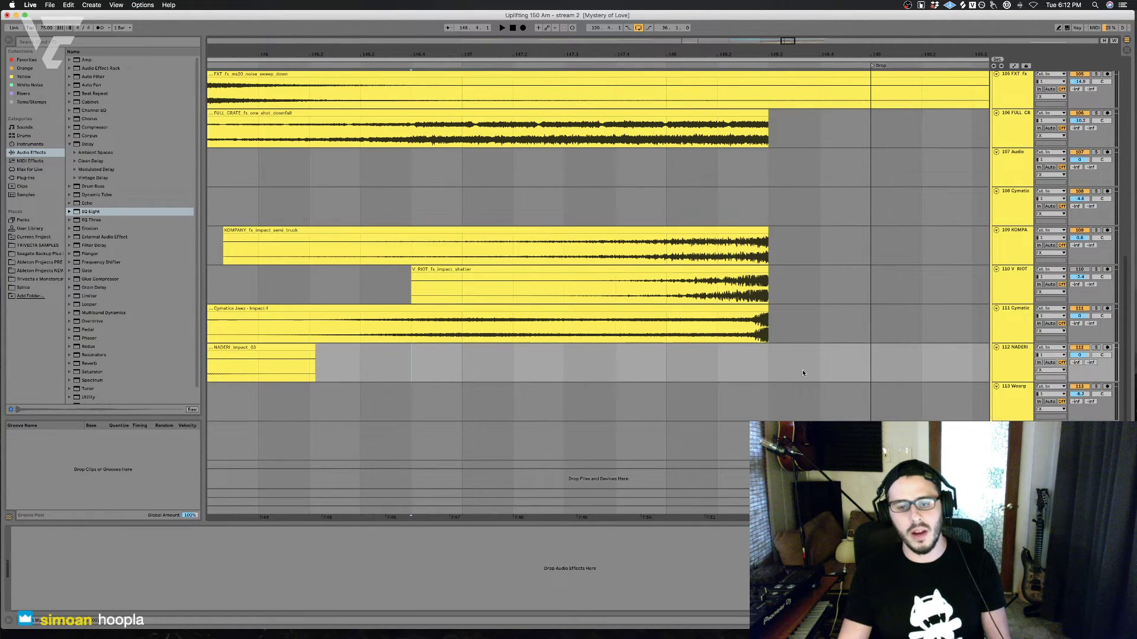
pyautogui.scroll(5, 746, 367)
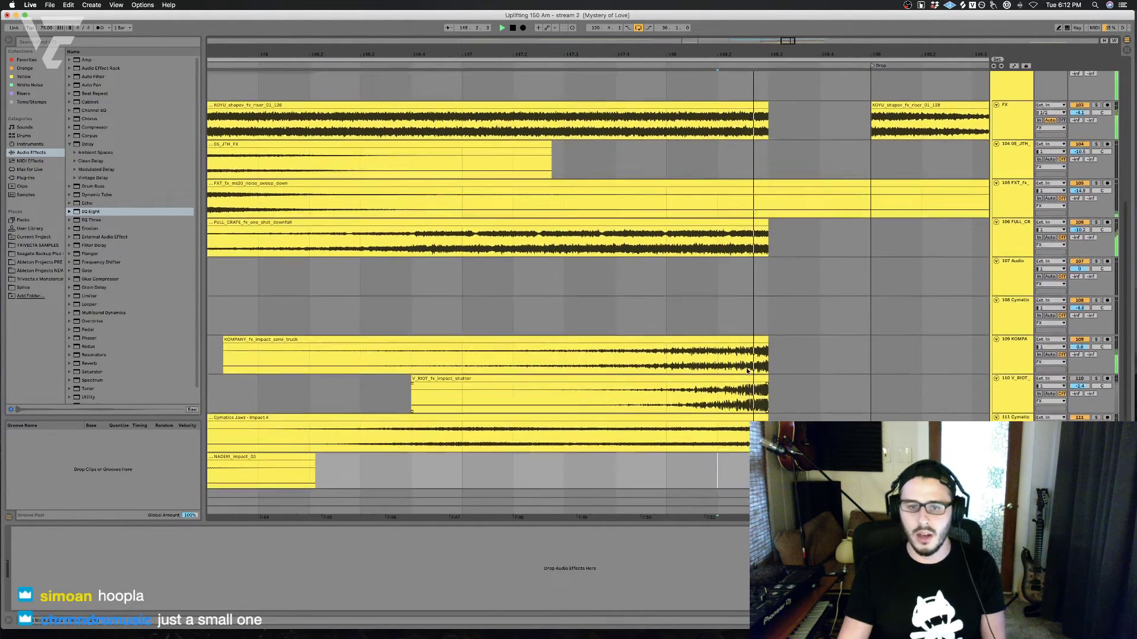
pyautogui.press('space')
pyautogui.click(413, 326)
pyautogui.press('Left')
pyautogui.press('space')
pyautogui.press('space')
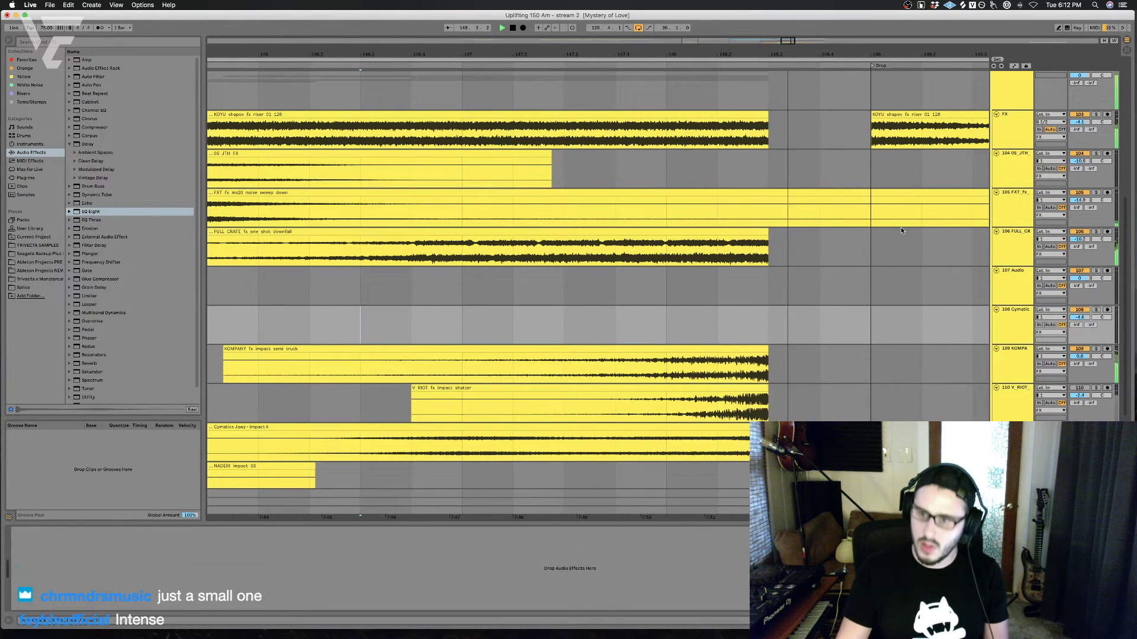
# Step: Collapse the FX group and unfold the DRUMS group to show the KICK and SNARE tracks
pyautogui.scroll(5, 900, 226)
pyautogui.click(994, 232)
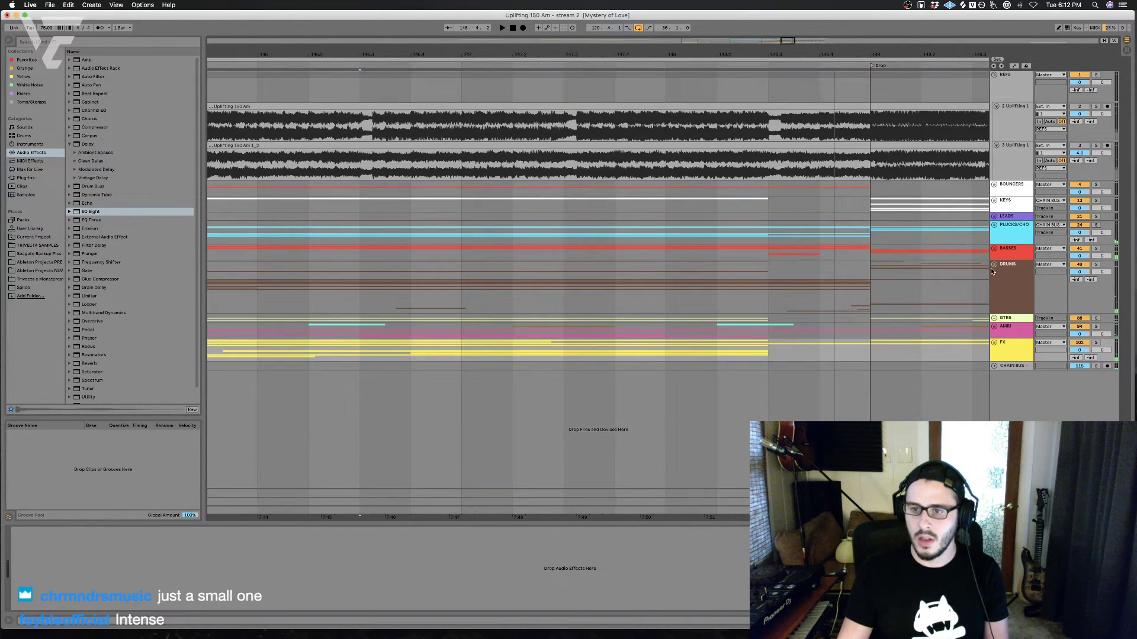
pyautogui.click(995, 265)
pyautogui.scroll(-3, 801, 309)
# Step: Place a copy of the last Build kick at 148.3 on a new track below KICK, then swap in the longer 146.3 kick
pyautogui.click(764, 280)
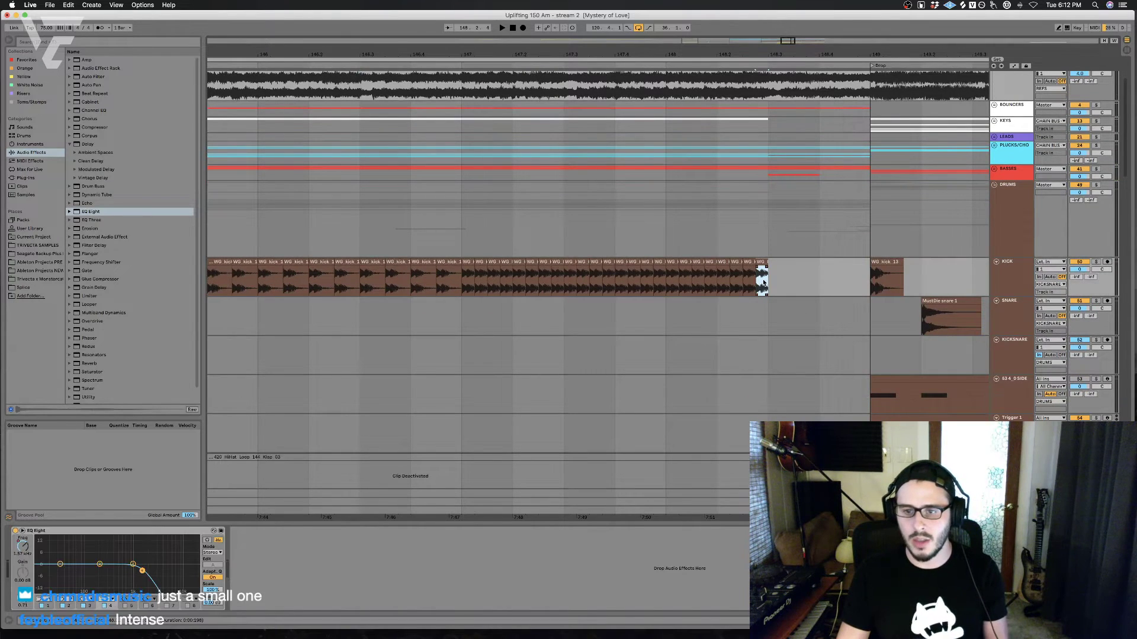
pyautogui.press('super+t')
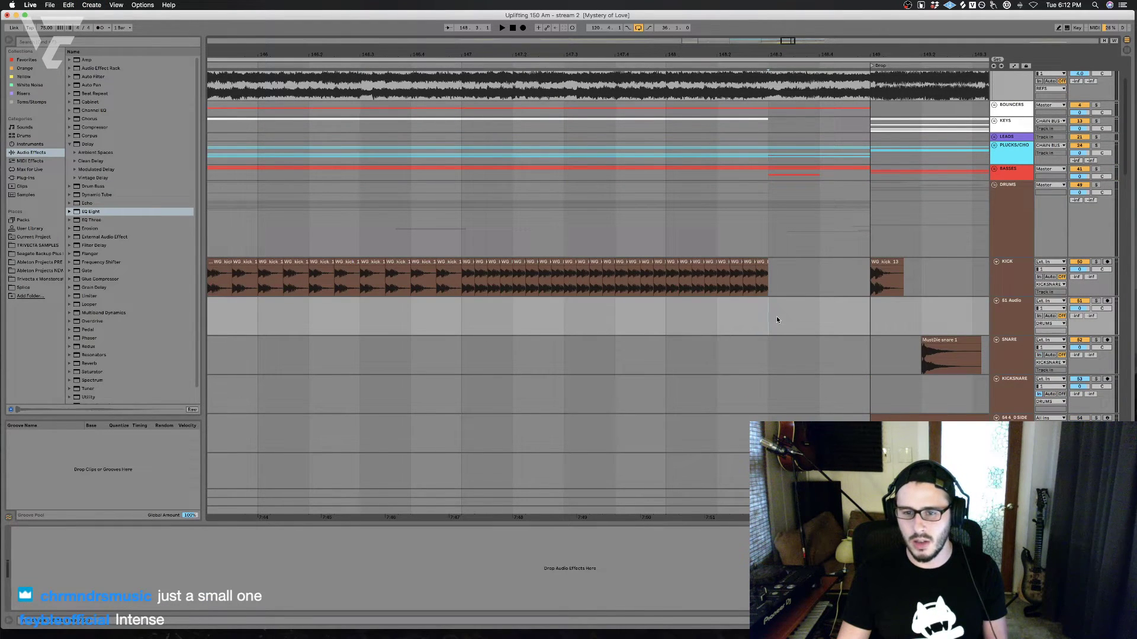
pyautogui.press('super+v')
pyautogui.press('space')
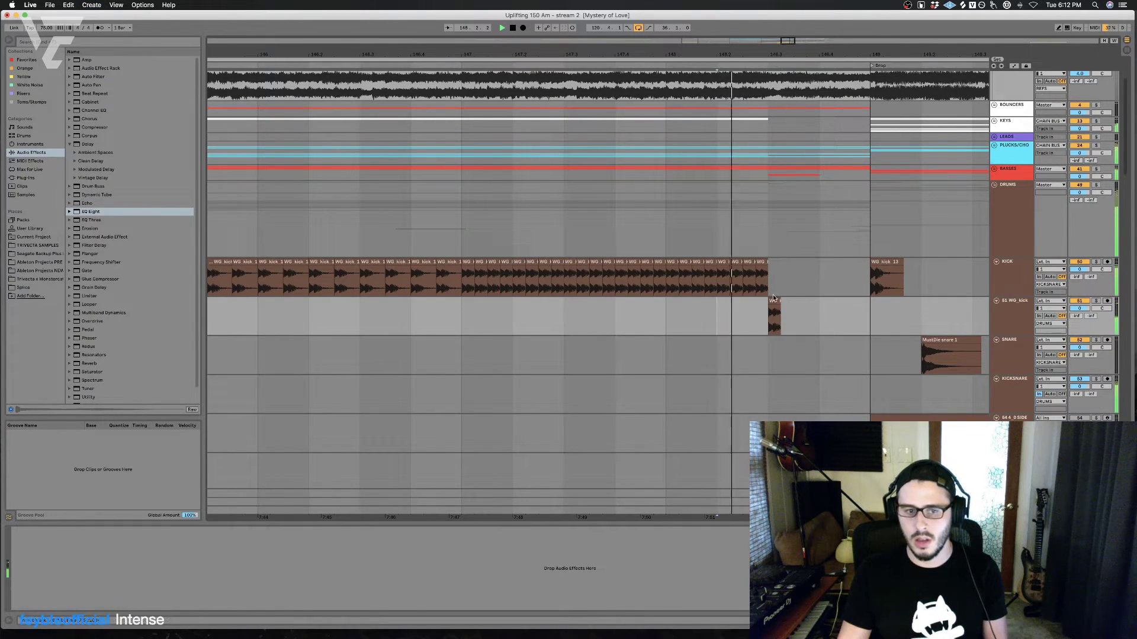
pyautogui.press('space')
pyautogui.click(374, 262)
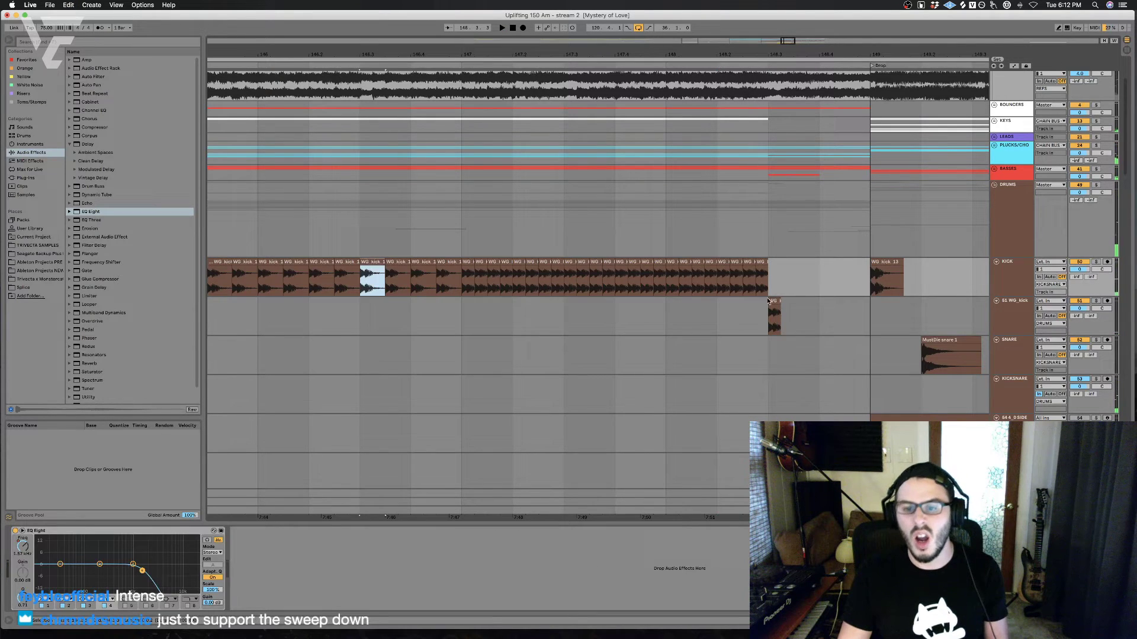
pyautogui.click(768, 302)
# Step: Route the new kick track's output to Master and audition the added kick from 148.2
pyautogui.click(1048, 323)
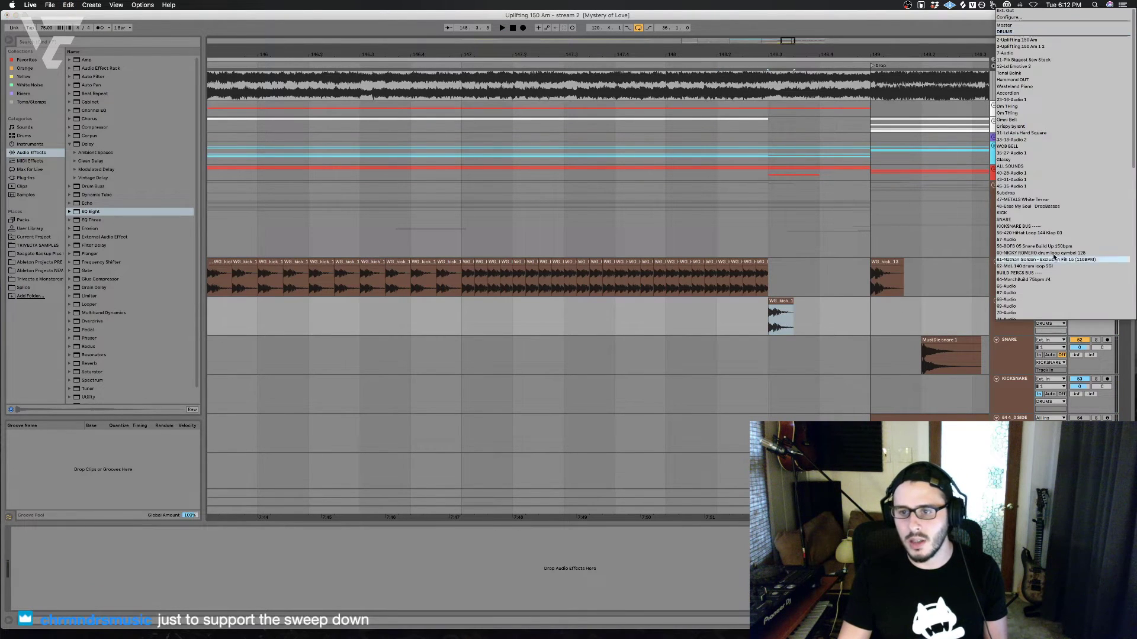
pyautogui.scroll(-10, 1060, 278)
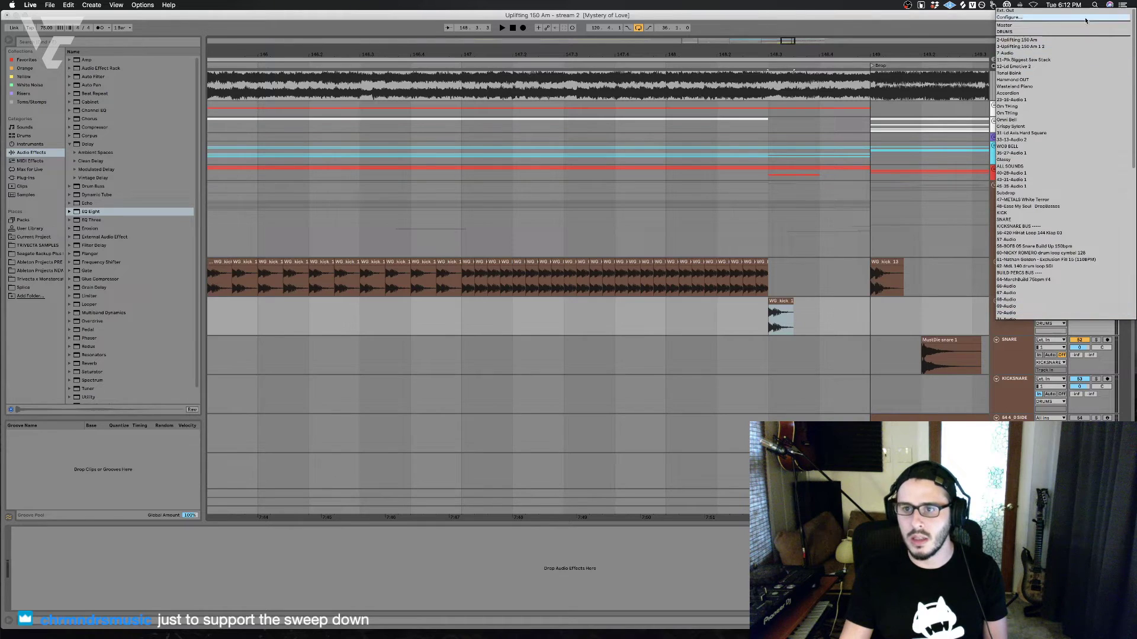
pyautogui.click(1081, 27)
pyautogui.click(758, 328)
pyautogui.press('space')
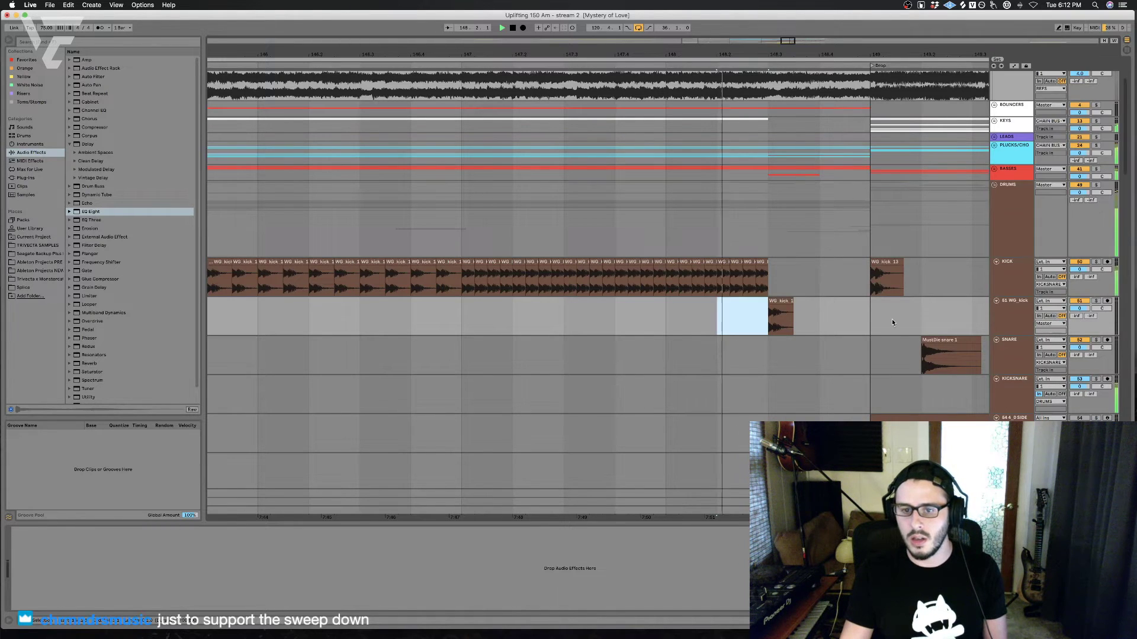
pyautogui.click(771, 325)
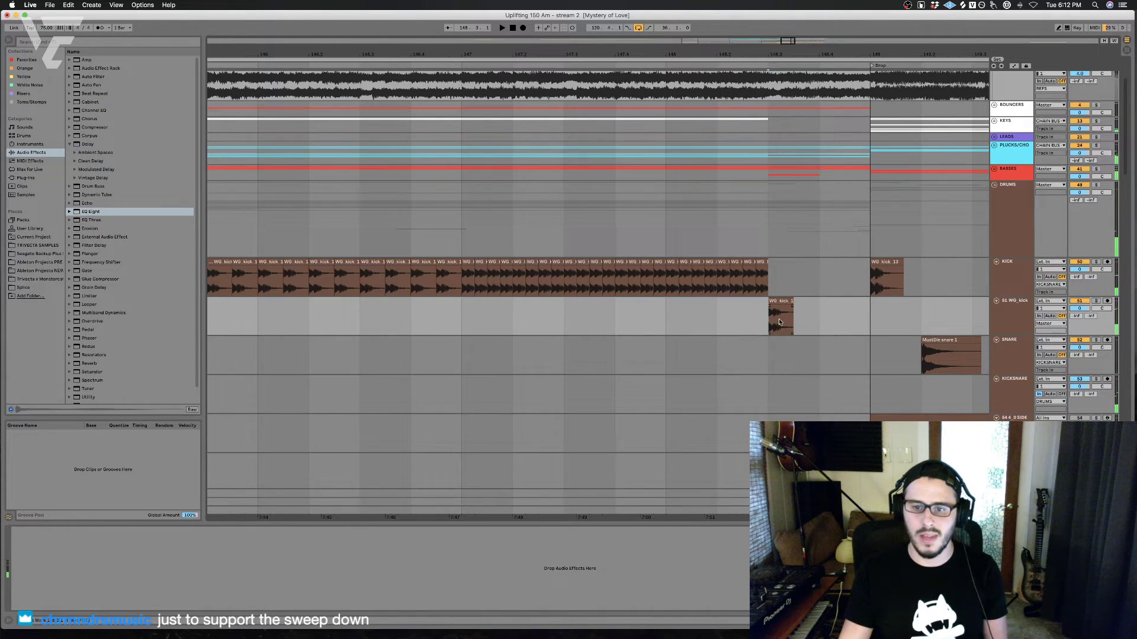
pyautogui.press('space')
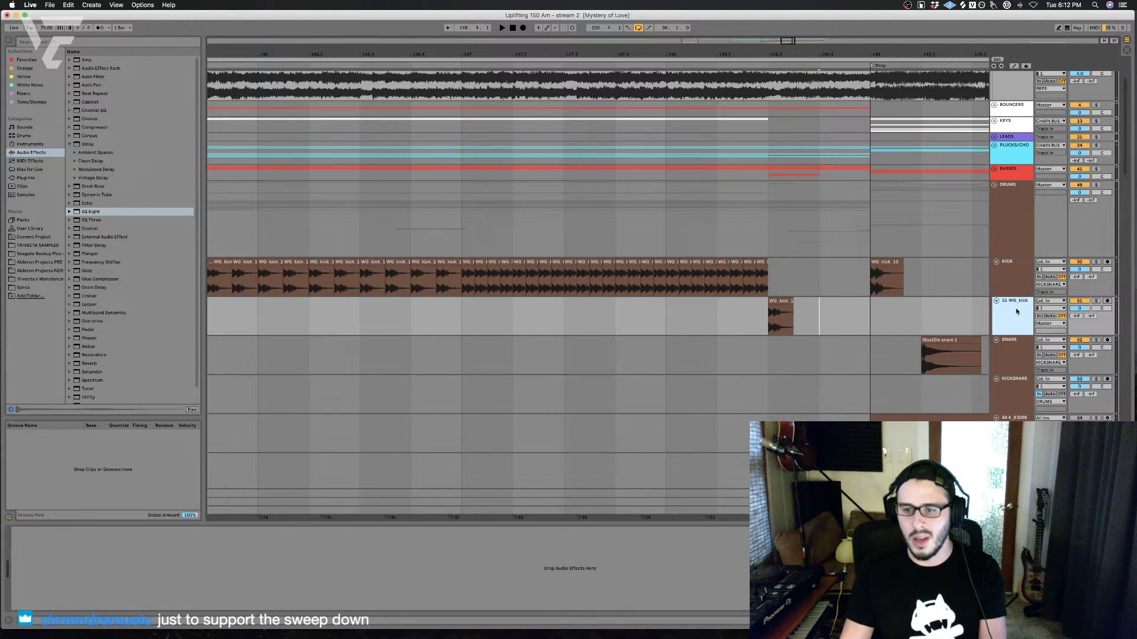
# Step: Delete the added kick track and replay the transition from 148.2 without it
pyautogui.press('BackSpace')
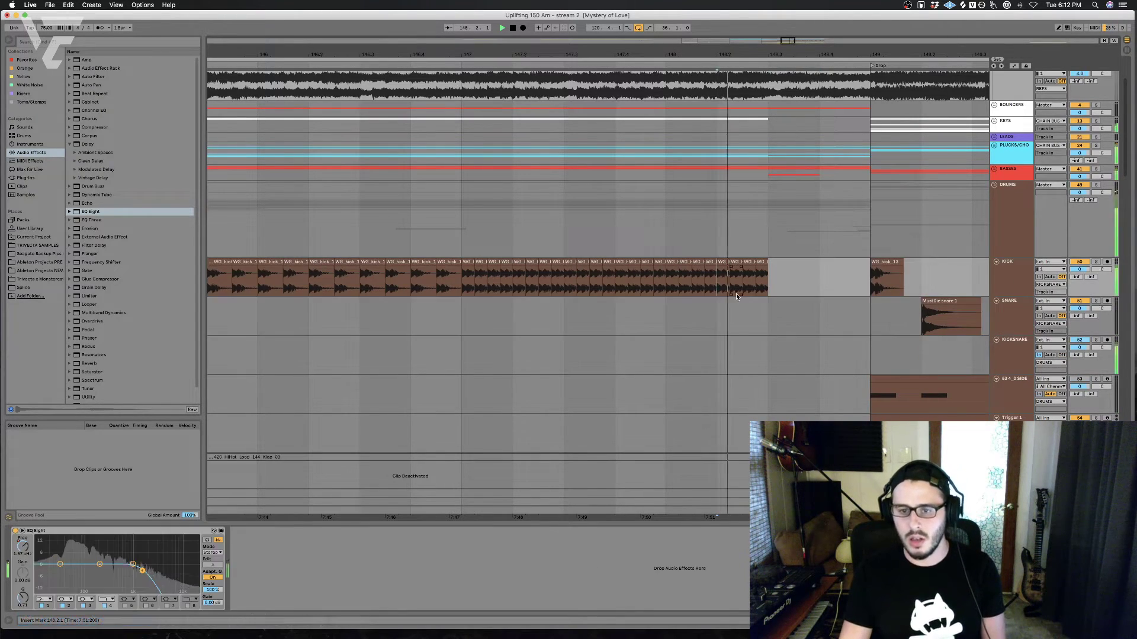
pyautogui.click(737, 294)
pyautogui.press('space')
# Step: Copy the first MustDie snare 1 clip of the drop to 148.3 on a new audio track below SNARE
pyautogui.scroll(-3, 763, 284)
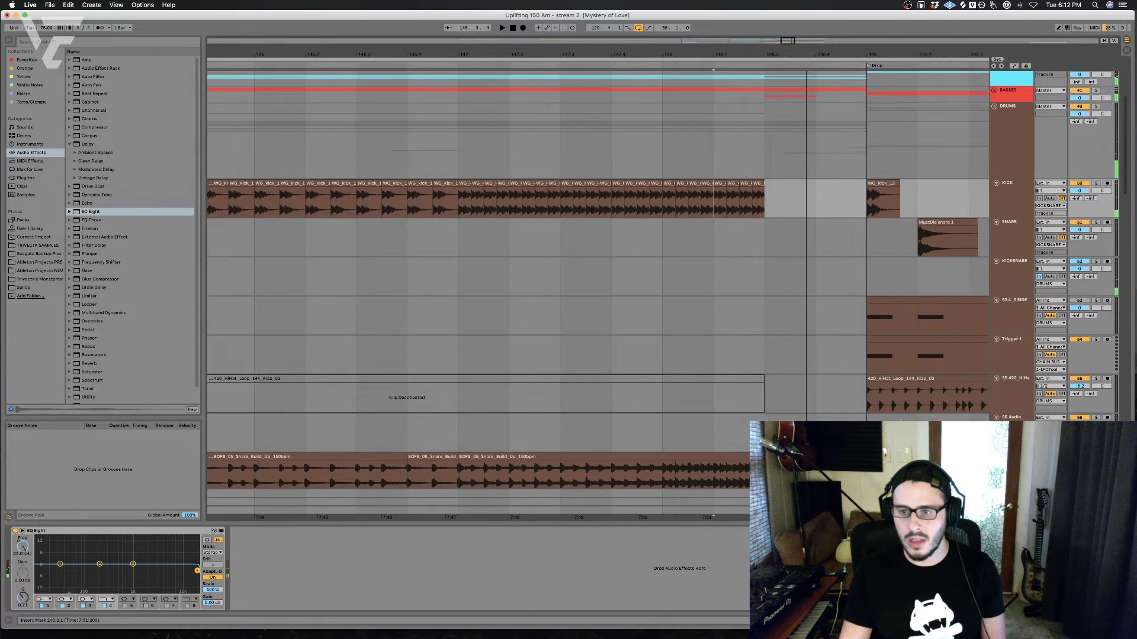
pyautogui.click(761, 241)
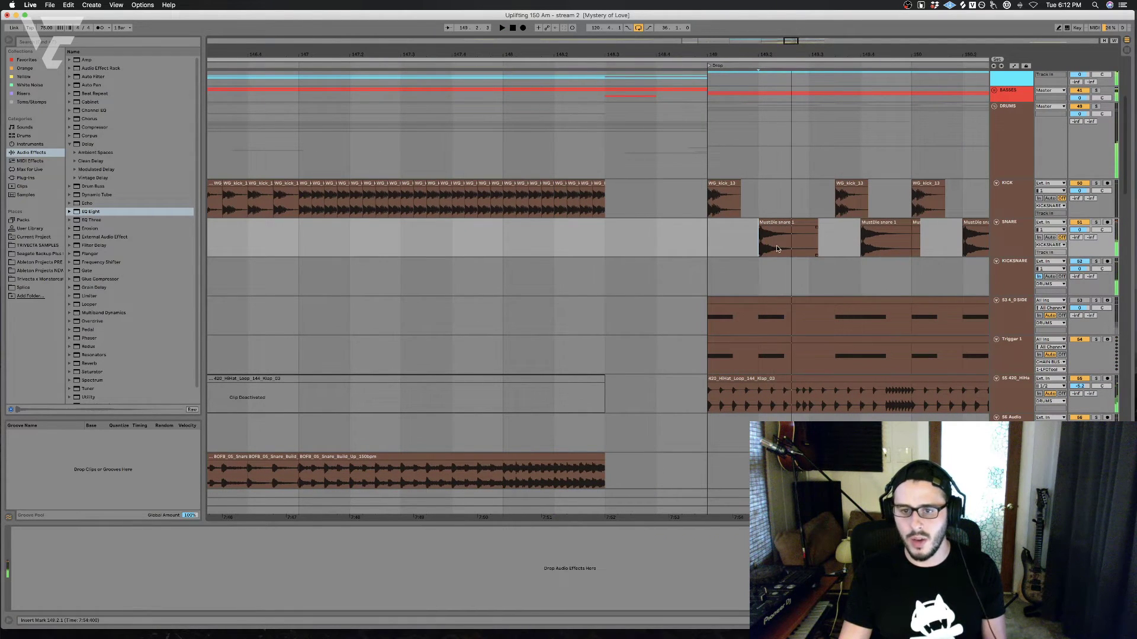
pyautogui.moveTo(777, 248); pyautogui.dragTo(801, 245)
pyautogui.click(615, 242)
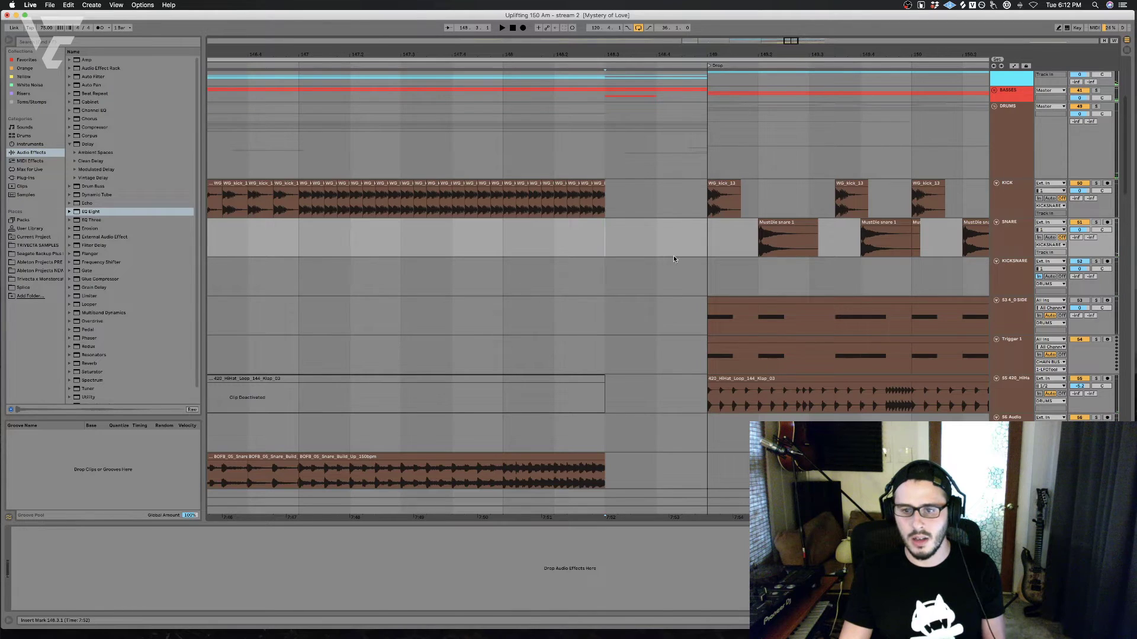
pyautogui.press('super+t')
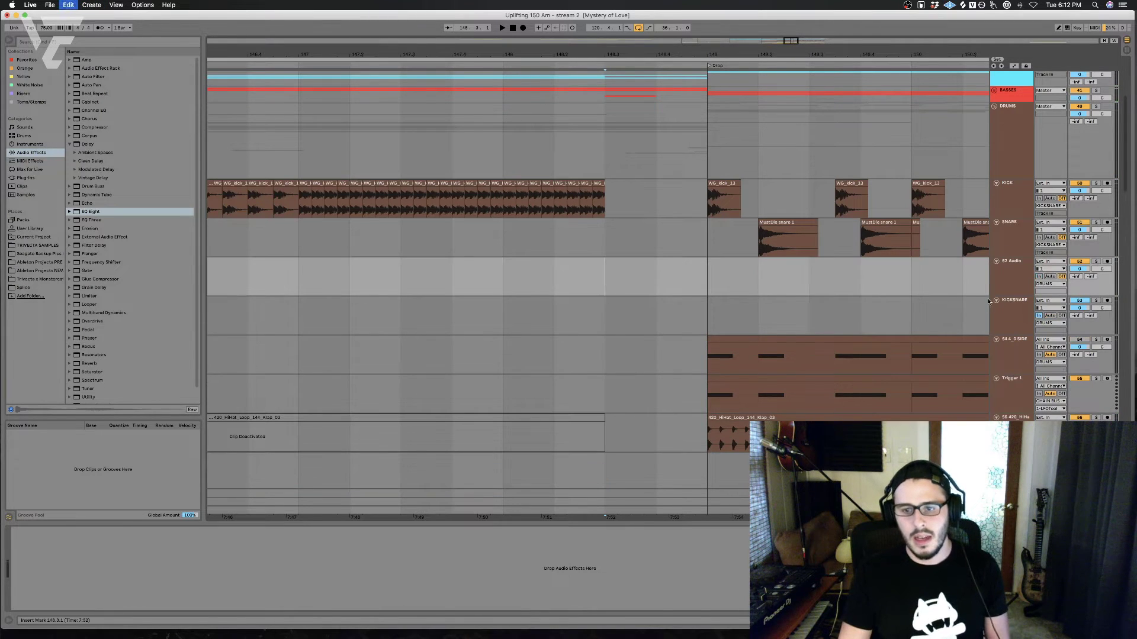
pyautogui.press('super+v')
# Step: Route the new snare track's output to Master and audition the added hit from 148.2
pyautogui.click(1049, 284)
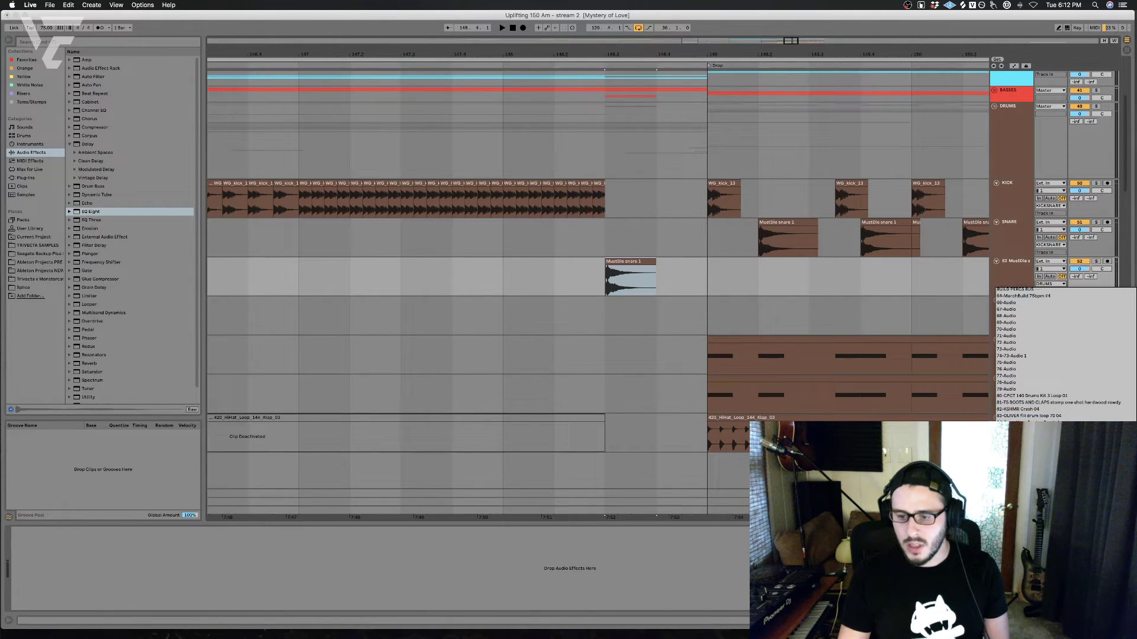
pyautogui.scroll(10, 1065, 356)
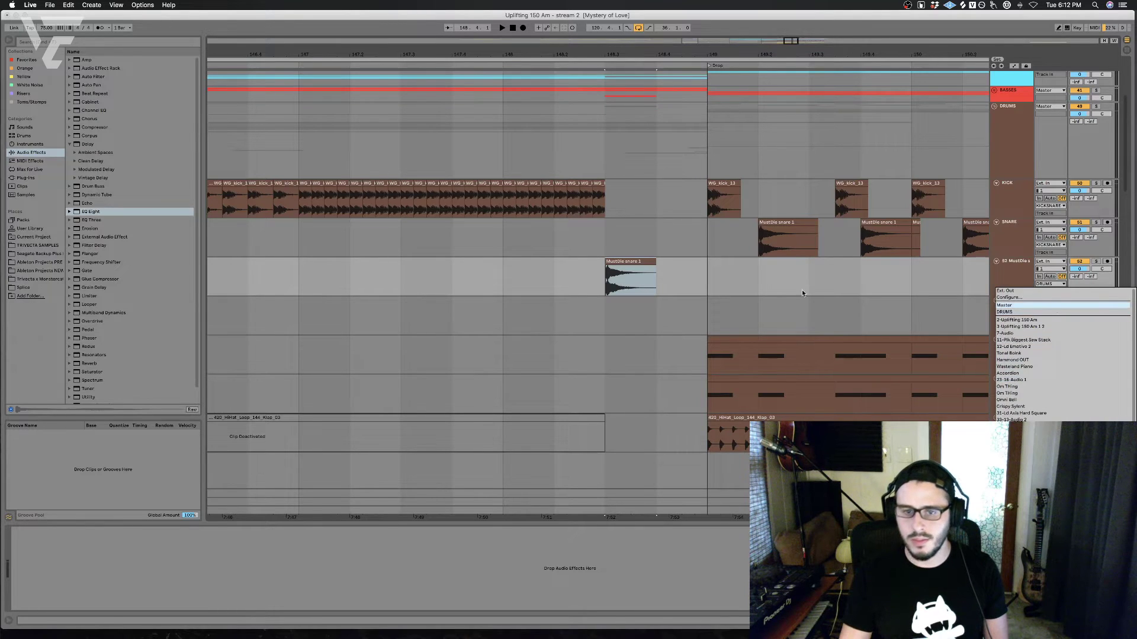
pyautogui.click(553, 275)
pyautogui.press('space')
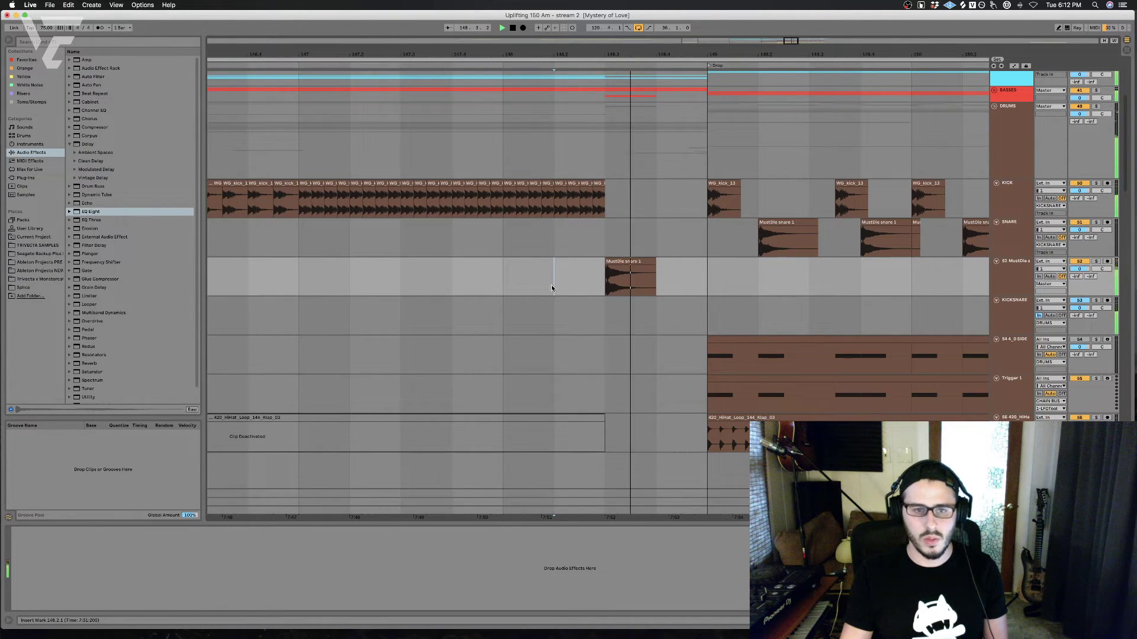
# Step: Delete the snare clip at 148.3, keeping its track, and replay the transition
pyautogui.click(638, 267)
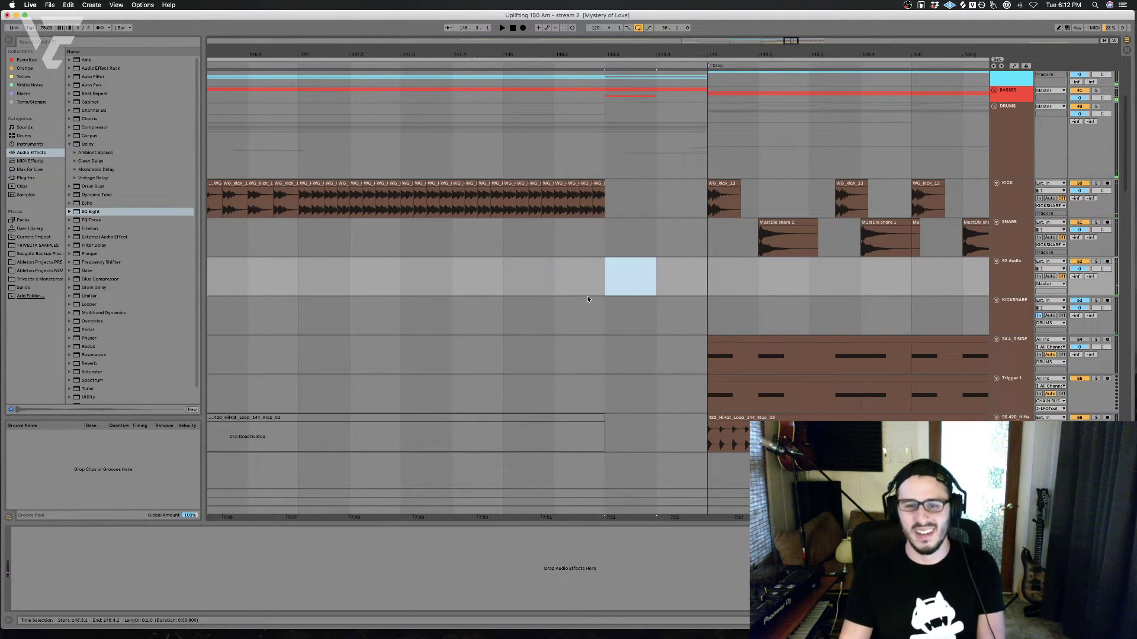
pyautogui.press('Delete')
pyautogui.press('space')
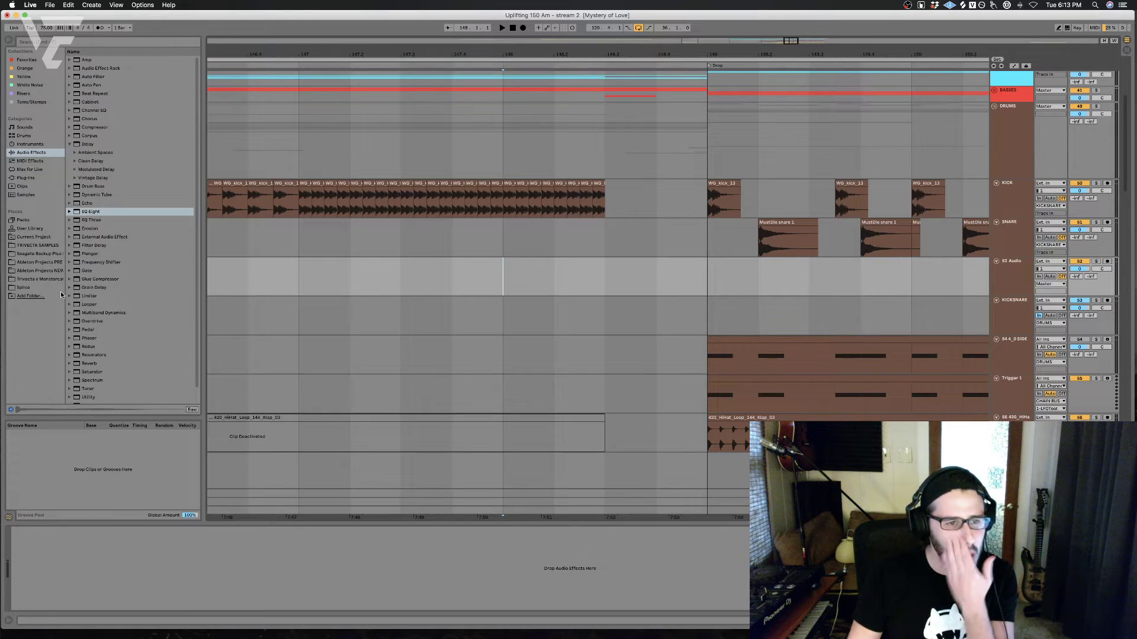
# Step: Preview tom one-shots in the Toms/Stomps collection down to TRAVIS_BARKER_tom_one_shot_04
pyautogui.click(50, 102)
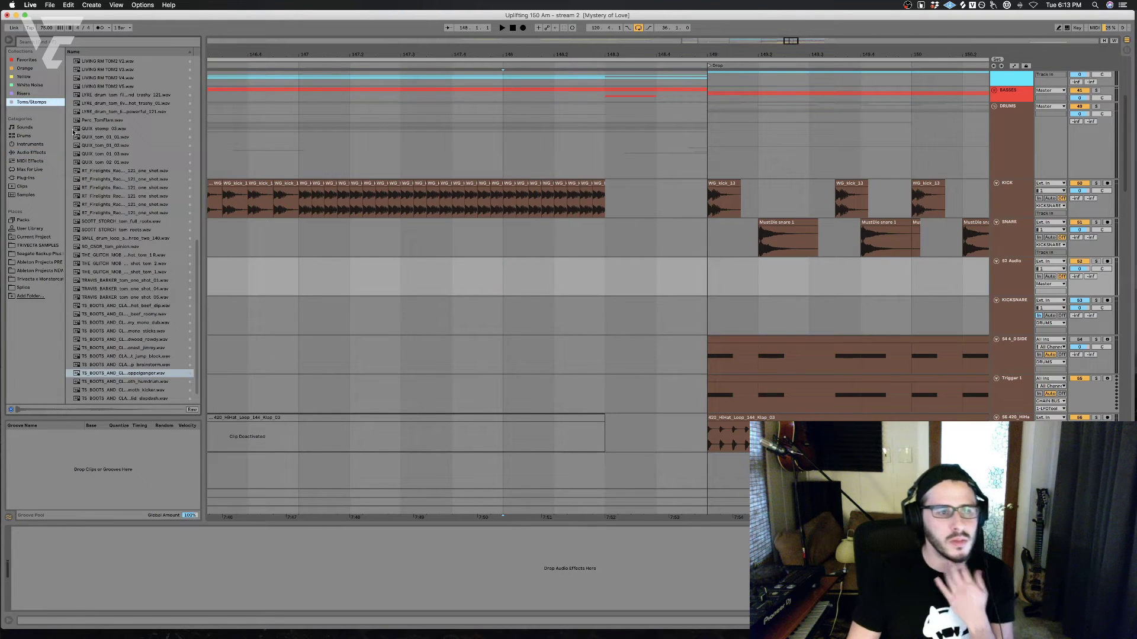
pyautogui.click(119, 220)
pyautogui.press('Down')
pyautogui.press('Down')
pyautogui.press('Down')
pyautogui.press('Down')
pyautogui.press('Down')
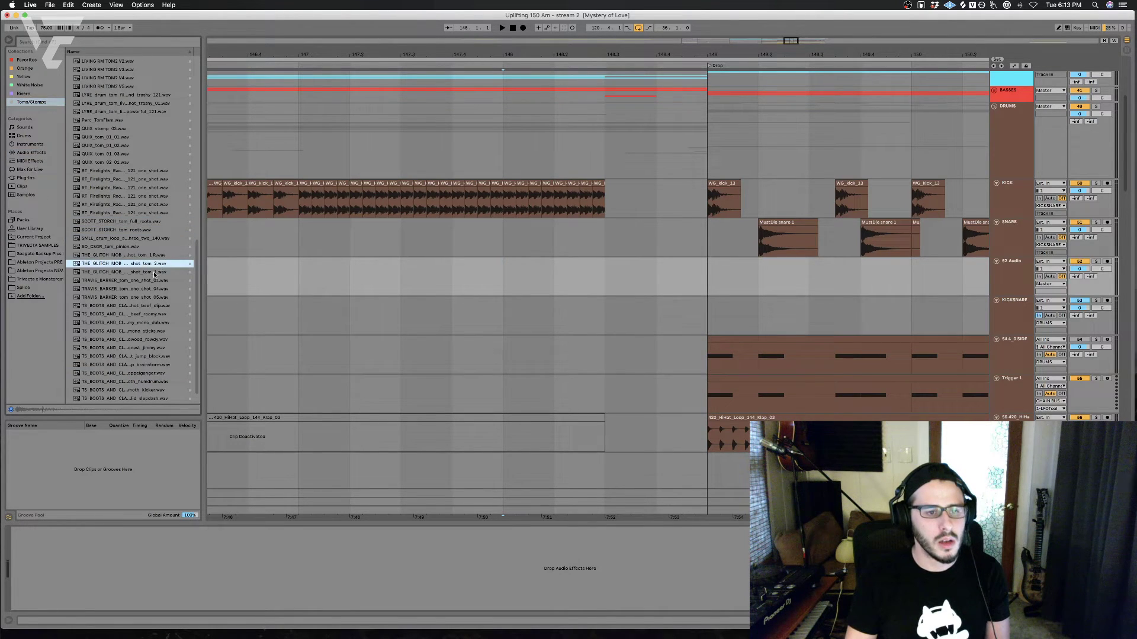
pyautogui.press('Down')
pyautogui.press('Down')
pyautogui.press('Down')
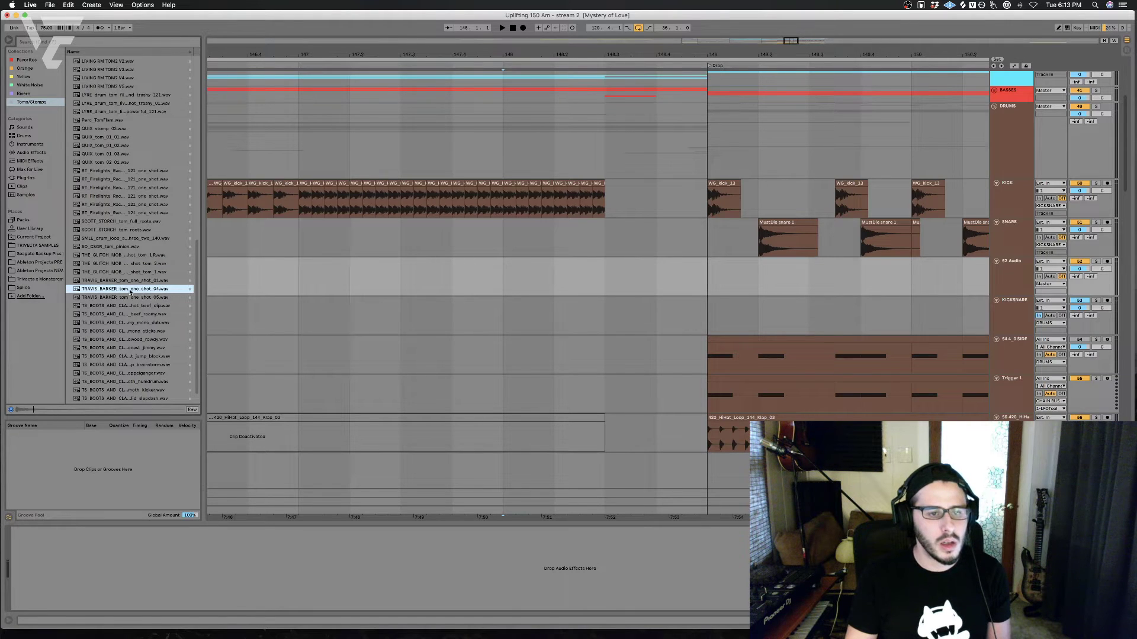
# Step: Place TRAVIS_BARKER_tom_one_shot_04 at 148.3 on the empty track, turn off its warping and audition it
pyautogui.moveTo(129, 291); pyautogui.dragTo(610, 264)
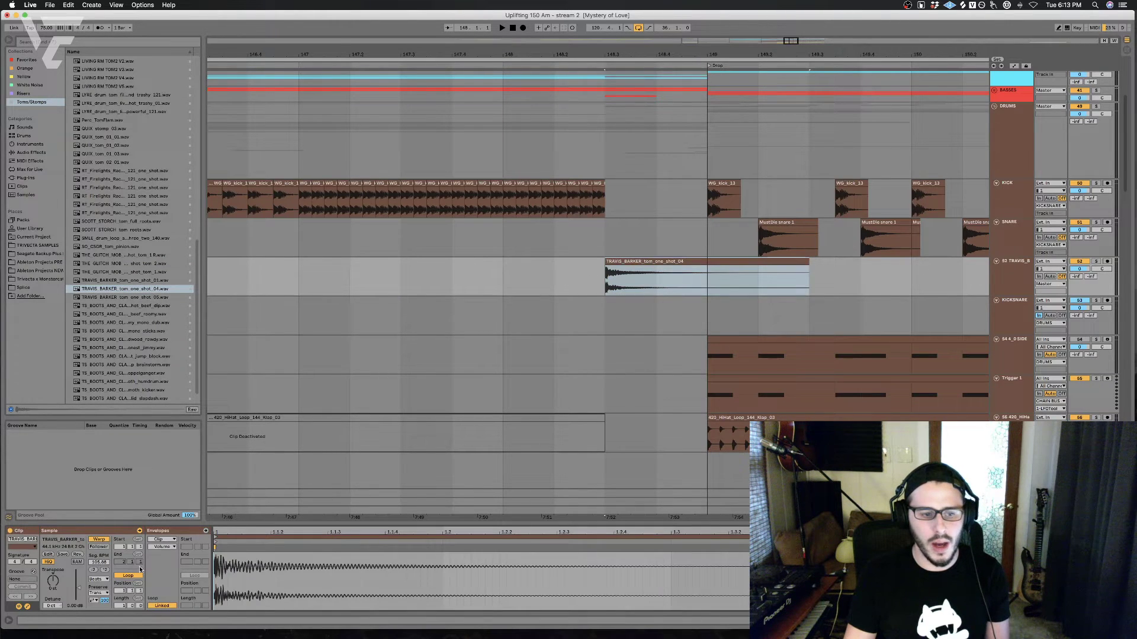
pyautogui.click(100, 540)
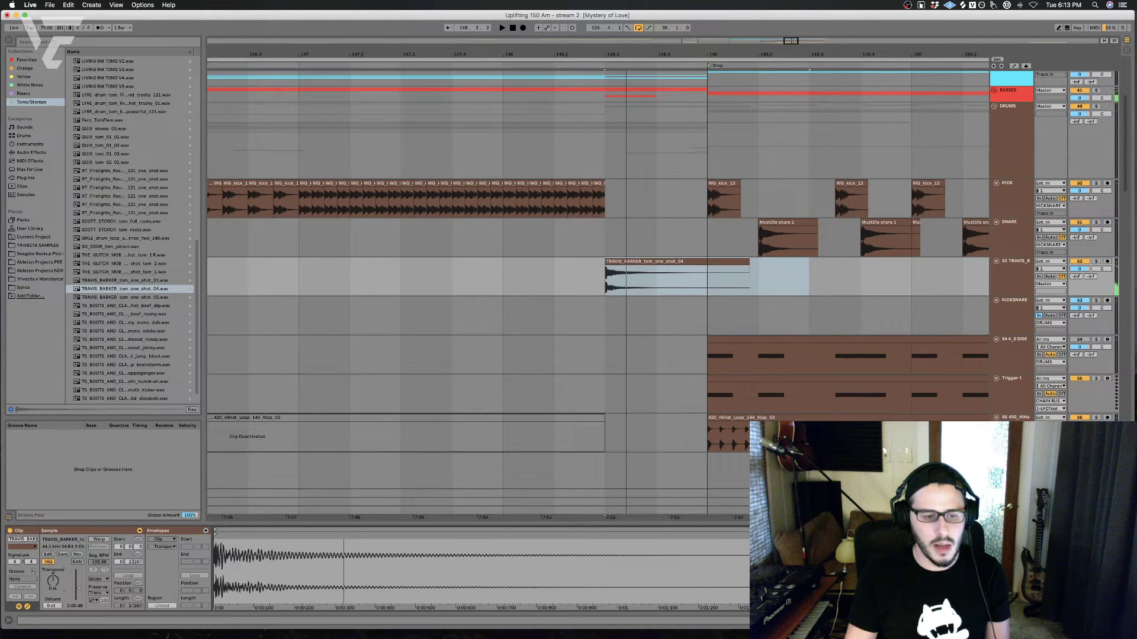
pyautogui.press('space')
pyautogui.press('space')
pyautogui.press('space')
pyautogui.press('space')
pyautogui.press('space')
pyautogui.press('space')
pyautogui.press('space')
# Step: Transpose the tom clip up to 12 semitones, auditioning it at each pitch change
pyautogui.moveTo(53, 581); pyautogui.dragTo(53, 567)
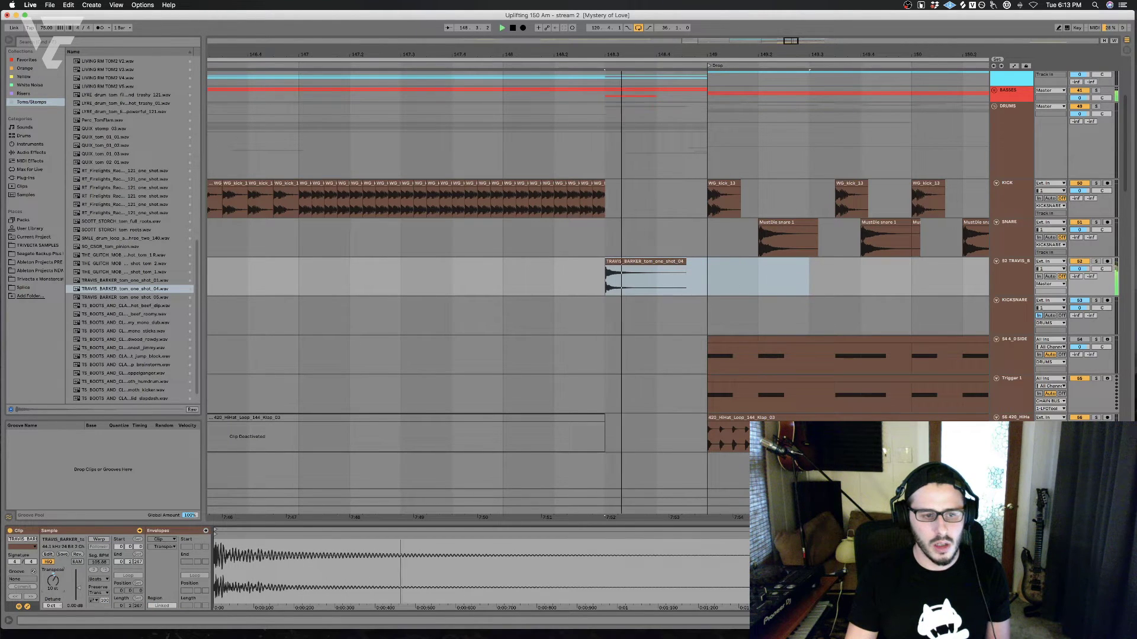
pyautogui.press('Up')
pyautogui.press('space')
pyautogui.press('space')
pyautogui.press('Up')
pyautogui.press('space')
pyautogui.press('space')
pyautogui.press('space')
pyautogui.press('space')
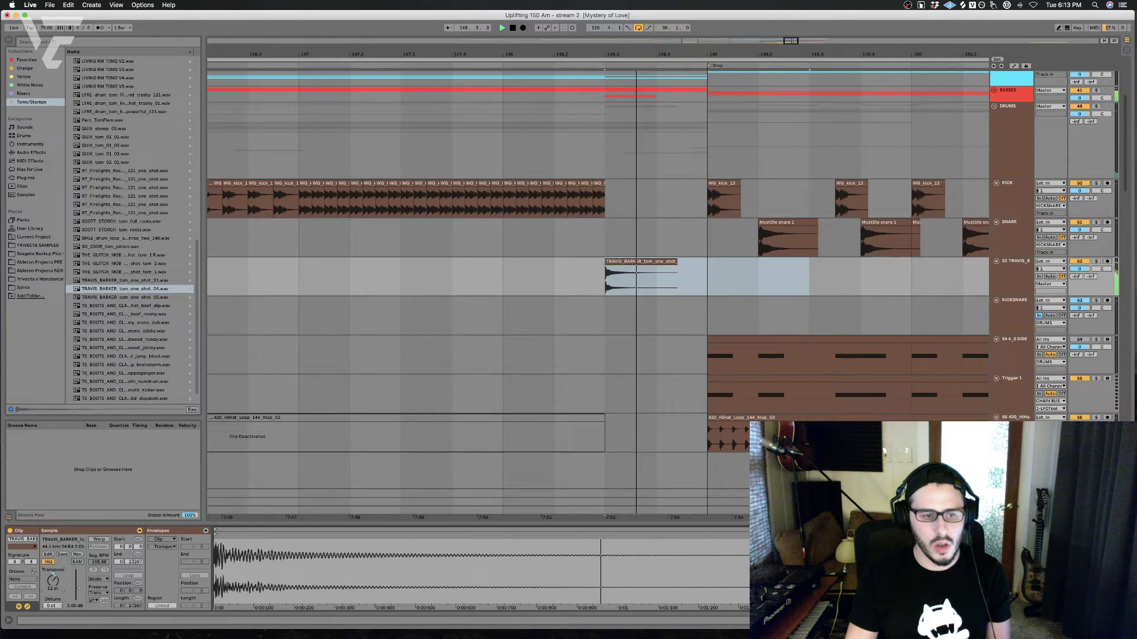
# Step: Raise the tom clip's transposition to 13 semitones and replay it in the mix from 148.2
pyautogui.press('space')
pyautogui.press('space')
pyautogui.press('Up')
pyautogui.press('space')
pyautogui.press('space')
pyautogui.press('space')
pyautogui.press('space')
pyautogui.press('space')
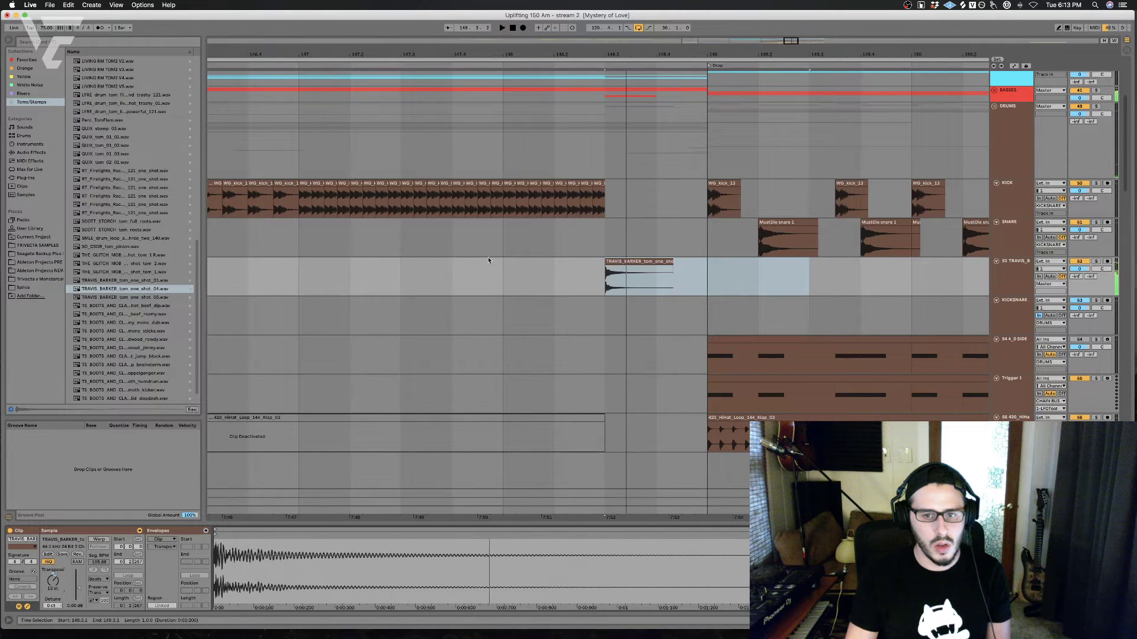
pyautogui.click(554, 271)
pyautogui.press('space')
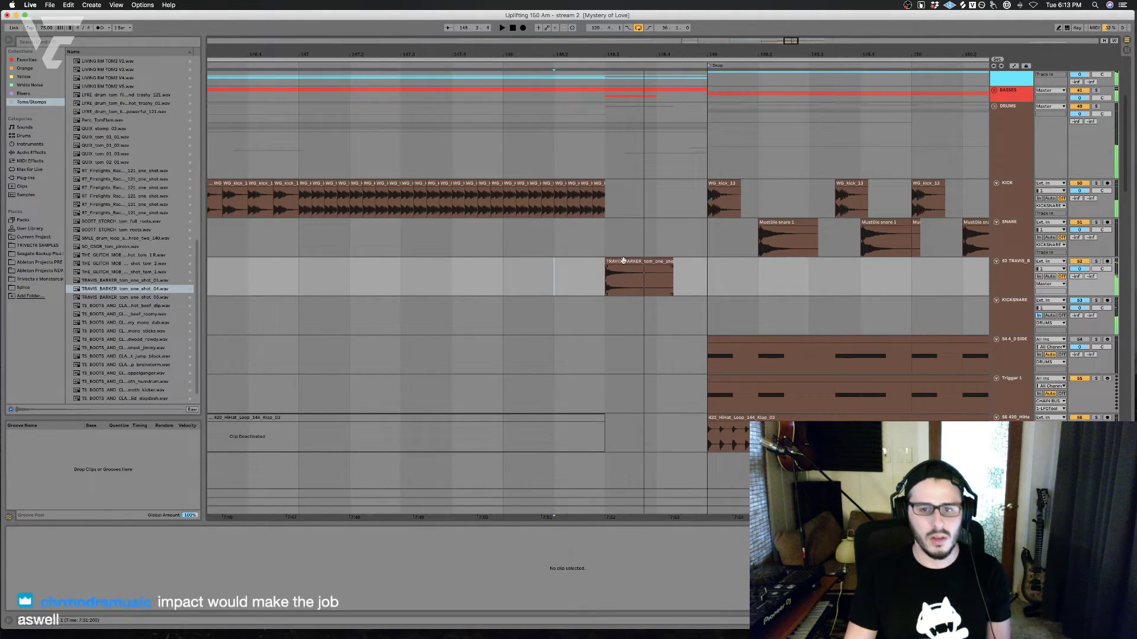
# Step: Delete the tom clip at 148.3 and preview an RT_Firelights one-shot as a replacement
pyautogui.click(623, 264)
pyautogui.press('Delete')
pyautogui.click(124, 203)
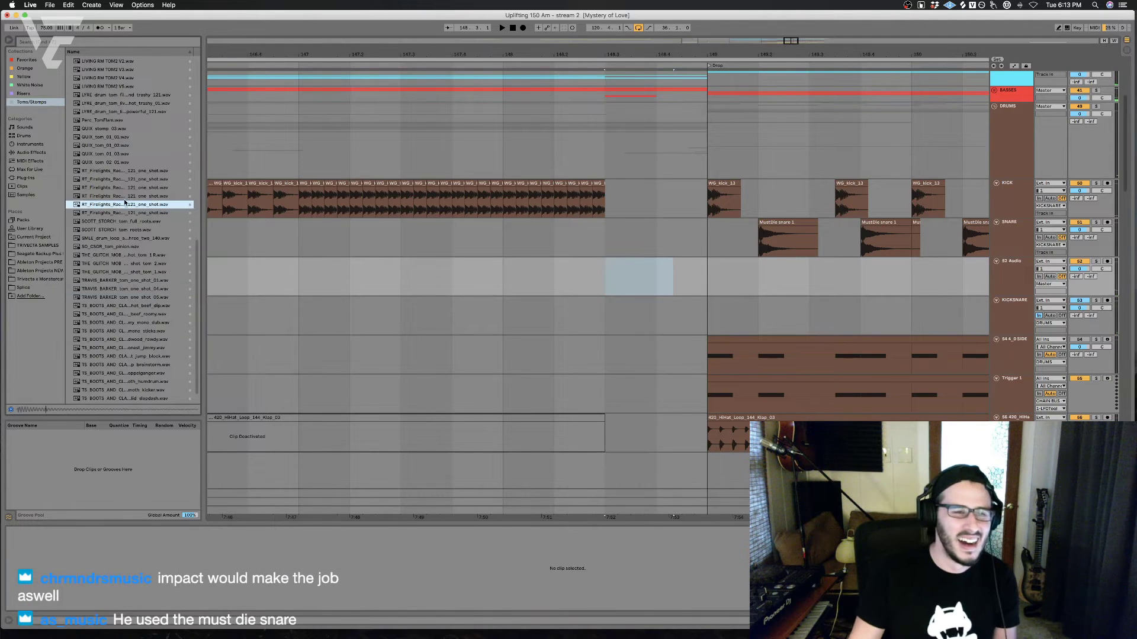
# Step: Audition tom and stomp samples in the Toms/Stomps collection, from the RT_Firelights one-shots up to KSHMR_Stomp_03
pyautogui.click(128, 179)
pyautogui.scroll(1, 131, 183)
pyautogui.click(132, 179)
pyautogui.scroll(3, 132, 175)
pyautogui.click(133, 152)
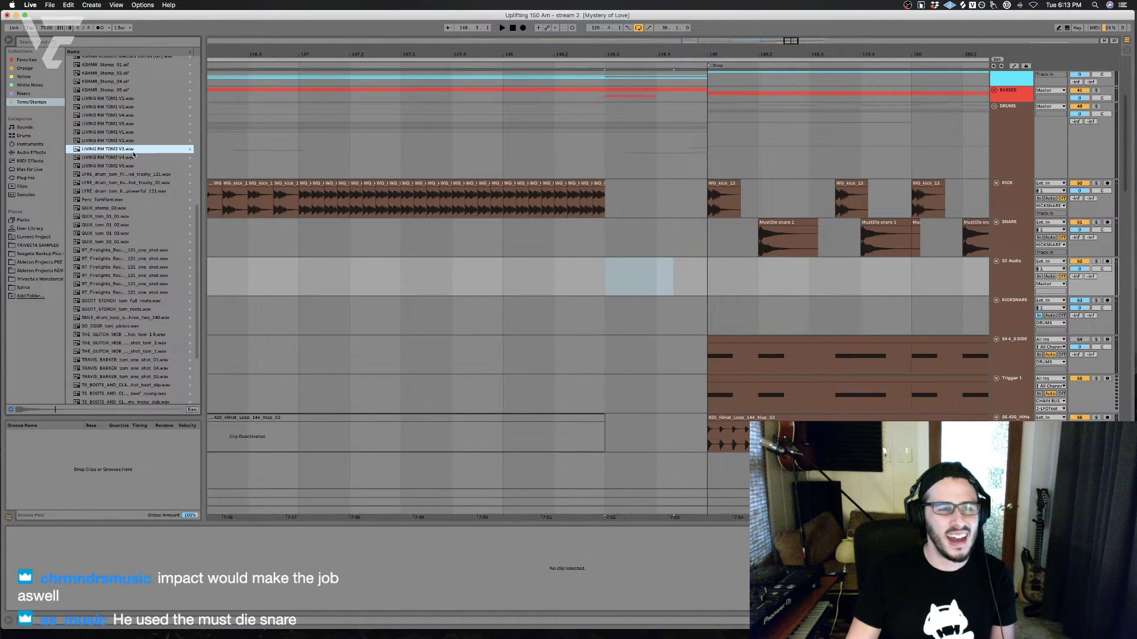
pyautogui.scroll(4, 137, 154)
pyautogui.click(142, 154)
# Step: Delete the empty audio track below SNARE and play back the section leading into the kick roll
pyautogui.click(1003, 273)
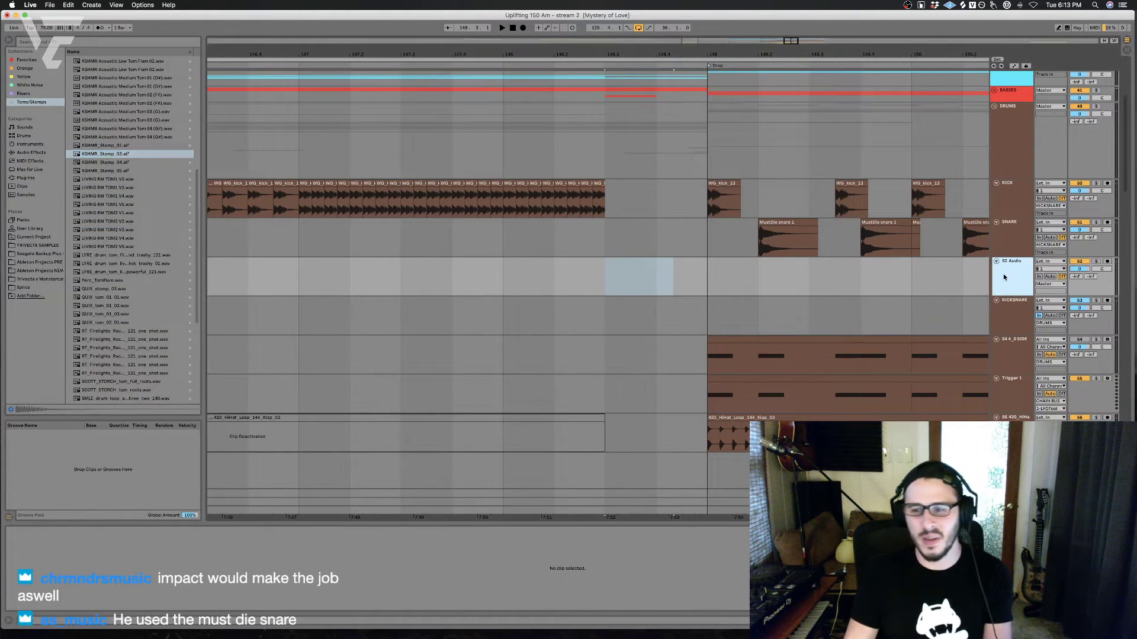
pyautogui.press('Delete')
pyautogui.hscroll(-10, 615, 297)
pyautogui.click(496, 293)
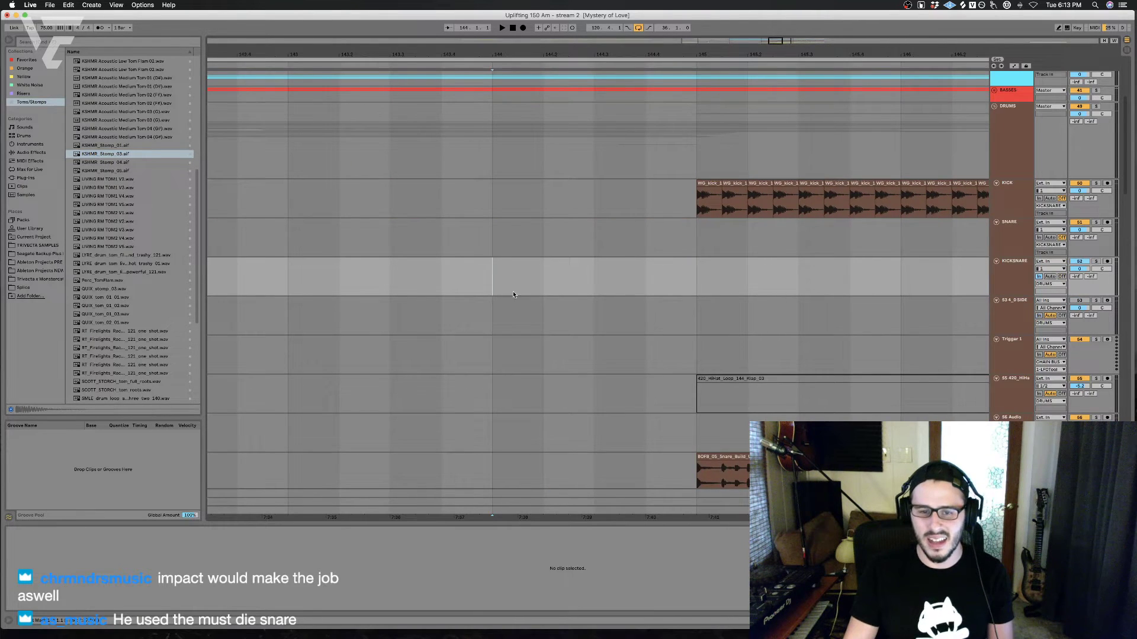
pyautogui.press('space')
pyautogui.hscroll(-1, 497, 293)
pyautogui.hscroll(-2, 496, 294)
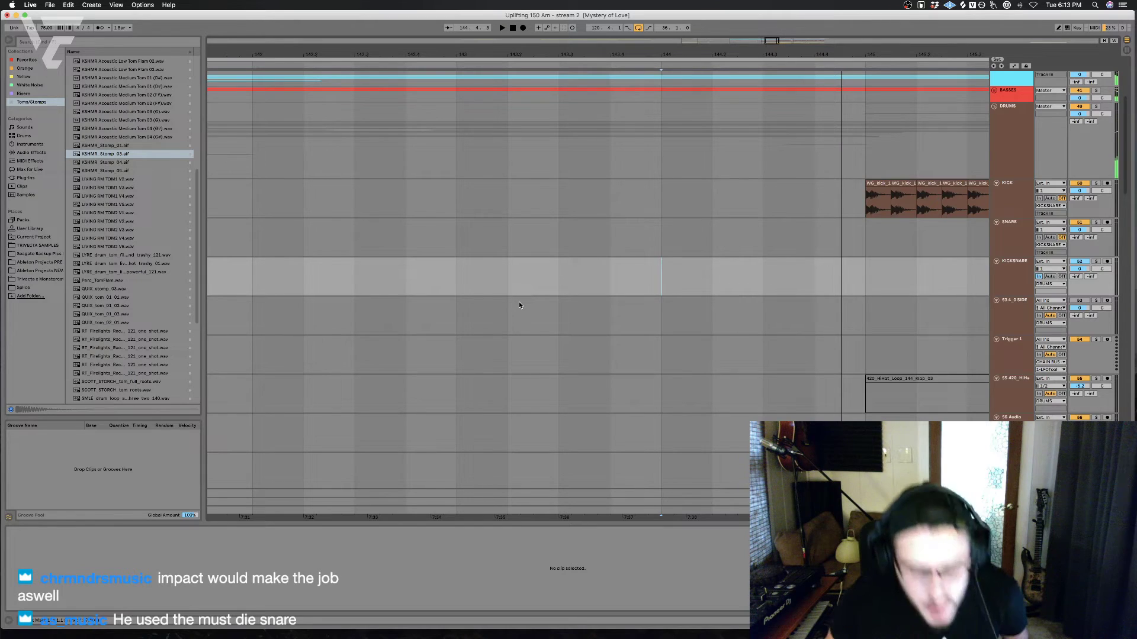
# Step: Play the build from shortly before bar 145 and save the set
pyautogui.click(787, 283)
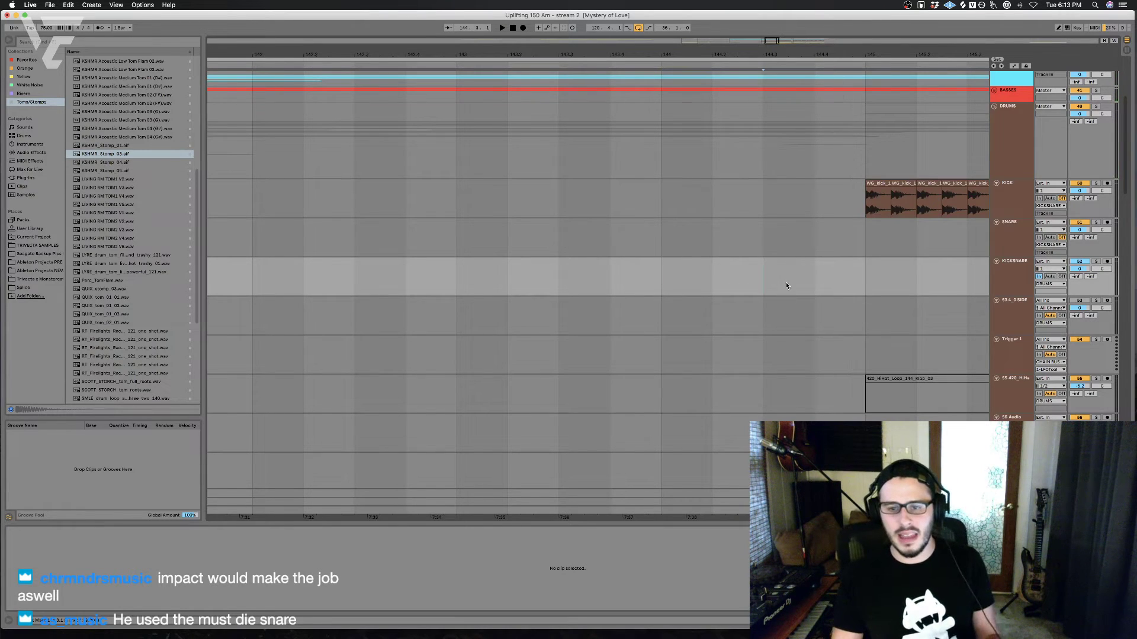
pyautogui.click(709, 293)
pyautogui.press('space')
pyautogui.press('super+s')
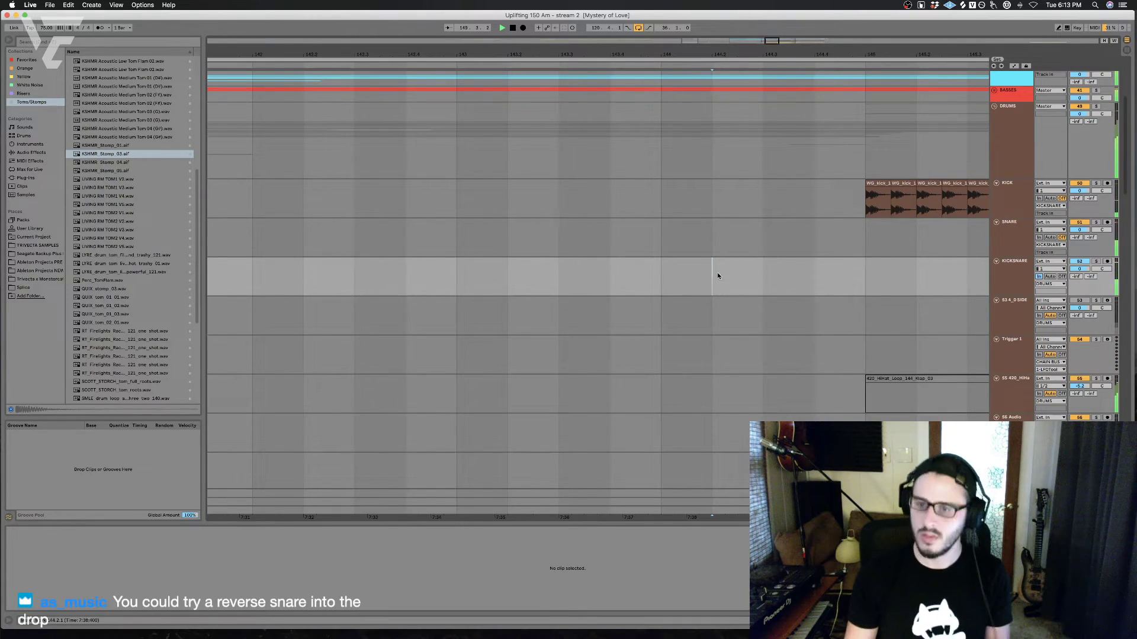
# Step: Play back the build from progressively earlier points, ending just before the Build locator
pyautogui.hscroll(-3, 714, 277)
pyautogui.click(592, 289)
pyautogui.hscroll(-2, 590, 290)
pyautogui.click(586, 292)
pyautogui.press('space')
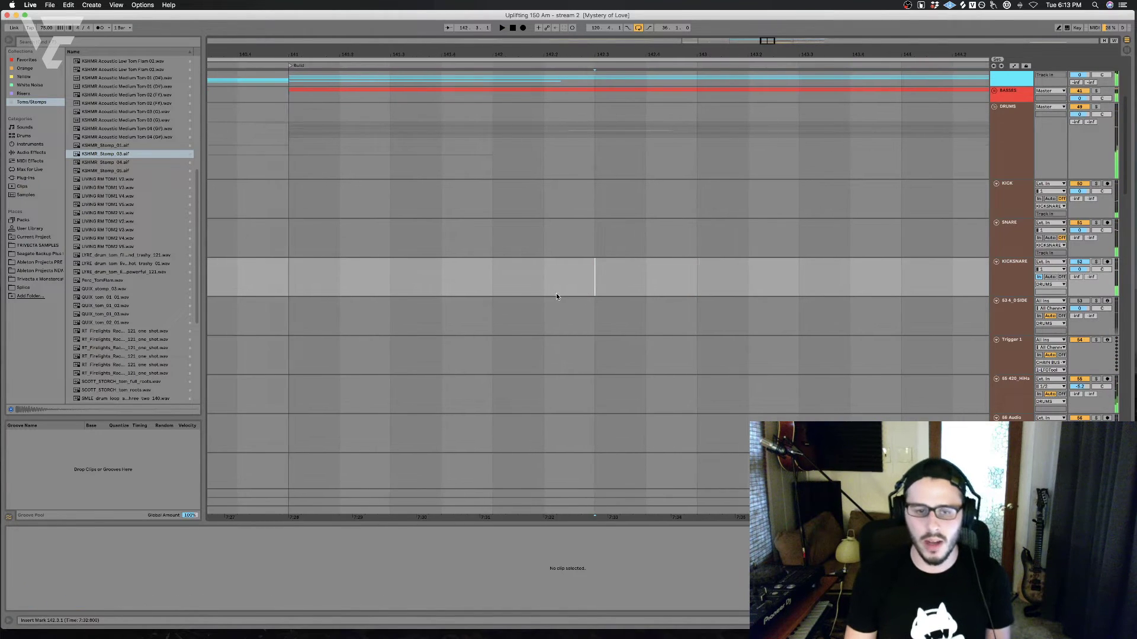
pyautogui.hscroll(-3, 396, 296)
pyautogui.click(408, 301)
pyautogui.hscroll(-2, 408, 299)
pyautogui.press('space')
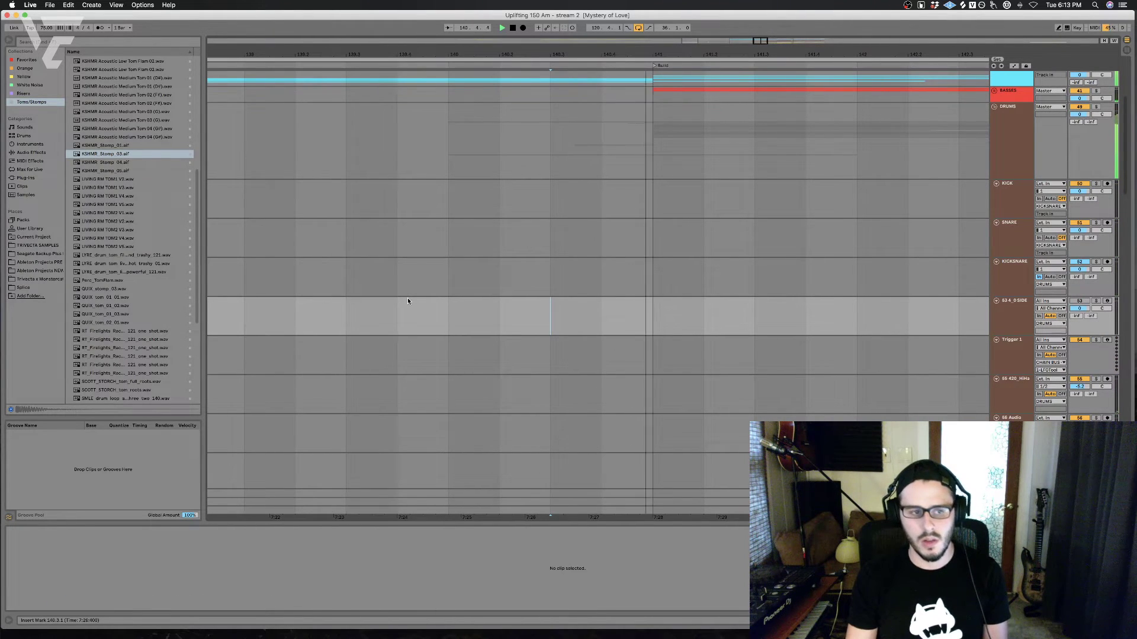
# Step: Hide the clip view and insert a new audio track below the FULL_CRATE downfall track in the FX group
pyautogui.click(1126, 620)
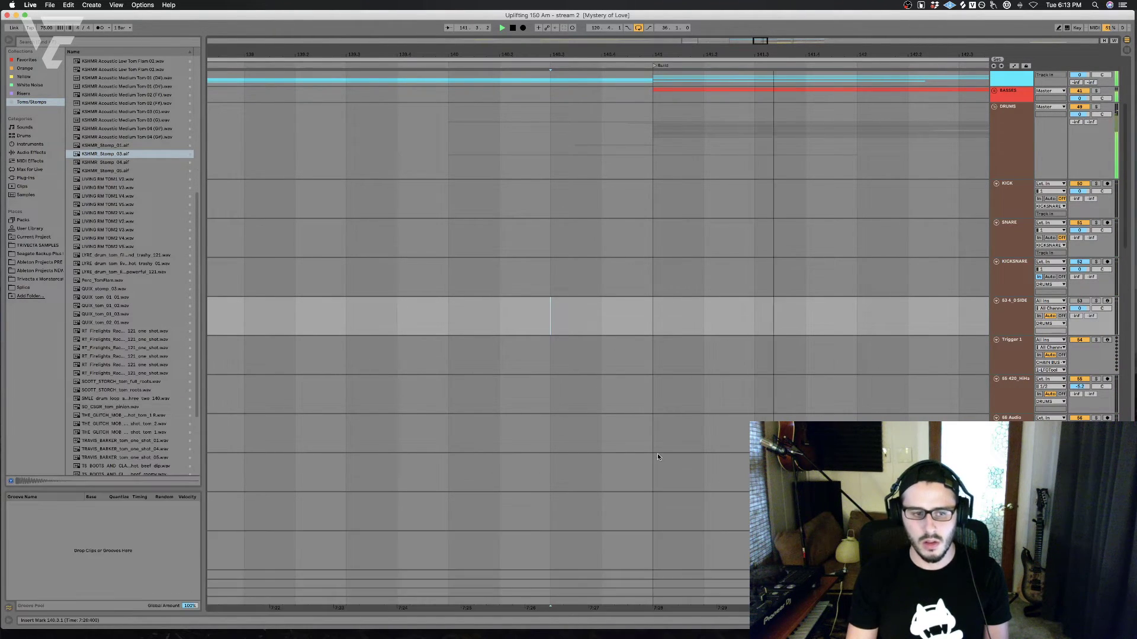
pyautogui.scroll(-5, 658, 457)
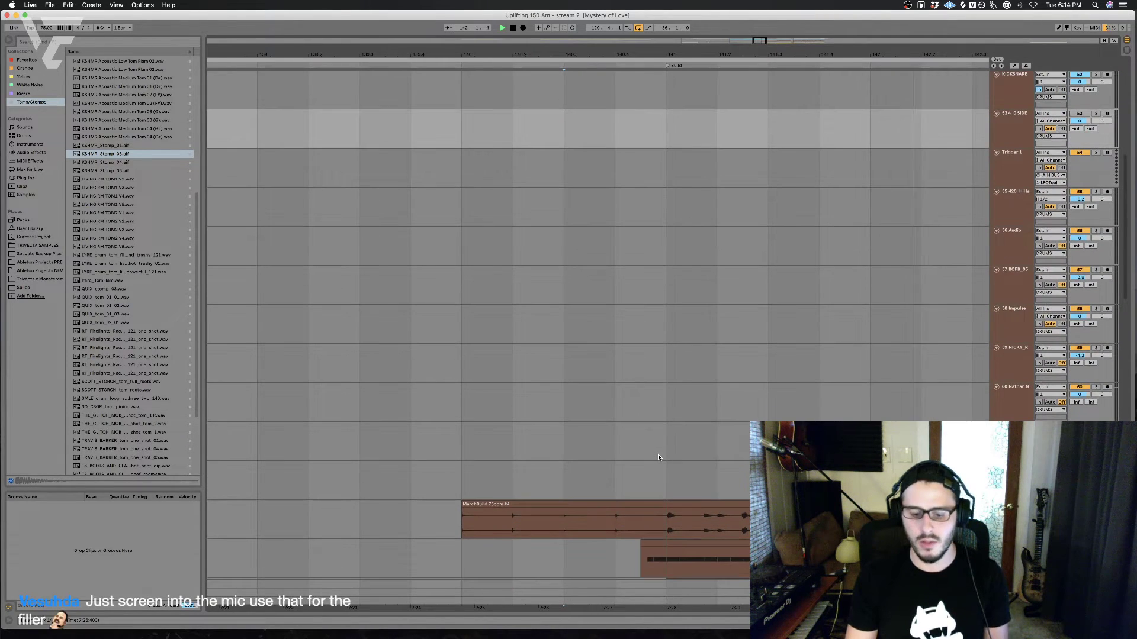
pyautogui.press('super+1')
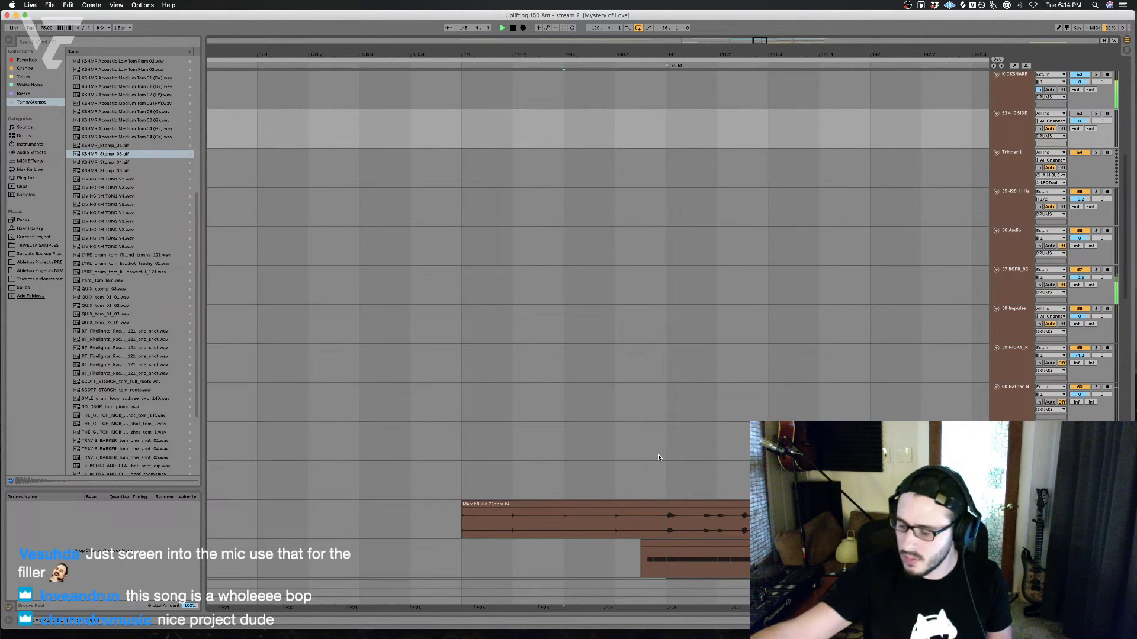
pyautogui.hscroll(15, 628, 407)
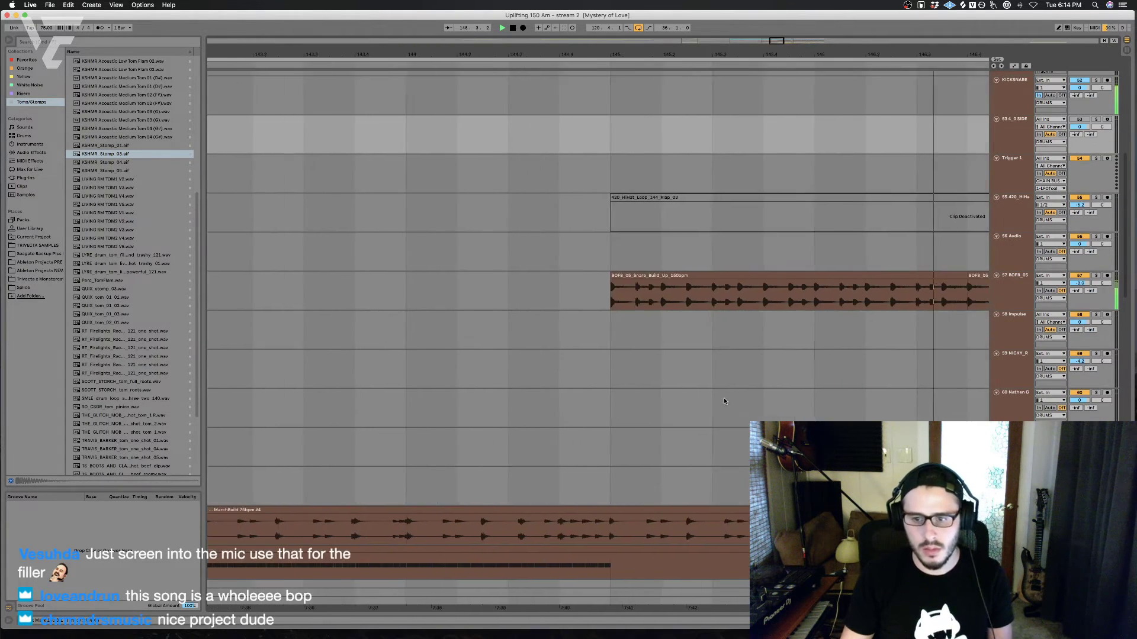
pyautogui.scroll(-20, 723, 401)
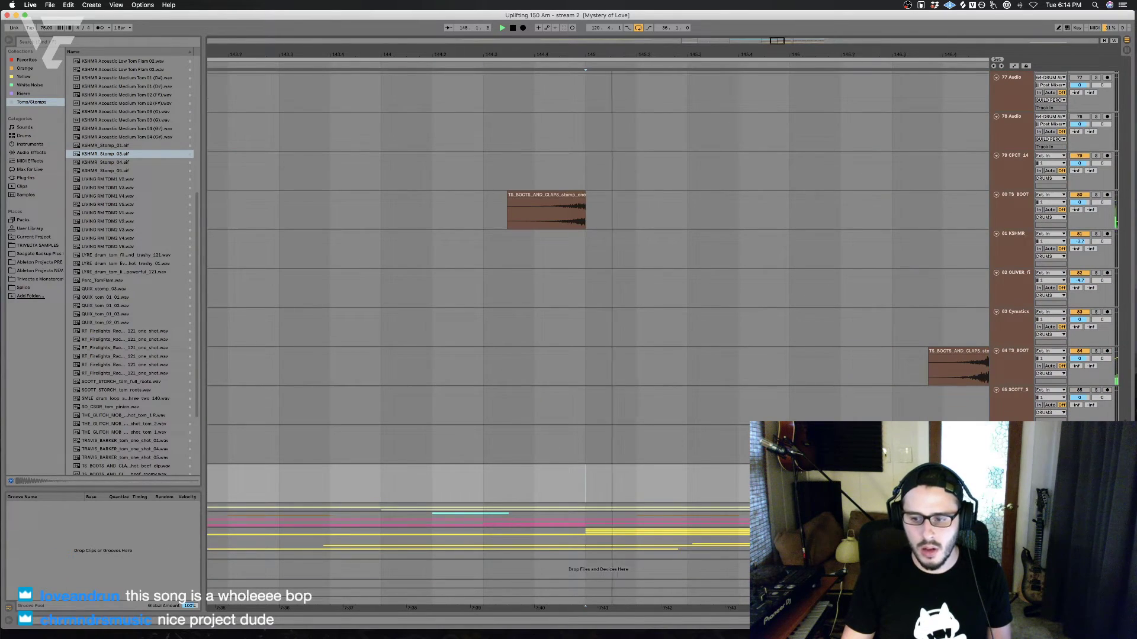
pyautogui.scroll(-3, 598, 249)
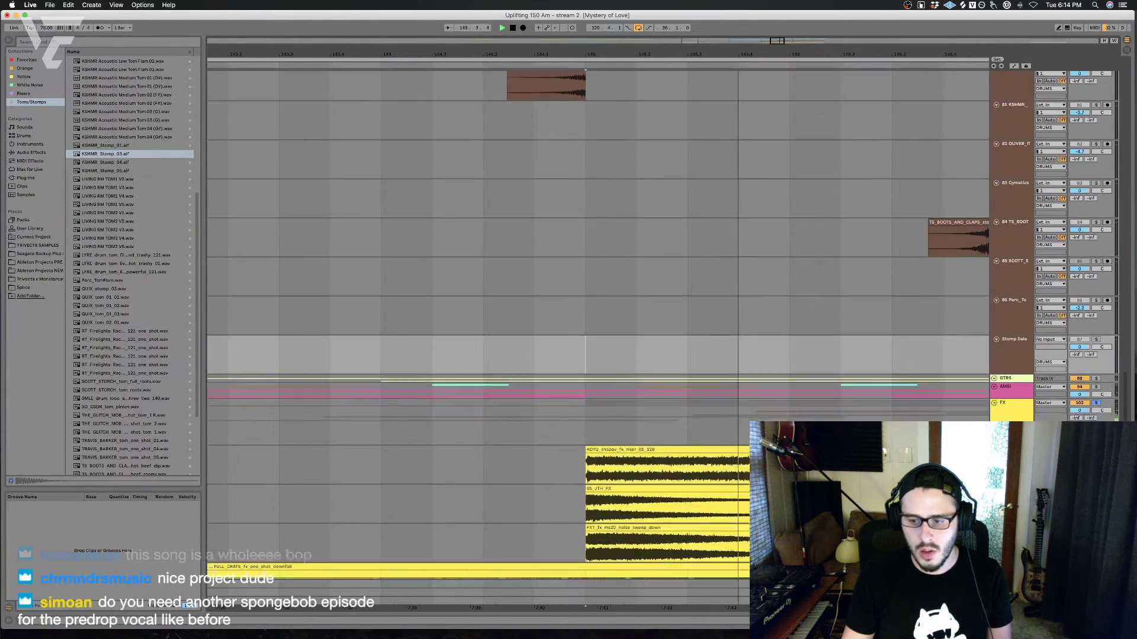
pyautogui.scroll(-2, 598, 322)
pyautogui.press('space')
pyautogui.click(1012, 469)
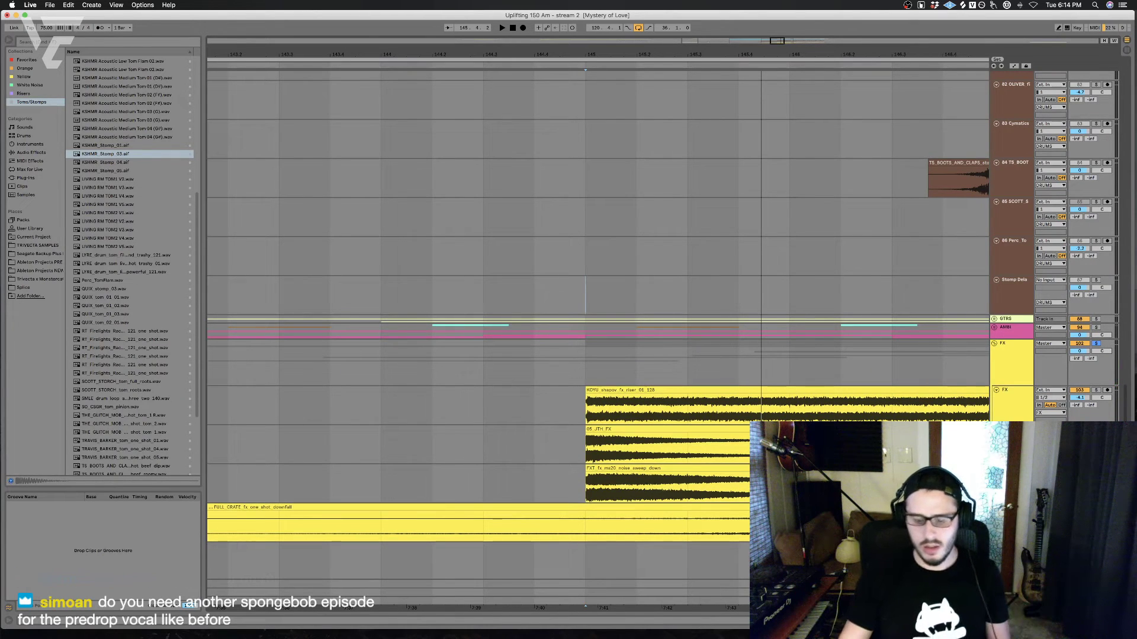
pyautogui.press('super+t')
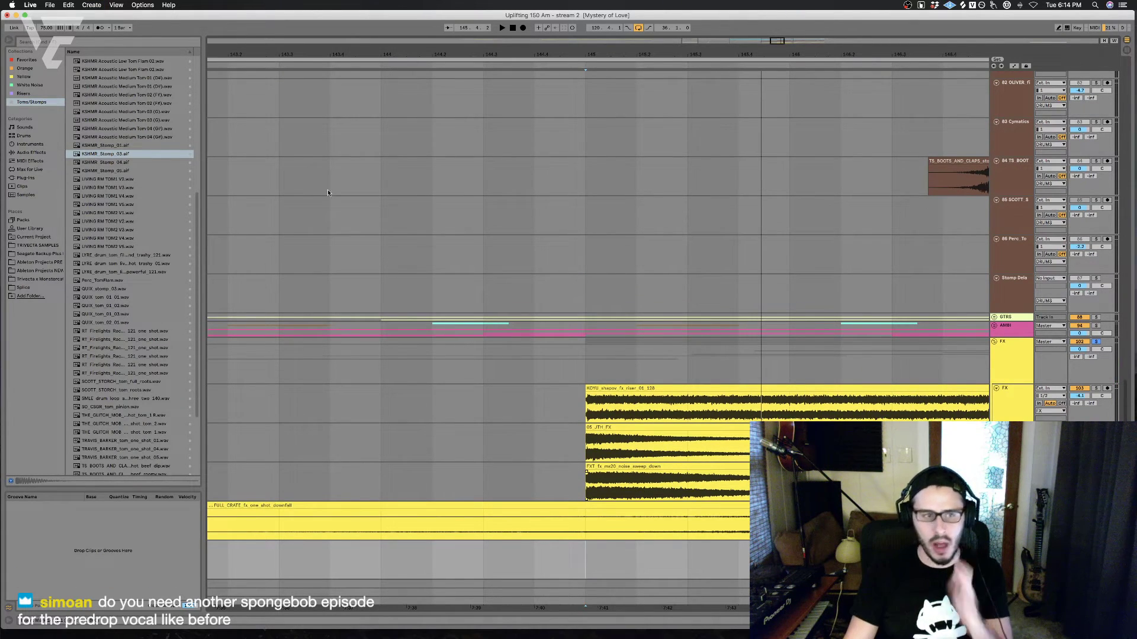
# Step: Audition samples in the White Noise collection, including 07_JTH_FX and KSHMR Exhaust 02 to 04
pyautogui.click(30, 85)
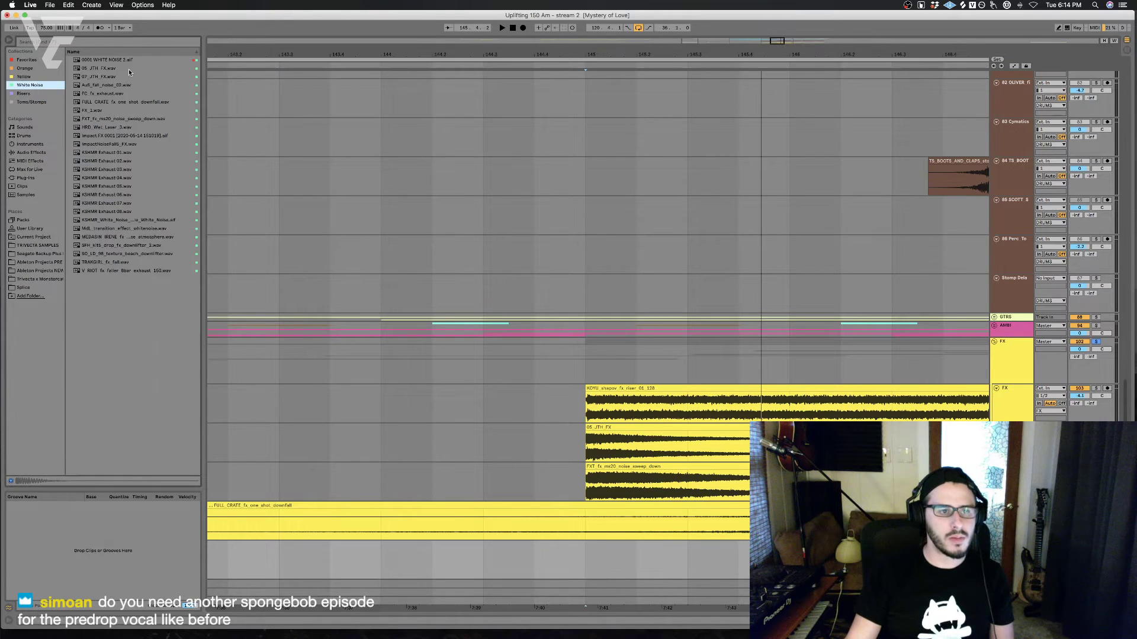
pyautogui.click(121, 69)
pyautogui.click(124, 77)
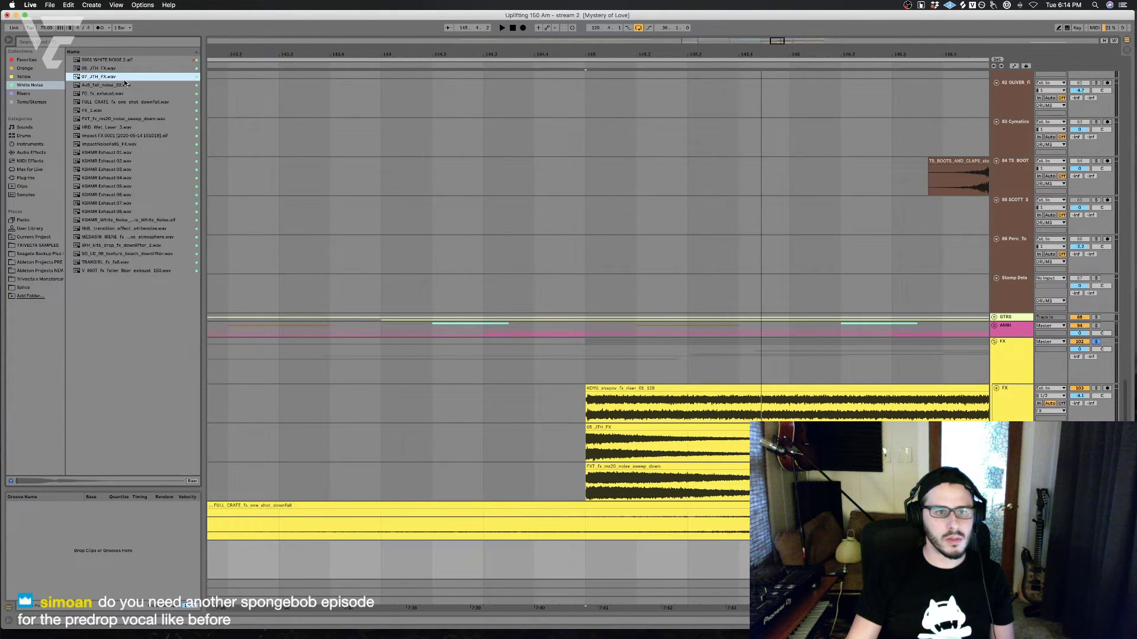
pyautogui.click(132, 163)
pyautogui.click(132, 170)
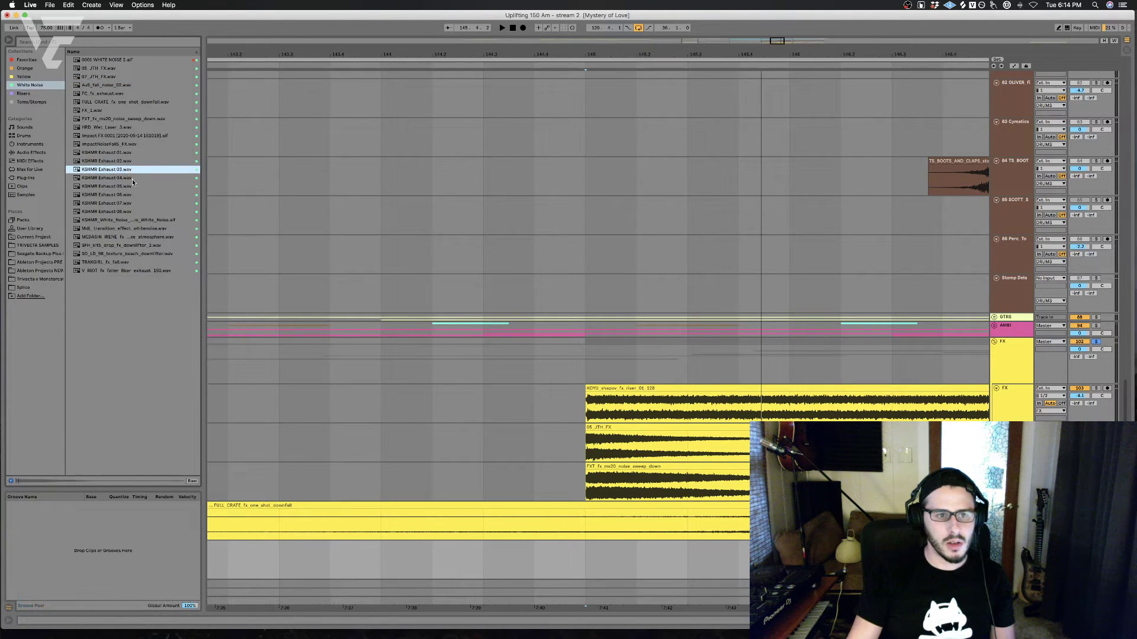
pyautogui.click(133, 178)
pyautogui.keyDown('shift'); pyautogui.click(127, 270); pyautogui.keyUp('shift')
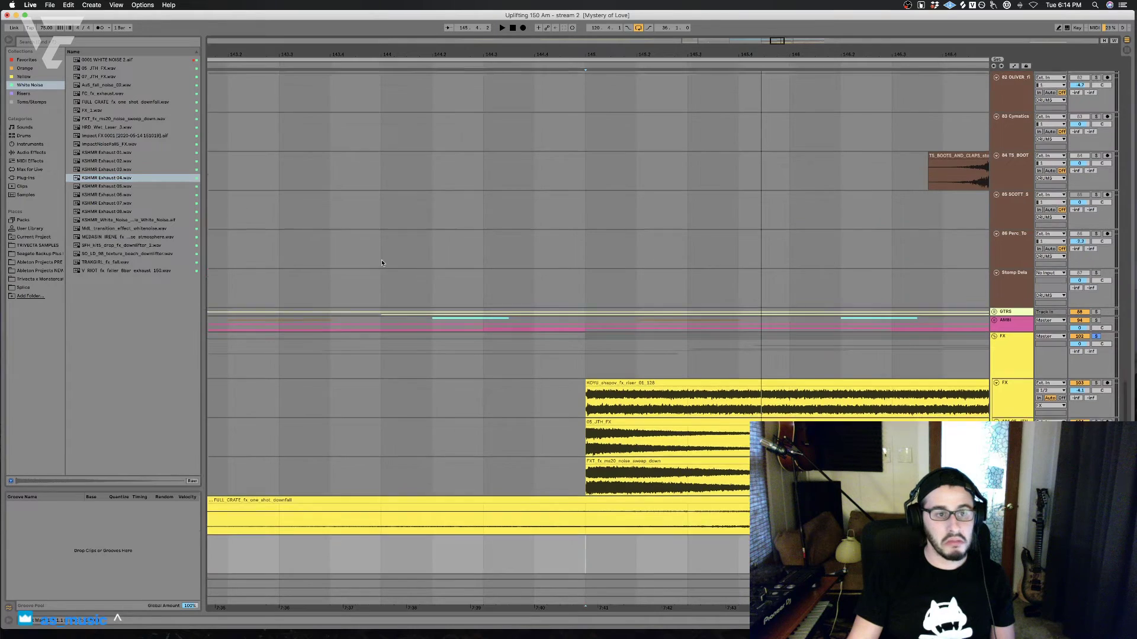
# Step: Place KSHMR Exhaust 04 on the new FX track at bar 145 and turn off warping for the clip
pyautogui.scroll(-2, 549, 460)
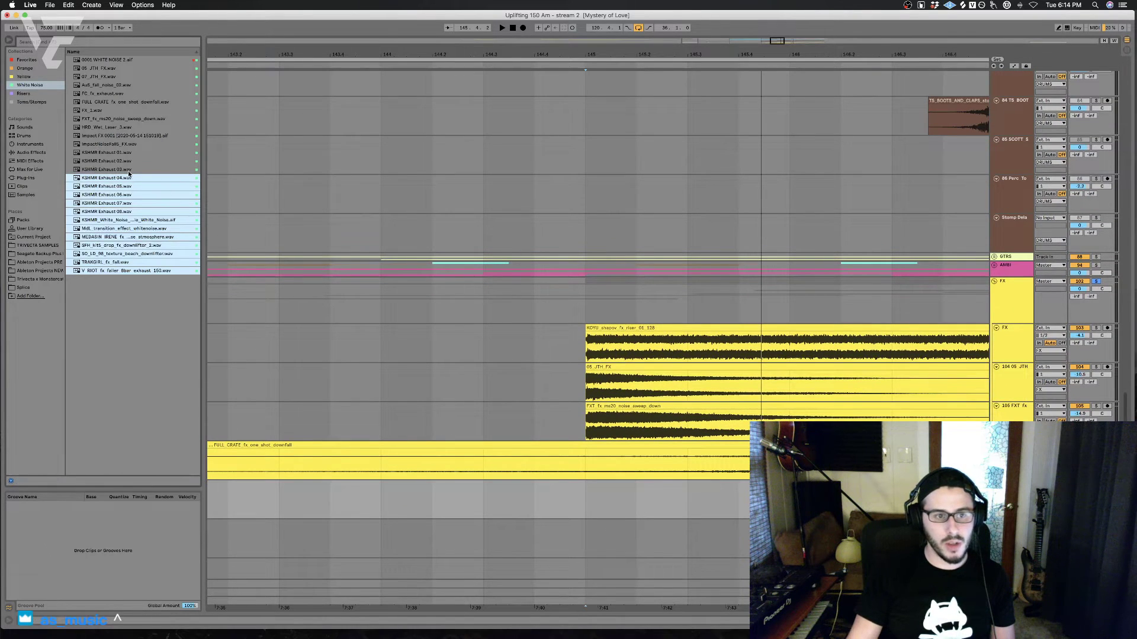
pyautogui.click(128, 171)
pyautogui.moveTo(115, 179); pyautogui.dragTo(574, 516)
pyautogui.doubleClick(609, 485)
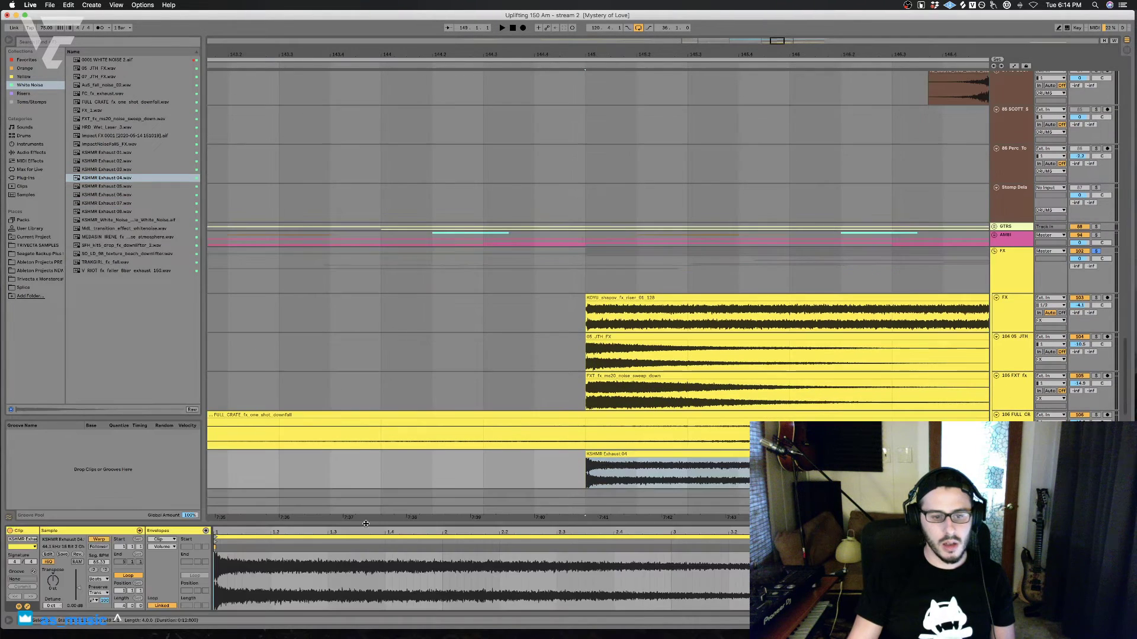
pyautogui.click(99, 540)
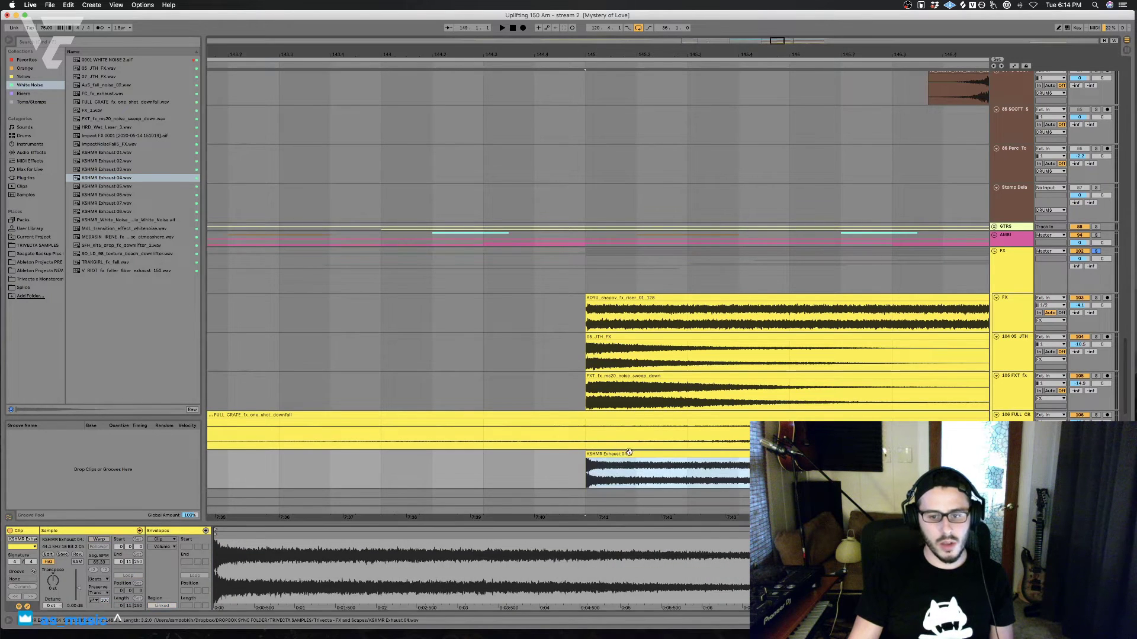
# Step: Shift the KSHMR Exhaust 04 clip earlier and remove the portion before bar 145
pyautogui.moveTo(620, 481); pyautogui.dragTo(507, 473)
pyautogui.press('Delete')
pyautogui.click(652, 452)
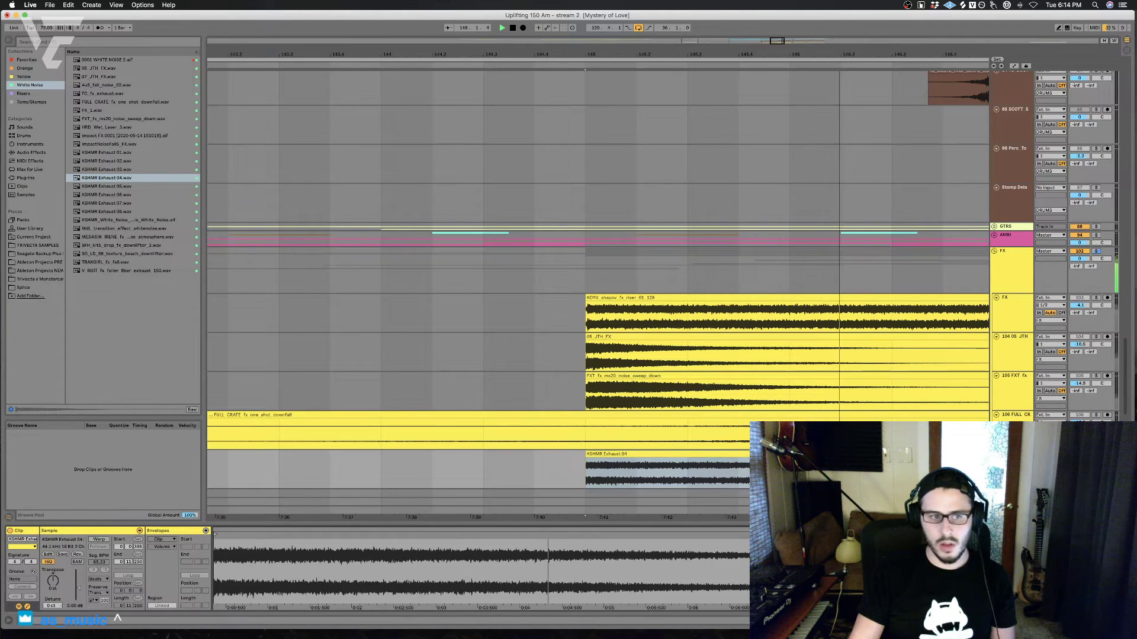
# Step: Add Auto Pan to the KSHMR Exhaust 04 track and set its amount to about 28%
pyautogui.click(26, 153)
pyautogui.moveTo(99, 88); pyautogui.dragTo(23, 559)
pyautogui.press('space')
pyautogui.click(44, 603)
pyautogui.click(44, 594)
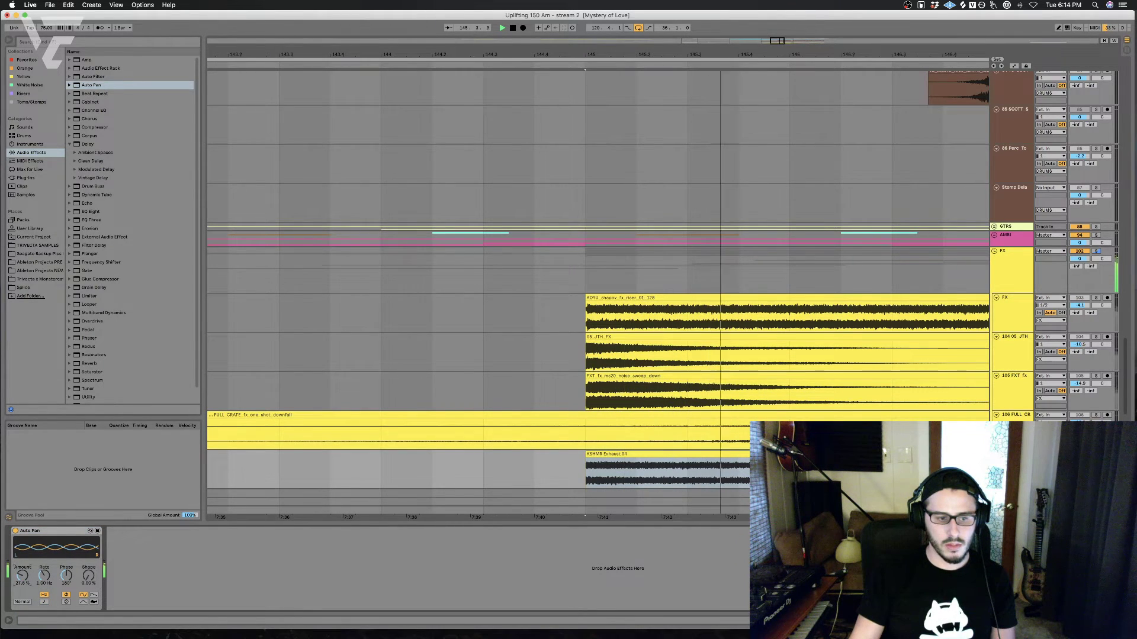
pyautogui.moveTo(23, 576); pyautogui.dragTo(23, 569)
# Step: Play back the panned exhaust noise with the other FX from before bar 145, hiding the device view
pyautogui.press('space')
pyautogui.press('space')
pyautogui.click(483, 473)
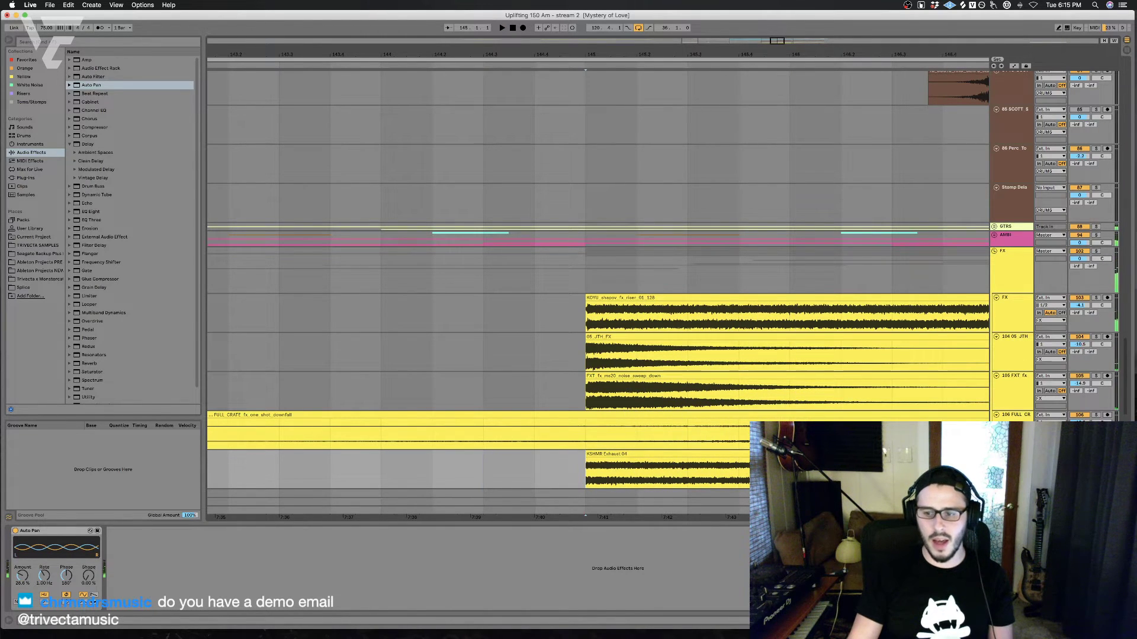
pyautogui.press('space')
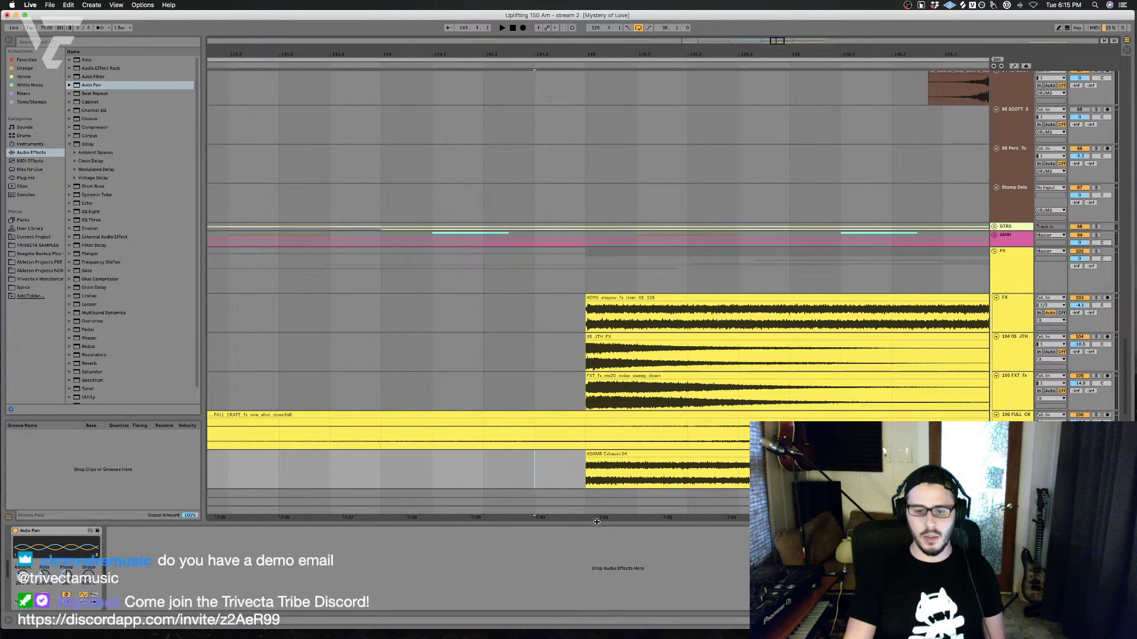
pyautogui.press('alt+super+l')
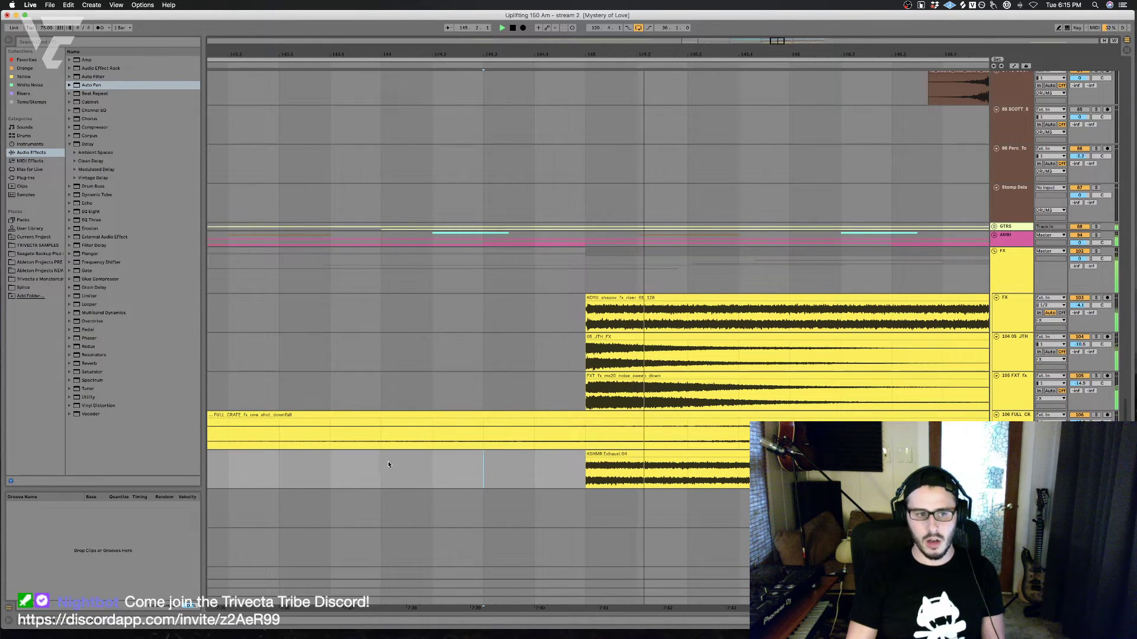
pyautogui.click(352, 468)
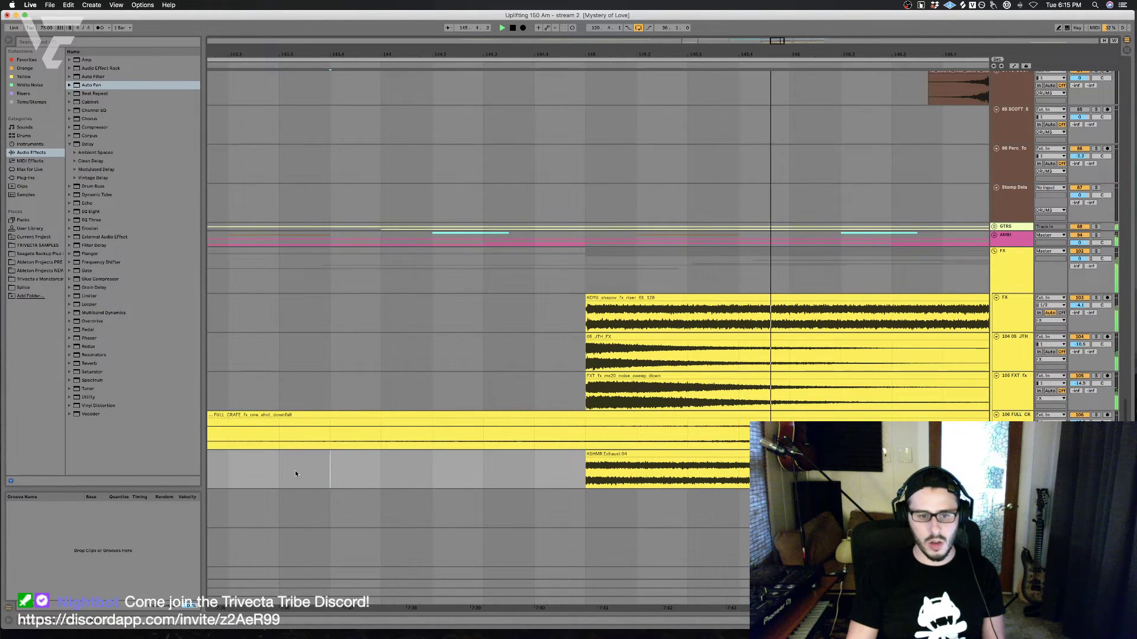
pyautogui.click(253, 474)
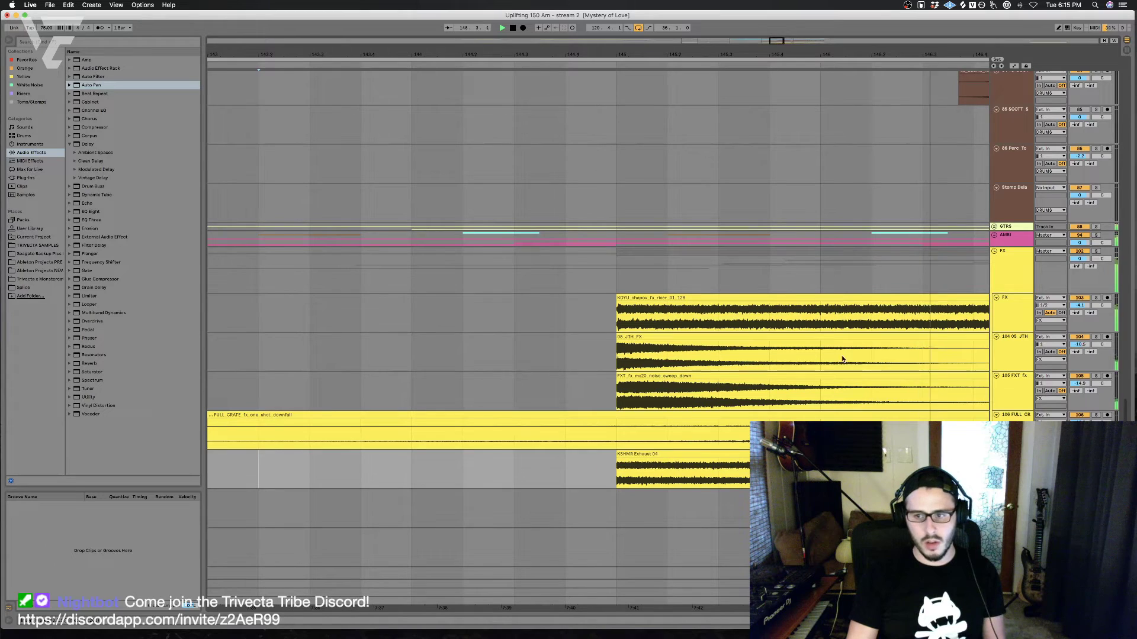
# Step: Fold the FX group, replay the transition into bar 145 and save the set
pyautogui.click(994, 252)
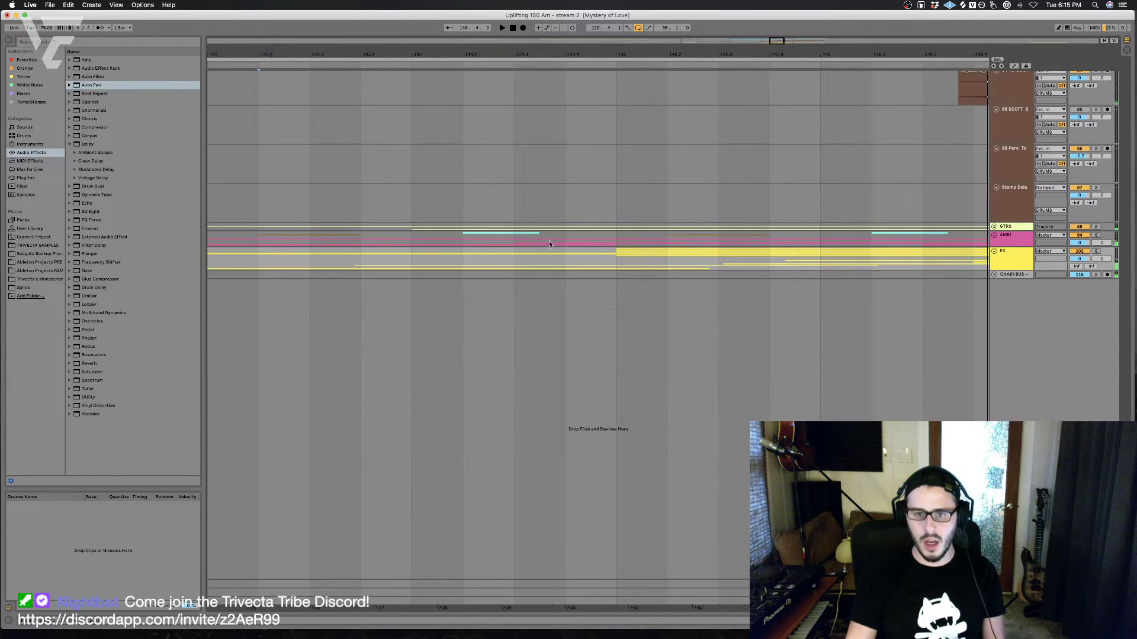
pyautogui.click(553, 238)
pyautogui.press('space')
pyautogui.press('super+s')
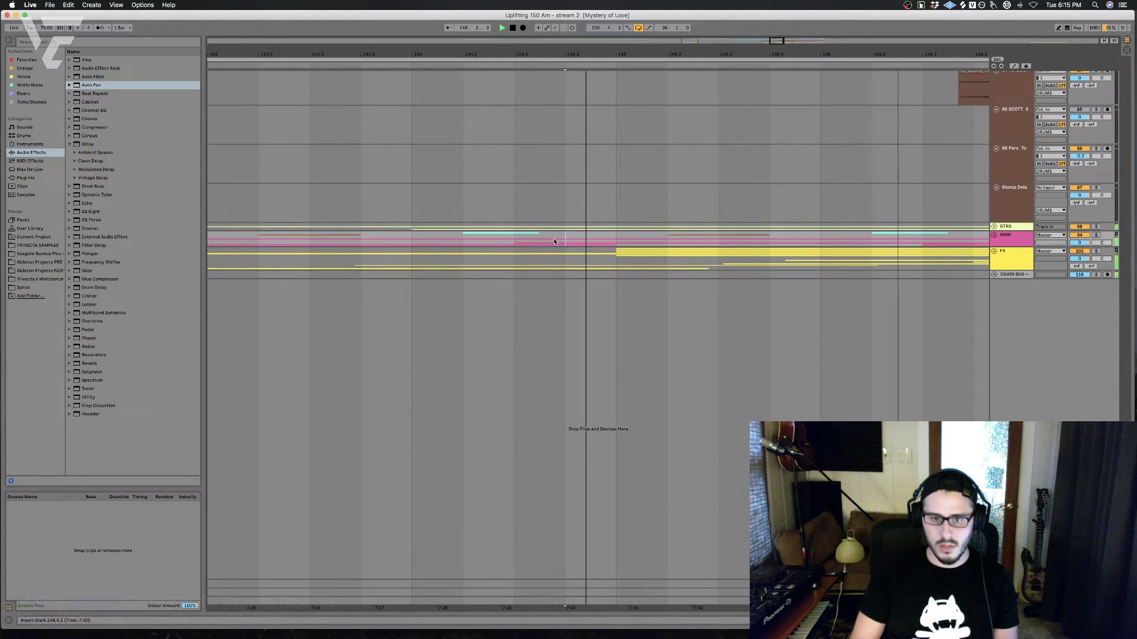
# Step: Play back the build from bar 145 and from earlier starting points
pyautogui.click(591, 211)
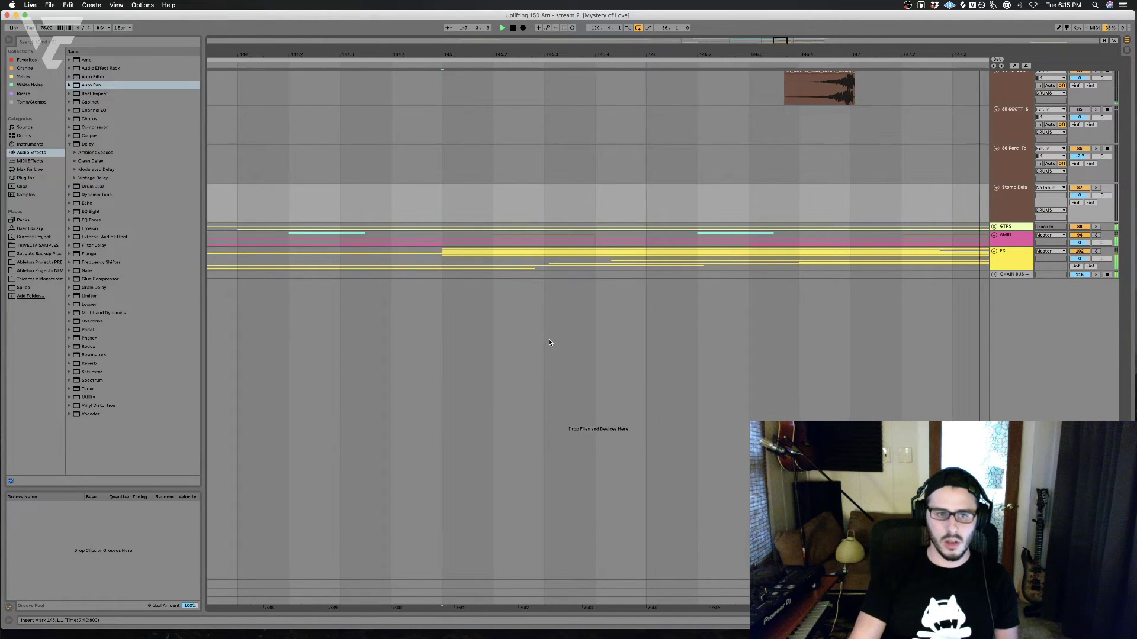
pyautogui.hscroll(-4, 549, 343)
pyautogui.click(461, 242)
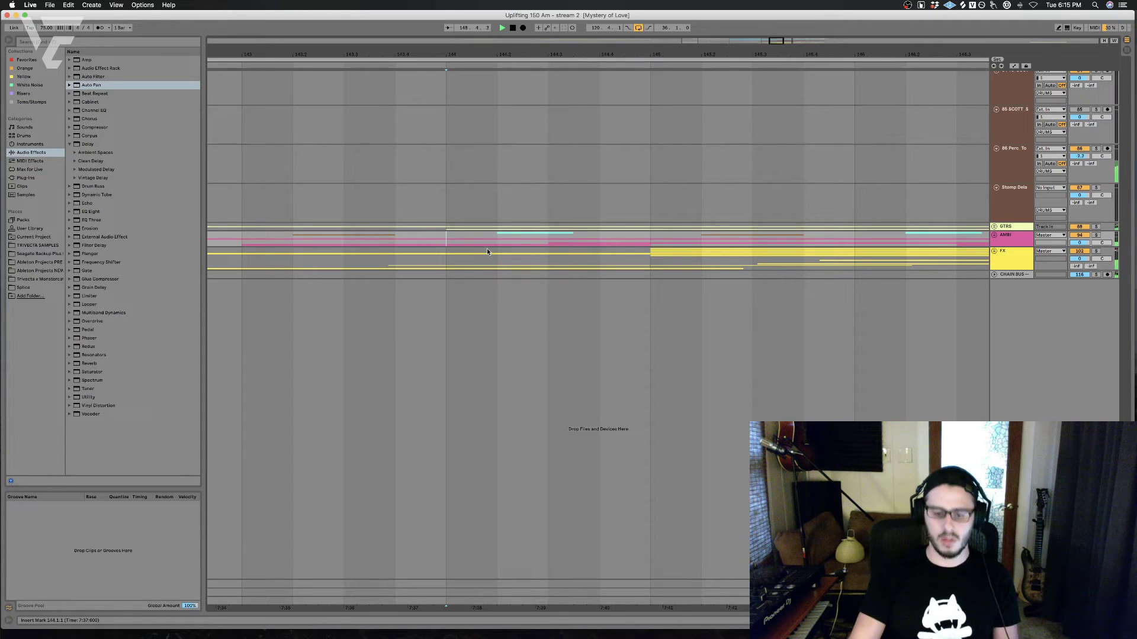
pyautogui.hscroll(-4, 467, 256)
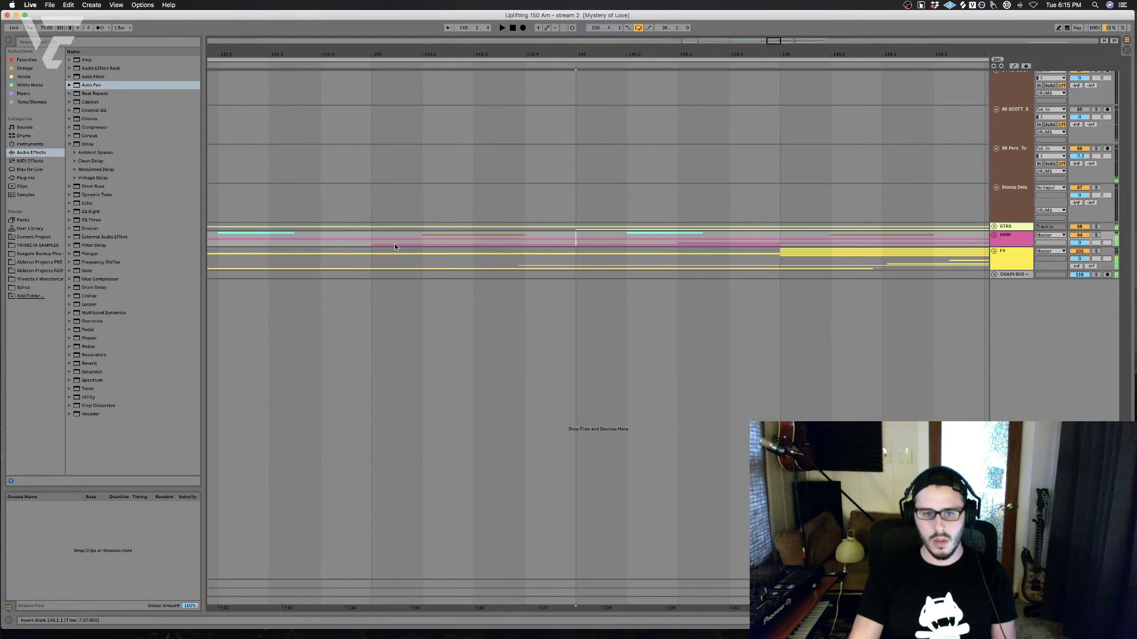
# Step: Play back the build leading into bar 145 from several beats earlier
pyautogui.click(359, 245)
pyautogui.hscroll(-5, 360, 244)
pyautogui.press('space')
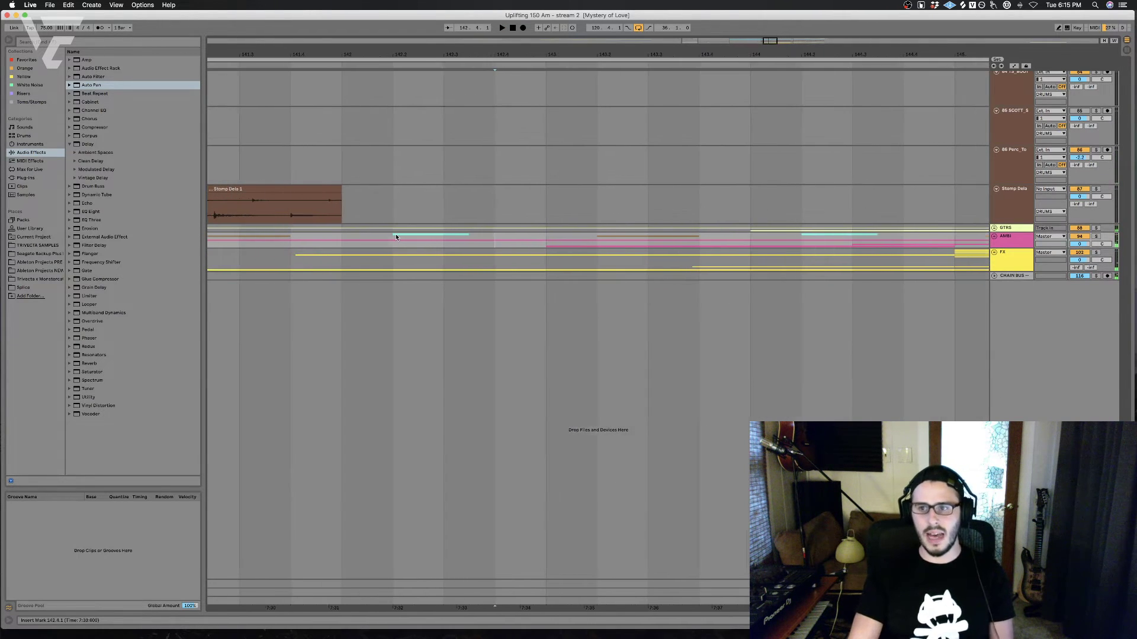
pyautogui.click(285, 265)
pyautogui.press('space')
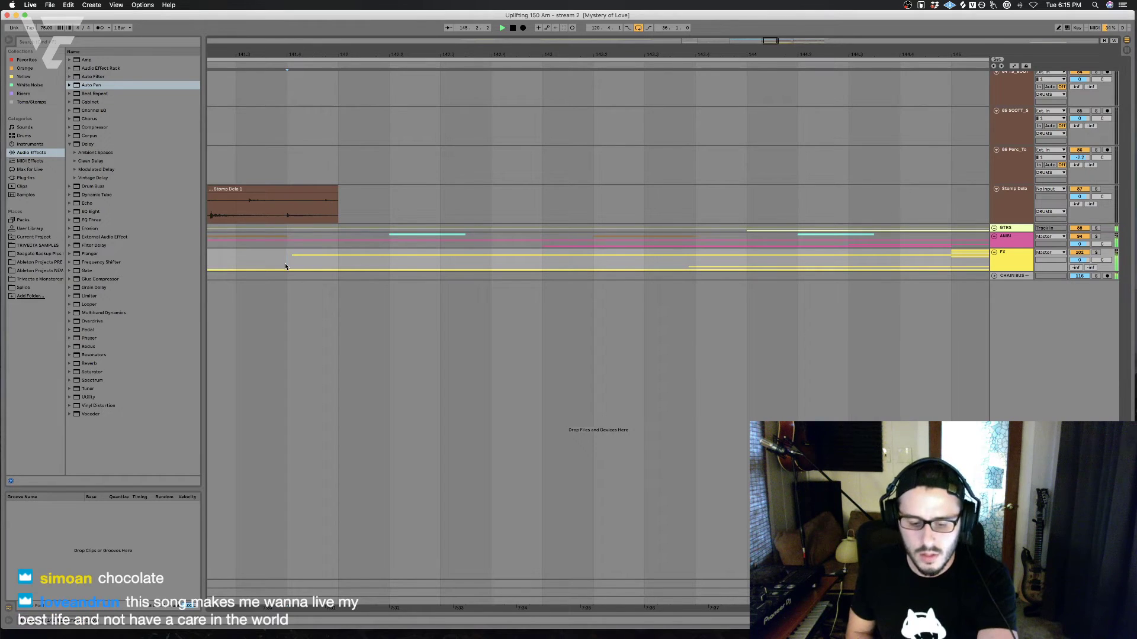
# Step: Unfold the FX group and play the KSHMR Exhaust 04 track soloed from bar 145
pyautogui.click(994, 252)
pyautogui.scroll(-5, 811, 300)
pyautogui.hscroll(5, 811, 300)
pyautogui.scroll(-1, 811, 300)
pyautogui.click(768, 223)
pyautogui.press('space')
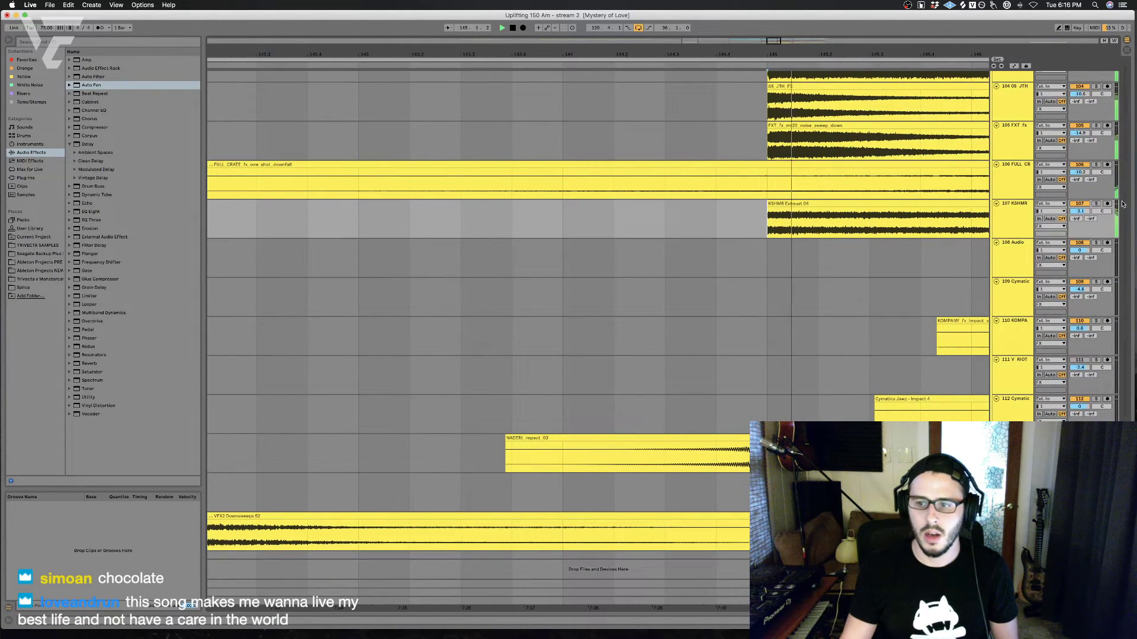
pyautogui.click(1096, 203)
pyautogui.press('space')
pyautogui.press('space')
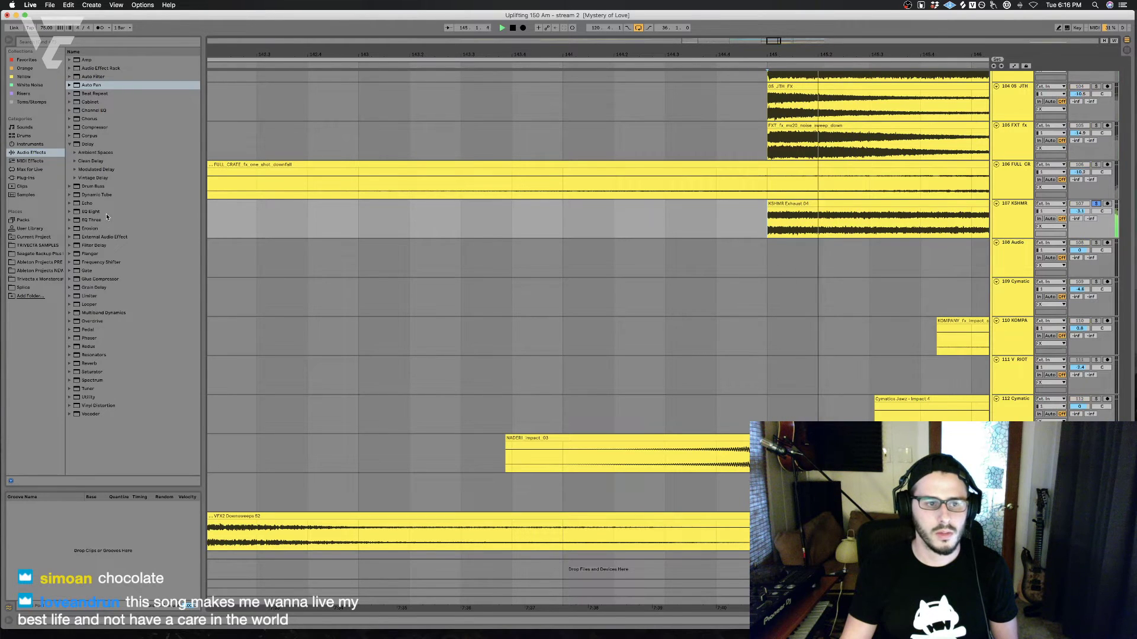
# Step: Add EQ Eight to the exhaust noise track, raising its high-cut frequency and adding a low cut at about 870 Hz
pyautogui.moveTo(90, 211); pyautogui.dragTo(827, 225)
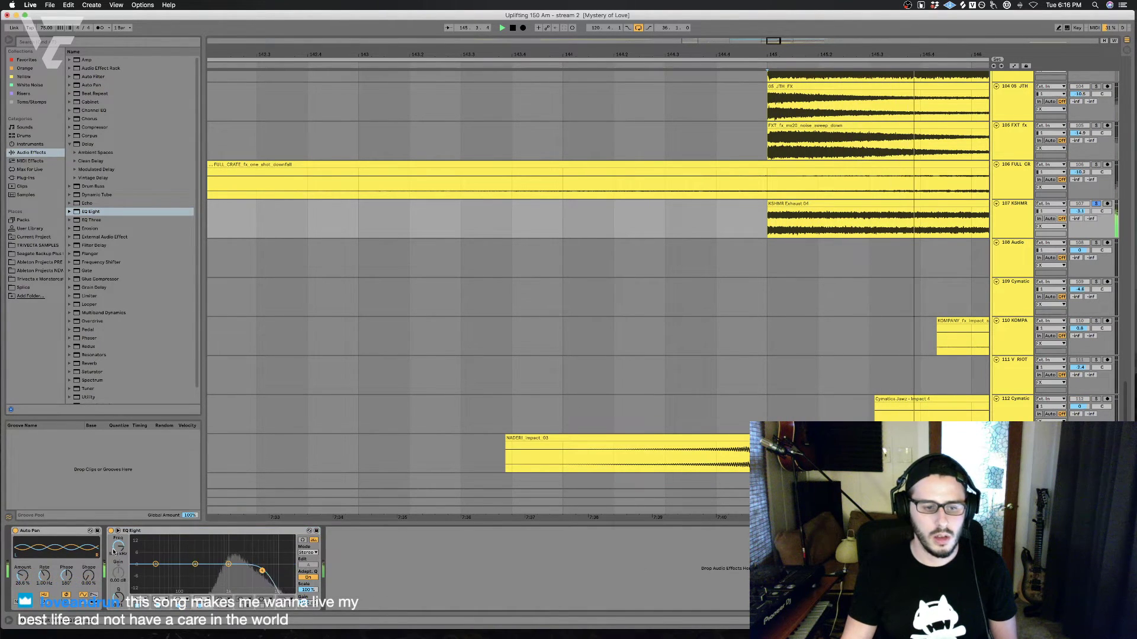
pyautogui.moveTo(262, 566); pyautogui.dragTo(269, 570)
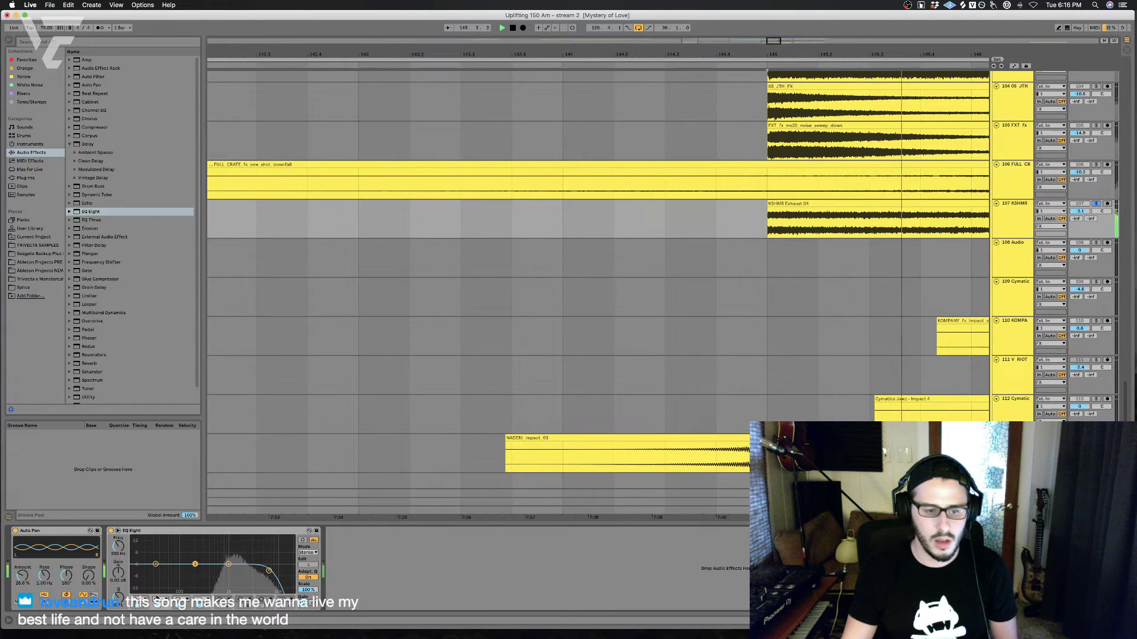
pyautogui.click(160, 595)
pyautogui.click(161, 553)
pyautogui.moveTo(195, 570); pyautogui.dragTo(219, 571)
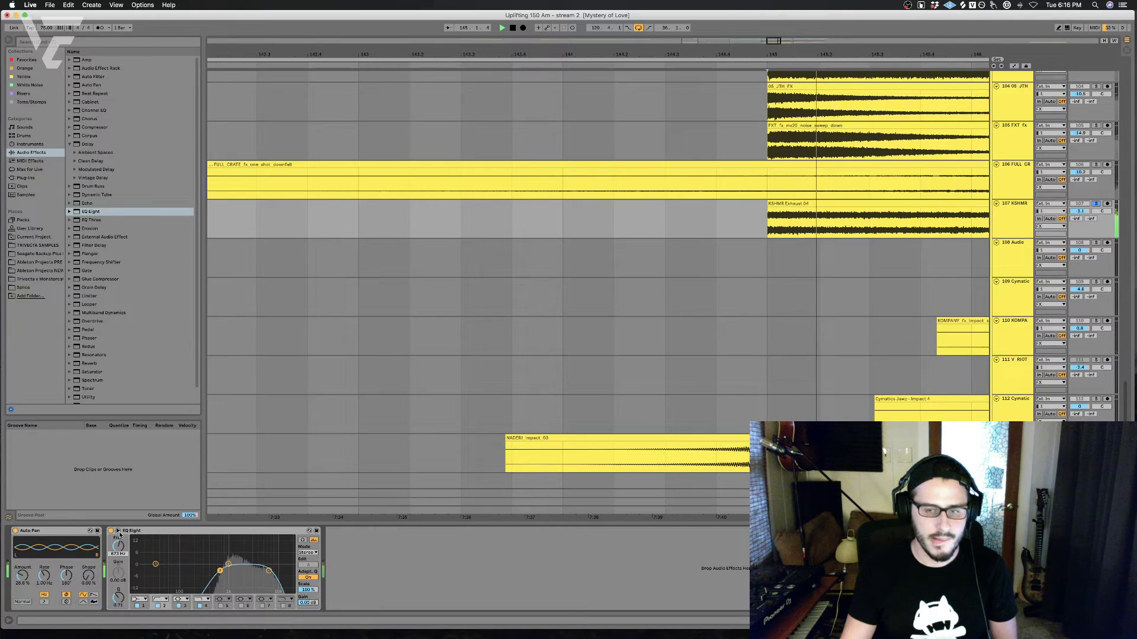
# Step: Dip the exhaust noise's EQ band just above 1 kHz by about 3 dB and replay the soloed sound
pyautogui.press('space')
pyautogui.press('space')
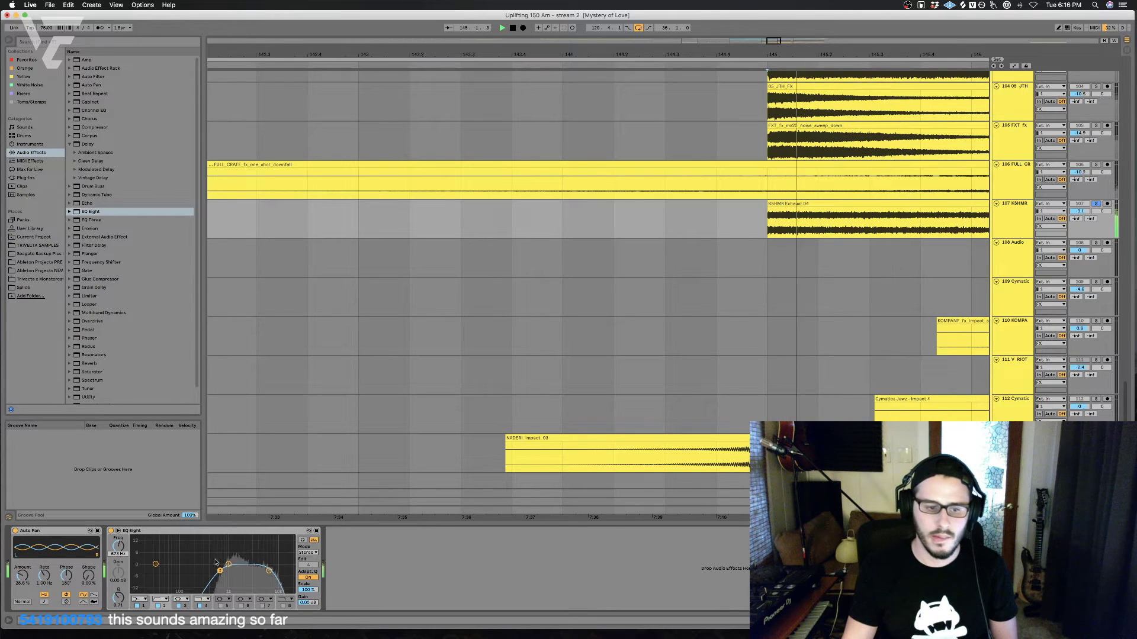
pyautogui.click(228, 564)
pyautogui.moveTo(228, 564); pyautogui.dragTo(233, 567)
pyautogui.press('space')
pyautogui.press('space')
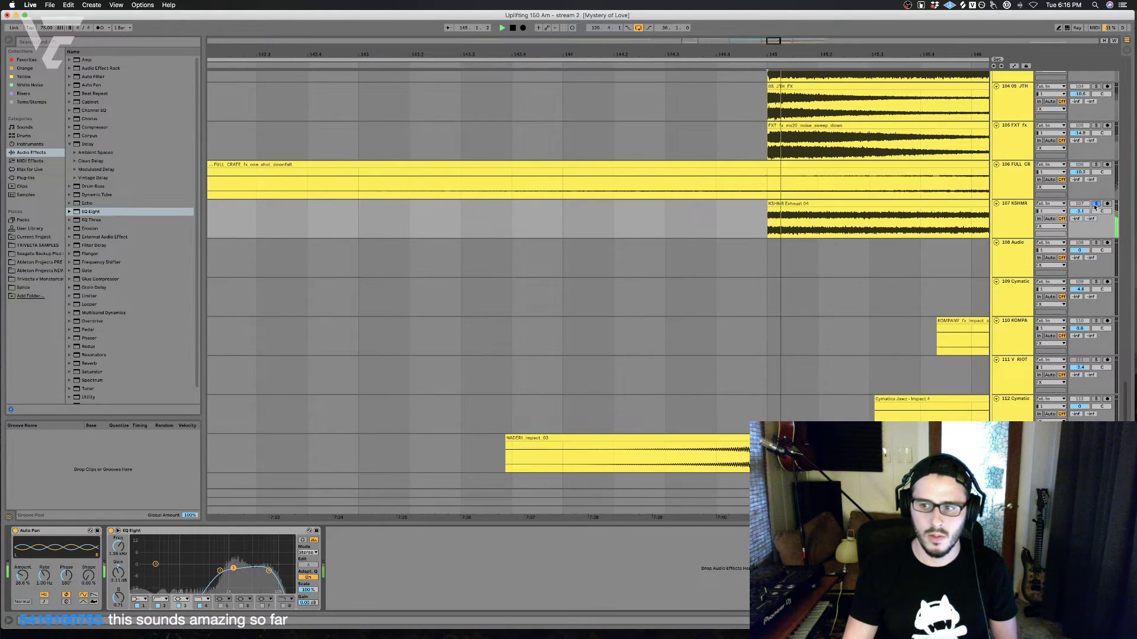
# Step: Unsolo the exhaust noise track, replay it in the full mix from just before bar 145 and save the set
pyautogui.click(1096, 204)
pyautogui.click(663, 244)
pyautogui.click(735, 228)
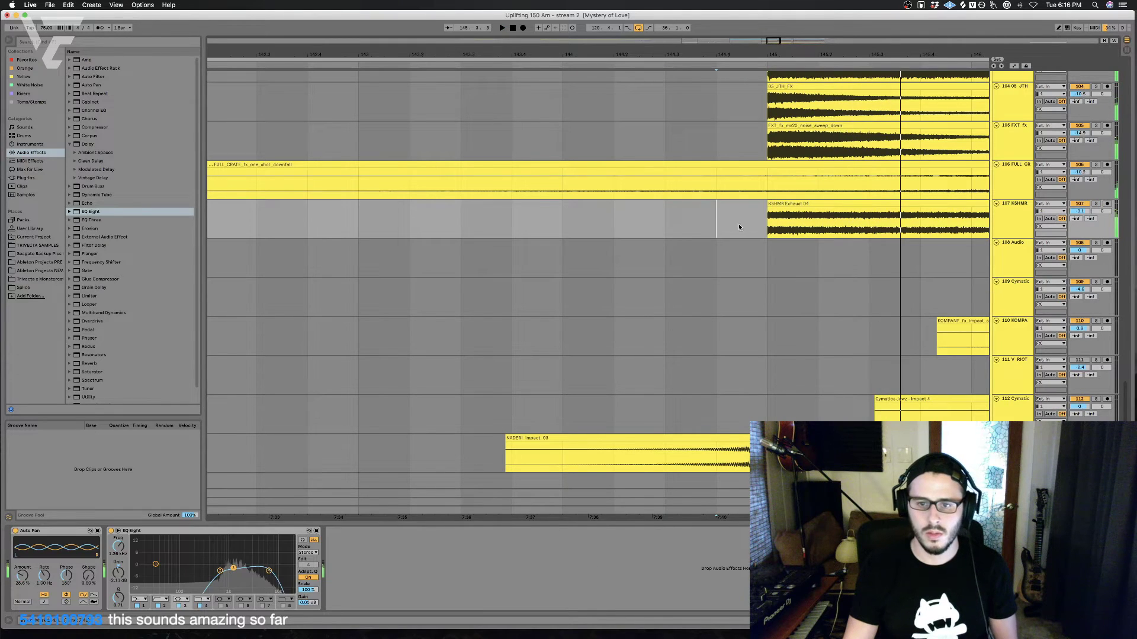
pyautogui.press('space')
pyautogui.press('space')
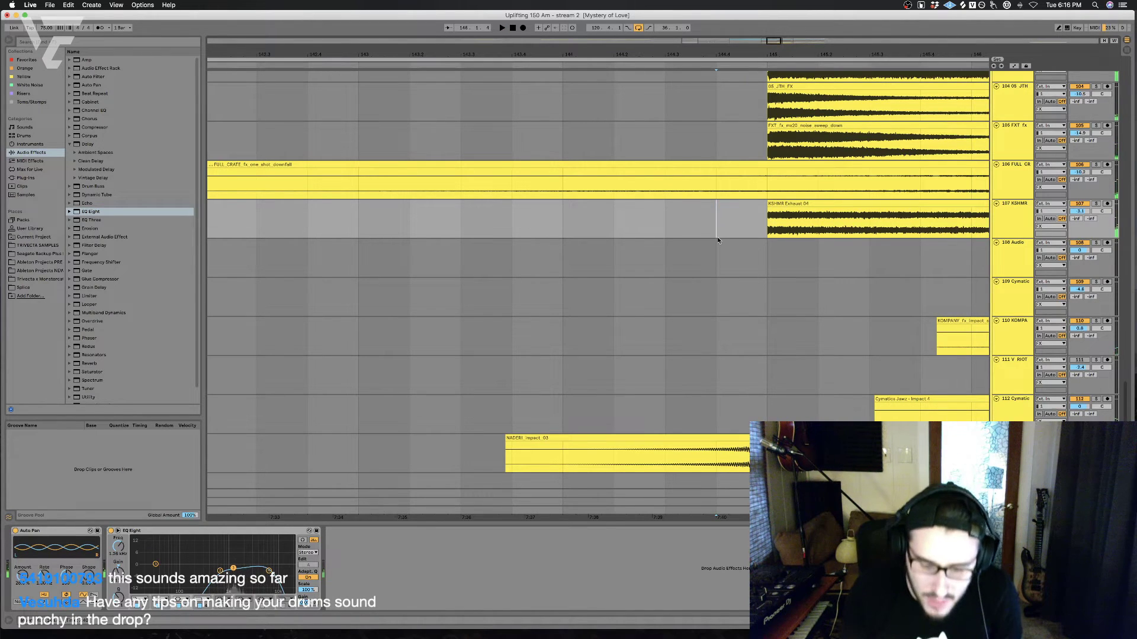
pyautogui.press('super+s')
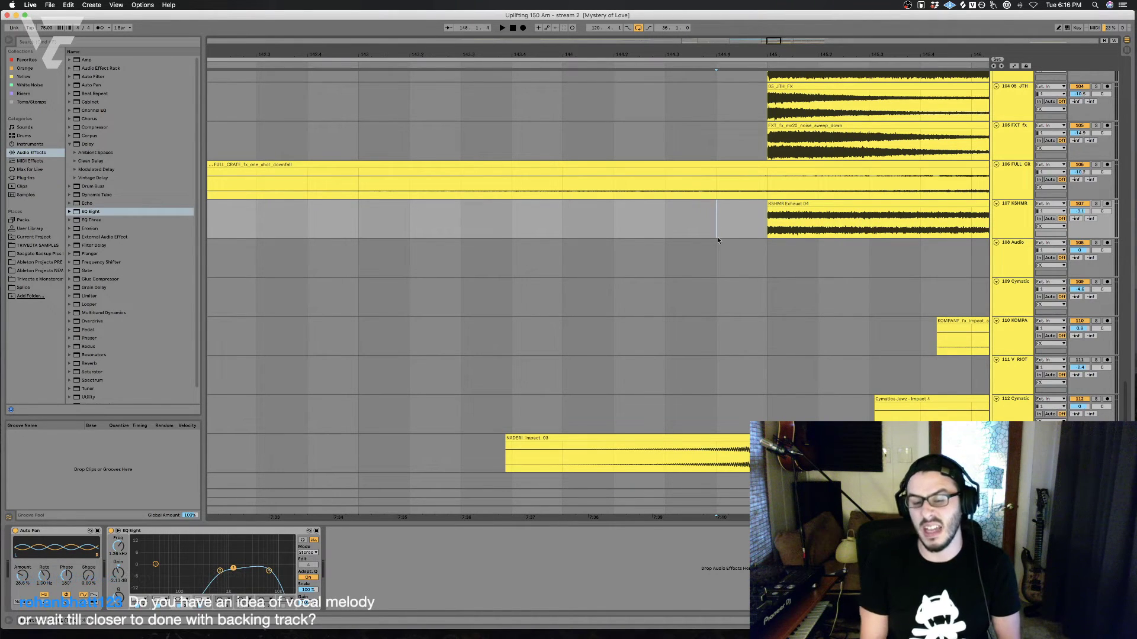
pyautogui.press('space')
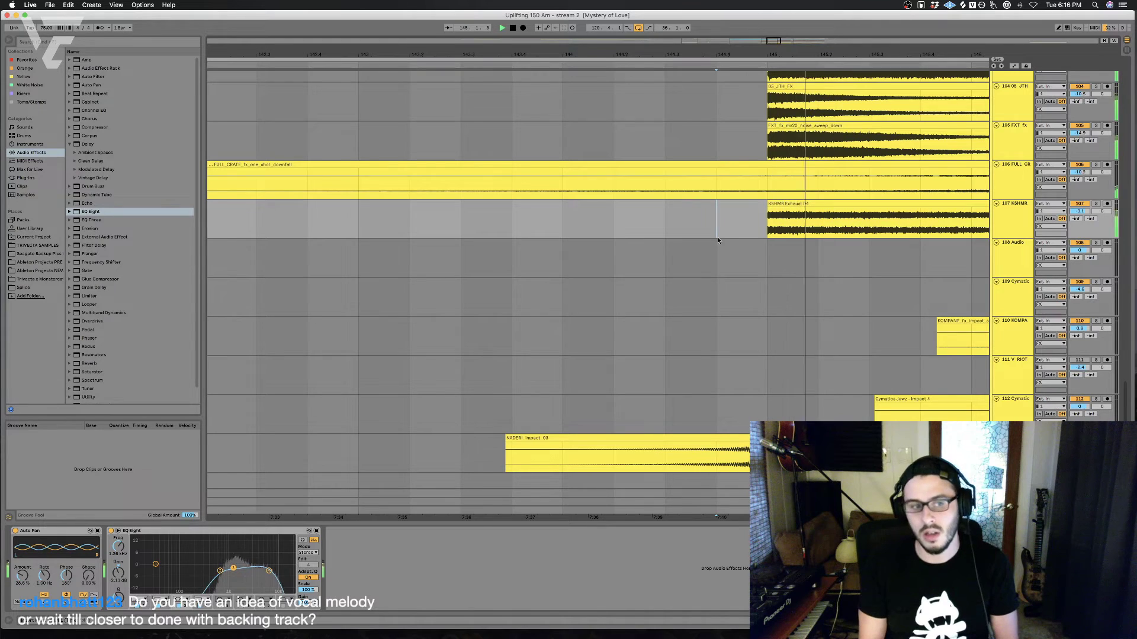
pyautogui.press('space')
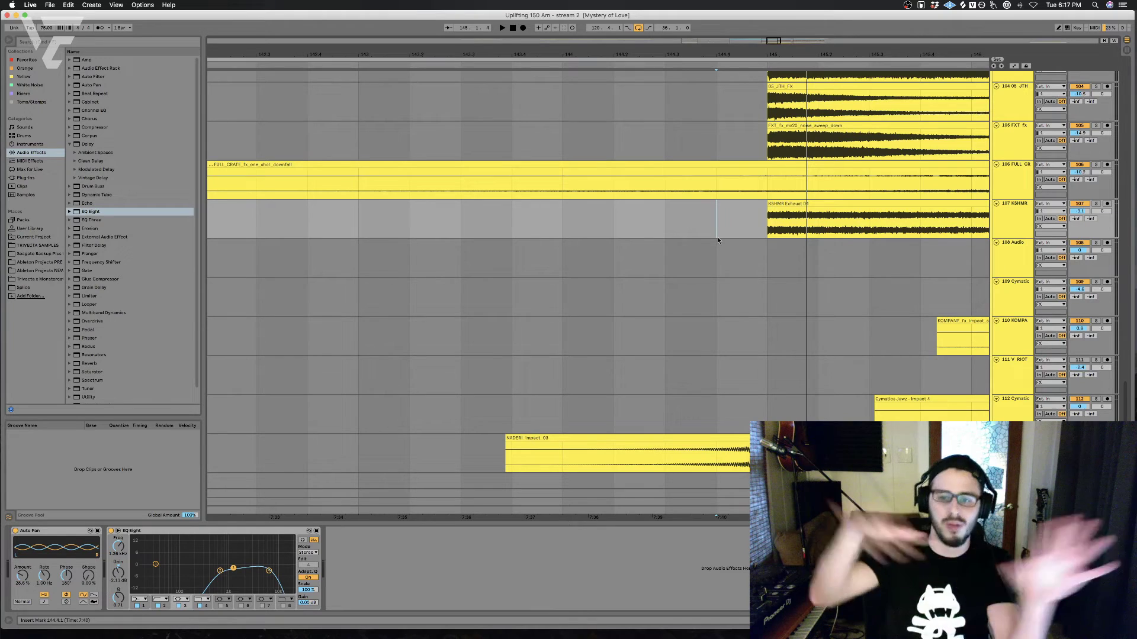
# Step: Play back the build from bar 143 into the FX hits at bar 145
pyautogui.hscroll(-5, 719, 234)
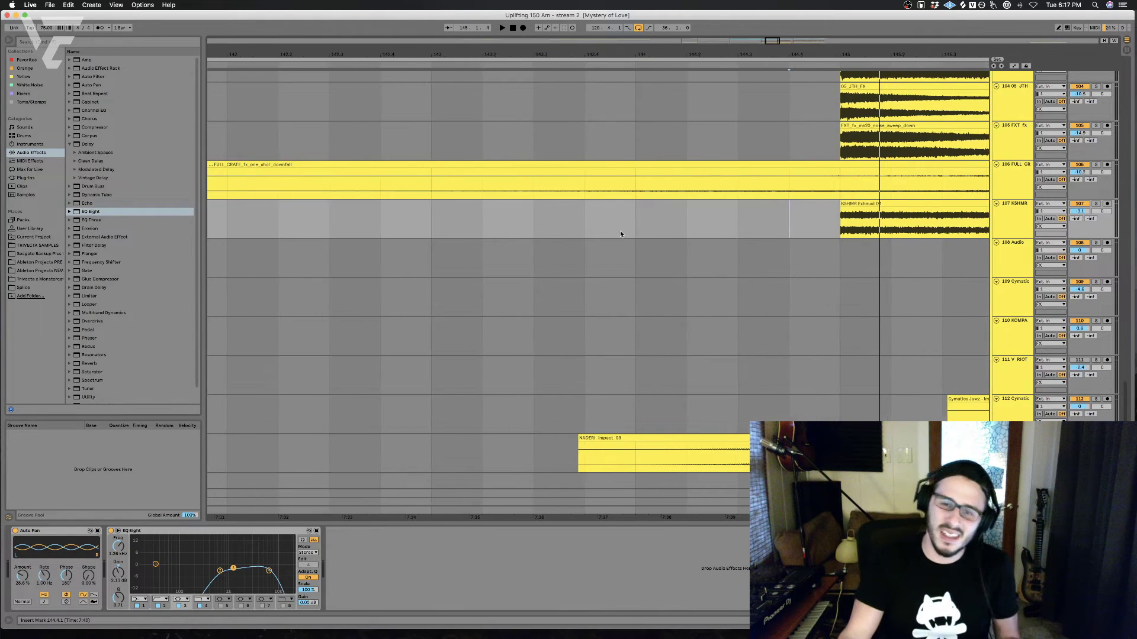
pyautogui.click(616, 231)
pyautogui.scroll(1, 752, 272)
pyautogui.scroll(5, 752, 272)
pyautogui.hscroll(3, 753, 271)
pyautogui.press('space')
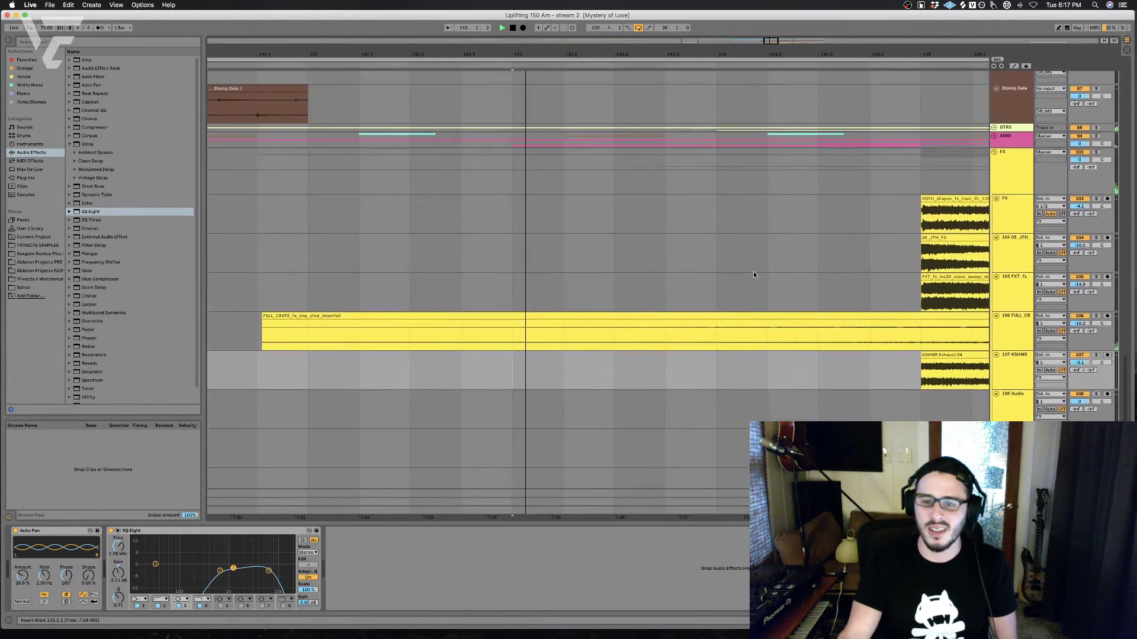
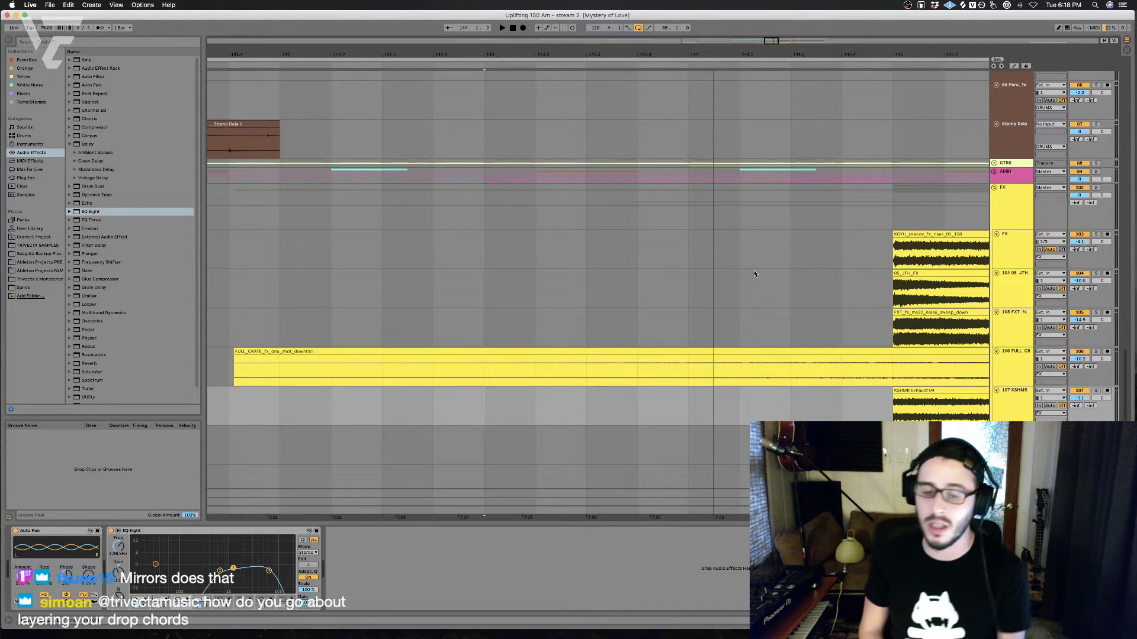
pyautogui.press('space')
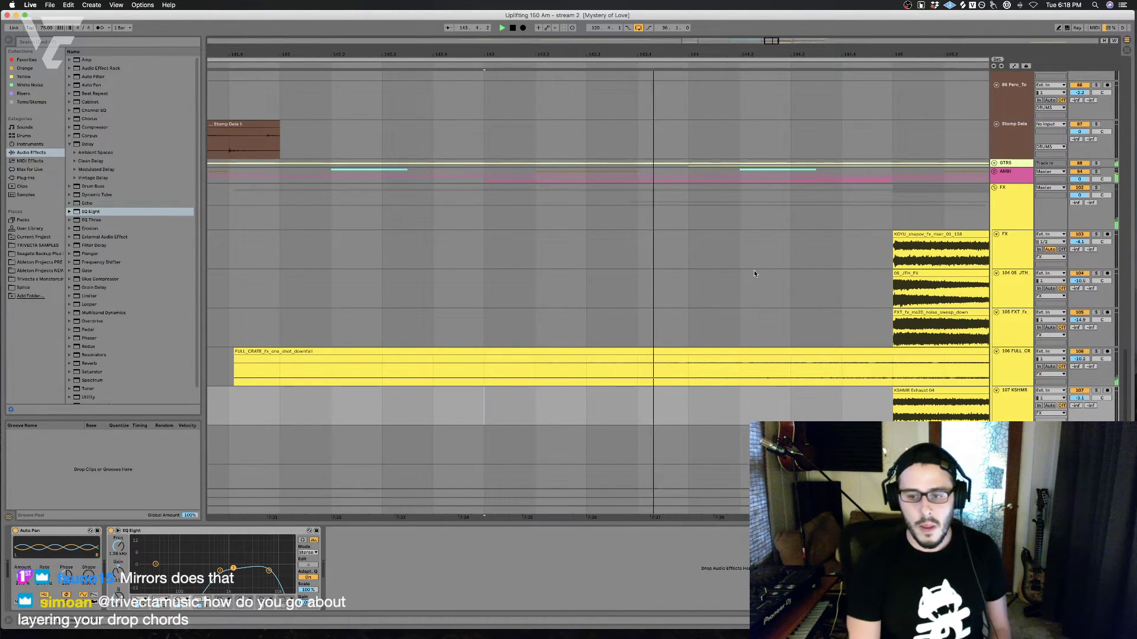
pyautogui.press('space')
# Step: Play back the section from one beat before the Build marker, following it past bar 145, and replay from bar 145
pyautogui.hscroll(-10, 688, 250)
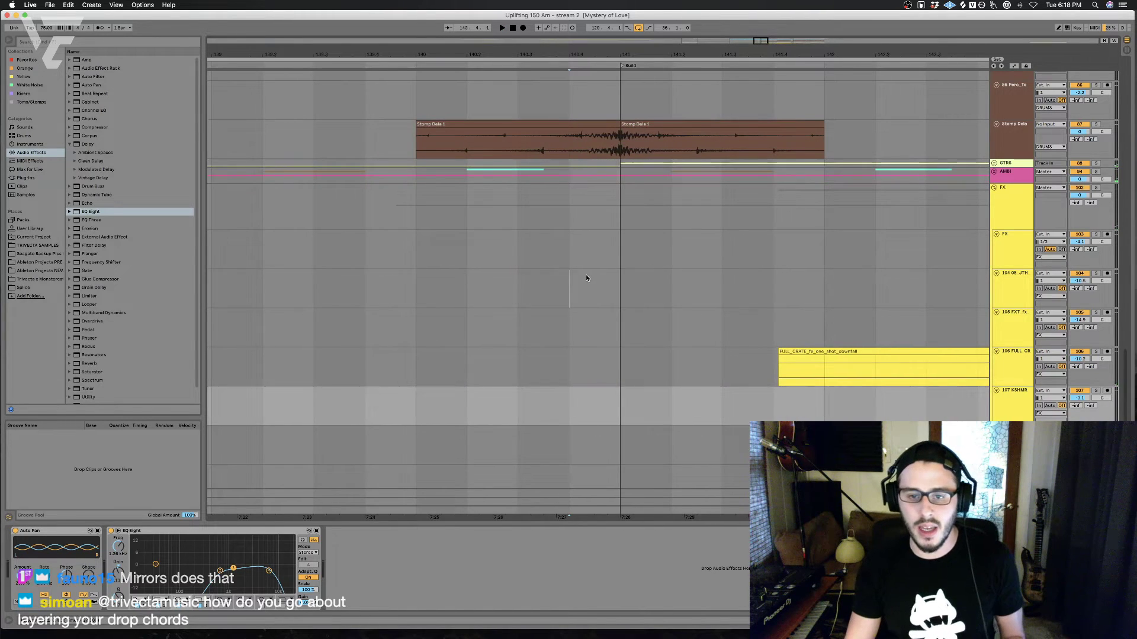
pyautogui.click(585, 275)
pyautogui.press('space')
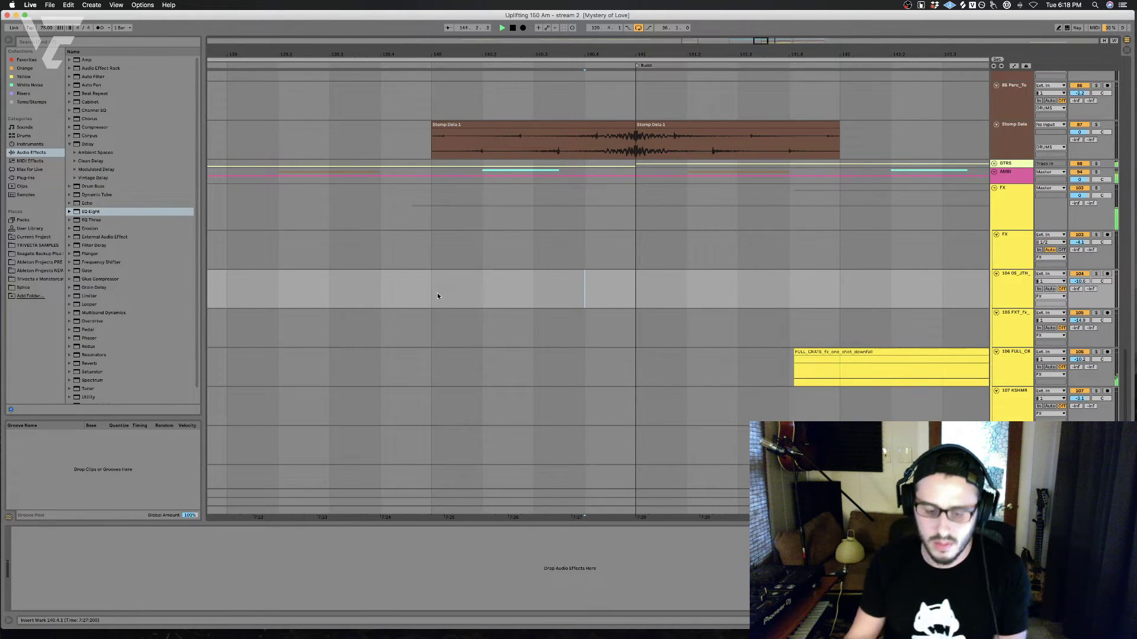
pyautogui.hscroll(10, 438, 296)
pyautogui.hscroll(3, 487, 307)
pyautogui.scroll(-1, 488, 307)
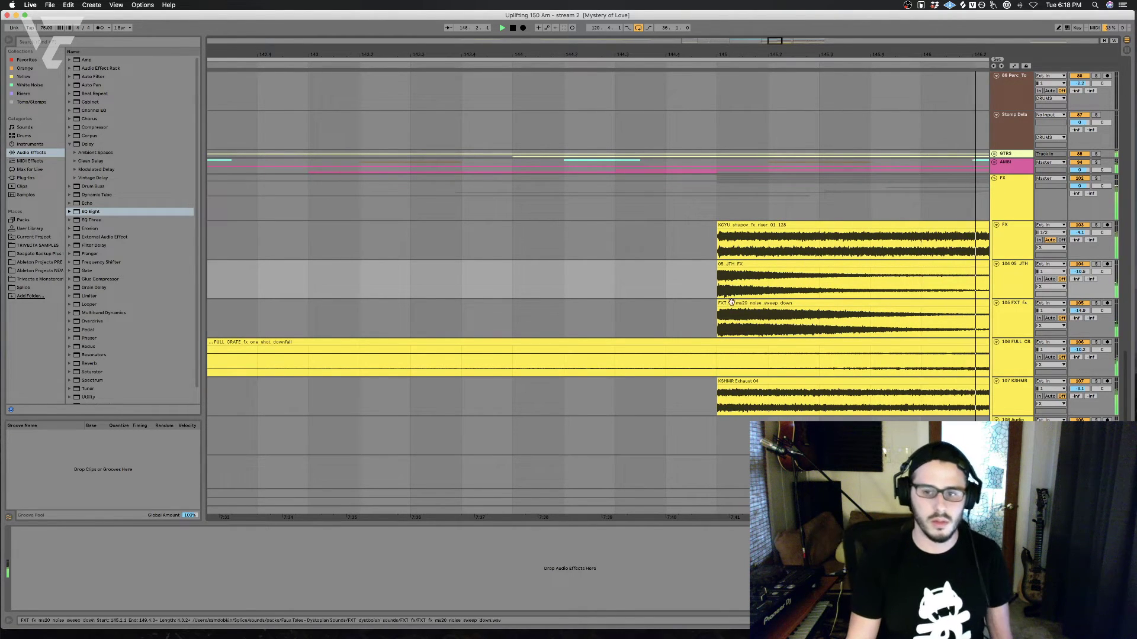
pyautogui.click(743, 335)
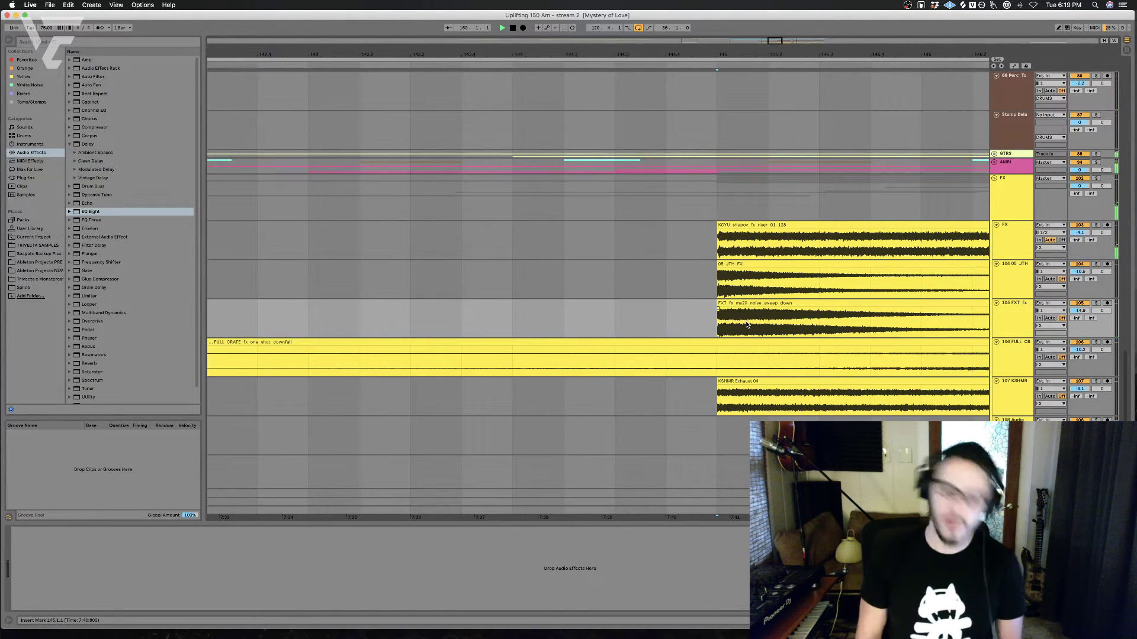
pyautogui.press('space')
# Step: Fold the FX and DRUMS groups and set the playback start at the Drop marker on bar 149
pyautogui.click(994, 178)
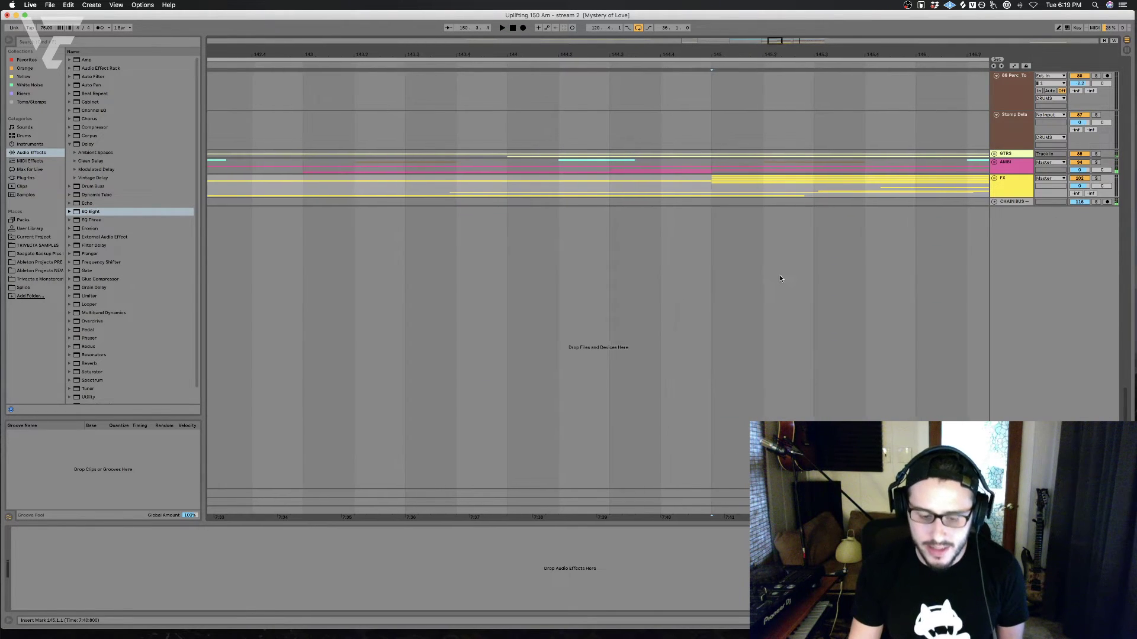
pyautogui.hscroll(5, 781, 276)
pyautogui.click(794, 202)
pyautogui.hscroll(3, 874, 187)
pyautogui.click(883, 186)
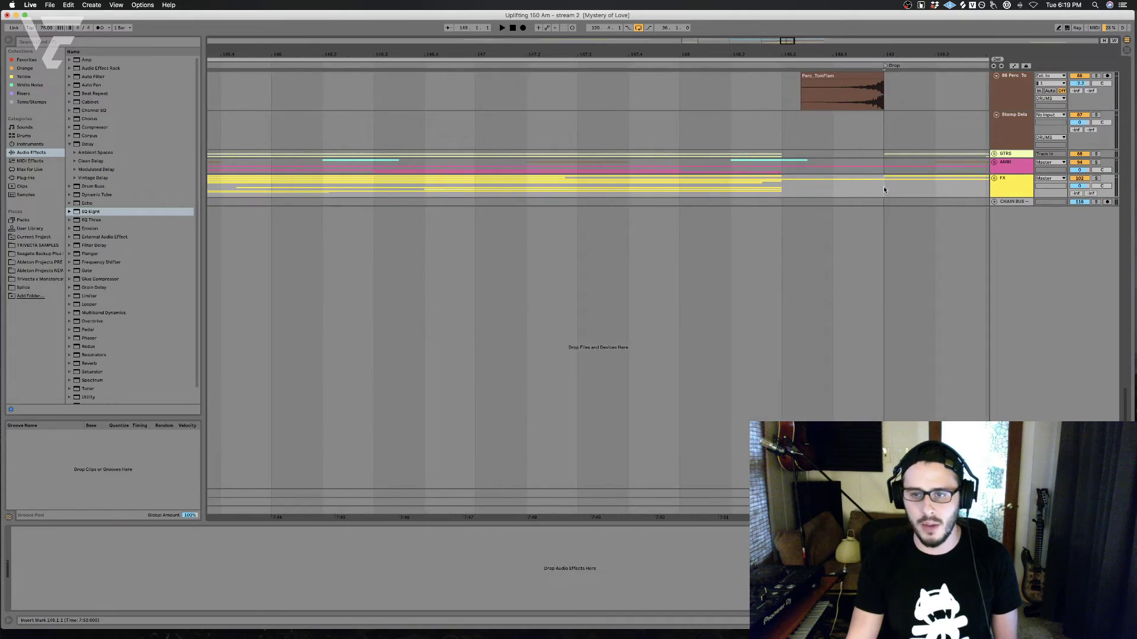
pyautogui.hscroll(6, 873, 190)
pyautogui.scroll(4, 869, 201)
pyautogui.hscroll(-2, 869, 207)
pyautogui.scroll(12, 869, 207)
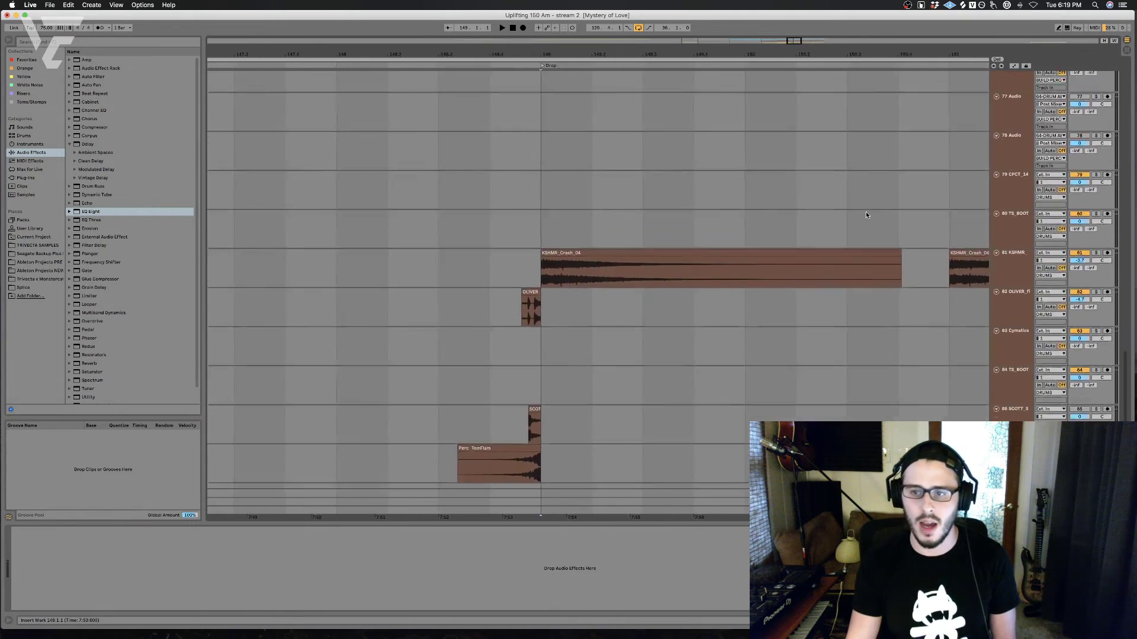
pyautogui.scroll(10, 967, 220)
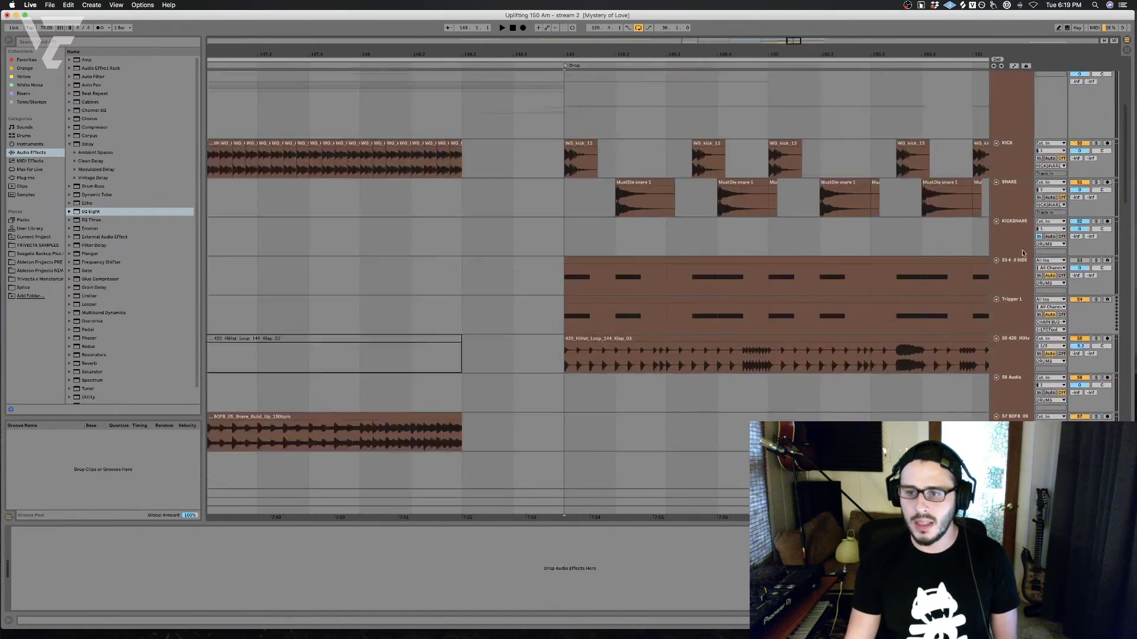
pyautogui.click(995, 159)
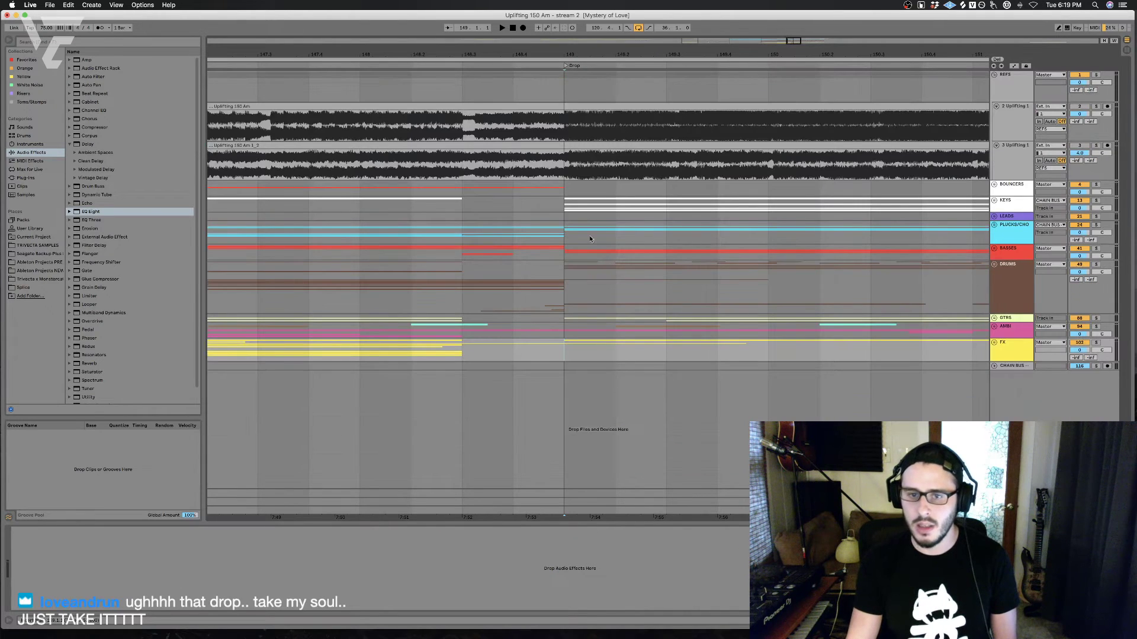
# Step: Play the drop from bar 149, soloing the plucks/chords group and the KEYS group in turn
pyautogui.press('space')
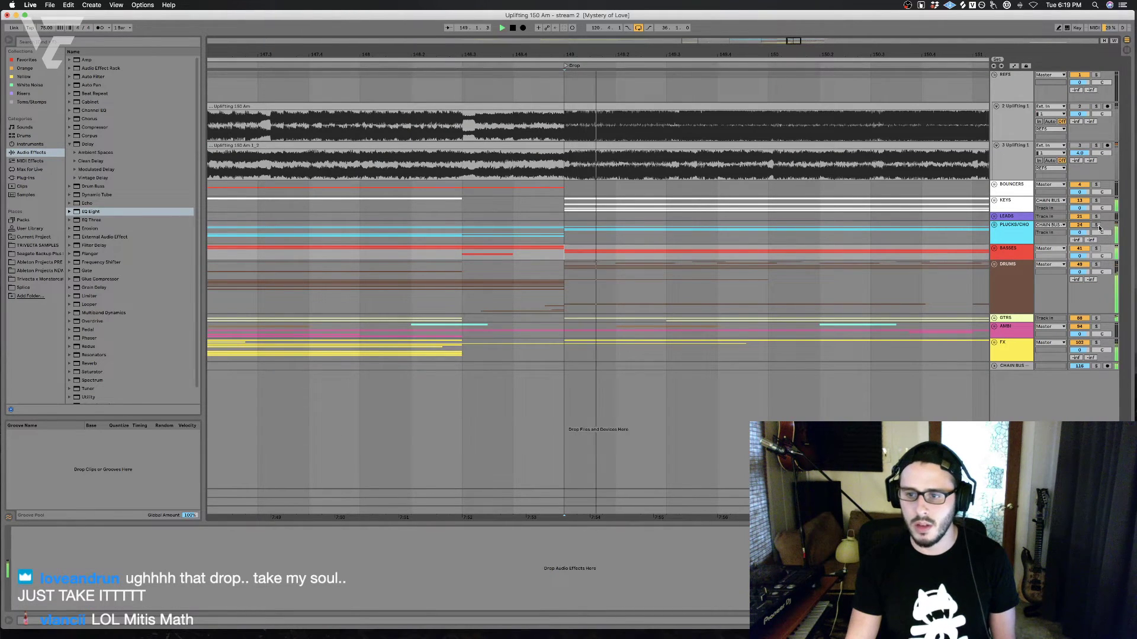
pyautogui.click(1097, 225)
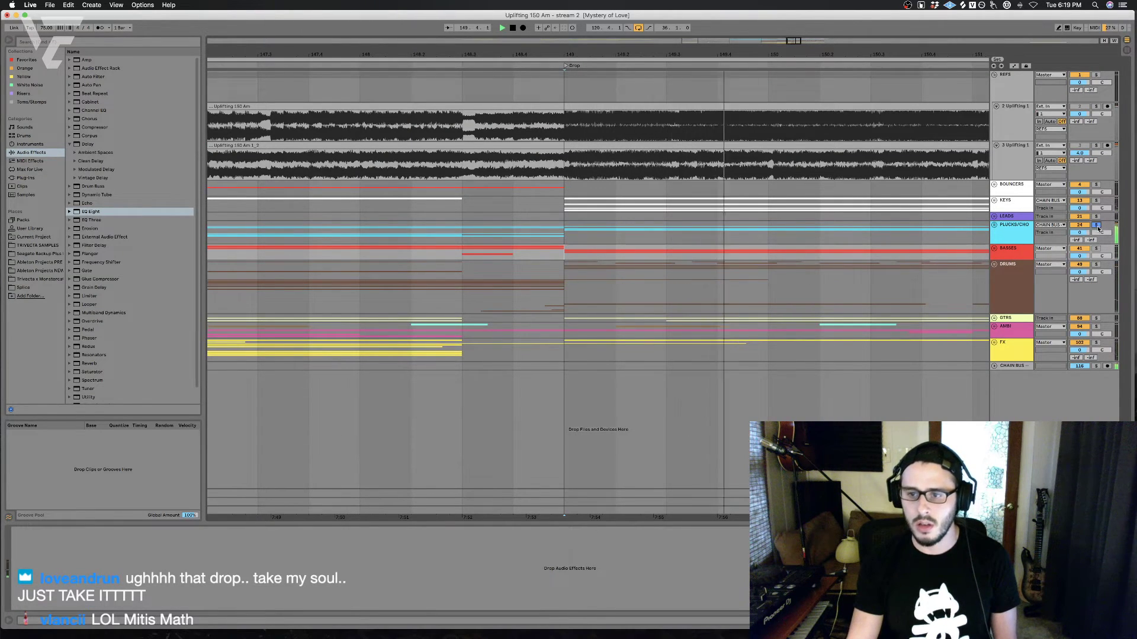
pyautogui.click(1097, 226)
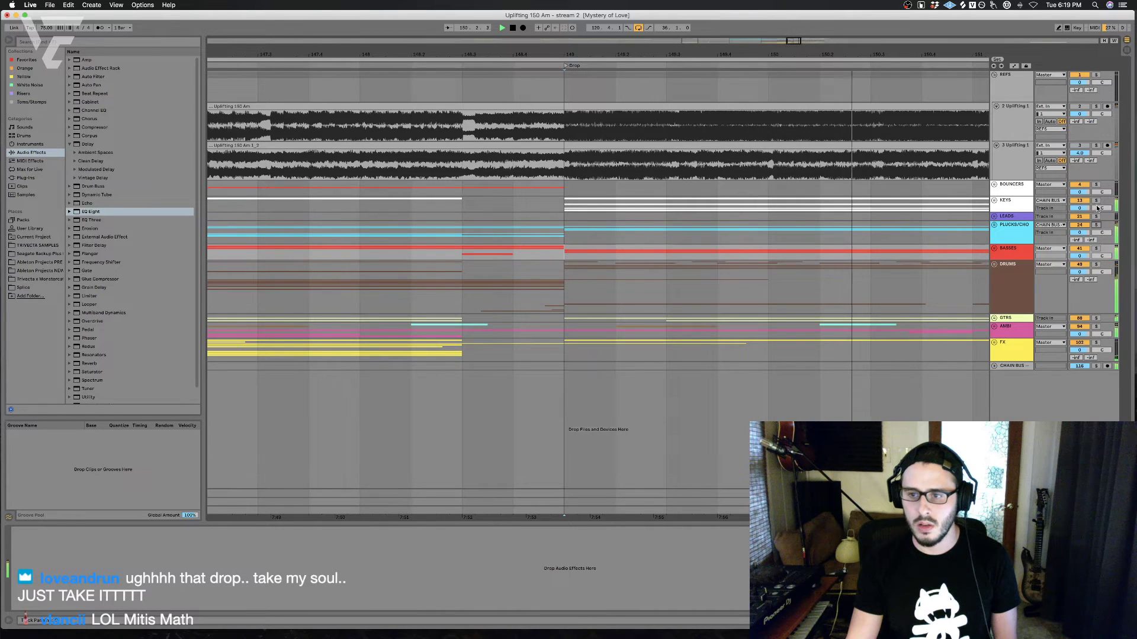
pyautogui.click(1096, 201)
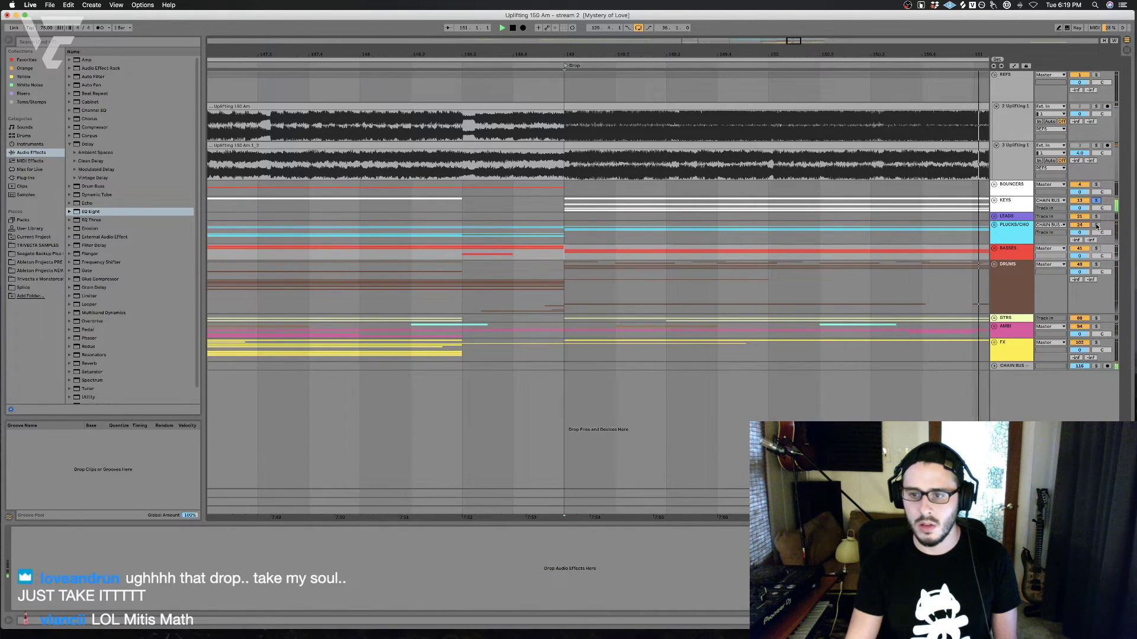
# Step: Unfold the KEYS group and solo the Wasteland Piano track to hear its layer in the drop
pyautogui.click(995, 202)
pyautogui.scroll(-4, 847, 271)
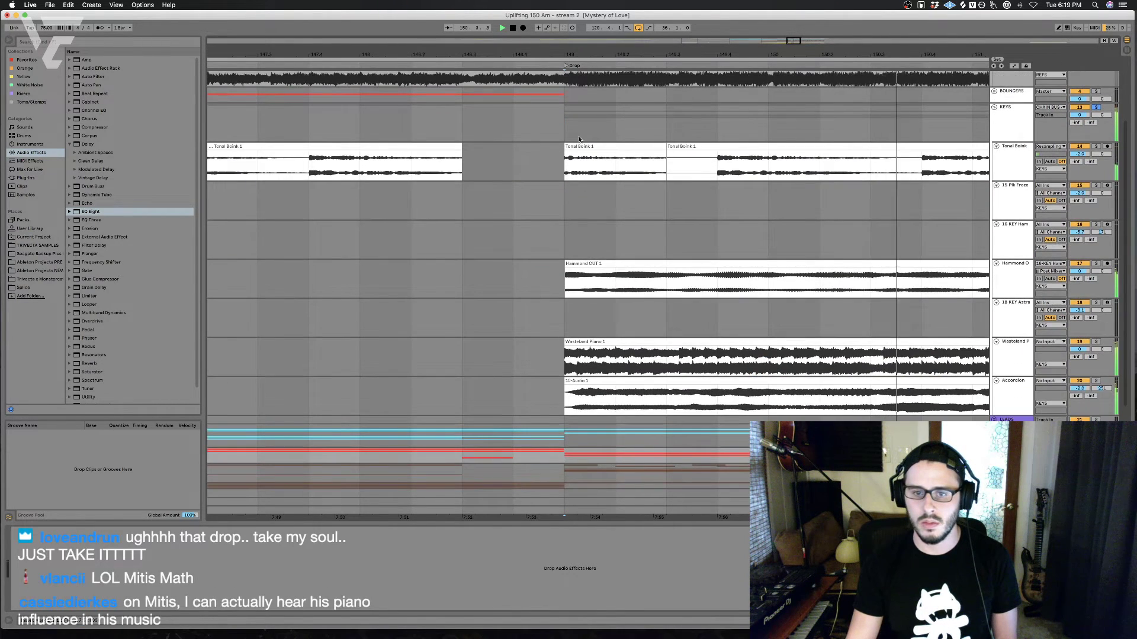
pyautogui.click(578, 171)
pyautogui.click(589, 283)
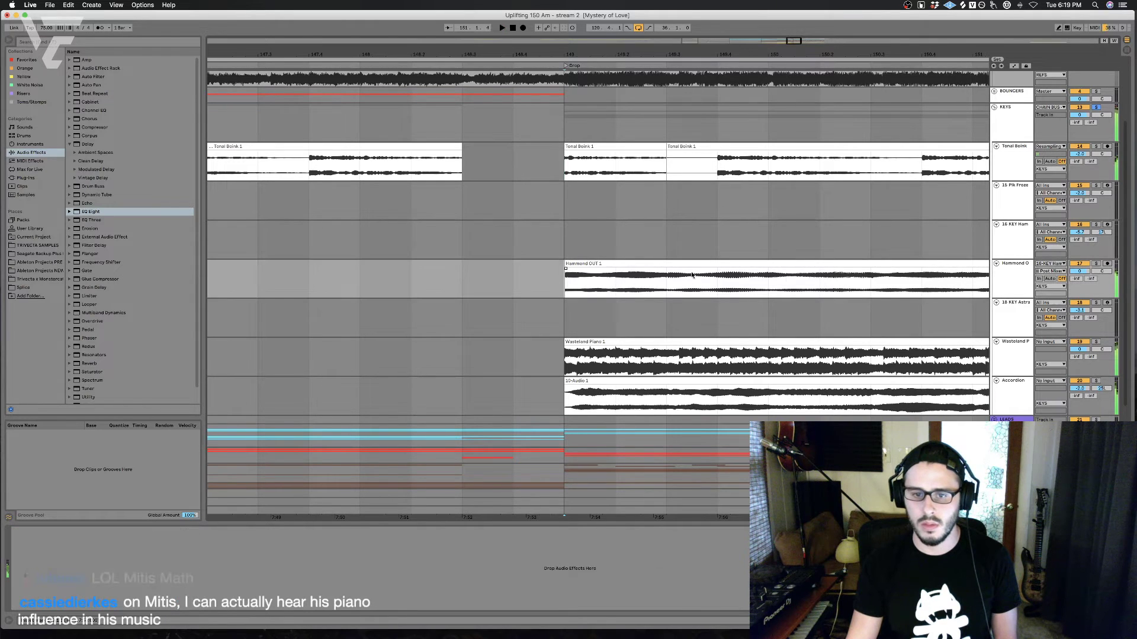
pyautogui.click(1096, 342)
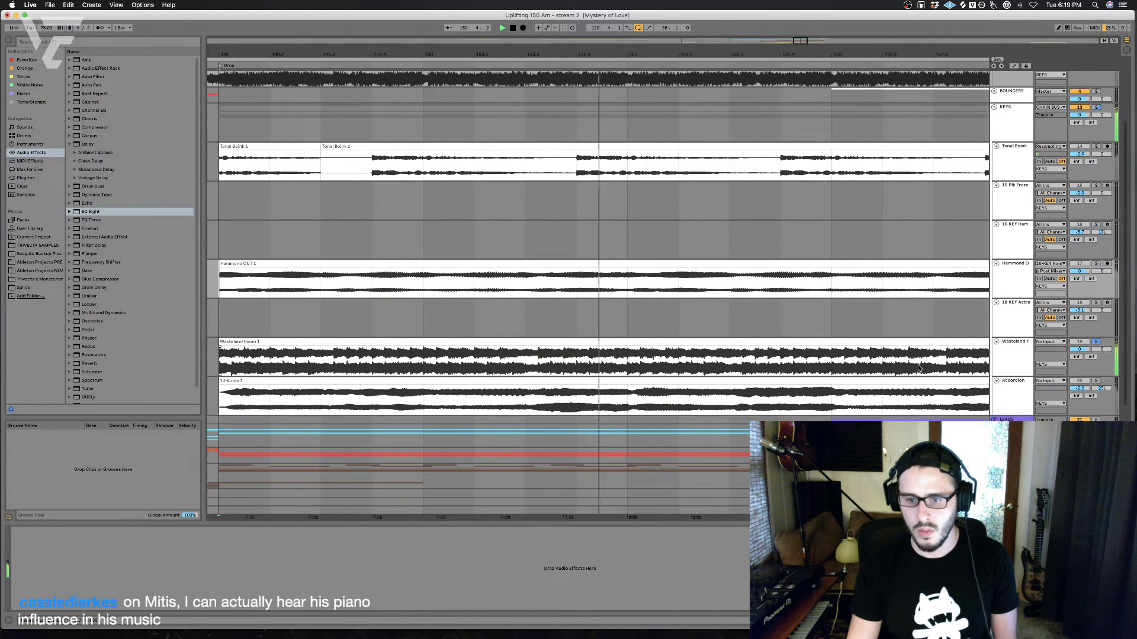
pyautogui.scroll(2, 977, 243)
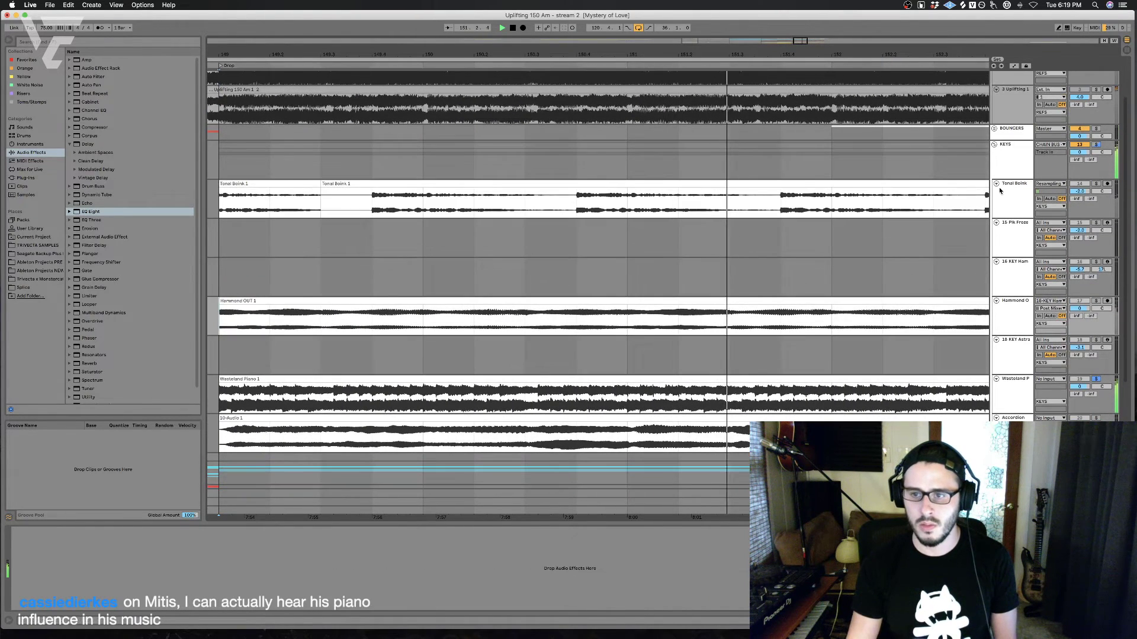
# Step: Fold the KEYS group, then solo and unfold the PLUCKS/CHORDS group to inspect its layers from the Drop marker
pyautogui.click(994, 145)
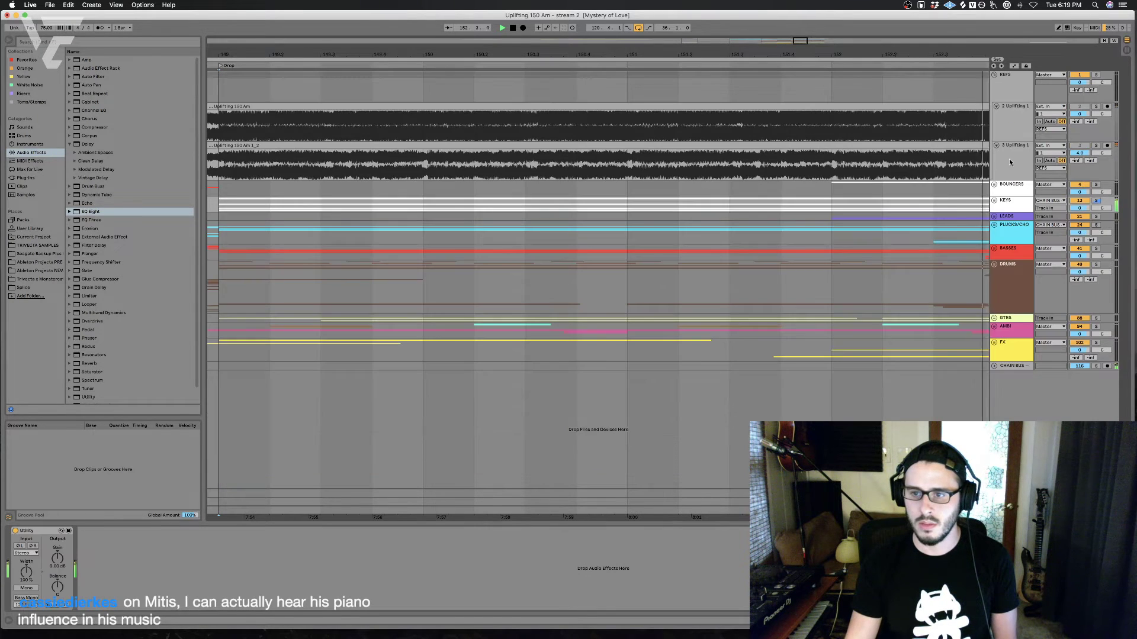
pyautogui.click(1094, 225)
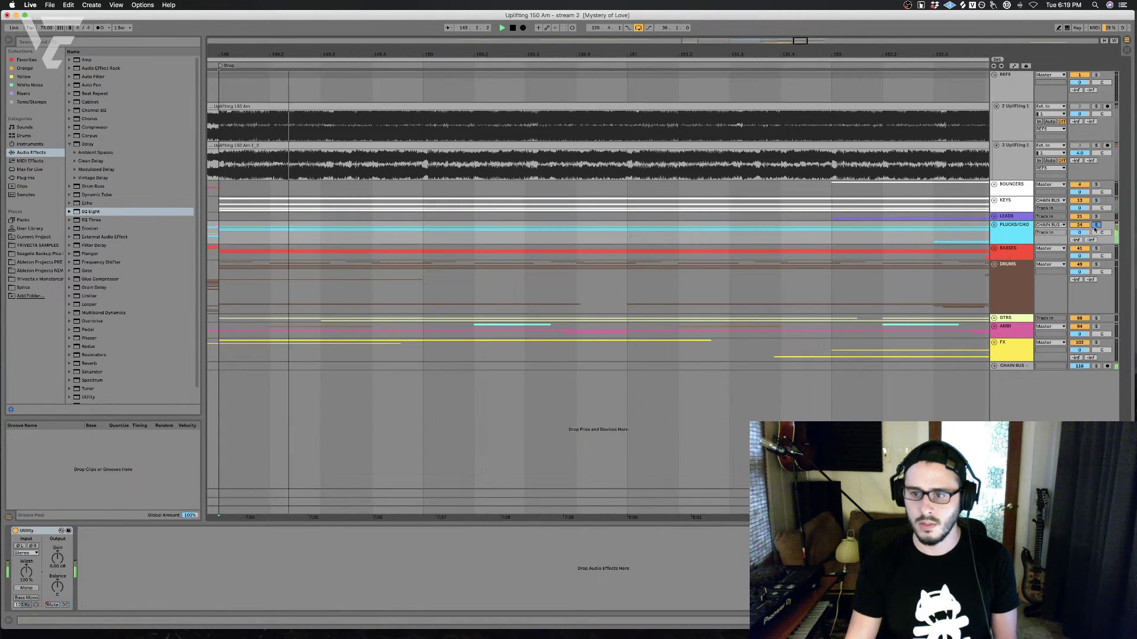
pyautogui.click(993, 225)
pyautogui.scroll(-7, 764, 259)
pyautogui.hscroll(-2, 457, 276)
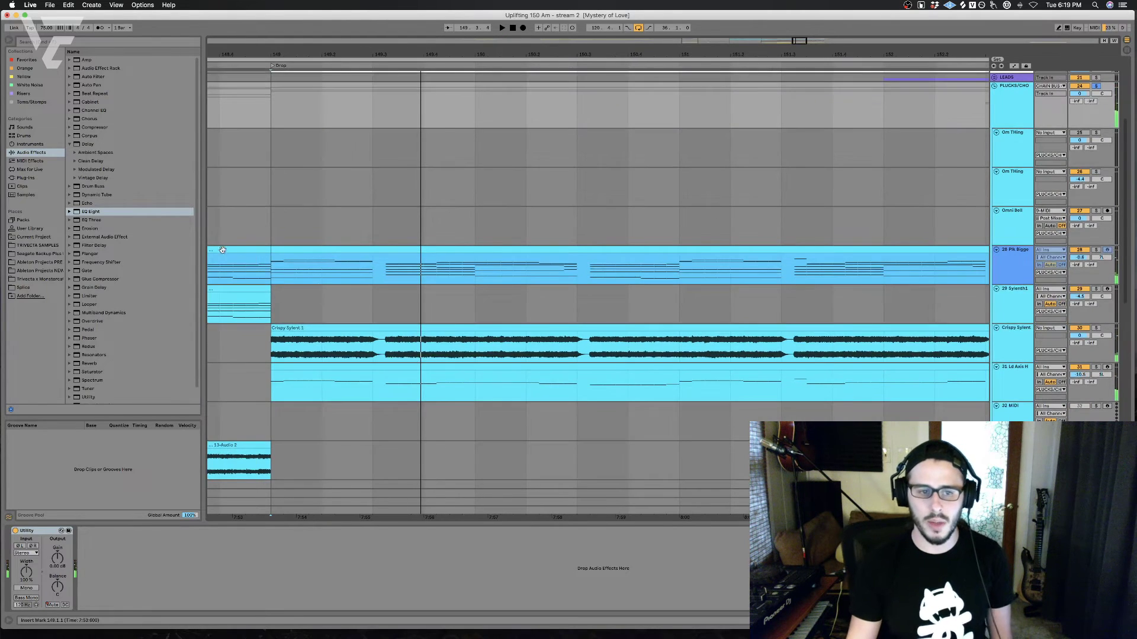
pyautogui.click(279, 281)
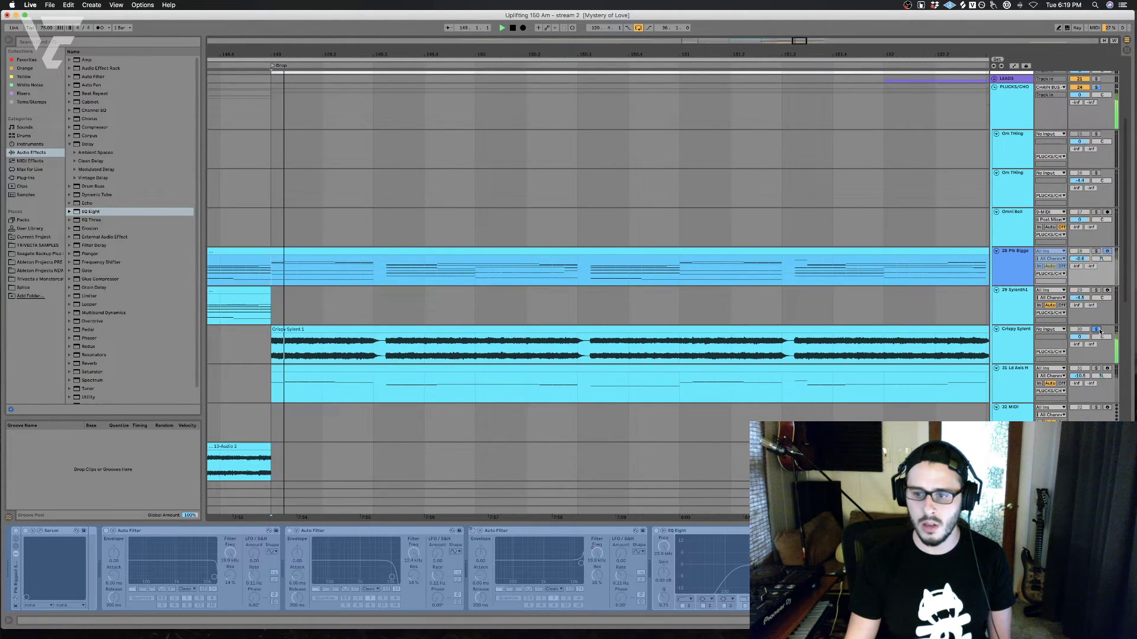
# Step: Play the drop's pluck and chord layers from bar 149, soloing the Crispy Sylenth track and the lead track below it in turn
pyautogui.click(1099, 331)
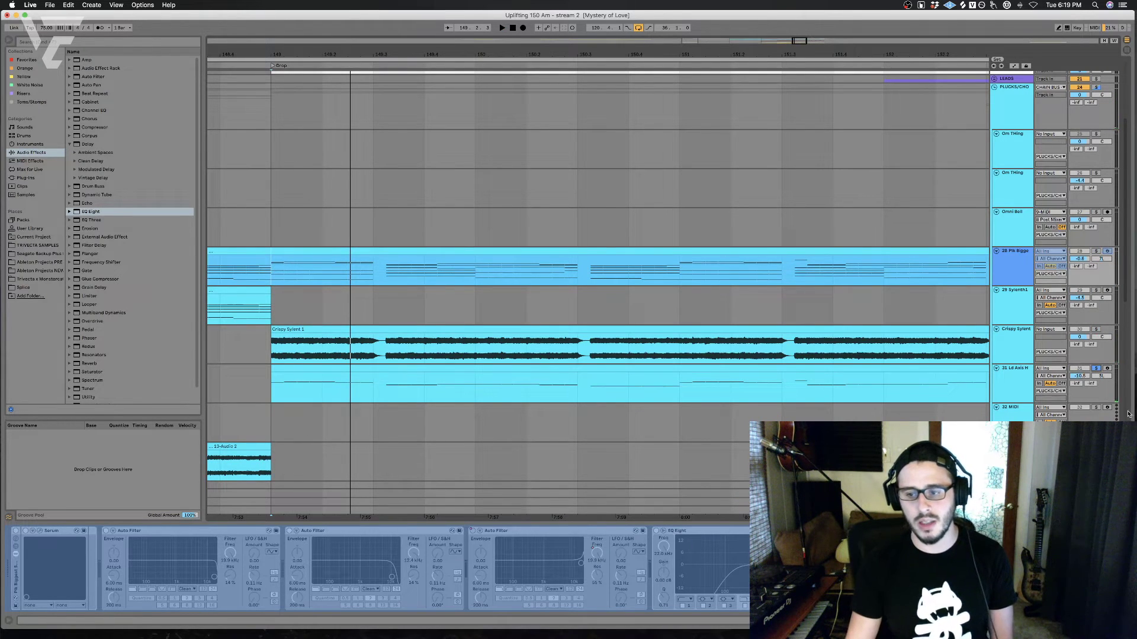
pyautogui.press('space')
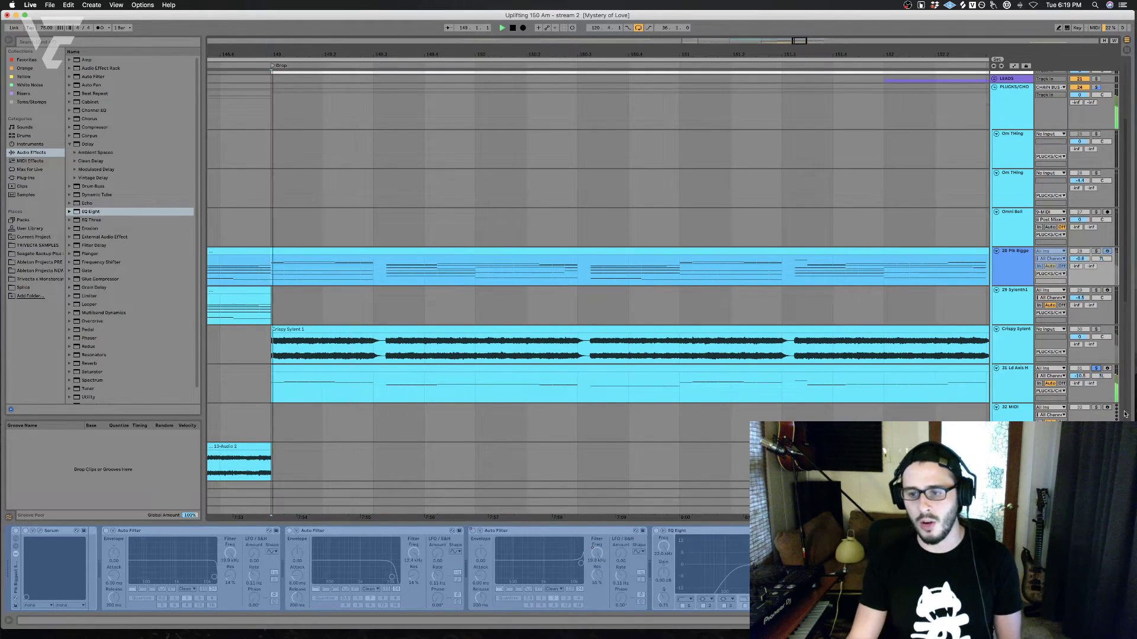
pyautogui.click(1096, 330)
pyautogui.scroll(-10, 825, 230)
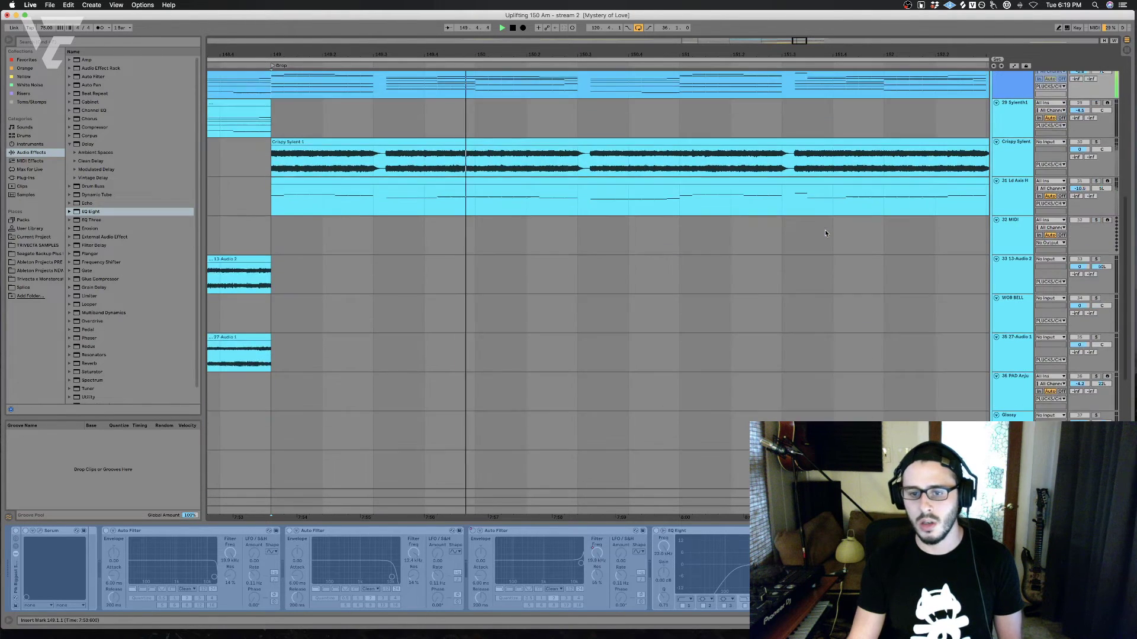
pyautogui.press('space')
pyautogui.click(1097, 310)
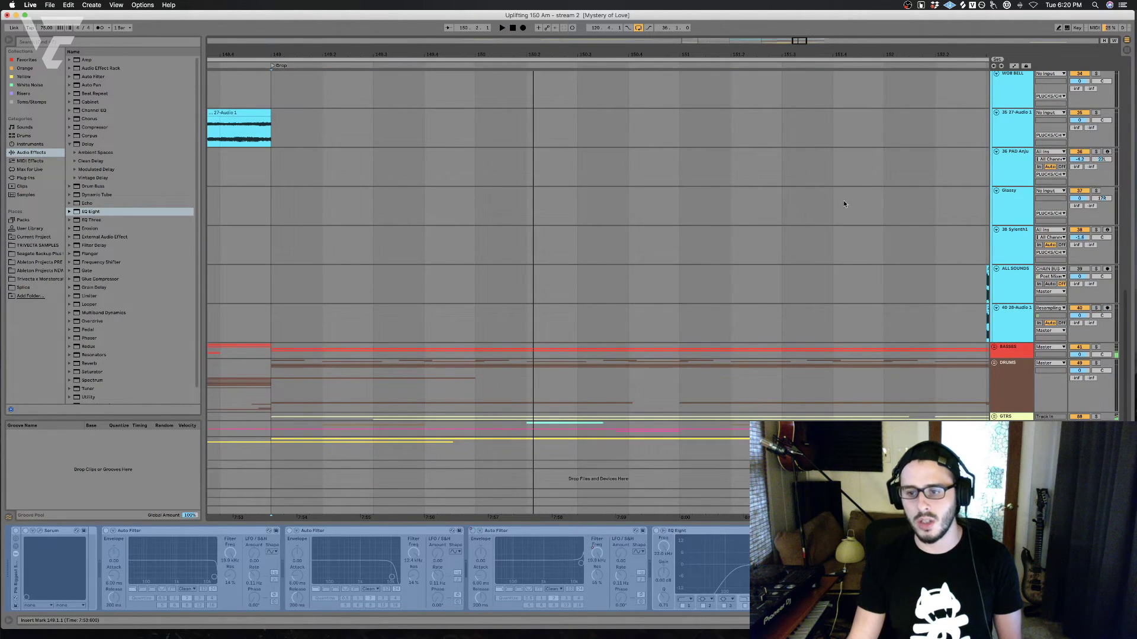
# Step: Fold the PLUCKS/CHORDS group and play the drop with the BASSES and GTRS groups soloed in turn
pyautogui.scroll(15, 843, 200)
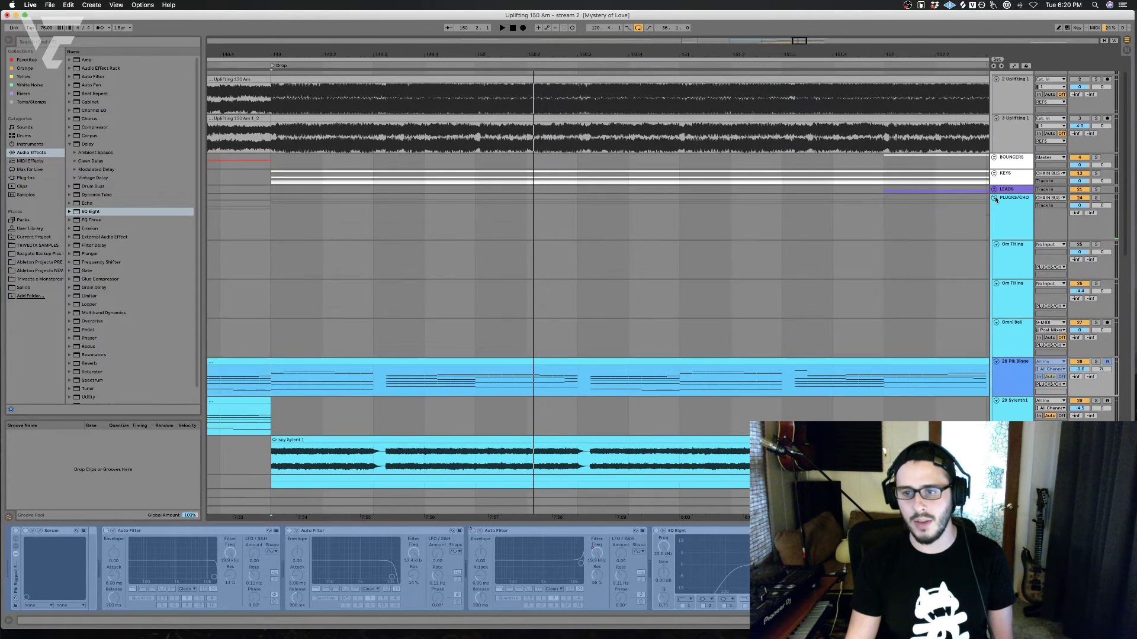
pyautogui.keyDown('alt'); pyautogui.click(995, 199); pyautogui.keyUp('alt')
pyautogui.click(1097, 249)
pyautogui.press('space')
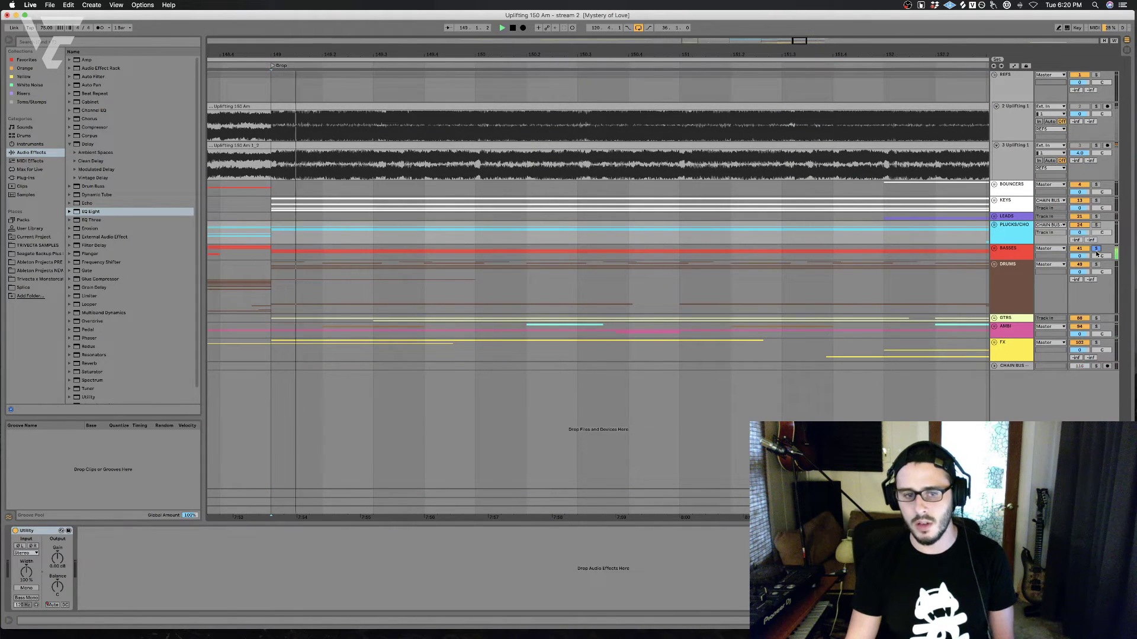
pyautogui.click(1096, 326)
pyautogui.press('space')
pyautogui.press('space')
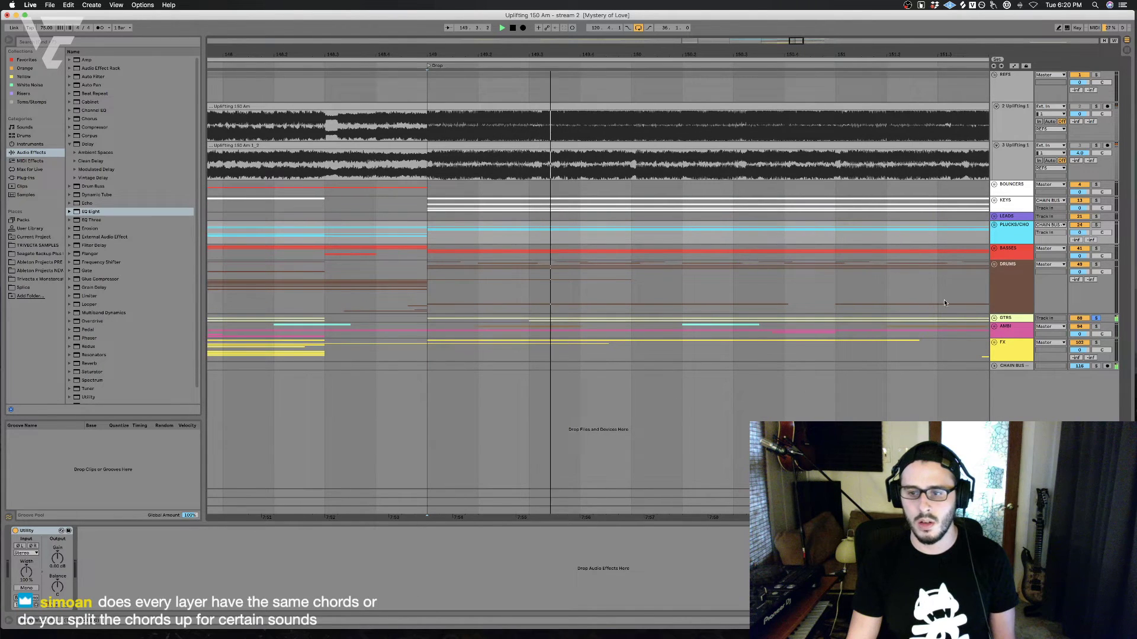
# Step: Unfold the GTRS group and listen to its acoustic guitar layers from the Drop marker onward
pyautogui.click(994, 318)
pyautogui.scroll(-4, 851, 306)
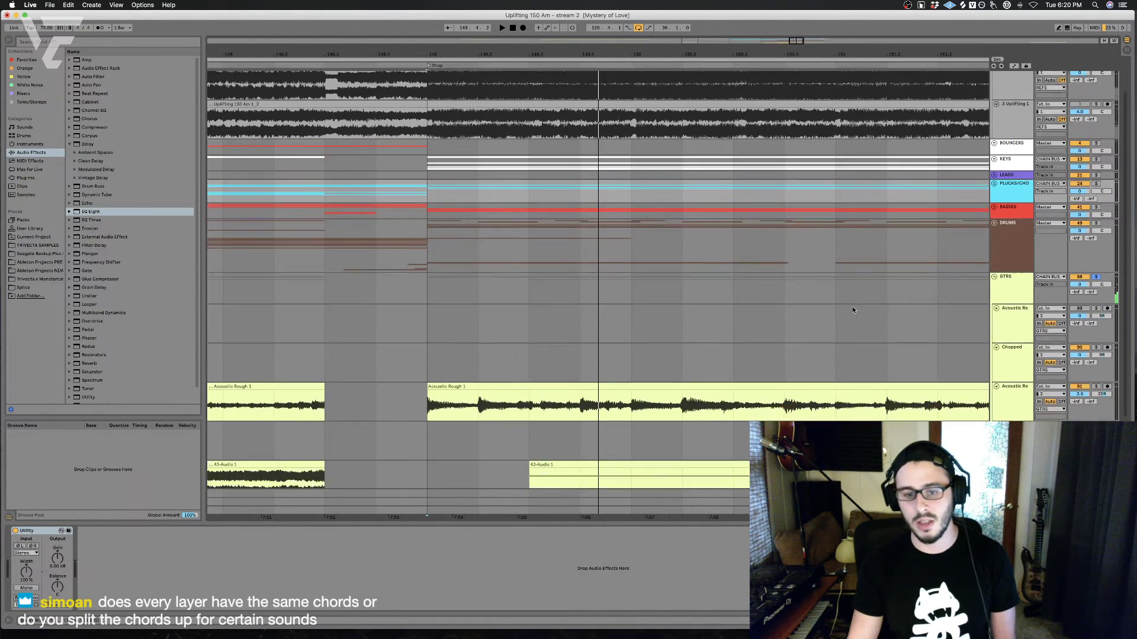
pyautogui.press('space')
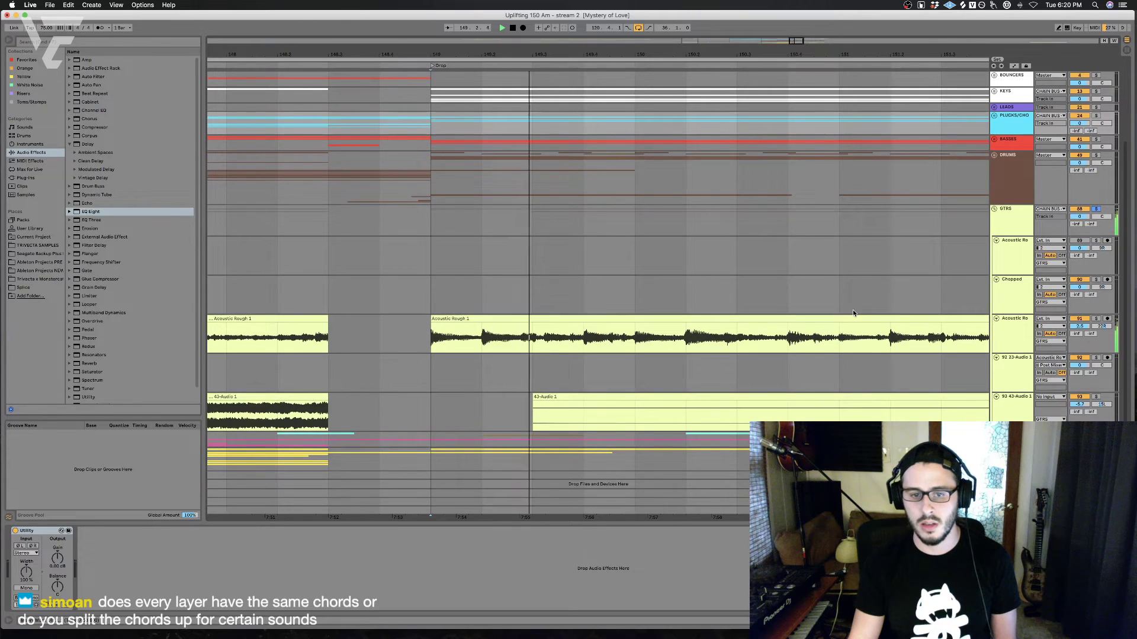
pyautogui.hscroll(3, 853, 313)
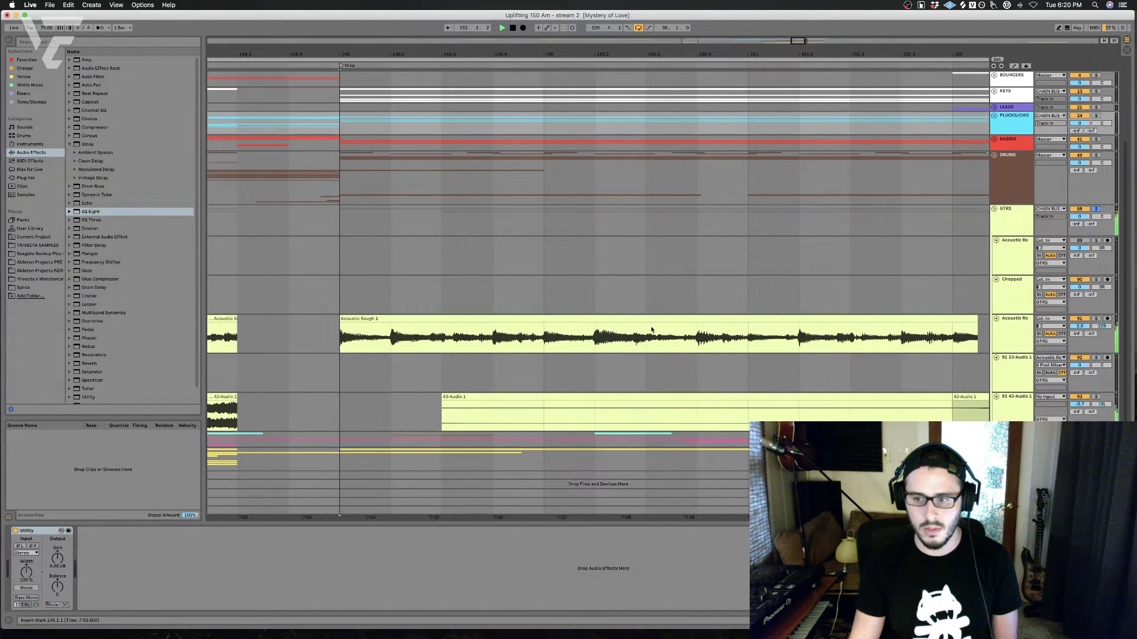
pyautogui.hscroll(10, 652, 331)
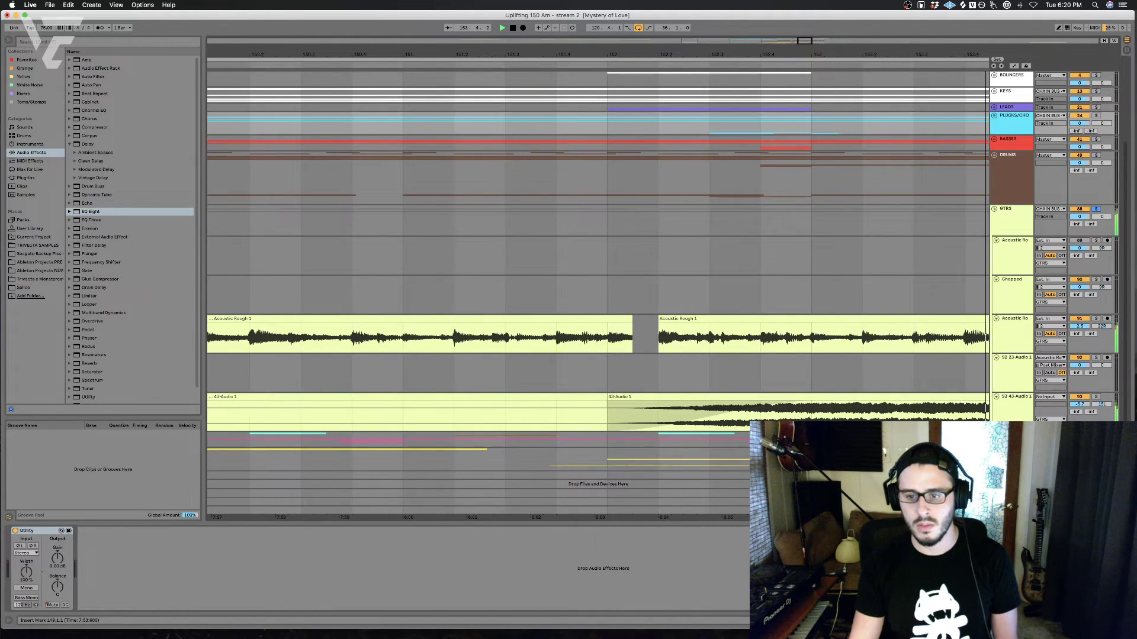
# Step: Solo the 43-Audio guitar track, play it from the start of its fading-in clip, and clear the solo again
pyautogui.click(1105, 399)
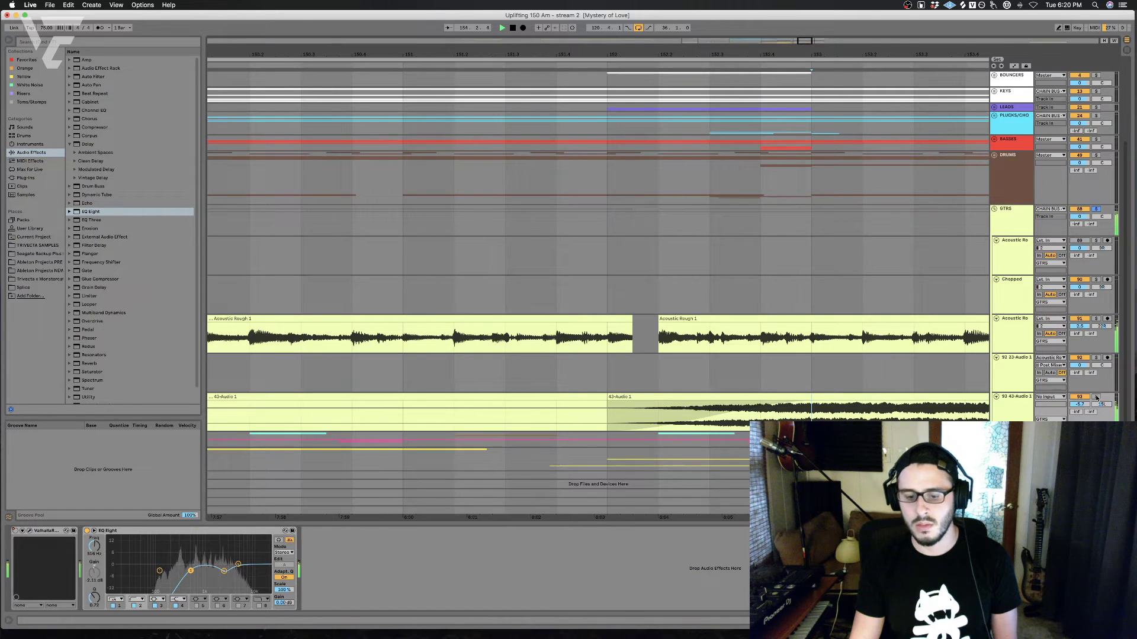
pyautogui.click(815, 394)
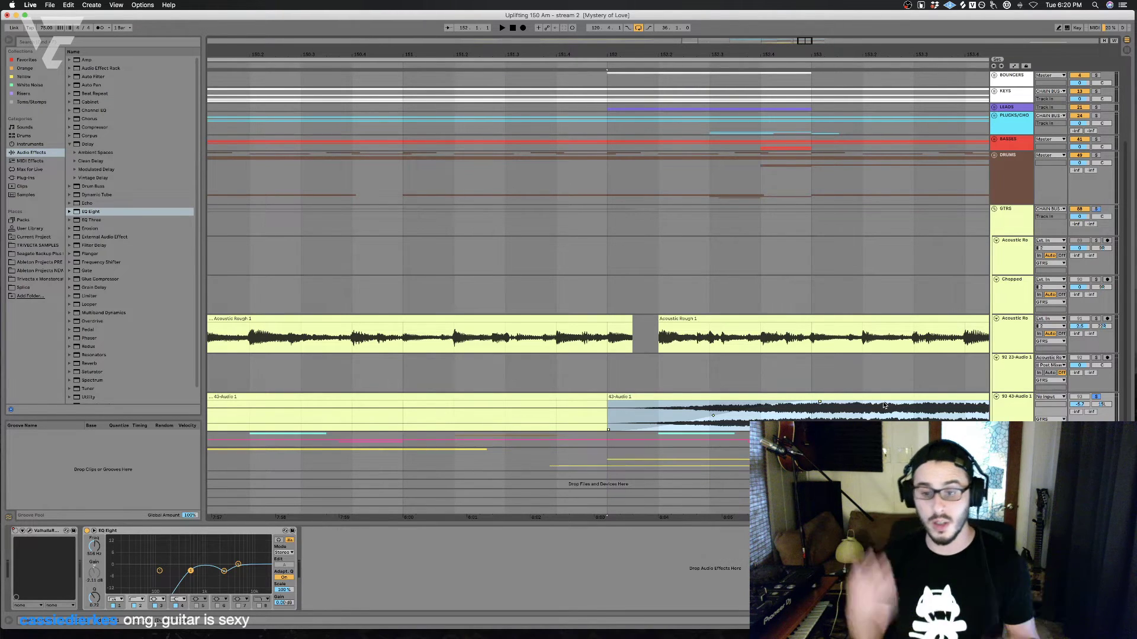
pyautogui.press('space')
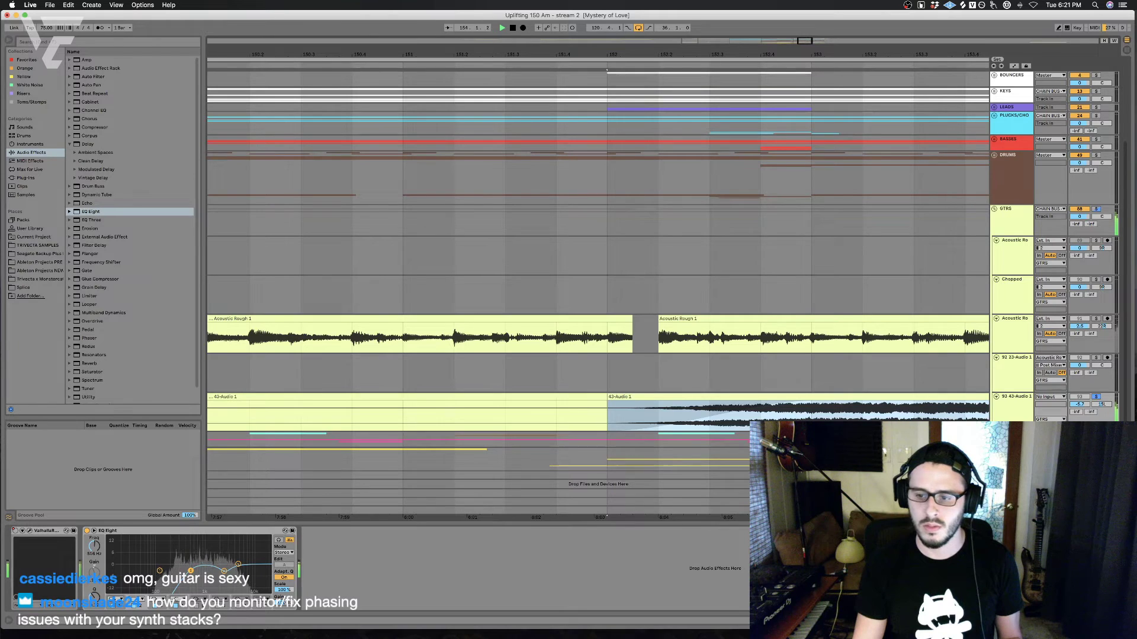
pyautogui.click(1095, 397)
pyautogui.press('space')
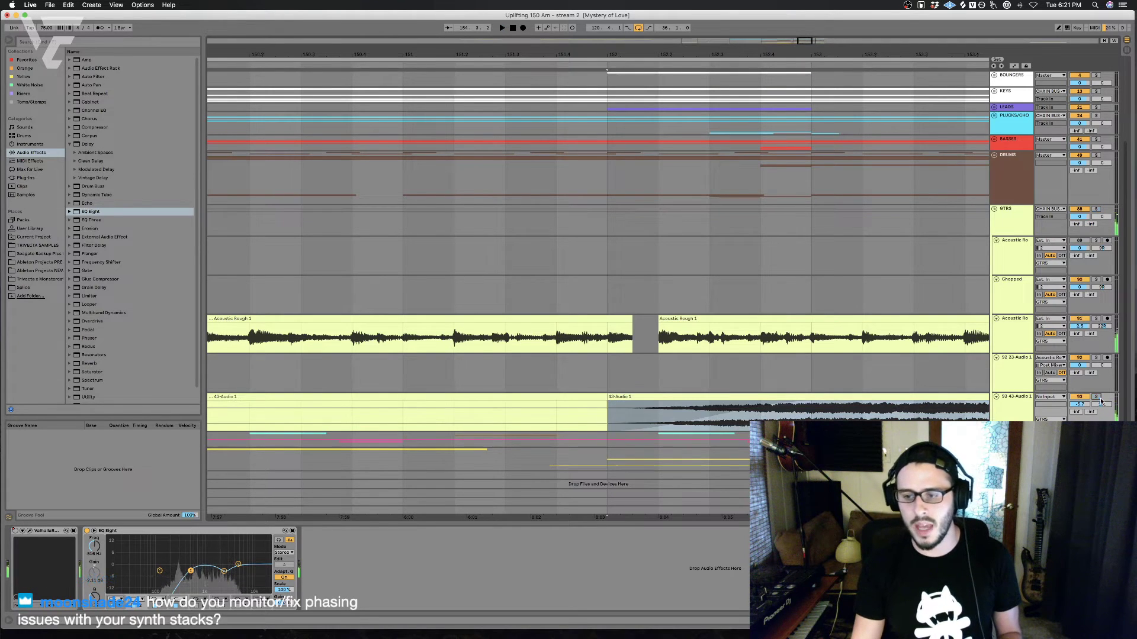
# Step: Fold the GTRS group and play the full mix from an earlier point in the second build-up
pyautogui.click(995, 209)
pyautogui.hscroll(-10, 574, 288)
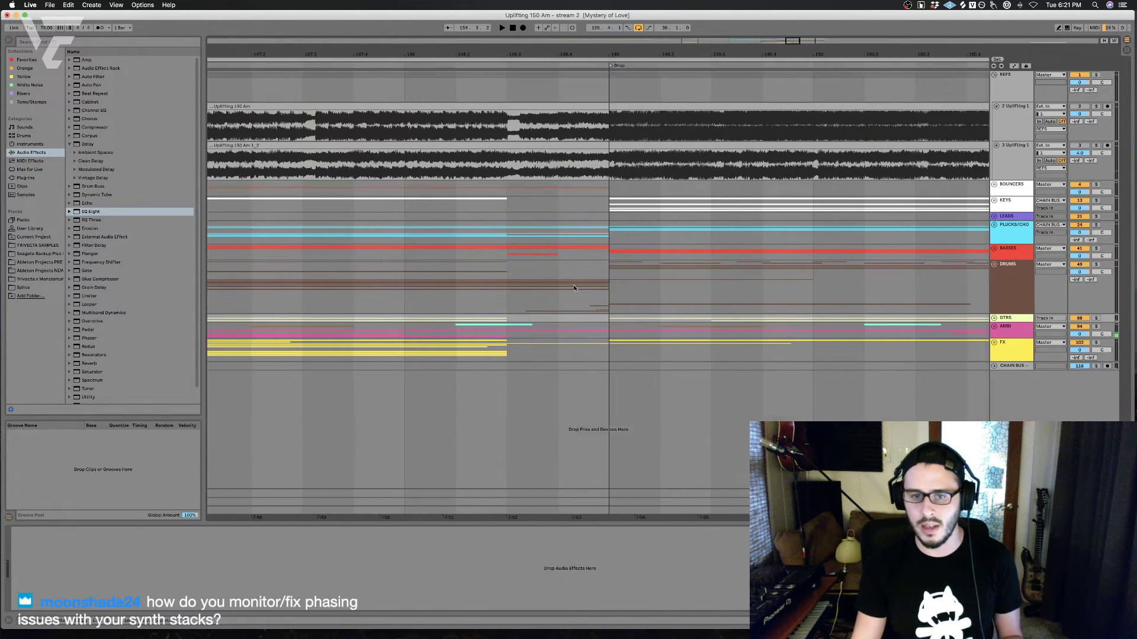
pyautogui.click(576, 288)
pyautogui.click(485, 296)
pyautogui.hscroll(-7, 474, 299)
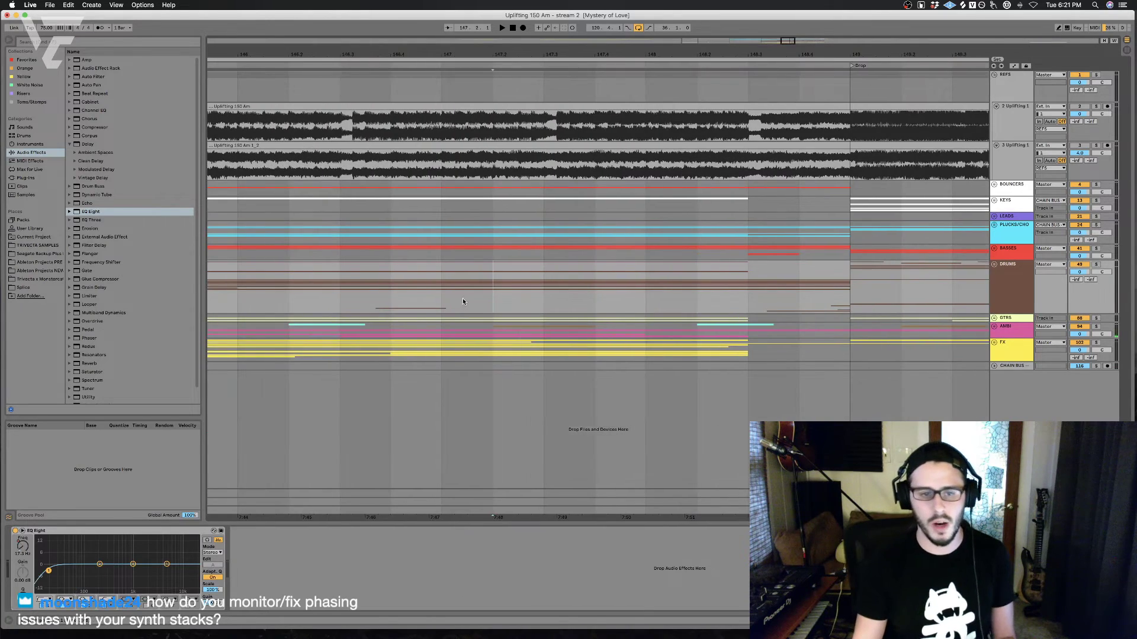
pyautogui.click(373, 308)
pyautogui.press('space')
pyautogui.hscroll(-5, 383, 309)
pyautogui.click(383, 309)
pyautogui.hscroll(-4, 315, 275)
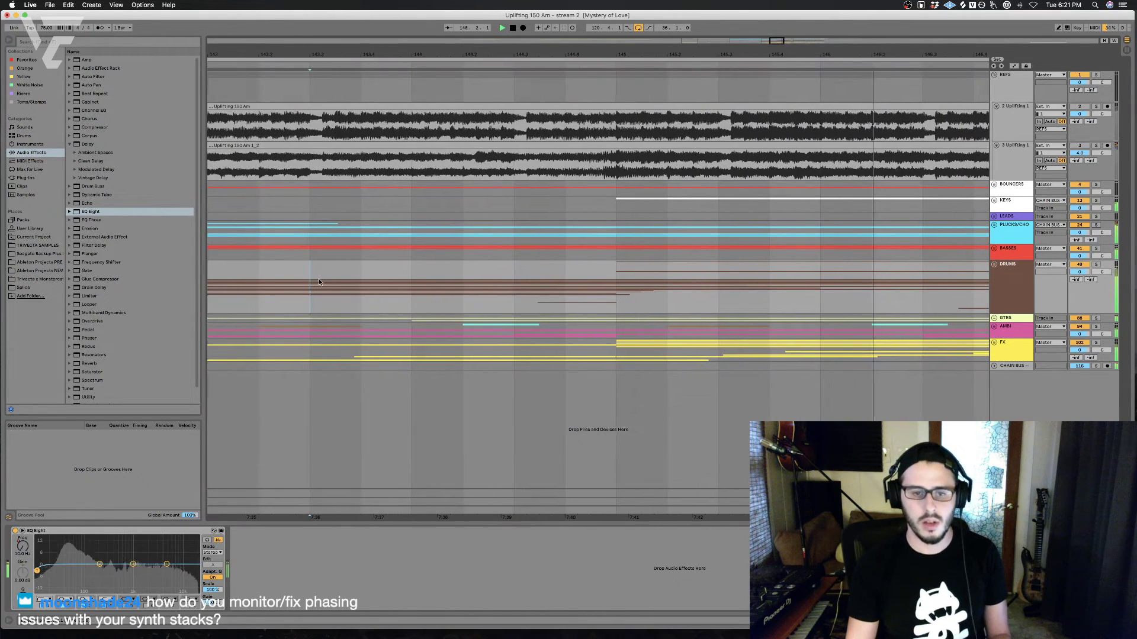
# Step: Set the playback start at bar 145 in the DRUMS group and replay the build-up from there
pyautogui.press('space')
pyautogui.moveTo(565, 281); pyautogui.dragTo(600, 278)
pyautogui.click(601, 277)
pyautogui.press('space')
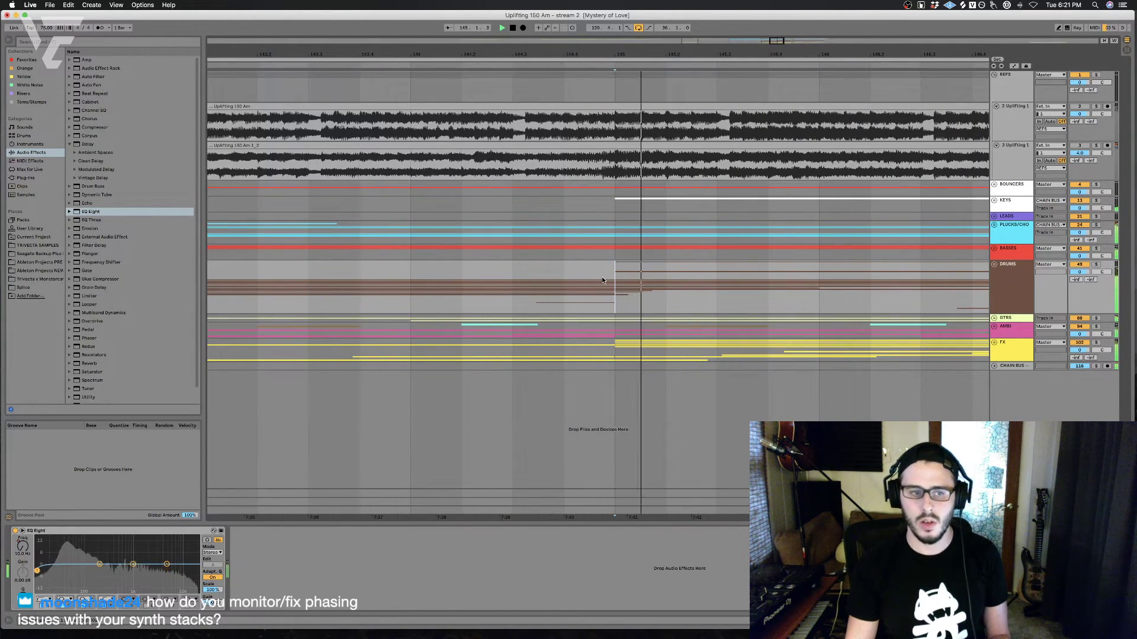
# Step: Unfold the FX group and play its effect layers from just before bar 145
pyautogui.click(994, 342)
pyautogui.scroll(-6, 821, 305)
pyautogui.click(584, 251)
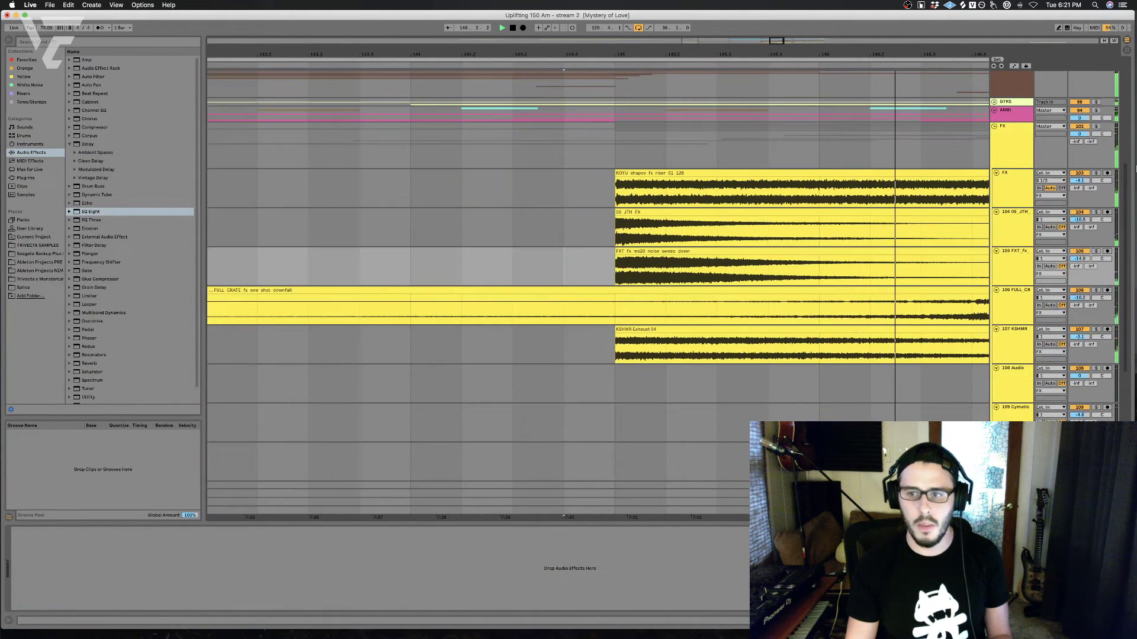
pyautogui.press('space')
pyautogui.press('space')
# Step: Solo the JTH FX track and the FXT noise sweep down track in turn to hear each, then clear the solos
pyautogui.click(1096, 213)
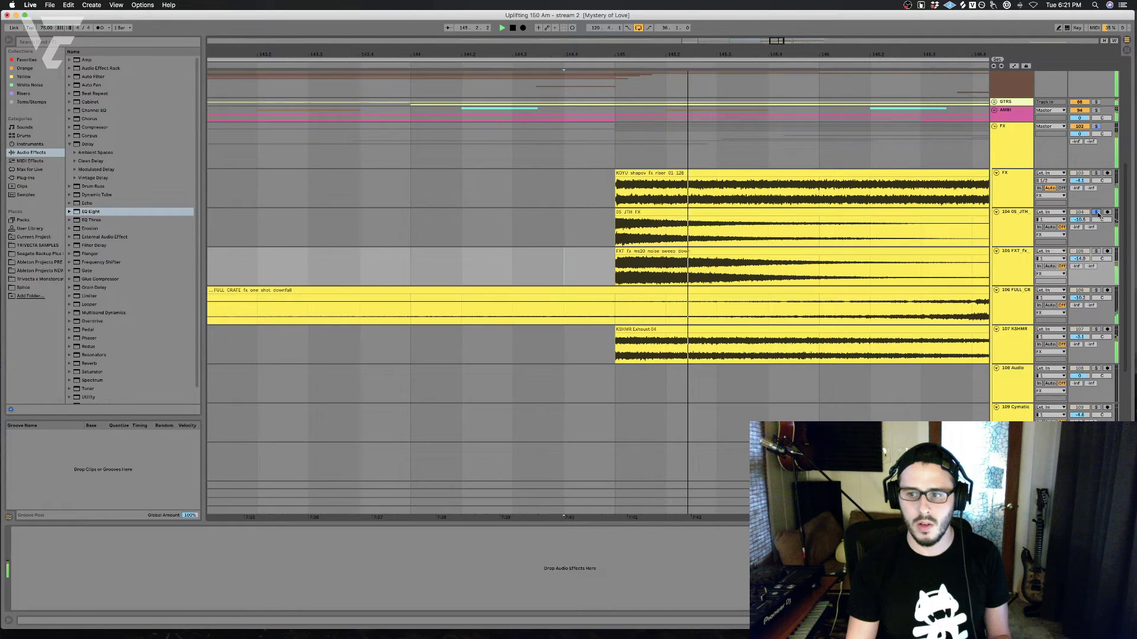
pyautogui.click(1097, 213)
pyautogui.press('space')
pyautogui.press('space')
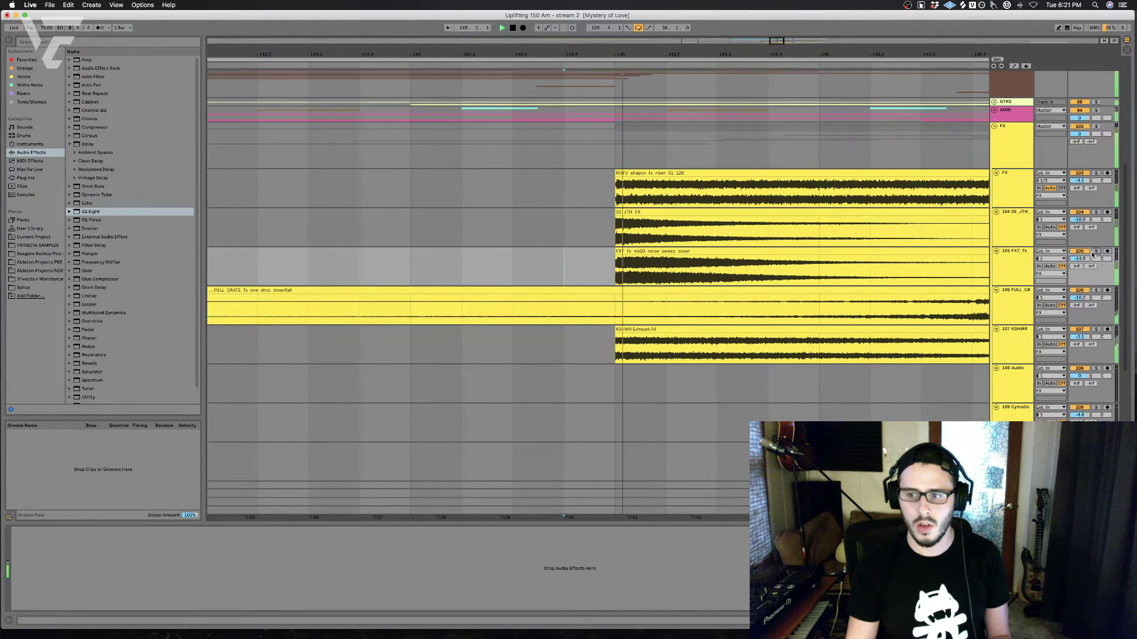
pyautogui.click(1096, 252)
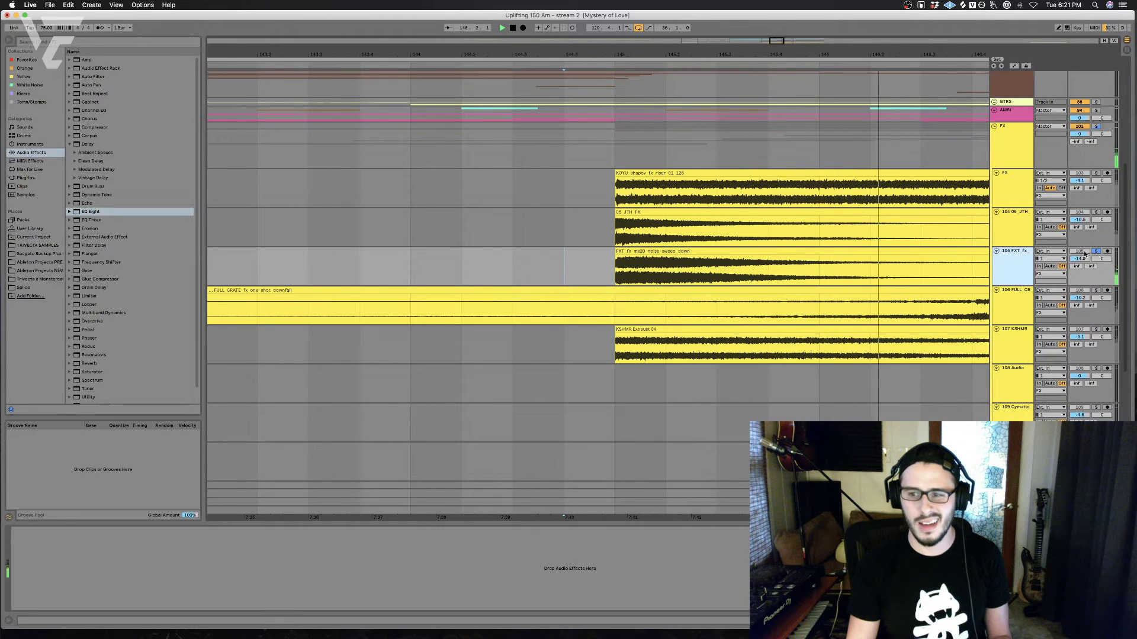
pyautogui.click(1096, 252)
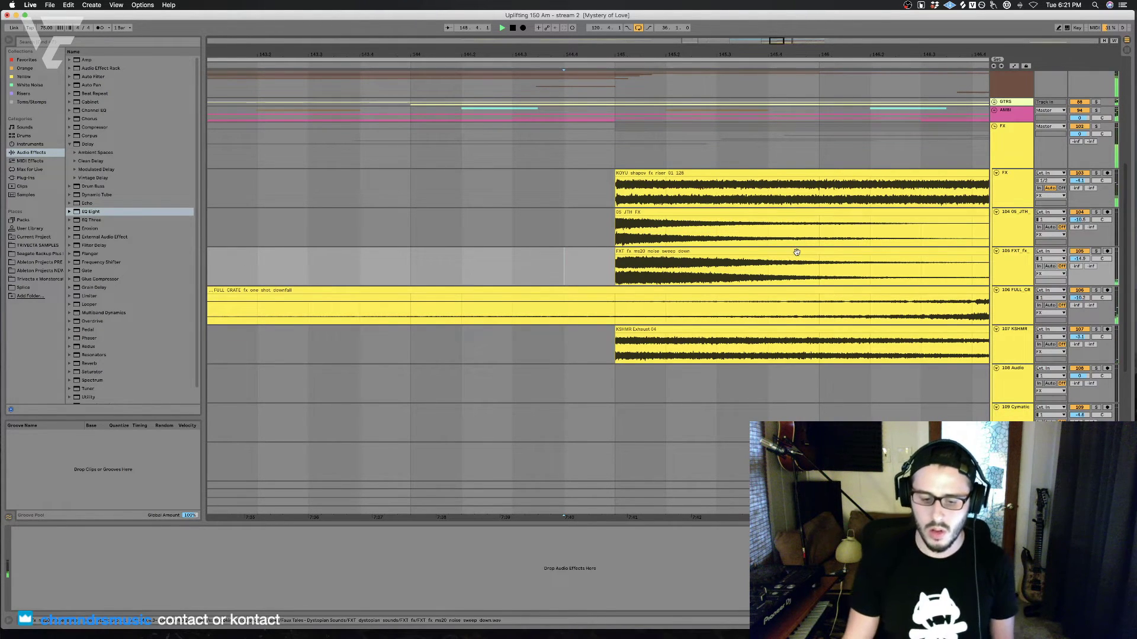
# Step: Fold the FX group and set the playback start earlier in the build-up, shortly after the Build marker
pyautogui.click(994, 127)
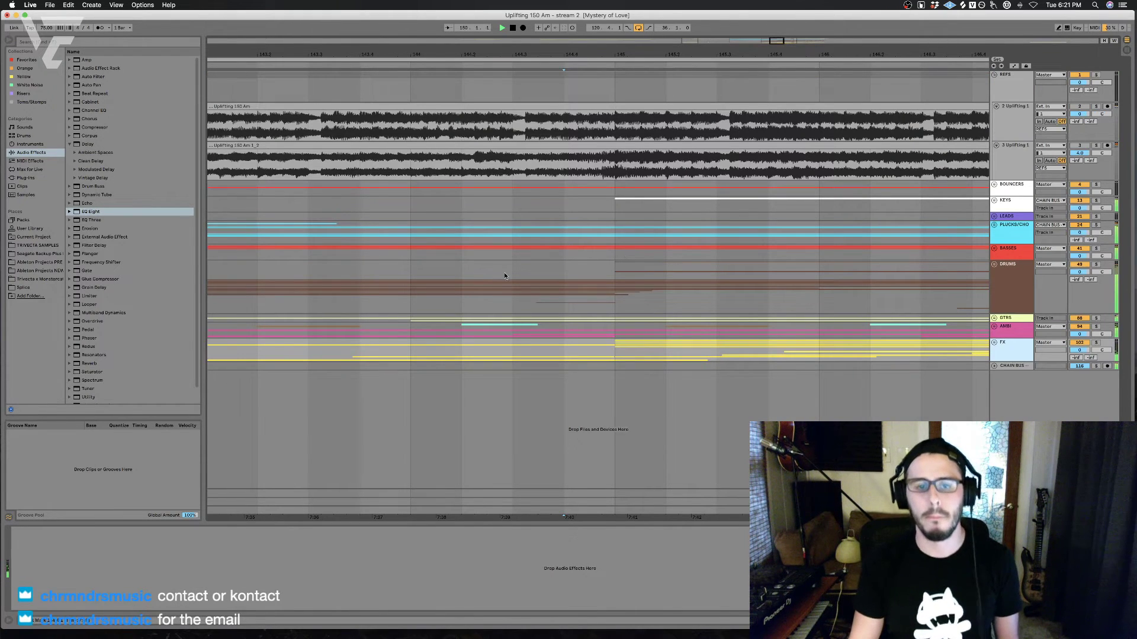
pyautogui.hscroll(-5, 474, 285)
pyautogui.click(398, 289)
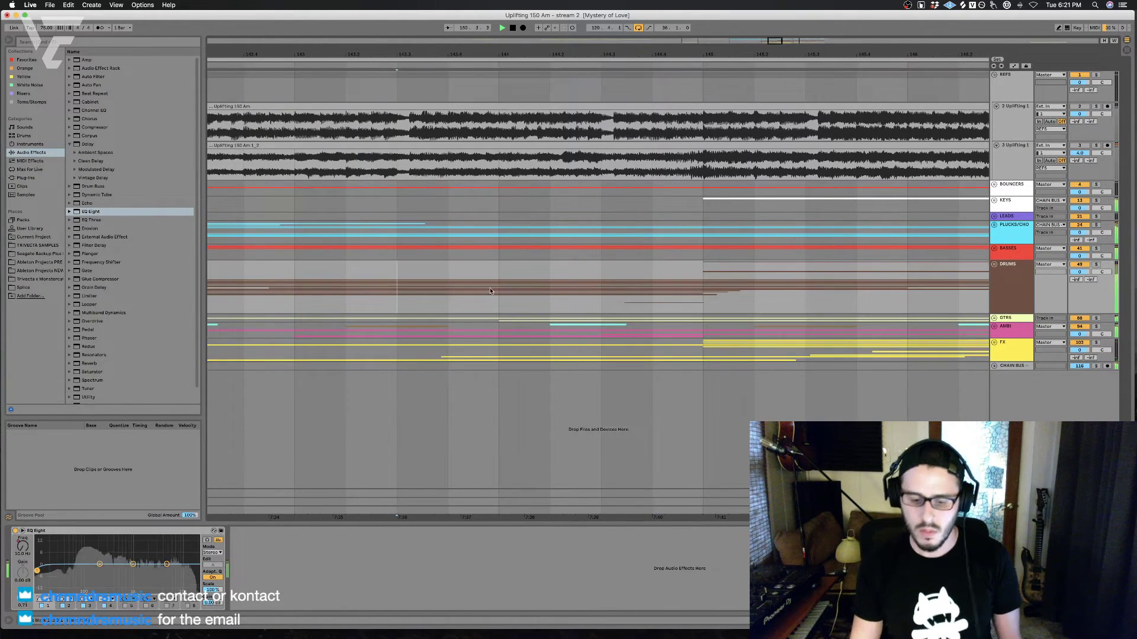
pyautogui.hscroll(-5, 500, 289)
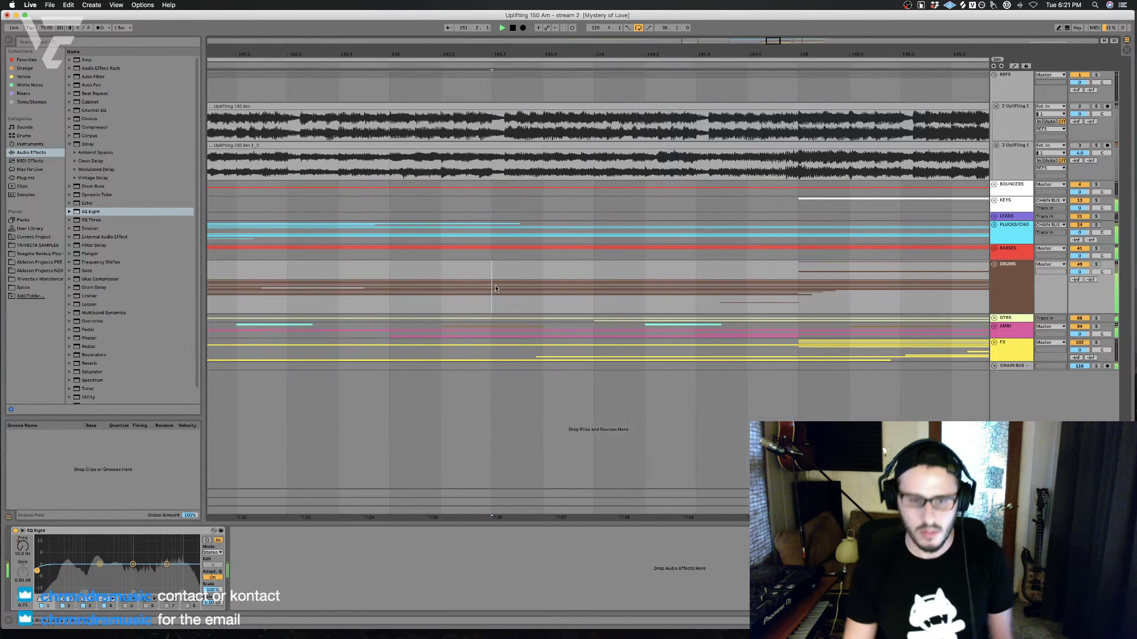
pyautogui.hscroll(-3, 507, 288)
pyautogui.click(380, 293)
pyautogui.press('space')
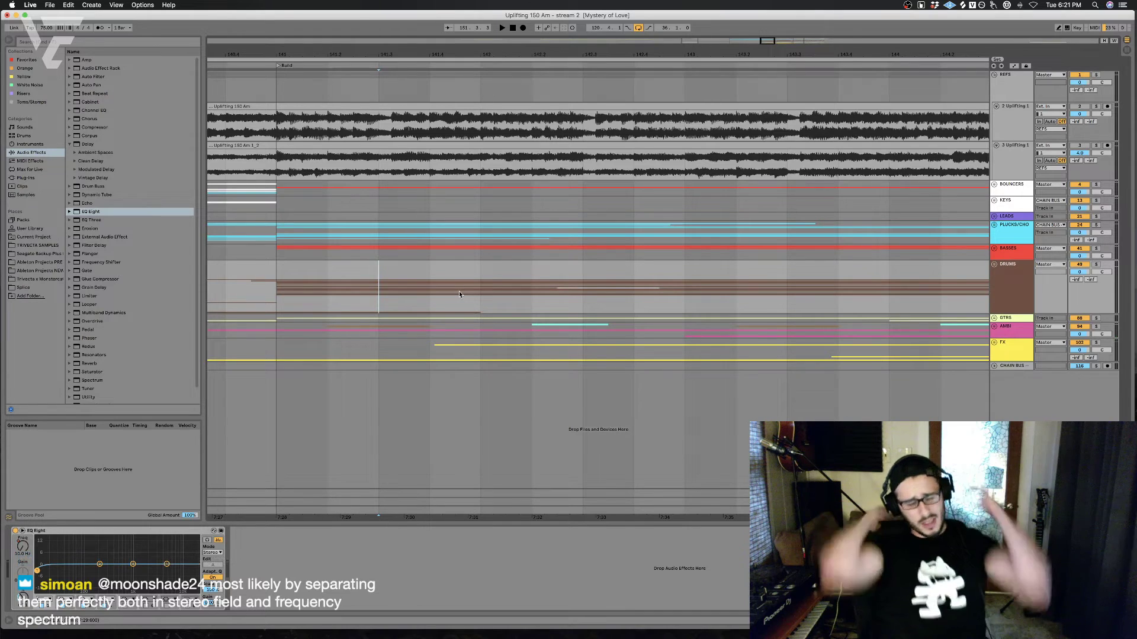
# Step: Play the full mix from one beat before the Build marker to hear the transition into the build-up
pyautogui.hscroll(-5, 370, 290)
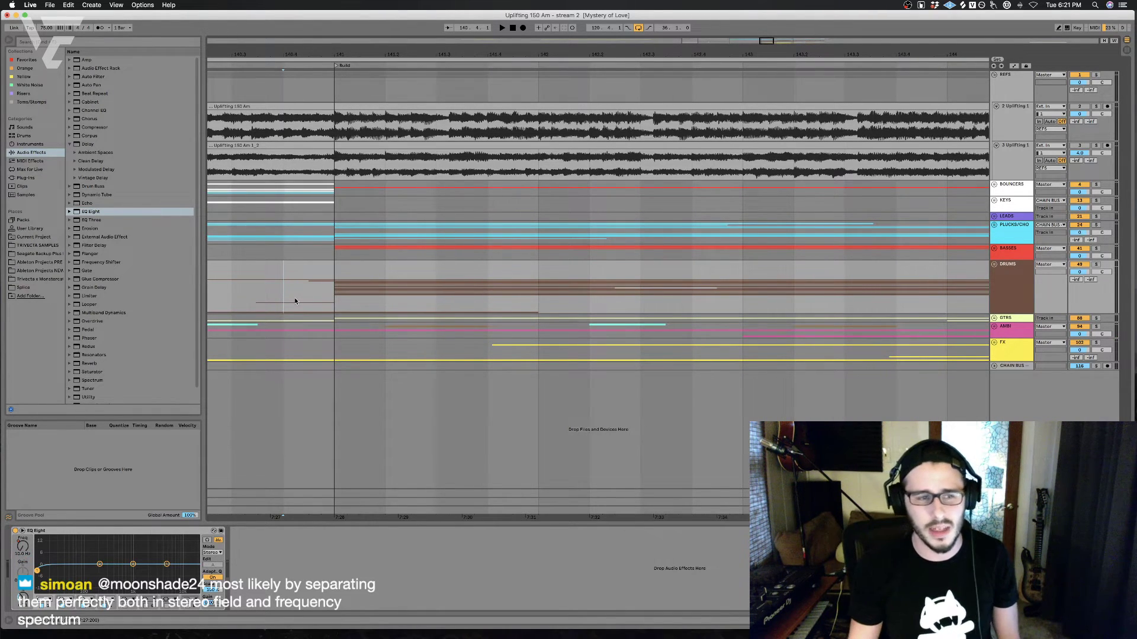
pyautogui.hscroll(-6, 294, 301)
pyautogui.press('space')
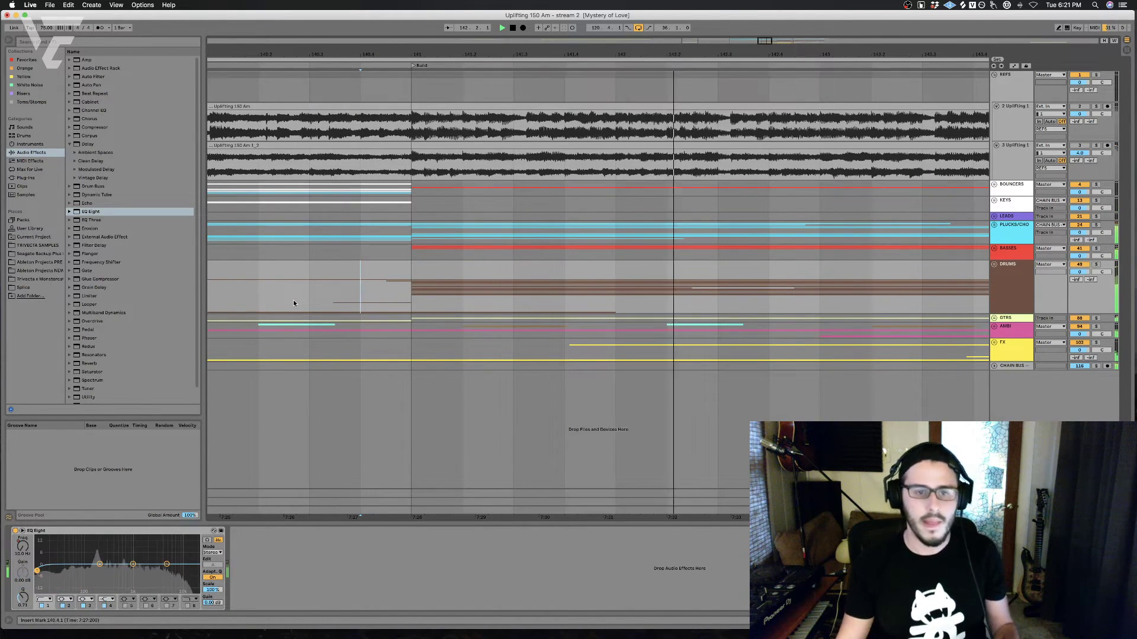
pyautogui.hscroll(-18, 468, 219)
pyautogui.hscroll(-2, 468, 219)
pyautogui.moveTo(497, 53); pyautogui.dragTo(497, 47)
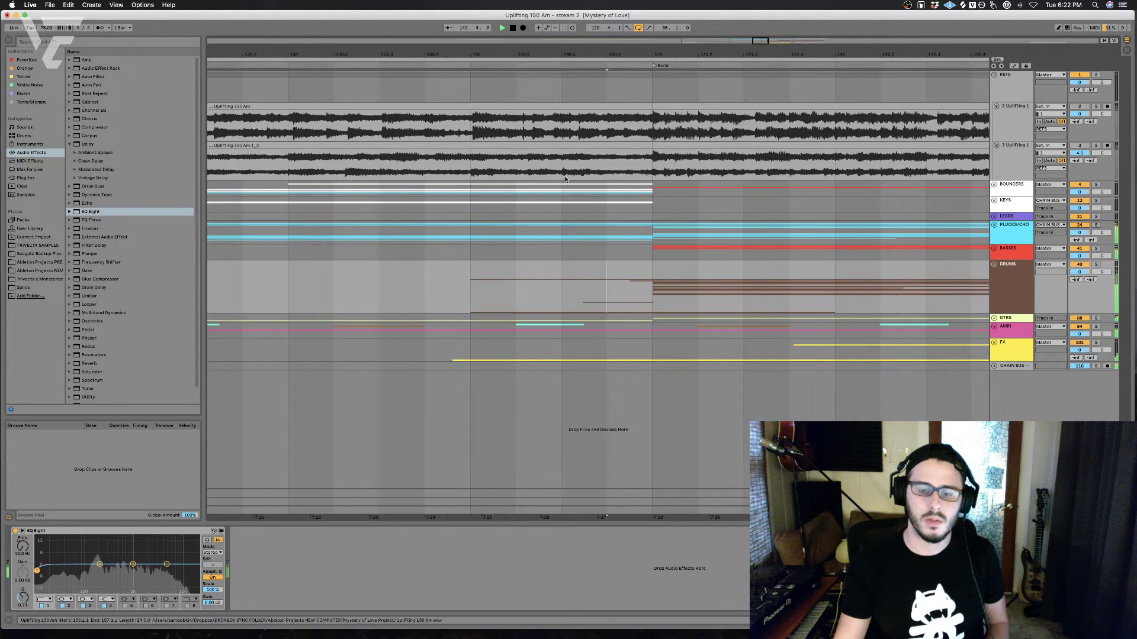
# Step: Play the full mix from bar 132.4, one beat before the section marker at bar 133
pyautogui.hscroll(-20, 675, 312)
pyautogui.click(536, 302)
pyautogui.hscroll(-20, 560, 303)
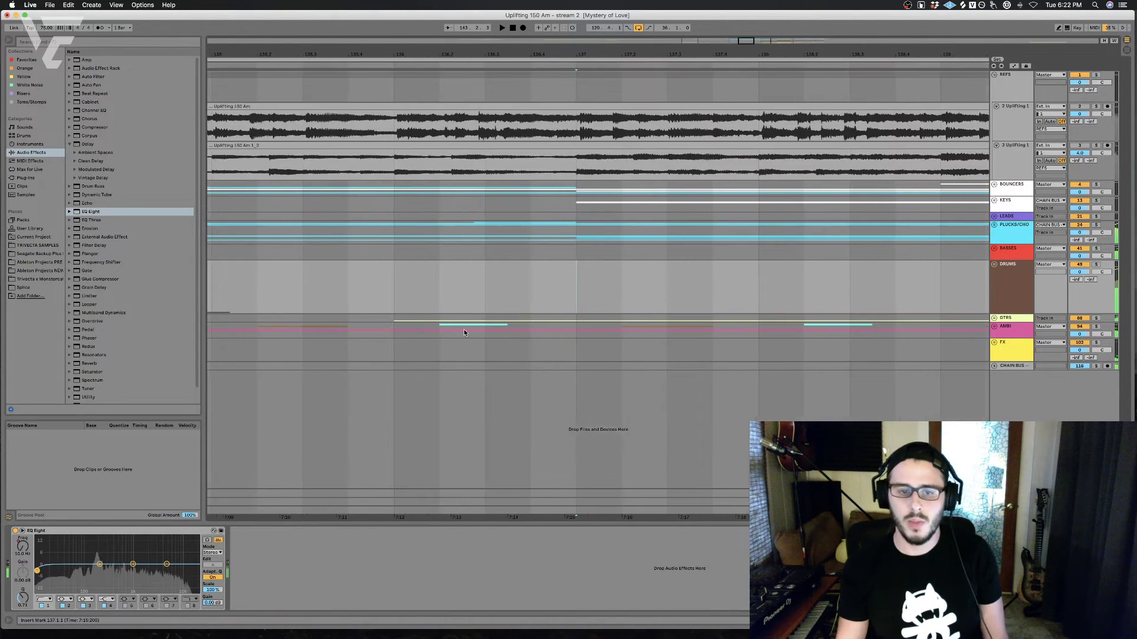
pyautogui.press('space')
pyautogui.press('space')
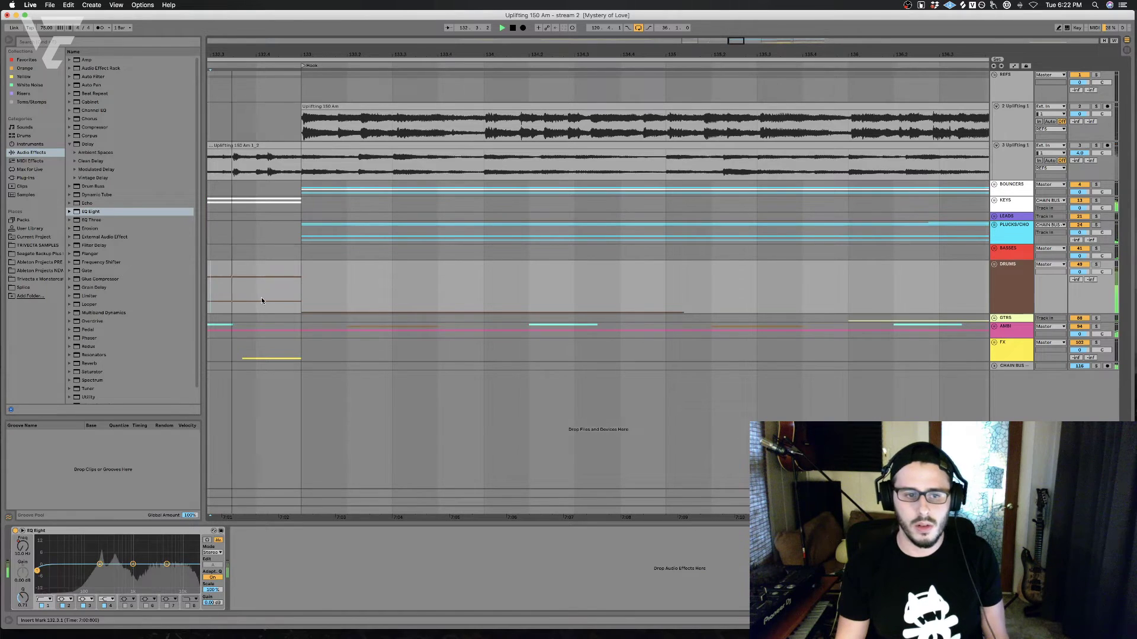
pyautogui.hscroll(-5, 265, 298)
pyautogui.click(264, 298)
pyautogui.press('space')
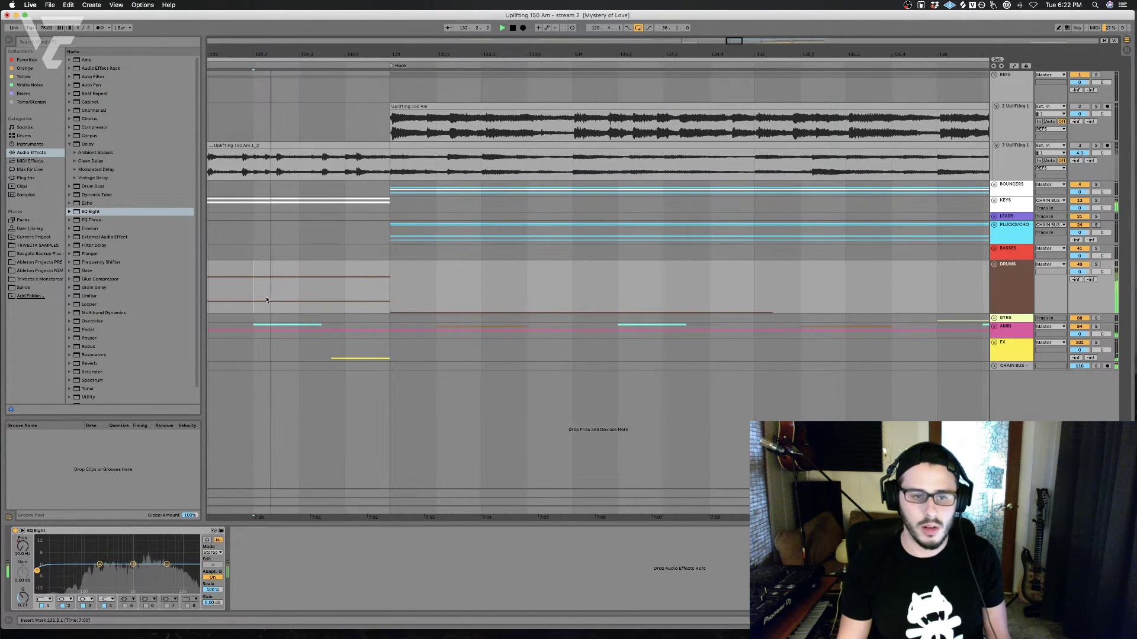
pyautogui.hscroll(-5, 266, 297)
pyautogui.click(403, 296)
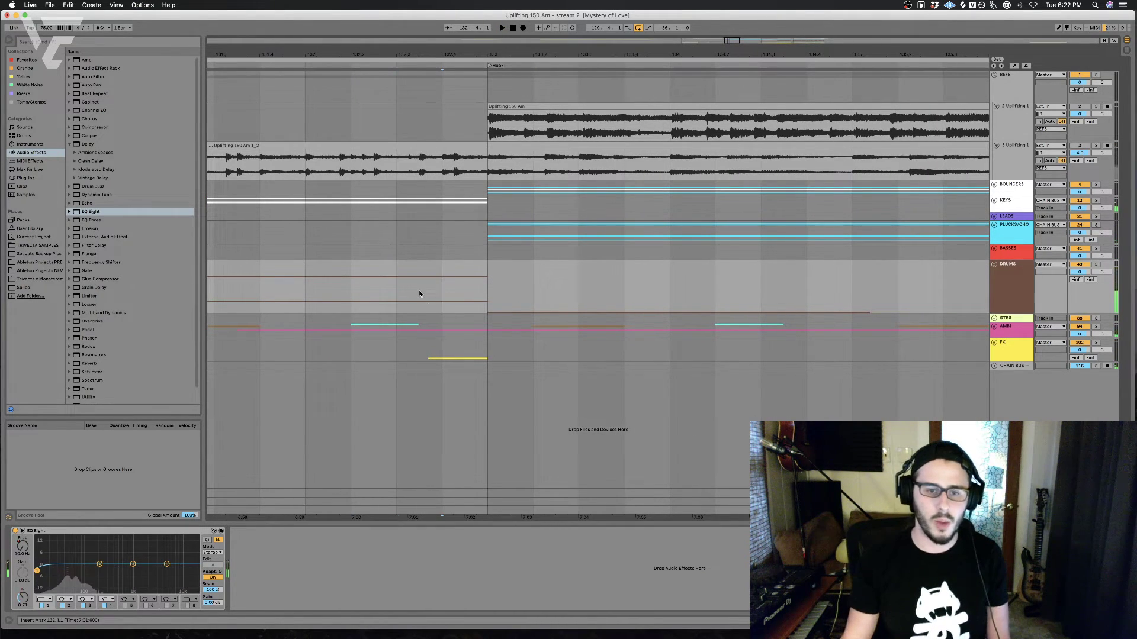
pyautogui.press('space')
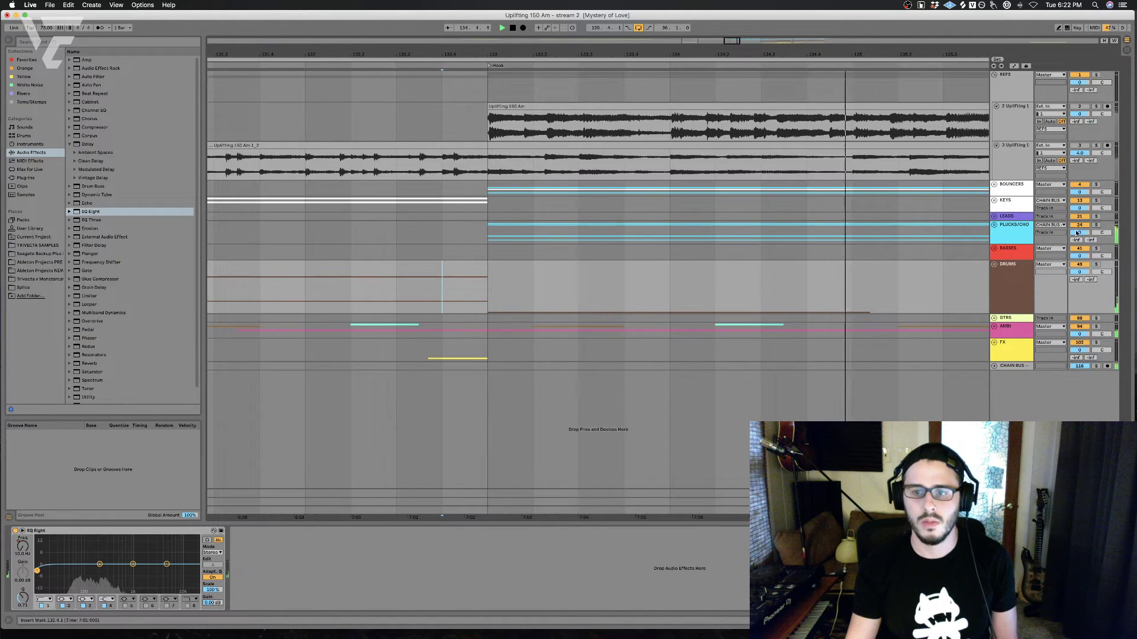
# Step: Unfold the BASSES group and insert a new MIDI track below its last track
pyautogui.click(994, 249)
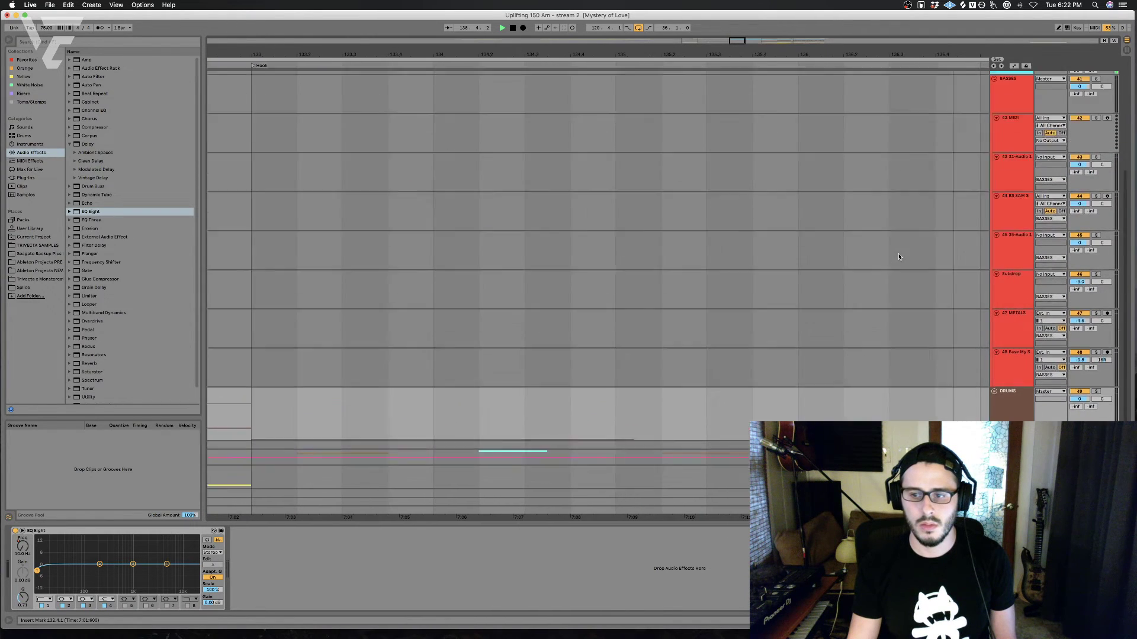
pyautogui.scroll(-5, 954, 313)
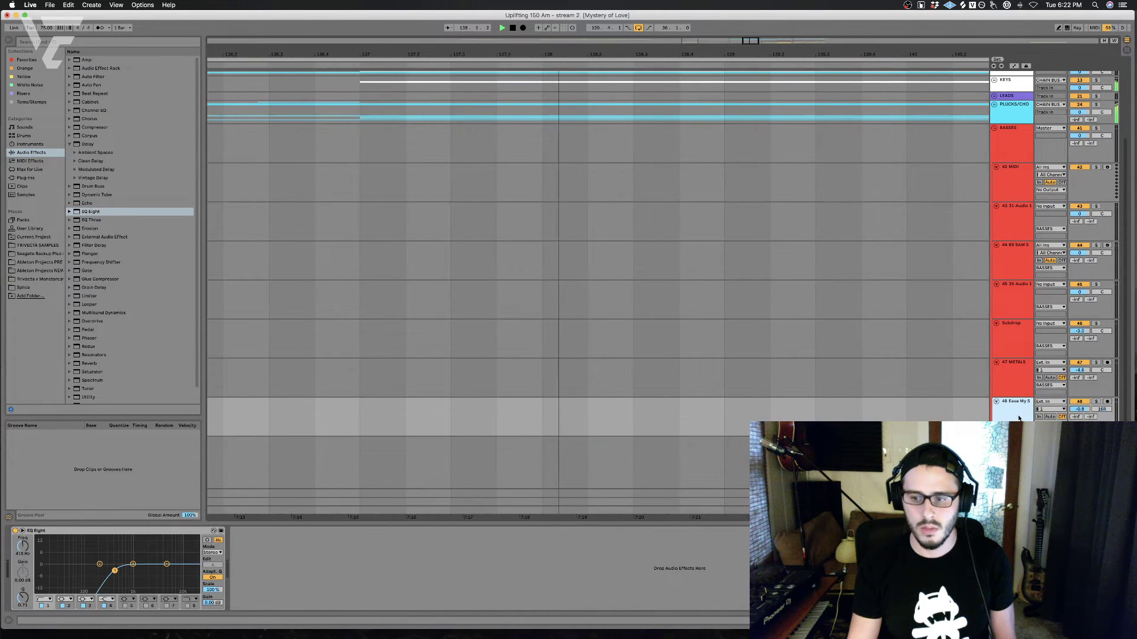
pyautogui.press('super+shift+t')
pyautogui.press('super+shift+t')
pyautogui.hscroll(-2, 463, 290)
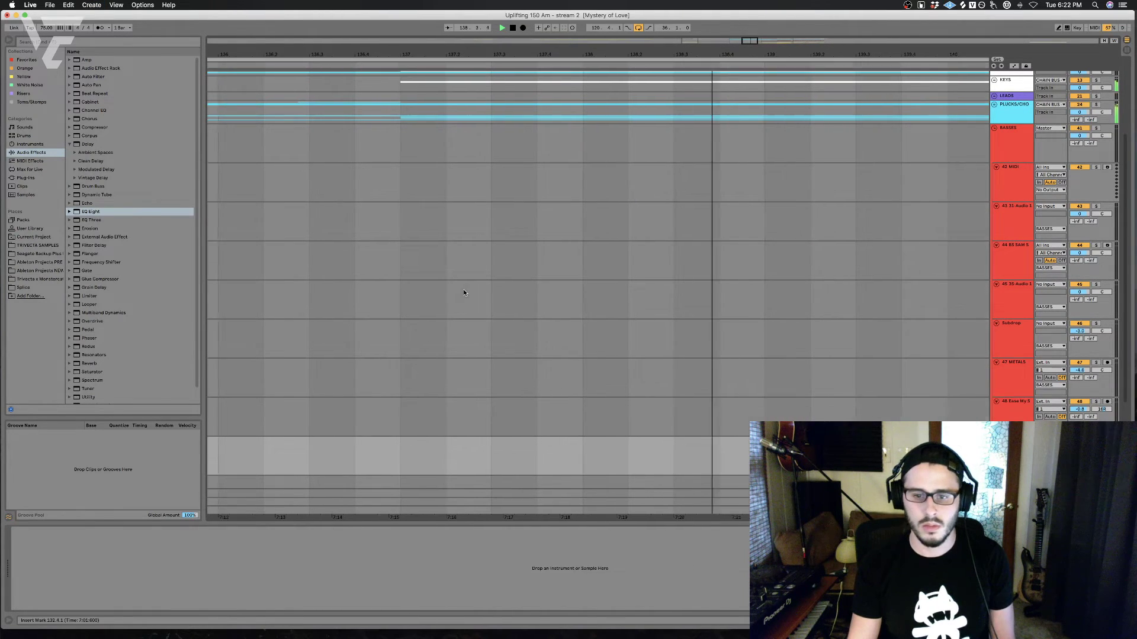
# Step: Examine the bass clips past the Build marker, and unfold the plucks and chords group to inspect its tracks
pyautogui.scroll(1, 464, 290)
pyautogui.hscroll(10, 455, 288)
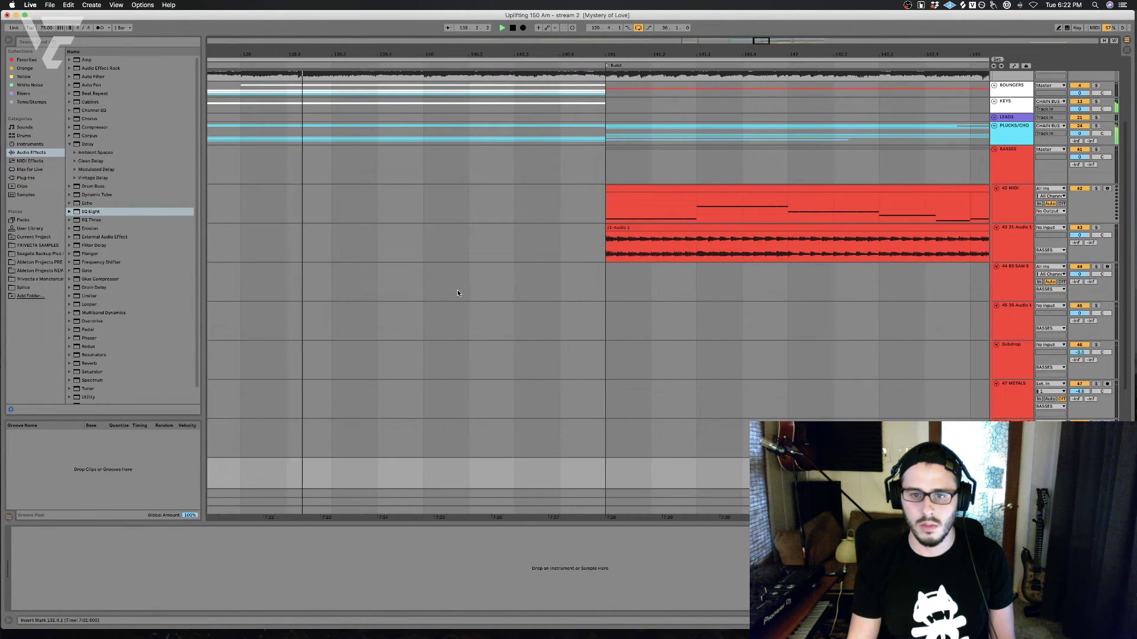
pyautogui.hscroll(10, 457, 290)
pyautogui.hscroll(5, 467, 290)
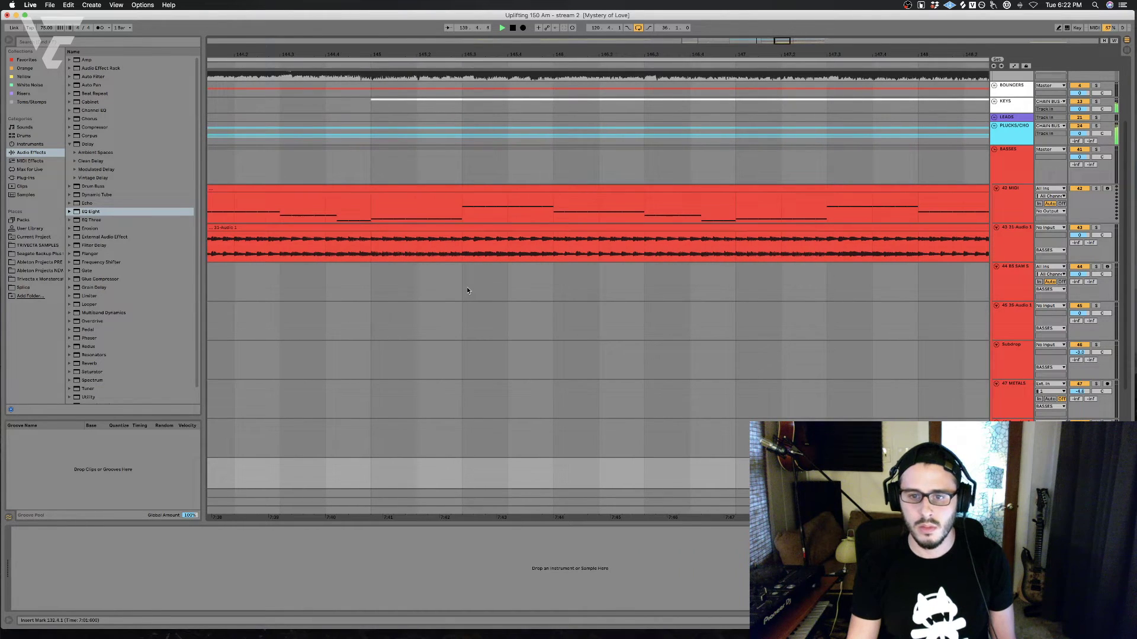
pyautogui.scroll(10, 972, 153)
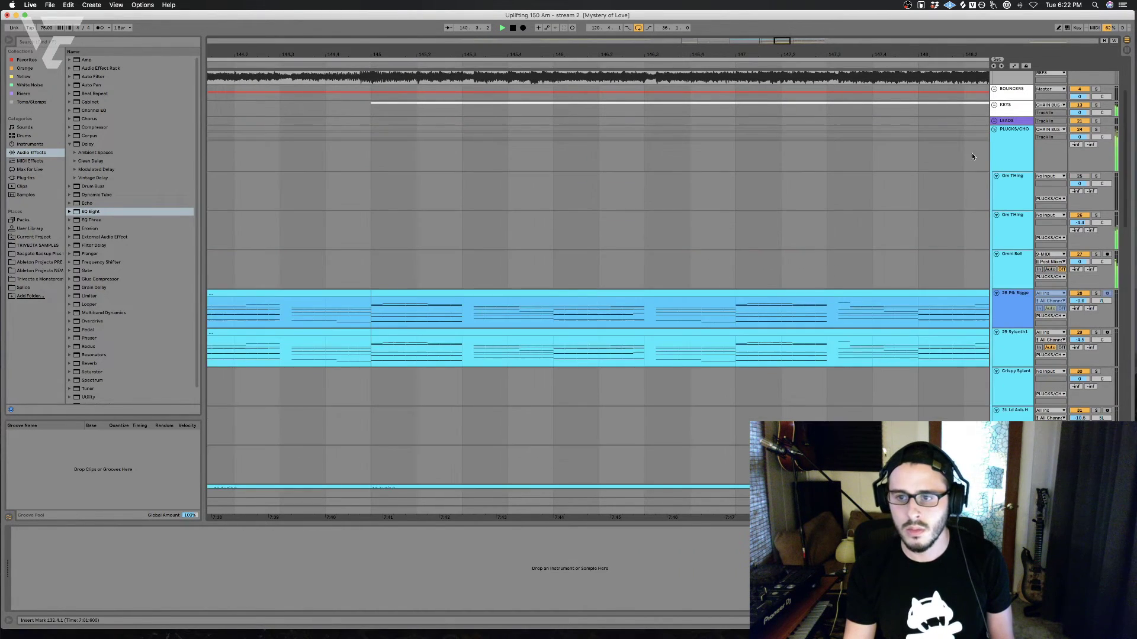
pyautogui.hscroll(-15, 727, 226)
pyautogui.scroll(-5, 713, 227)
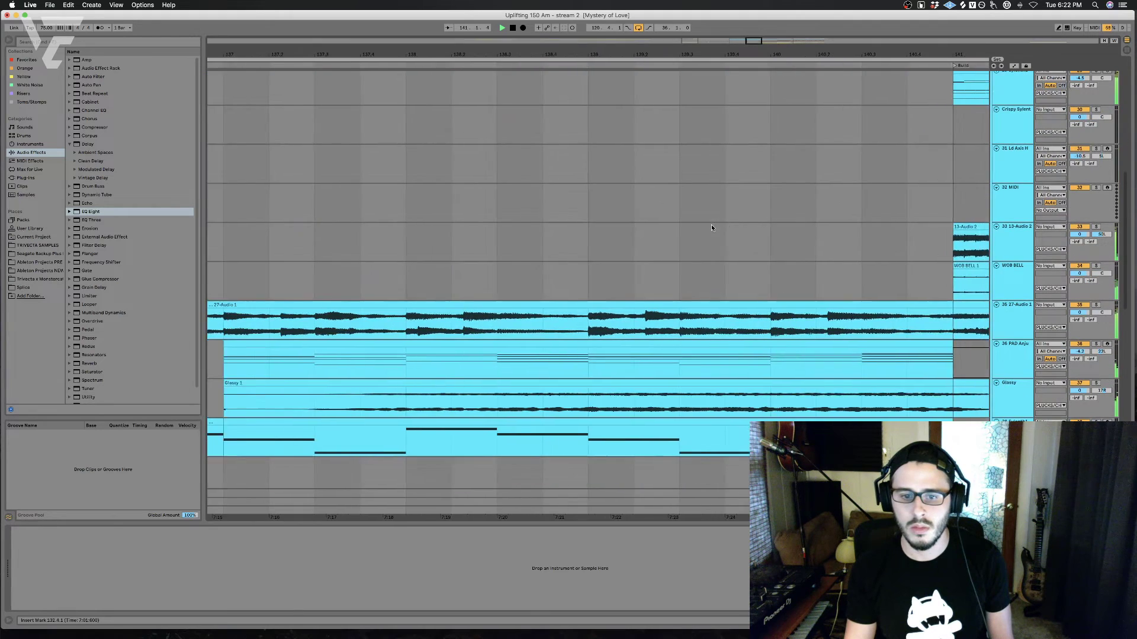
# Step: Copy the 38 Sylenth1 bass-note clip starting at bar 133 onto the new MIDI track at the same position
pyautogui.hscroll(-4, 710, 224)
pyautogui.click(575, 424)
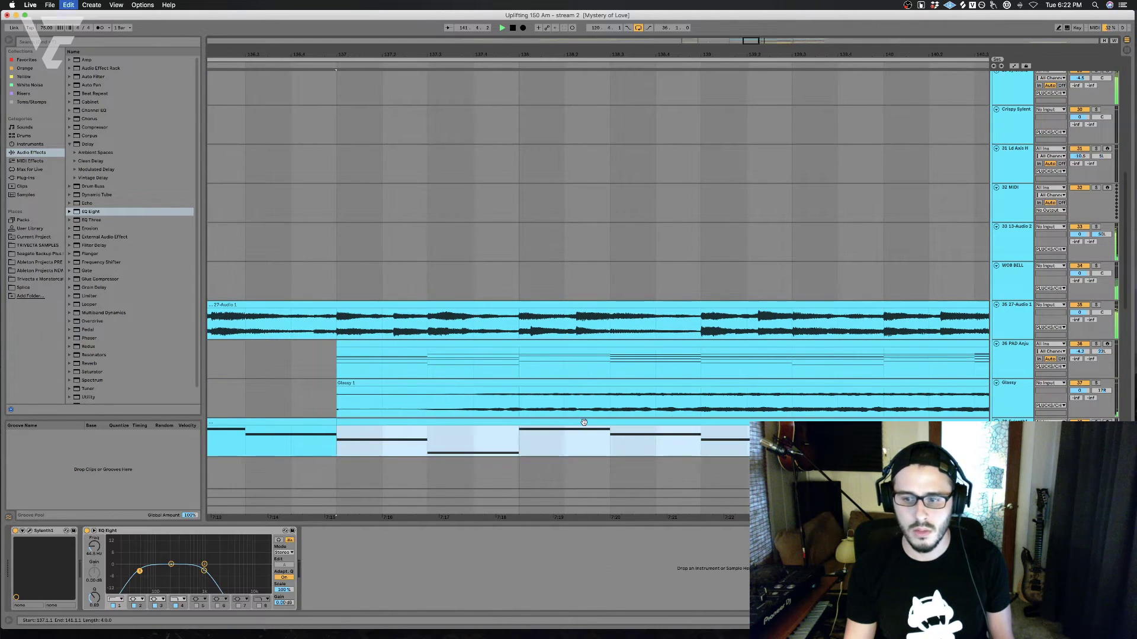
pyautogui.hscroll(-12, 589, 422)
pyautogui.scroll(-4, 592, 422)
pyautogui.hscroll(-5, 595, 418)
pyautogui.scroll(-9, 595, 418)
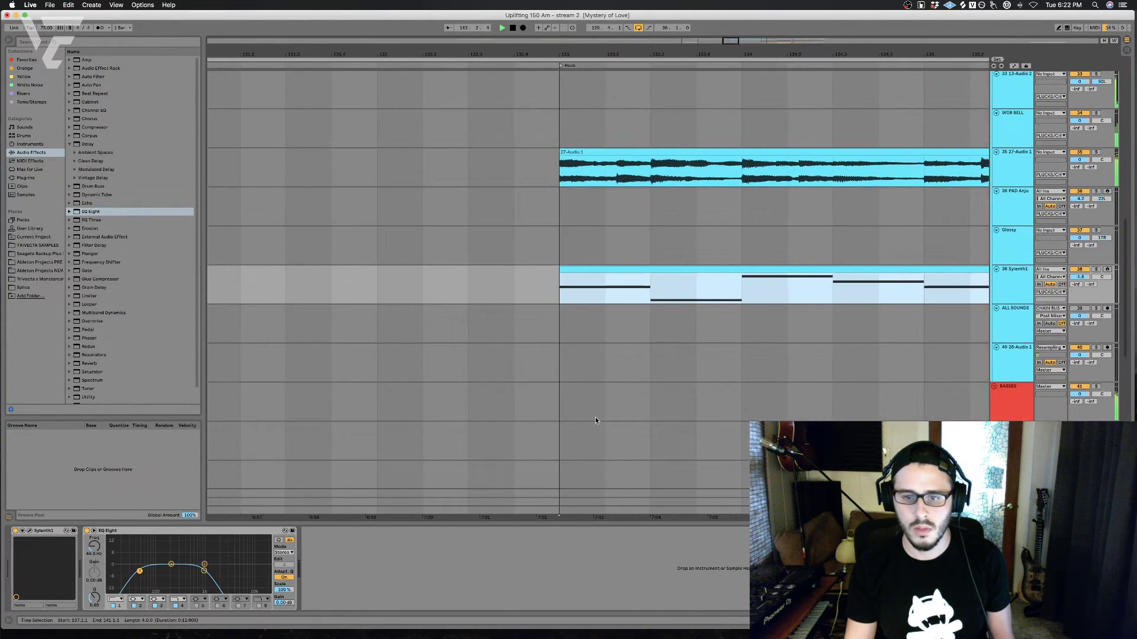
pyautogui.click(525, 425)
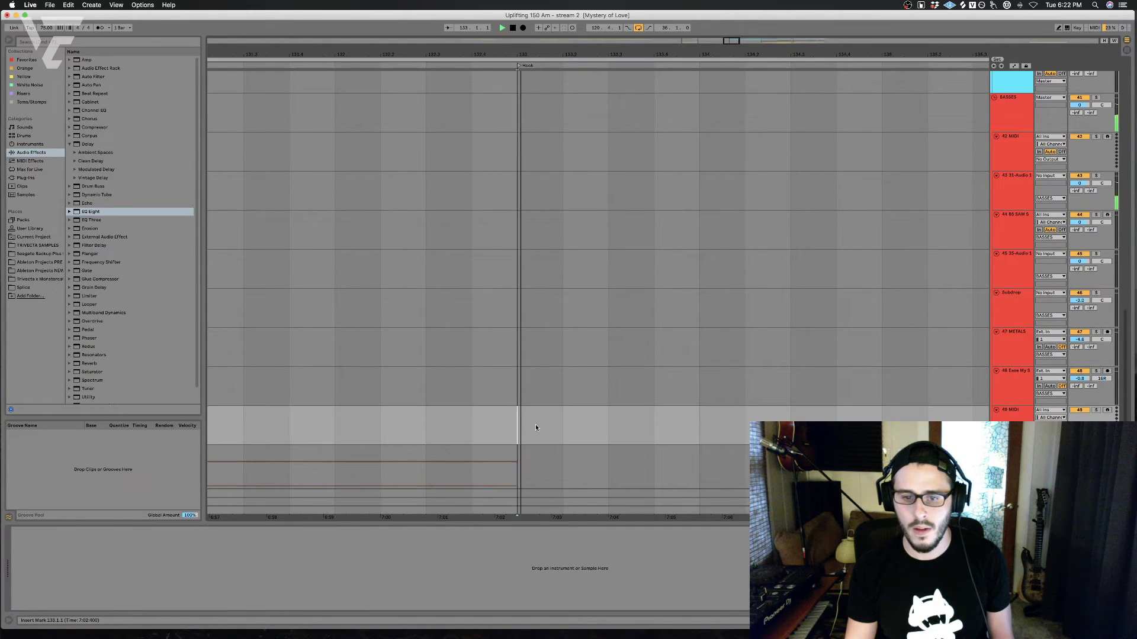
pyautogui.press('cmd+v')
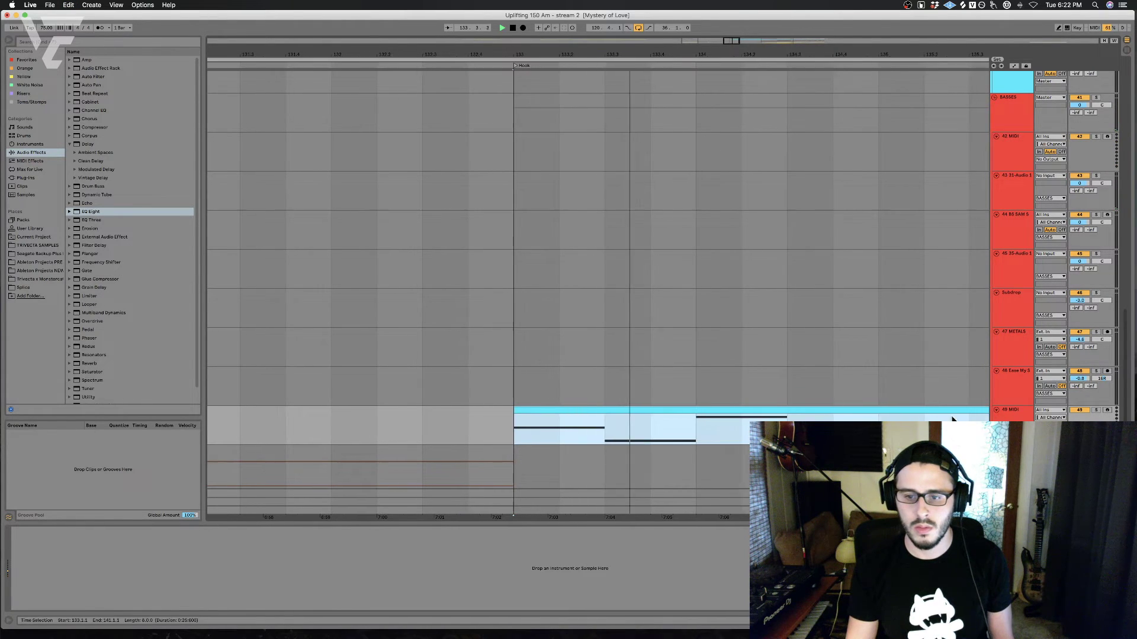
# Step: Assign the BASSES group's track color to its grouped tracks and clips
pyautogui.hscroll(4, 952, 419)
pyautogui.rightClick(1018, 124)
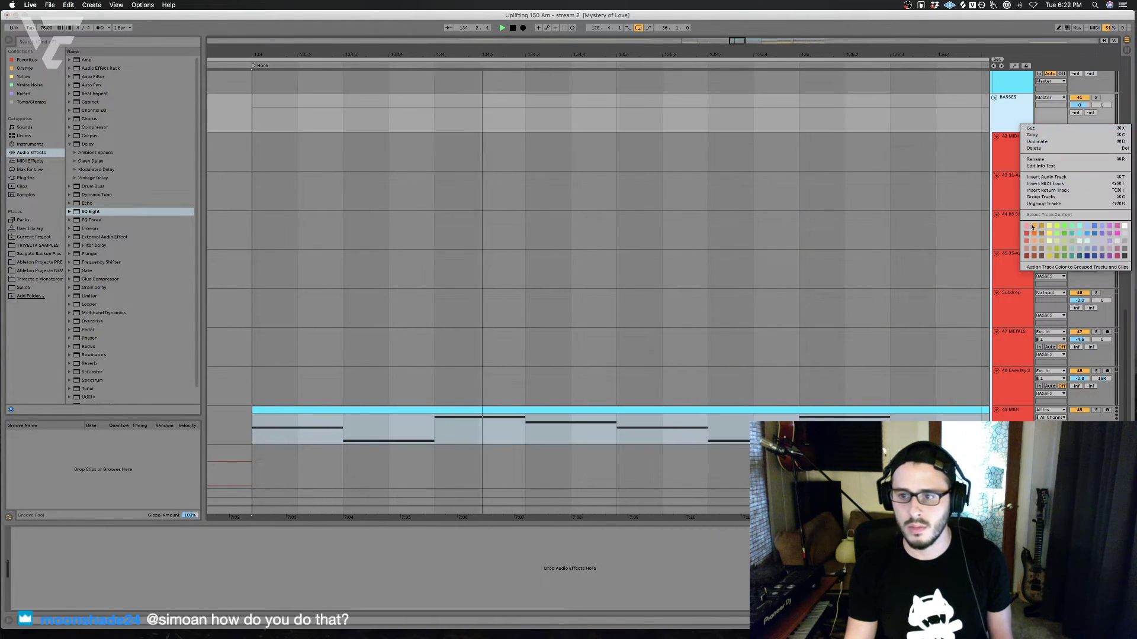
pyautogui.click(1075, 267)
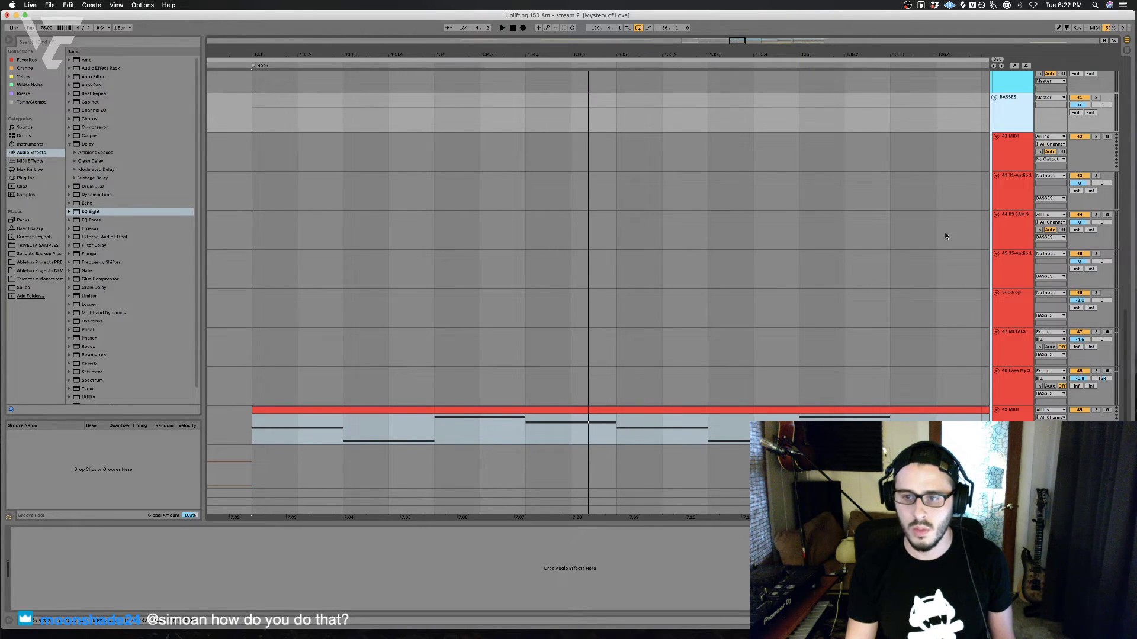
pyautogui.rightClick(1008, 124)
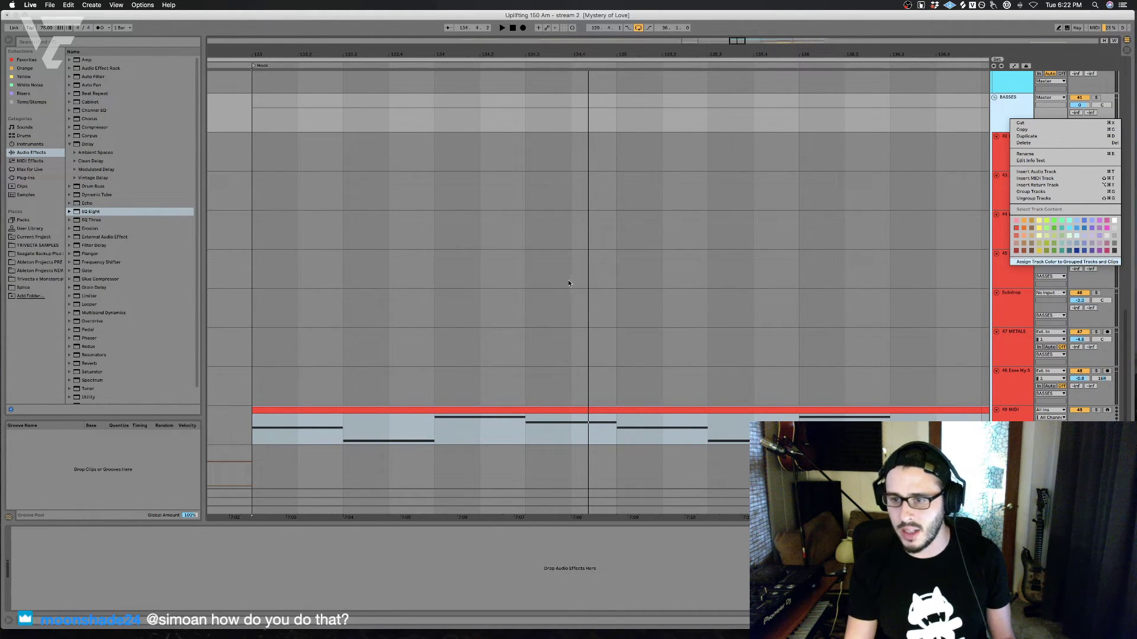
pyautogui.click(533, 357)
# Step: Browse the Native Instruments plug-ins for a bass sound and start playback at the pasted clip from bar 133
pyautogui.click(380, 413)
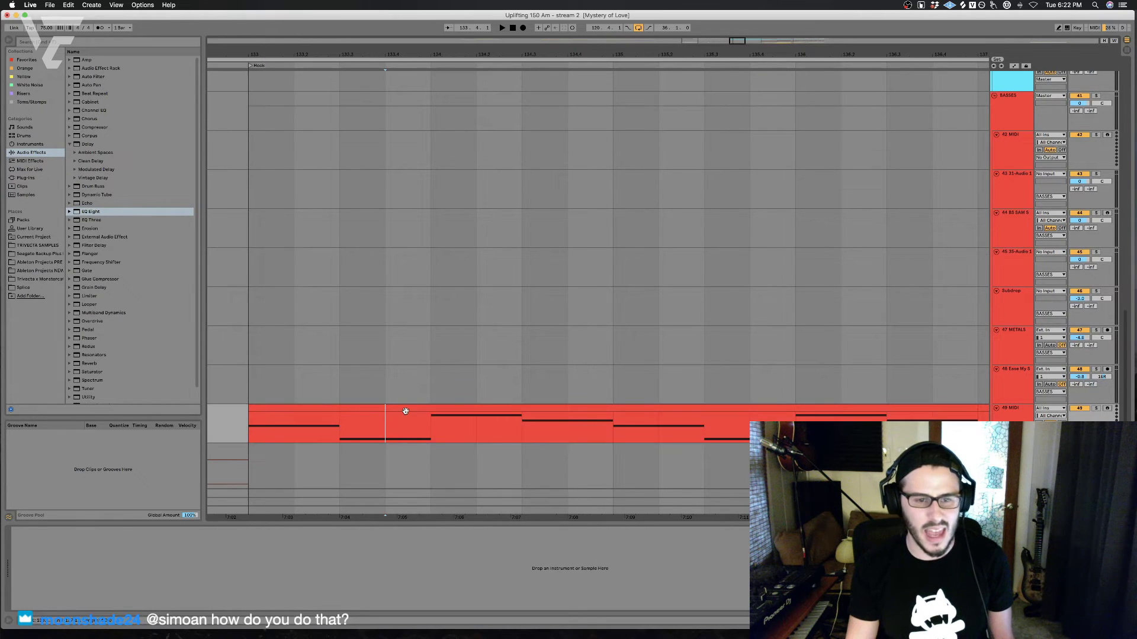
pyautogui.press('space')
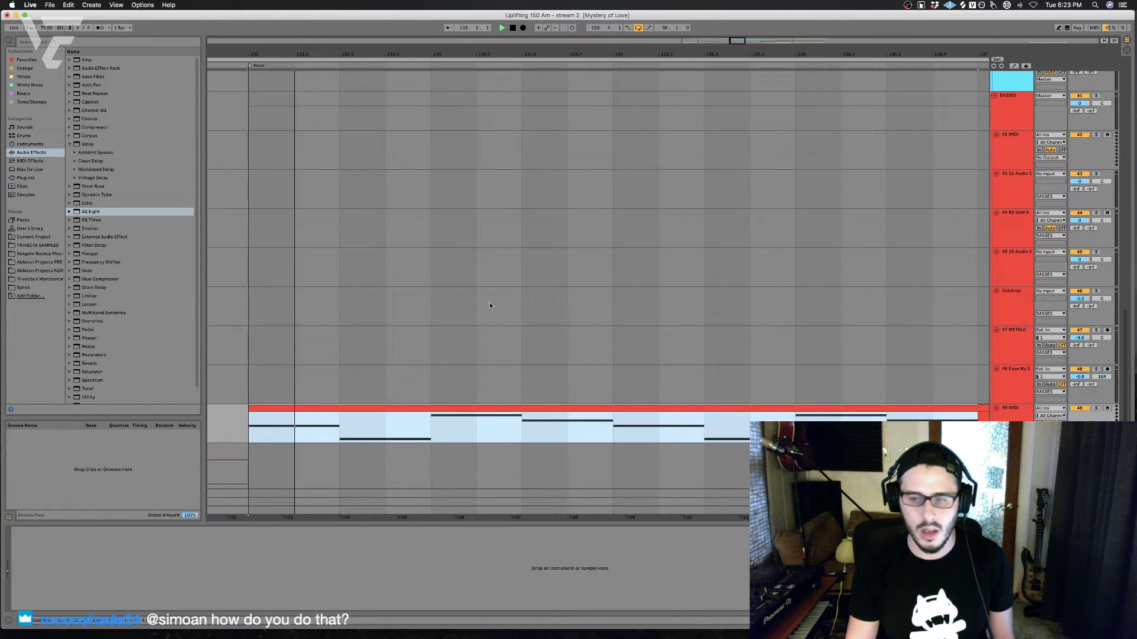
pyautogui.click(25, 178)
pyautogui.press('space')
pyautogui.click(78, 153)
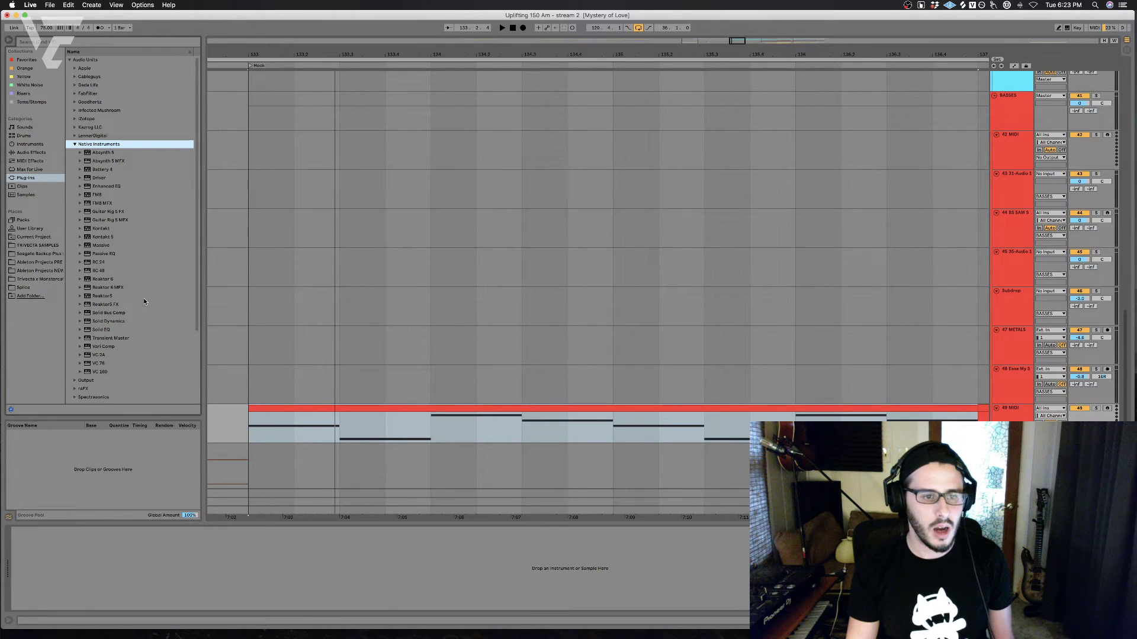
pyautogui.click(564, 411)
pyautogui.hscroll(-3, 563, 414)
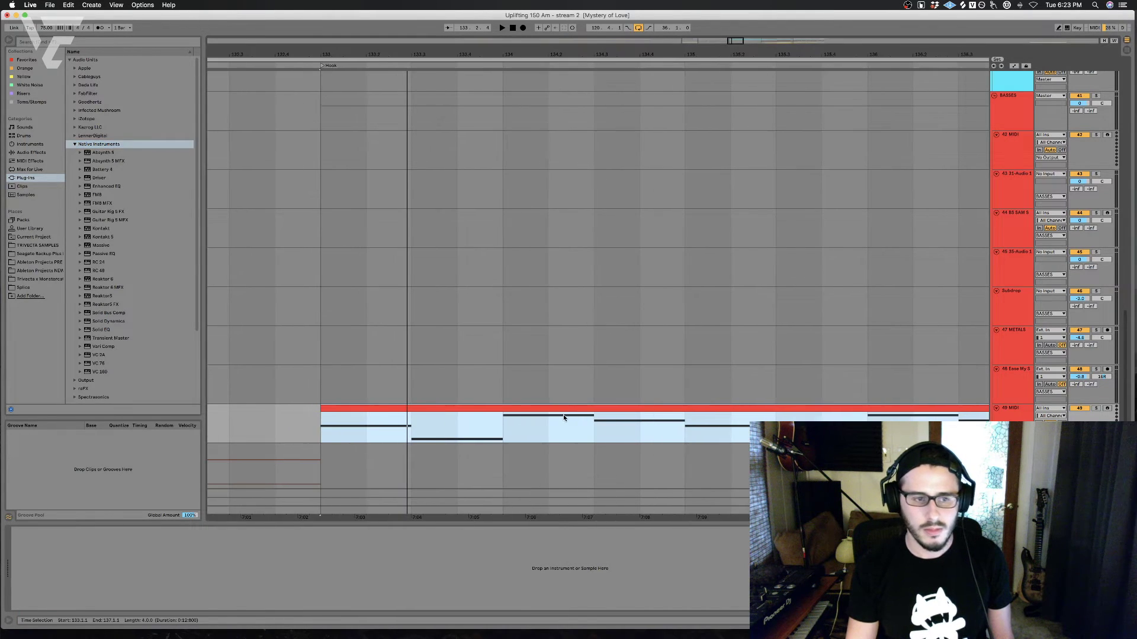
pyautogui.press('space')
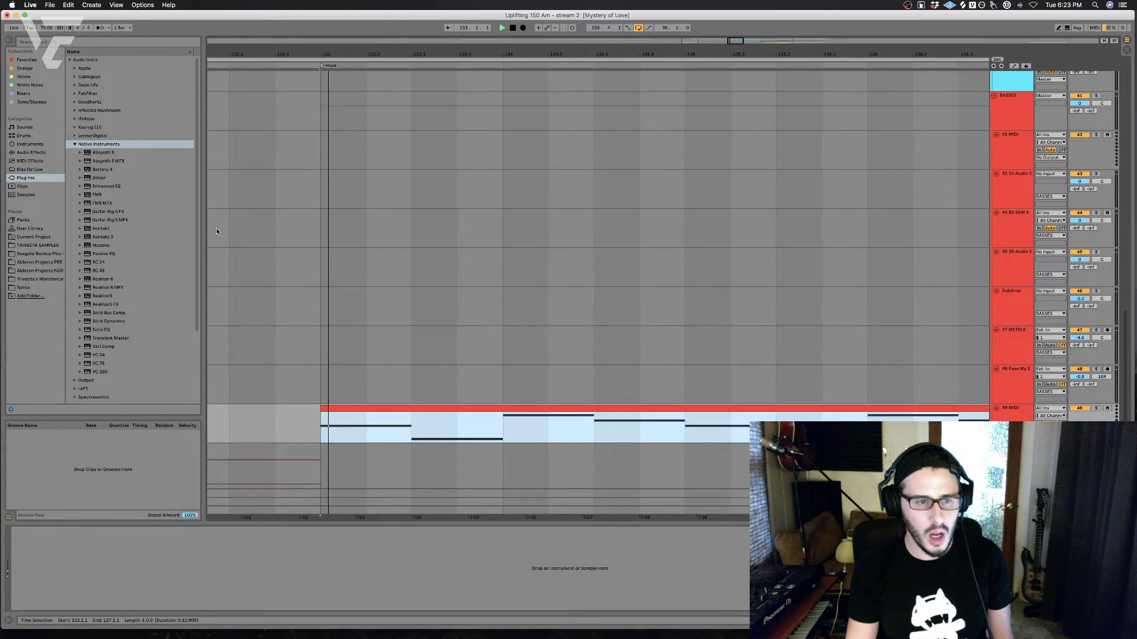
# Step: Load the BS SAM SUB 1.adg instrument rack onto the new MIDI track and play it soloed
pyautogui.click(30, 144)
pyautogui.scroll(-5, 137, 222)
pyautogui.click(138, 222)
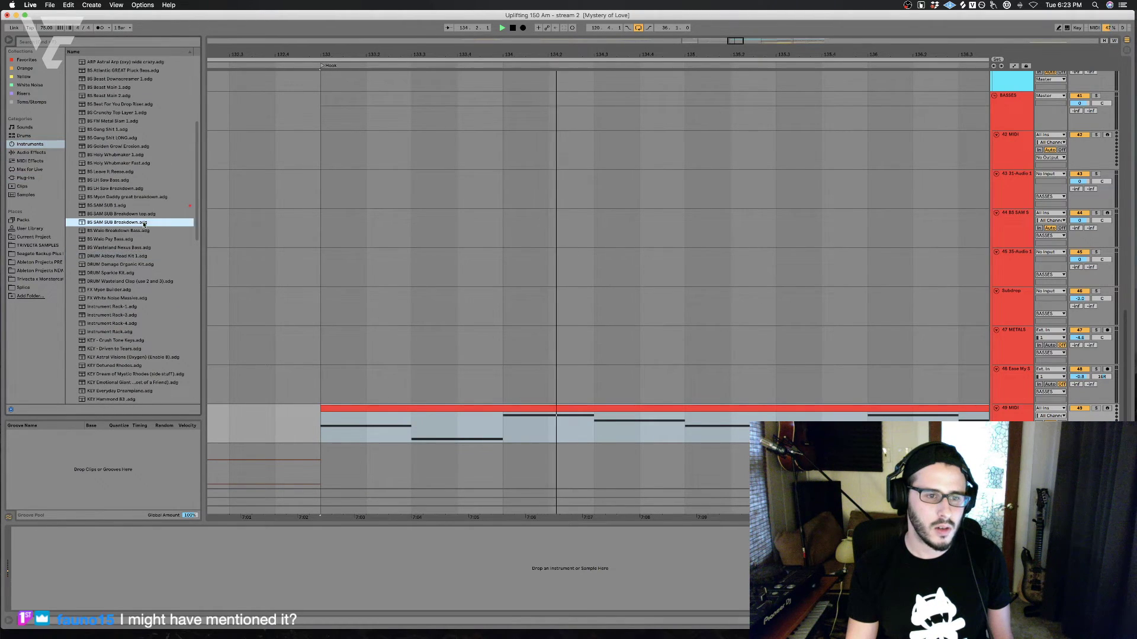
pyautogui.click(114, 206)
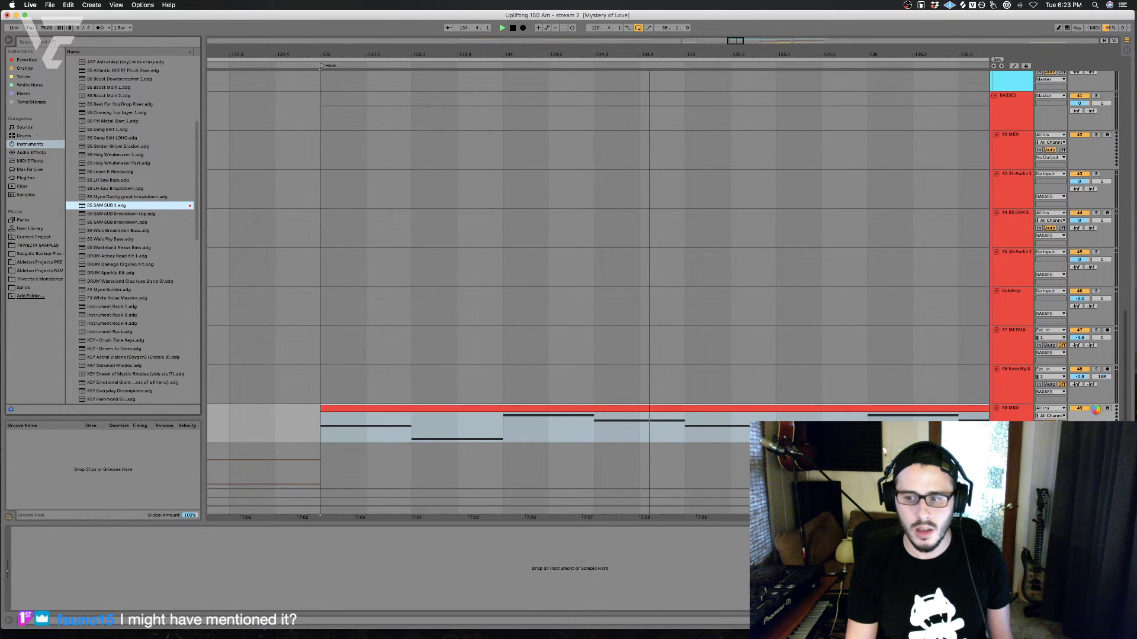
pyautogui.press('Return')
pyautogui.press('space')
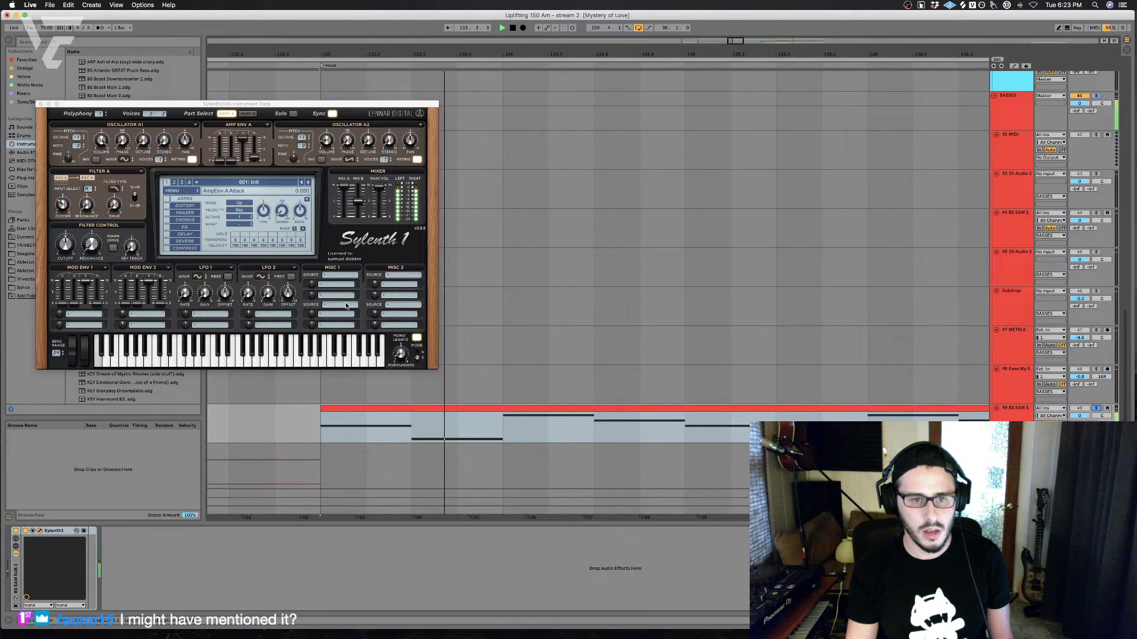
# Step: Open the pasted clip in an enlarged note editor and raise its low C1 notes by one octave
pyautogui.doubleClick(537, 408)
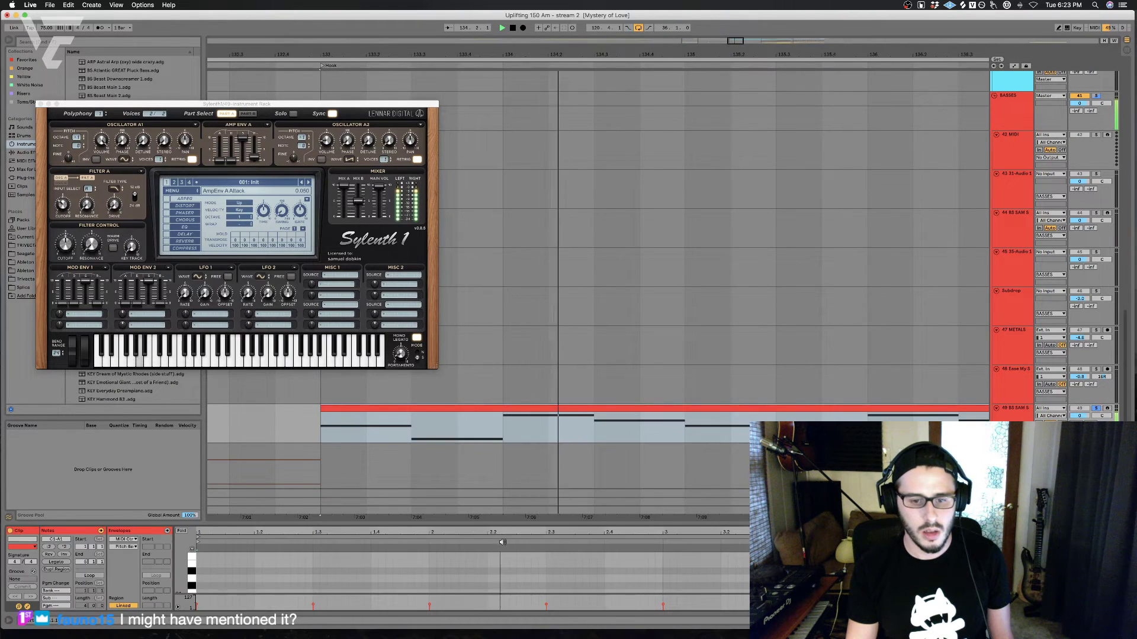
pyautogui.moveTo(503, 525); pyautogui.dragTo(502, 352)
pyautogui.scroll(-6, 423, 514)
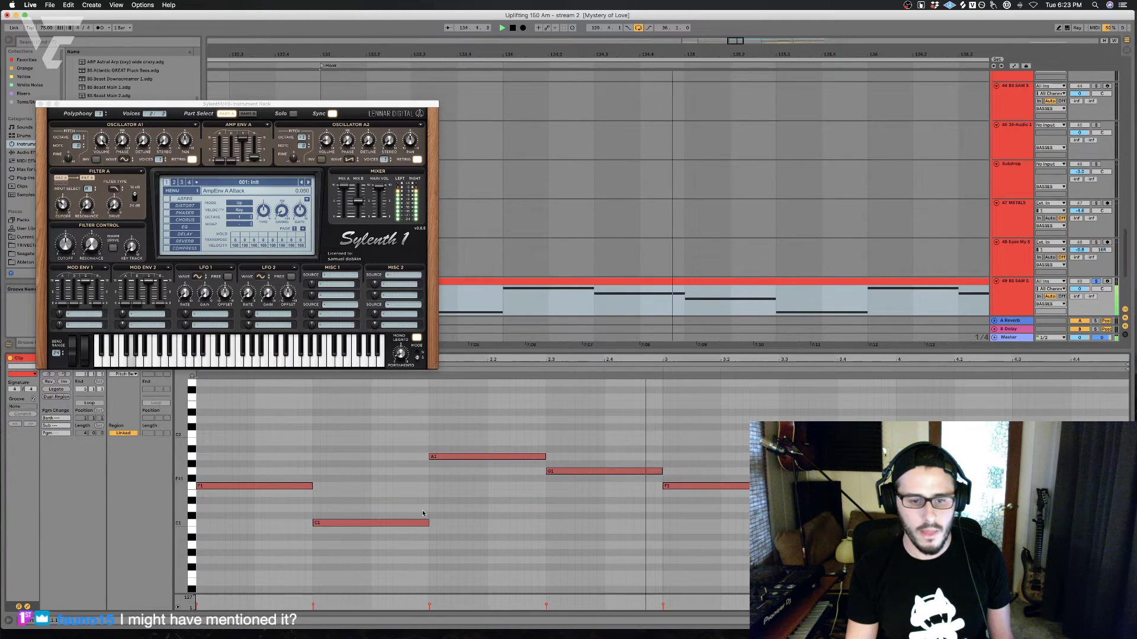
pyautogui.moveTo(333, 529); pyautogui.dragTo(1070, 522)
pyautogui.scroll(-3, 1070, 521)
pyautogui.hotkey('shift', 'Up')
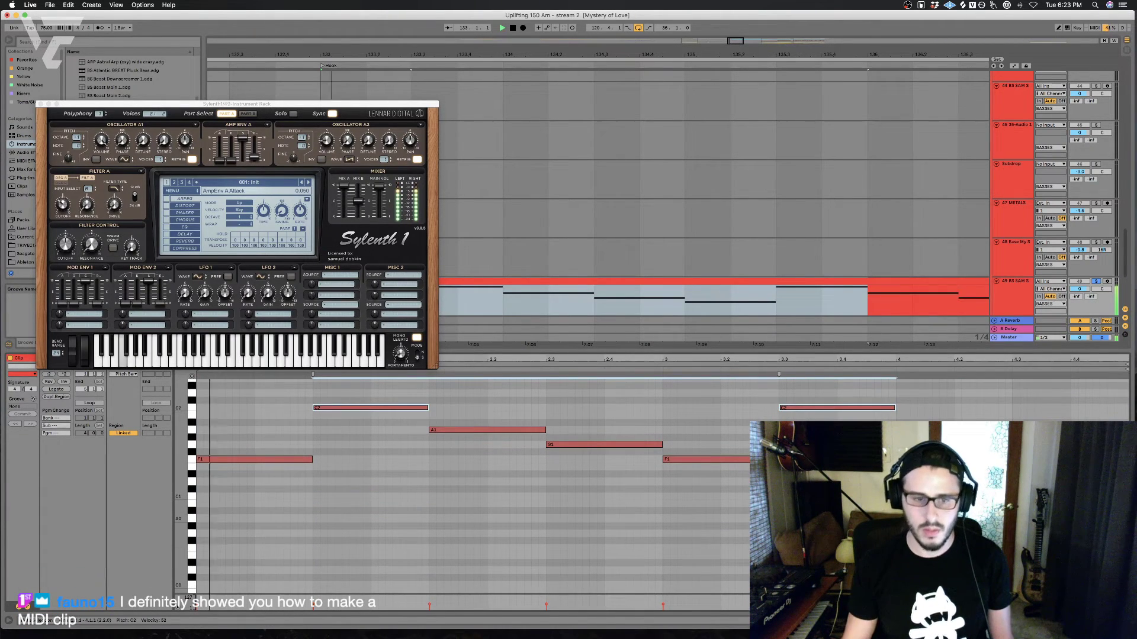
# Step: Adjust Sylenth1's Amp Env A during playback, setting the decay to about 4.4 and lowering the sustain
pyautogui.click(245, 145)
pyautogui.press('space')
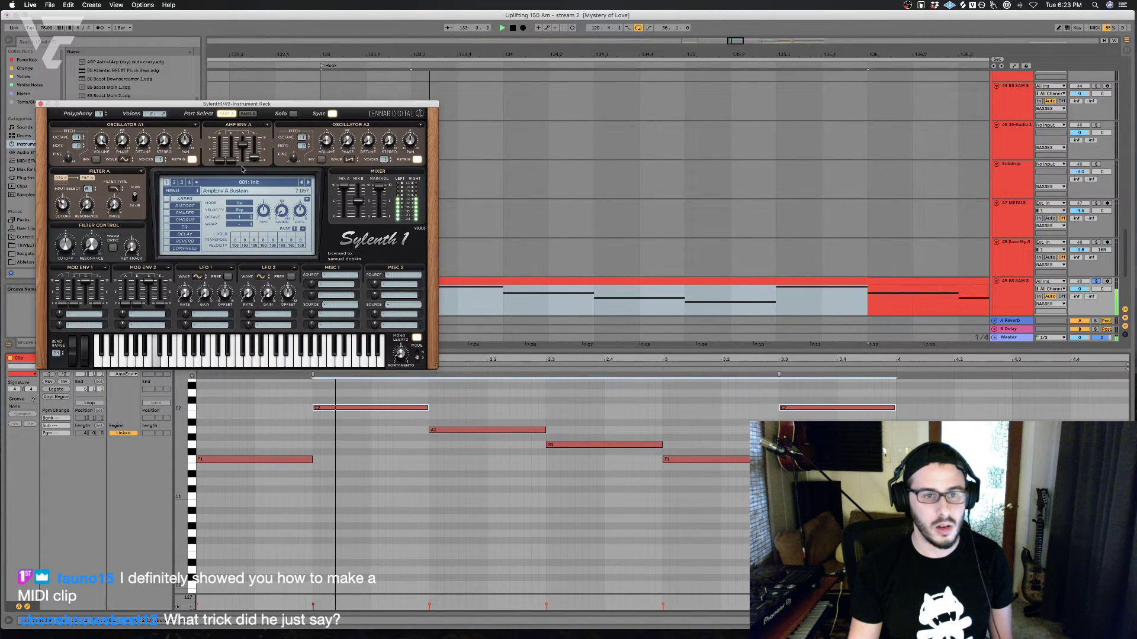
pyautogui.moveTo(241, 171)
pyautogui.mouseDown()
pyautogui.moveTo(220, 162)
pyautogui.moveTo(232, 164)
pyautogui.mouseUp()
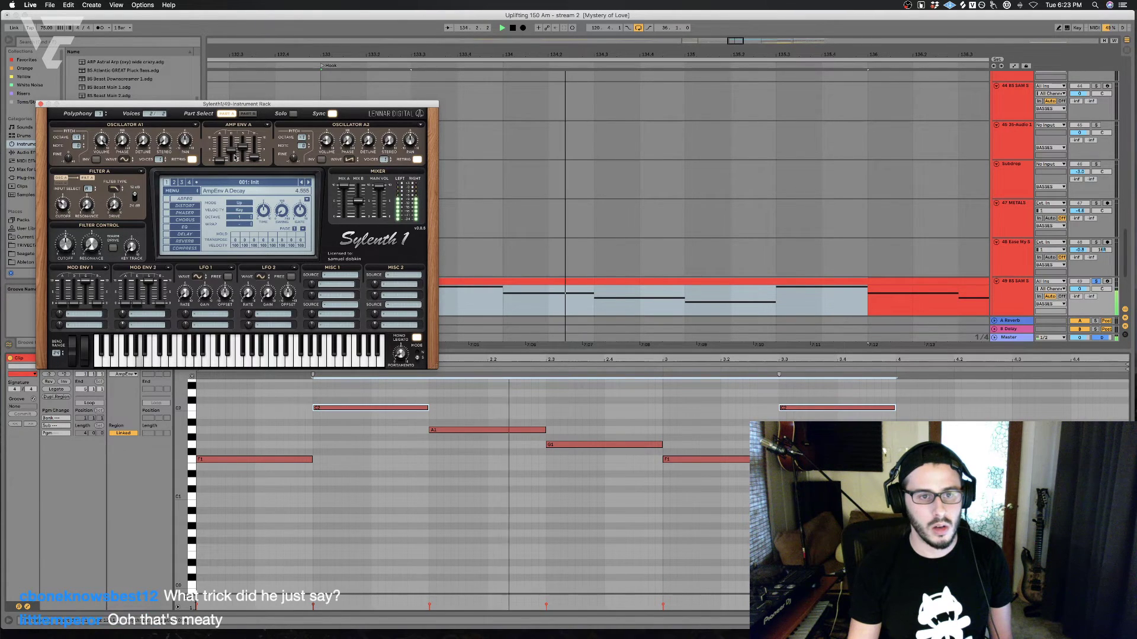
pyautogui.moveTo(246, 149); pyautogui.dragTo(246, 151)
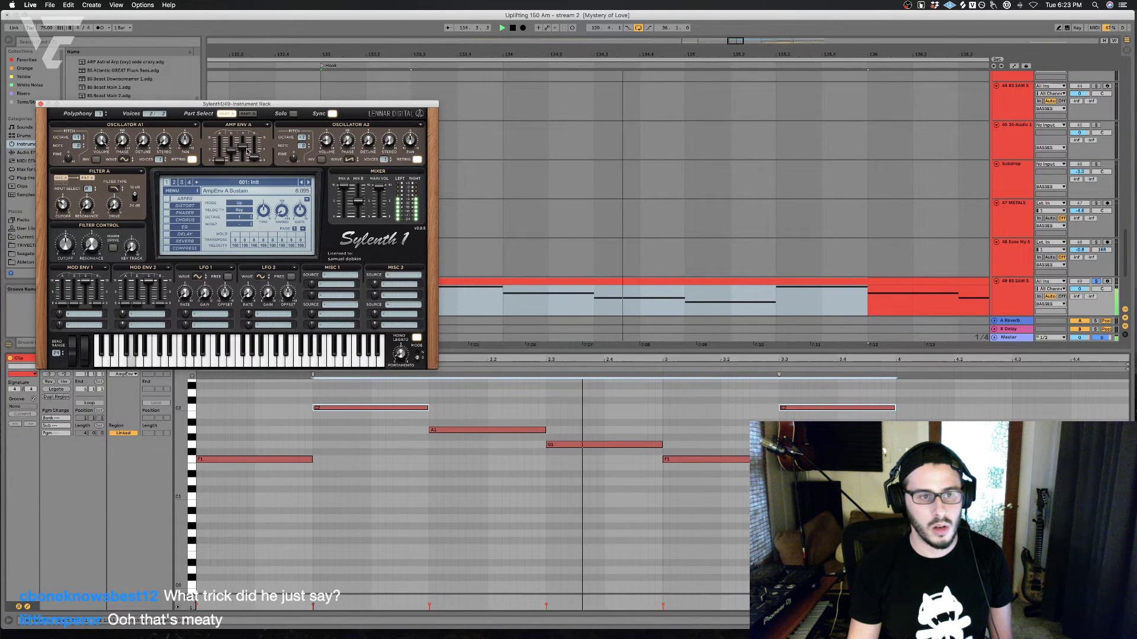
# Step: Close the Sylenth1 window and the clip's note editor, and unsolo the new sub bass track
pyautogui.click(41, 104)
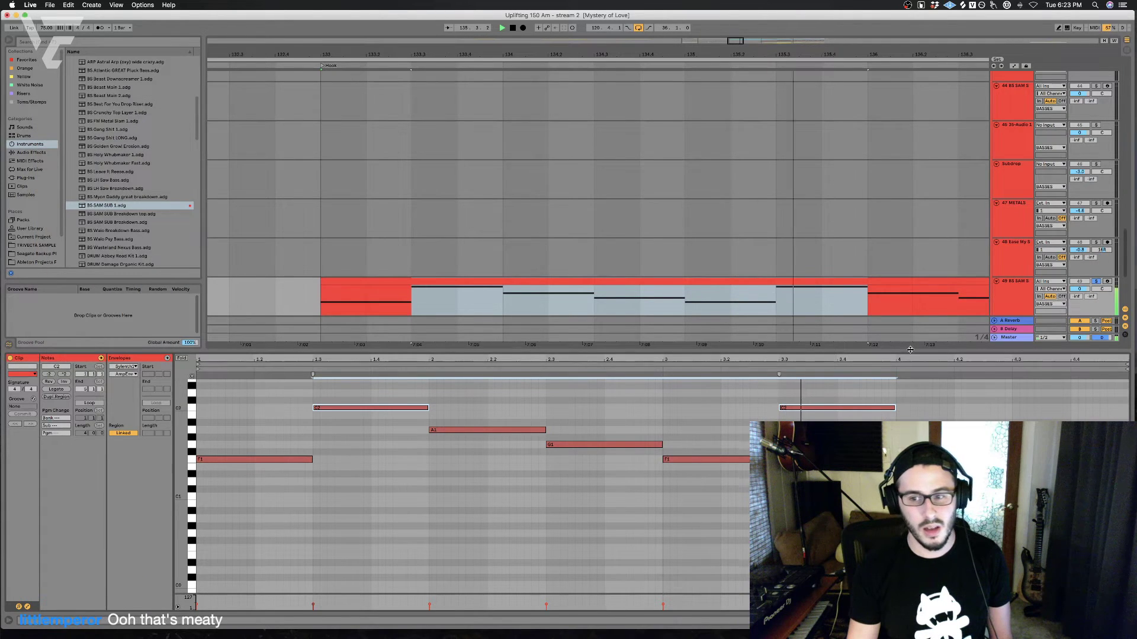
pyautogui.click(1127, 621)
pyautogui.click(1095, 414)
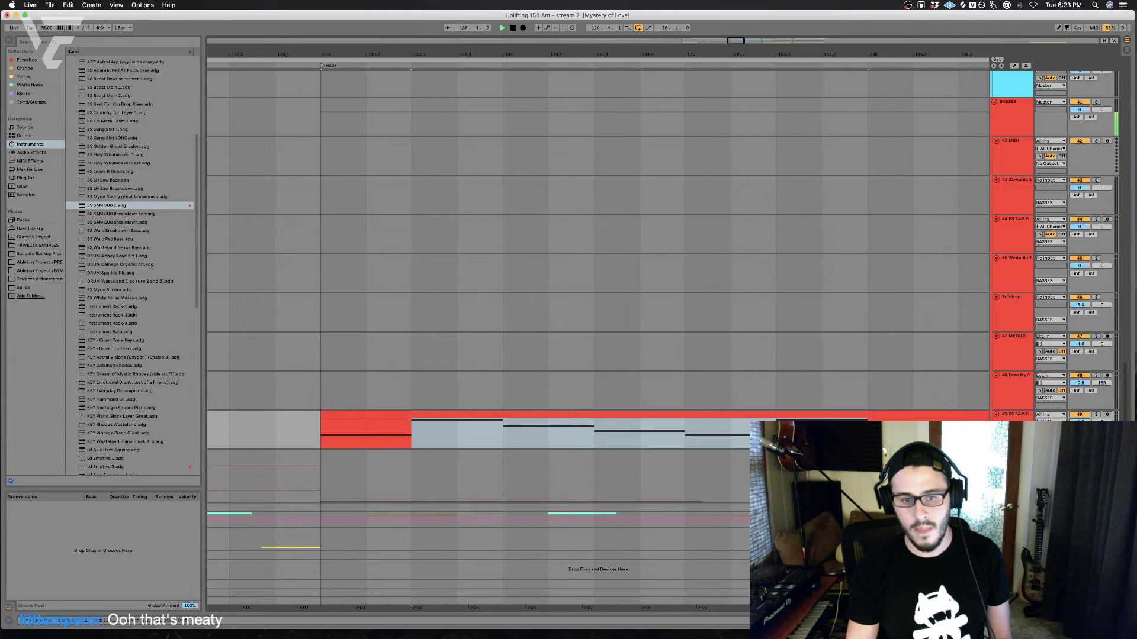
# Step: Play the sub bass with the full mix from just before its clip starts at bar 133, then stop playback
pyautogui.click(729, 442)
pyautogui.click(320, 438)
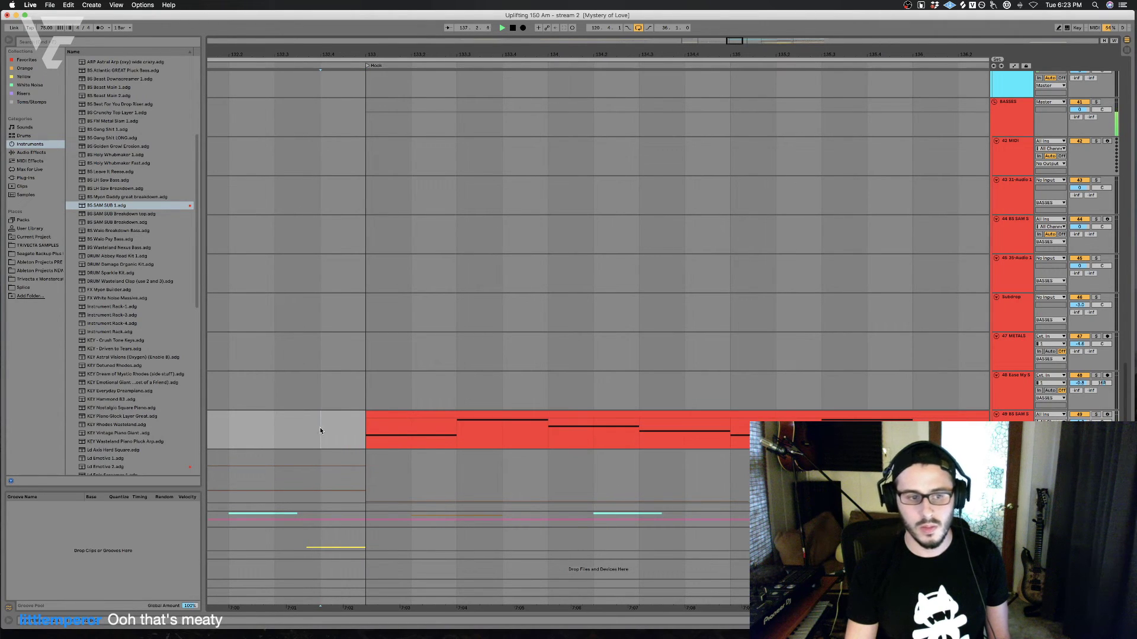
pyautogui.hscroll(-1, 314, 429)
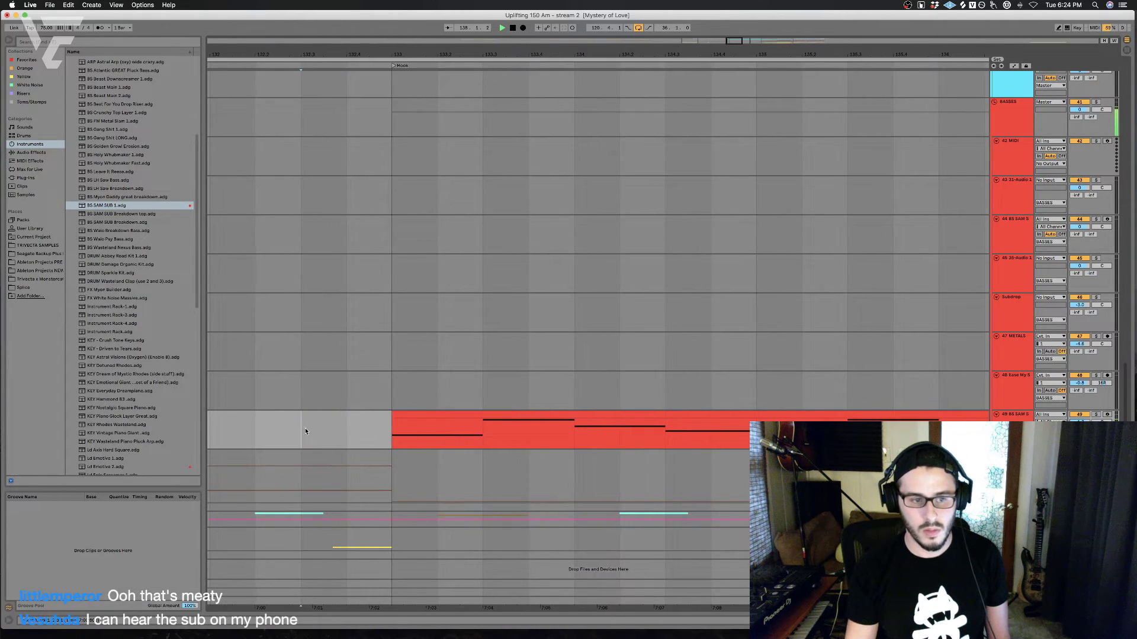
pyautogui.click(377, 432)
pyautogui.press('space')
# Step: Add the Corpus preset Kick Tight.adv to the sub bass track and play the track soloed
pyautogui.click(36, 152)
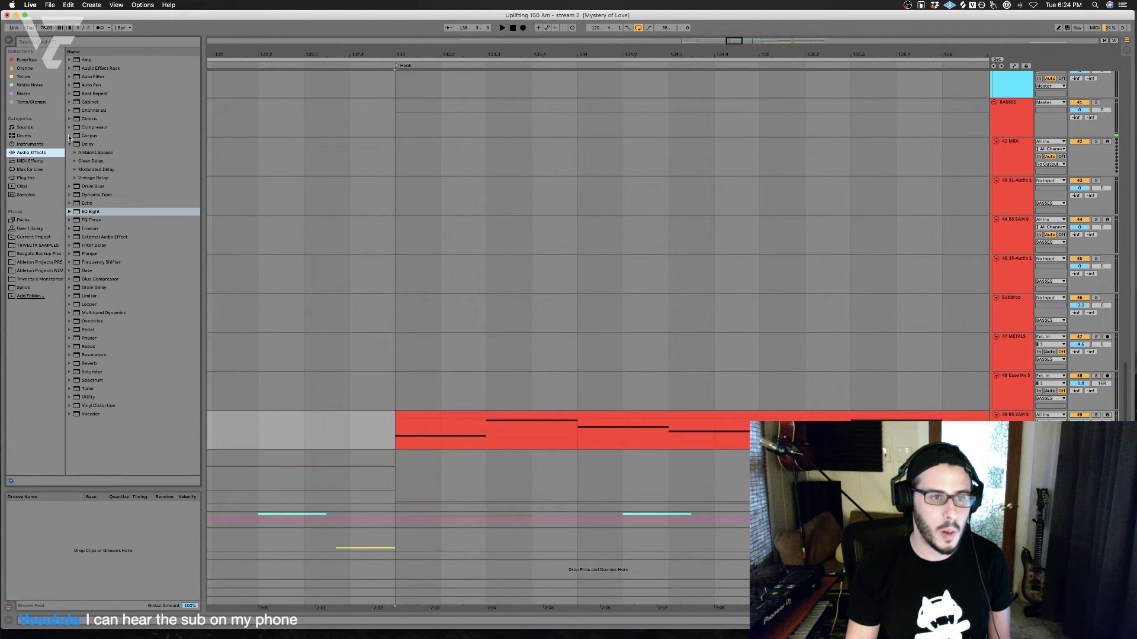
pyautogui.click(69, 136)
pyautogui.moveTo(122, 188); pyautogui.dragTo(1091, 410)
pyautogui.click(1095, 415)
pyautogui.press('space')
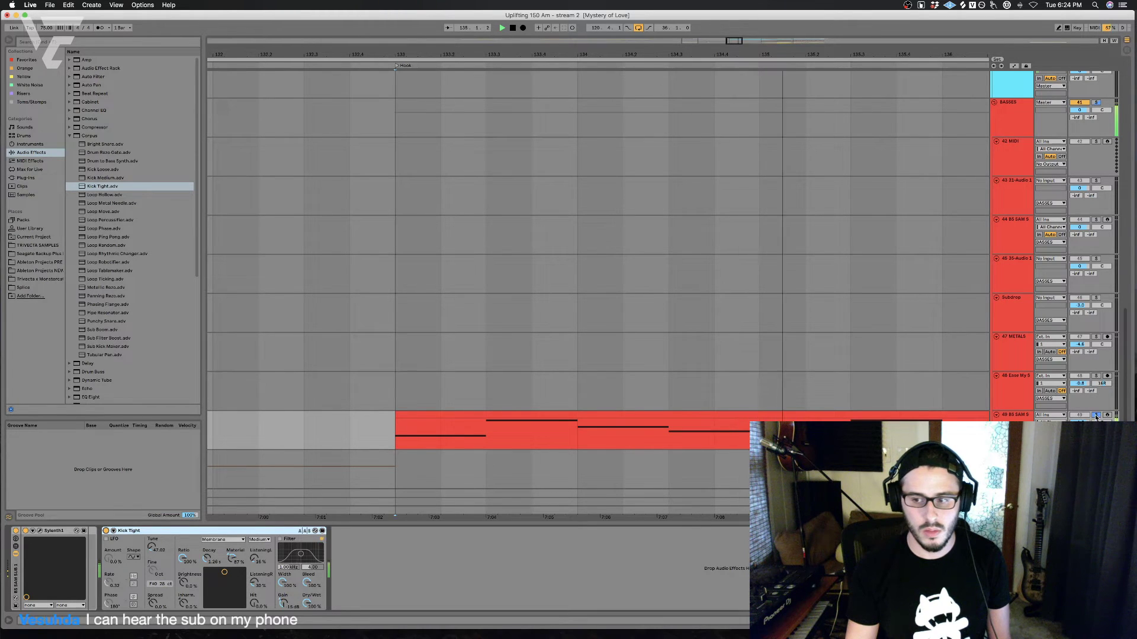
# Step: Unsolo the sub bass track, listen to it with the full mix through the Hook section, and stop playback
pyautogui.click(1095, 416)
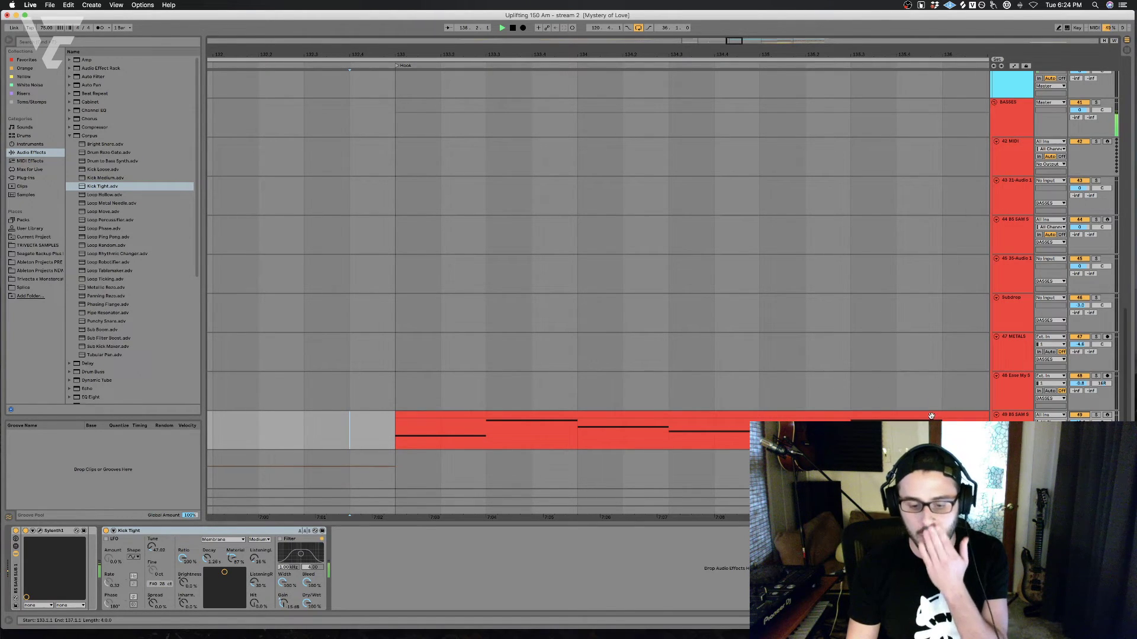
pyautogui.hscroll(2, 870, 418)
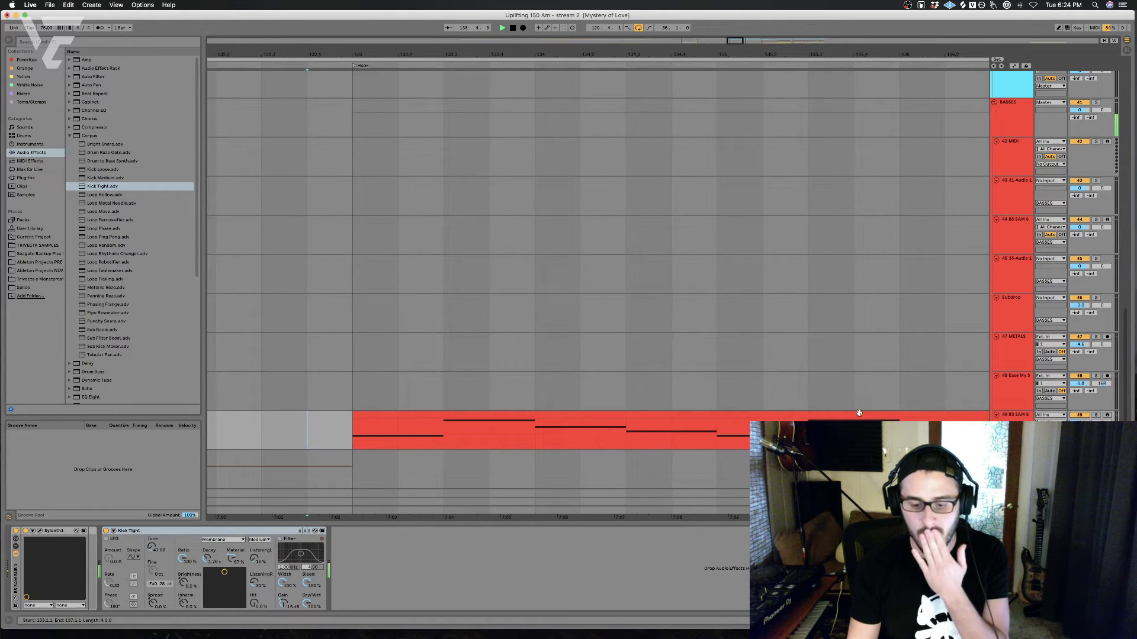
pyautogui.hscroll(10, 855, 411)
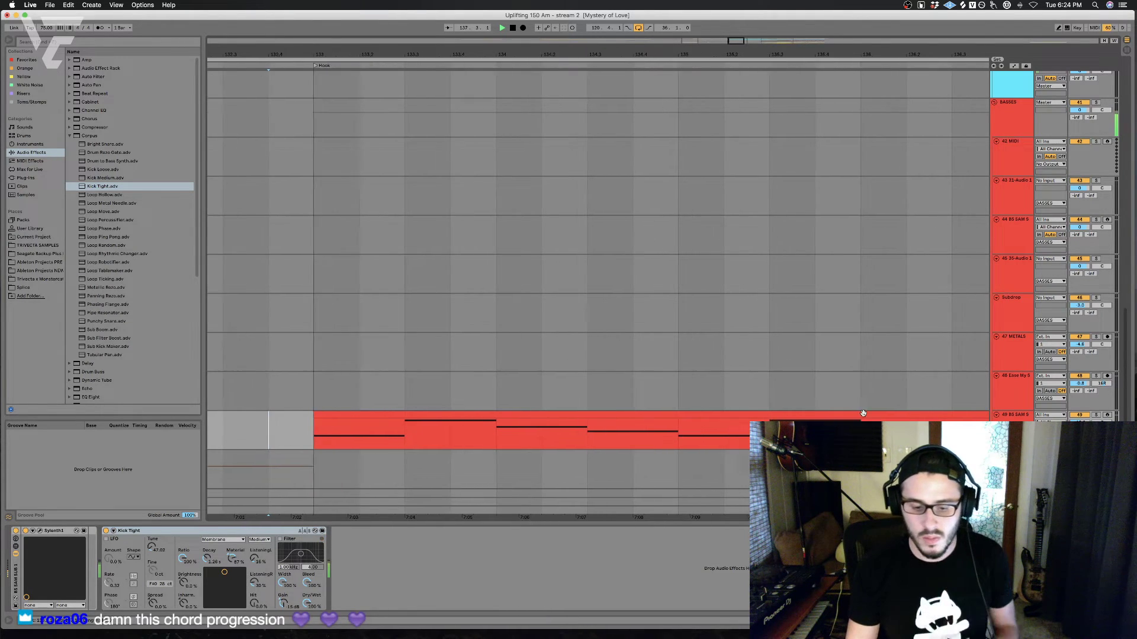
pyautogui.hscroll(3, 855, 414)
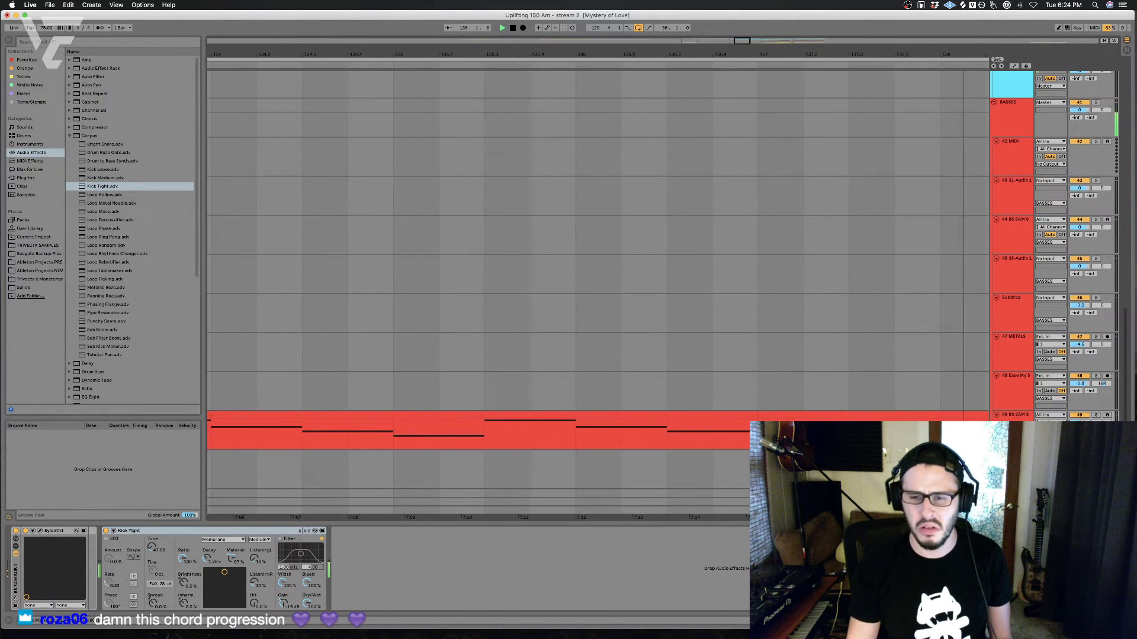
pyautogui.hscroll(4, 855, 411)
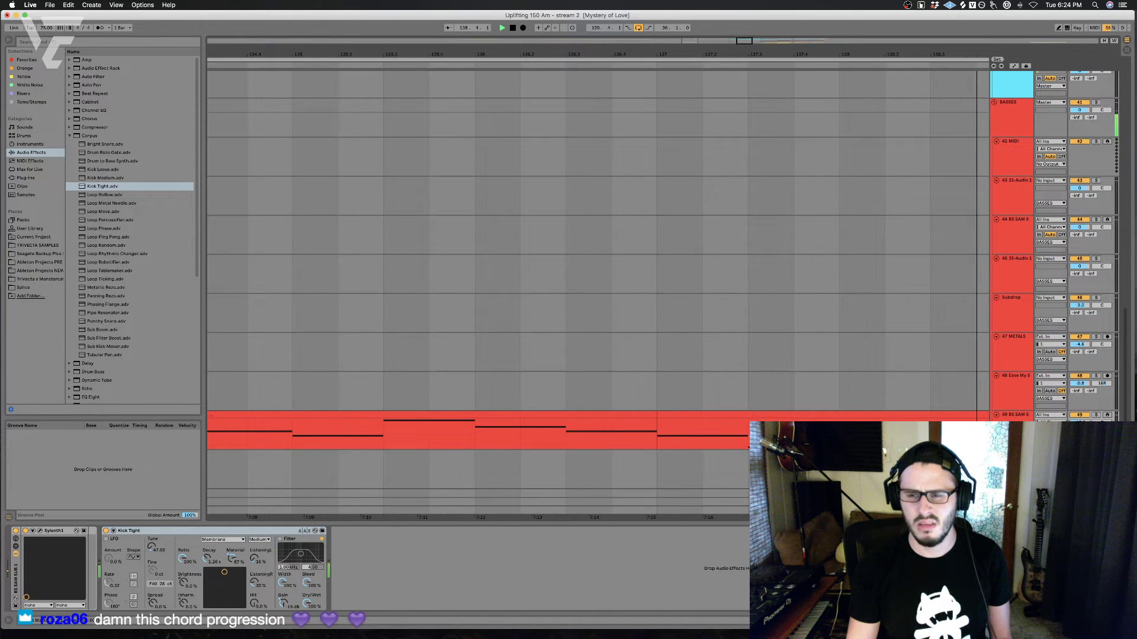
pyautogui.press('space')
# Step: Add an audio track named Low Synth below the 38 Sylenth1 track, with that track's post-mixer output as its input
pyautogui.scroll(10, 808, 340)
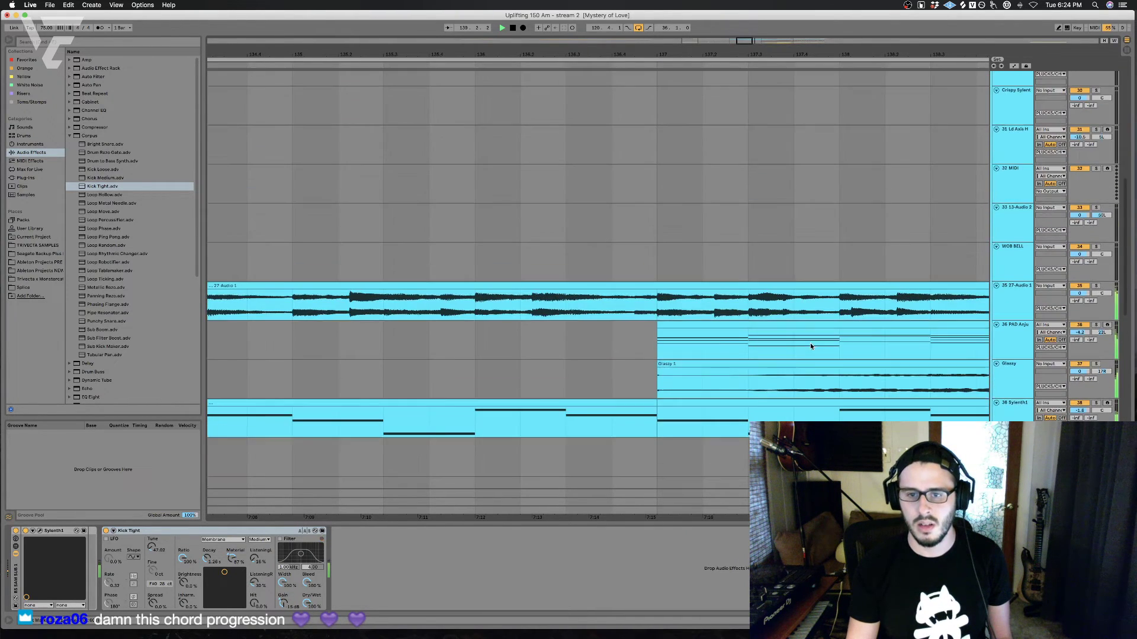
pyautogui.click(1019, 404)
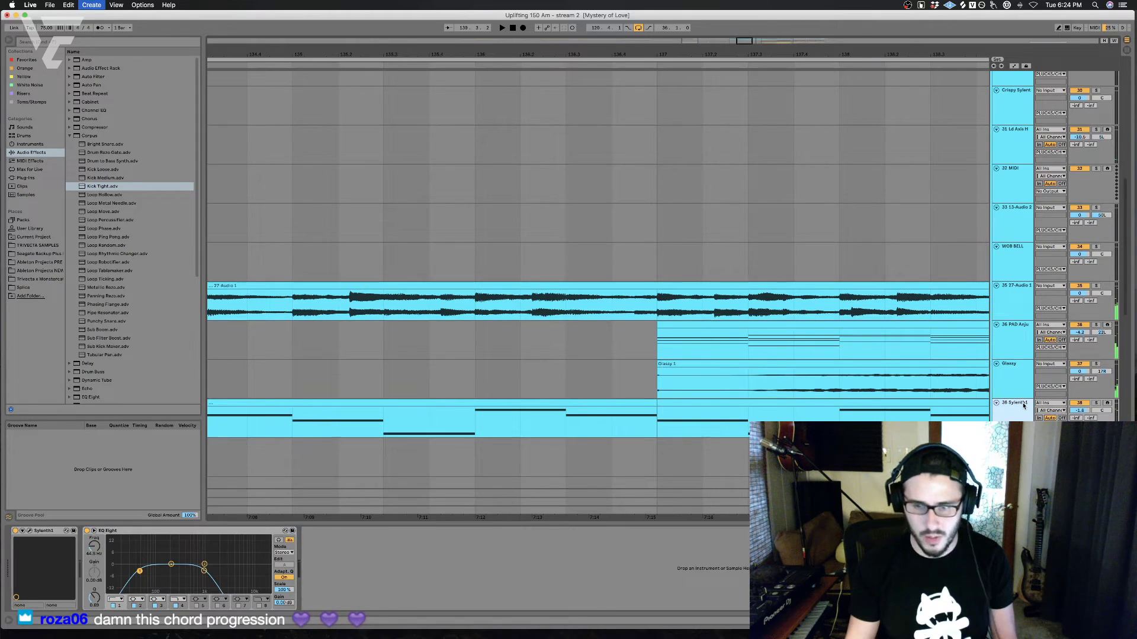
pyautogui.press('super+t')
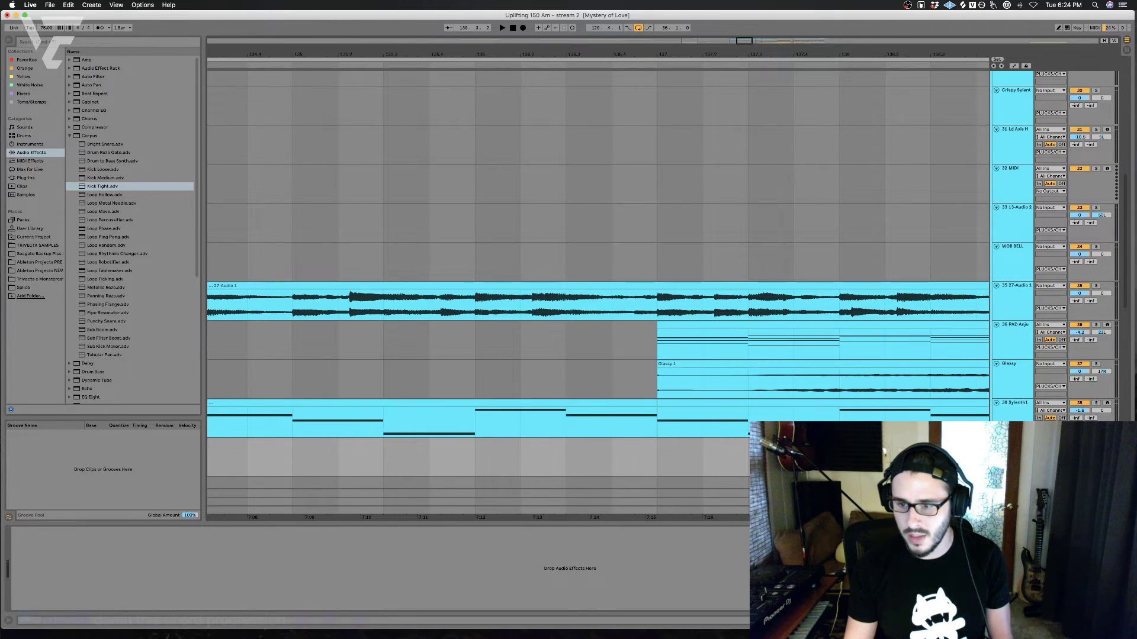
pyautogui.click(1050, 442)
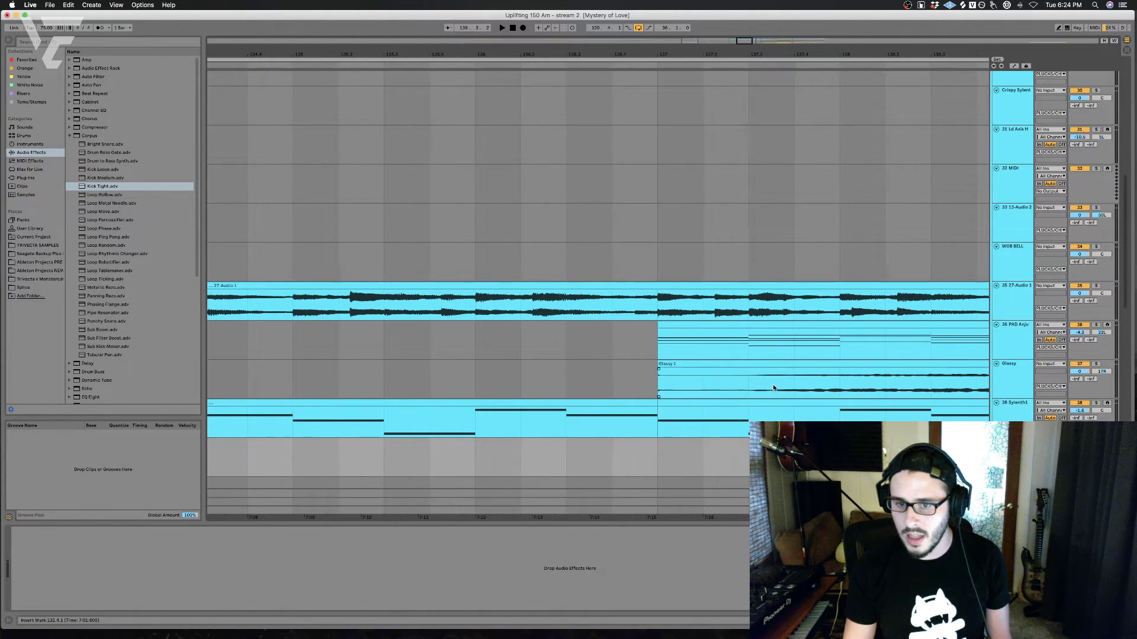
# Step: Record the Sylenth1 part onto the Low Synth track from bar 133 until just past the Build locator
pyautogui.hscroll(-5, 773, 385)
pyautogui.click(223, 448)
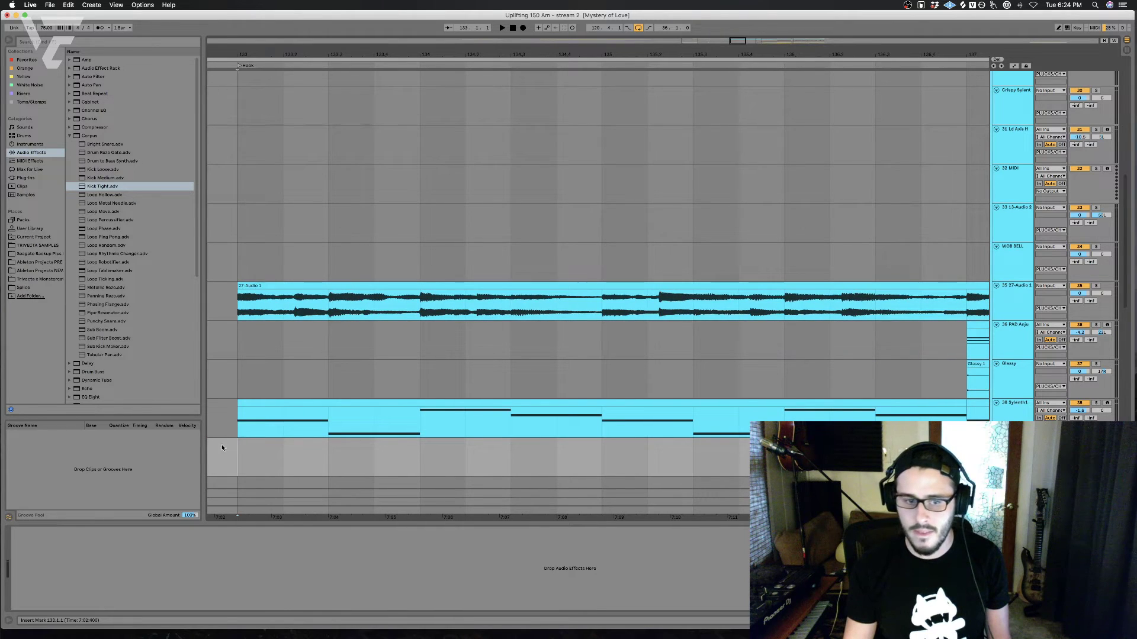
pyautogui.click(524, 28)
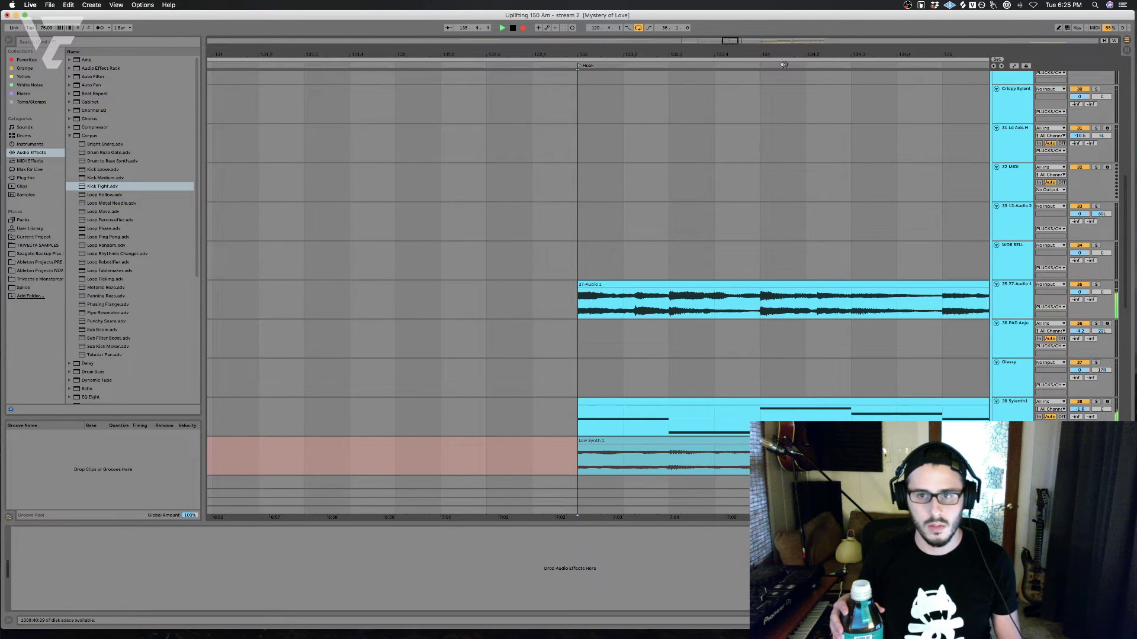
pyautogui.moveTo(782, 56); pyautogui.dragTo(782, 29)
pyautogui.scroll(-3, 872, 214)
pyautogui.hscroll(4, 872, 214)
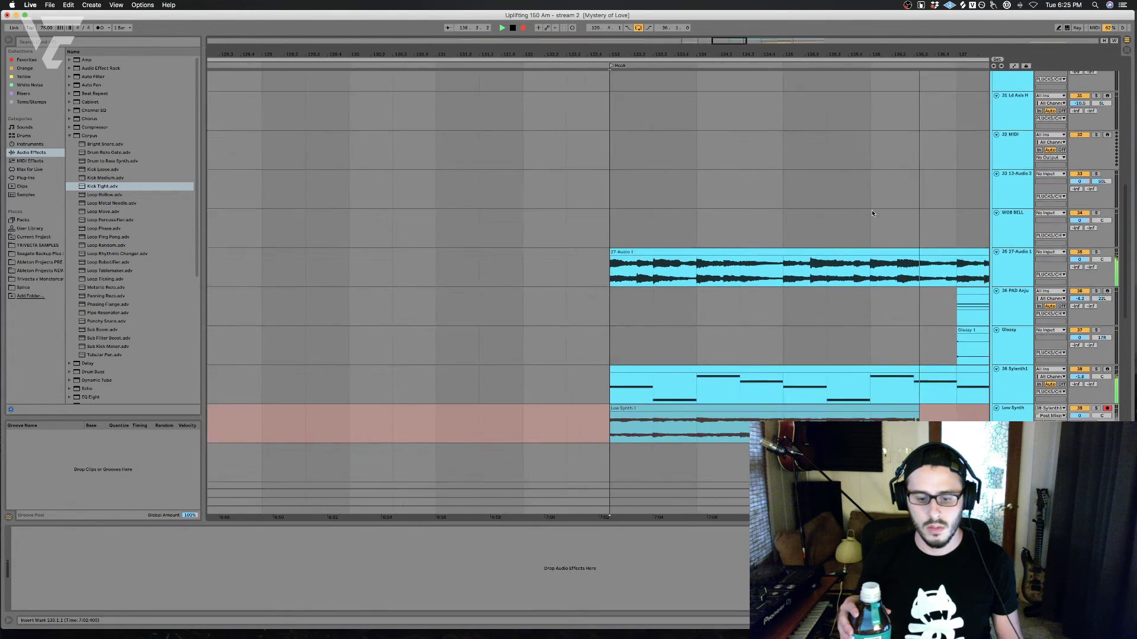
pyautogui.hscroll(1, 872, 213)
pyautogui.scroll(-1, 872, 213)
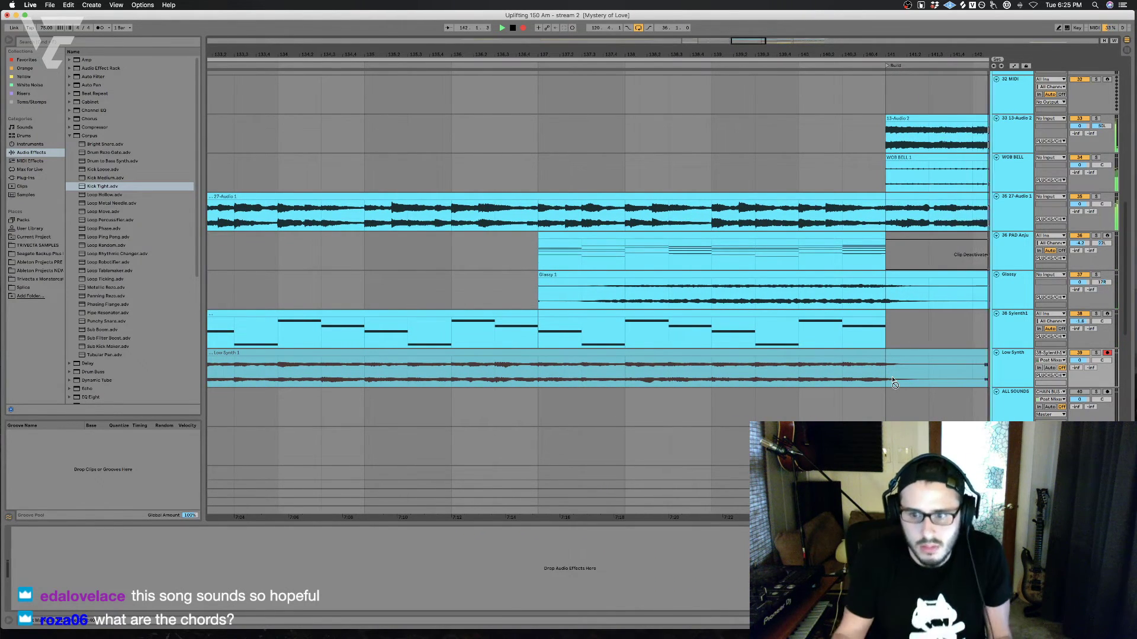
pyautogui.press('space')
# Step: Delete the Sylenth1 instrument and the EQ Eight from the source MIDI track above Low Synth
pyautogui.hscroll(-3, 967, 380)
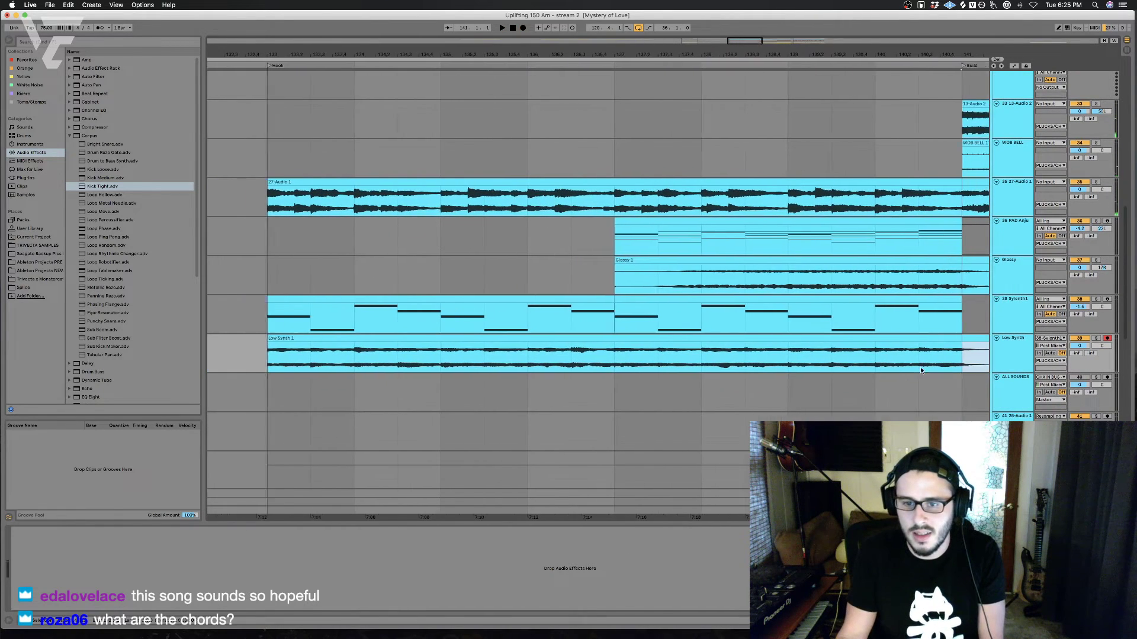
pyautogui.click(965, 300)
pyautogui.click(1003, 311)
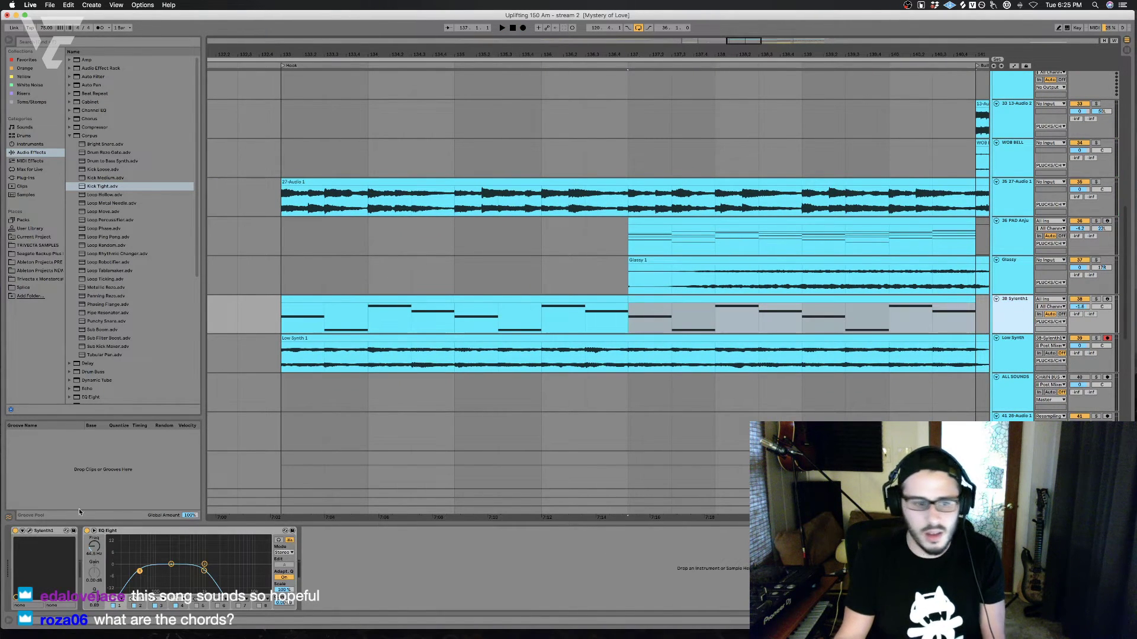
pyautogui.click(41, 532)
pyautogui.press('Delete')
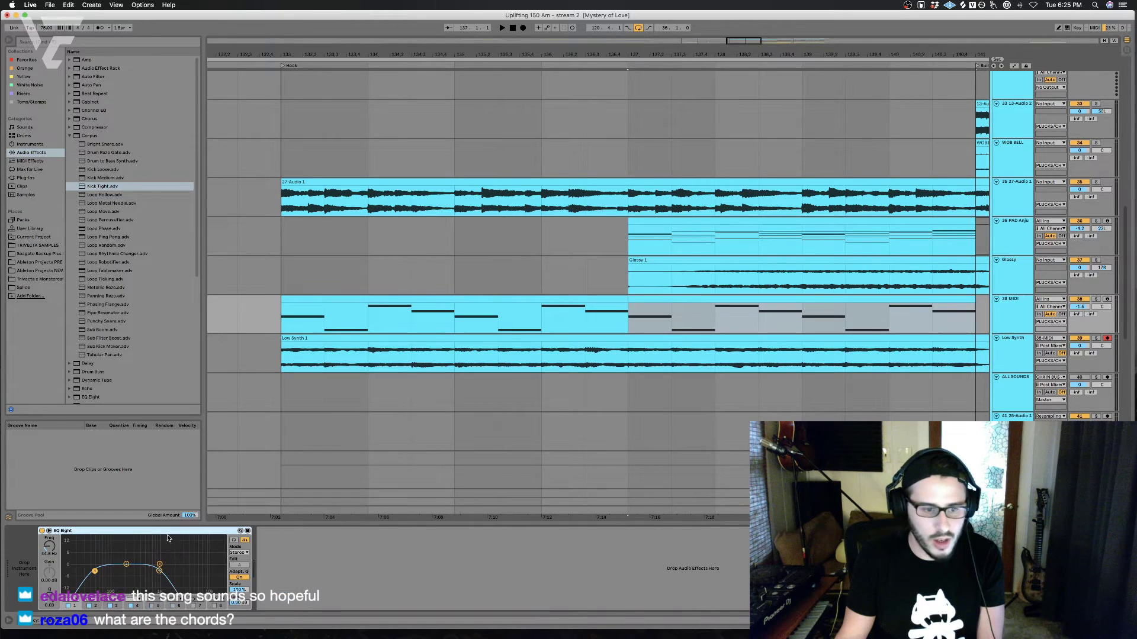
pyautogui.press('Delete')
# Step: Fold the emptied 38 MIDI track and select the Low Synth track below it
pyautogui.click(1016, 298)
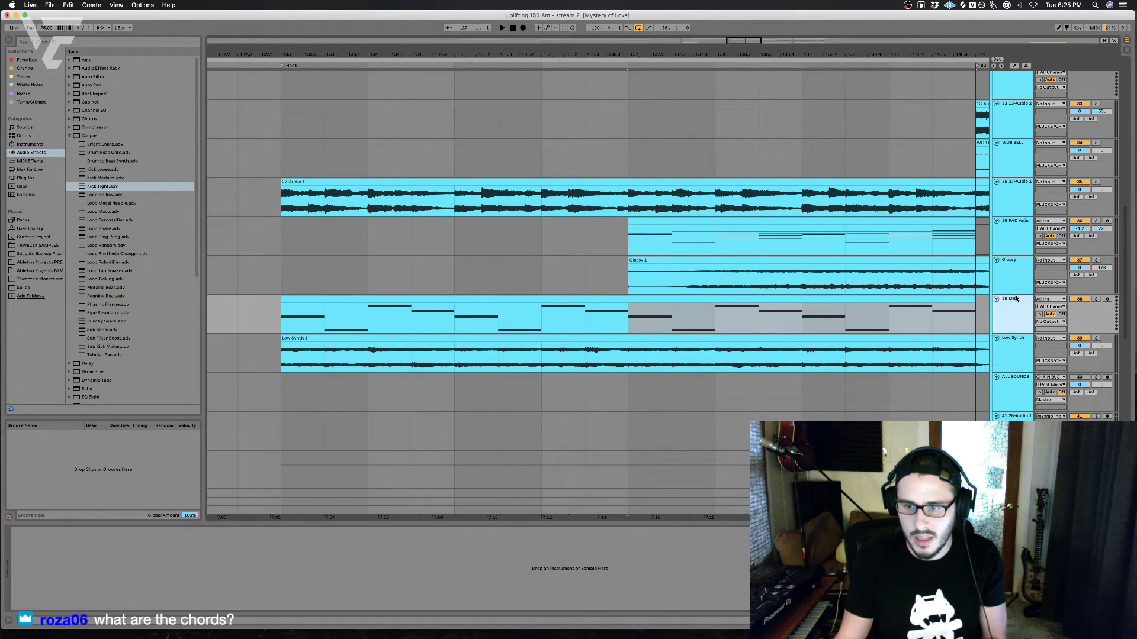
pyautogui.click(996, 299)
pyautogui.click(997, 317)
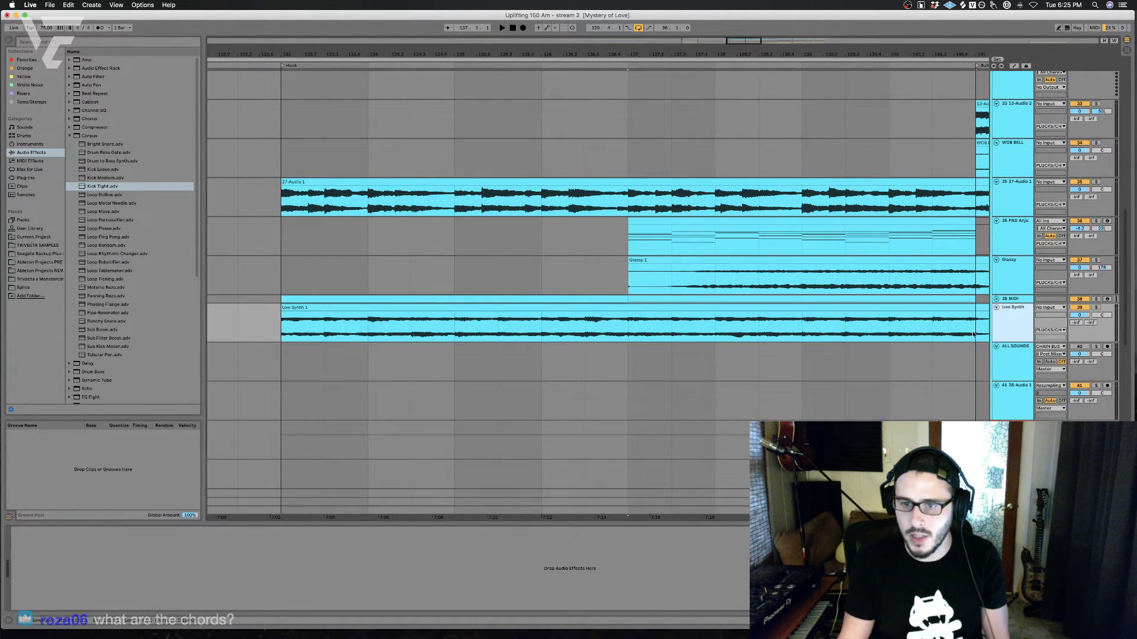
# Step: Solo the 36 PAD track and play it from bar 137
pyautogui.click(626, 234)
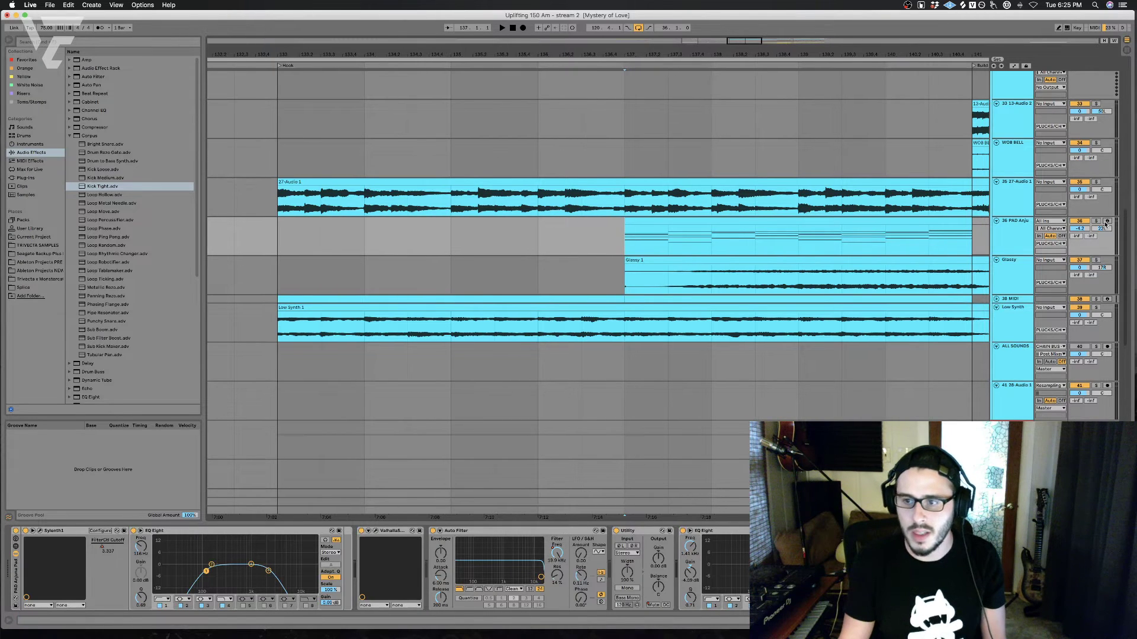
pyautogui.click(1096, 221)
pyautogui.press('space')
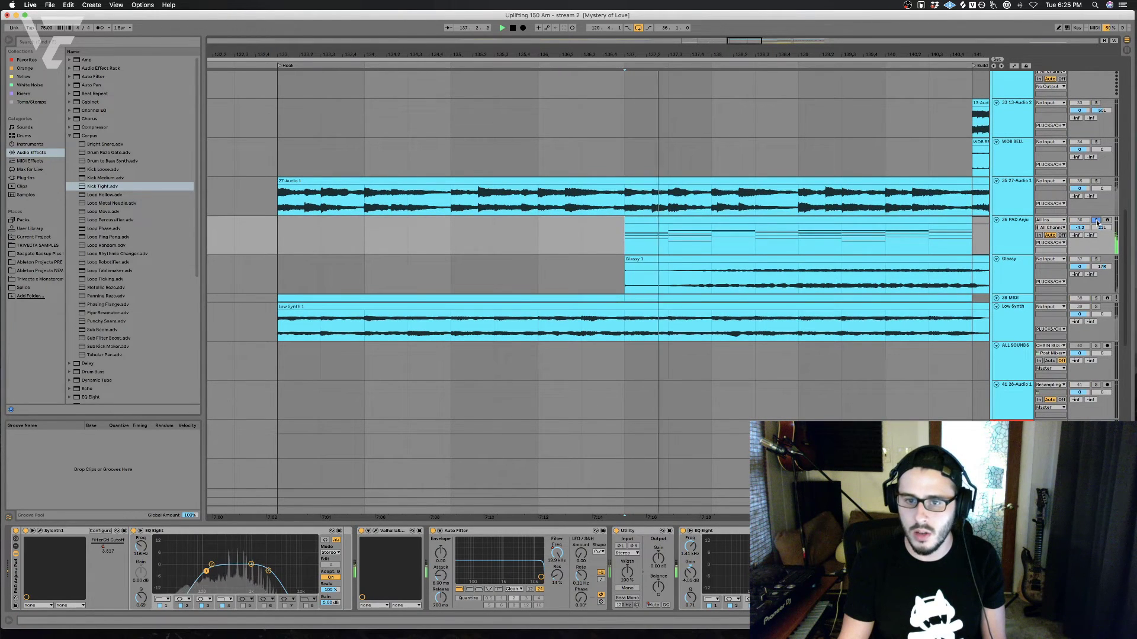
# Step: Add a record-armed audio track below the 36 PAD track and route the pad's post-mixer output into it
pyautogui.click(1016, 235)
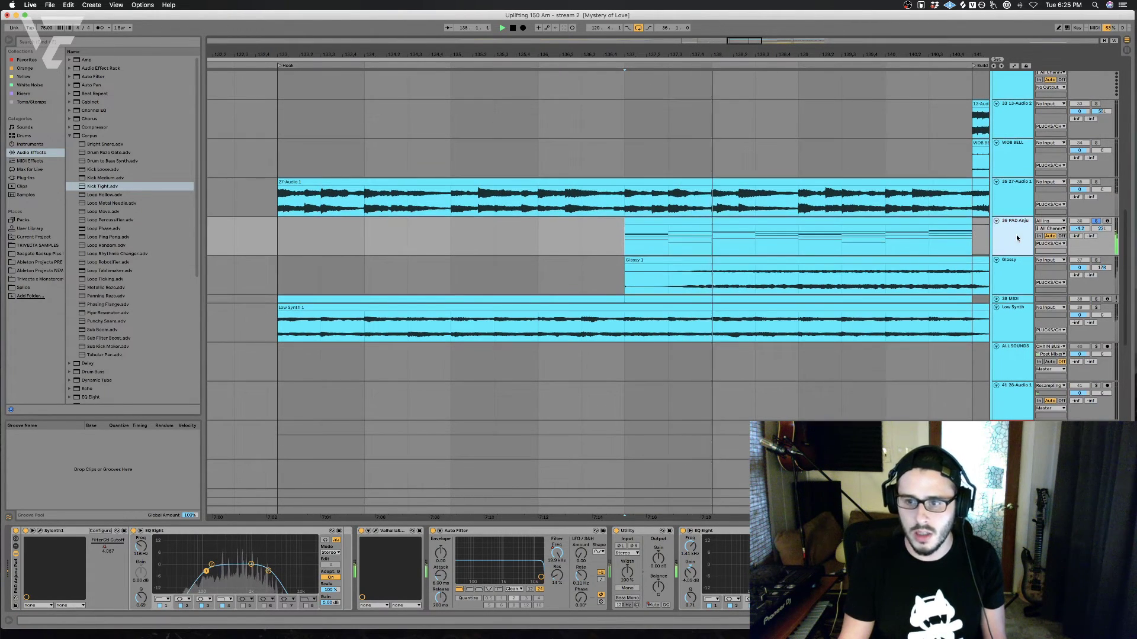
pyautogui.scroll(1, 1018, 237)
pyautogui.press('super+t')
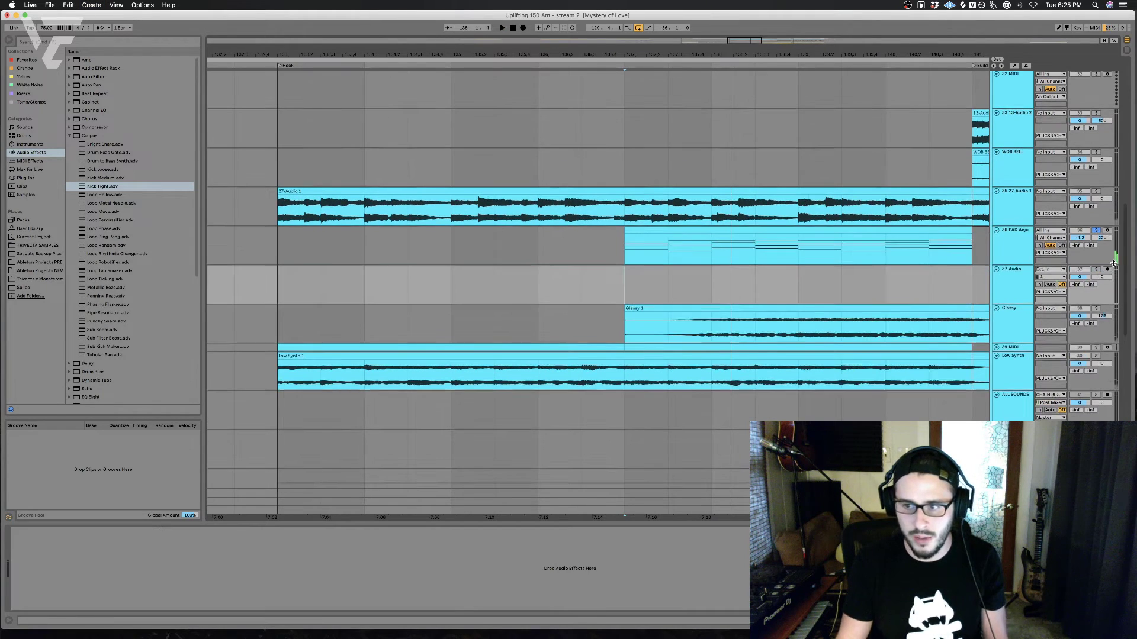
pyautogui.click(1043, 271)
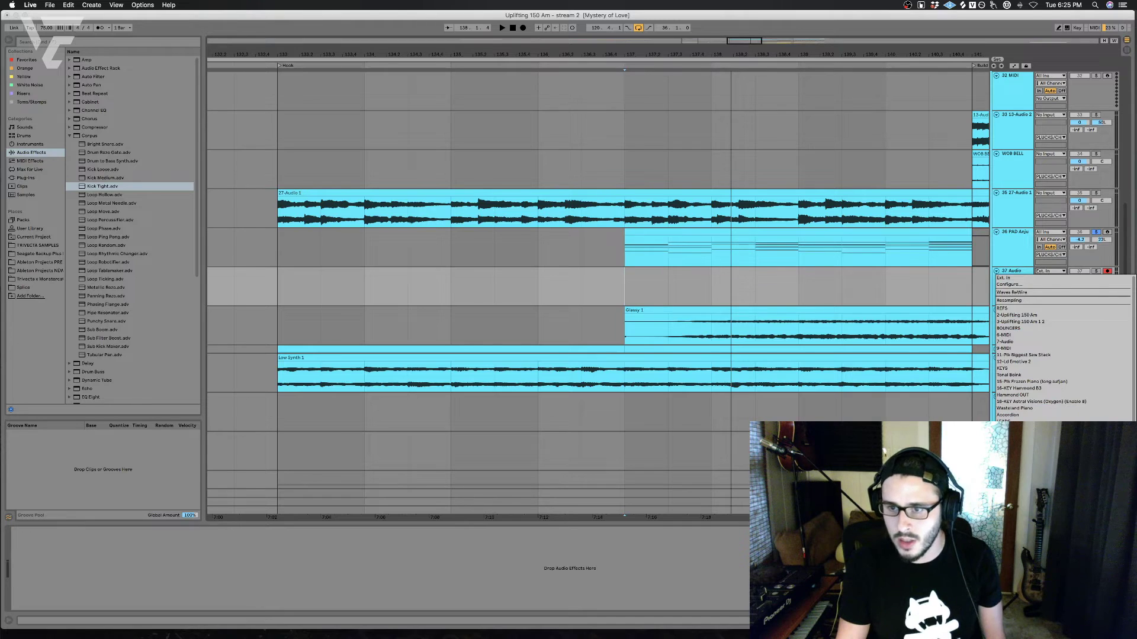
pyautogui.click(1030, 521)
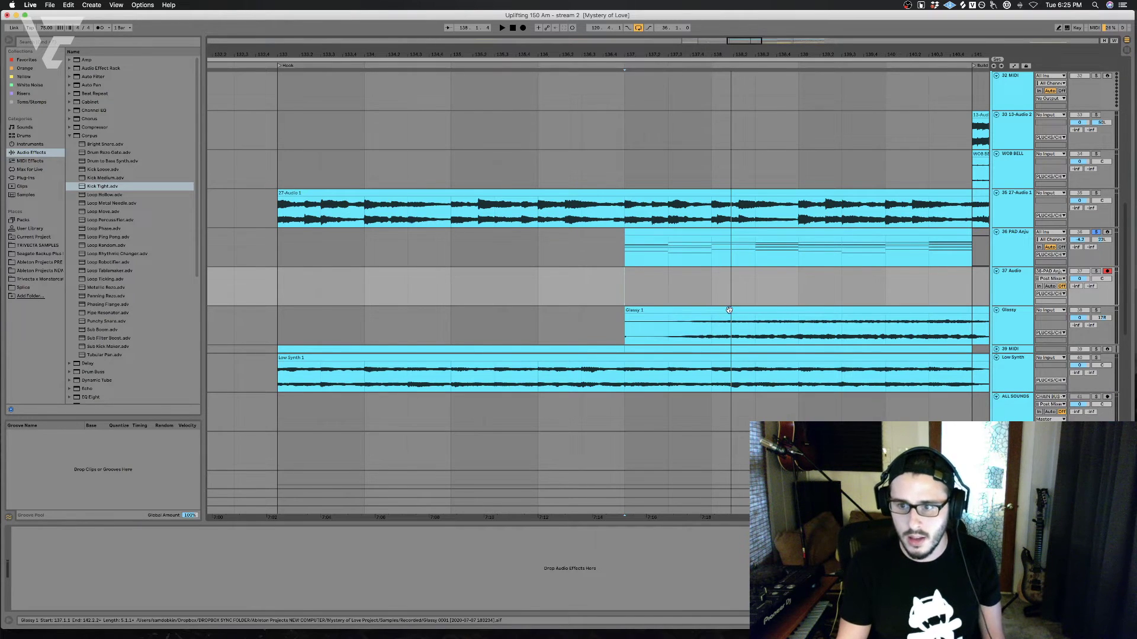
# Step: Play the pad from bar 140, centre its pan, and pan the 37 Audio track left instead
pyautogui.hscroll(3, 947, 290)
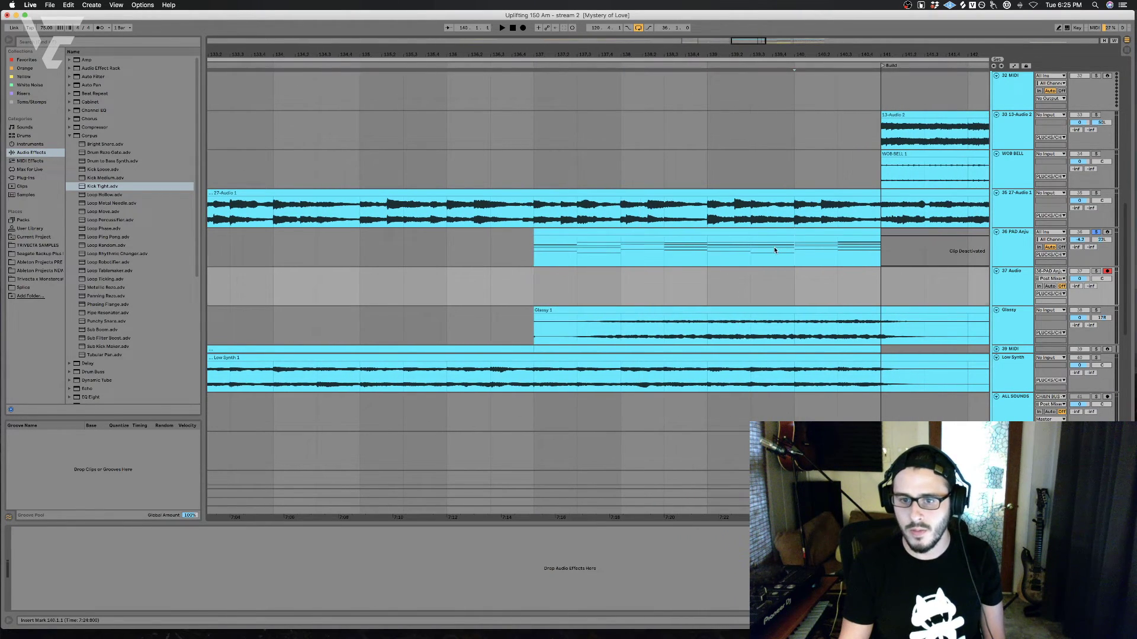
pyautogui.click(795, 249)
pyautogui.press('space')
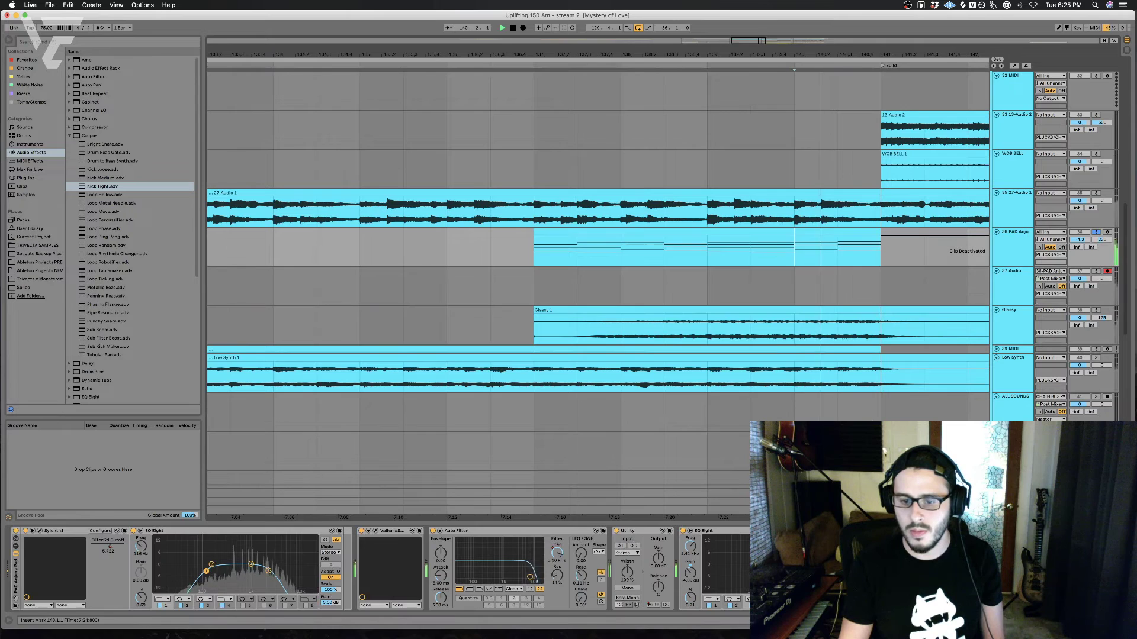
pyautogui.doubleClick(1109, 241)
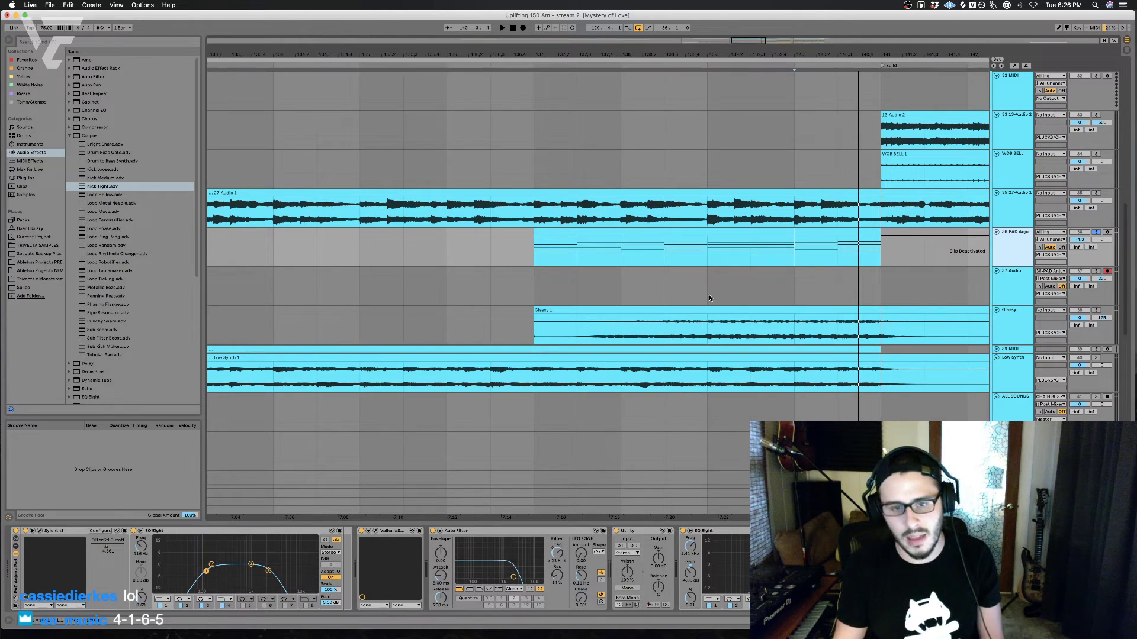
# Step: Record the pad onto 37 Audio from bar 137 until just past the Build locator, and bring up the 36 PAD track's device chain
pyautogui.click(544, 295)
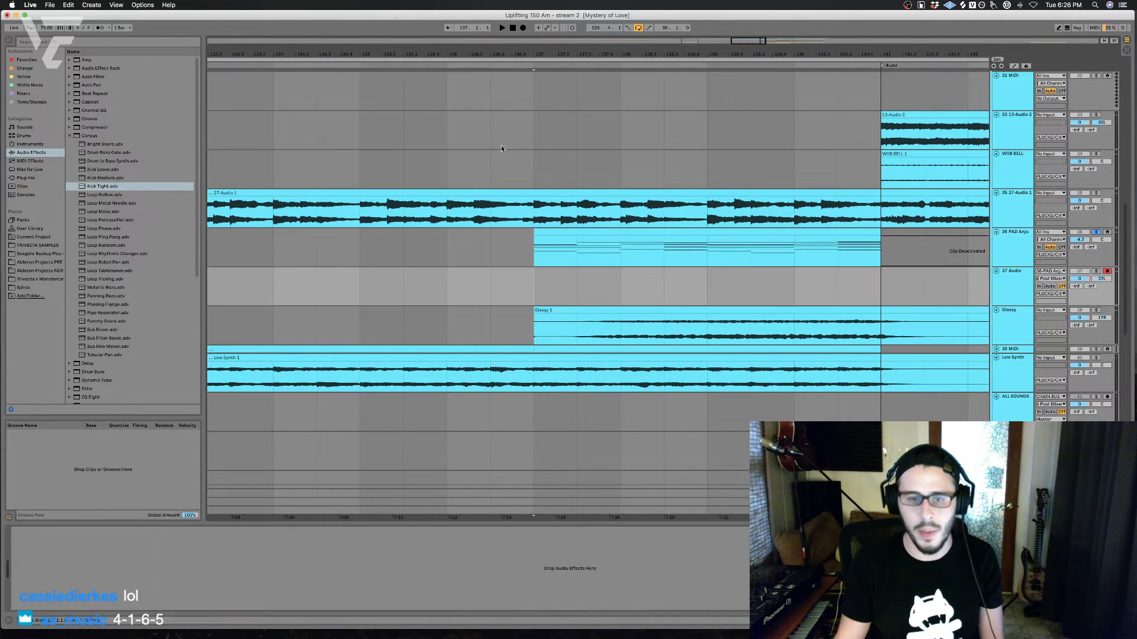
pyautogui.click(524, 28)
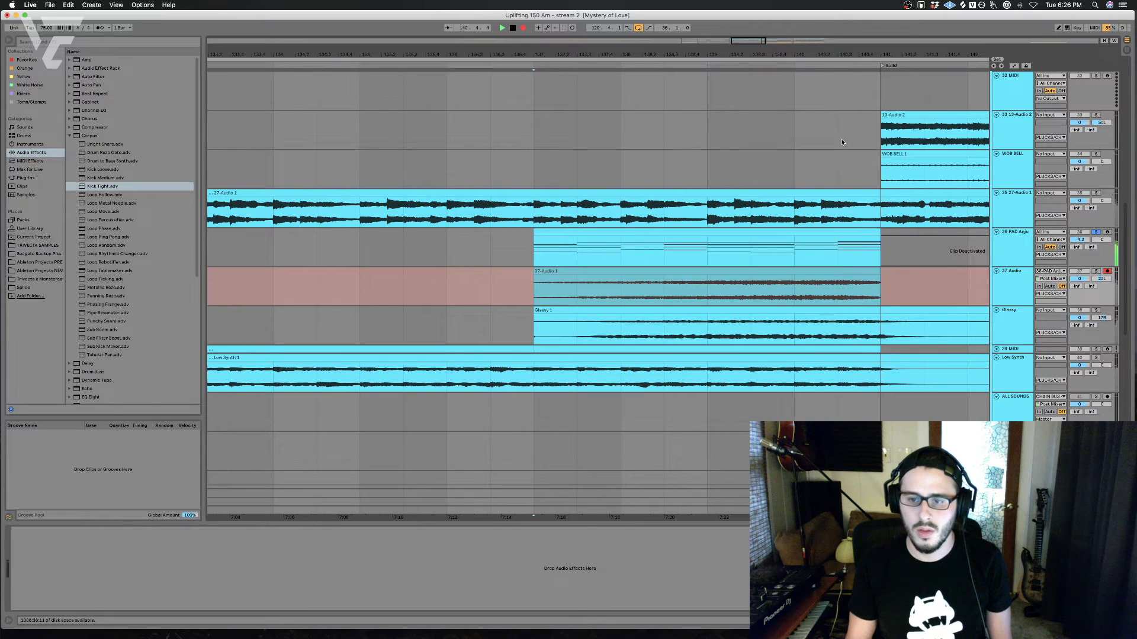
pyautogui.press('space')
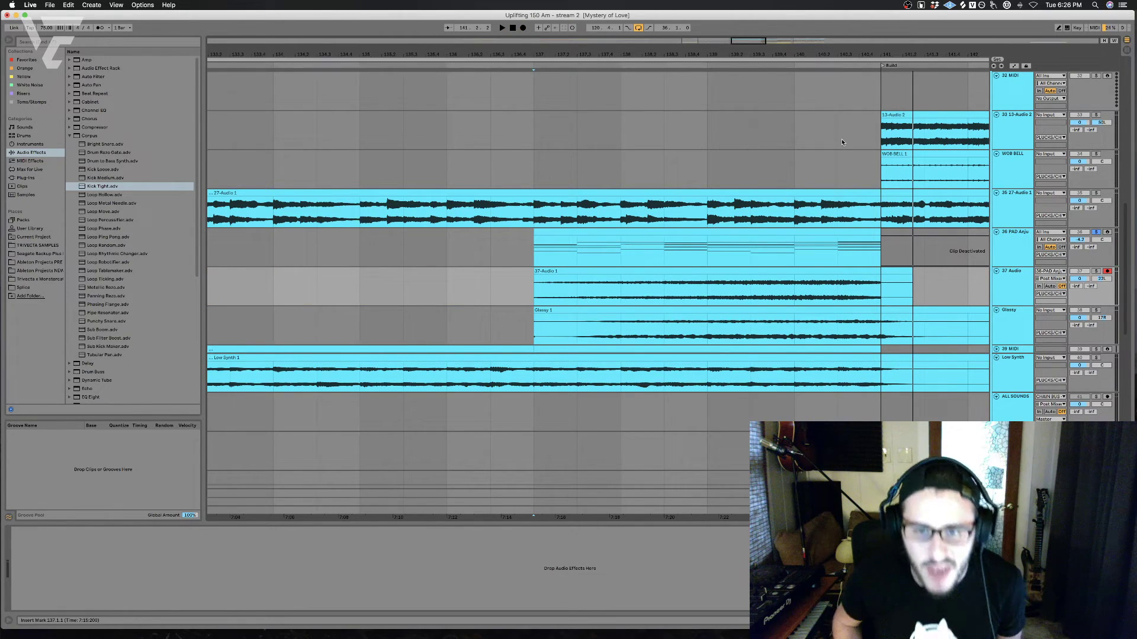
pyautogui.click(1026, 251)
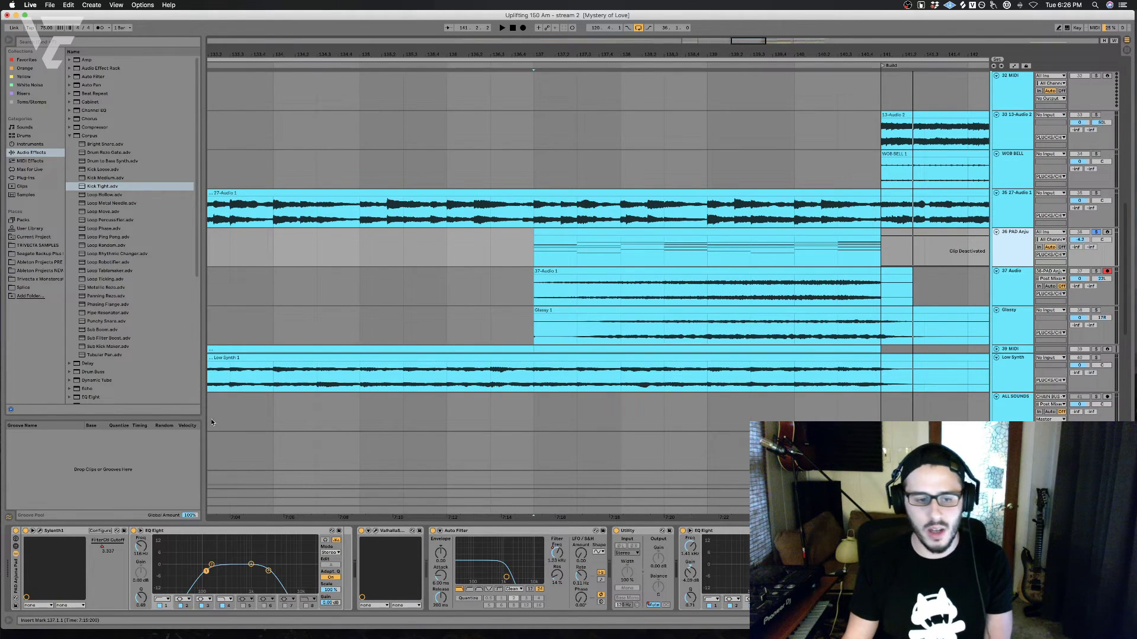
# Step: Delete the instrument and all audio effects from the 36 PAD track
pyautogui.click(18, 573)
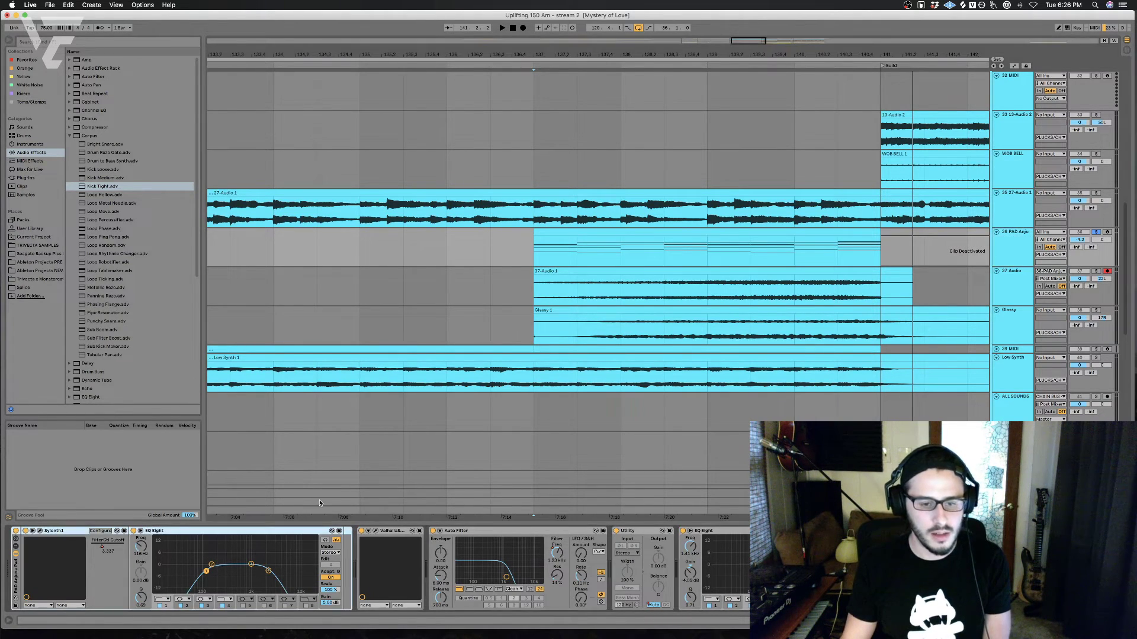
pyautogui.press('Delete')
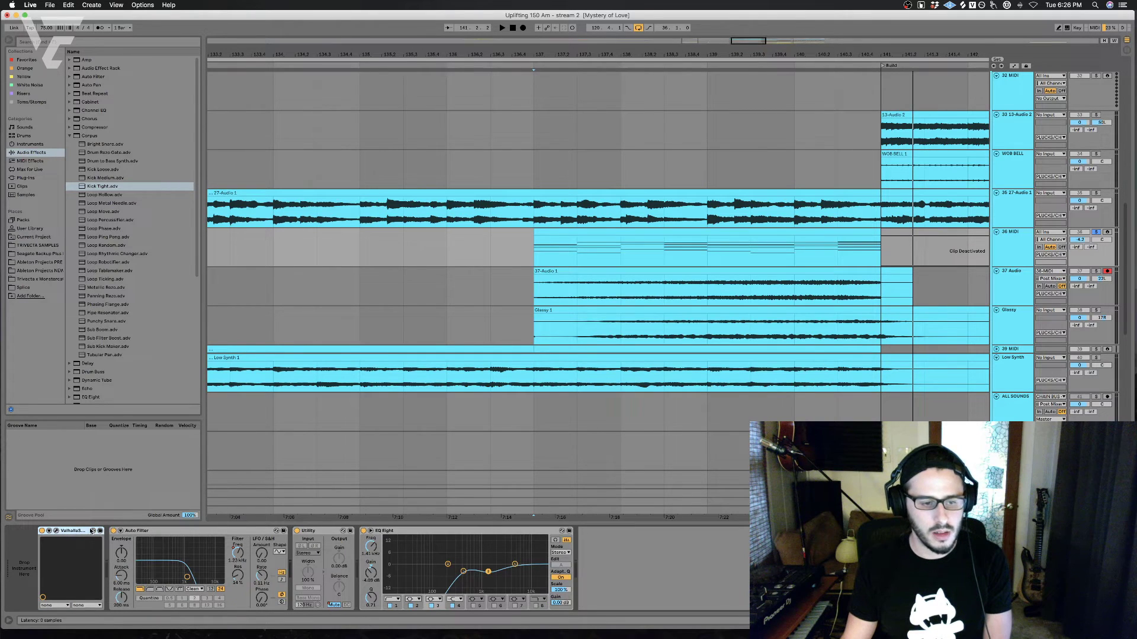
pyautogui.press('Delete')
pyautogui.press('Delete')
pyautogui.press('Delete')
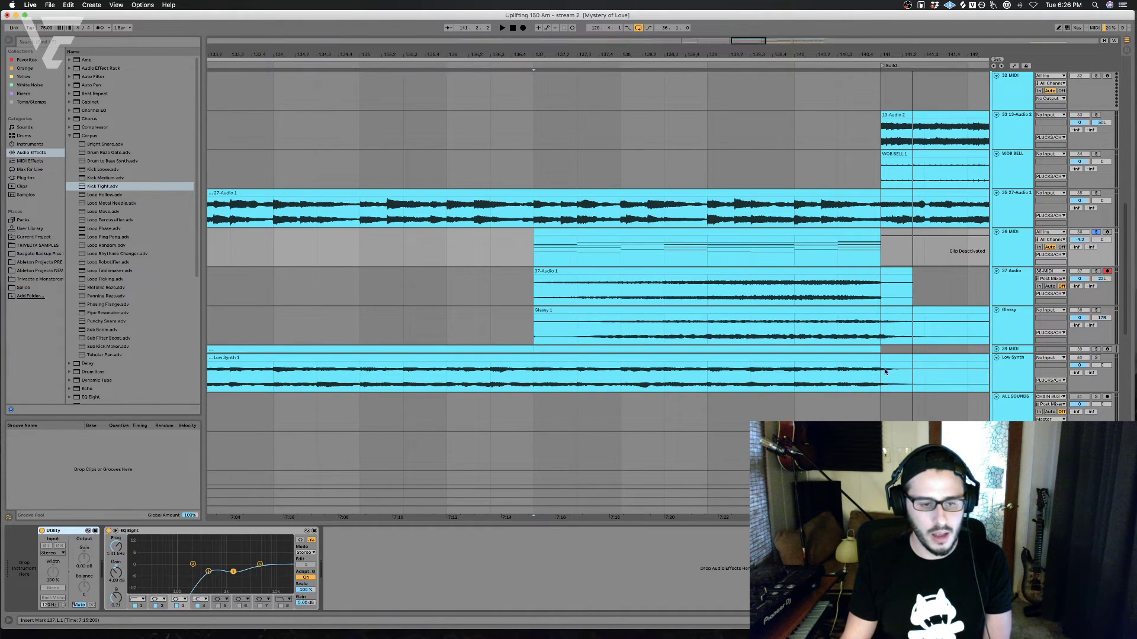
pyautogui.press('Delete')
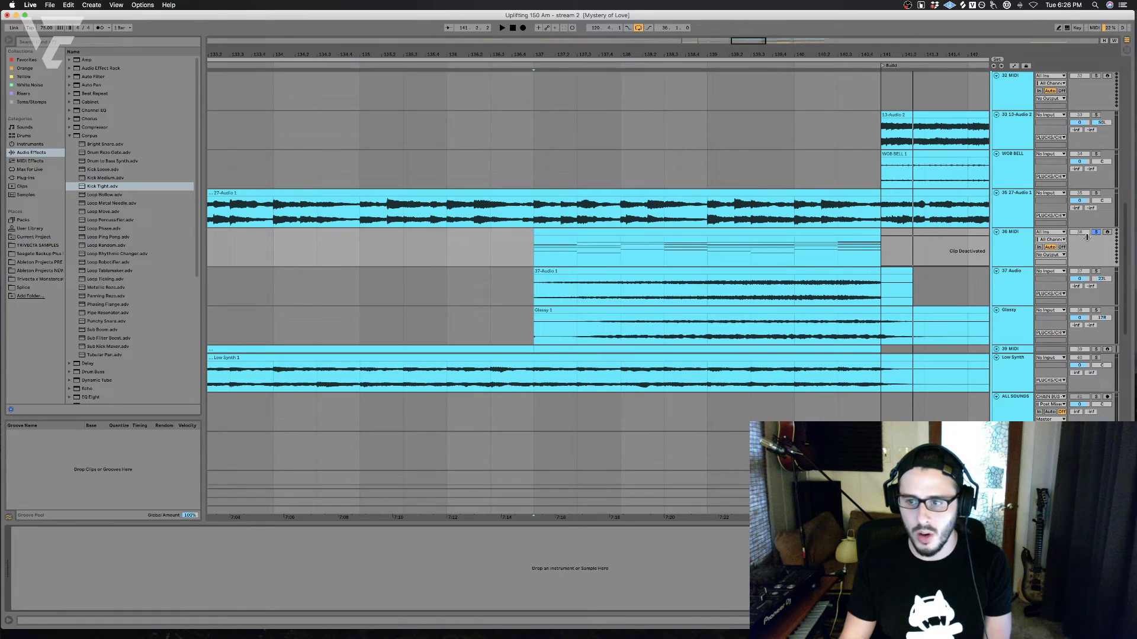
# Step: Un-solo the 36 MIDI track and play the full mix from bar 138.3 while looking over the bass tracks around the Build
pyautogui.click(650, 279)
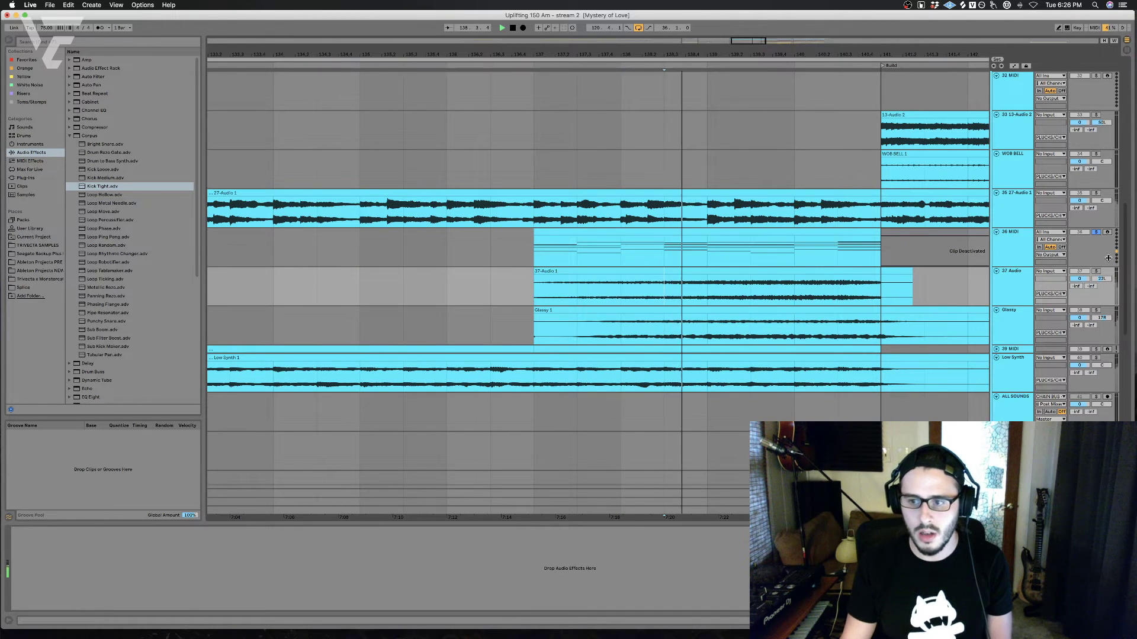
pyautogui.click(1095, 233)
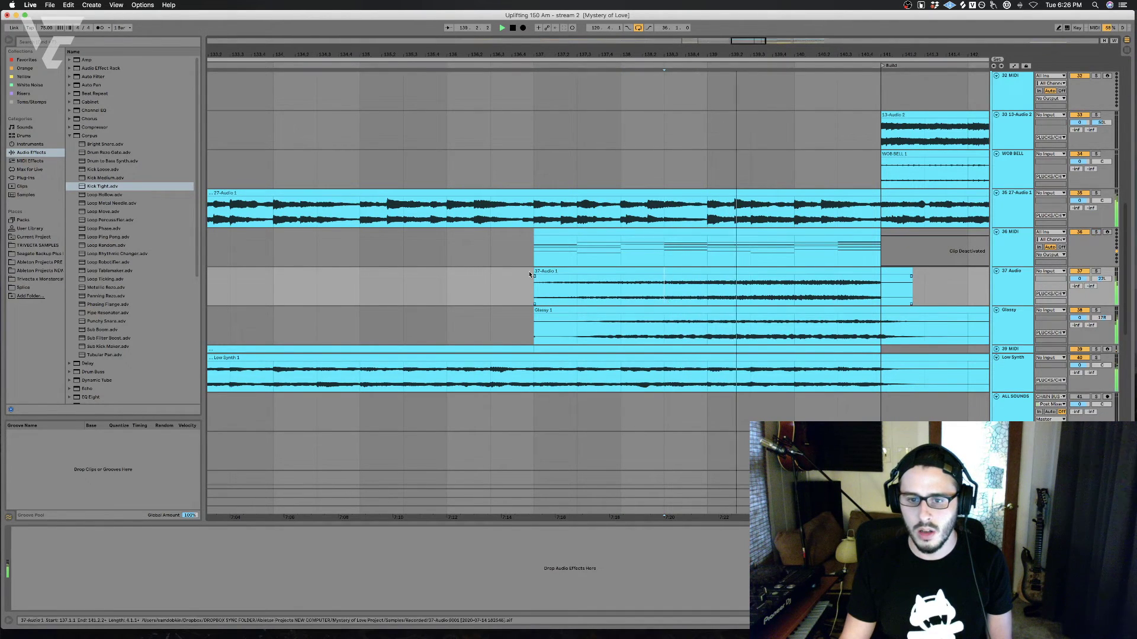
pyautogui.scroll(-5, 588, 287)
pyautogui.click(773, 350)
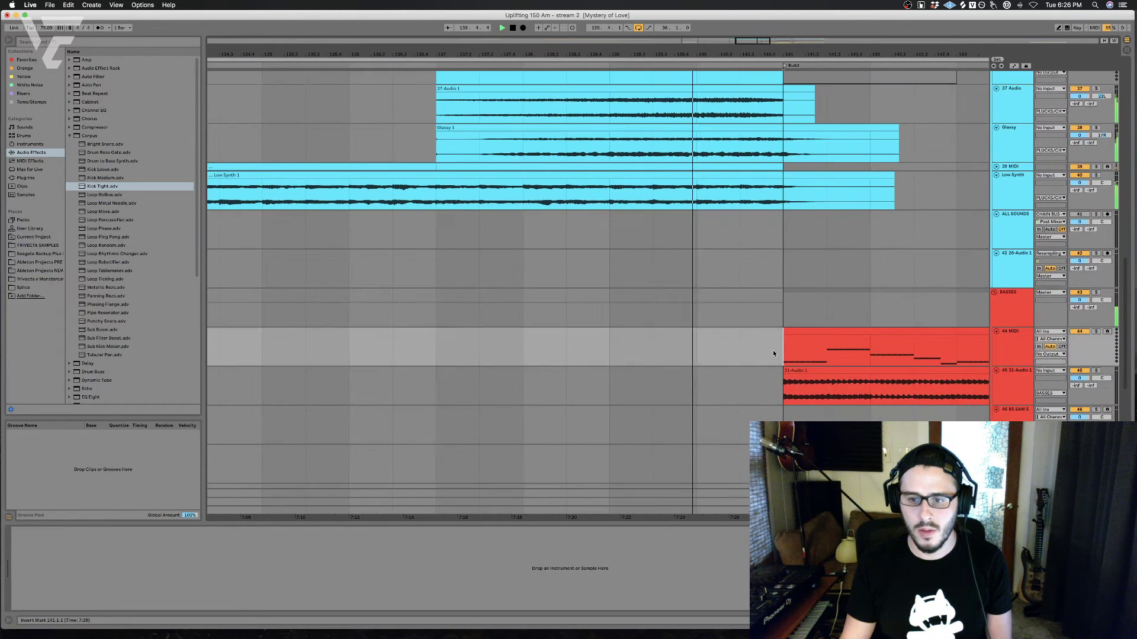
pyautogui.scroll(-8, 773, 350)
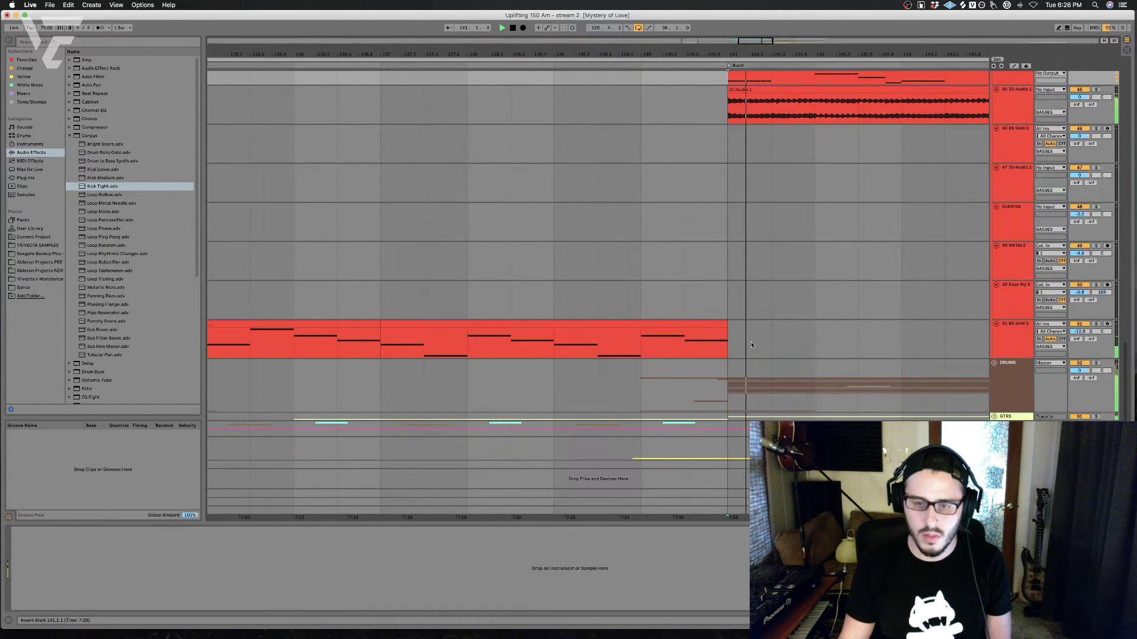
pyautogui.scroll(3, 636, 332)
pyautogui.press('Left')
pyautogui.press('Left')
pyautogui.press('Left')
pyautogui.hscroll(-7, 604, 327)
pyautogui.click(602, 330)
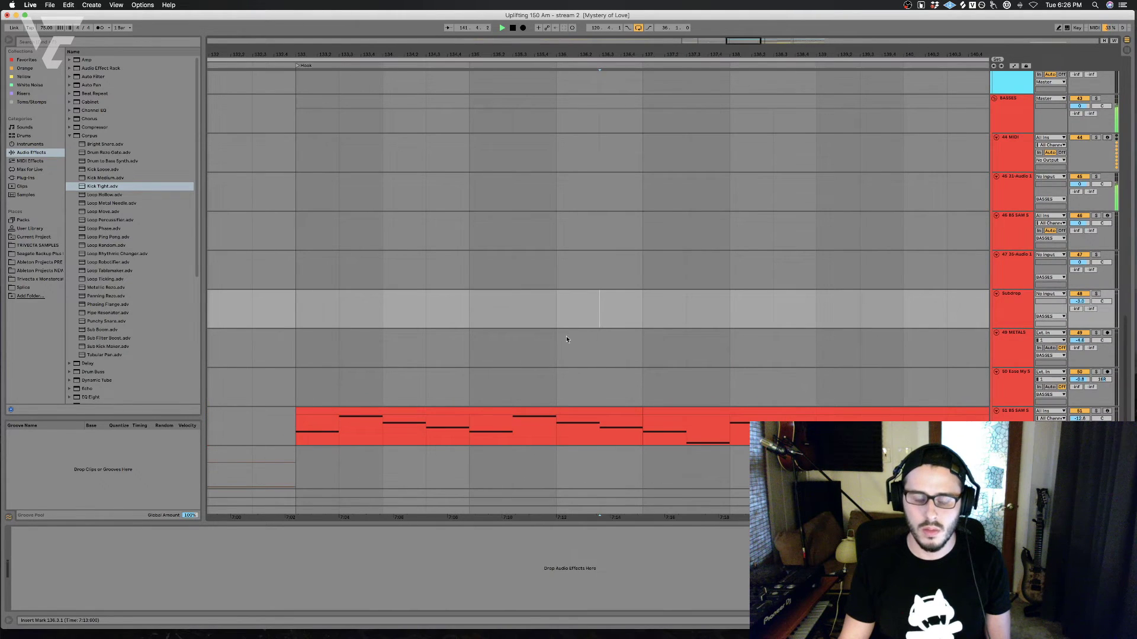
# Step: Play from bar 132.3 with the 51 BS SAM track's devices on show, and save the set
pyautogui.click(245, 357)
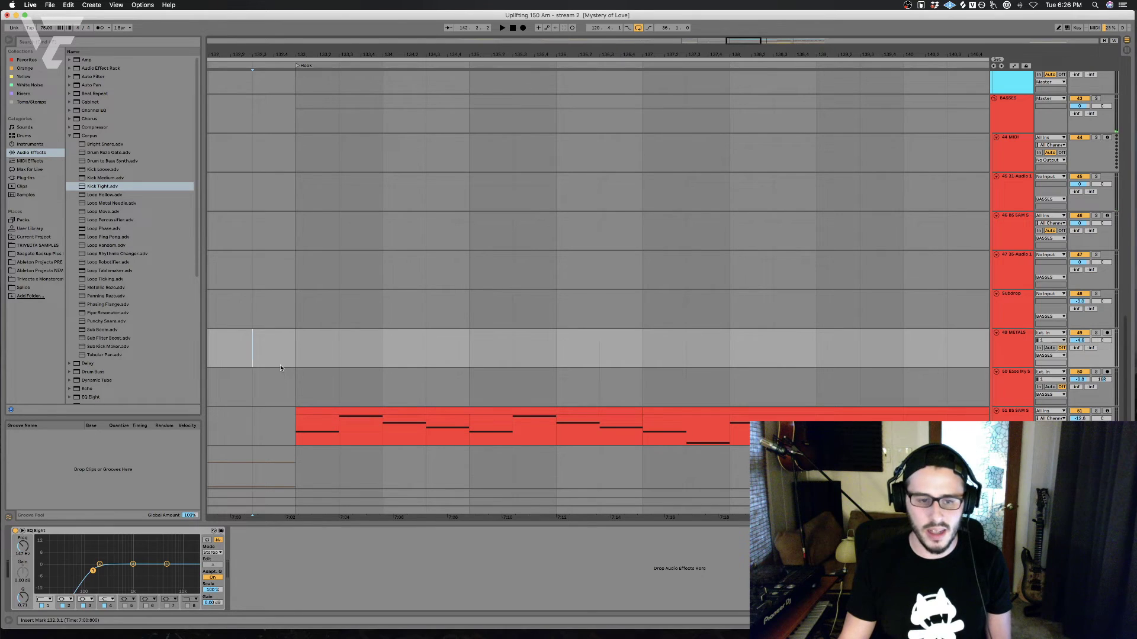
pyautogui.press('space')
pyautogui.click(1013, 425)
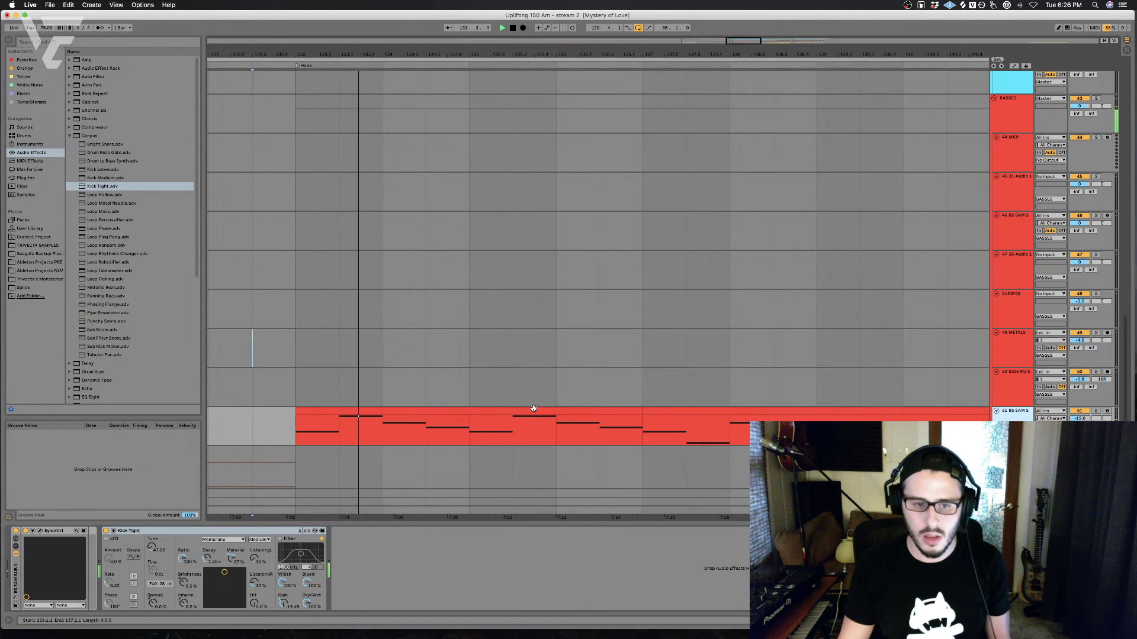
pyautogui.press('super+s')
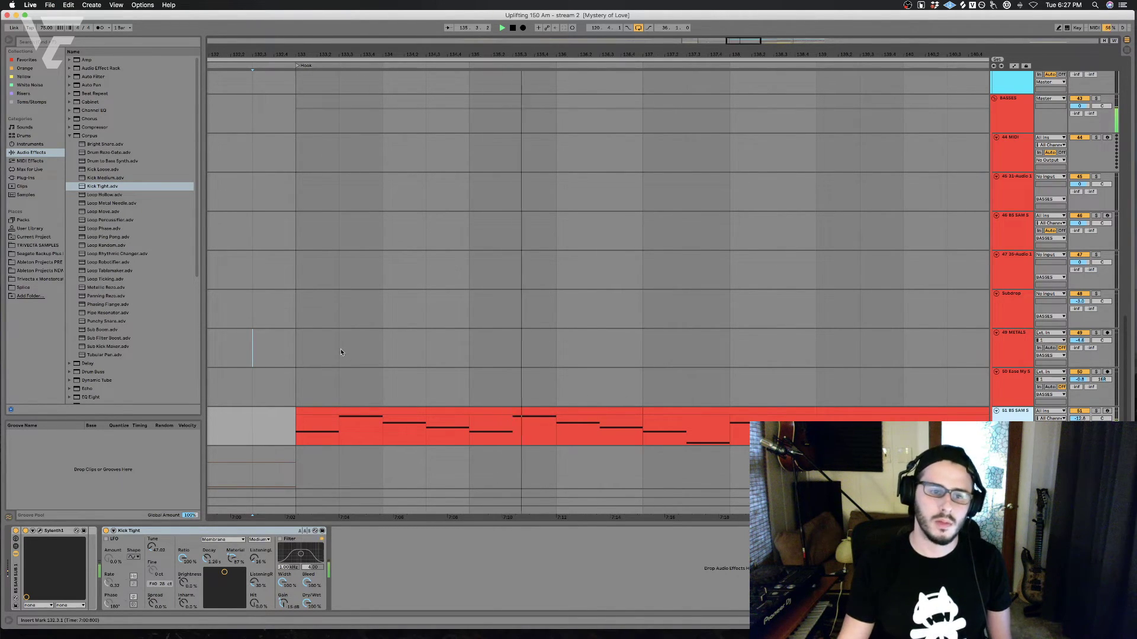
# Step: Select the DRUMS group's range from bar 133 to 135.3 and play from its start
pyautogui.scroll(-3, 338, 333)
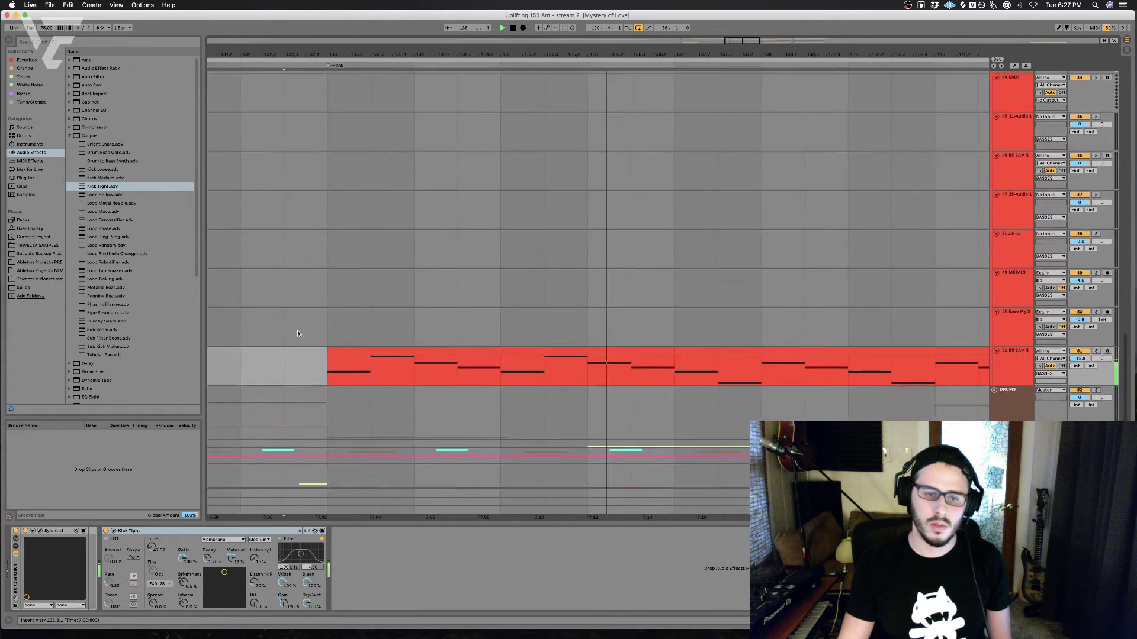
pyautogui.click(338, 330)
pyautogui.click(340, 408)
pyautogui.press('space')
pyautogui.moveTo(340, 409); pyautogui.dragTo(548, 409)
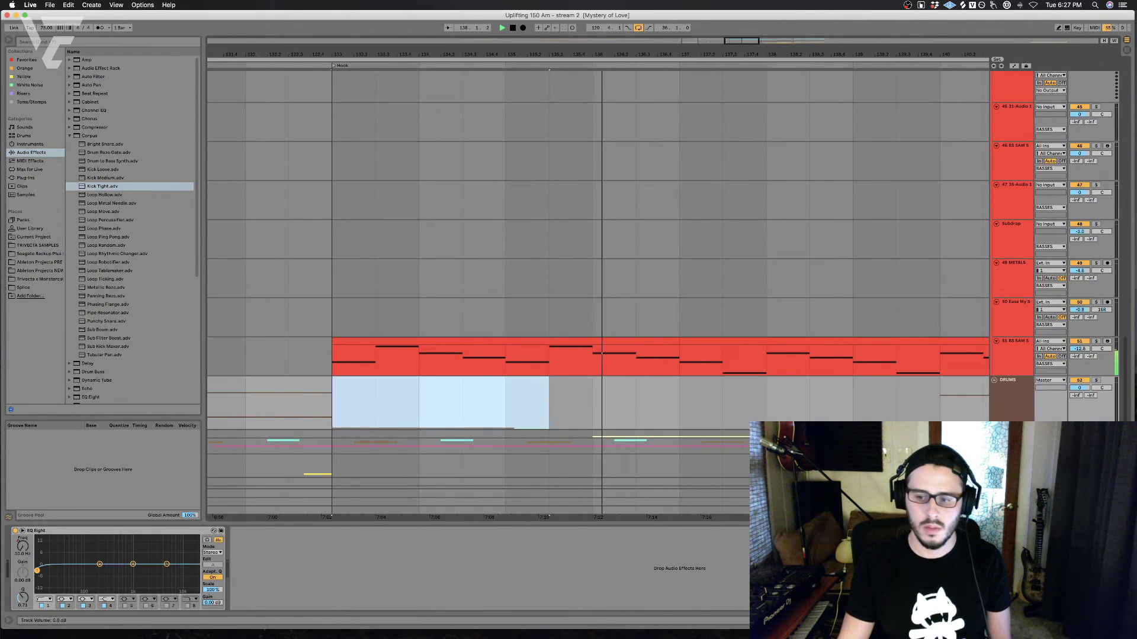
pyautogui.press('space')
# Step: Copy the VFX2 Downsweeps 02 clip leading into the Build to bar 132 on the same FX track, and play the Hook transition
pyautogui.scroll(-5, 822, 379)
pyautogui.scroll(-10, 822, 380)
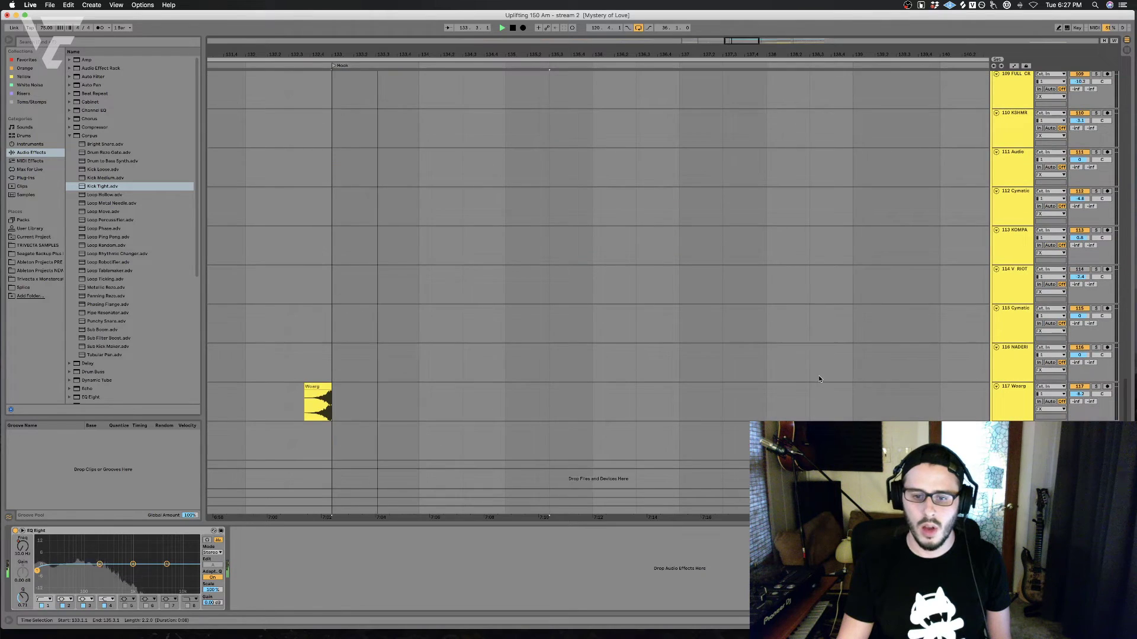
pyautogui.hscroll(-9, 513, 427)
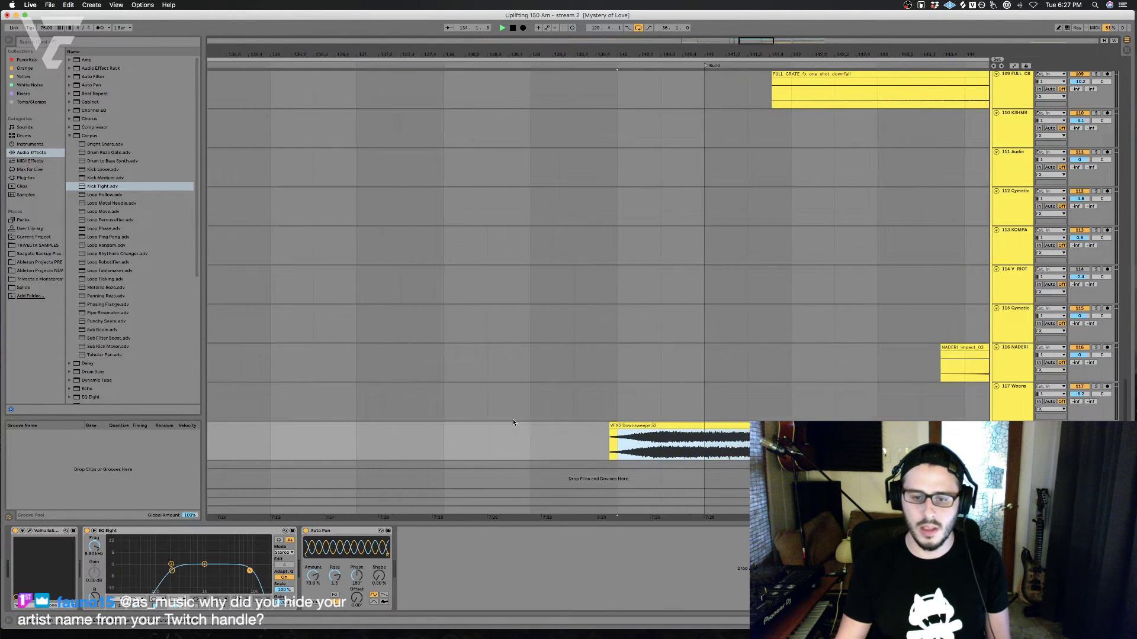
pyautogui.press('space')
pyautogui.hscroll(4, 462, 441)
pyautogui.hscroll(8, 526, 436)
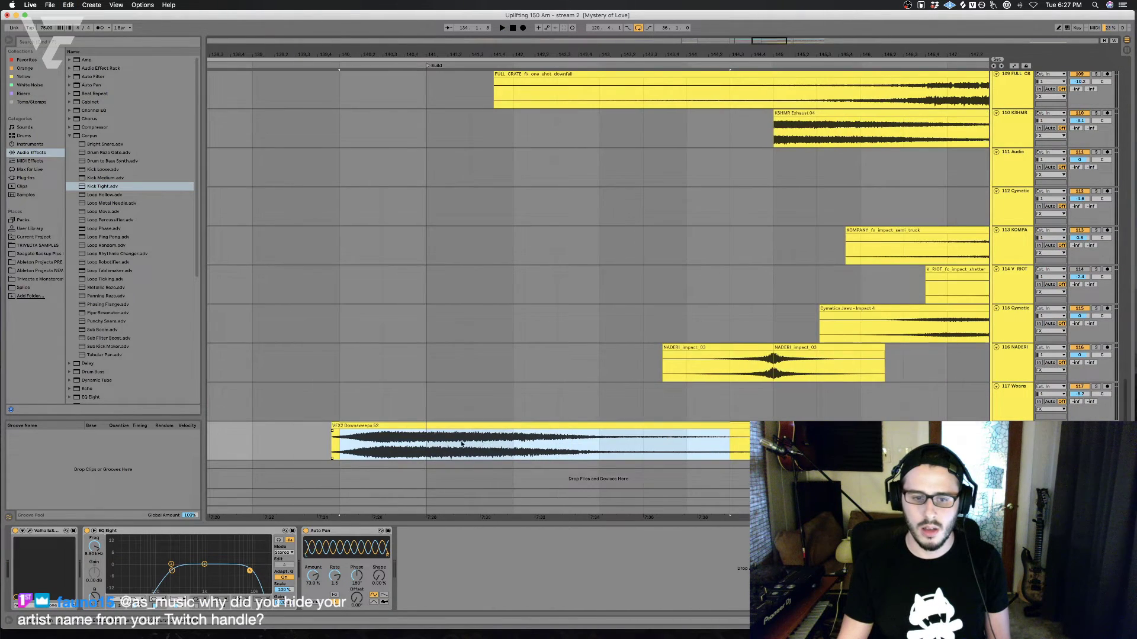
pyautogui.hscroll(-12, 419, 436)
pyautogui.press('super+v')
pyautogui.press('space')
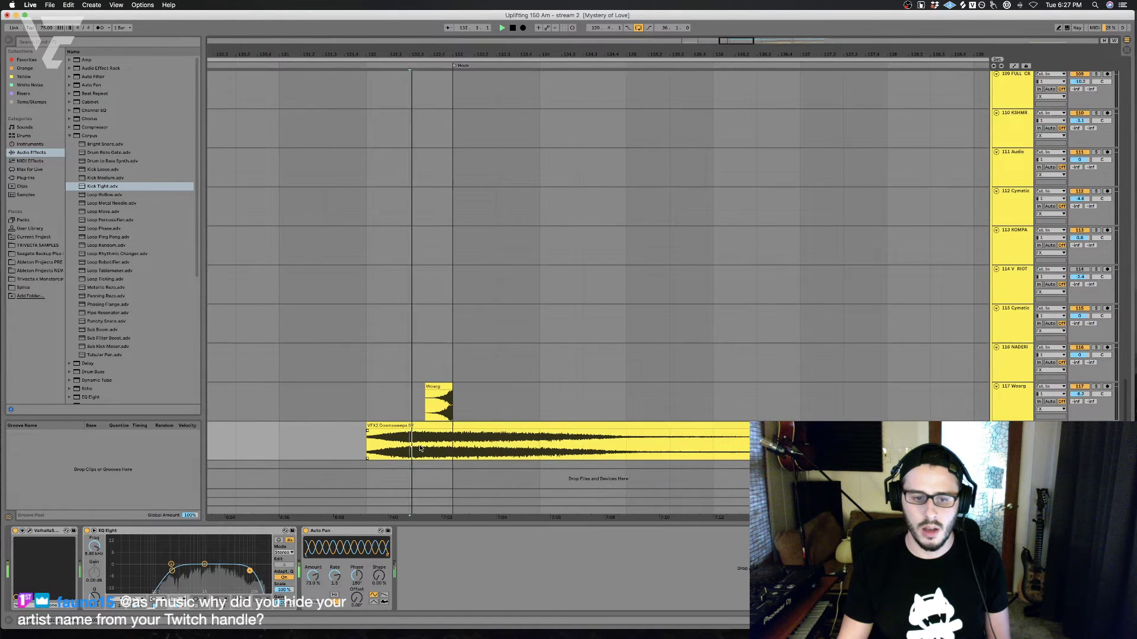
# Step: Move the copied downsweep clip to start at bar 132.3 and play it into the Hook
pyautogui.press('space')
pyautogui.click(416, 425)
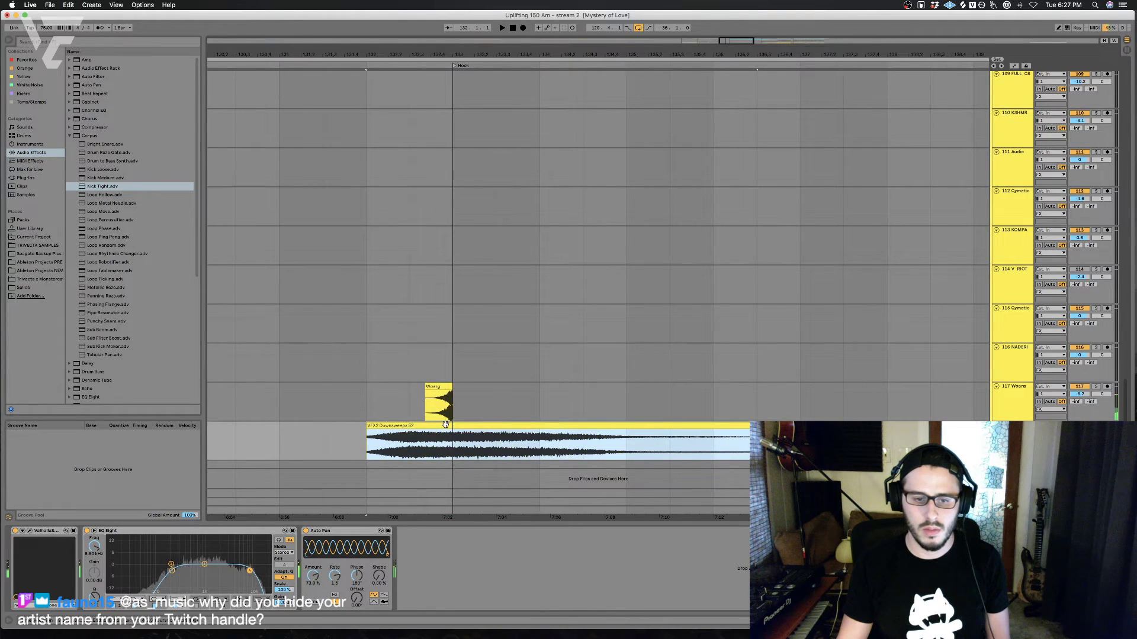
pyautogui.moveTo(416, 423); pyautogui.dragTo(454, 426)
pyautogui.press('space')
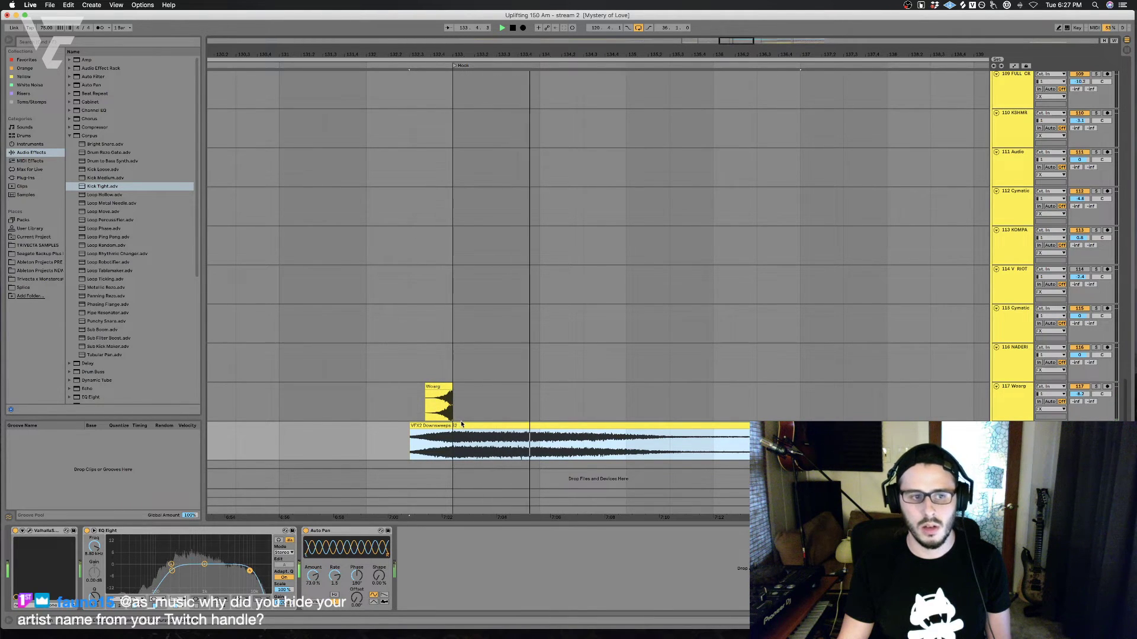
# Step: Examine the moved downsweep clip's sample view during playback, and hide the detail view
pyautogui.doubleClick(466, 425)
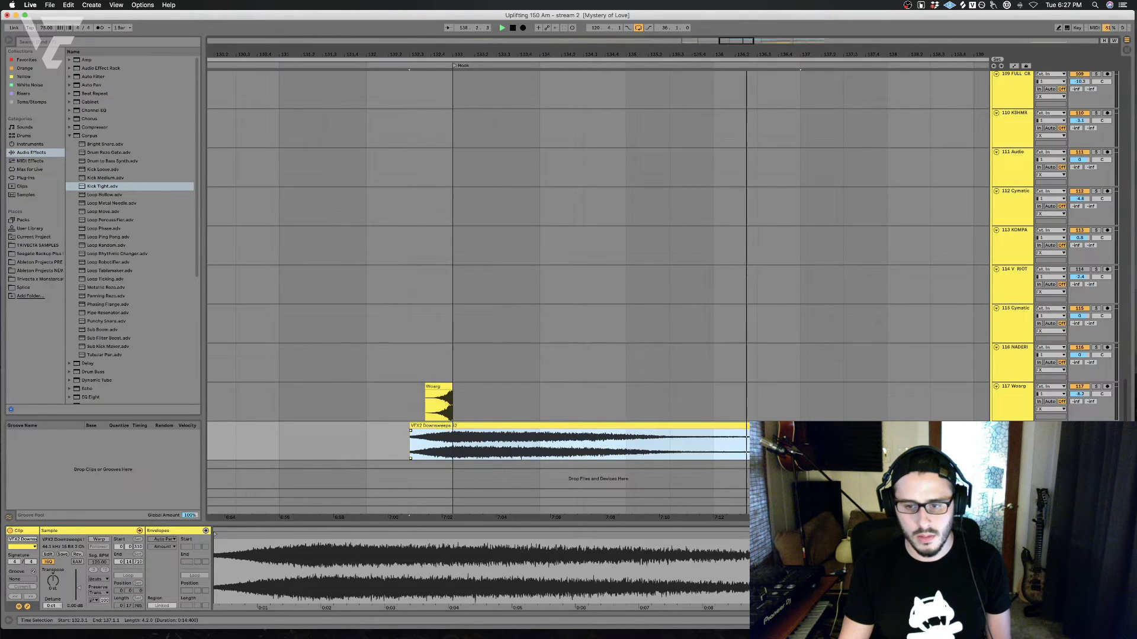
pyautogui.click(756, 443)
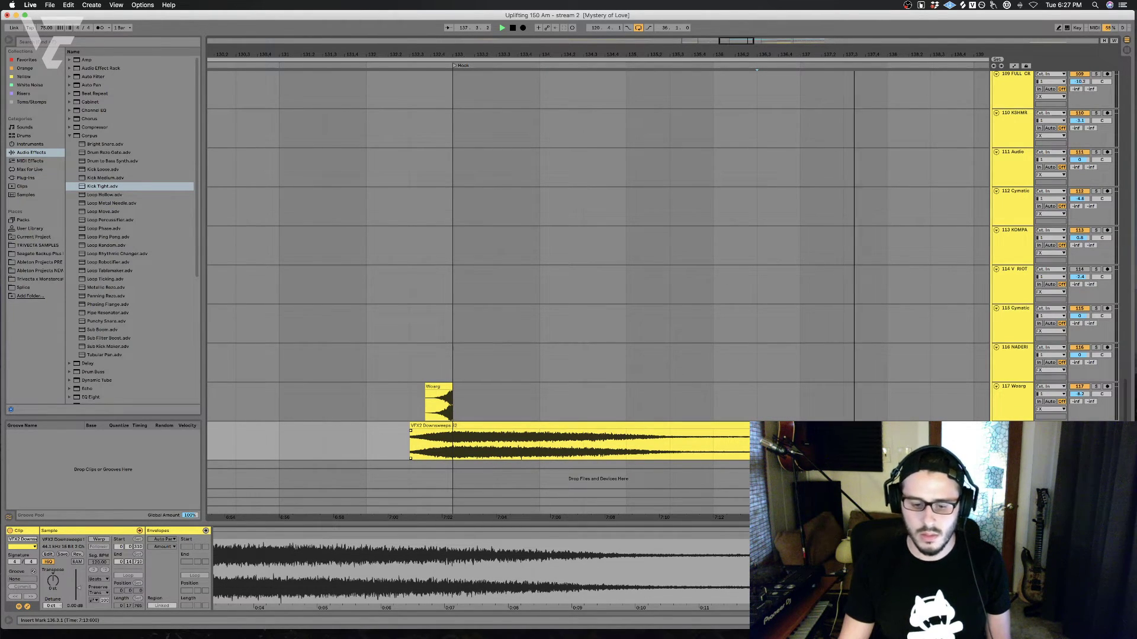
pyautogui.click(453, 444)
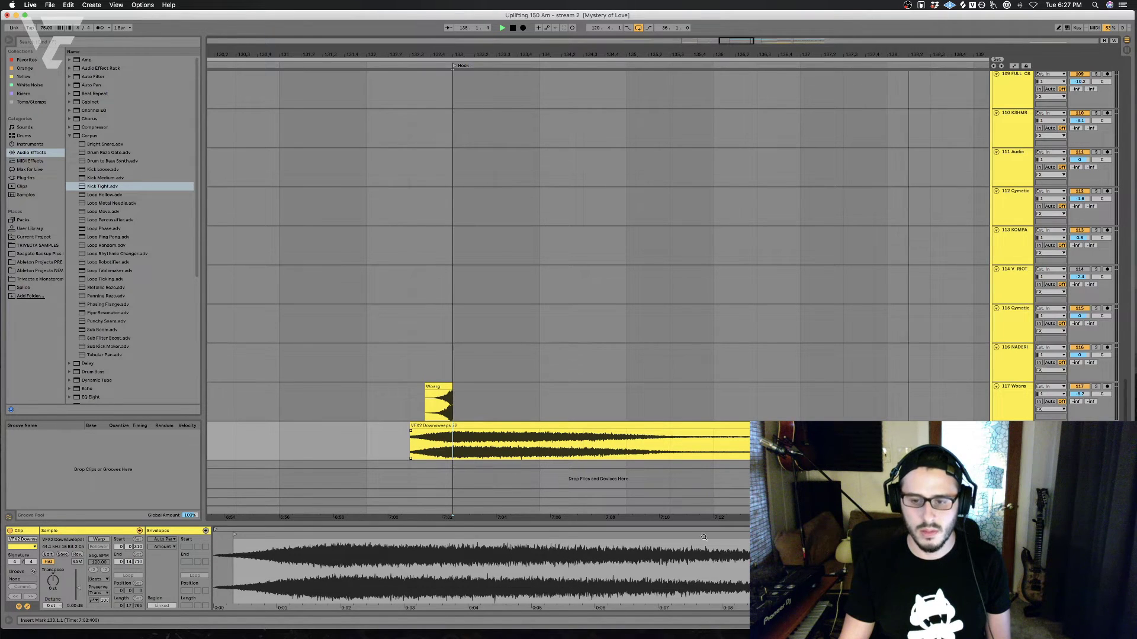
pyautogui.click(1126, 621)
# Step: Fold the PLUCKS/CHO group and unfold KEYS to play the 16 KEY Ham track soloed from bar 137
pyautogui.scroll(10, 950, 385)
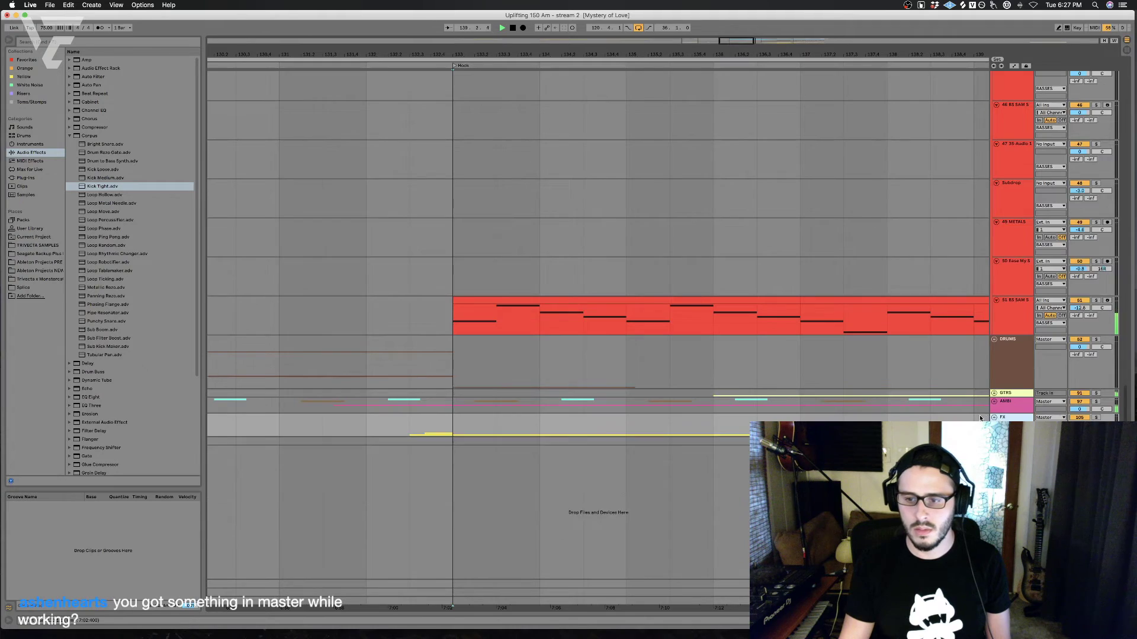
pyautogui.scroll(5, 956, 399)
pyautogui.scroll(12, 957, 403)
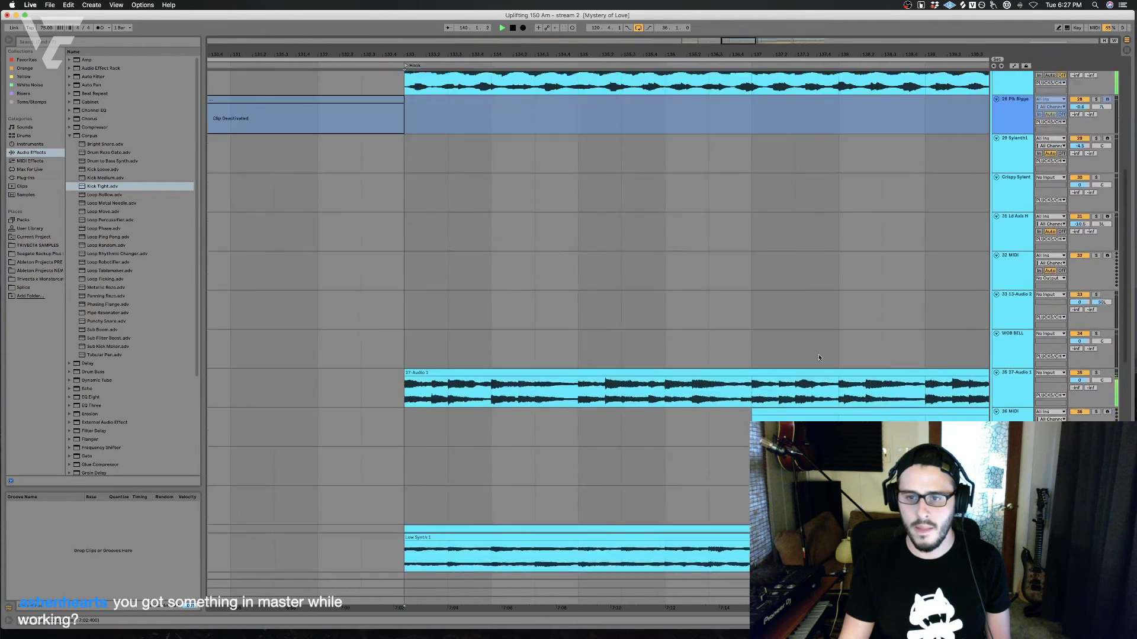
pyautogui.click(995, 226)
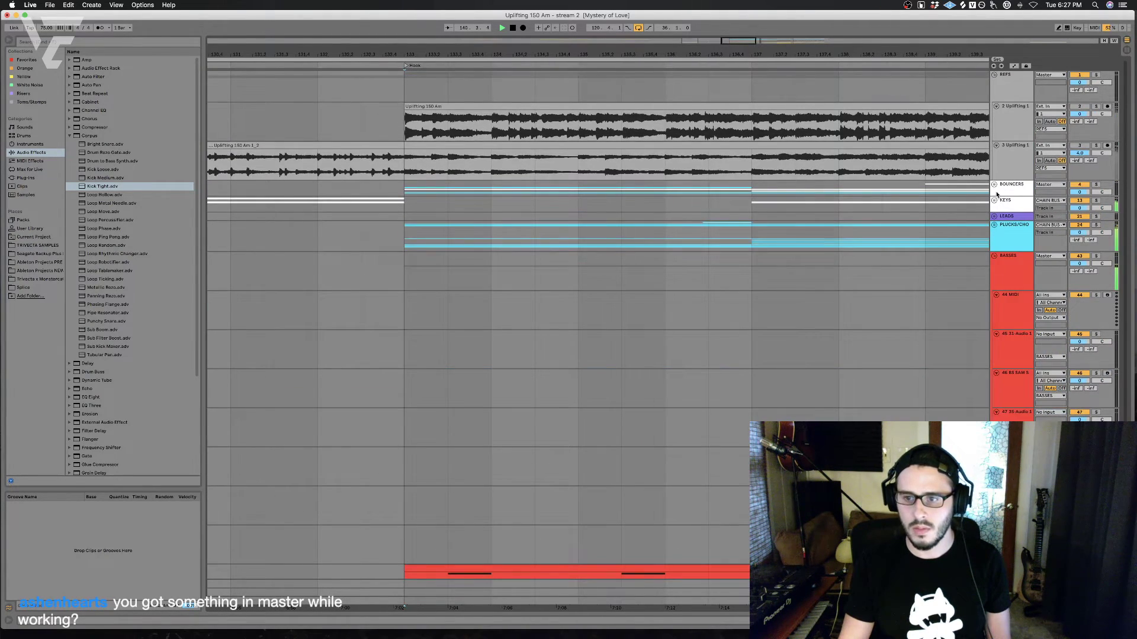
pyautogui.click(994, 201)
pyautogui.click(829, 339)
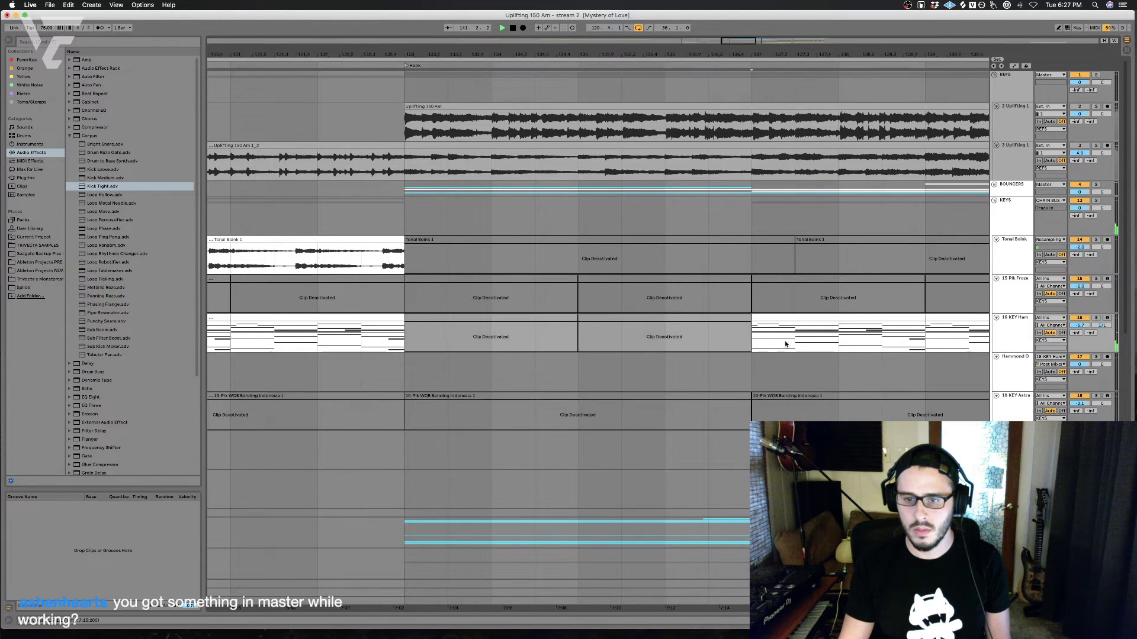
pyautogui.click(1096, 318)
pyautogui.press('space')
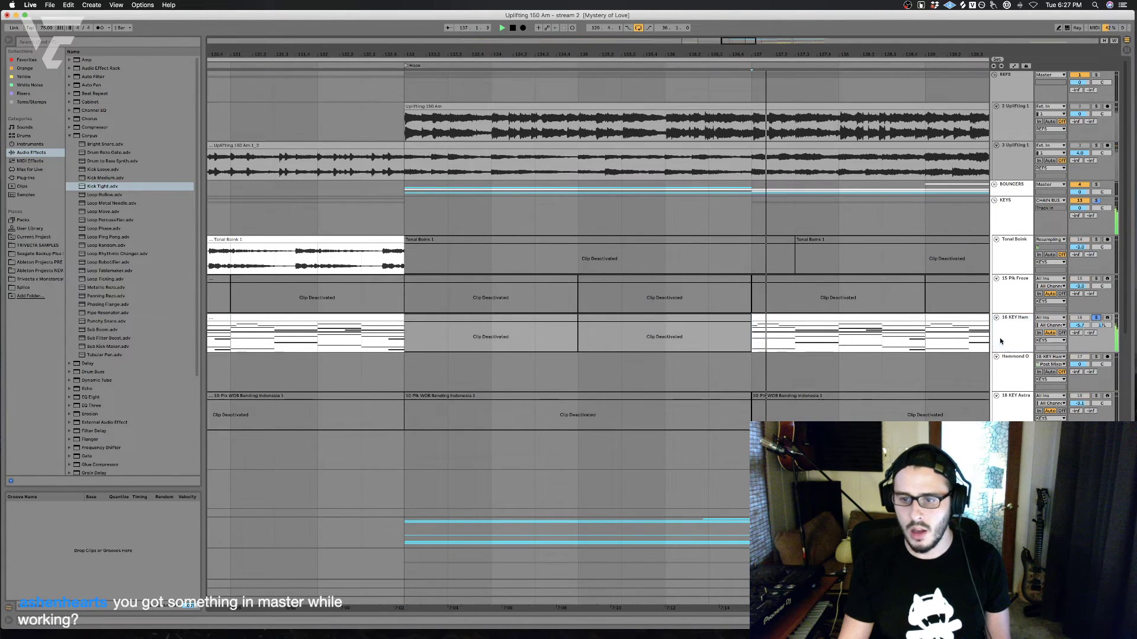
# Step: Try adding an audio track below 16 KEY Ham, undo it, and examine the existing Hammond audio track through to the Drop
pyautogui.press('super+t')
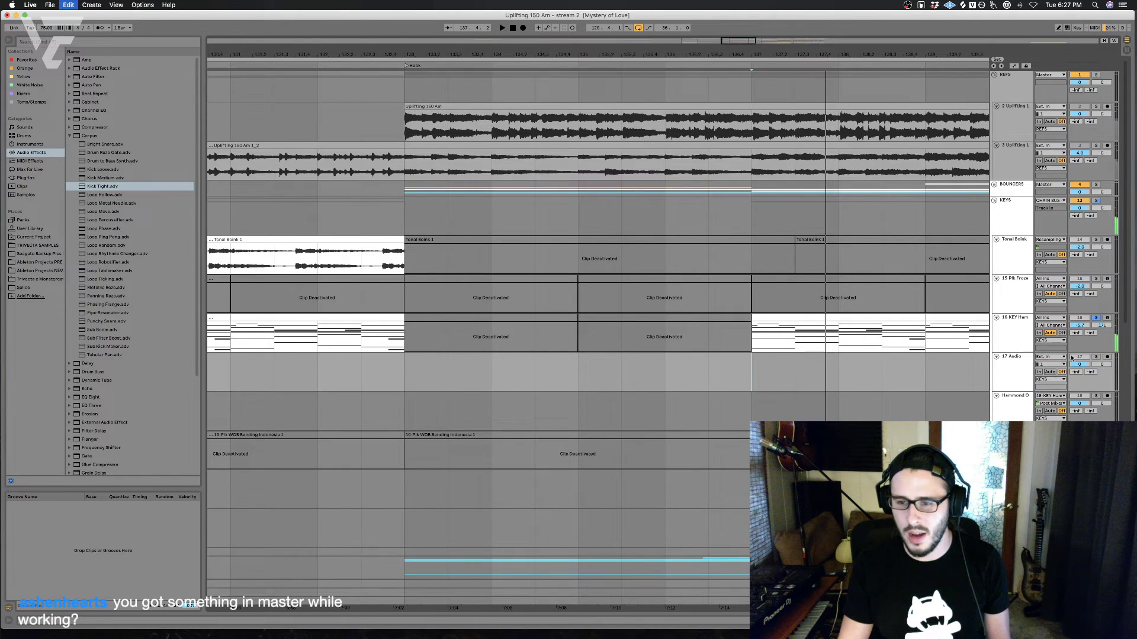
pyautogui.press('super+z')
pyautogui.hscroll(10, 860, 390)
pyautogui.press('space')
pyautogui.click(844, 378)
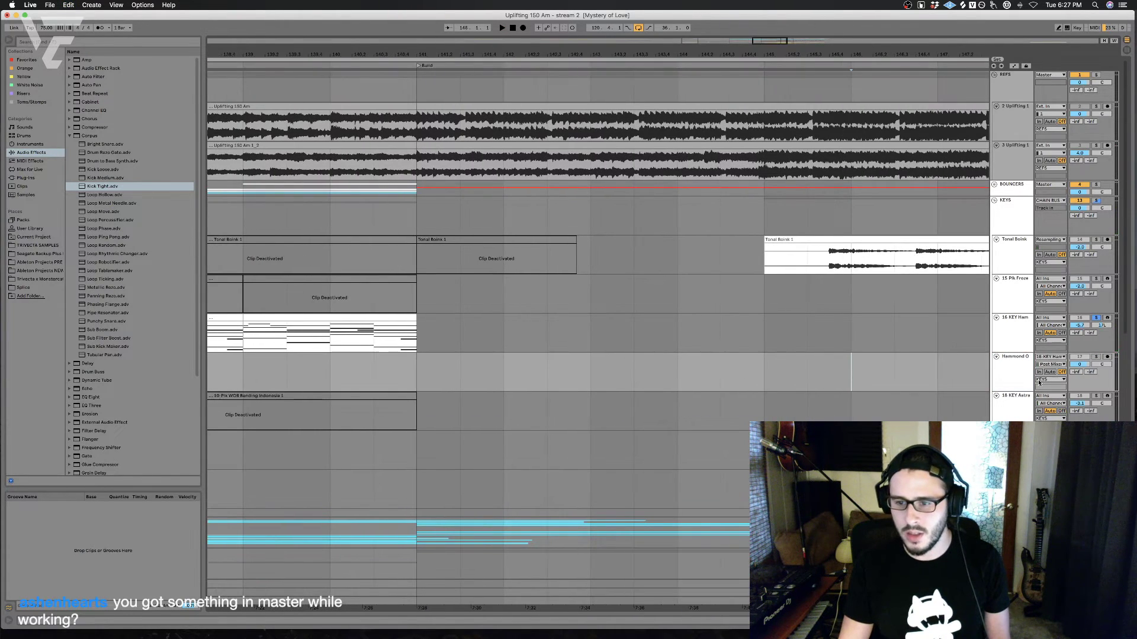
pyautogui.hscroll(5, 846, 391)
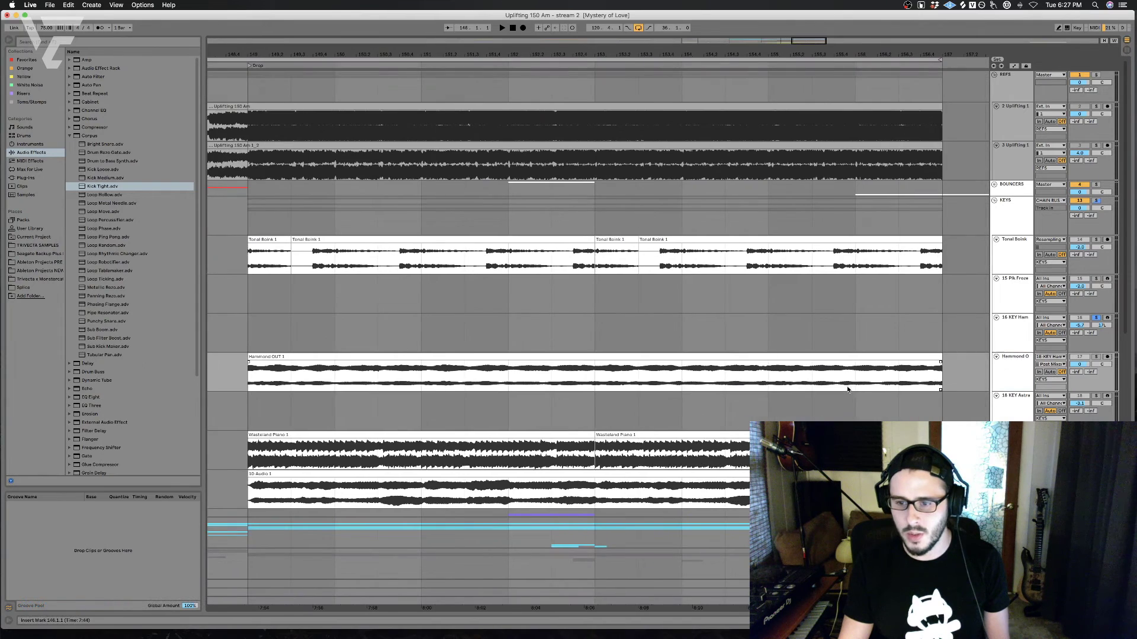
pyautogui.hscroll(-15, 846, 390)
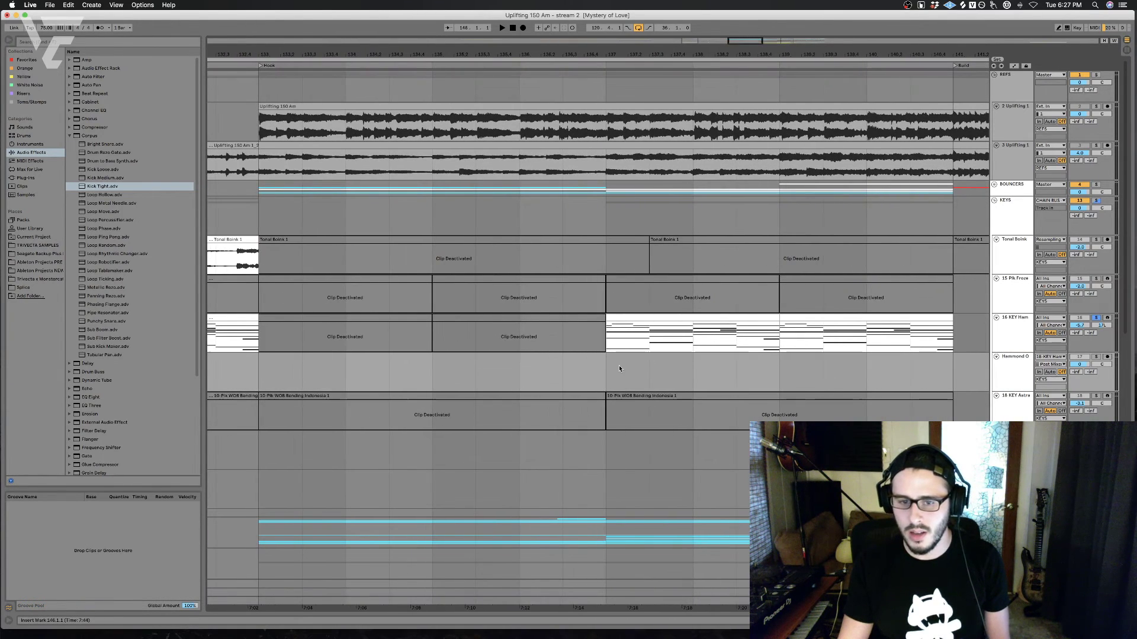
# Step: Arm the Hammond audio track and record the 16 KEY Ham part onto it from bar 137 until just past the Build locator
pyautogui.click(619, 364)
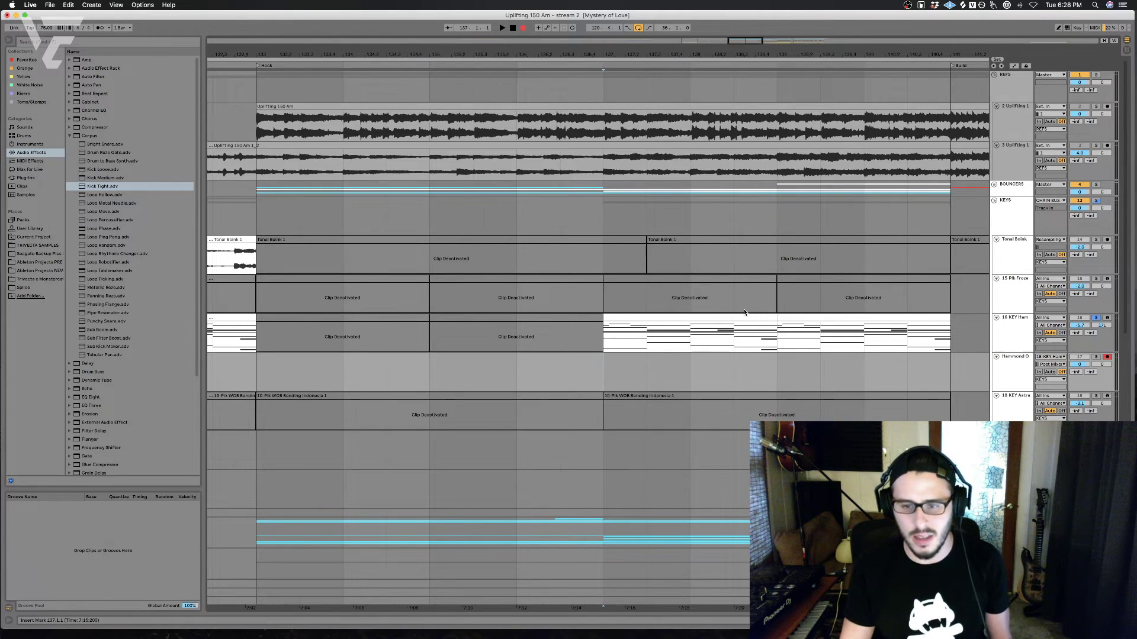
pyautogui.press('F9')
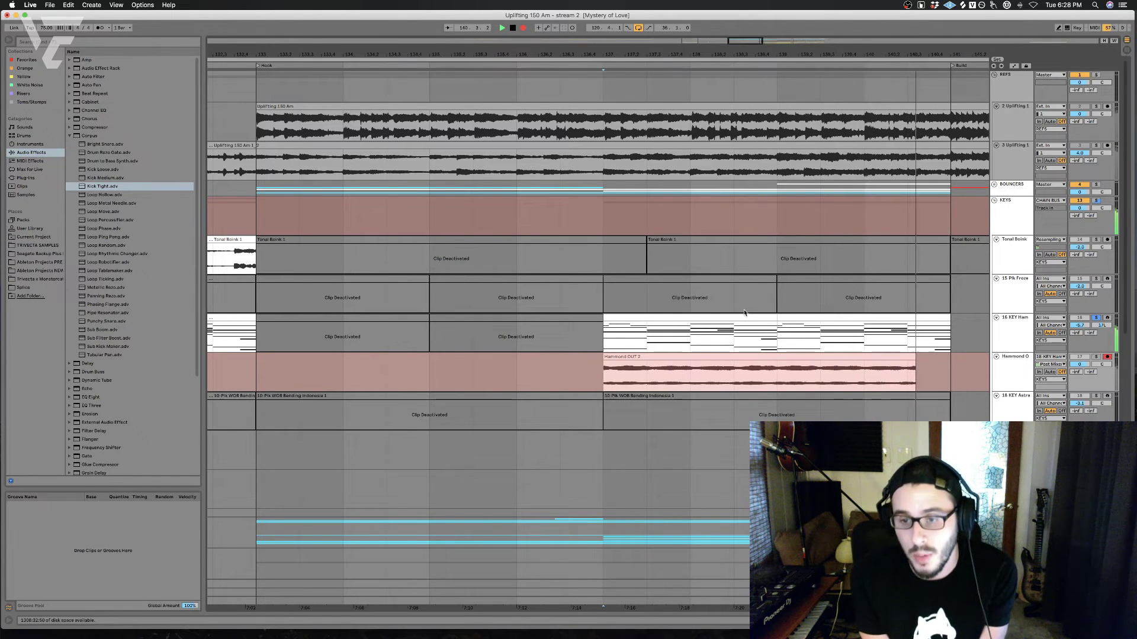
pyautogui.press('space')
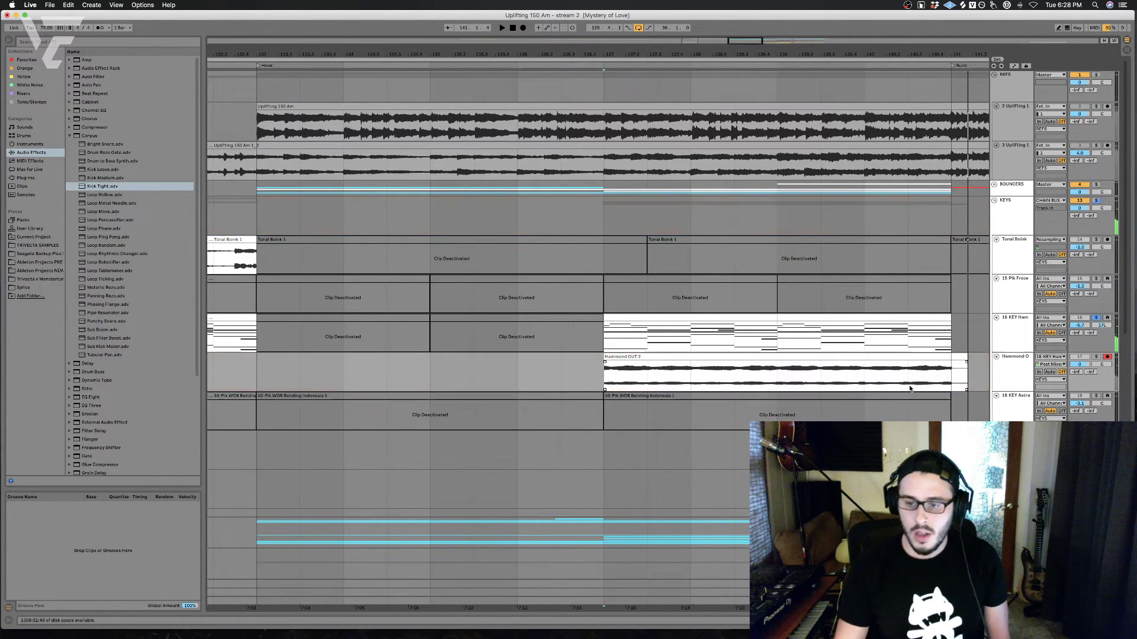
# Step: Deactivate the two 16 KEY Ham MIDI clips from bar 137 to 141 above the new Hammond recording
pyautogui.click(648, 316)
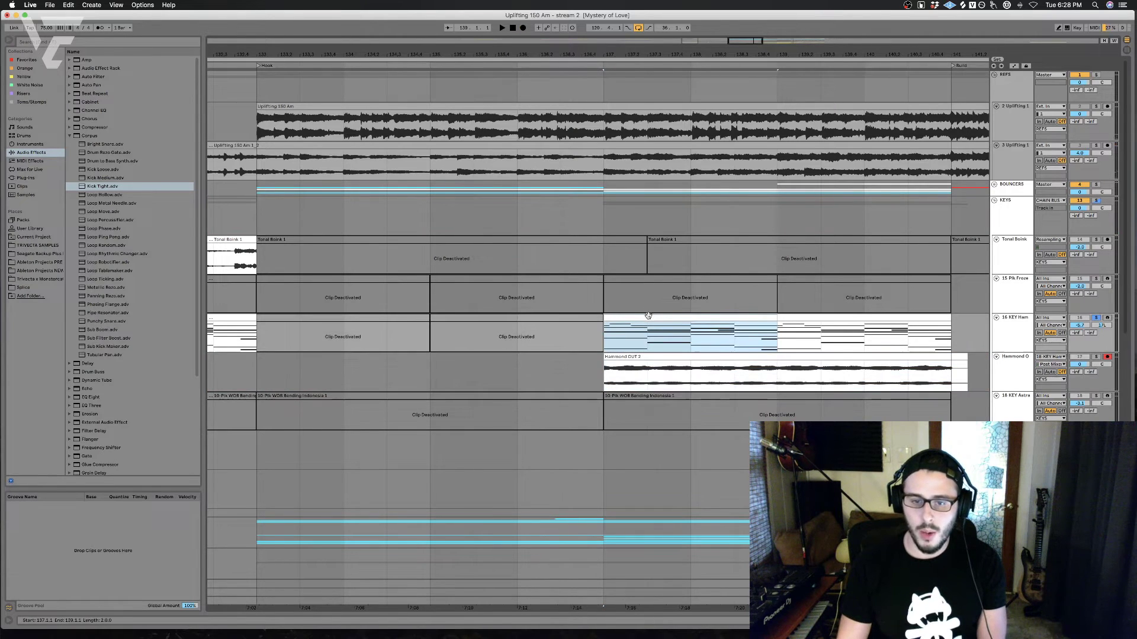
pyautogui.keyDown('shift'); pyautogui.click(827, 320); pyautogui.keyUp('shift')
pyautogui.hscroll(-15, 809, 330)
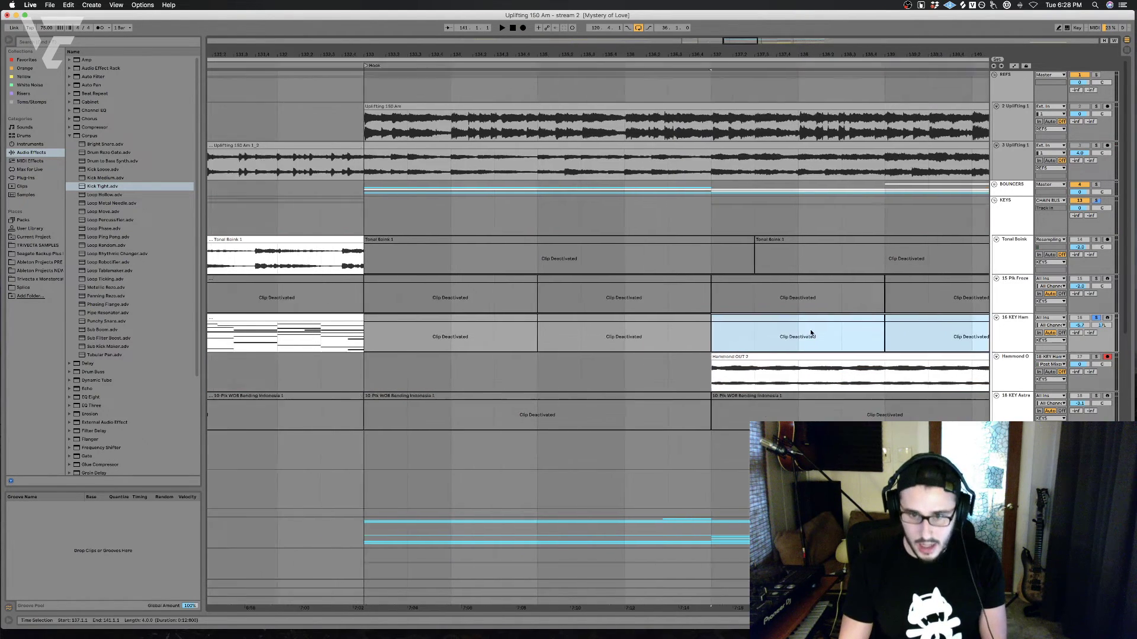
pyautogui.hscroll(-8, 627, 372)
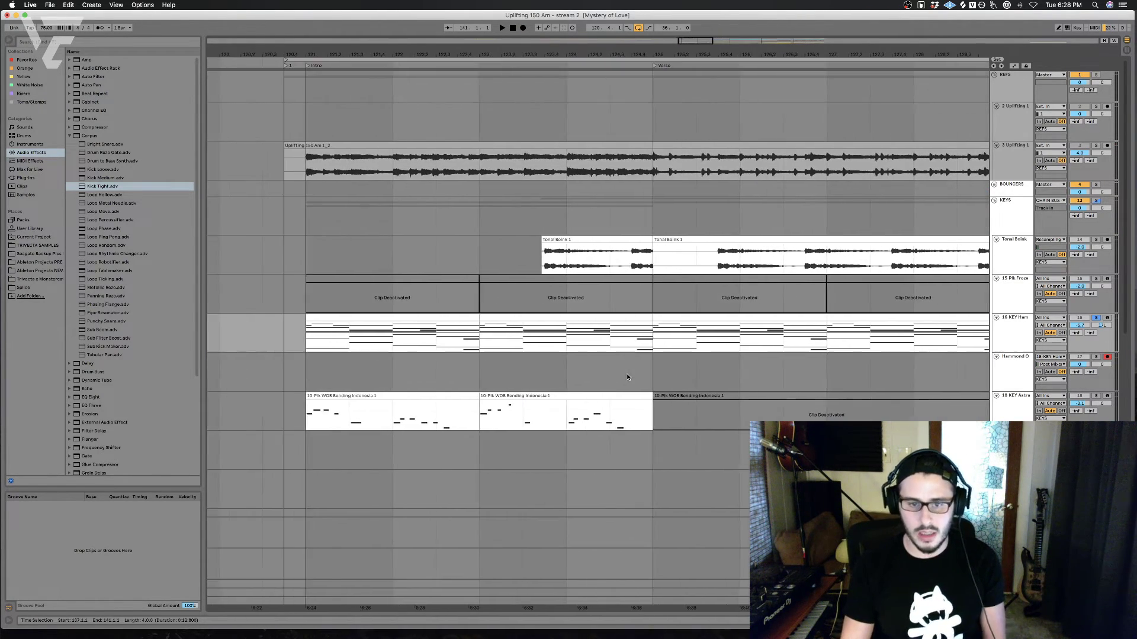
# Step: Record the 16 KEY Ham part onto the Hammond audio track from the Intro locator until just past the Verse locator
pyautogui.click(466, 385)
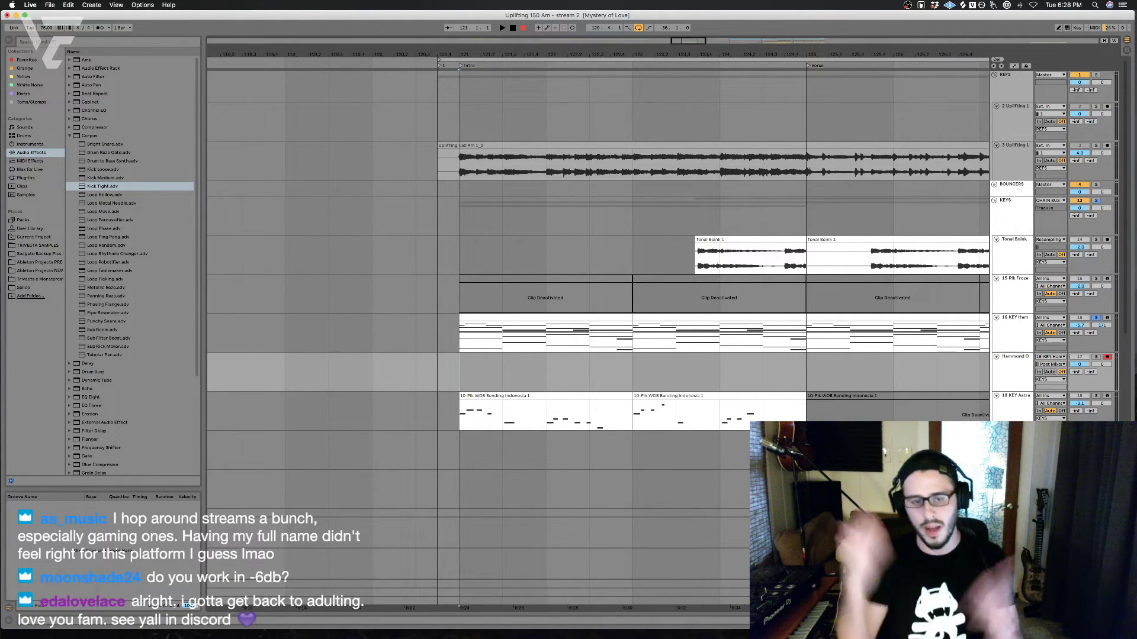
pyautogui.press('space')
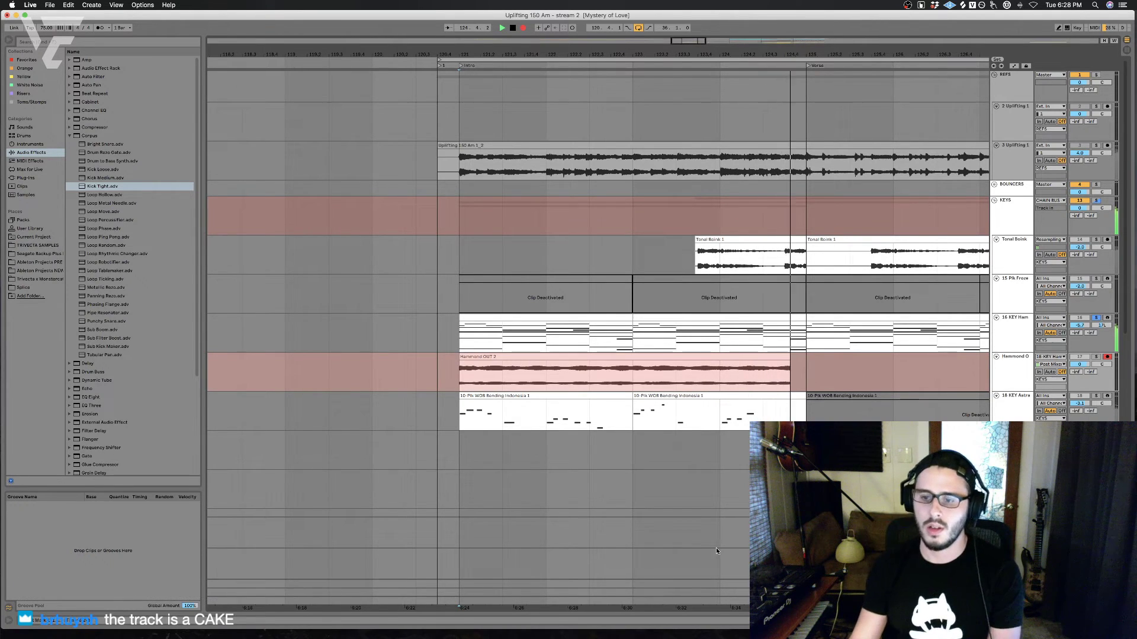
pyautogui.press('space')
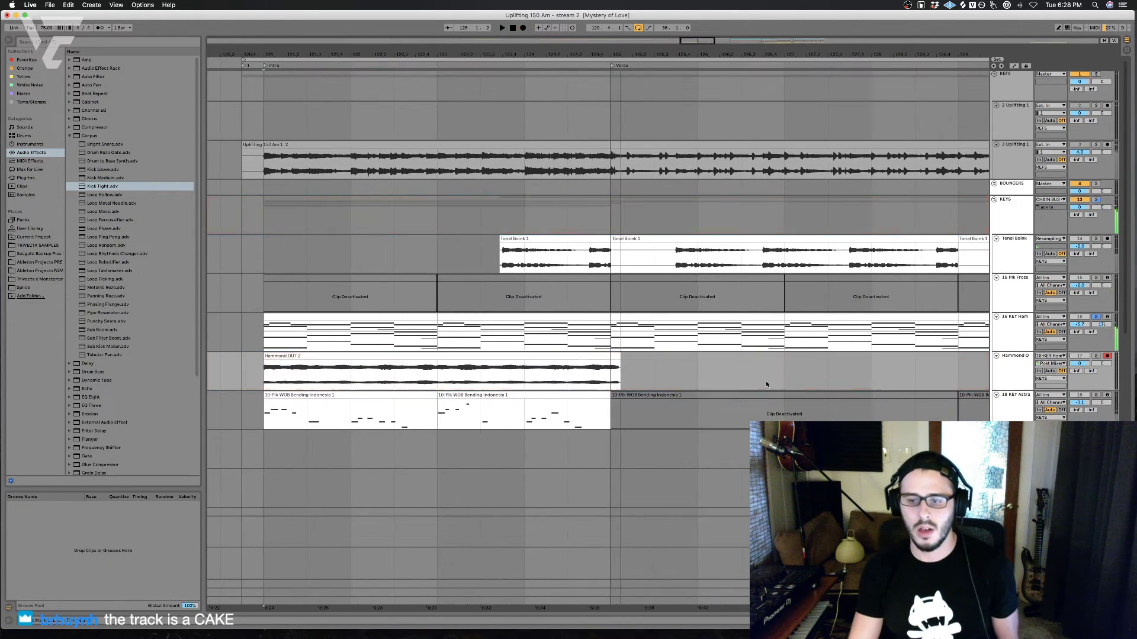
# Step: Deactivate the 16 KEY Ham MIDI clips from the Intro up to the Hook and unsolo the track
pyautogui.click(435, 342)
pyautogui.hscroll(10, 626, 315)
pyautogui.click(823, 318)
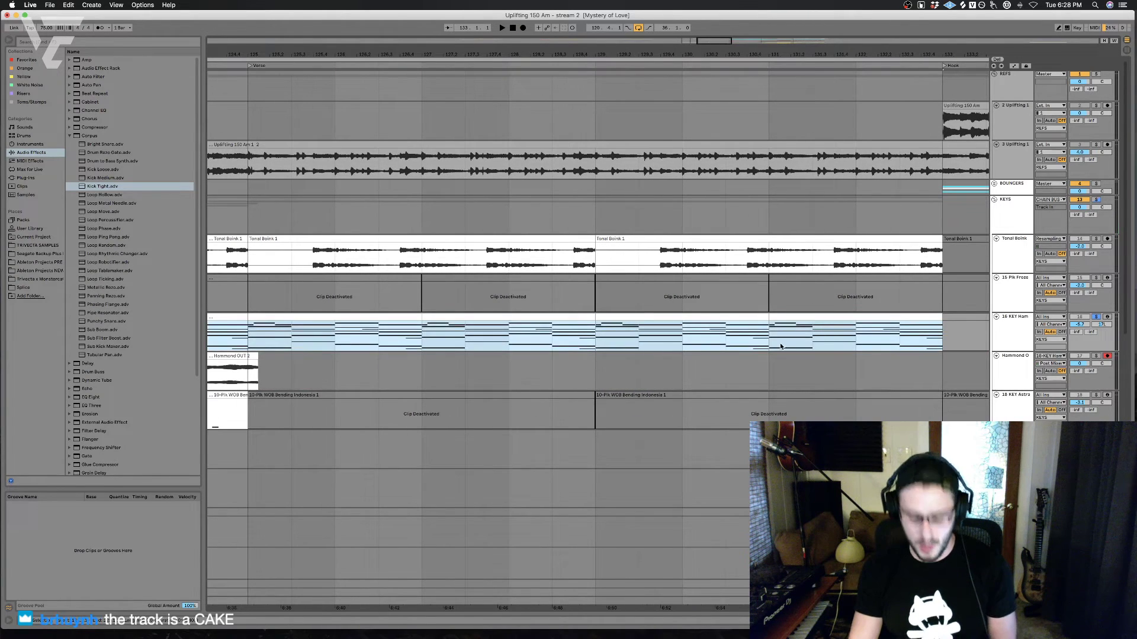
pyautogui.press('0')
pyautogui.click(1096, 317)
# Step: Trim the Hammond recording's overhang past the Verse locator and check the automation choices of 16 KEY Ham
pyautogui.hscroll(-10, 503, 383)
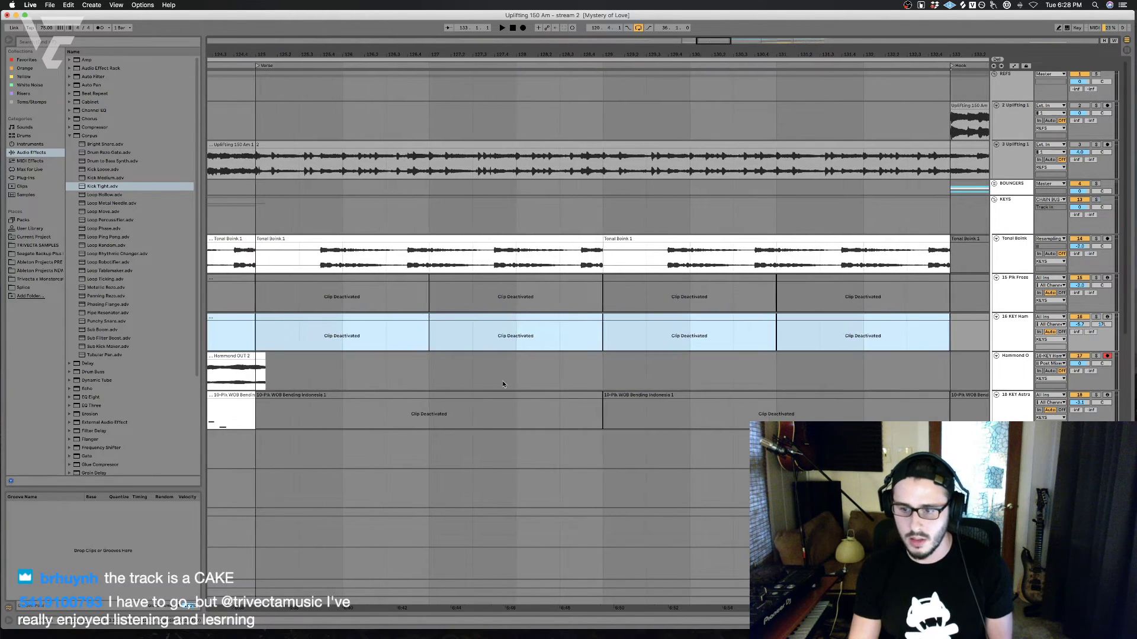
pyautogui.moveTo(483, 378); pyautogui.dragTo(541, 372)
pyautogui.press('Delete')
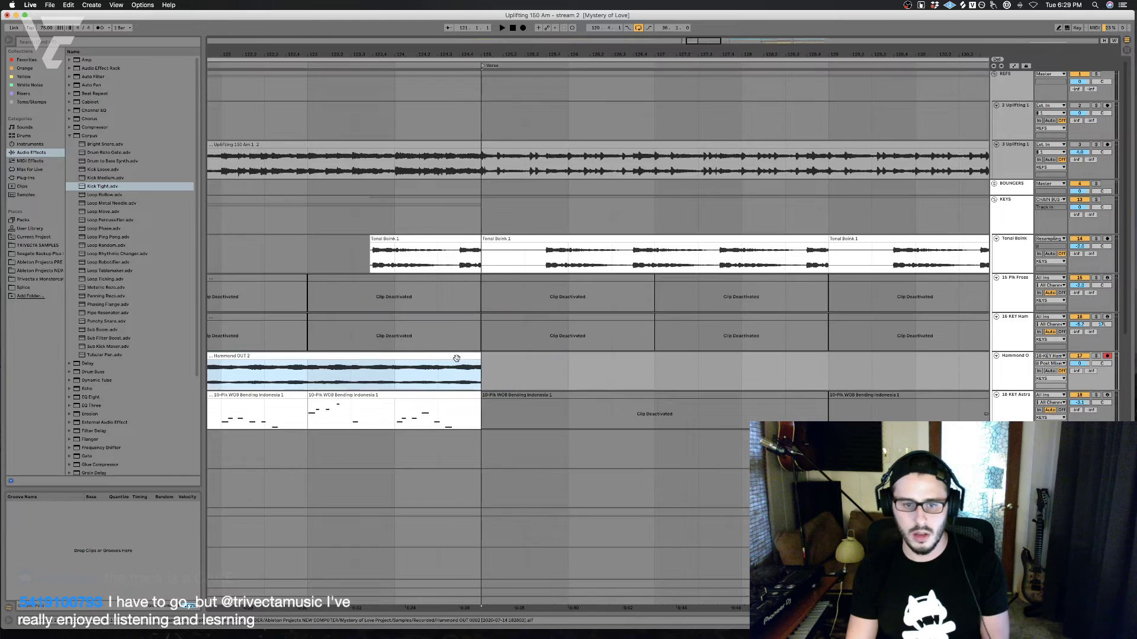
pyautogui.click(498, 328)
pyautogui.rightClick(994, 325)
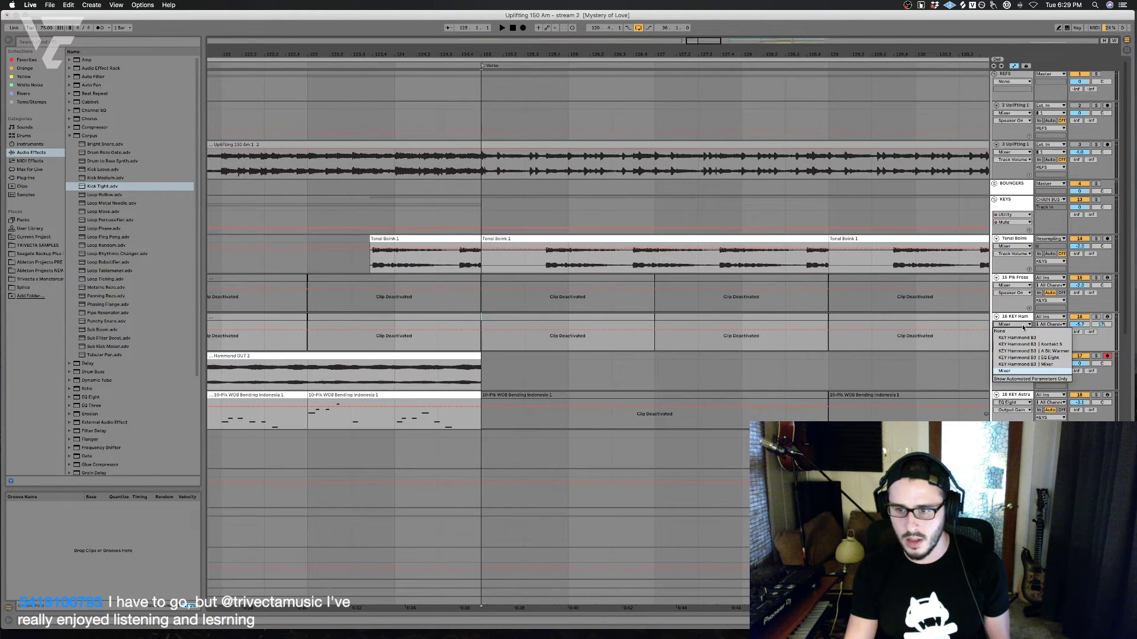
pyautogui.click(980, 329)
# Step: Duplicate the recorded Hammond audio twice to fill the Verse up to the Hook locator
pyautogui.click(468, 388)
pyautogui.hotkey('ctrl', 'd')
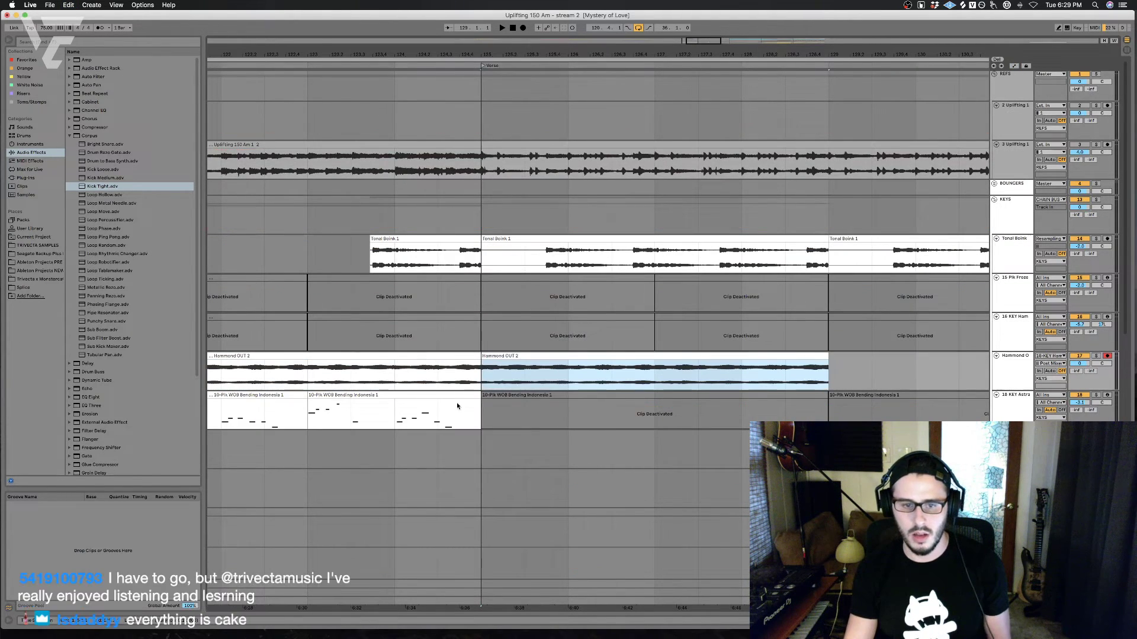
pyautogui.press('space')
pyautogui.hotkey('ctrl', 'd')
pyautogui.click(631, 386)
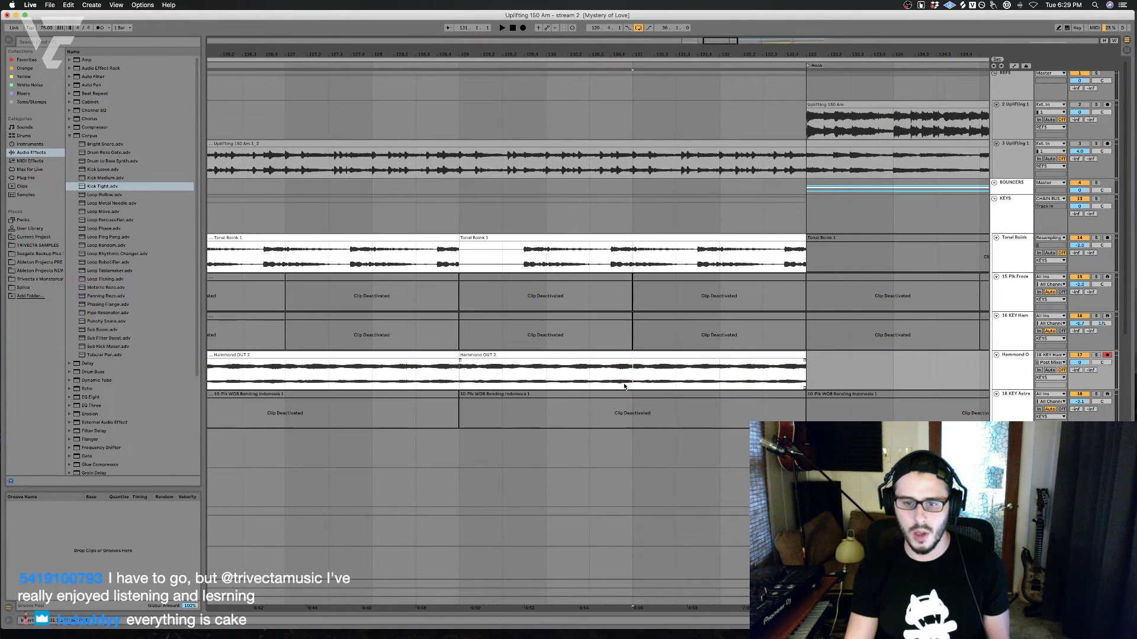
# Step: Fold the KEYS and BASSES groups, play the transition into the Hook, and save the set
pyautogui.click(994, 199)
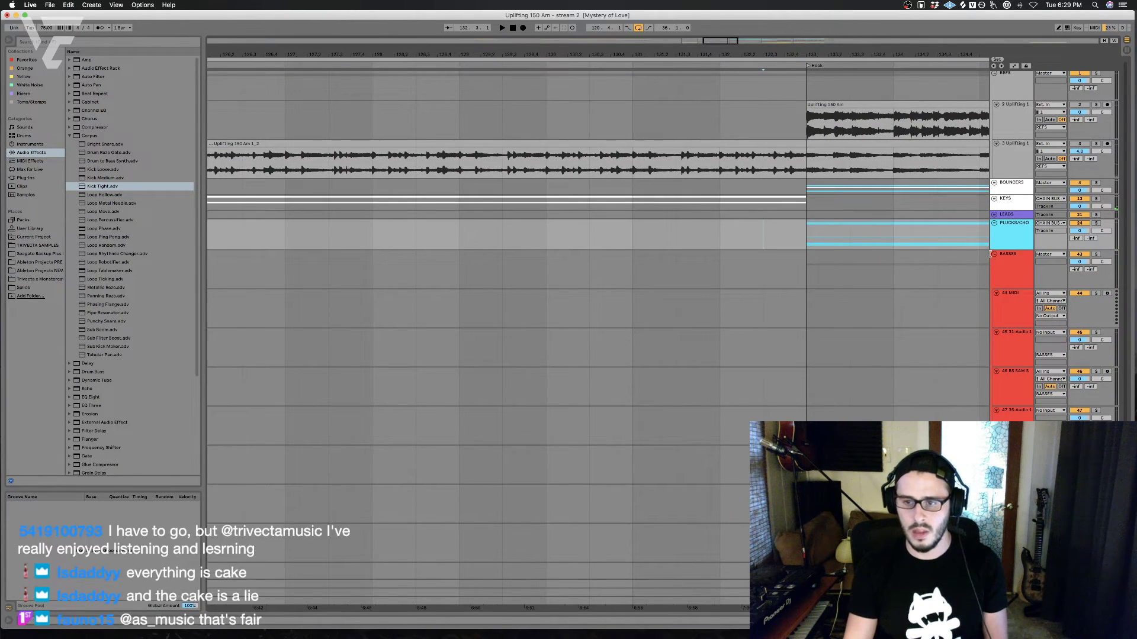
pyautogui.click(1000, 258)
pyautogui.press('space')
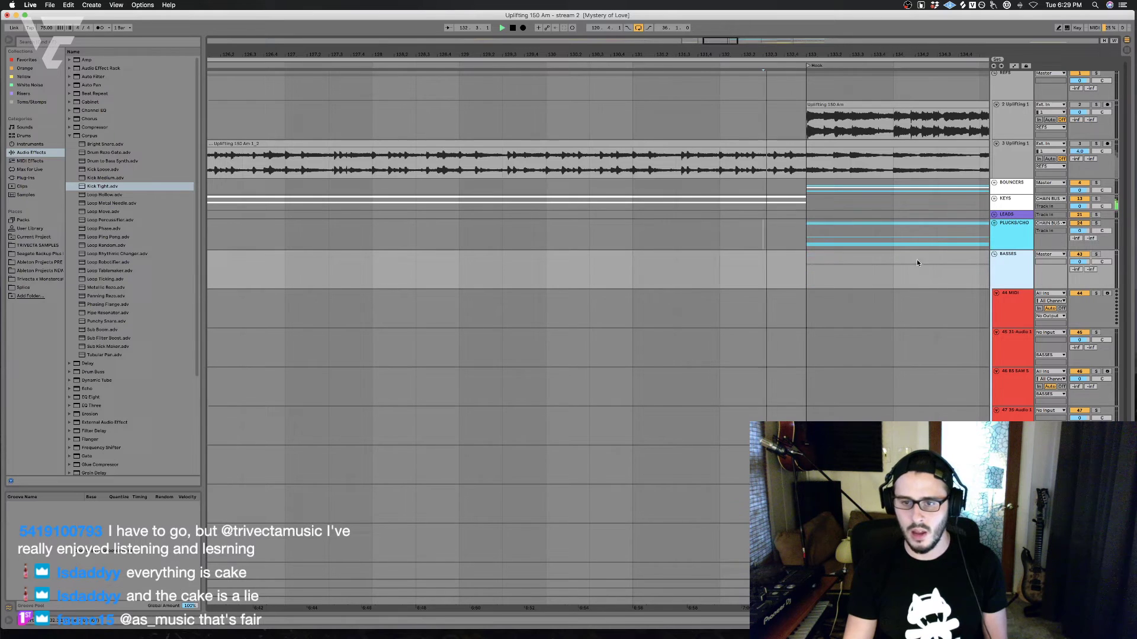
pyautogui.click(995, 254)
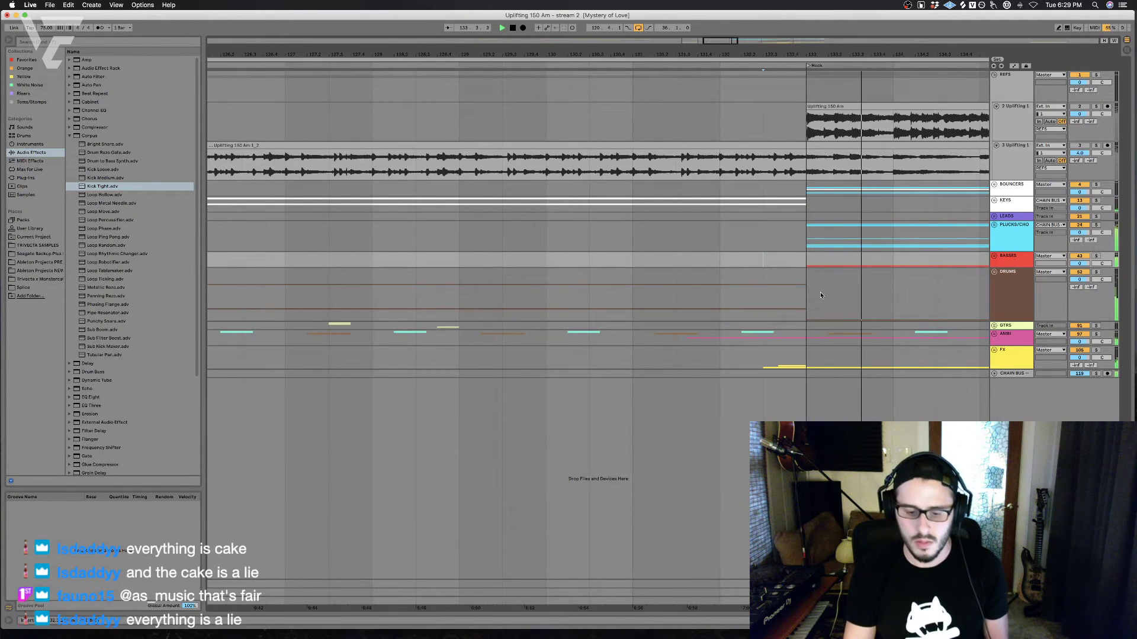
pyautogui.press('super+s')
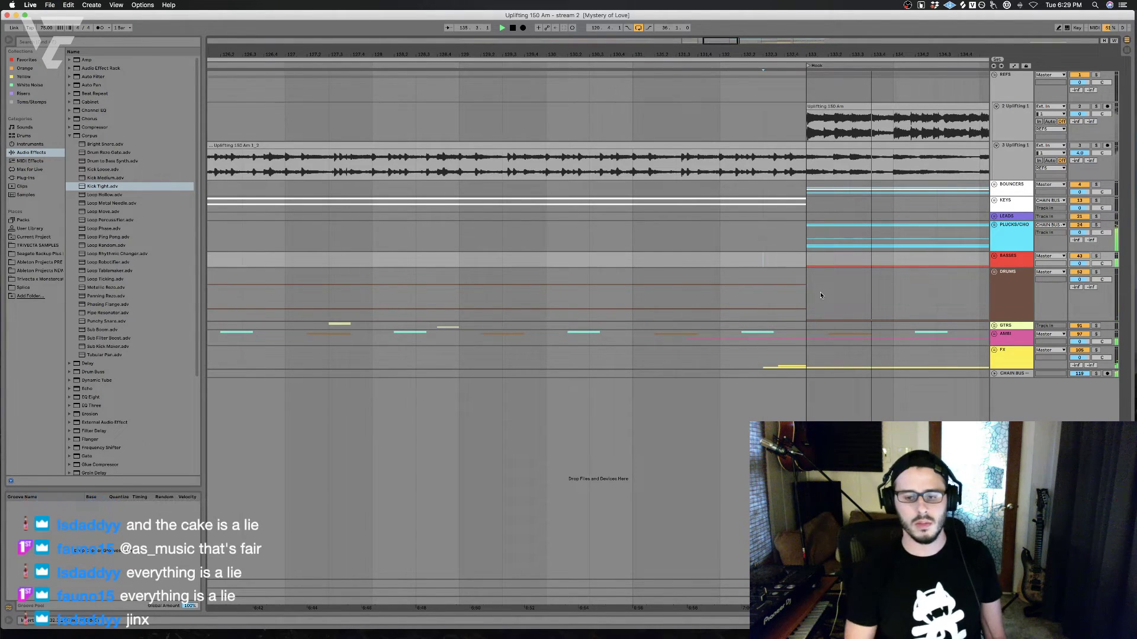
# Step: Play the end of the Hook leading into the Build with all groups active
pyautogui.click(723, 296)
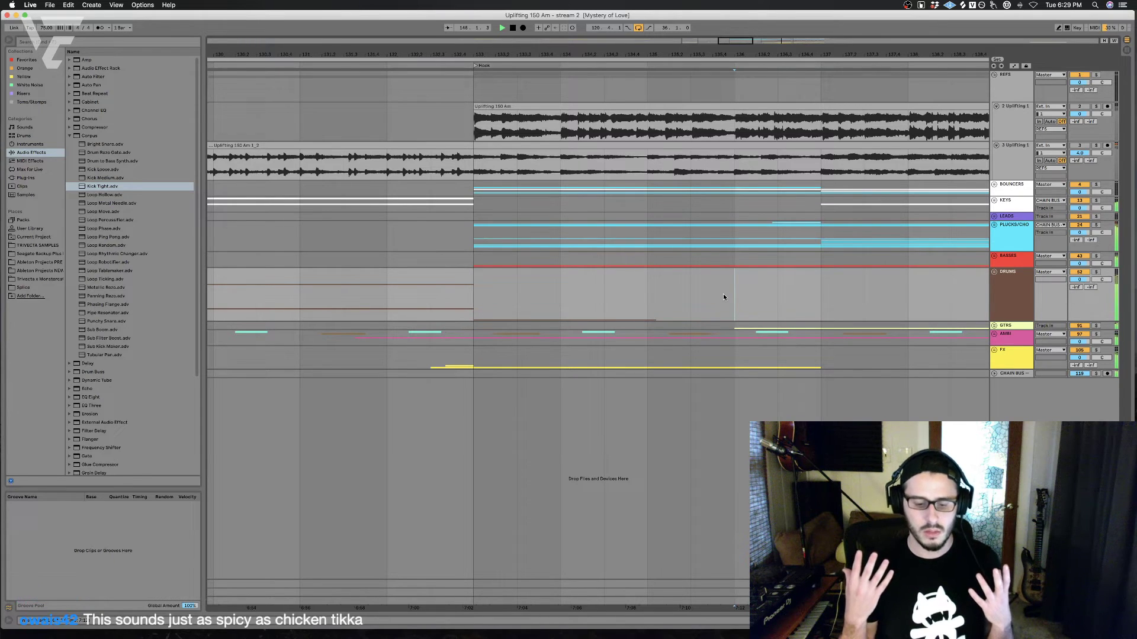
pyautogui.press('space')
pyautogui.hscroll(5, 903, 295)
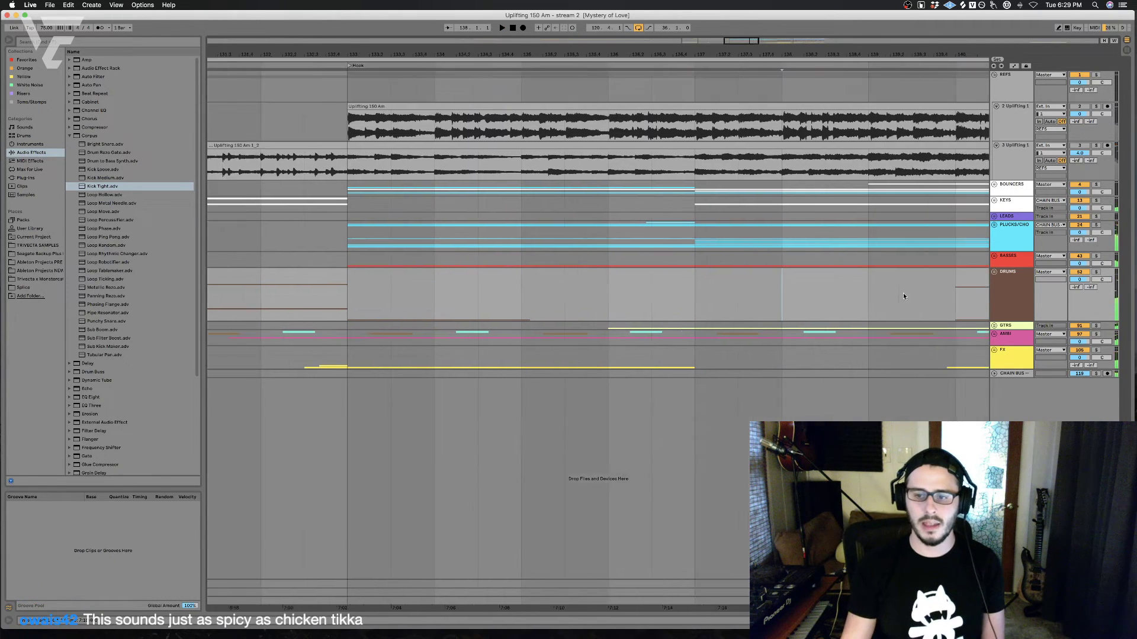
pyautogui.click(848, 303)
pyautogui.hscroll(1, 850, 308)
pyautogui.press('space')
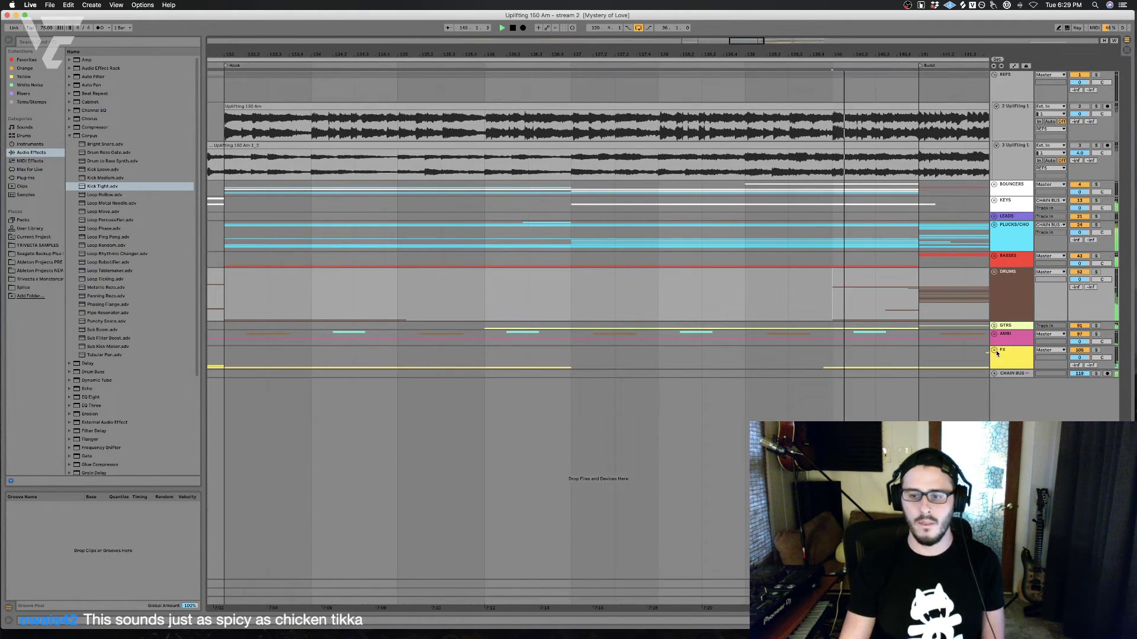
# Step: Unfold the FX group and examine its sweep and impact clips between the Build and Drop locators
pyautogui.scroll(-10, 959, 354)
pyautogui.press('space')
pyautogui.hscroll(15, 892, 331)
pyautogui.click(630, 296)
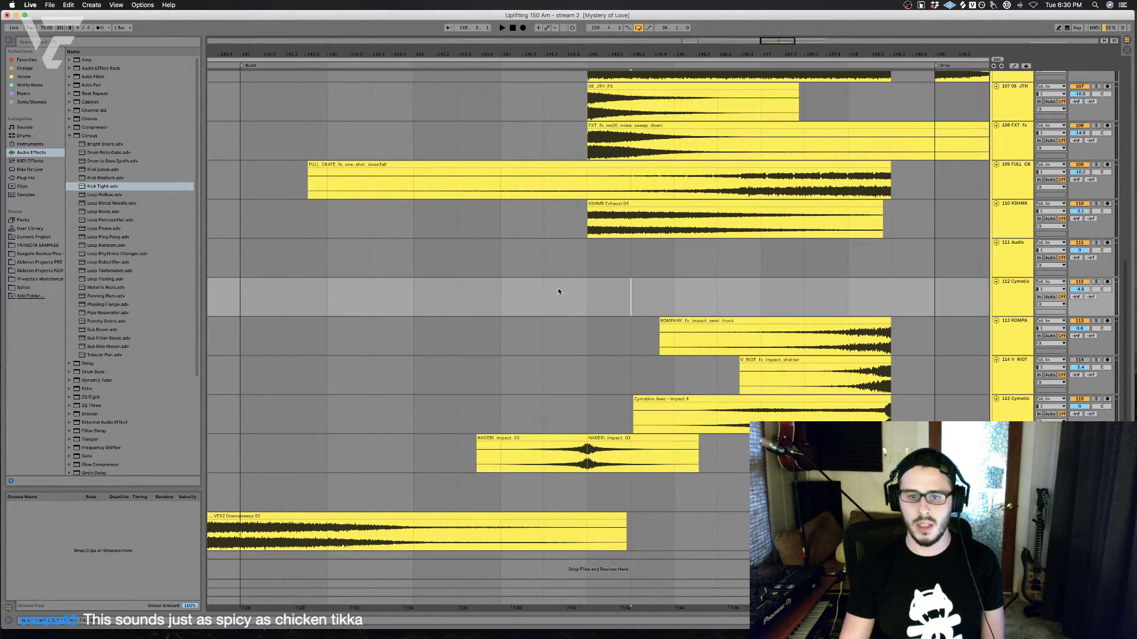
pyautogui.scroll(4, 478, 283)
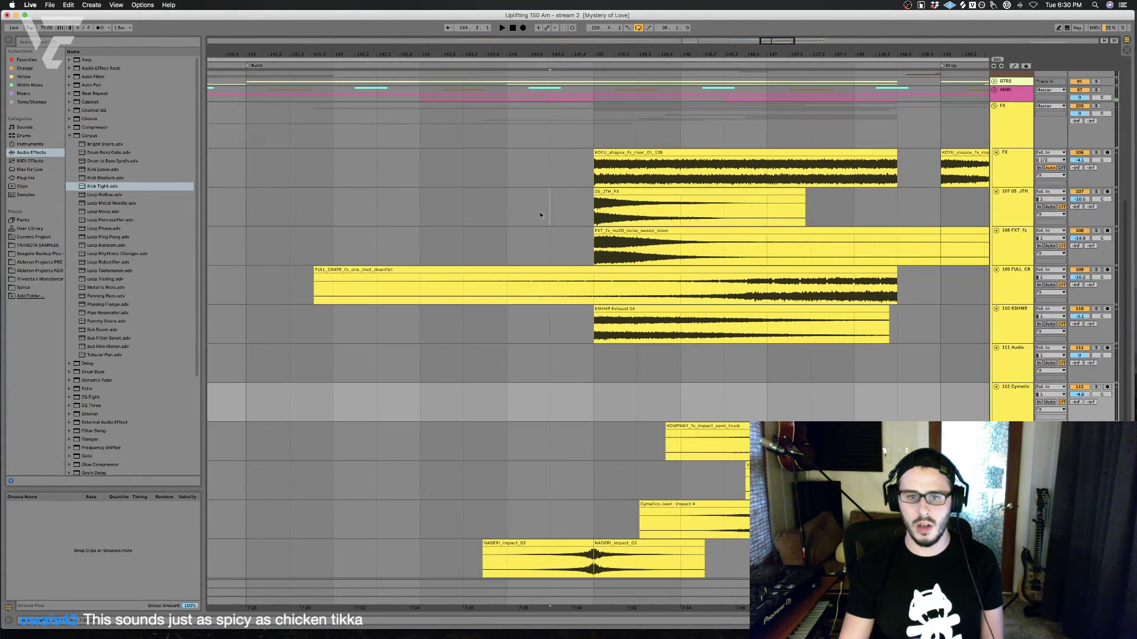
pyautogui.click(512, 212)
pyautogui.press('space')
pyautogui.moveTo(594, 250); pyautogui.dragTo(682, 254)
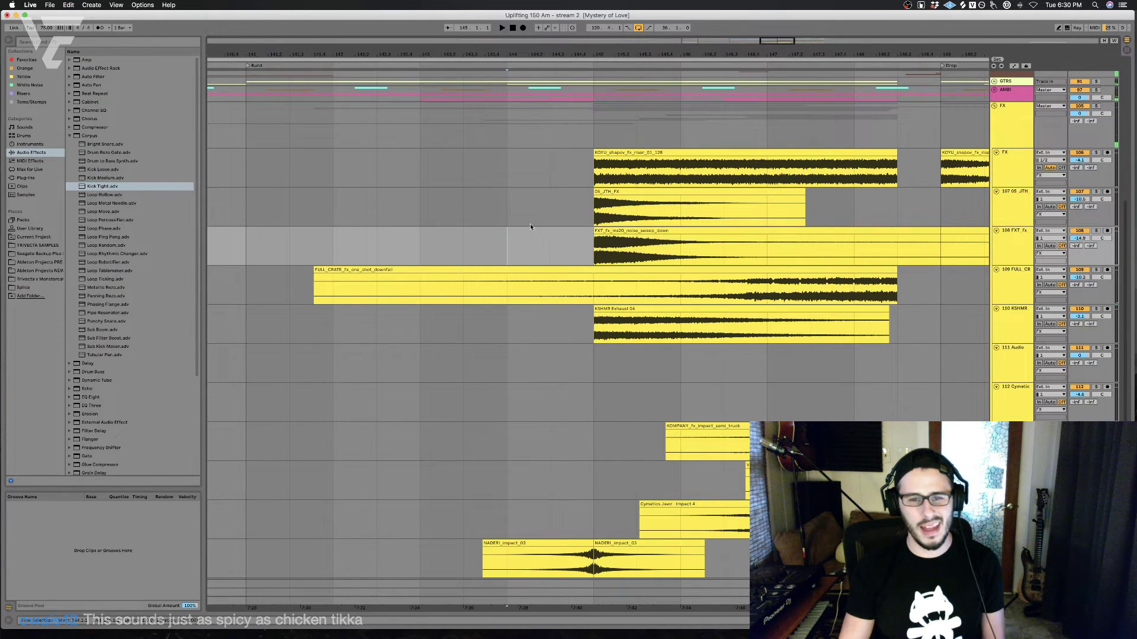
# Step: Place the Impact FX 0001 sample from the White Noise collection on track 111 within the Build and colour it yellow
pyautogui.click(1018, 356)
pyautogui.hscroll(-5, 446, 326)
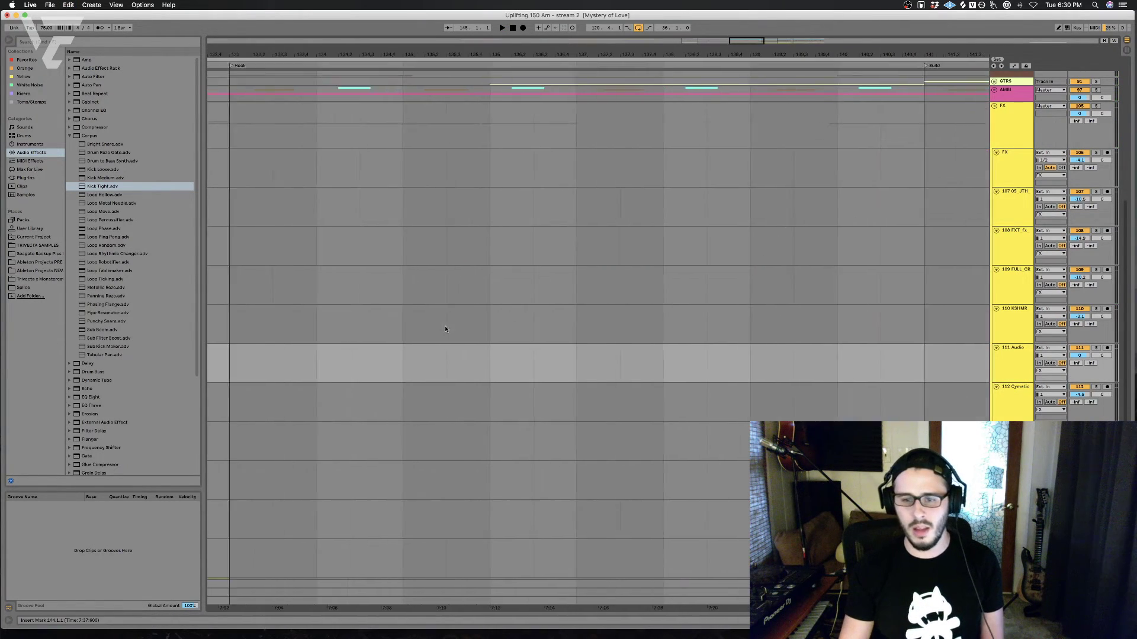
pyautogui.hscroll(6, 477, 320)
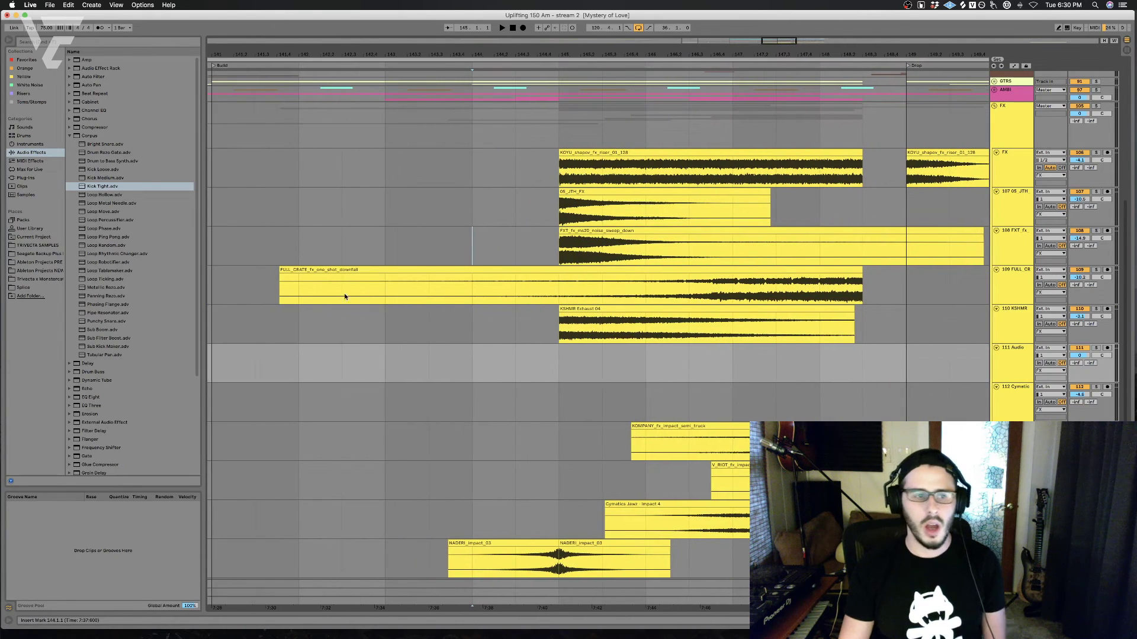
pyautogui.click(21, 103)
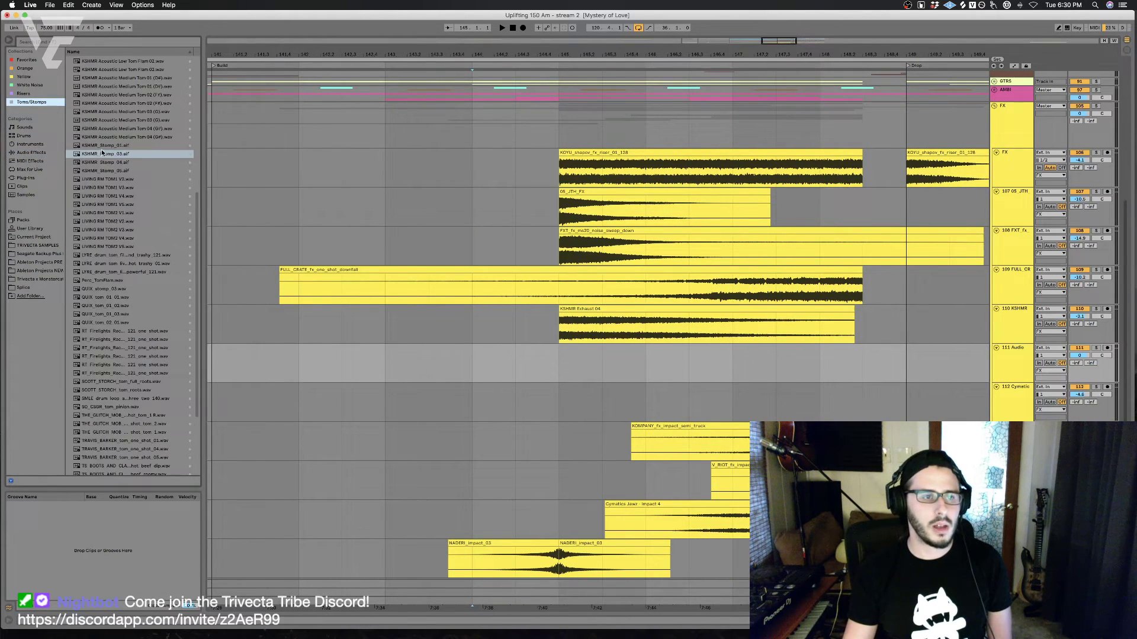
pyautogui.click(25, 86)
pyautogui.moveTo(119, 139); pyautogui.dragTo(436, 361)
pyautogui.rightClick(451, 348)
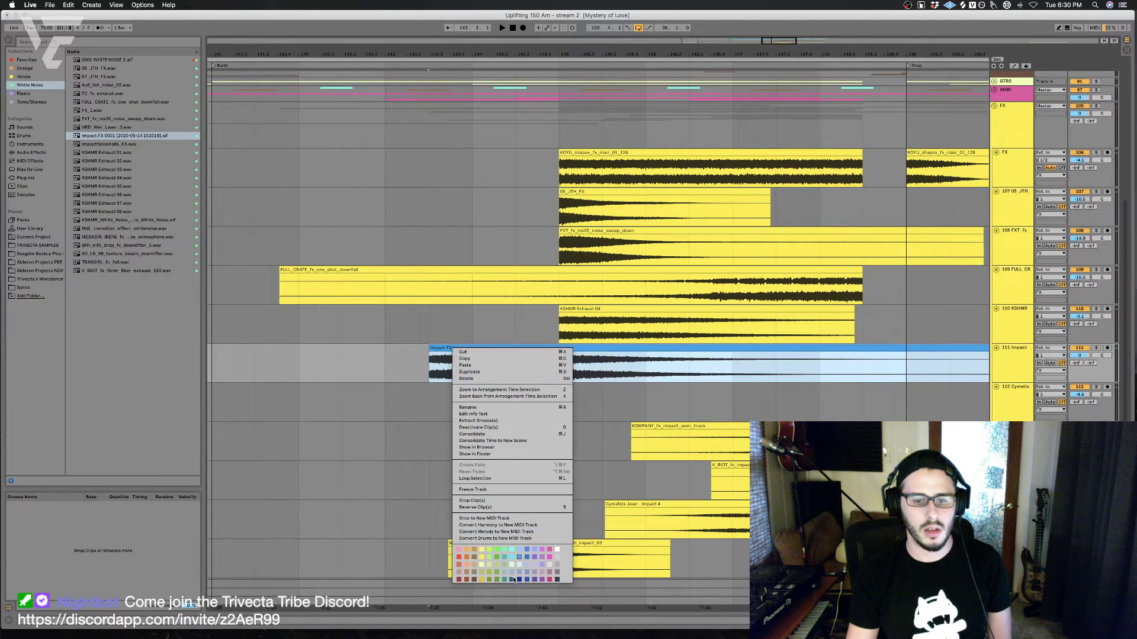
pyautogui.click(481, 559)
# Step: Turn off warping for the Impact FX clip, play it soloed, and reverse it
pyautogui.hotkey('shift', 'Tab')
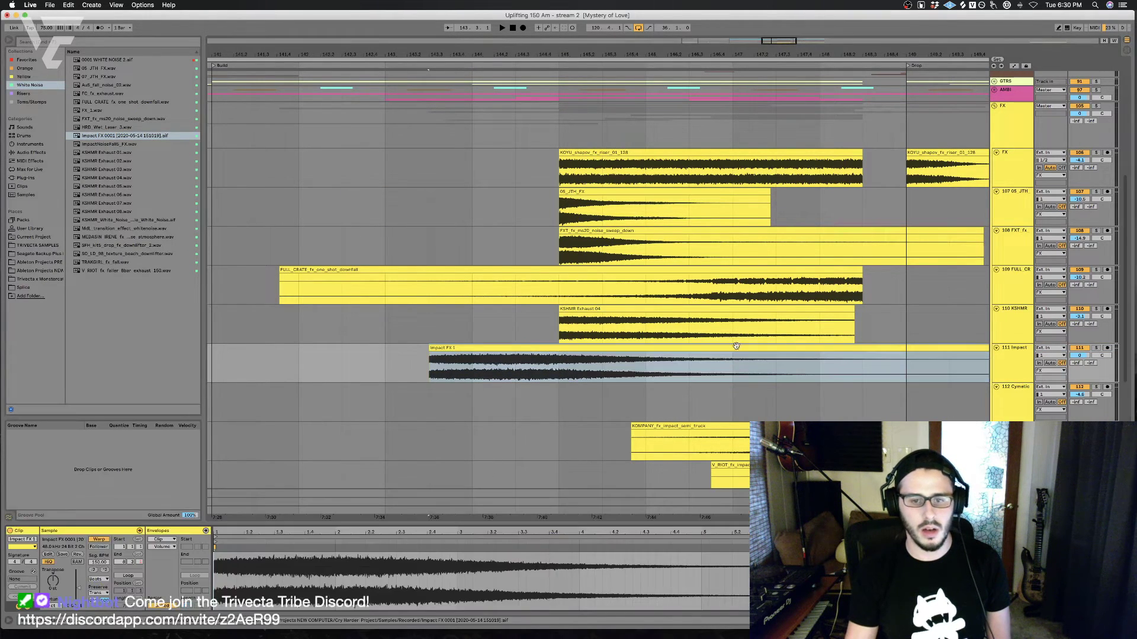
pyautogui.click(99, 540)
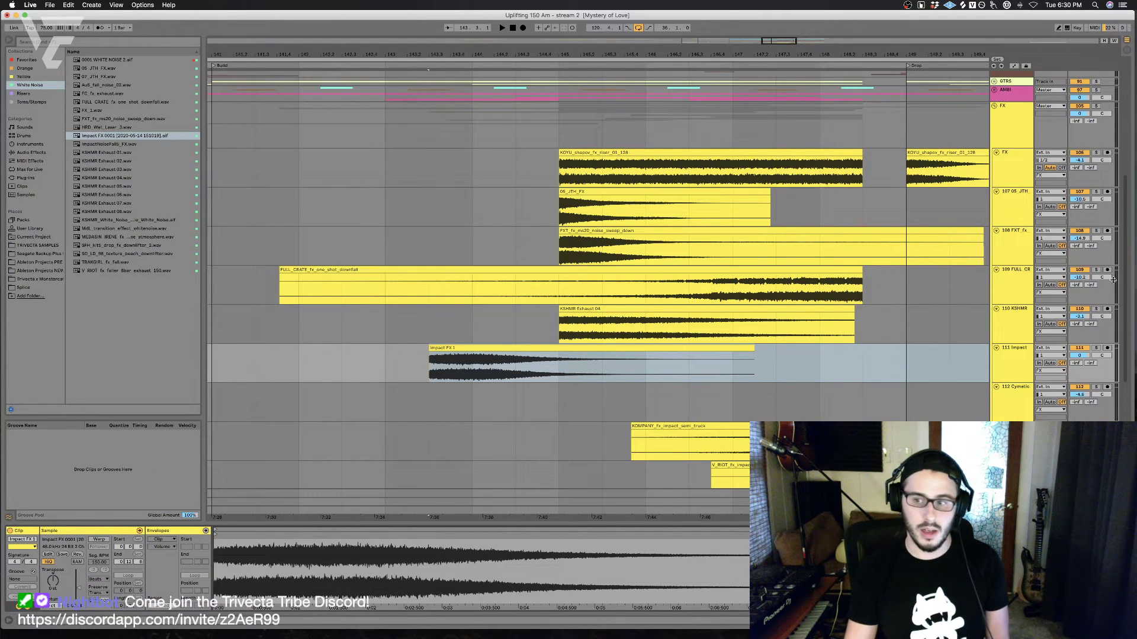
pyautogui.click(1095, 348)
pyautogui.press('space')
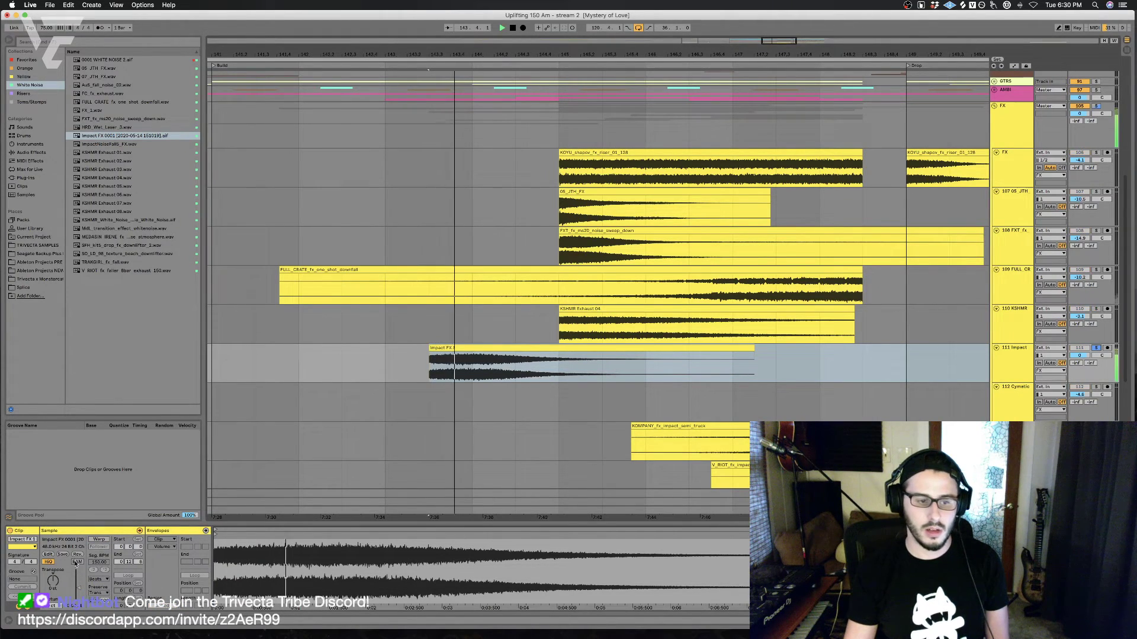
pyautogui.click(75, 556)
pyautogui.click(653, 364)
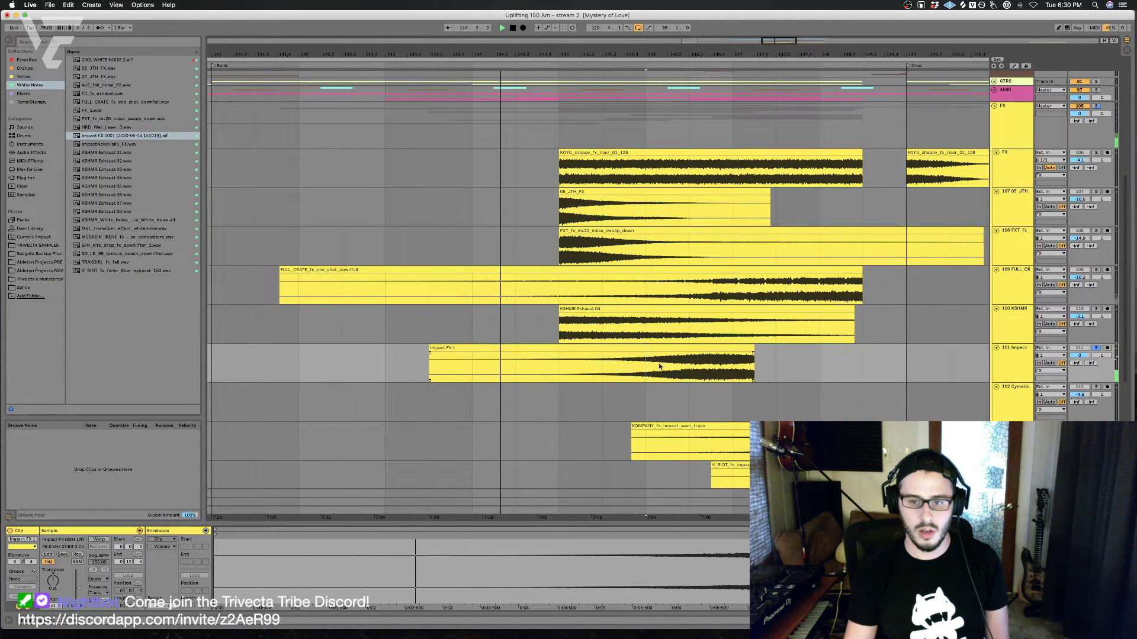
# Step: Move the reversed Impact FX clip earlier and trim its tail to end where the KSHMR Exhaust 04 clip begins
pyautogui.click(660, 358)
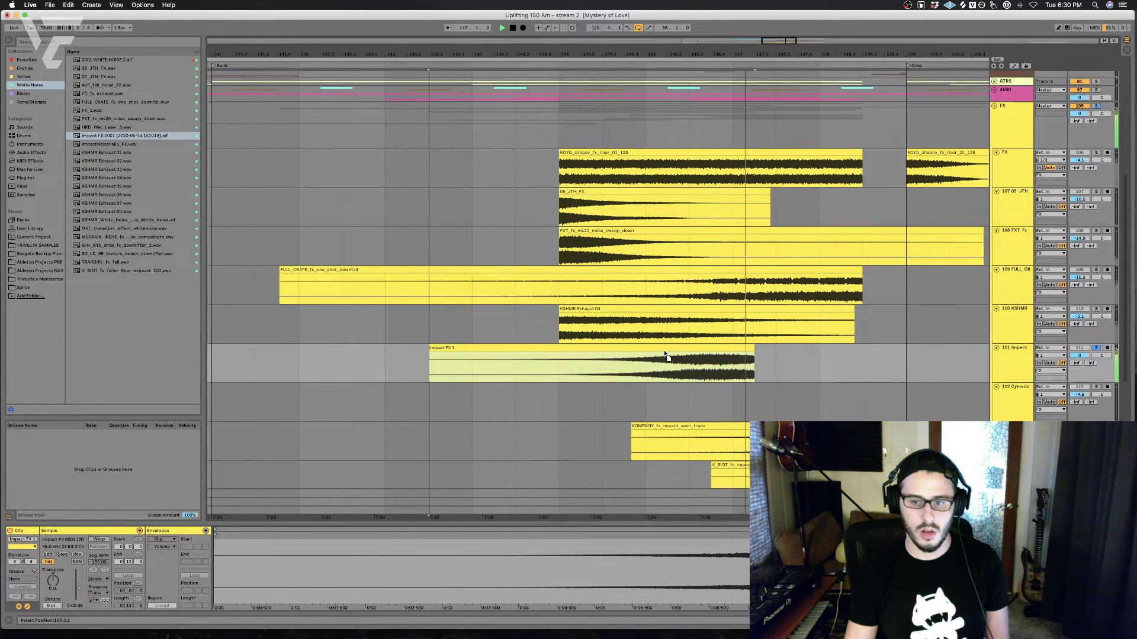
pyautogui.moveTo(666, 355); pyautogui.dragTo(471, 367)
pyautogui.moveTo(541, 366); pyautogui.dragTo(728, 371)
pyautogui.press('Delete')
pyautogui.click(448, 371)
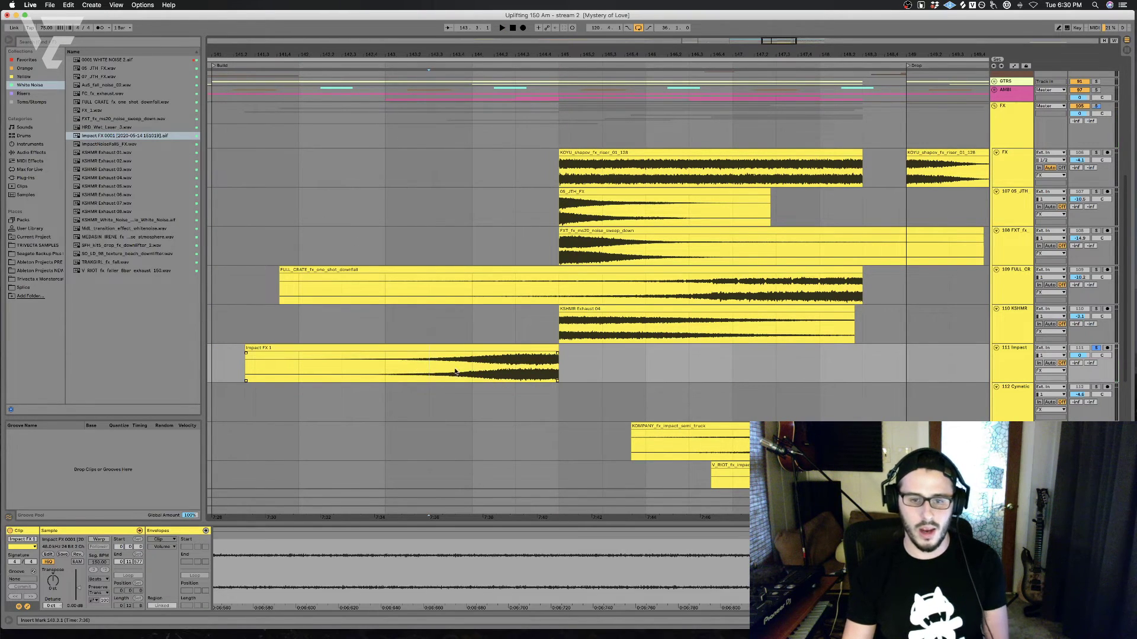
# Step: Lower the Impact FX track's volume to about -9 dB while playing the reversed clip in the full mix
pyautogui.moveTo(1088, 354); pyautogui.dragTo(1088, 391)
pyautogui.press('space')
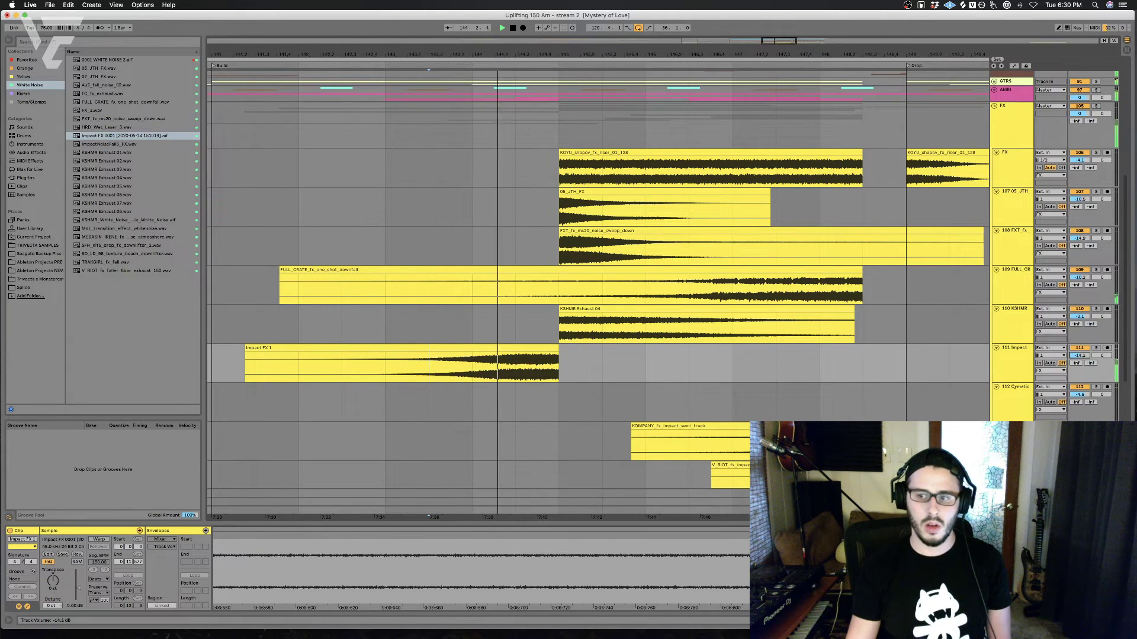
pyautogui.moveTo(1088, 355)
pyautogui.mouseDown()
pyautogui.moveTo(1088, 343)
pyautogui.moveTo(1081, 350)
pyautogui.mouseUp()
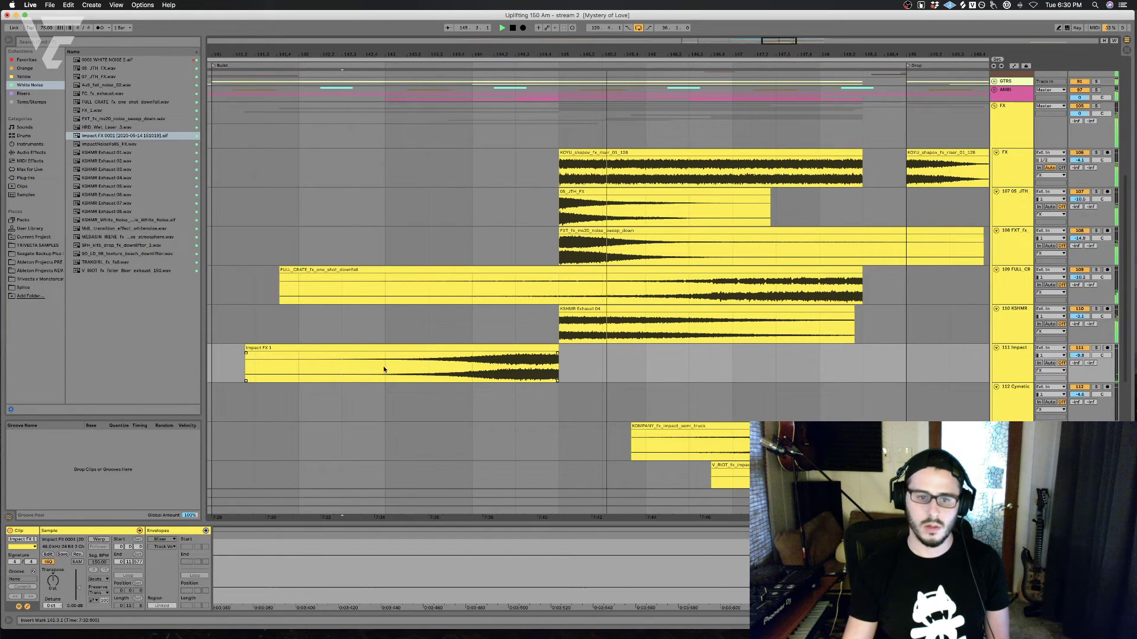
# Step: Add an Auto Filter to the Impact FX track and set its low-pass cutoff to about 12.5 kHz
pyautogui.click(31, 153)
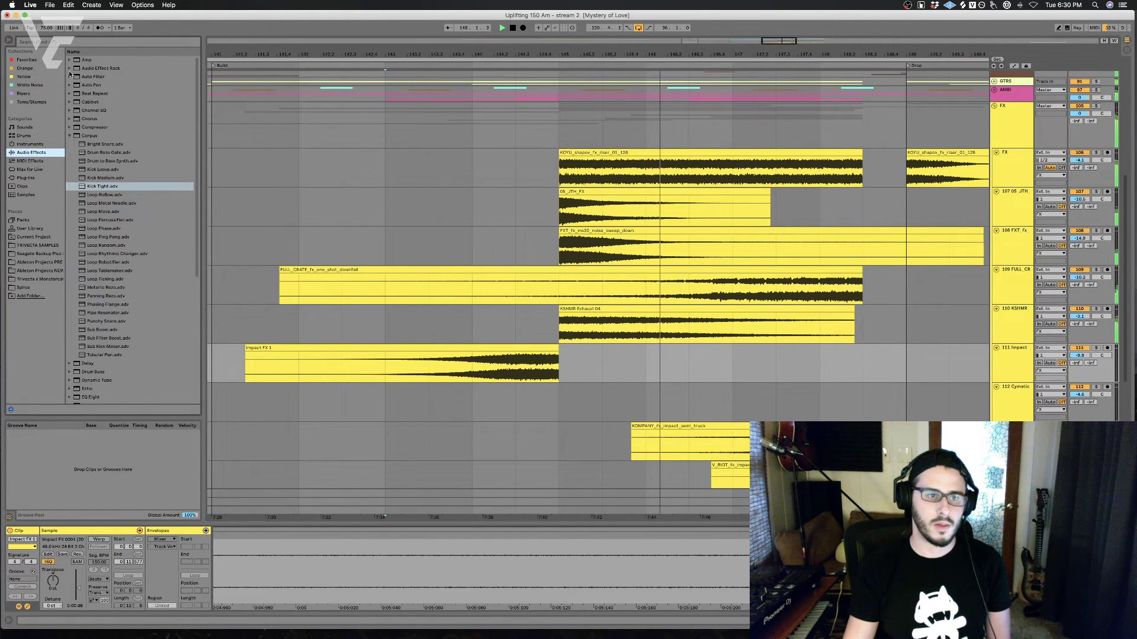
pyautogui.click(105, 76)
pyautogui.moveTo(521, 414); pyautogui.dragTo(426, 377)
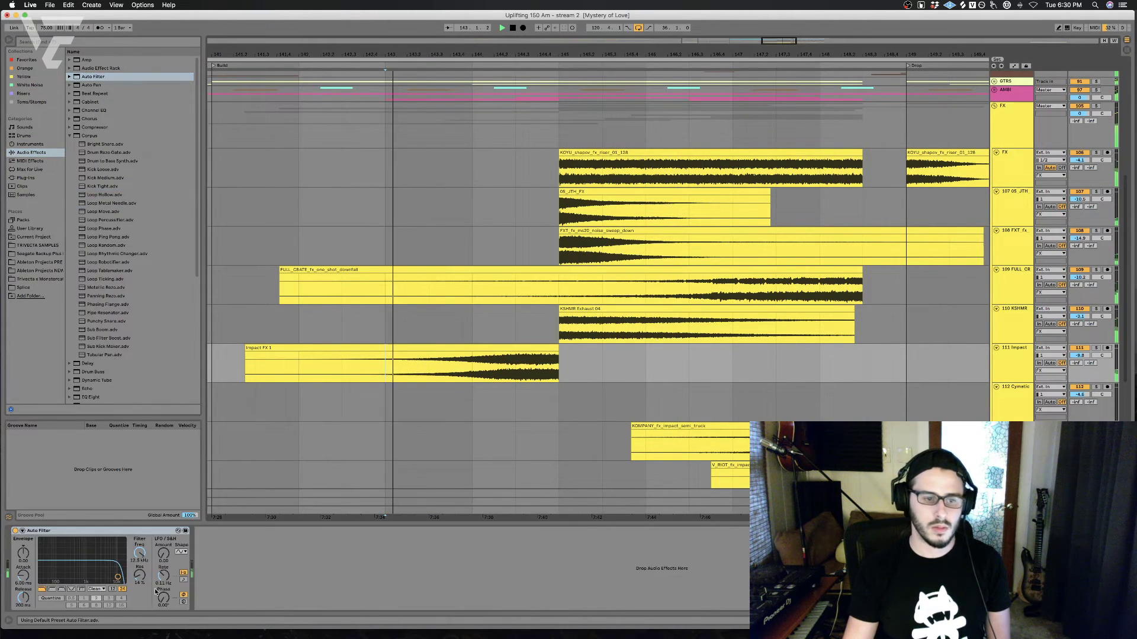
pyautogui.moveTo(138, 566); pyautogui.dragTo(138, 573)
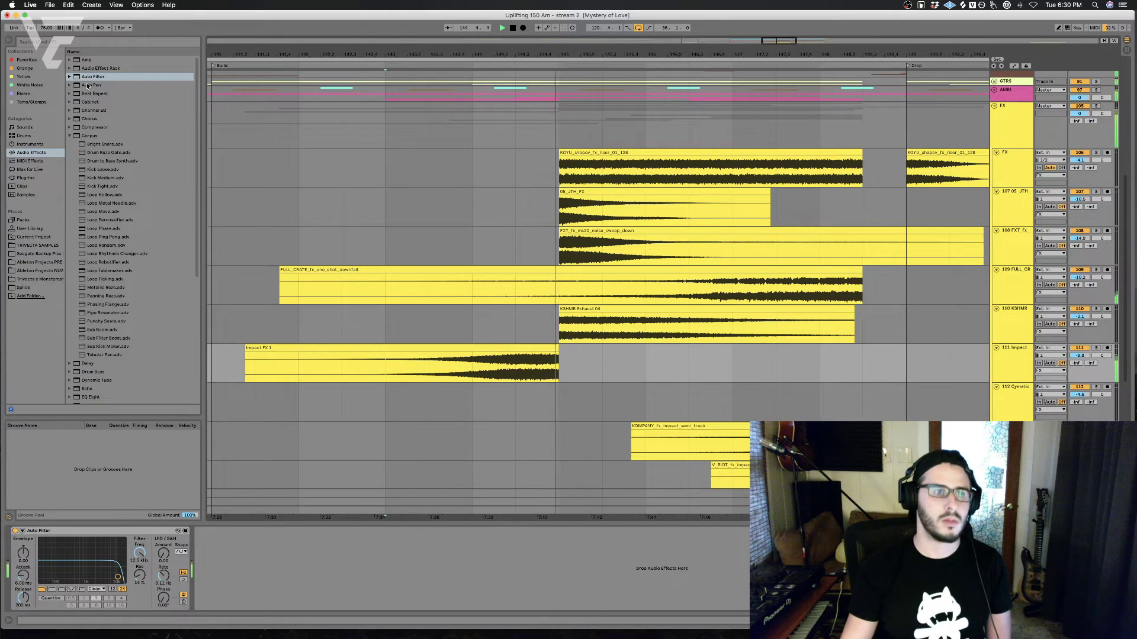
# Step: Add an Auto Pan after the Auto Filter and automate its Amount to ramp up from 143.3 to 145.1 on the Impact FX clip
pyautogui.moveTo(89, 84); pyautogui.dragTo(225, 568)
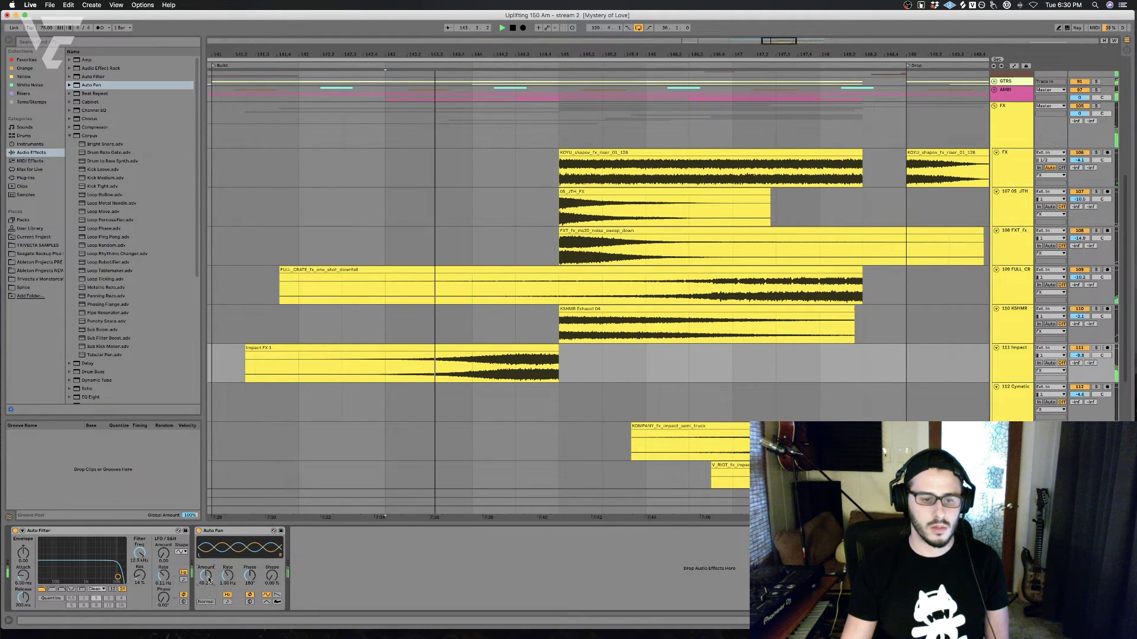
pyautogui.press('a')
pyautogui.click(448, 357)
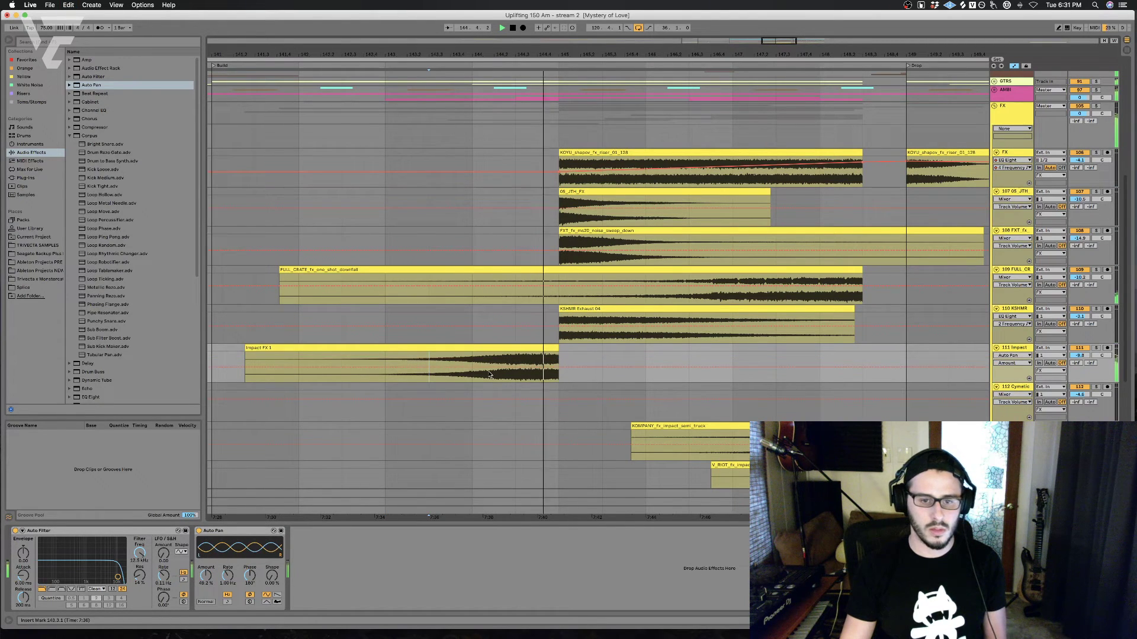
pyautogui.moveTo(428, 354); pyautogui.dragTo(550, 359)
pyautogui.press('space')
pyautogui.press('space')
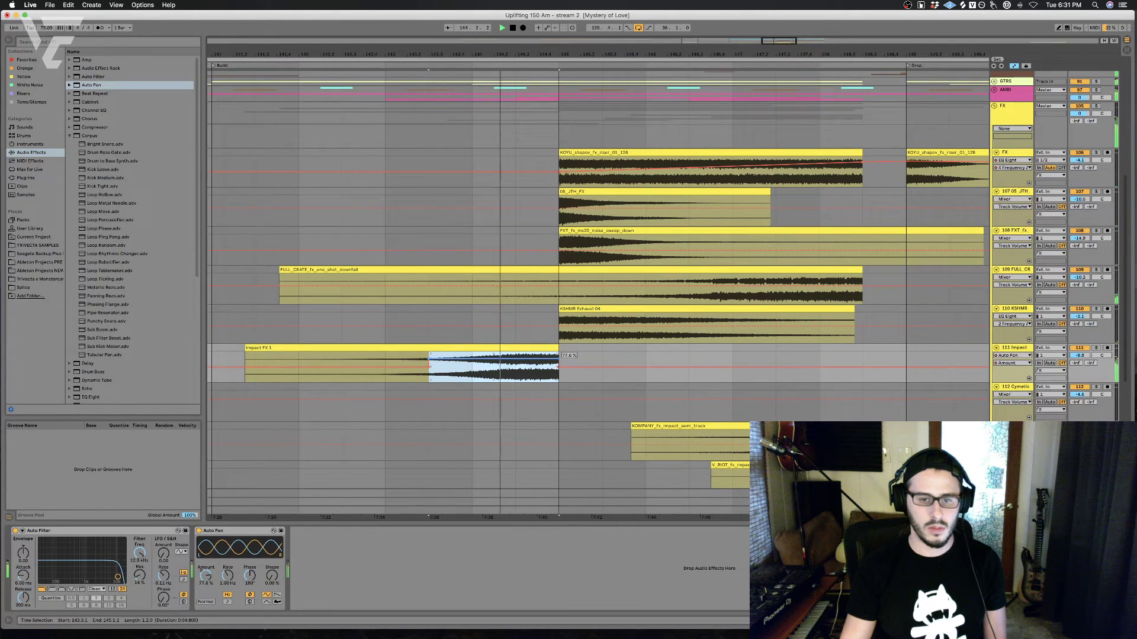
pyautogui.click(429, 357)
pyautogui.moveTo(554, 359); pyautogui.dragTo(554, 356)
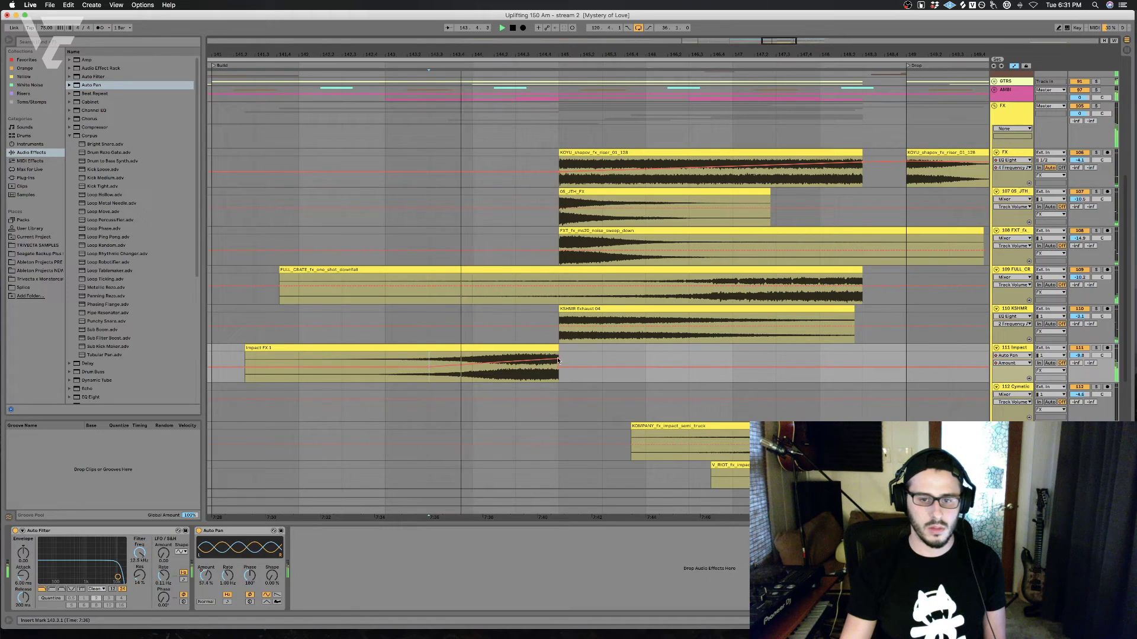
# Step: Automate the Auto Pan's rate to rise to about 29.4 Hz over the Impact FX clip's last bar, and play it back
pyautogui.click(228, 576)
pyautogui.click(473, 359)
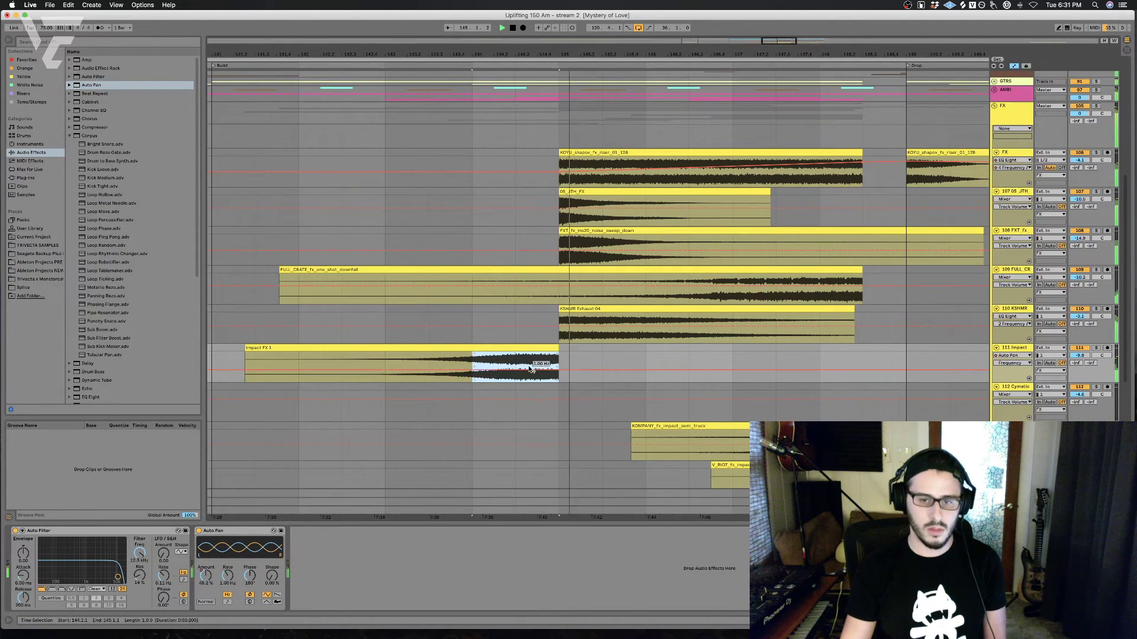
pyautogui.moveTo(558, 370); pyautogui.dragTo(558, 357)
pyautogui.press('space')
pyautogui.press('space')
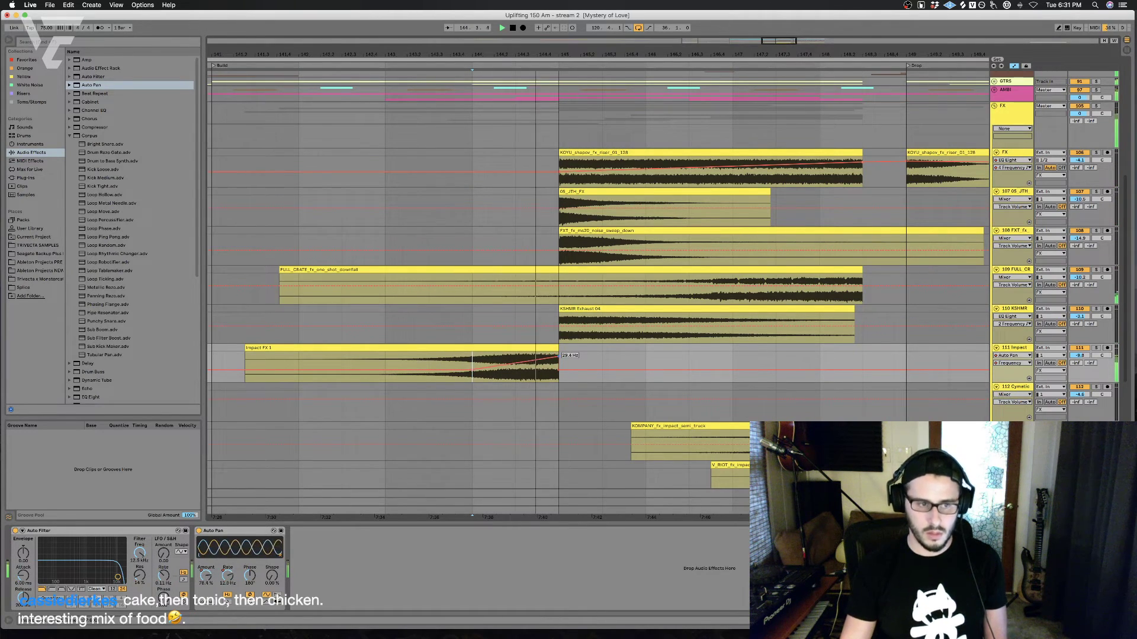
pyautogui.press('a')
pyautogui.click(436, 368)
pyautogui.press('space')
pyautogui.press('space')
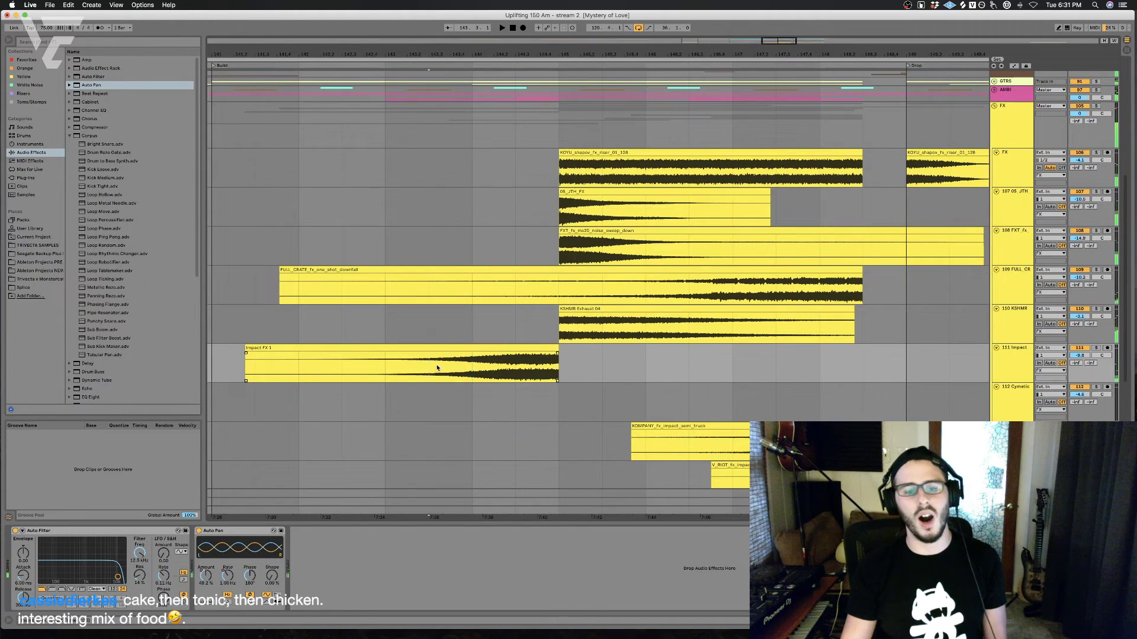
# Step: Insert a new audio track below the Cymatics Jawz impact track 115
pyautogui.scroll(-5, 638, 399)
pyautogui.click(515, 313)
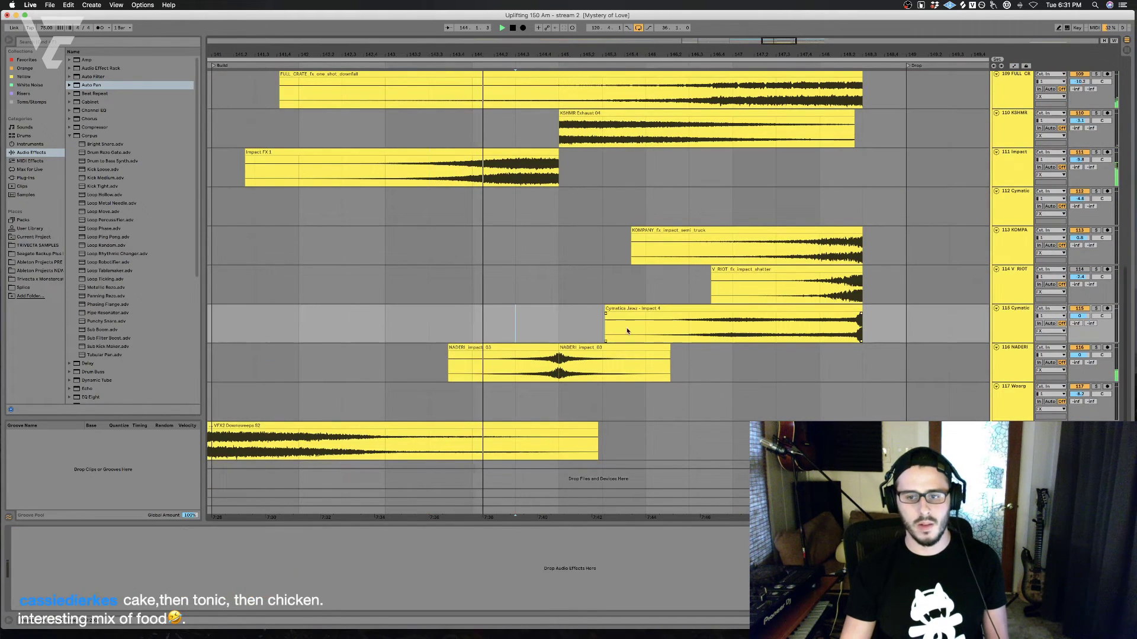
pyautogui.press('super+t')
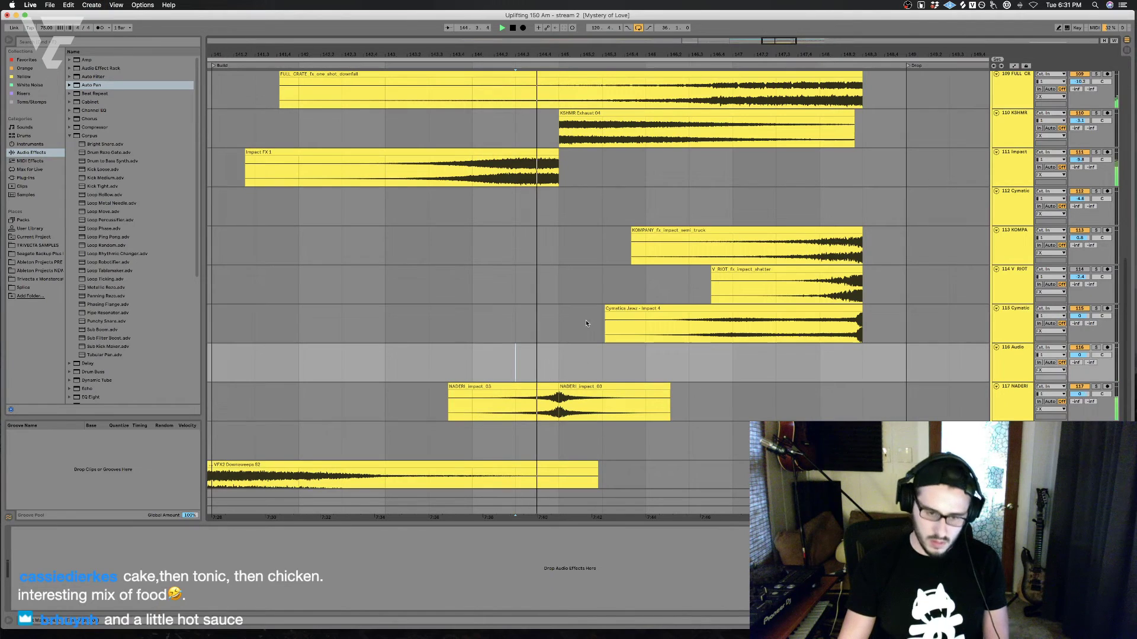
pyautogui.click(429, 361)
pyautogui.press('space')
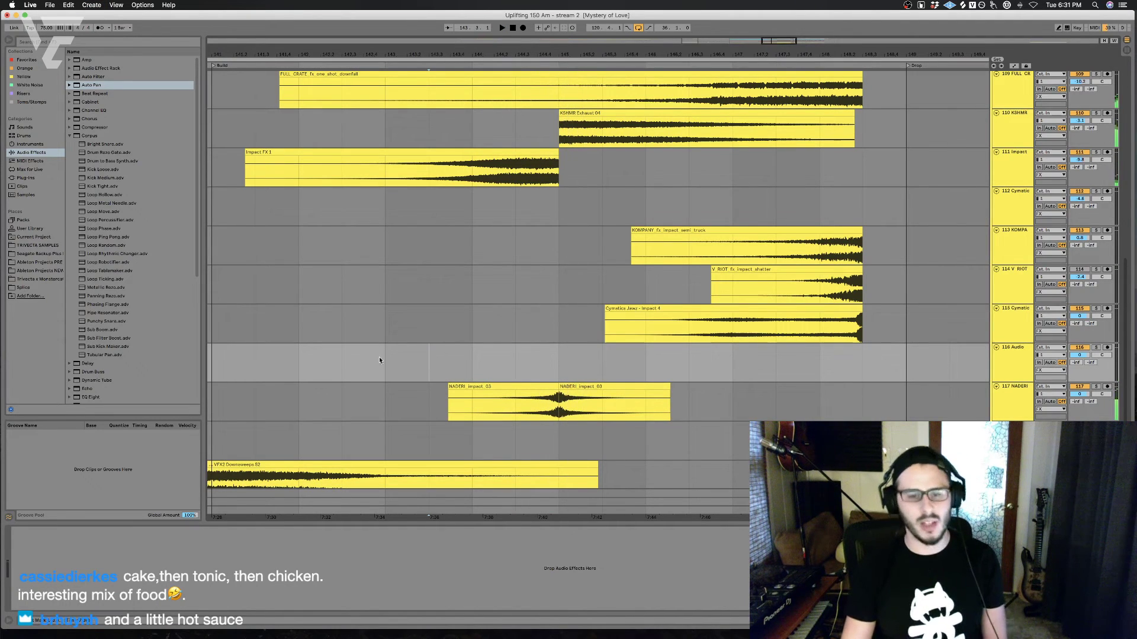
# Step: Search the whole sample library for "crash" and audition several Cymatics Raptor and Grime crash samples
pyautogui.click(54, 42)
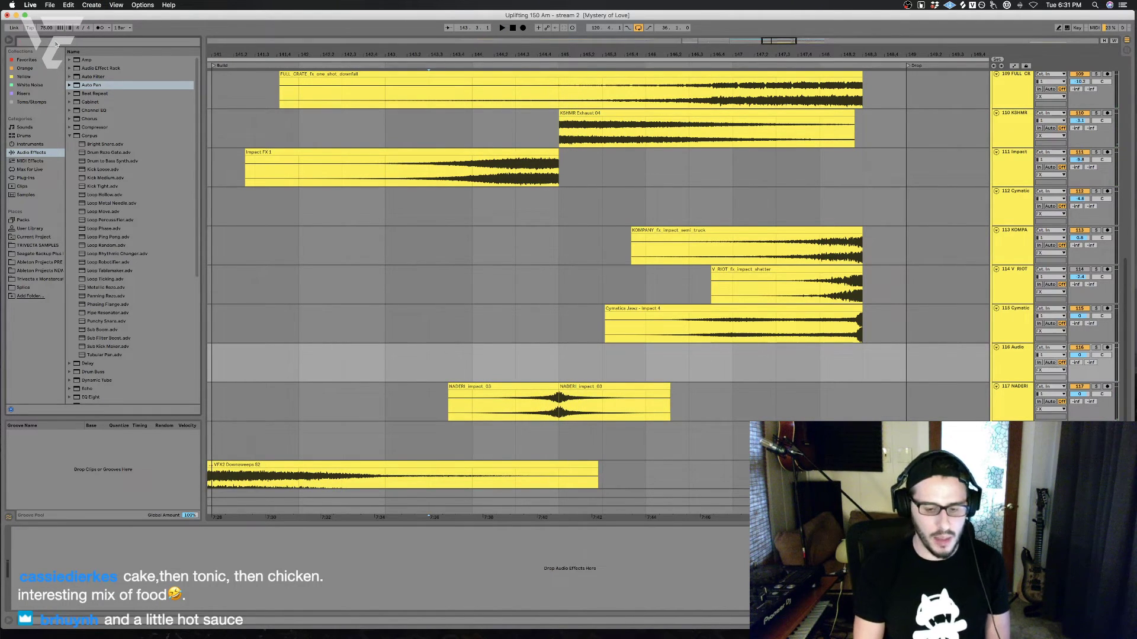
pyautogui.write('crash')
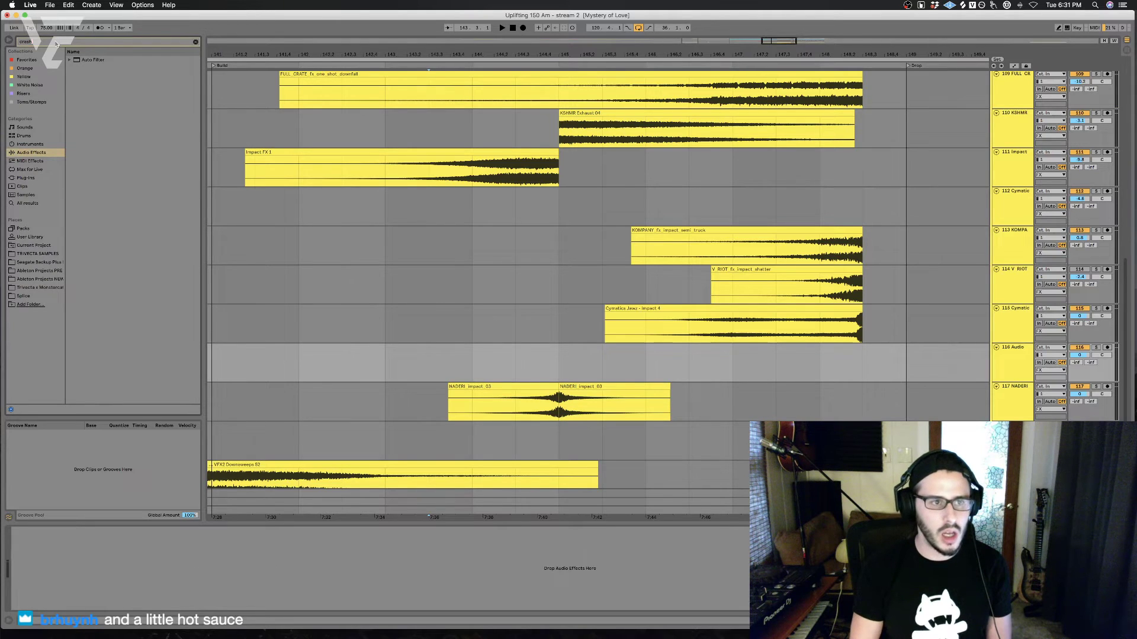
pyautogui.click(45, 207)
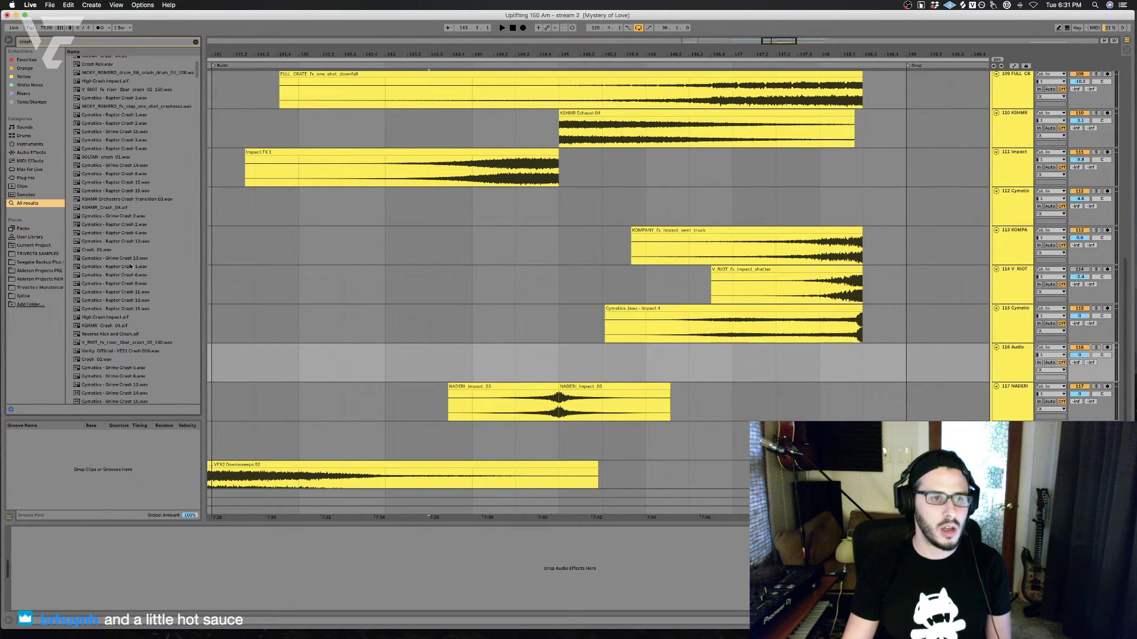
pyautogui.click(126, 217)
pyautogui.click(131, 234)
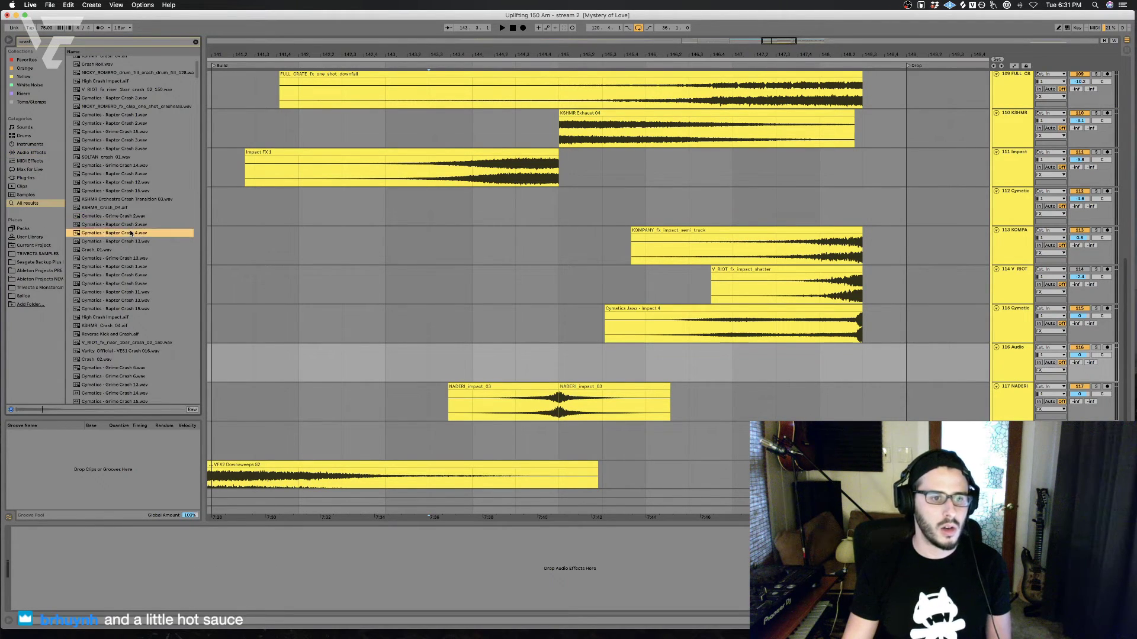
pyautogui.click(142, 292)
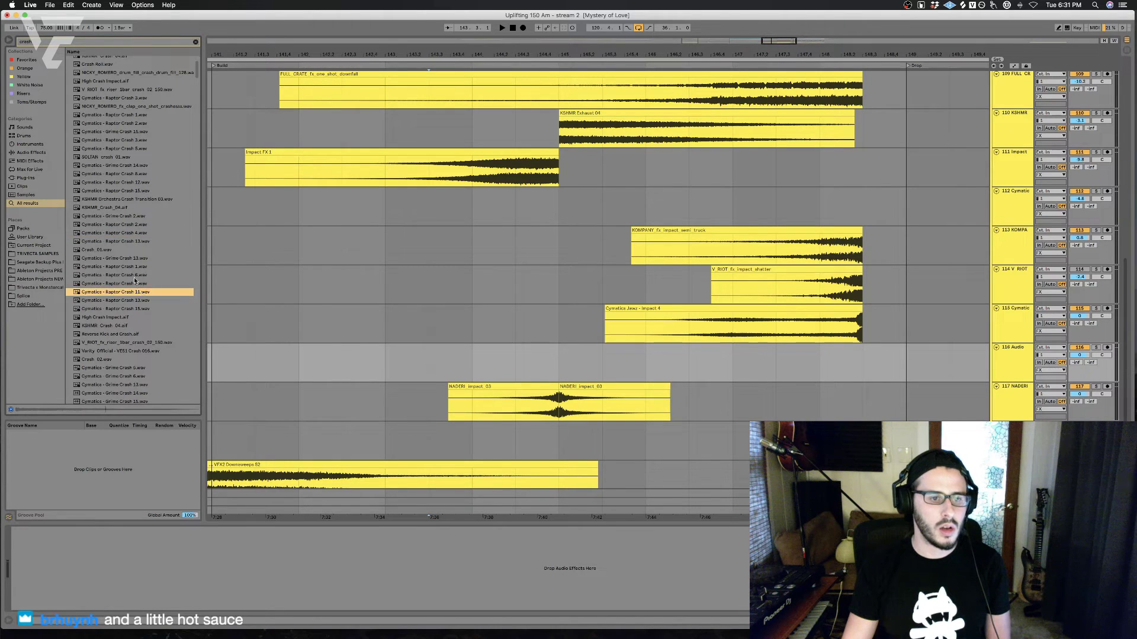
pyautogui.click(135, 277)
pyautogui.click(161, 377)
pyautogui.scroll(-15, 151, 267)
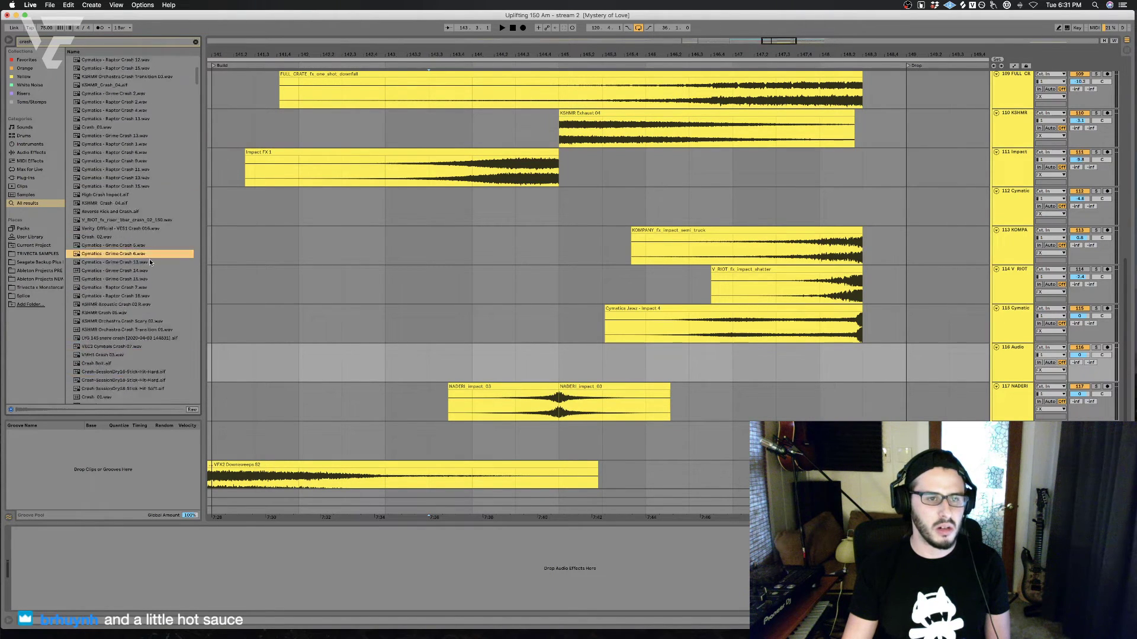
pyautogui.click(145, 256)
pyautogui.click(141, 323)
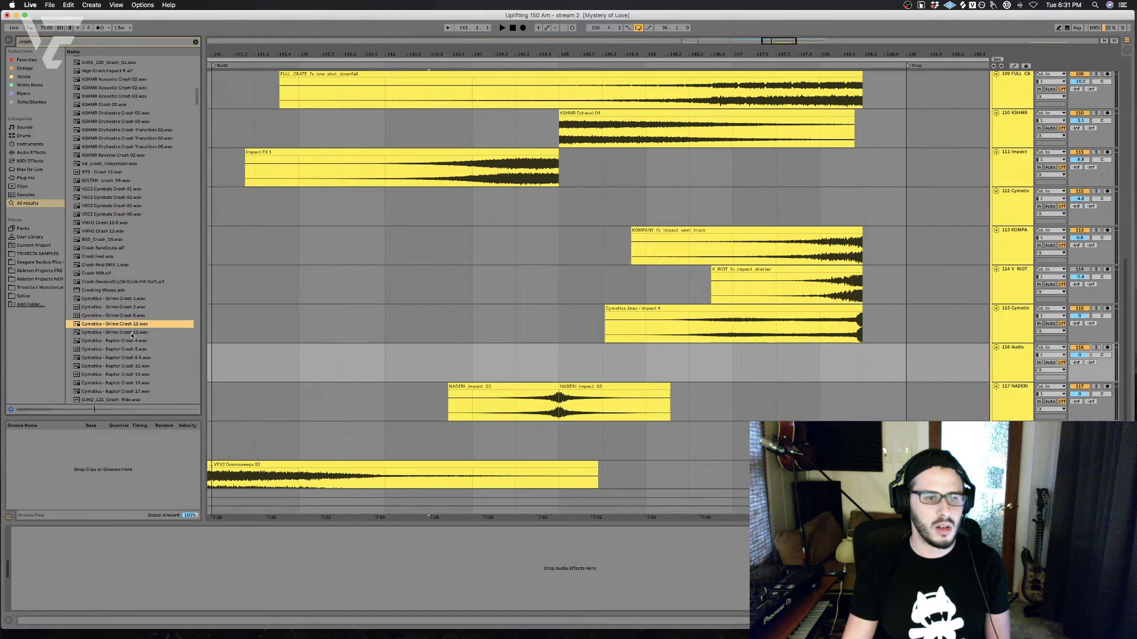
pyautogui.click(135, 318)
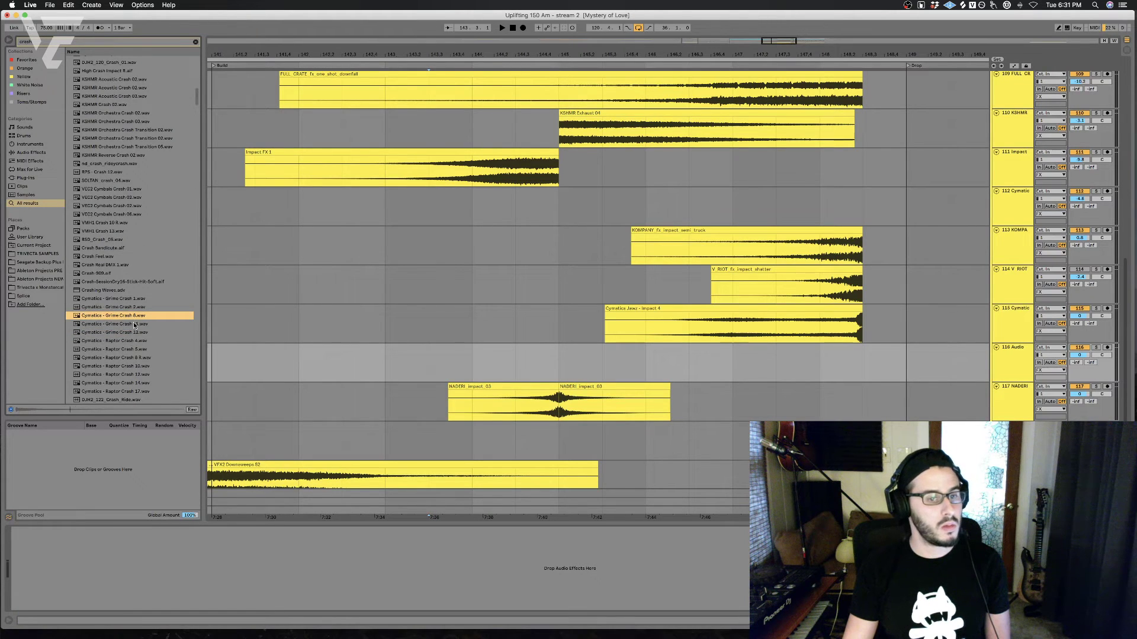
# Step: Place Cymatics - Grime Crash 8 on track 116 in the bar before 145, turn off warping, reverse it, and play it in the mix
pyautogui.moveTo(139, 317); pyautogui.dragTo(474, 354)
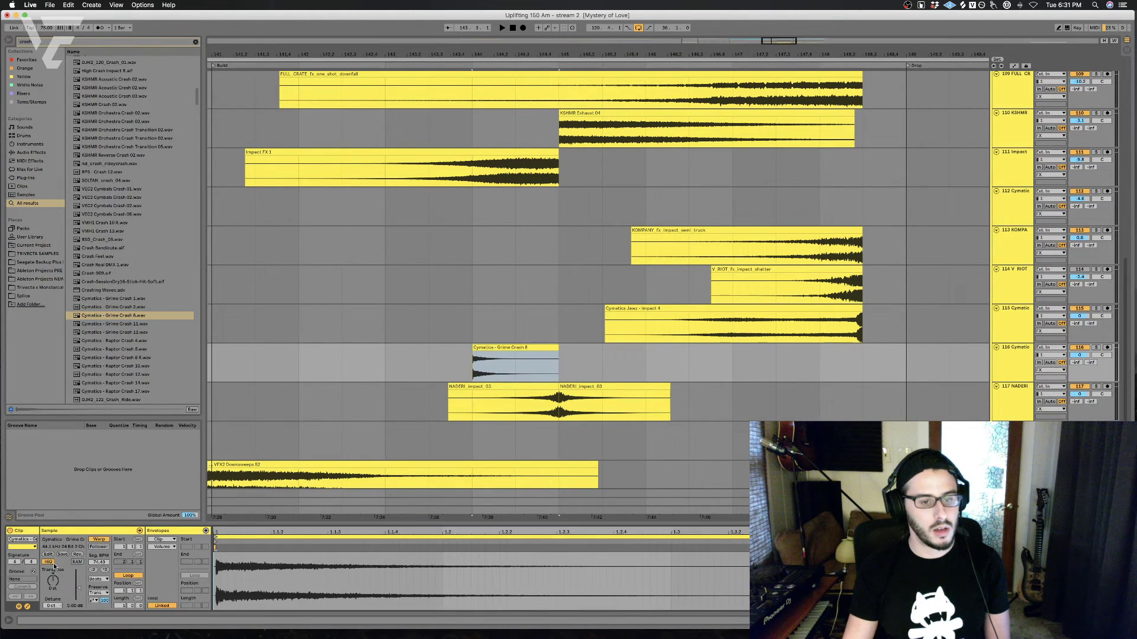
pyautogui.click(98, 539)
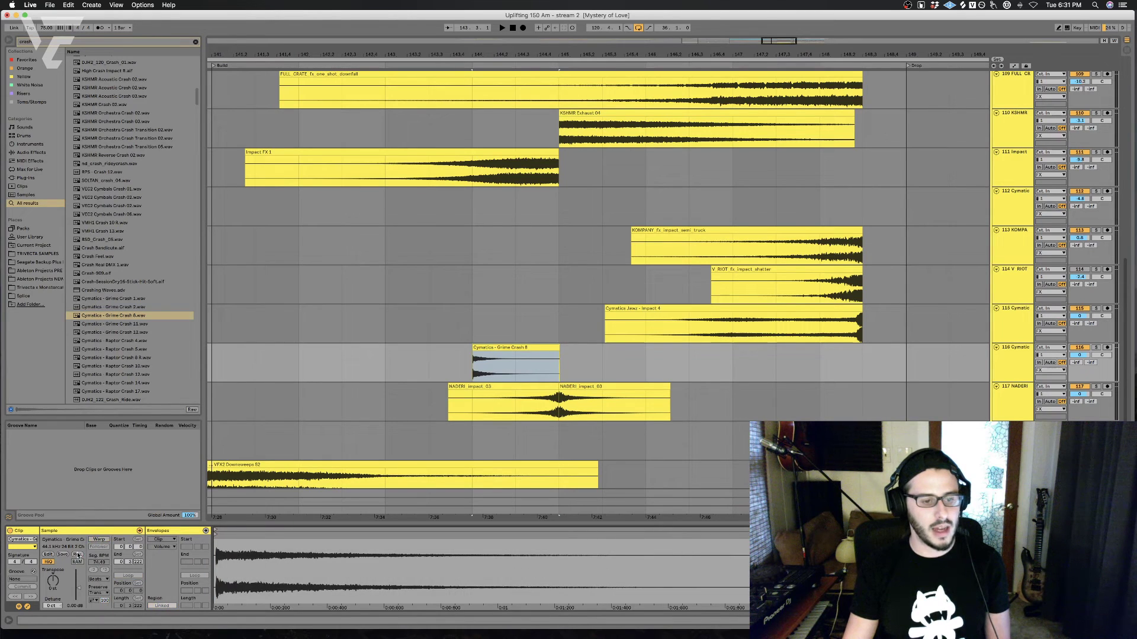
pyautogui.click(77, 555)
pyautogui.click(544, 360)
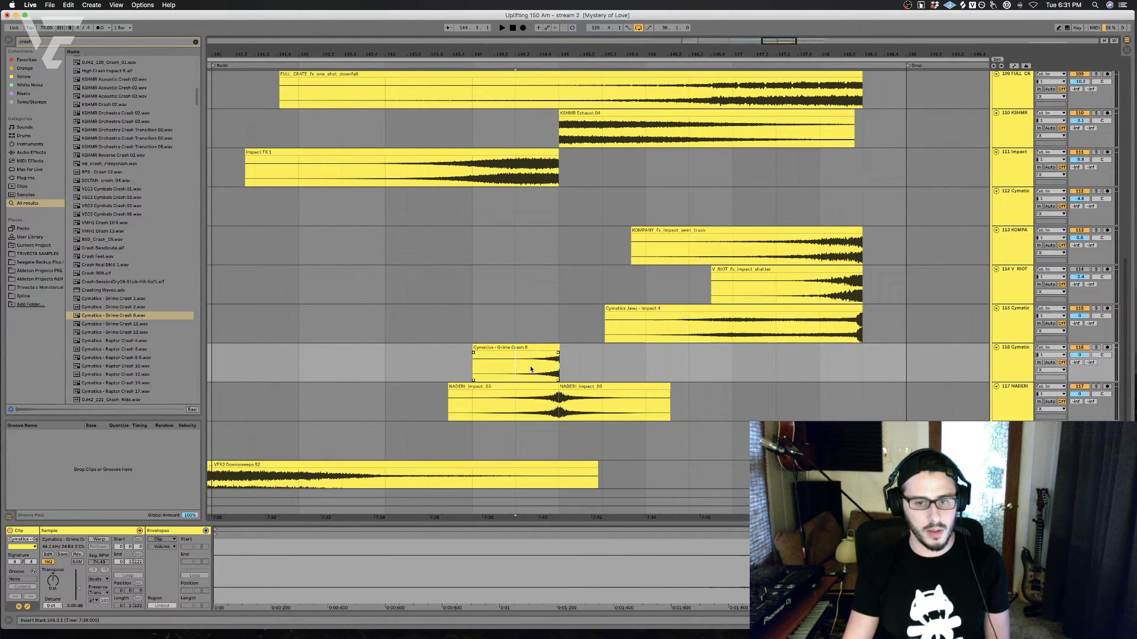
pyautogui.click(530, 369)
pyautogui.click(516, 364)
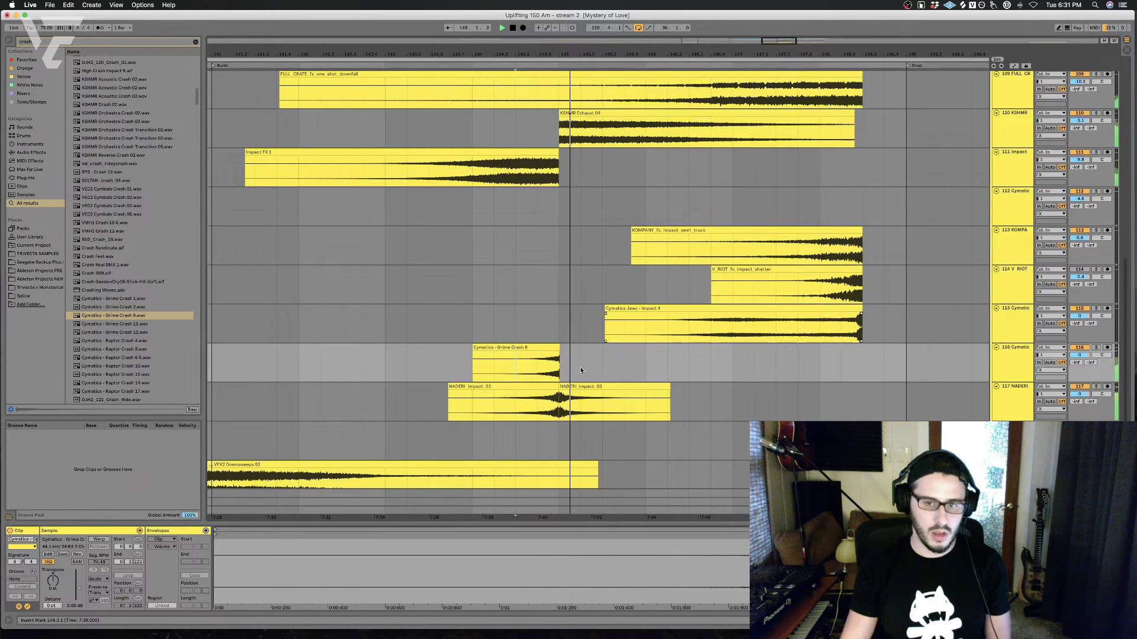
# Step: Trim the reversed crash's tail to end exactly at bar 145 and replay the transition
pyautogui.moveTo(623, 371); pyautogui.dragTo(559, 373)
pyautogui.press('Delete')
pyautogui.click(517, 362)
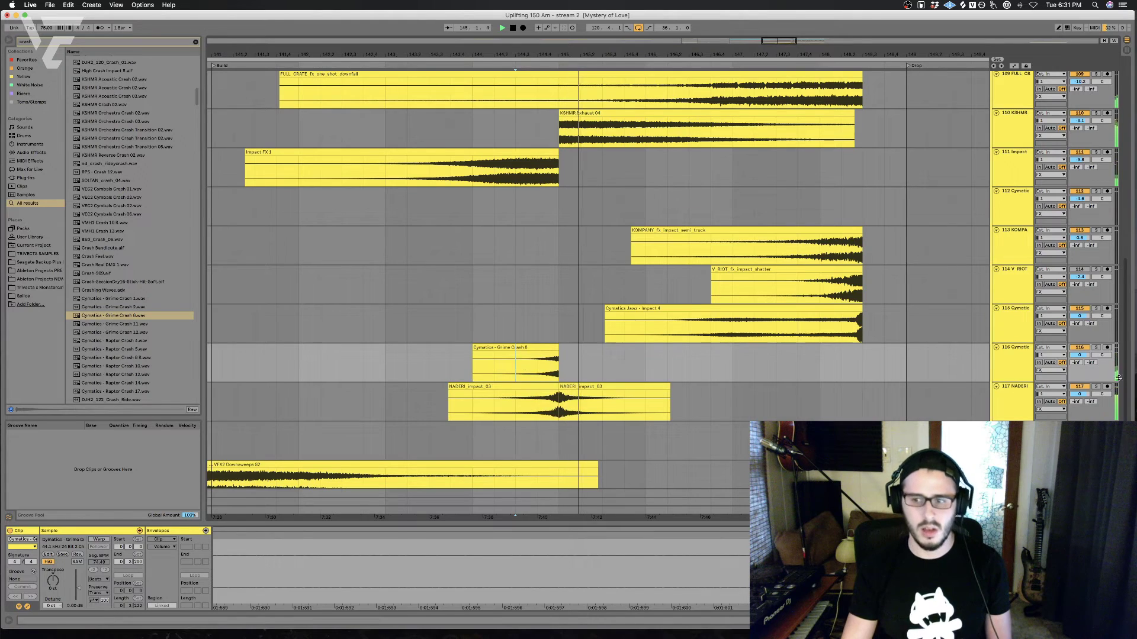
pyautogui.press('space')
pyautogui.press('space')
# Step: Pan the crash track to about 26R during playback and show its panning automation
pyautogui.moveTo(1101, 355)
pyautogui.mouseDown()
pyautogui.moveTo(1101, 343)
pyautogui.moveTo(1101, 356)
pyautogui.mouseUp()
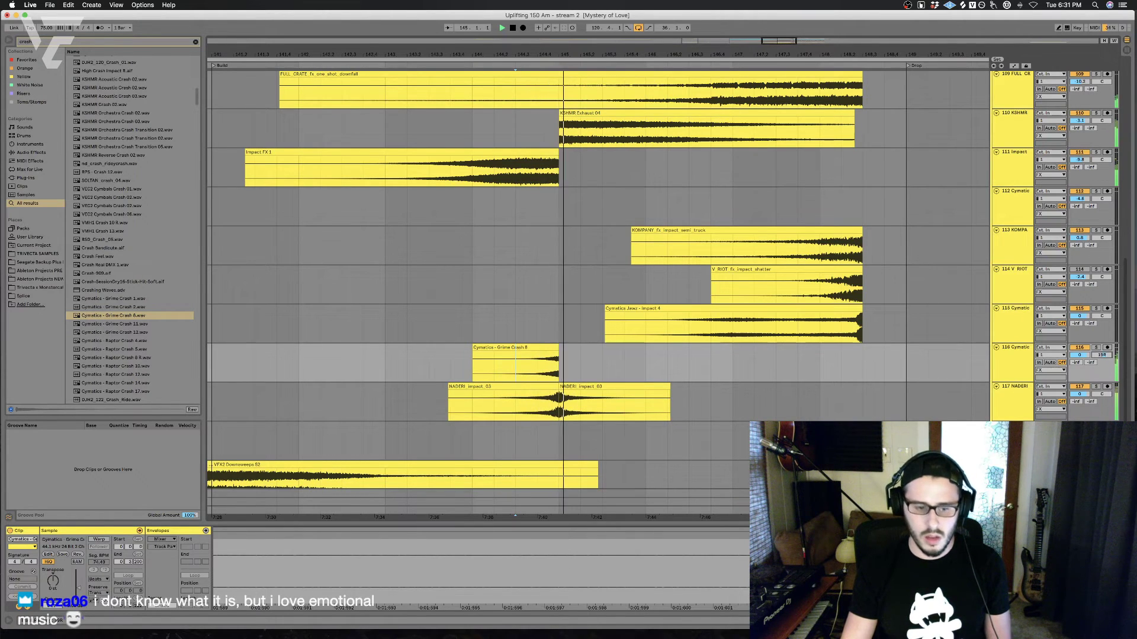
pyautogui.press('space')
pyautogui.press('space')
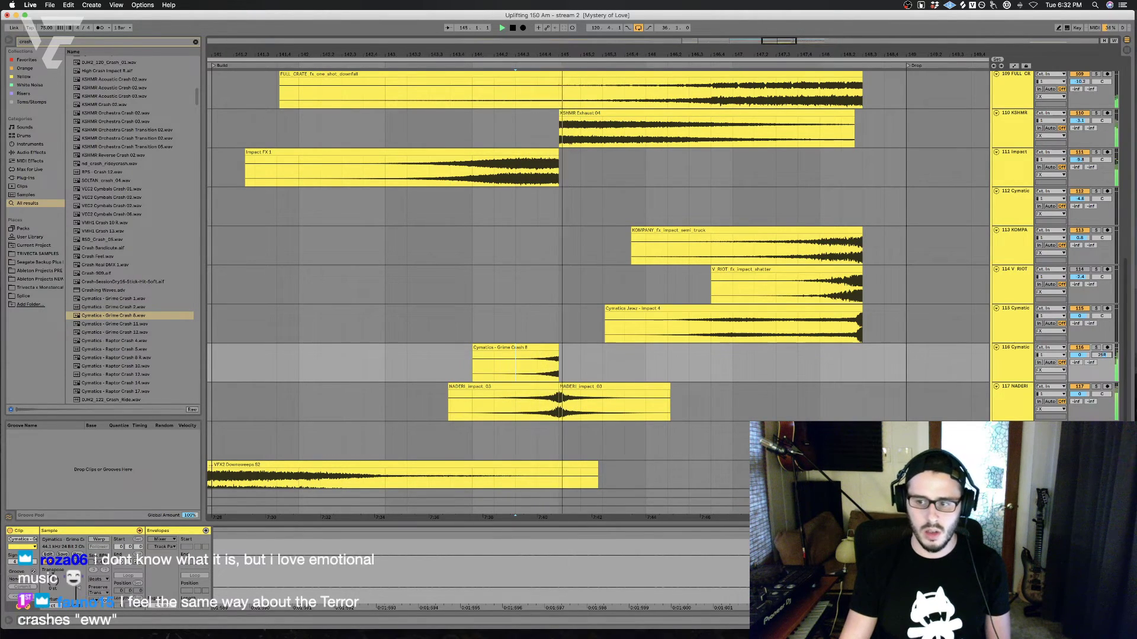
pyautogui.press('a')
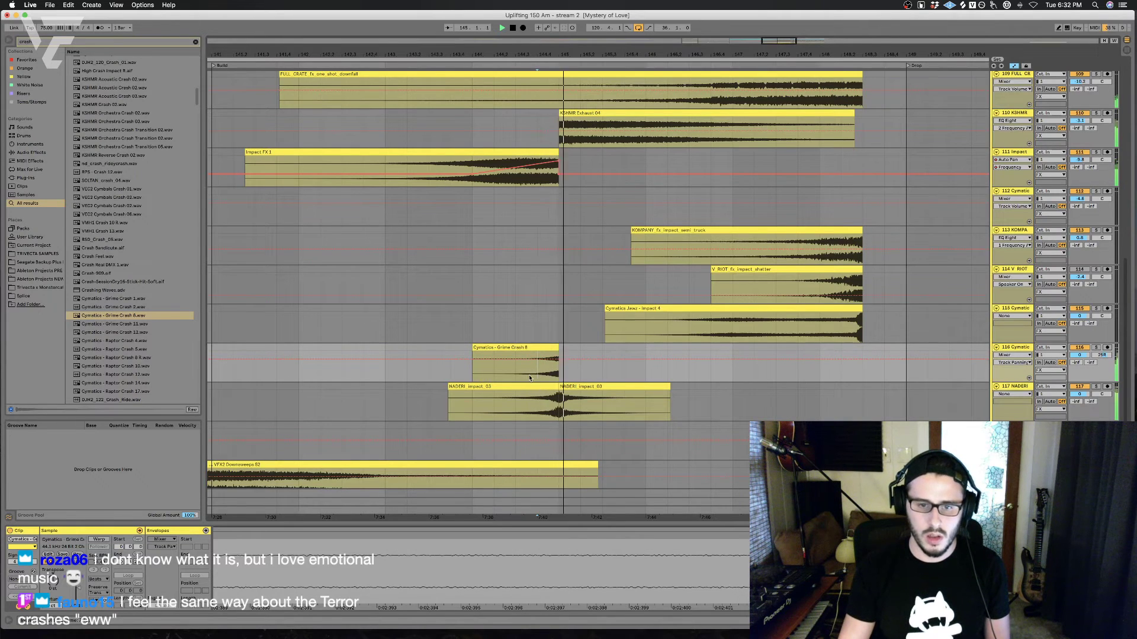
pyautogui.press('space')
pyautogui.press('space')
# Step: Try to automate the crash's panning by inserting a preset shape over its final beat and shifting the curve
pyautogui.moveTo(522, 371); pyautogui.dragTo(555, 374)
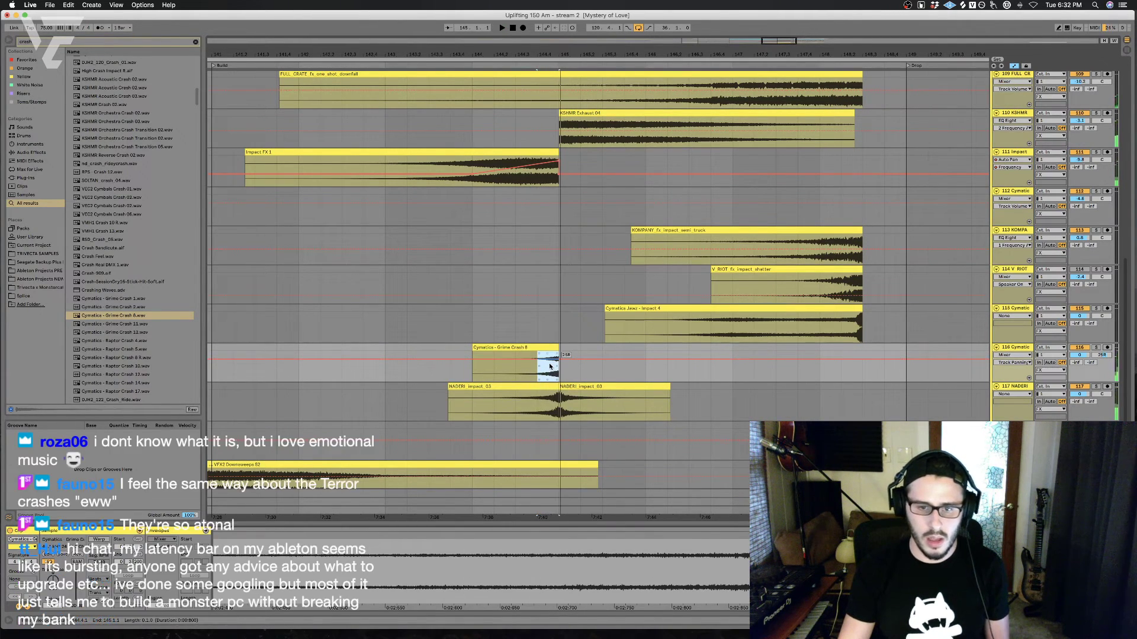
pyautogui.rightClick(550, 367)
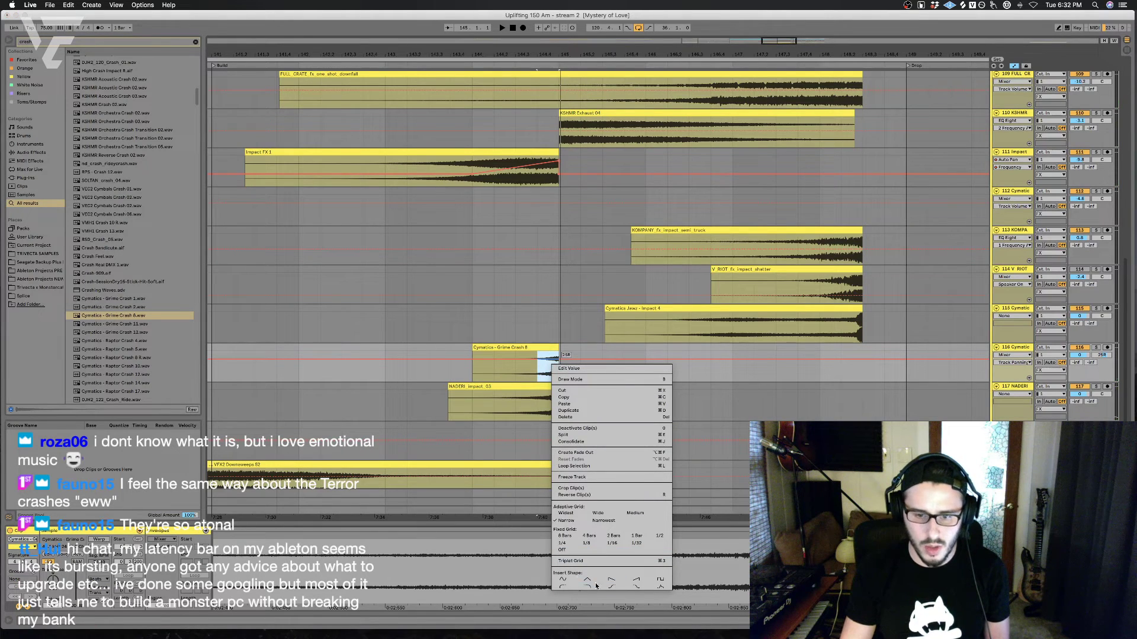
pyautogui.click(568, 586)
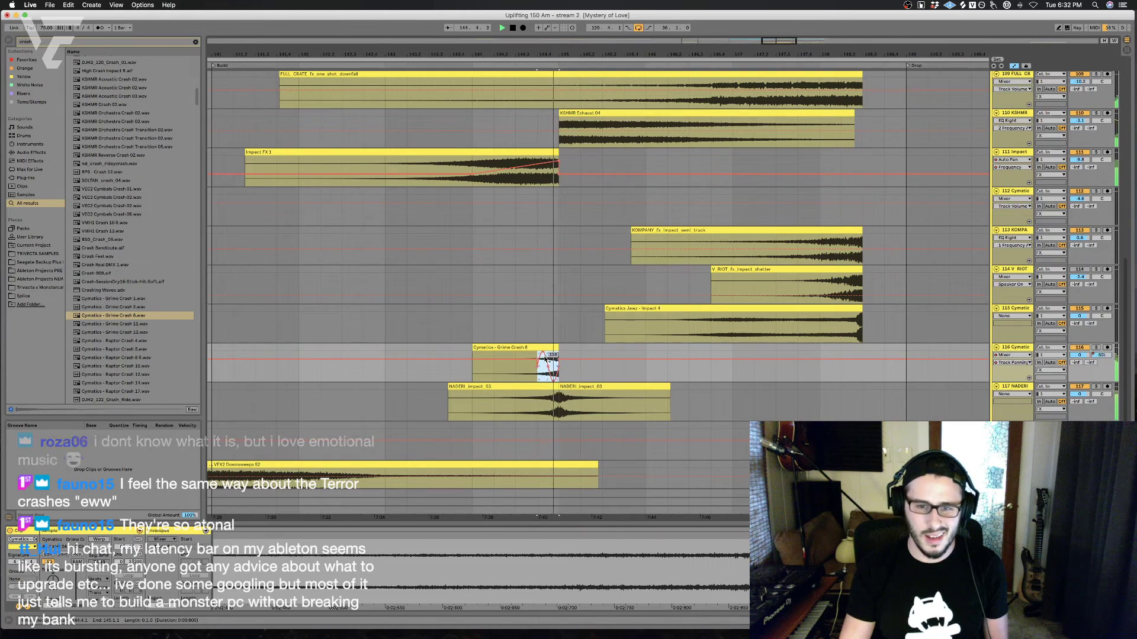
pyautogui.moveTo(543, 352); pyautogui.dragTo(543, 362)
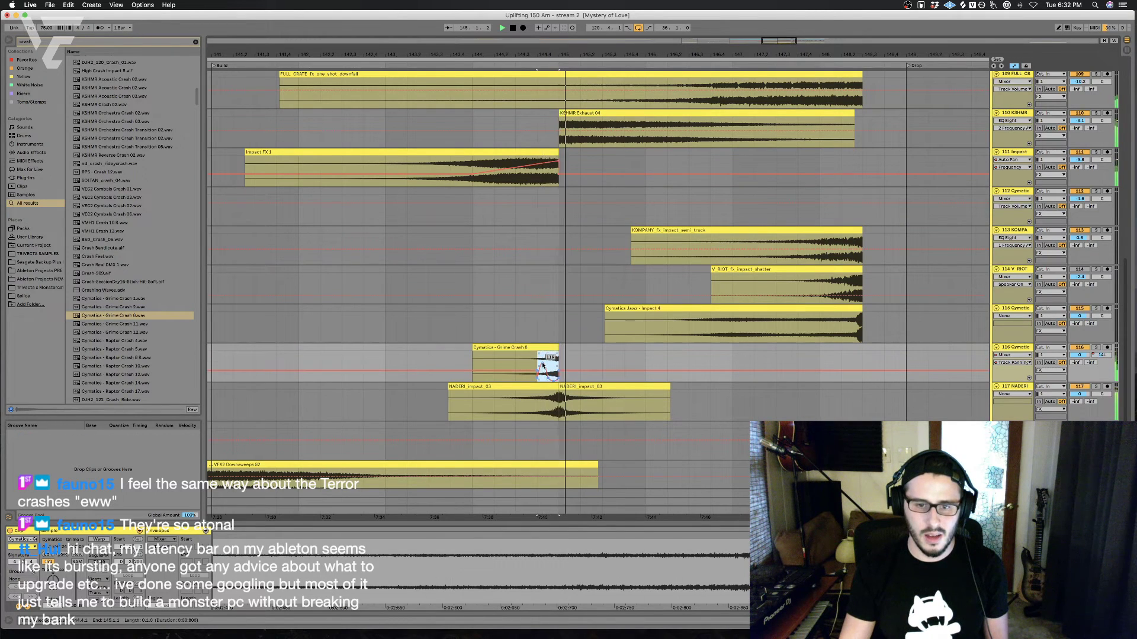
pyautogui.press('super+z')
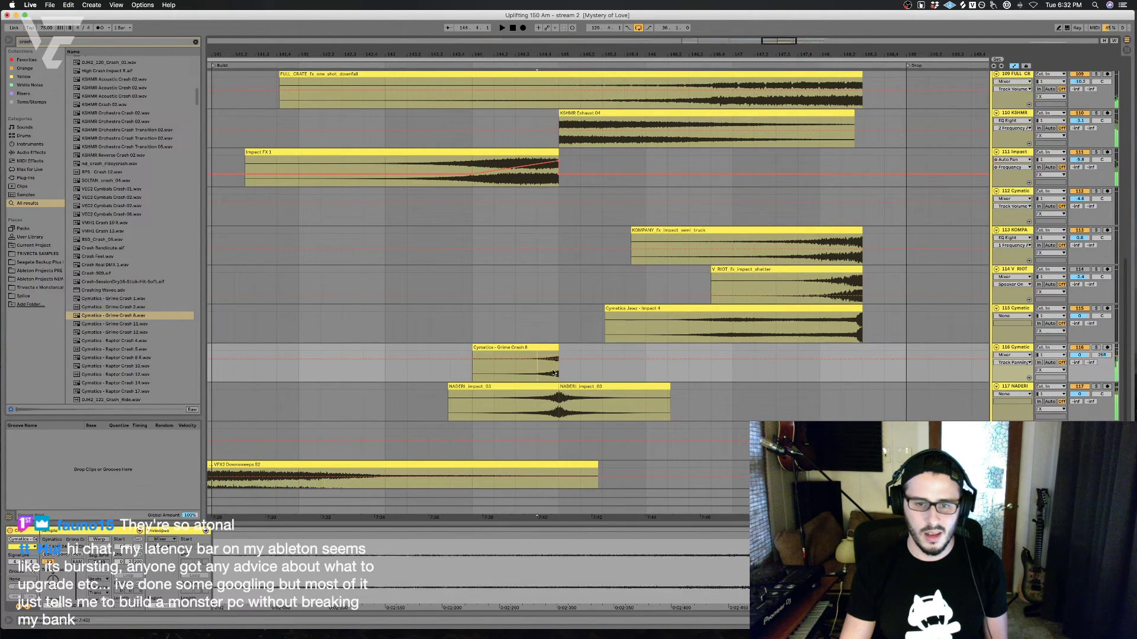
# Step: Reshape the reversed crash's panning automation over its final beat and replay the transition into bar 145
pyautogui.click(516, 374)
pyautogui.press('space')
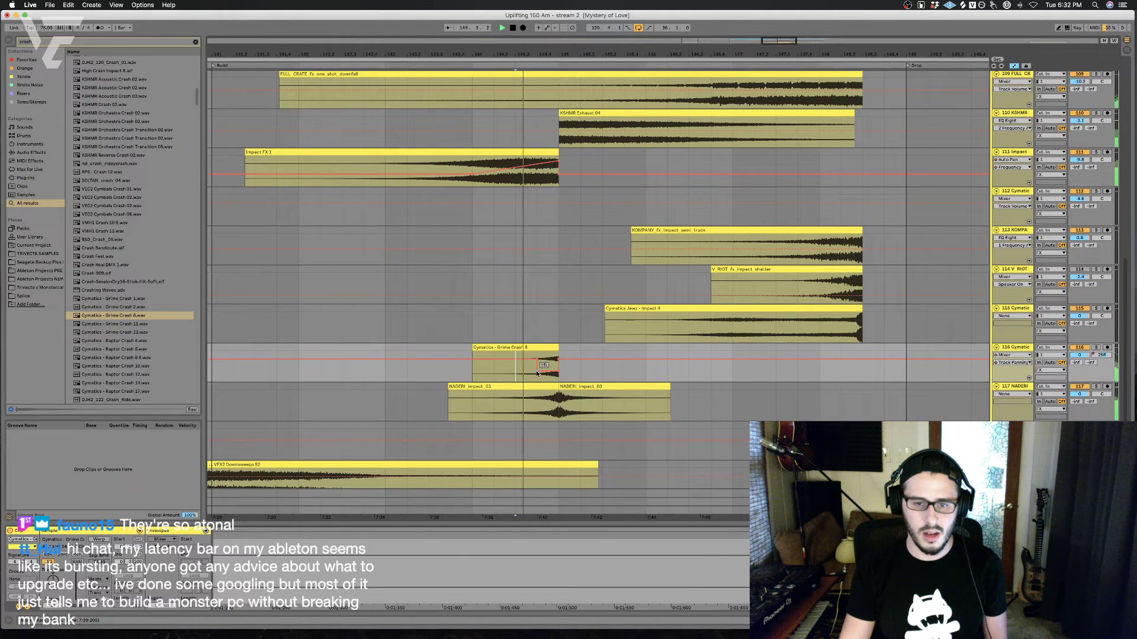
pyautogui.click(538, 371)
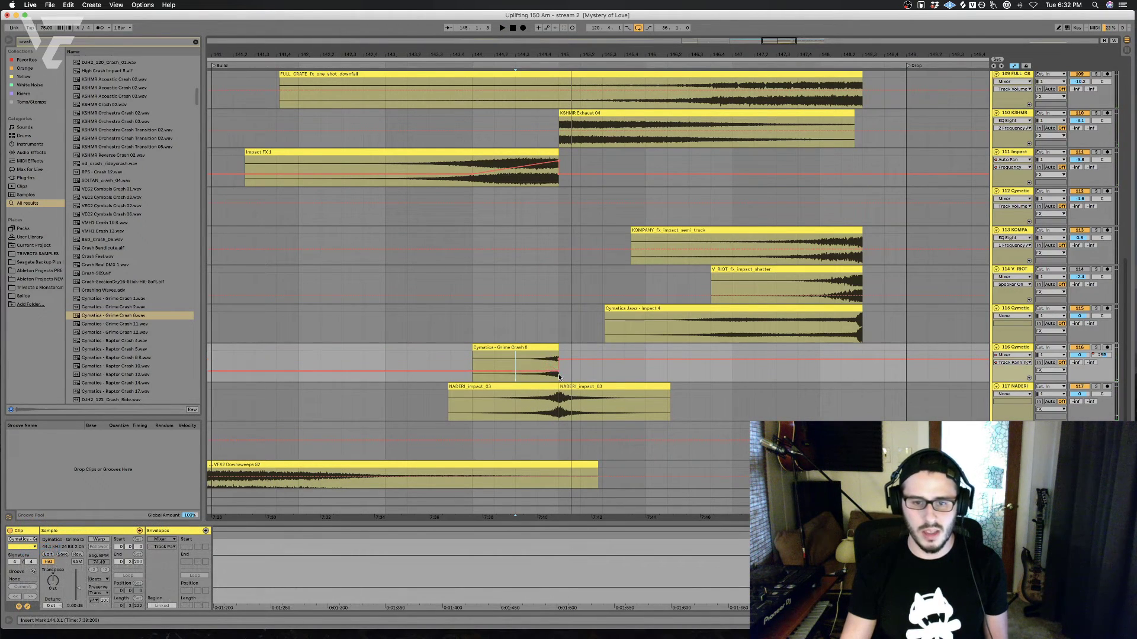
pyautogui.press('space')
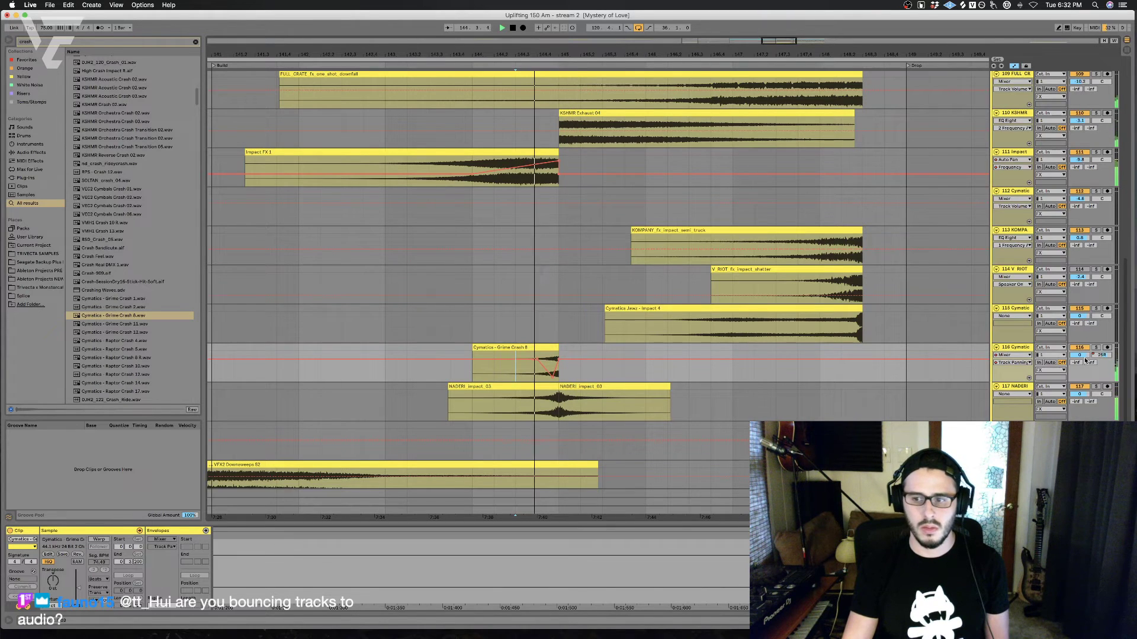
# Step: Lower the volume of the reversed crash's track during playback and replay the transition
pyautogui.moveTo(1080, 355); pyautogui.dragTo(1077, 367)
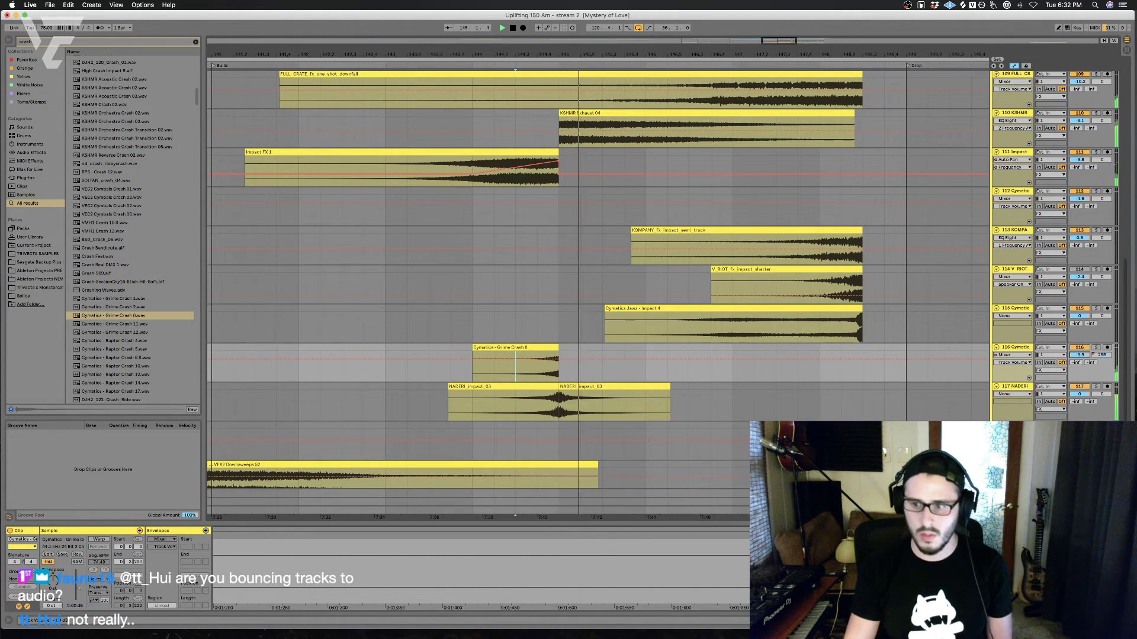
pyautogui.press('space')
pyautogui.press('space')
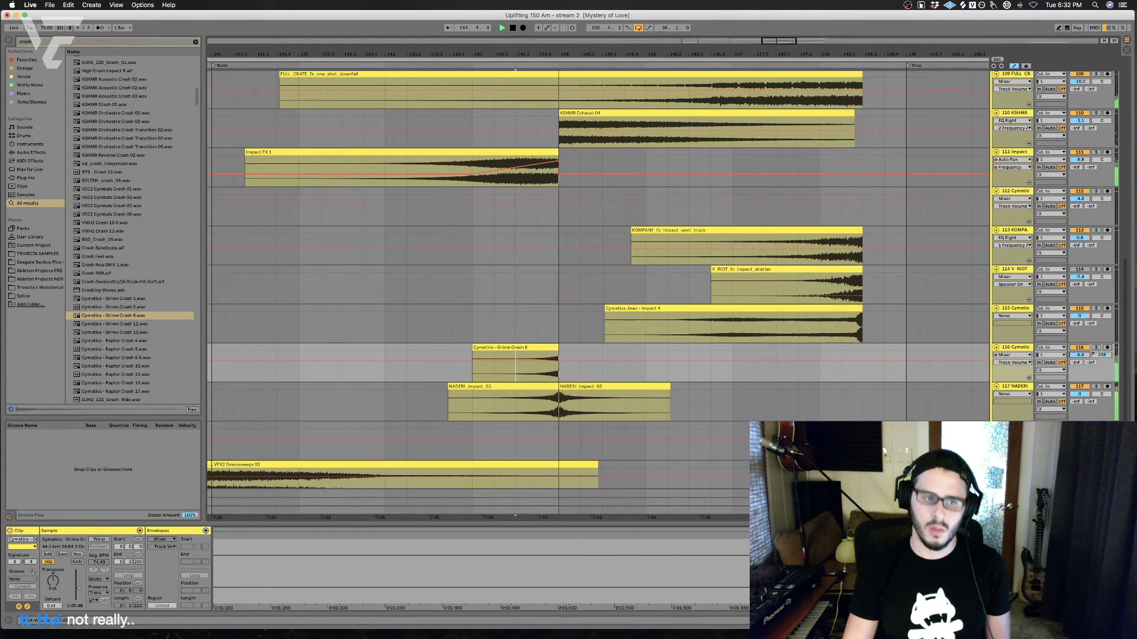
# Step: Hide the automation lanes, play the arrangement from before the Build section and save the project
pyautogui.press('a')
pyautogui.hscroll(-10, 463, 366)
pyautogui.click(421, 363)
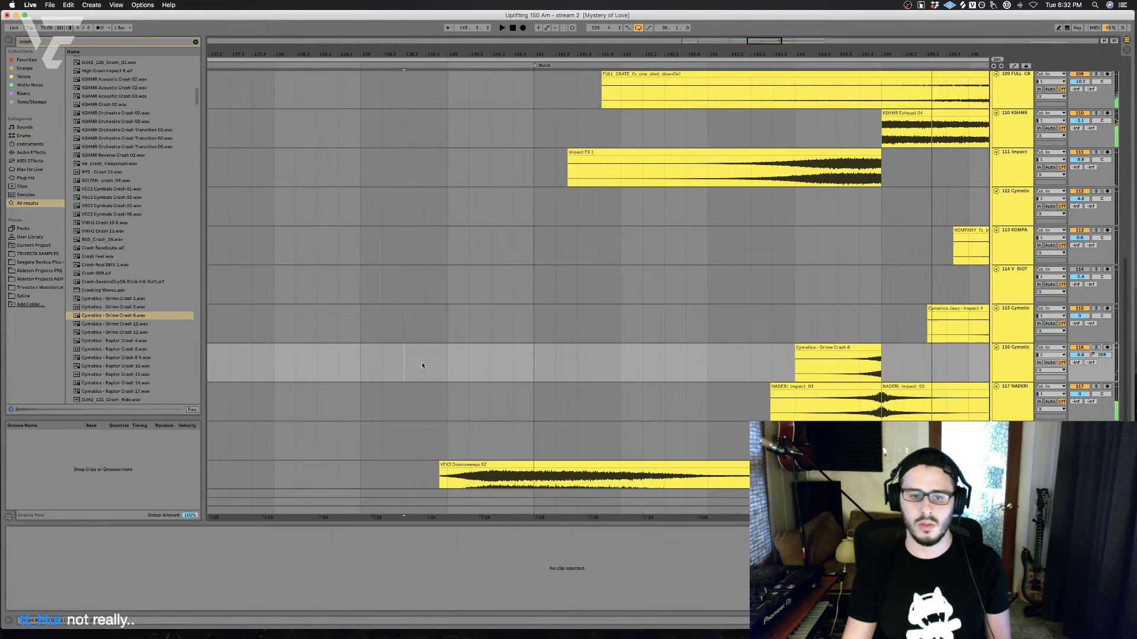
pyautogui.press('space')
pyautogui.press('space')
pyautogui.press('super+s')
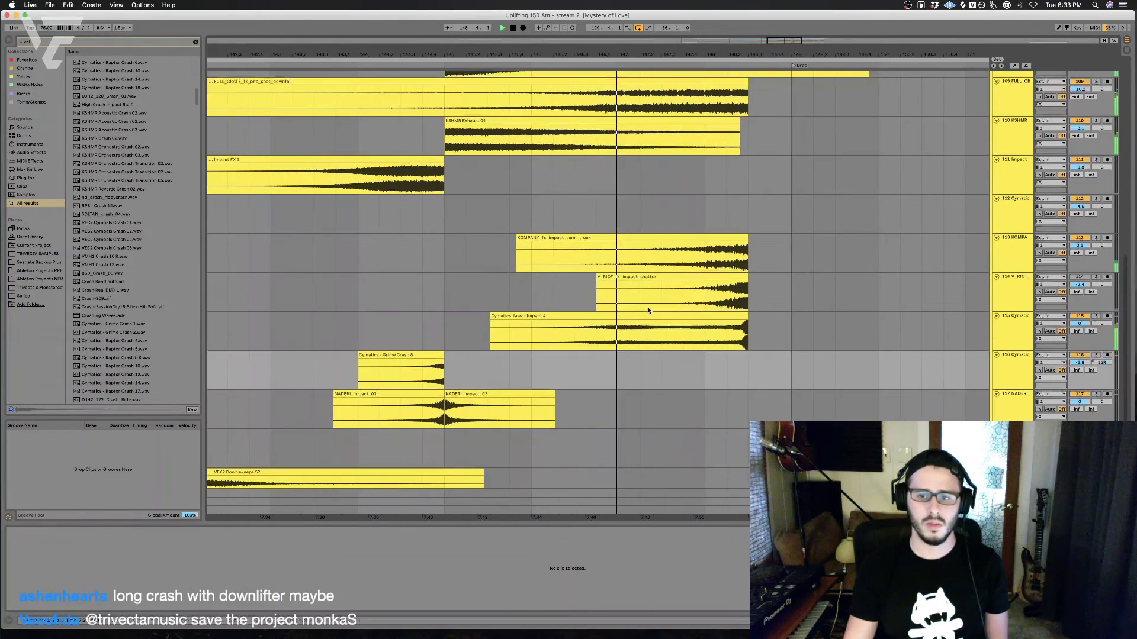
# Step: Replay the Build from several points around bar 145 to judge how the reversed impacts and crash sit in the mix
pyautogui.click(426, 293)
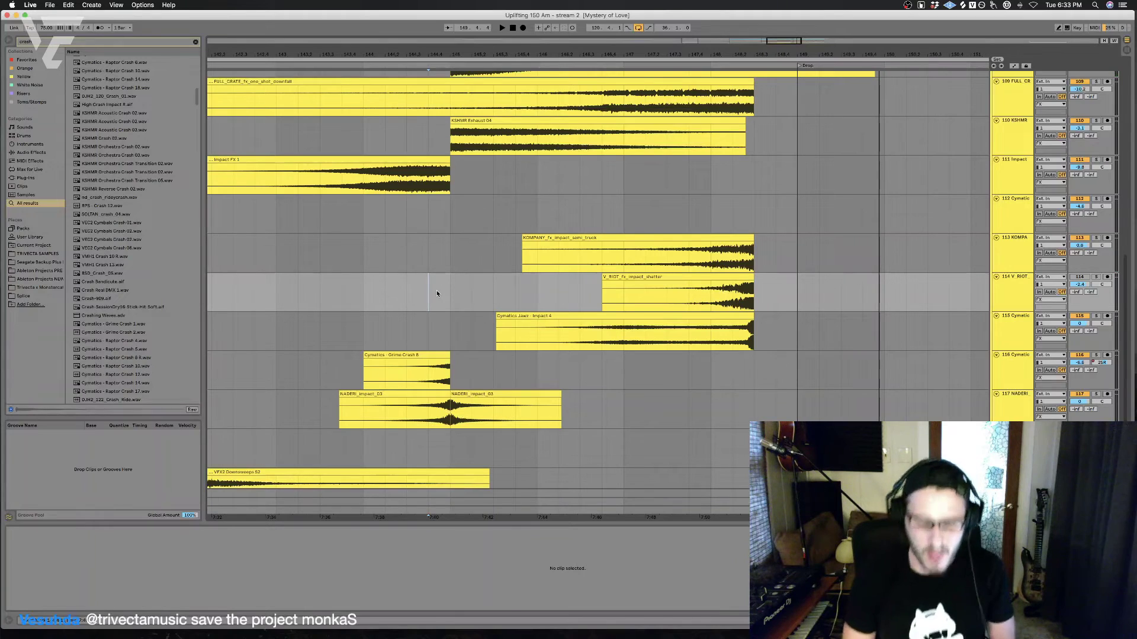
pyautogui.press('space')
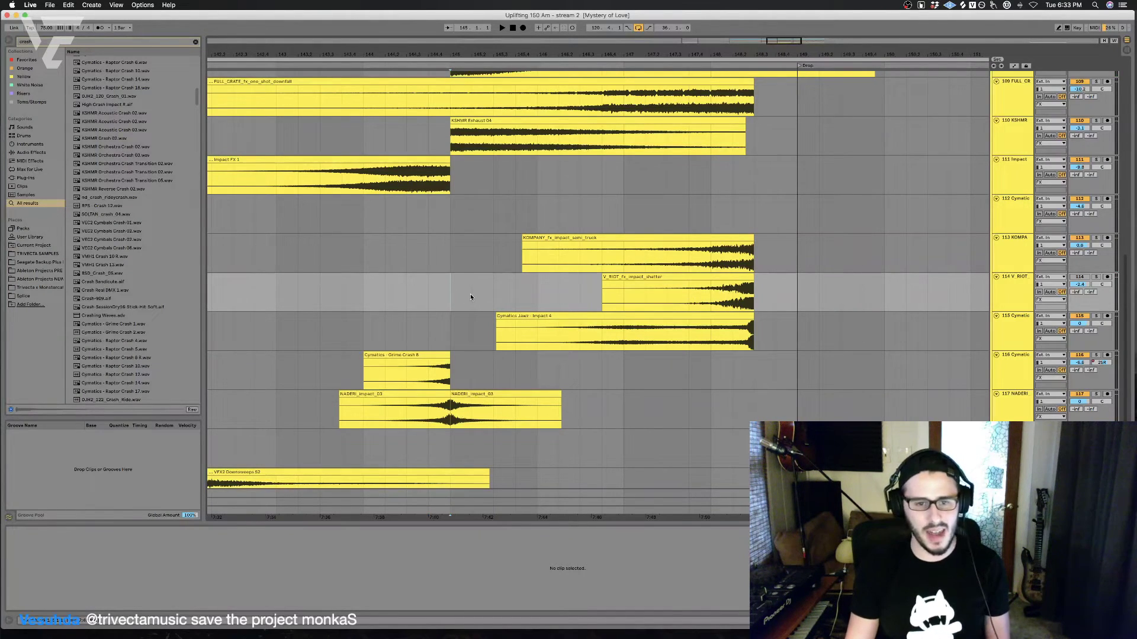
pyautogui.click(499, 299)
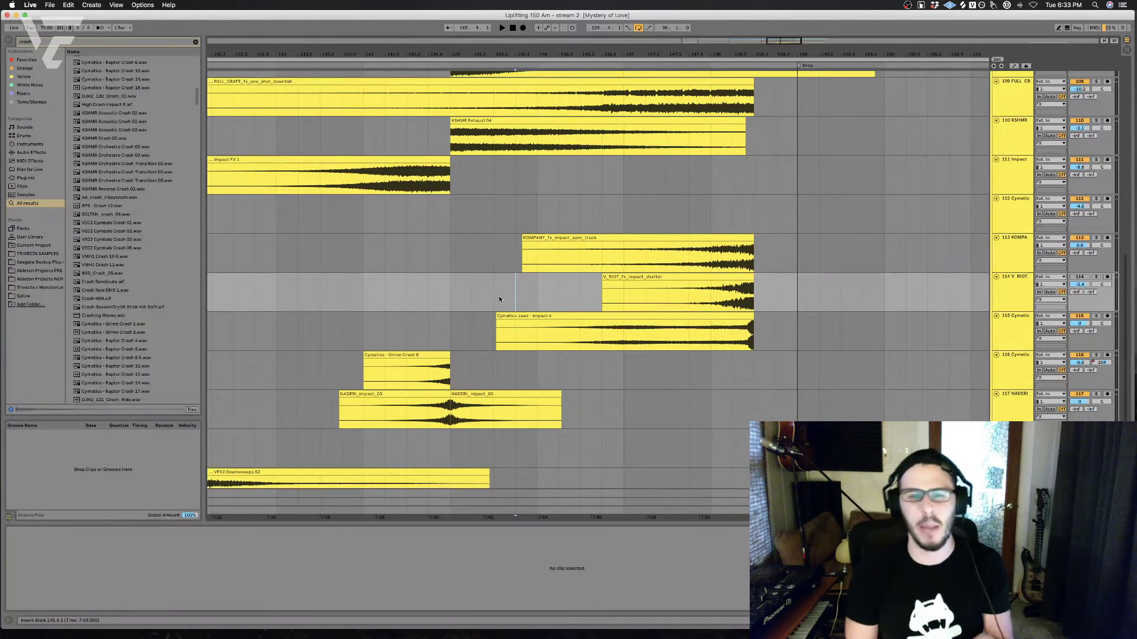
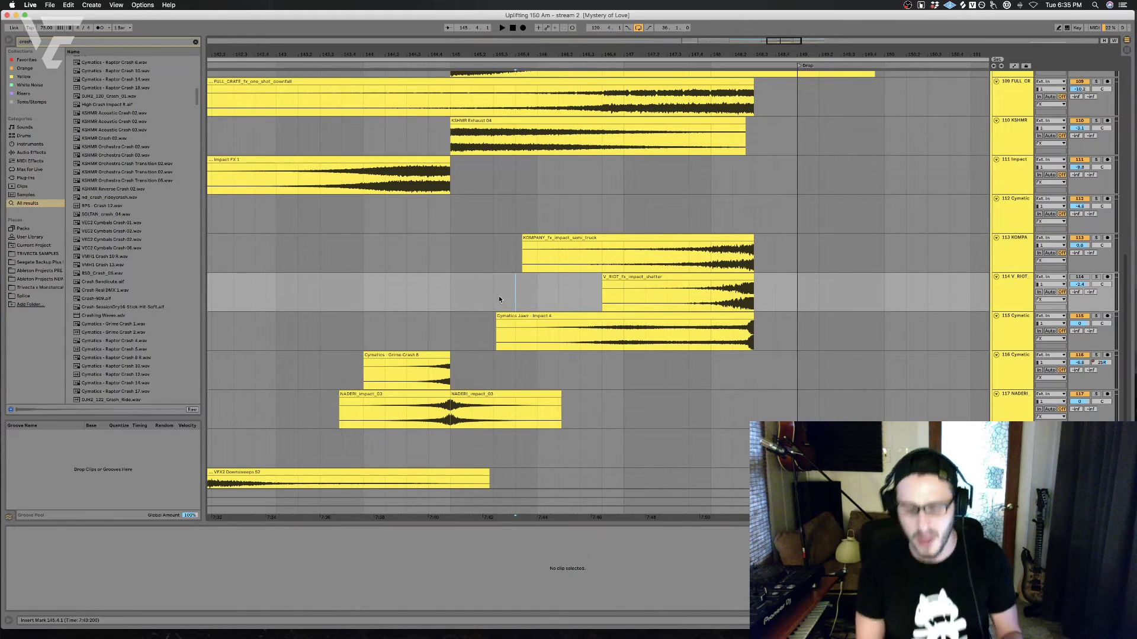
pyautogui.press('space')
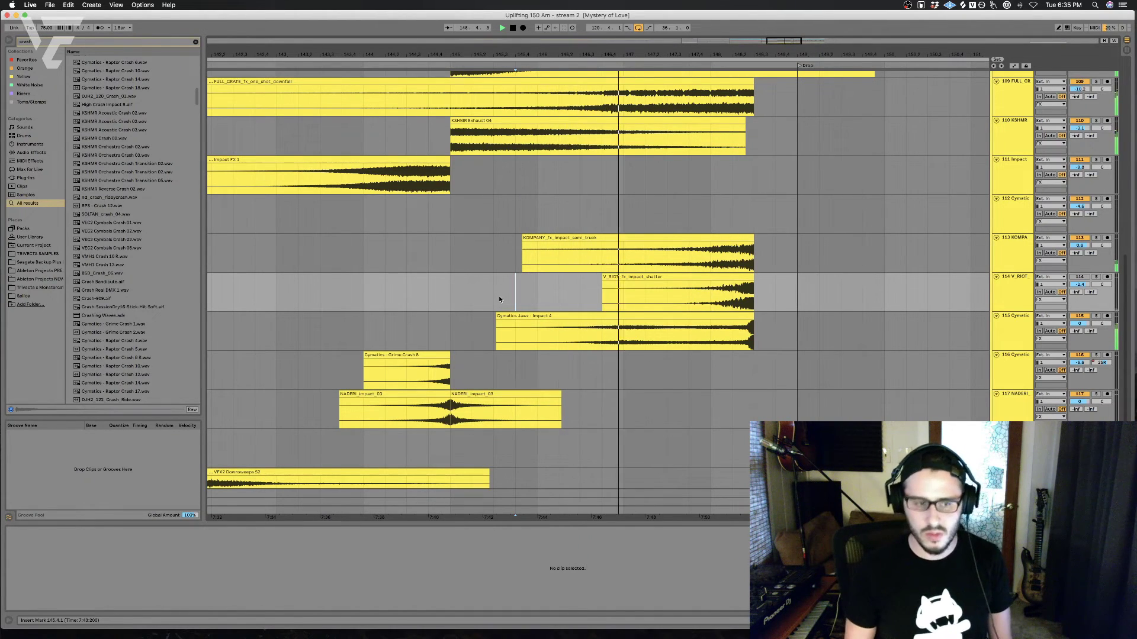
pyautogui.press('space')
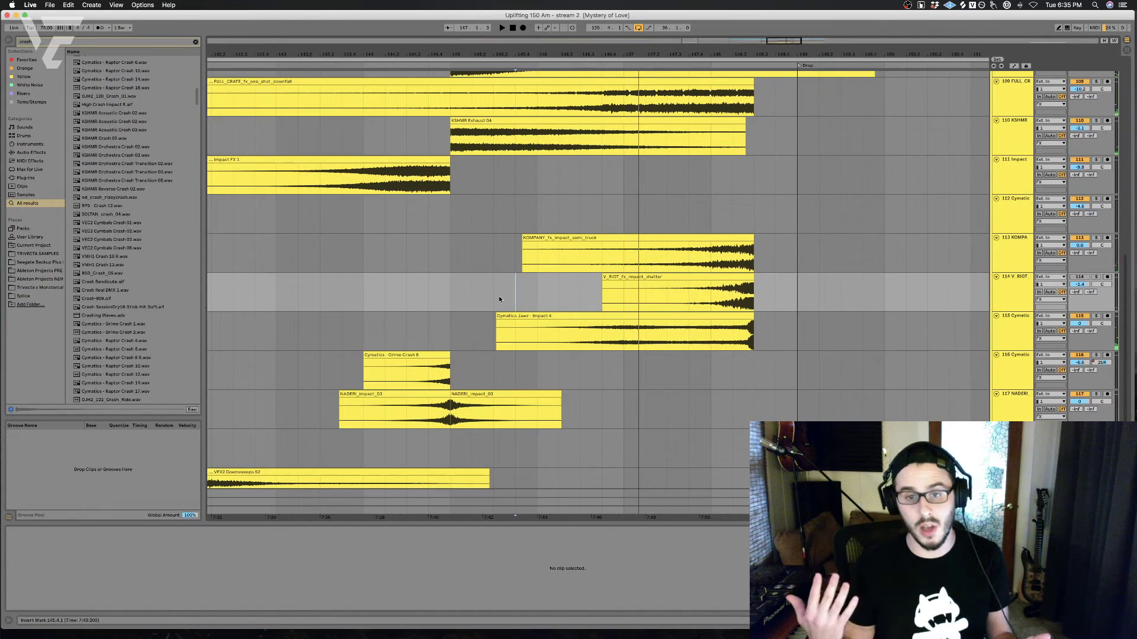
pyautogui.hscroll(-2, 499, 238)
pyautogui.click(478, 214)
pyautogui.press('space')
pyautogui.hscroll(-4, 393, 230)
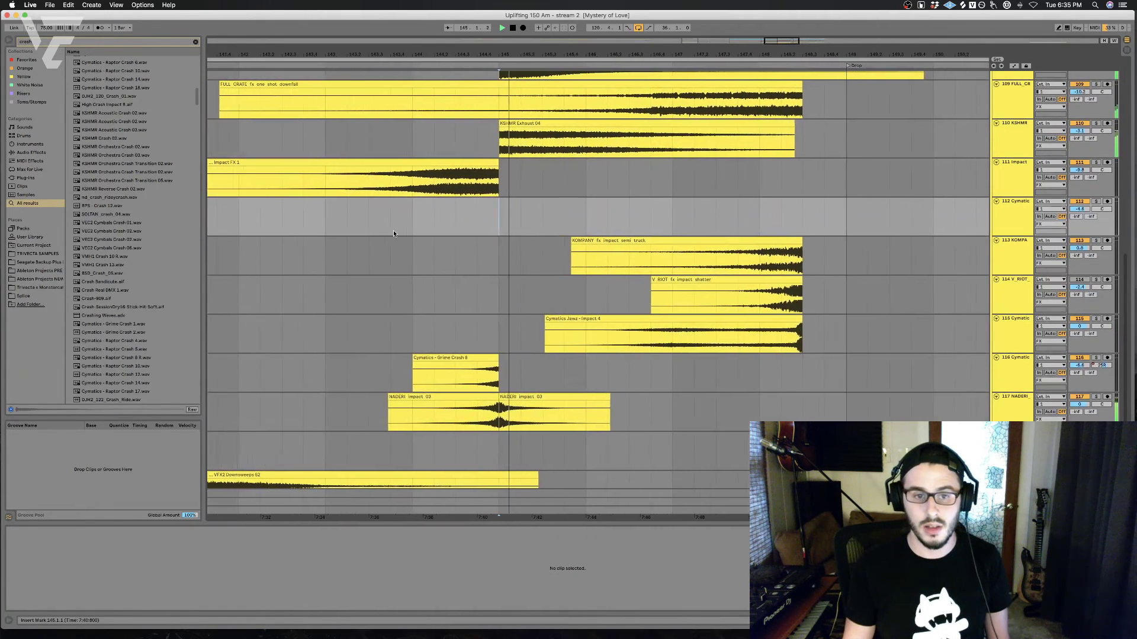
pyautogui.click(392, 230)
# Step: Collapse the FX group and check the clips inside the AMBI group across the Build
pyautogui.scroll(10, 884, 239)
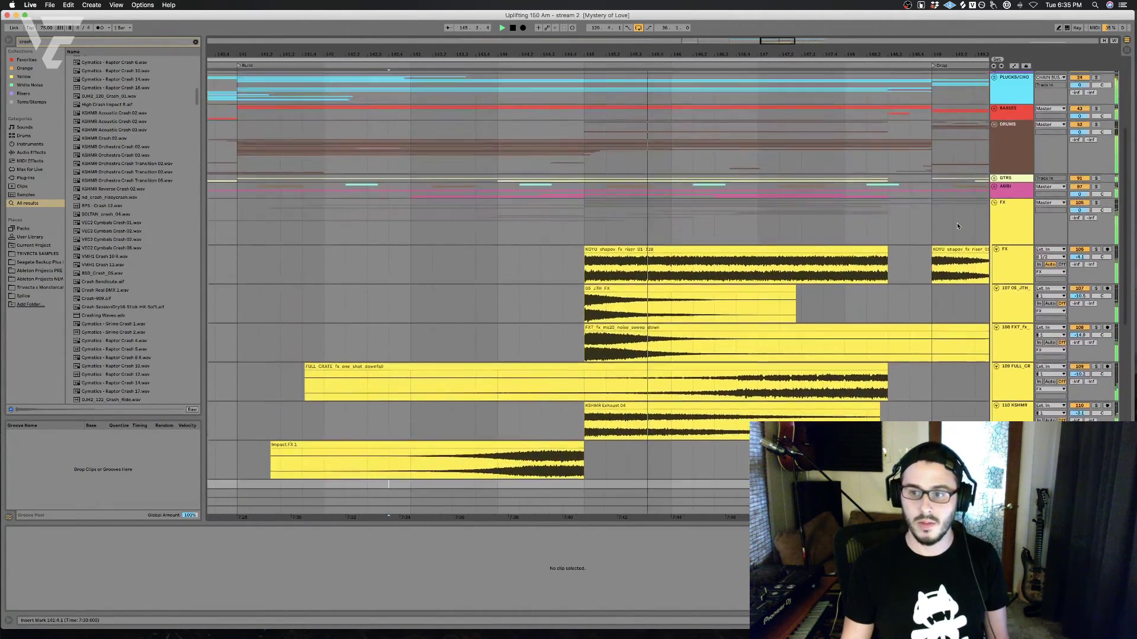
pyautogui.click(994, 207)
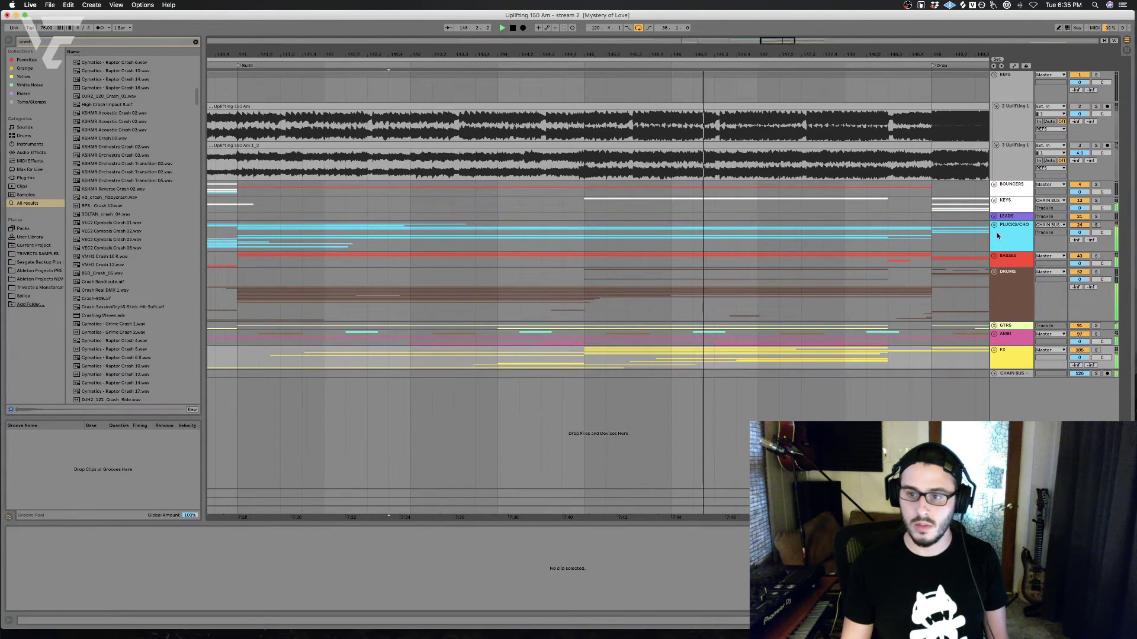
pyautogui.press('space')
pyautogui.click(994, 334)
pyautogui.scroll(-5, 888, 355)
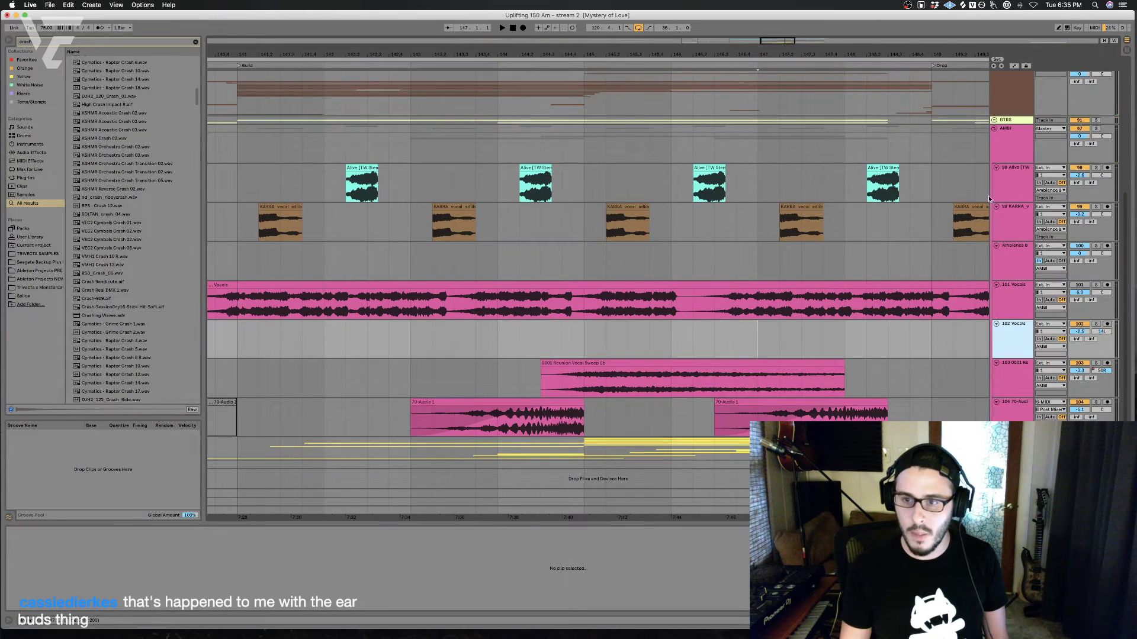
pyautogui.click(994, 128)
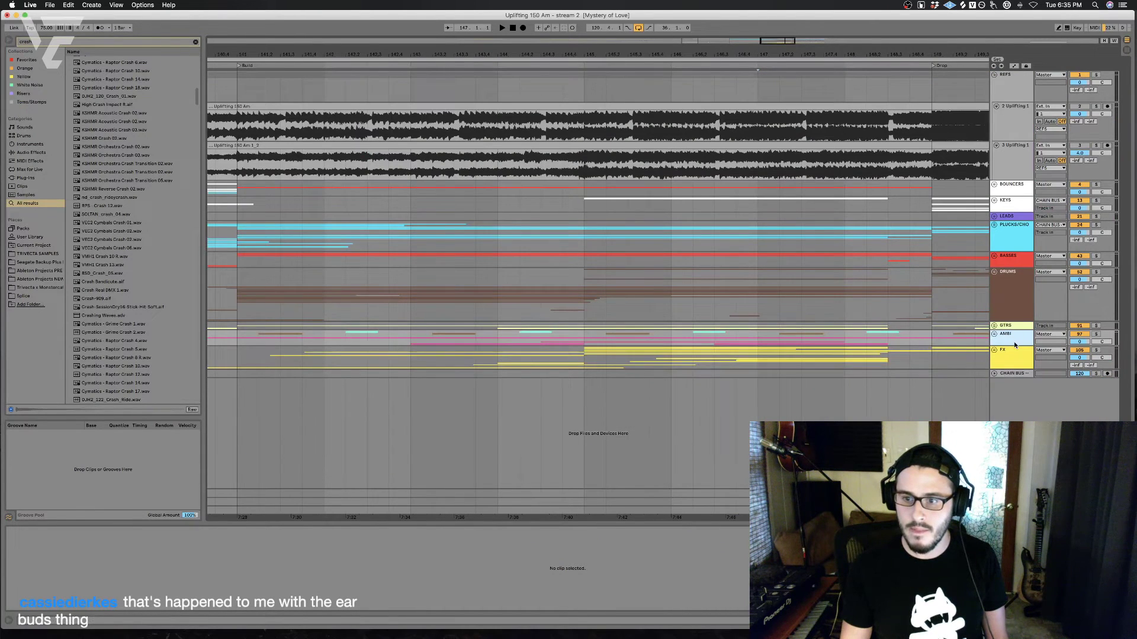
# Step: Expand the LEADS group and add a new audio track below its last track
pyautogui.click(1008, 363)
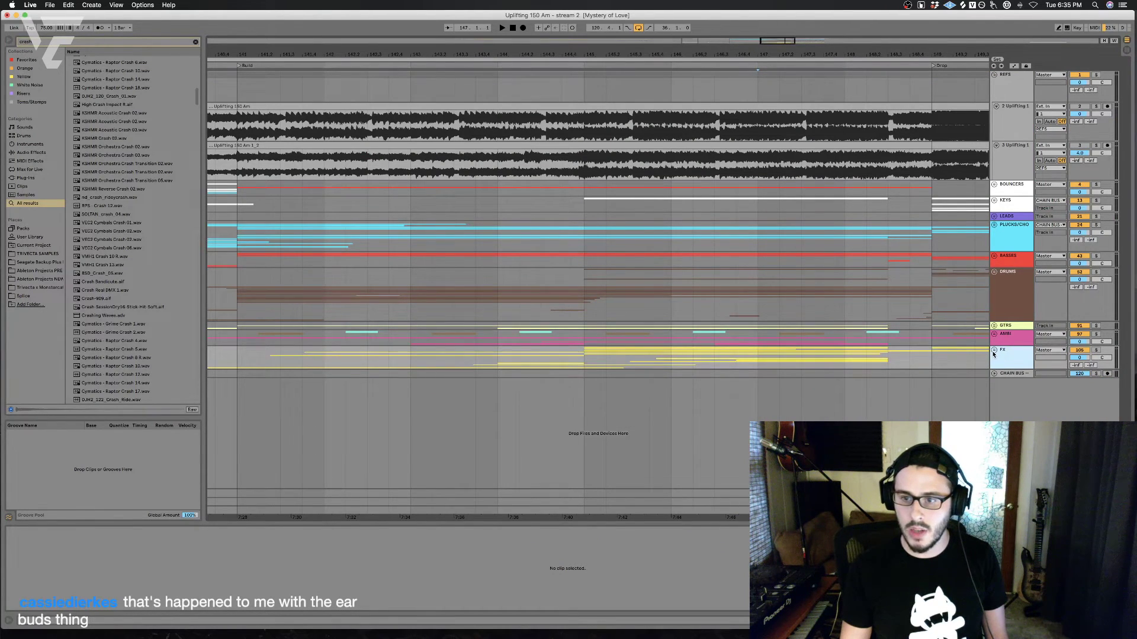
pyautogui.click(994, 216)
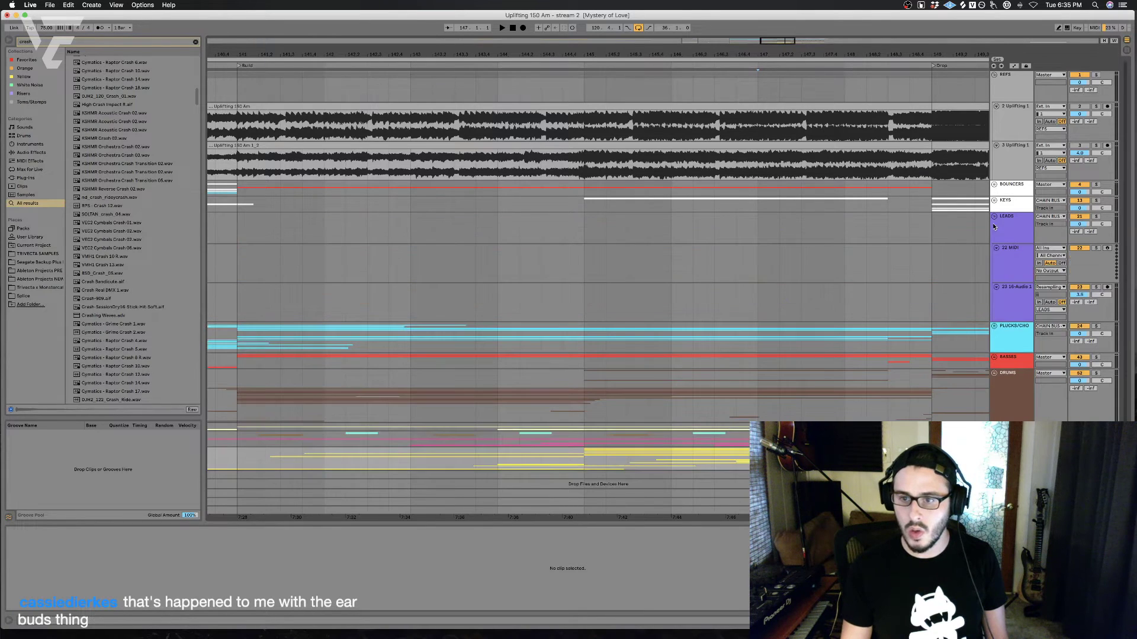
pyautogui.click(1014, 313)
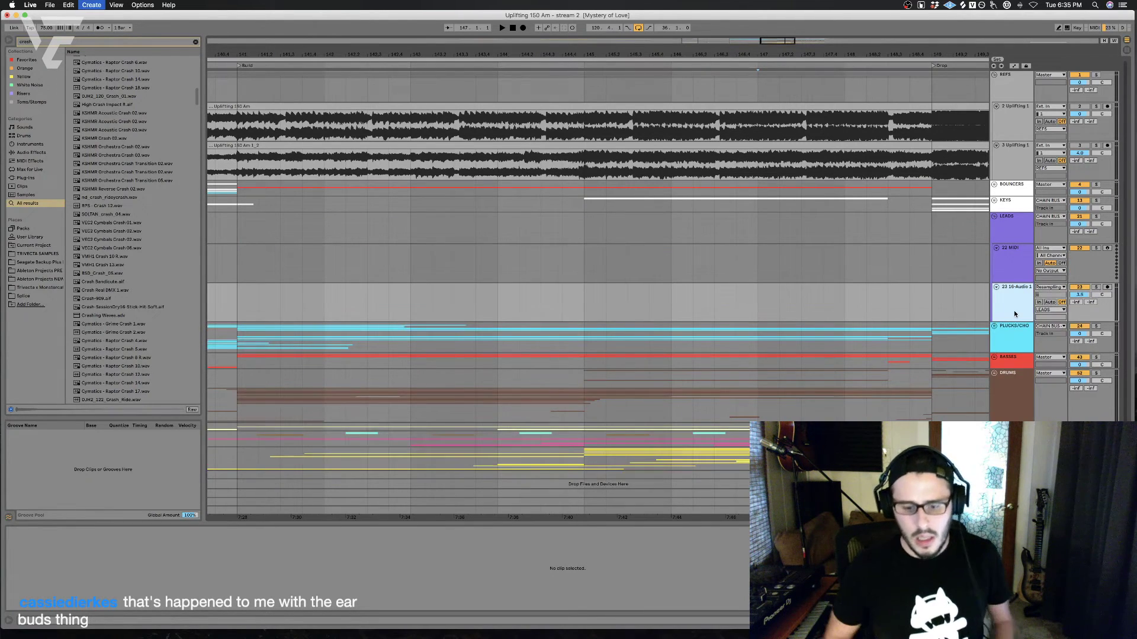
pyautogui.press('super+t')
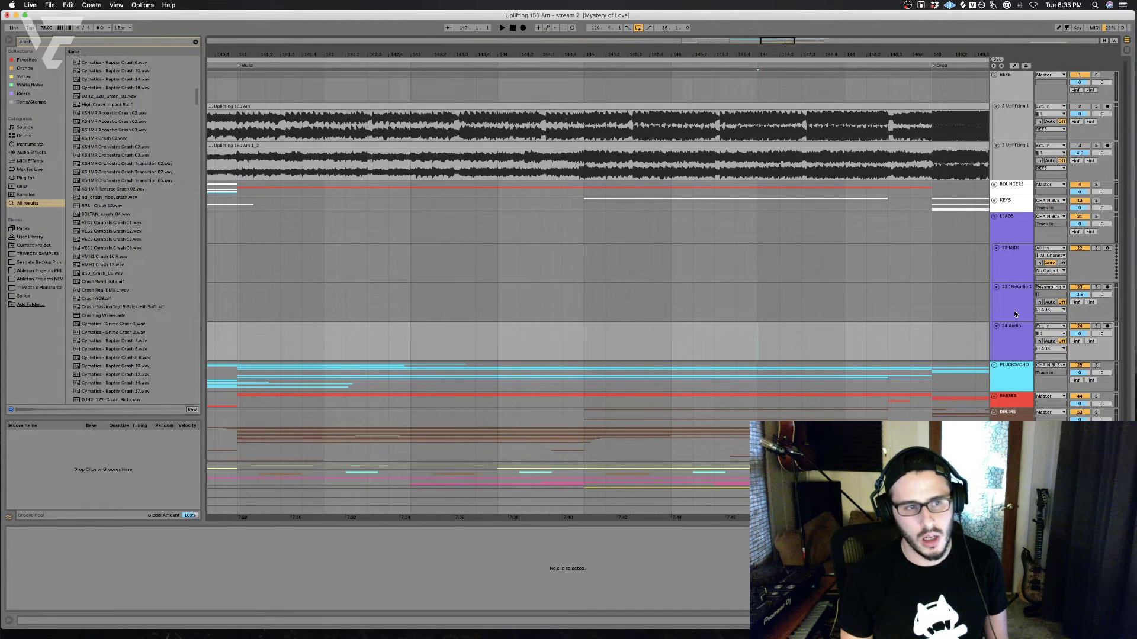
# Step: Search the sample library for "vocal chop", look through the files and clear the search
pyautogui.click(195, 42)
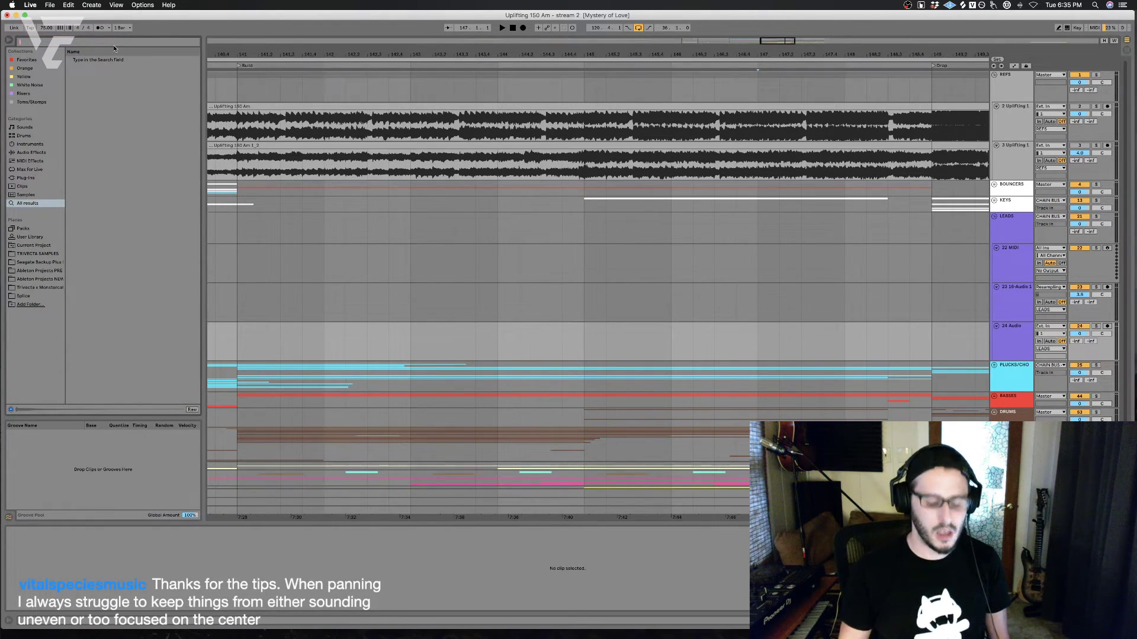
pyautogui.write('vocal chop')
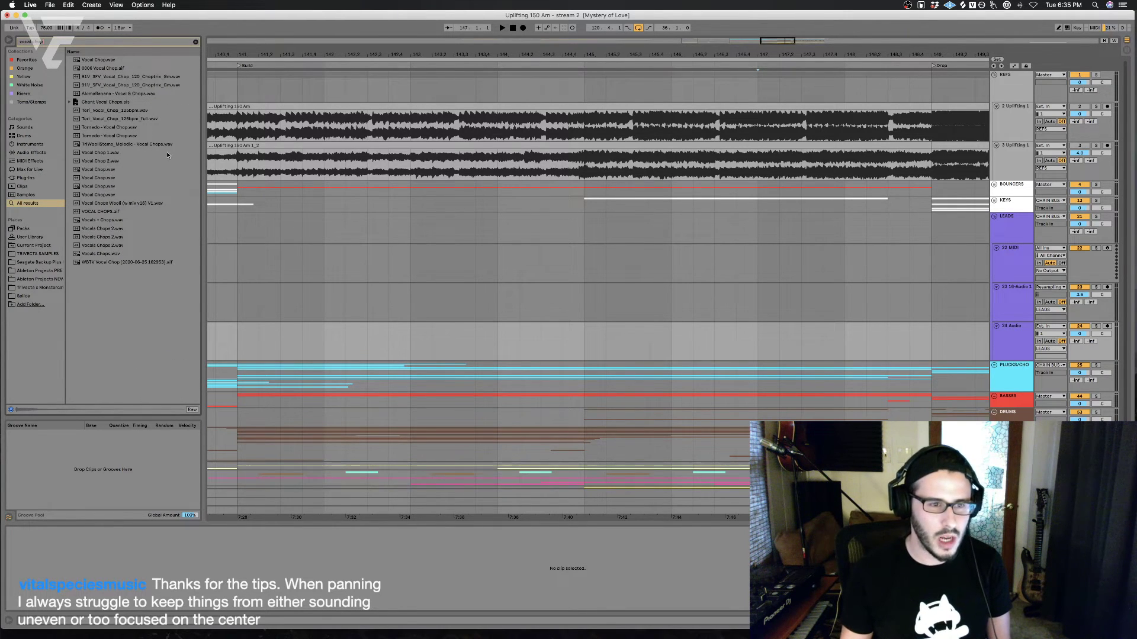
pyautogui.click(194, 43)
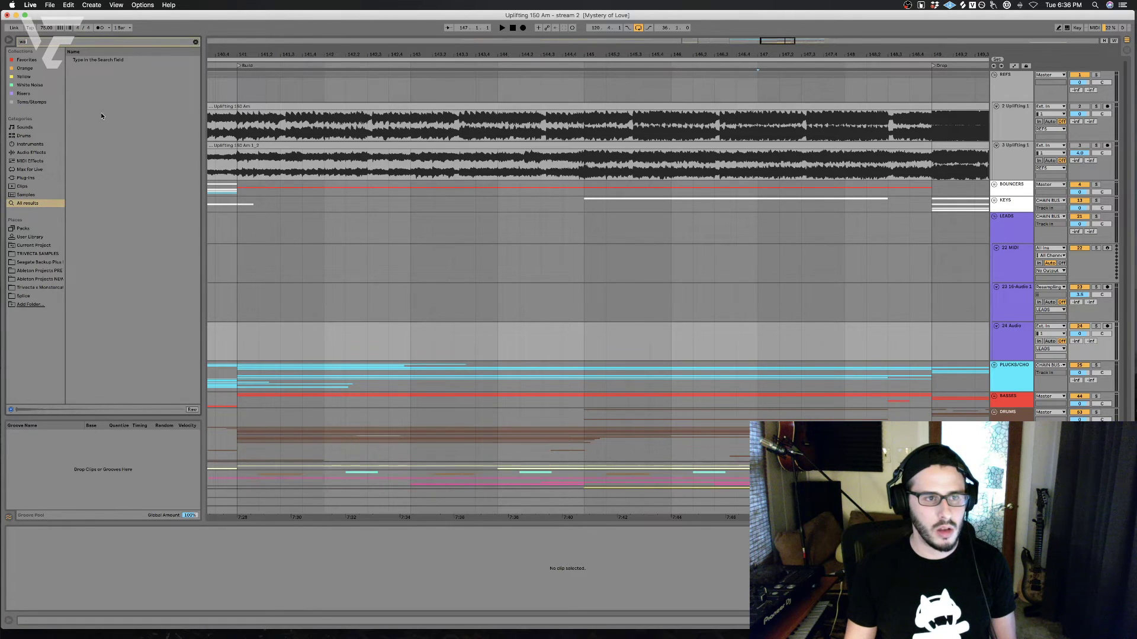
# Step: Search for the Wasteland acapella and place WASTELAND - ACAPELLA - 128 BPM - WET.wav on the new audio track 24 at bar 143.3
pyautogui.write('ste')
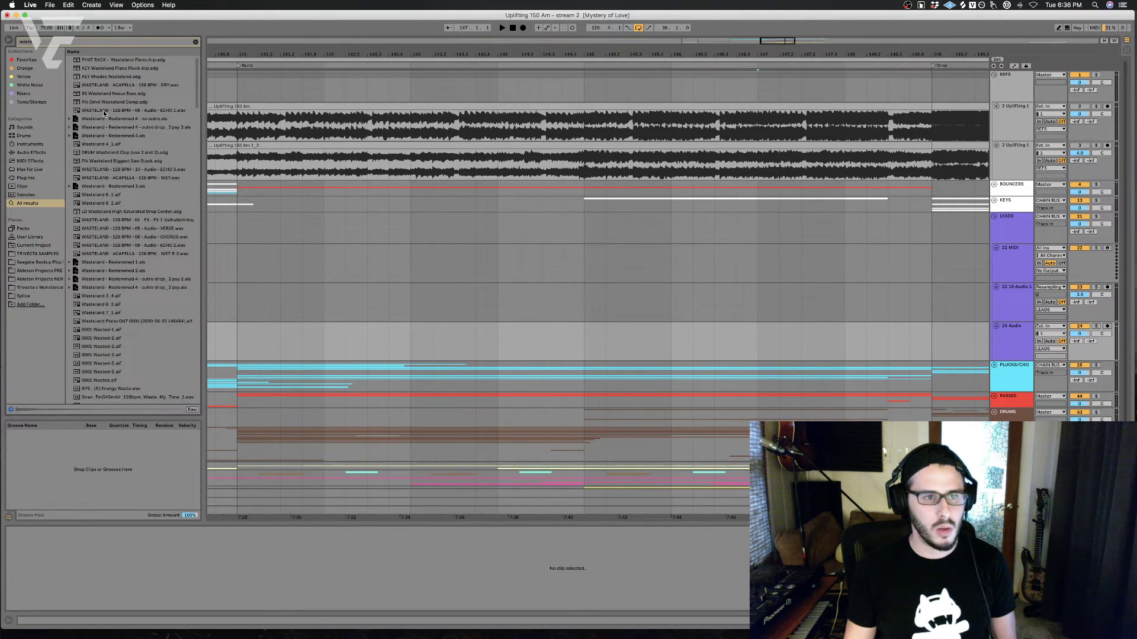
pyautogui.write('land ac')
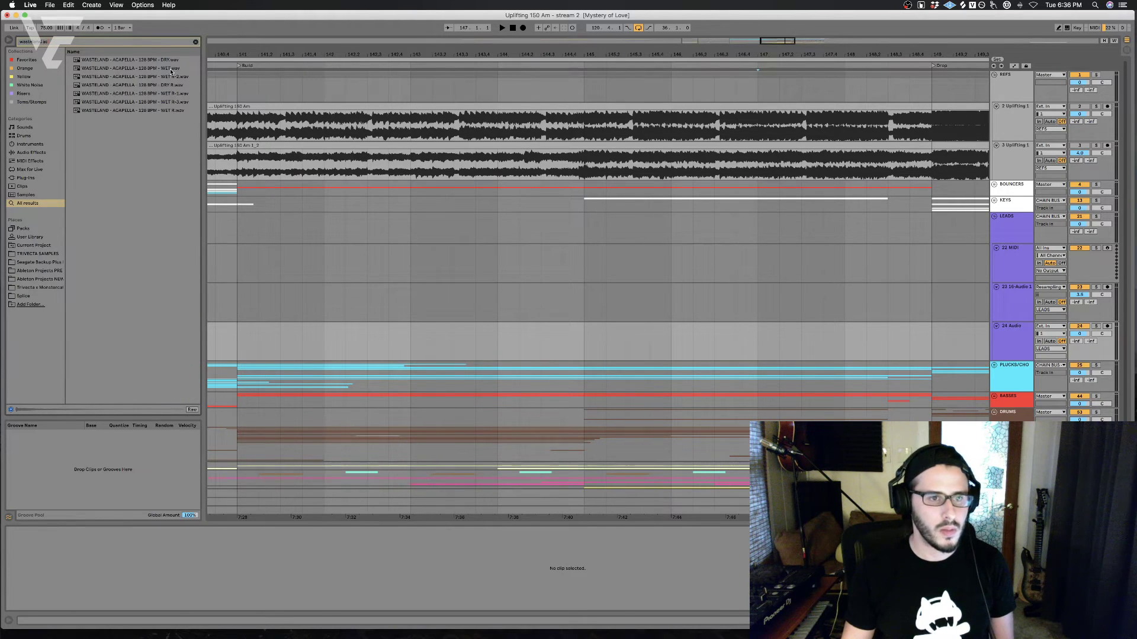
pyautogui.moveTo(164, 72); pyautogui.dragTo(456, 333)
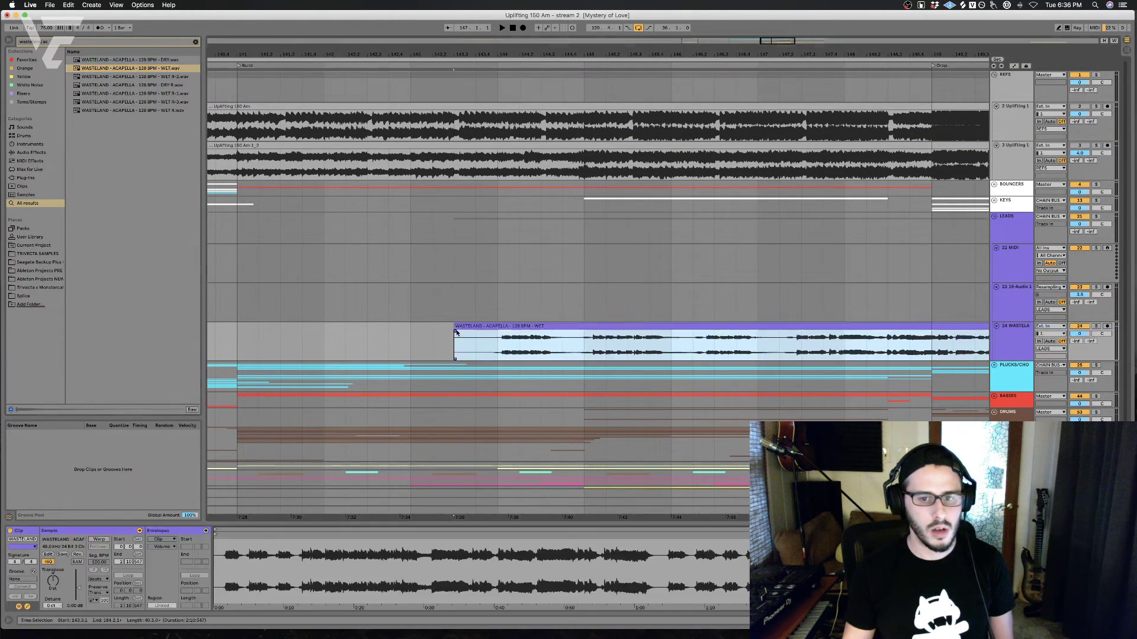
# Step: Solo the Wasteland acapella track and audition the vocal around bar 152
pyautogui.click(1096, 327)
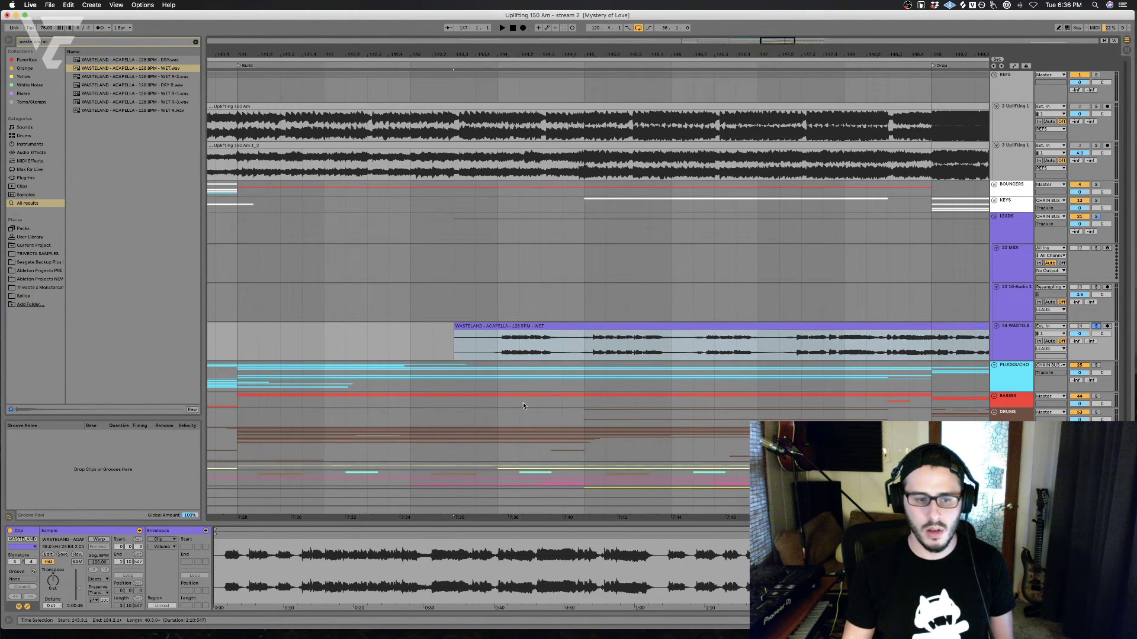
pyautogui.hscroll(5, 523, 402)
pyautogui.click(796, 340)
pyautogui.hscroll(5, 801, 341)
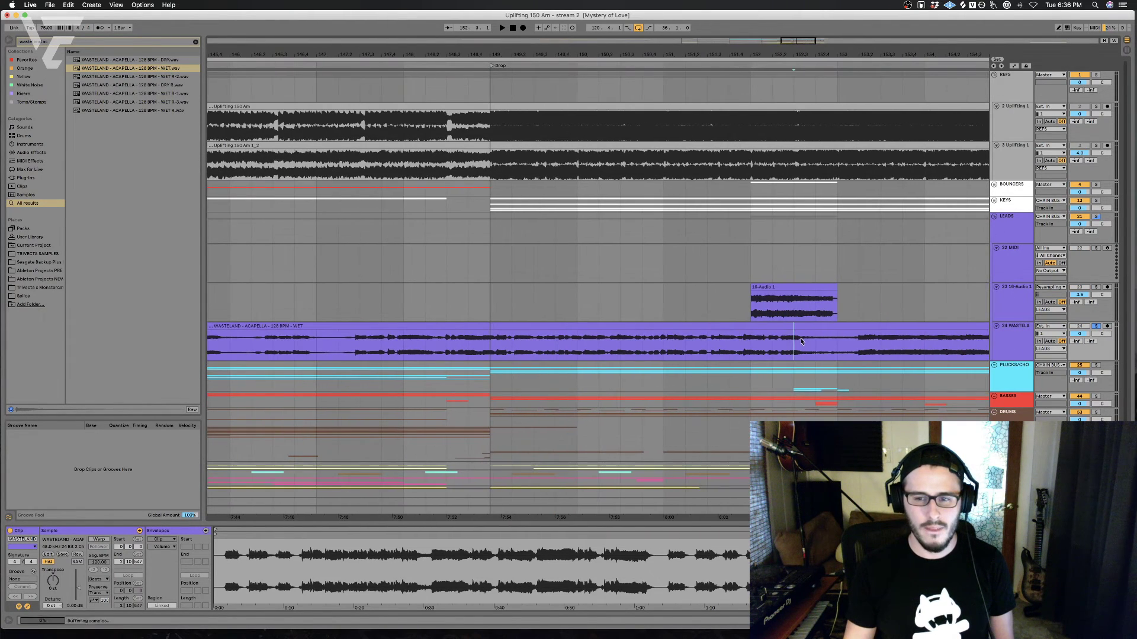
pyautogui.press('space')
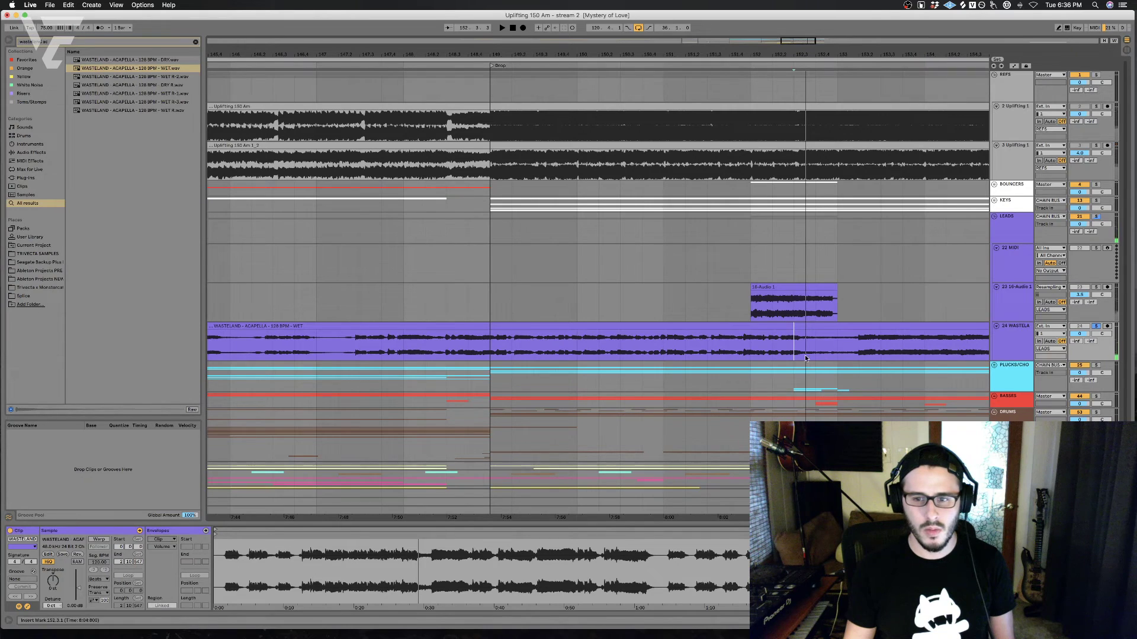
# Step: Audition the soloed Wasteland acapella at several points between bars 153 and 158 to find a usable vocal phrase
pyautogui.click(909, 343)
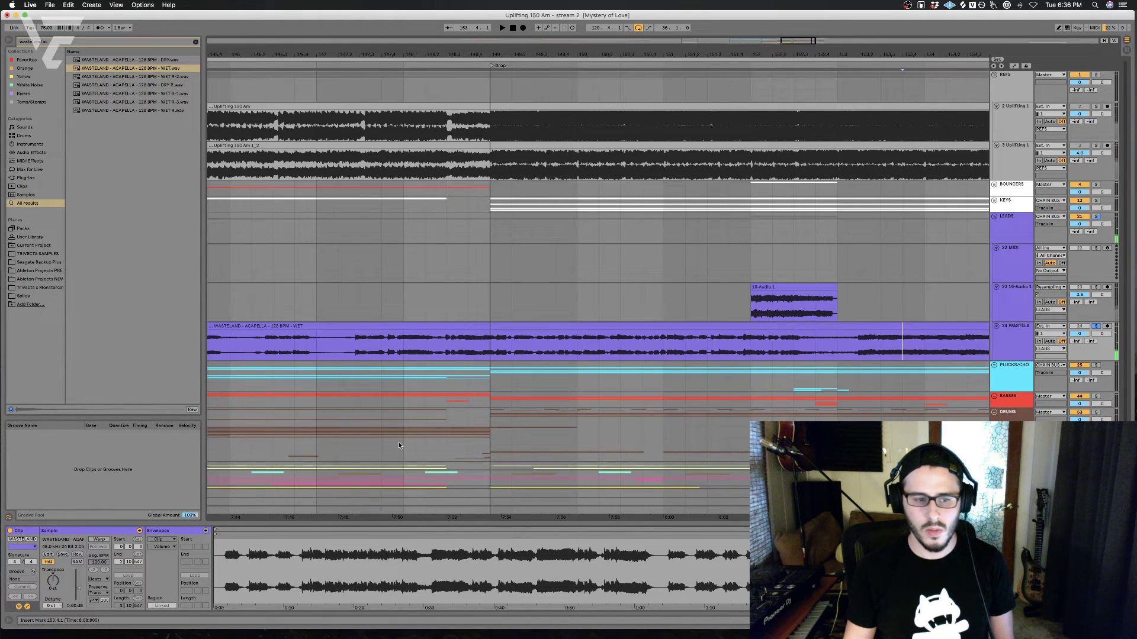
pyautogui.press('space')
pyautogui.hscroll(7, 853, 359)
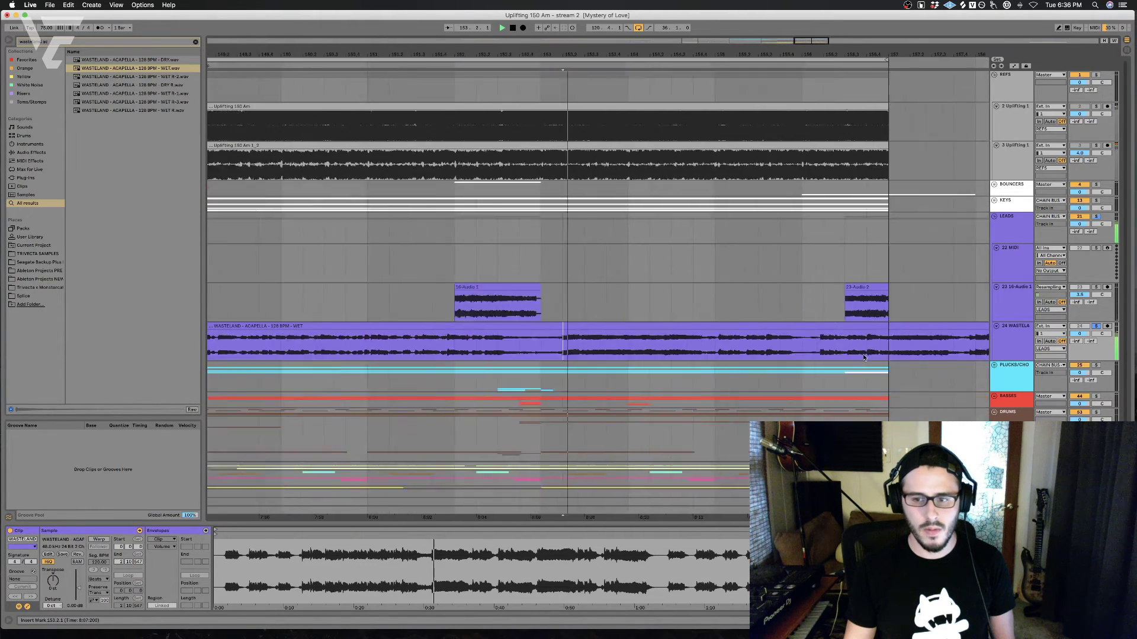
pyautogui.press('space')
pyautogui.click(871, 345)
pyautogui.click(394, 348)
pyautogui.press('space')
pyautogui.click(329, 348)
pyautogui.press('space')
pyautogui.press('space')
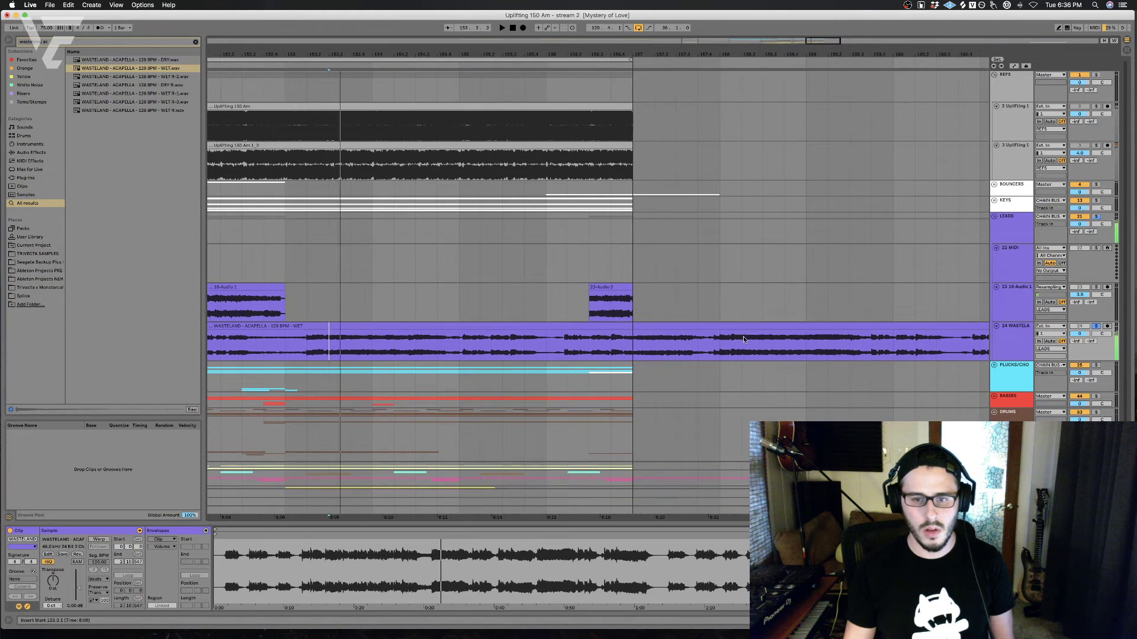
pyautogui.click(739, 349)
pyautogui.press('space')
pyautogui.press('space')
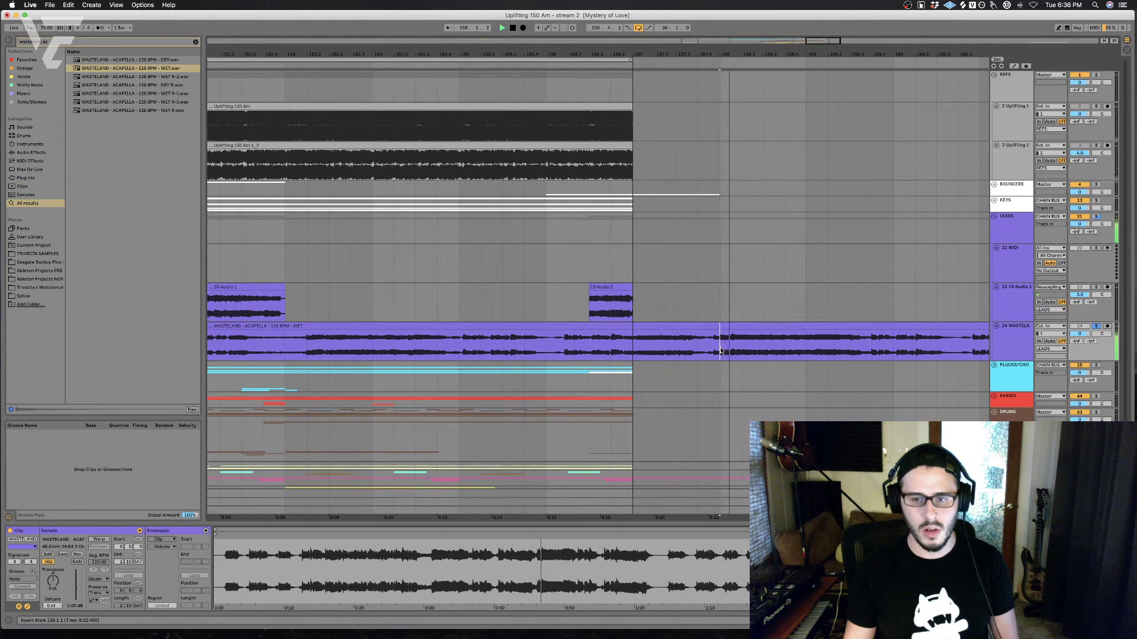
# Step: Cut the one-beat vocal slice from 158.1.3 to 158.2.3 out of the acapella and delete the remaining audio on both sides
pyautogui.click(731, 345)
pyautogui.moveTo(732, 345); pyautogui.dragTo(752, 342)
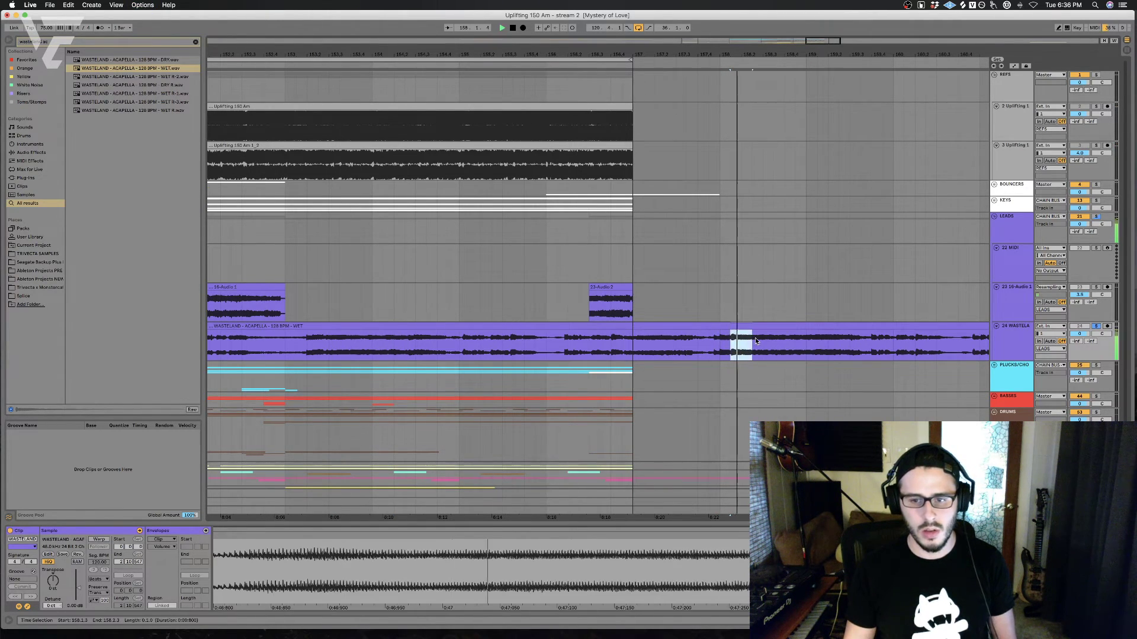
pyautogui.press('Delete')
pyautogui.click(799, 327)
pyautogui.press('Delete')
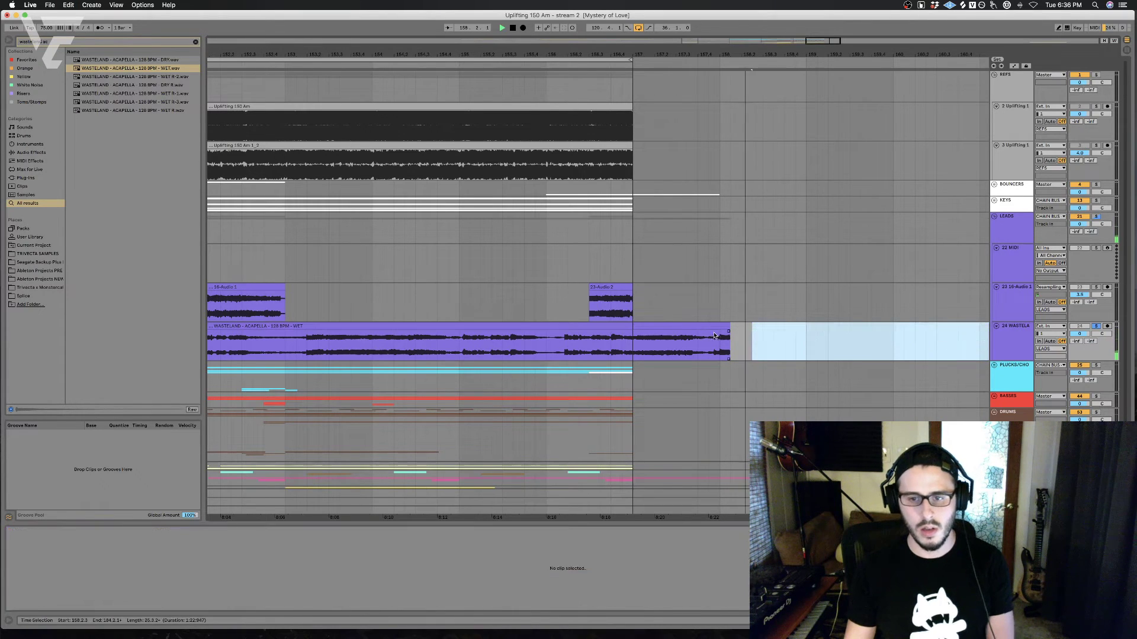
pyautogui.press('space')
pyautogui.click(717, 327)
pyautogui.press('Delete')
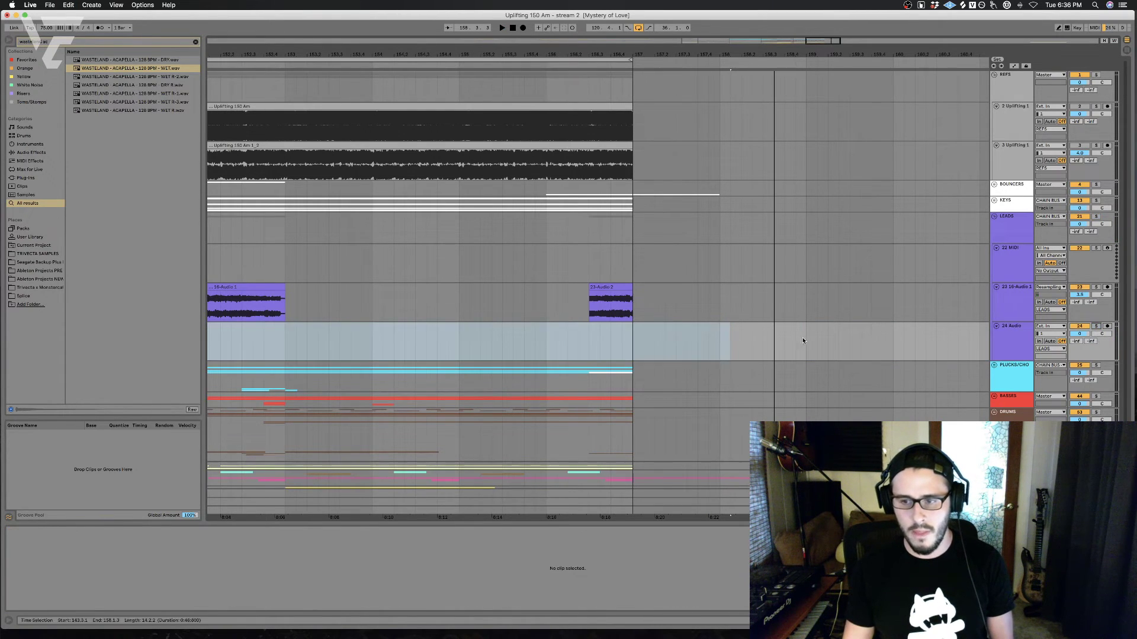
# Step: Paste the vocal slice on audio track 24 at 148.3.1, just before the drop, and solo the track
pyautogui.hscroll(-5, 802, 337)
pyautogui.click(569, 335)
pyautogui.click(525, 339)
pyautogui.press('space')
pyautogui.press('space')
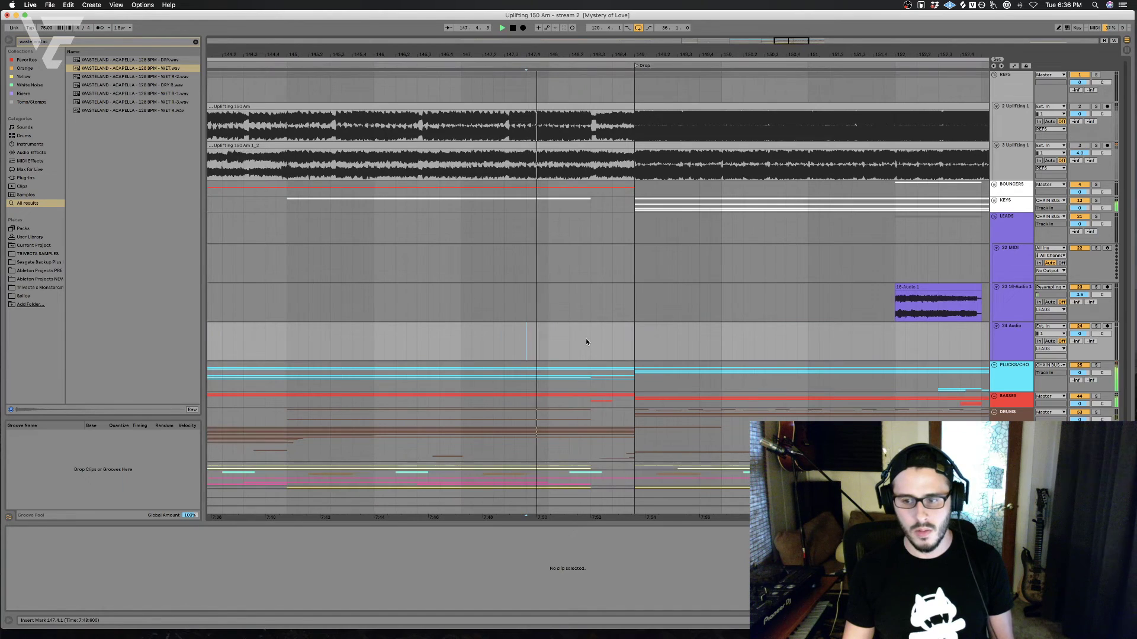
pyautogui.scroll(-2, 601, 331)
pyautogui.click(592, 316)
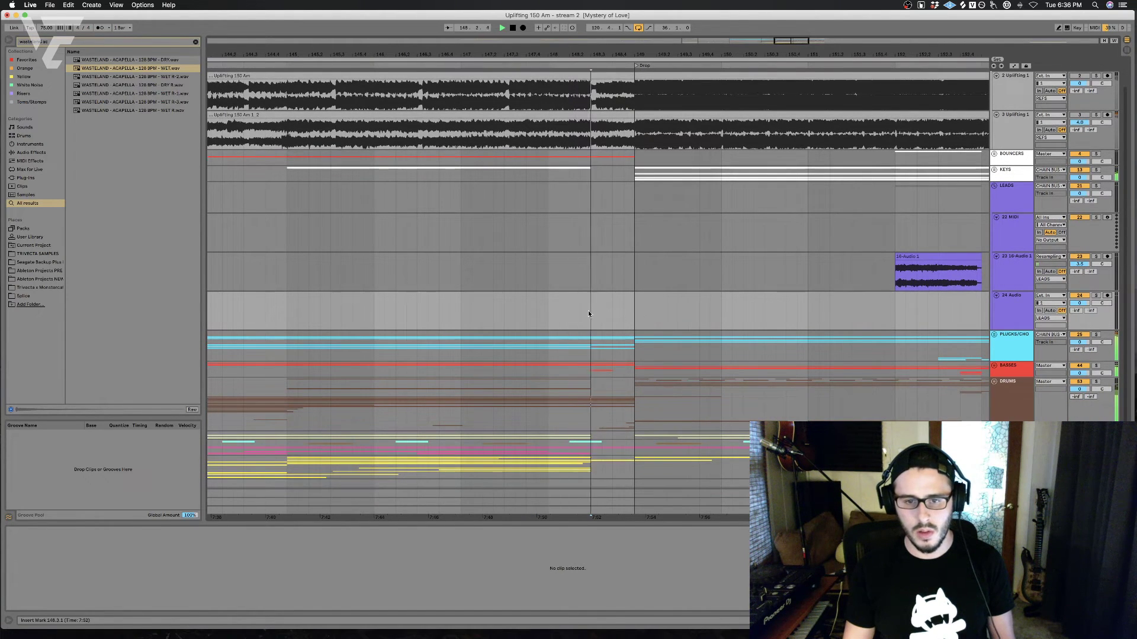
pyautogui.press('super+v')
pyautogui.click(1096, 294)
pyautogui.click(680, 307)
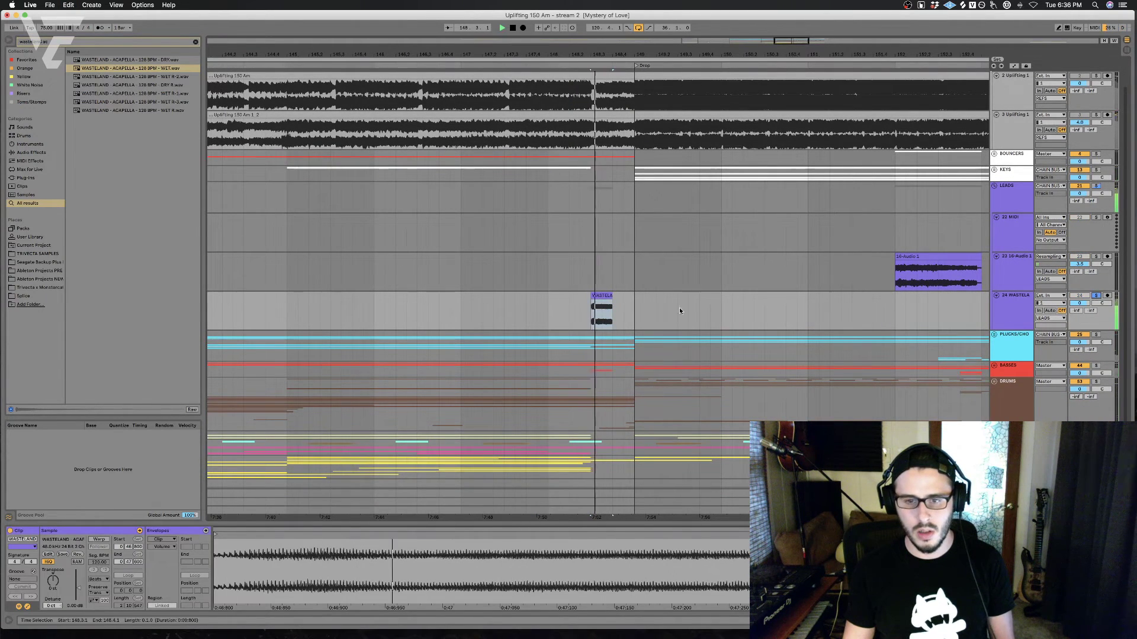
# Step: Clear the browser search to list the plug-ins, and trim the end of the vocal slice to a length of 0.0.3
pyautogui.click(35, 178)
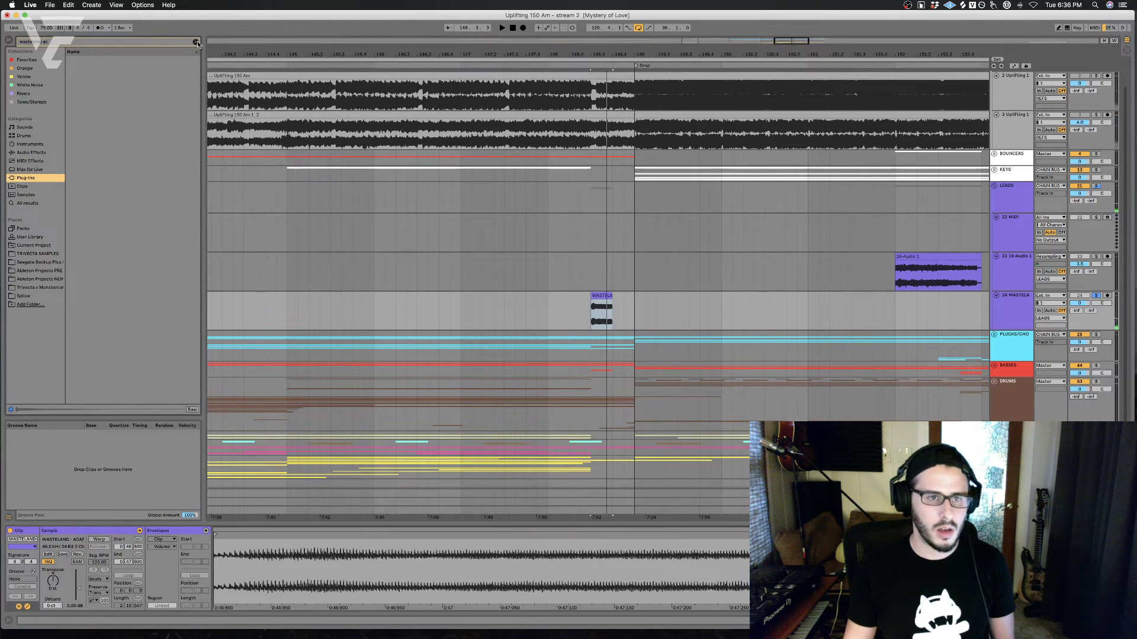
pyautogui.click(196, 43)
pyautogui.click(601, 295)
pyautogui.press('space')
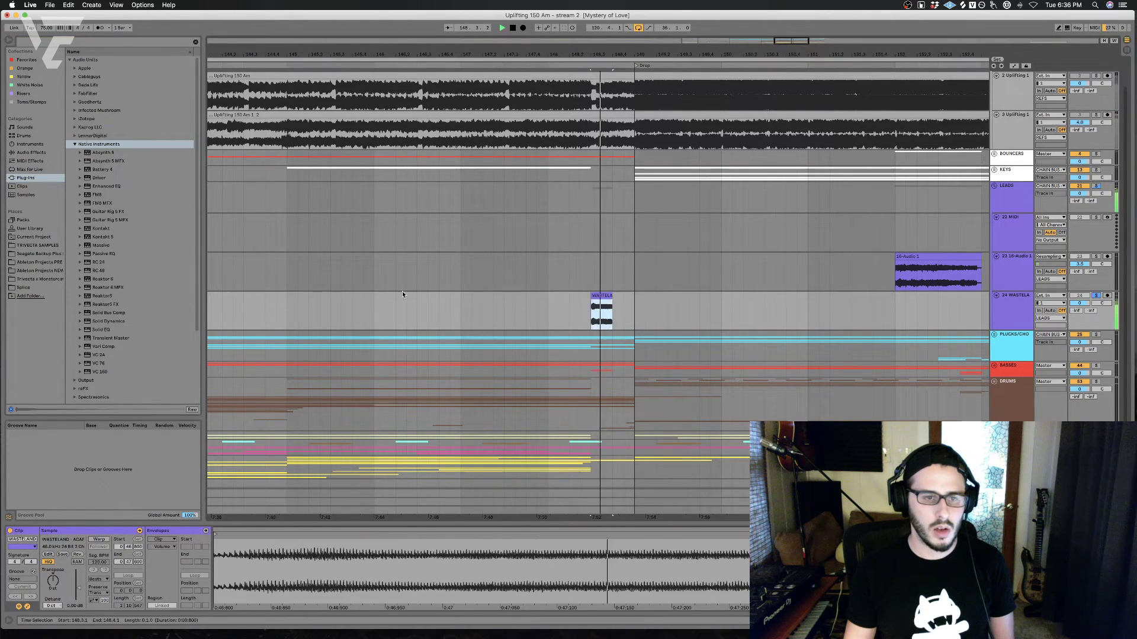
pyautogui.moveTo(612, 308); pyautogui.dragTo(597, 303)
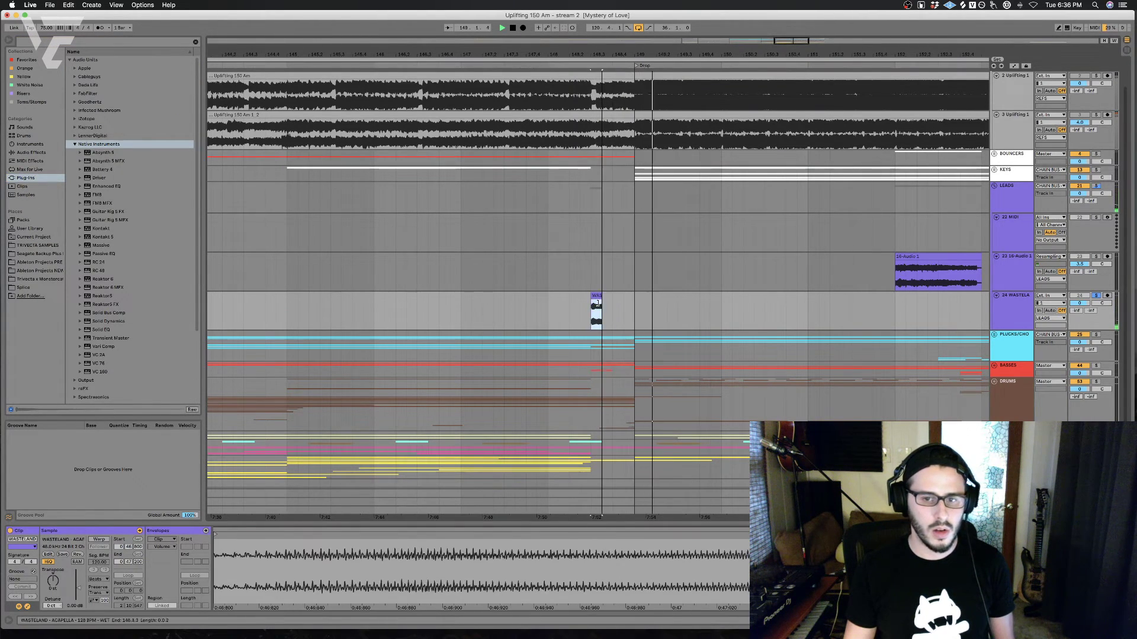
pyautogui.click(590, 309)
pyautogui.press('space')
pyautogui.press('space')
pyautogui.press('space')
pyautogui.press('space')
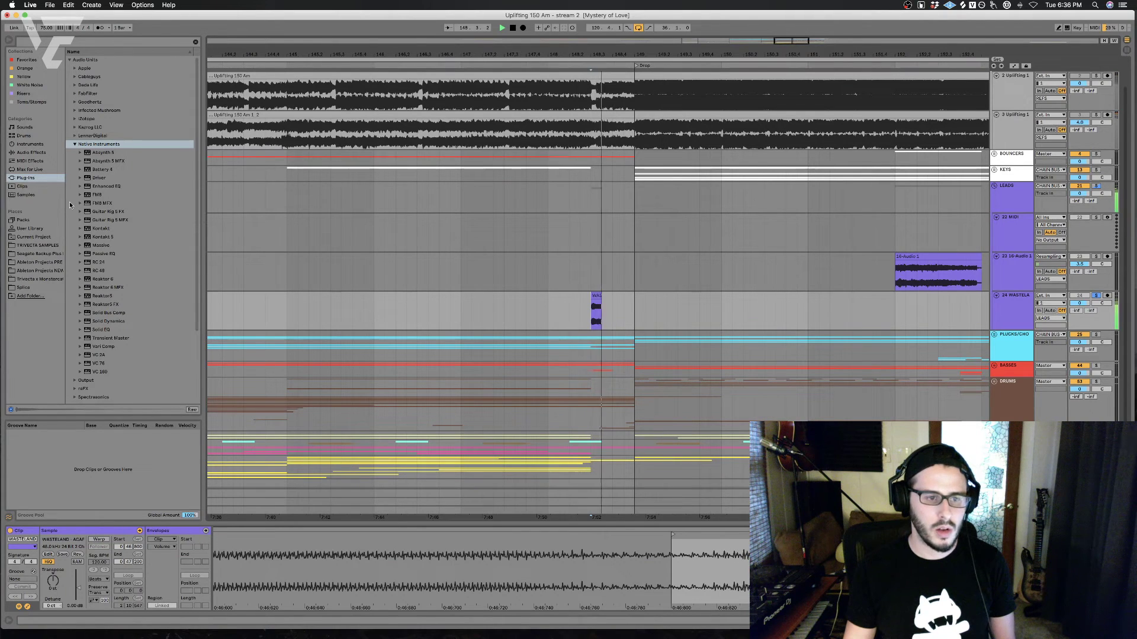
pyautogui.moveTo(601, 303); pyautogui.dragTo(606, 302)
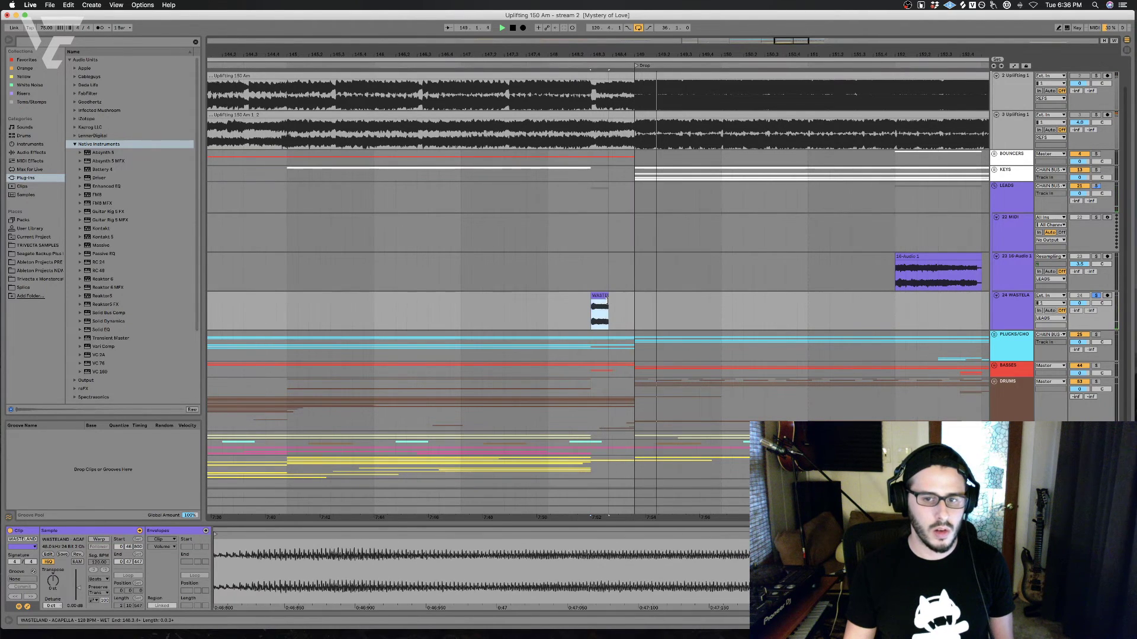
pyautogui.press('space')
pyautogui.click(606, 310)
# Step: Add iZotope Trash 2 to the Wasteland vocal track and load the Heavy preset Bad Reception in The Middle
pyautogui.click(75, 144)
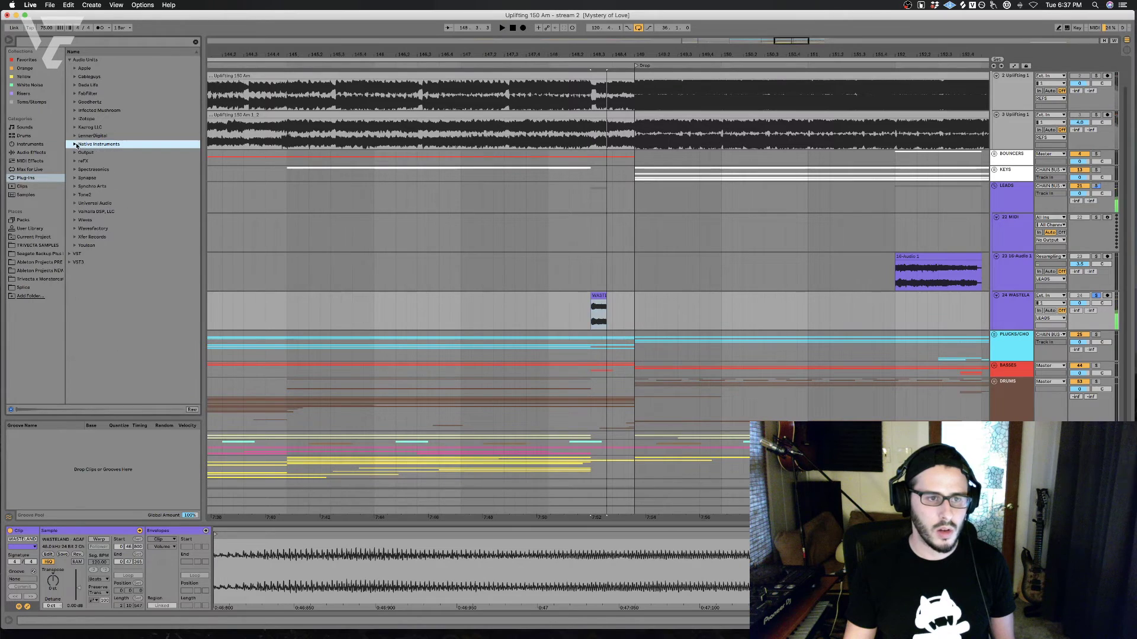
pyautogui.click(75, 119)
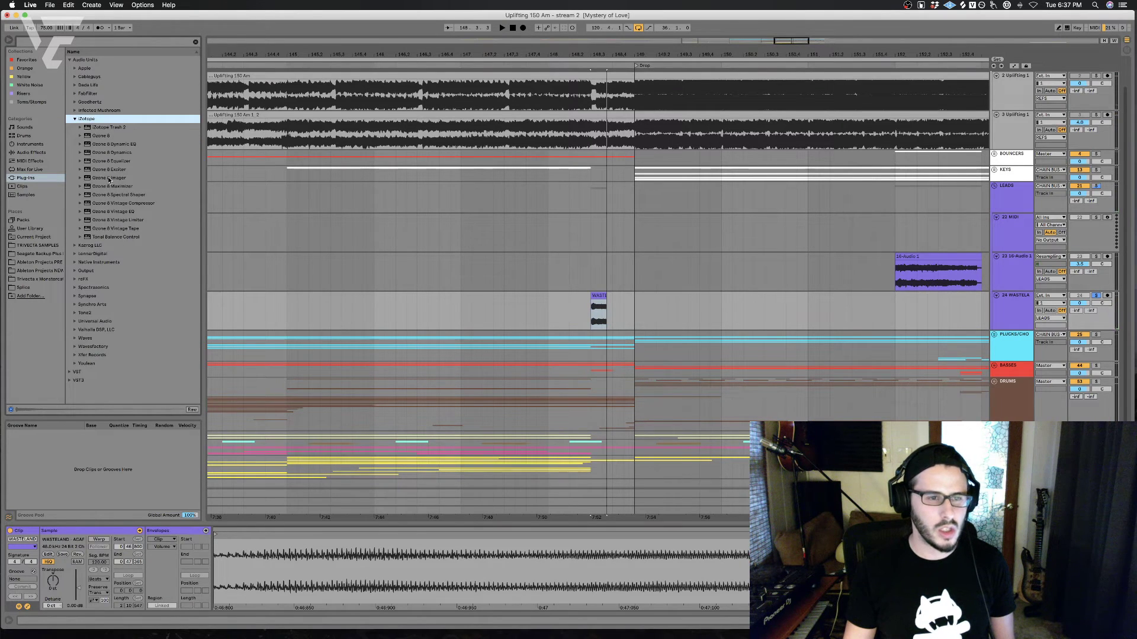
pyautogui.click(131, 129)
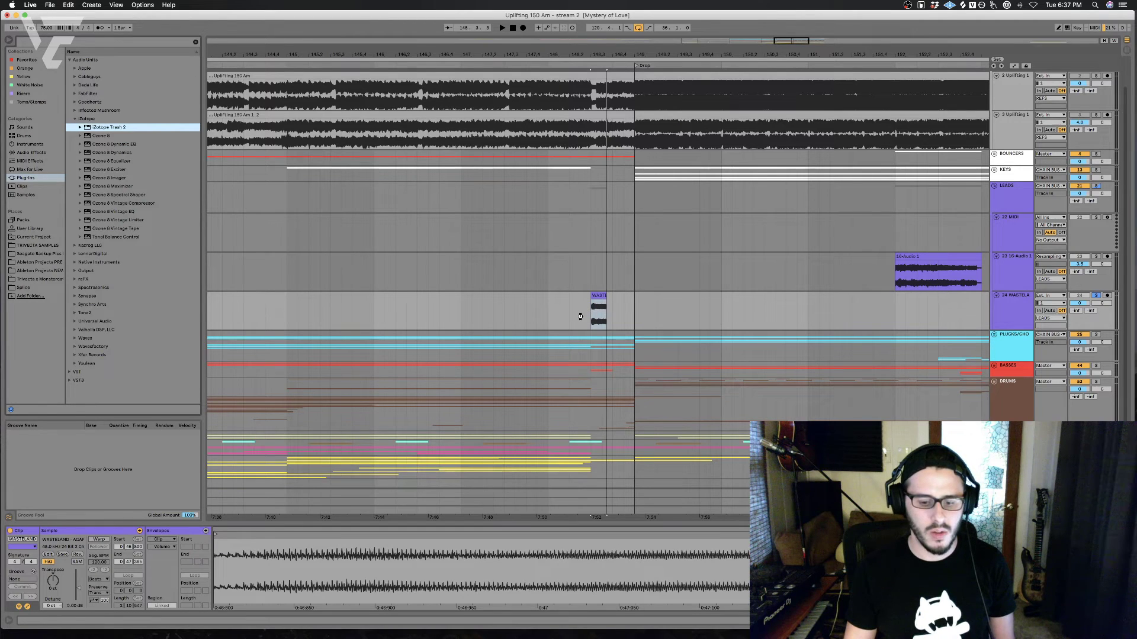
pyautogui.press('space')
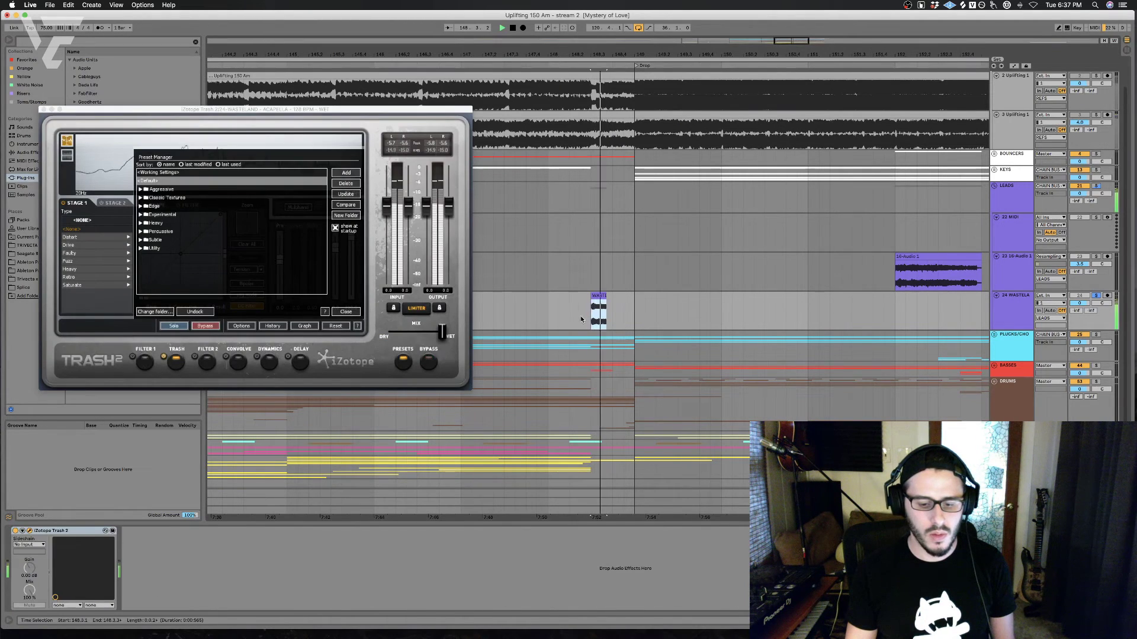
pyautogui.press('space')
pyautogui.click(140, 223)
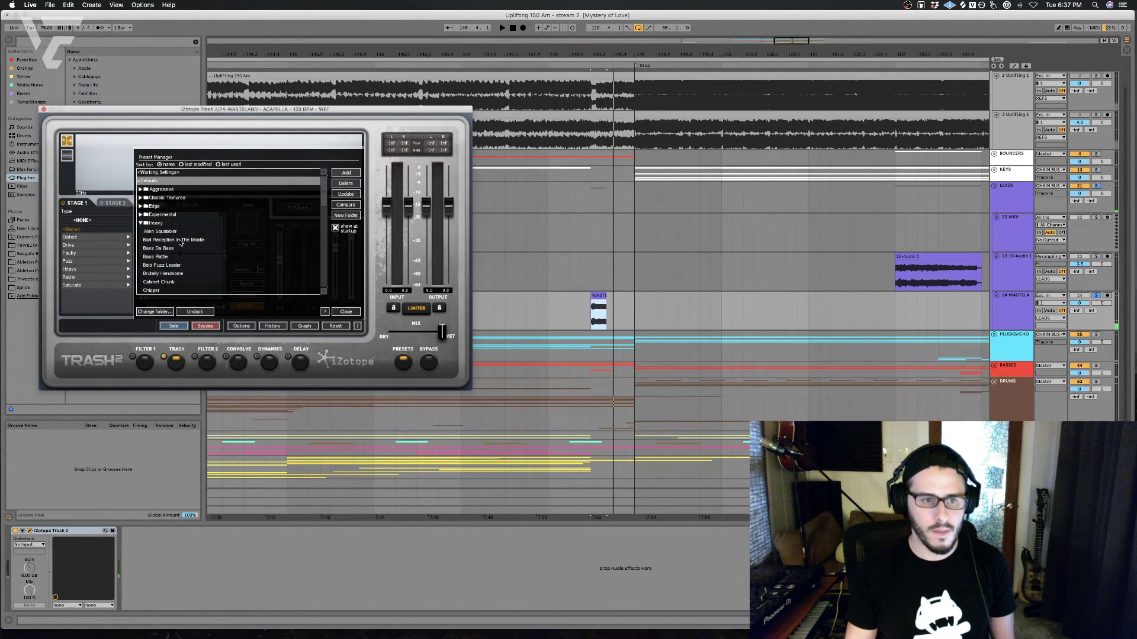
pyautogui.click(175, 240)
pyautogui.press('space')
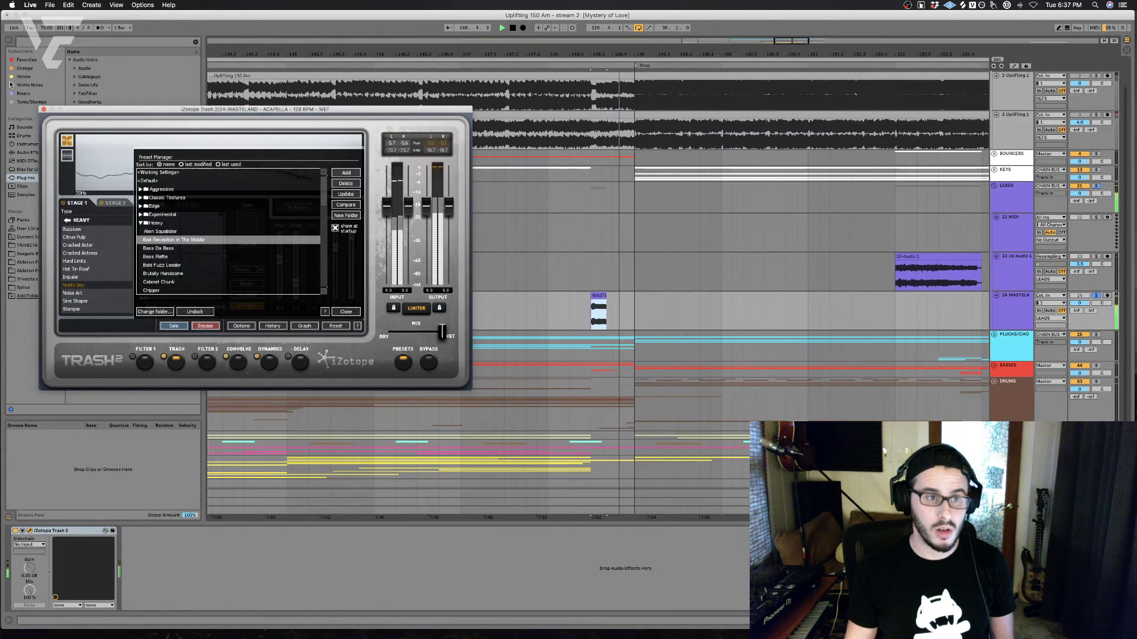
pyautogui.press('space')
pyautogui.press('space')
pyautogui.press('space')
pyautogui.click(43, 110)
# Step: Add ValhallaShimmer after Trash 2 on the vocal track and set its color mode to dark
pyautogui.click(45, 161)
pyautogui.click(32, 152)
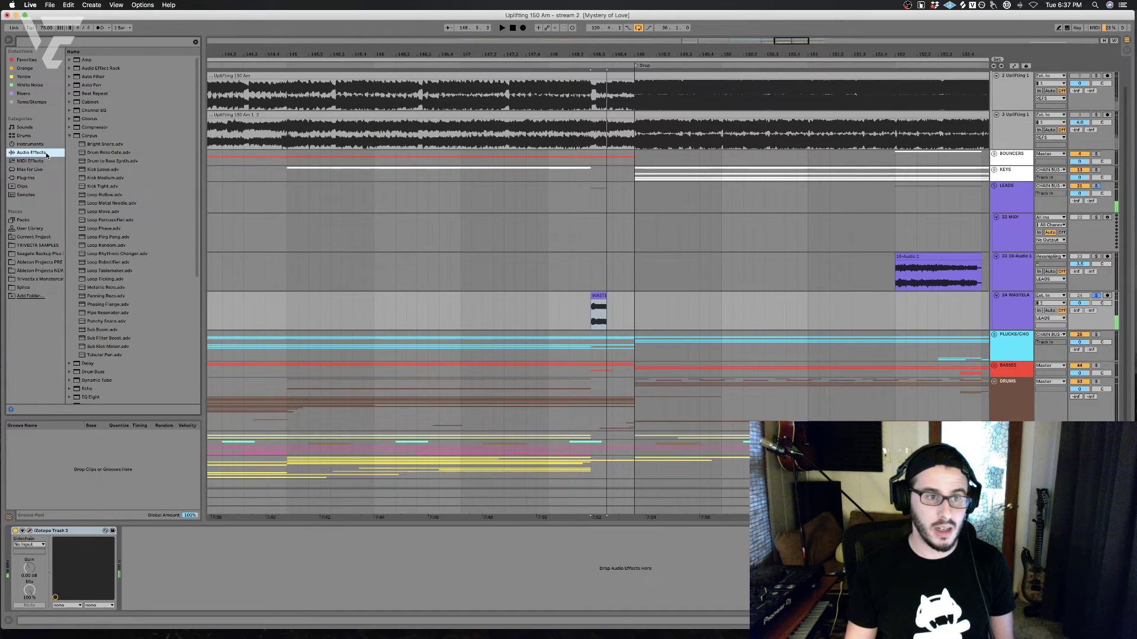
pyautogui.press('space')
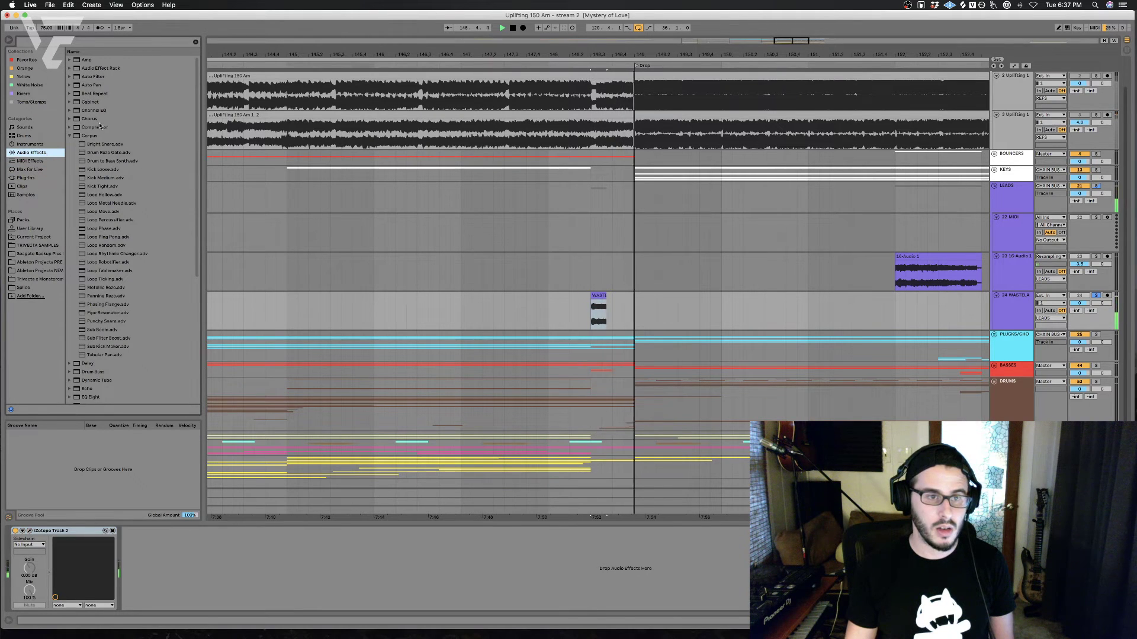
pyautogui.press('space')
pyautogui.click(41, 178)
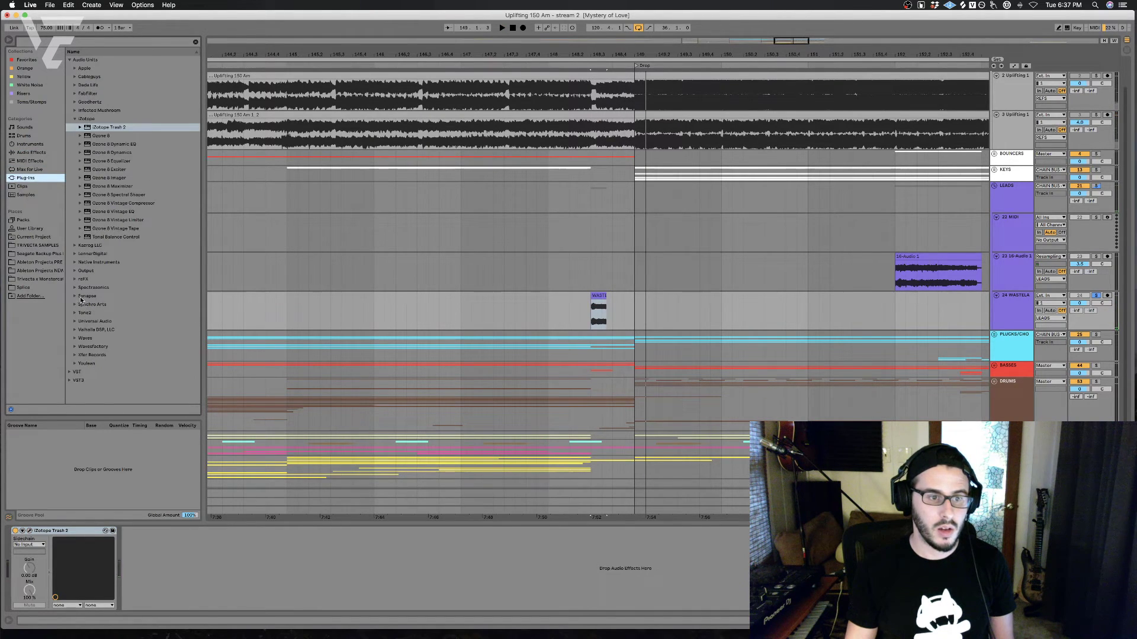
pyautogui.click(92, 330)
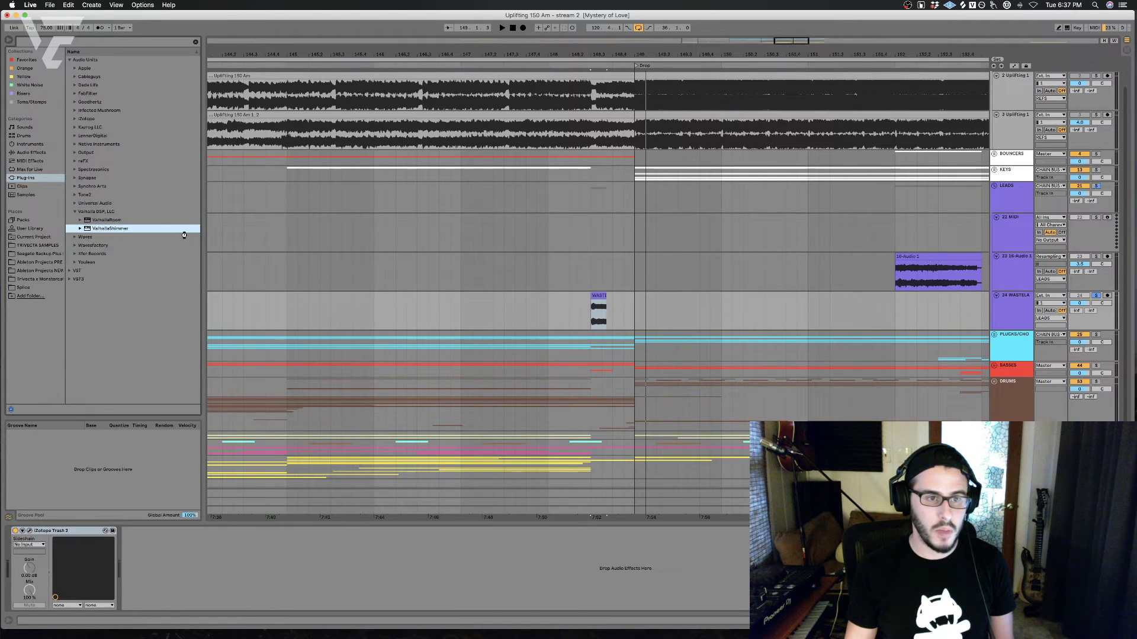
pyautogui.moveTo(610, 314); pyautogui.dragTo(609, 314)
pyautogui.click(330, 209)
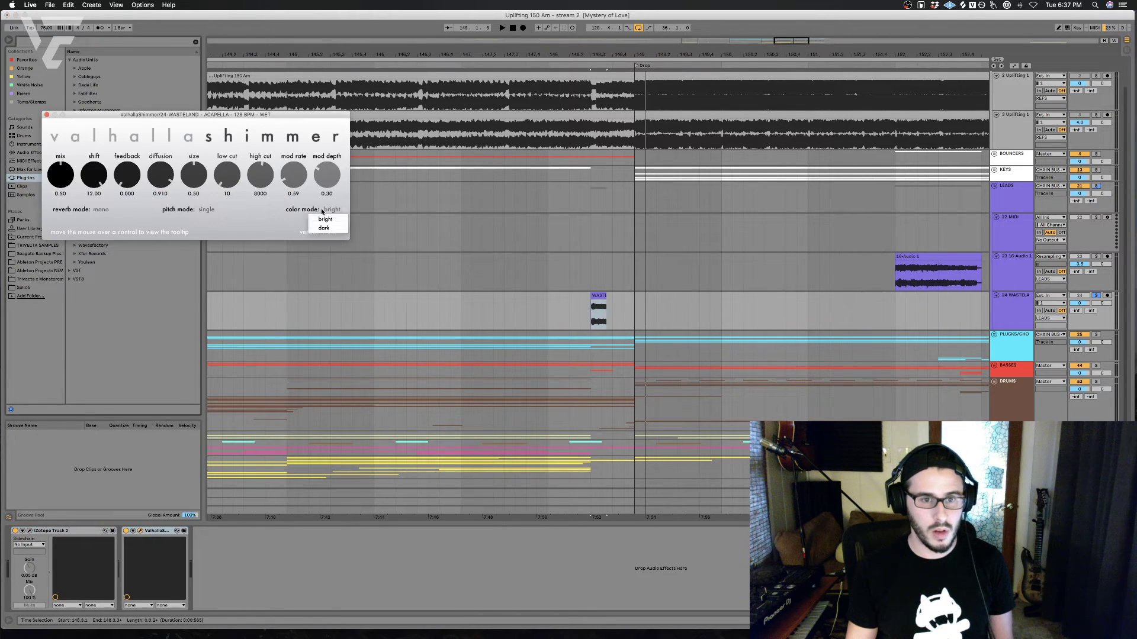
pyautogui.click(335, 230)
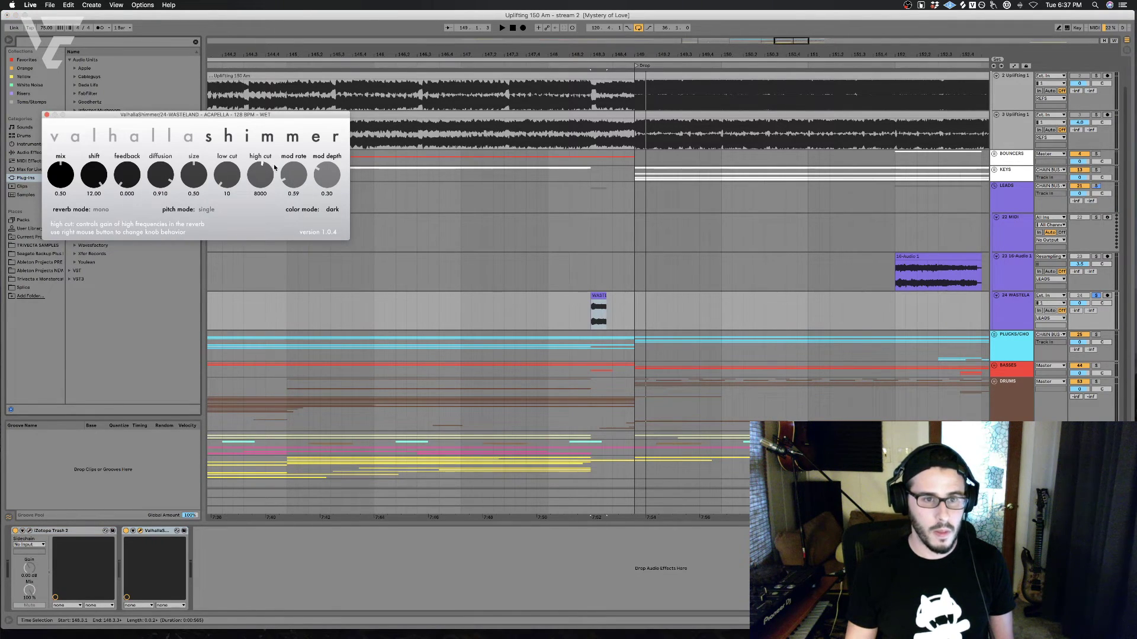
# Step: Set ValhallaShimmer to mix 0.84, bigStereo reverb mode, shift -0.10, low cut 590 and high cut 3710
pyautogui.press('space')
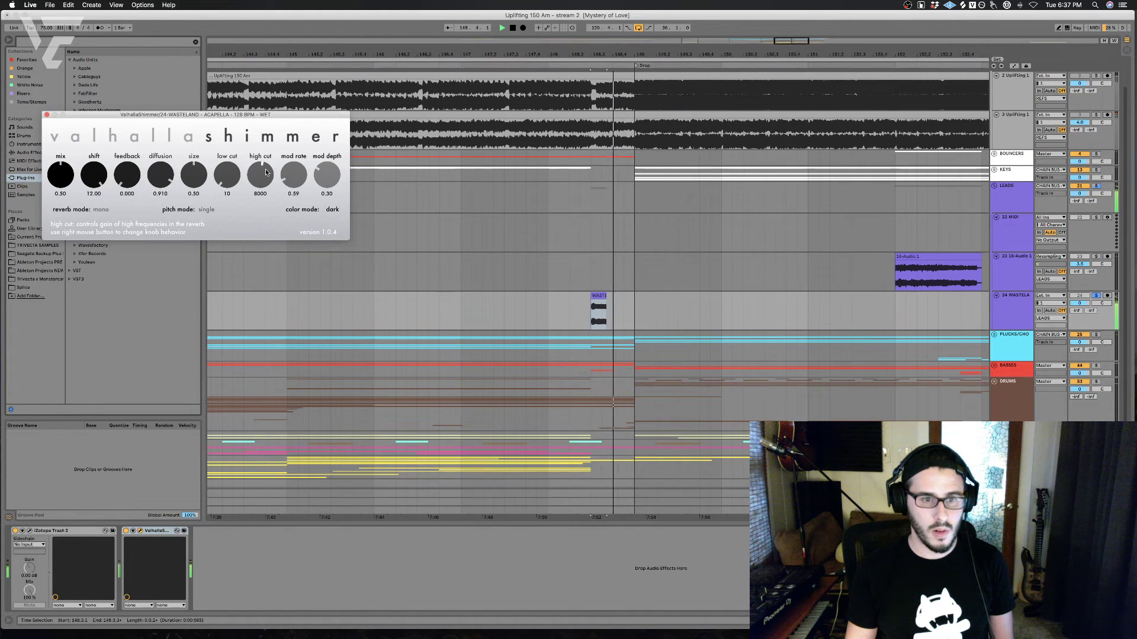
pyautogui.press('space')
pyautogui.moveTo(66, 177); pyautogui.dragTo(67, 158)
pyautogui.press('space')
pyautogui.press('space')
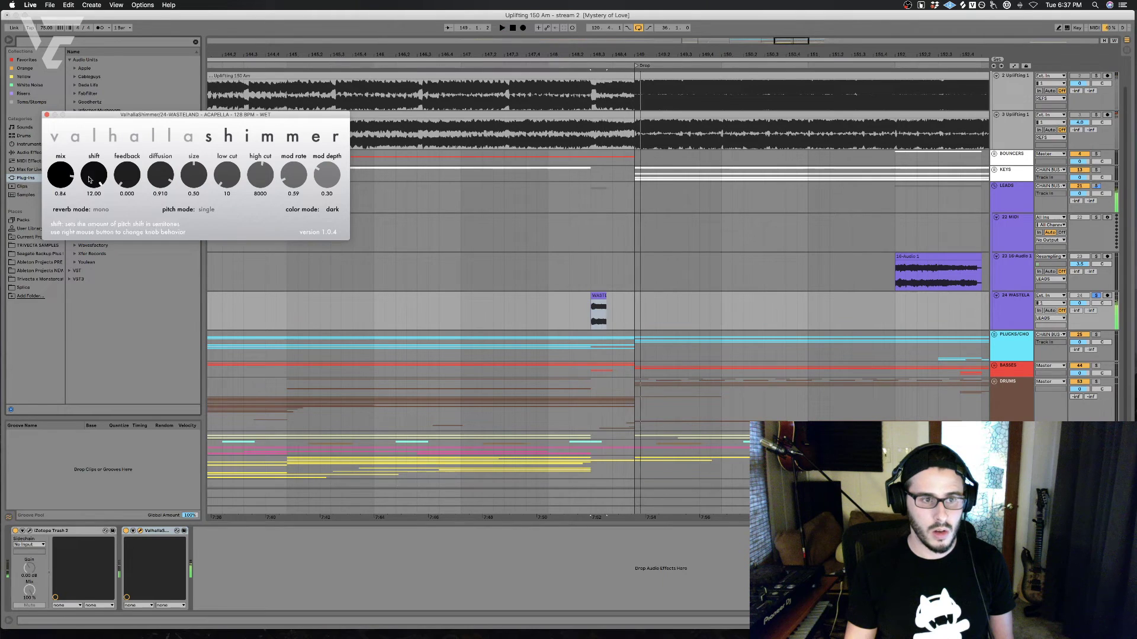
pyautogui.click(102, 211)
pyautogui.click(110, 248)
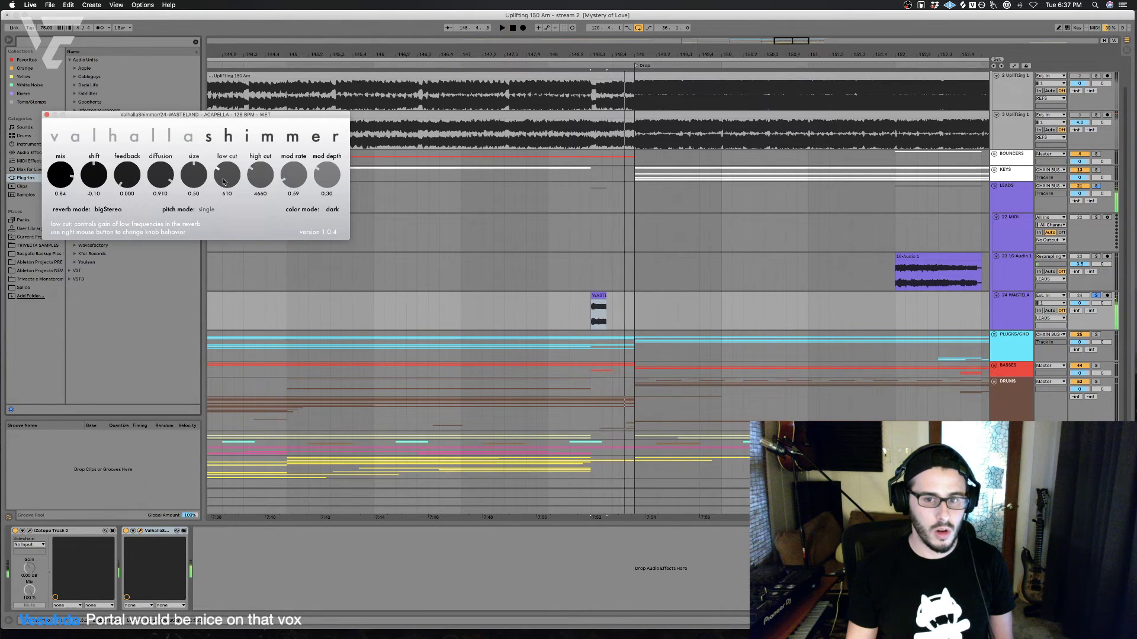
pyautogui.moveTo(262, 178); pyautogui.dragTo(265, 188)
# Step: Bypass ValhallaShimmer, add ValhallaRoom to the end of the vocal track's effect chain and audition the slice
pyautogui.click(125, 530)
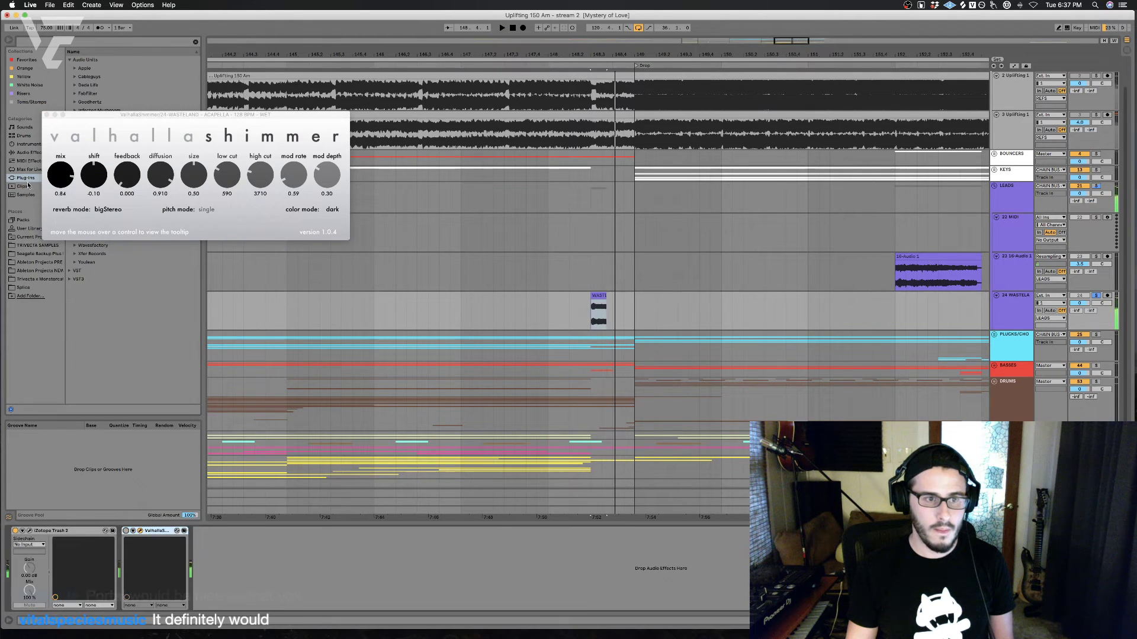
pyautogui.click(49, 118)
pyautogui.doubleClick(102, 220)
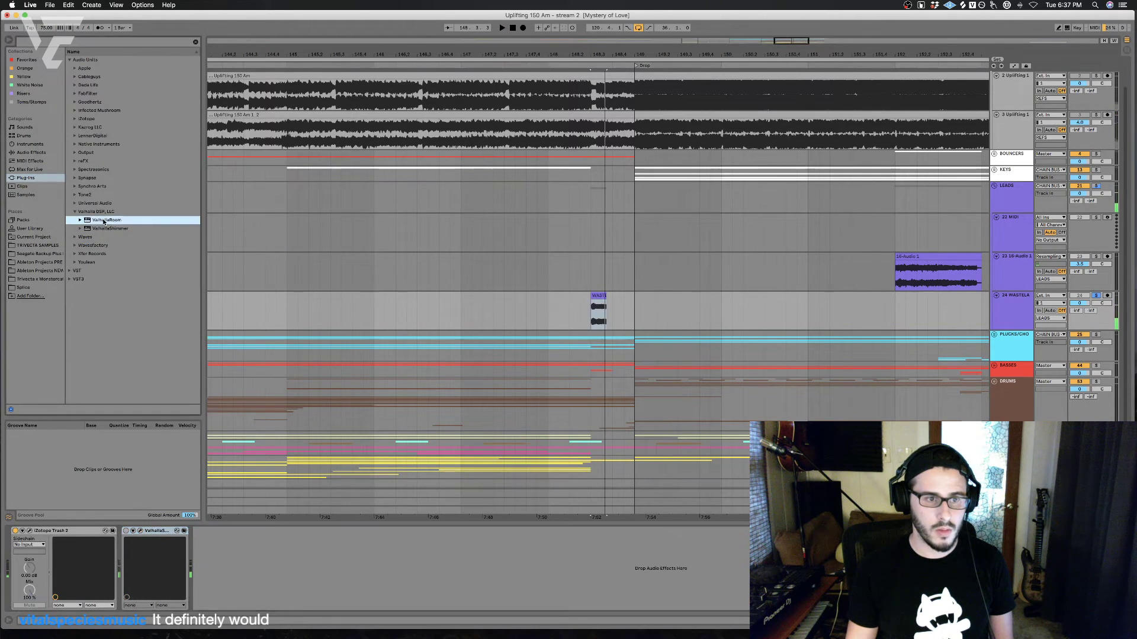
pyautogui.press('space')
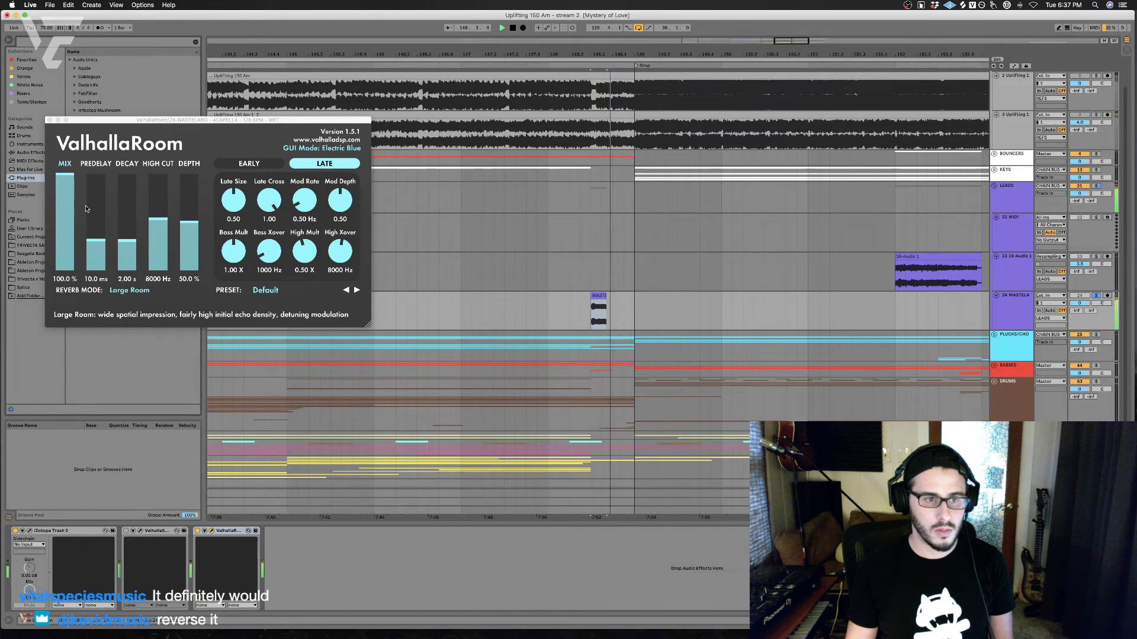
pyautogui.press('space')
# Step: Load the BasilicaOfTheSantoSpiri preset in ValhallaRoom
pyautogui.click(275, 290)
pyautogui.click(275, 290)
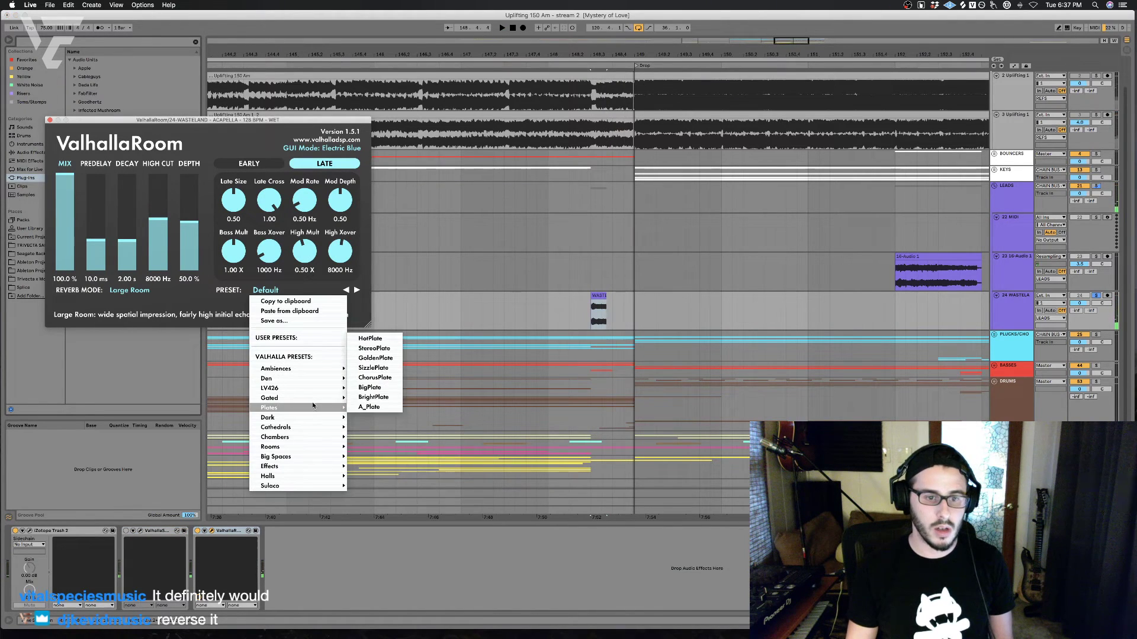
pyautogui.moveTo(315, 437)
pyautogui.click(386, 405)
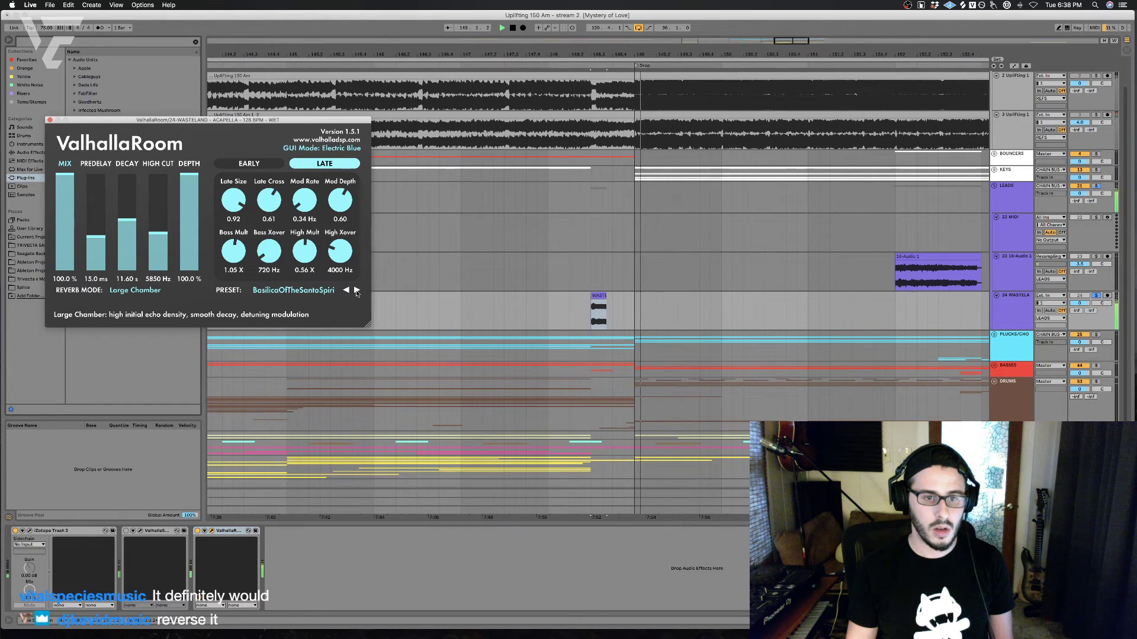
# Step: Delete the bypassed ValhallaShimmer from the vocal track, place the playback start just before the Wasteland slice and close the ValhallaRoom window
pyautogui.click(166, 538)
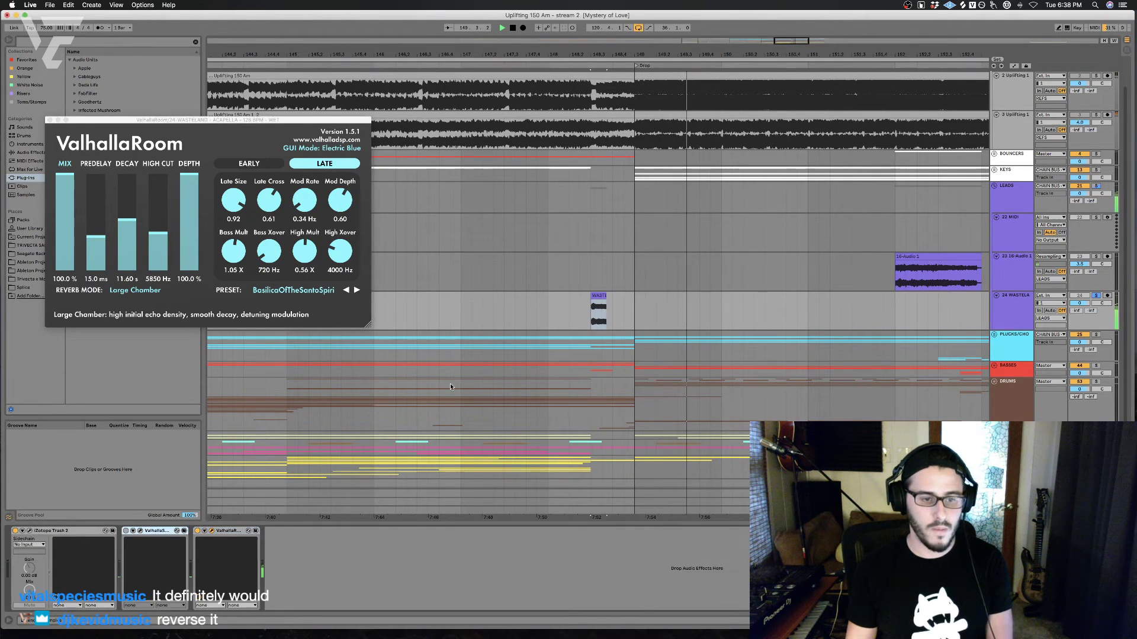
pyautogui.press('Delete')
pyautogui.click(586, 308)
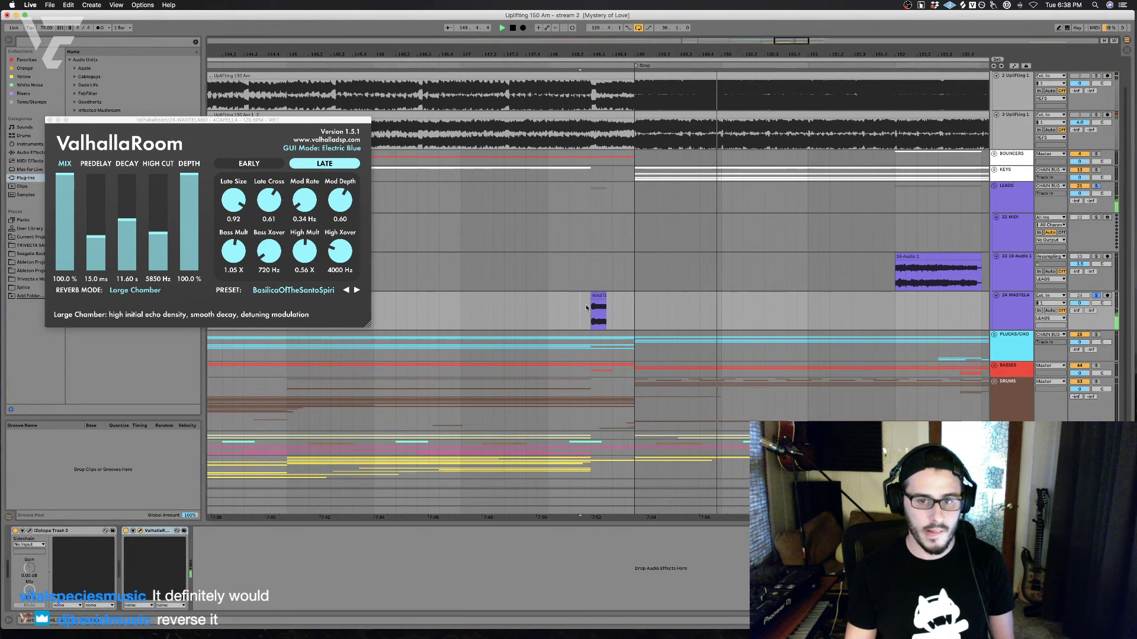
pyautogui.click(51, 121)
pyautogui.click(50, 121)
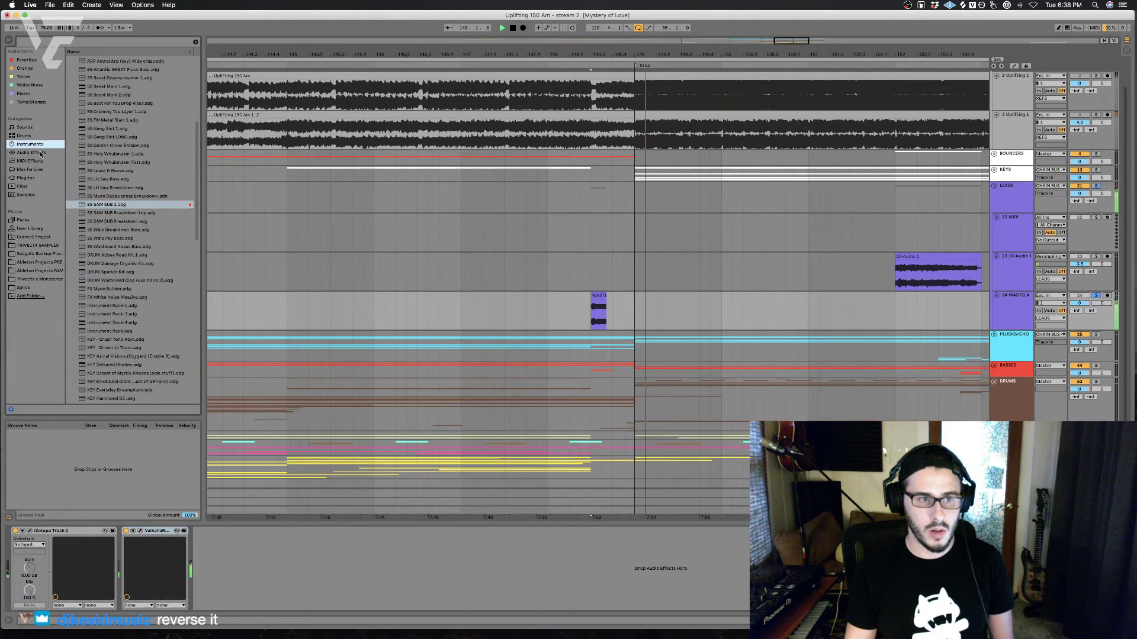
# Step: Insert an EQ Eight between Trash 2 and ValhallaRoom on the vocal track and set its band 4 to a high-cut filter
pyautogui.click(31, 152)
pyautogui.moveTo(106, 397); pyautogui.dragTo(183, 569)
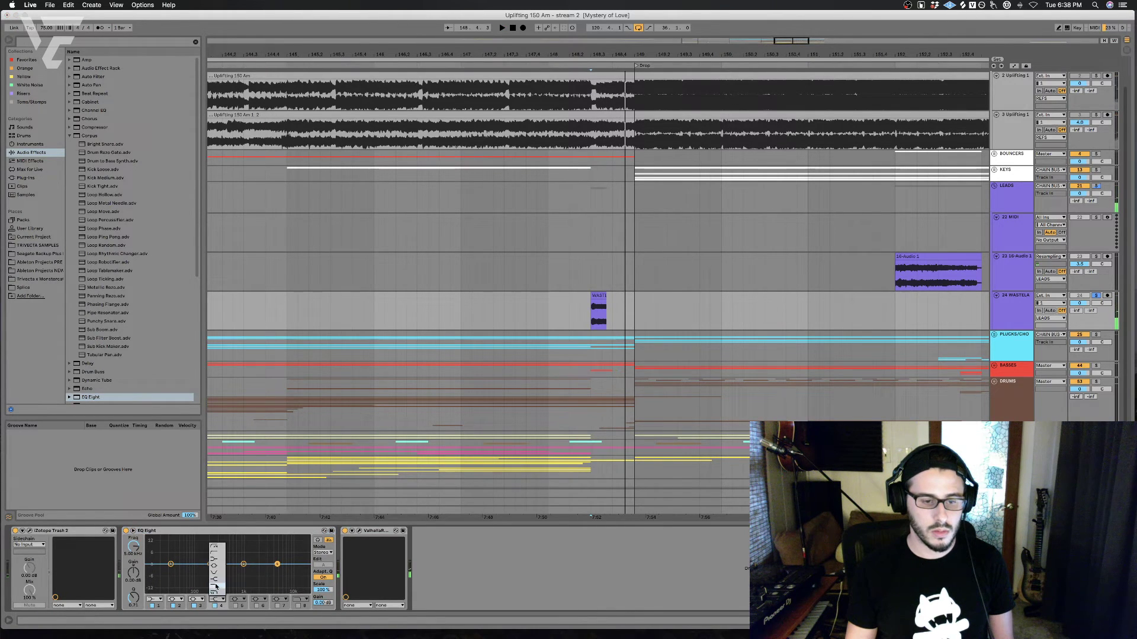
pyautogui.click(216, 586)
pyautogui.press('space')
# Step: Shape EQ Eight into a band-pass by making band 1 a raised low cut, and paste a copy of the EQ after ValhallaRoom
pyautogui.click(153, 599)
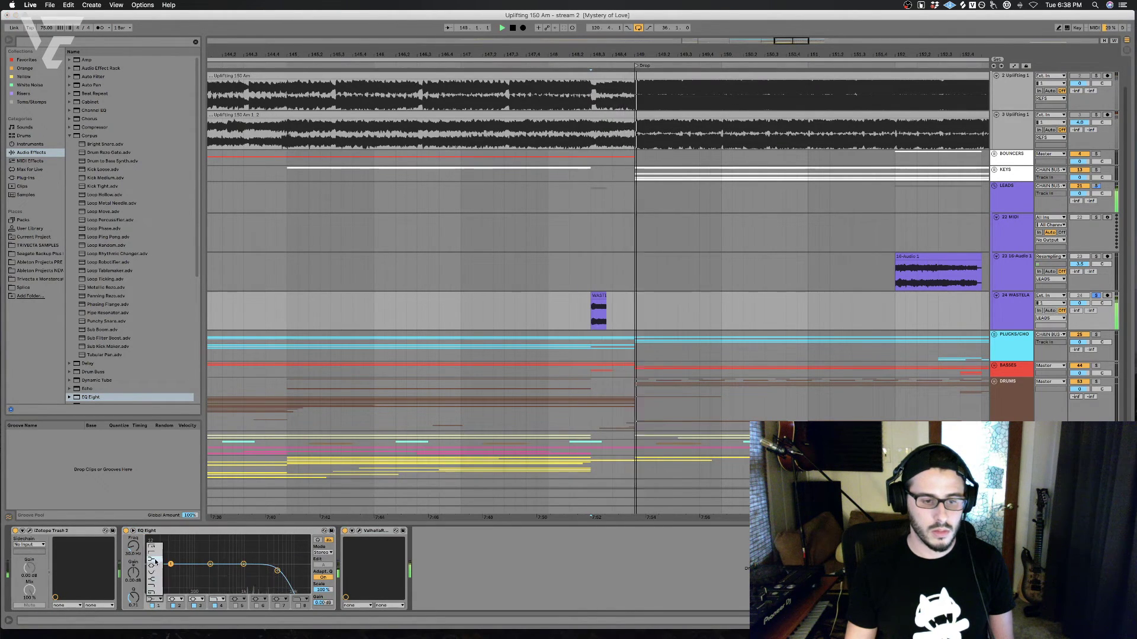
pyautogui.click(156, 562)
pyautogui.moveTo(171, 563); pyautogui.dragTo(292, 571)
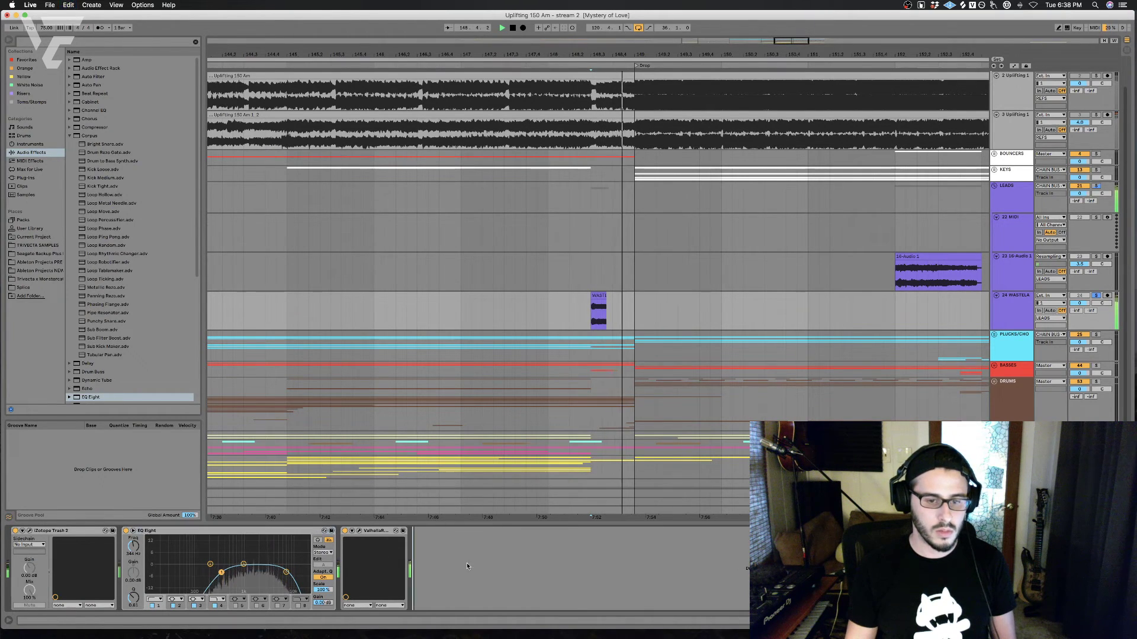
pyautogui.press('super+v')
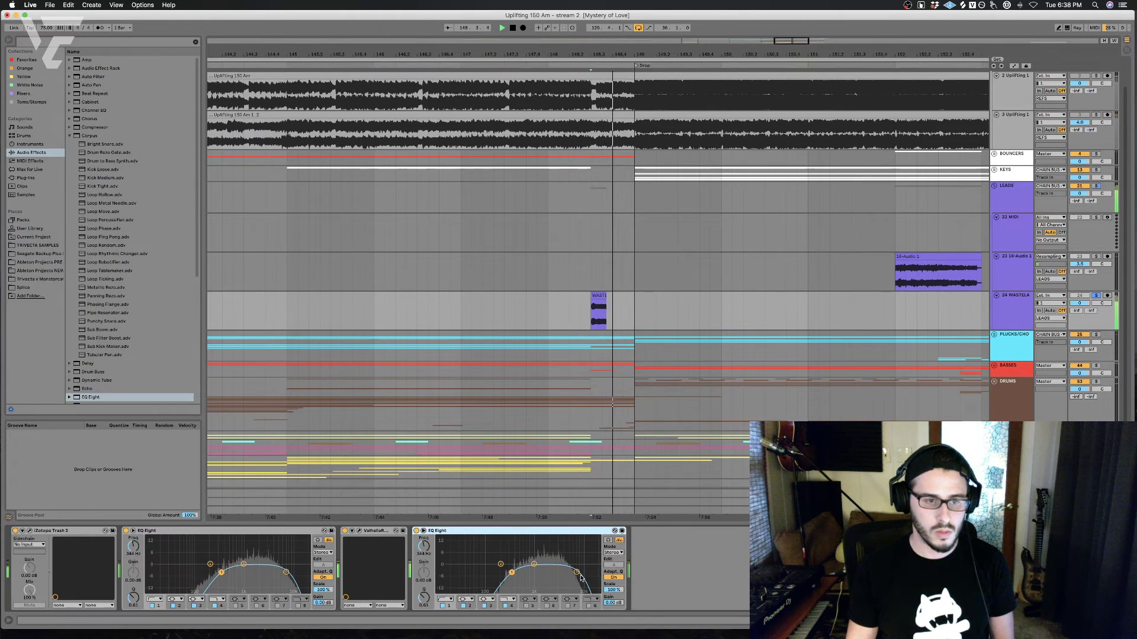
# Step: Try the Saturator preset A Bit Warmer before the last EQ Eight and remove it from the chain
pyautogui.scroll(-8, 144, 272)
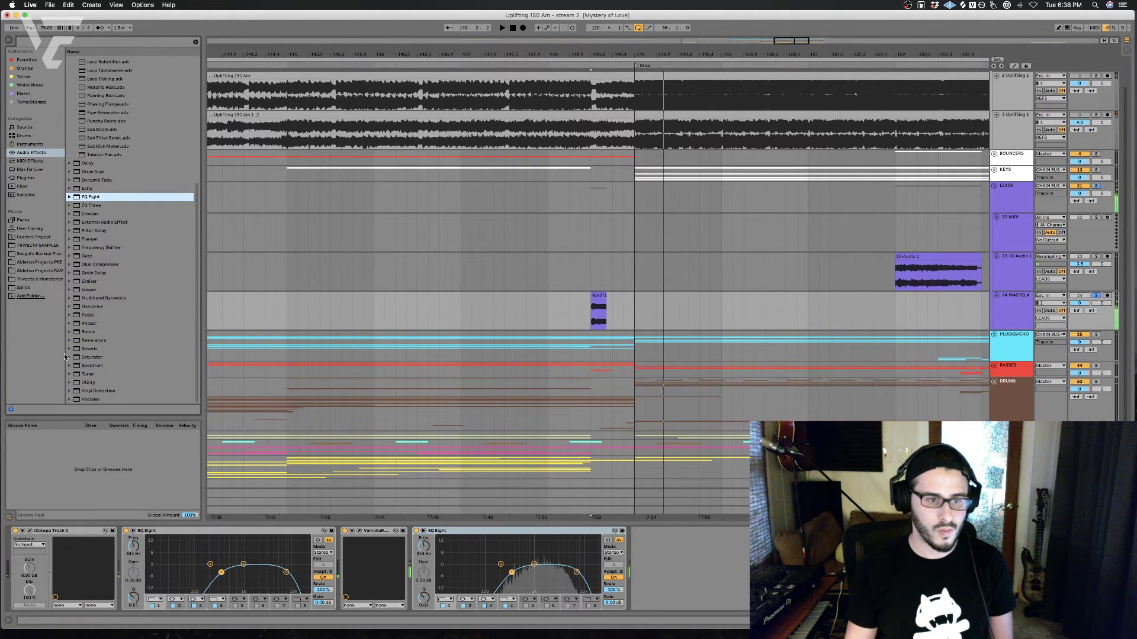
pyautogui.press('space')
pyautogui.click(69, 357)
pyautogui.moveTo(97, 347); pyautogui.dragTo(443, 554)
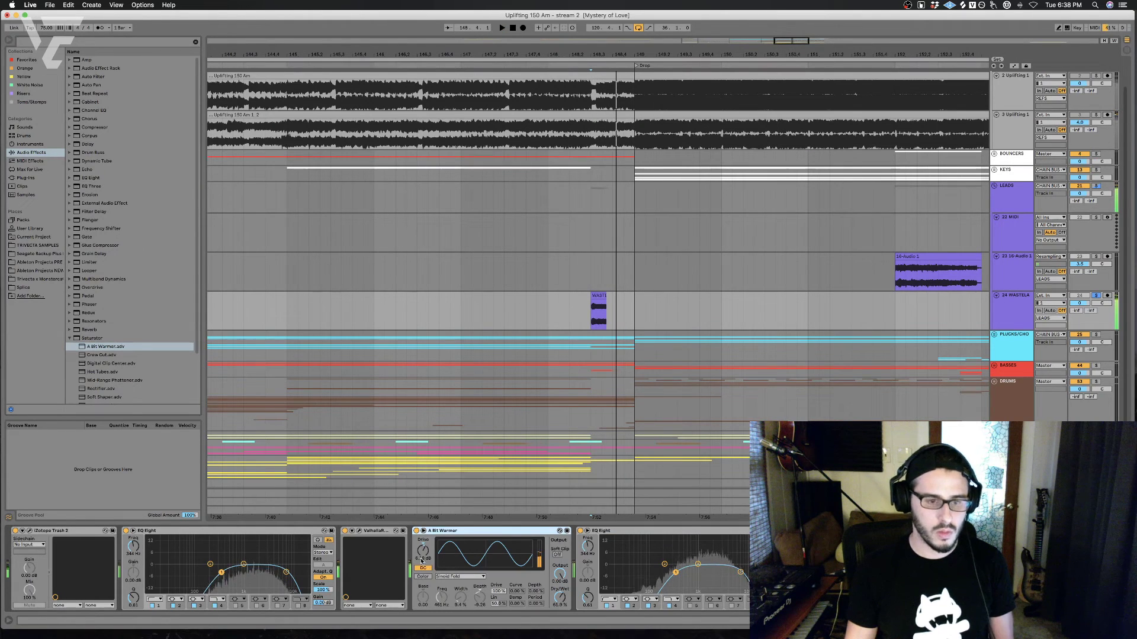
pyautogui.press('Delete')
# Step: Insert a Compressor between the Valhalla reverb and the last EQ Eight, and start playback
pyautogui.moveTo(96, 128); pyautogui.dragTo(426, 564)
pyautogui.press('space')
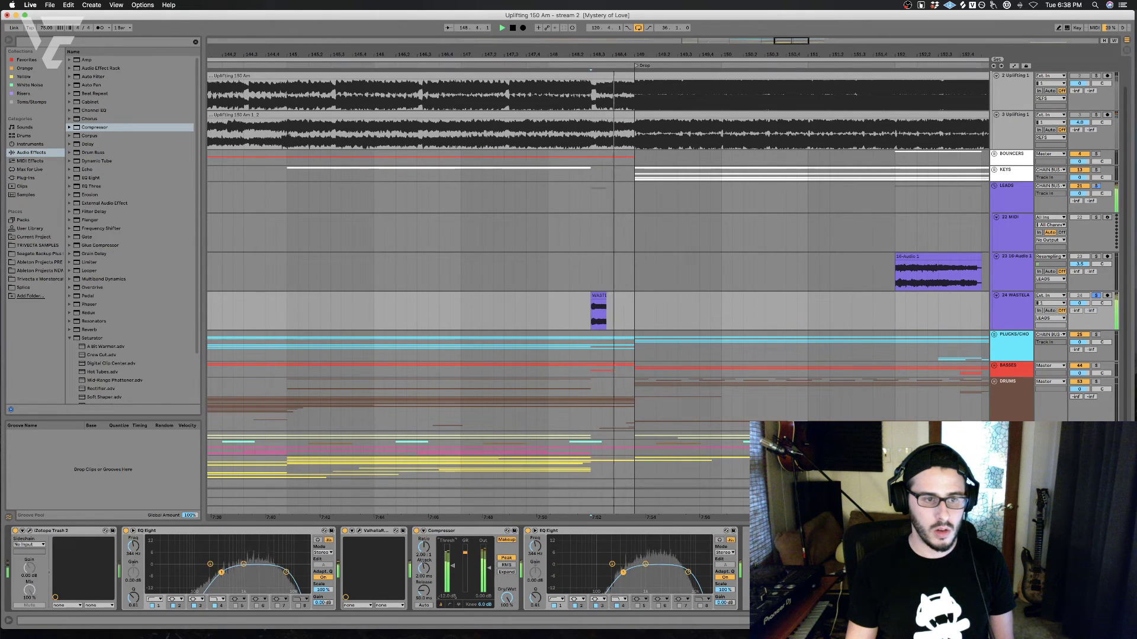
# Step: Add an audio track below the WASTELAND track and move the short vocal clip well ahead of the Drop marker
pyautogui.click(1011, 318)
pyautogui.press('super+t')
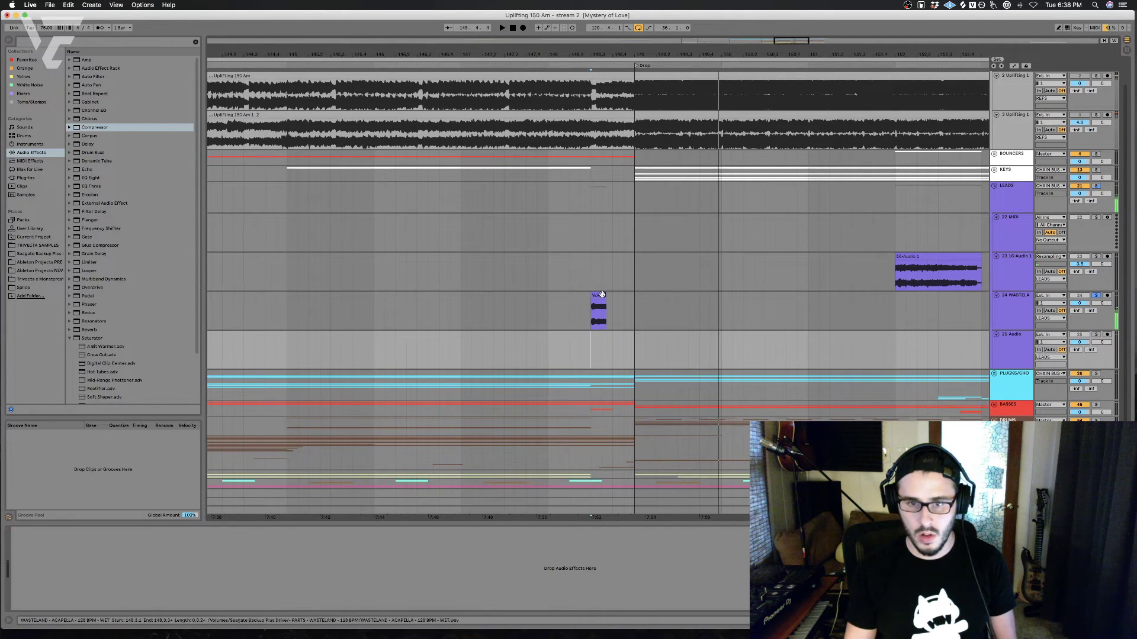
pyautogui.press('space')
pyautogui.moveTo(600, 320); pyautogui.dragTo(382, 320)
pyautogui.press('space')
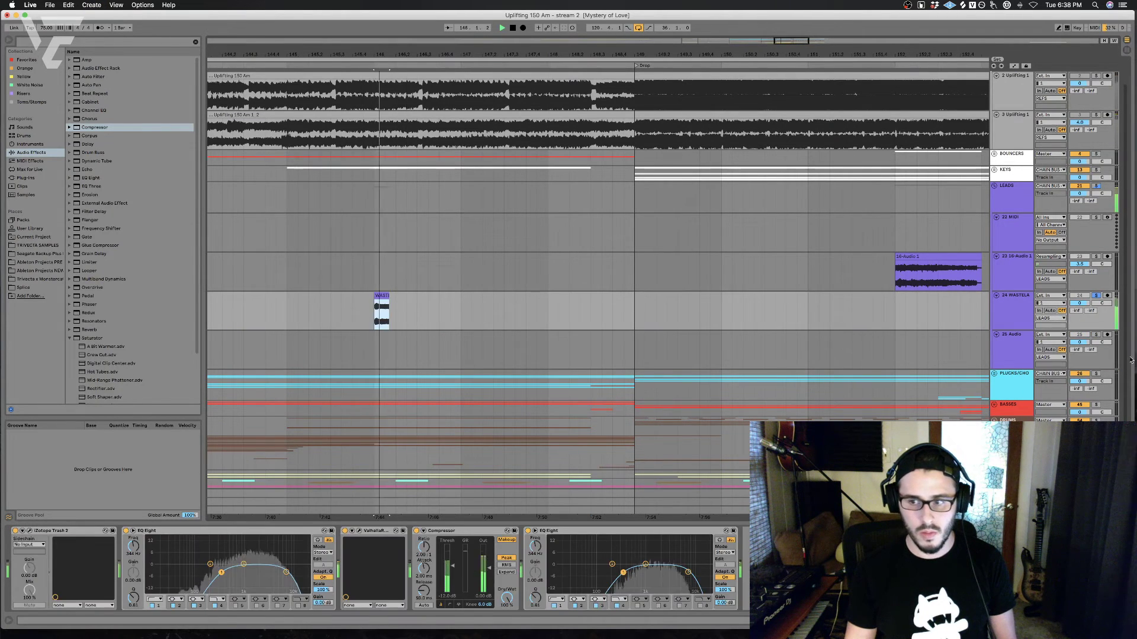
# Step: Arm the new audio track, route its input from the WASTELAND track, and place the insert marker at the vocal clip's start
pyautogui.click(1107, 334)
pyautogui.click(1050, 335)
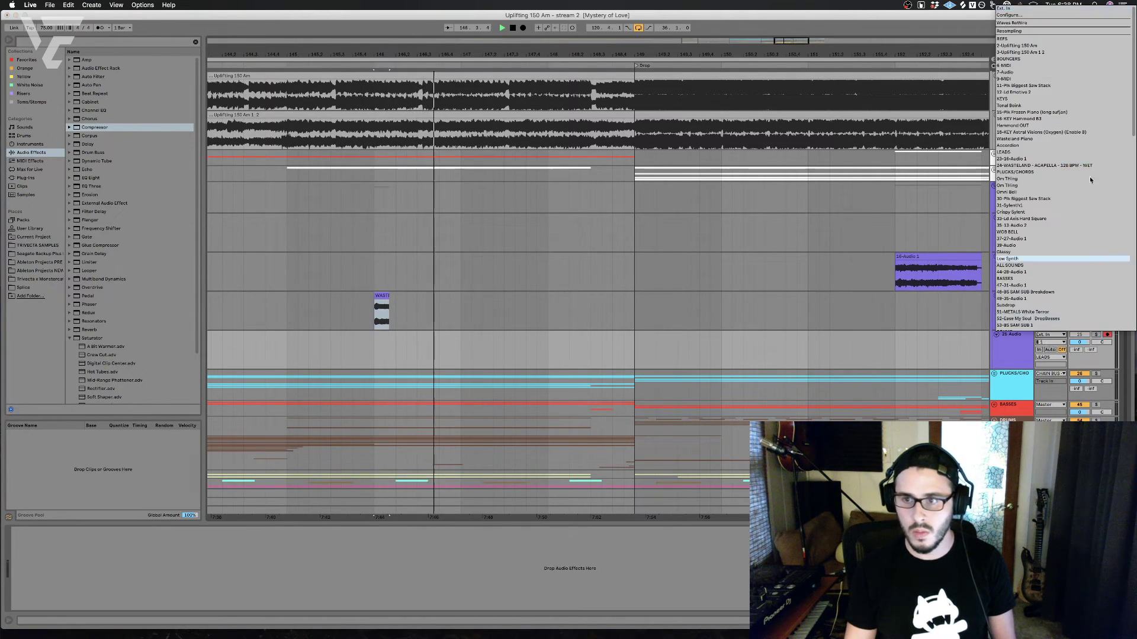
pyautogui.click(373, 344)
pyautogui.press('space')
# Step: Record the processed vocal clip and its reverb tail onto the new track up to the drop, discarding the first take
pyautogui.click(523, 27)
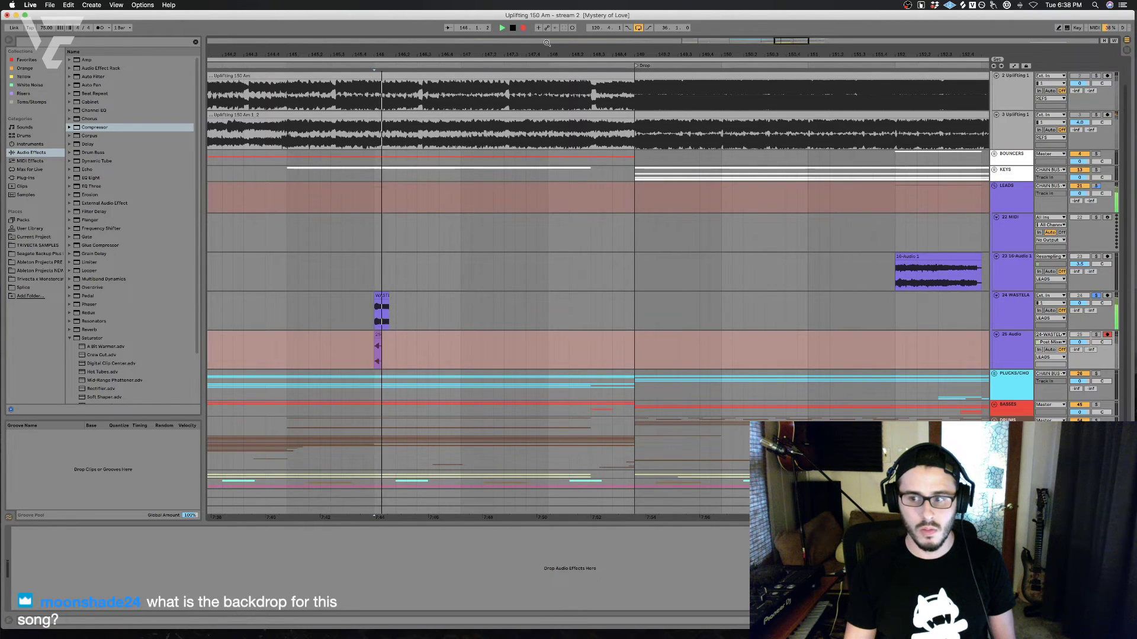
pyautogui.press('super+z')
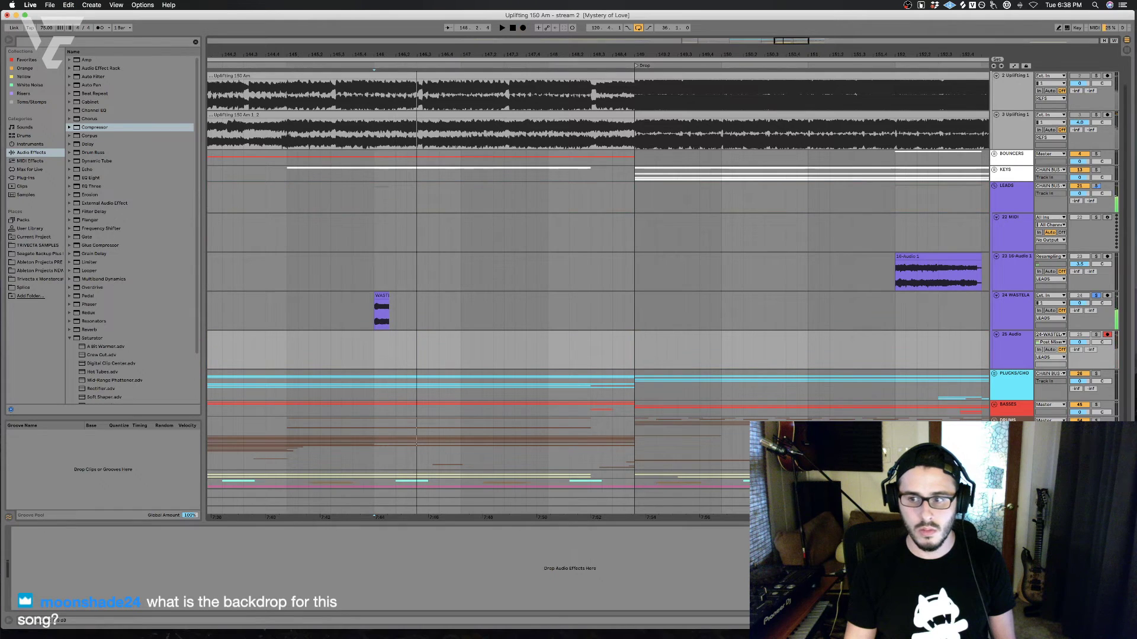
pyautogui.click(523, 28)
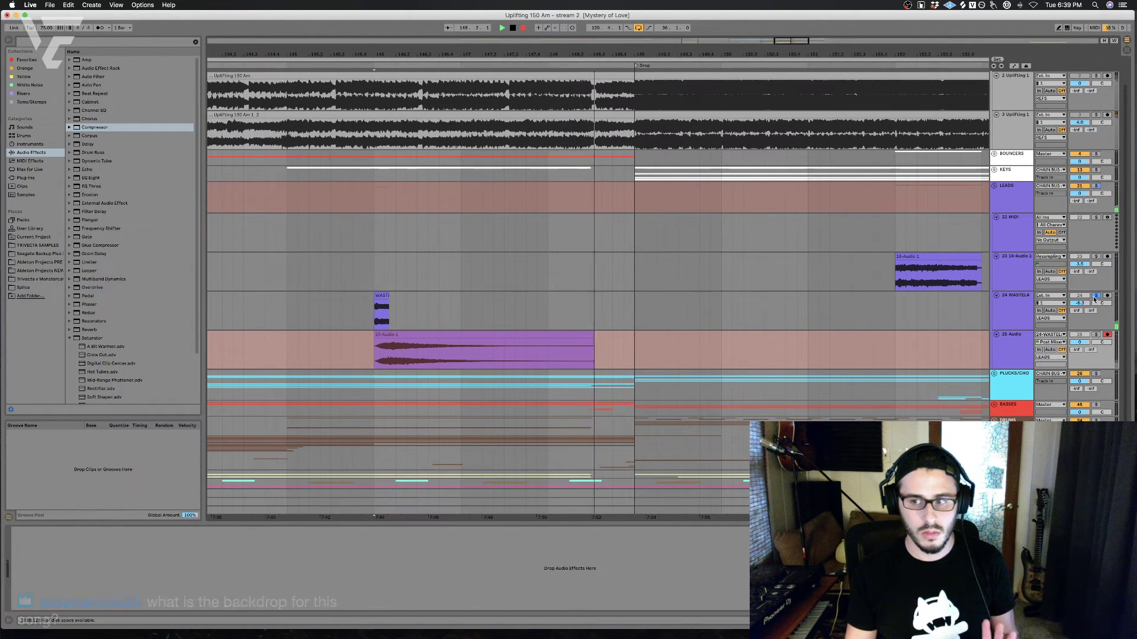
pyautogui.press('space')
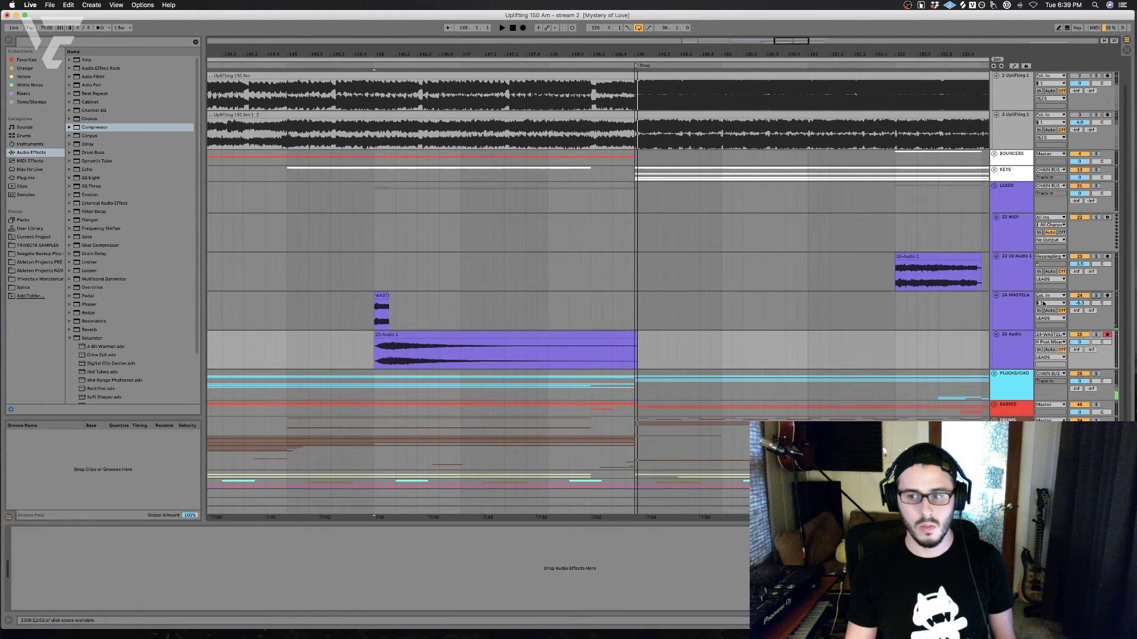
# Step: Reverse the recorded vocal clip and audition its swelling end with the track soloed
pyautogui.click(444, 337)
pyautogui.doubleClick(444, 337)
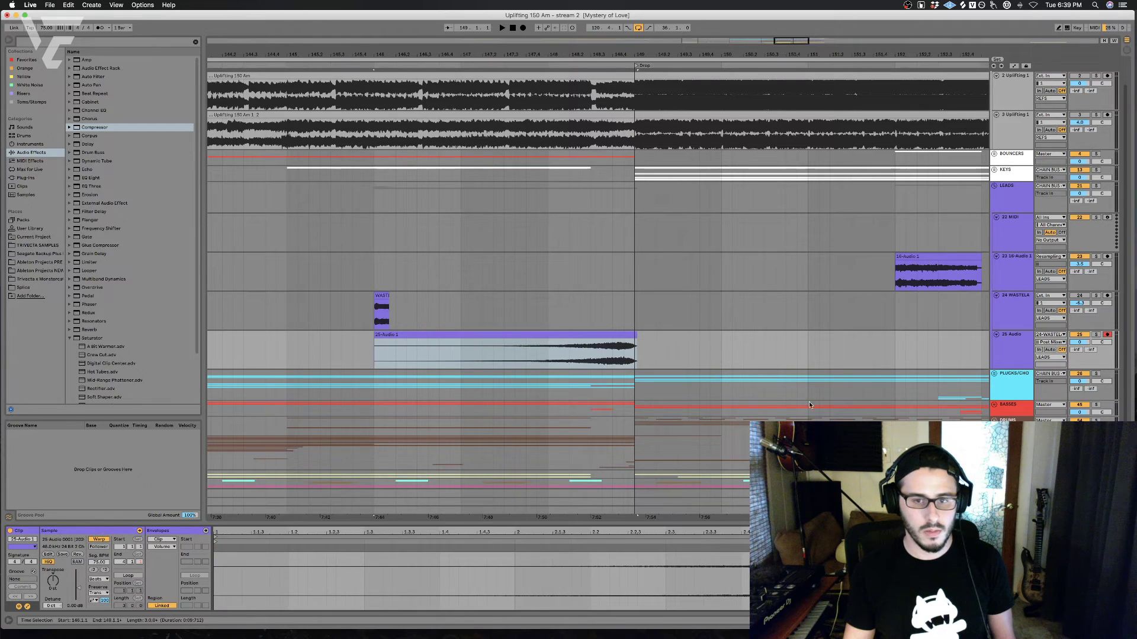
pyautogui.click(579, 343)
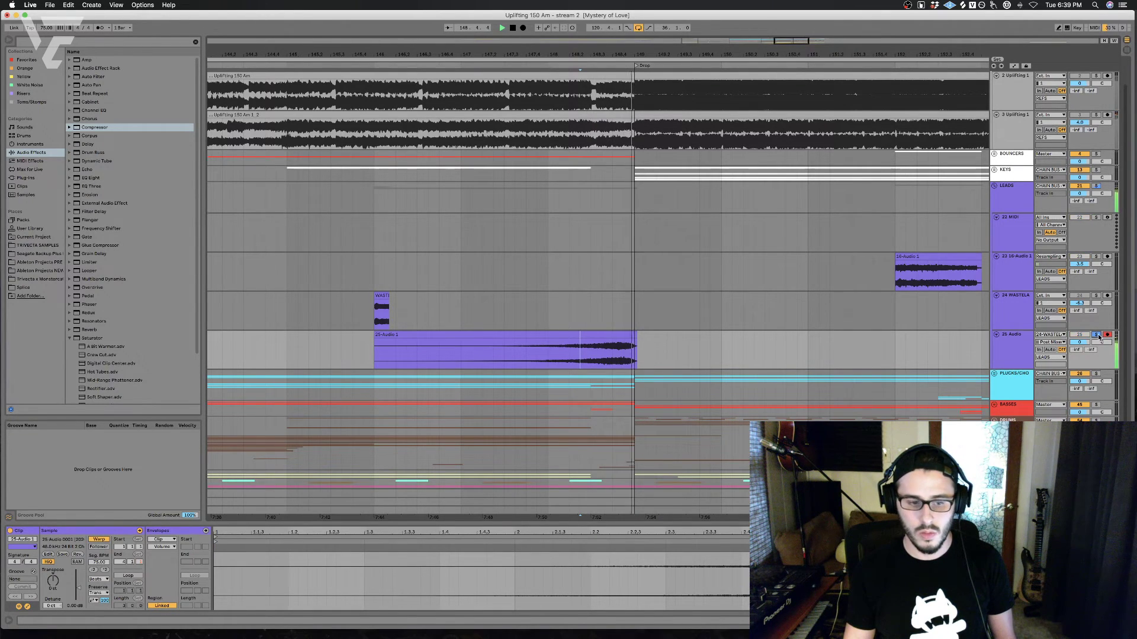
pyautogui.press('space')
pyautogui.press('space')
# Step: Turn off Warp for the reversed clip and cut off the last short section at its end
pyautogui.click(527, 335)
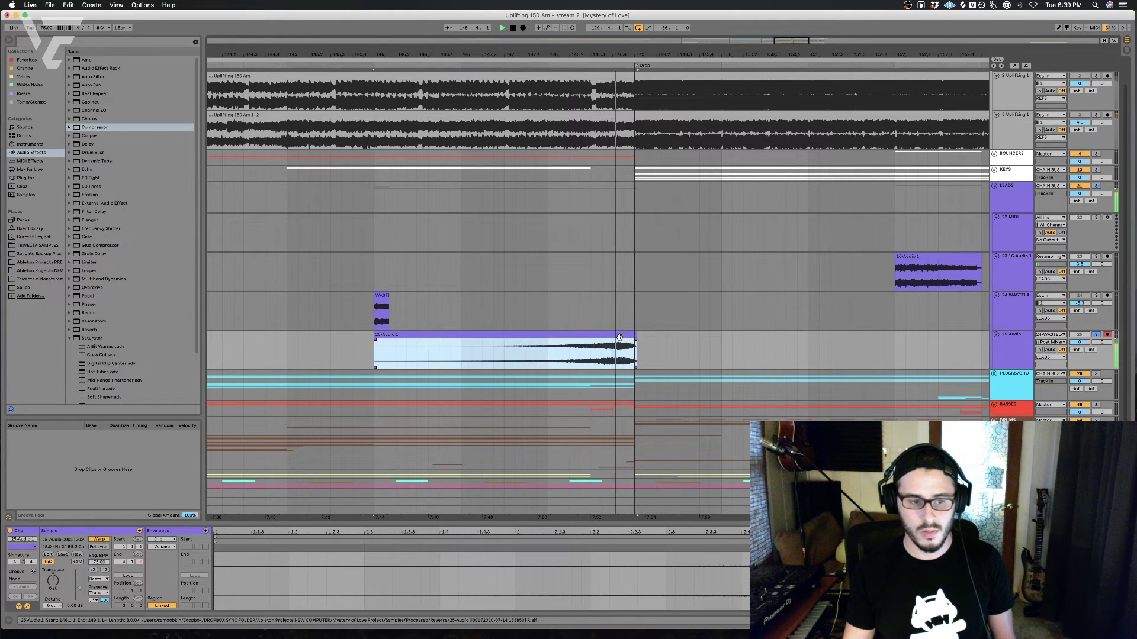
pyautogui.click(100, 540)
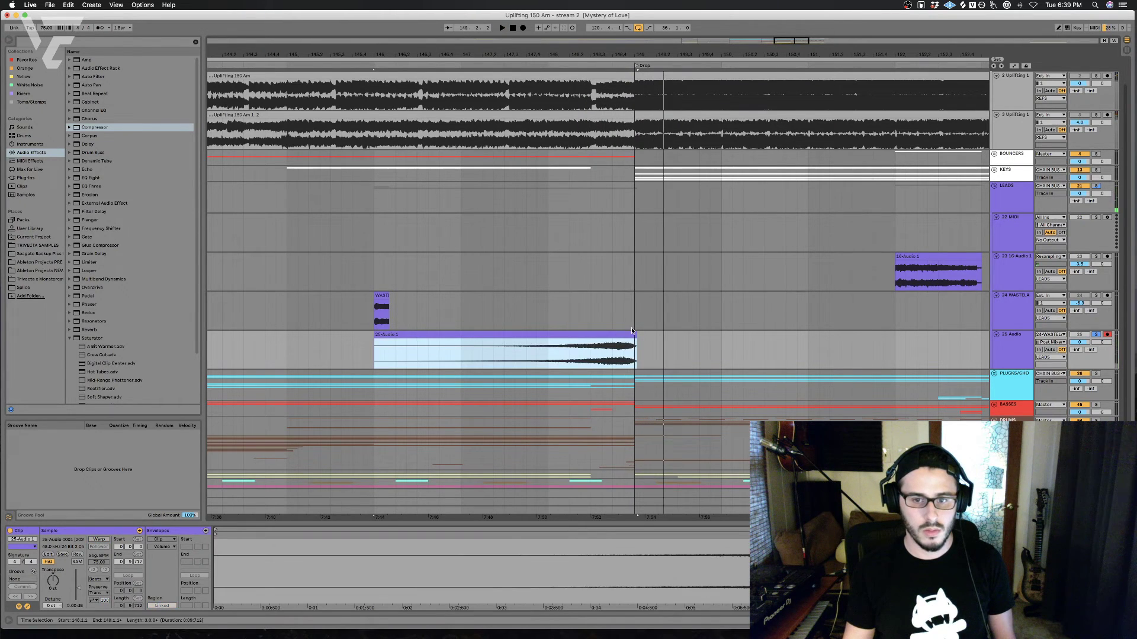
pyautogui.click(614, 357)
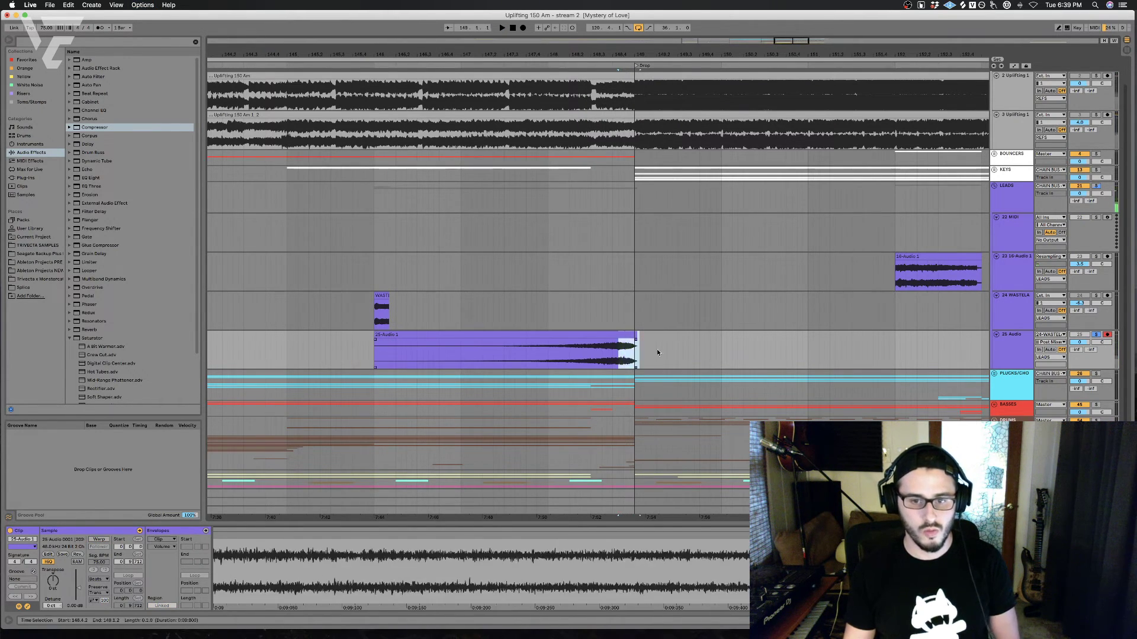
pyautogui.moveTo(656, 349); pyautogui.dragTo(618, 349)
pyautogui.press('Delete')
# Step: Unsolo the reversed vocal track and adjust its volume while the full mix plays
pyautogui.click(1096, 334)
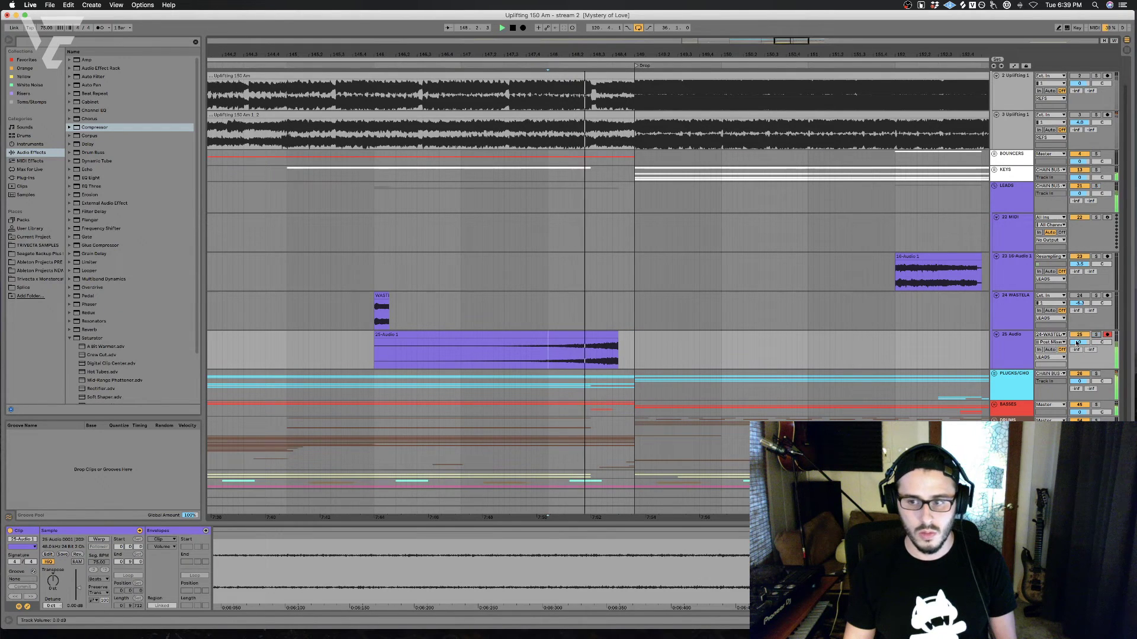
pyautogui.moveTo(1079, 342); pyautogui.dragTo(1079, 329)
pyautogui.press('space')
# Step: Reposition the reversed clip so it ends just before the Drop marker, and play it back
pyautogui.moveTo(601, 354); pyautogui.dragTo(576, 359)
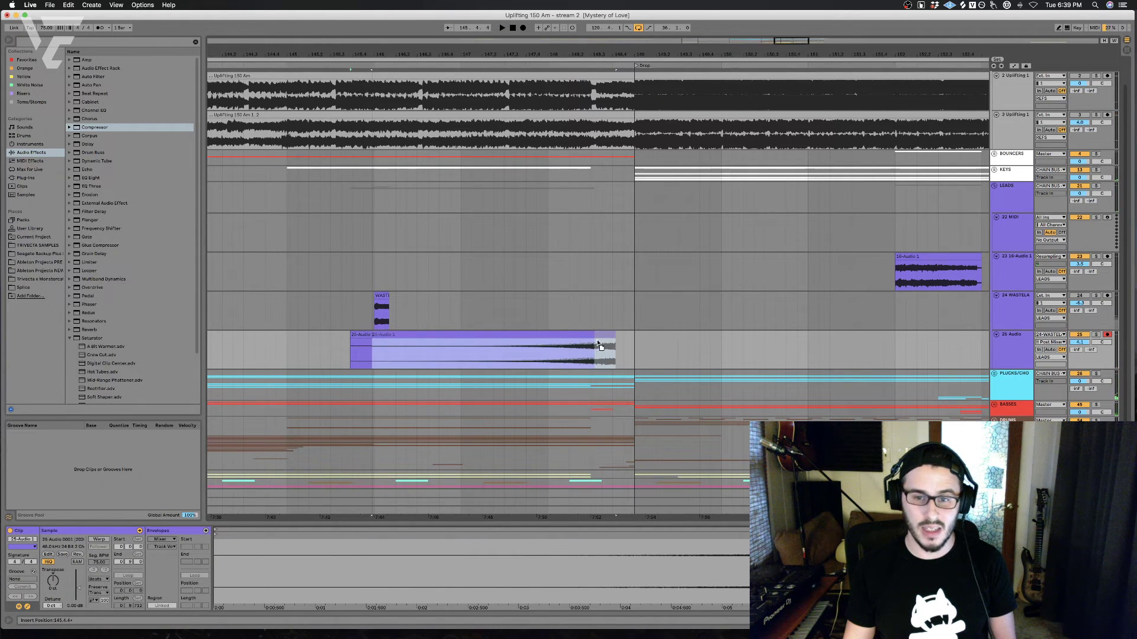
pyautogui.moveTo(597, 343); pyautogui.dragTo(608, 341)
pyautogui.click(580, 354)
pyautogui.press('space')
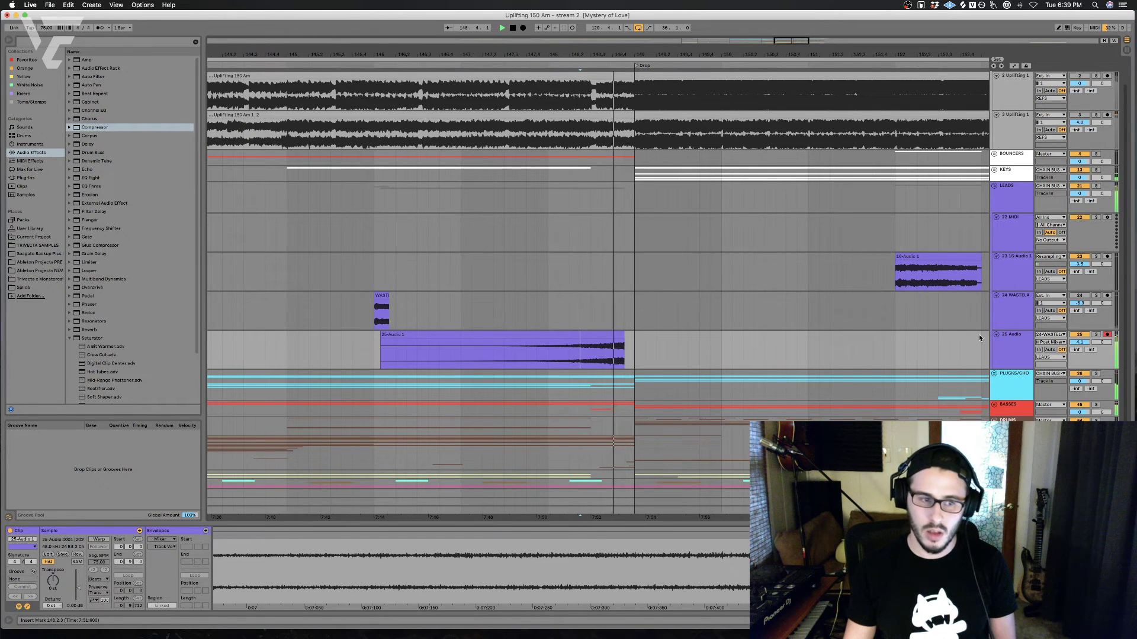
# Step: Play the lead-in to the drop from several points to check how the reversed vocal sits in the mix
pyautogui.click(586, 357)
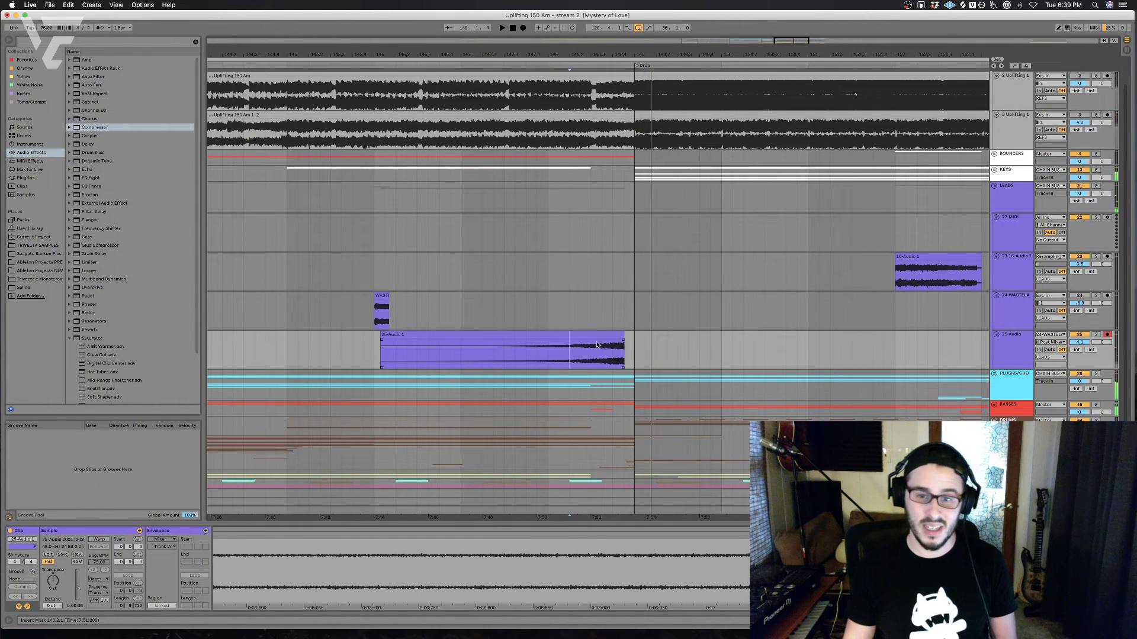
pyautogui.click(591, 345)
pyautogui.press('space')
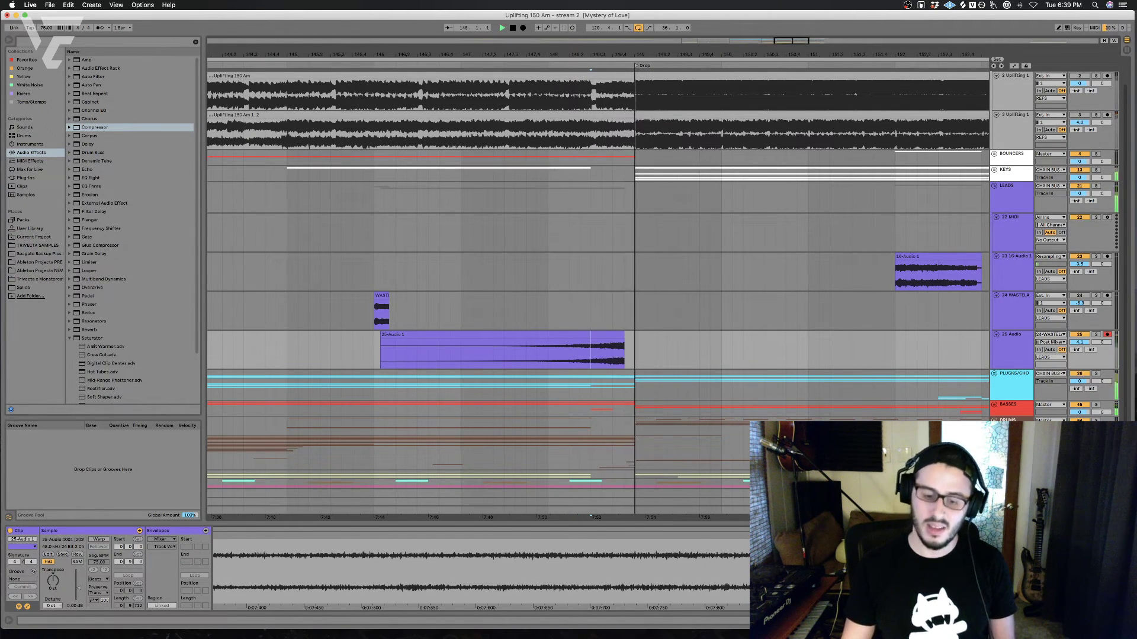
pyautogui.press('space')
pyautogui.click(545, 355)
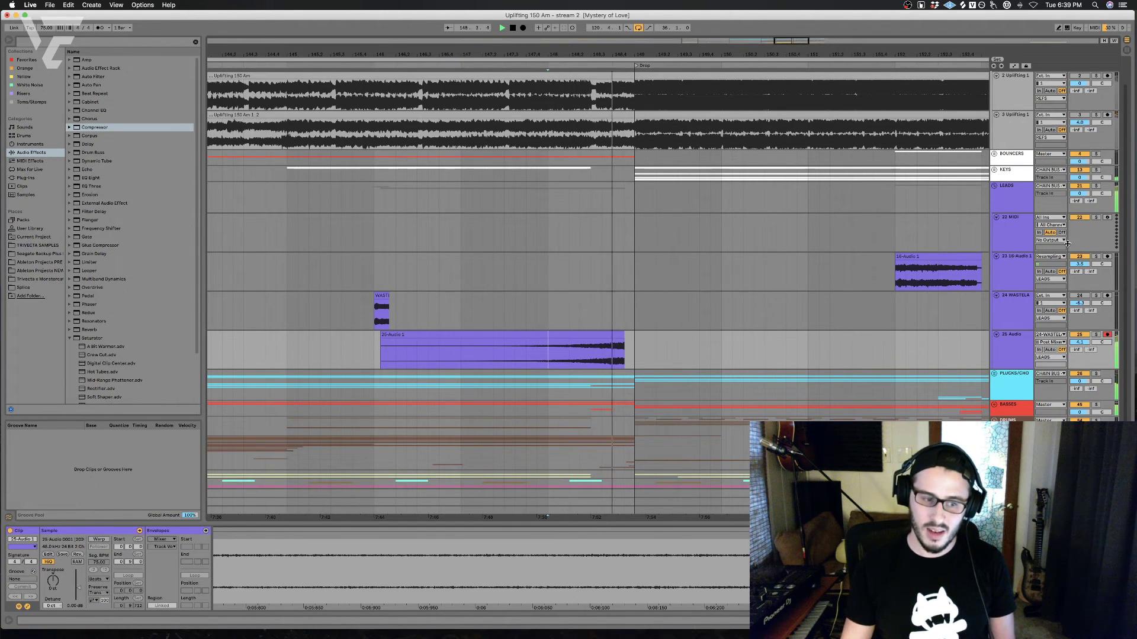
pyautogui.press('space')
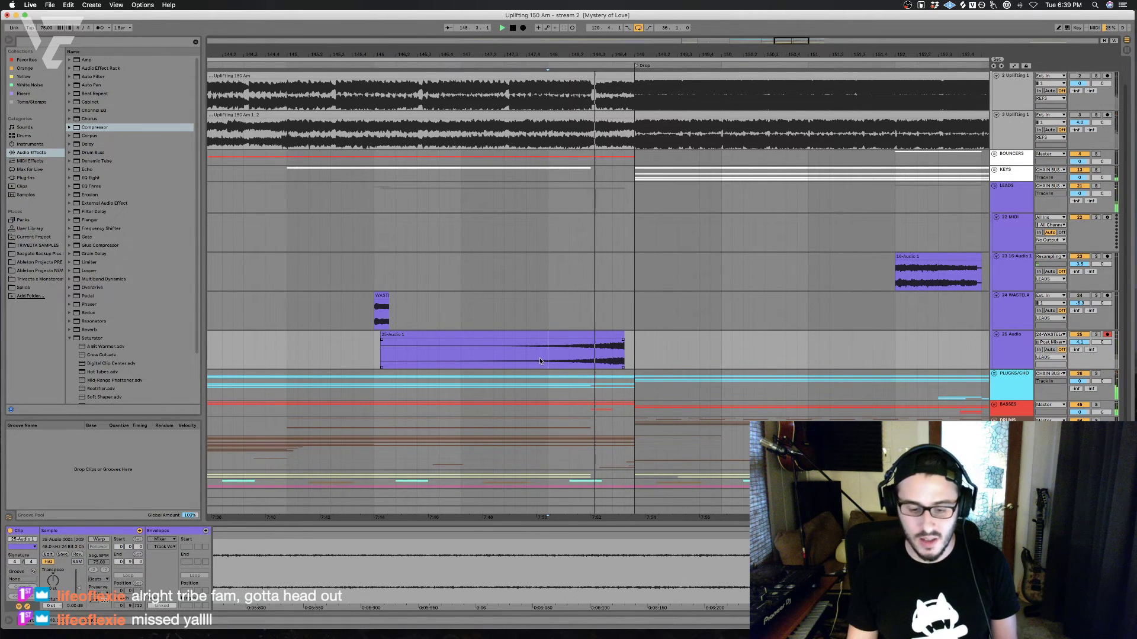
pyautogui.press('space')
pyautogui.press('space')
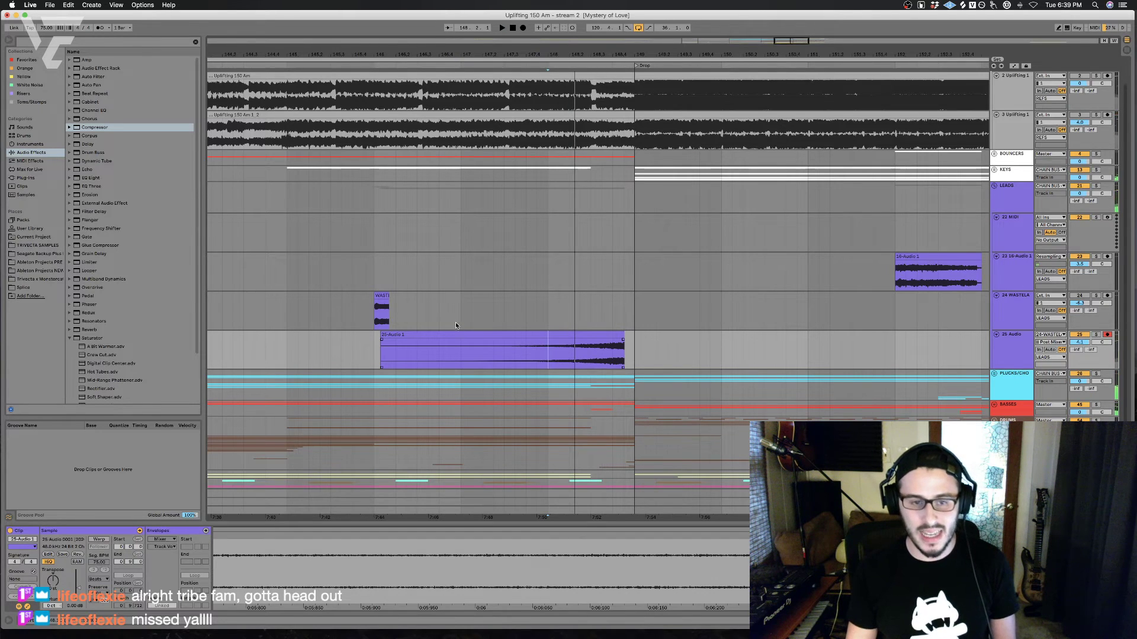
# Step: Delete the source WASTELAND vocal track and audition the remaining reversed clip
pyautogui.moveTo(455, 322); pyautogui.dragTo(330, 319)
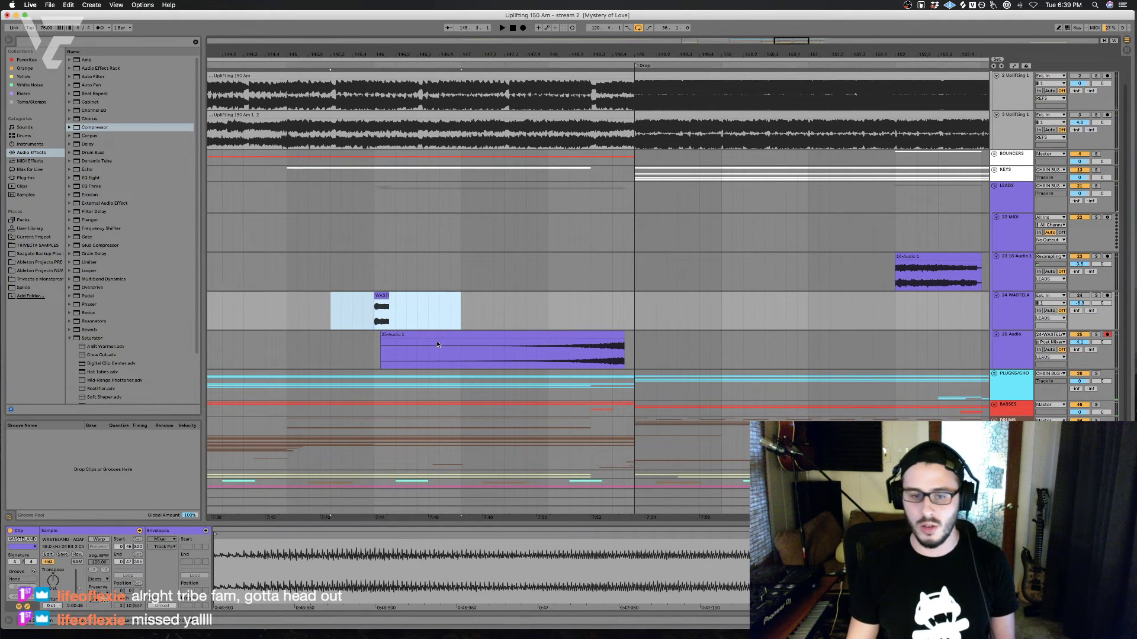
pyautogui.click(1015, 309)
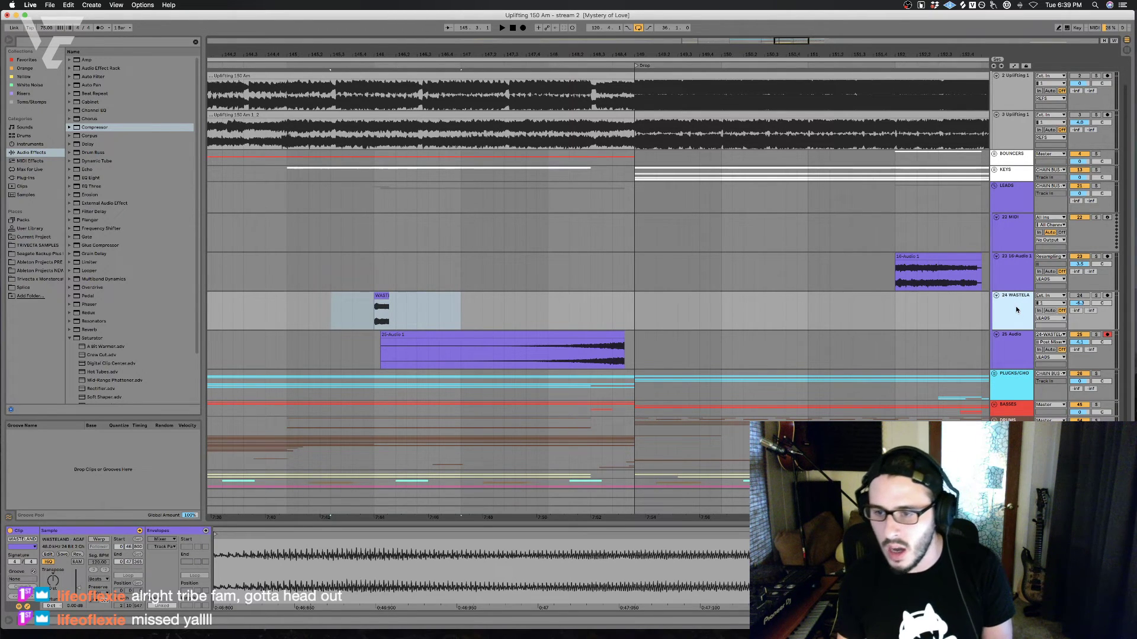
pyautogui.press('BackSpace')
pyautogui.click(482, 295)
pyautogui.press('space')
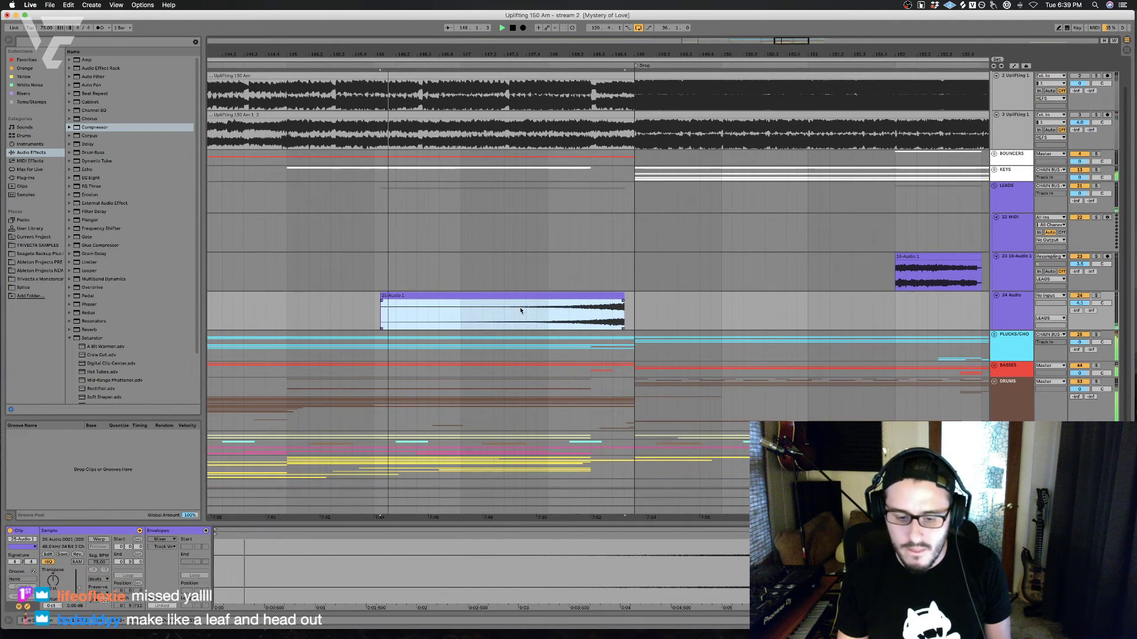
pyautogui.click(571, 309)
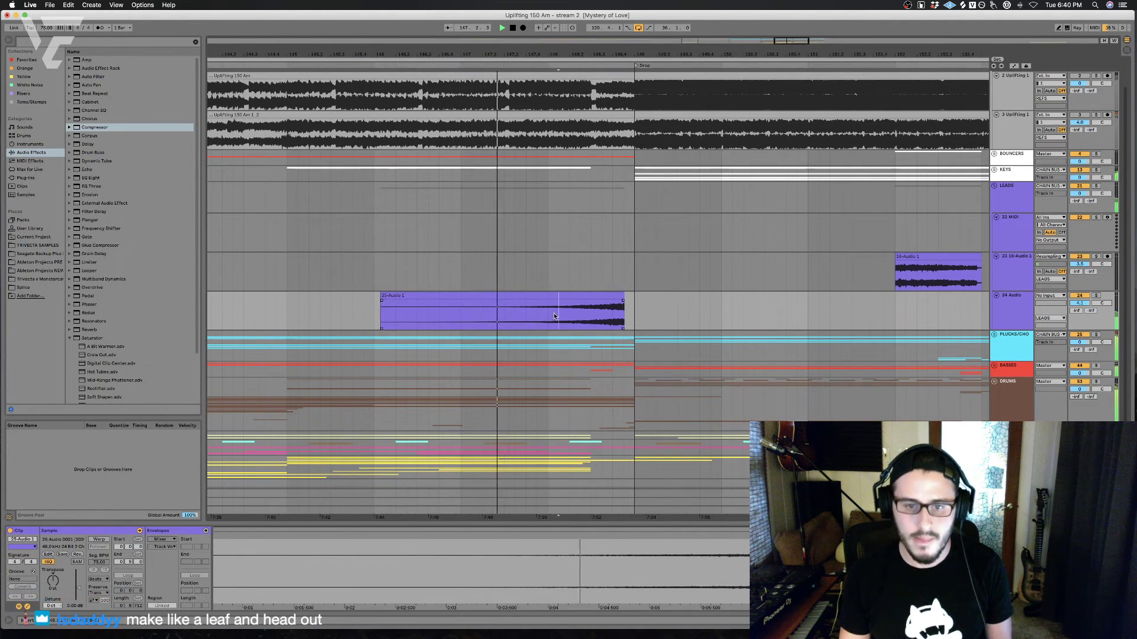
# Step: Add another audio track below the reversed vocal's track and select the reversed clip
pyautogui.click(1012, 308)
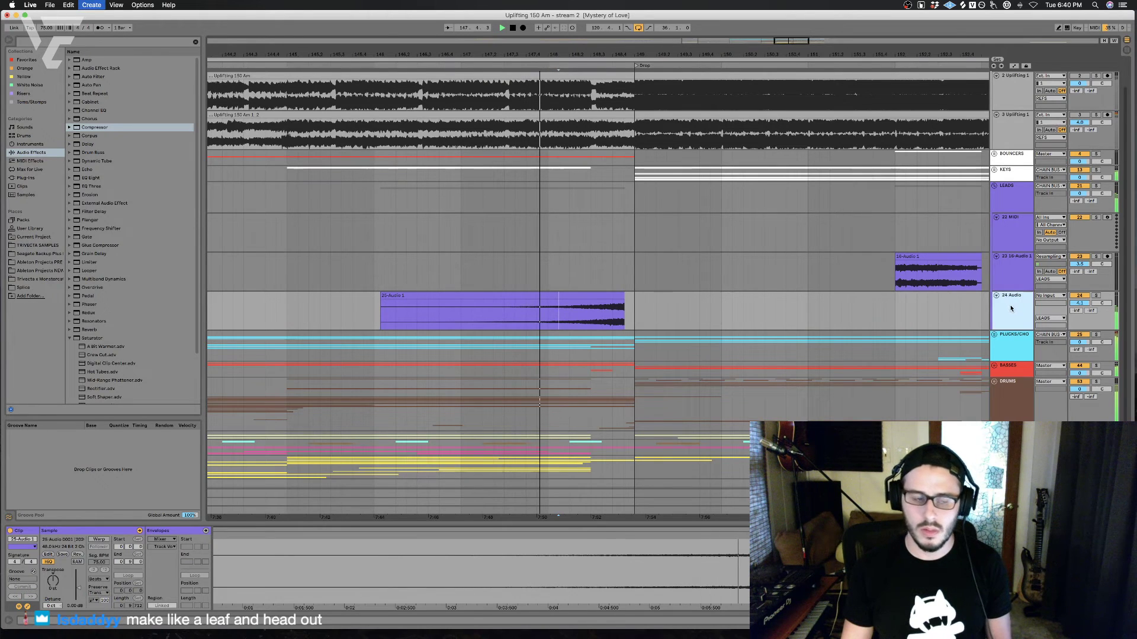
pyautogui.press('super+t')
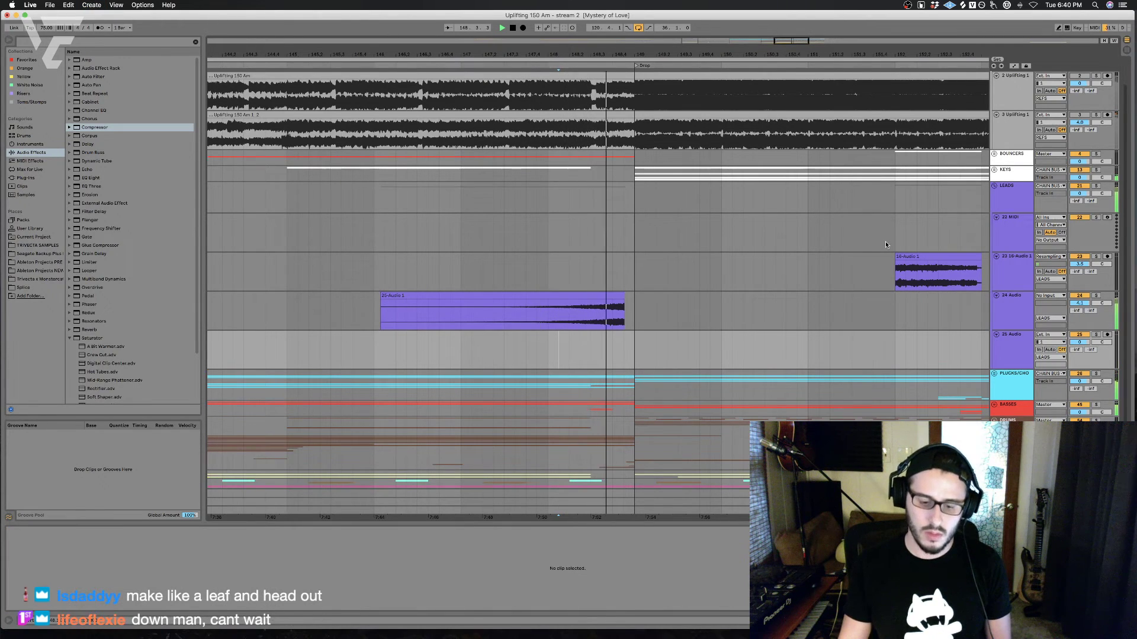
pyautogui.moveTo(608, 295); pyautogui.dragTo(616, 304)
pyautogui.press('space')
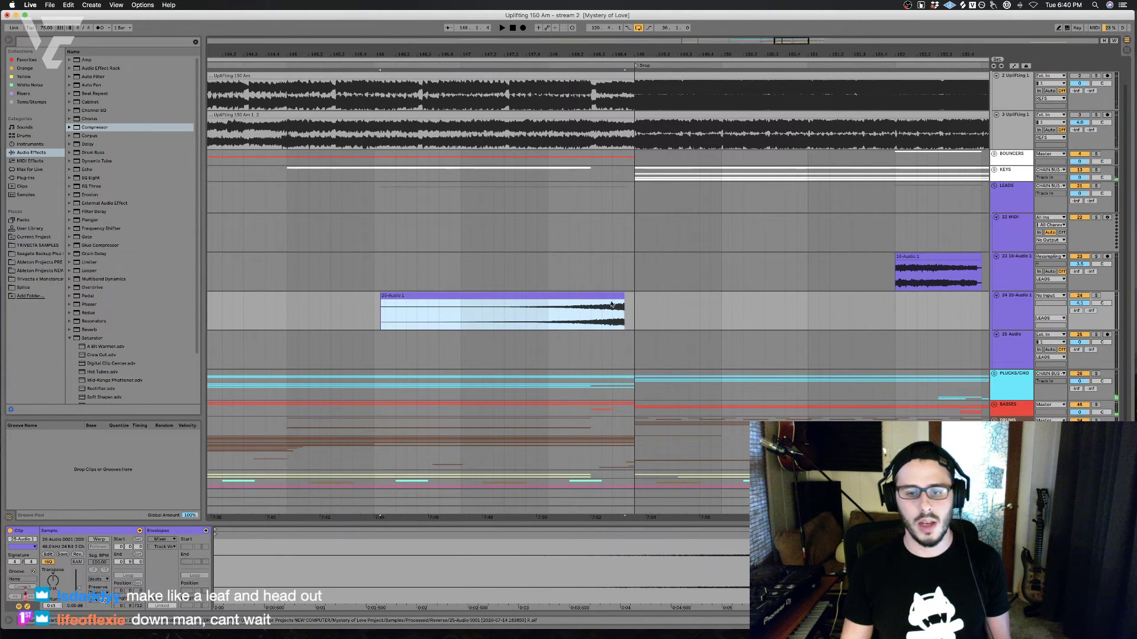
# Step: Copy the reversed vocal clip and paste it onto the new track, starting earlier than the original
pyautogui.click(543, 321)
pyautogui.moveTo(548, 324); pyautogui.dragTo(700, 324)
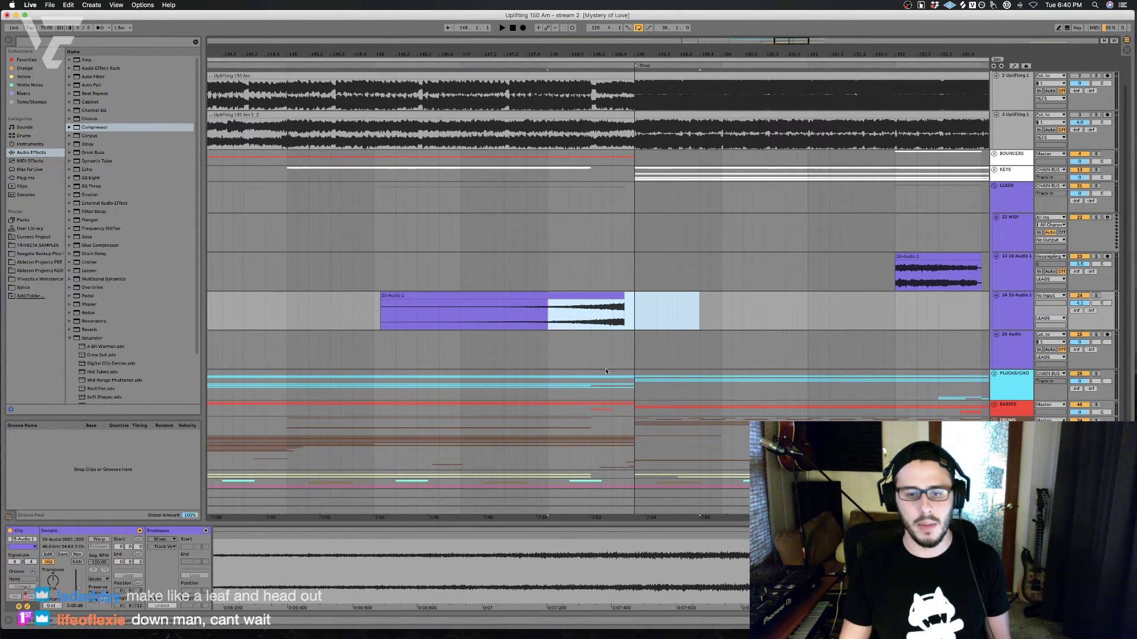
pyautogui.press('super+c')
pyautogui.click(494, 336)
pyautogui.press('super+v')
pyautogui.press('r')
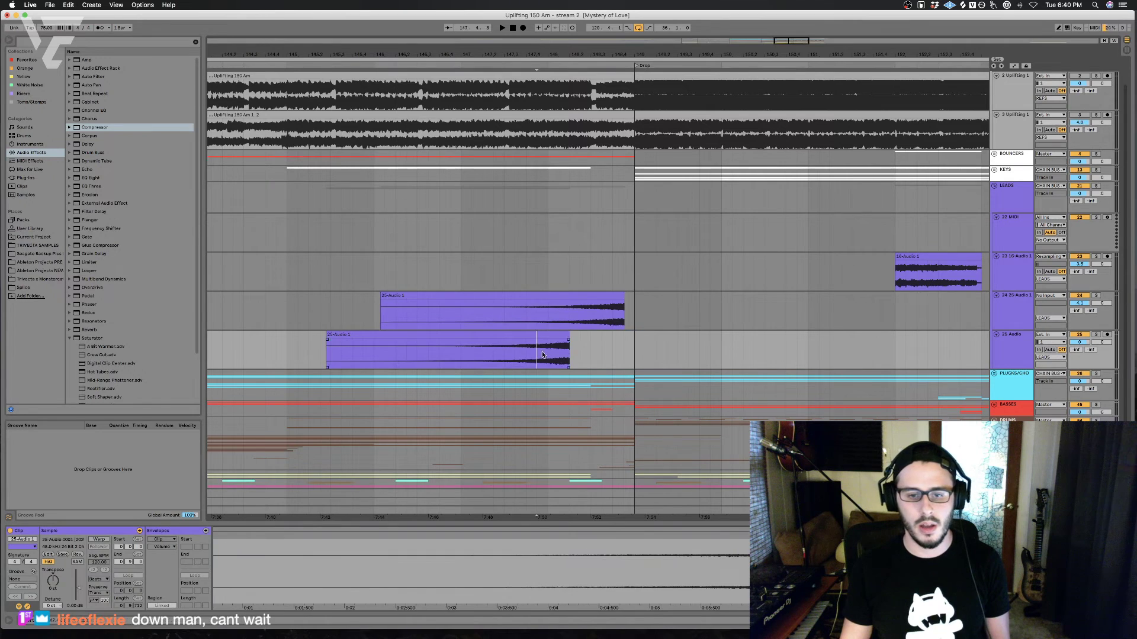
# Step: Move the copied clip slightly later so it ends shortly before the original clip's end, and play it back
pyautogui.press('space')
pyautogui.moveTo(561, 344); pyautogui.dragTo(582, 344)
pyautogui.press('space')
pyautogui.press('space')
# Step: Raise the clip gain of the copied reversed vocal during playback
pyautogui.click(1079, 295)
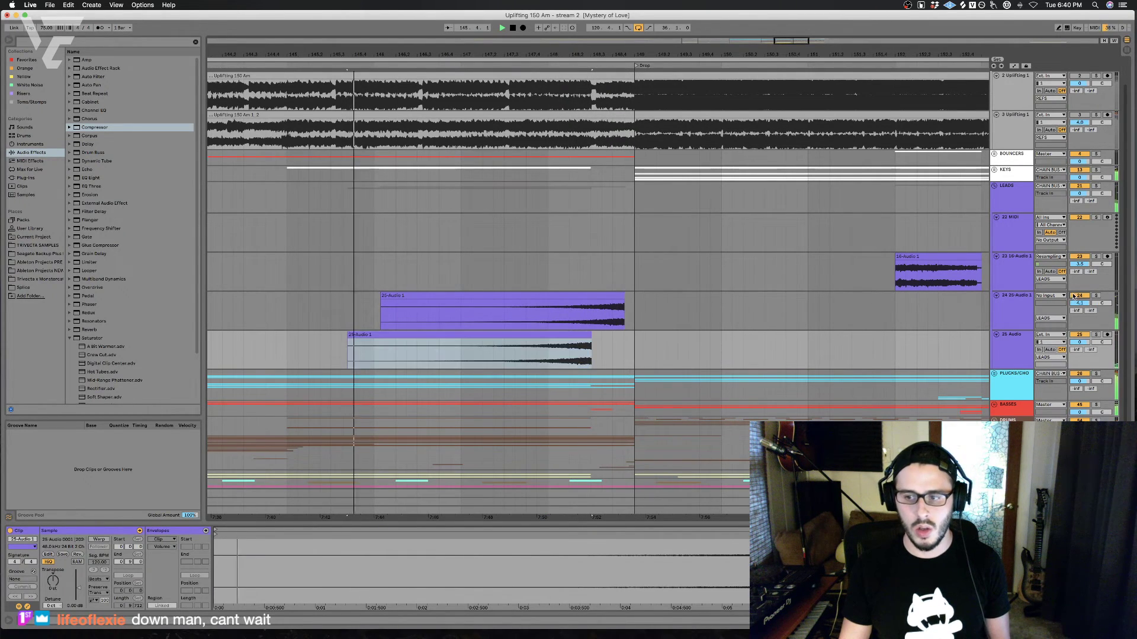
pyautogui.click(536, 350)
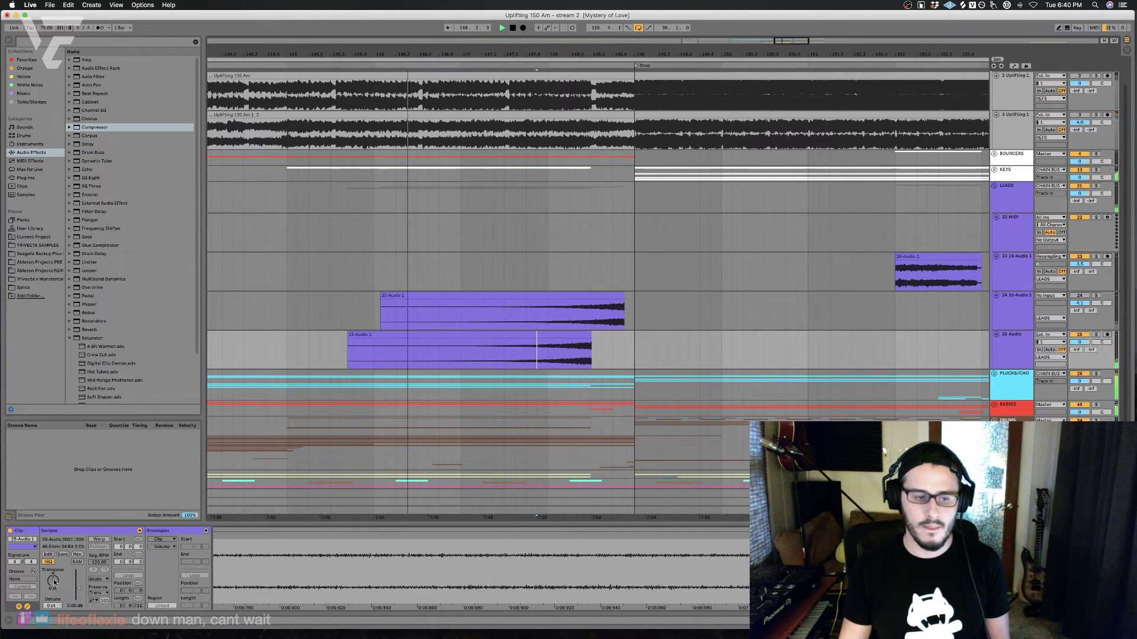
pyautogui.moveTo(78, 589); pyautogui.dragTo(78, 586)
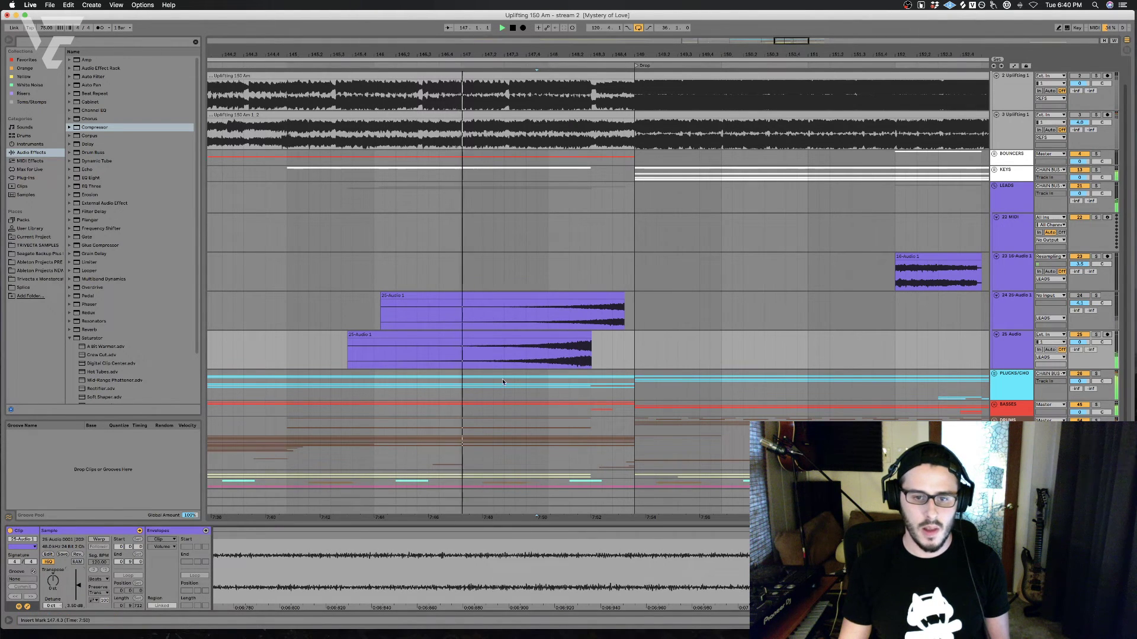
# Step: Play back the loud ending of the lower reversed vocal and solo its track
pyautogui.click(551, 350)
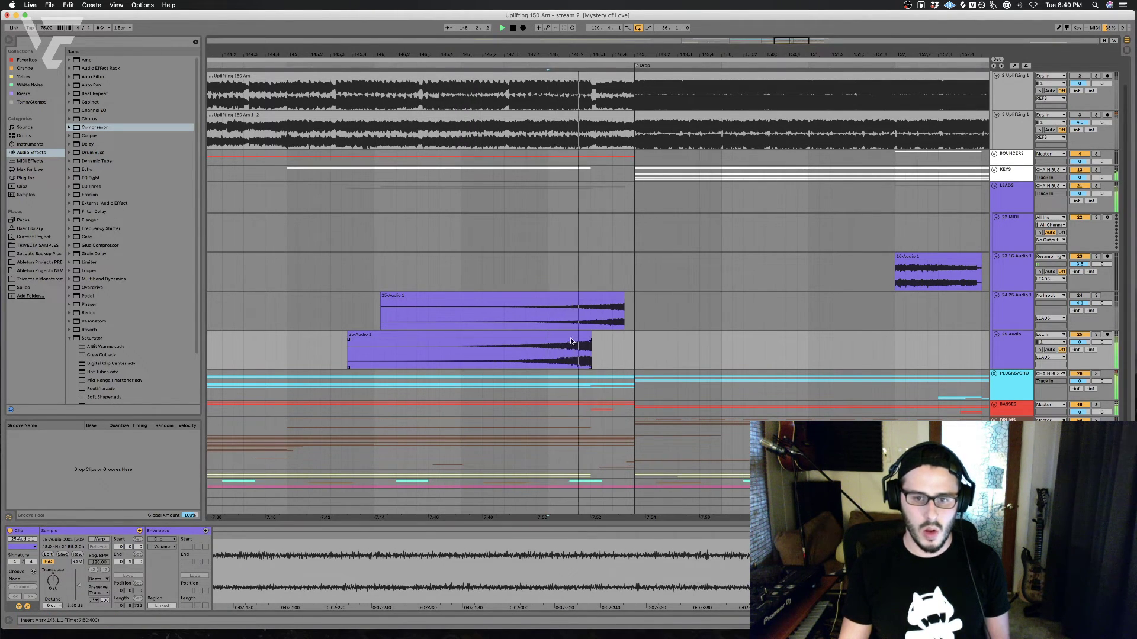
pyautogui.click(571, 341)
pyautogui.press('space')
pyautogui.press('space')
pyautogui.press('space')
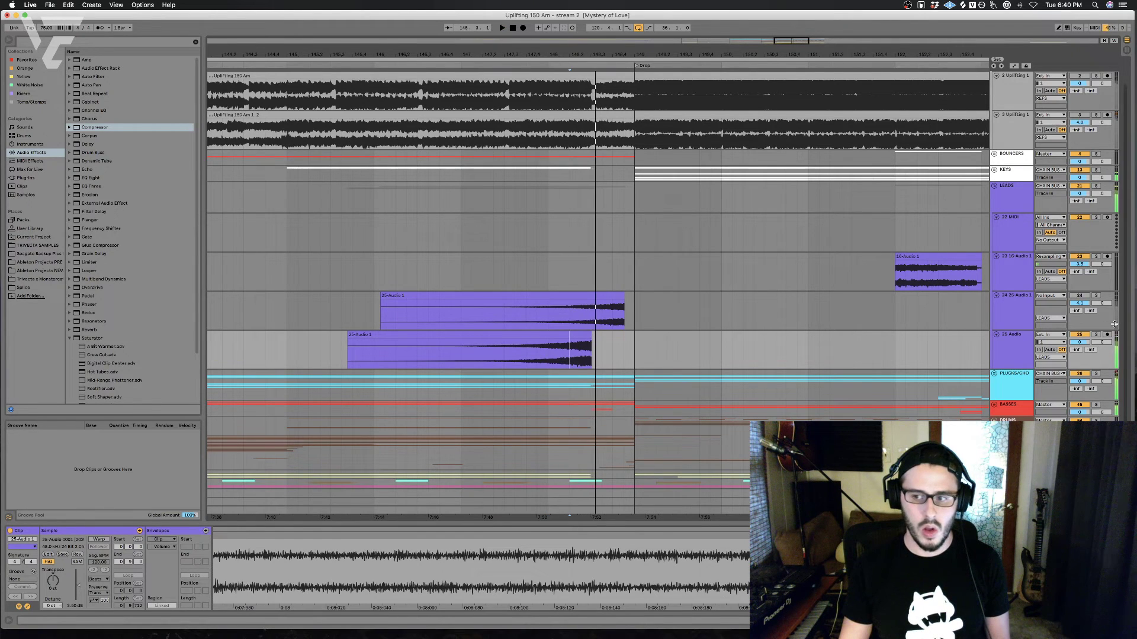
pyautogui.click(1096, 334)
pyautogui.press('space')
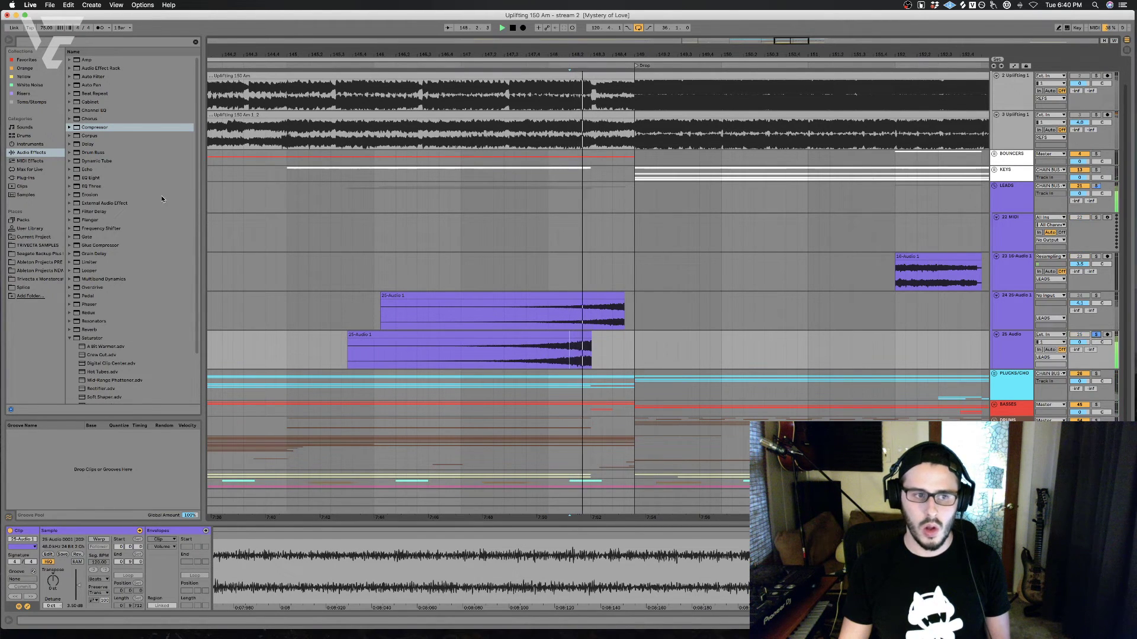
pyautogui.press('space')
# Step: Try Infected Mushroom's Manipulator plug-in on the lower reversed vocal's track and play the clip through it
pyautogui.click(51, 178)
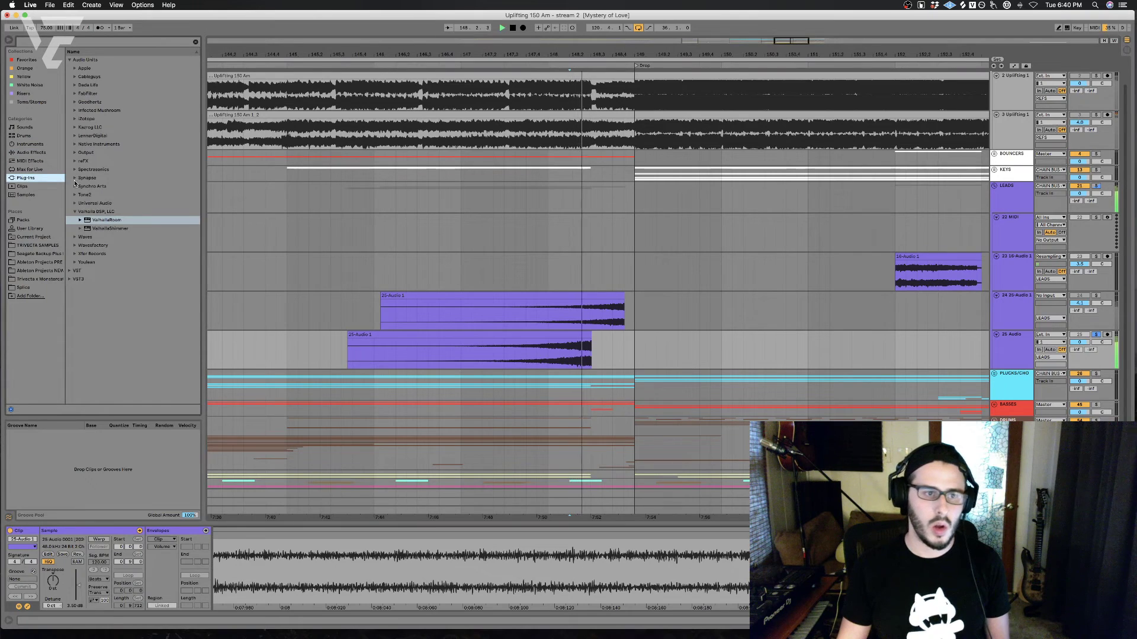
pyautogui.press('space')
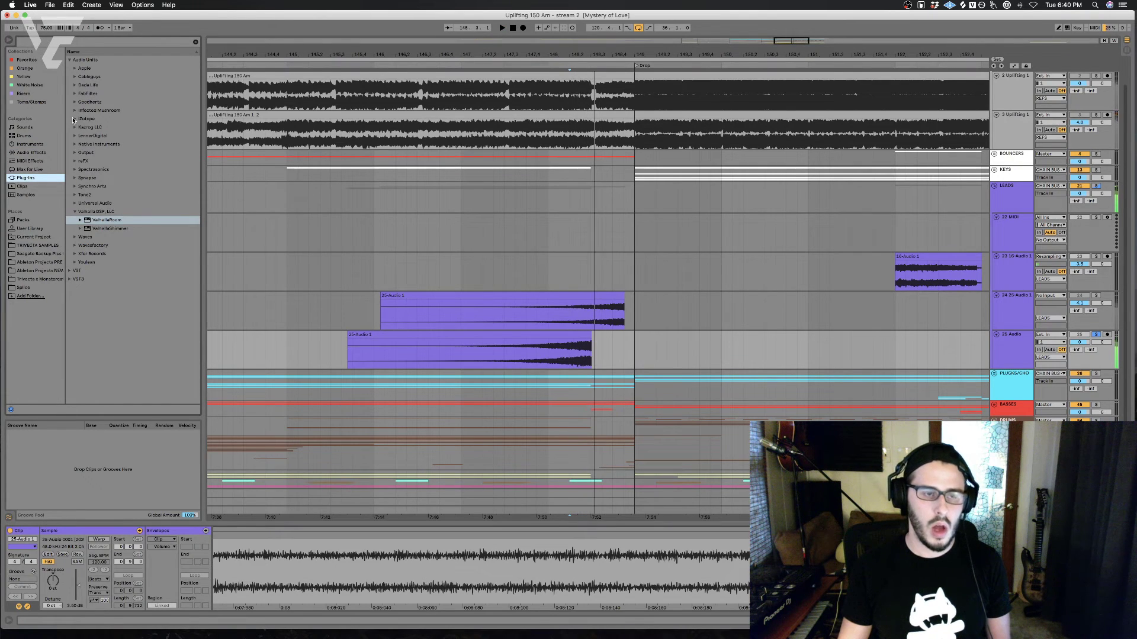
pyautogui.click(75, 111)
pyautogui.click(99, 119)
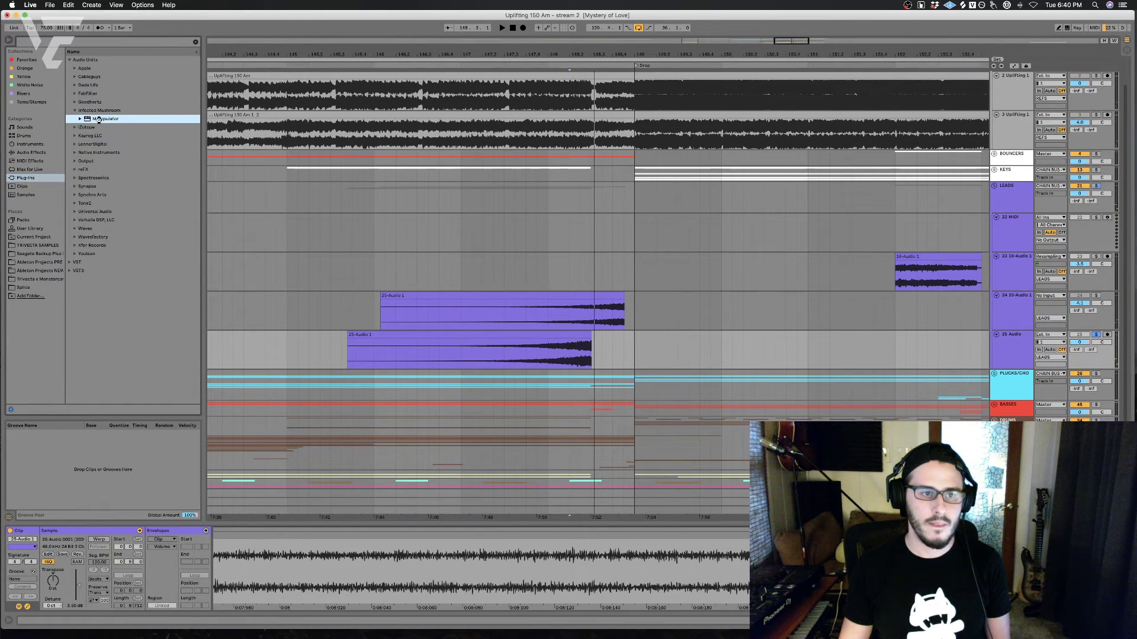
pyautogui.click(486, 343)
pyautogui.press('space')
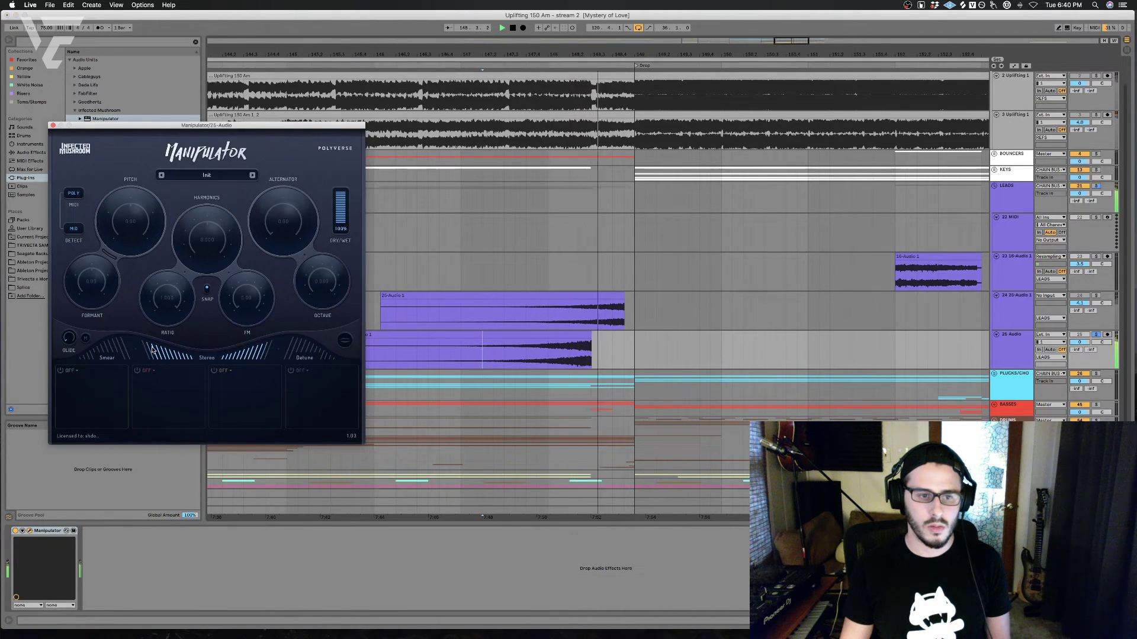
pyautogui.press('space')
pyautogui.press('space')
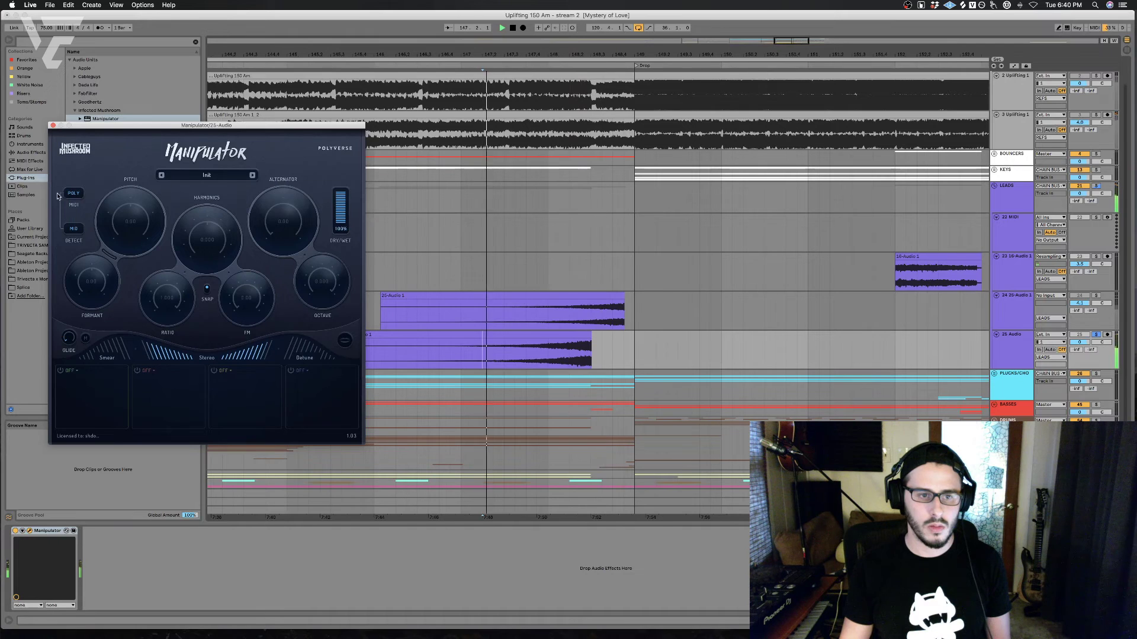
# Step: Close the Manipulator window and remove the effect from the lower vocal track
pyautogui.click(51, 126)
pyautogui.press('space')
pyautogui.press('space')
pyautogui.click(15, 530)
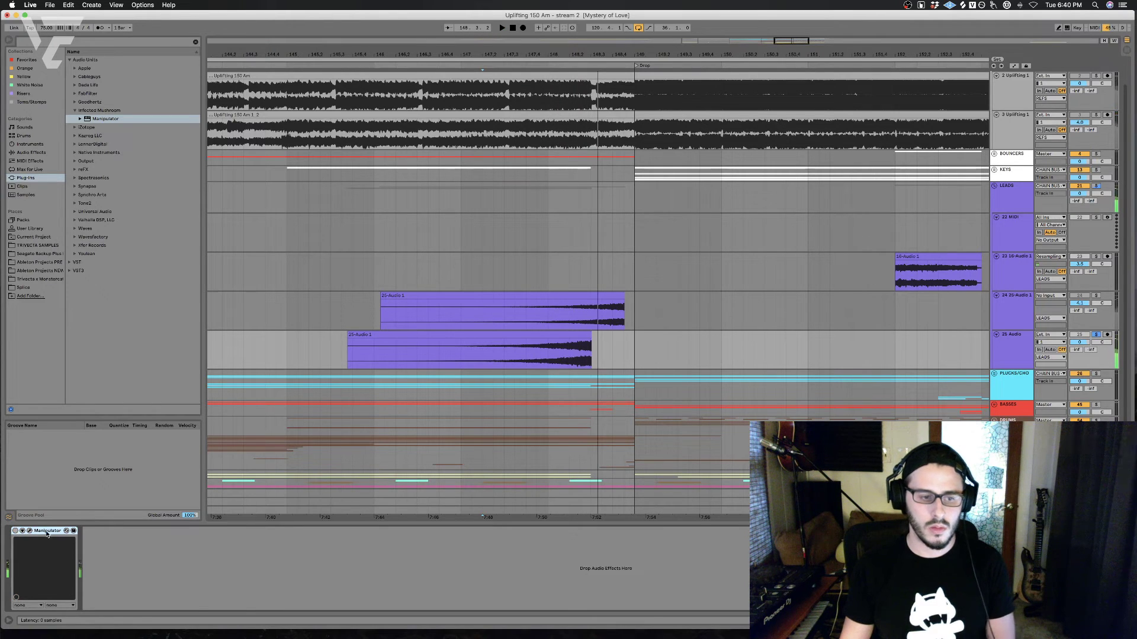
pyautogui.press('Delete')
# Step: Search the plug-ins for "msed" and add Voxengo MSED to the lower reversed vocal's track
pyautogui.click(74, 245)
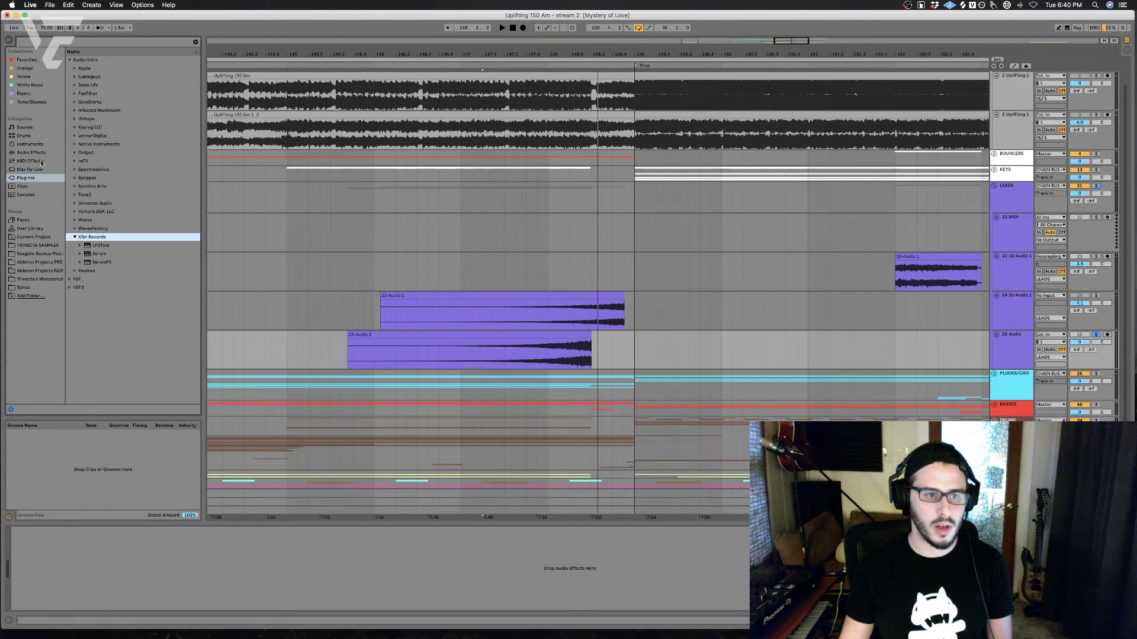
pyautogui.click(44, 43)
pyautogui.write('m')
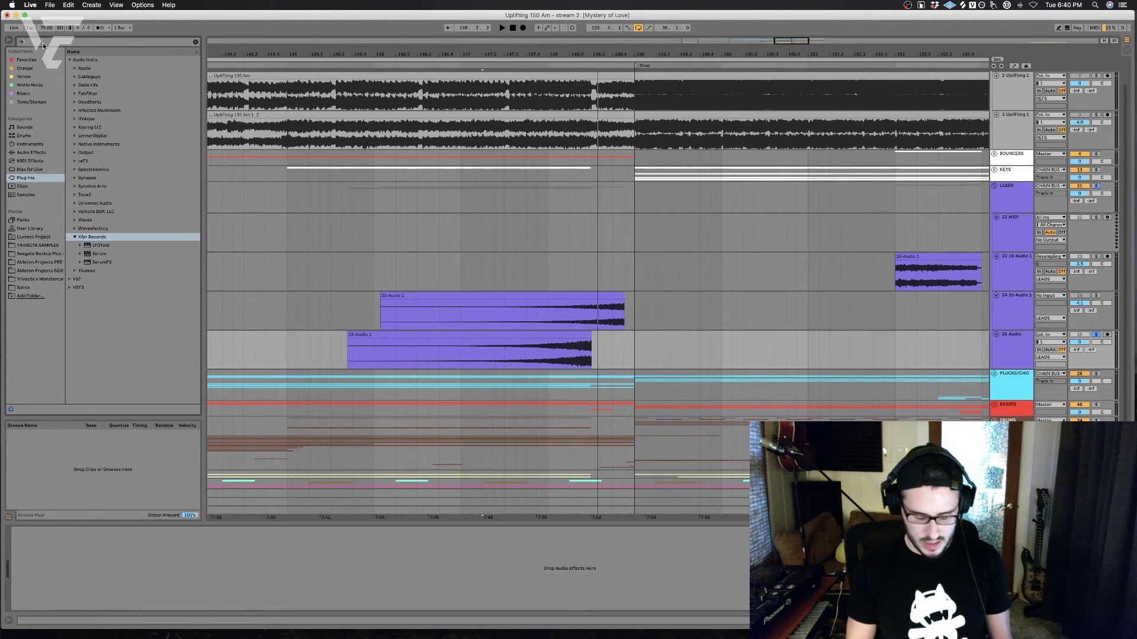
pyautogui.write('sed')
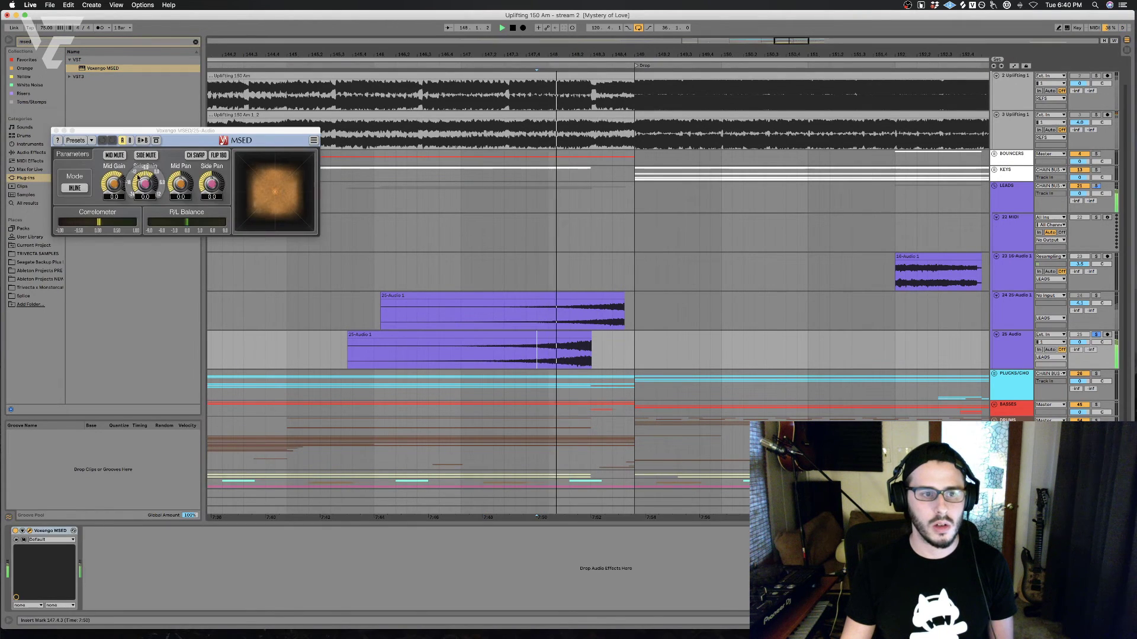
# Step: Lower the Mid Gain in MSED while listening, close the plug-in window, and unsolo the track to check it in the mix
pyautogui.press('space')
pyautogui.press('space')
pyautogui.moveTo(114, 183); pyautogui.dragTo(114, 203)
pyautogui.press('space')
pyautogui.press('space')
pyautogui.click(50, 130)
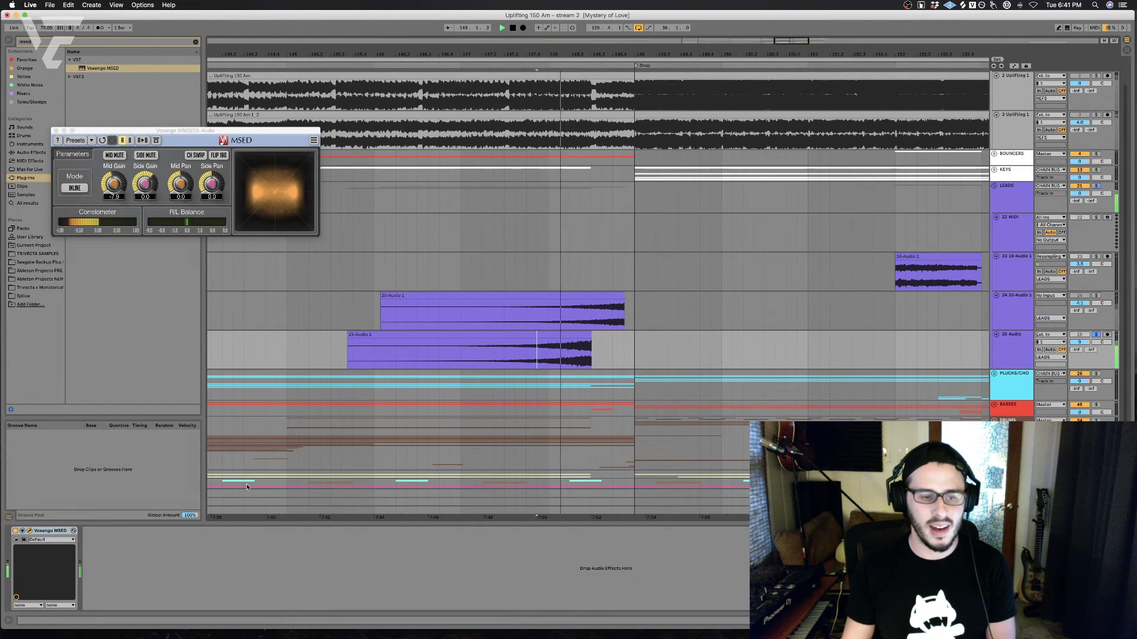
pyautogui.click(56, 130)
pyautogui.press('space')
pyautogui.press('space')
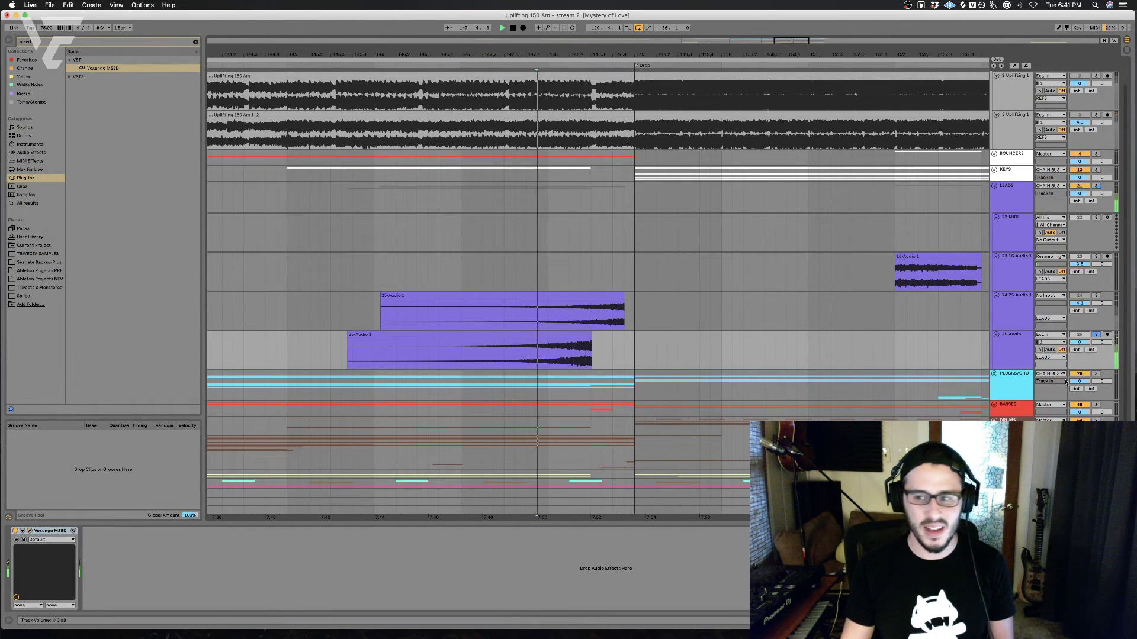
pyautogui.click(1096, 335)
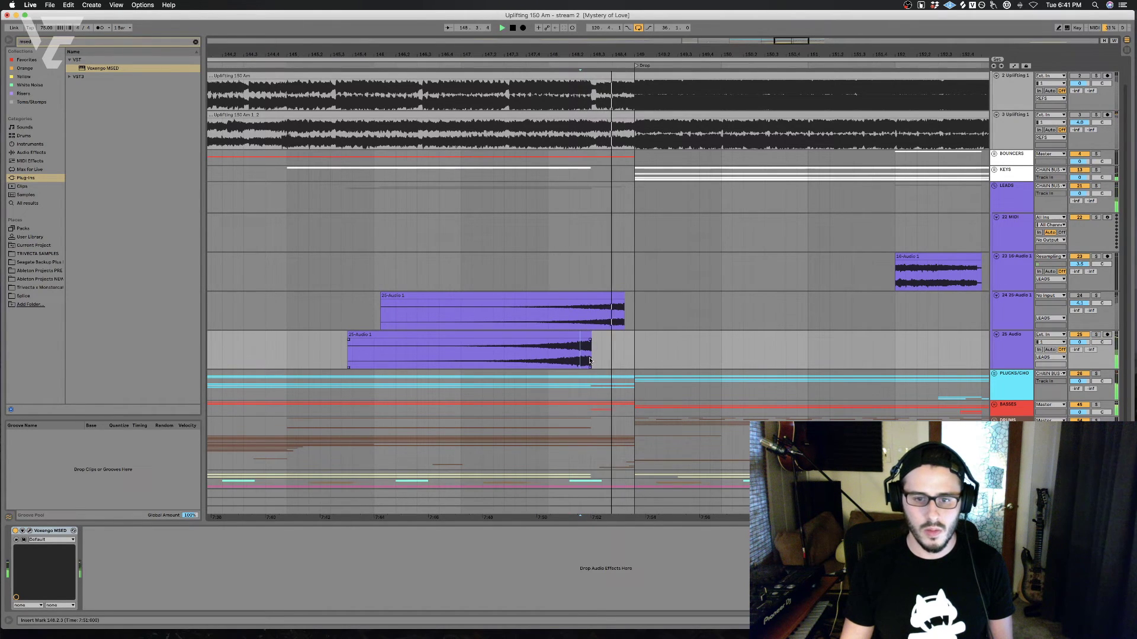
pyautogui.press('space')
pyautogui.press('space')
# Step: Reduce the lower reversed vocal to its loud final bar and place that one-bar clip from 146.1.1 to 147.1.1
pyautogui.moveTo(590, 360); pyautogui.dragTo(319, 347)
pyautogui.click(561, 354)
pyautogui.press('space')
pyautogui.press('space')
pyautogui.press('space')
pyautogui.press('Delete')
pyautogui.press('Delete')
pyautogui.click(379, 349)
pyautogui.press('space')
pyautogui.hscroll(-2, 390, 356)
pyautogui.press('super+v')
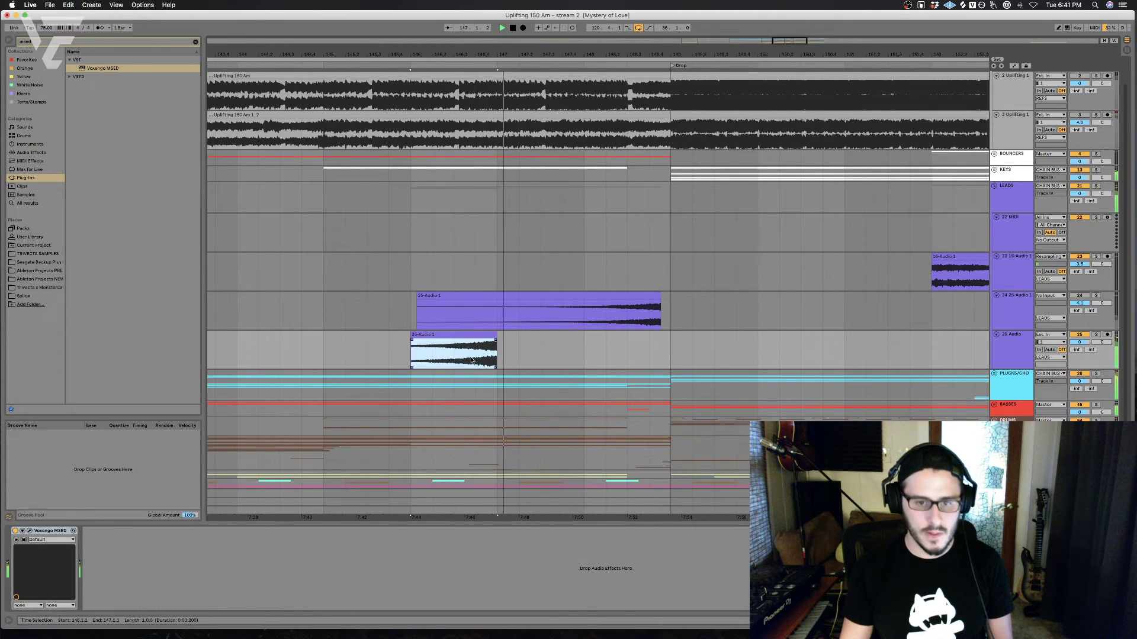
# Step: Duplicate the one-bar rising clip directly after itself, reverse the duplicate into a fading tail, and play back the pair
pyautogui.click(455, 356)
pyautogui.press('space')
pyautogui.press('space')
pyautogui.doubleClick(487, 335)
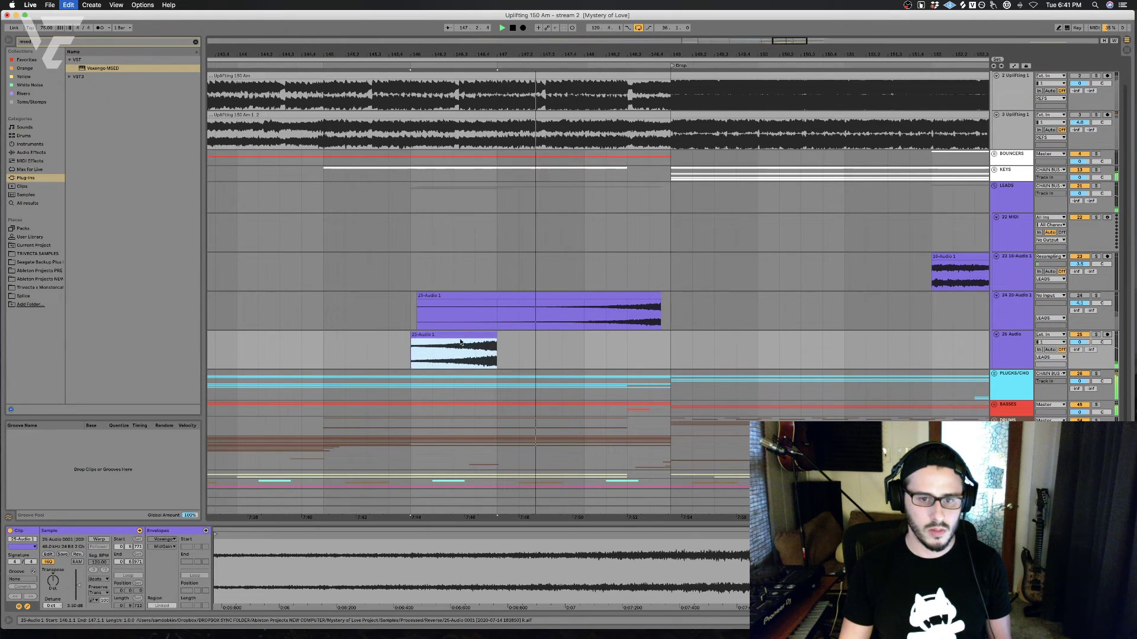
pyautogui.press('super+d')
pyautogui.click(80, 555)
pyautogui.press('space')
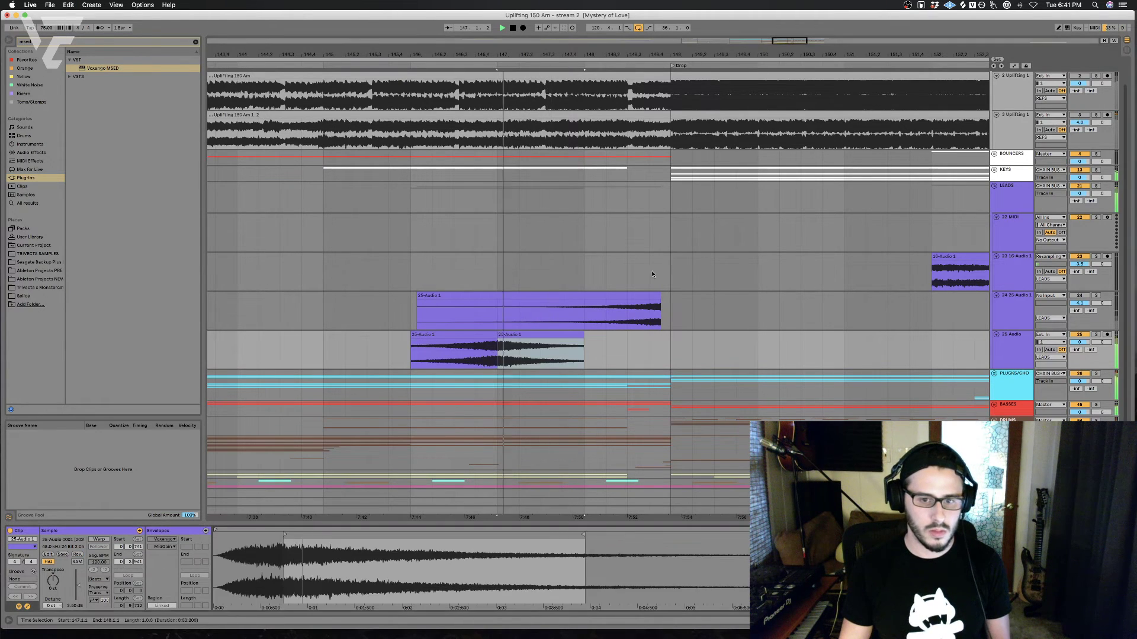
pyautogui.click(475, 354)
pyautogui.press('space')
pyautogui.press('space')
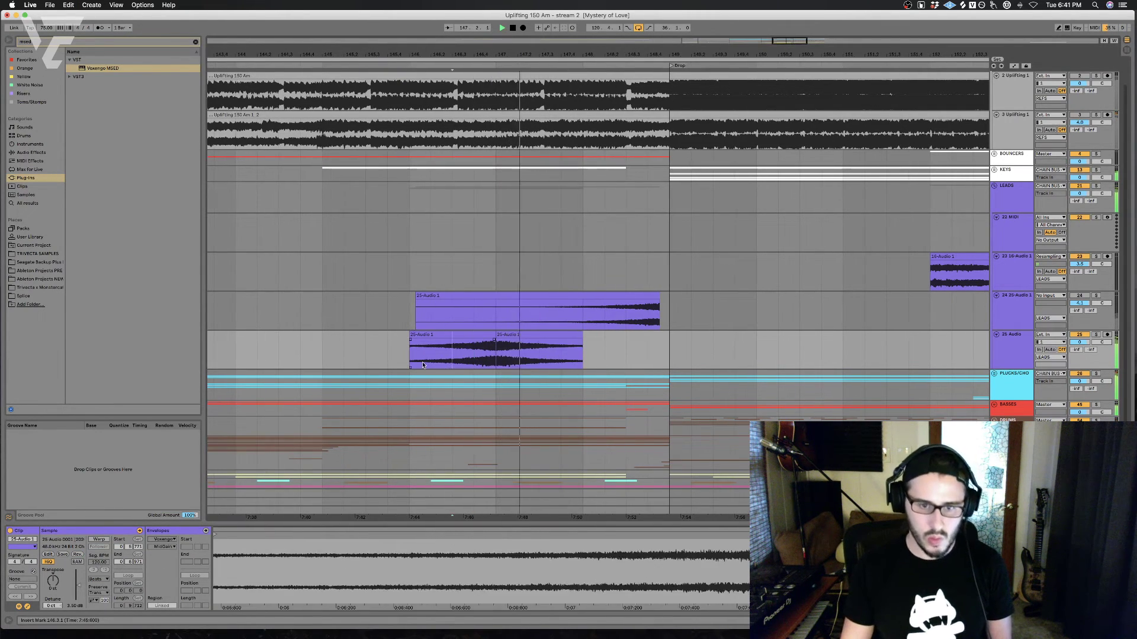
# Step: Extend the rising clip's start half a bar earlier and lengthen the end of the reversed tail
pyautogui.click(407, 337)
pyautogui.moveTo(407, 337); pyautogui.dragTo(366, 336)
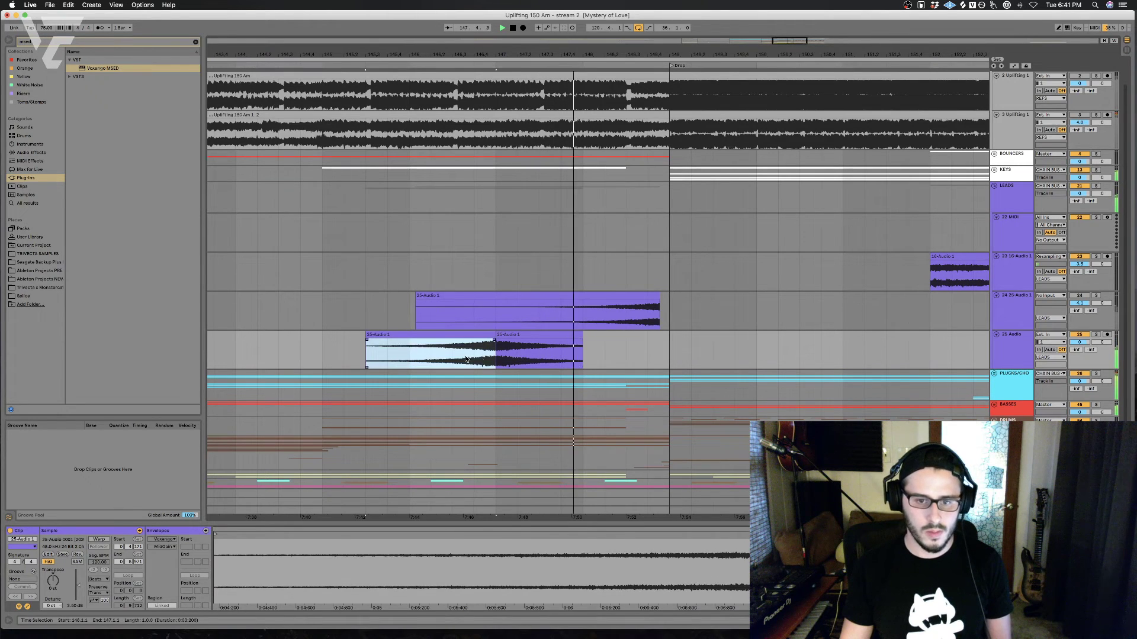
pyautogui.click(495, 349)
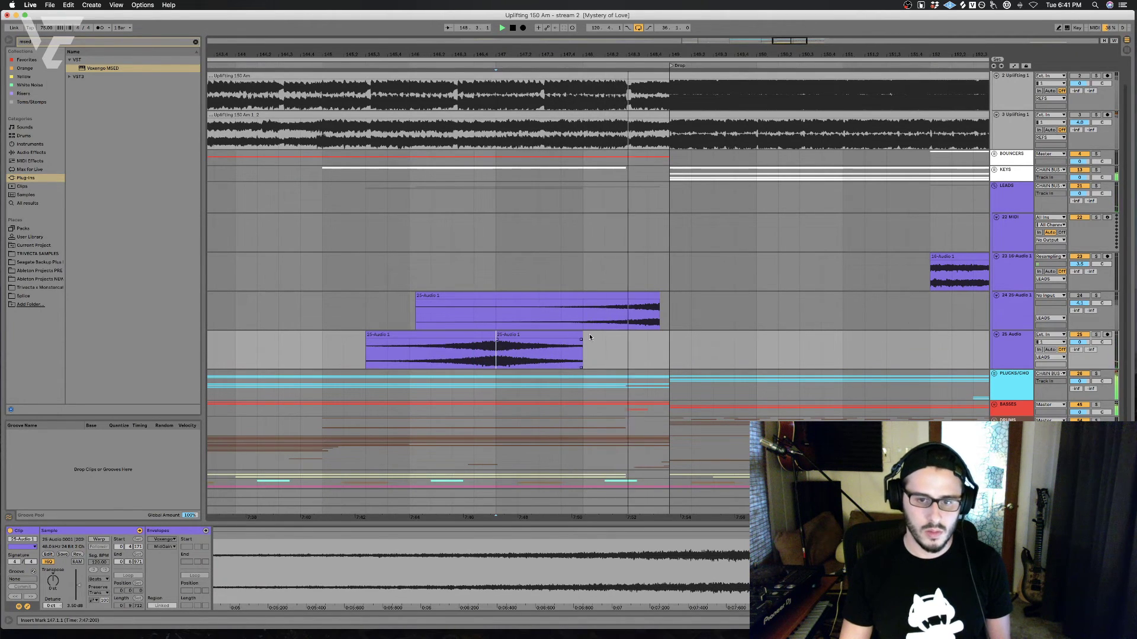
pyautogui.moveTo(582, 338); pyautogui.dragTo(610, 332)
# Step: Copy the rising clip after the fading tail so the copy ends at the Drop marker, and play the section
pyautogui.moveTo(471, 363); pyautogui.dragTo(374, 366)
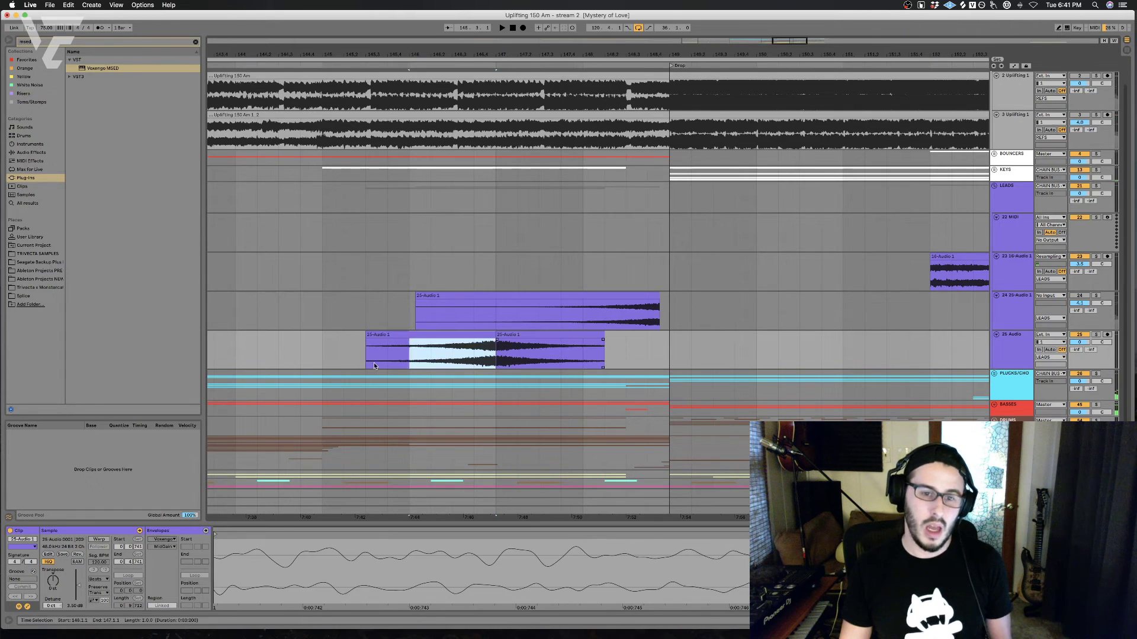
pyautogui.press('super+d')
pyautogui.click(619, 364)
pyautogui.press('space')
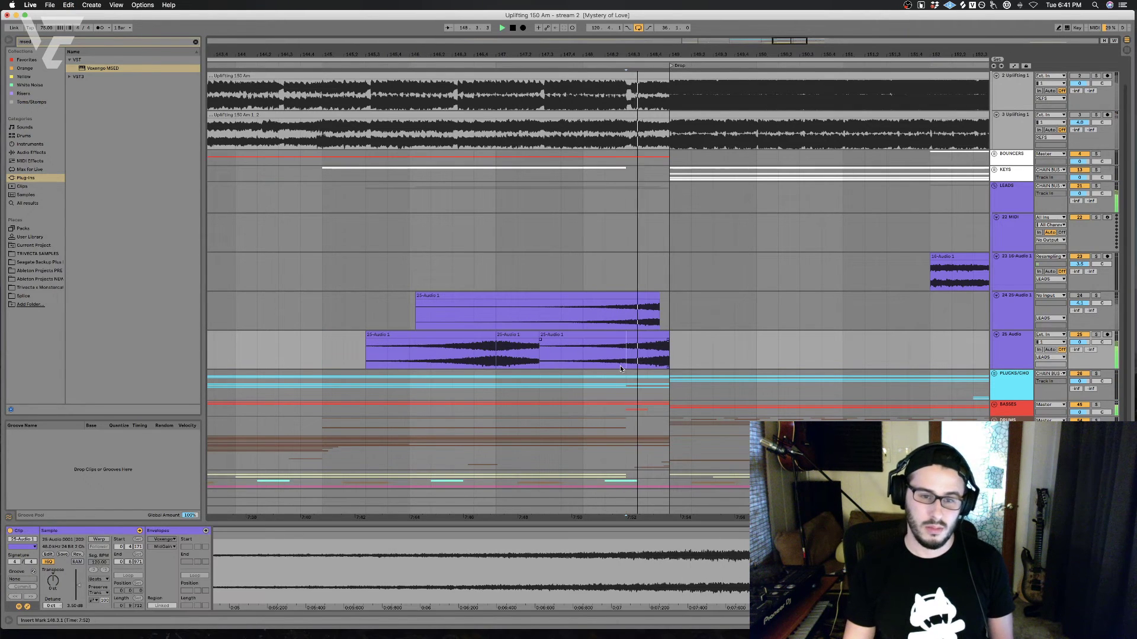
pyautogui.click(583, 364)
pyautogui.click(316, 354)
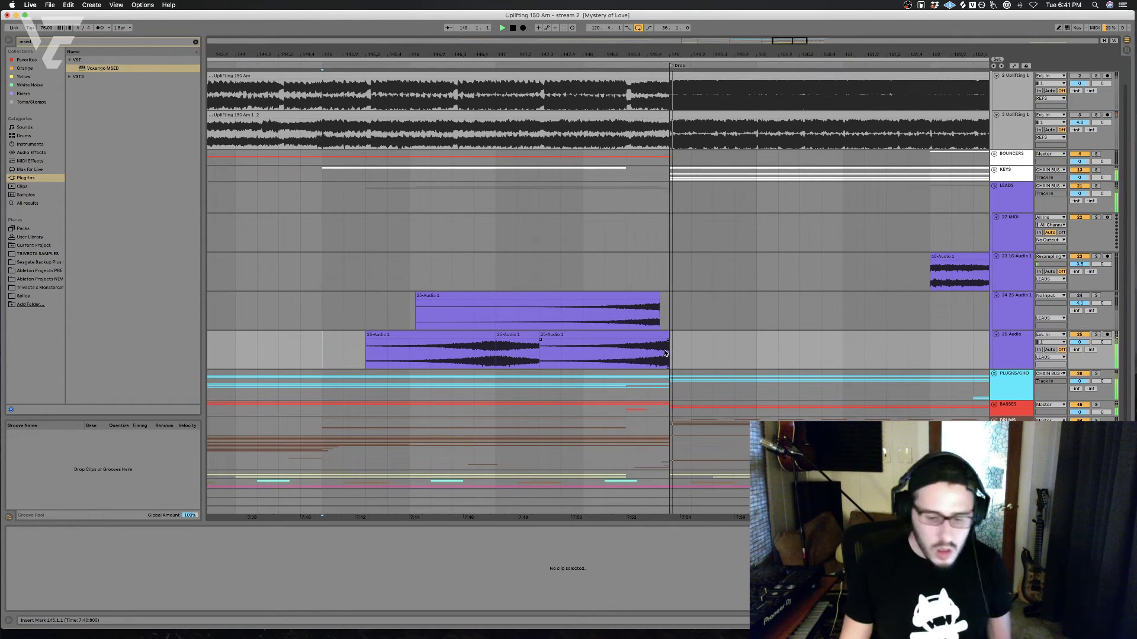
# Step: Compare playback before the drop with the lower vocal track muted and unmuted, and lower its track volume
pyautogui.click(626, 354)
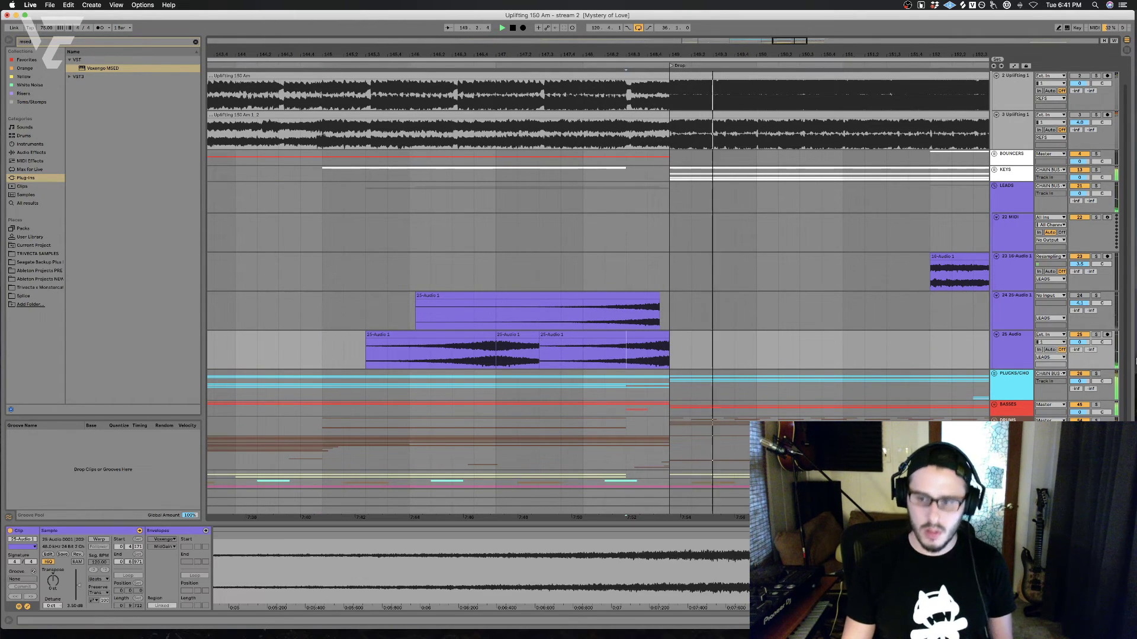
pyautogui.click(1074, 335)
pyautogui.press('space')
pyautogui.press('space')
pyautogui.click(1075, 335)
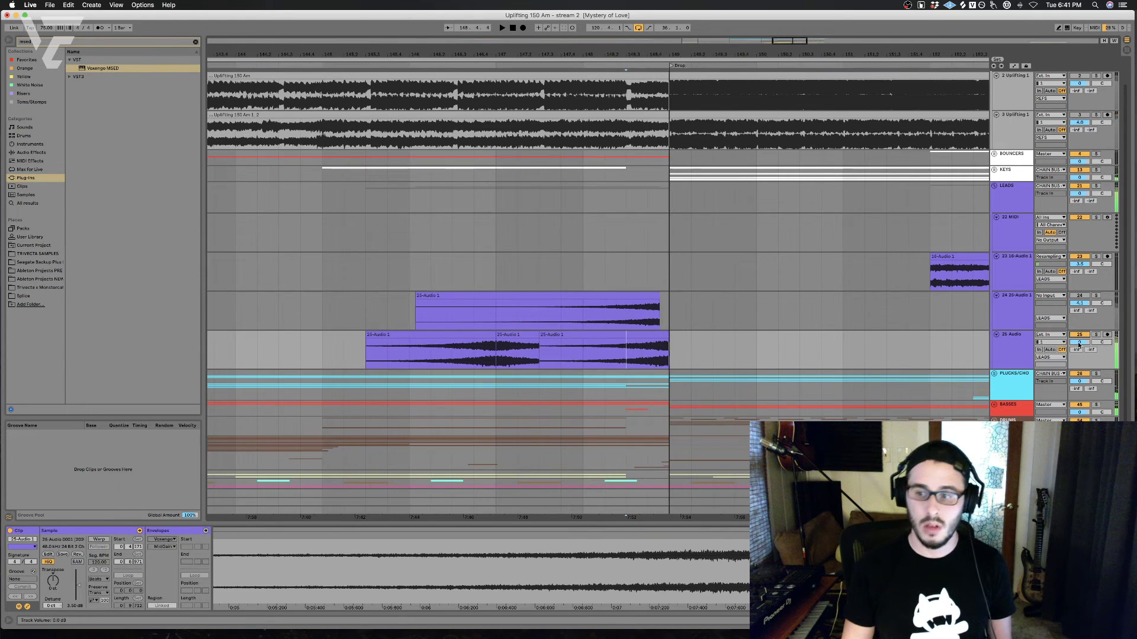
pyautogui.press('space')
pyautogui.moveTo(1080, 342); pyautogui.dragTo(1077, 341)
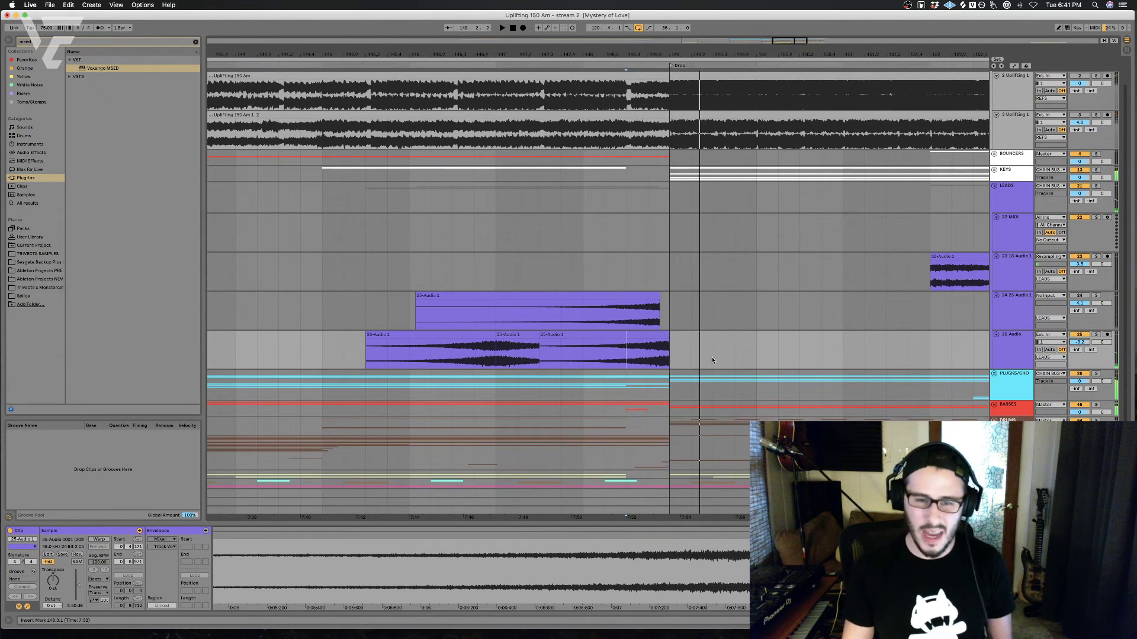
# Step: Shorten the last rising clip to the final bar before the drop and crossfade it with the lengthened fading tail
pyautogui.moveTo(538, 354); pyautogui.dragTo(583, 355)
pyautogui.click(561, 356)
pyautogui.press('space')
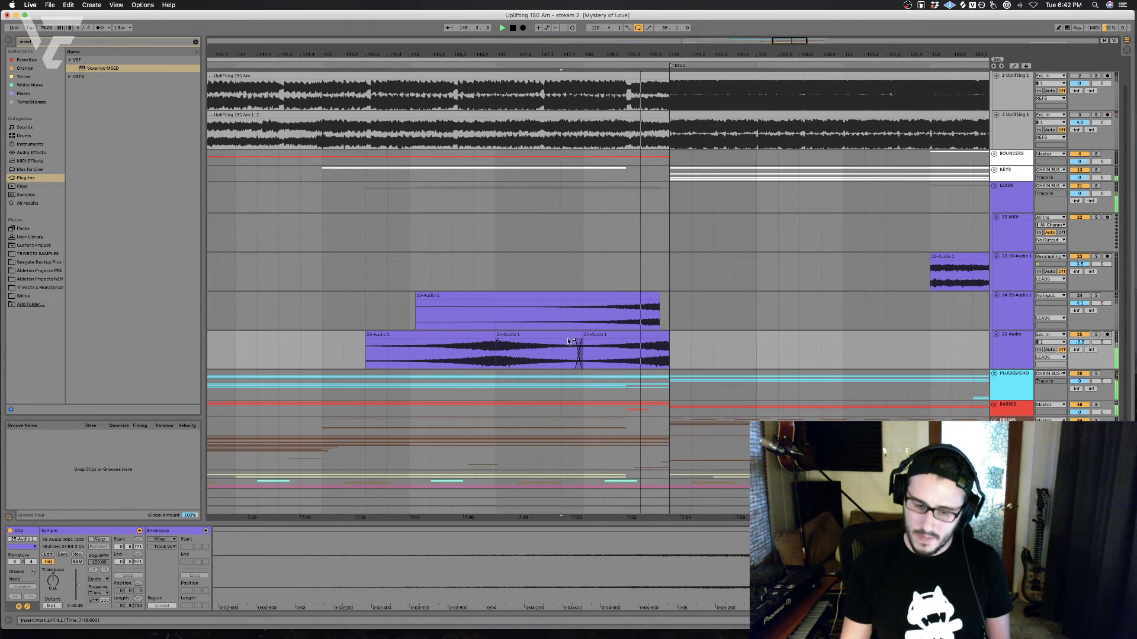
pyautogui.click(300, 354)
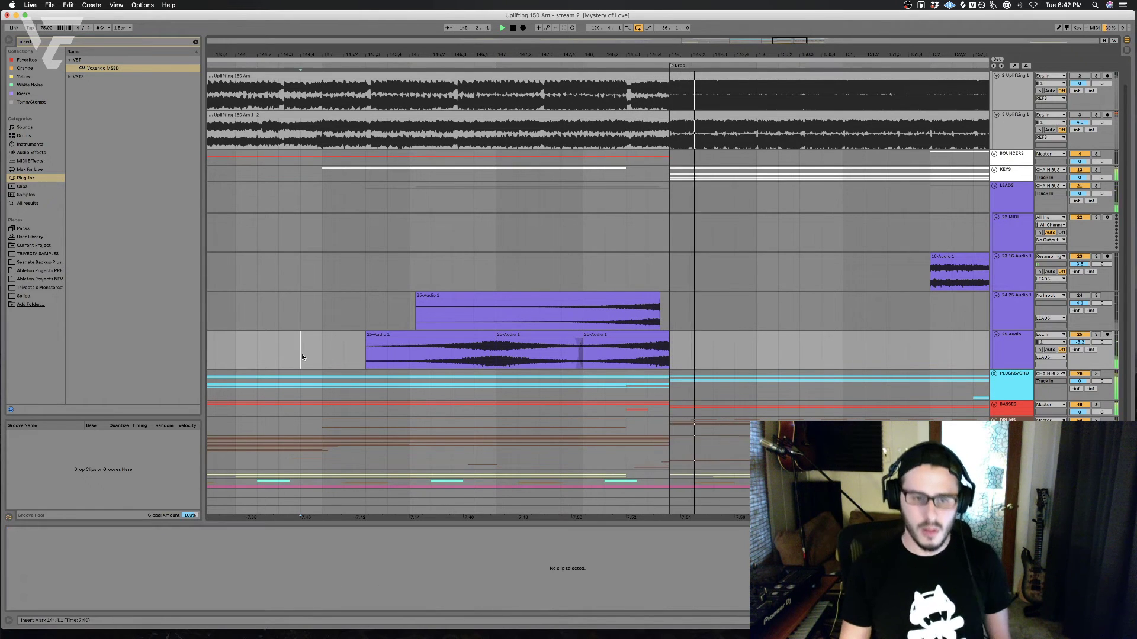
# Step: Play the section before the Build marker and extend the first rising clip's start more than a bar earlier
pyautogui.hscroll(-10, 279, 350)
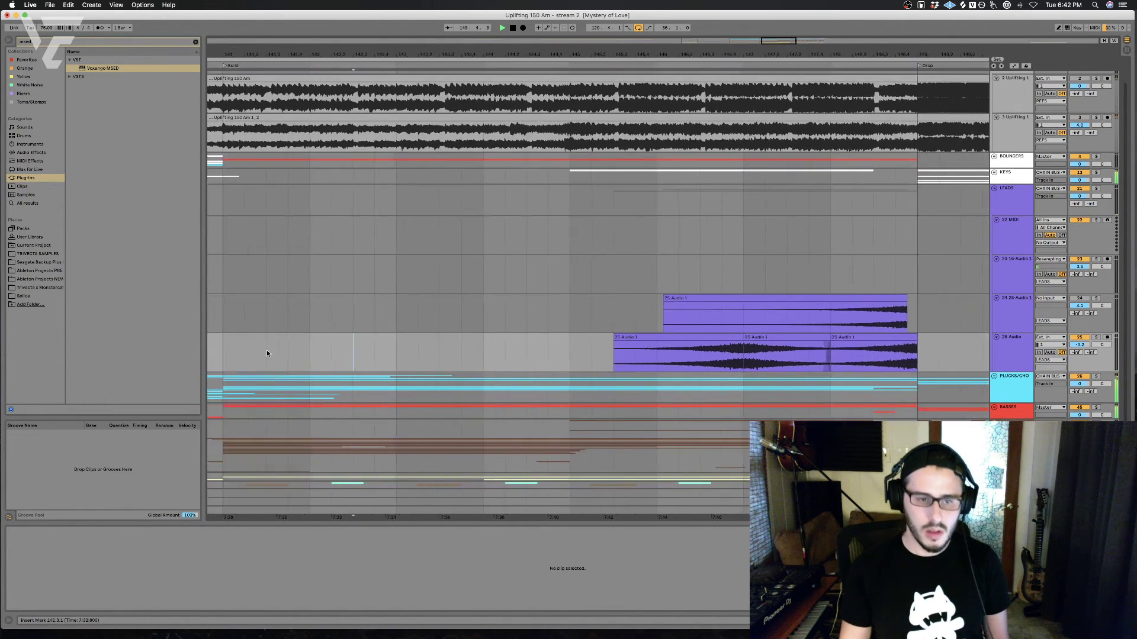
pyautogui.click(266, 350)
pyautogui.click(373, 362)
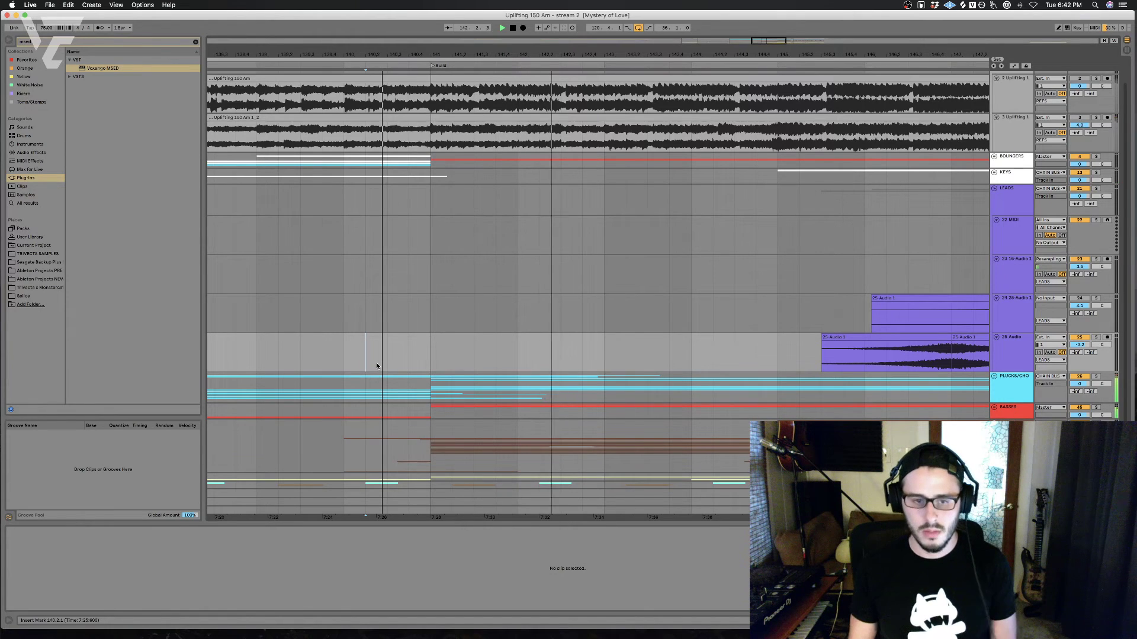
pyautogui.moveTo(823, 358); pyautogui.dragTo(709, 358)
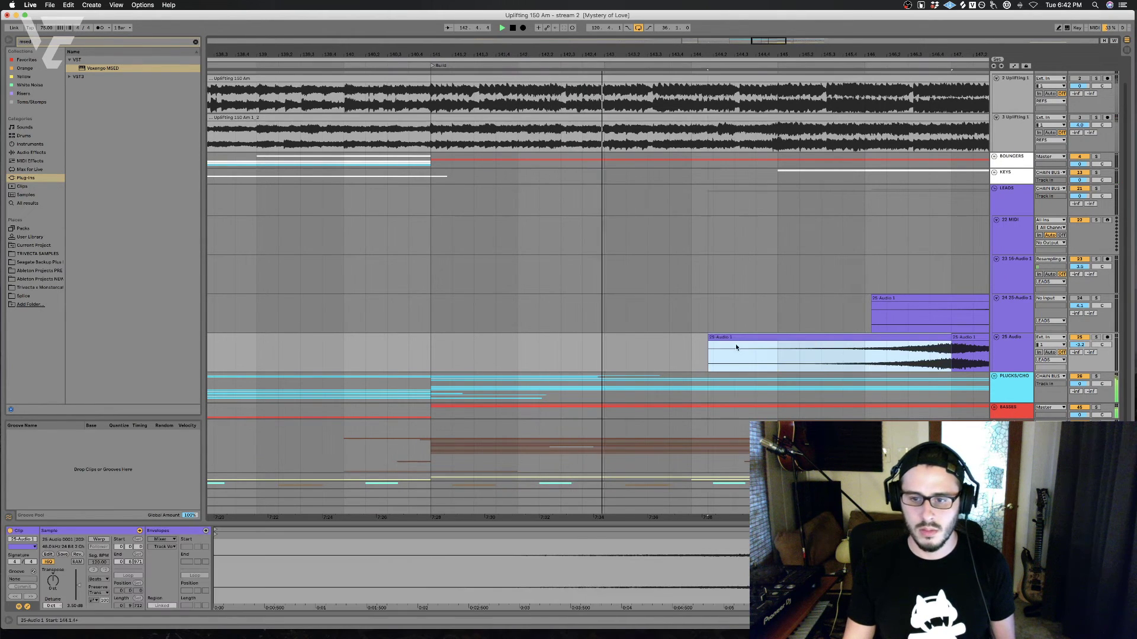
# Step: Copy the rising and fading part of the swell, paste it starting two bars before the Build marker, and play it
pyautogui.click(778, 361)
pyautogui.hscroll(5, 778, 361)
pyautogui.keyDown('shift'); pyautogui.click(865, 361); pyautogui.keyUp('shift')
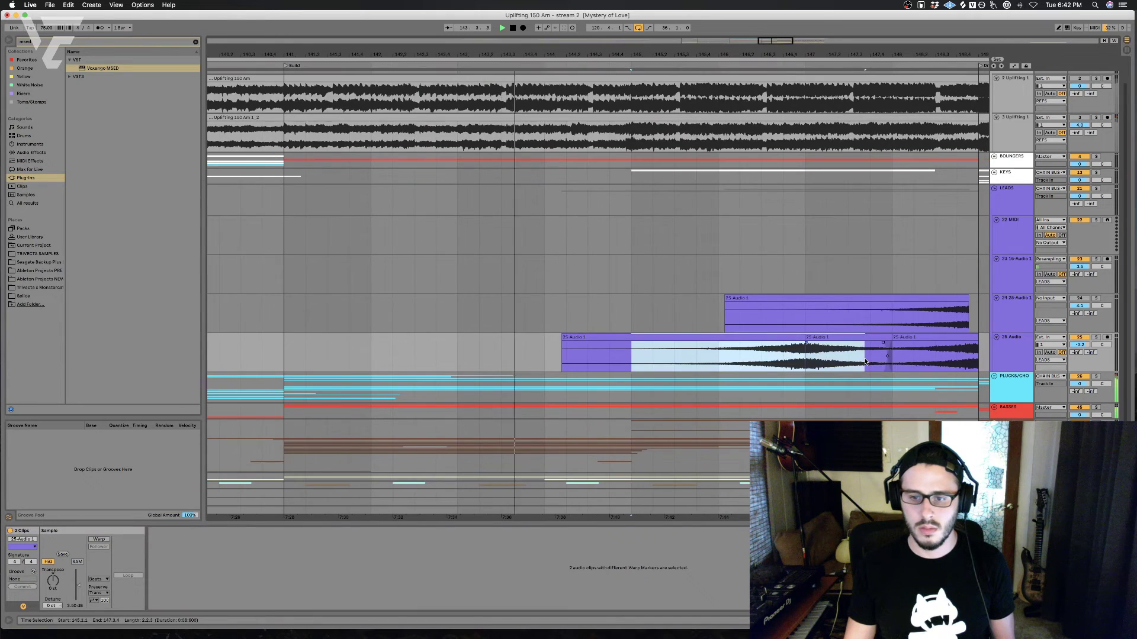
pyautogui.hscroll(-10, 601, 363)
pyautogui.hscroll(-2, 600, 362)
pyautogui.click(440, 356)
pyautogui.press('super+v')
pyautogui.click(530, 361)
pyautogui.press('space')
pyautogui.press('space')
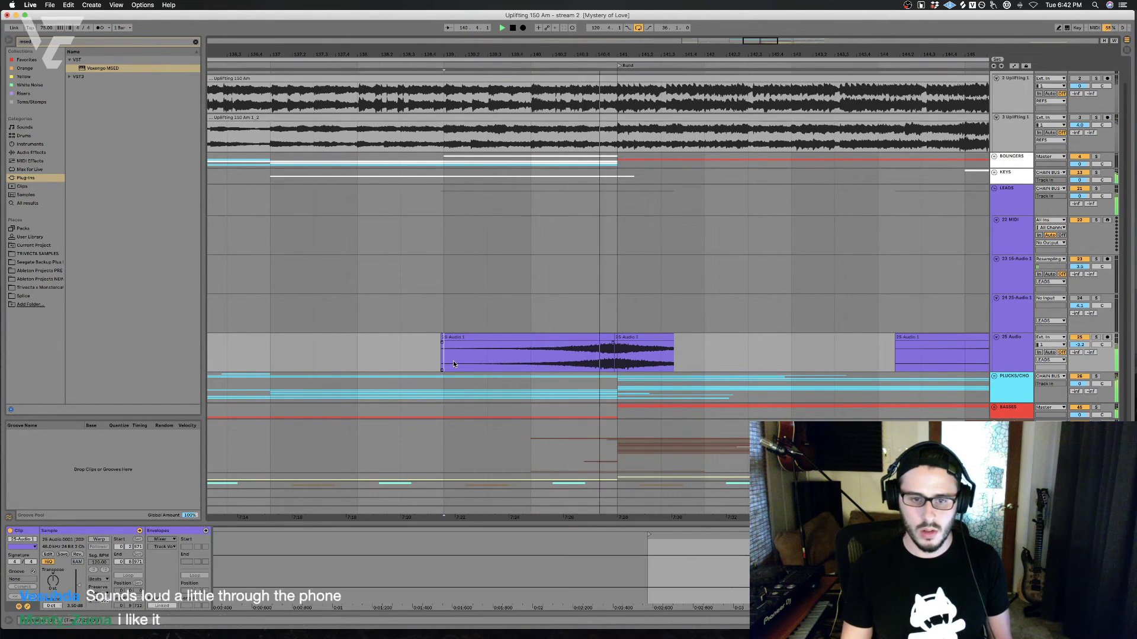
# Step: Adjust the crossfade between the rising and fading clips so it meets the Build marker, and play the transition
pyautogui.moveTo(454, 361); pyautogui.dragTo(730, 373)
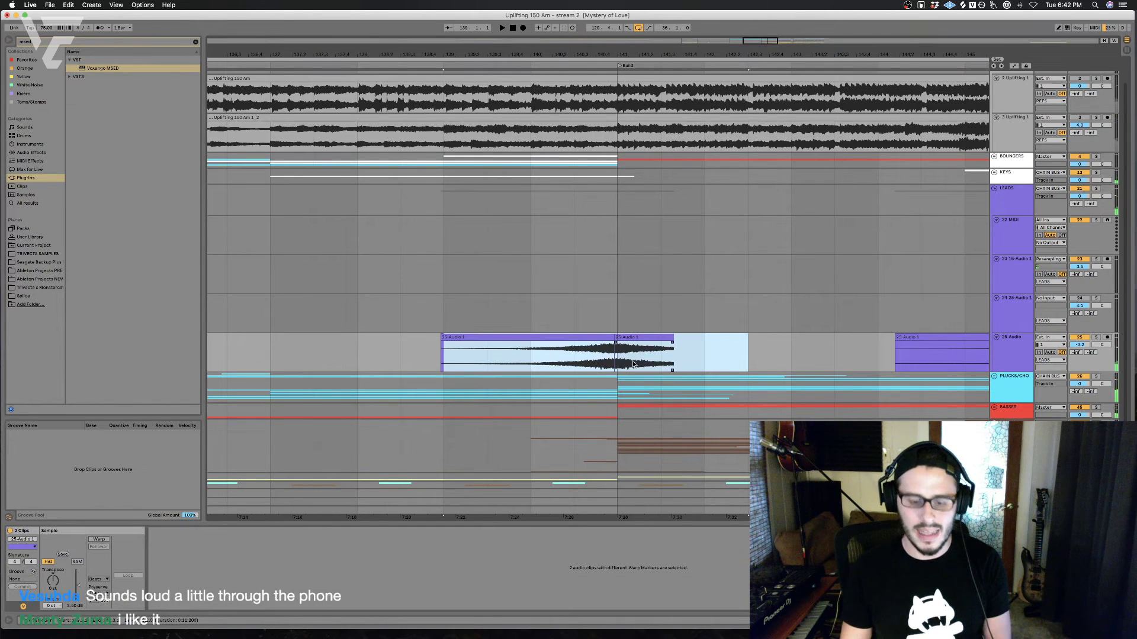
pyautogui.click(583, 360)
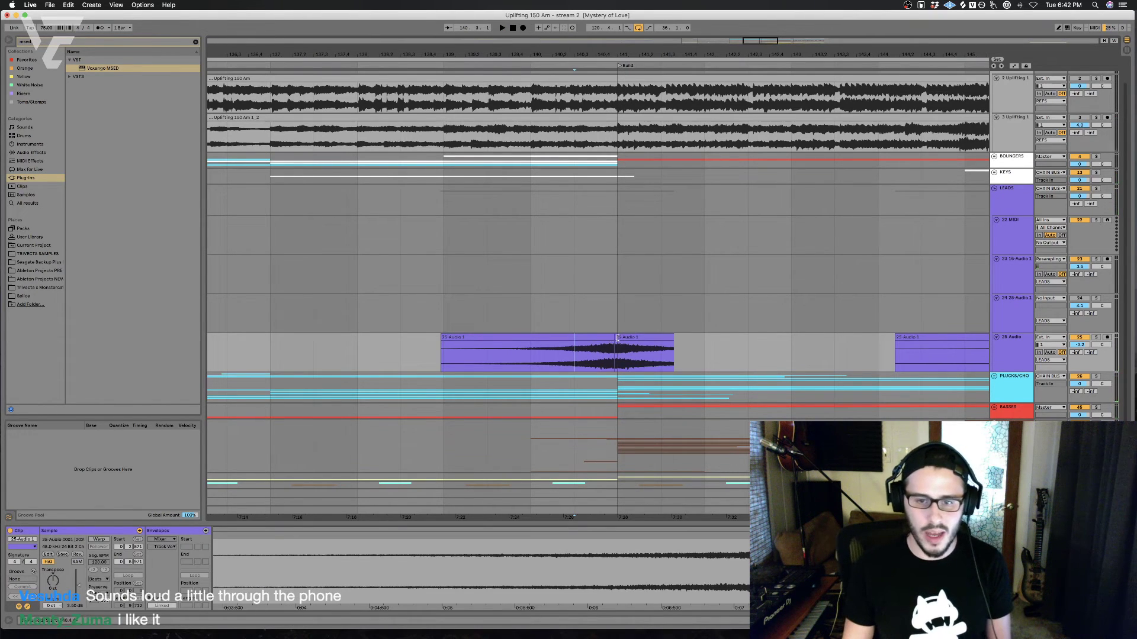
pyautogui.moveTo(612, 339); pyautogui.dragTo(617, 338)
pyautogui.click(578, 357)
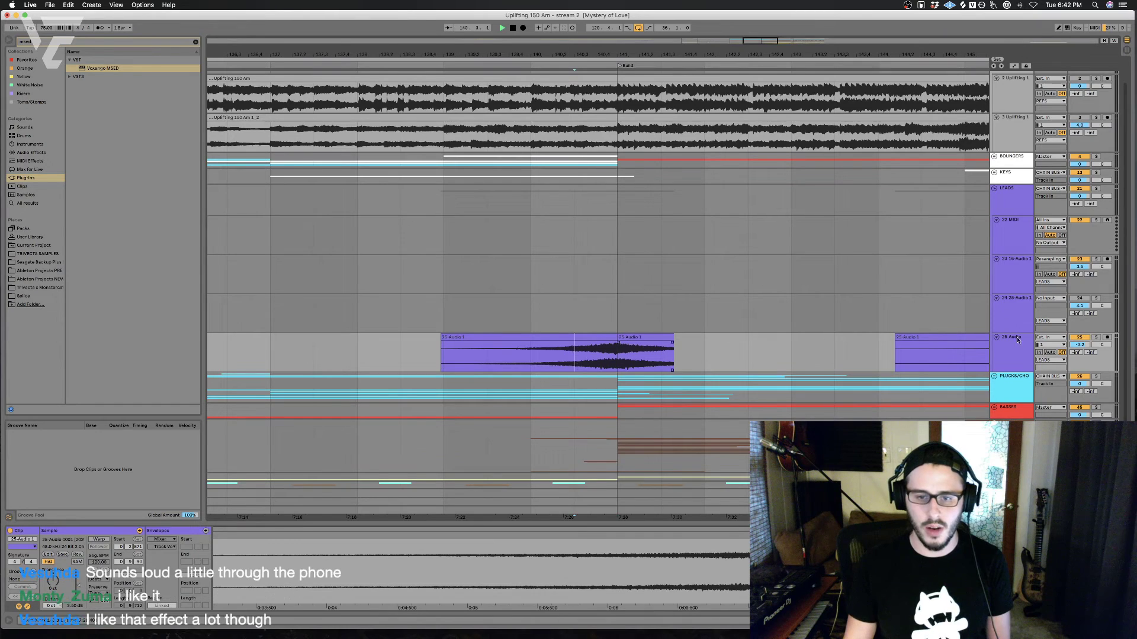
pyautogui.press('space')
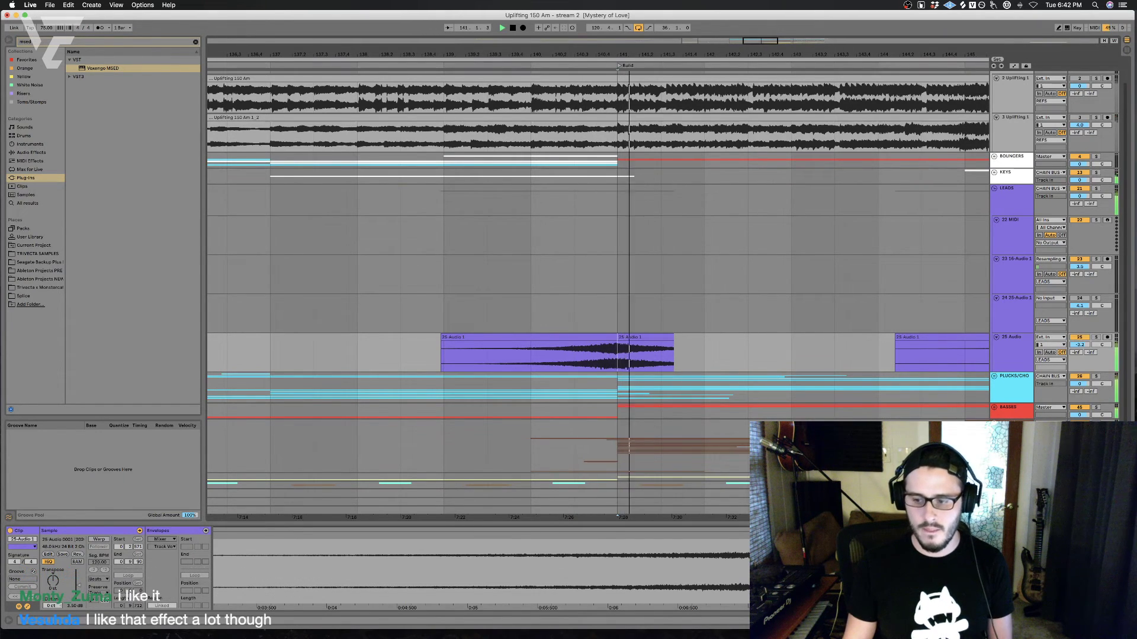
pyautogui.press('space')
# Step: Raise the mid gain in MSED on the 25-Audio track and raise the track volume slightly during playback
pyautogui.hotkey('shift', 'Tab')
pyautogui.click(29, 533)
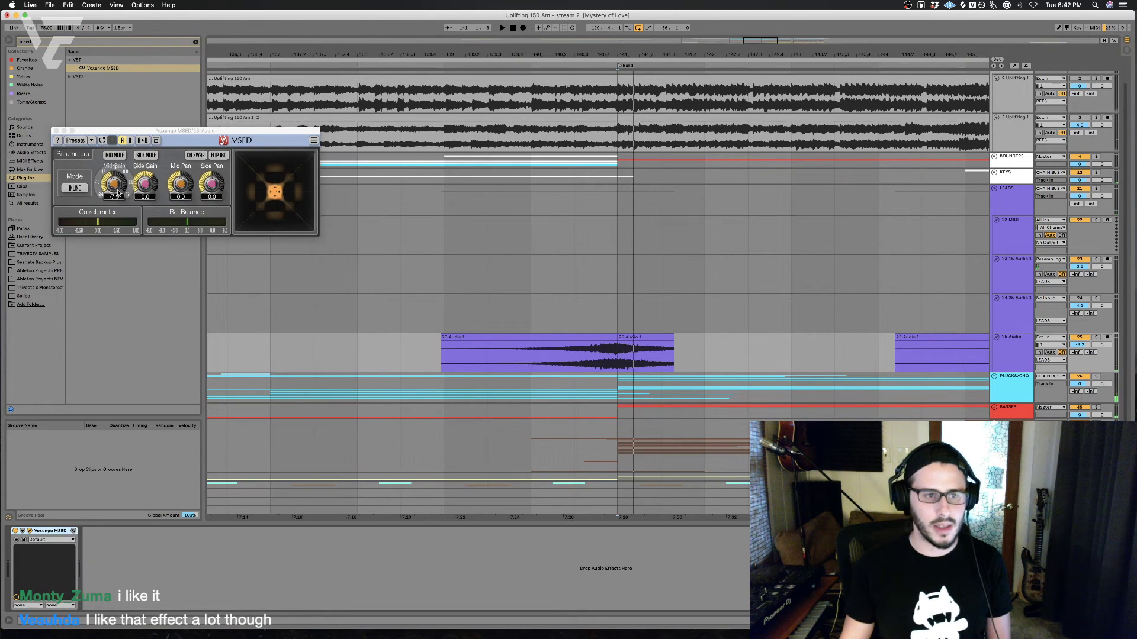
pyautogui.moveTo(117, 193); pyautogui.dragTo(118, 187)
pyautogui.press('space')
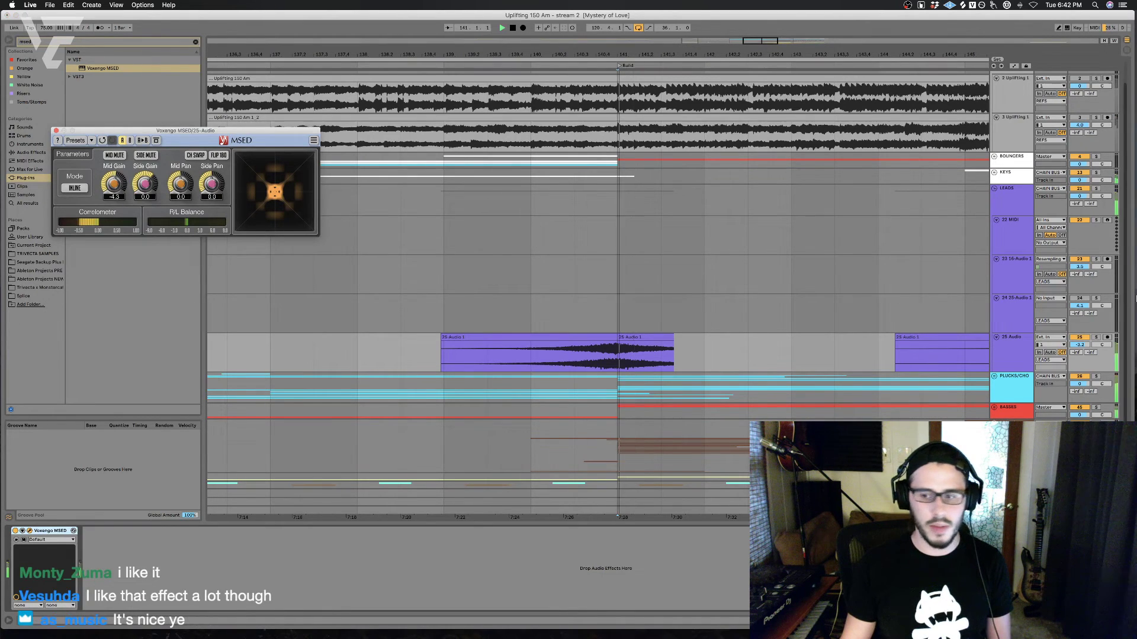
pyautogui.moveTo(1079, 345); pyautogui.dragTo(1079, 339)
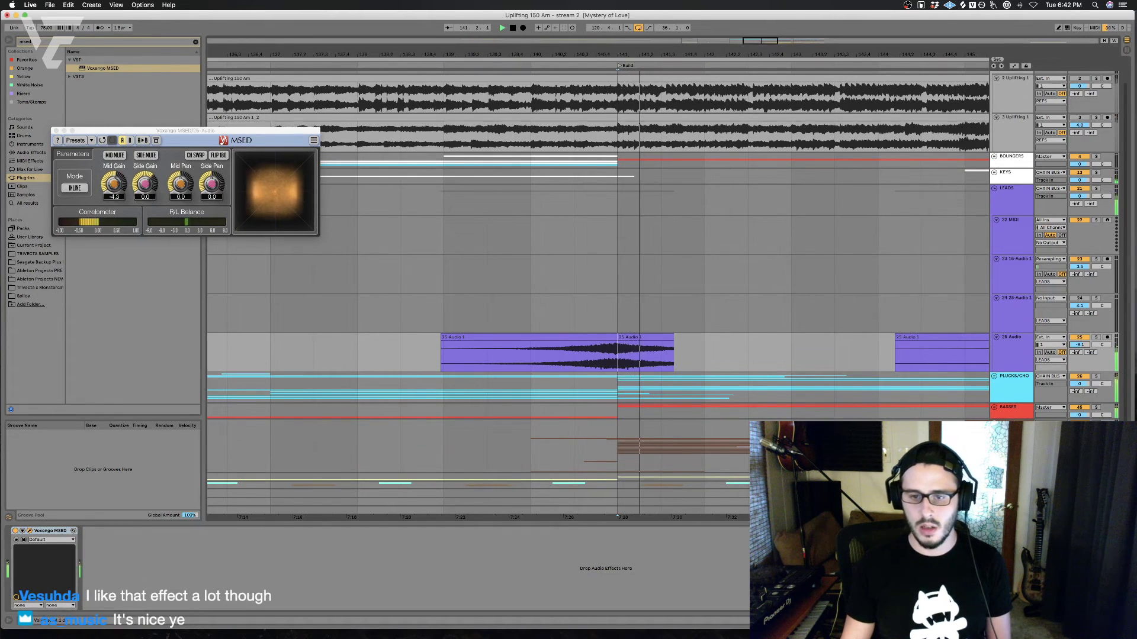
# Step: Replay the swell around the Build marker and delete the fading tail after the marker
pyautogui.click(533, 357)
pyautogui.press('space')
pyautogui.press('space')
pyautogui.moveTo(714, 356); pyautogui.dragTo(628, 355)
pyautogui.press('Delete')
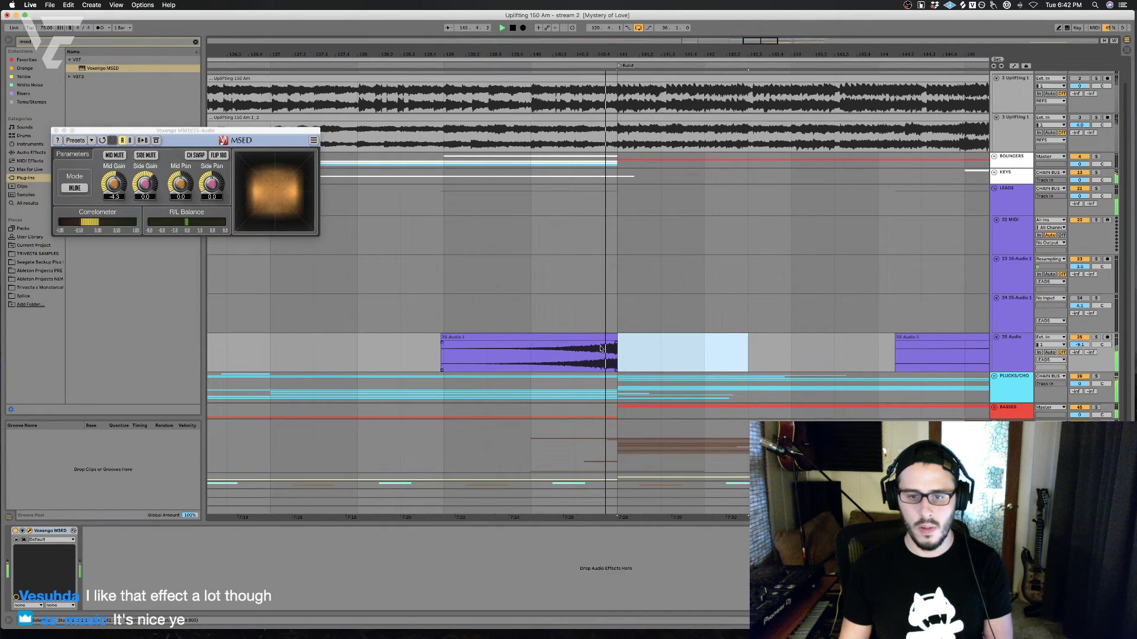
pyautogui.click(603, 338)
pyautogui.hscroll(-8, 619, 349)
pyautogui.press('Delete')
pyautogui.hscroll(8, 598, 353)
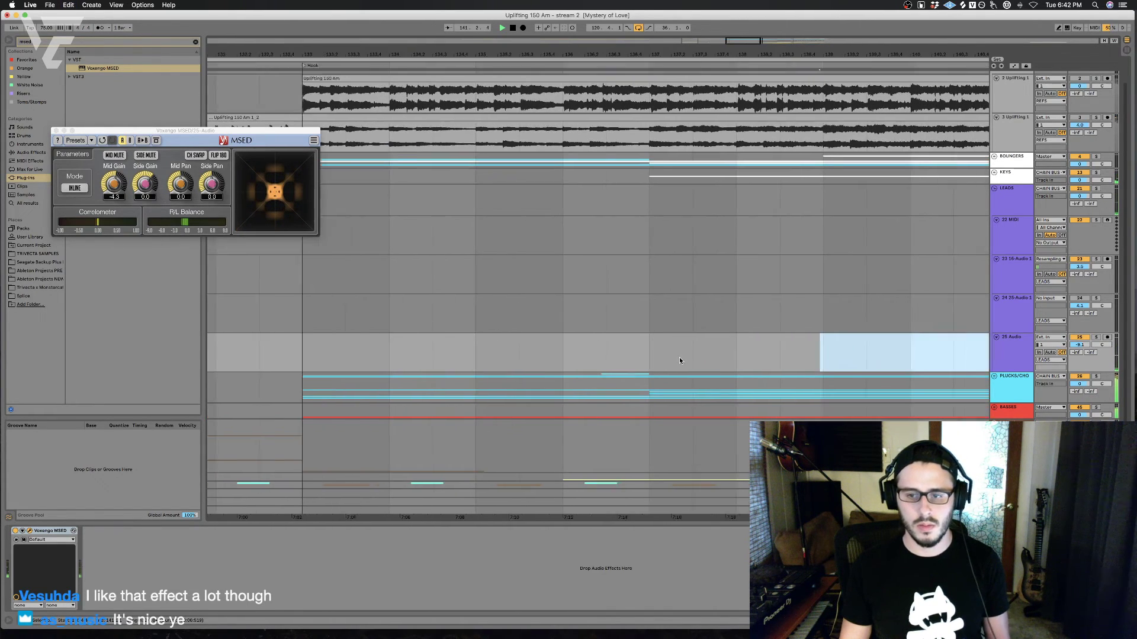
pyautogui.press('super+z')
pyautogui.press('Delete')
# Step: Move the rising clip from before the Build marker to bar 131, two bars before the previous section marker
pyautogui.moveTo(650, 357); pyautogui.dragTo(880, 346)
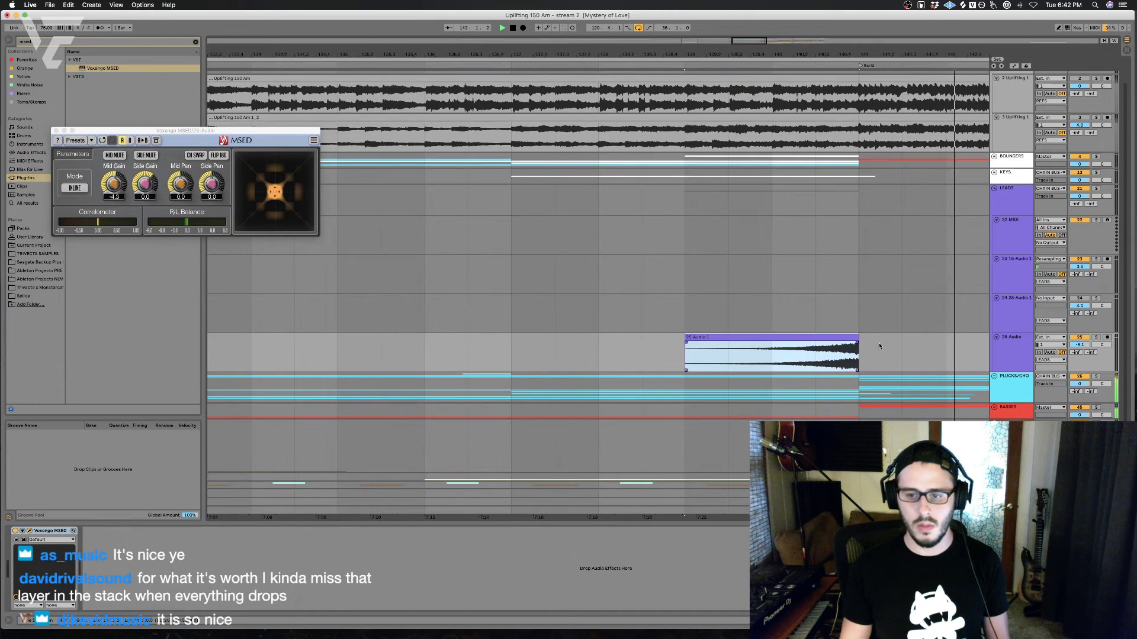
pyautogui.press('super+x')
pyautogui.press('space')
pyautogui.hscroll(-8, 477, 349)
pyautogui.click(634, 349)
pyautogui.press('super+v')
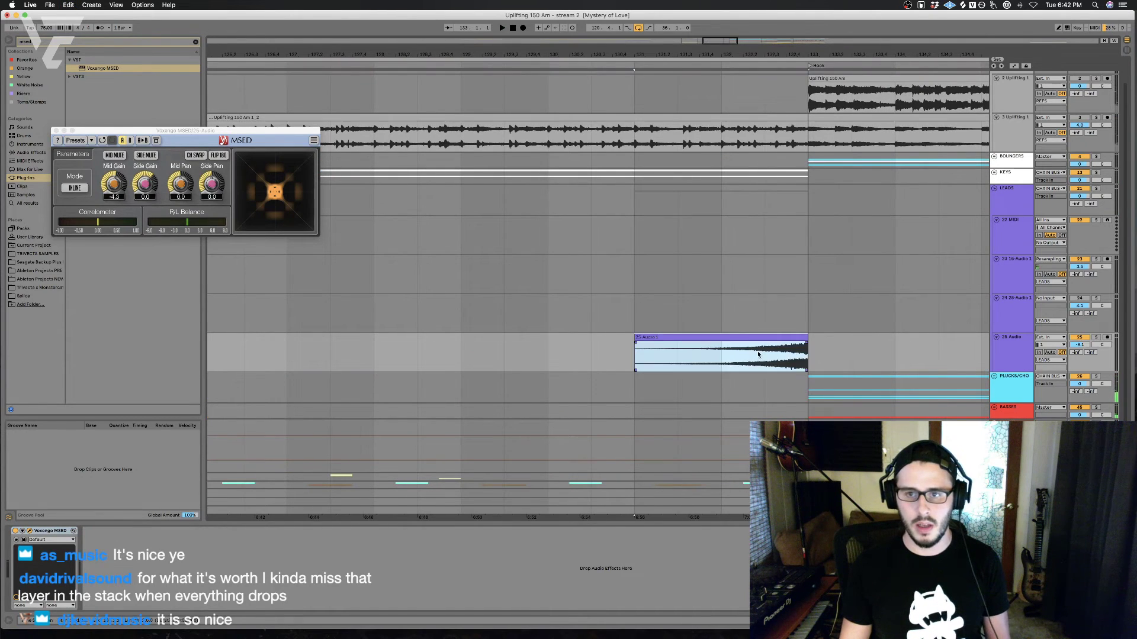
# Step: Play the moved rising clip, try reversing it, and undo the reversal
pyautogui.press('space')
pyautogui.doubleClick(784, 339)
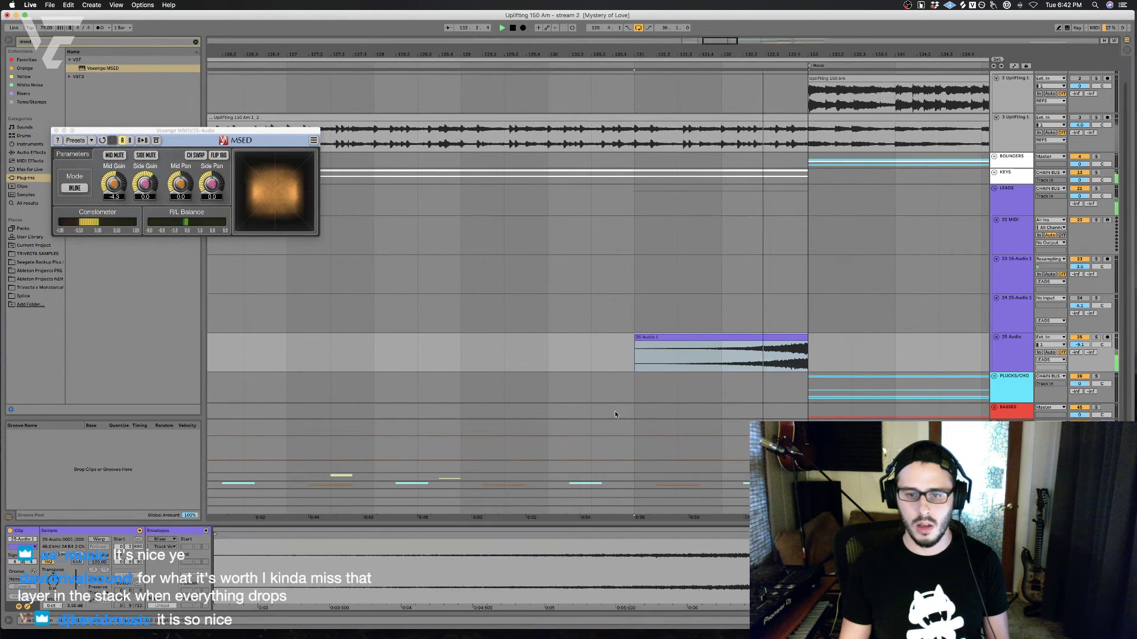
pyautogui.click(78, 556)
pyautogui.press('super+z')
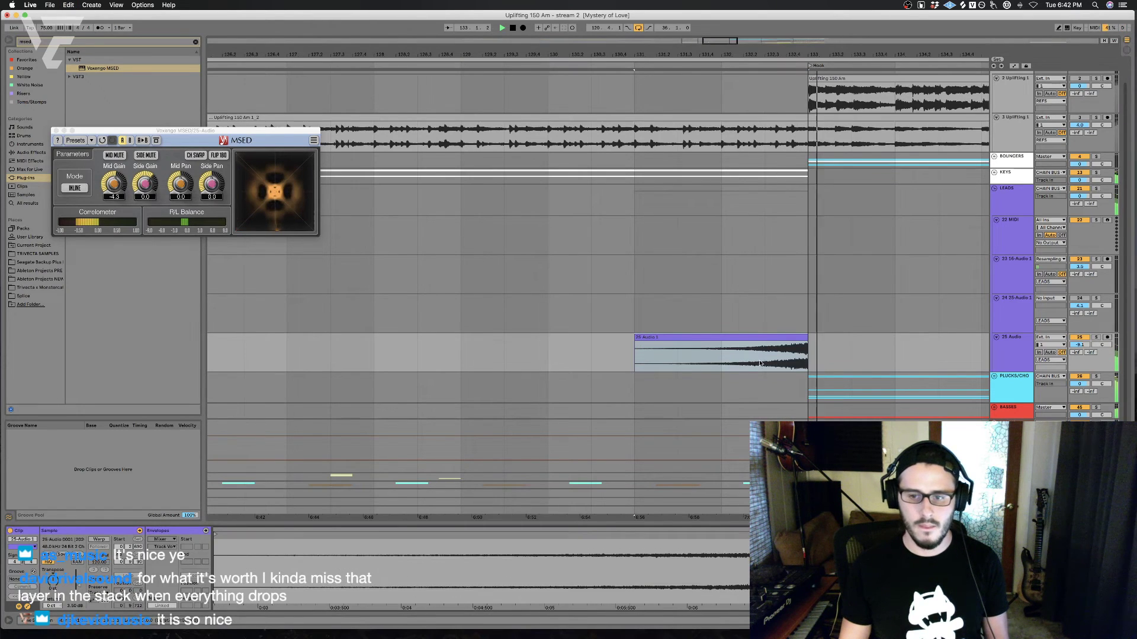
# Step: Duplicate the rising clip's last bar past the section marker, reverse the copy, and extend it into a two-bar fading tail
pyautogui.moveTo(721, 351); pyautogui.dragTo(799, 350)
pyautogui.press('super+d')
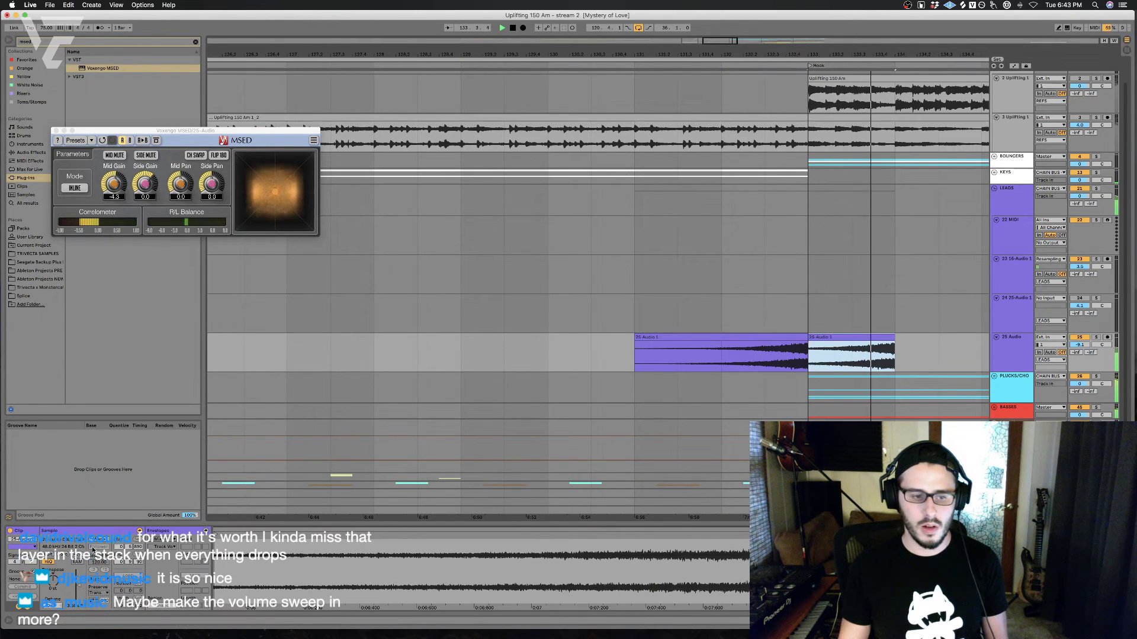
pyautogui.click(749, 66)
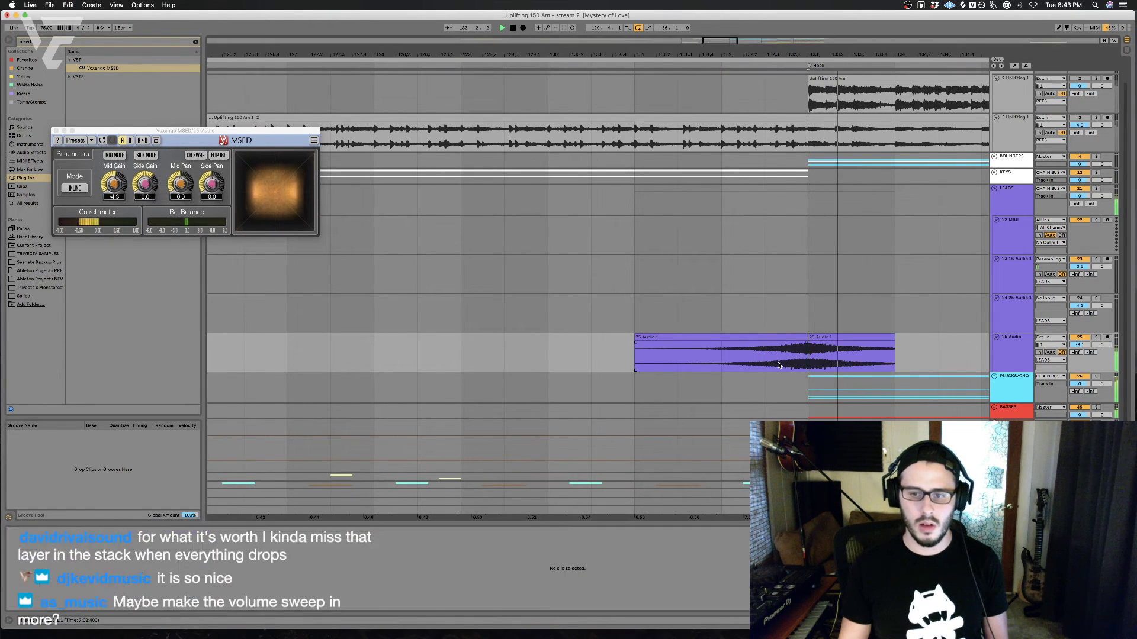
pyautogui.click(890, 338)
pyautogui.moveTo(896, 342); pyautogui.dragTo(981, 342)
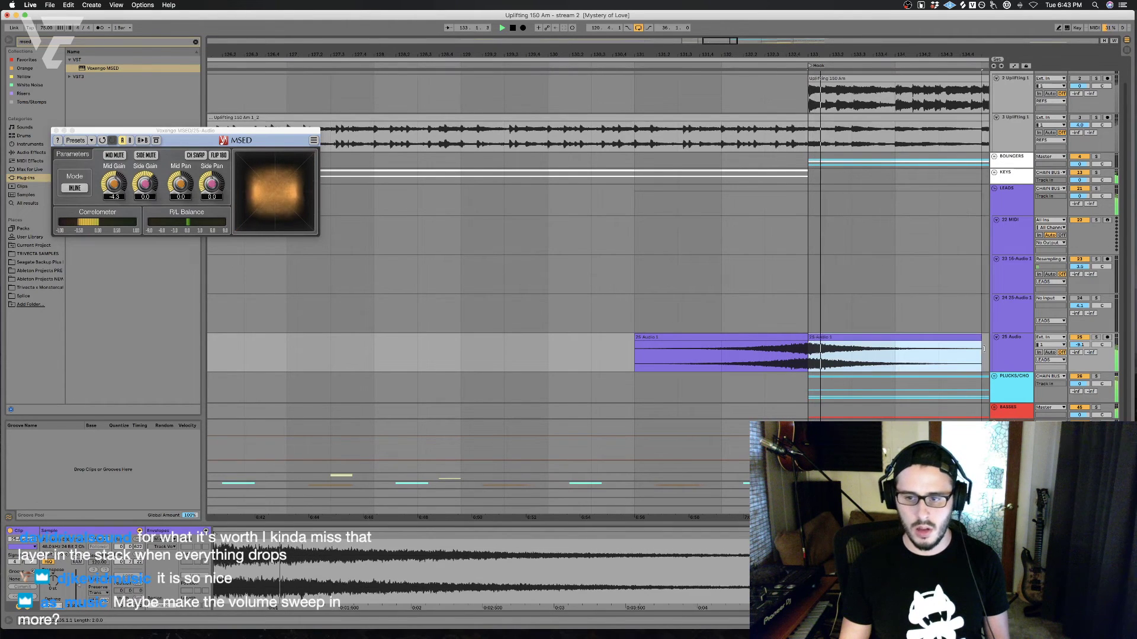
# Step: Close the MSED window, add ValhallaRoom to the 25-Audio track, and play the swell through the reverb
pyautogui.click(56, 131)
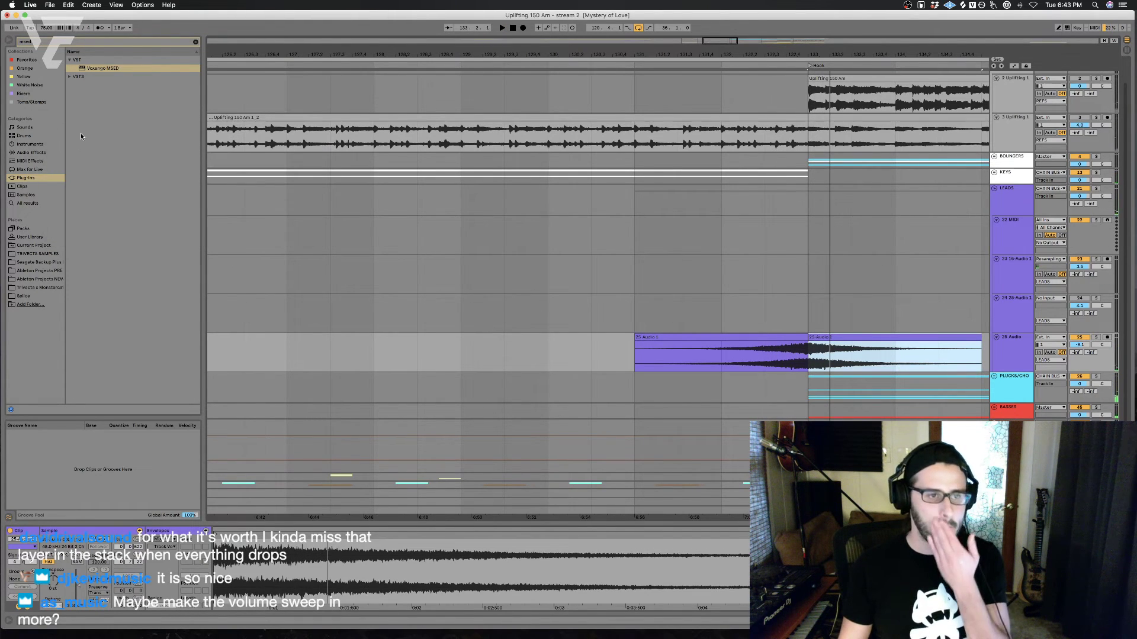
pyautogui.press('super+f')
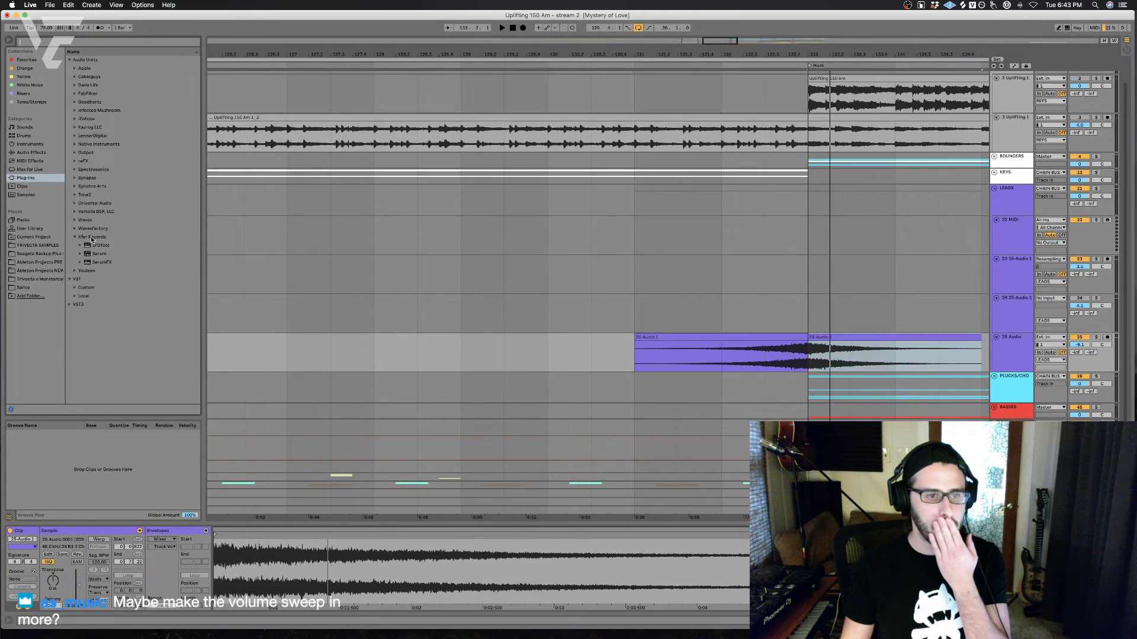
pyautogui.click(78, 211)
pyautogui.click(108, 221)
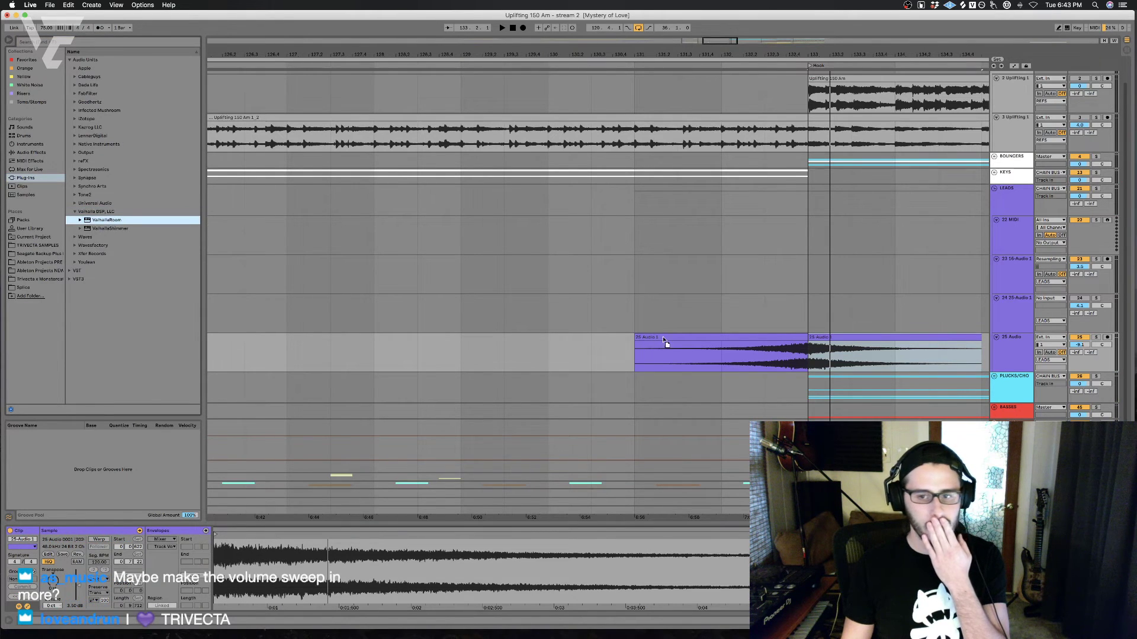
pyautogui.press('Return')
pyautogui.press('space')
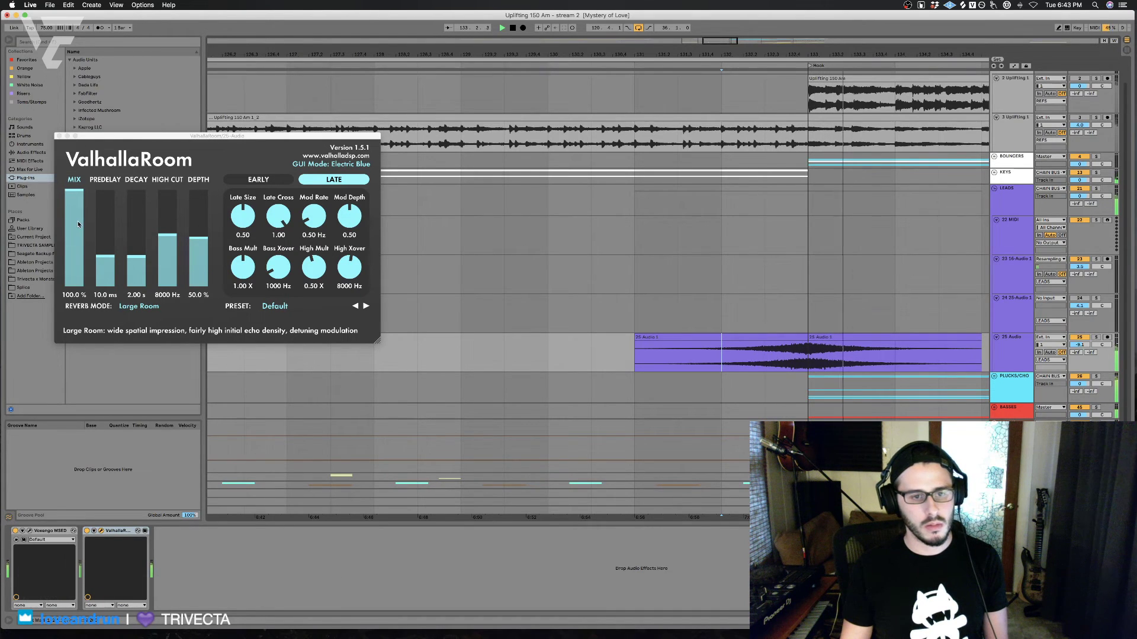
pyautogui.press('space')
# Step: Move both swell clips four bars later to start at bar 135, and play them
pyautogui.click(784, 335)
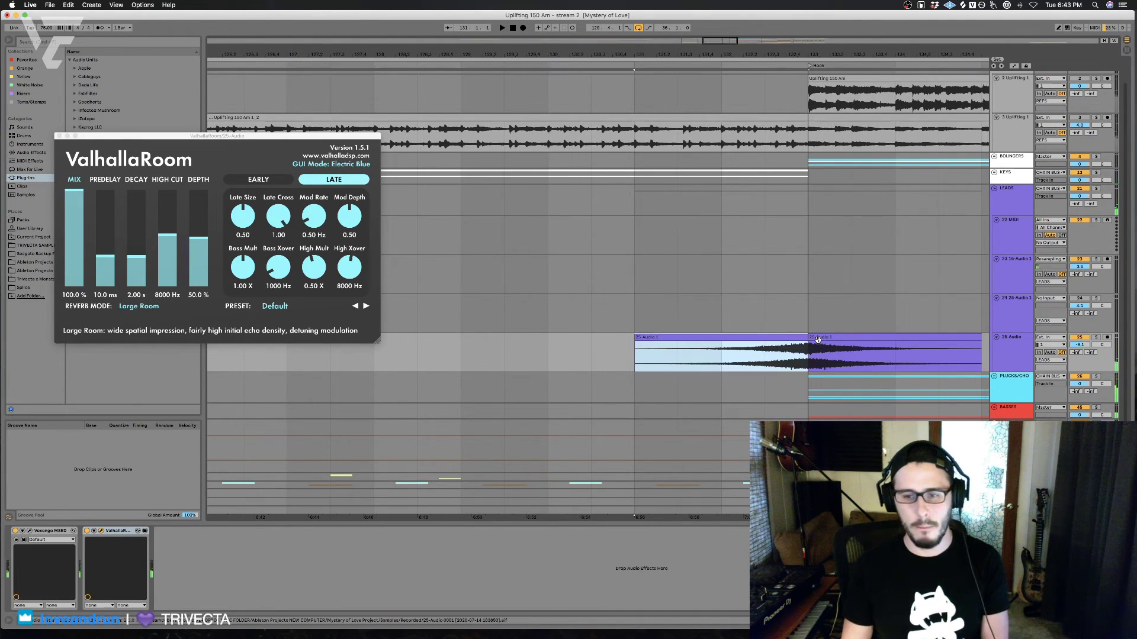
pyautogui.keyDown('shift'); pyautogui.click(813, 339); pyautogui.keyUp('shift')
pyautogui.hscroll(5, 838, 337)
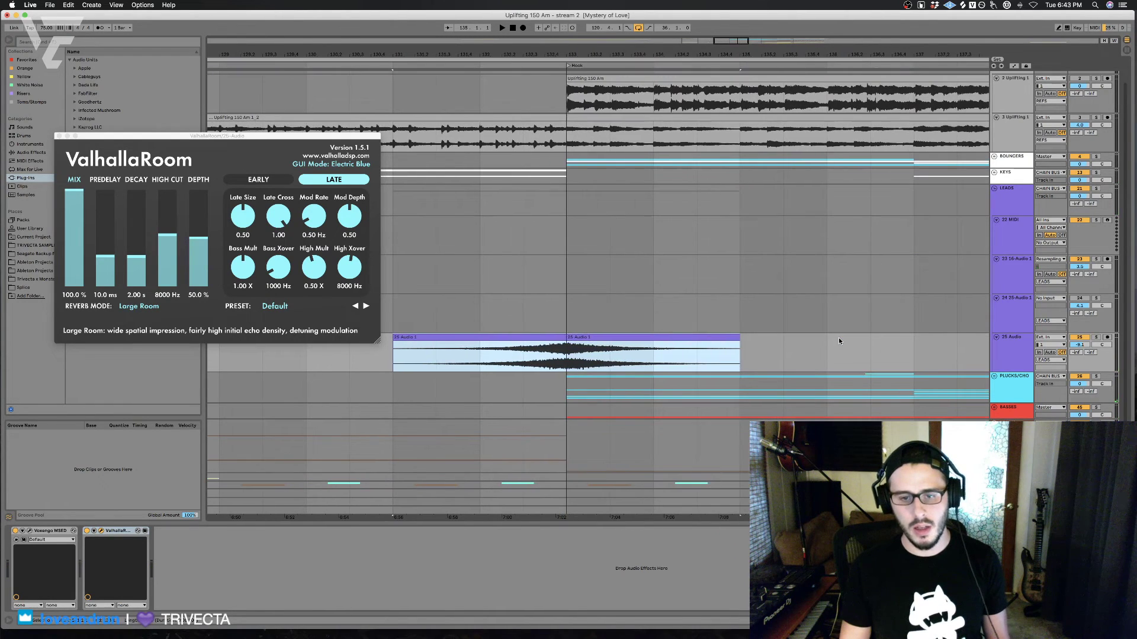
pyautogui.press('Delete')
pyautogui.click(761, 353)
pyautogui.press('super+v')
pyautogui.click(839, 354)
pyautogui.press('space')
pyautogui.hscroll(2, 844, 355)
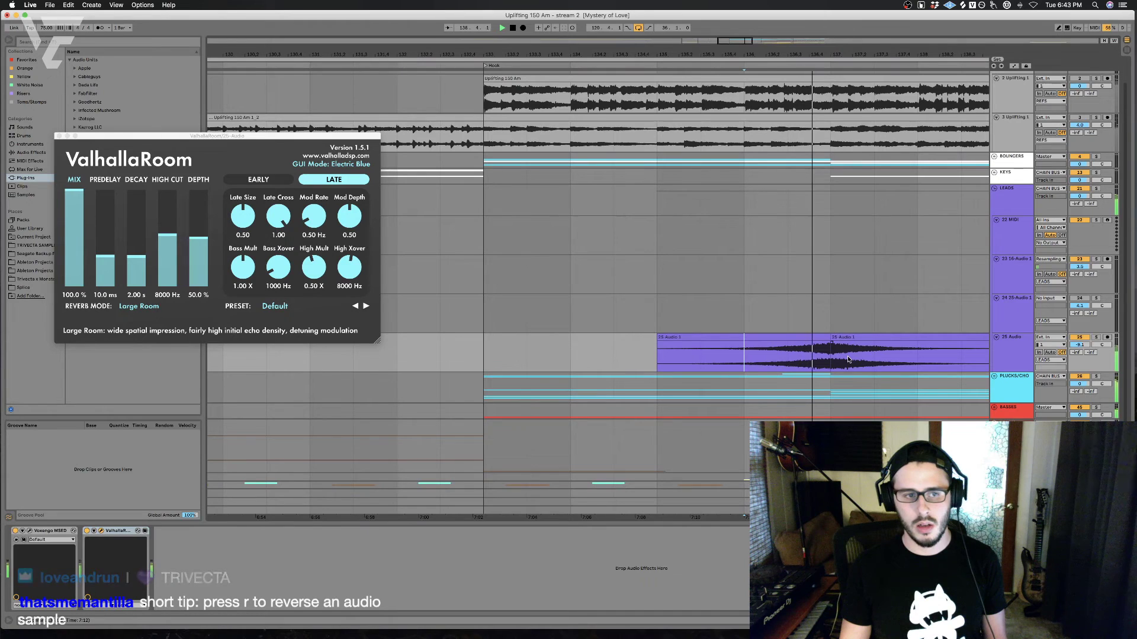
pyautogui.hscroll(2, 837, 360)
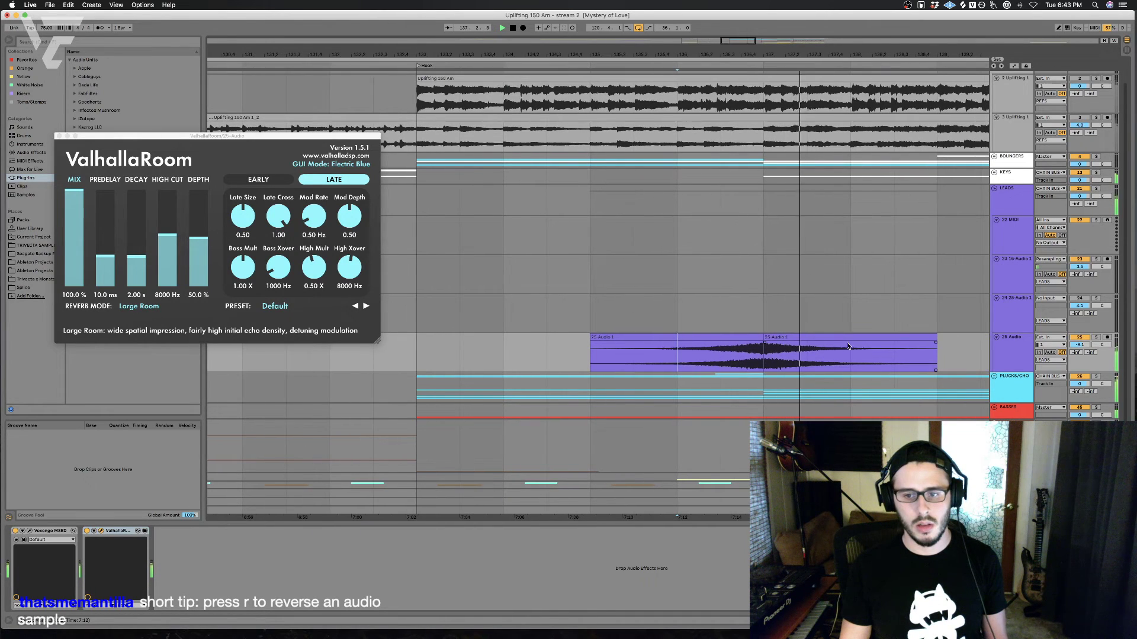
# Step: Cut both swell clips and paste them two bars later, starting at bar 137
pyautogui.keyDown('shift'); pyautogui.click(867, 336); pyautogui.keyUp('shift')
pyautogui.moveTo(594, 356); pyautogui.dragTo(958, 363)
pyautogui.press('super+x')
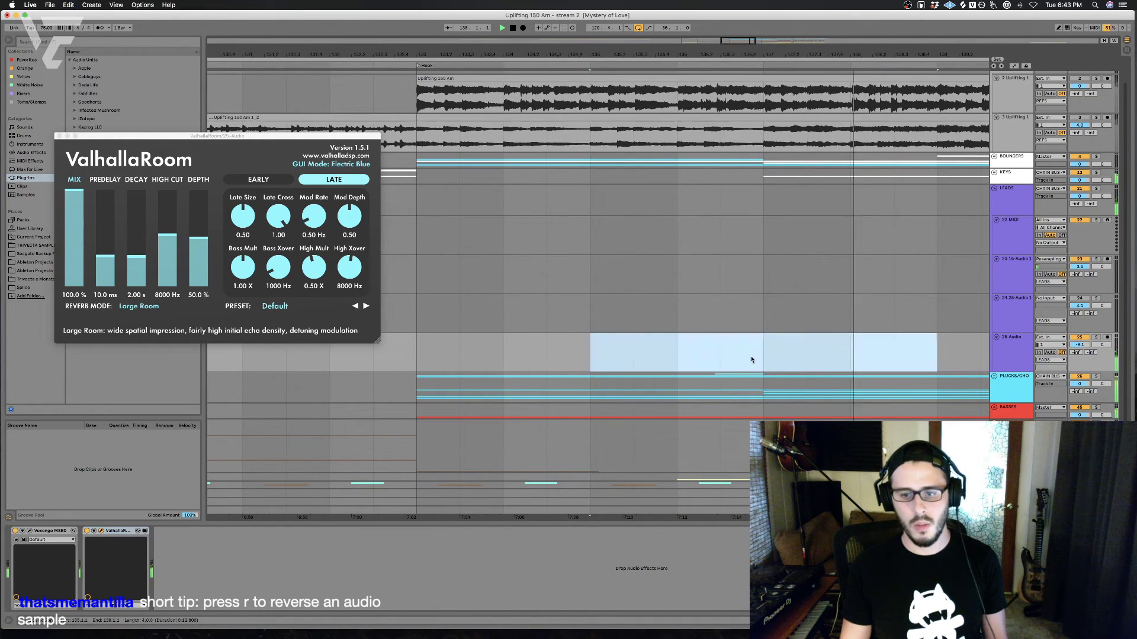
pyautogui.click(763, 362)
pyautogui.press('super+v')
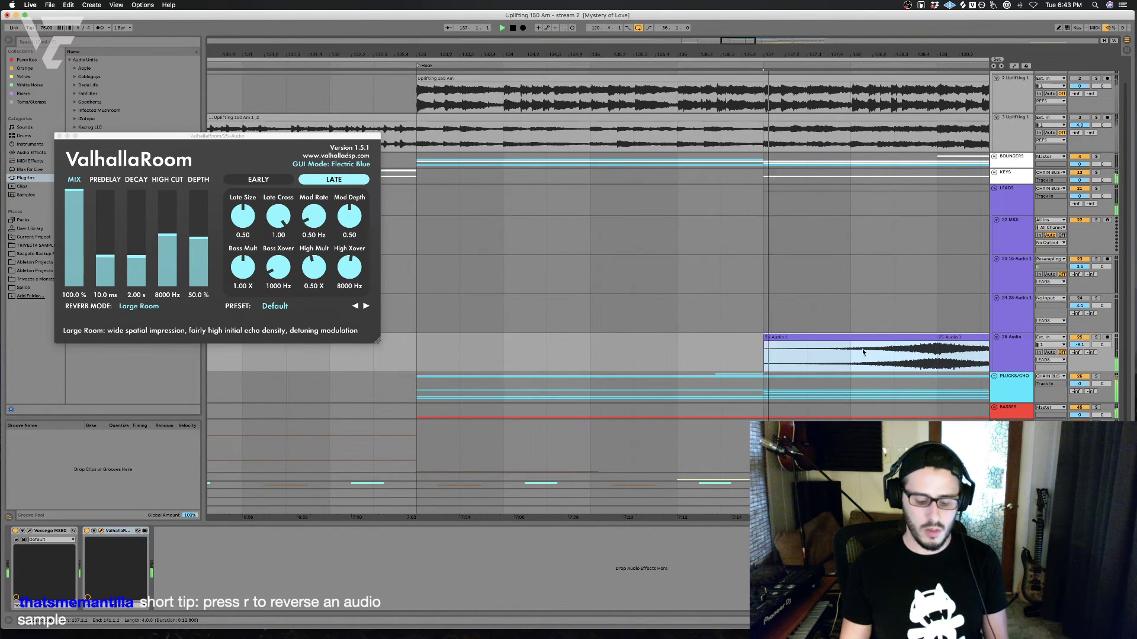
# Step: Deactivate both swell clips, reactivate only the rising one, and try the reverse command on it
pyautogui.press('0')
pyautogui.hscroll(6, 856, 343)
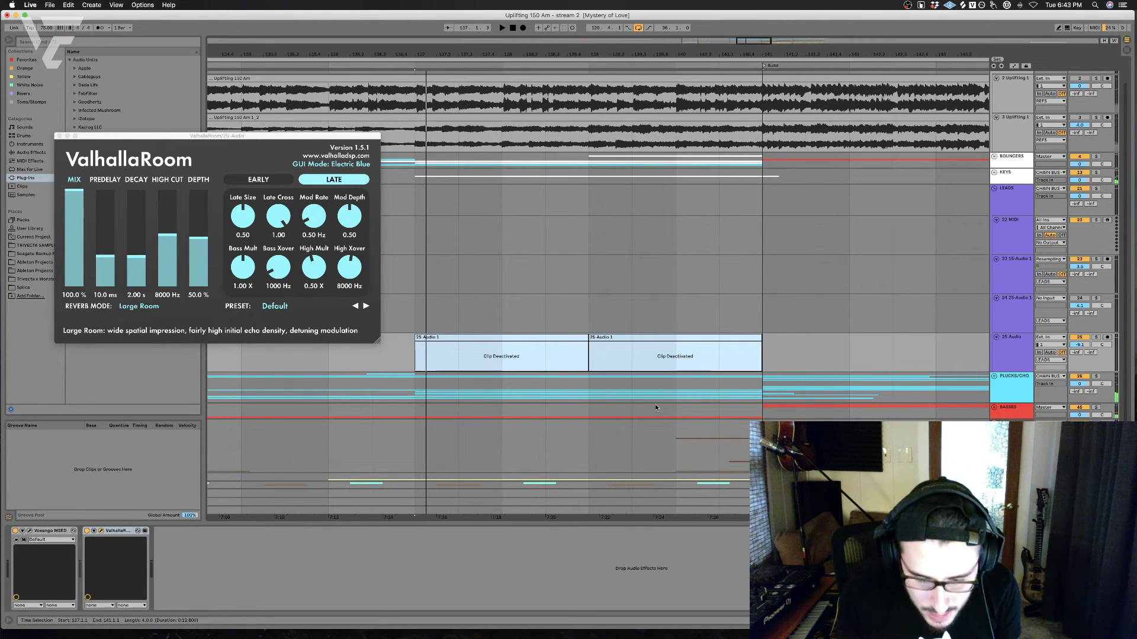
pyautogui.click(575, 342)
pyautogui.press('0')
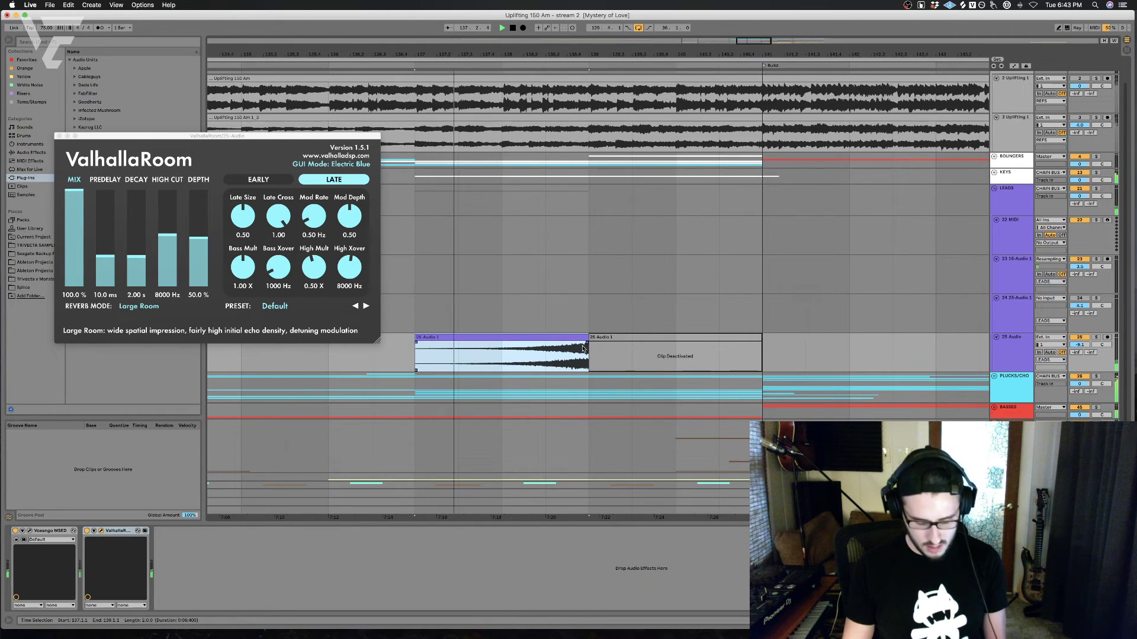
pyautogui.press('r')
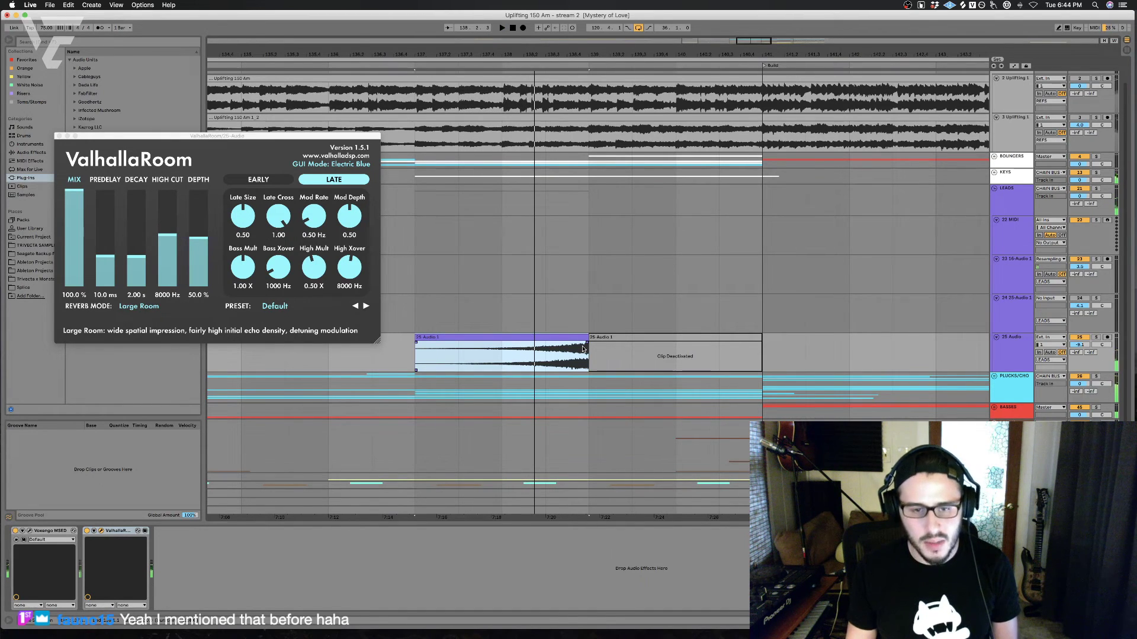
# Step: Play the rising clip without its tail, reactivate the fading clip, and replay the section
pyautogui.click(496, 370)
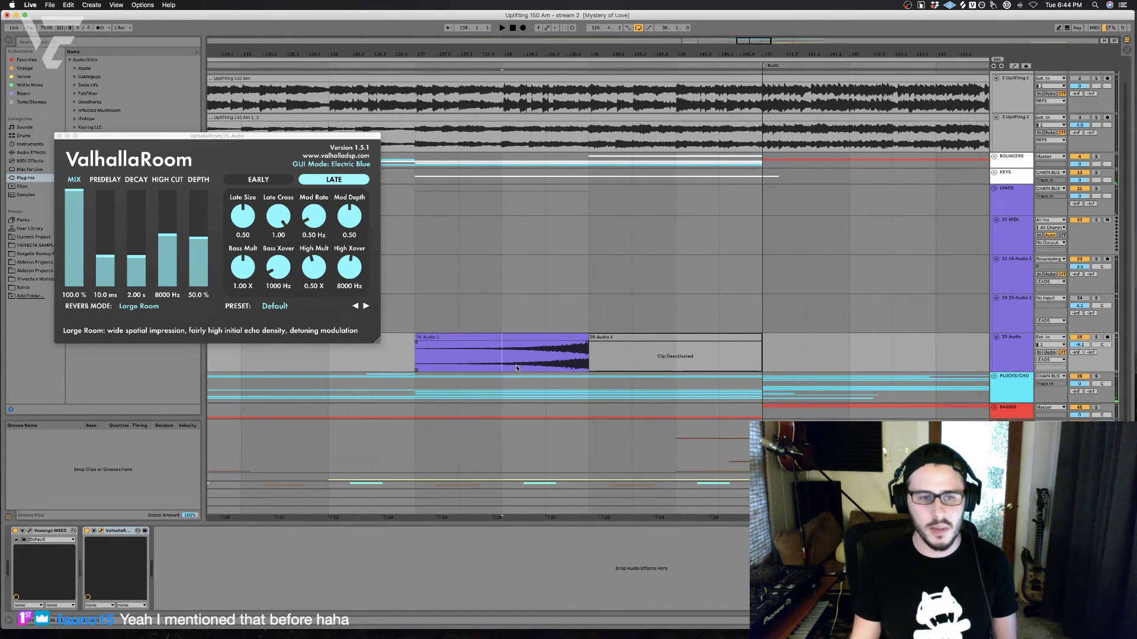
pyautogui.press('space')
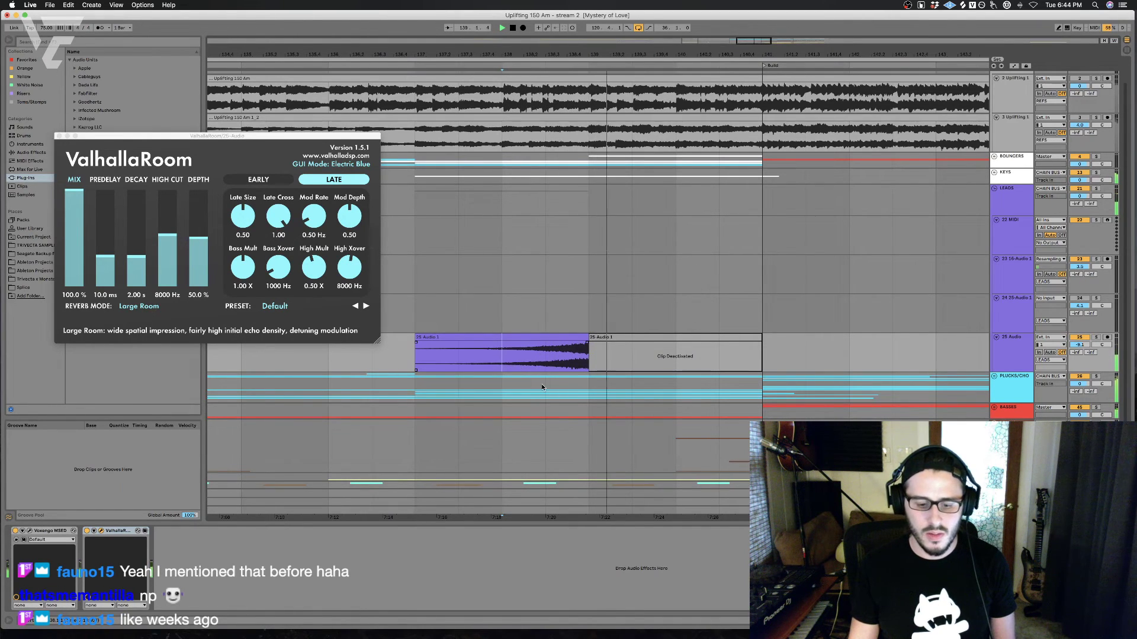
pyautogui.press('space')
pyautogui.click(616, 348)
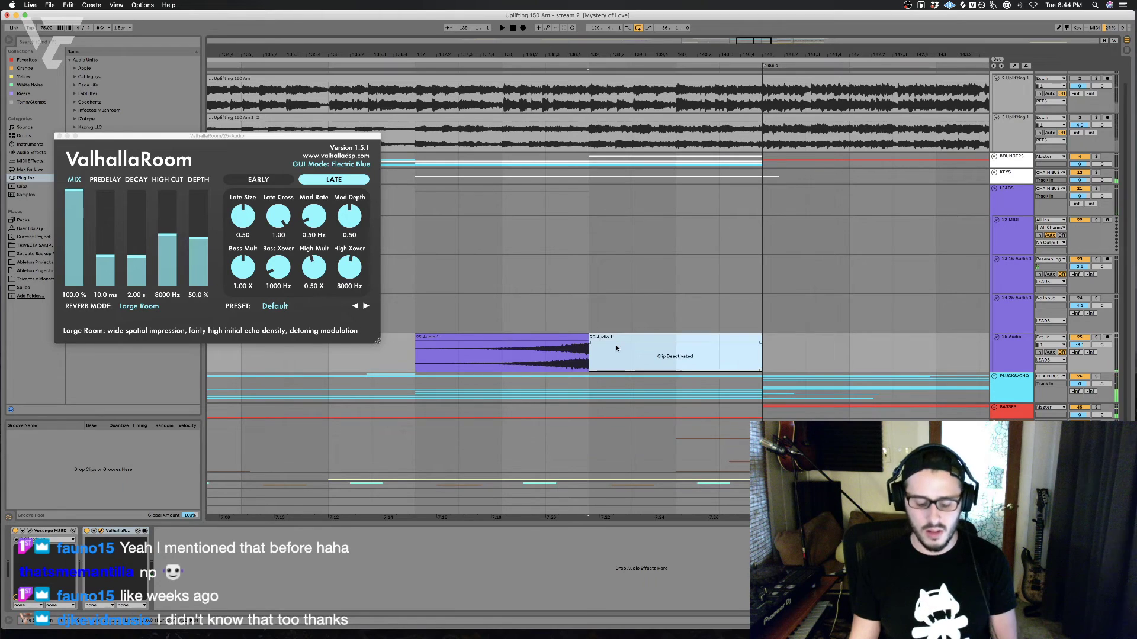
pyautogui.press('0')
pyautogui.press('space')
# Step: Move both swell clips to start at bar 139, so the swell peaks at the Build marker, and play them
pyautogui.click(522, 335)
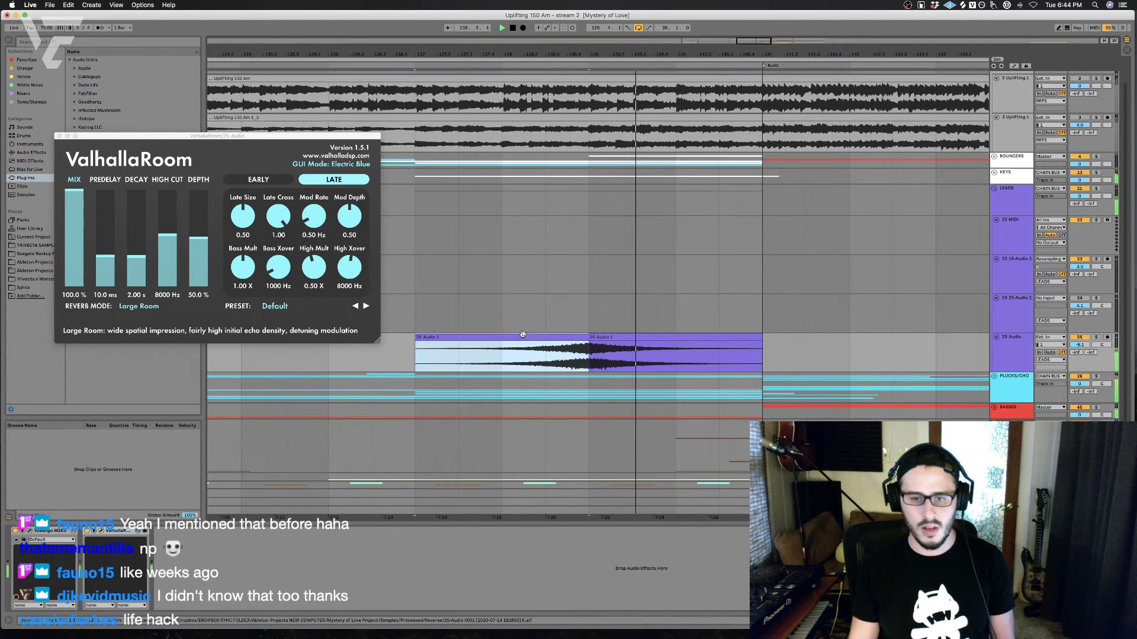
pyautogui.keyDown('shift'); pyautogui.click(677, 338); pyautogui.keyUp('shift')
pyautogui.press('super+x')
pyautogui.click(591, 358)
pyautogui.press('super+v')
pyautogui.click(688, 365)
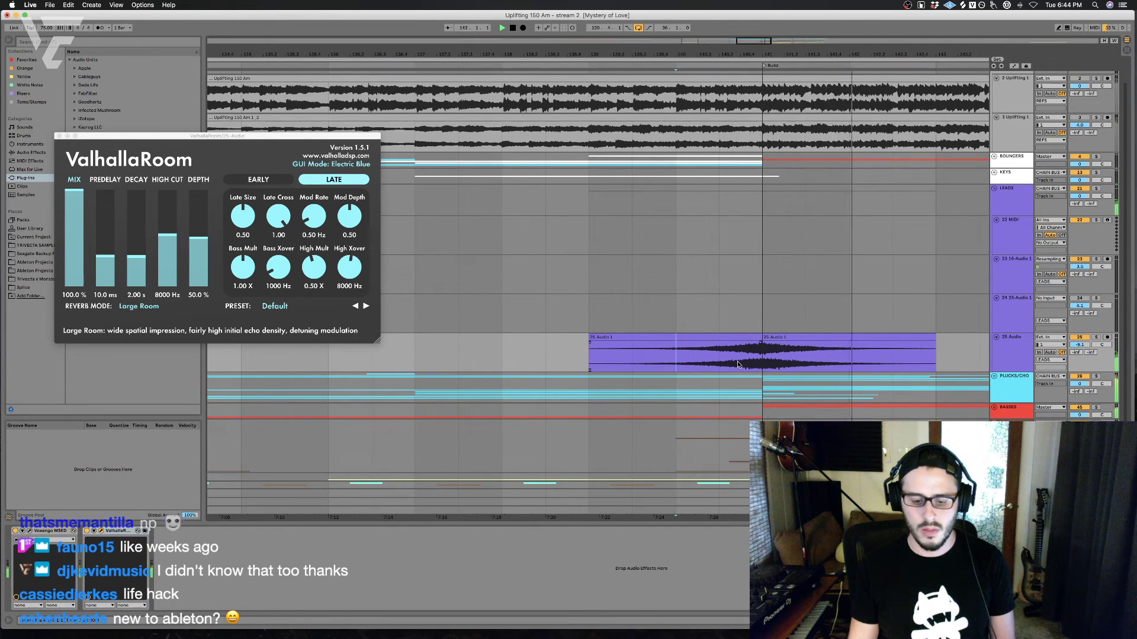
pyautogui.click(718, 362)
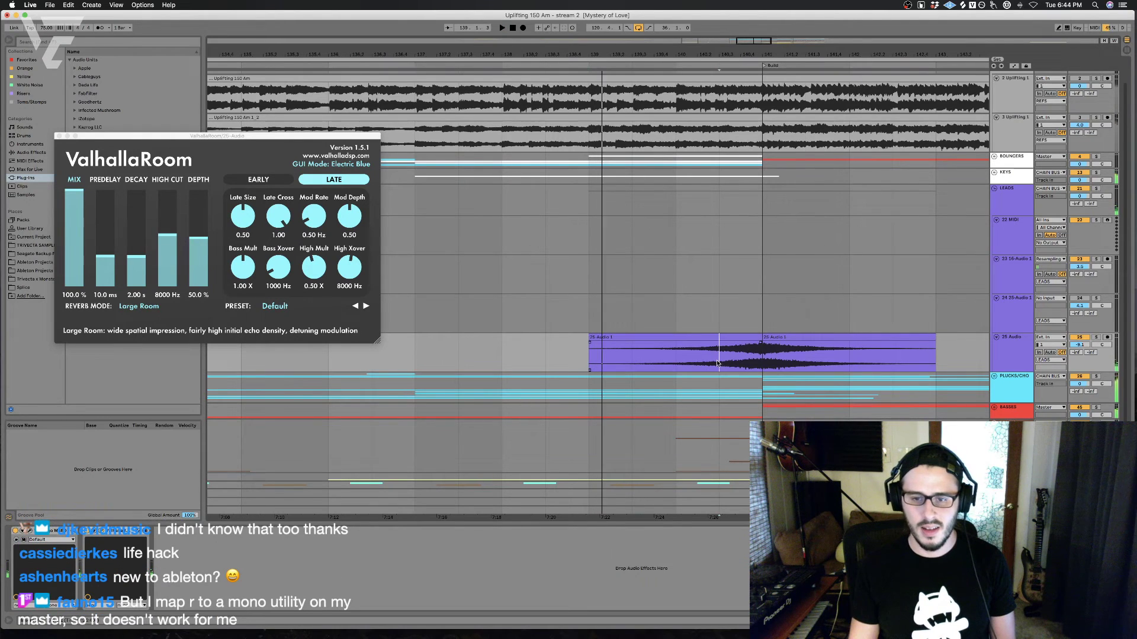
# Step: Play the Build swell while toggling the 25-Audio track's solo and mute to compare the mix with and without it
pyautogui.click(1097, 337)
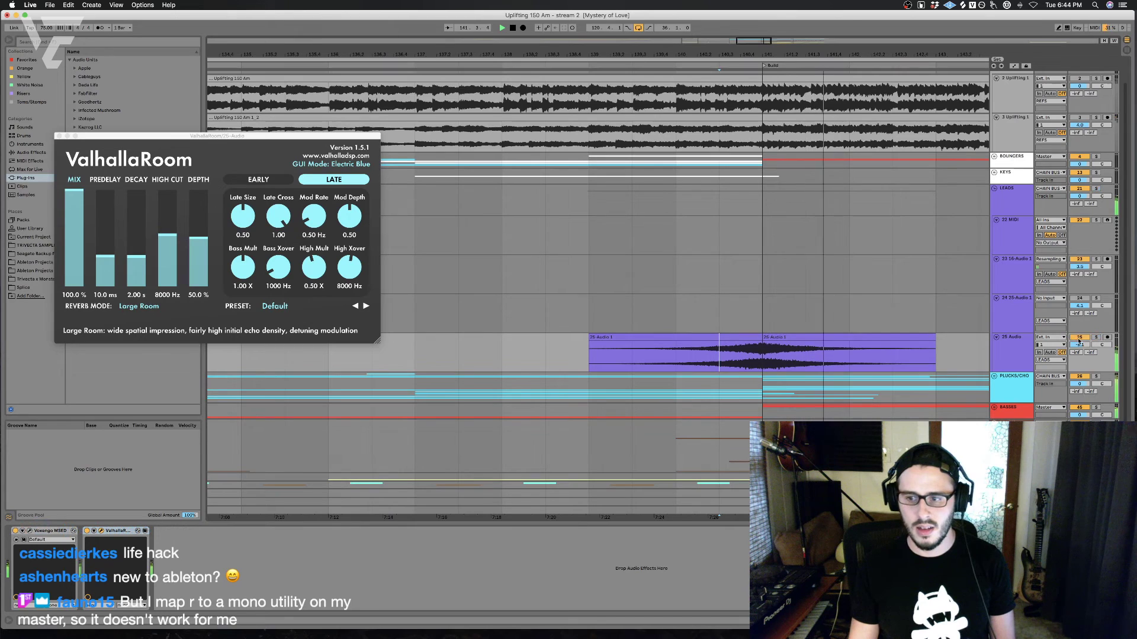
pyautogui.click(1078, 339)
pyautogui.press('space')
pyautogui.press('space')
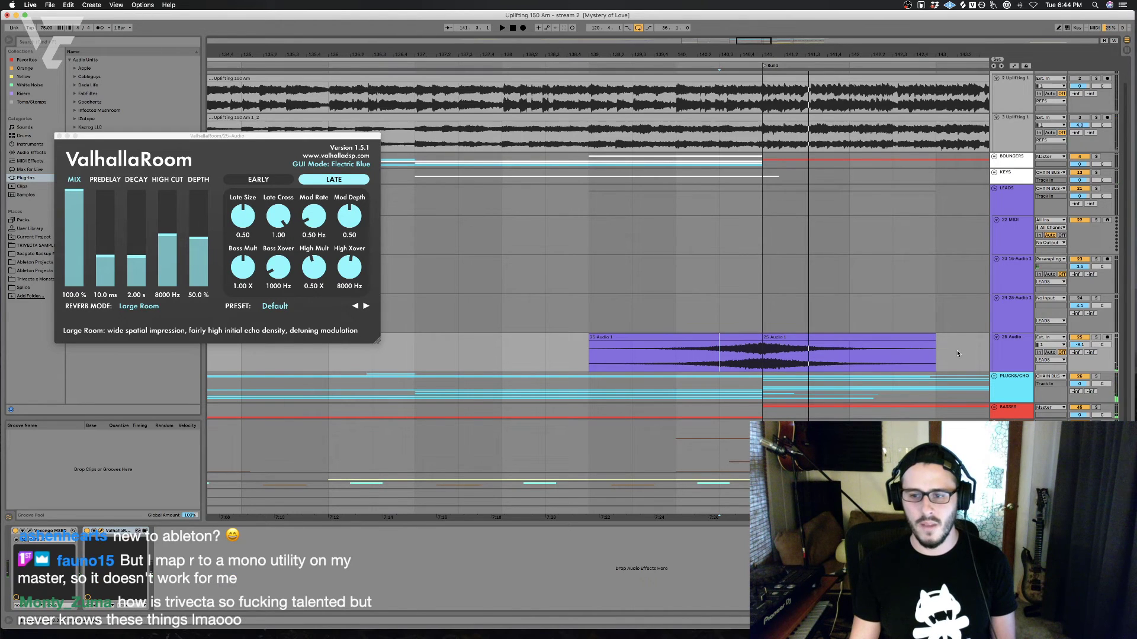
# Step: Deactivate both swell clips around the Build marker and delete ValhallaRoom from the 25-Audio track
pyautogui.moveTo(934, 355); pyautogui.dragTo(536, 355)
pyautogui.press('0')
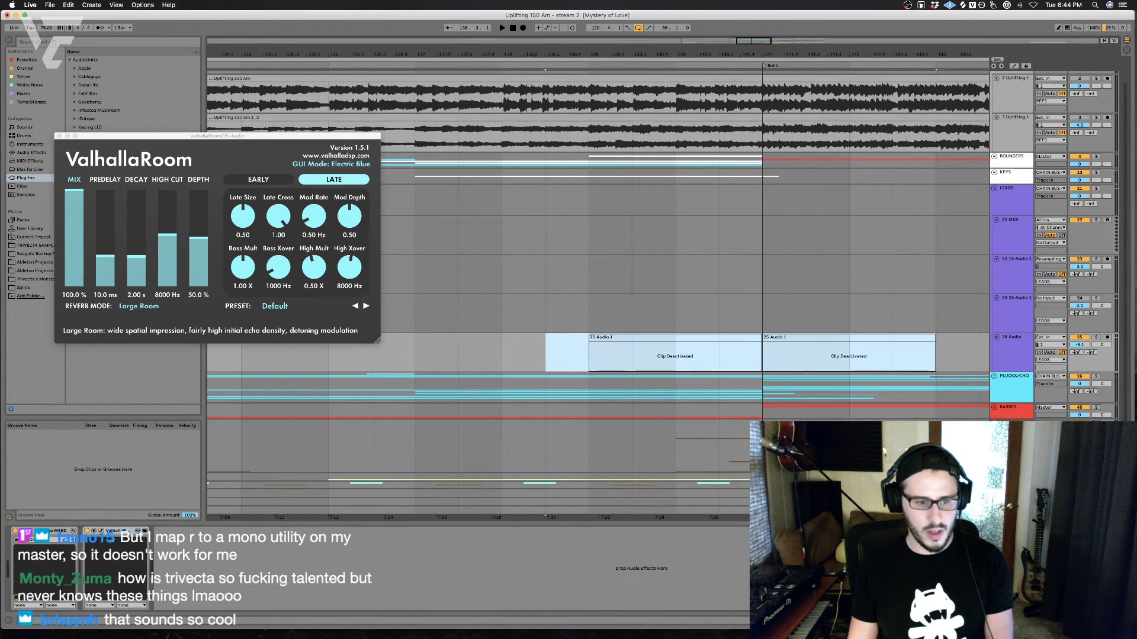
pyautogui.click(123, 533)
pyautogui.press('Delete')
# Step: Audition the swells leading into the Drop marker from several start points, toggling the 25-Audio track during playback
pyautogui.hscroll(5, 772, 359)
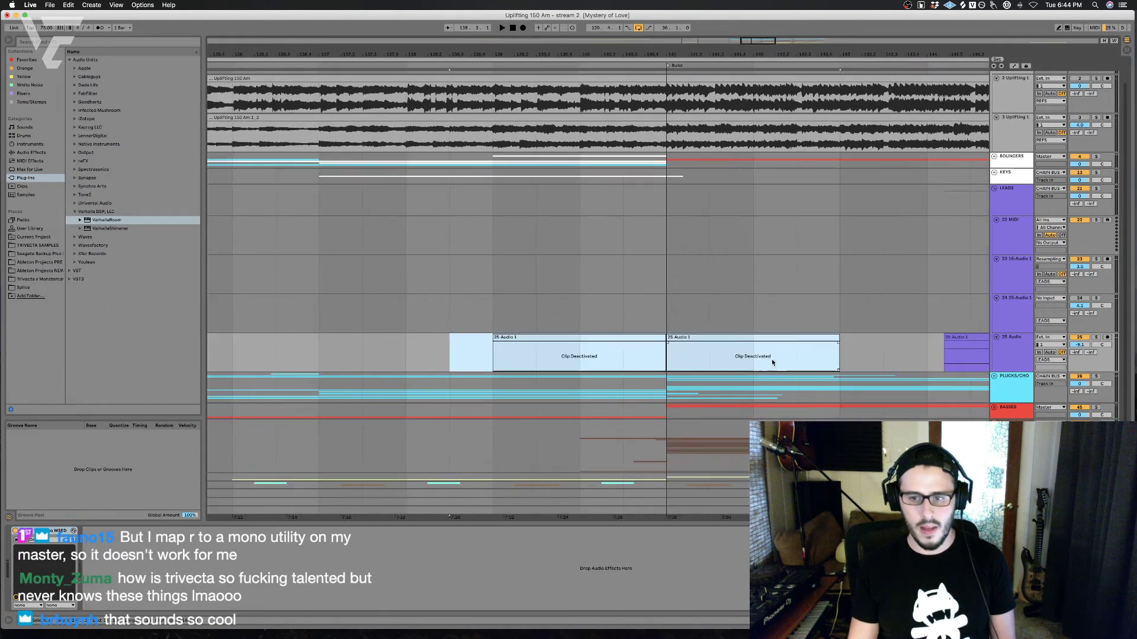
pyautogui.click(771, 359)
pyautogui.press('space')
pyautogui.hscroll(5, 791, 361)
pyautogui.click(799, 363)
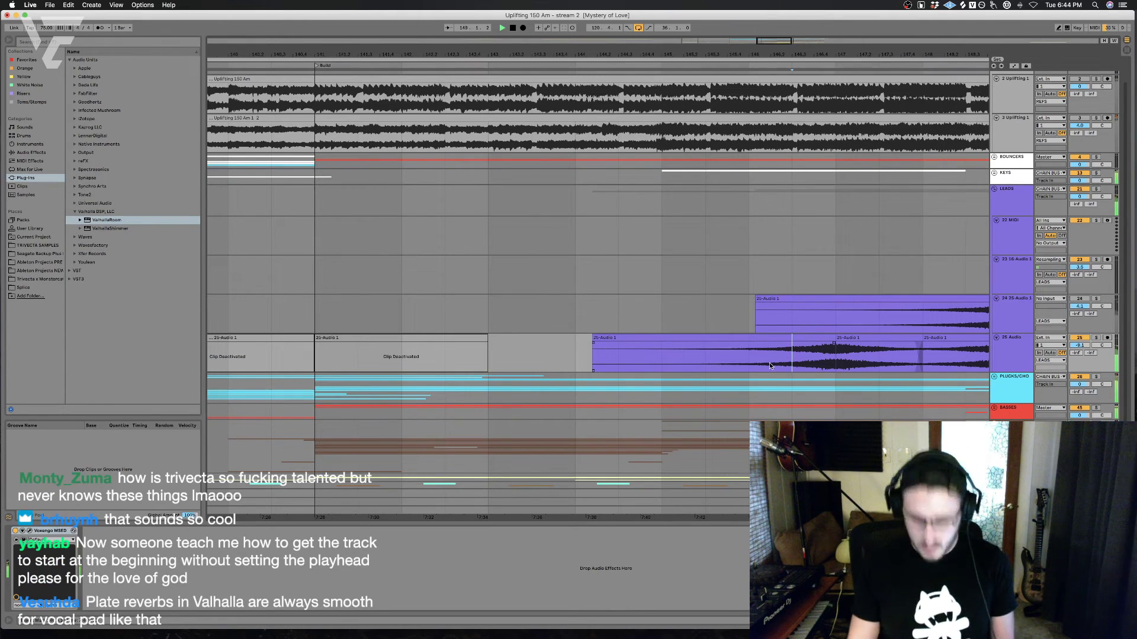
pyautogui.click(702, 361)
pyautogui.hscroll(5, 669, 363)
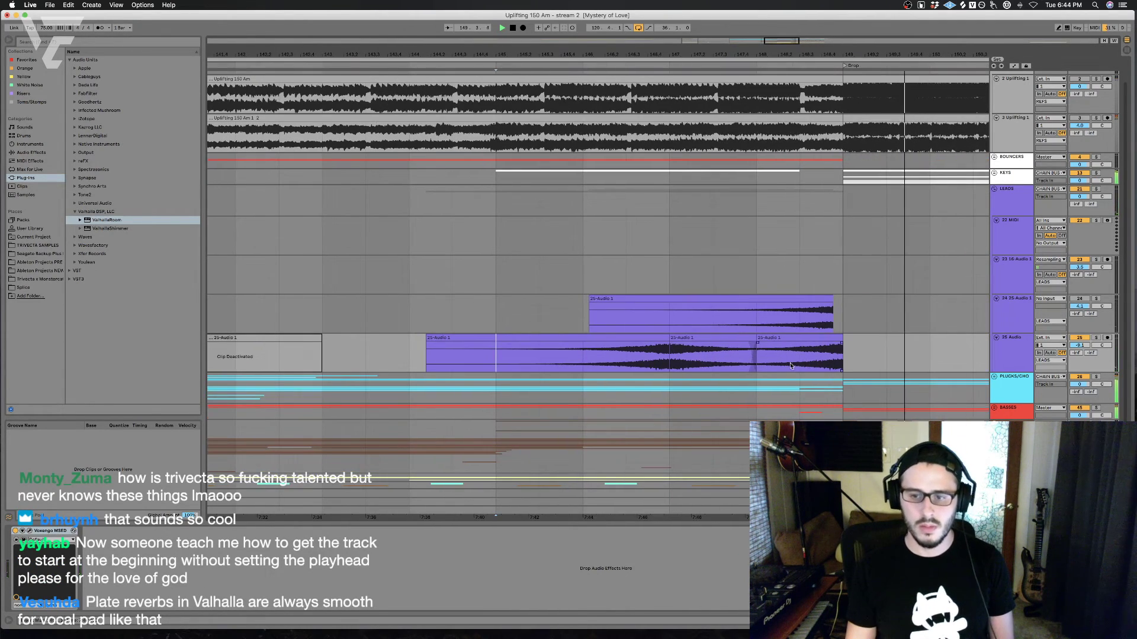
pyautogui.click(758, 362)
pyautogui.press('space')
pyautogui.press('space')
pyautogui.click(1077, 339)
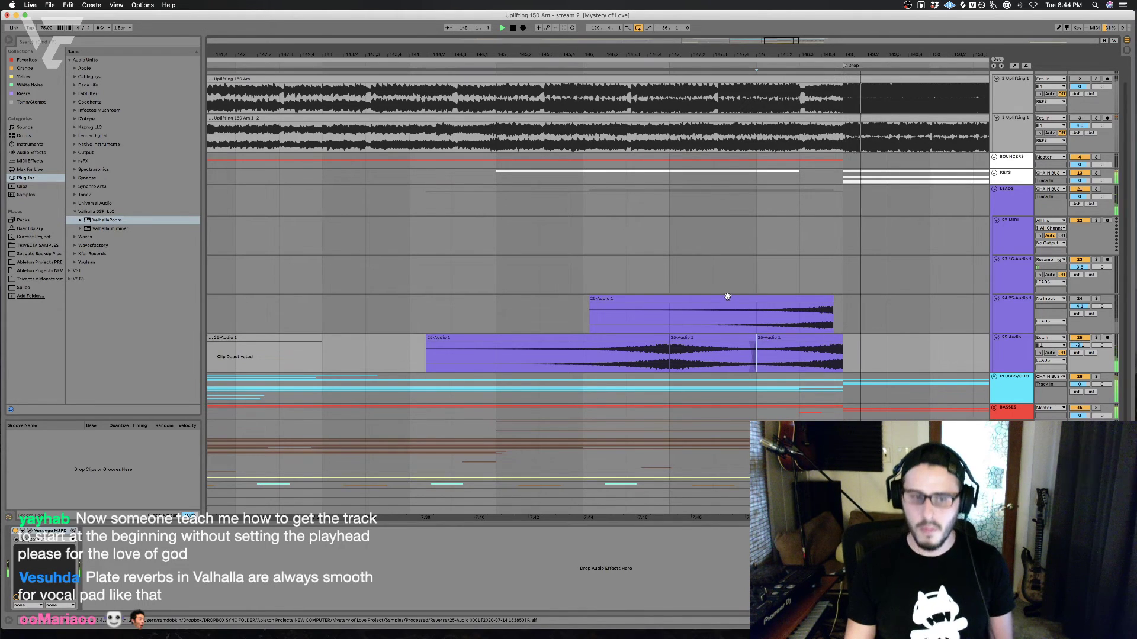
# Step: Reactivate the rising and fading swell clips around the Build marker and play them
pyautogui.hscroll(-5, 595, 353)
pyautogui.click(550, 343)
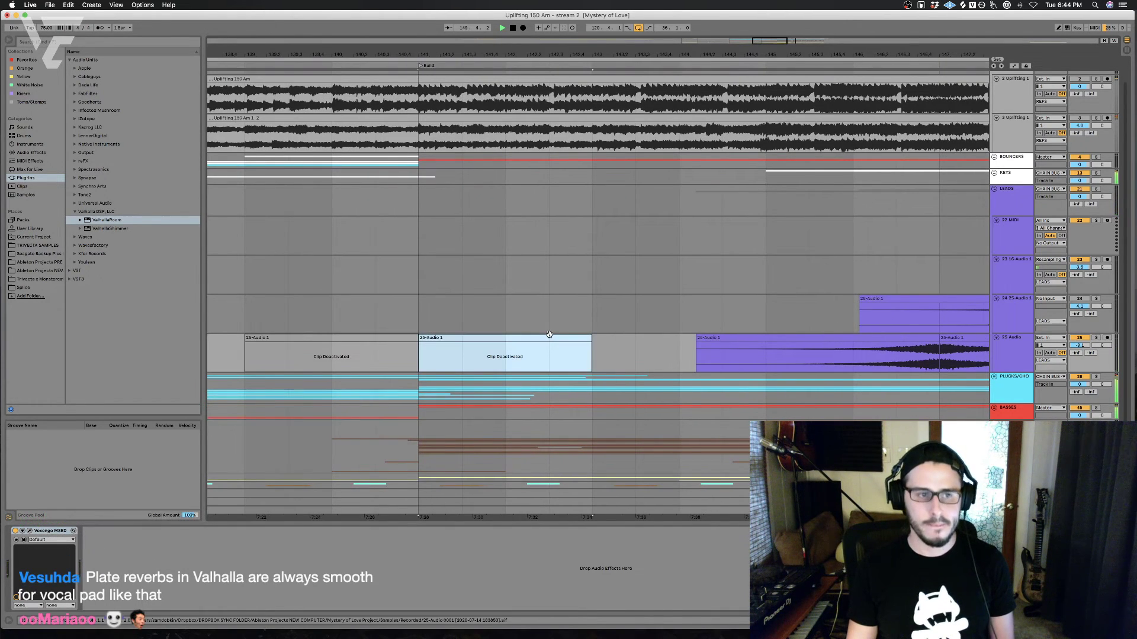
pyautogui.click(331, 339)
pyautogui.press('space')
pyautogui.press('space')
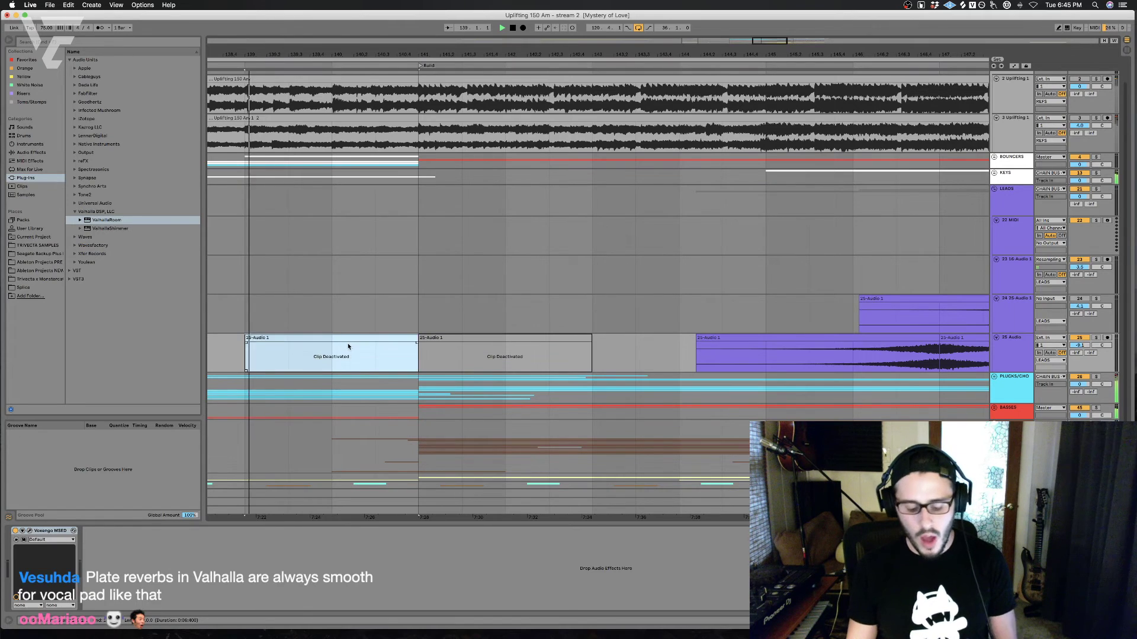
pyautogui.press('0')
pyautogui.click(458, 338)
pyautogui.press('0')
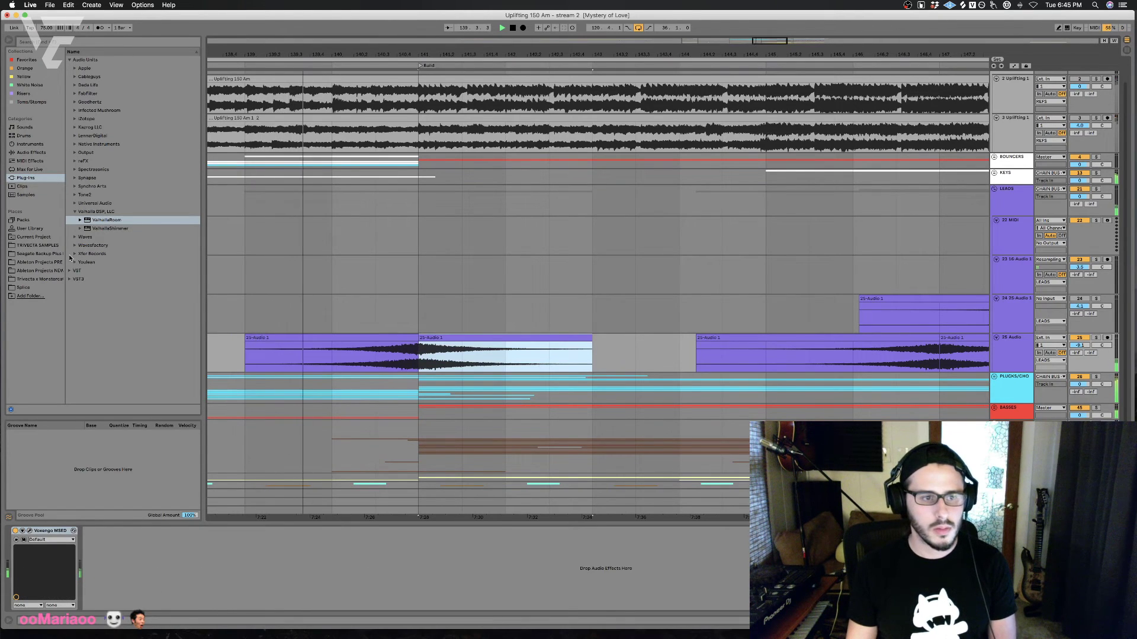
# Step: Add Xfer Records LFOTool to the 25-Audio track and load a TranceGate preset
pyautogui.click(101, 253)
pyautogui.click(108, 246)
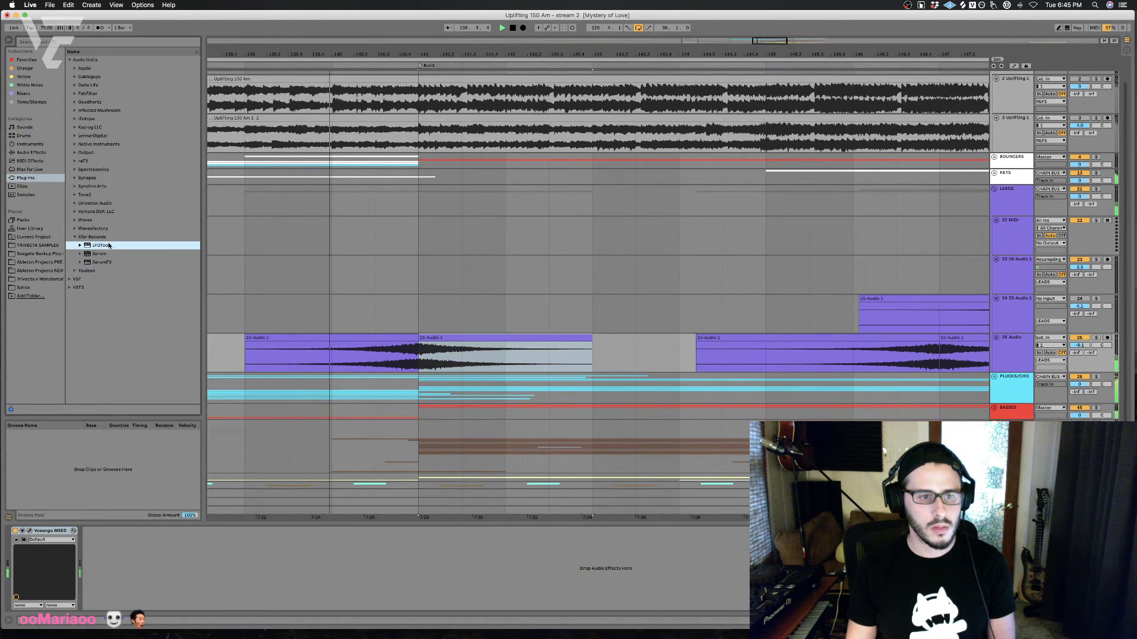
pyautogui.click(367, 363)
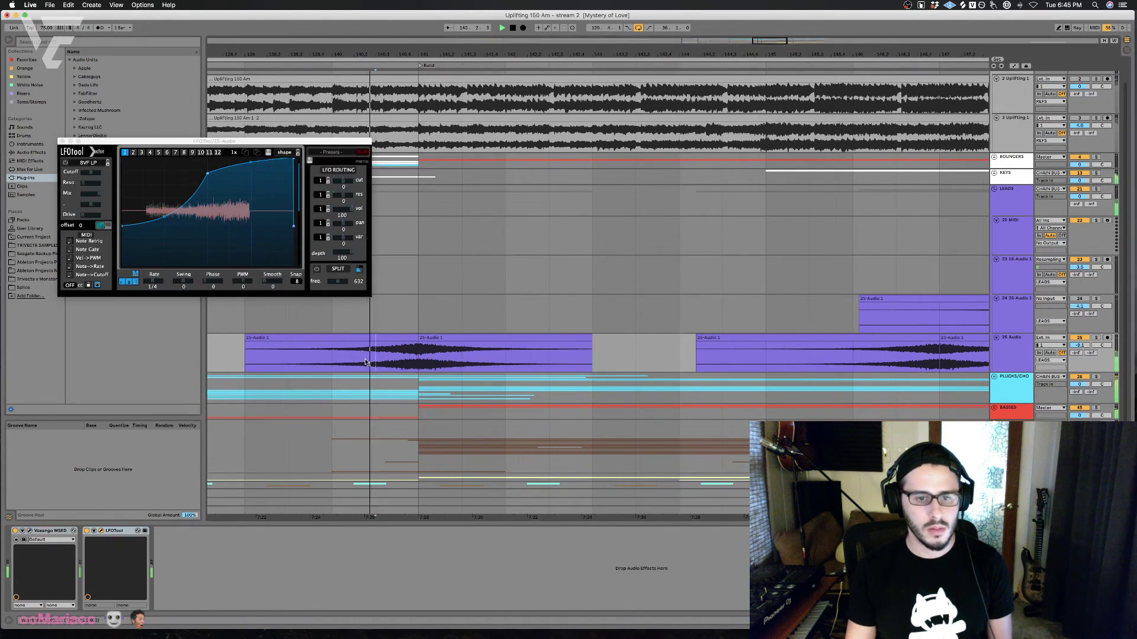
pyautogui.click(339, 154)
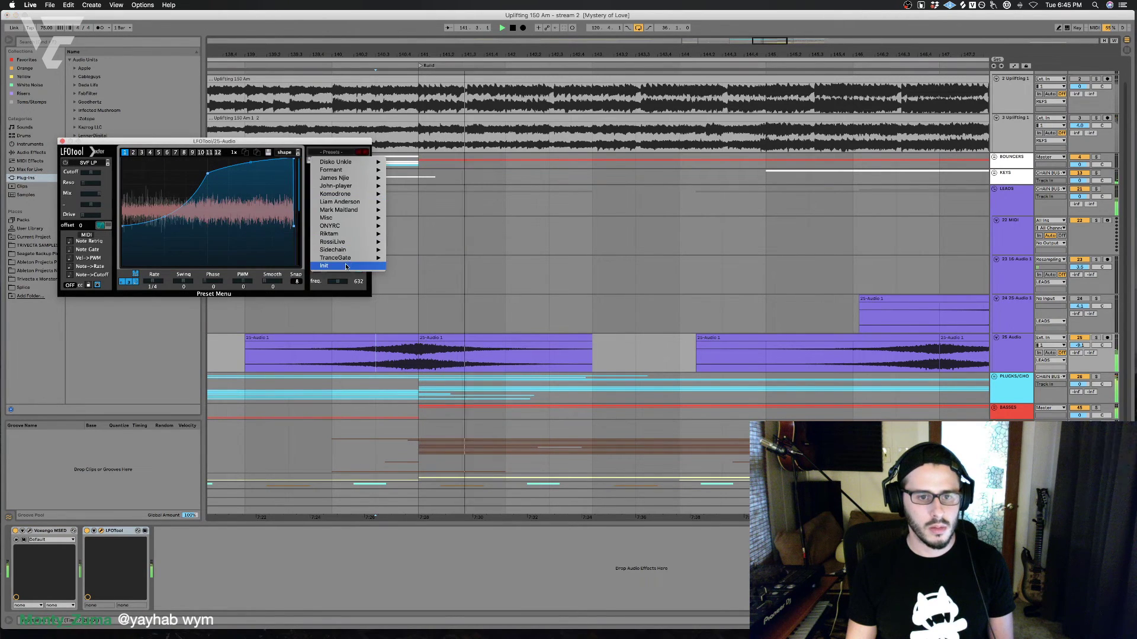
pyautogui.moveTo(367, 258)
pyautogui.click(406, 267)
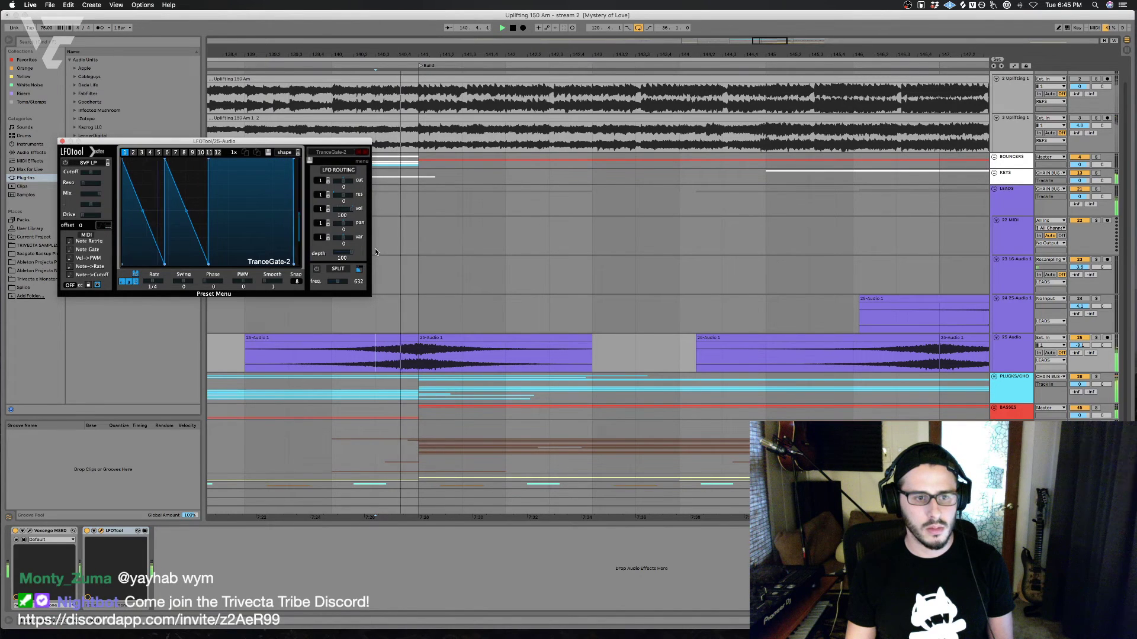
# Step: Advance LFOTool to the TranceGate-4 preset and play the gated swell
pyautogui.click(365, 153)
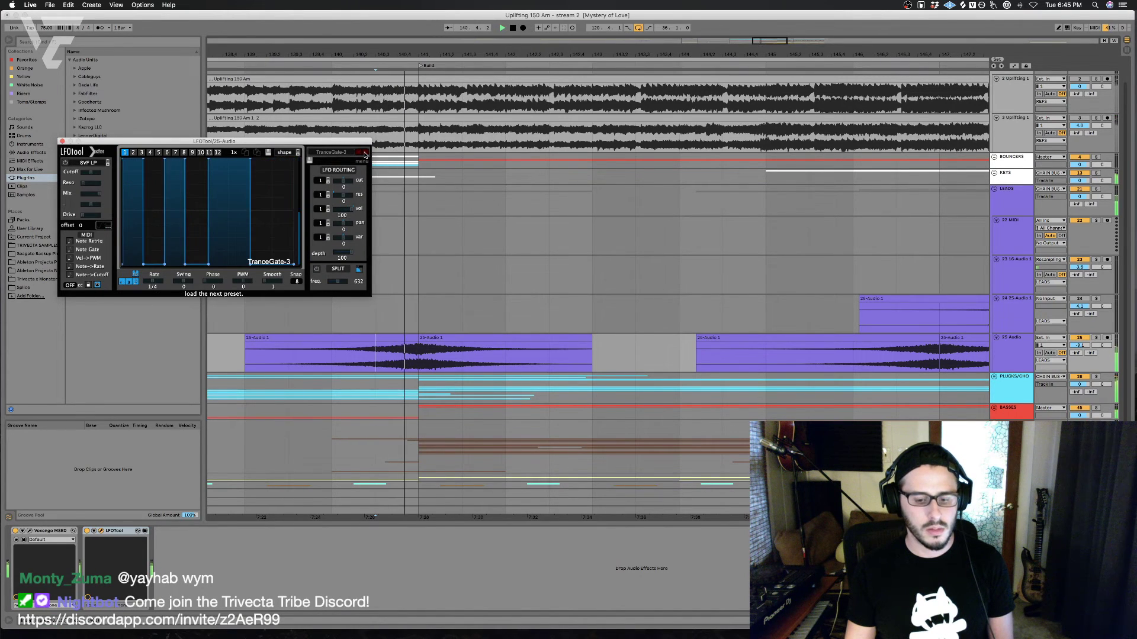
pyautogui.click(365, 154)
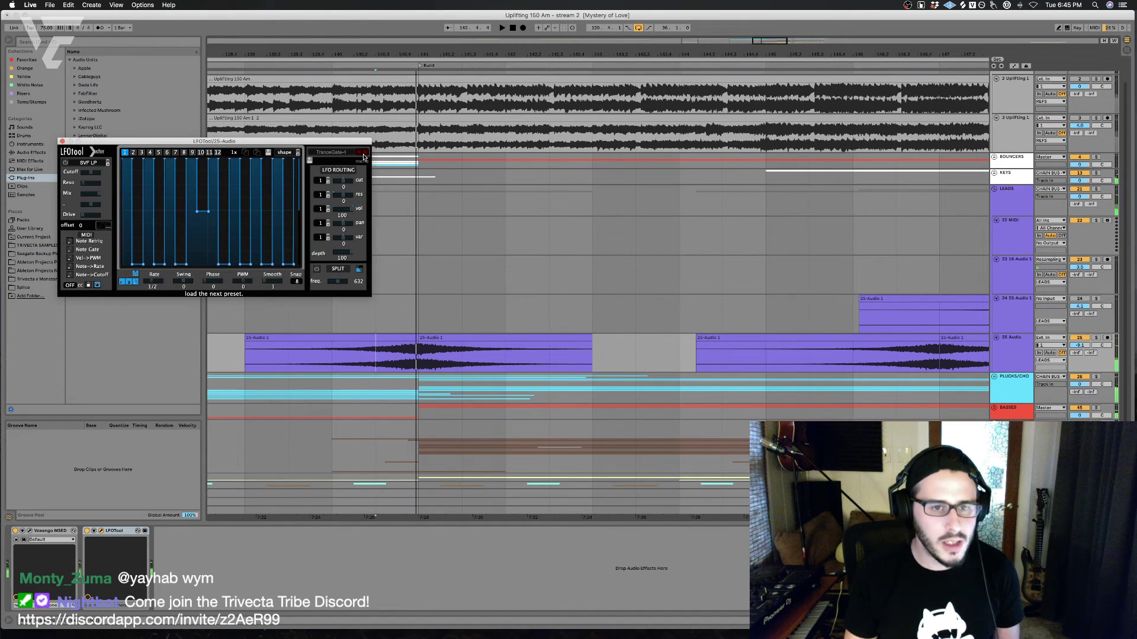
pyautogui.moveTo(159, 146); pyautogui.dragTo(295, 169)
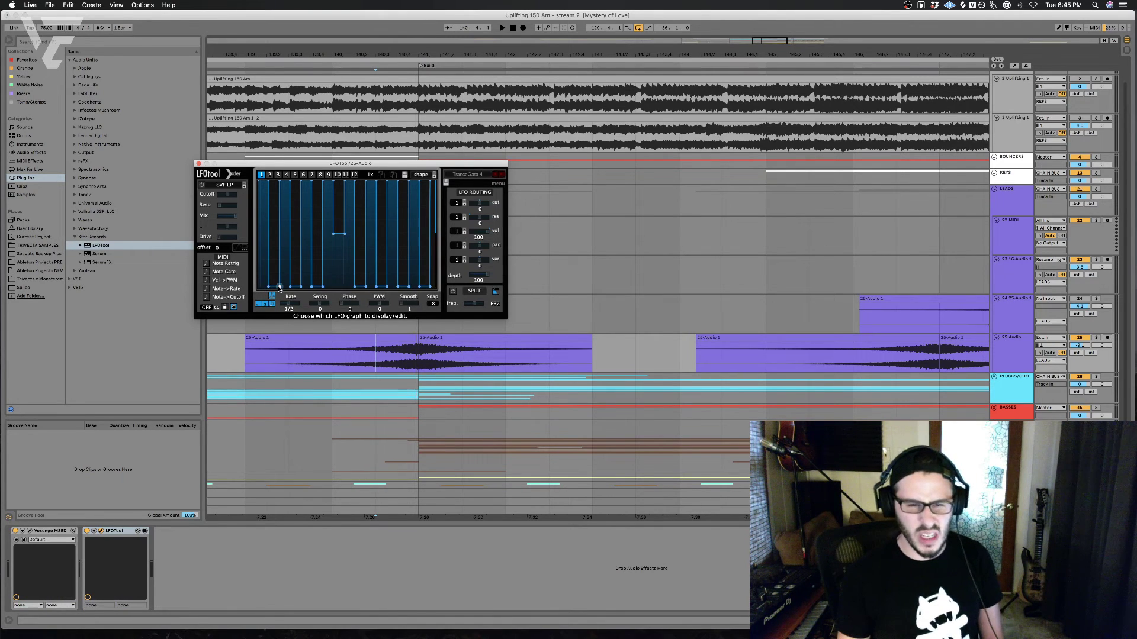
pyautogui.press('space')
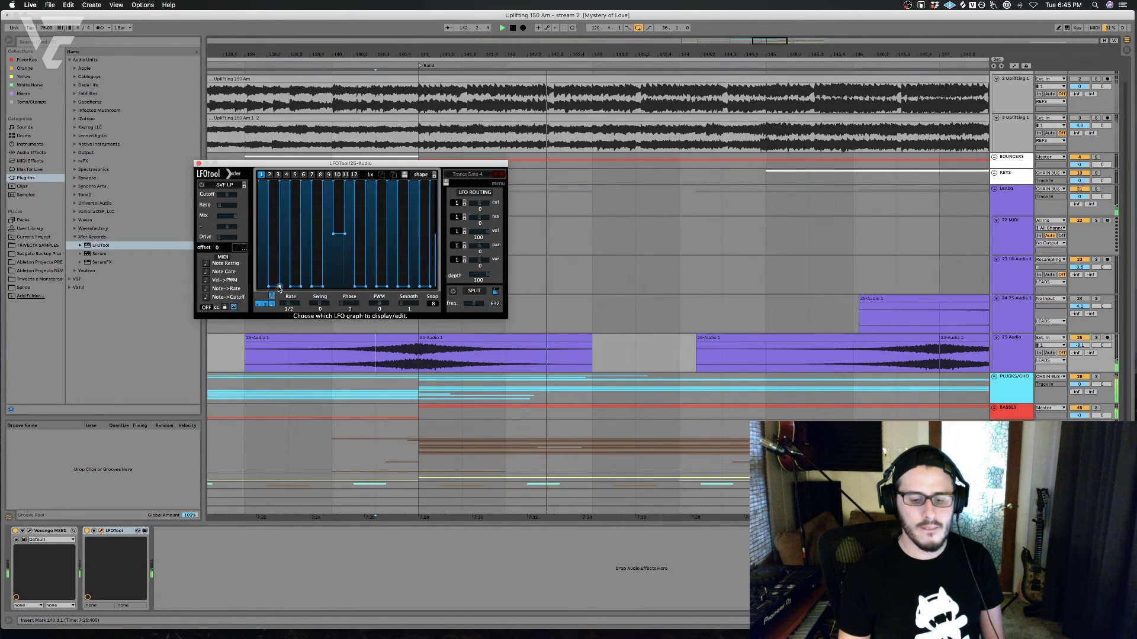
pyautogui.press('space')
pyautogui.press('space')
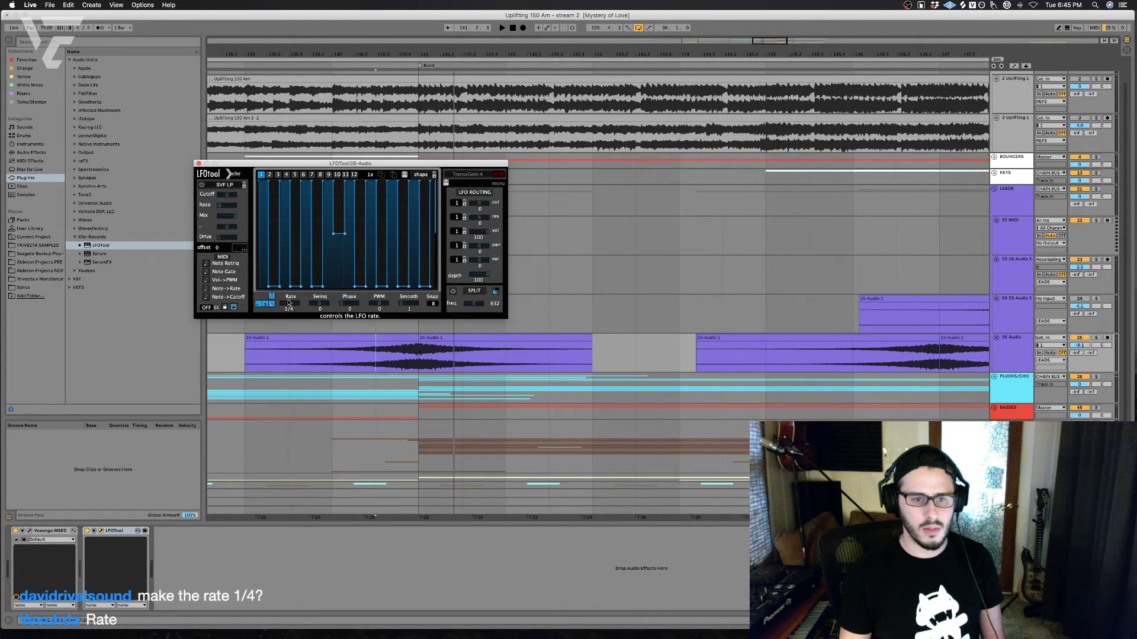
# Step: Try the LFOTool gate at a rate of 1/4 during playback, and close its window
pyautogui.scroll(-1, 290, 302)
pyautogui.press('space')
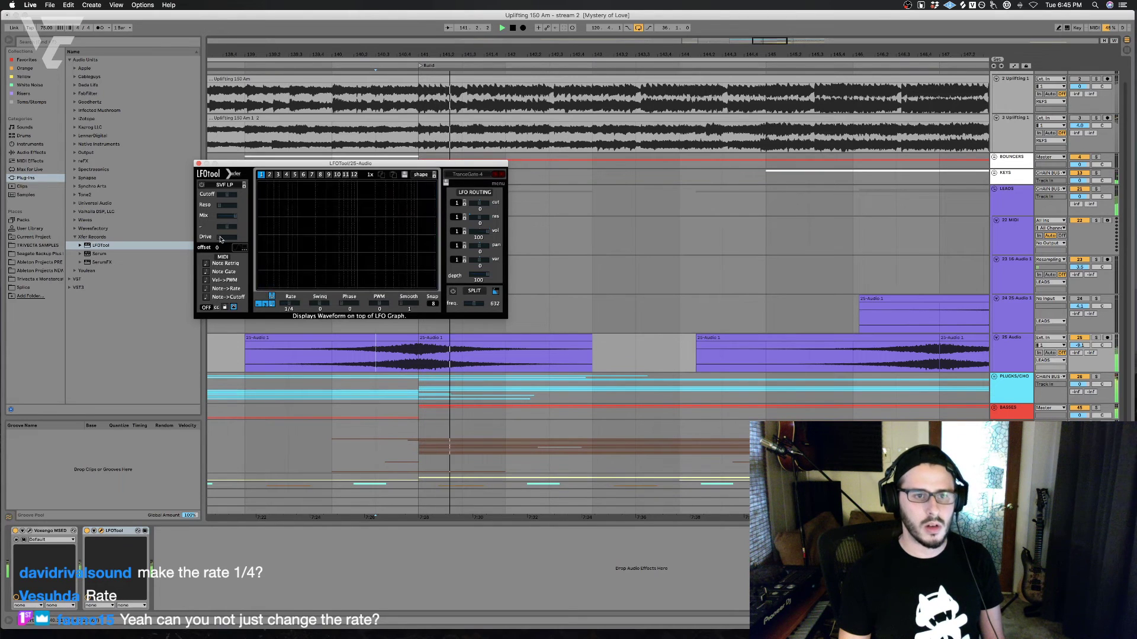
pyautogui.click(198, 164)
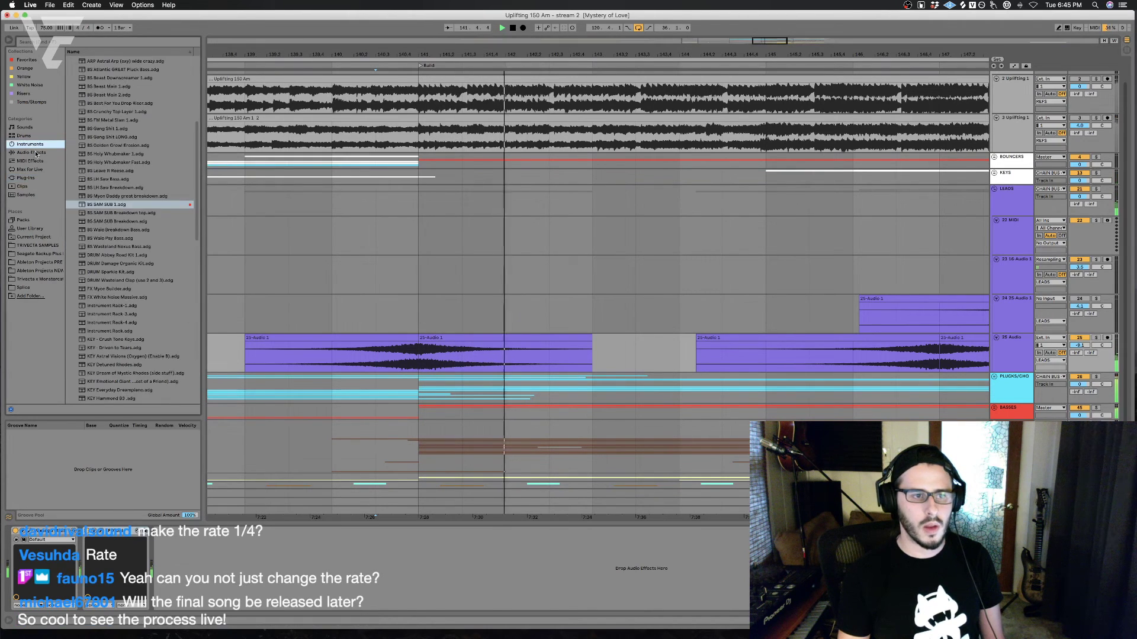
# Step: Add EQ Eight to the 25-Audio track and roll off the high frequencies with its highest band
pyautogui.click(31, 152)
pyautogui.click(107, 177)
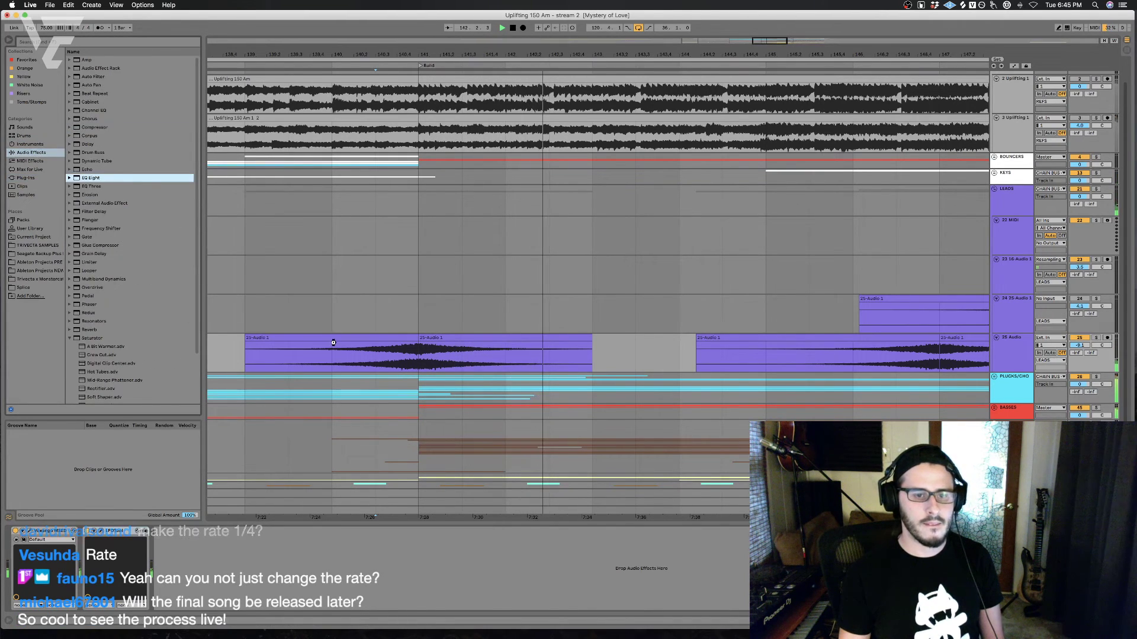
pyautogui.moveTo(333, 342); pyautogui.dragTo(333, 344)
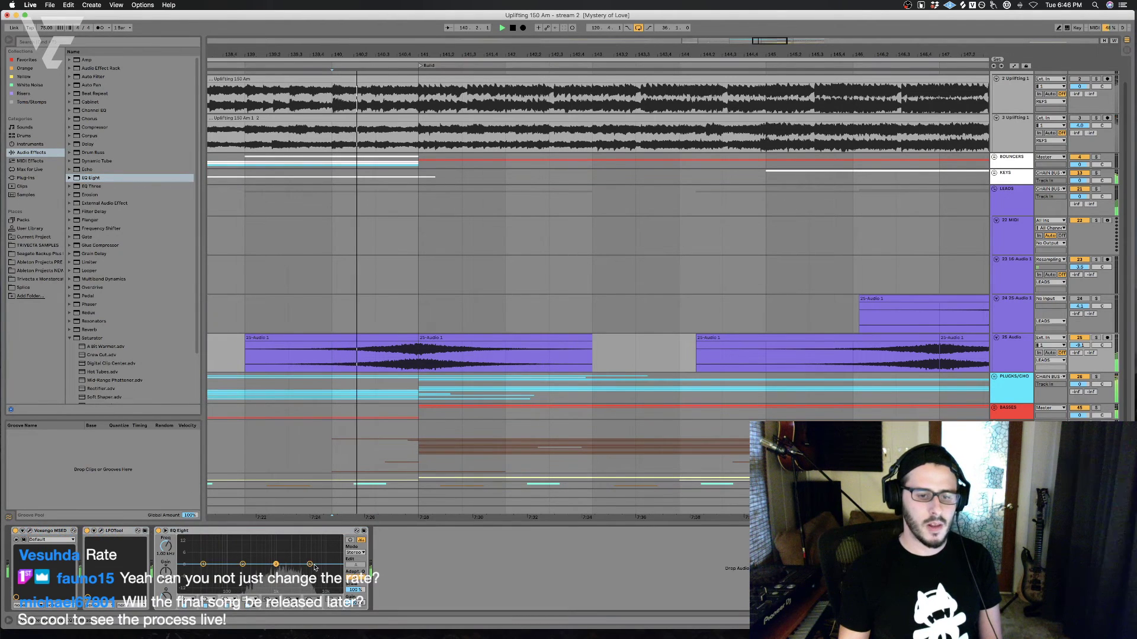
pyautogui.click(248, 599)
pyautogui.click(250, 582)
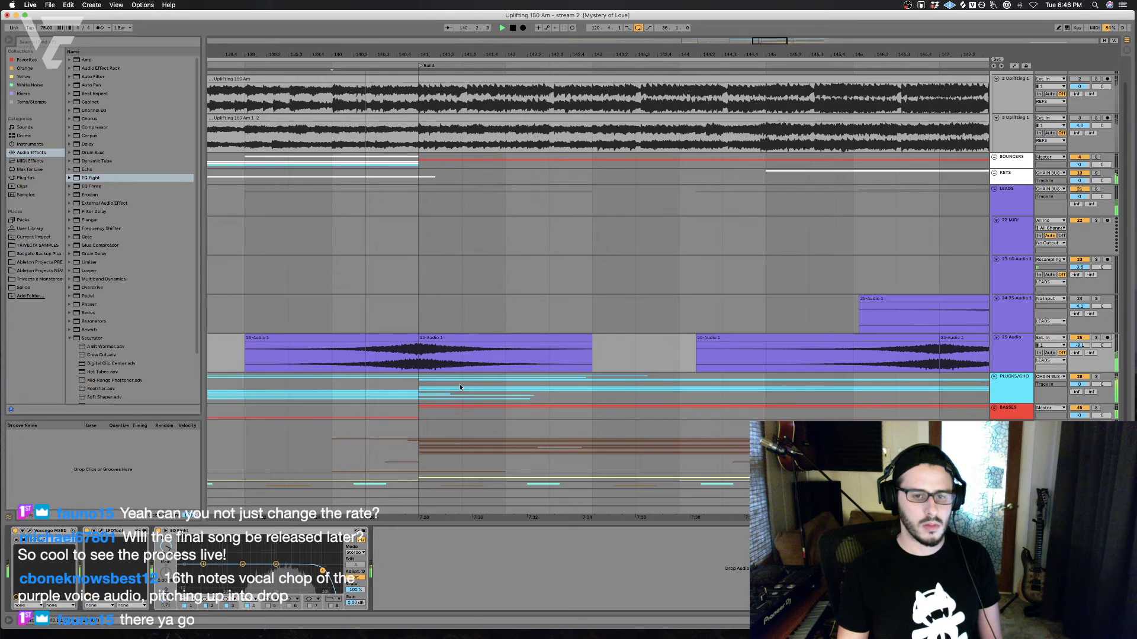
# Step: Deactivate the fading swell clip after the Build marker and delete LFOTool from the 25-Audio track
pyautogui.click(438, 337)
pyautogui.press('0')
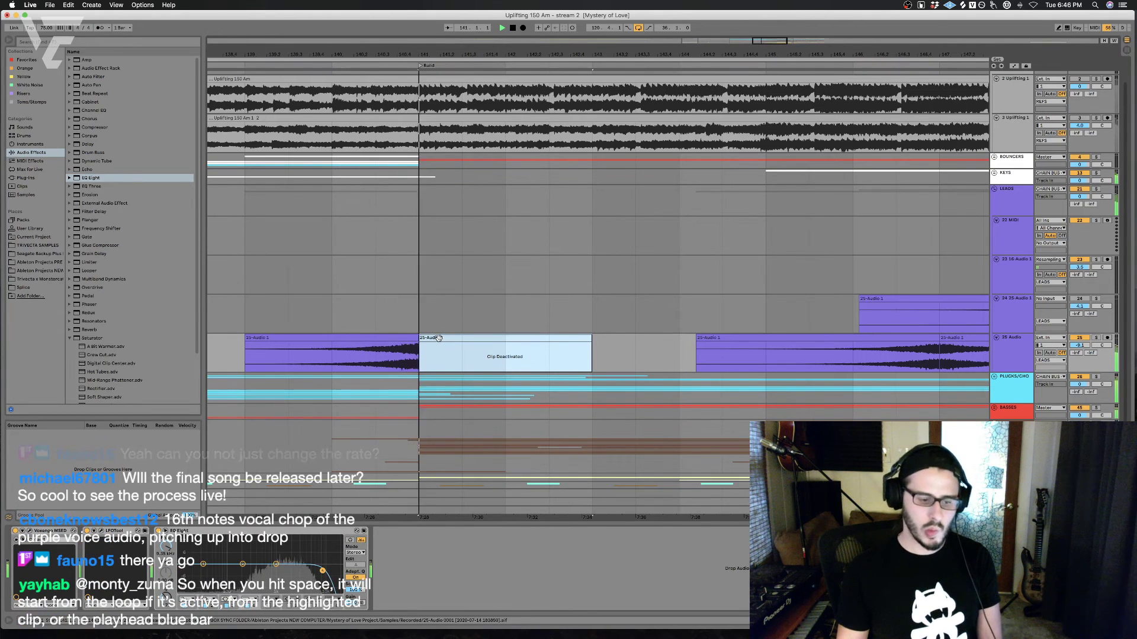
pyautogui.press('space')
pyautogui.click(398, 338)
pyautogui.click(127, 531)
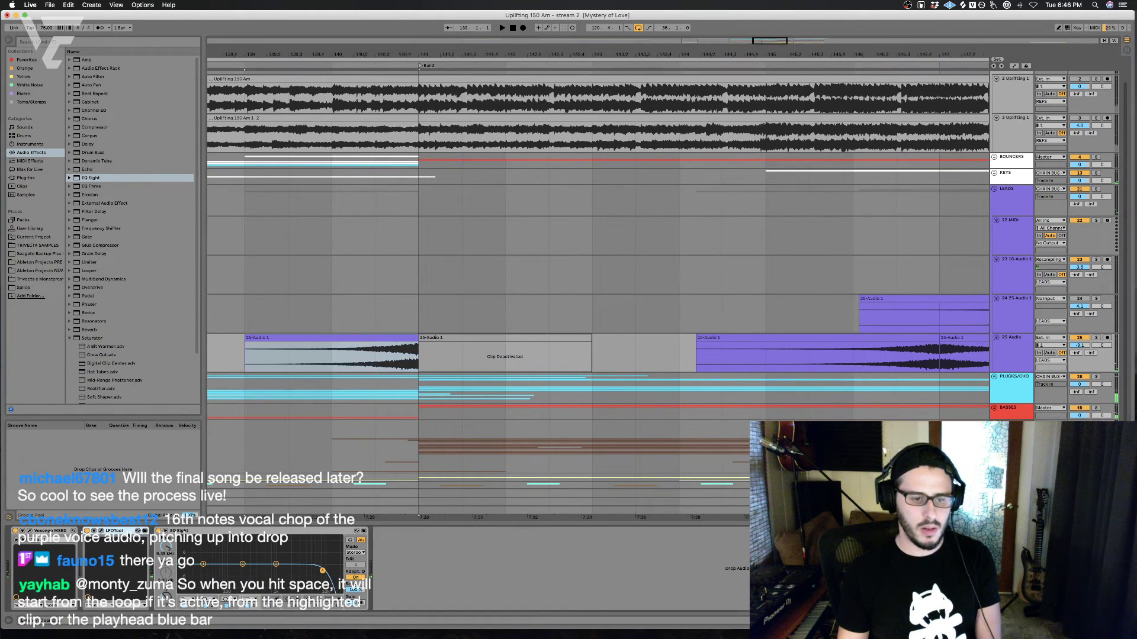
pyautogui.press('Delete')
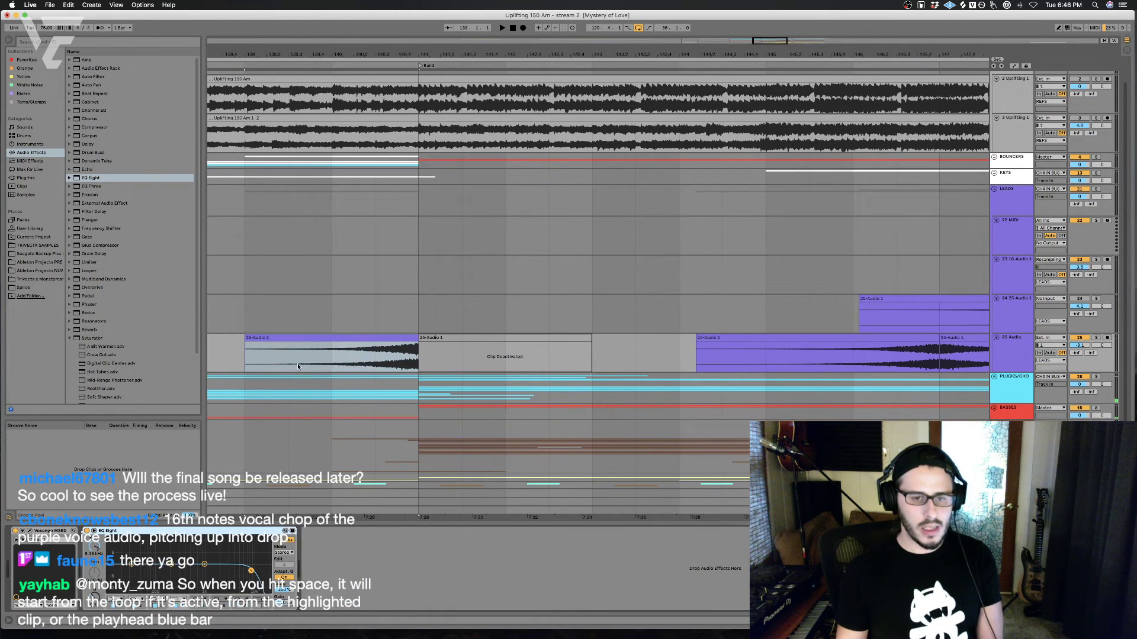
pyautogui.press('Delete')
# Step: Collapse the LEADS and REFS track groups in the arrangement
pyautogui.moveTo(420, 524); pyautogui.dragTo(420, 599)
pyautogui.hscroll(-10, 417, 393)
pyautogui.click(416, 393)
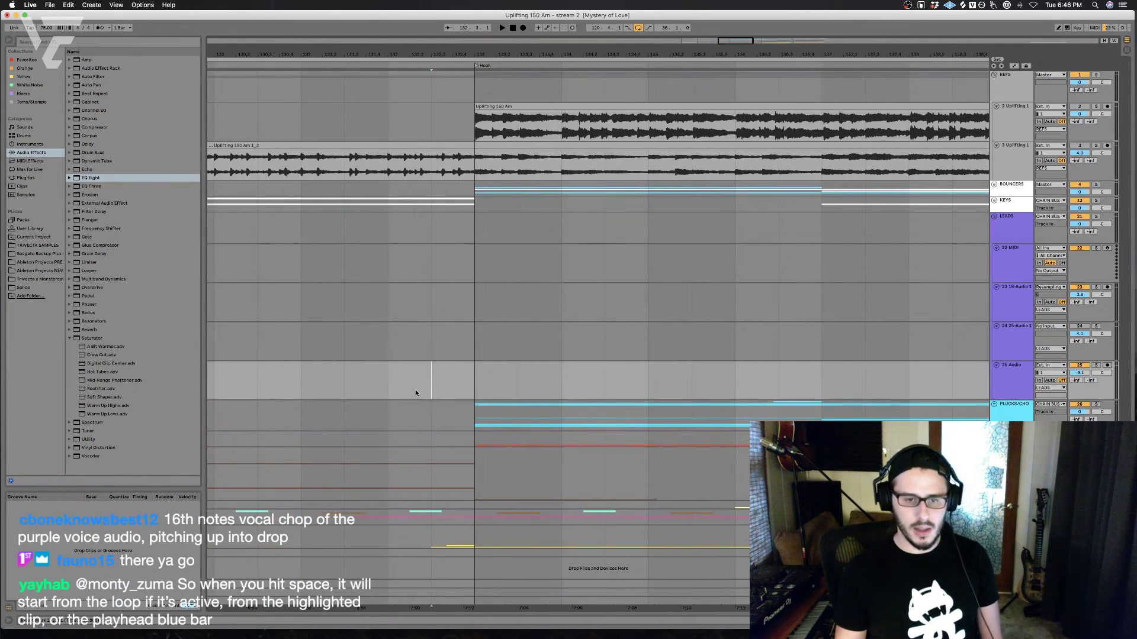
pyautogui.click(994, 223)
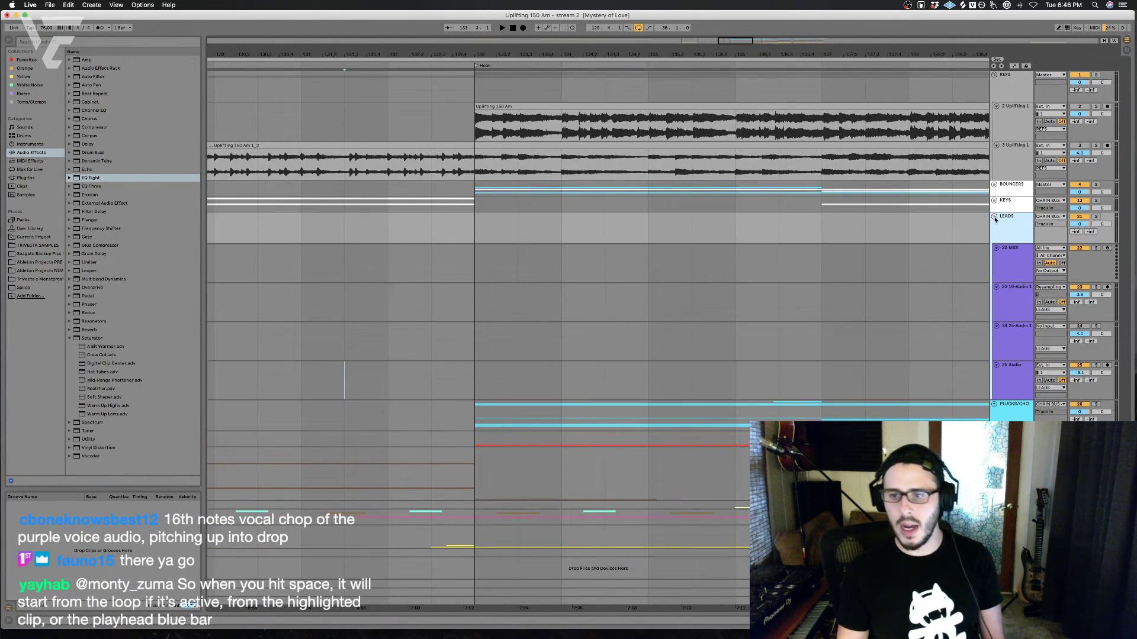
pyautogui.click(995, 217)
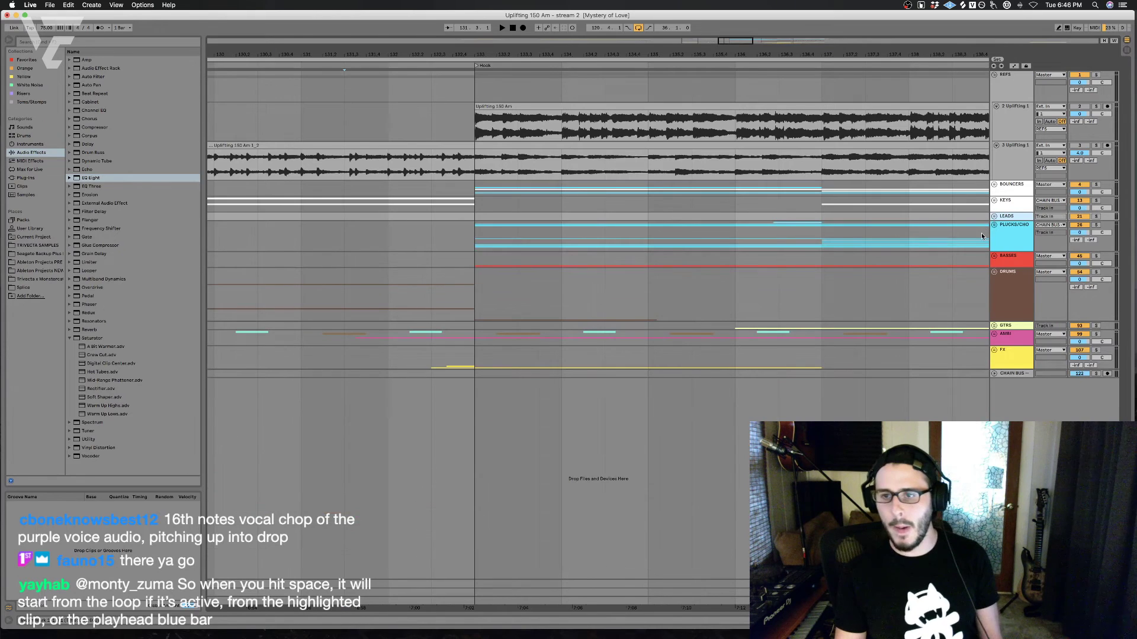
pyautogui.click(995, 76)
# Step: Play the passage leading into the Hook marker, and replay from the Verse marker at bar 125
pyautogui.press('space')
pyautogui.hscroll(-3, 436, 165)
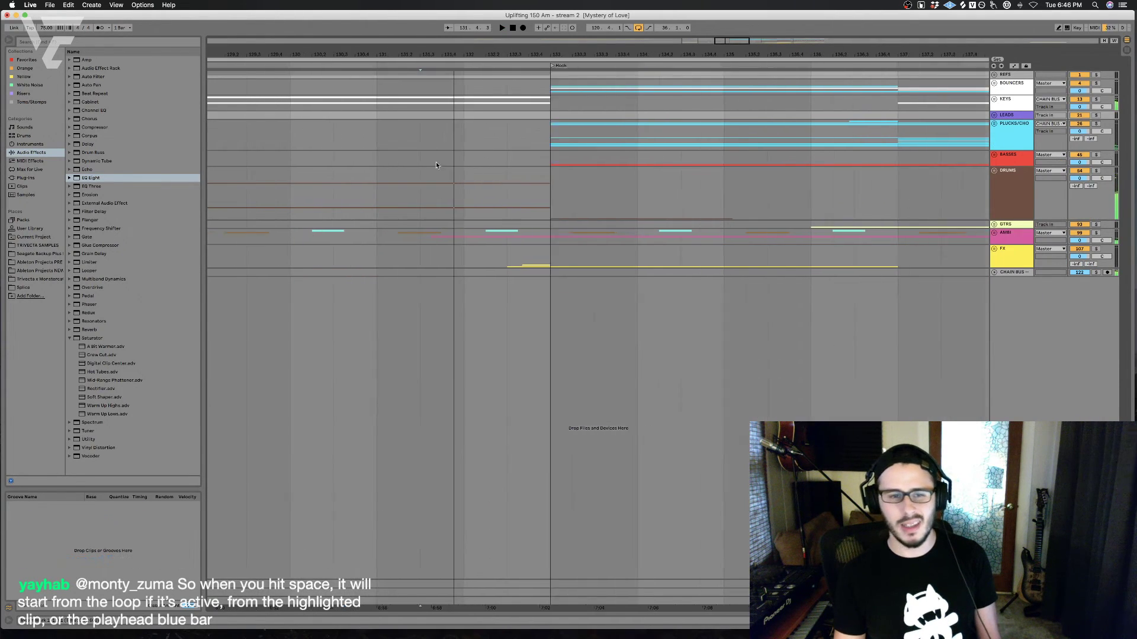
pyautogui.hscroll(-4, 437, 165)
pyautogui.click(437, 161)
pyautogui.hscroll(-8, 419, 157)
pyautogui.click(425, 157)
pyautogui.press('space')
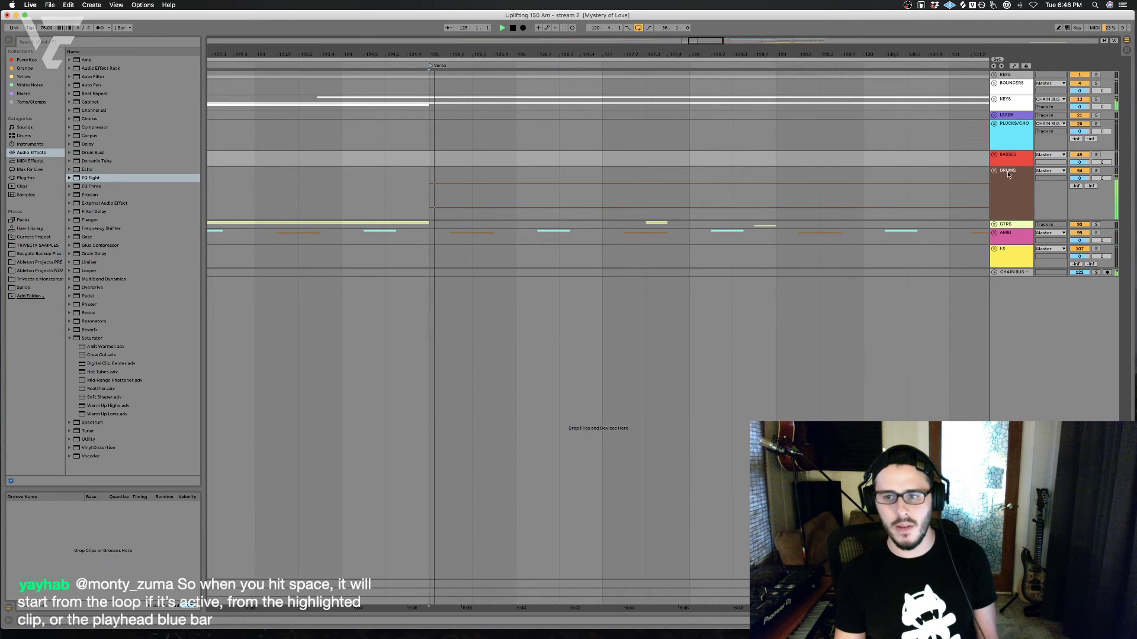
# Step: Expand the DRUMS group and play its 140 drum loop track from just before the Verse marker
pyautogui.click(995, 171)
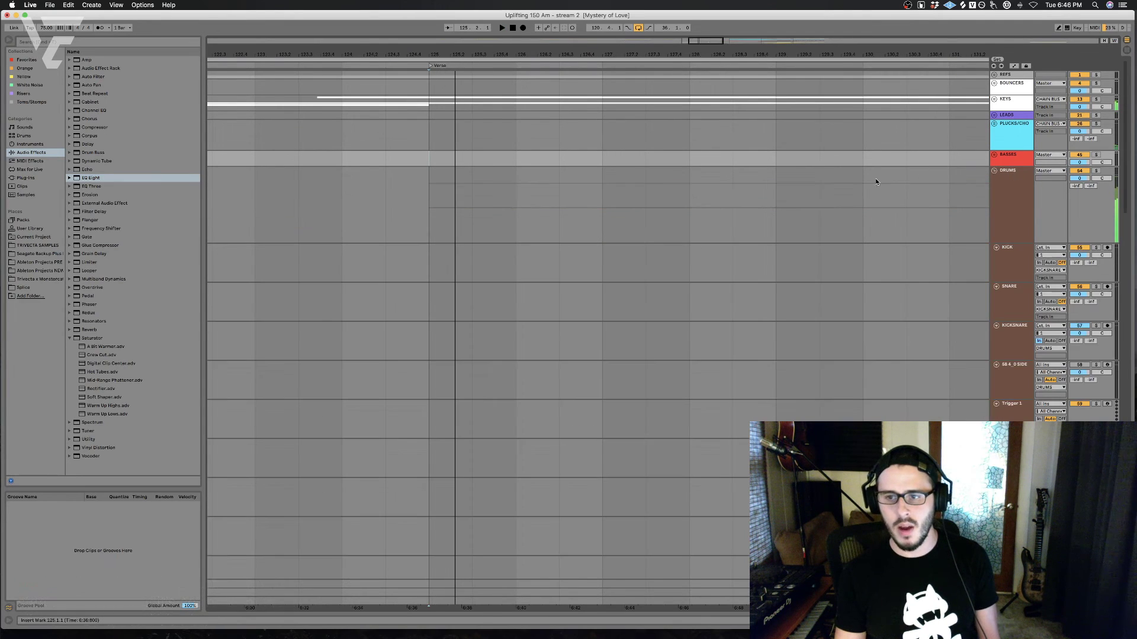
pyautogui.click(995, 171)
pyautogui.click(995, 171)
pyautogui.scroll(-8, 825, 179)
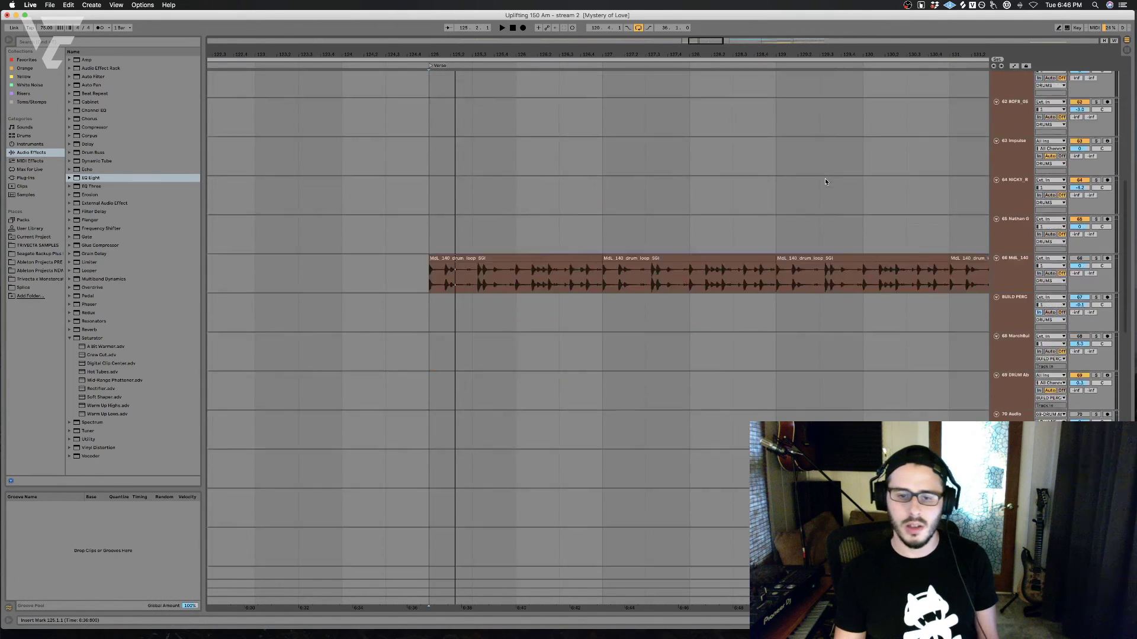
pyautogui.scroll(3, 428, 221)
pyautogui.click(377, 183)
pyautogui.press('space')
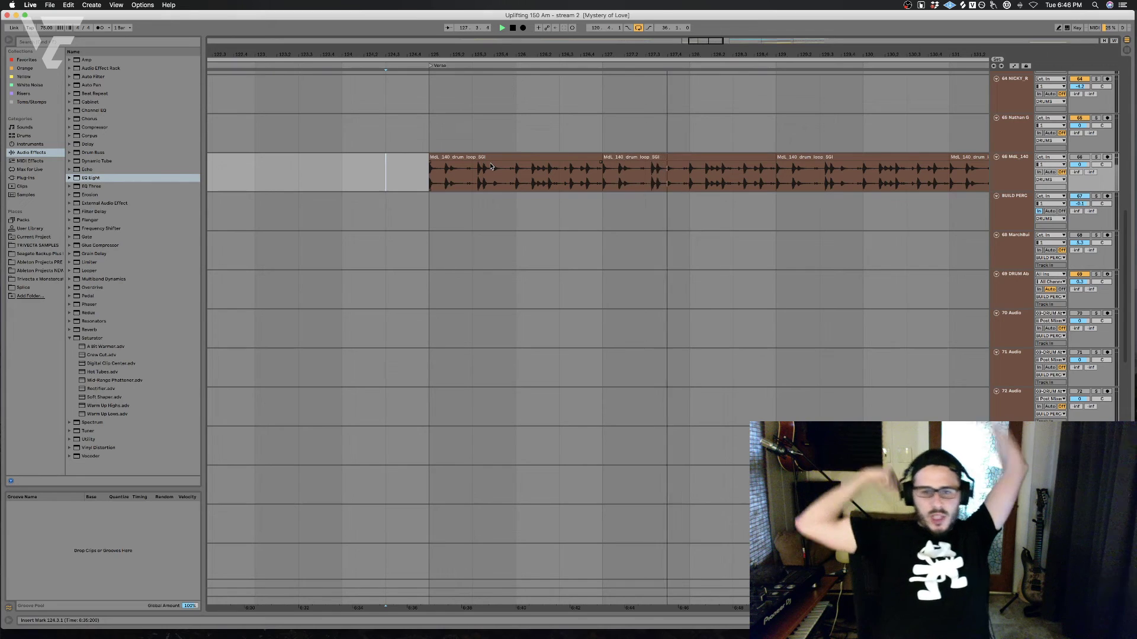
# Step: Stop playback of the drum loop and collapse the DRUMS group in the arrangement
pyautogui.press('space')
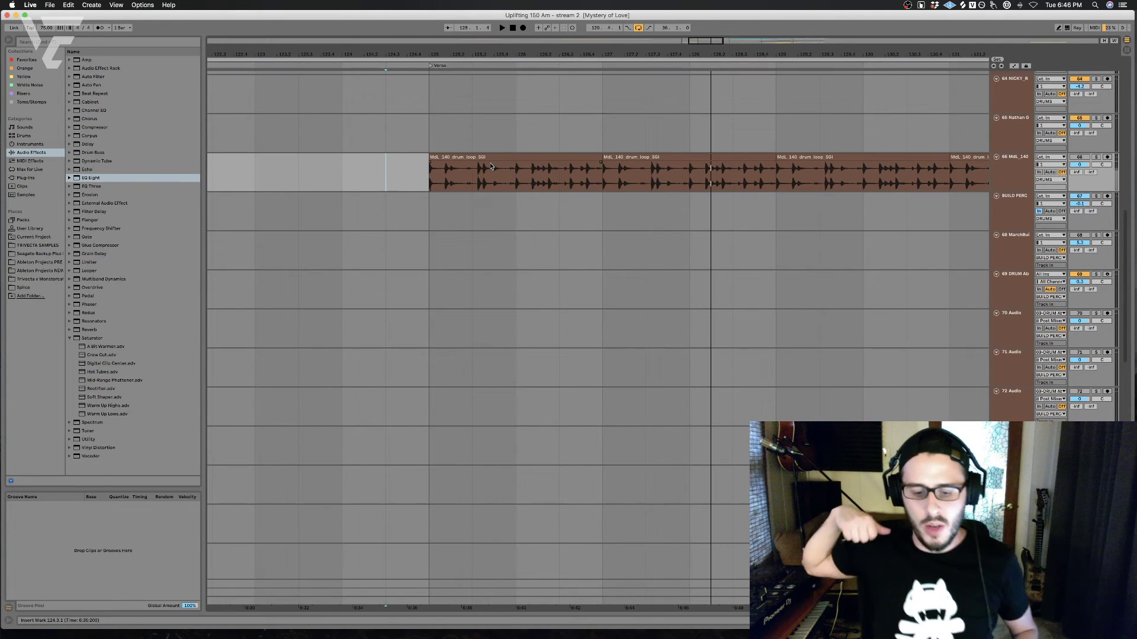
pyautogui.scroll(1, 410, 186)
pyautogui.hscroll(-1, 409, 186)
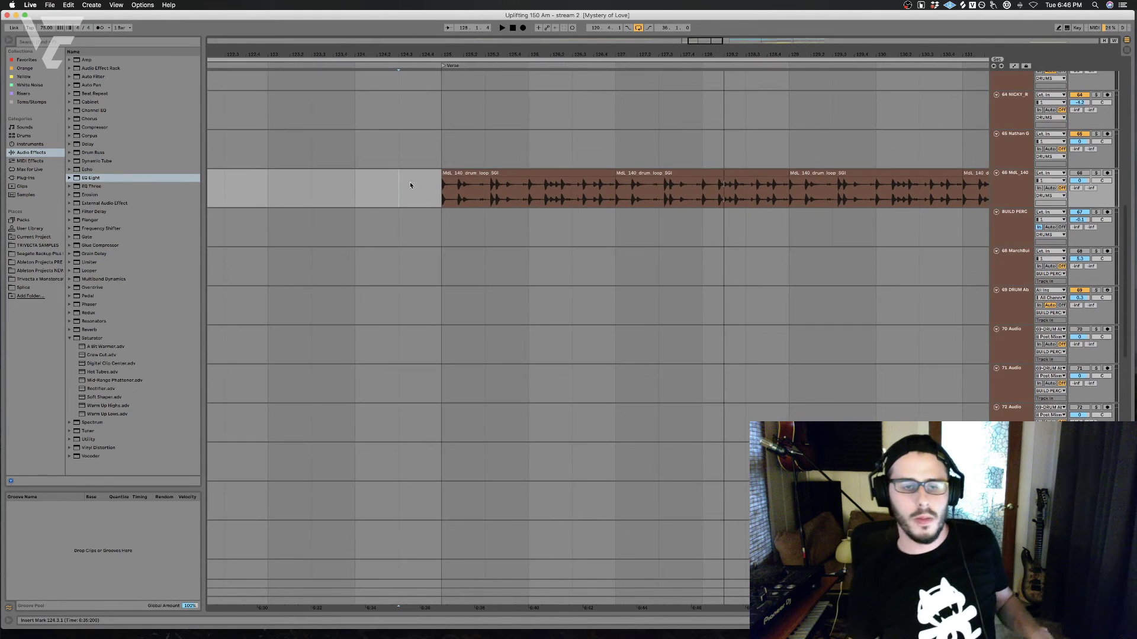
pyautogui.scroll(10, 478, 179)
pyautogui.hscroll(3, 478, 179)
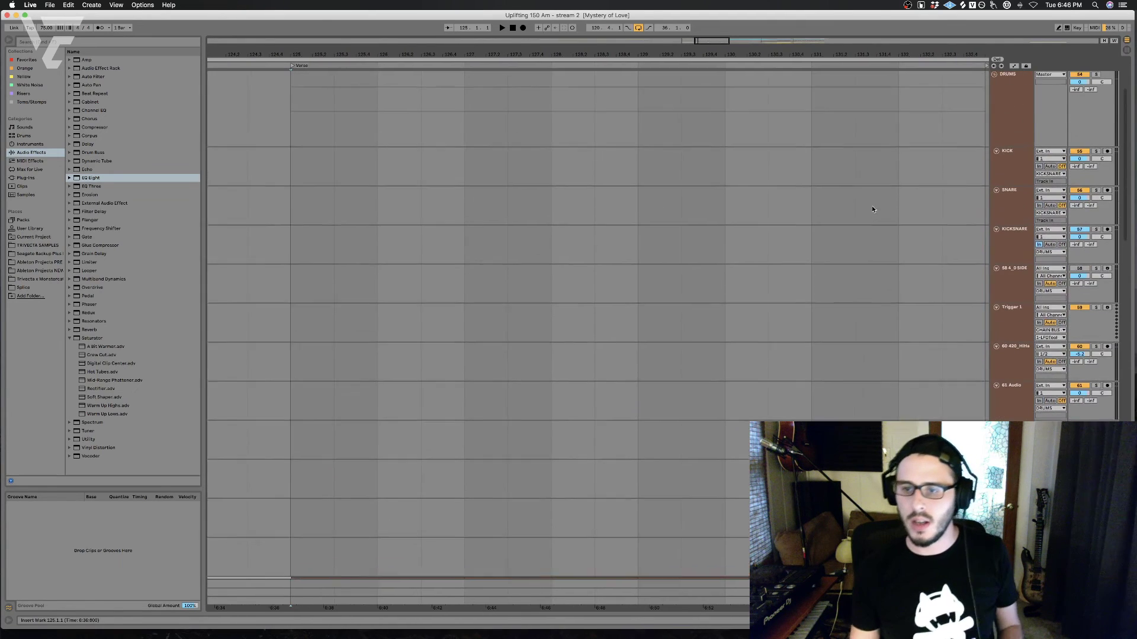
pyautogui.scroll(3, 1016, 118)
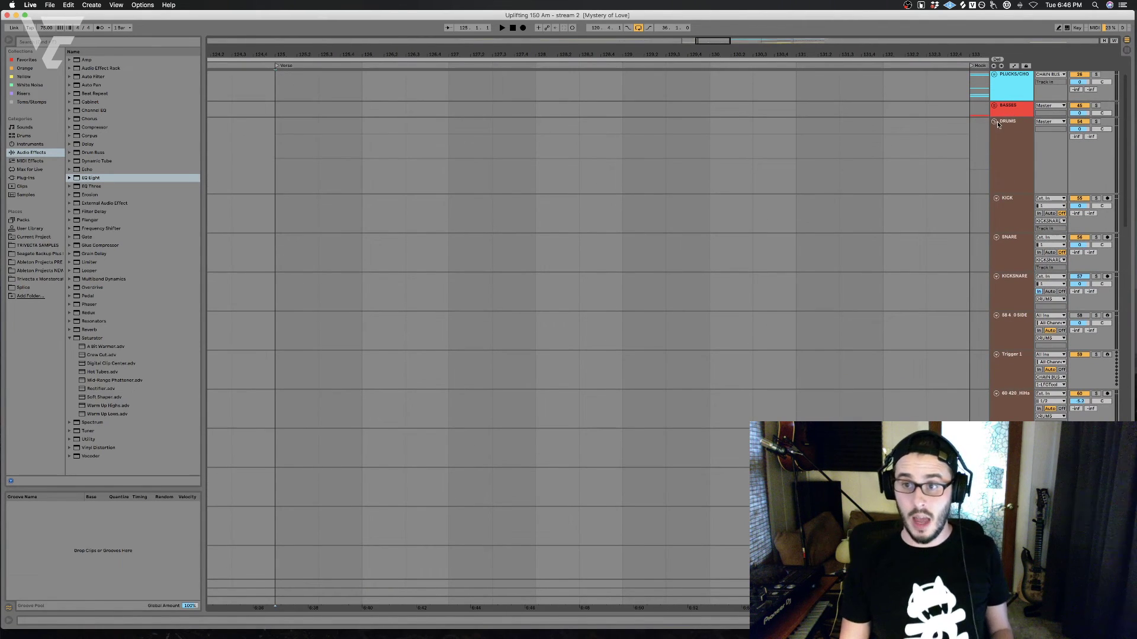
pyautogui.click(998, 124)
pyautogui.click(994, 122)
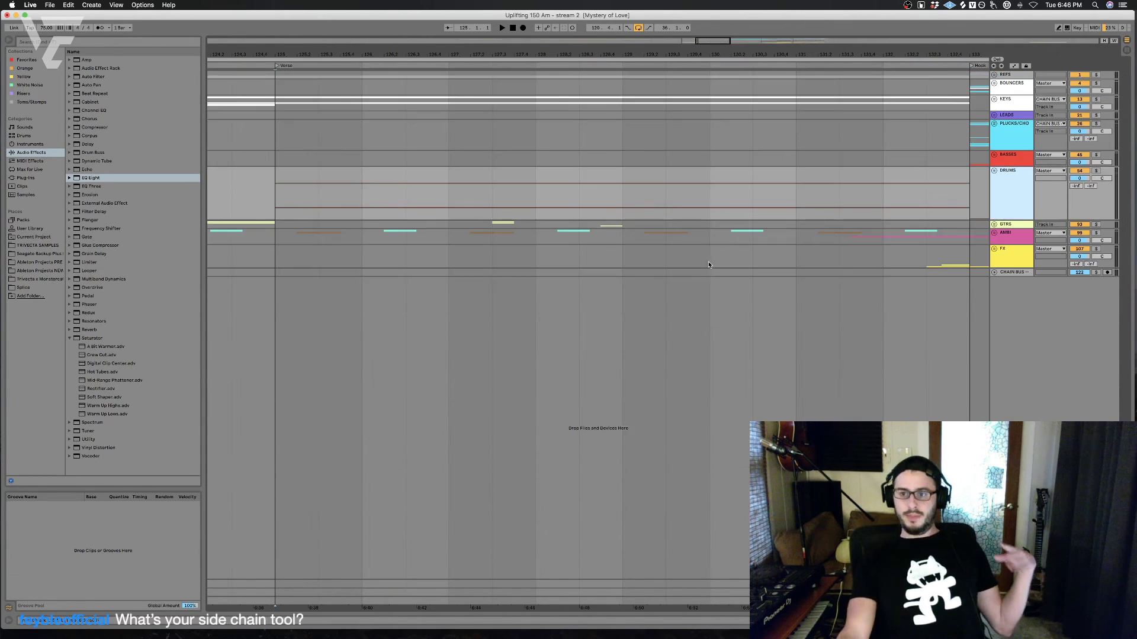
# Step: Play the verse from bar 124.3, just before the Verse marker, through to the Hook, and replay it from there
pyautogui.hscroll(-5, 325, 224)
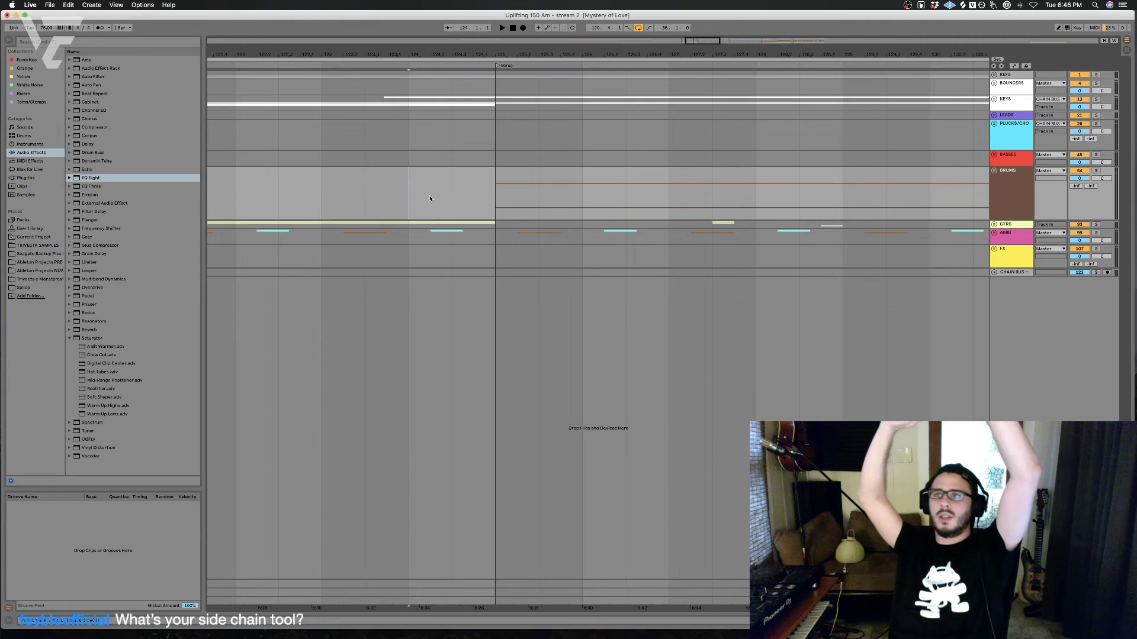
pyautogui.press('space')
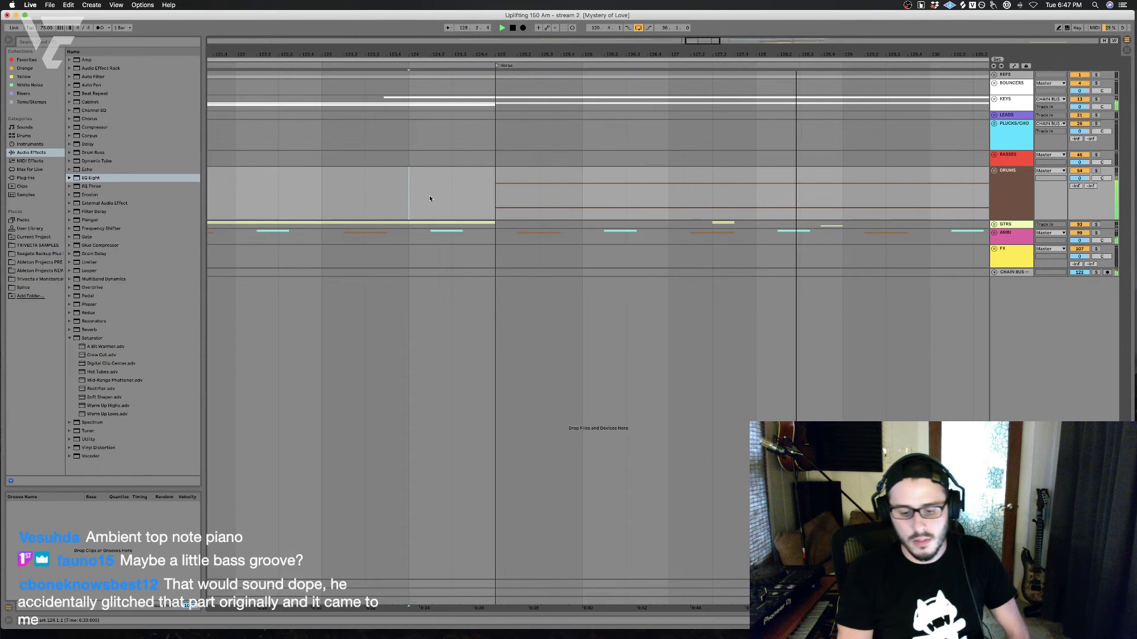
pyautogui.hscroll(10, 471, 153)
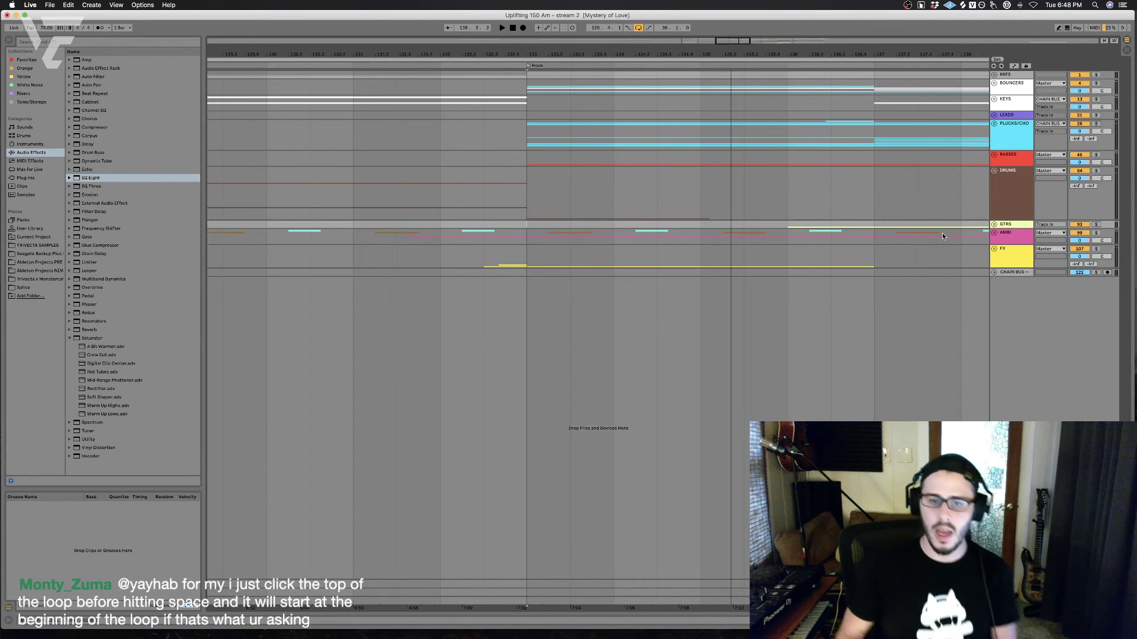
pyautogui.hscroll(-5, 632, 248)
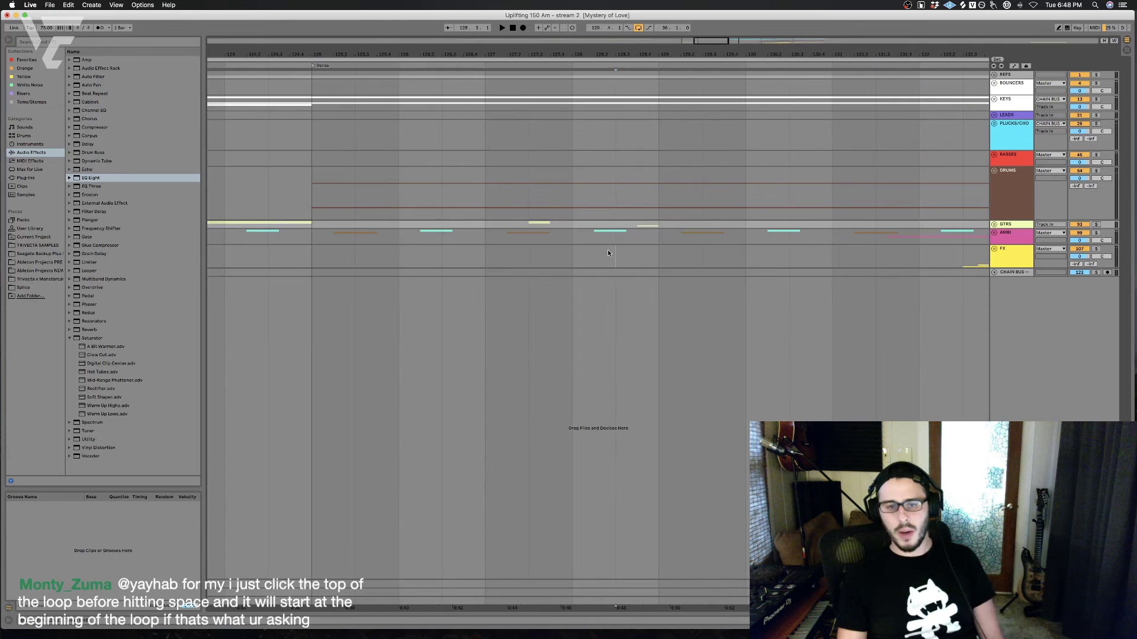
pyautogui.click(268, 238)
pyautogui.press('space')
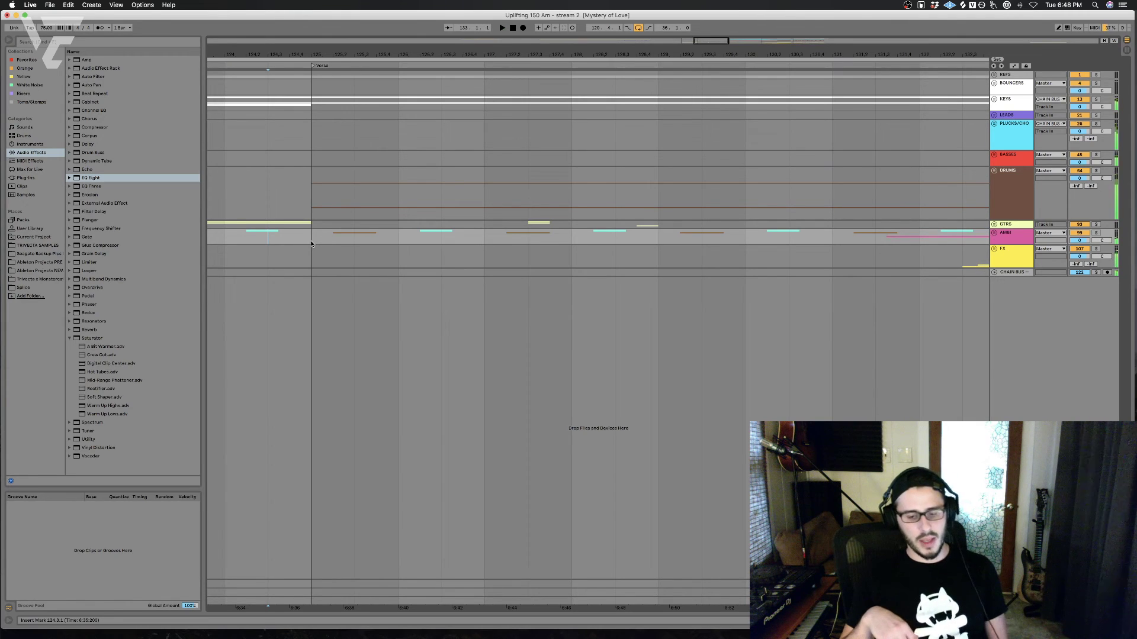
pyautogui.press('space')
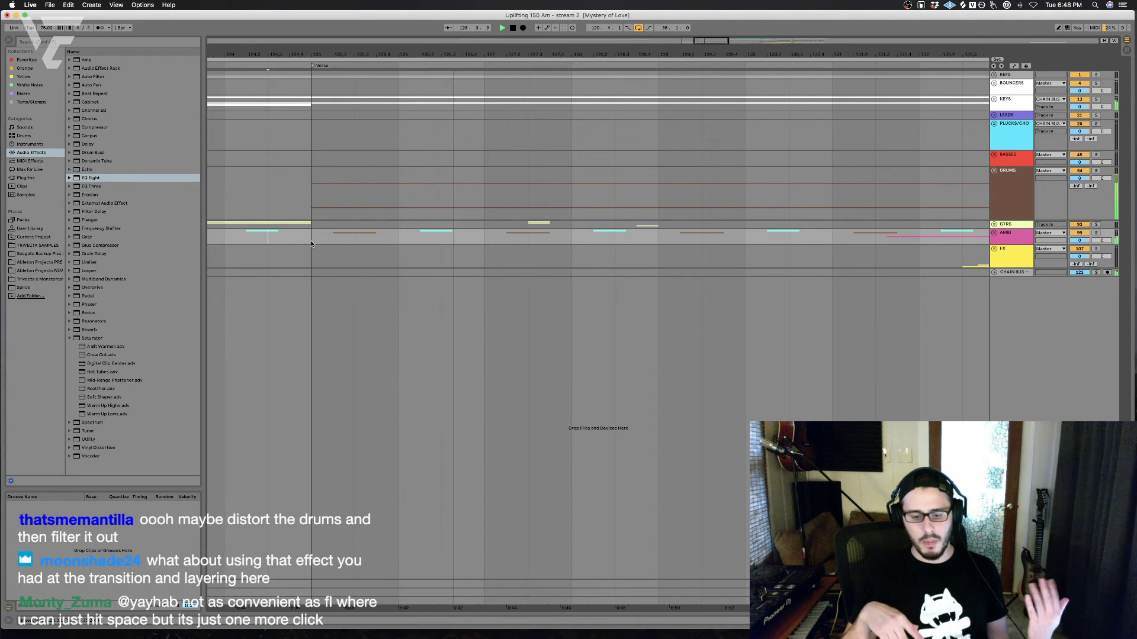
pyautogui.press('space')
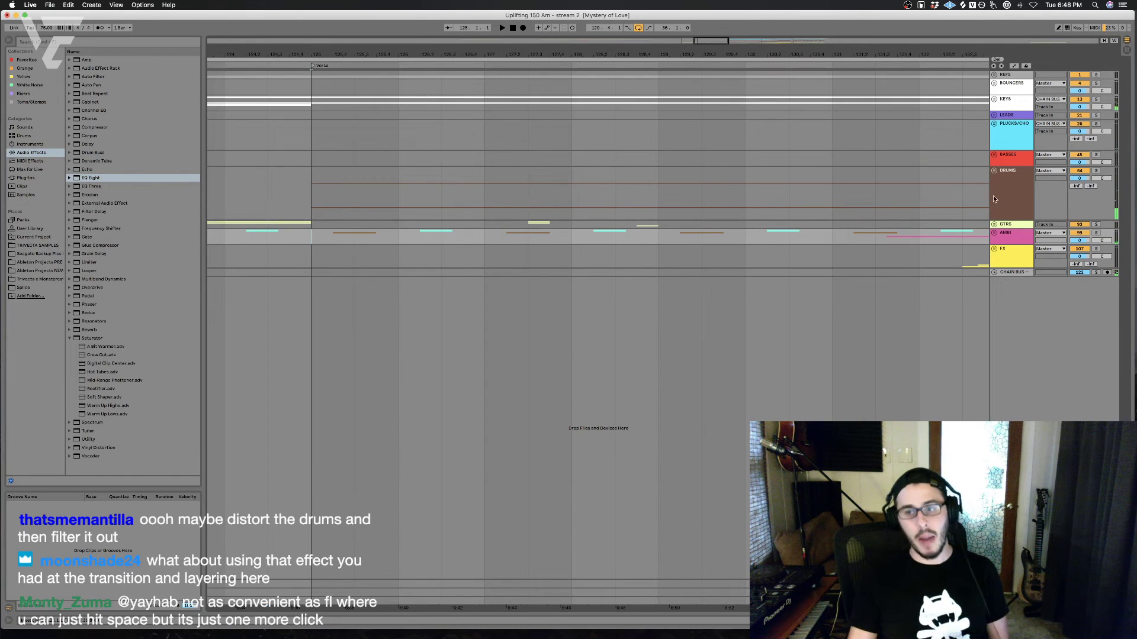
# Step: Expand the DRUMS group, play its tracks from just before the Verse marker, and collapse the group again
pyautogui.click(996, 173)
pyautogui.click(995, 171)
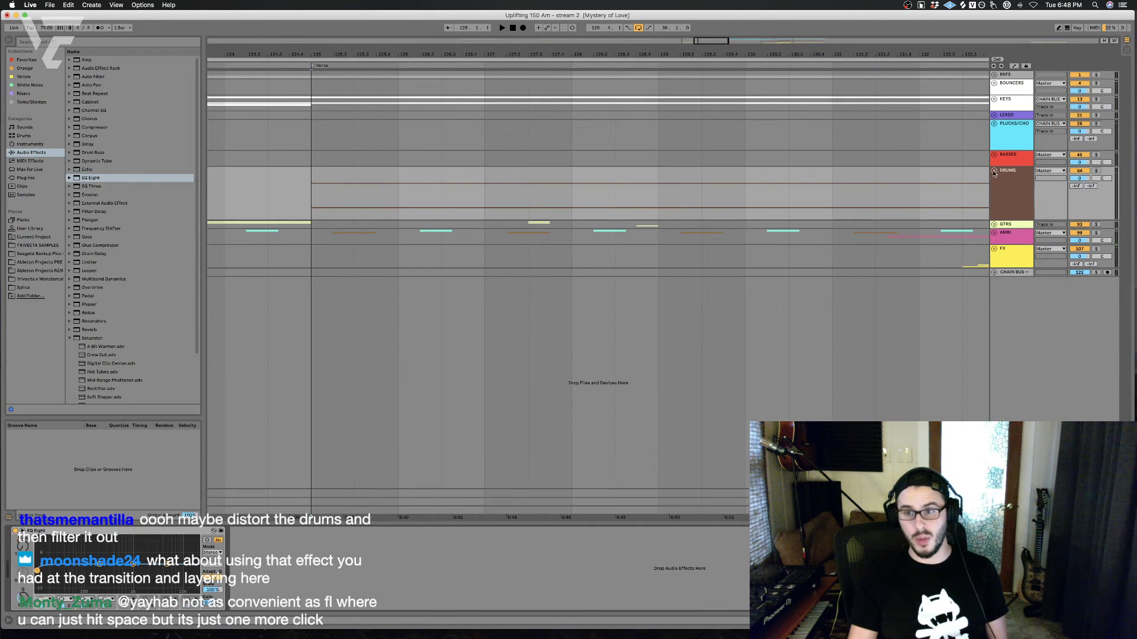
pyautogui.scroll(-5, 663, 226)
pyautogui.click(319, 241)
pyautogui.click(269, 265)
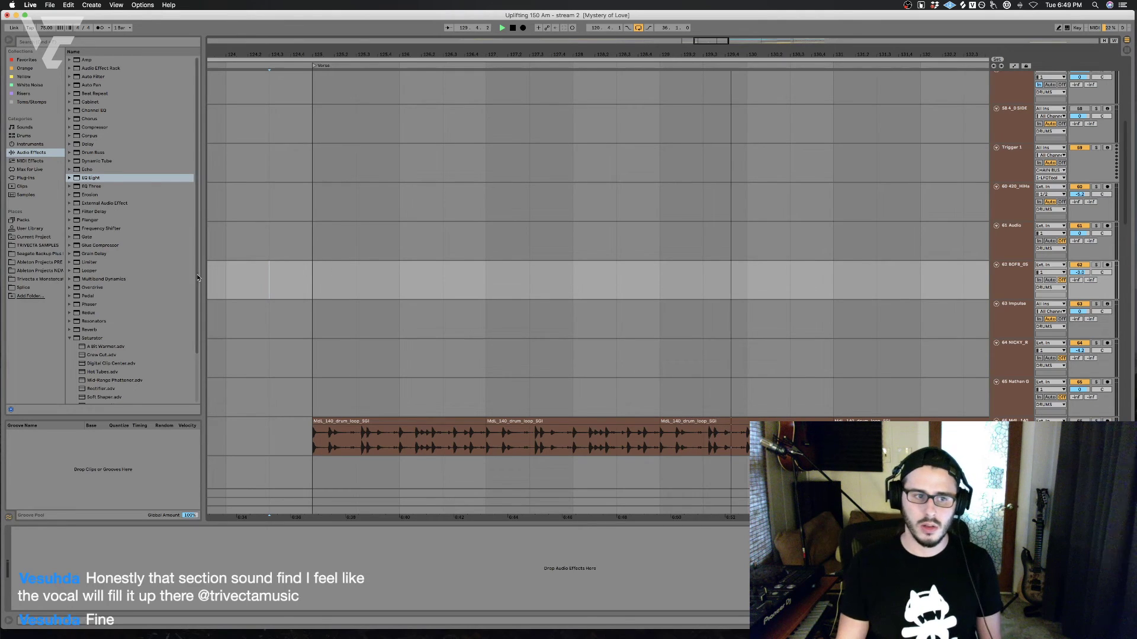
pyautogui.scroll(-2, 651, 379)
pyautogui.scroll(4, 687, 415)
pyautogui.scroll(5, 686, 441)
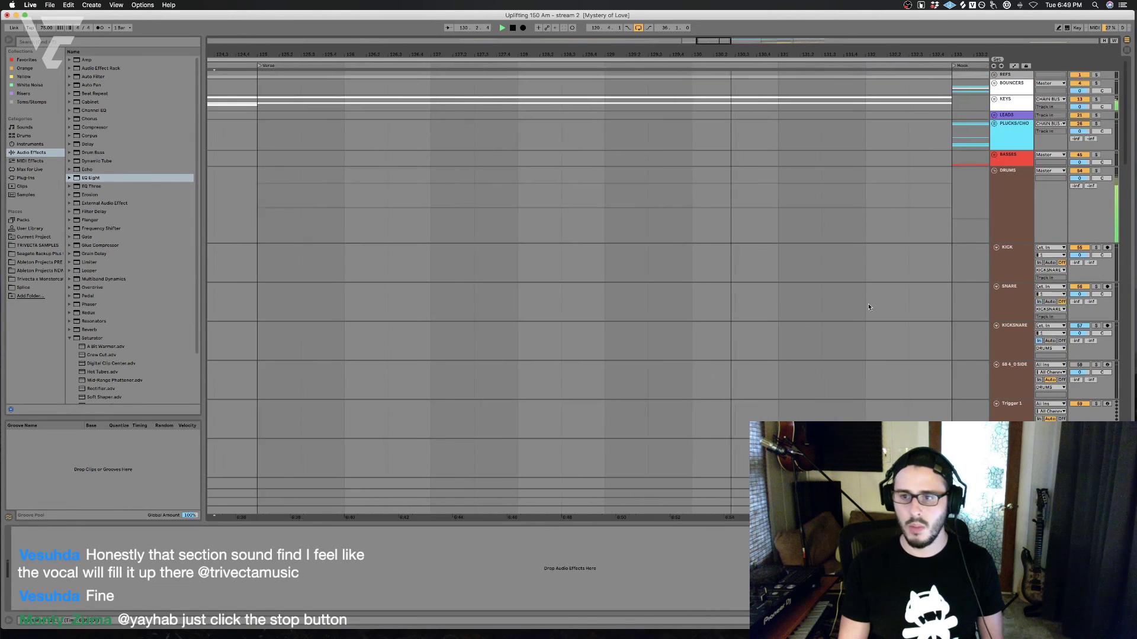
pyautogui.click(997, 173)
pyautogui.click(995, 171)
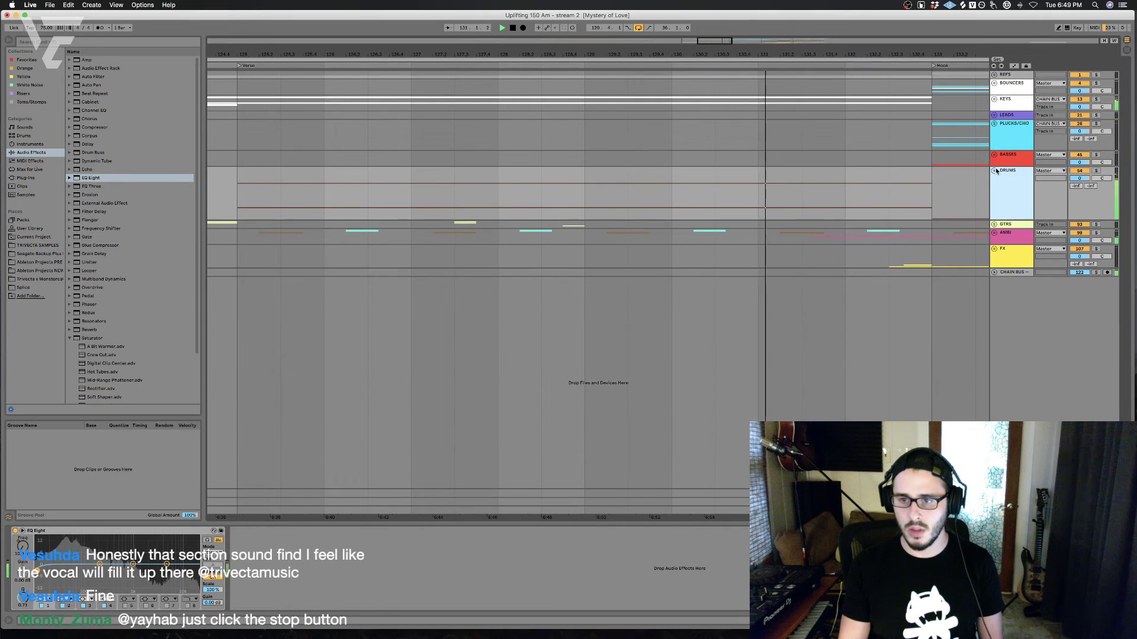
# Step: Expand the BASSES group and insert a new MIDI track below its last bass track
pyautogui.click(994, 155)
pyautogui.scroll(-3, 871, 201)
pyautogui.press('Left')
pyautogui.press('Left')
pyautogui.click(1016, 335)
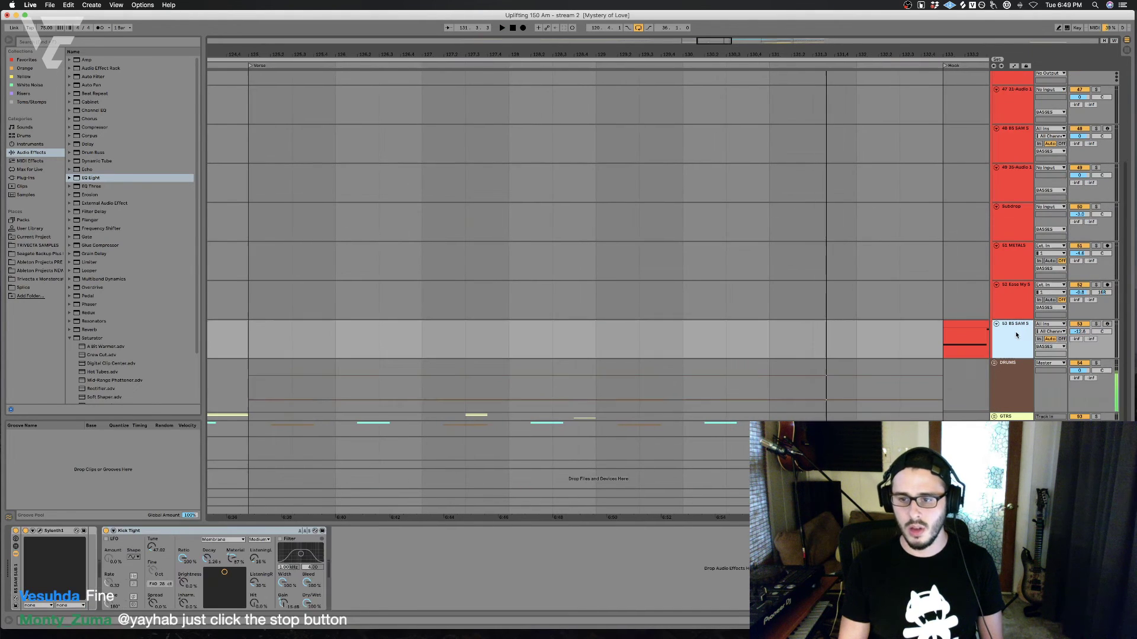
pyautogui.press('super+shift+t')
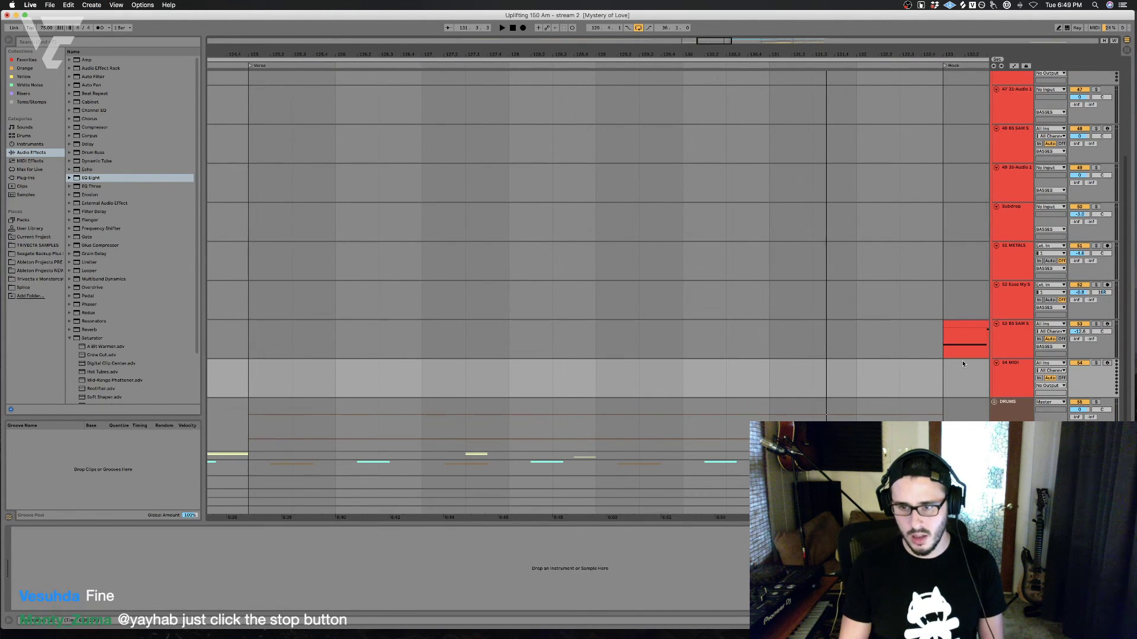
# Step: Copy the bass MIDI clip at the Hook marker to the Verse marker on the new MIDI track, and duplicate it once
pyautogui.click(968, 323)
pyautogui.hscroll(4, 966, 317)
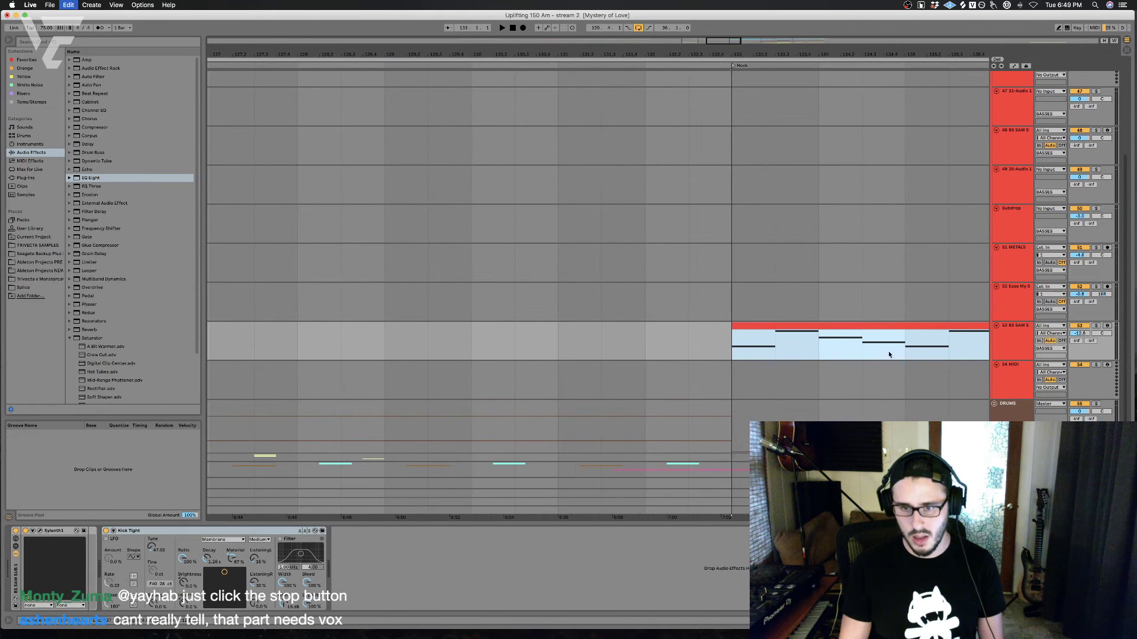
pyautogui.hscroll(-4, 671, 386)
pyautogui.click(289, 390)
pyautogui.press('super+v')
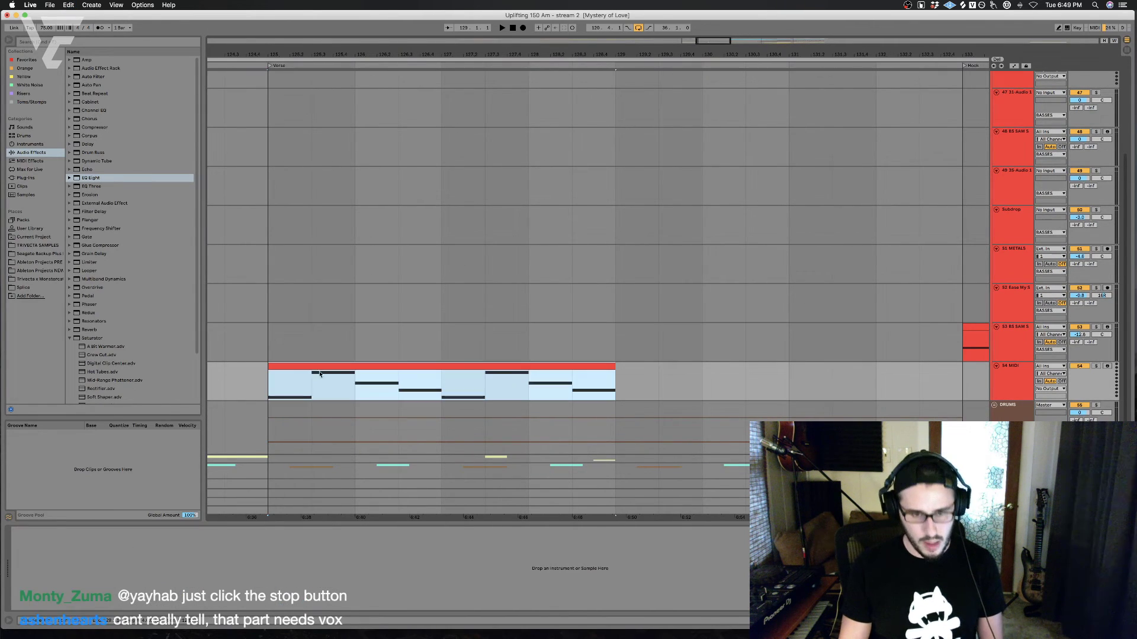
pyautogui.press('space')
pyautogui.press('super+d')
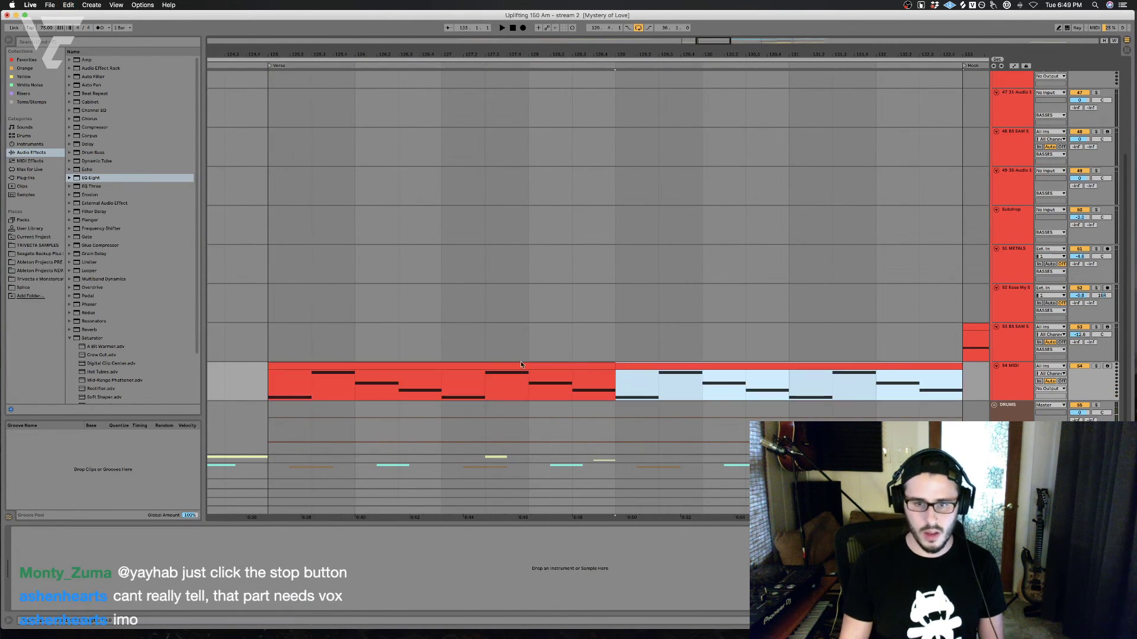
# Step: Insert an audio track directly below the new MIDI track in the BASSES group
pyautogui.click(217, 387)
pyautogui.click(311, 385)
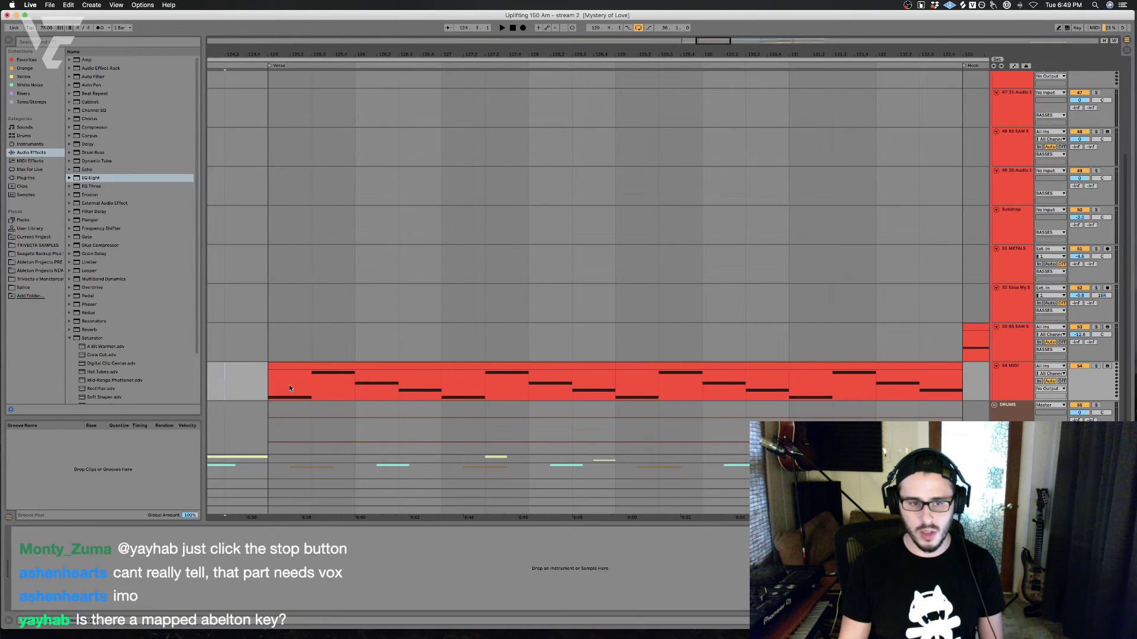
pyautogui.click(1022, 379)
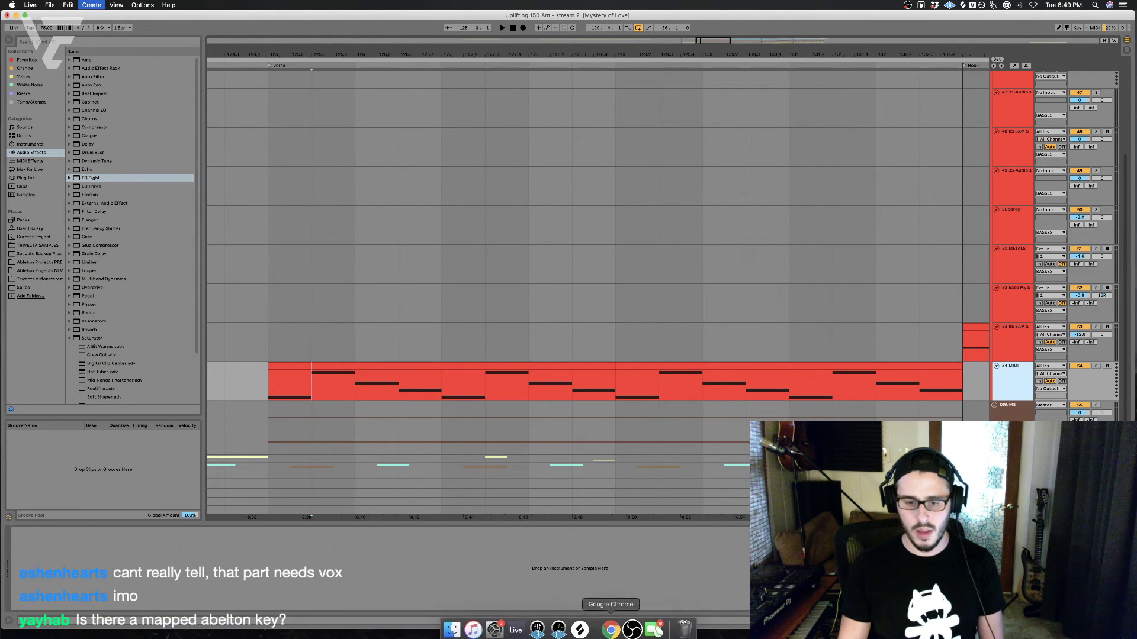
pyautogui.press('super+t')
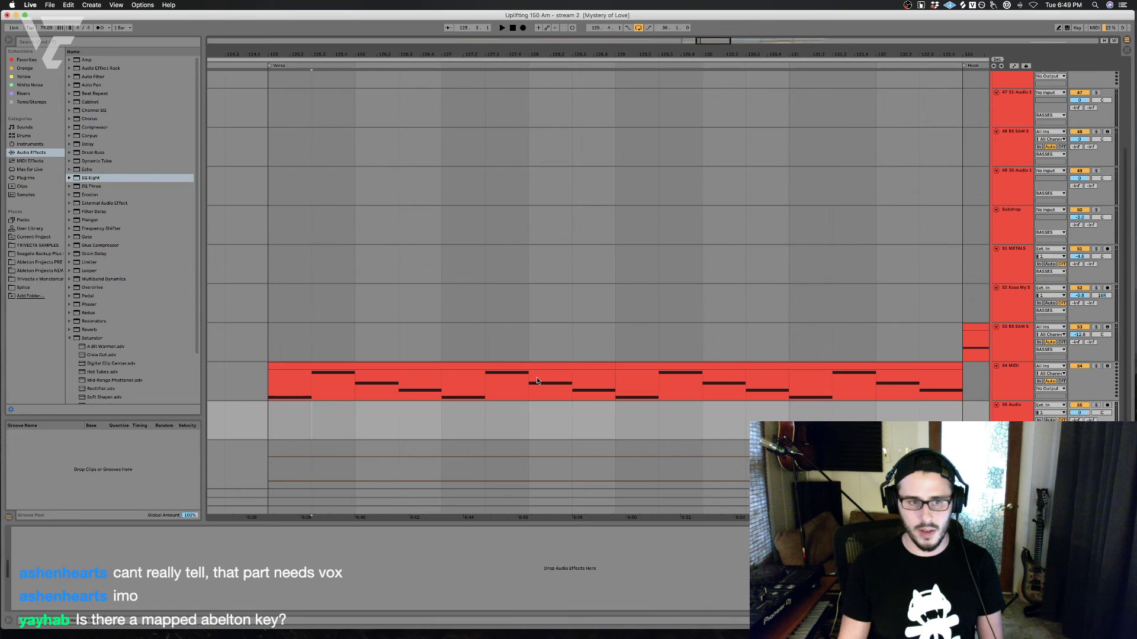
pyautogui.click(267, 427)
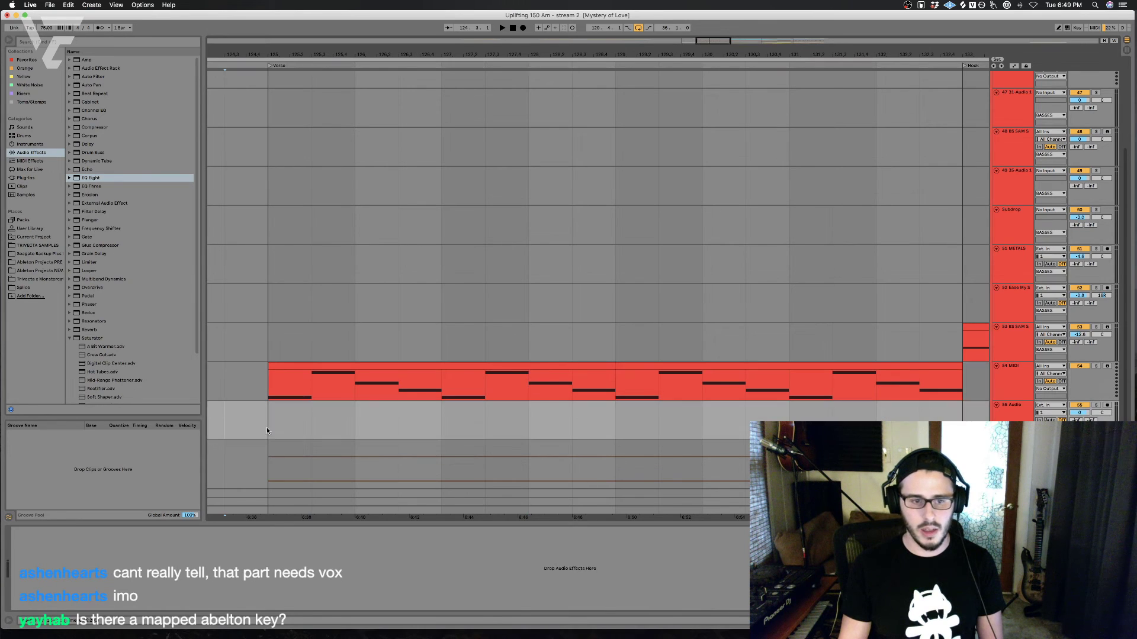
# Step: Search the browser for "leave it all behind remi", and clear the search
pyautogui.click(116, 44)
pyautogui.write('leave it all ')
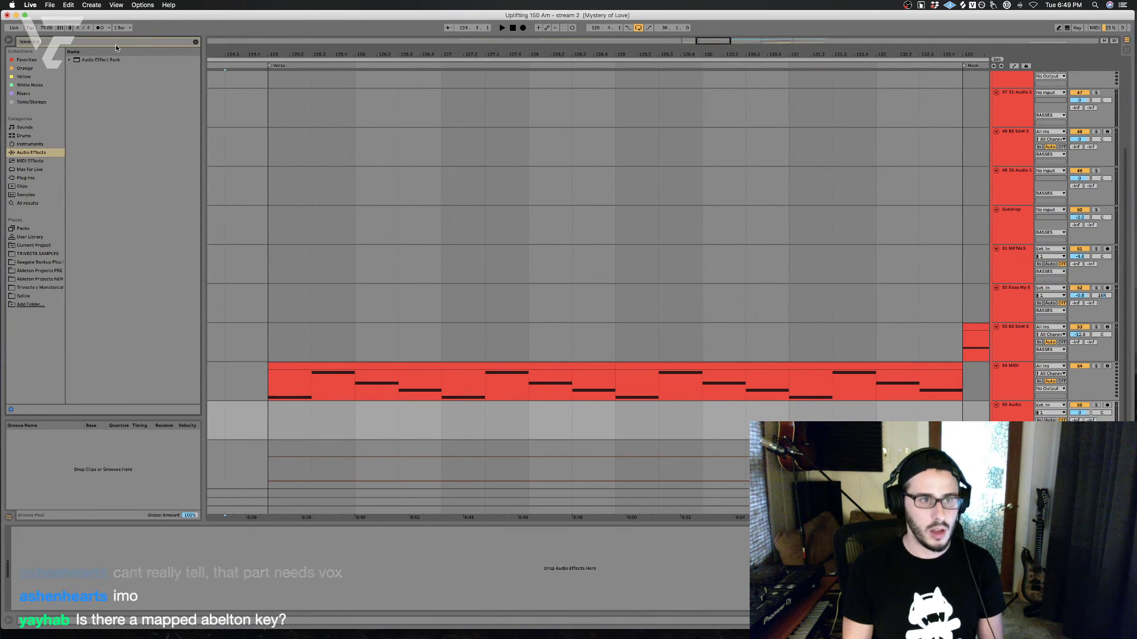
pyautogui.write('beh')
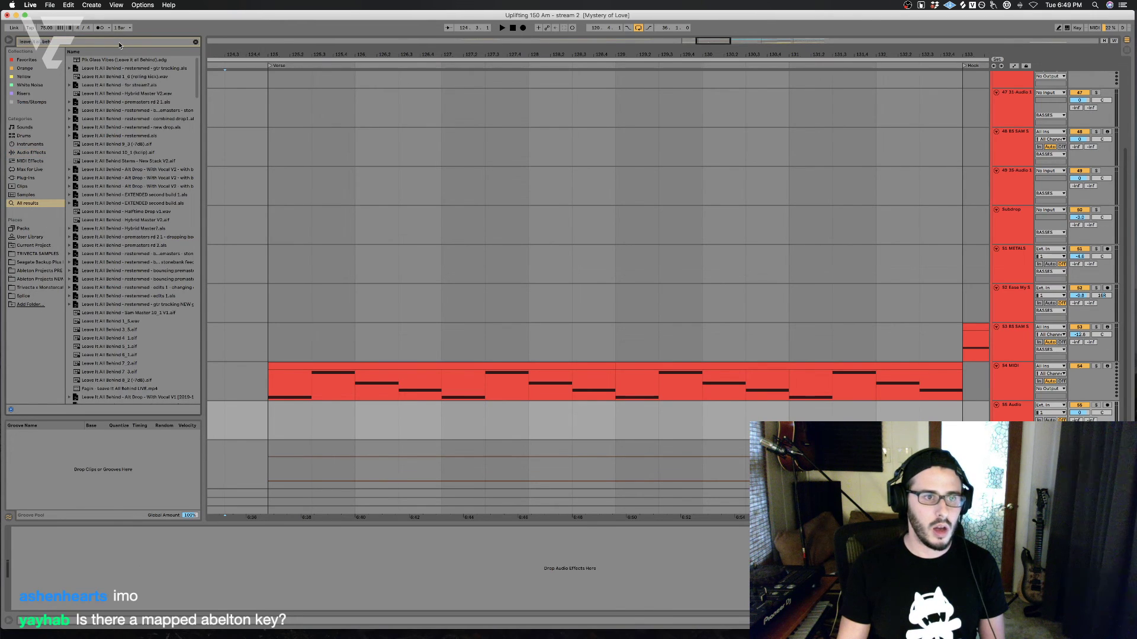
pyautogui.write('ind remi')
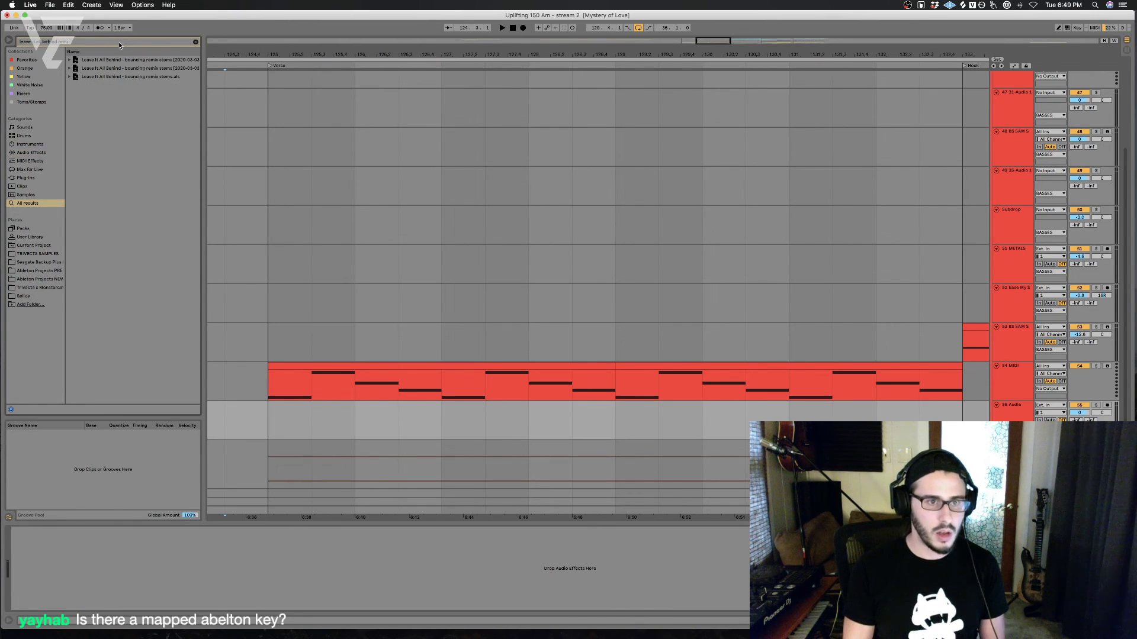
pyautogui.click(195, 43)
pyautogui.click(274, 426)
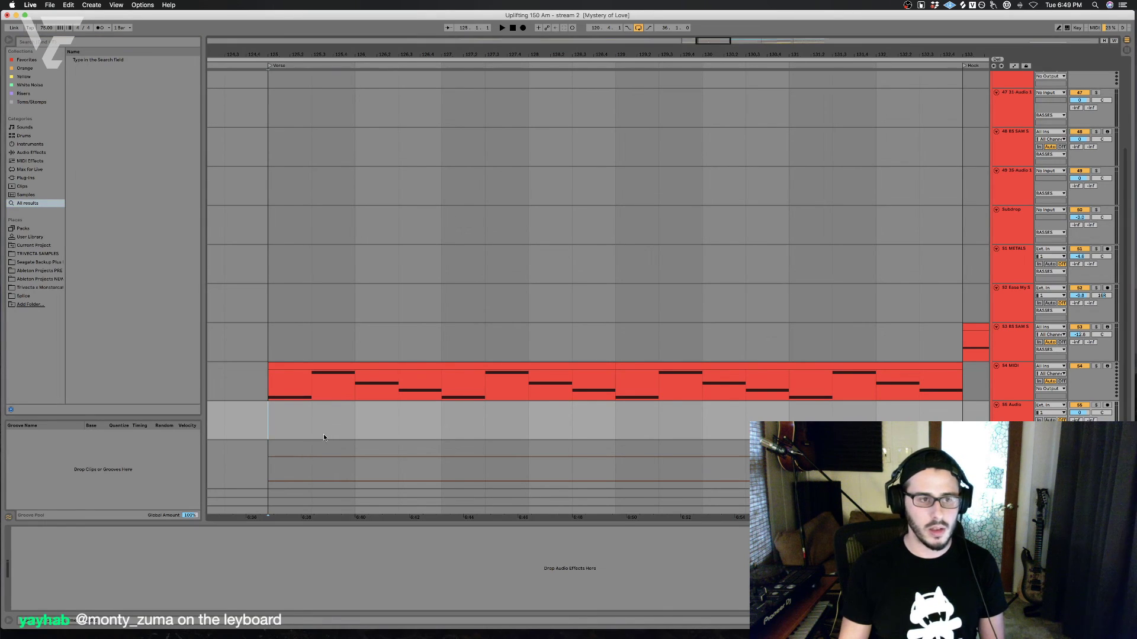
# Step: Delete the empty audio track below the new MIDI track, and select the first verse bass clip
pyautogui.click(305, 368)
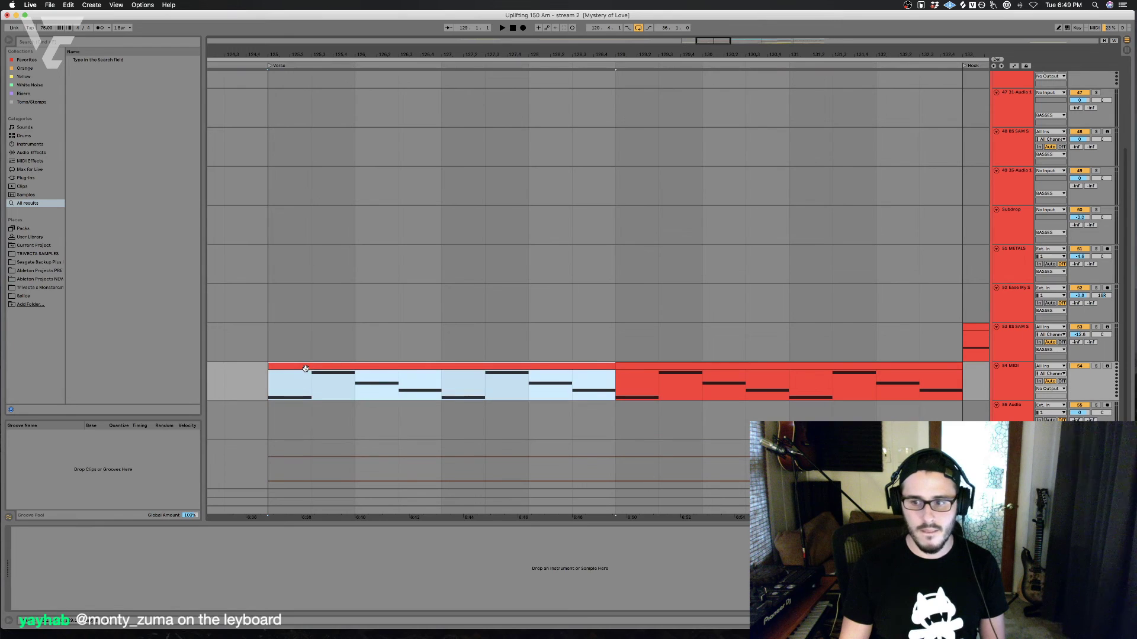
pyautogui.click(997, 419)
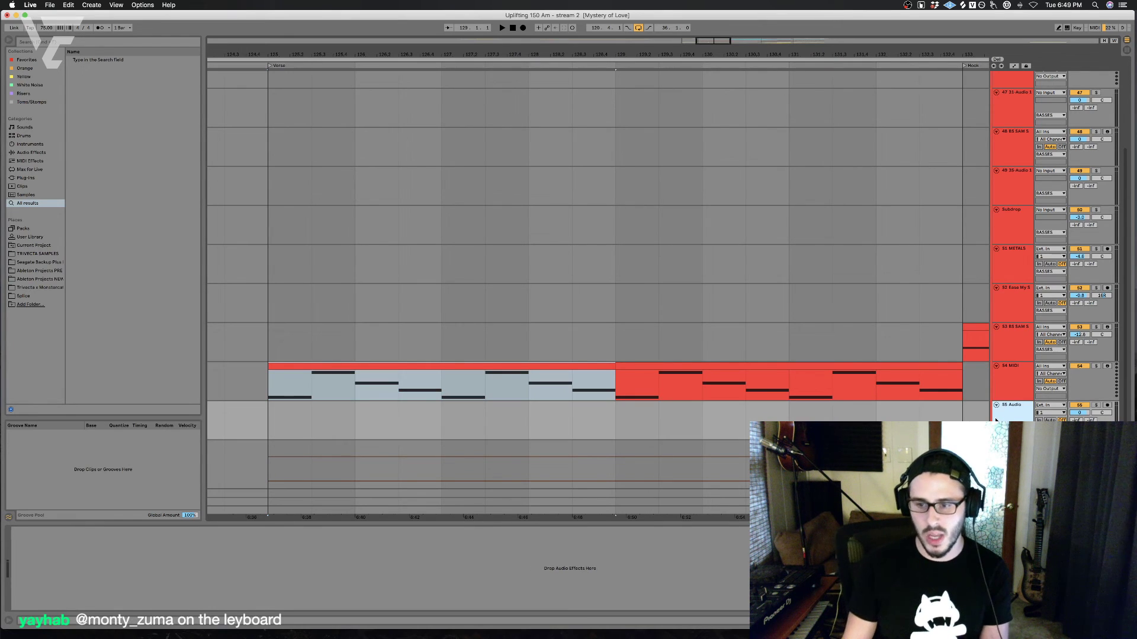
pyautogui.press('Delete')
pyautogui.click(545, 365)
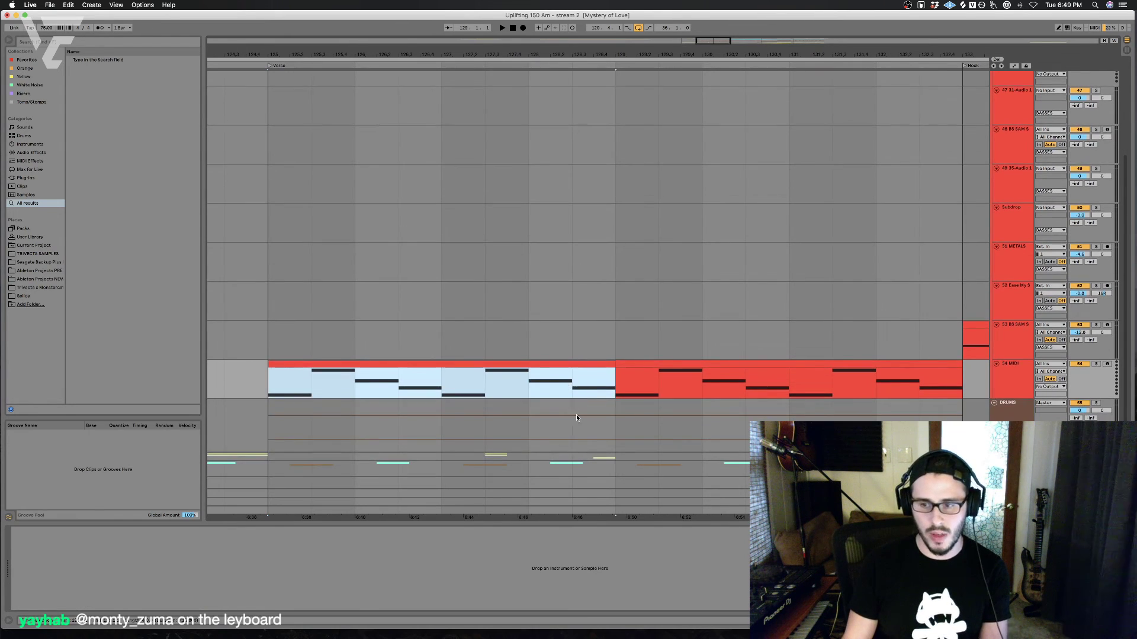
# Step: Load the "BS Leave It Reese" instrument rack onto the new MIDI track holding the verse bass clips
pyautogui.scroll(1, 580, 417)
pyautogui.hscroll(-5, 580, 417)
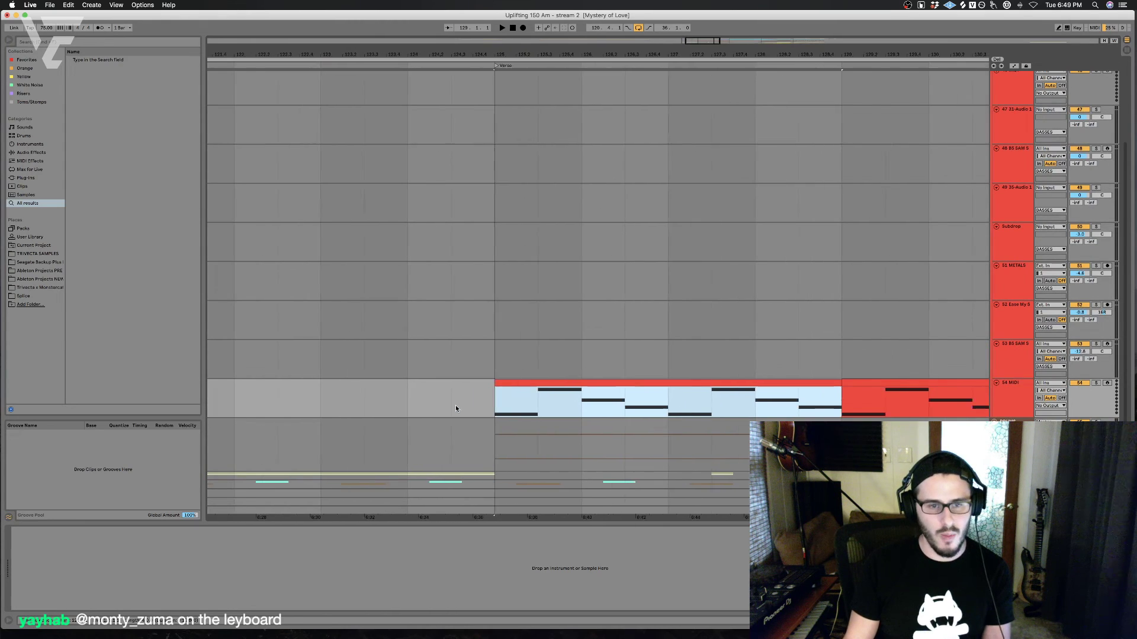
pyautogui.hscroll(-2, 456, 409)
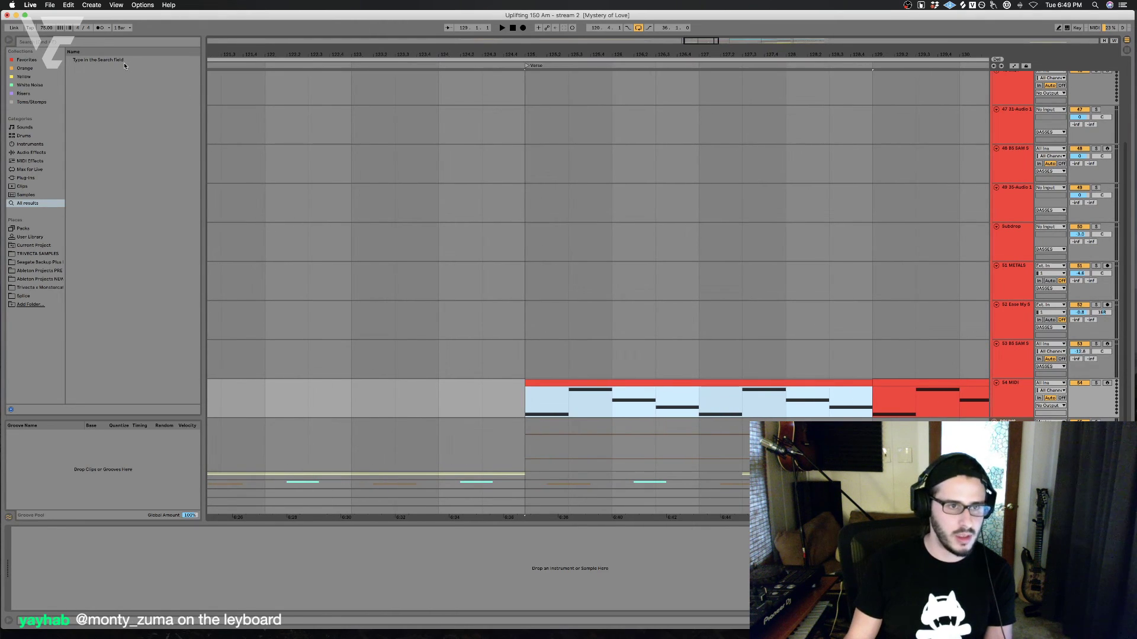
pyautogui.click(45, 179)
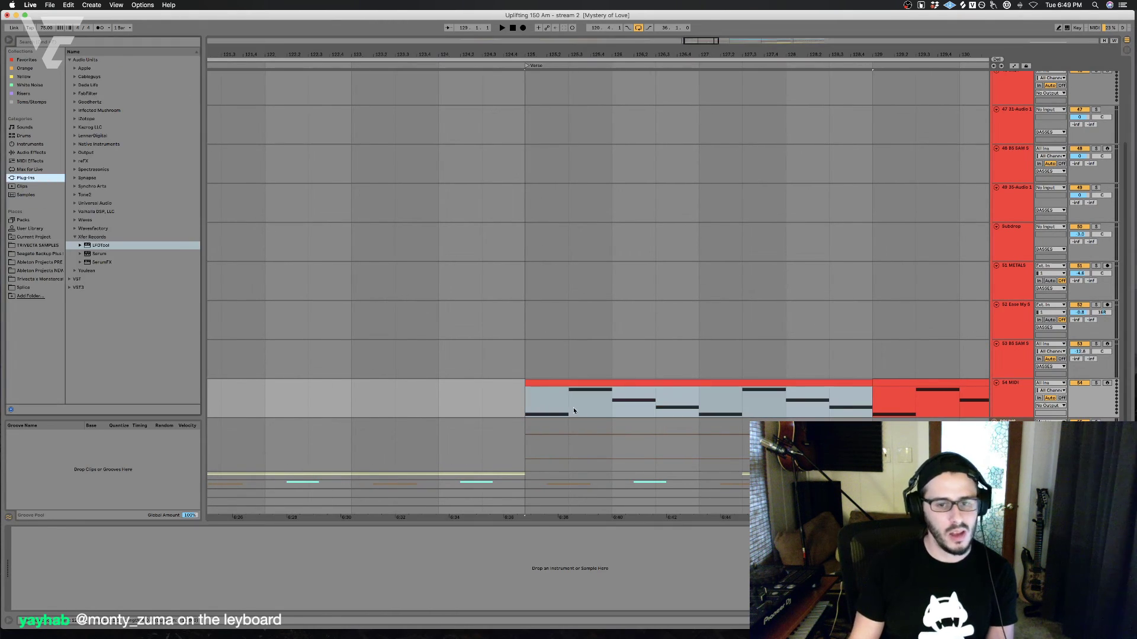
pyautogui.click(542, 416)
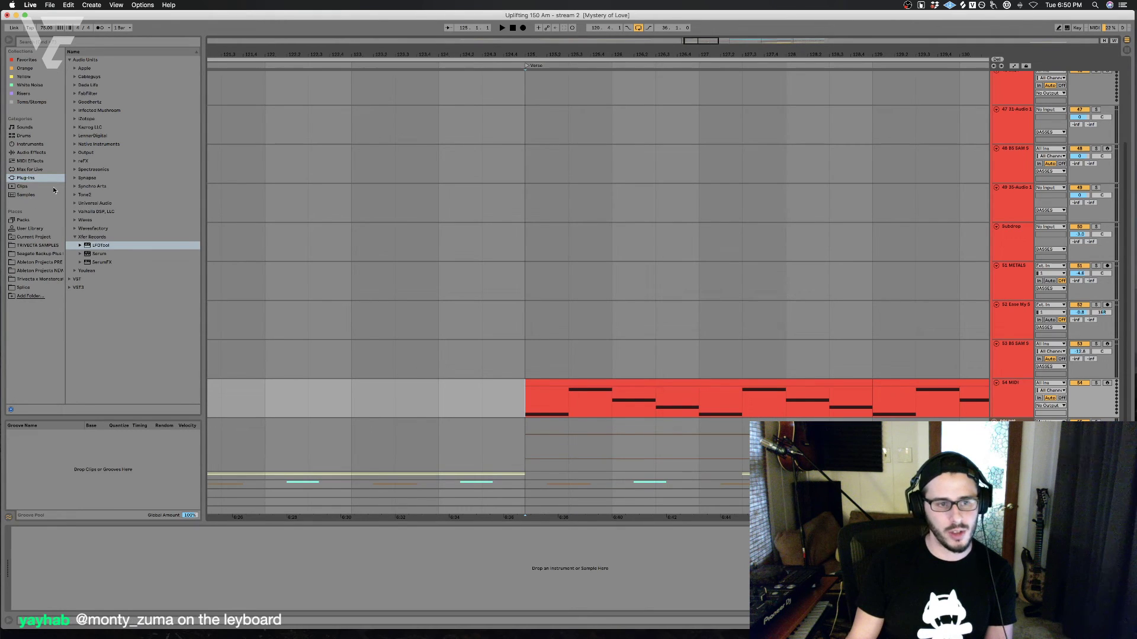
pyautogui.click(29, 144)
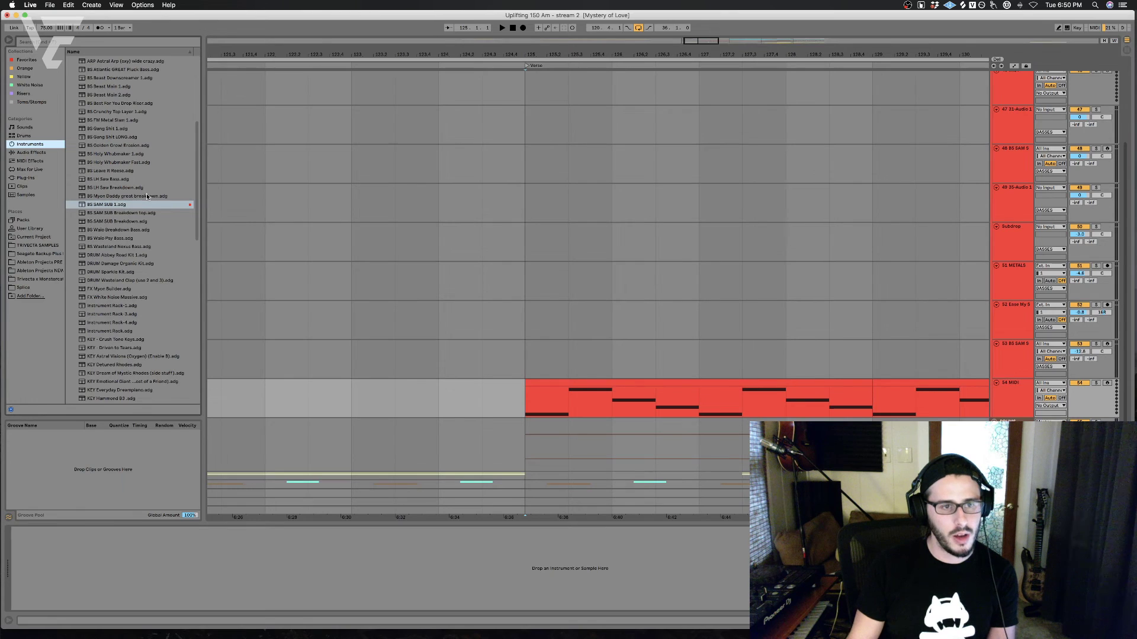
pyautogui.click(142, 171)
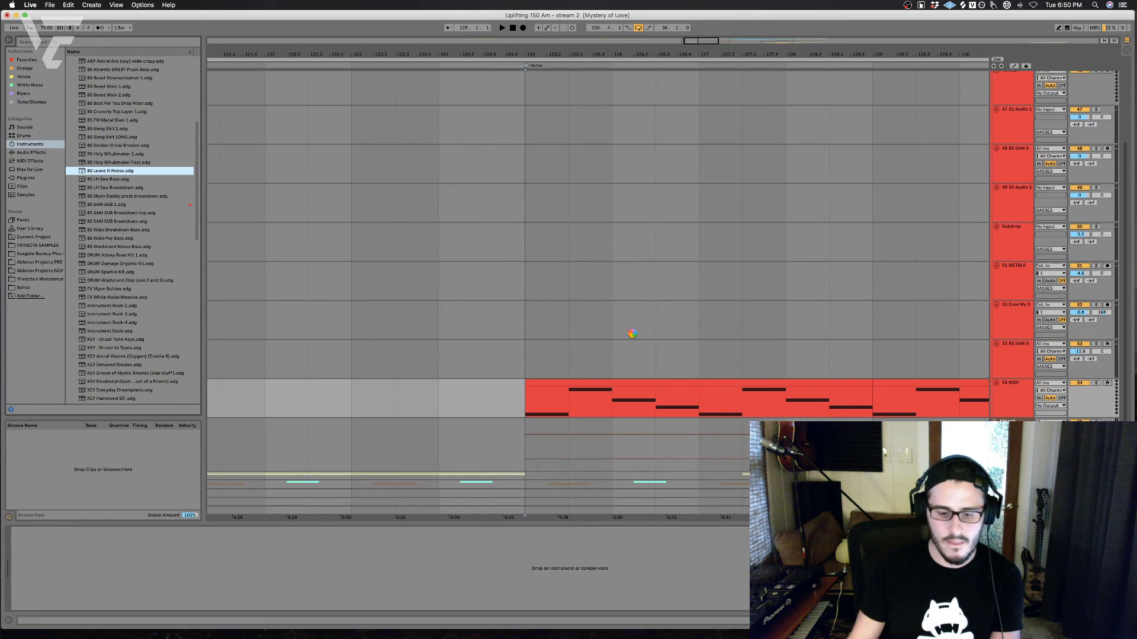
pyautogui.press('Return')
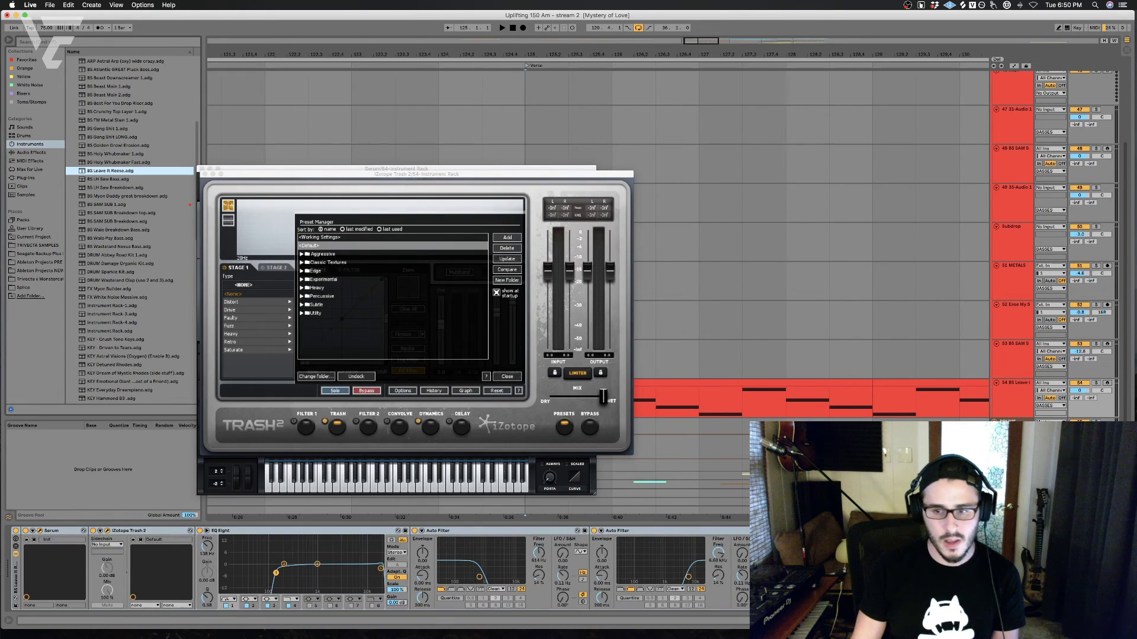
# Step: Solo the new bass track, close its open plug-in windows, and lower the second Auto Filter's frequency while the verse plays
pyautogui.click(1096, 383)
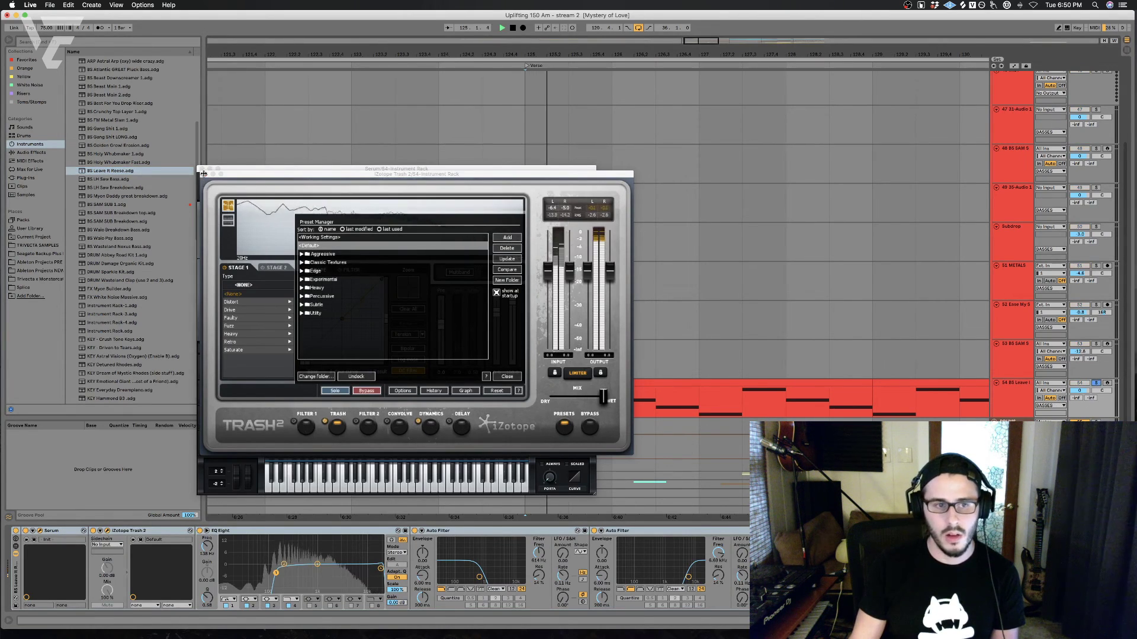
pyautogui.click(202, 173)
pyautogui.click(202, 169)
pyautogui.click(574, 395)
pyautogui.press('space')
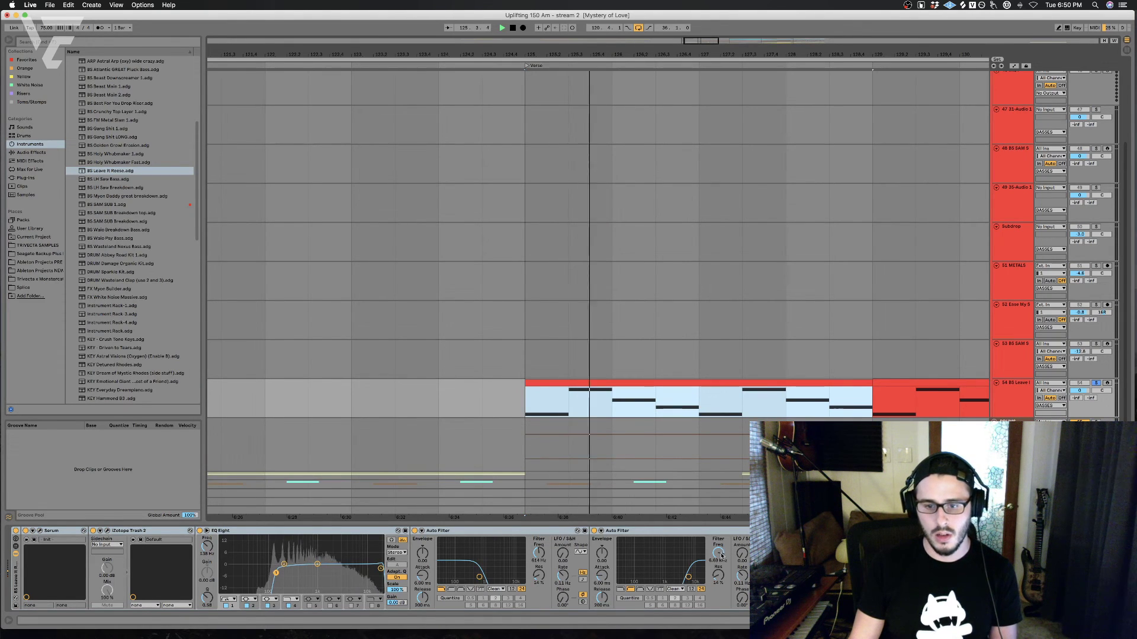
pyautogui.moveTo(719, 553); pyautogui.dragTo(718, 603)
pyautogui.press('space')
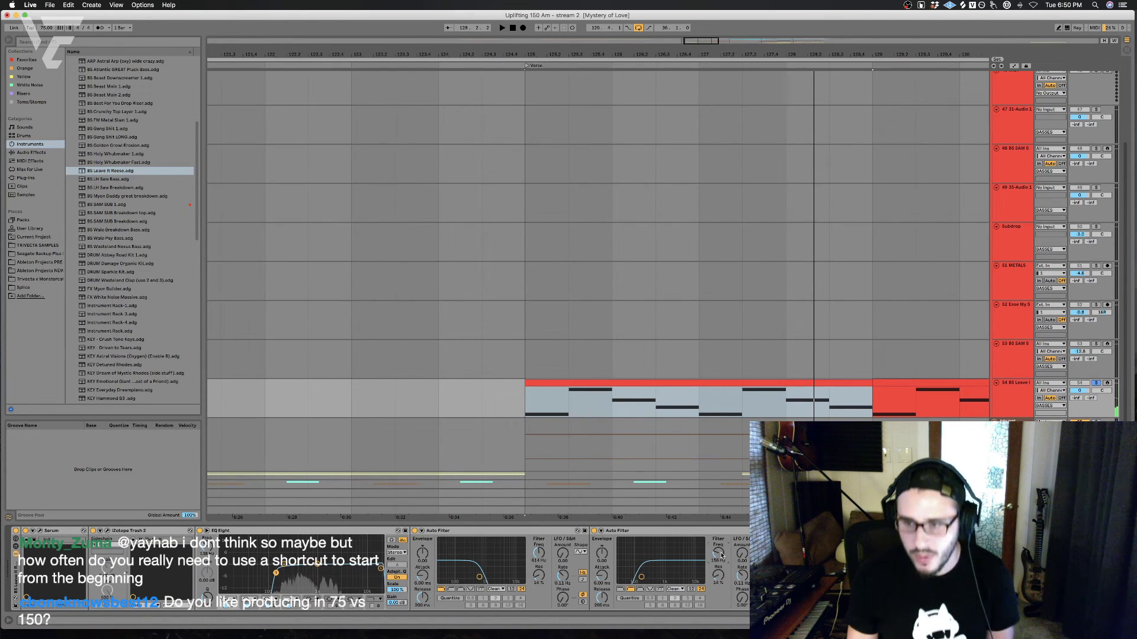
# Step: Play the arrangement from just before the Verse marker and set the new bass track's volume to -9.8 dB
pyautogui.click(465, 396)
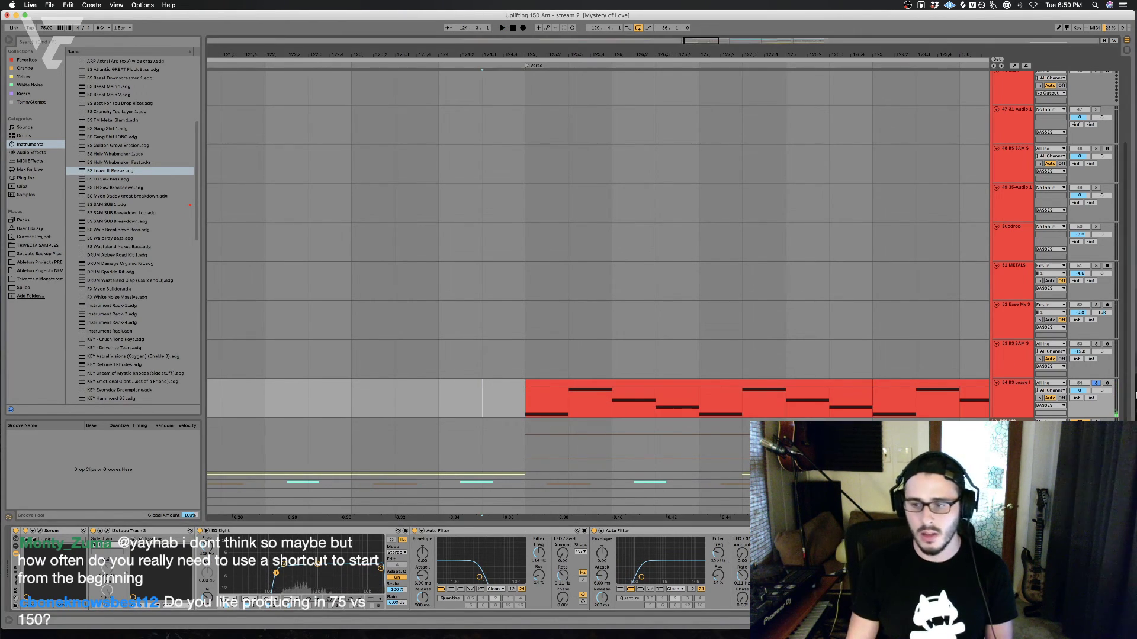
pyautogui.press('space')
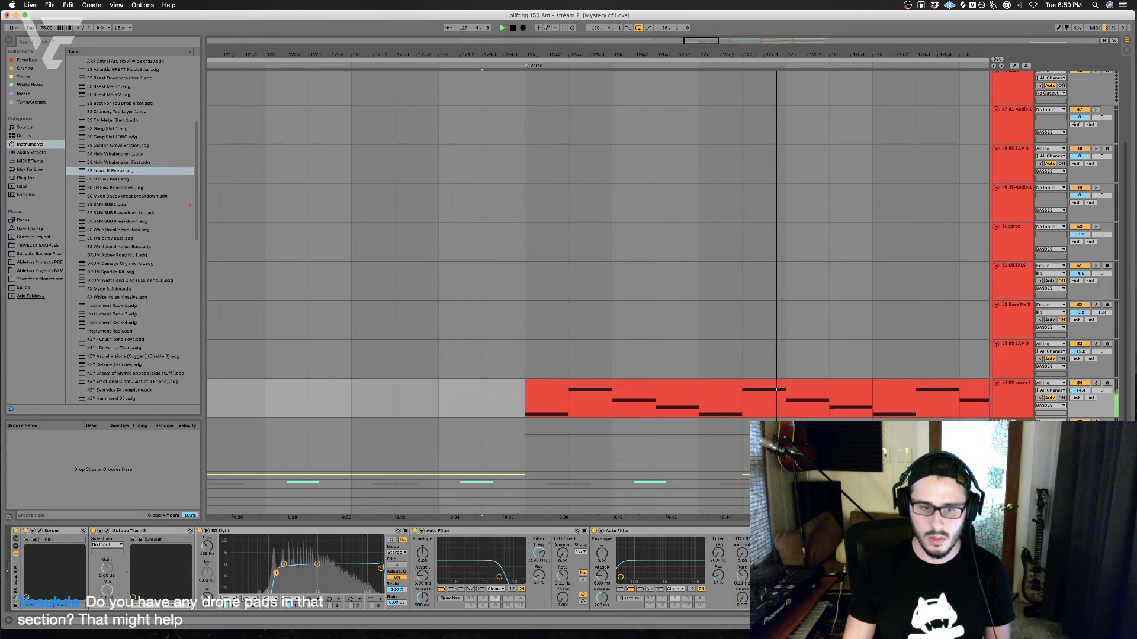
pyautogui.press('space')
pyautogui.moveTo(1079, 390); pyautogui.dragTo(1079, 382)
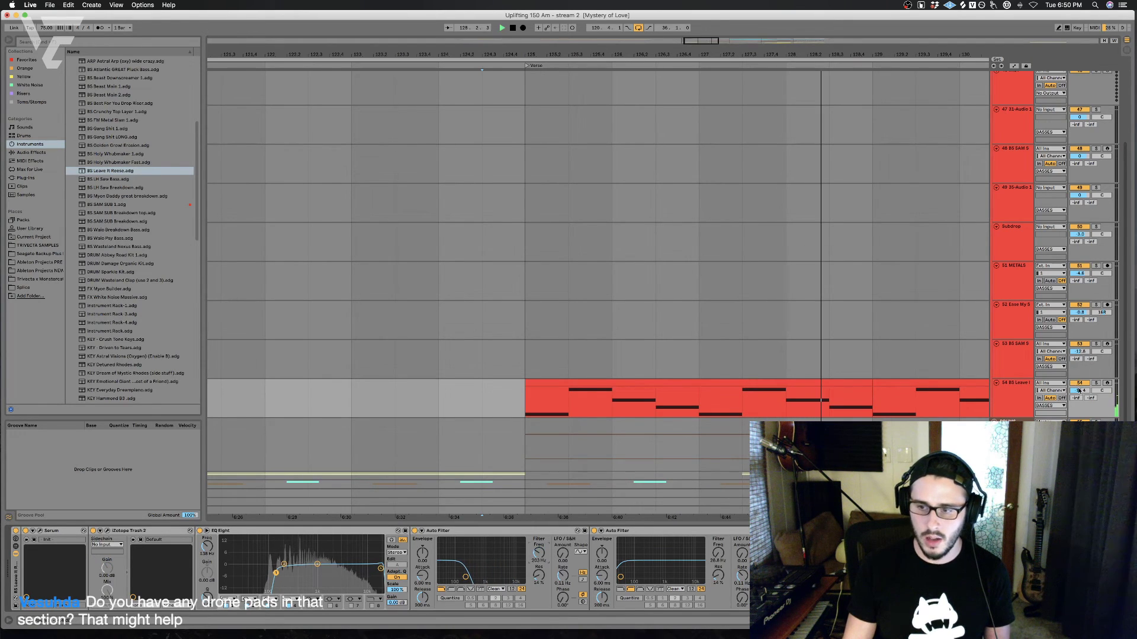
pyautogui.press('space')
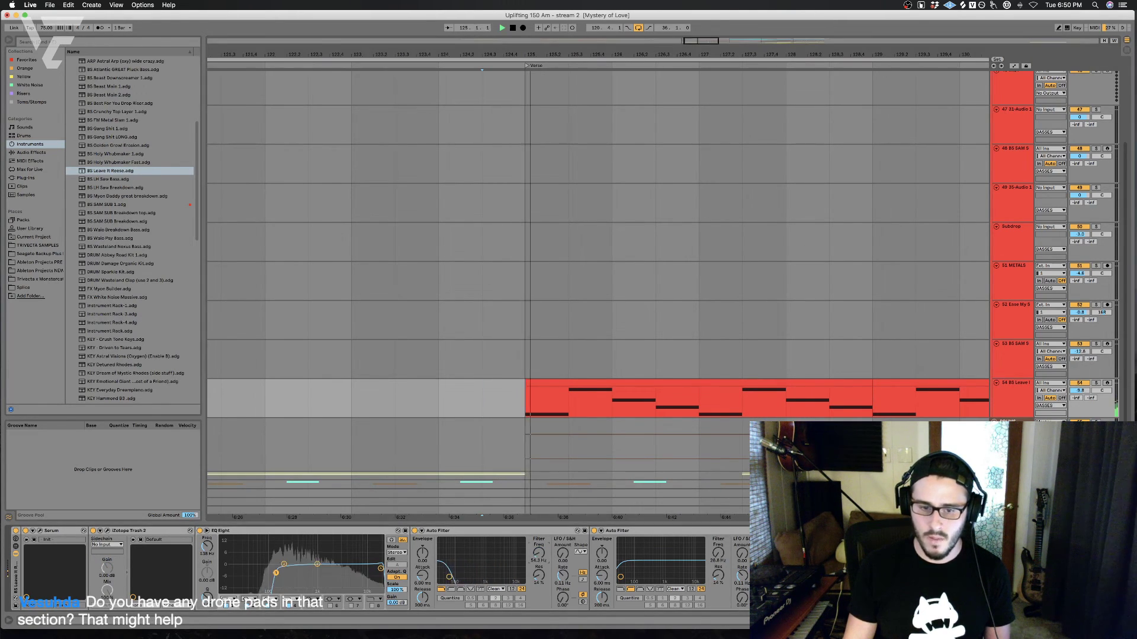
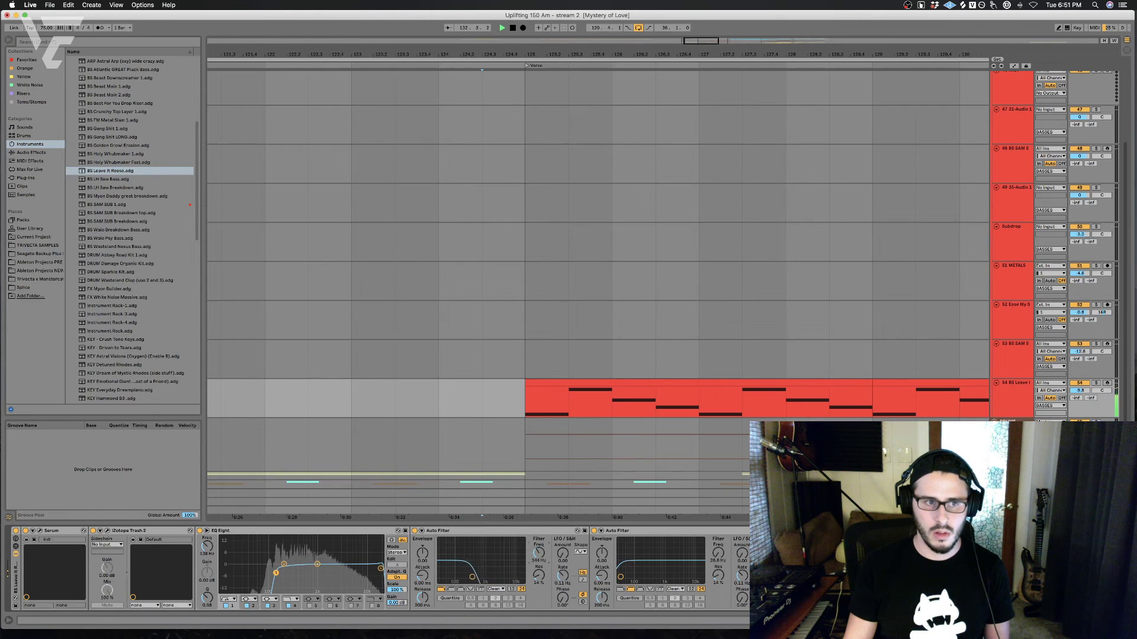
pyautogui.click(521, 414)
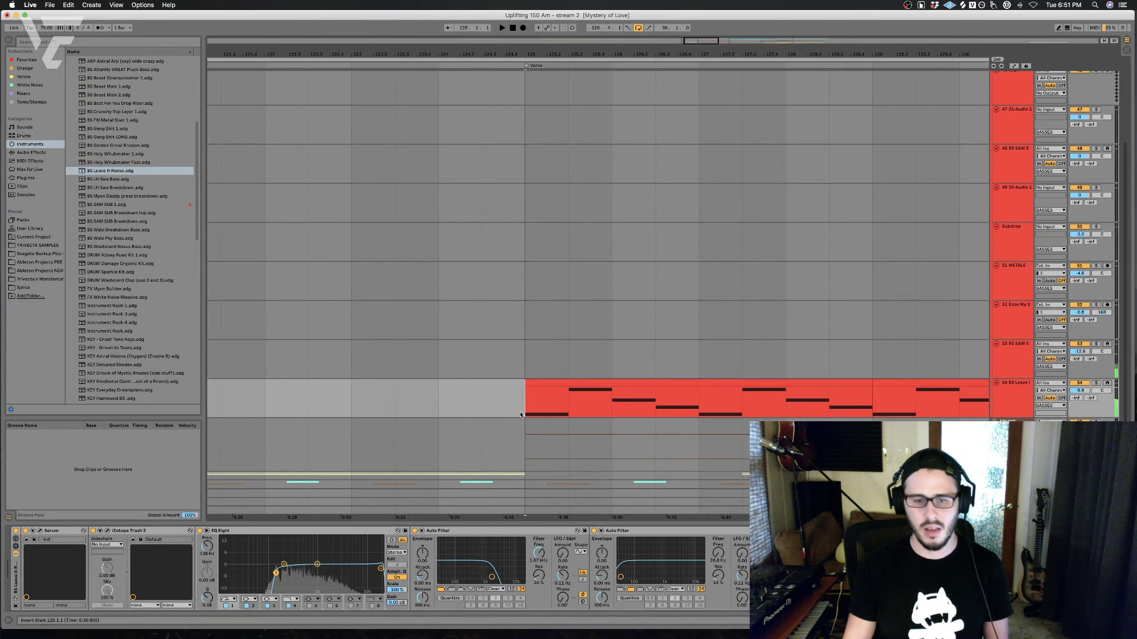
pyautogui.click(765, 386)
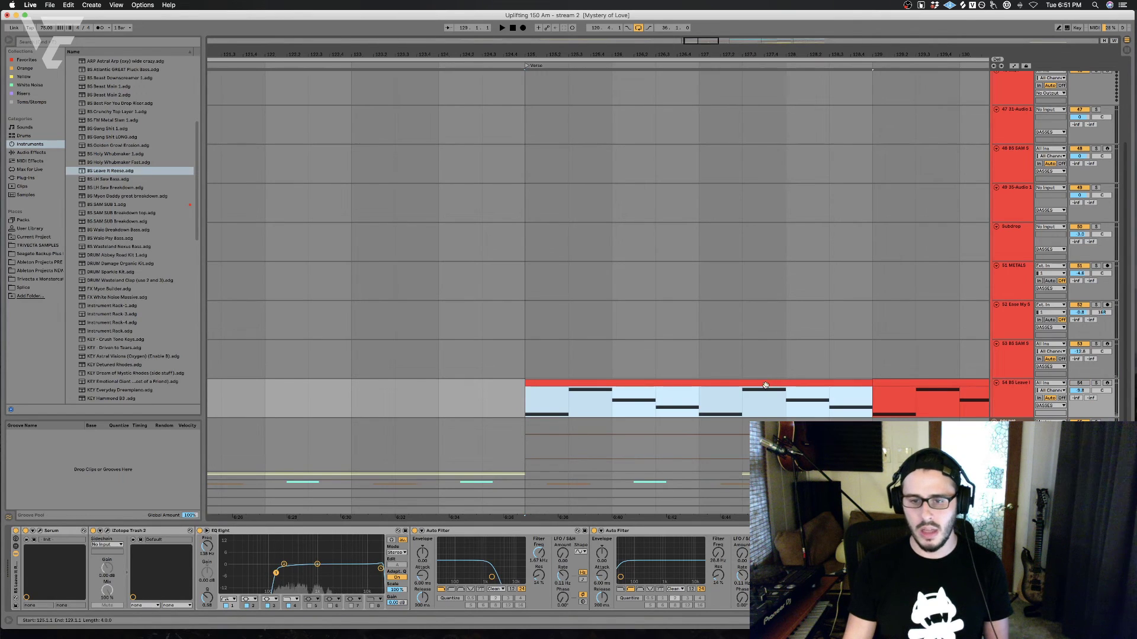
pyautogui.click(484, 404)
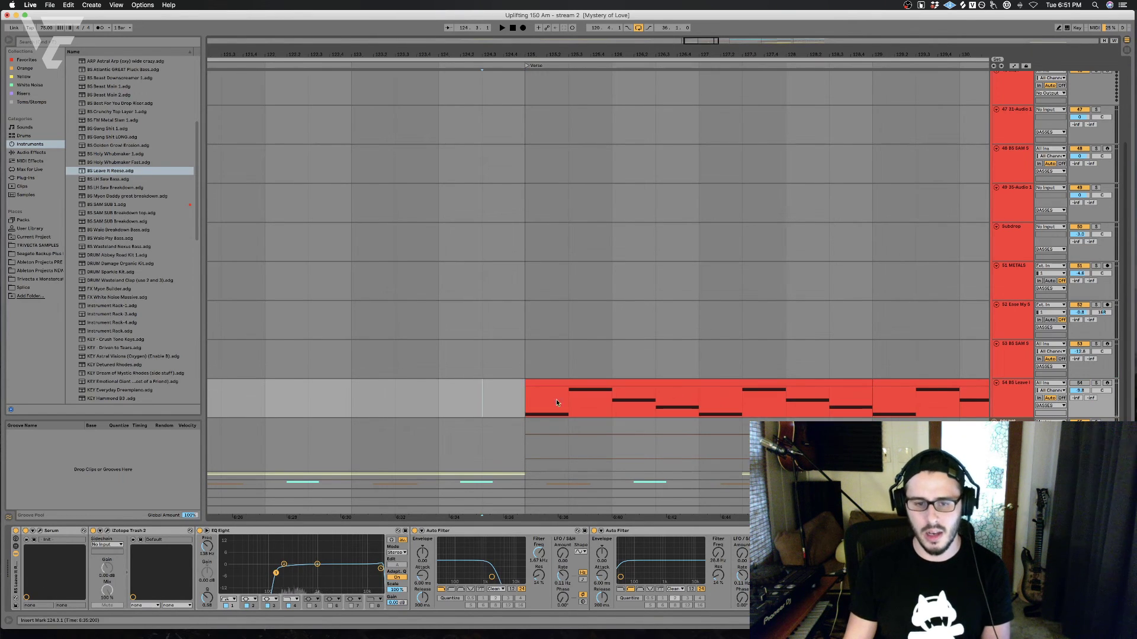
pyautogui.click(738, 385)
pyautogui.hscroll(3, 819, 386)
pyautogui.click(1013, 389)
pyautogui.click(401, 395)
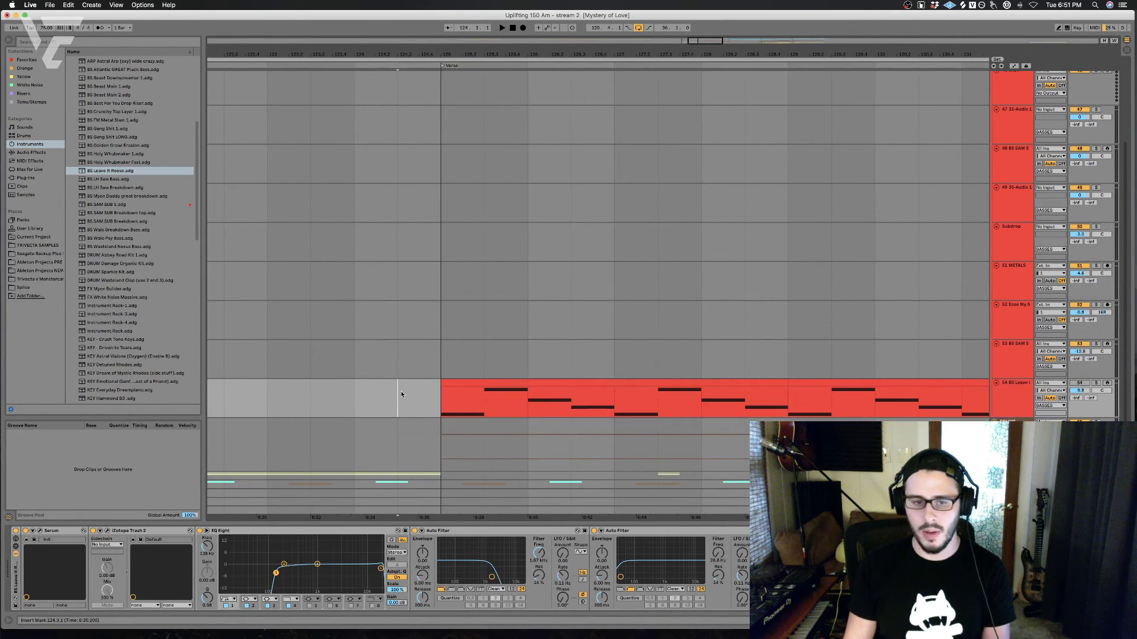
pyautogui.click(491, 385)
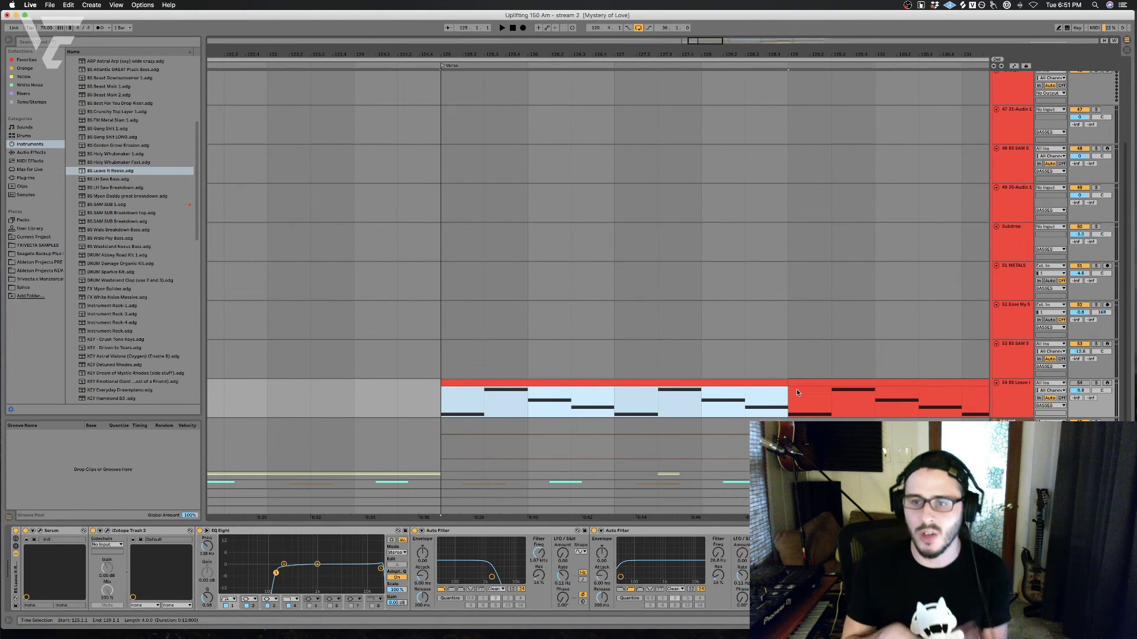
pyautogui.click(797, 390)
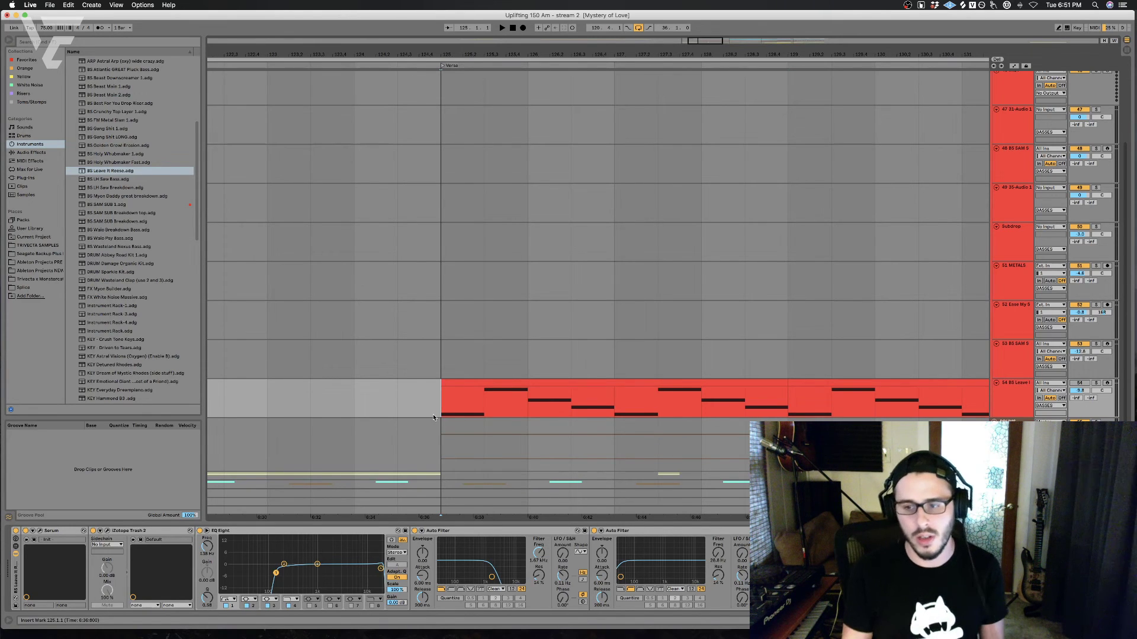
pyautogui.hscroll(5, 441, 415)
pyautogui.scroll(1, 450, 409)
pyautogui.scroll(-2, 450, 405)
pyautogui.hscroll(-5, 448, 403)
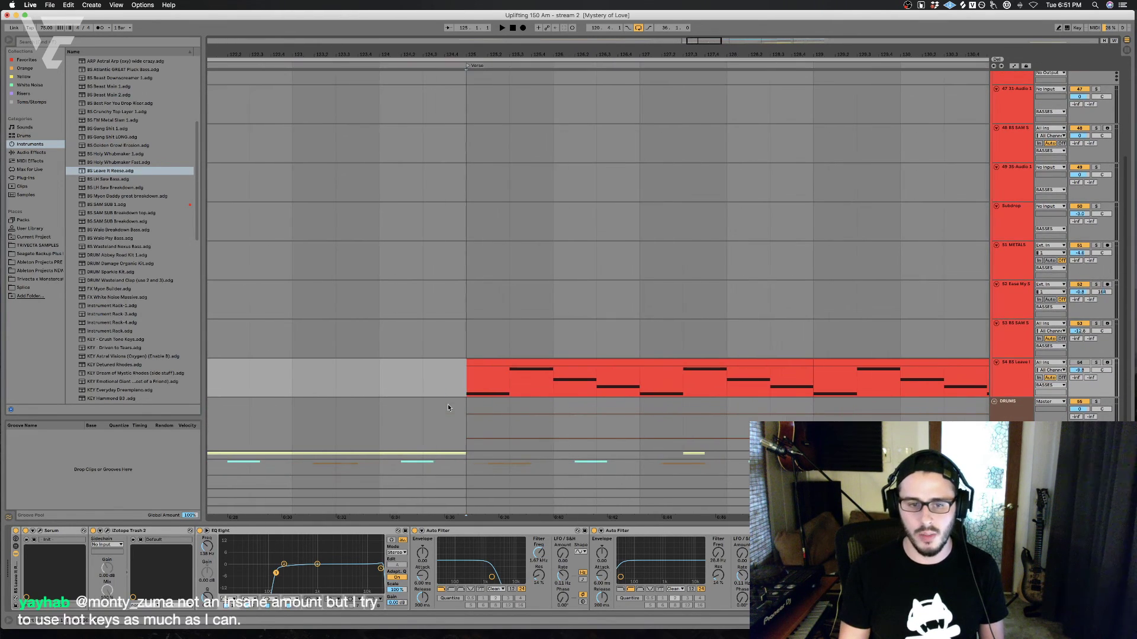
# Step: Listen to the Reese bass in the mix from just before the Verse marker
pyautogui.click(413, 396)
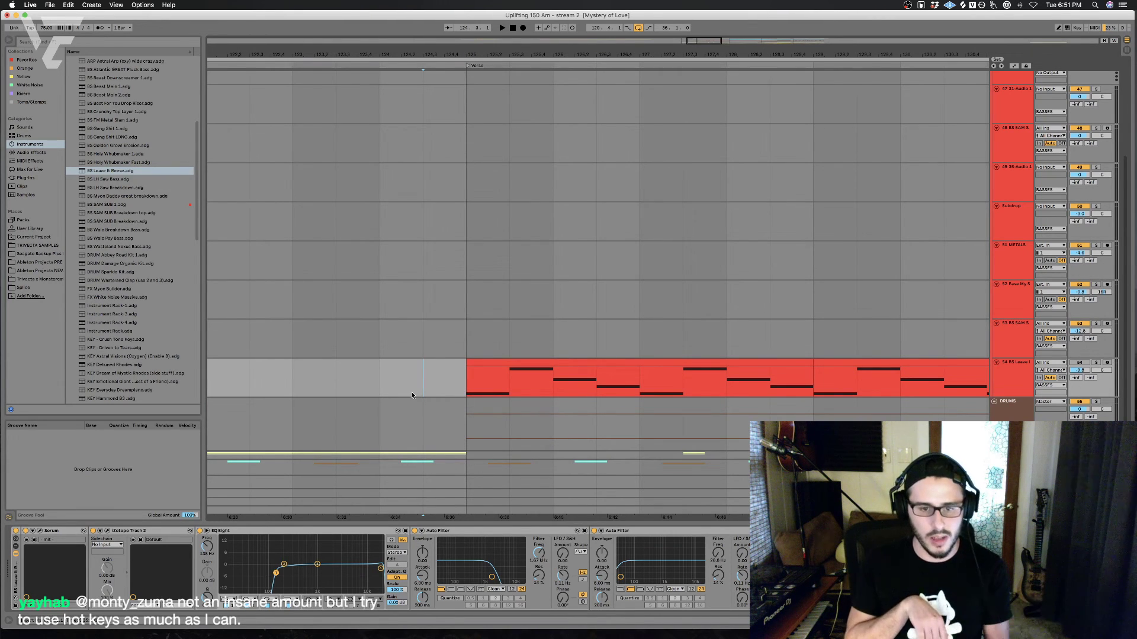
pyautogui.press('space')
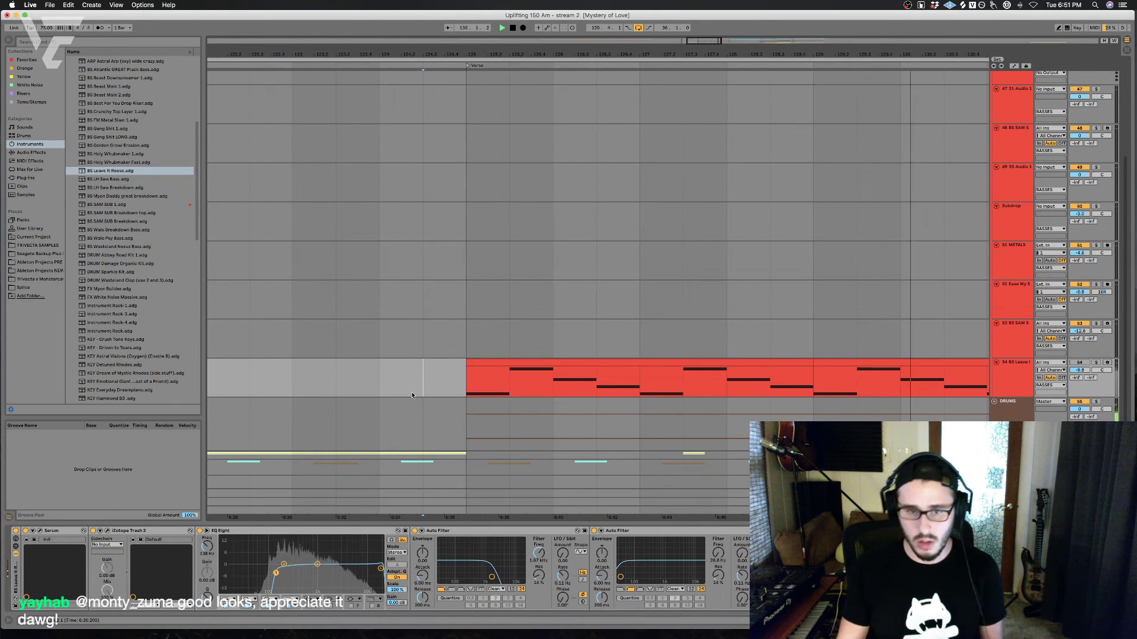
pyautogui.click(545, 363)
pyautogui.press('space')
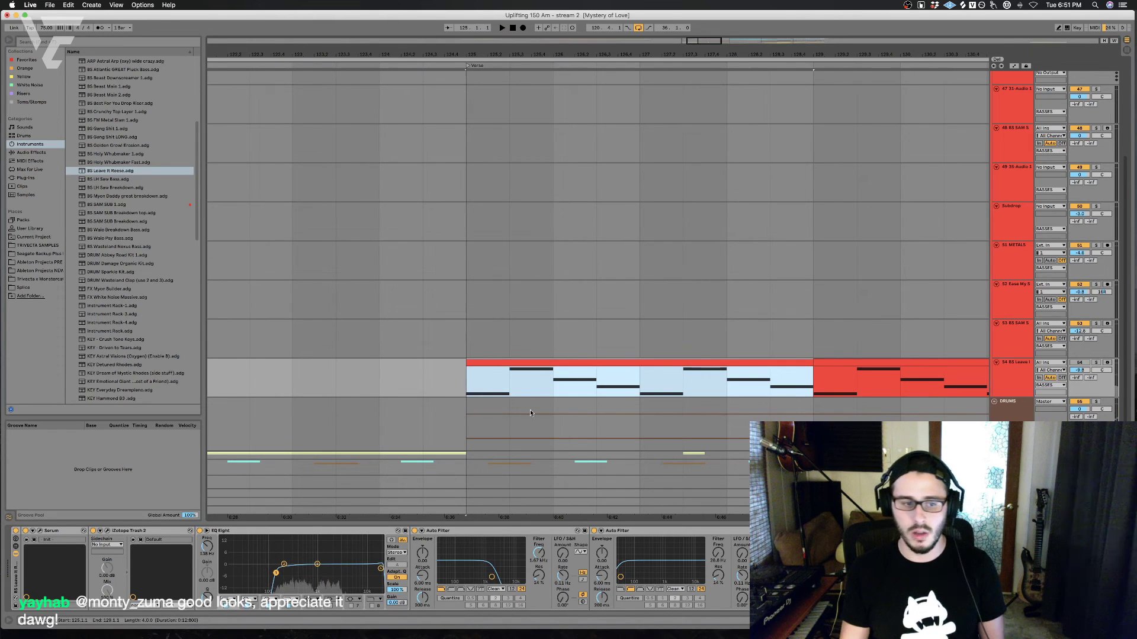
# Step: Remove the Reese rack with all its effects from the bass track and load the Native Instruments Kontakt plug-in instead
pyautogui.click(15, 583)
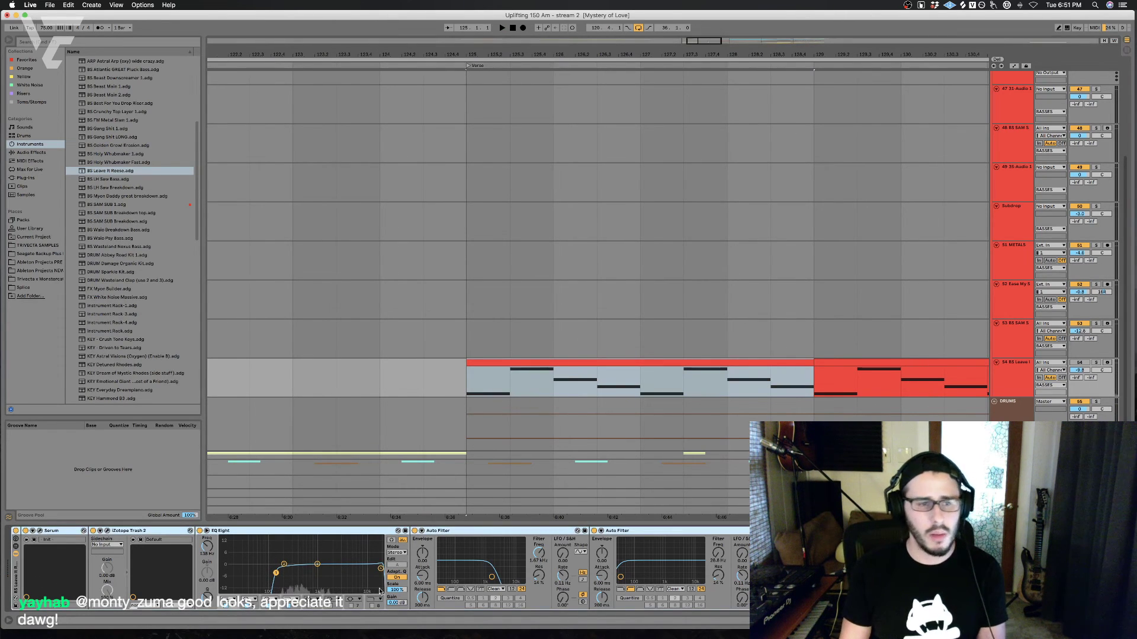
pyautogui.press('Delete')
pyautogui.click(27, 178)
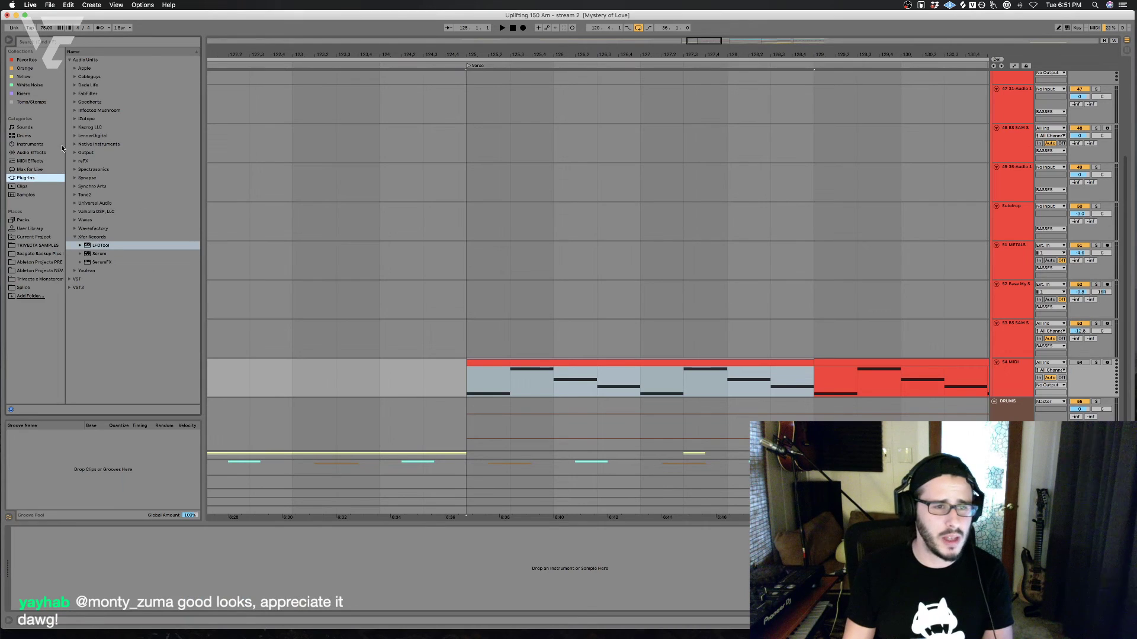
pyautogui.click(74, 145)
pyautogui.click(150, 227)
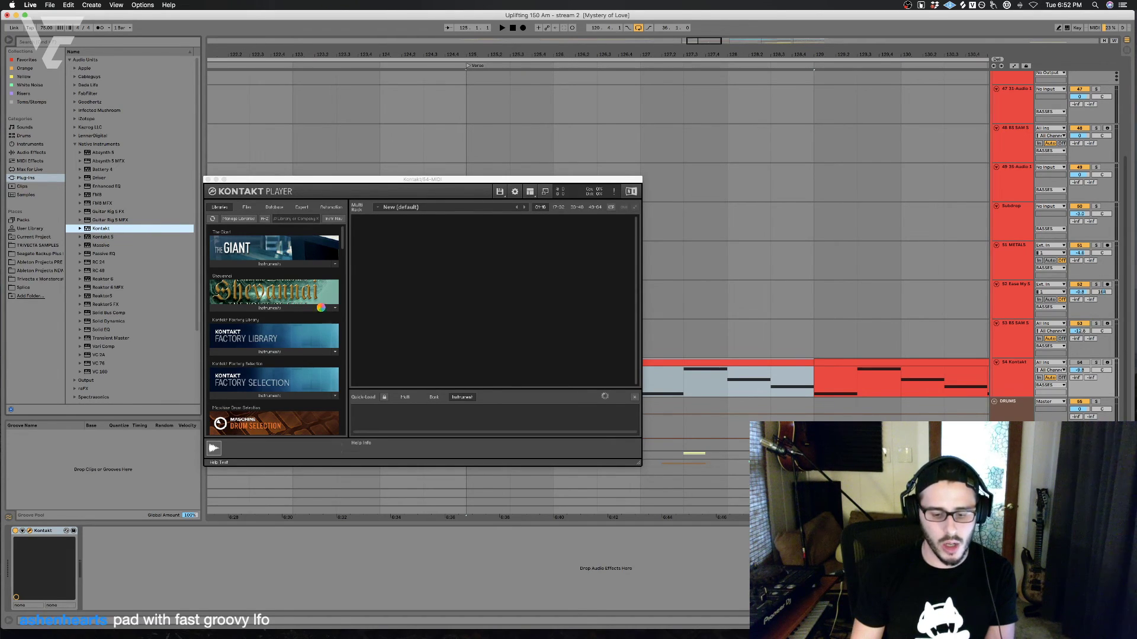
# Step: Load the Scarbee MM-Bass - Amped - Fat instrument from Kontakt's libraries and close the Kontakt window
pyautogui.scroll(-15, 320, 310)
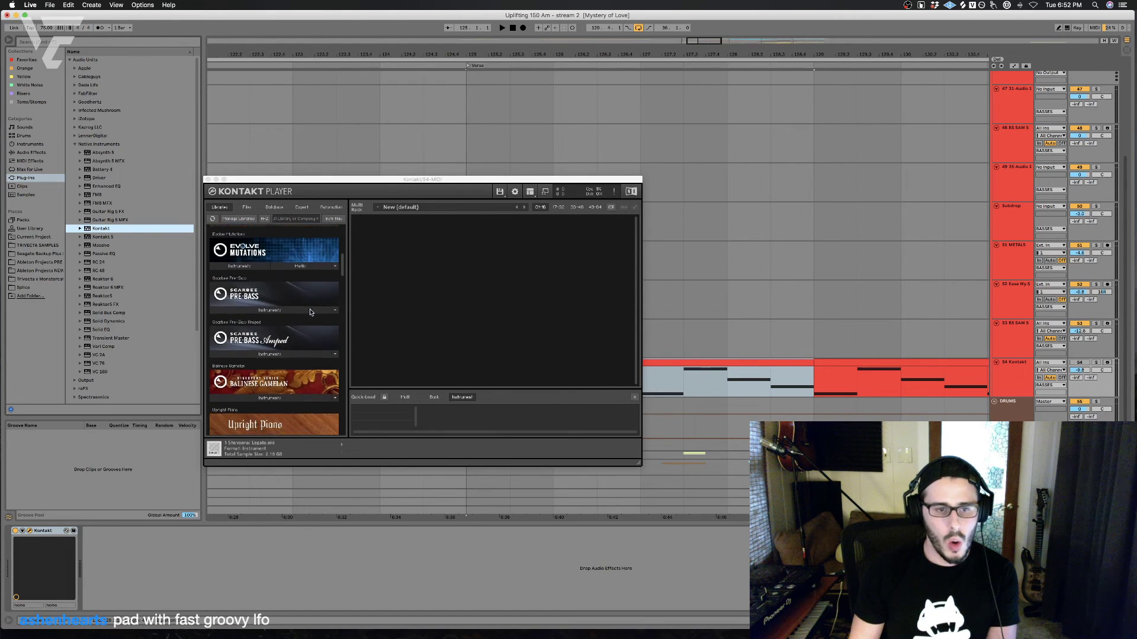
pyautogui.scroll(-10, 315, 316)
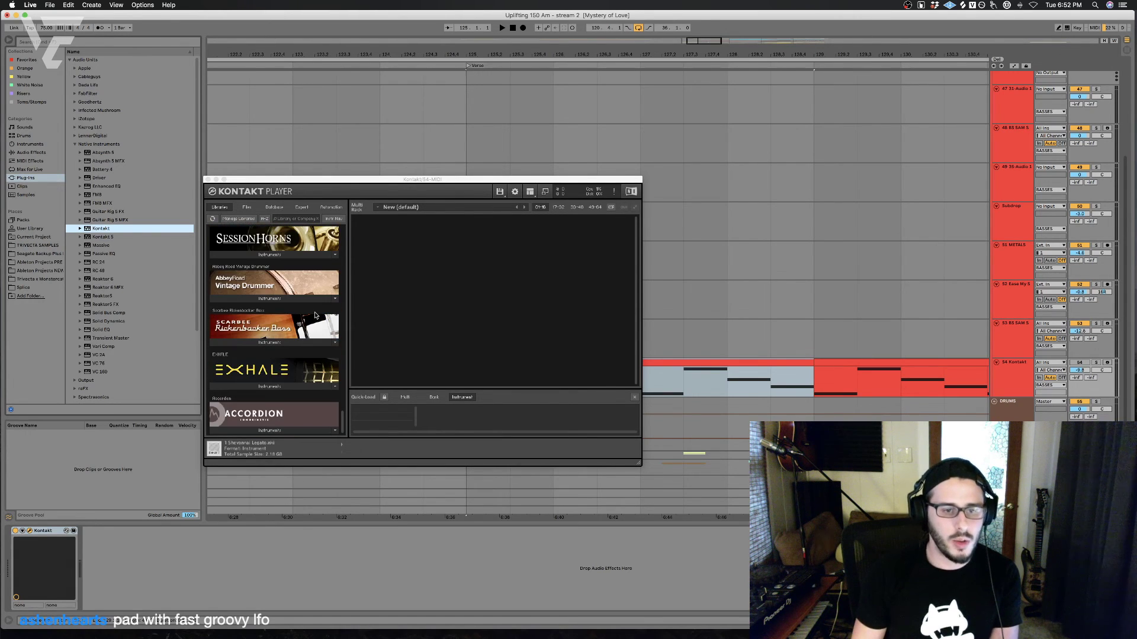
pyautogui.scroll(6, 313, 320)
pyautogui.scroll(10, 308, 329)
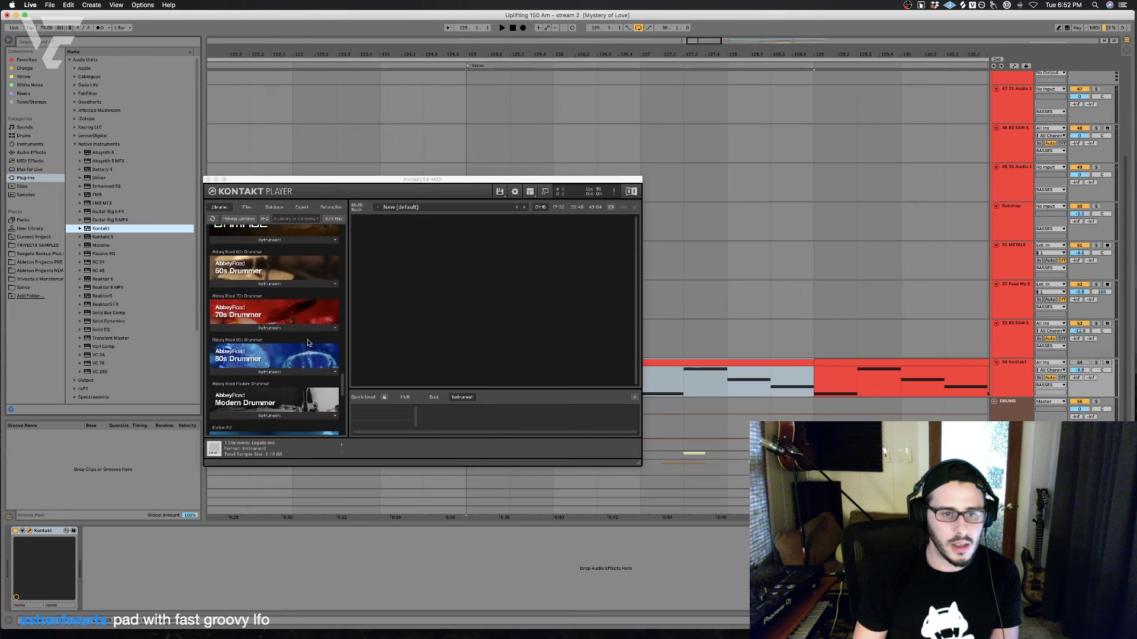
pyautogui.scroll(5, 299, 332)
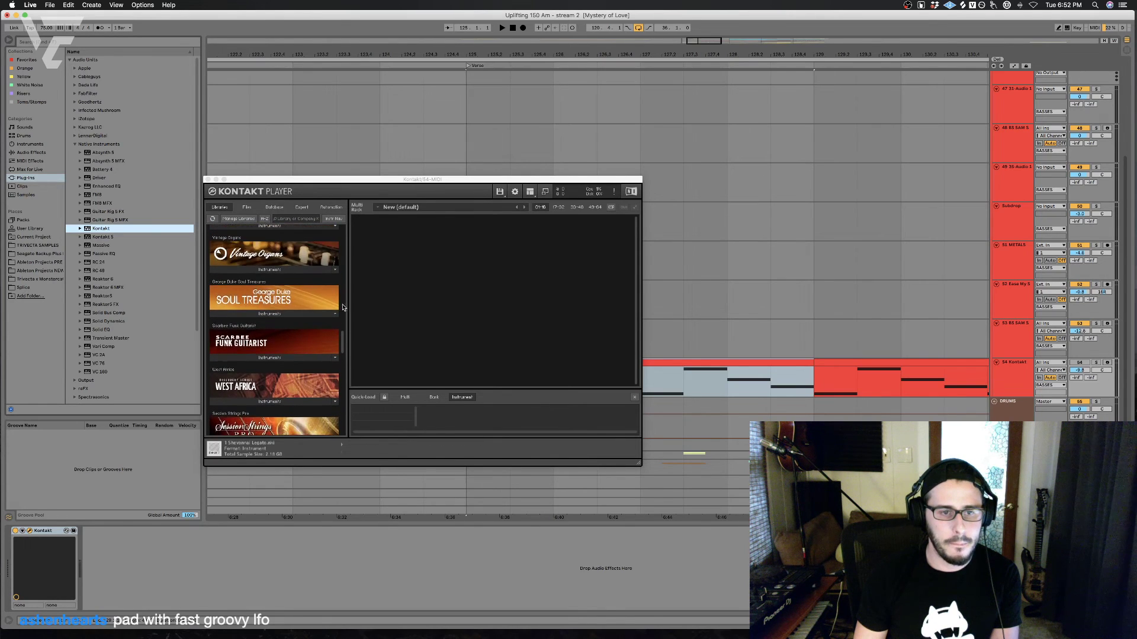
pyautogui.scroll(5, 308, 283)
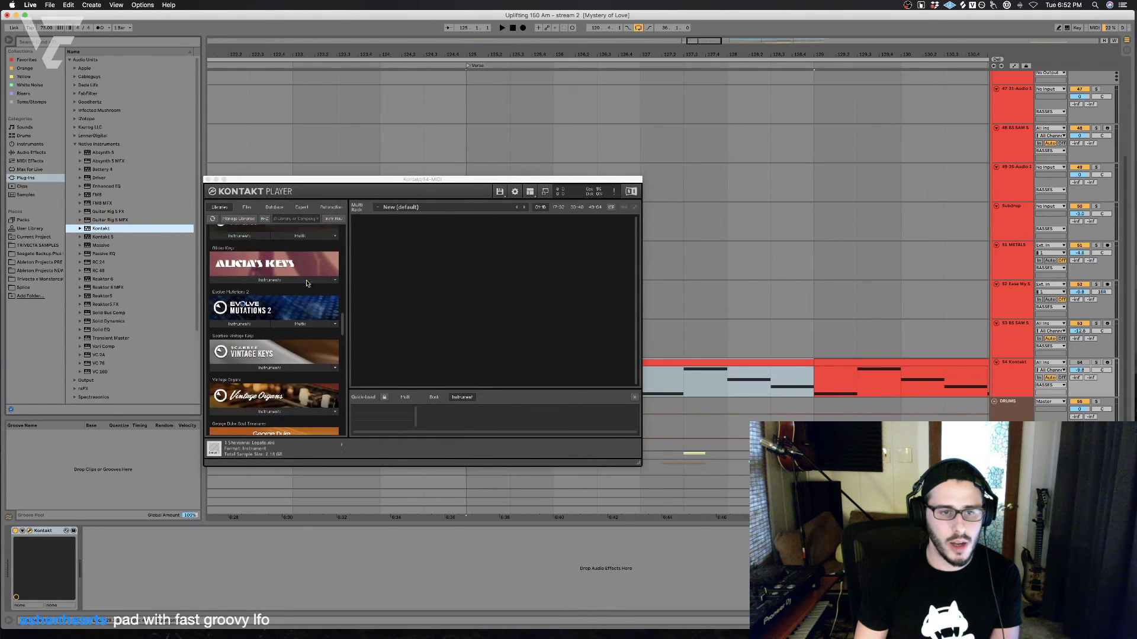
pyautogui.click(273, 335)
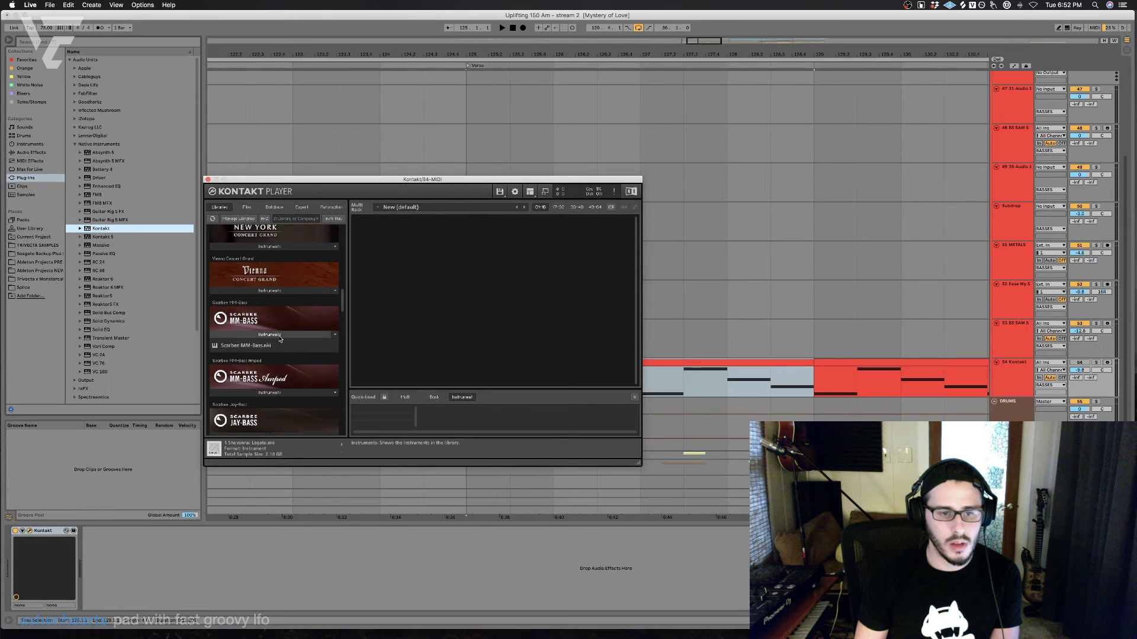
pyautogui.click(276, 393)
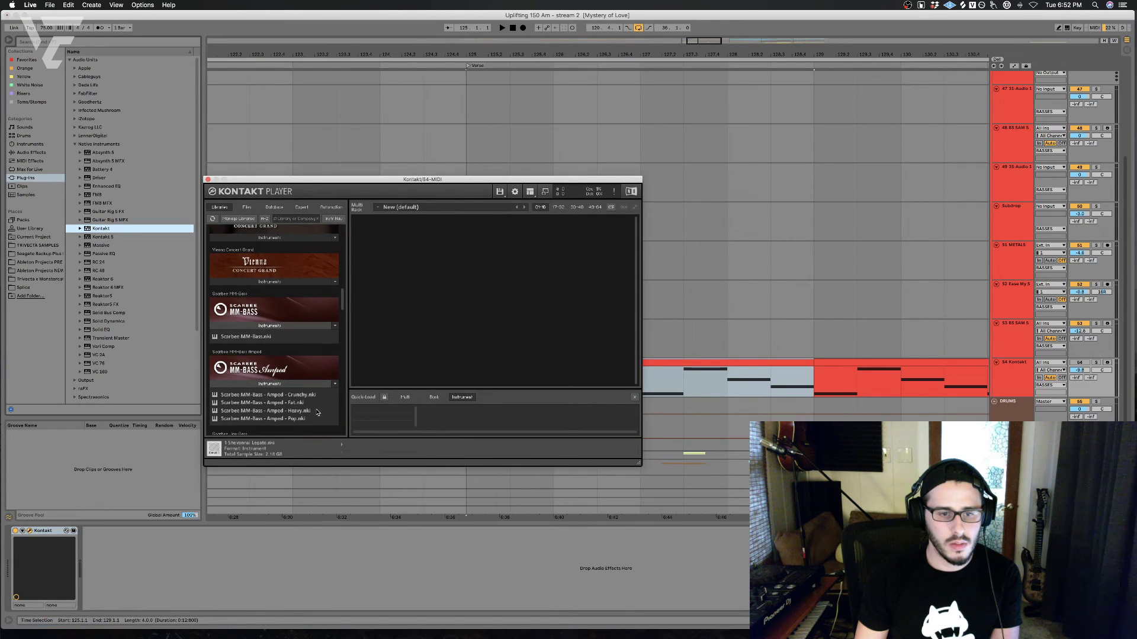
pyautogui.click(307, 403)
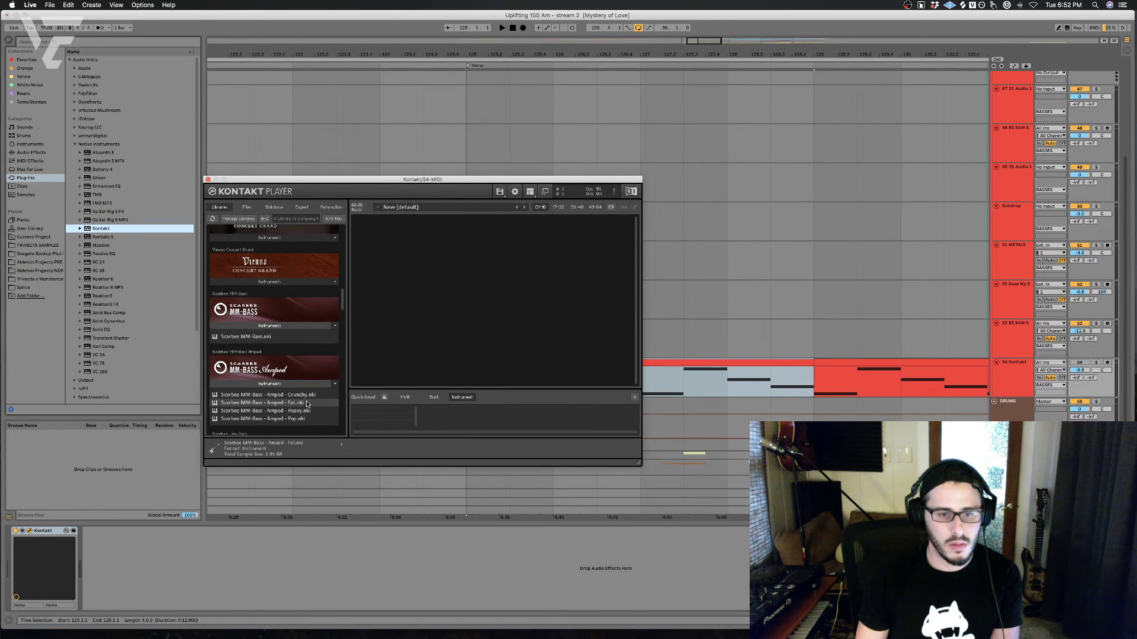
pyautogui.doubleClick(306, 404)
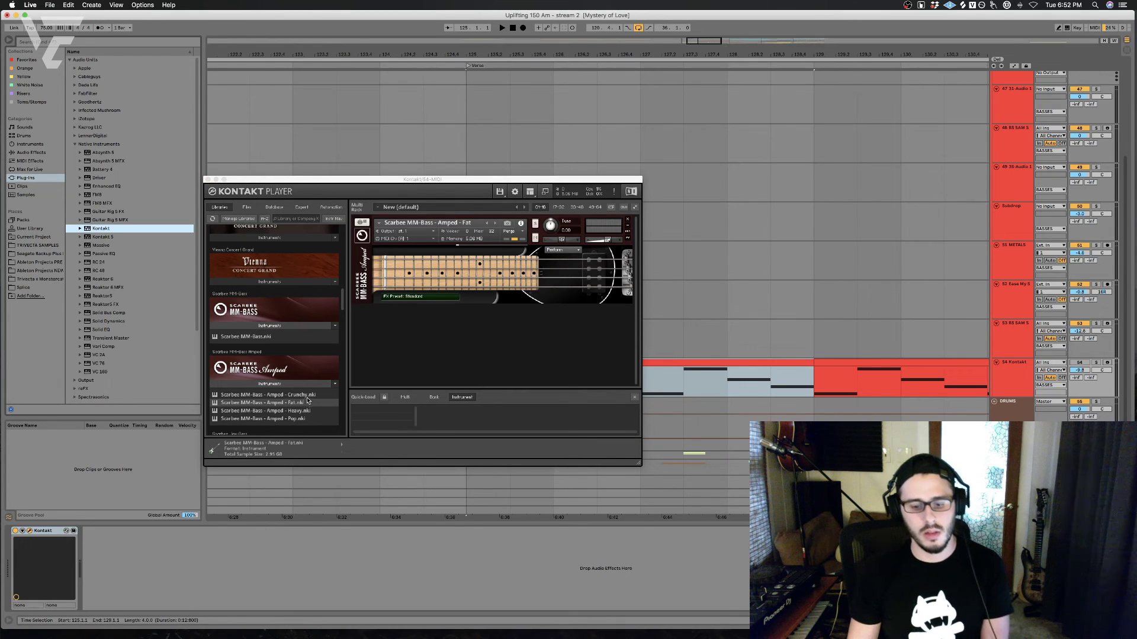
pyautogui.click(203, 179)
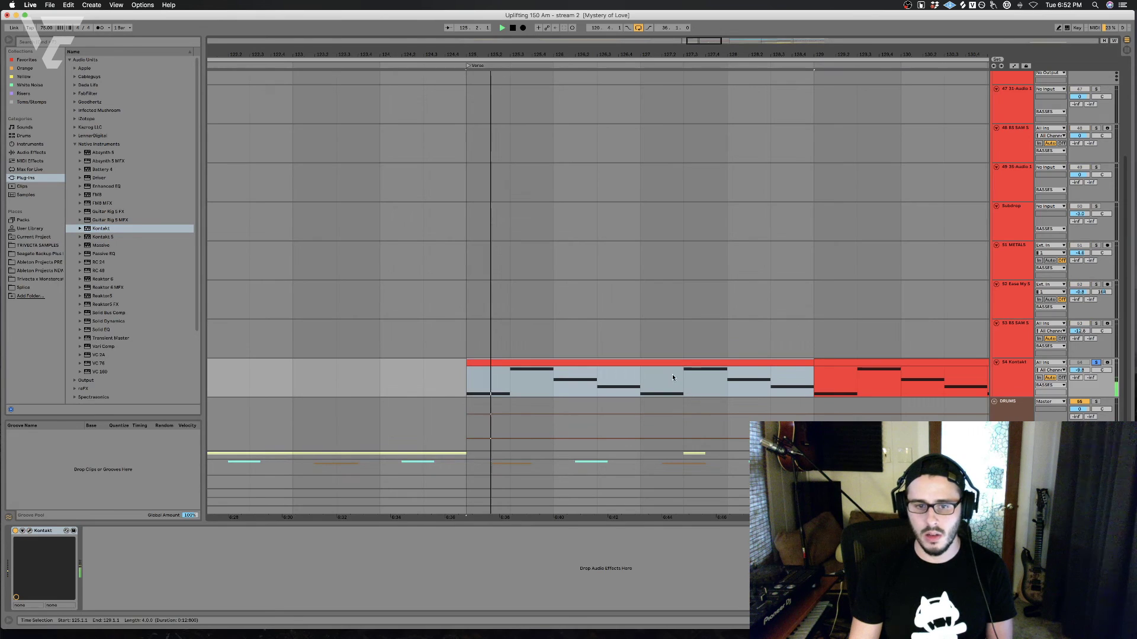
# Step: Open the verse bass clip's notes, play the part from the Verse marker and raise the Kontakt track's volume
pyautogui.doubleClick(704, 364)
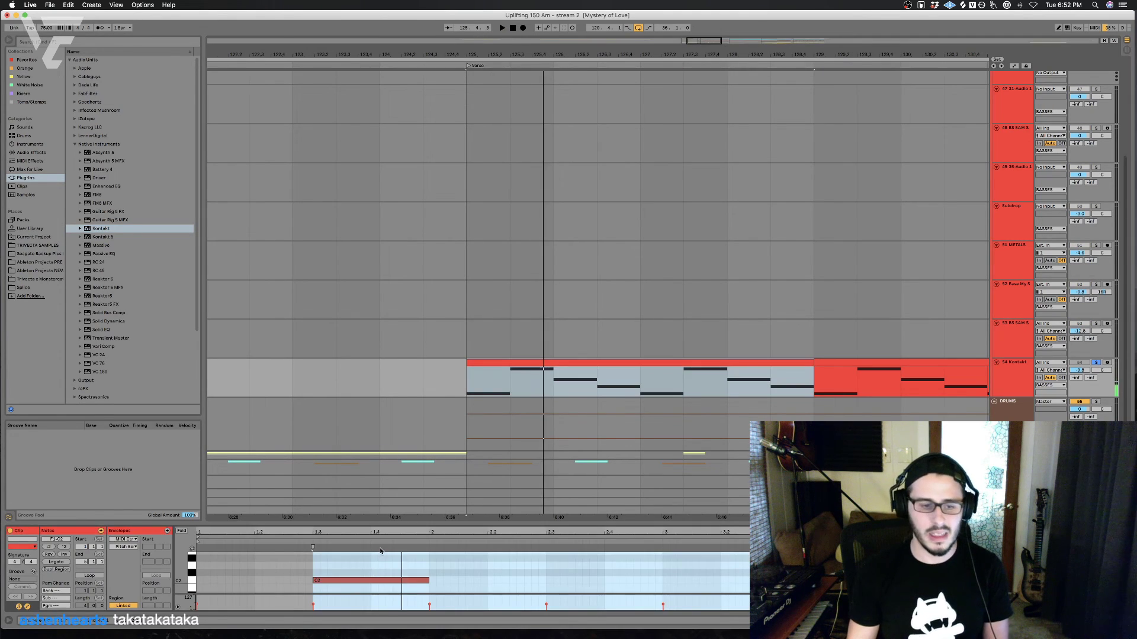
pyautogui.click(432, 576)
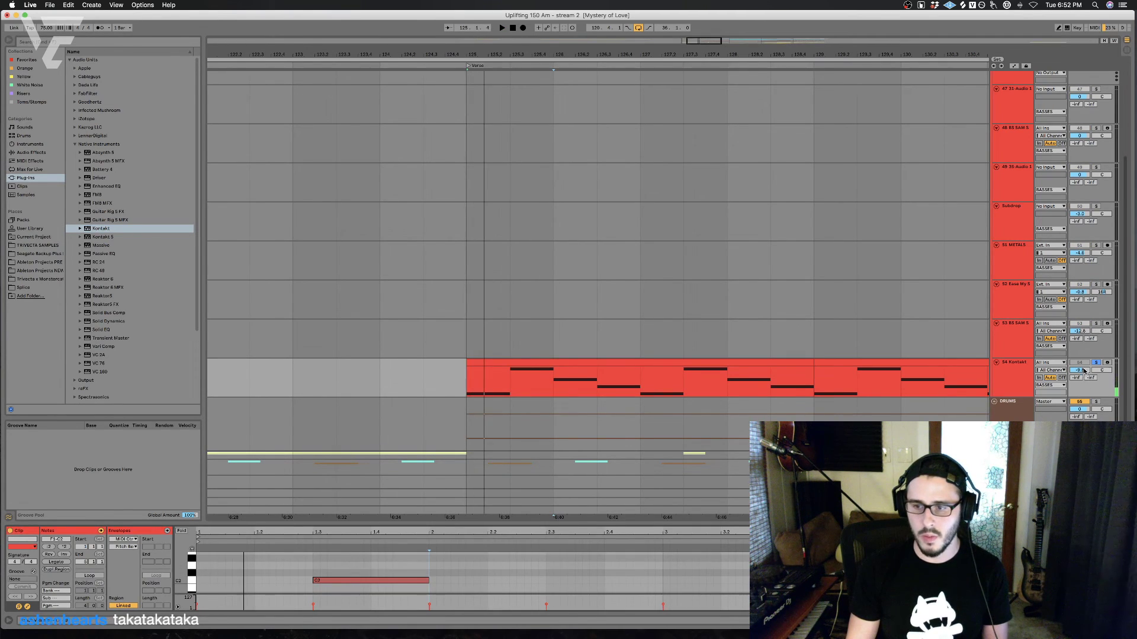
pyautogui.press('space')
pyautogui.moveTo(1083, 371); pyautogui.dragTo(1084, 350)
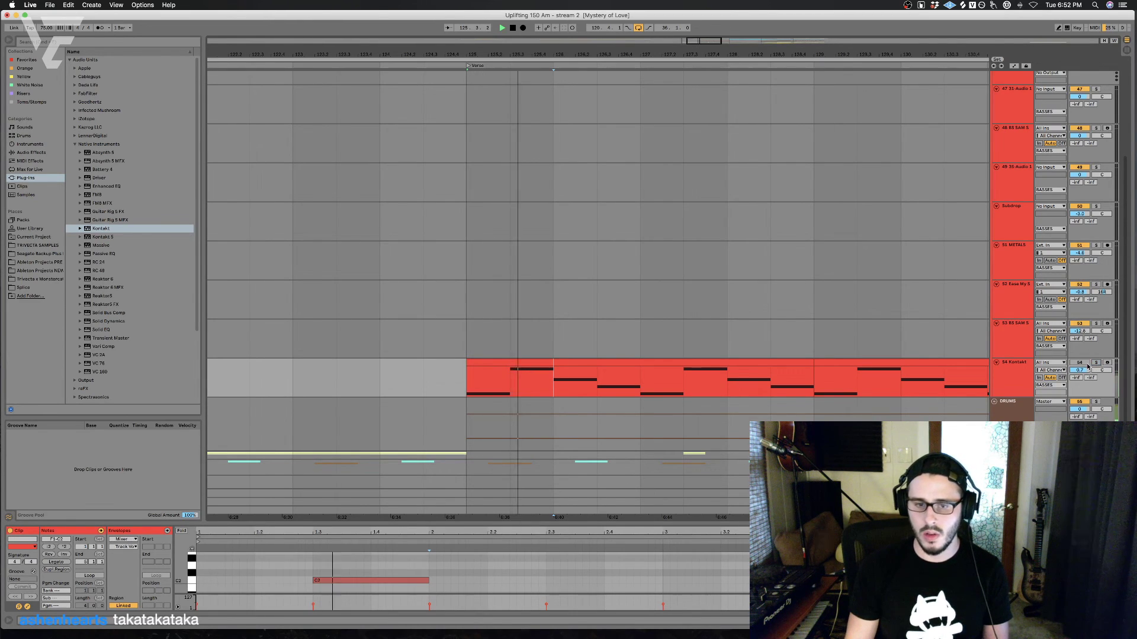
# Step: Enlarge the note editor, delete the four bass notes between 1.3 and 3.3, and restart playback
pyautogui.moveTo(495, 523); pyautogui.dragTo(495, 257)
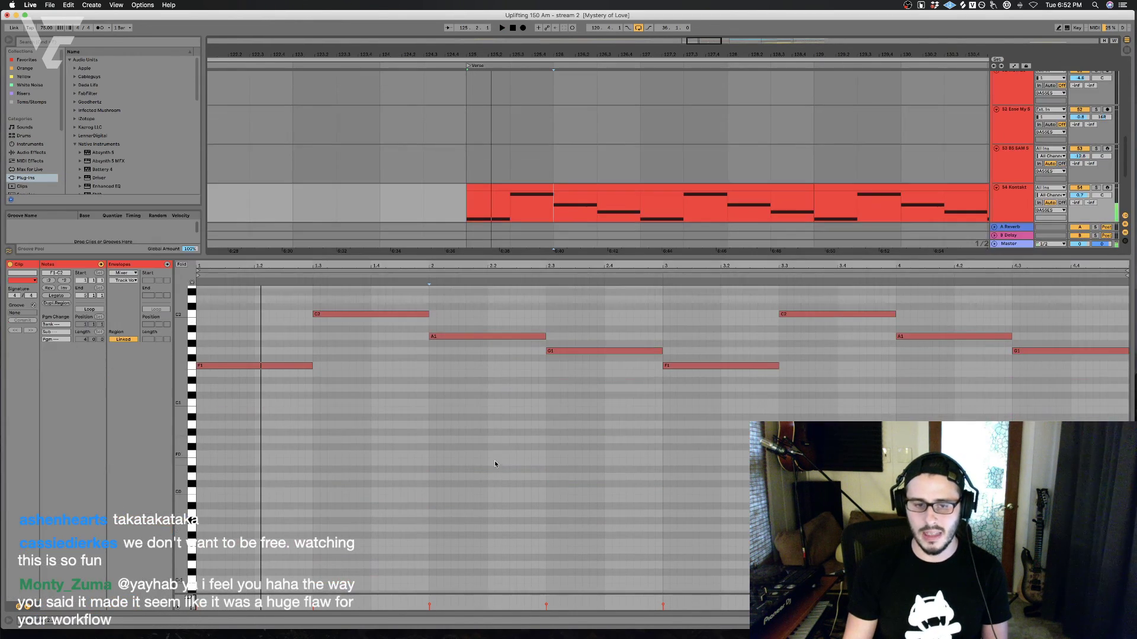
pyautogui.scroll(2, 474, 468)
pyautogui.moveTo(401, 478); pyautogui.dragTo(685, 332)
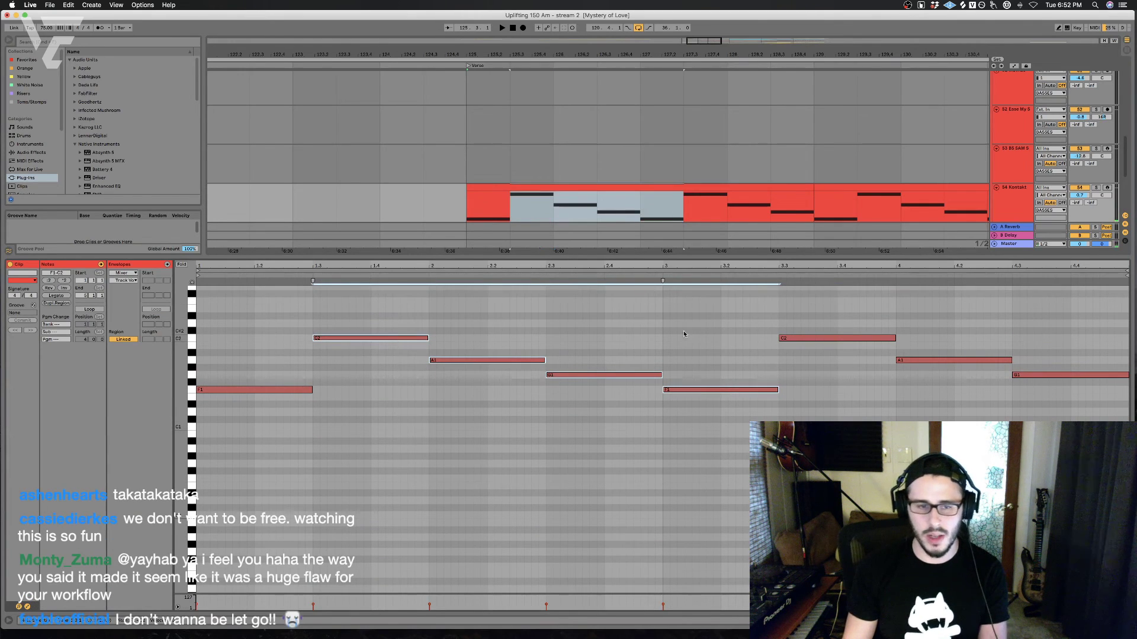
pyautogui.press('Delete')
pyautogui.press('space')
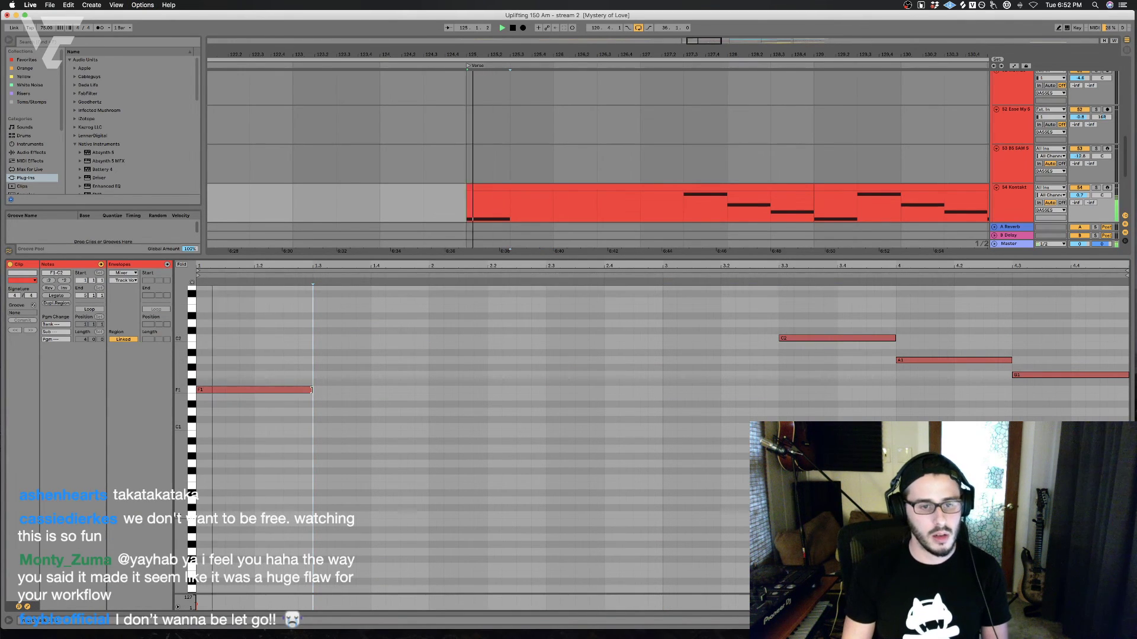
# Step: Shorten the opening F1 note to end at 1.2 and add a short F1 pickup note just before 1.3
pyautogui.moveTo(311, 390); pyautogui.dragTo(256, 396)
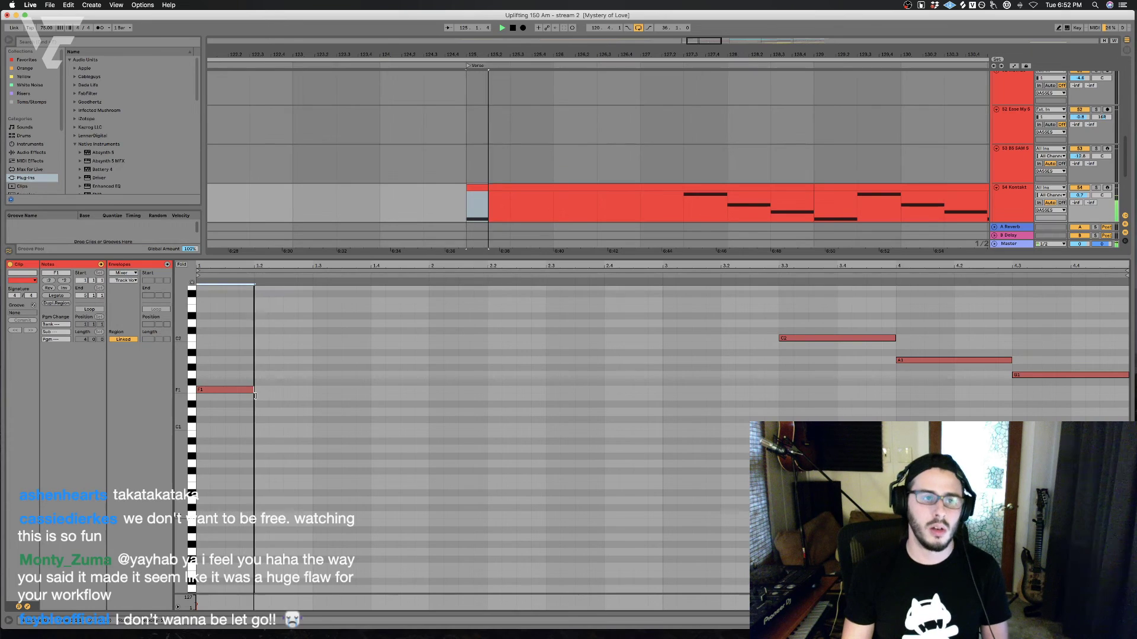
pyautogui.doubleClick(287, 391)
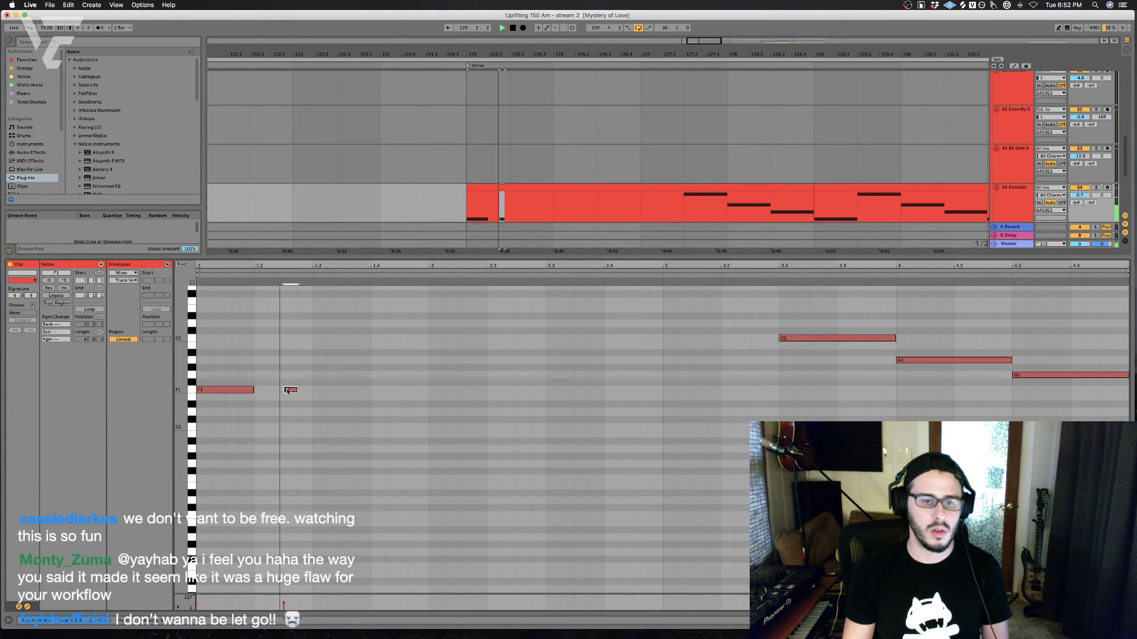
pyautogui.moveTo(287, 390); pyautogui.dragTo(314, 395)
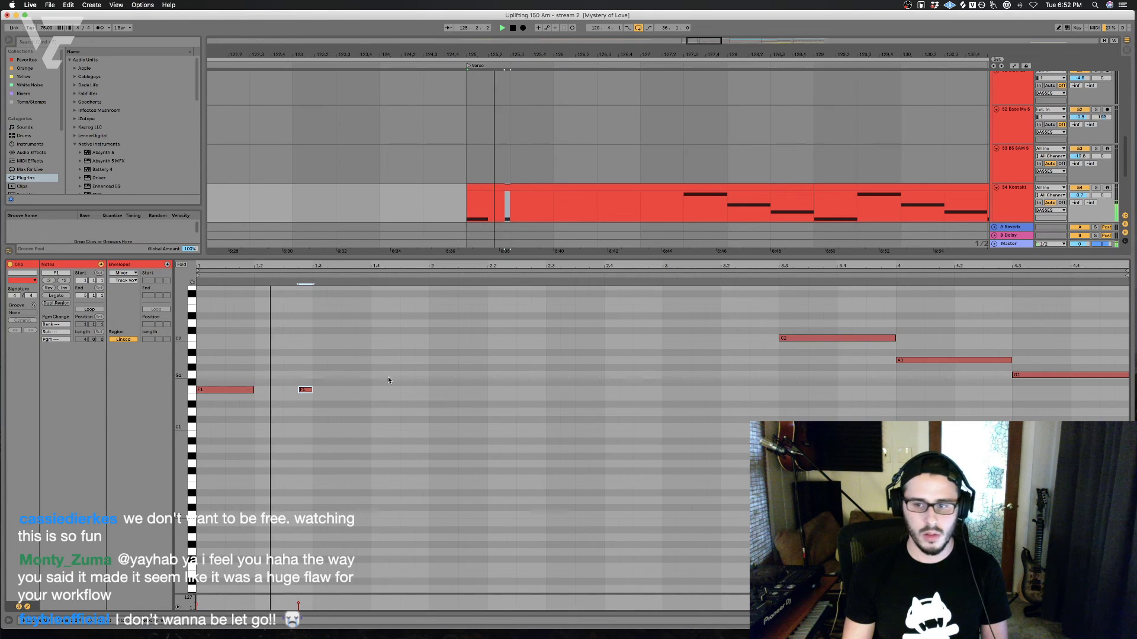
# Step: Add a short C2 note at 1.3 followed by an even shorter C2 note, and play back the rhythm
pyautogui.doubleClick(325, 339)
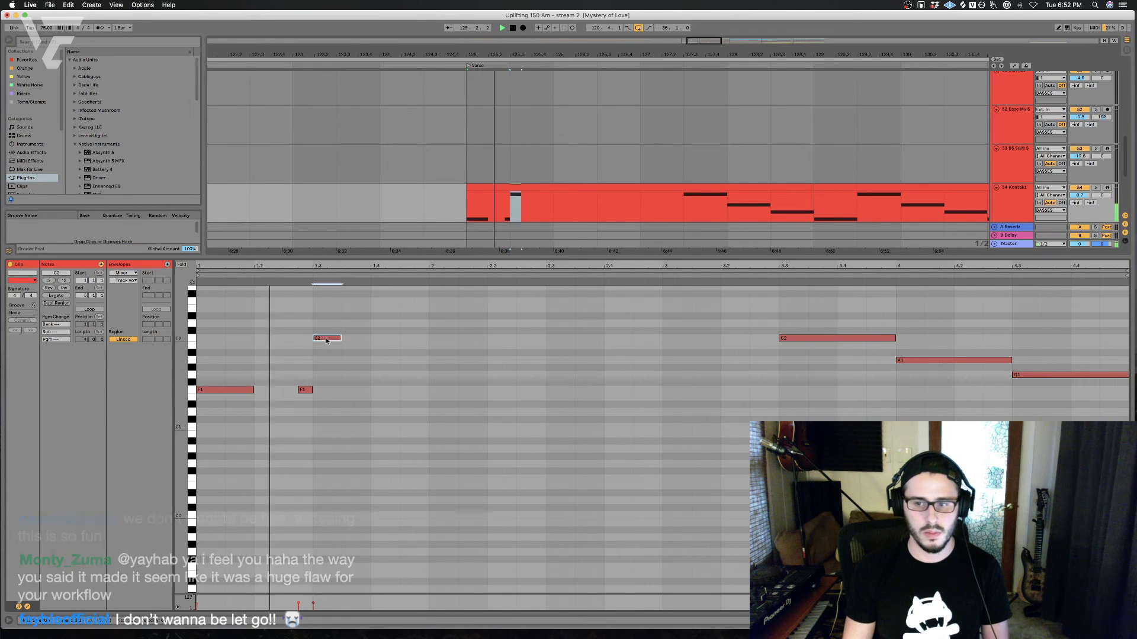
pyautogui.moveTo(363, 339); pyautogui.dragTo(319, 346)
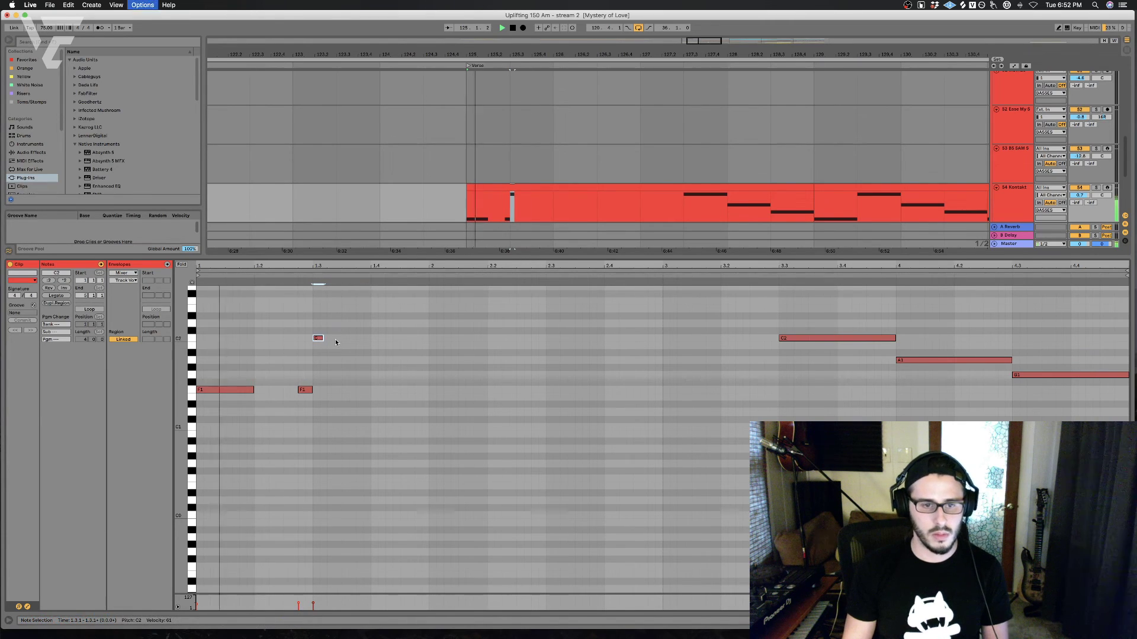
pyautogui.moveTo(334, 339); pyautogui.dragTo(328, 338)
pyautogui.press('space')
pyautogui.press('space')
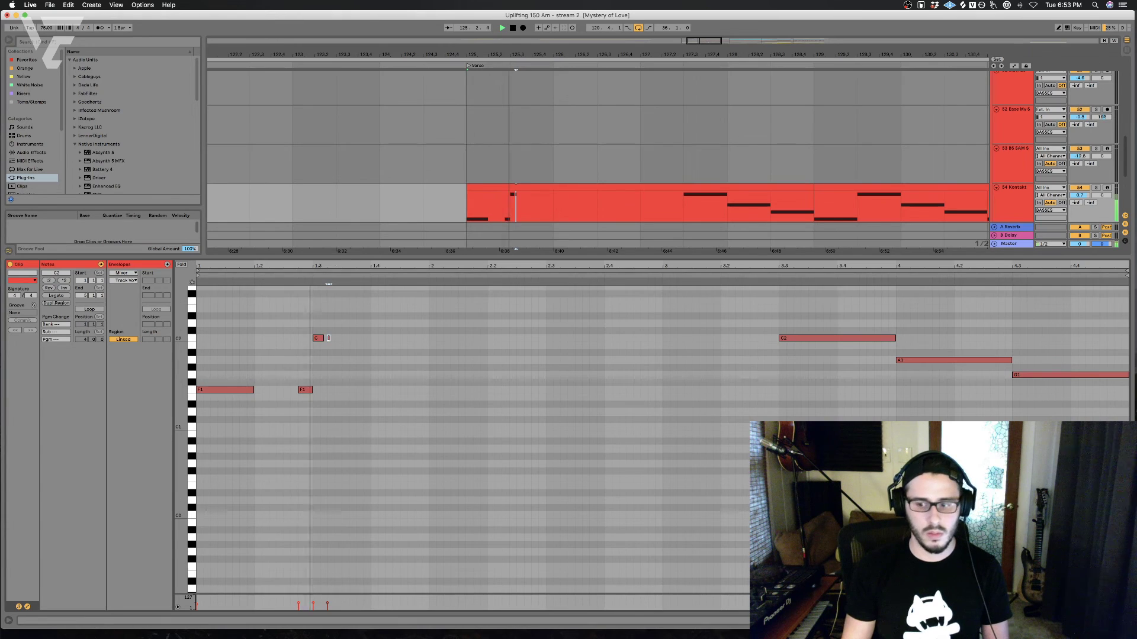
pyautogui.moveTo(568, 265); pyautogui.dragTo(772, 454)
pyautogui.press('space')
pyautogui.press('space')
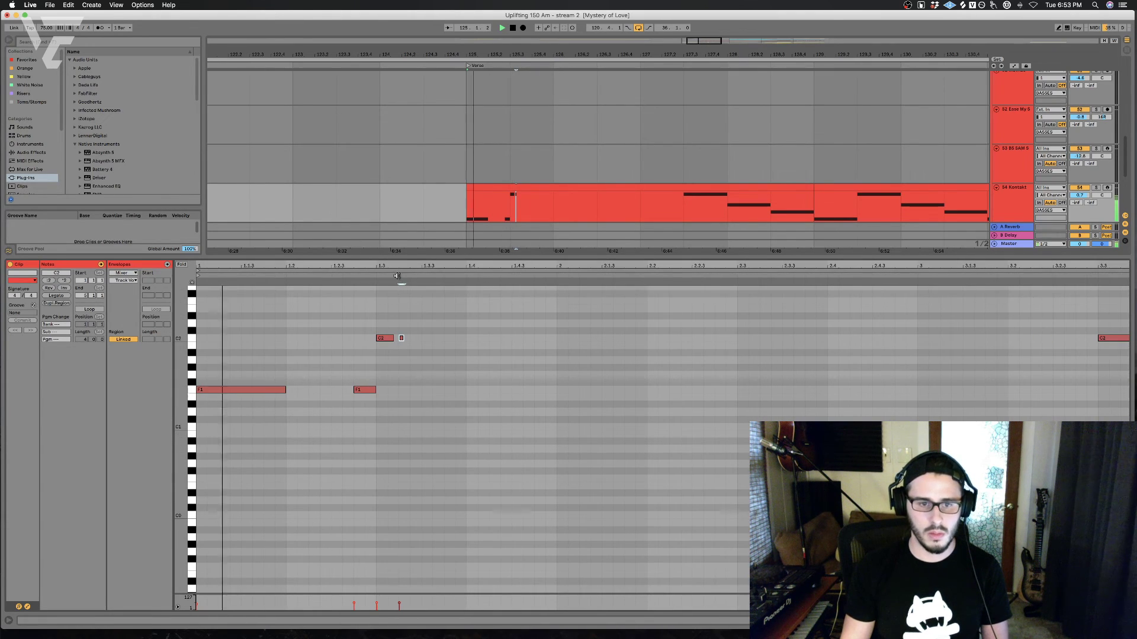
pyautogui.moveTo(404, 338); pyautogui.dragTo(404, 338)
pyautogui.scroll(2, 401, 338)
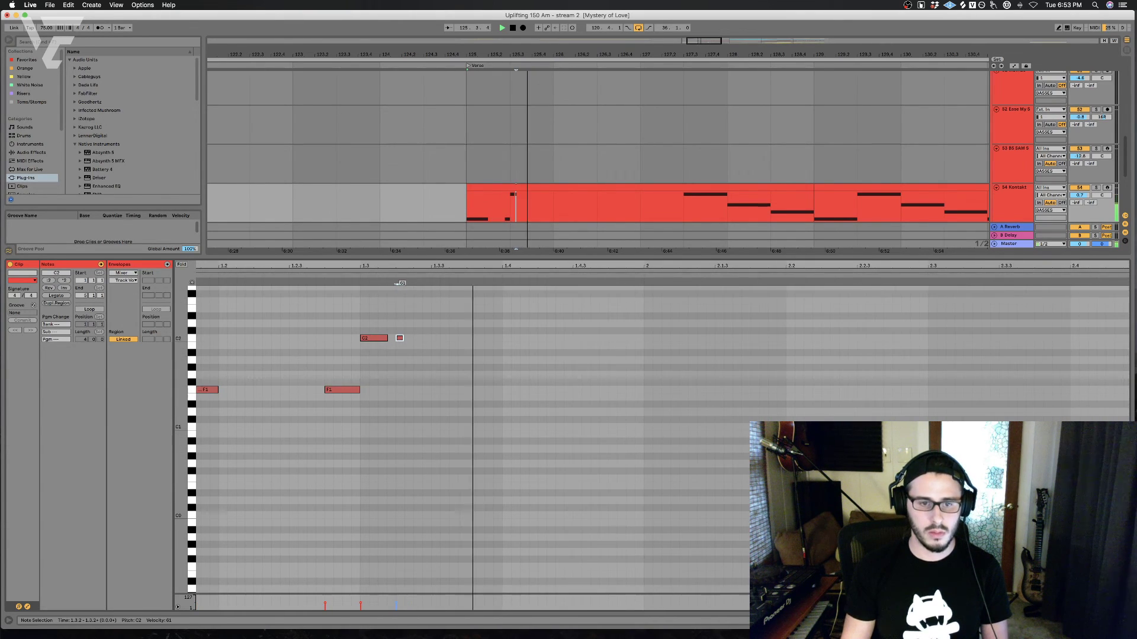
# Step: Raise the velocity of the C2 note at 1.3 to 104 and adjust the opening F1 note's velocity during playback
pyautogui.click(384, 338)
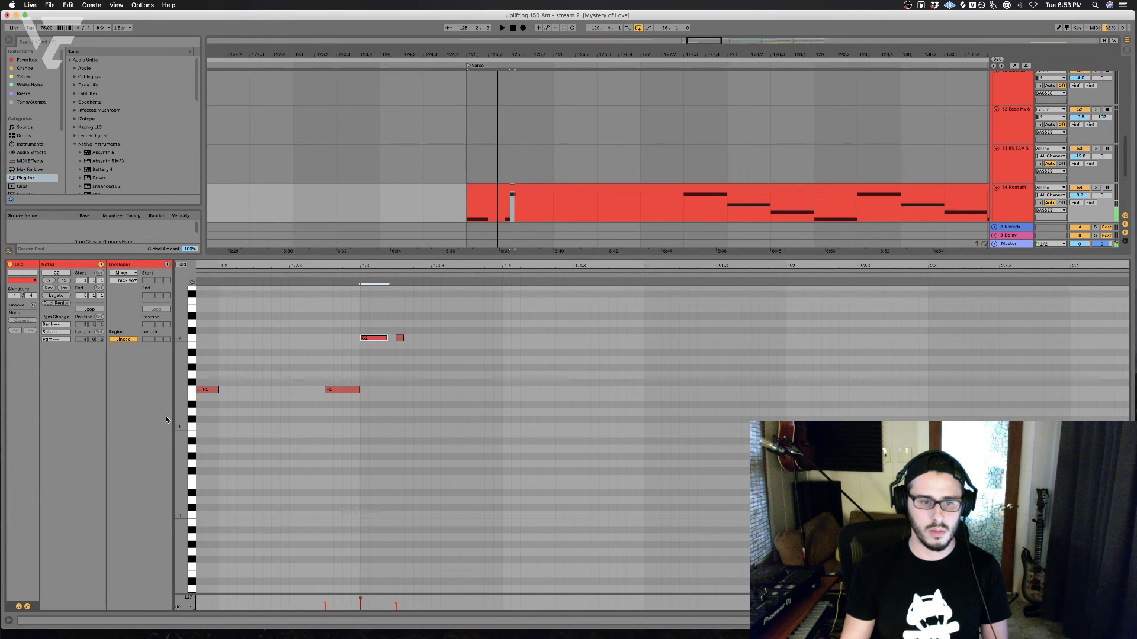
pyautogui.click(210, 390)
pyautogui.press('space')
pyautogui.moveTo(211, 392); pyautogui.dragTo(211, 388)
pyautogui.hscroll(-4, 219, 393)
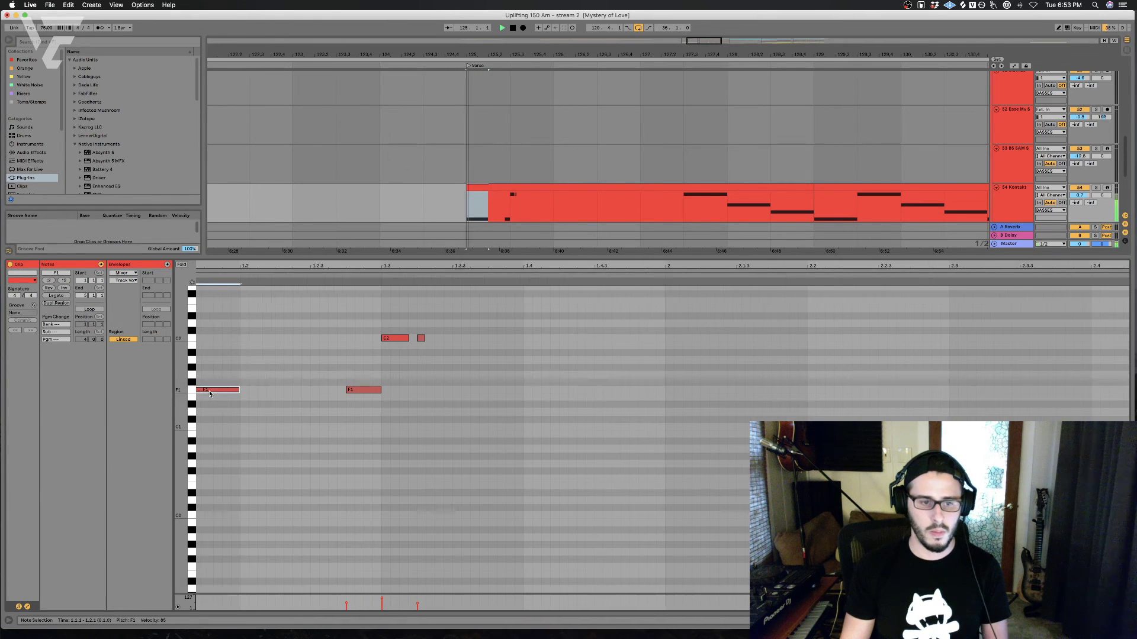
pyautogui.press('super+4')
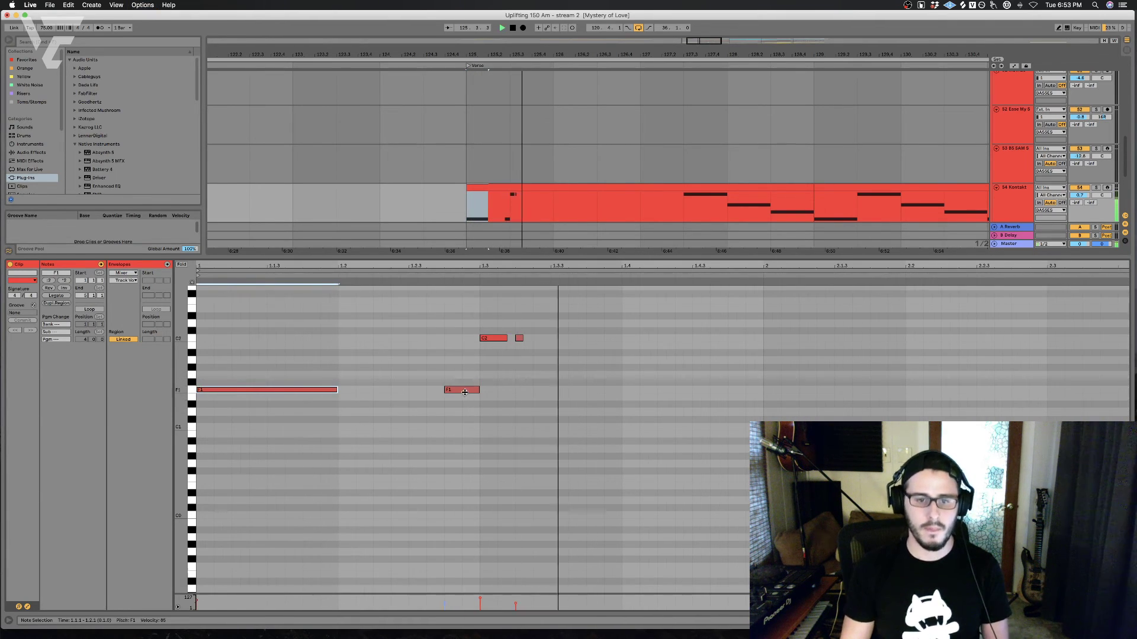
pyautogui.press('space')
pyautogui.press('space')
pyautogui.click(487, 338)
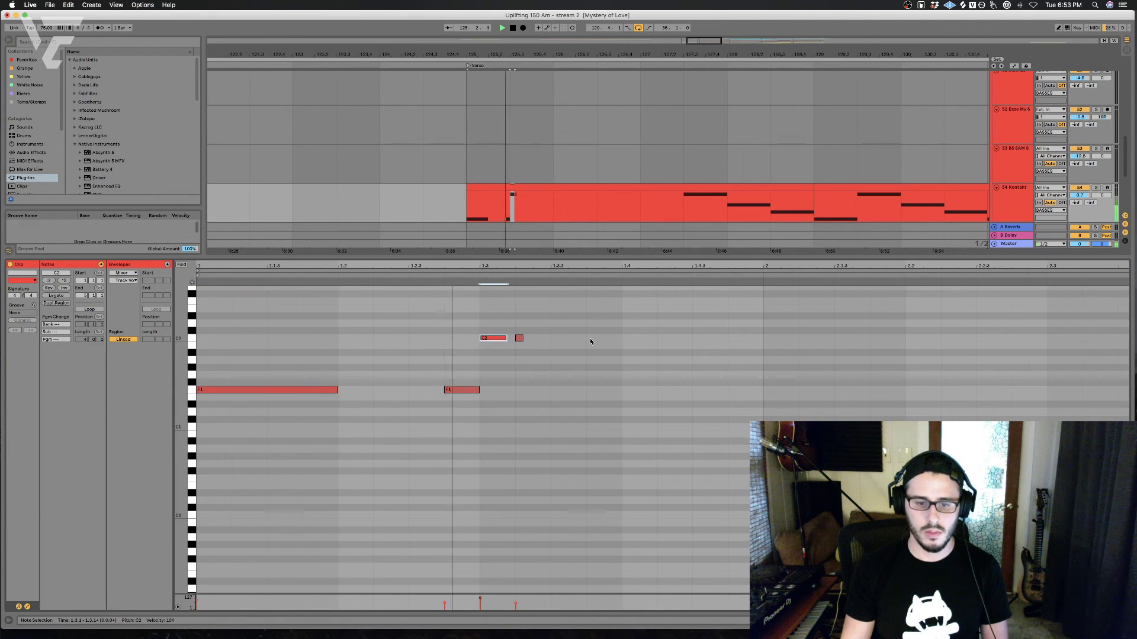
# Step: Add a long C2 note starting at 1.3.3 and trim its end to just before bar 2
pyautogui.doubleClick(565, 338)
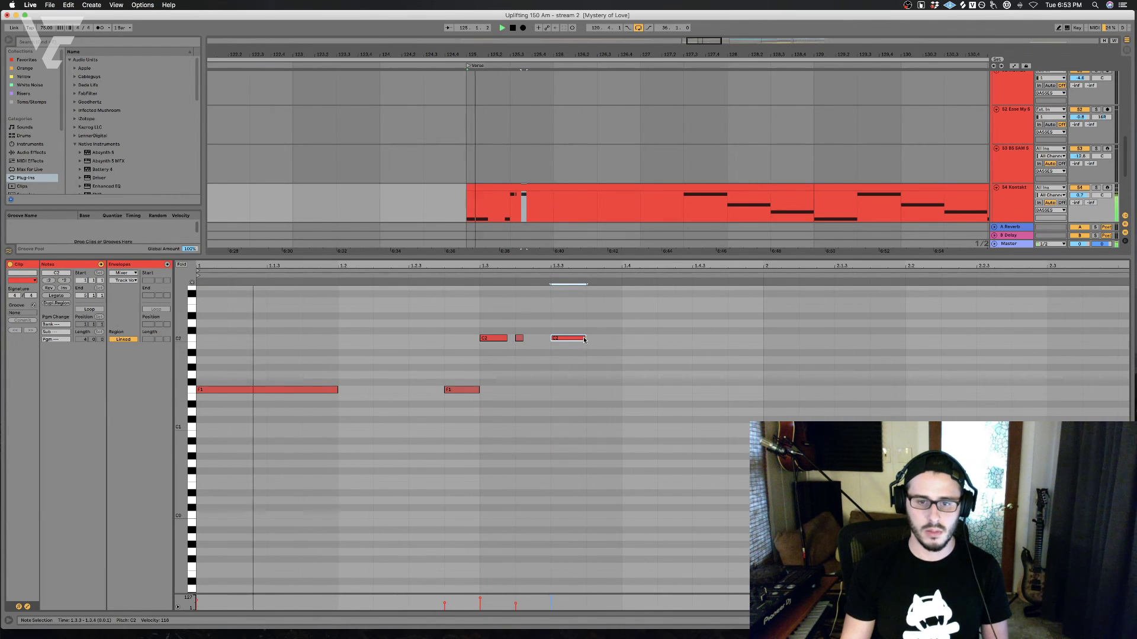
pyautogui.moveTo(584, 338); pyautogui.dragTo(764, 338)
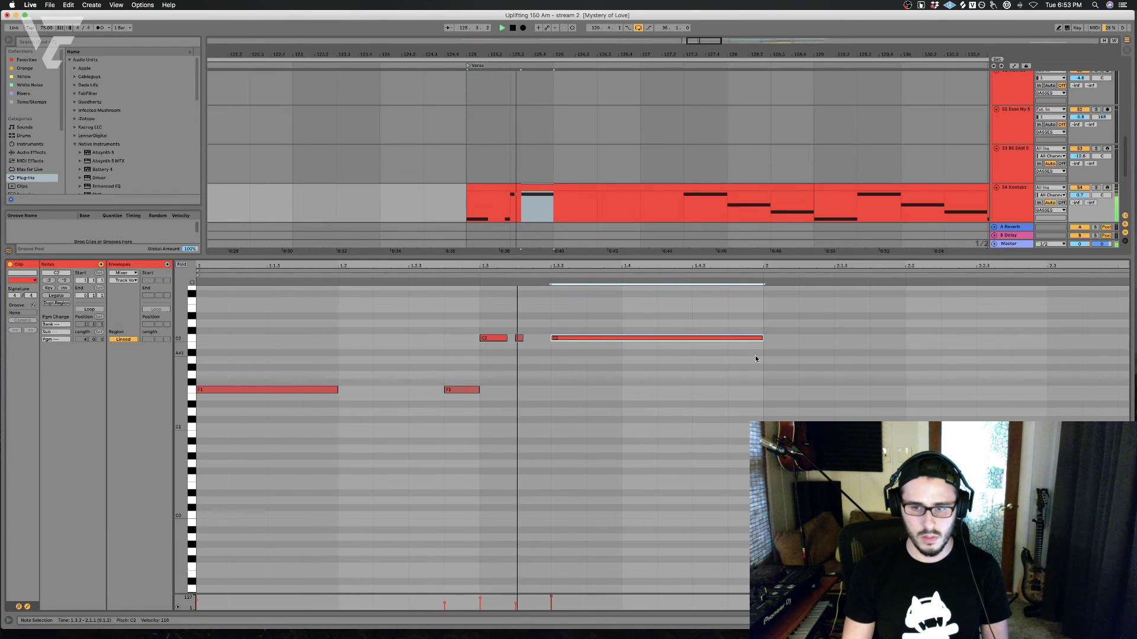
pyautogui.hscroll(5, 755, 357)
pyautogui.hscroll(5, 756, 359)
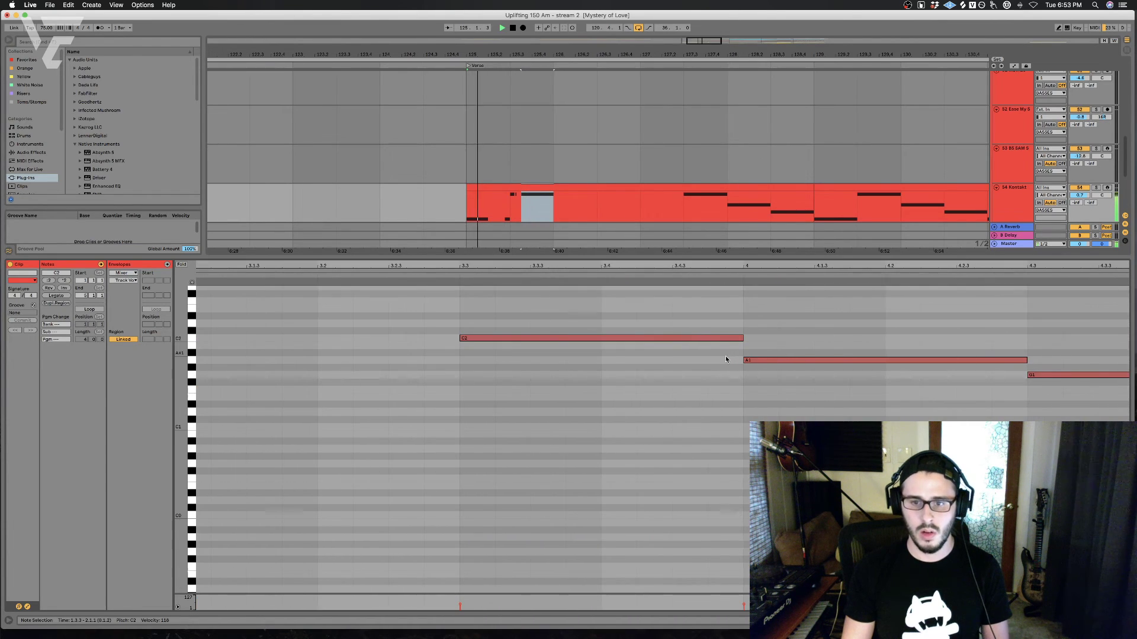
pyautogui.hscroll(-10, 726, 359)
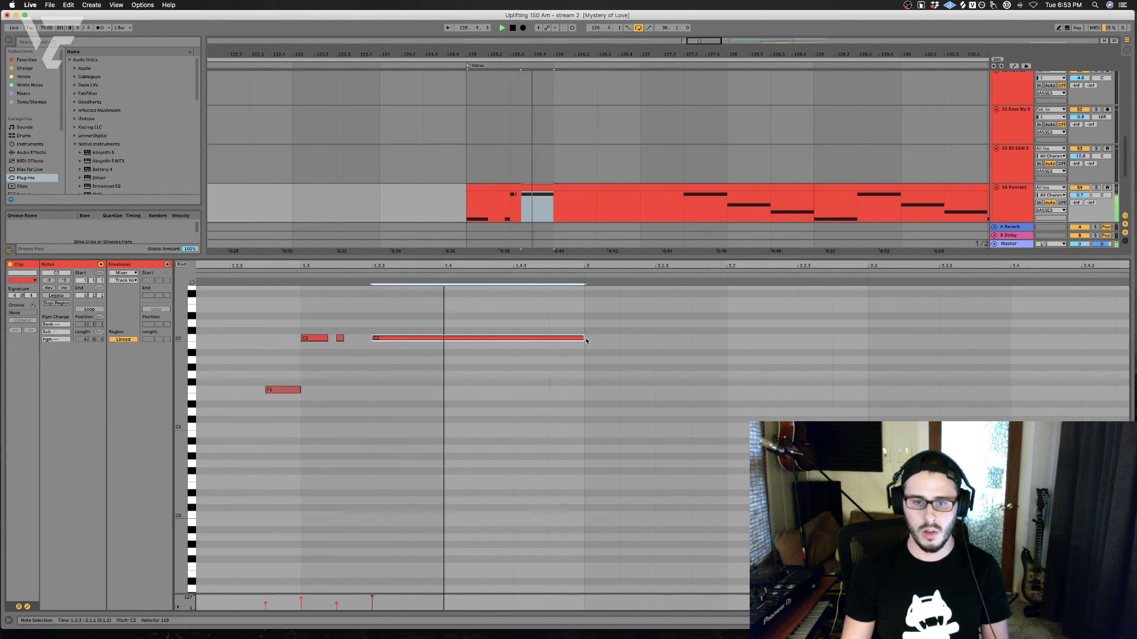
pyautogui.moveTo(584, 338)
pyautogui.mouseDown()
pyautogui.moveTo(607, 339)
pyautogui.moveTo(580, 340)
pyautogui.mouseUp()
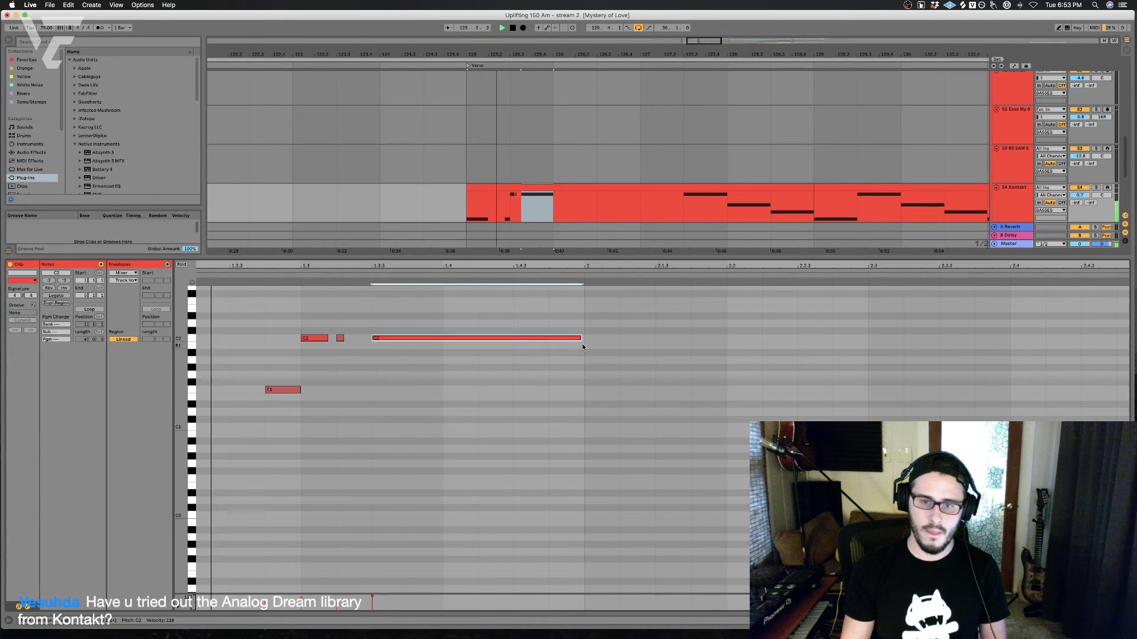
# Step: Add an A1 note from bar 2 to just before 2.3, with a short G1 pickup note before bar 2
pyautogui.doubleClick(601, 360)
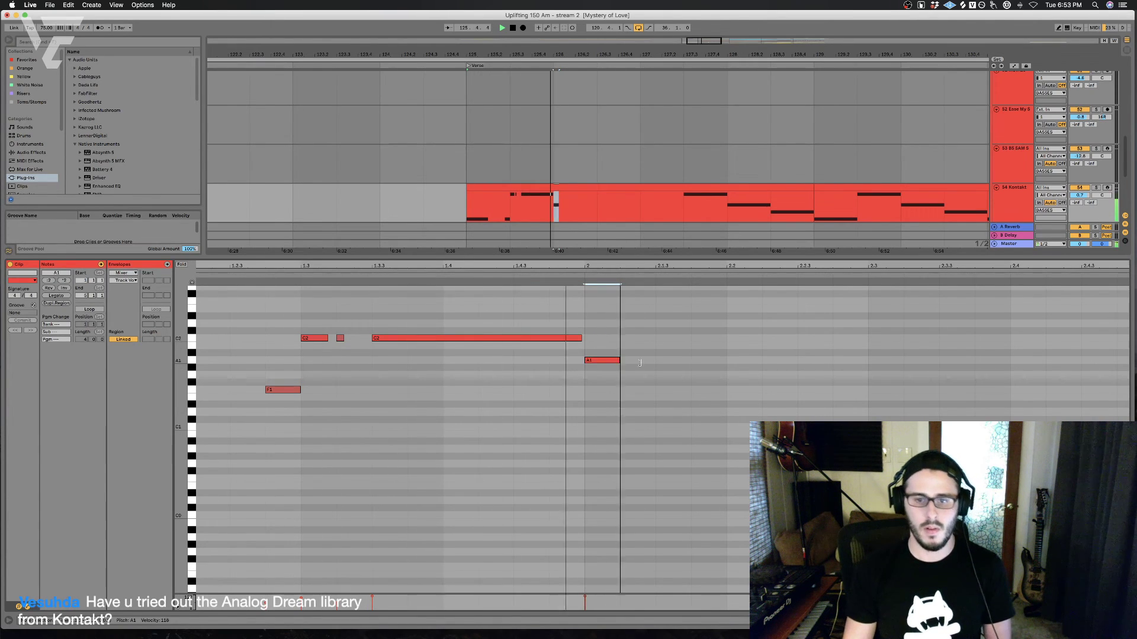
pyautogui.moveTo(639, 363); pyautogui.dragTo(832, 361)
pyautogui.doubleClick(572, 375)
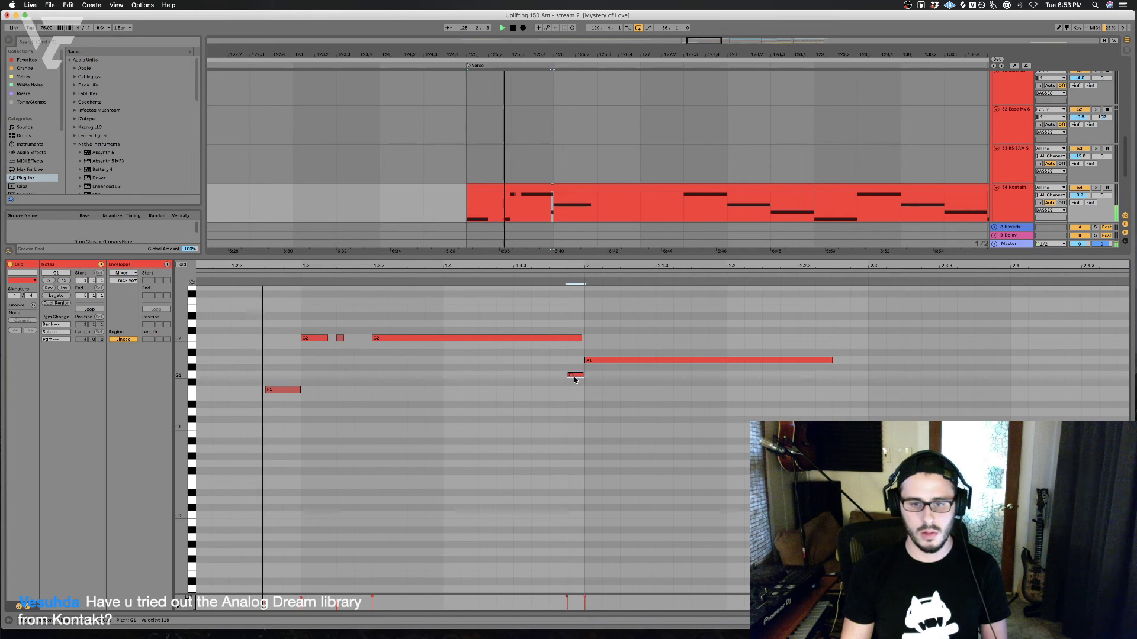
# Step: Shorten the long C2 note at 1.3.3 to end just before 1.4.3 and delete the G1 pickup note before bar 2
pyautogui.moveTo(580, 338); pyautogui.dragTo(546, 338)
pyautogui.moveTo(565, 375)
pyautogui.mouseDown()
pyautogui.moveTo(584, 375)
pyautogui.moveTo(558, 379)
pyautogui.mouseUp()
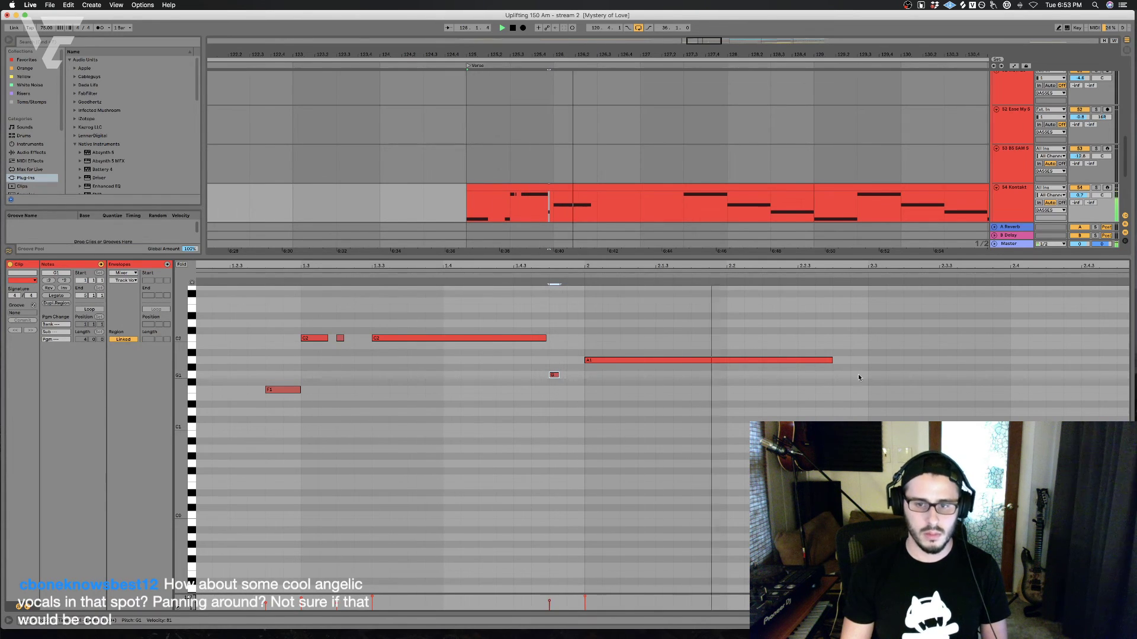
pyautogui.click(490, 210)
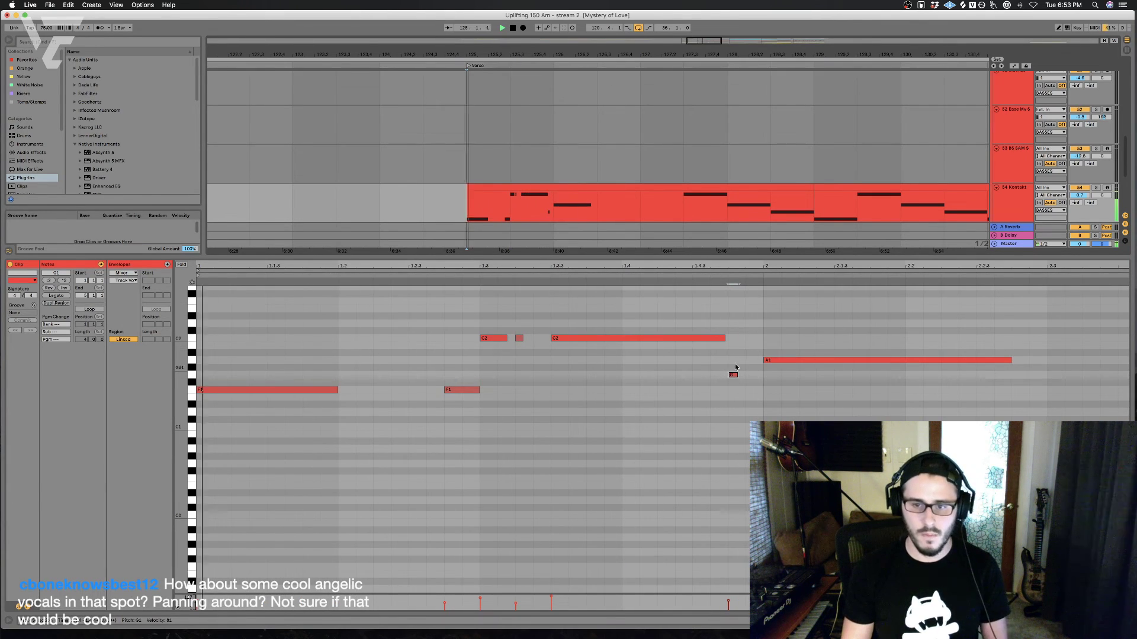
pyautogui.moveTo(739, 395)
pyautogui.mouseDown()
pyautogui.moveTo(732, 361)
pyautogui.moveTo(683, 350)
pyautogui.mouseUp()
pyautogui.press('Delete')
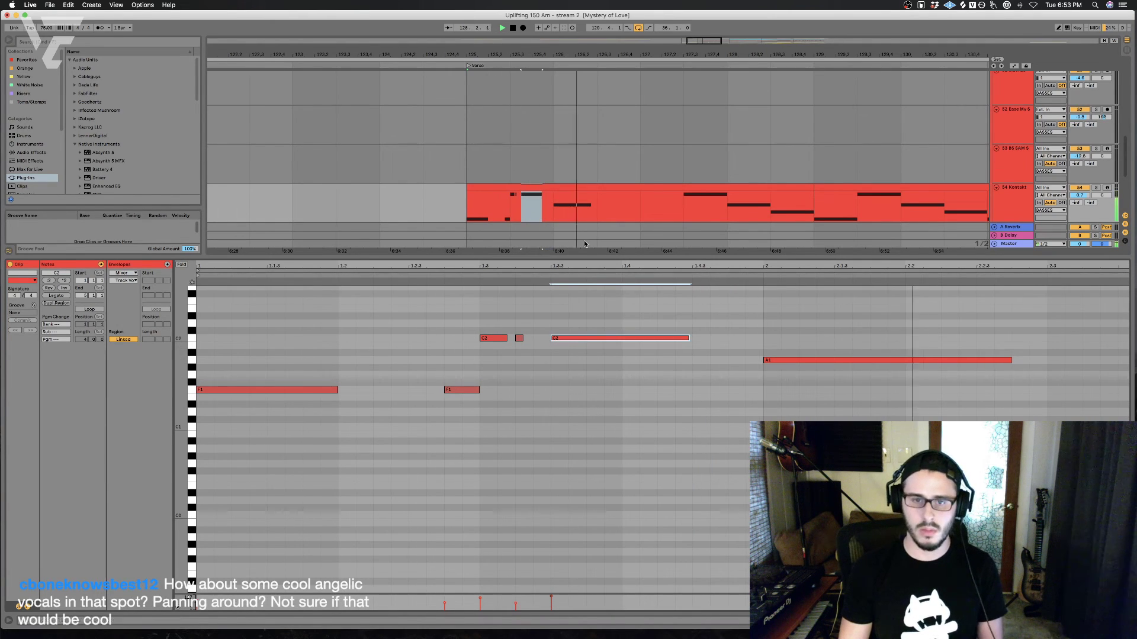
# Step: Trim the A1 note in bar 2 to end at 2.2 and add a short G1 note from 2.2.4 to 2.3
pyautogui.click(555, 206)
pyautogui.press('space')
pyautogui.press('space')
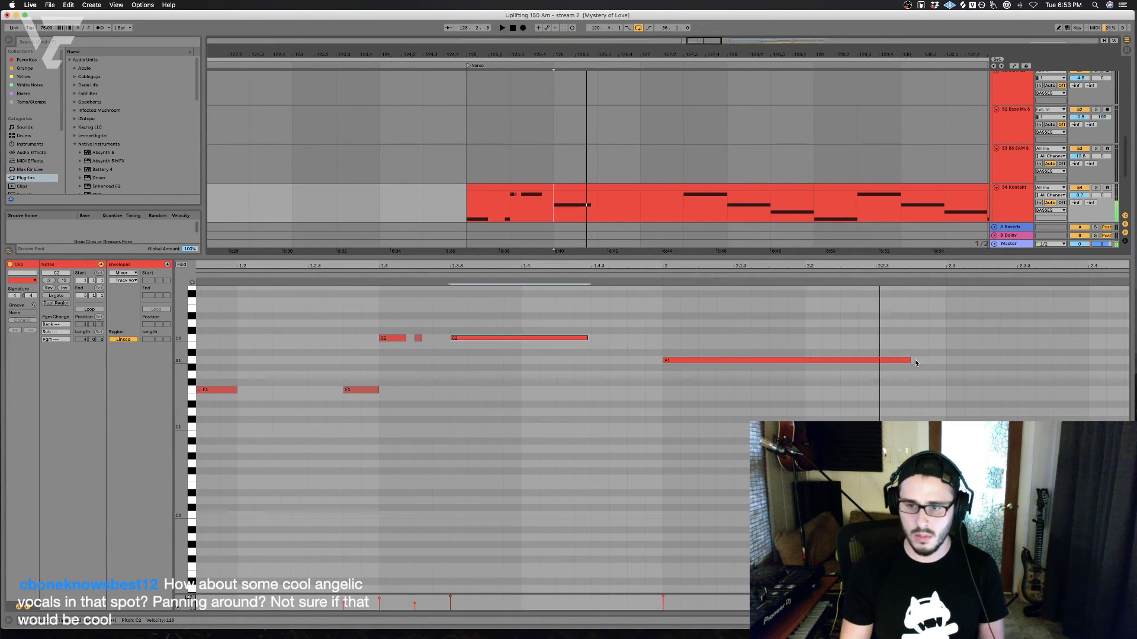
pyautogui.click(908, 361)
pyautogui.moveTo(909, 360); pyautogui.dragTo(805, 387)
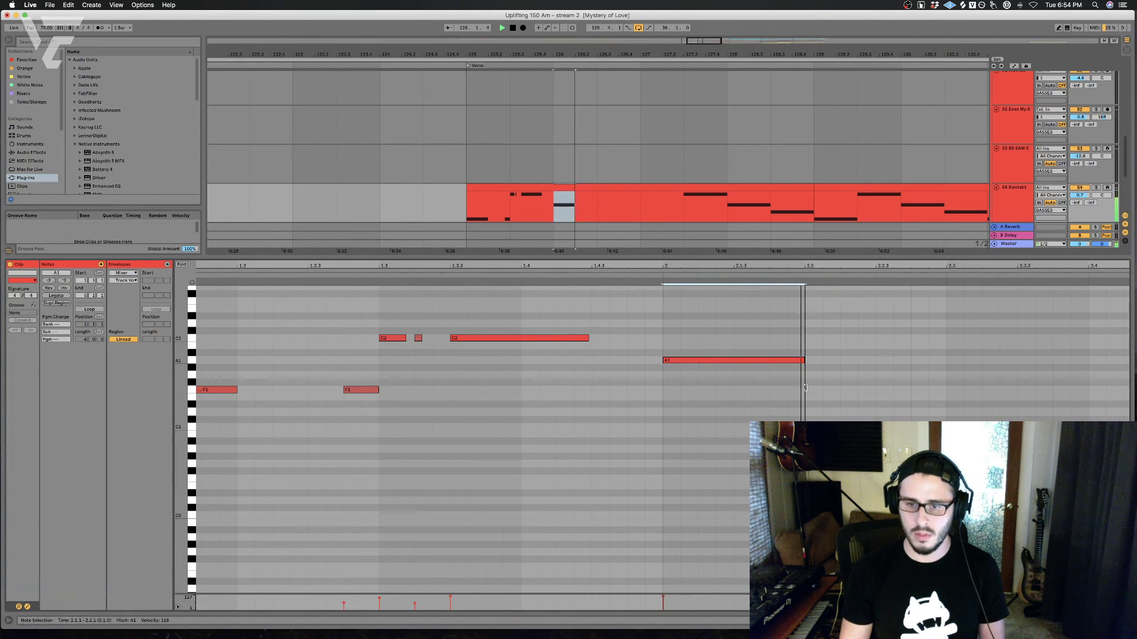
pyautogui.click(894, 382)
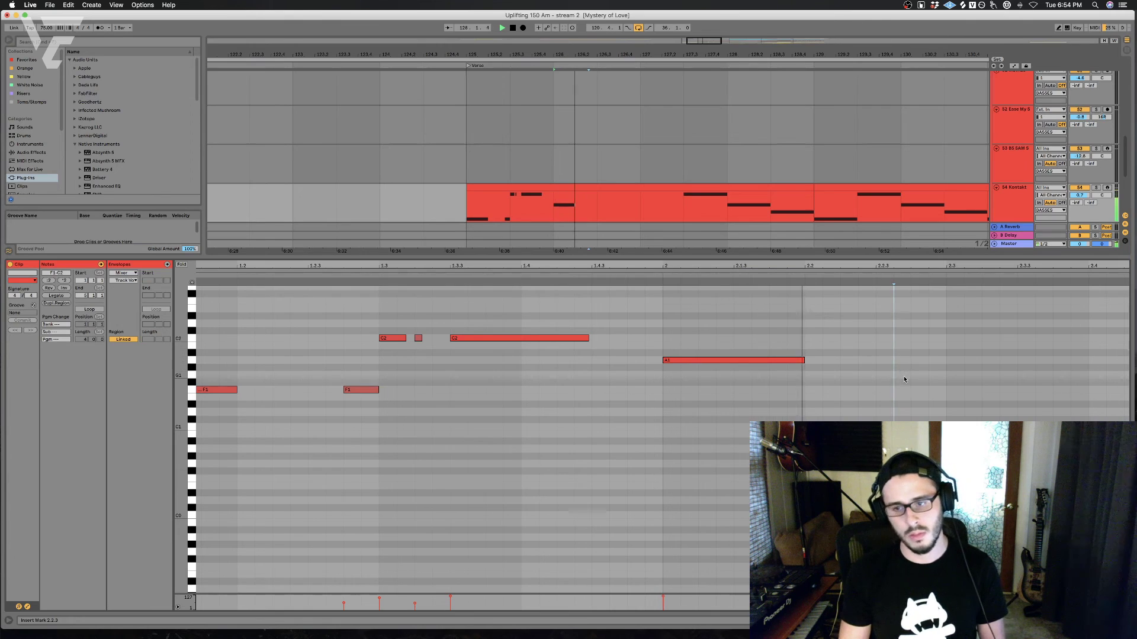
pyautogui.doubleClick(904, 380)
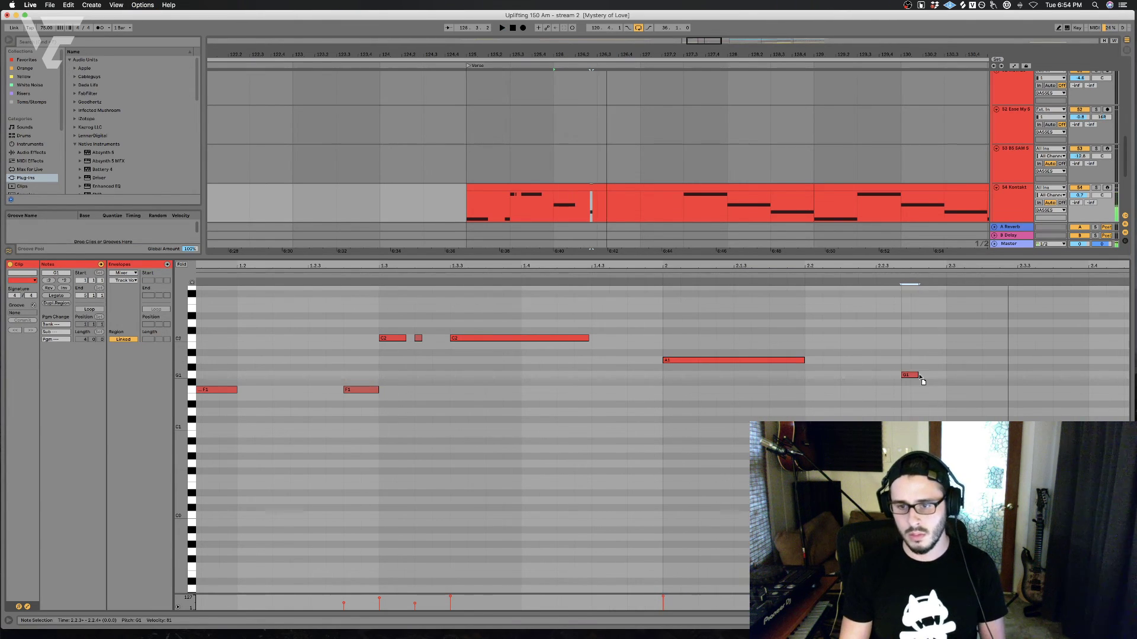
pyautogui.moveTo(905, 379); pyautogui.dragTo(945, 375)
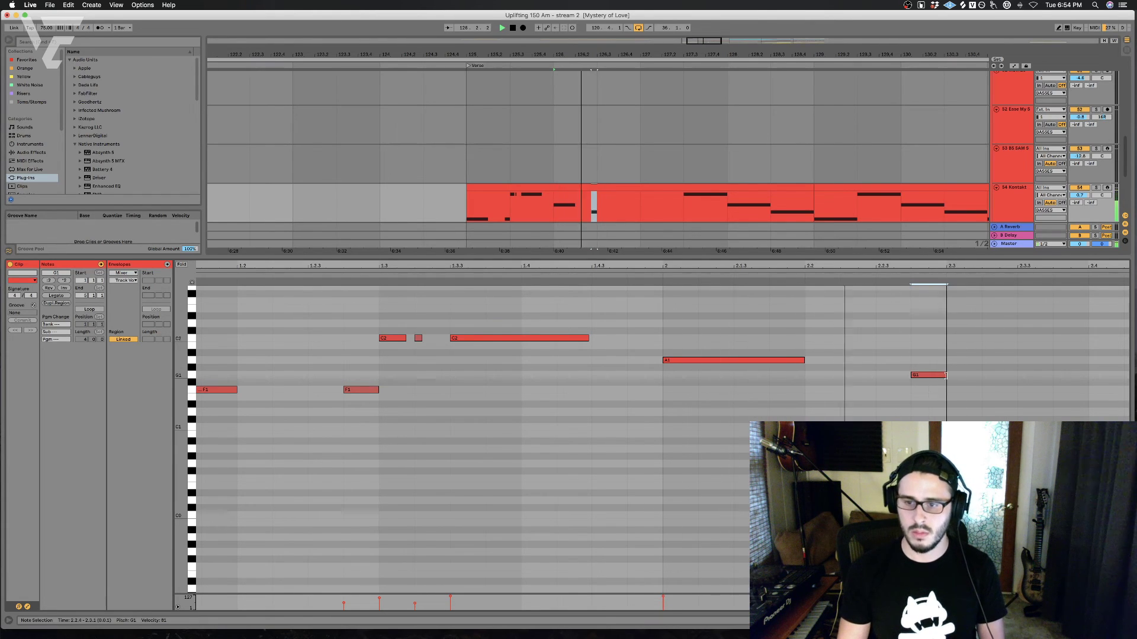
# Step: Add another G1 note that starts at 2.3.3 and trim its end to 2.4.2
pyautogui.doubleClick(1003, 377)
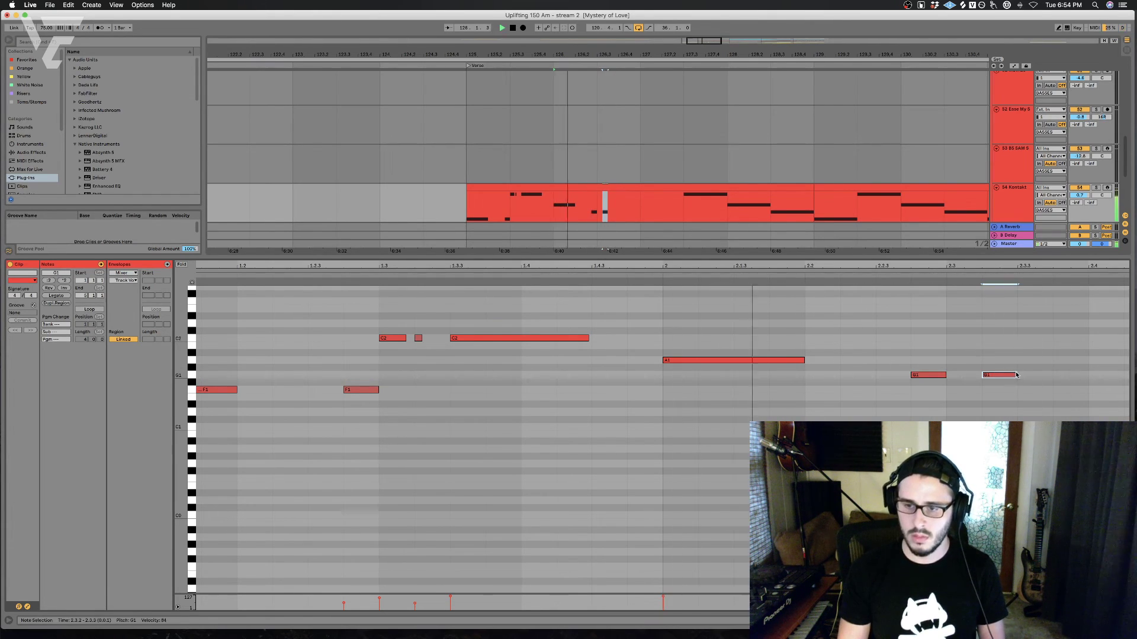
pyautogui.moveTo(1016, 376); pyautogui.dragTo(1134, 383)
pyautogui.hscroll(3, 1079, 396)
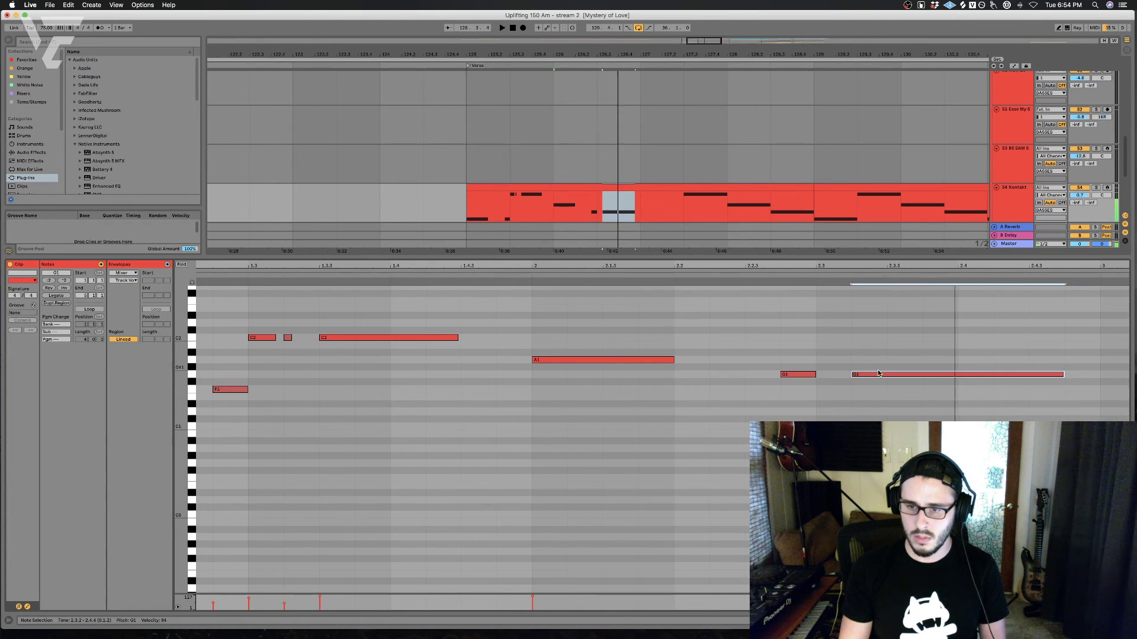
pyautogui.moveTo(881, 376); pyautogui.dragTo(910, 380)
pyautogui.hscroll(3, 928, 377)
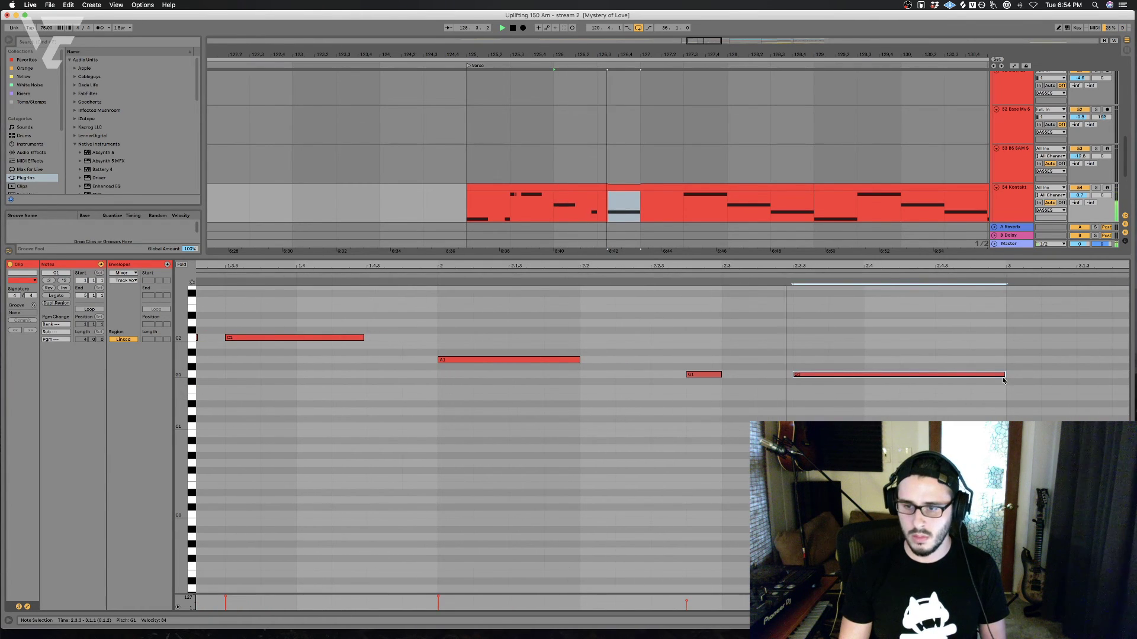
pyautogui.hscroll(2, 790, 302)
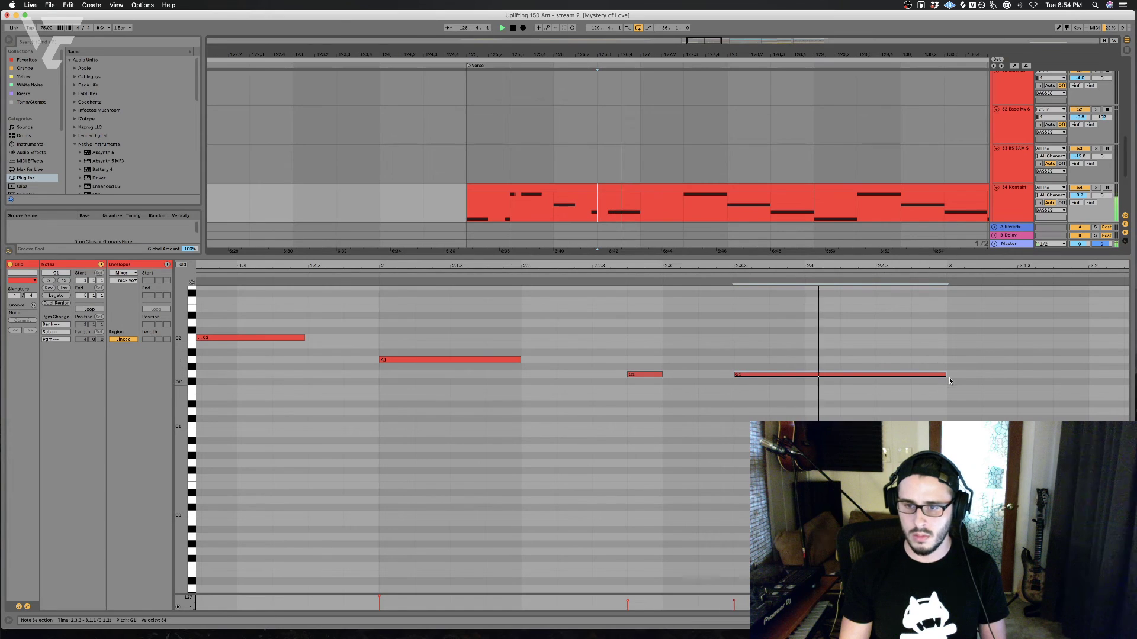
pyautogui.press('space')
pyautogui.moveTo(944, 375); pyautogui.dragTo(840, 391)
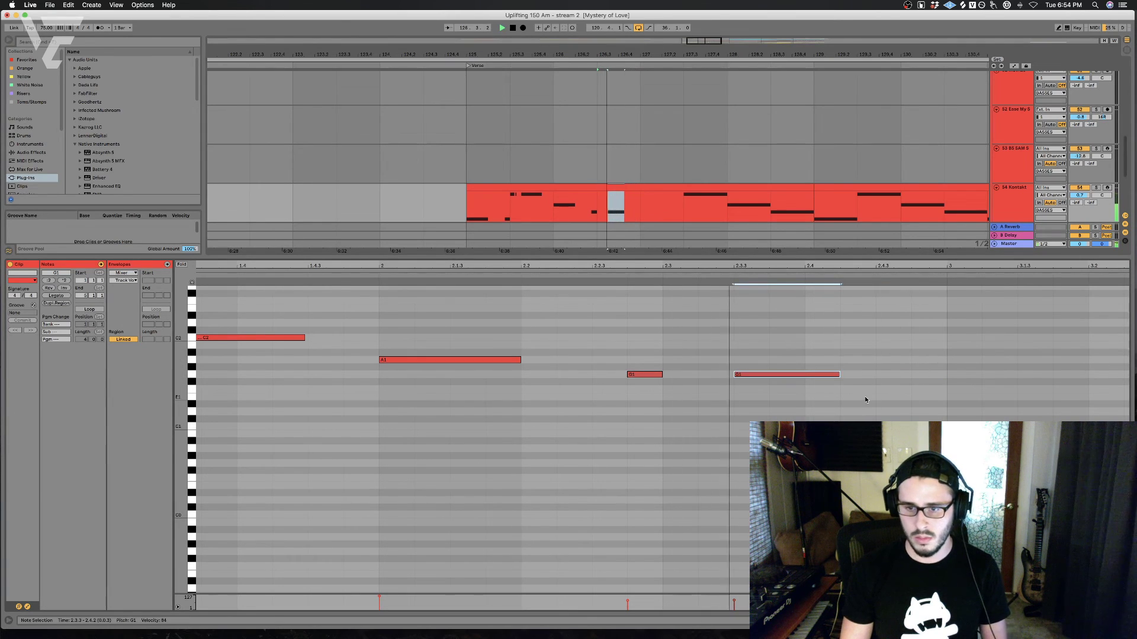
# Step: Add a sixteenth-long E1 note at 2.4.2 and duplicate it twice to fill up to bar 3
pyautogui.doubleClick(882, 396)
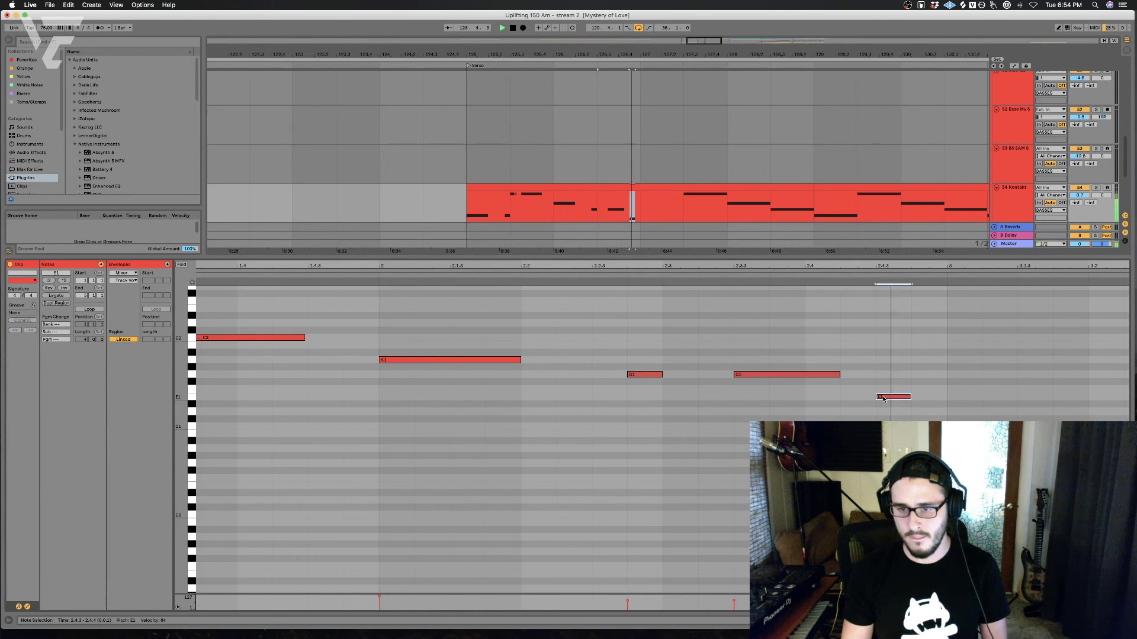
pyautogui.press('space')
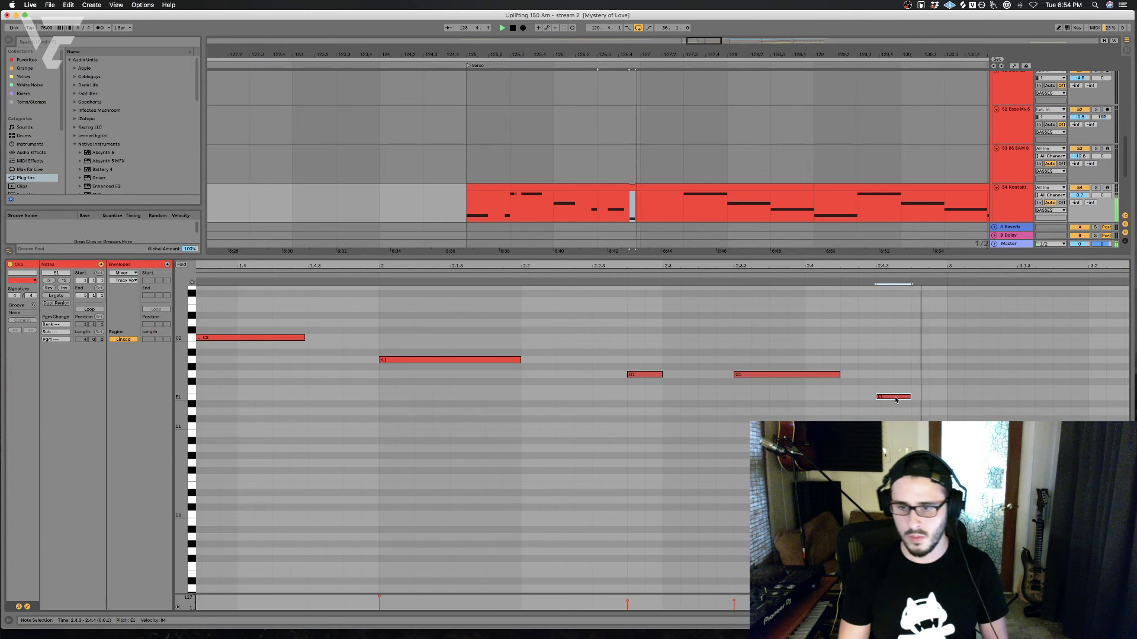
pyautogui.moveTo(896, 399); pyautogui.dragTo(870, 399)
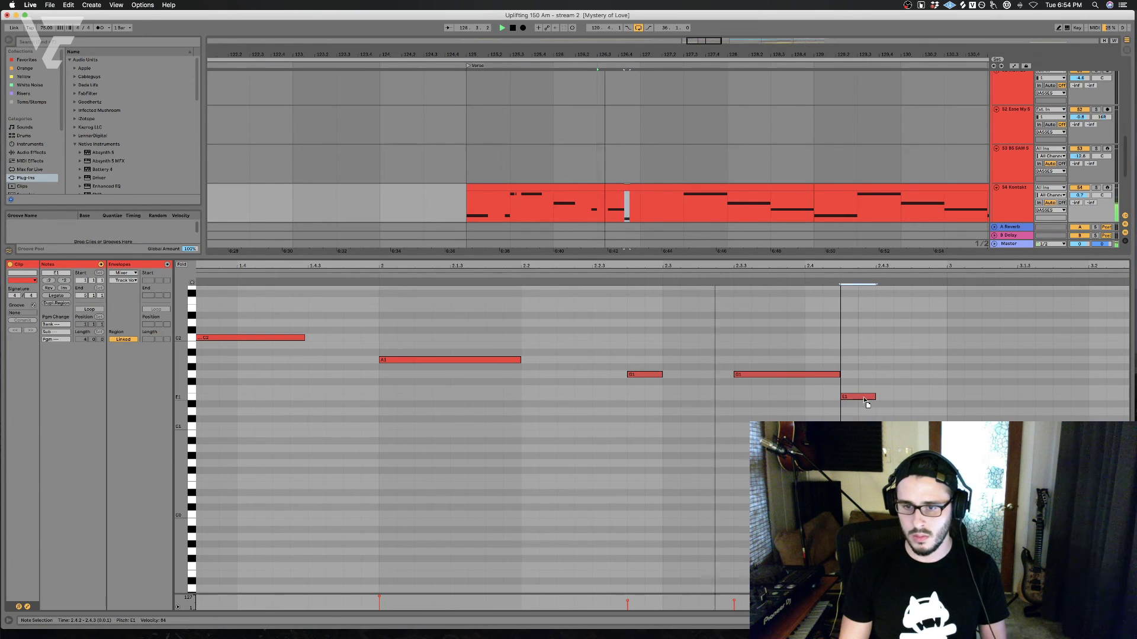
pyautogui.press('super+d')
pyautogui.press('super+d')
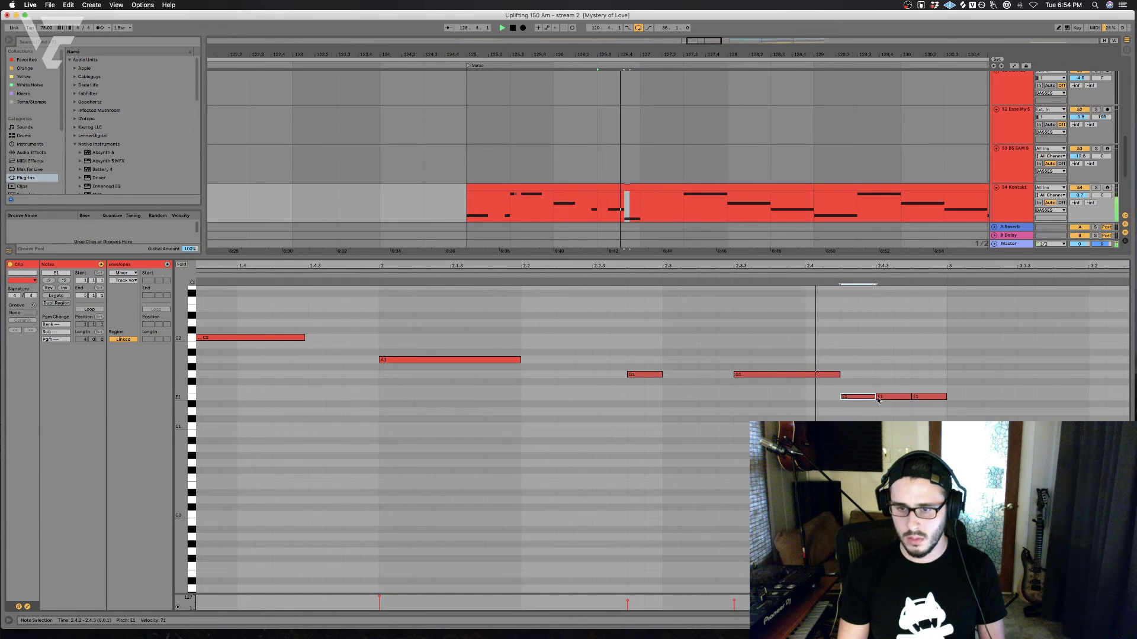
# Step: Shorten the three E1 notes before bar 3 to leave small gaps between them
pyautogui.click(894, 396)
pyautogui.press('space')
pyautogui.press('space')
pyautogui.moveTo(920, 396); pyautogui.dragTo(920, 400)
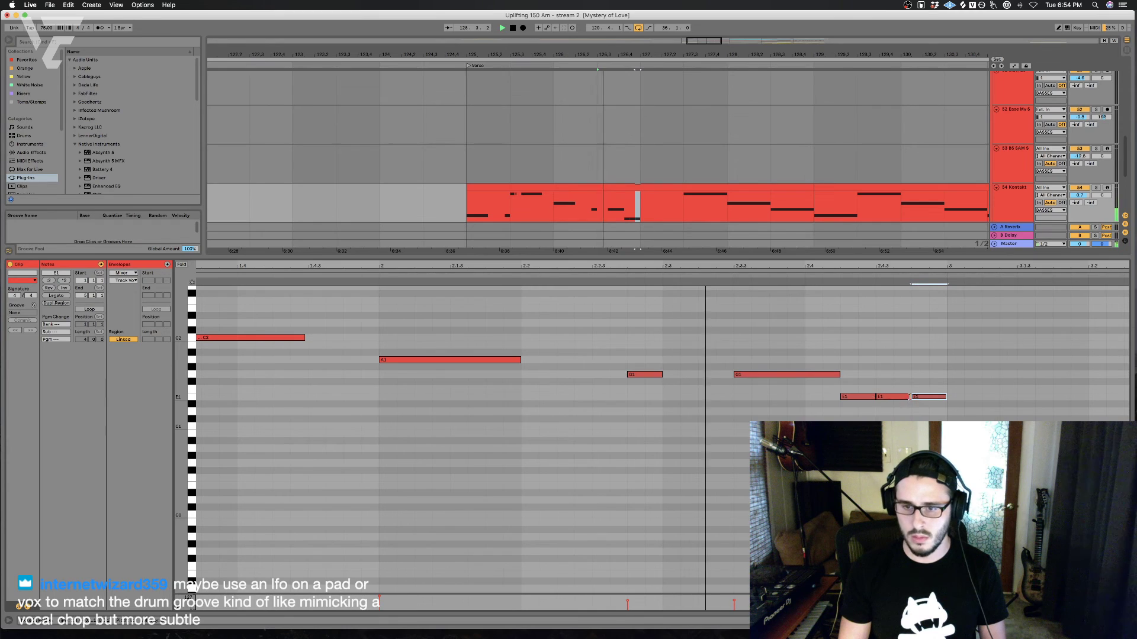
pyautogui.moveTo(874, 397); pyautogui.dragTo(931, 399)
pyautogui.click(903, 397)
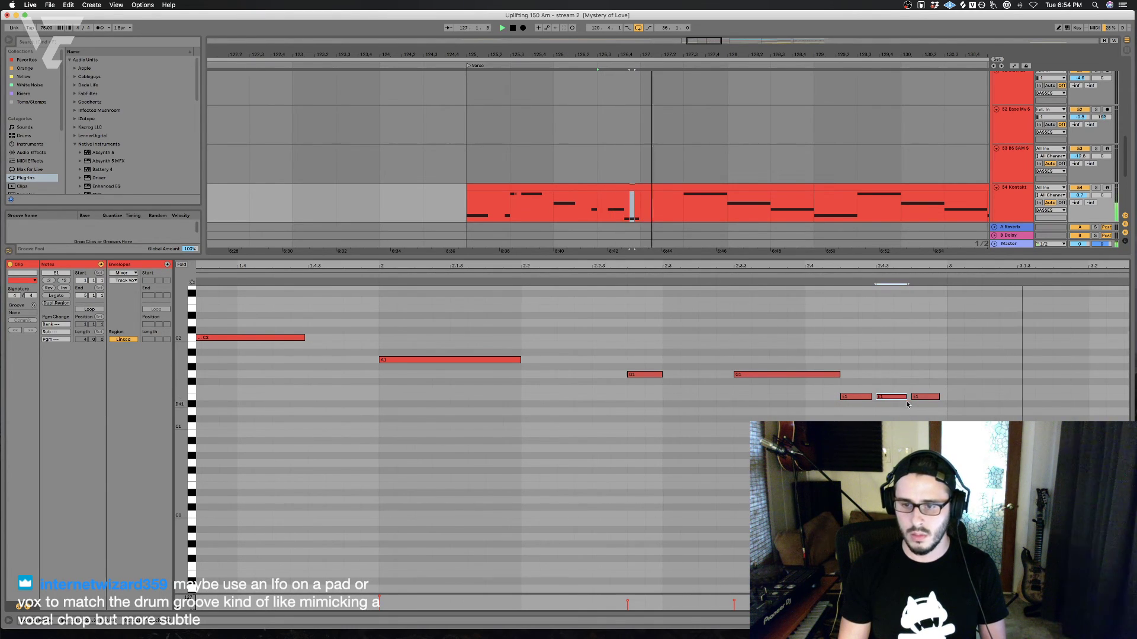
# Step: Duplicate the first two bars of the Kontakt bass clip over the following two bars and consolidate both into one clip
pyautogui.click(666, 188)
pyautogui.moveTo(642, 209); pyautogui.dragTo(470, 210)
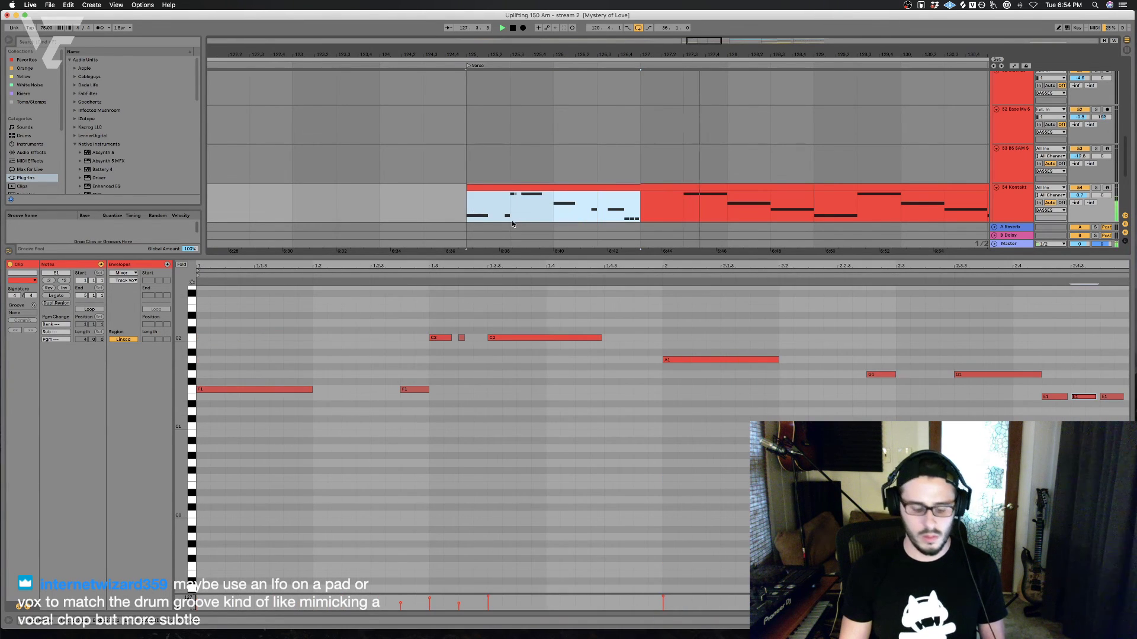
pyautogui.press('super+d')
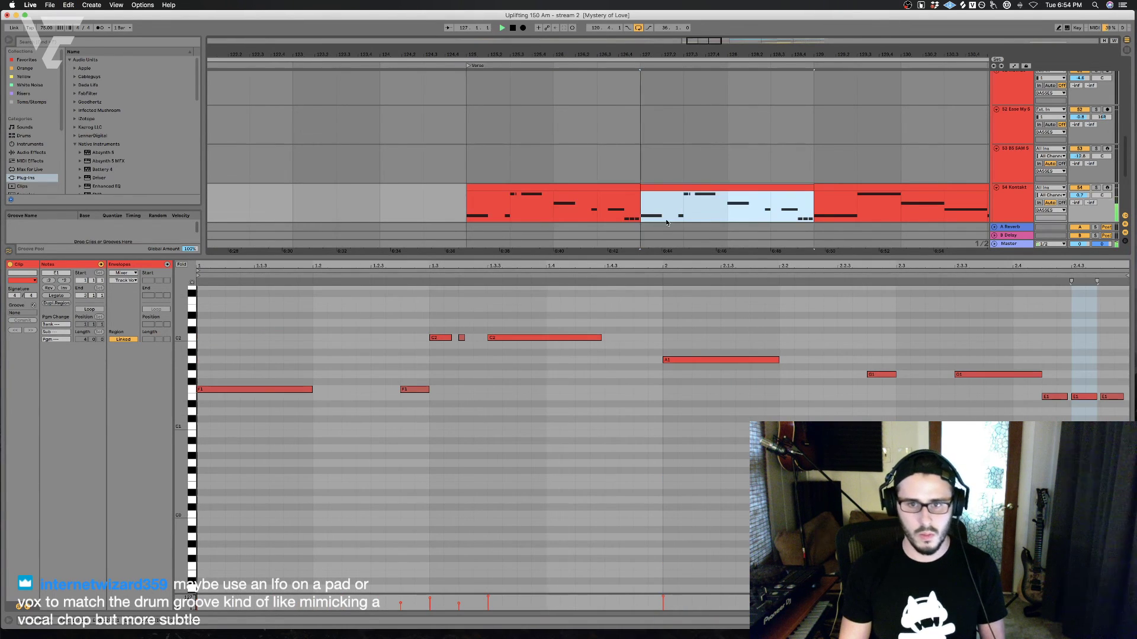
pyautogui.click(613, 186)
pyautogui.keyDown('shift'); pyautogui.click(647, 188); pyautogui.keyUp('shift')
pyautogui.press('super+j')
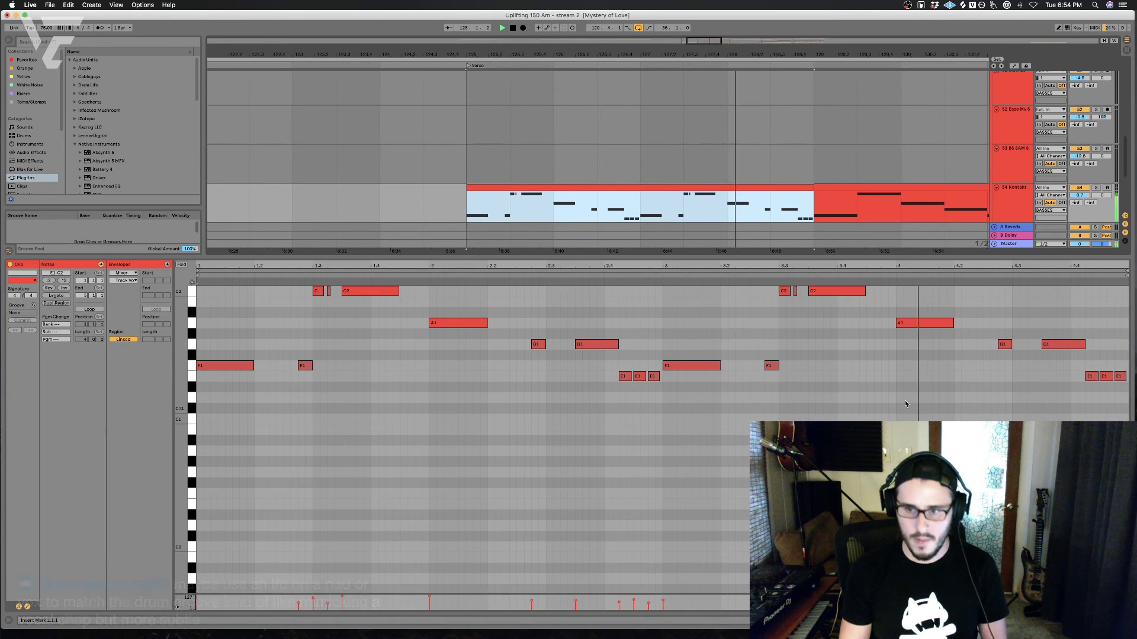
# Step: Add a very short G1 note at 3.4.2 and shorten the C2 note at 3.3.3 to end where it starts
pyautogui.press('space')
pyautogui.press('space')
pyautogui.click(680, 213)
pyautogui.press('space')
pyautogui.press('space')
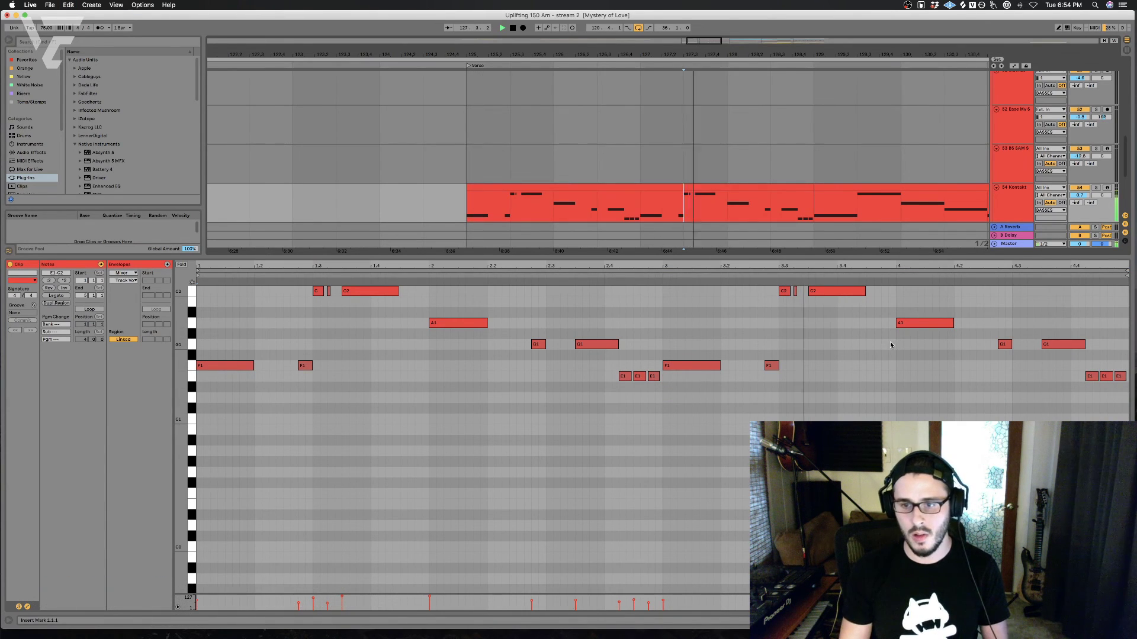
pyautogui.doubleClick(891, 345)
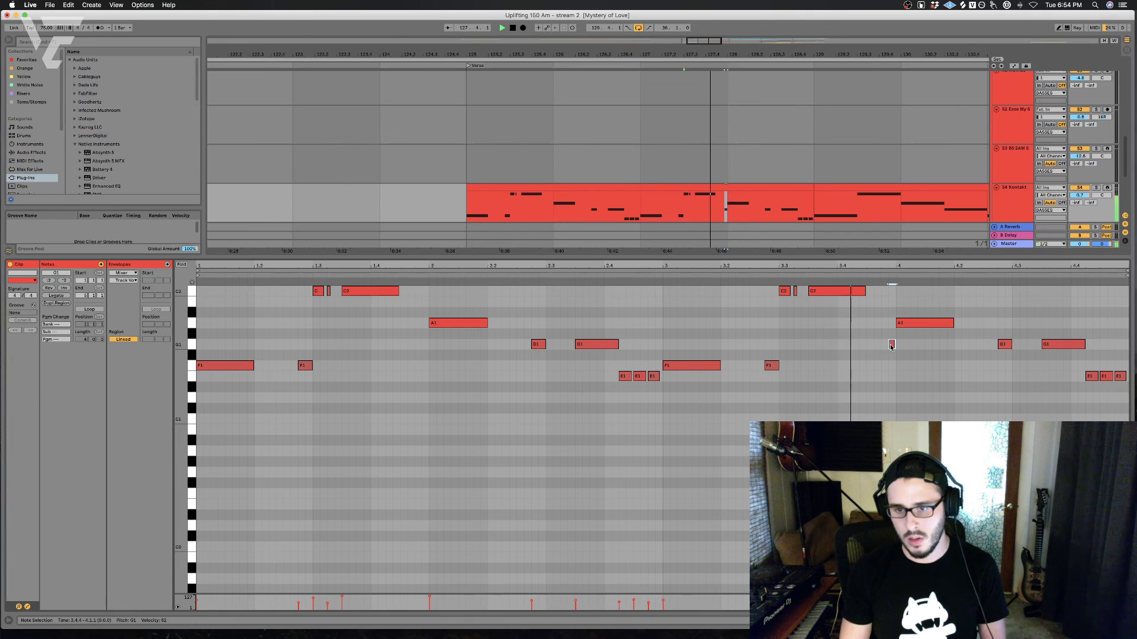
pyautogui.moveTo(891, 345); pyautogui.dragTo(869, 344)
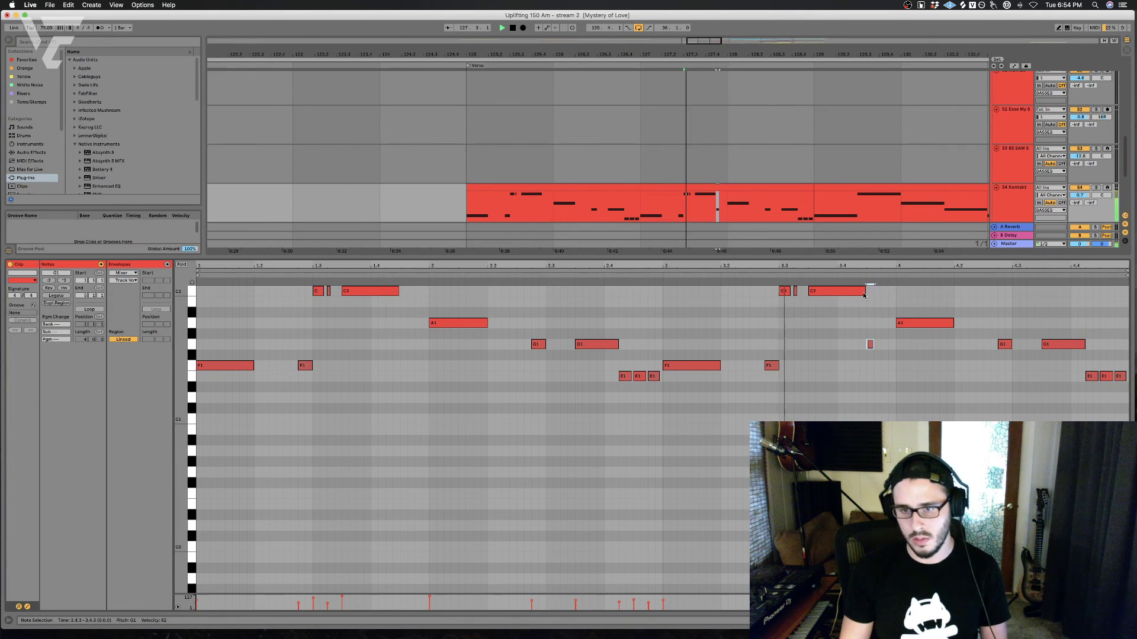
pyautogui.moveTo(864, 293); pyautogui.dragTo(857, 293)
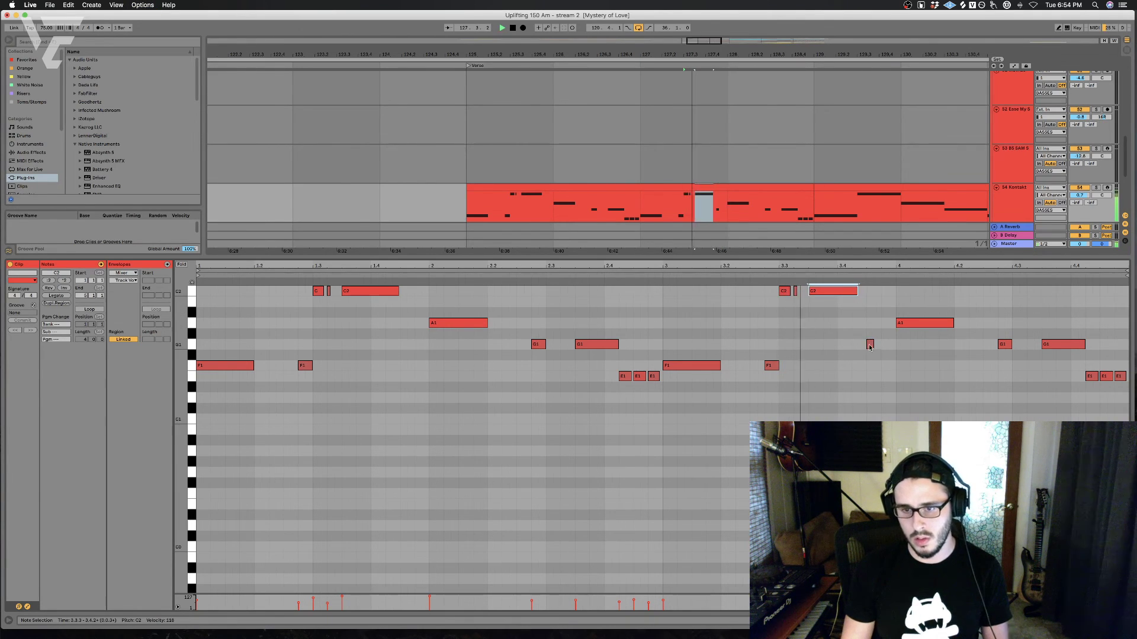
pyautogui.moveTo(869, 347); pyautogui.dragTo(855, 348)
pyautogui.moveTo(856, 292); pyautogui.dragTo(850, 292)
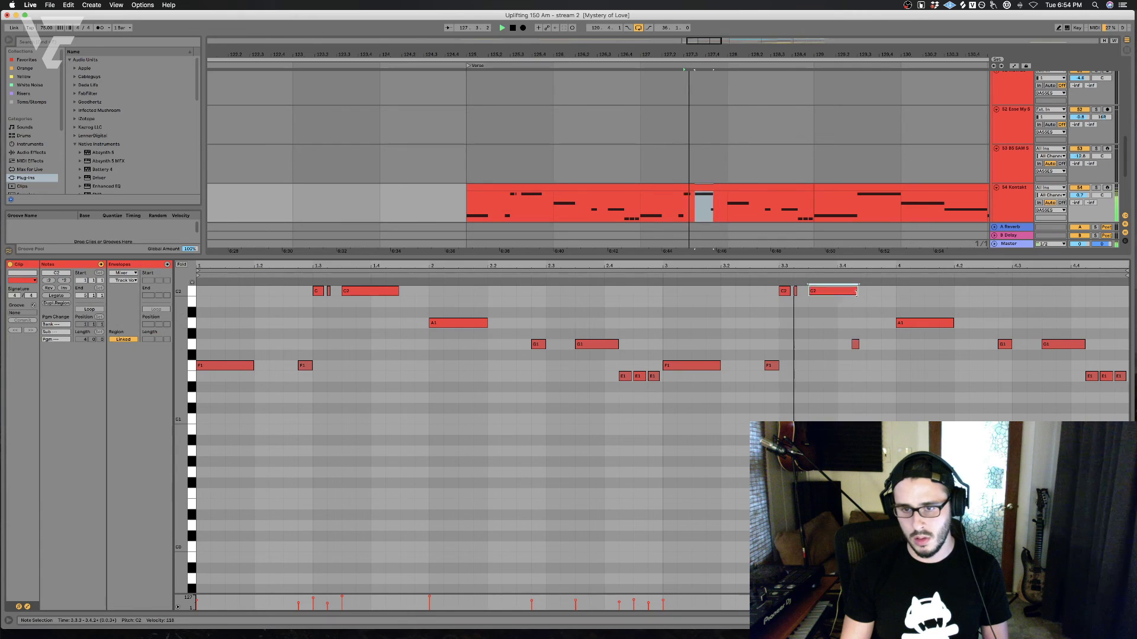
# Step: Add sixteenth-long G1 notes at 3.4.3 and 3.4.4 and lengthen the G1 note at 3.4.2 to meet them
pyautogui.doubleClick(874, 345)
pyautogui.doubleClick(887, 345)
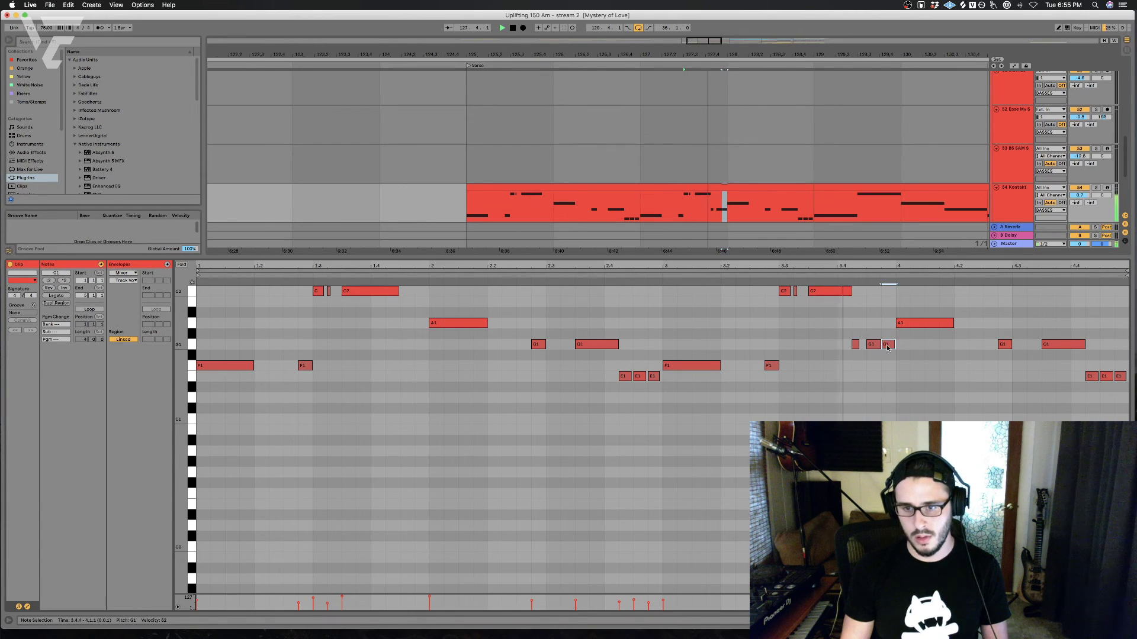
pyautogui.moveTo(857, 345); pyautogui.dragTo(864, 345)
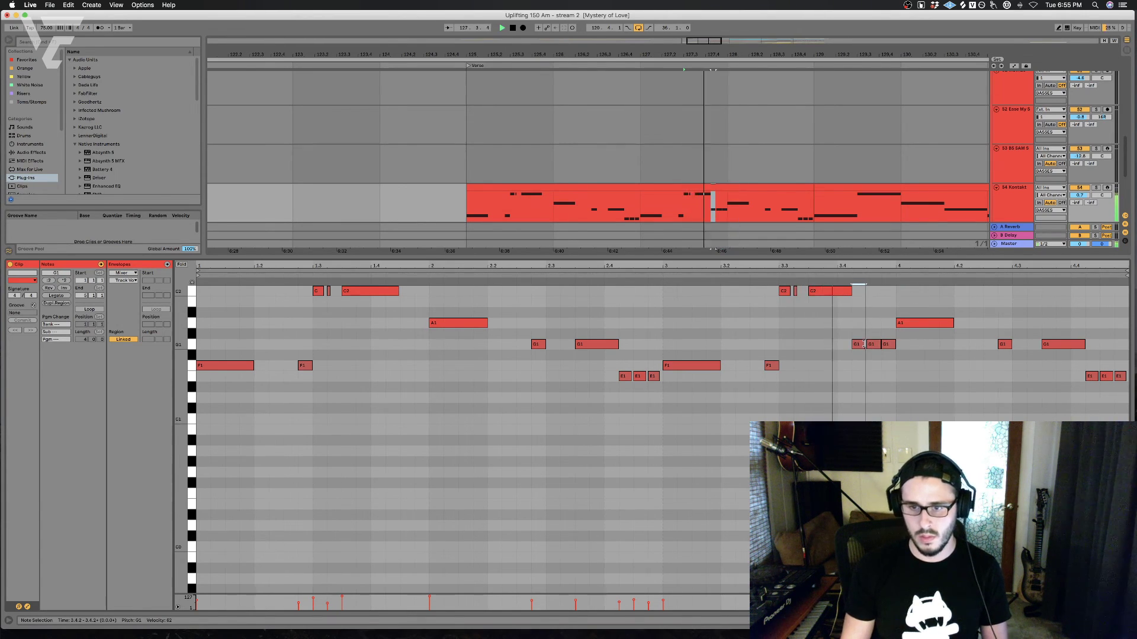
# Step: Add a short D2 note at 4.2.4 above the existing G1 note
pyautogui.scroll(5, 971, 358)
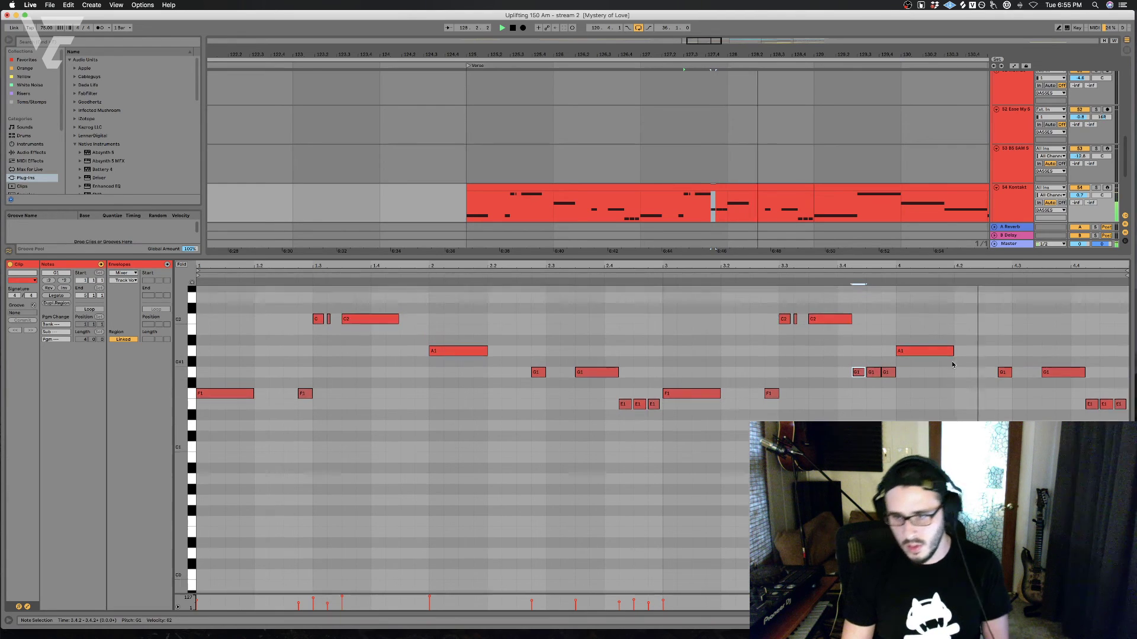
pyautogui.doubleClick(986, 342)
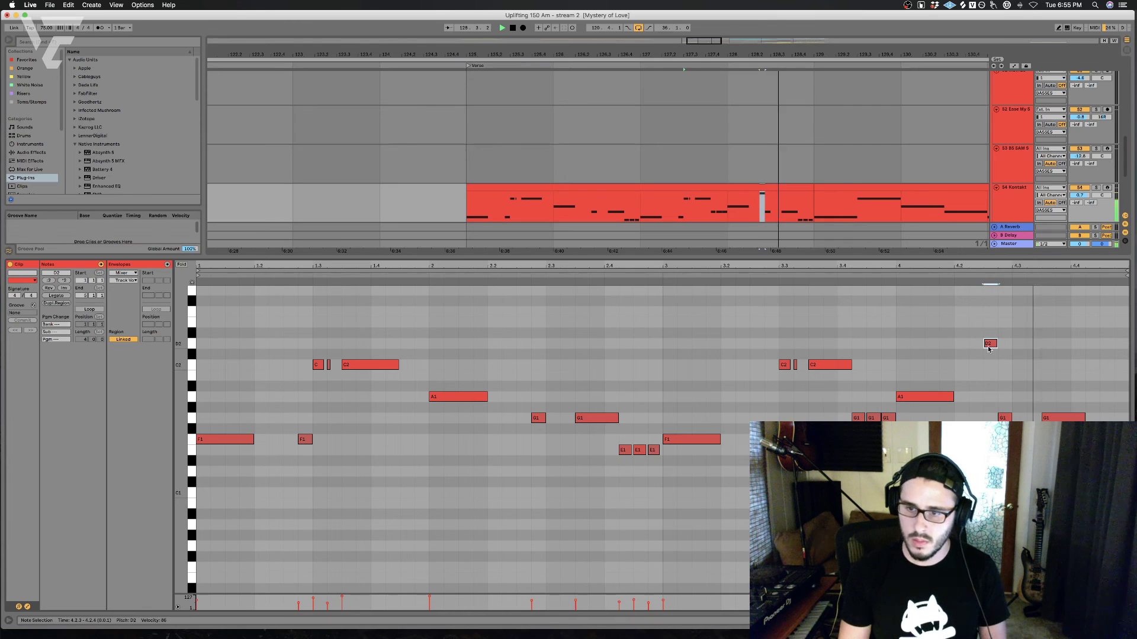
pyautogui.moveTo(990, 344); pyautogui.dragTo(1005, 345)
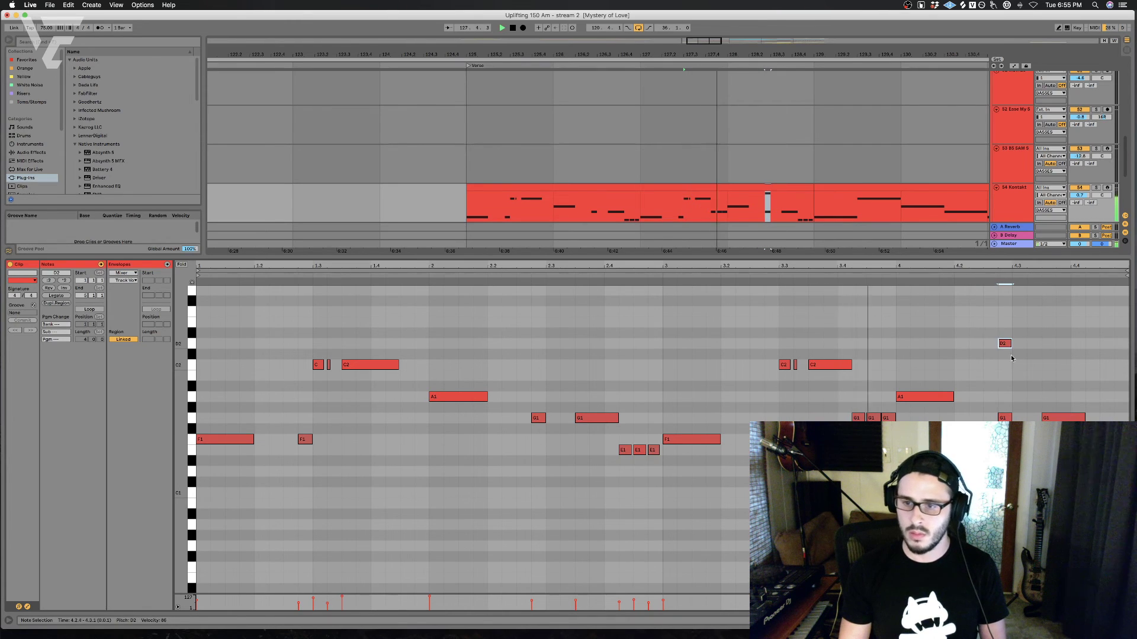
# Step: Replace the short G1 note at 4.2.4 with one at 4.3 and lower the D2 note at 4.2.4 to C2
pyautogui.doubleClick(1005, 418)
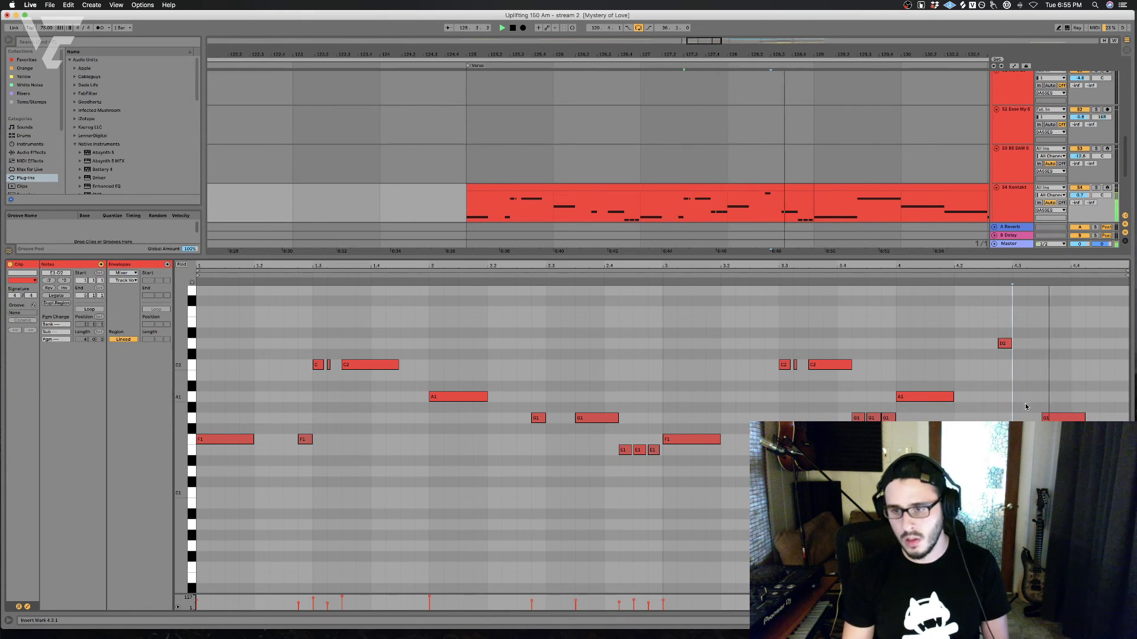
pyautogui.doubleClick(1016, 419)
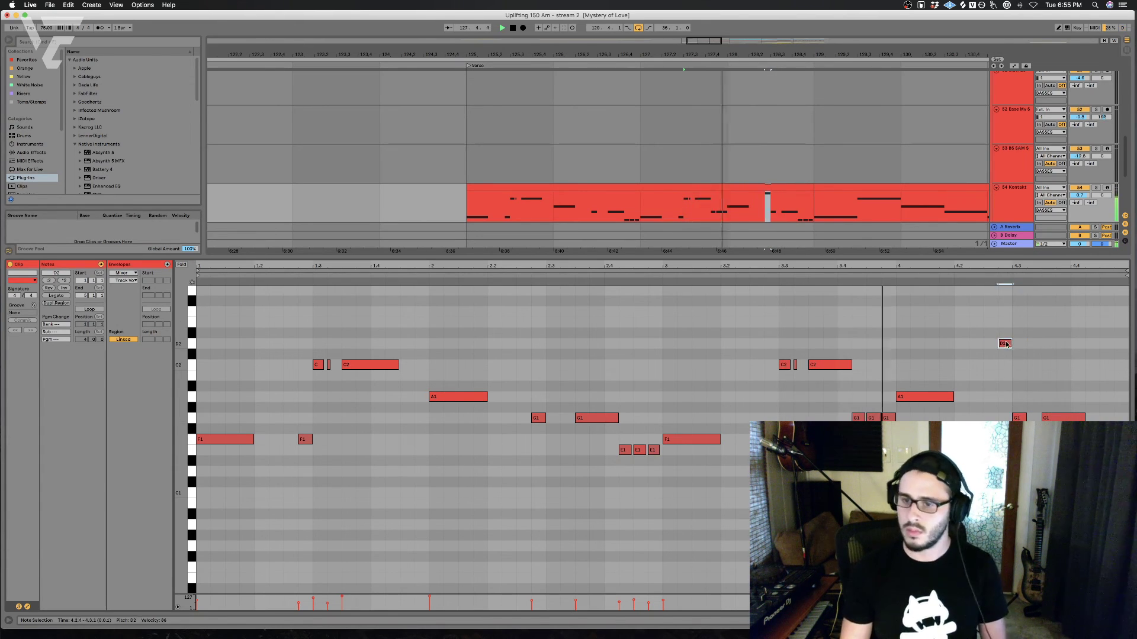
pyautogui.moveTo(1001, 342); pyautogui.dragTo(1010, 367)
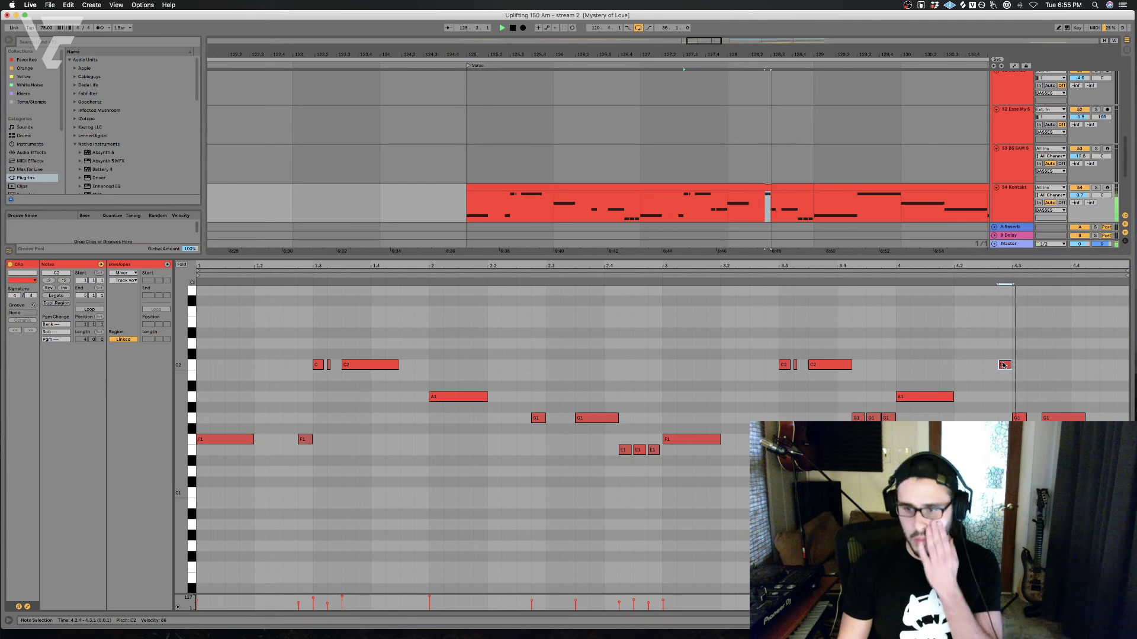
# Step: Play back the edited line and add sixteenth-long D2, E2 and D2 notes at 4.4, 4.4.2 and 4.4.3
pyautogui.press('space')
pyautogui.click(774, 211)
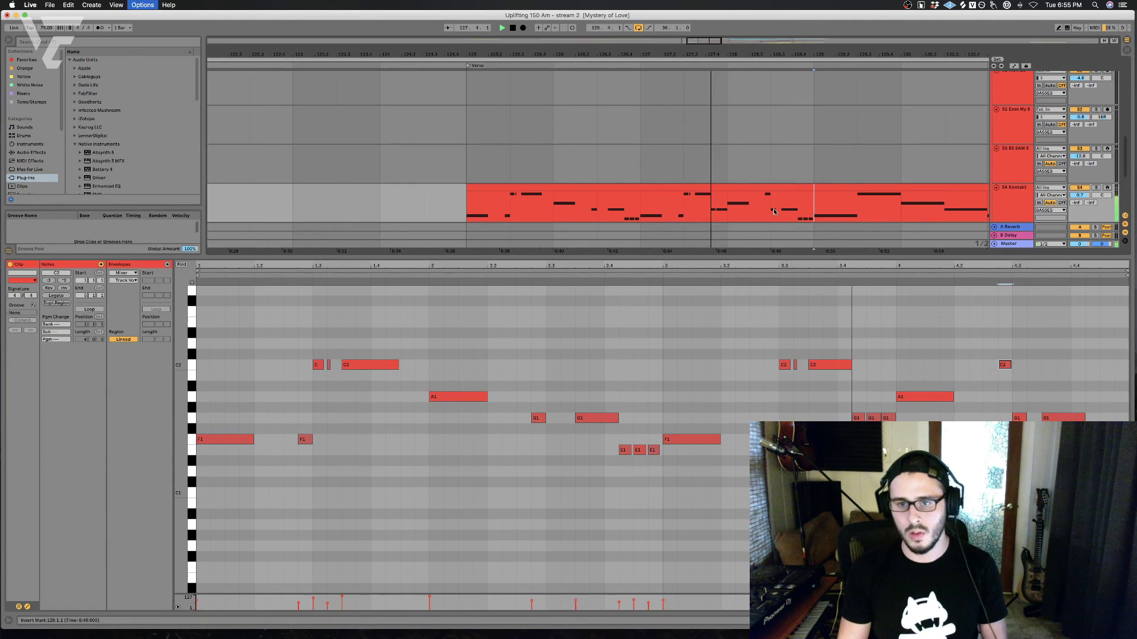
pyautogui.press('space')
pyautogui.press('space')
pyautogui.click(1092, 450)
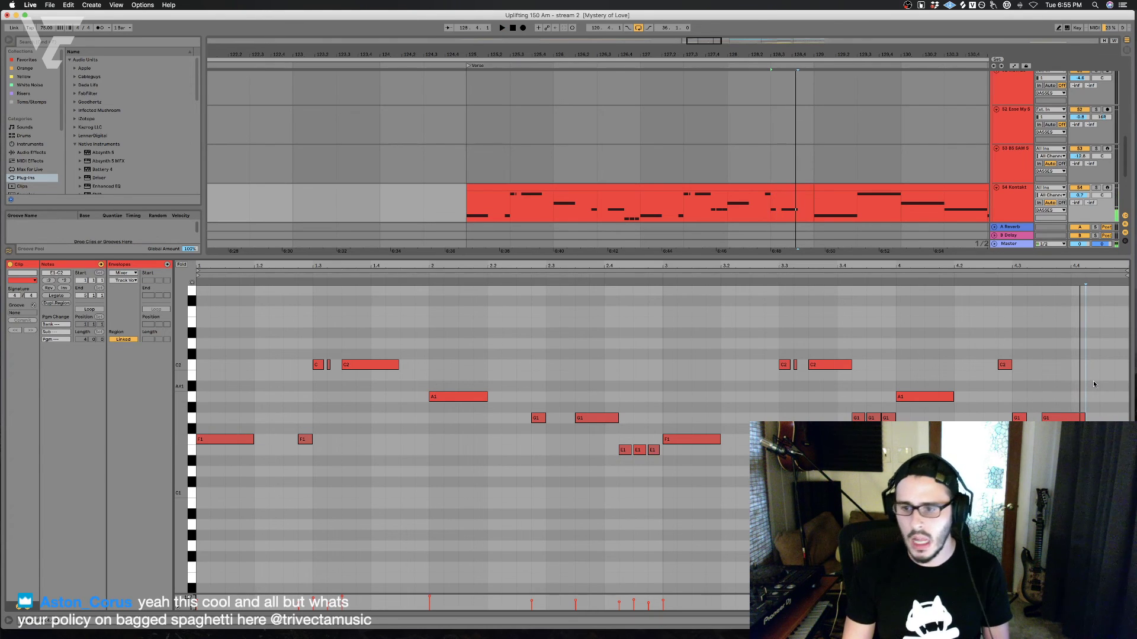
pyautogui.doubleClick(1075, 344)
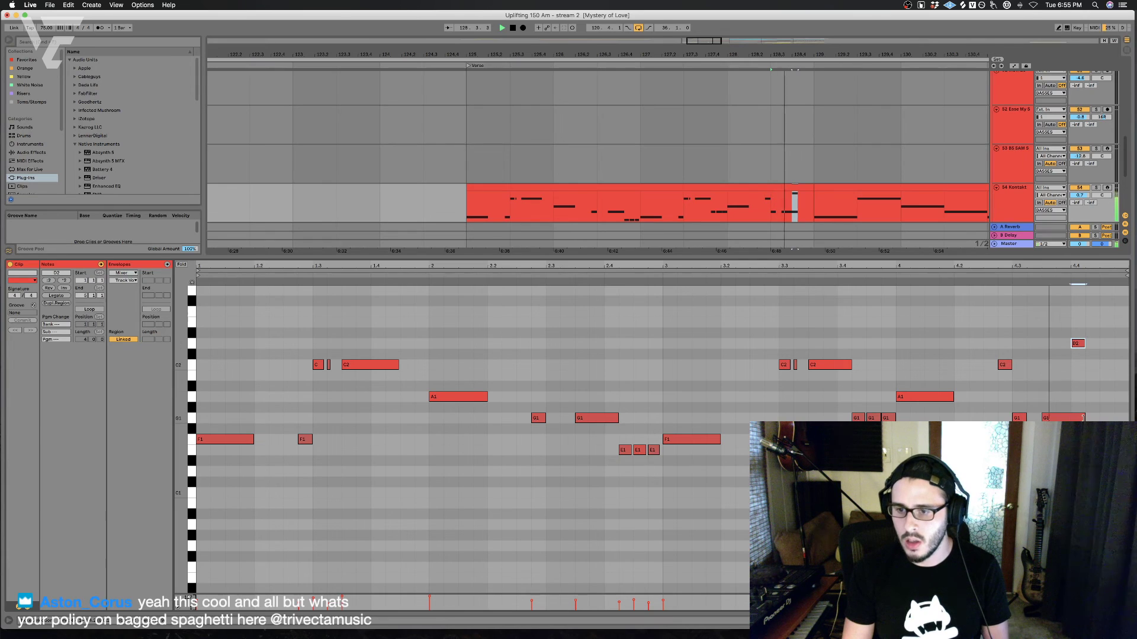
pyautogui.scroll(3, 1088, 345)
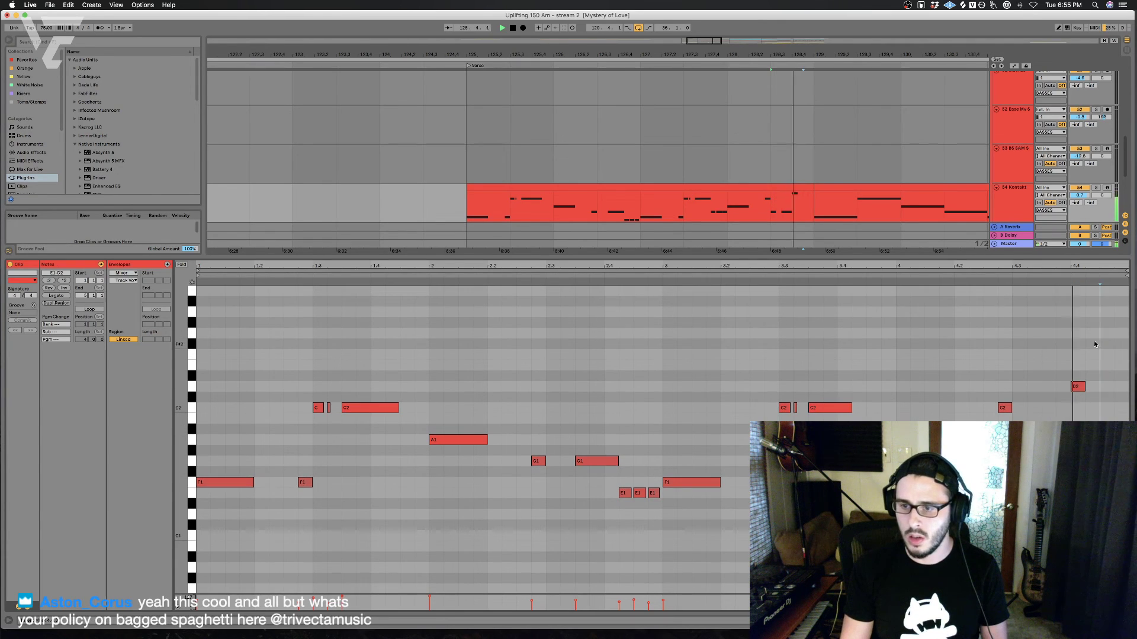
pyautogui.doubleClick(1088, 365)
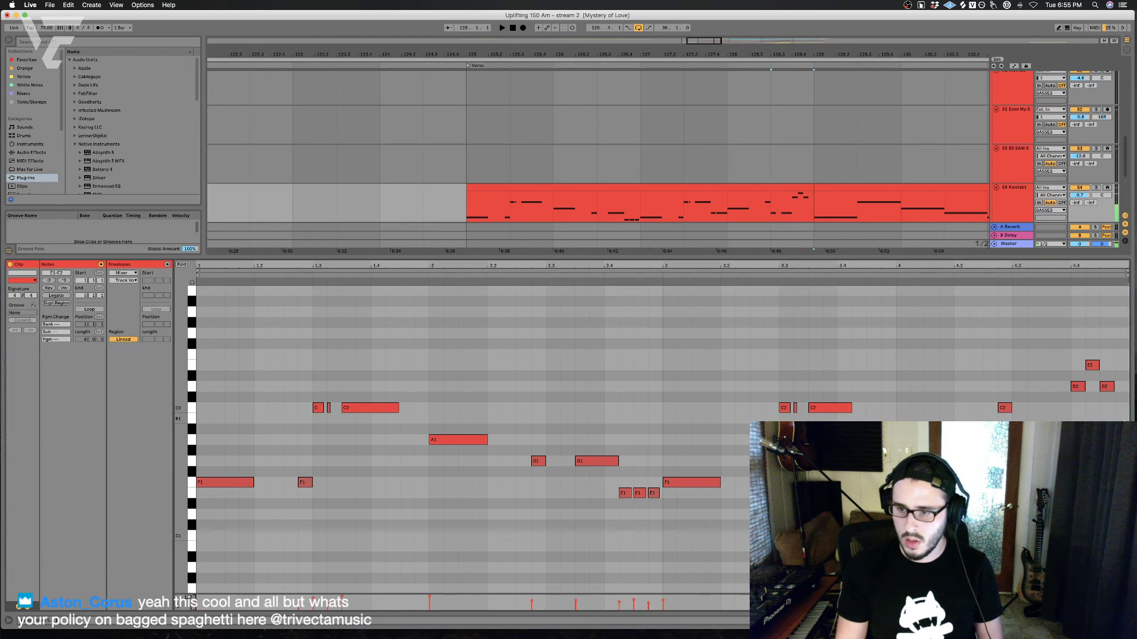
# Step: Add a sixteenth-long note at 4.4.4 and lower it to A1 while listening
pyautogui.doubleClick(1124, 420)
pyautogui.press('space')
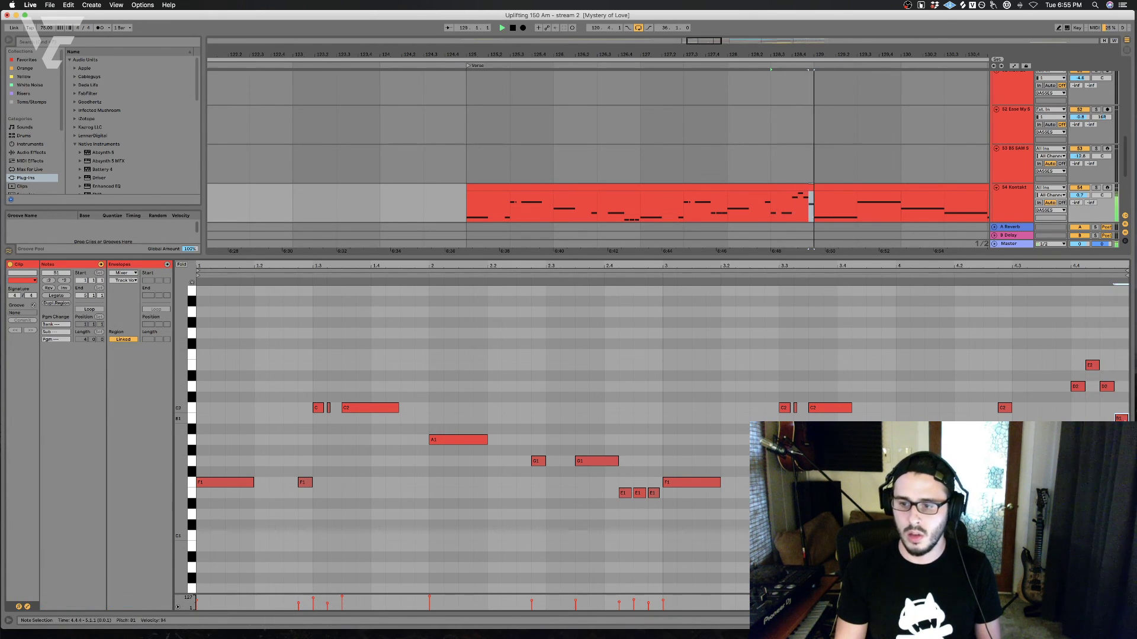
pyautogui.press('Down')
pyautogui.press('Down')
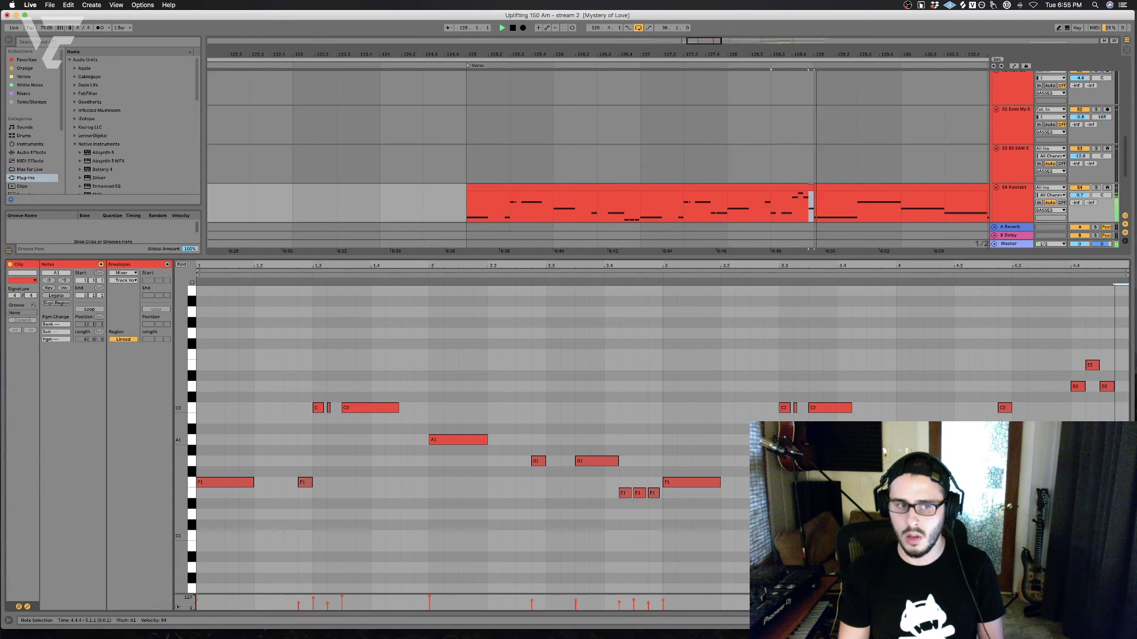
# Step: Duplicate the four-bar Kontakt bass clip to fill the verse up to the Hook and hide the clip editor
pyautogui.click(768, 188)
pyautogui.press('super+d')
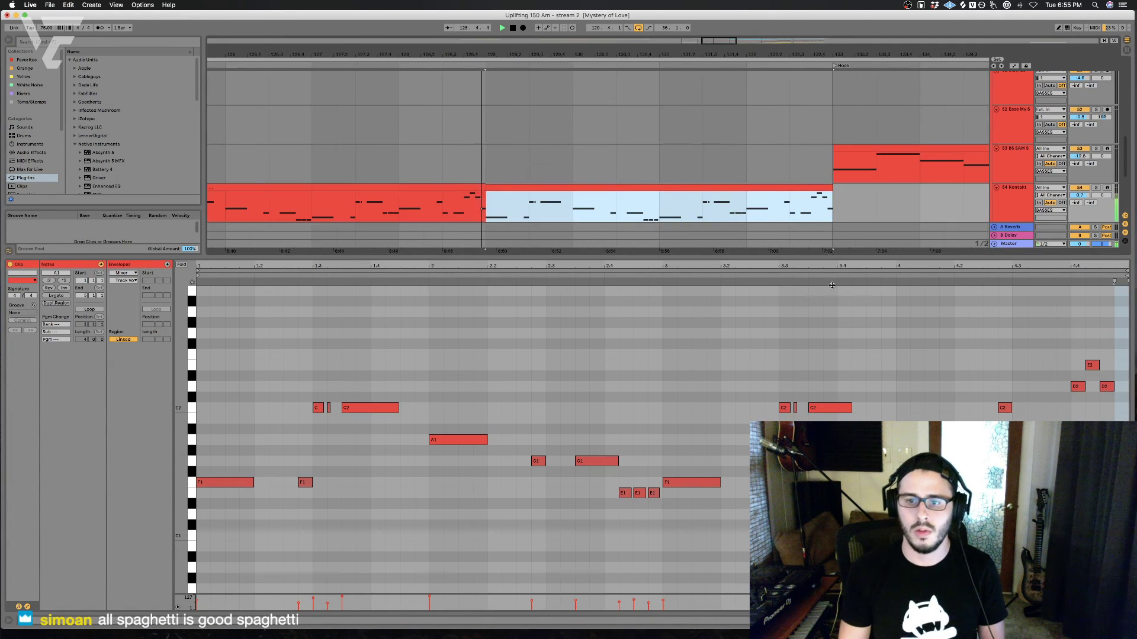
pyautogui.press('super+alt+l')
# Step: Play the arrangement from bar 124, just before the Verse, and save the project
pyautogui.hscroll(-5, 666, 454)
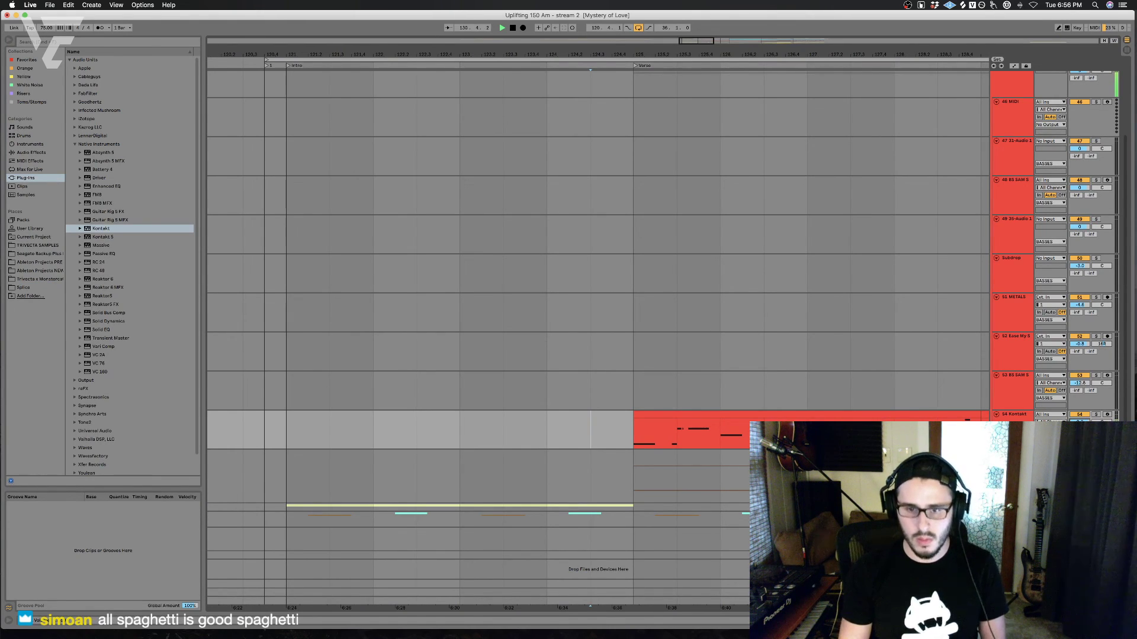
pyautogui.press('space')
pyautogui.click(546, 432)
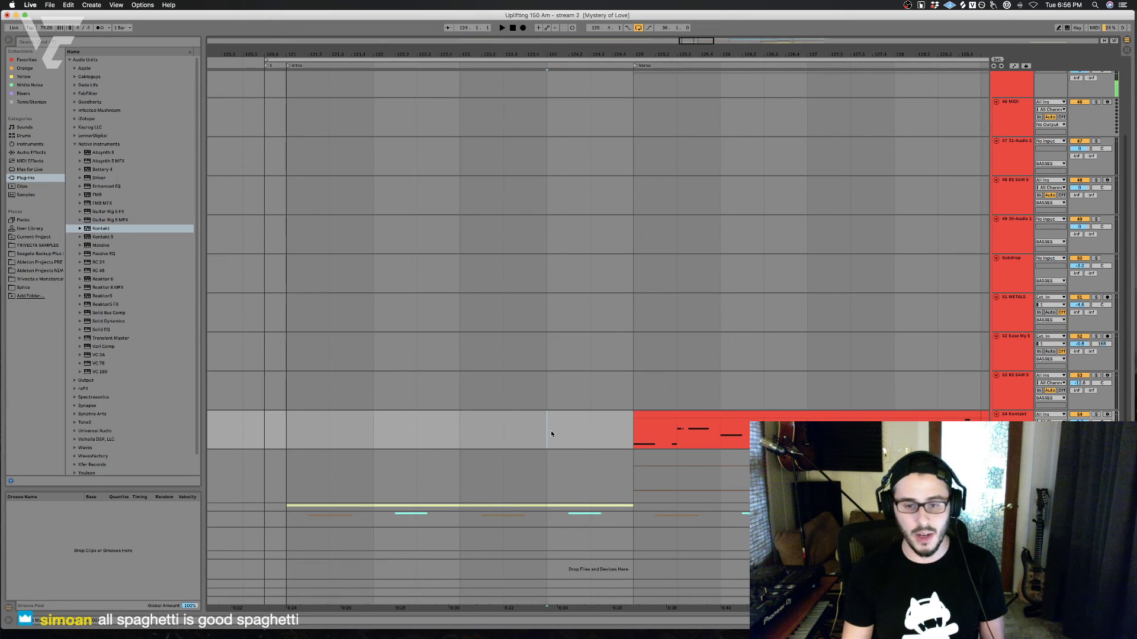
pyautogui.press('space')
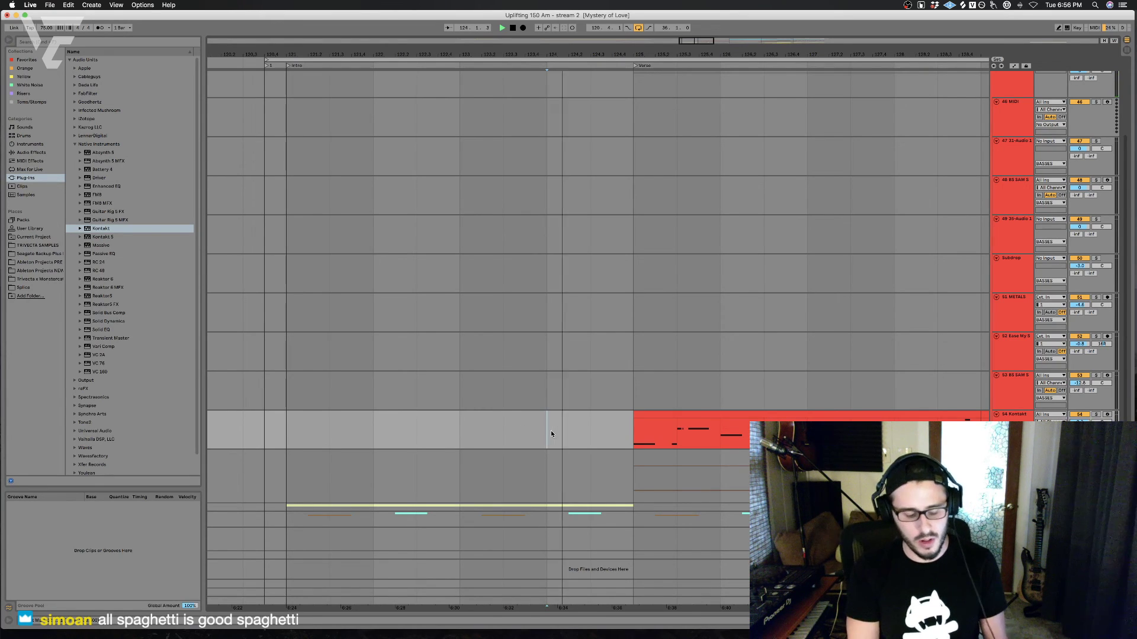
pyautogui.press('super+s')
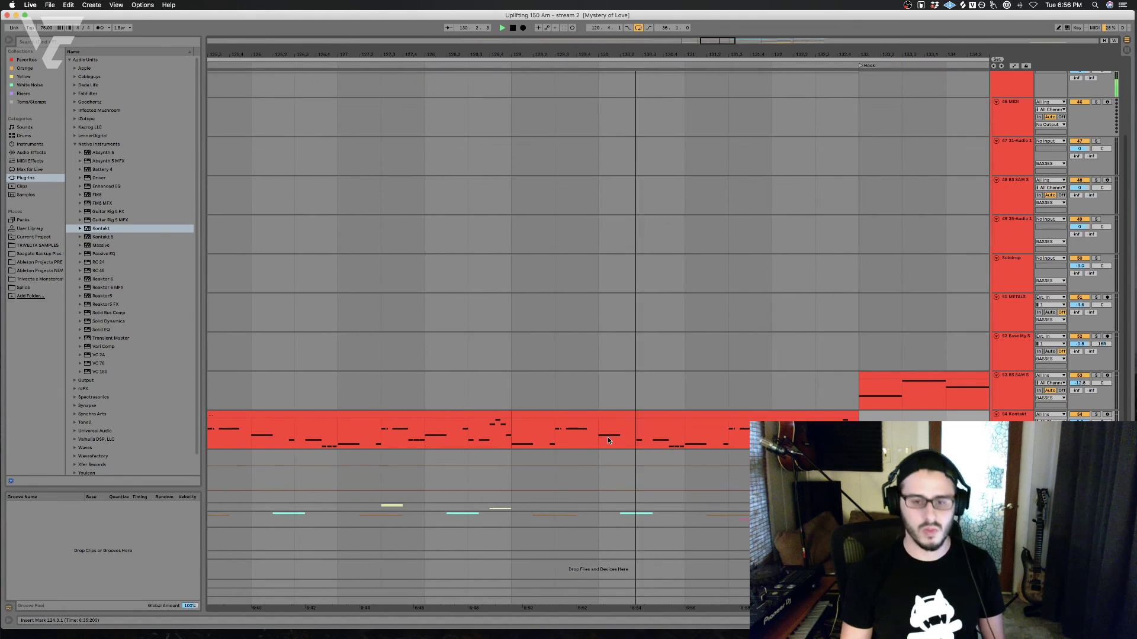
# Step: Consolidate the two adjacent Kontakt bass clips in the verse into one eight-bar clip
pyautogui.click(445, 413)
pyautogui.keyDown('shift'); pyautogui.click(526, 415); pyautogui.keyUp('shift')
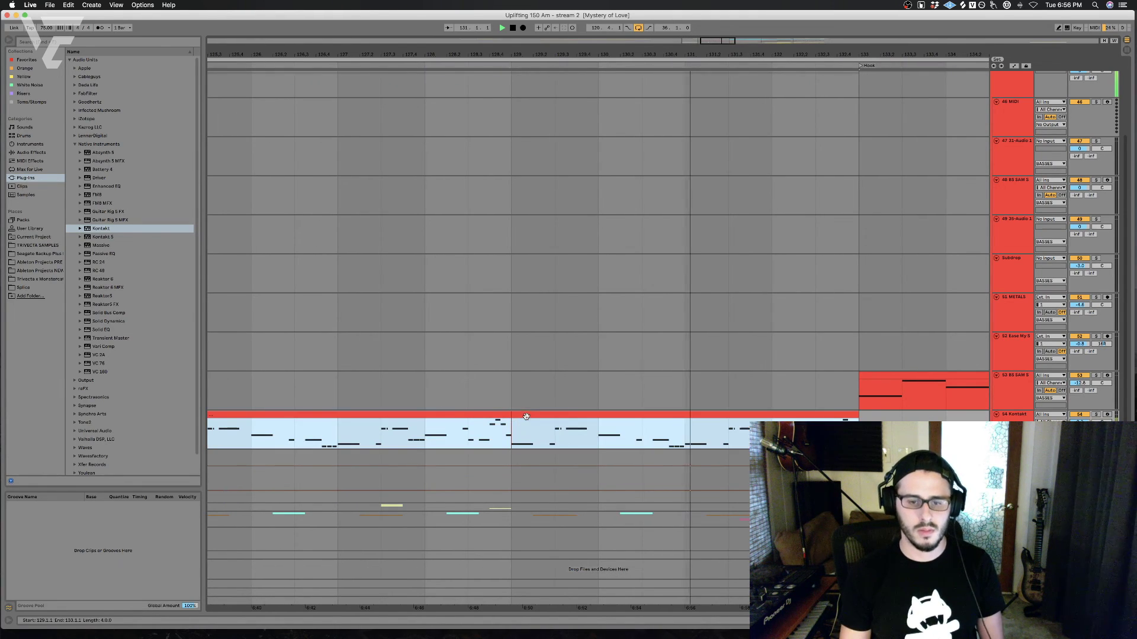
pyautogui.press('super+j')
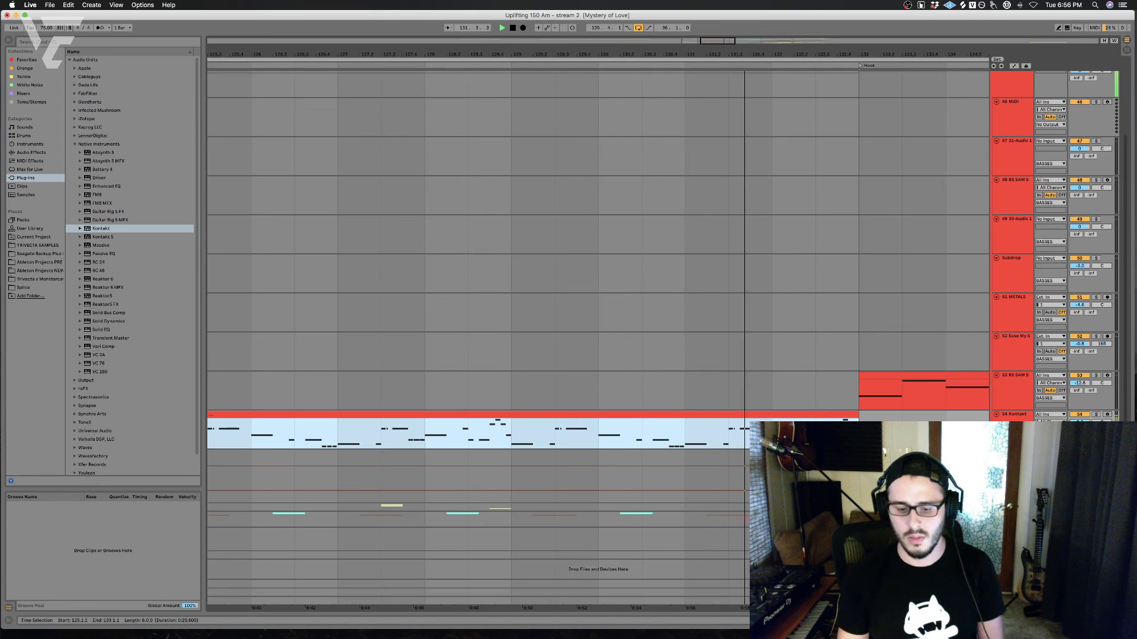
# Step: Replay the last bars of the verse to judge the transition into the Hook
pyautogui.click(740, 442)
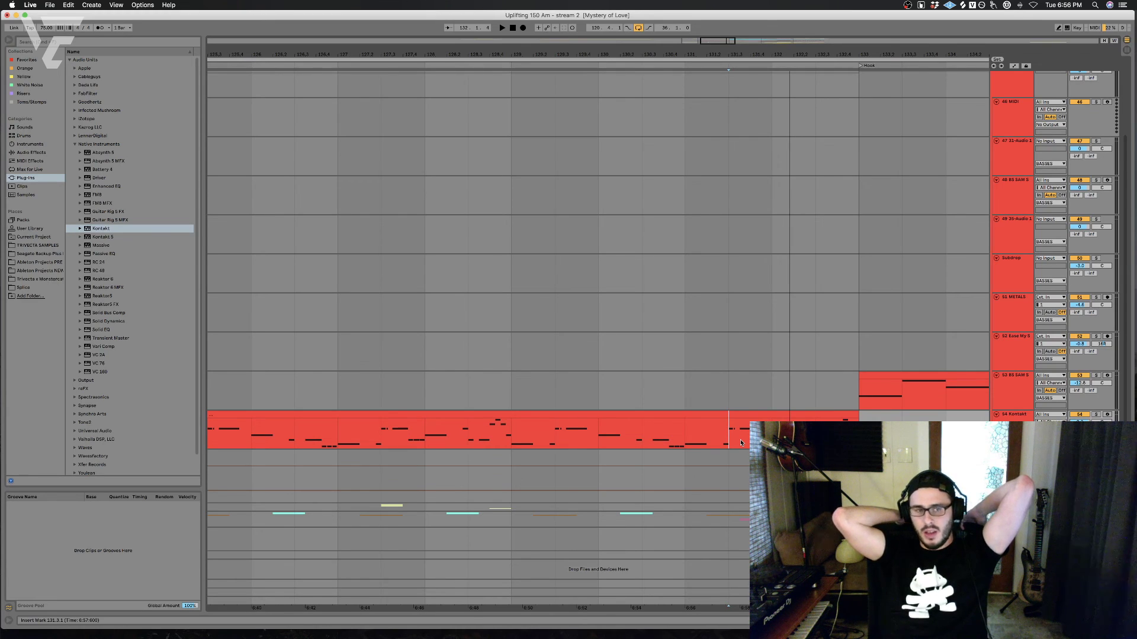
pyautogui.press('space')
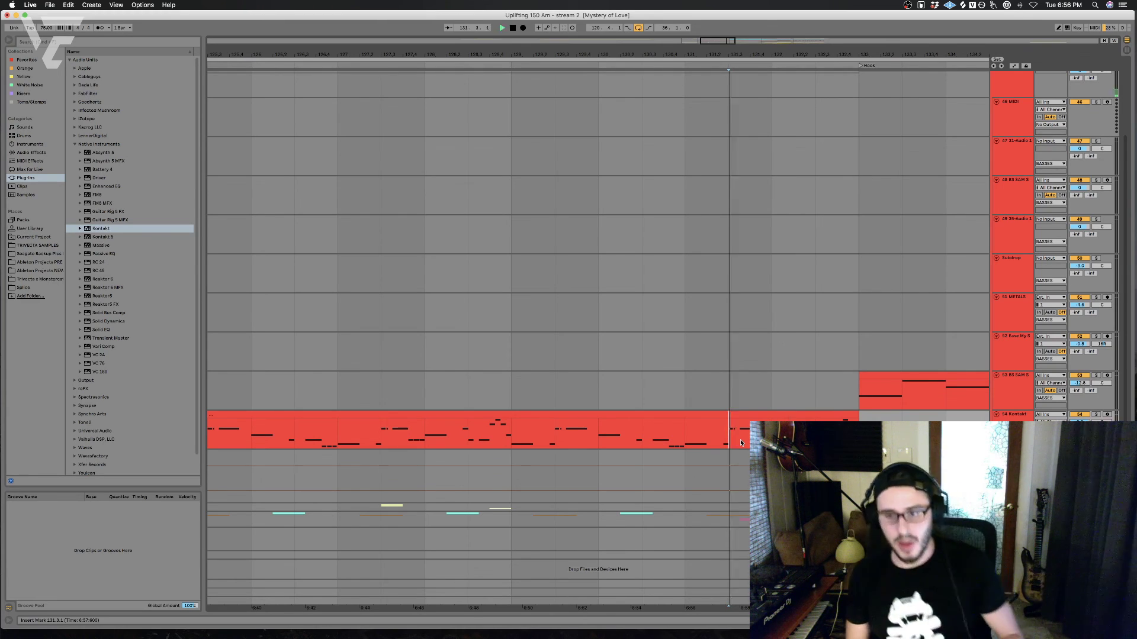
pyautogui.click(771, 473)
pyautogui.press('space')
pyautogui.click(815, 436)
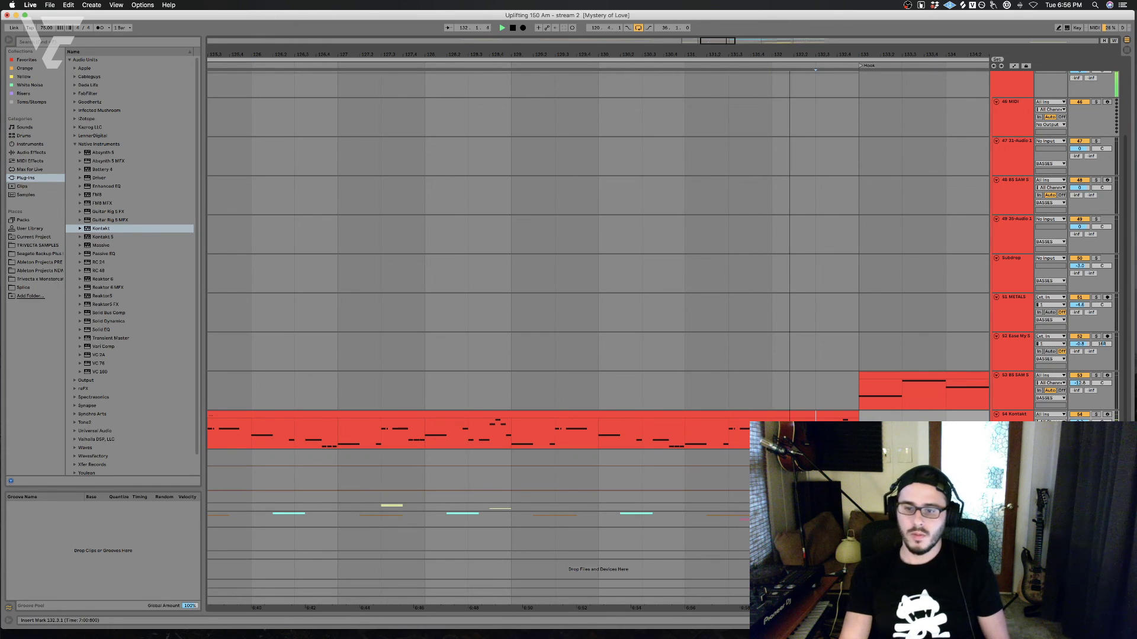
pyautogui.scroll(3, 870, 406)
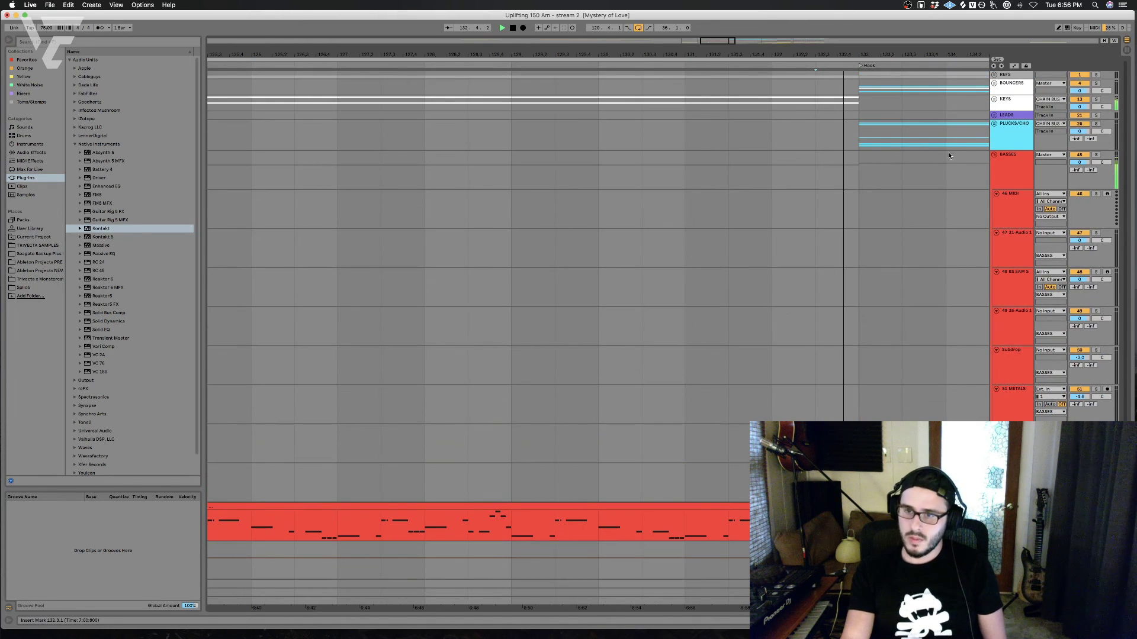
pyautogui.press('space')
pyautogui.press('space')
pyautogui.click(837, 527)
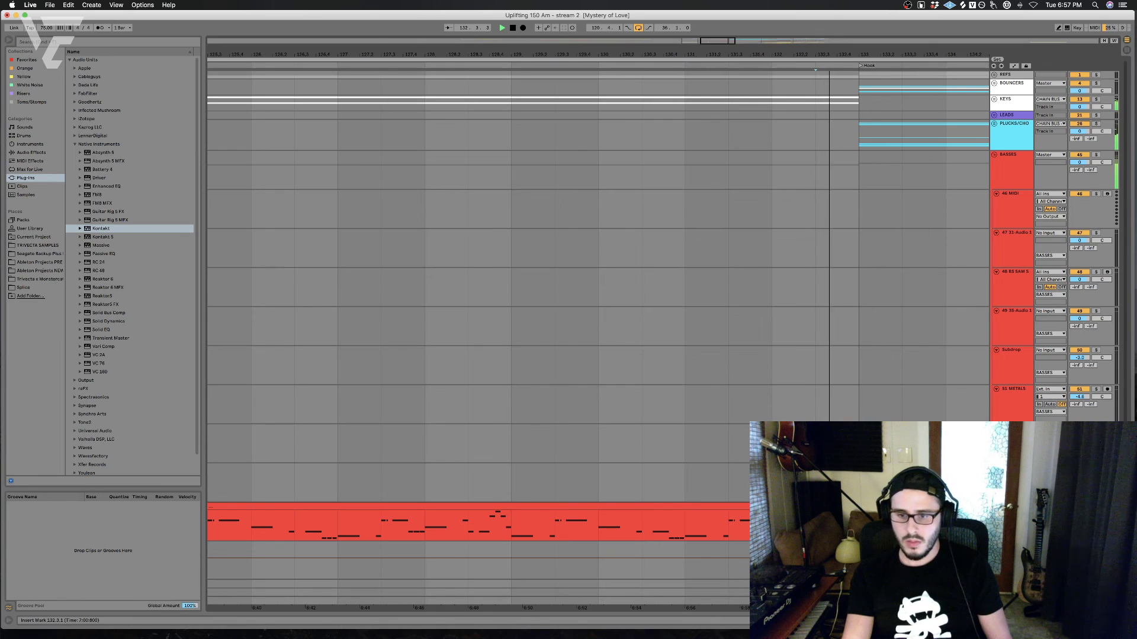
pyautogui.click(816, 526)
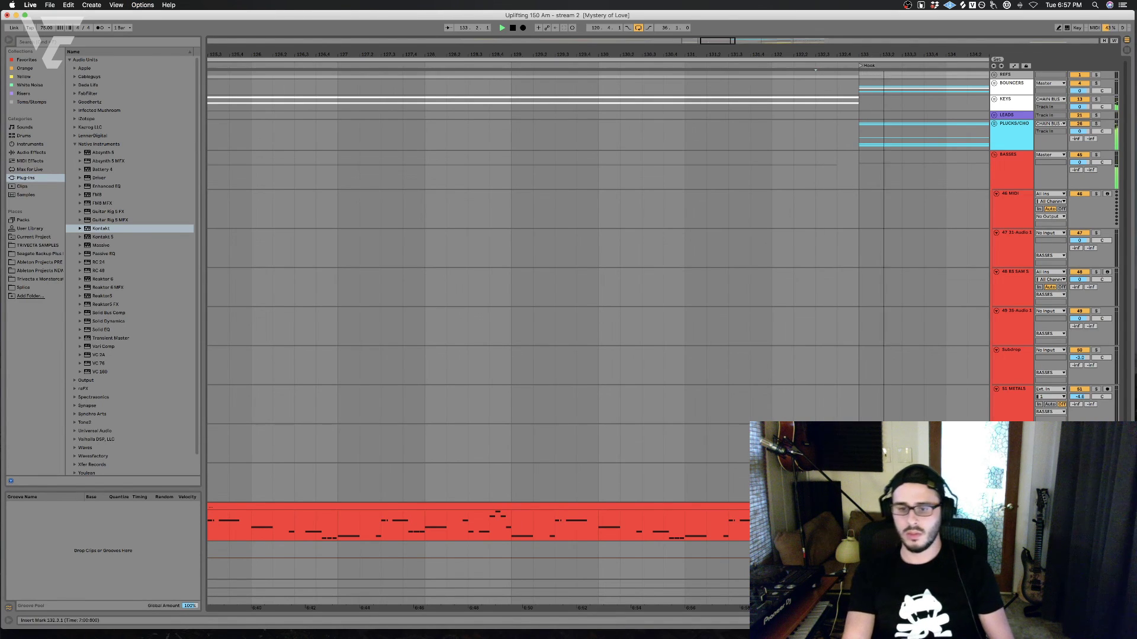
pyautogui.press('space')
pyautogui.press('space')
# Step: Collapse the BASSES group and examine the LEADS, KEYS and BOUNCERS groups around the Build for a reusable transition clip
pyautogui.click(994, 155)
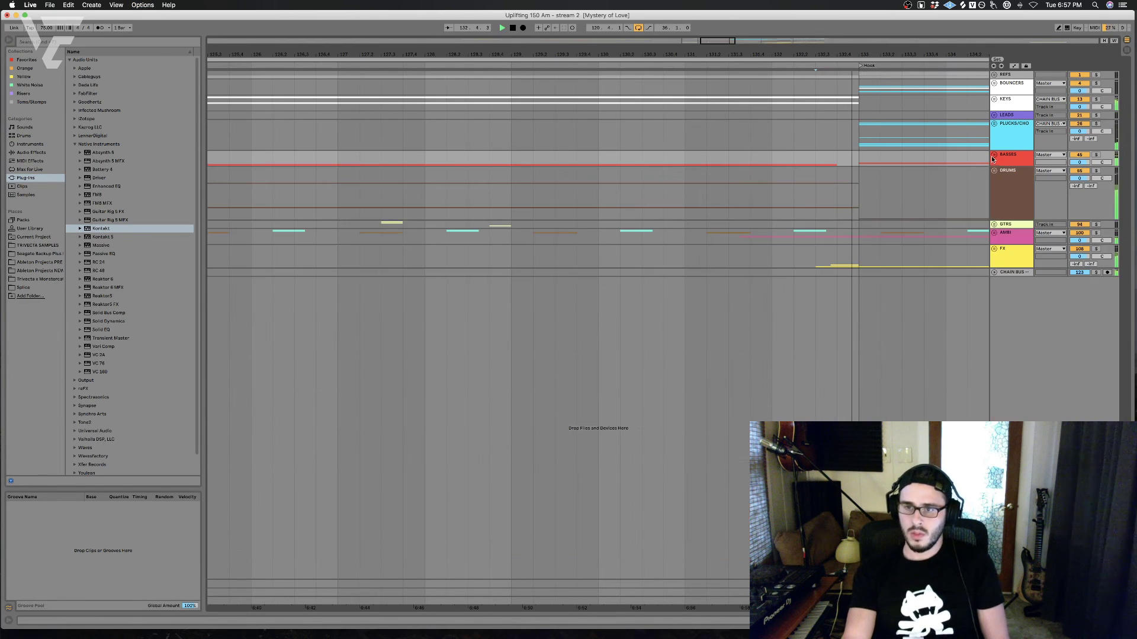
pyautogui.click(994, 115)
pyautogui.hscroll(3, 934, 281)
pyautogui.hscroll(10, 934, 281)
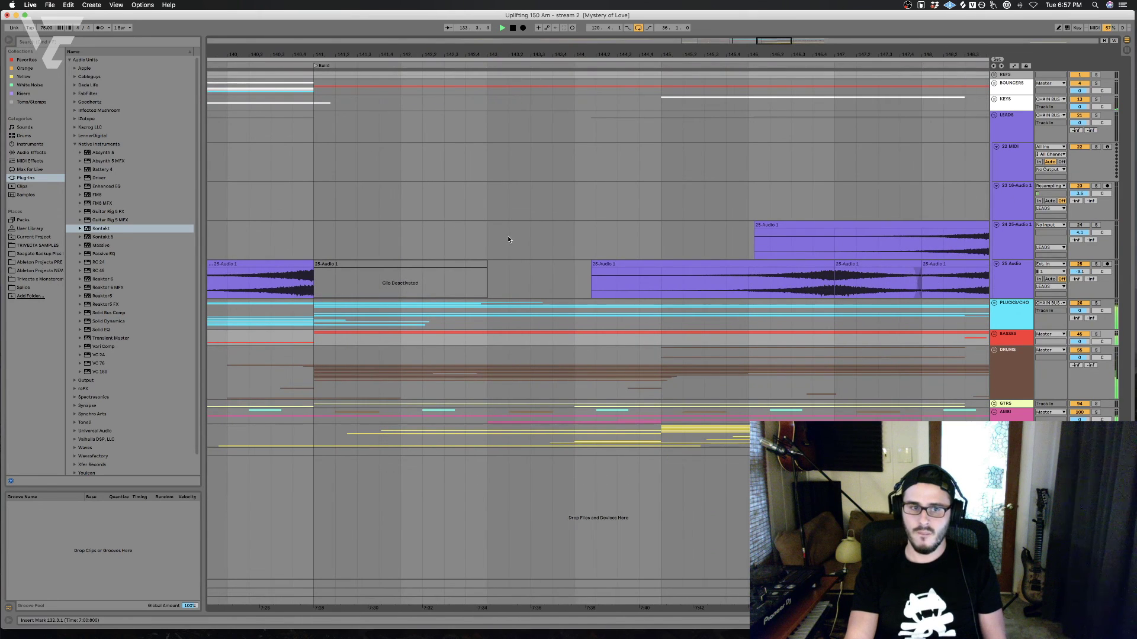
pyautogui.hscroll(1, 975, 124)
pyautogui.hscroll(3, 897, 176)
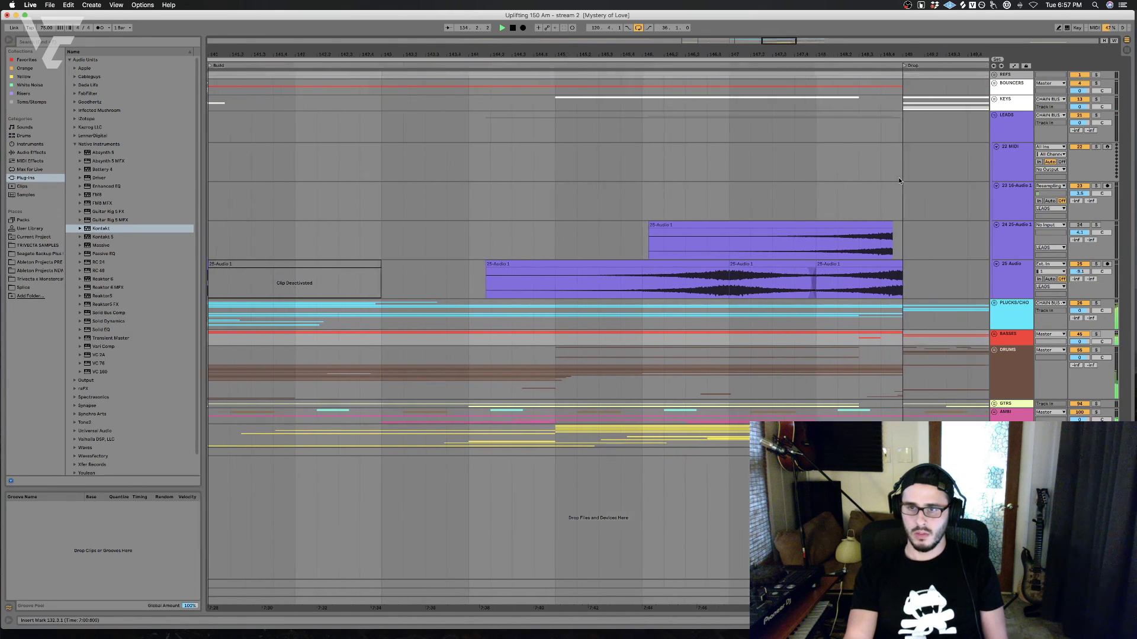
pyautogui.click(994, 115)
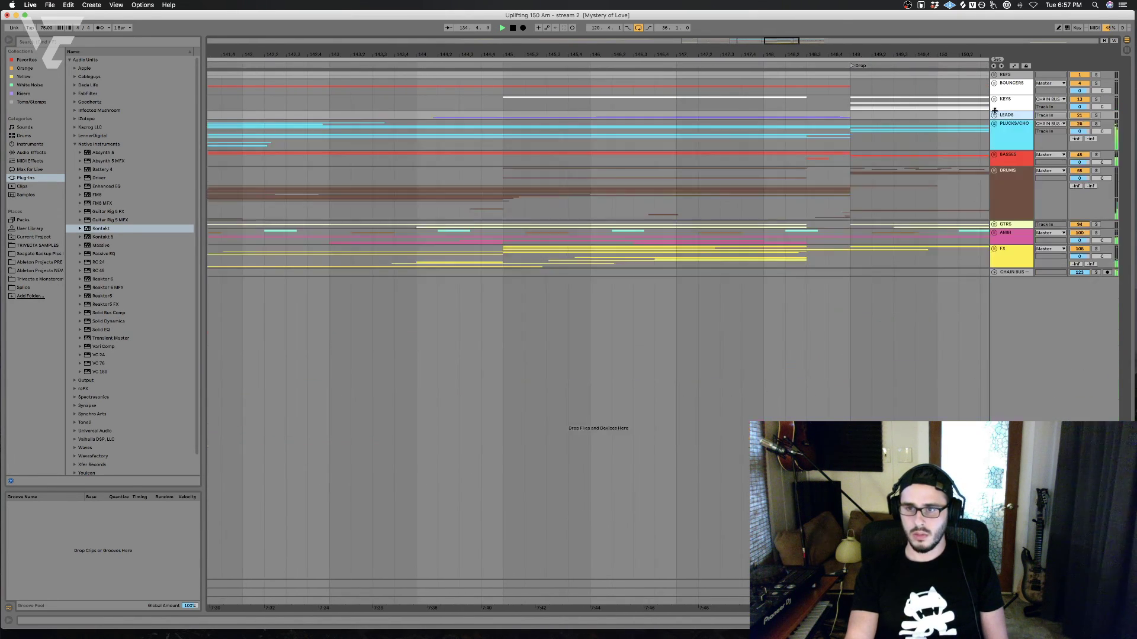
pyautogui.click(994, 99)
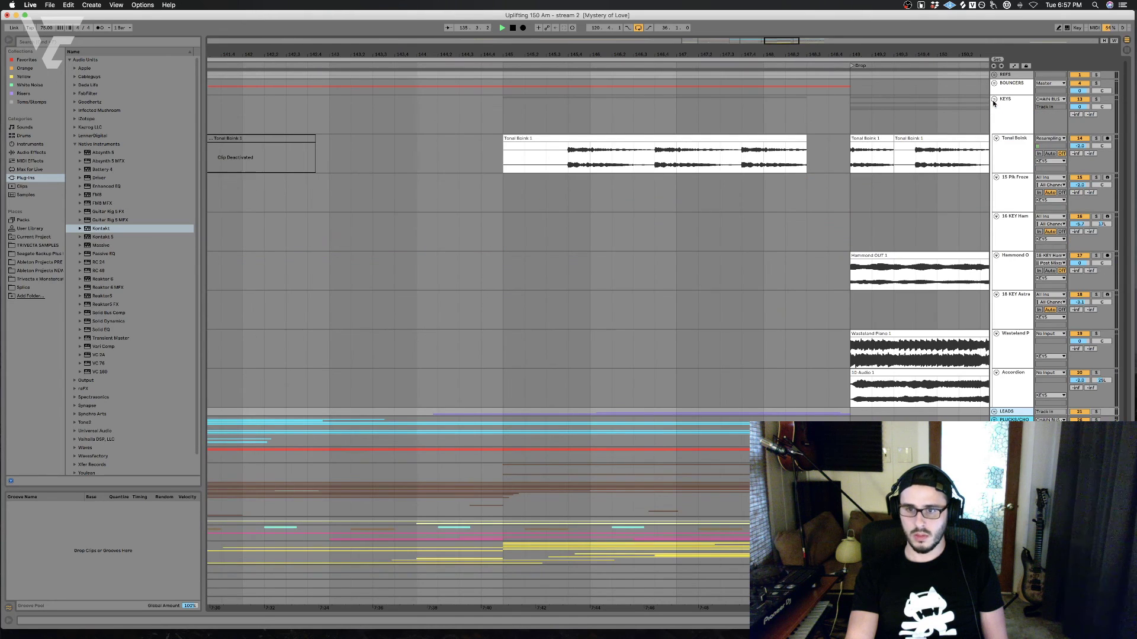
pyautogui.click(994, 99)
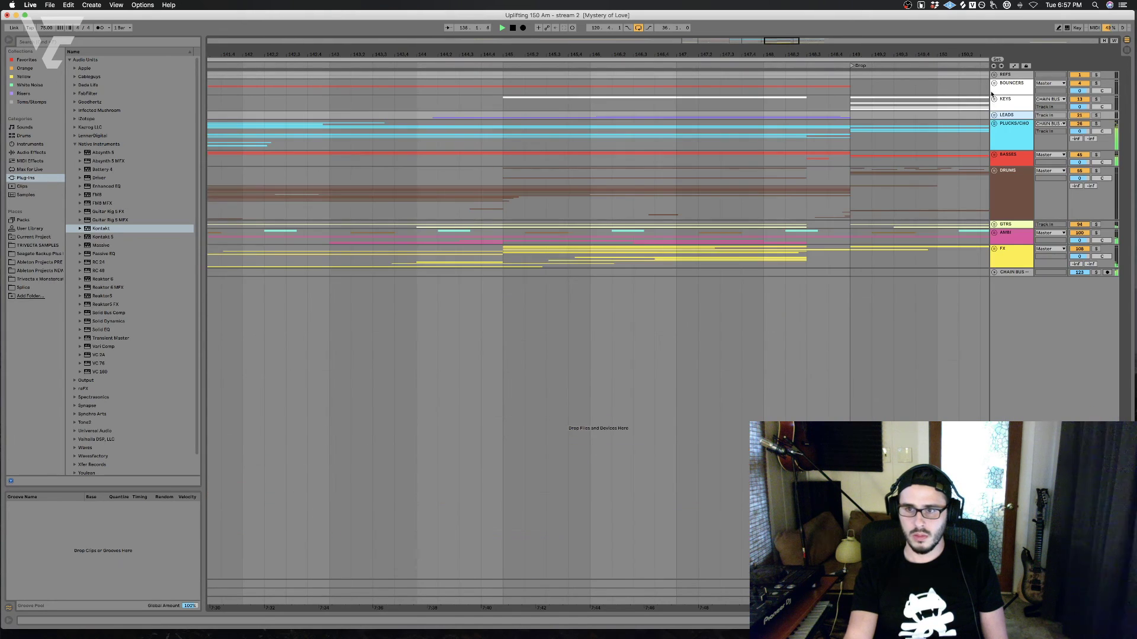
pyautogui.click(993, 83)
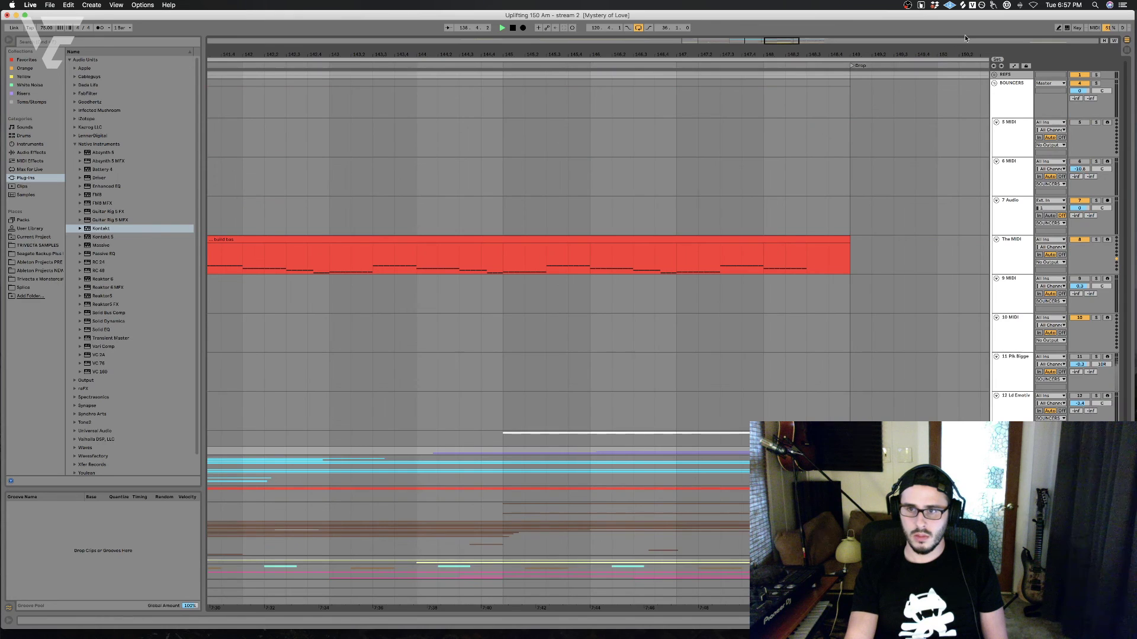
pyautogui.click(995, 84)
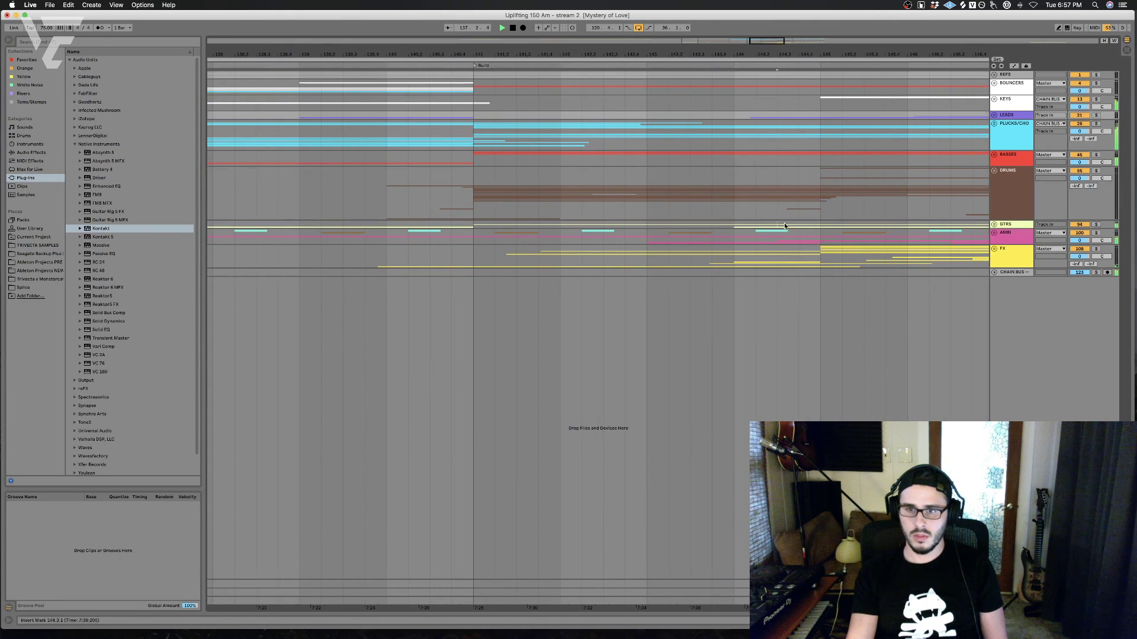
# Step: Copy the two-bar 70-Audio 1 swell at bar 143 in the AMBI group to 131.1.1, ending at the Hook
pyautogui.click(994, 233)
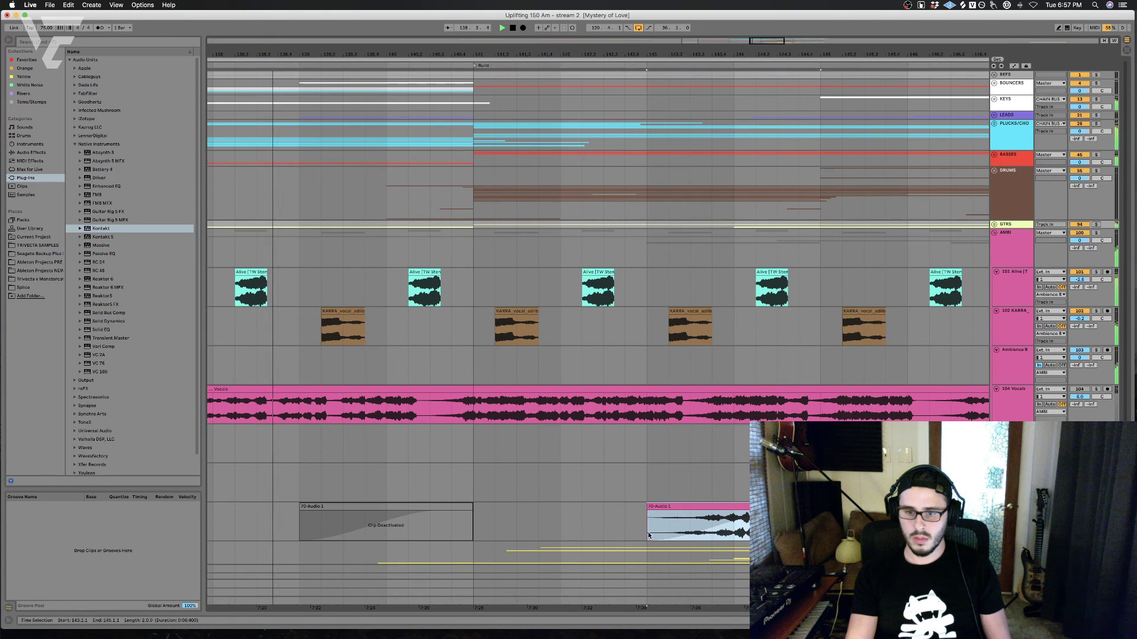
pyautogui.click(669, 525)
pyautogui.click(669, 507)
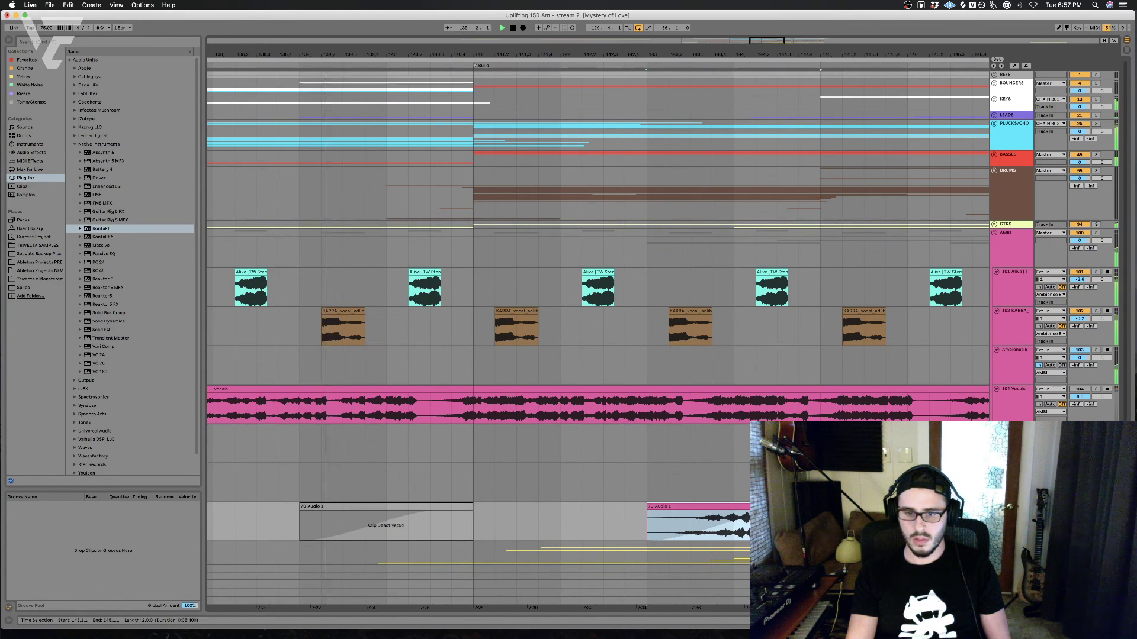
pyautogui.hscroll(-4, 669, 507)
pyautogui.hscroll(-10, 562, 540)
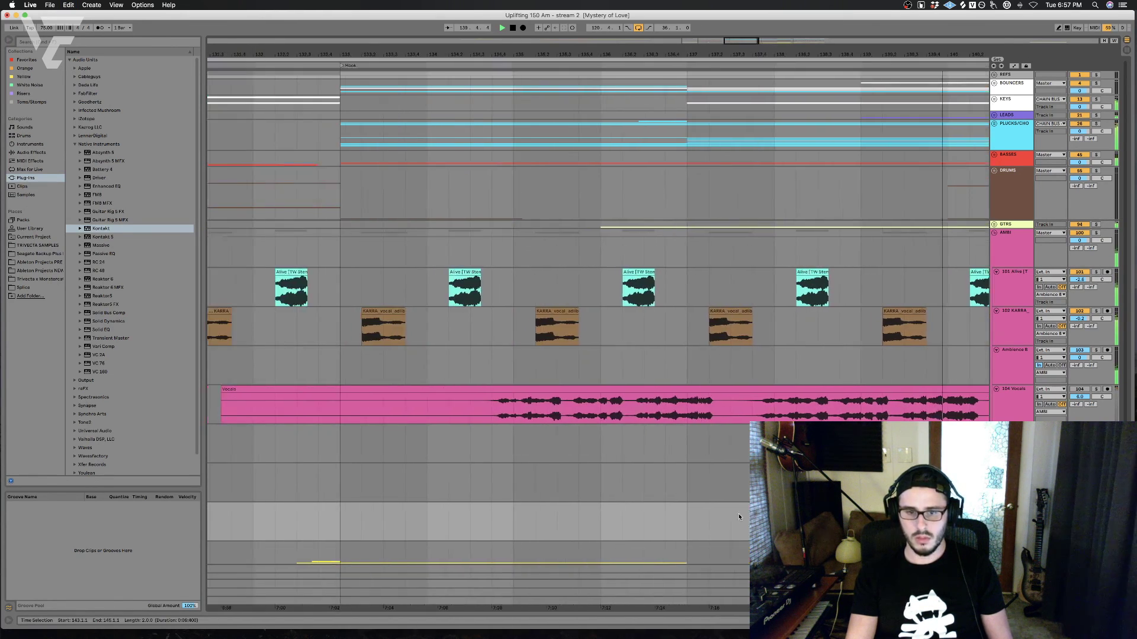
pyautogui.press('super+v')
pyautogui.press('super+z')
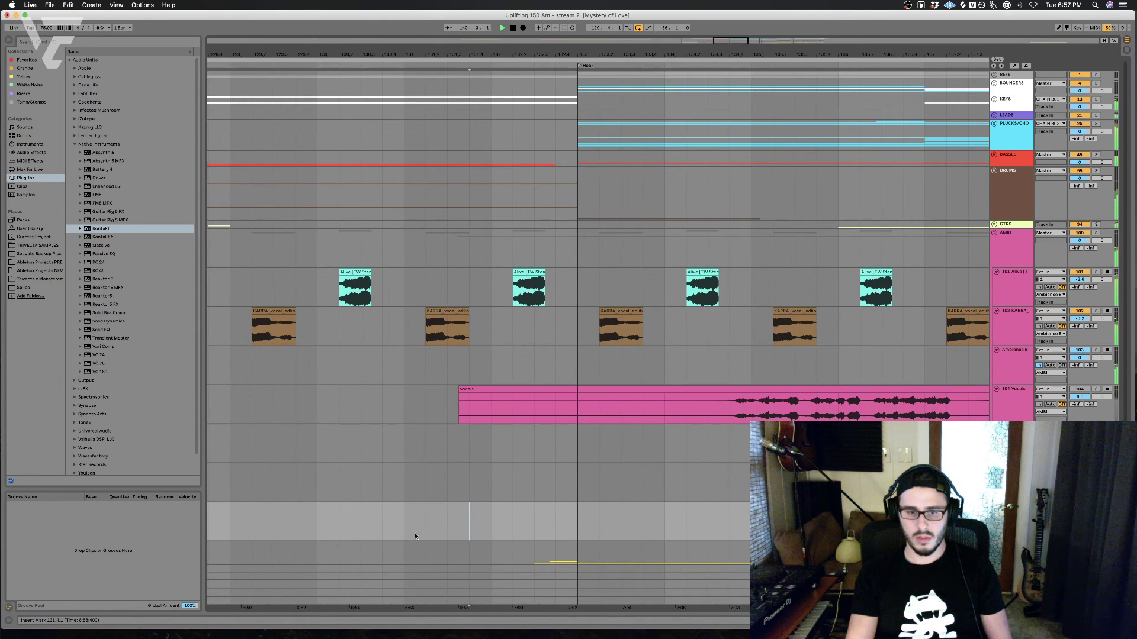
pyautogui.press('super+v')
pyautogui.click(490, 521)
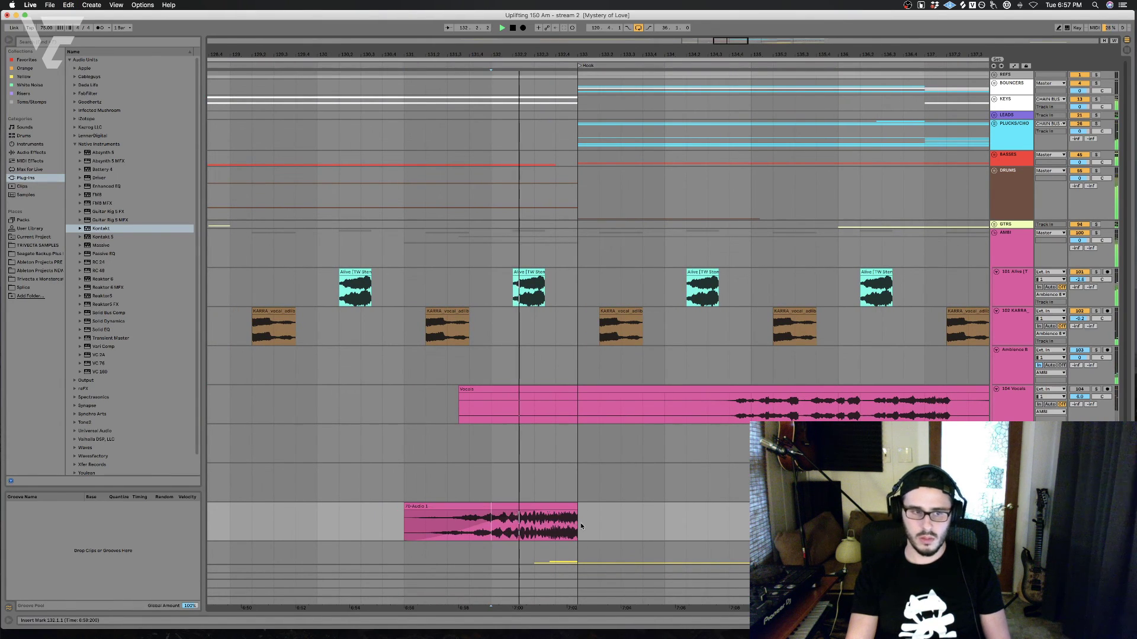
# Step: Open the copied 70-Audio 1 swell's sample view and shift the clip about an eighth note later
pyautogui.doubleClick(566, 519)
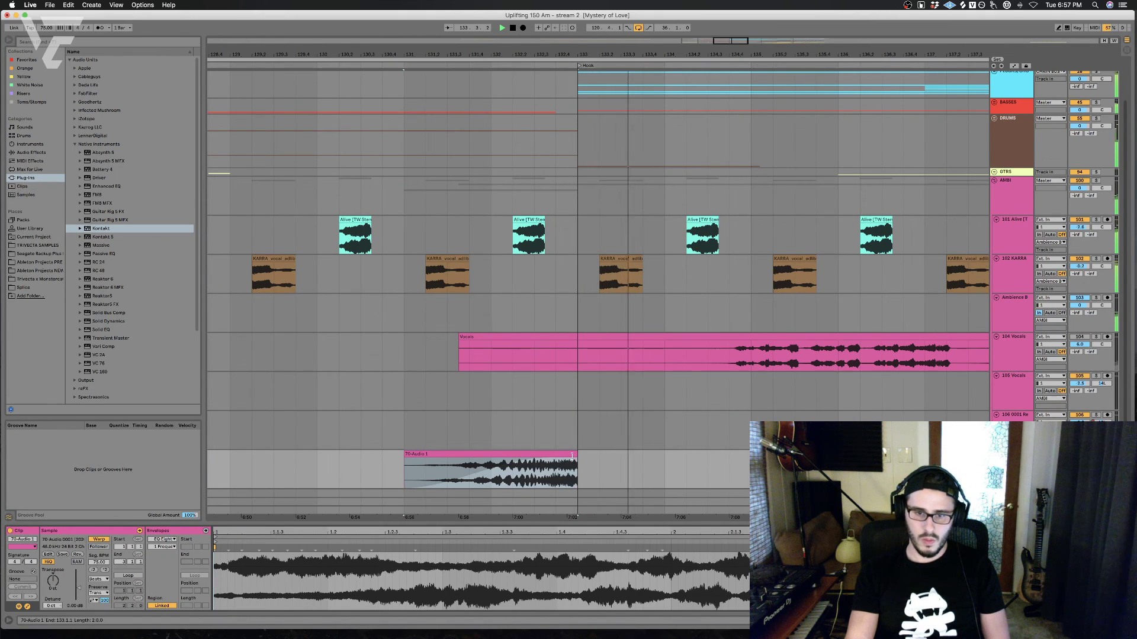
pyautogui.moveTo(570, 455); pyautogui.dragTo(581, 456)
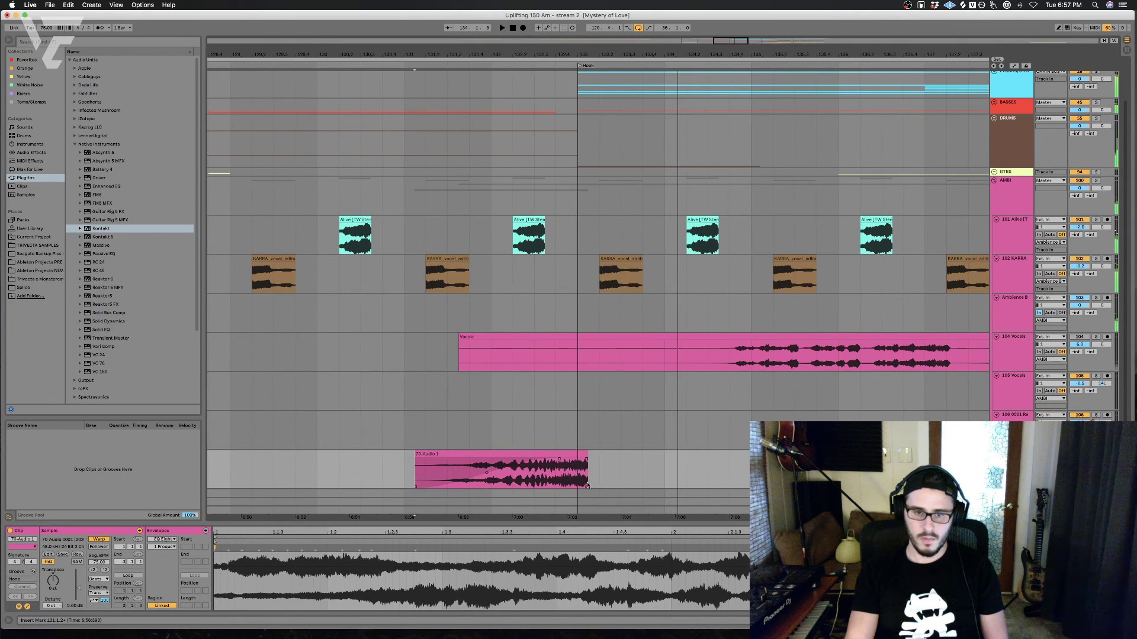
# Step: Replay the transition and cut off the copied 70-Audio 1 swell's tail at 133.1.1, where the Hook starts
pyautogui.press('space')
pyautogui.press('space')
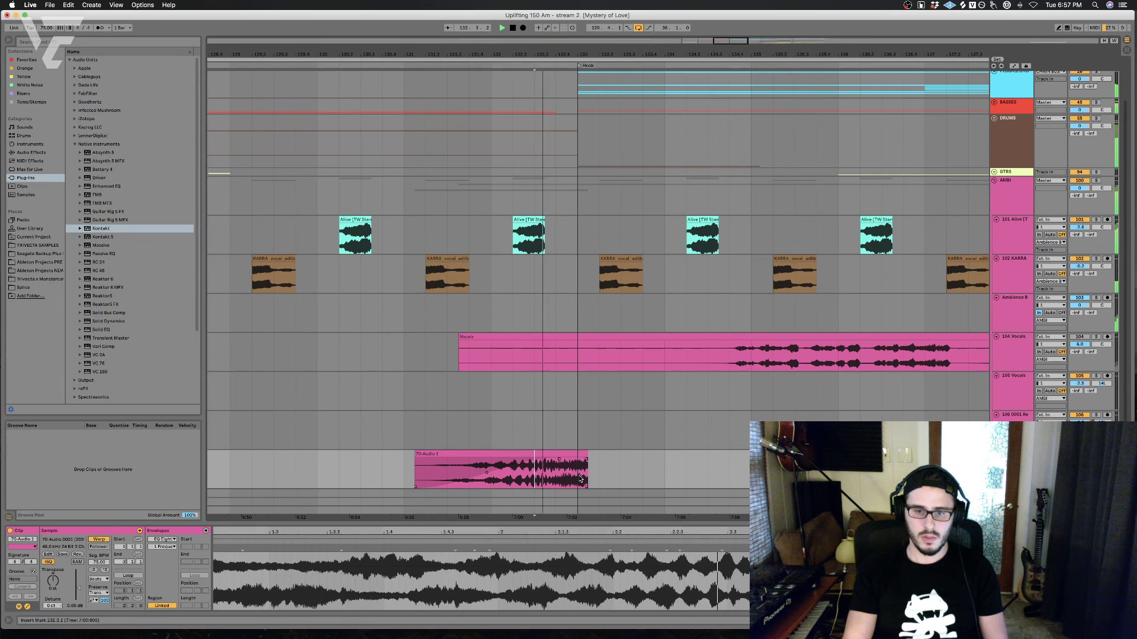
pyautogui.moveTo(577, 474); pyautogui.dragTo(658, 461)
pyautogui.press('Delete')
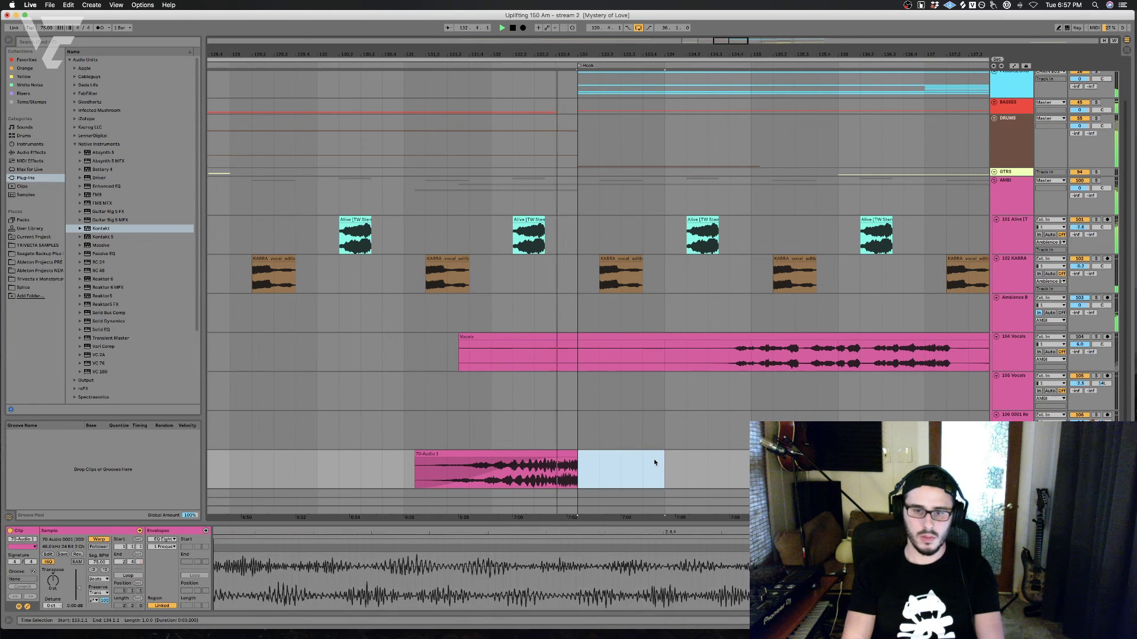
# Step: Lower the trimmed 70-Audio 1 swell's clip gain while replaying the transition, and close its clip view
pyautogui.click(551, 455)
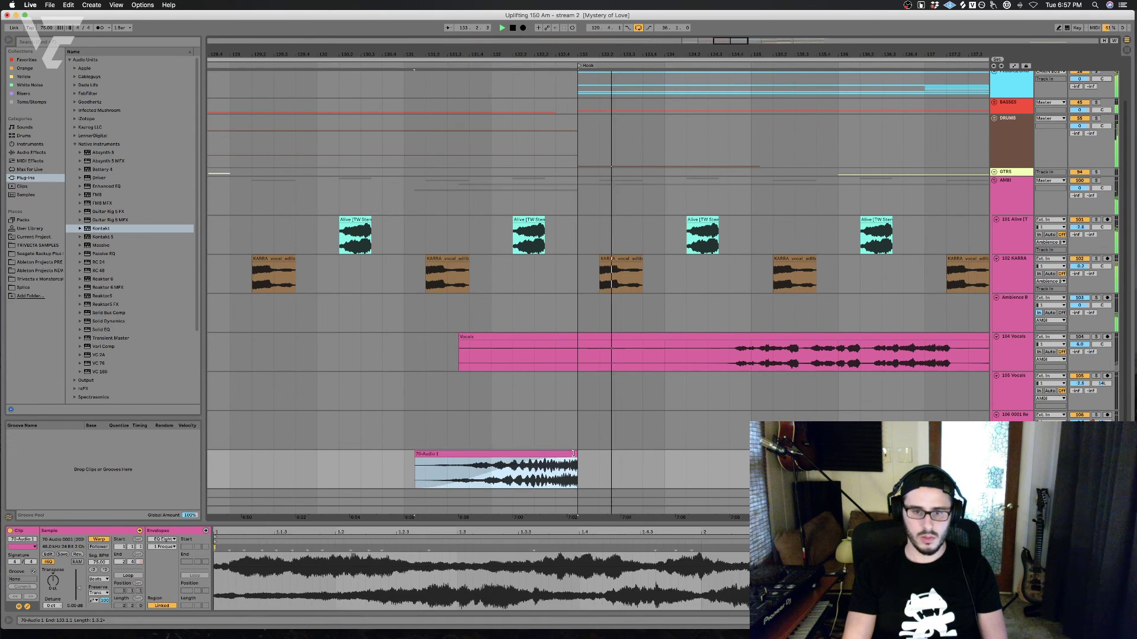
pyautogui.press('space')
pyautogui.press('space')
pyautogui.moveTo(78, 588); pyautogui.dragTo(77, 593)
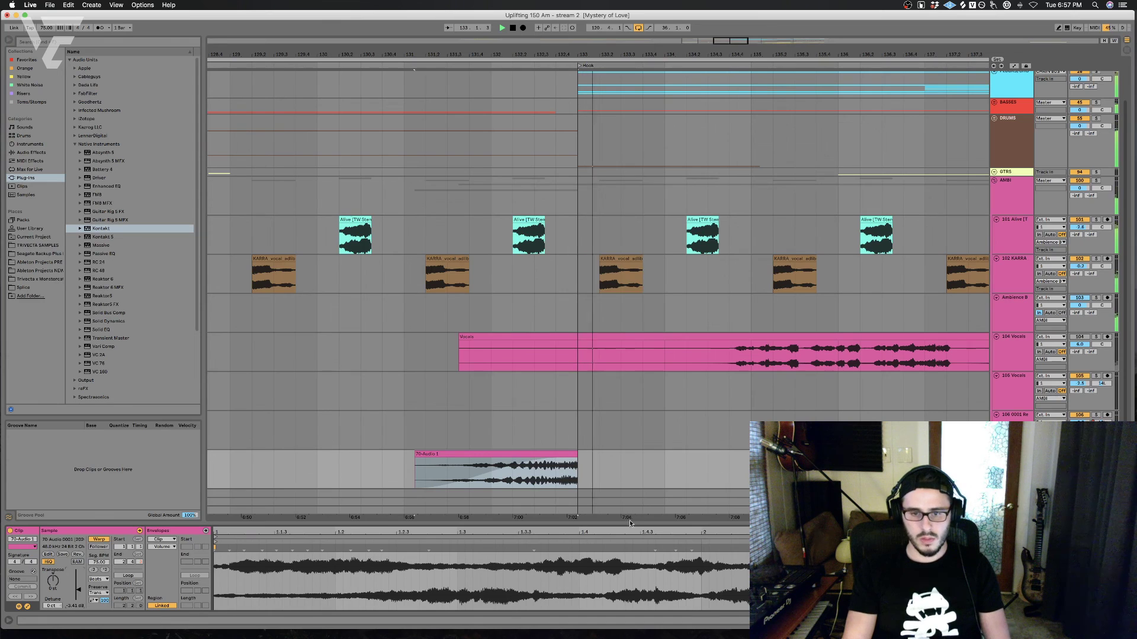
pyautogui.moveTo(661, 523); pyautogui.dragTo(662, 637)
pyautogui.click(524, 387)
pyautogui.click(502, 429)
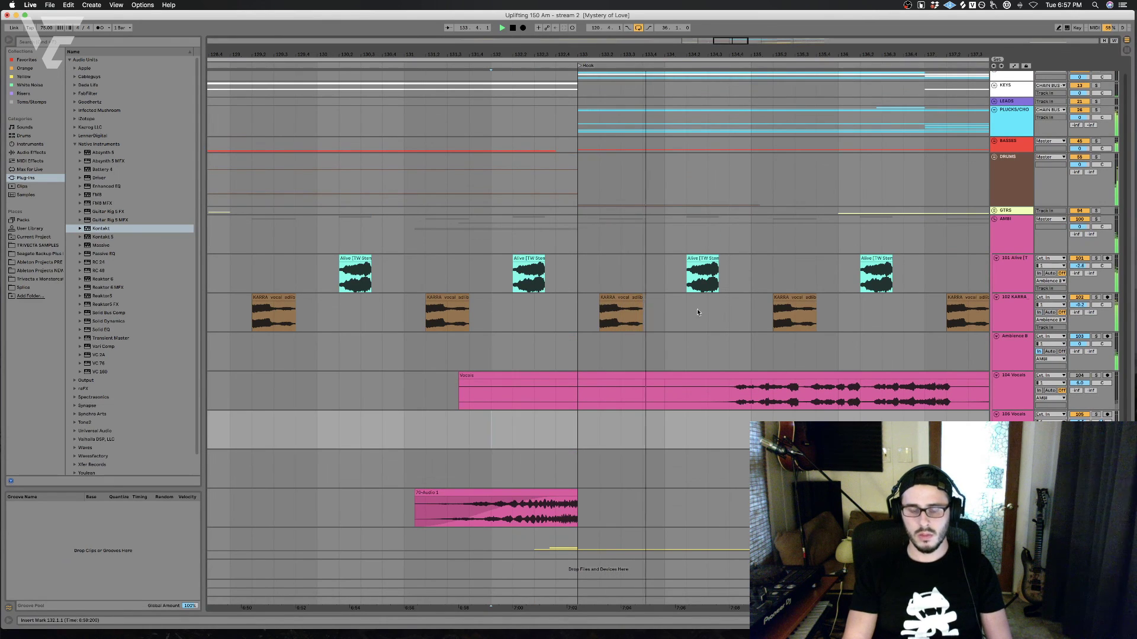
# Step: Collapse the AMBI group and examine the DRUMS group's tracks around the Build and Drop for a reusable drum fill
pyautogui.click(994, 219)
pyautogui.click(998, 171)
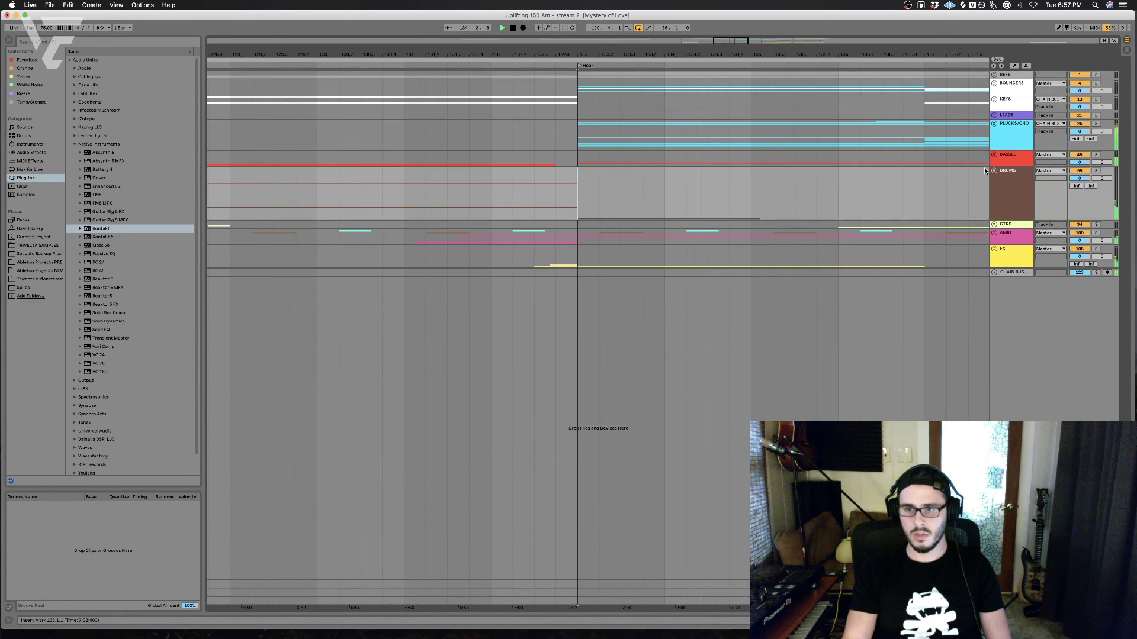
pyautogui.click(995, 171)
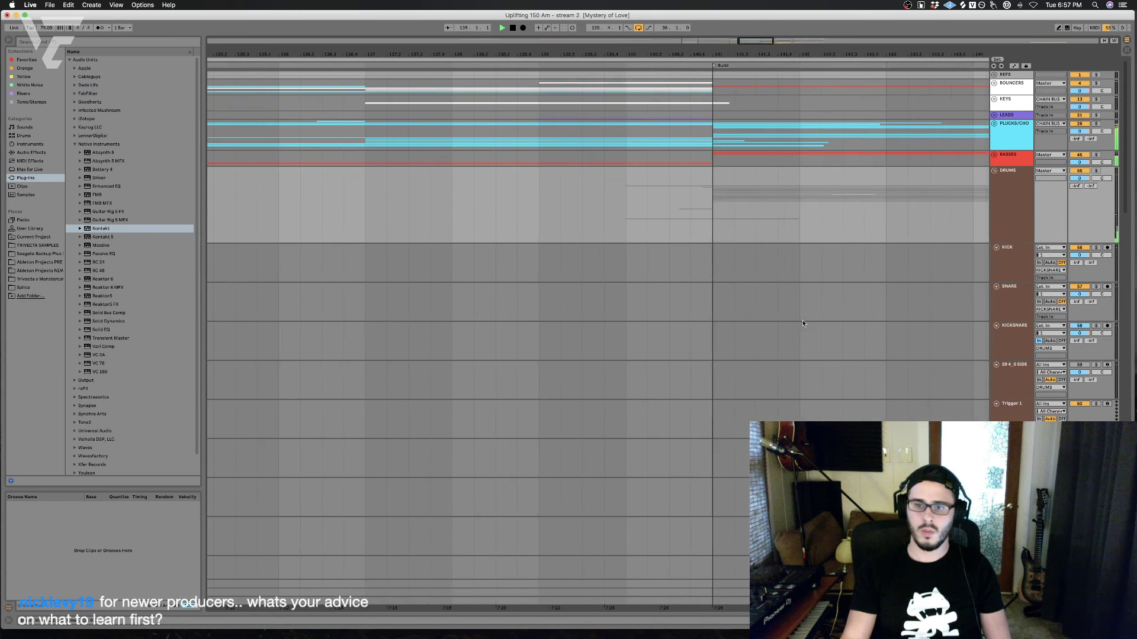
pyautogui.click(715, 333)
pyautogui.scroll(-10, 682, 355)
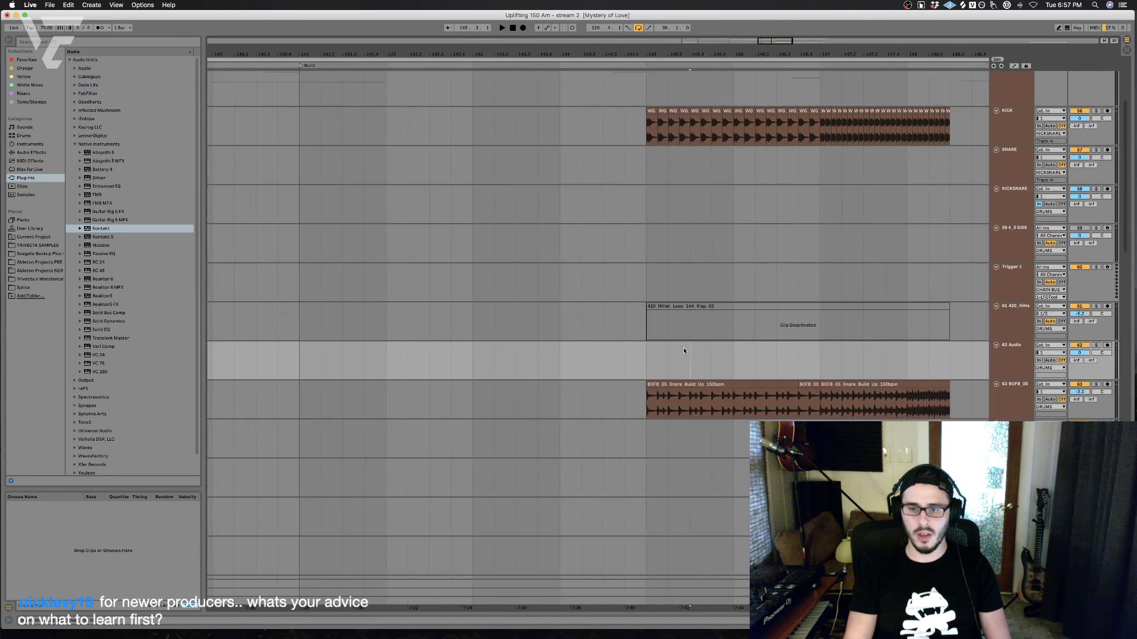
pyautogui.scroll(-10, 684, 355)
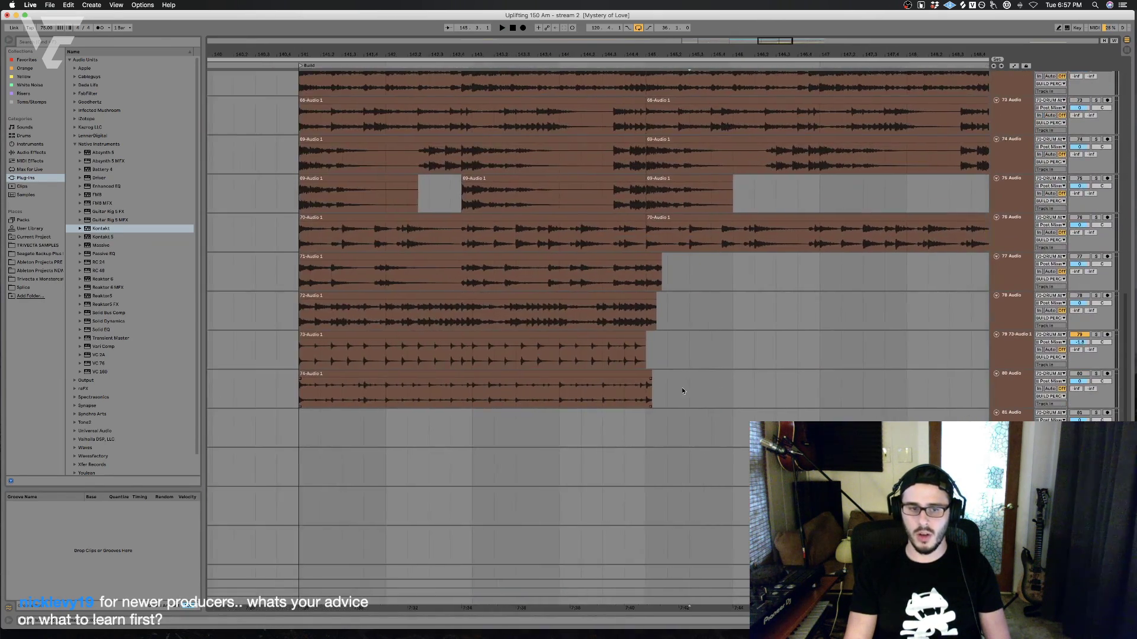
pyautogui.scroll(20, 682, 396)
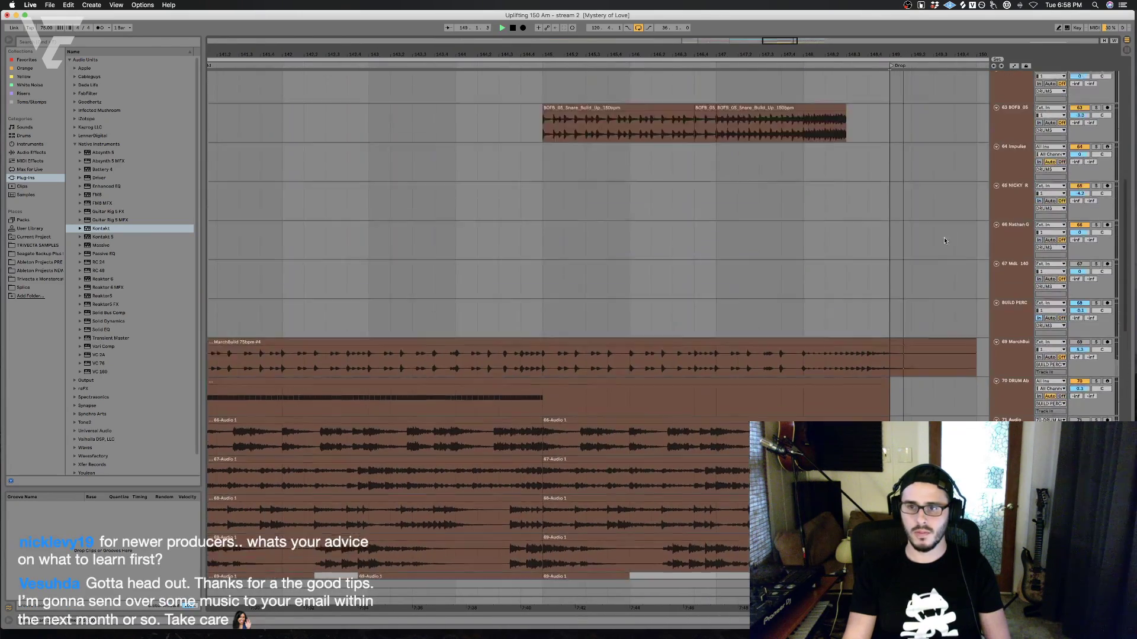
pyautogui.scroll(-6, 919, 277)
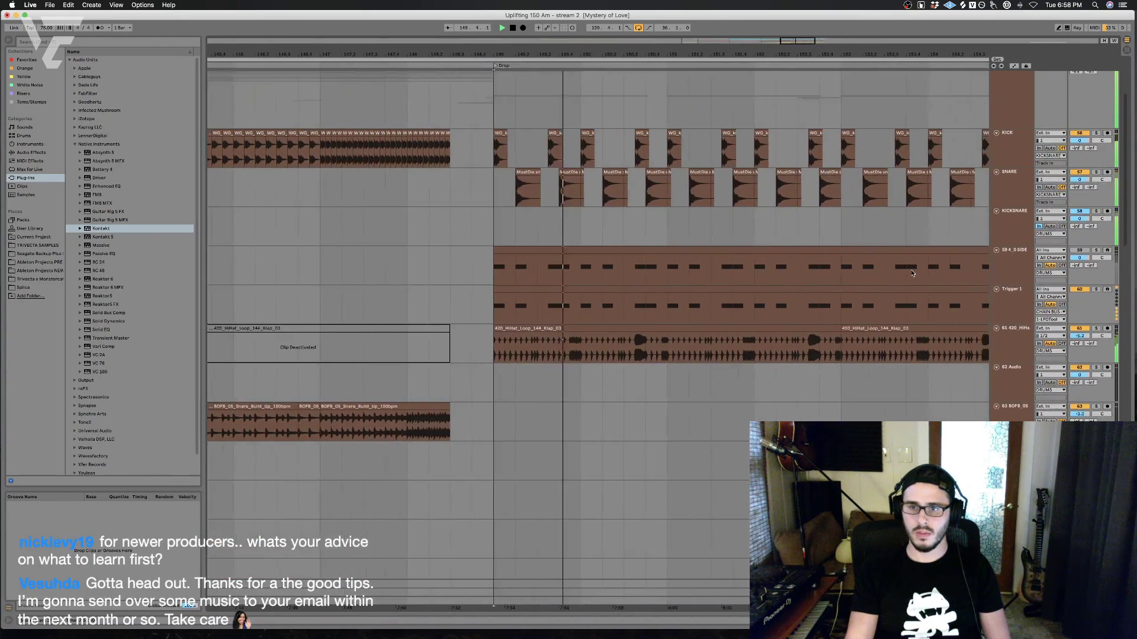
pyautogui.scroll(-8, 858, 257)
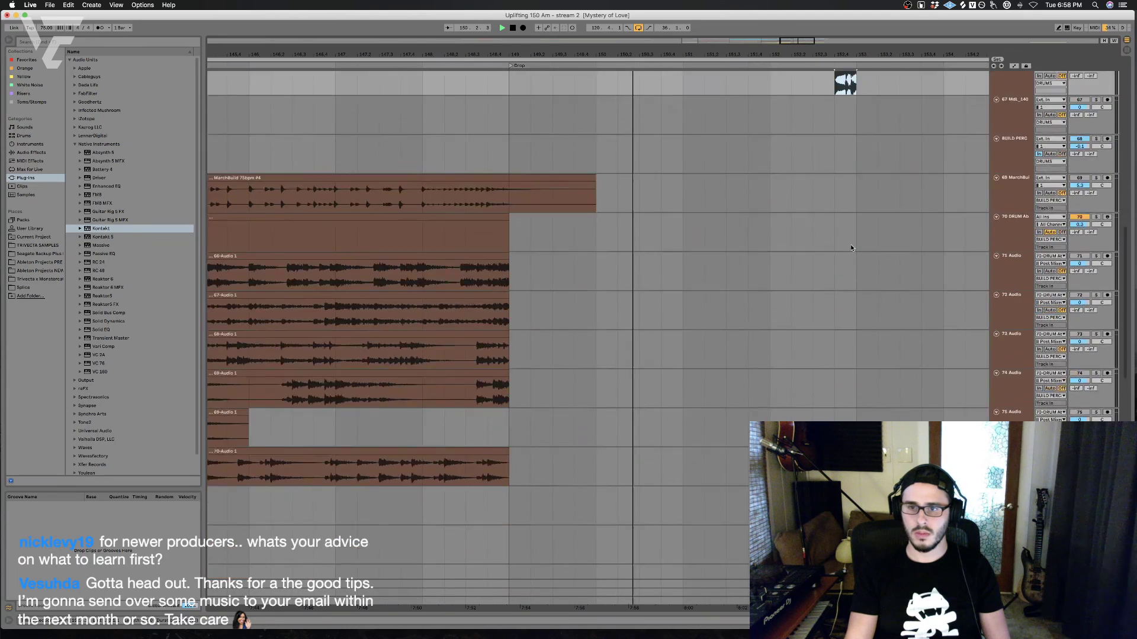
# Step: Copy the half-bar OLIVER drum loop fill to the second half of bar 132, ending at the Hook, and play it
pyautogui.scroll(-7, 854, 256)
pyautogui.click(681, 299)
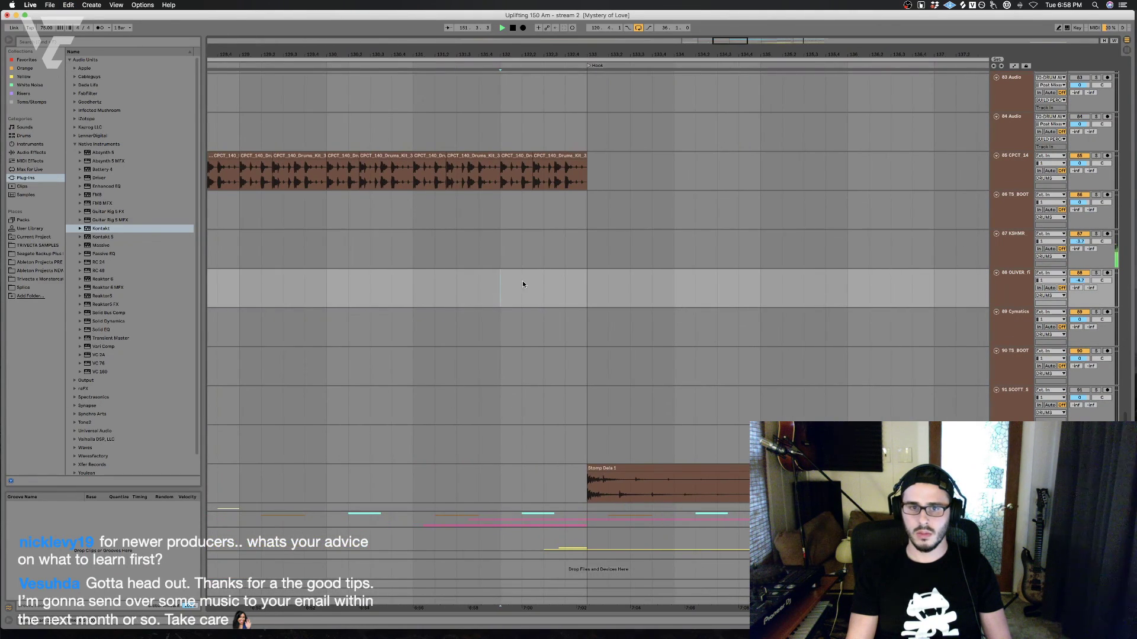
pyautogui.press('super+v')
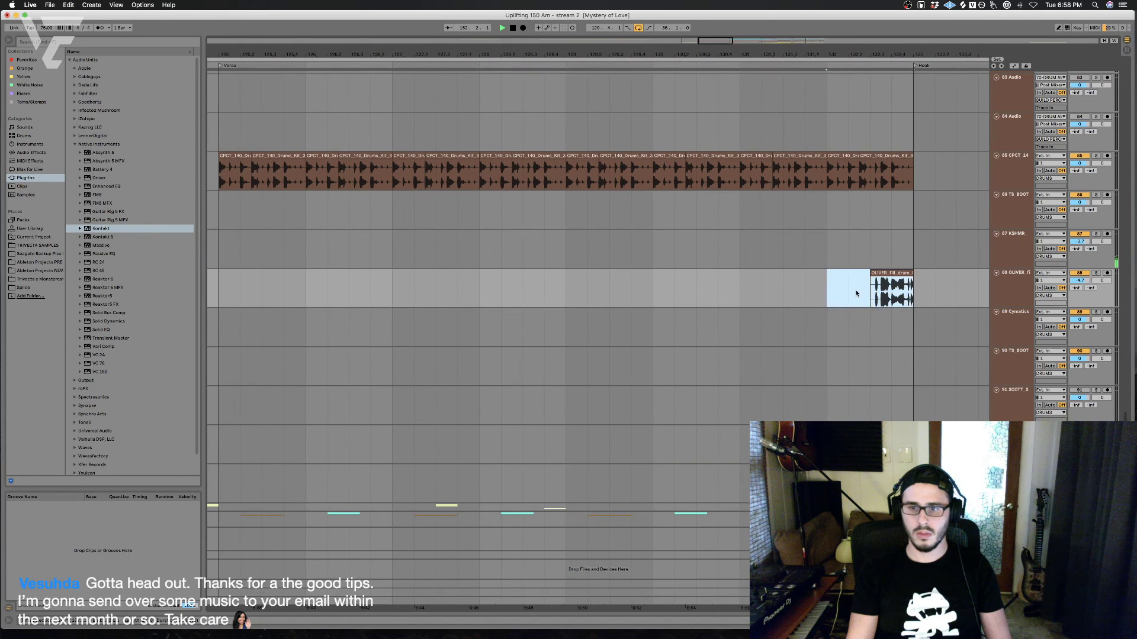
pyautogui.click(862, 291)
pyautogui.press('space')
pyautogui.press('space')
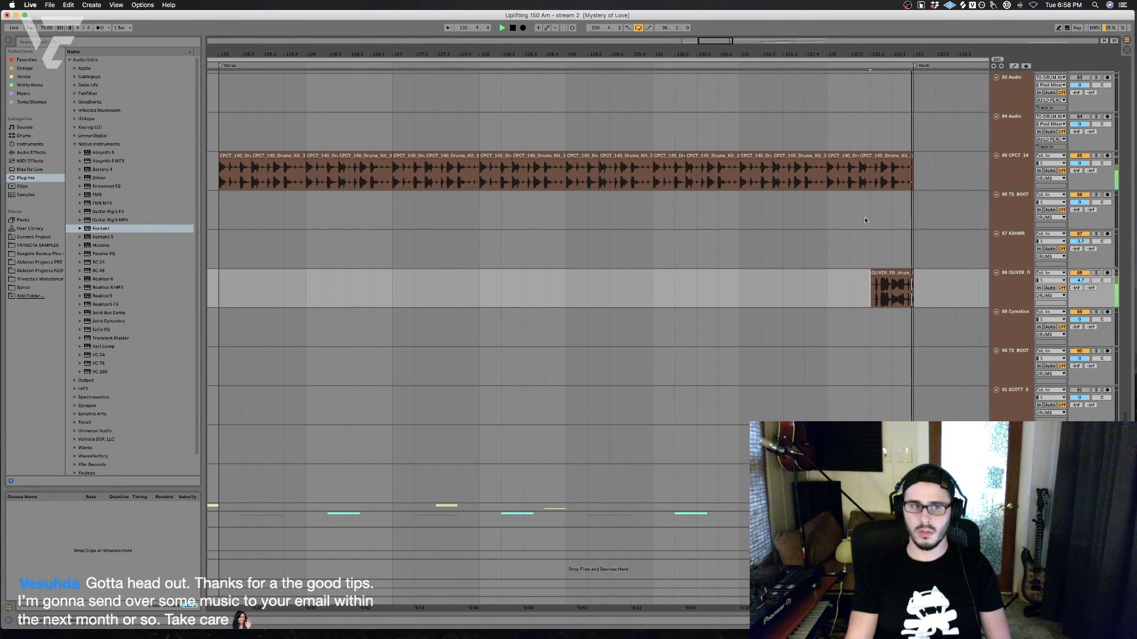
# Step: Cut about a sixteenth note off the end of the OLIVER fill before the Hook and replay it
pyautogui.click(892, 294)
pyautogui.moveTo(907, 300); pyautogui.dragTo(918, 299)
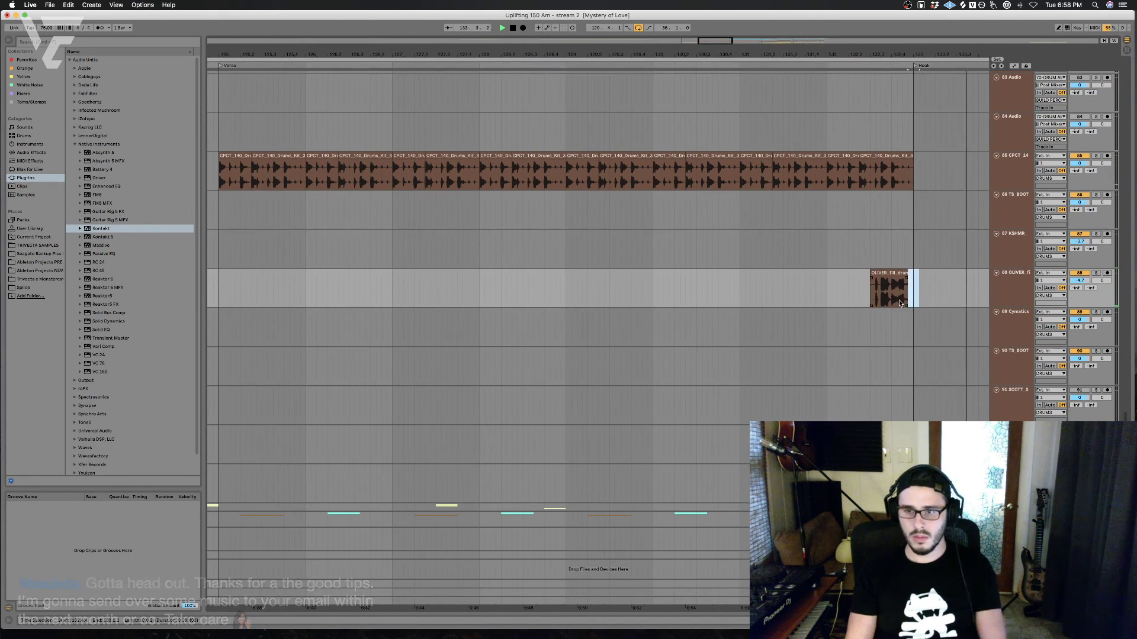
pyautogui.press('Delete')
pyautogui.click(886, 296)
pyautogui.press('space')
pyautogui.press('space')
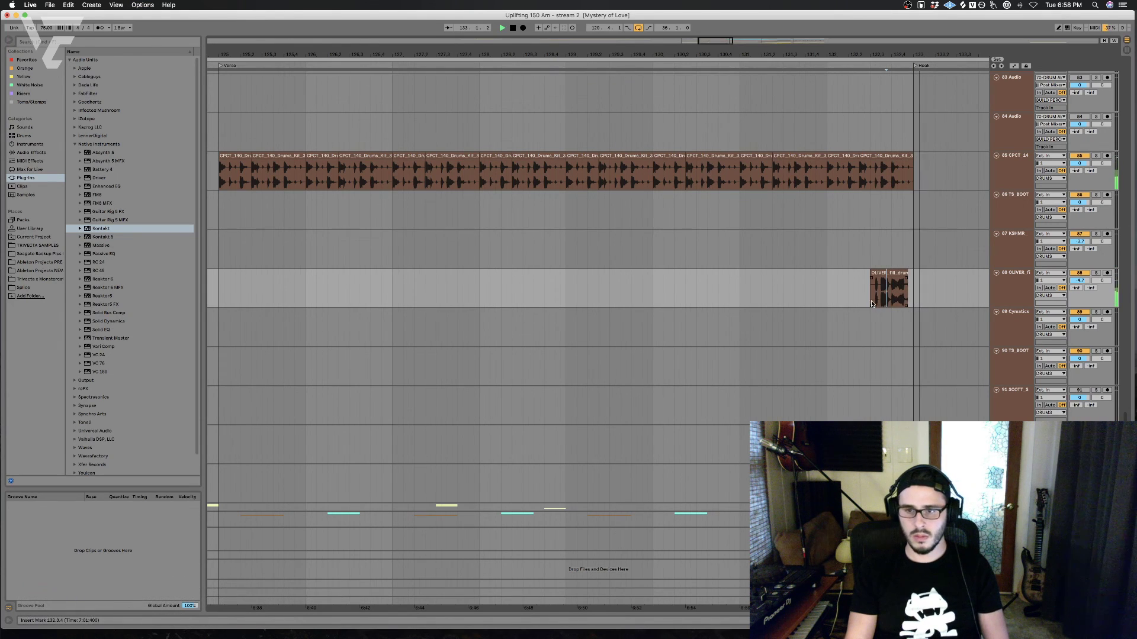
pyautogui.click(878, 292)
pyautogui.press('space')
pyautogui.press('space')
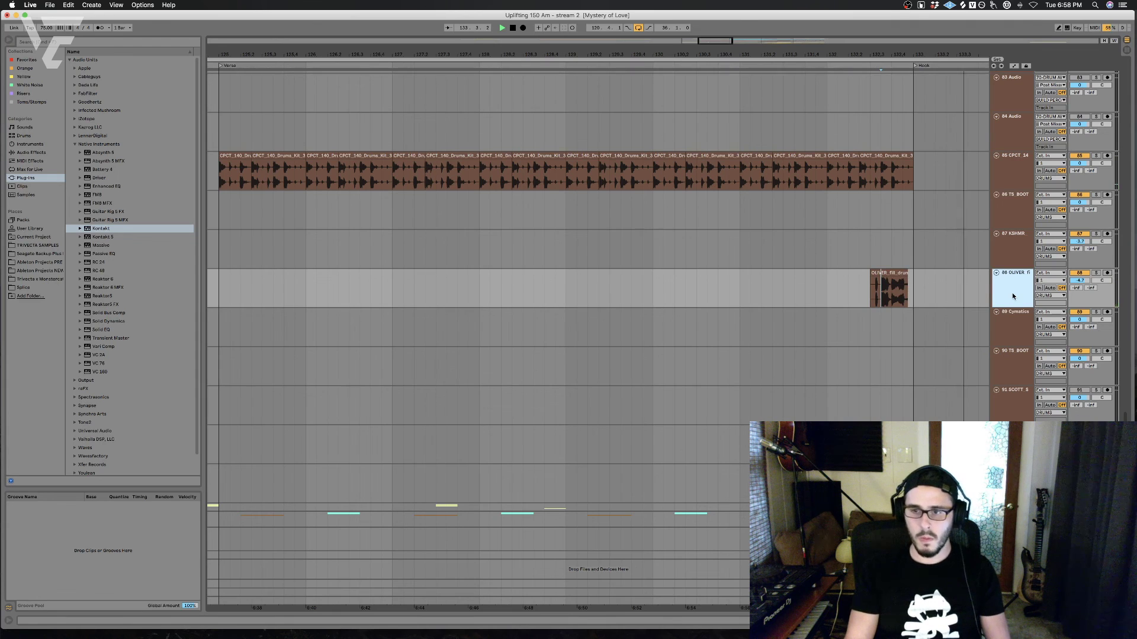
# Step: Insert an audio track below the OLIVER track and audition the LIVING RM TOM samples in the Toms/Stomps collection
pyautogui.press('super+t')
pyautogui.click(38, 104)
pyautogui.click(122, 180)
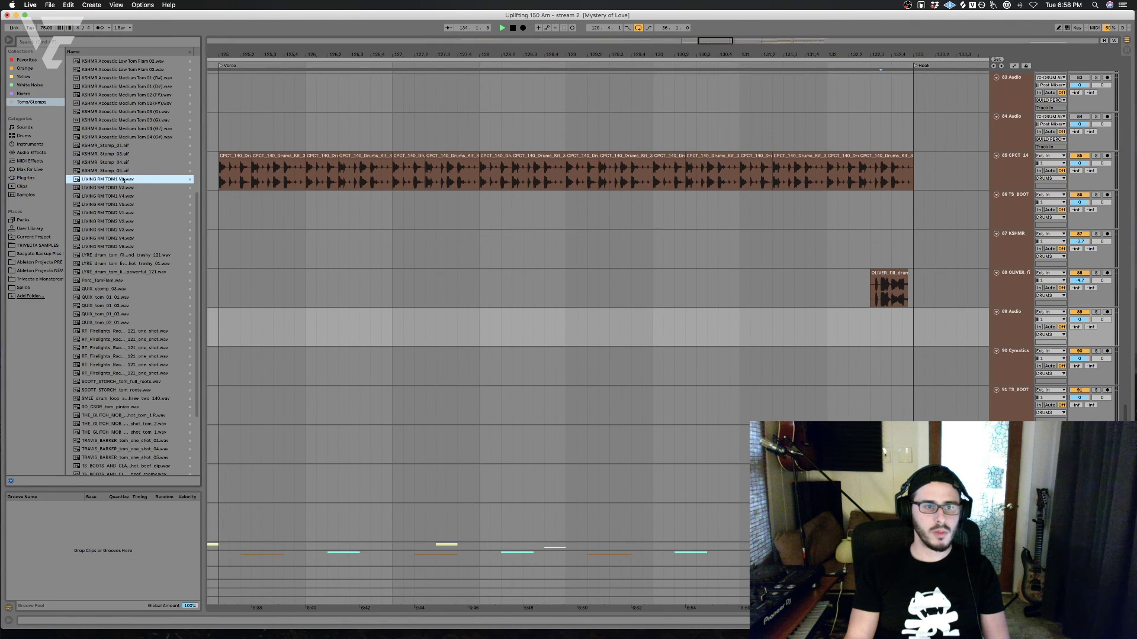
pyautogui.click(122, 173)
pyautogui.click(125, 188)
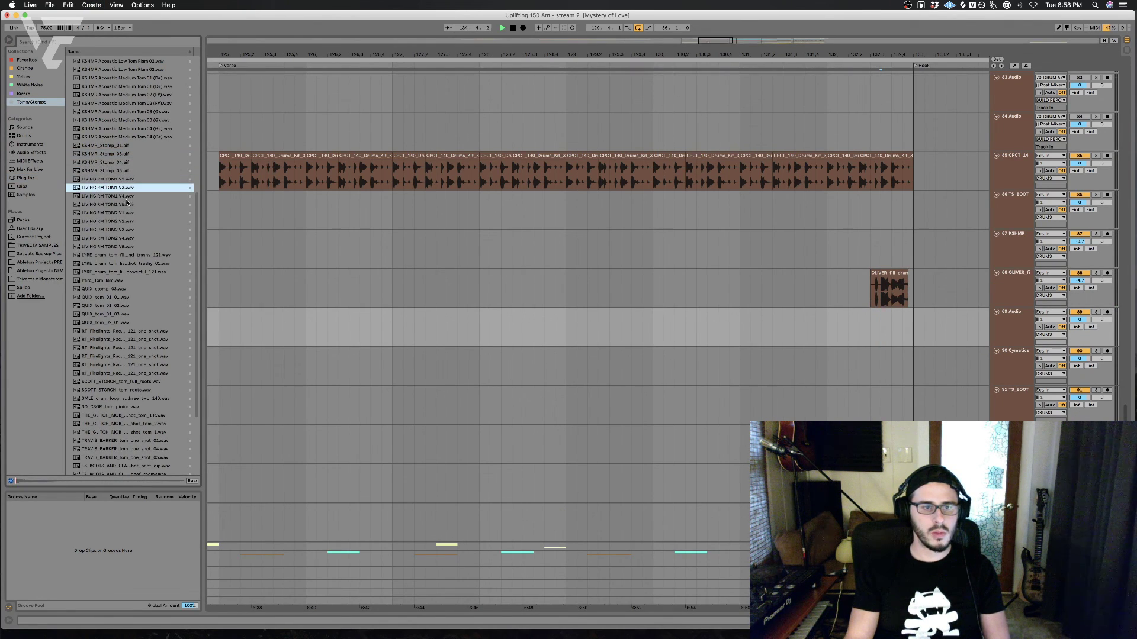
pyautogui.press('Down')
pyautogui.press('Down')
pyautogui.press('Down')
pyautogui.press('Down')
pyautogui.press('Down')
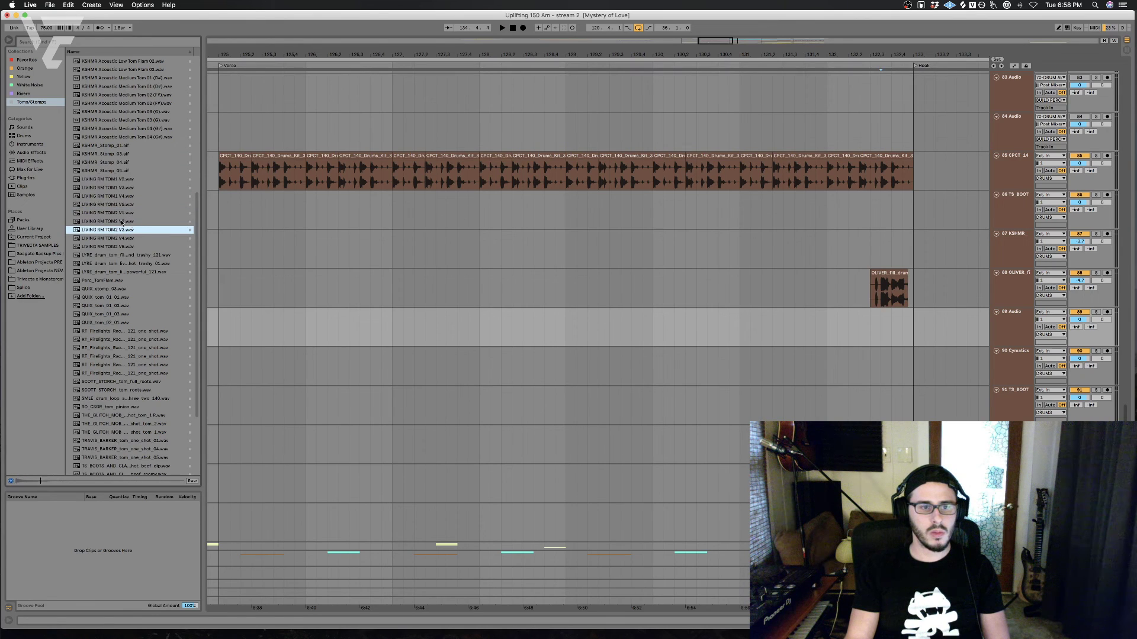
pyautogui.press('Up')
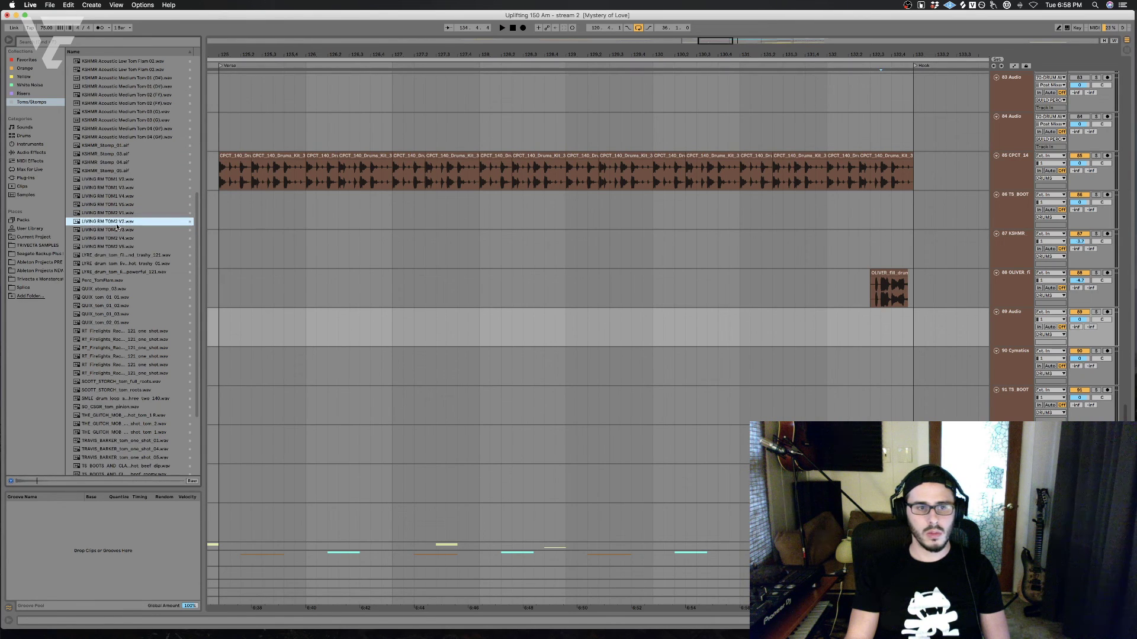
# Step: Place the LIVING RM TOM2 V2 sample on the new audio track just before the Hook and play it
pyautogui.moveTo(160, 237); pyautogui.dragTo(893, 332)
pyautogui.press('space')
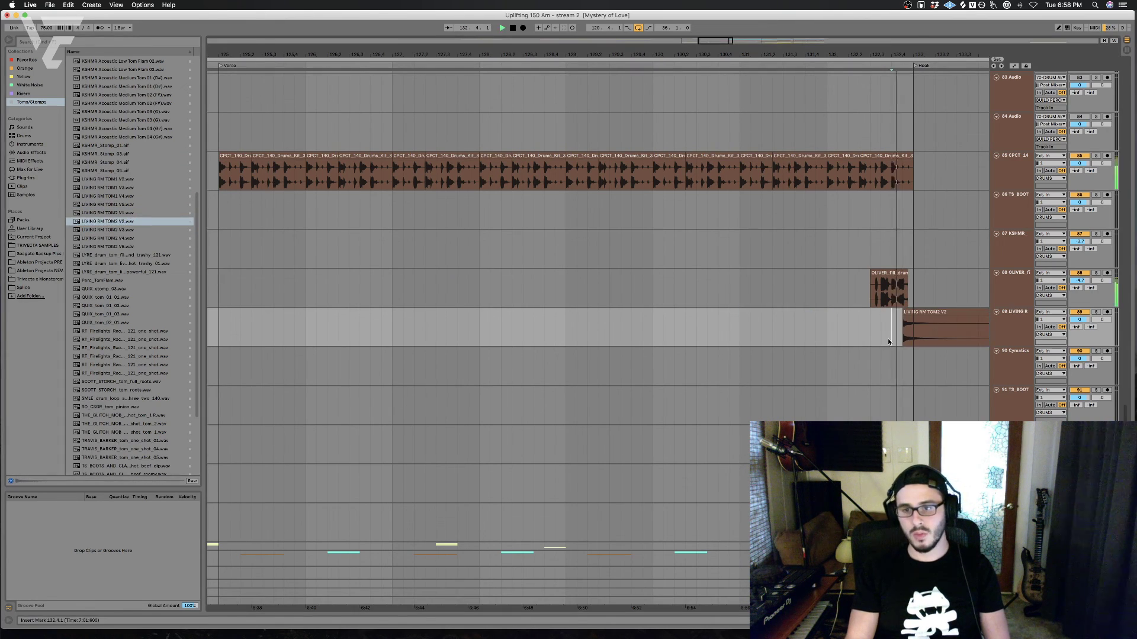
pyautogui.scroll(5, 918, 301)
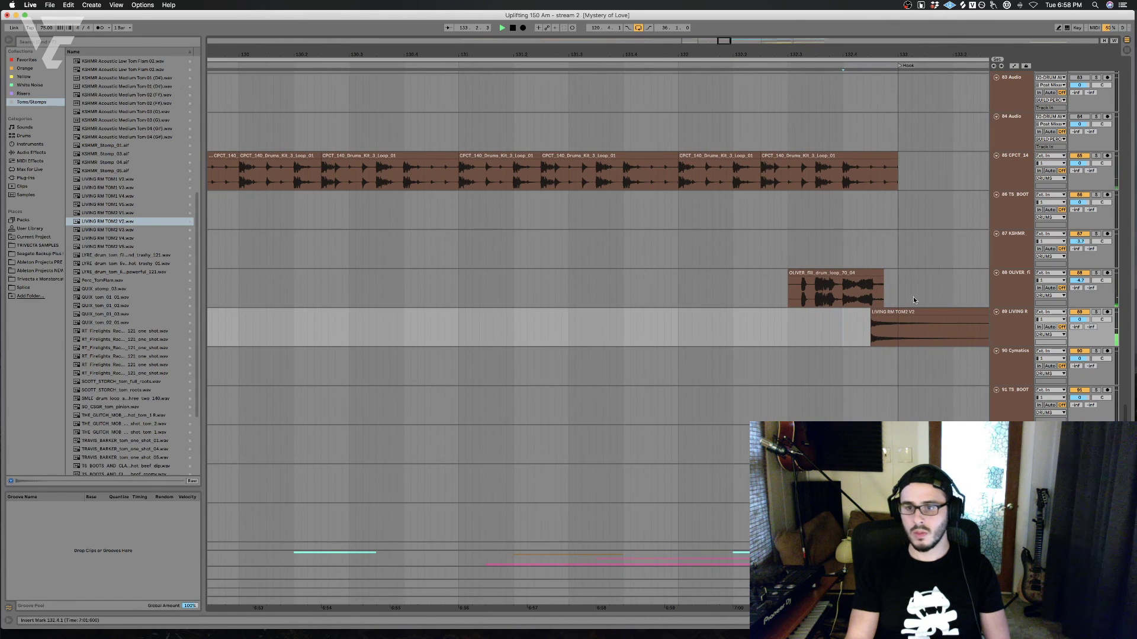
# Step: Turn off warping for the LIVING RM TOM2 V2 clip and shift it later to start where the OLIVER fill ends
pyautogui.doubleClick(906, 312)
pyautogui.click(106, 540)
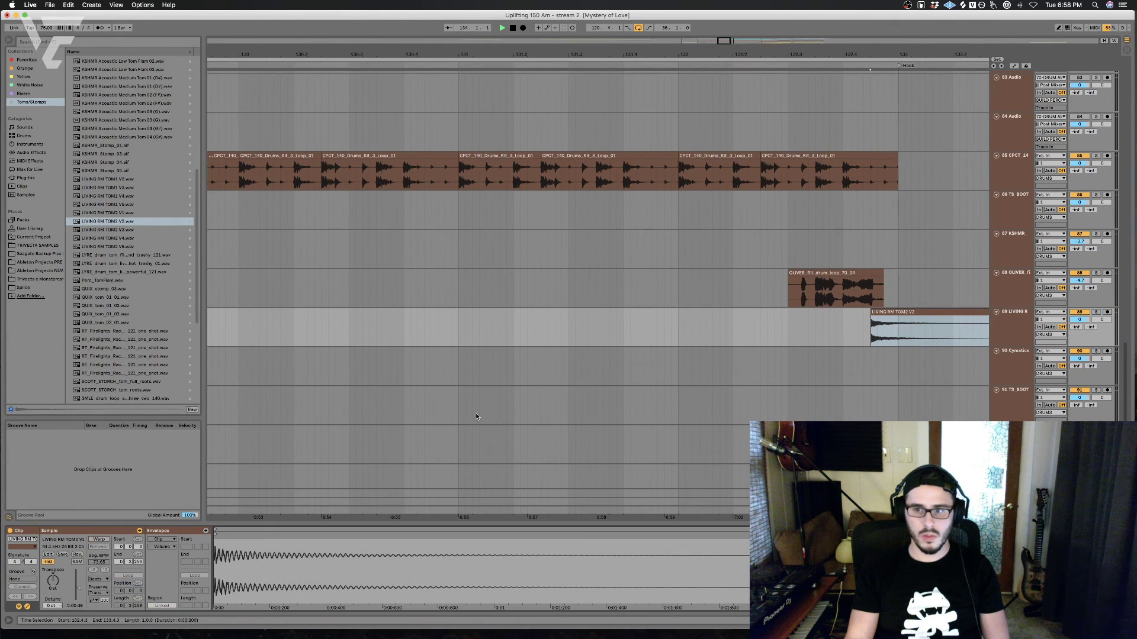
pyautogui.click(874, 325)
pyautogui.click(873, 324)
pyautogui.moveTo(875, 312); pyautogui.dragTo(902, 315)
pyautogui.click(828, 325)
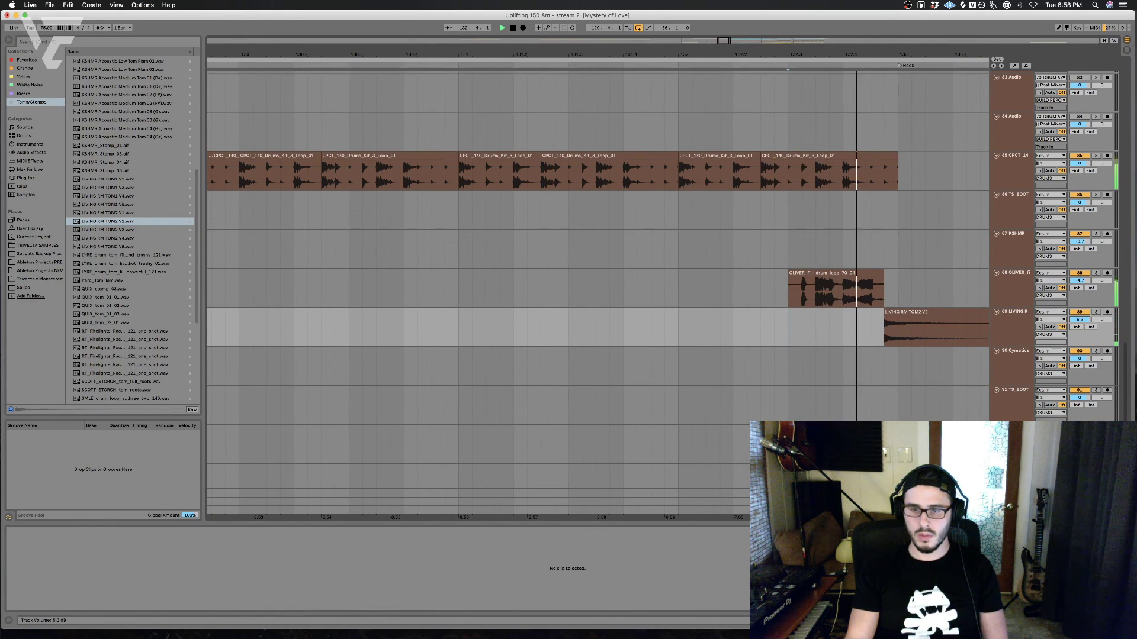
# Step: Replay the bars leading into the Hook from several points to judge the drum fill and tom hit
pyautogui.click(733, 335)
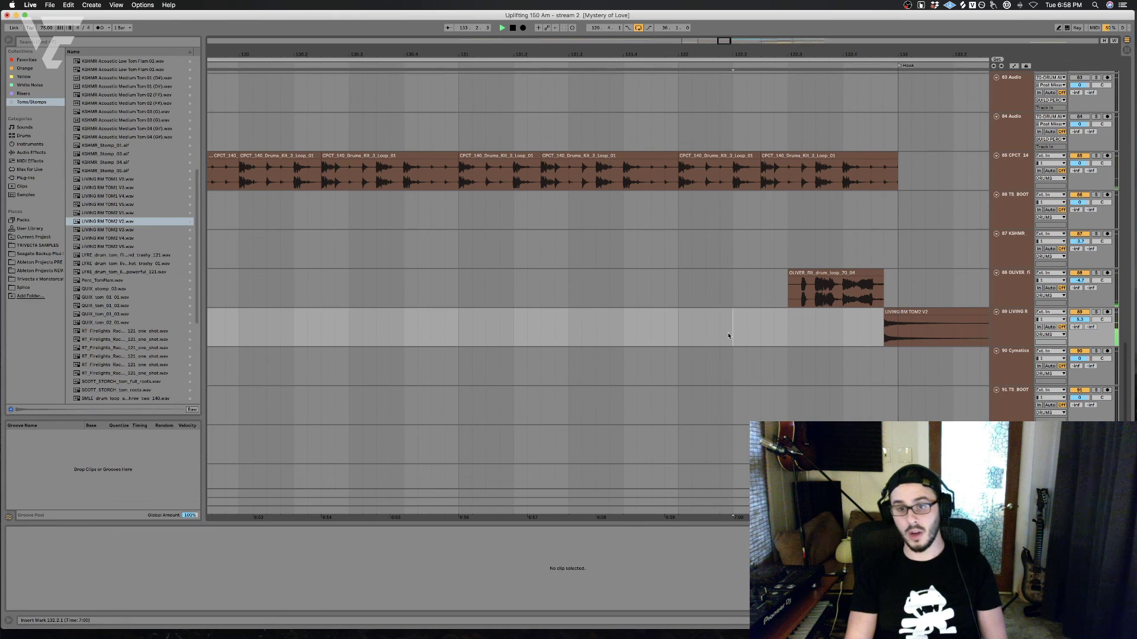
pyautogui.press('space')
pyautogui.press('space')
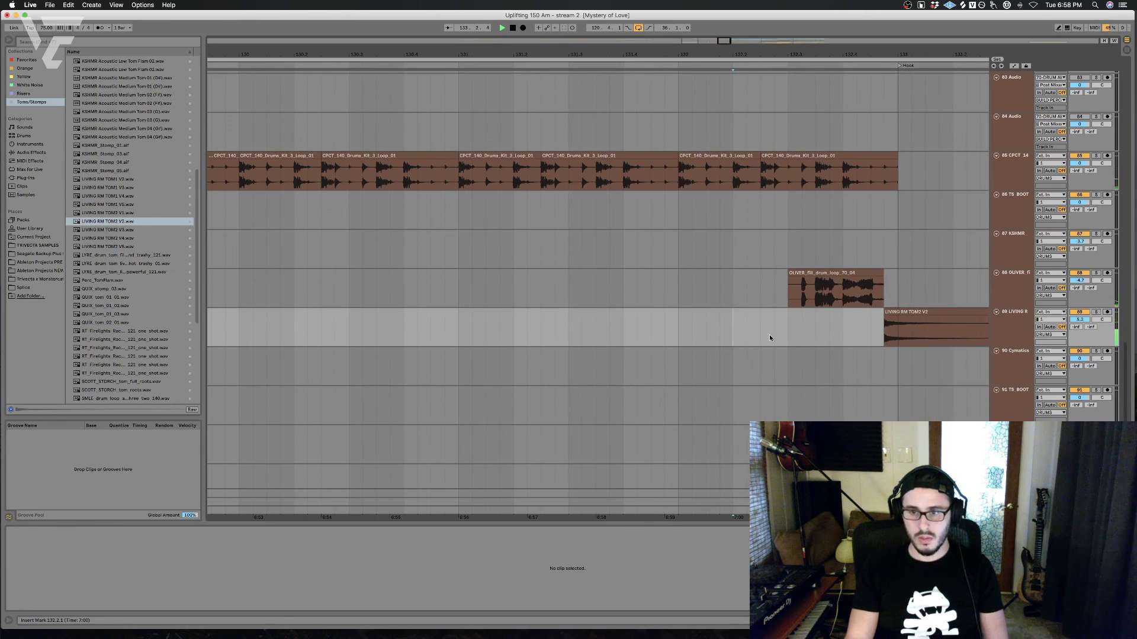
pyautogui.click(637, 330)
pyautogui.press('space')
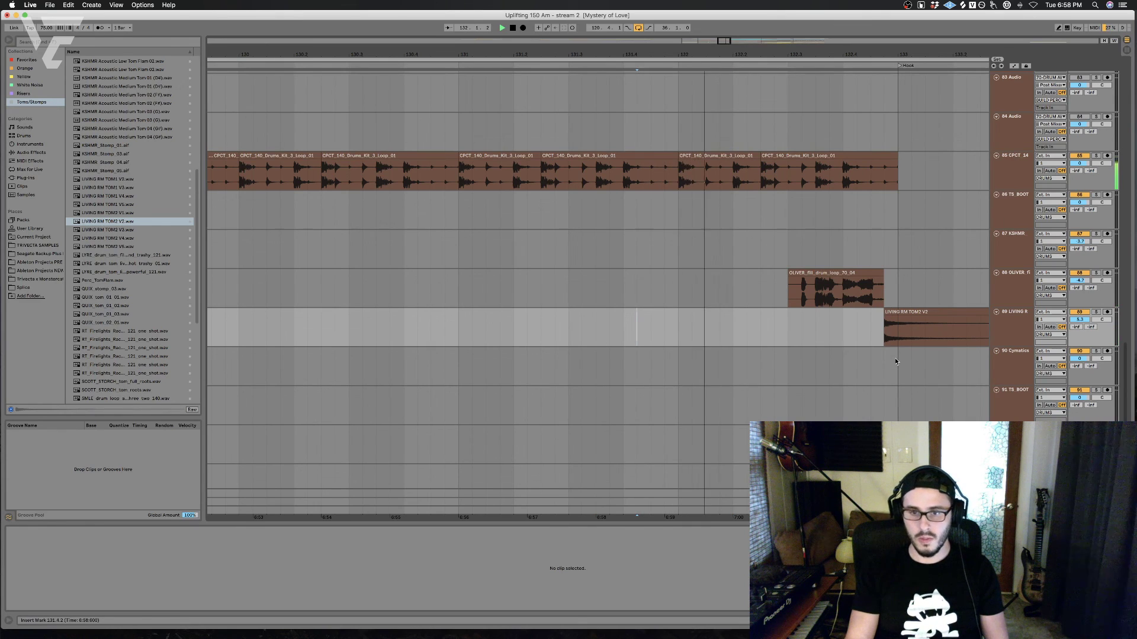
pyautogui.click(678, 335)
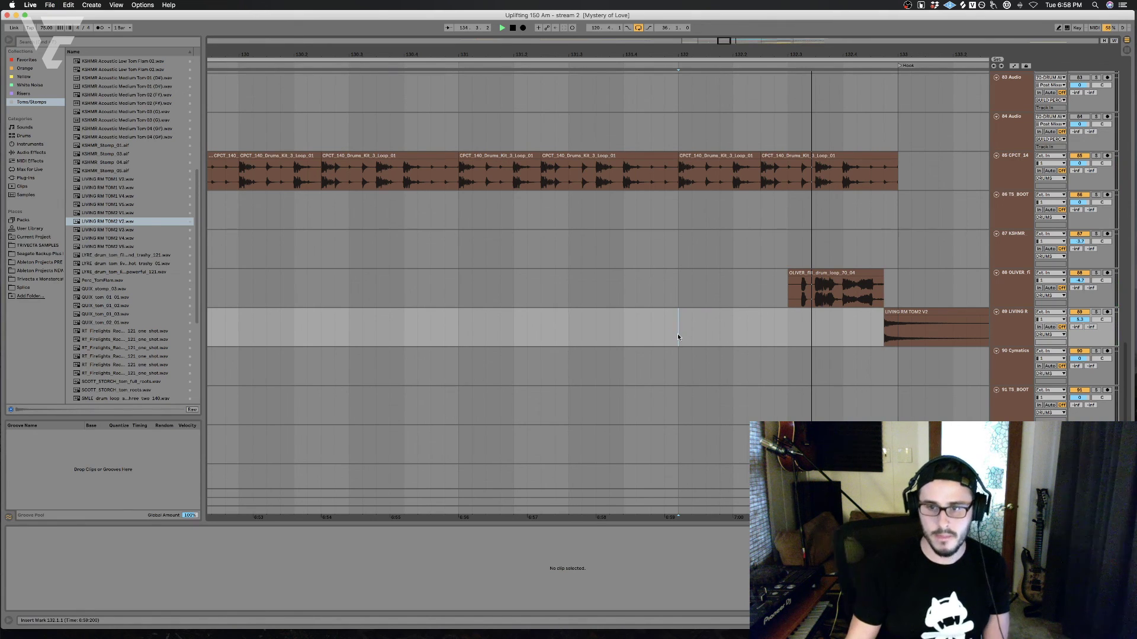
# Step: Stop playback and collapse the DRUMS group
pyautogui.scroll(6, 763, 342)
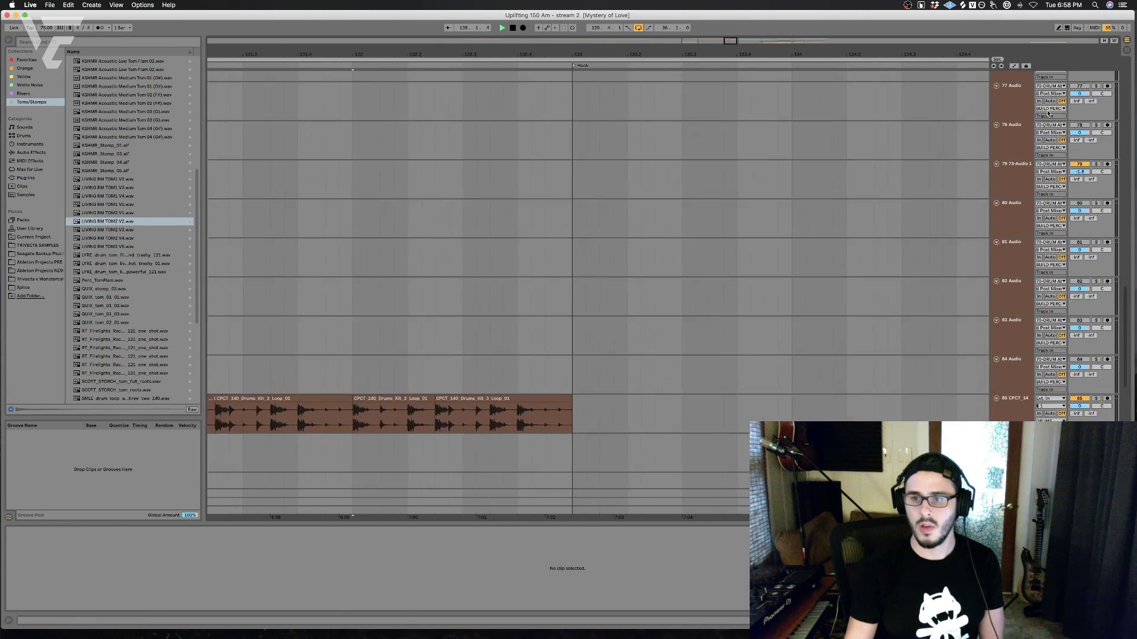
pyautogui.scroll(8, 739, 257)
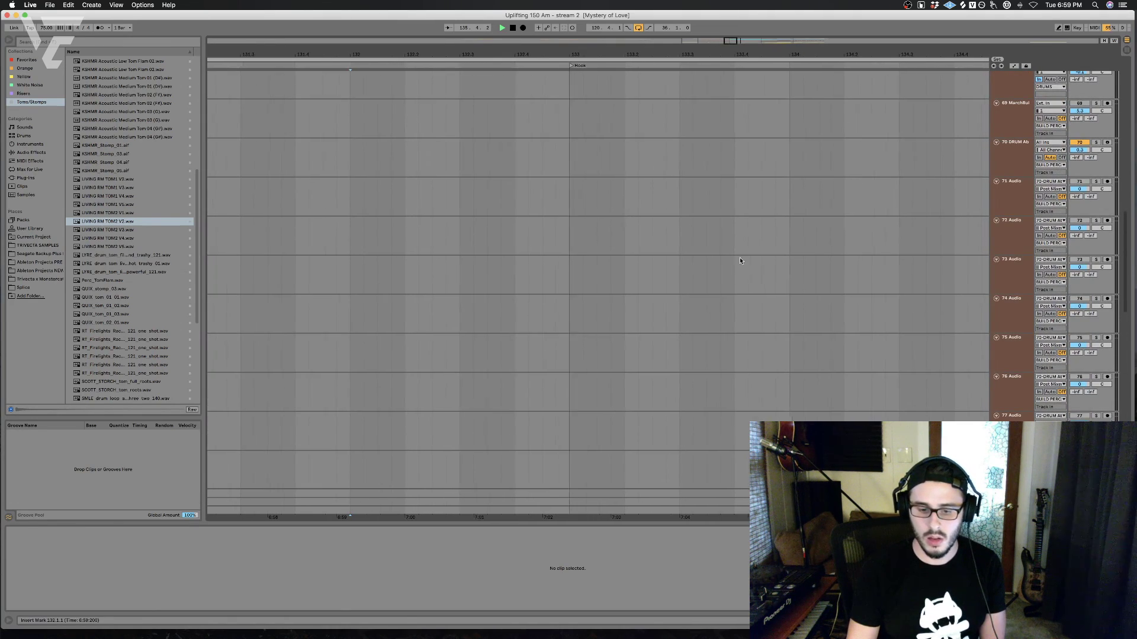
pyautogui.press('space')
pyautogui.scroll(3, 829, 225)
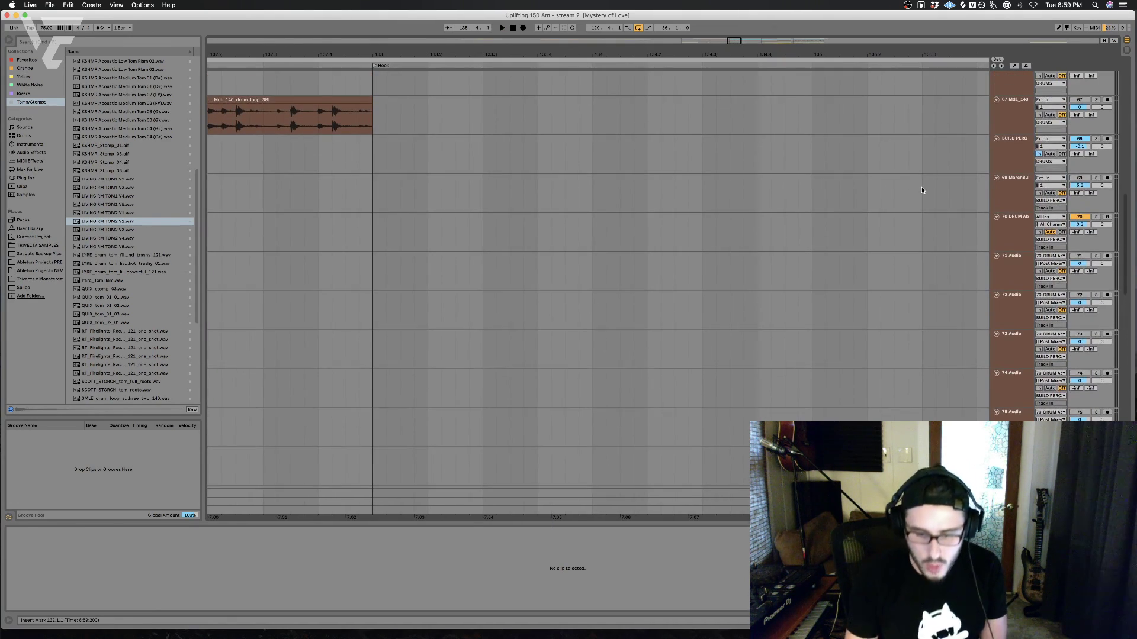
pyautogui.scroll(15, 943, 180)
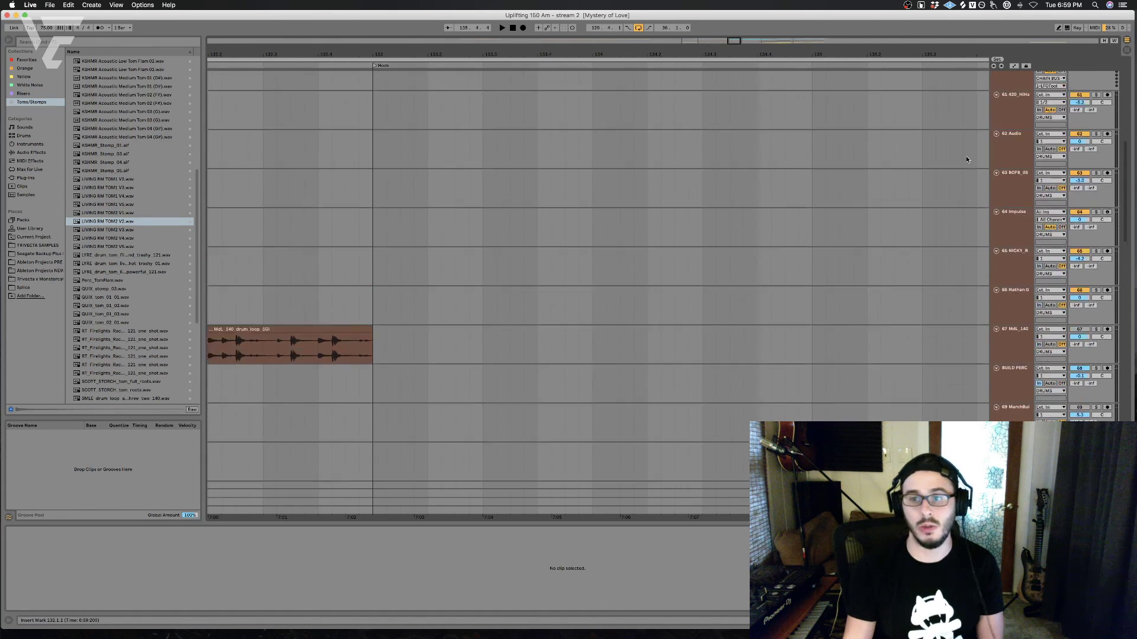
pyautogui.click(995, 171)
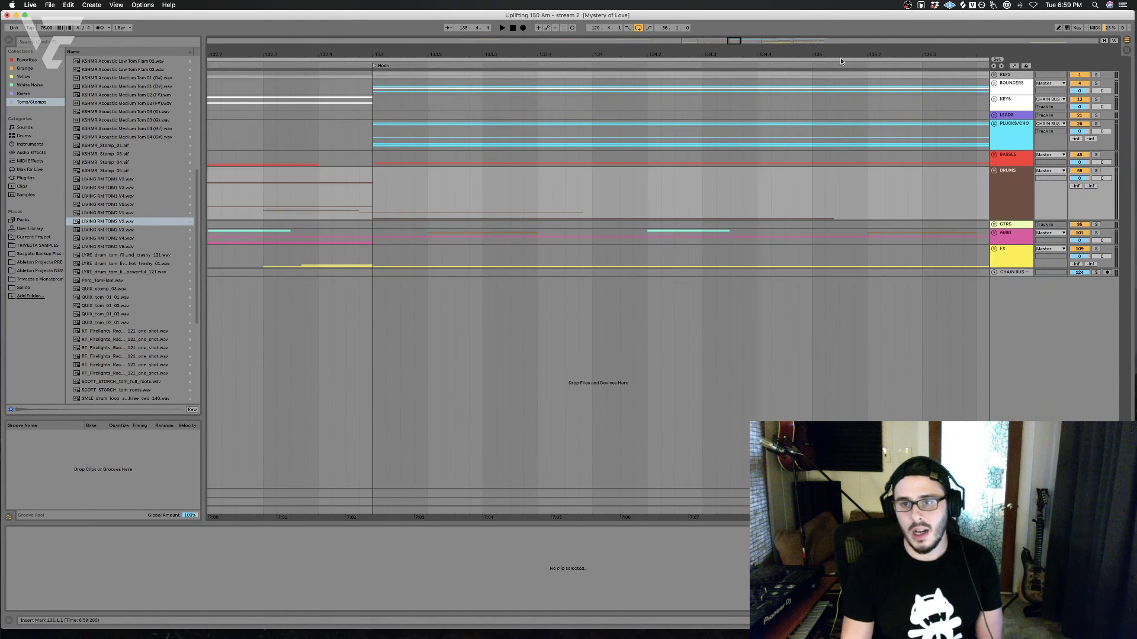
# Step: Play the Hook and the bars around its start, checking the transition out of the Verse
pyautogui.hscroll(2, 773, 235)
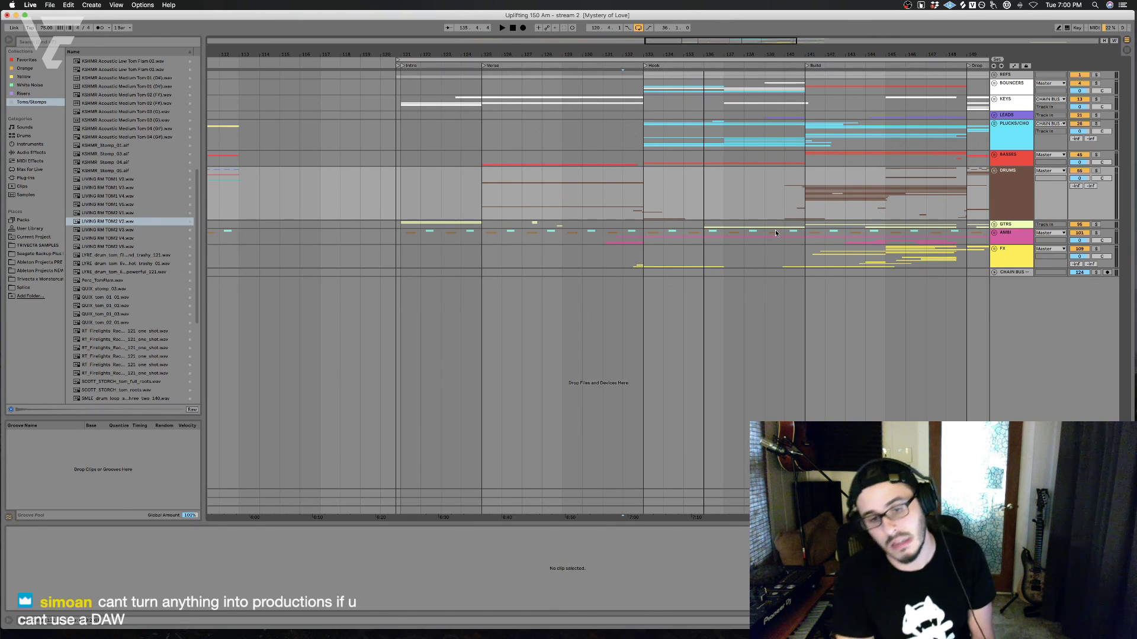
pyautogui.press('space')
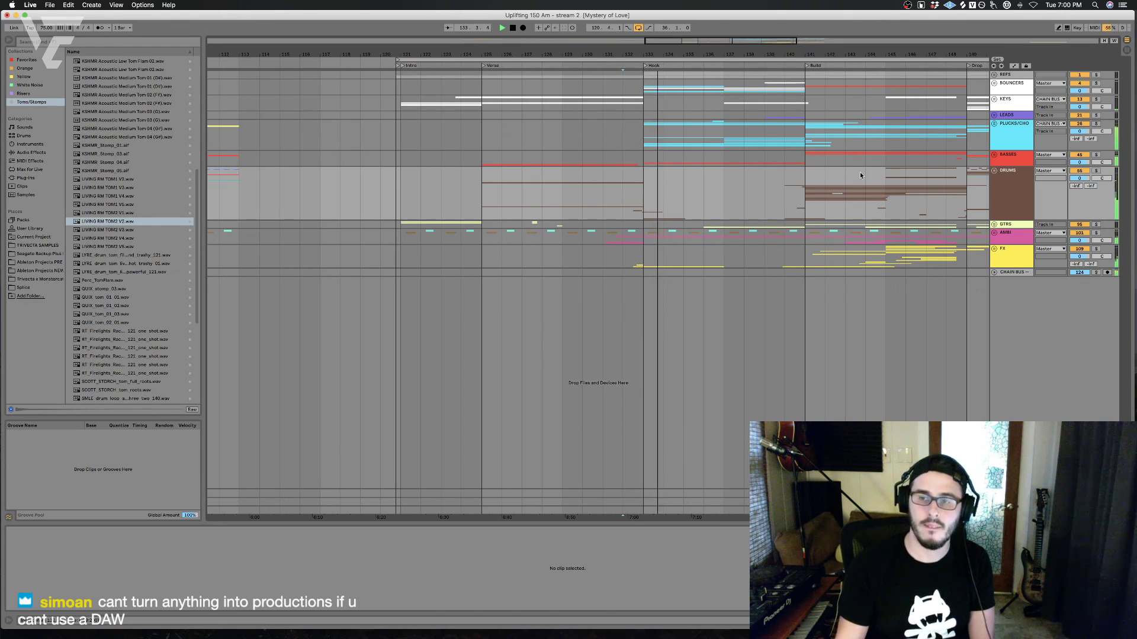
pyautogui.moveTo(745, 47); pyautogui.dragTo(744, 65)
pyautogui.click(640, 212)
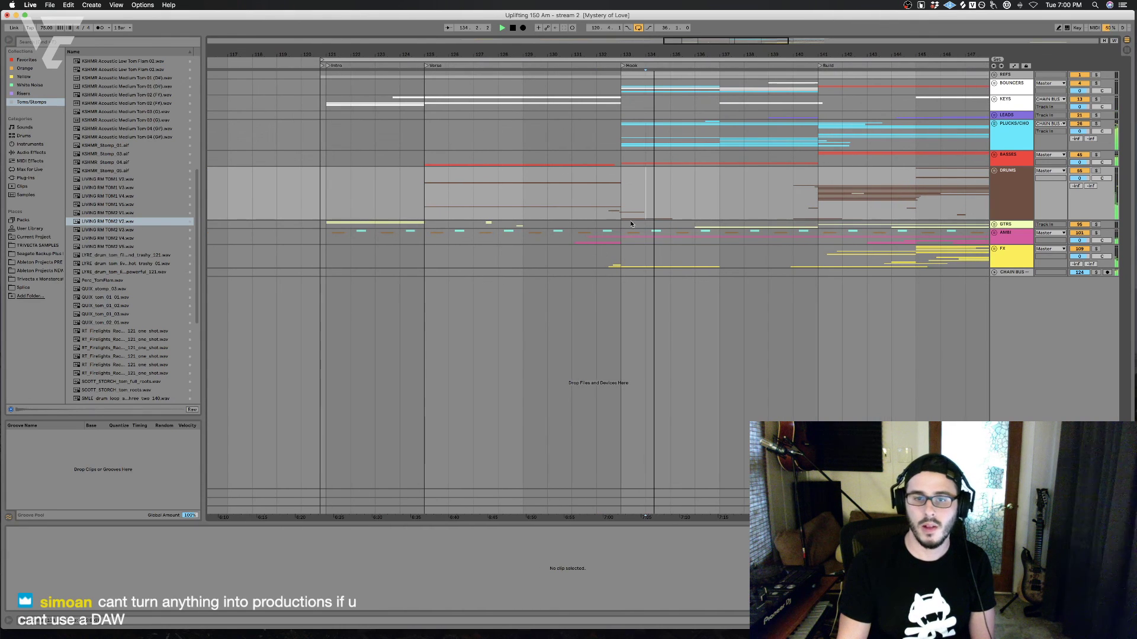
pyautogui.click(619, 240)
pyautogui.click(596, 213)
pyautogui.press('space')
# Step: Set the playback start one bar before the Hook and play on from there through the following sections
pyautogui.hscroll(1, 533, 214)
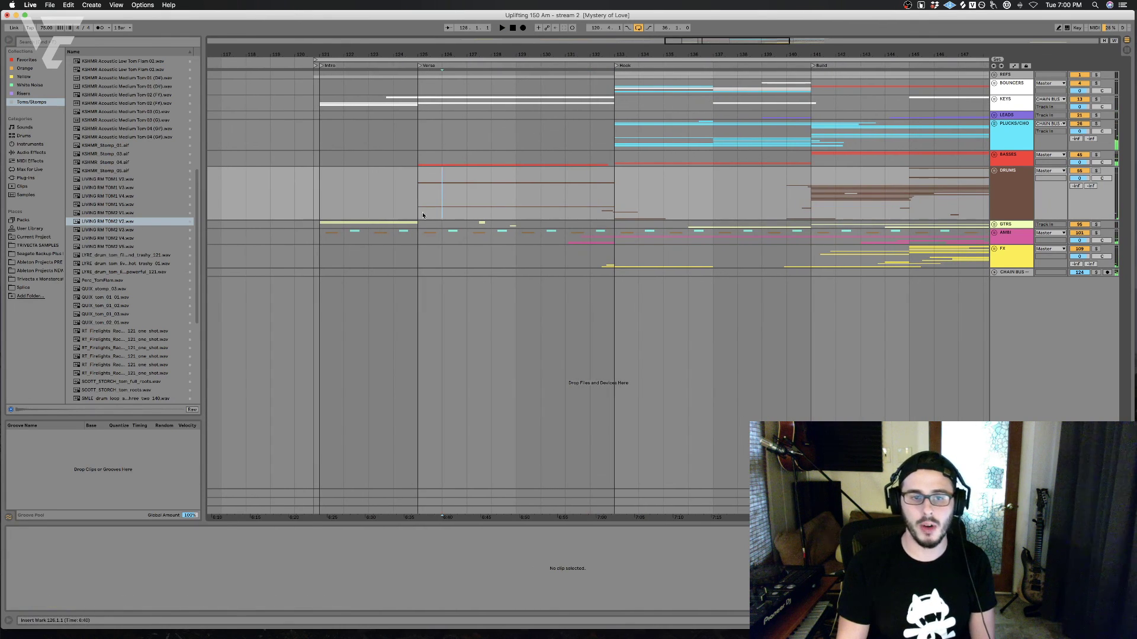
pyautogui.click(422, 215)
pyautogui.click(614, 214)
pyautogui.click(591, 214)
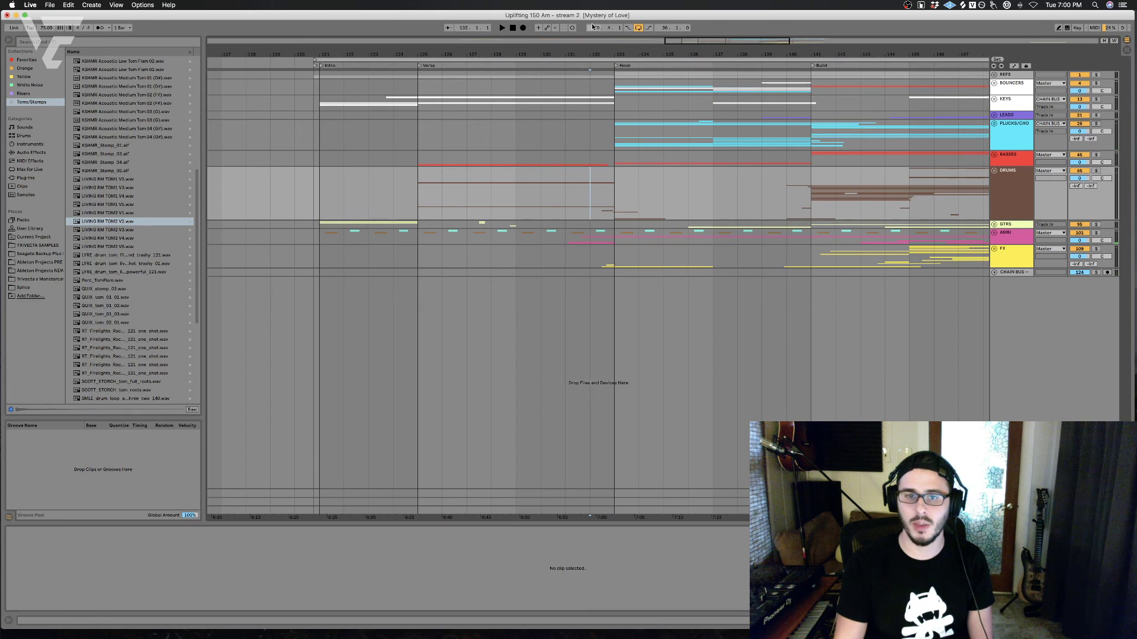
pyautogui.moveTo(311, 174)
pyautogui.mouseDown()
pyautogui.moveTo(613, 201)
pyautogui.moveTo(609, 271)
pyautogui.mouseUp()
pyautogui.click(591, 208)
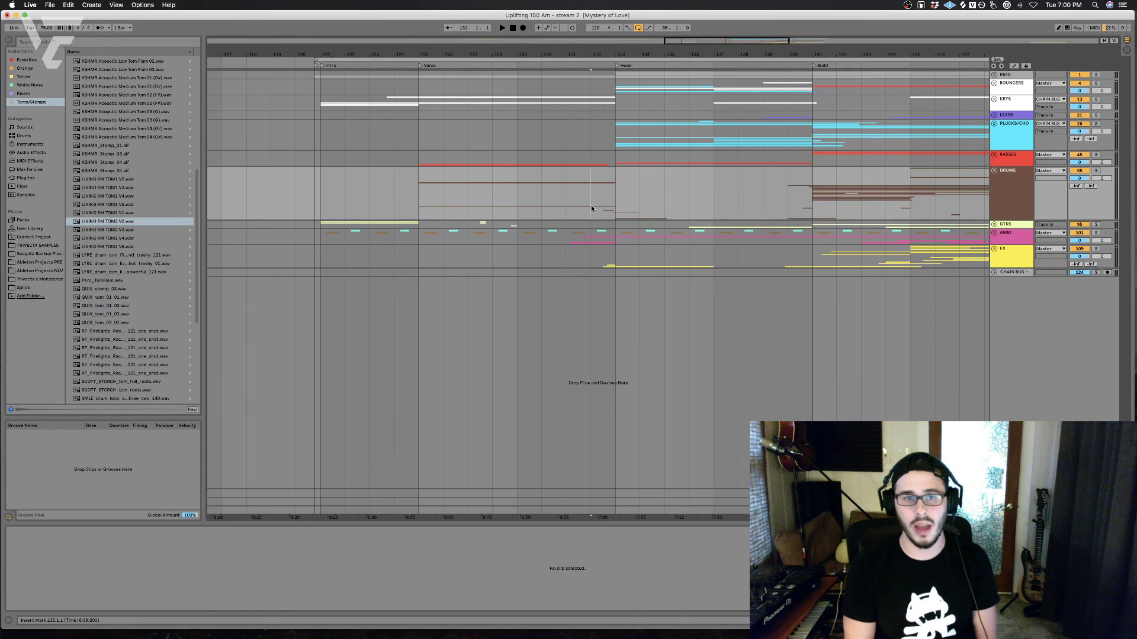
pyautogui.press('space')
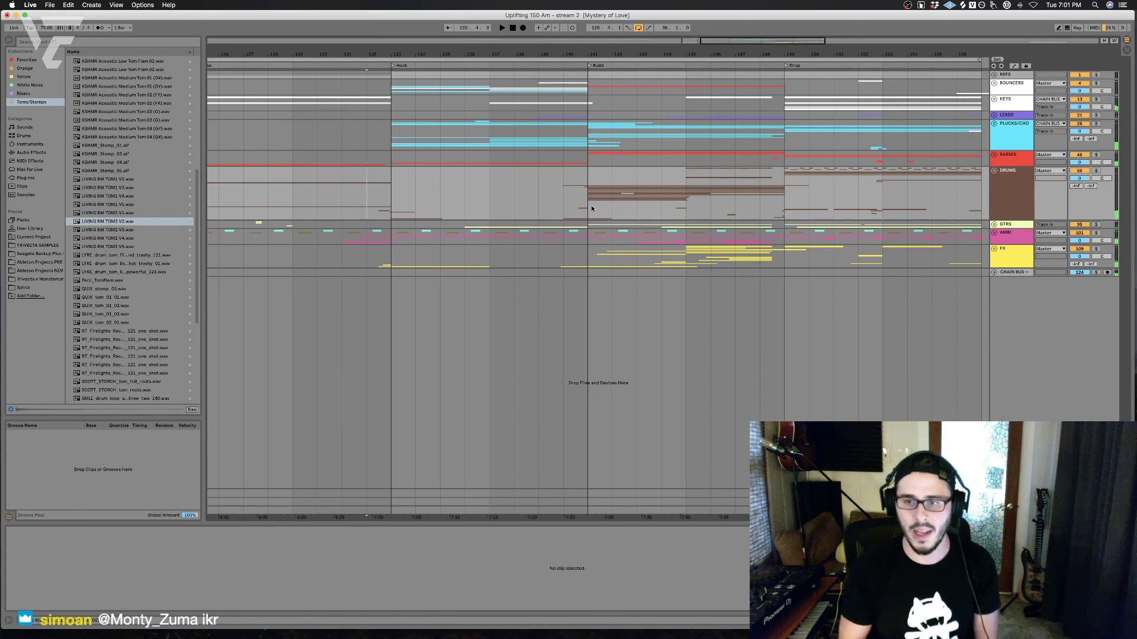
# Step: Select the time range from 120.4.1 to 157.1.1 across the FX and CHAIN BUS tracks, and save the set
pyautogui.click(979, 257)
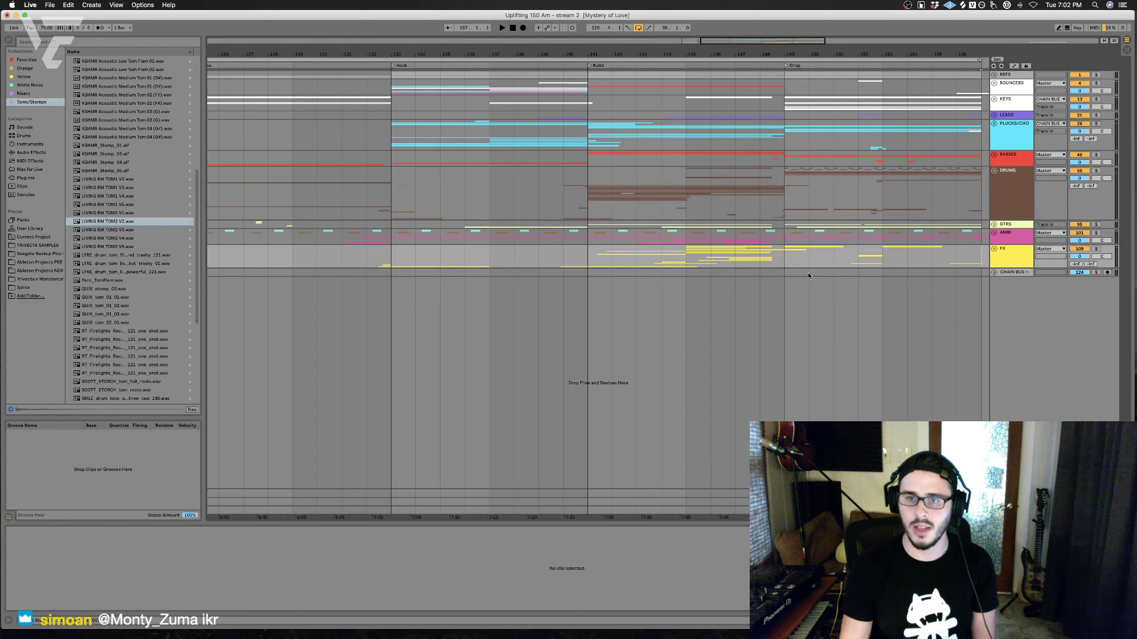
pyautogui.hscroll(-10, 773, 297)
pyautogui.hscroll(3, 838, 284)
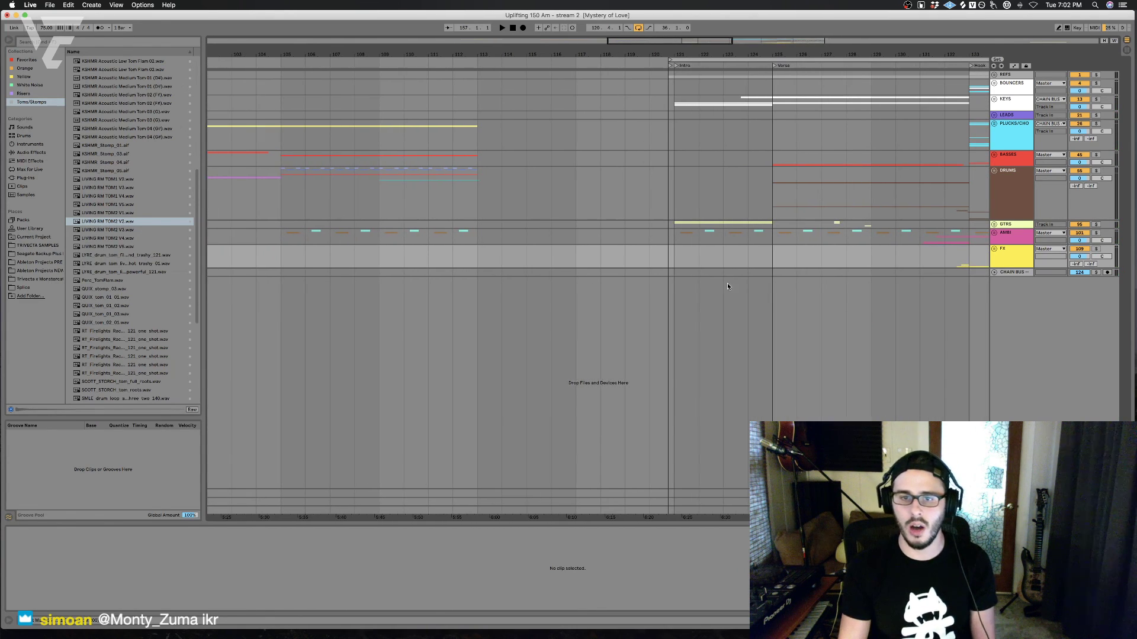
pyautogui.keyDown('shift'); pyautogui.click(673, 272); pyautogui.keyUp('shift')
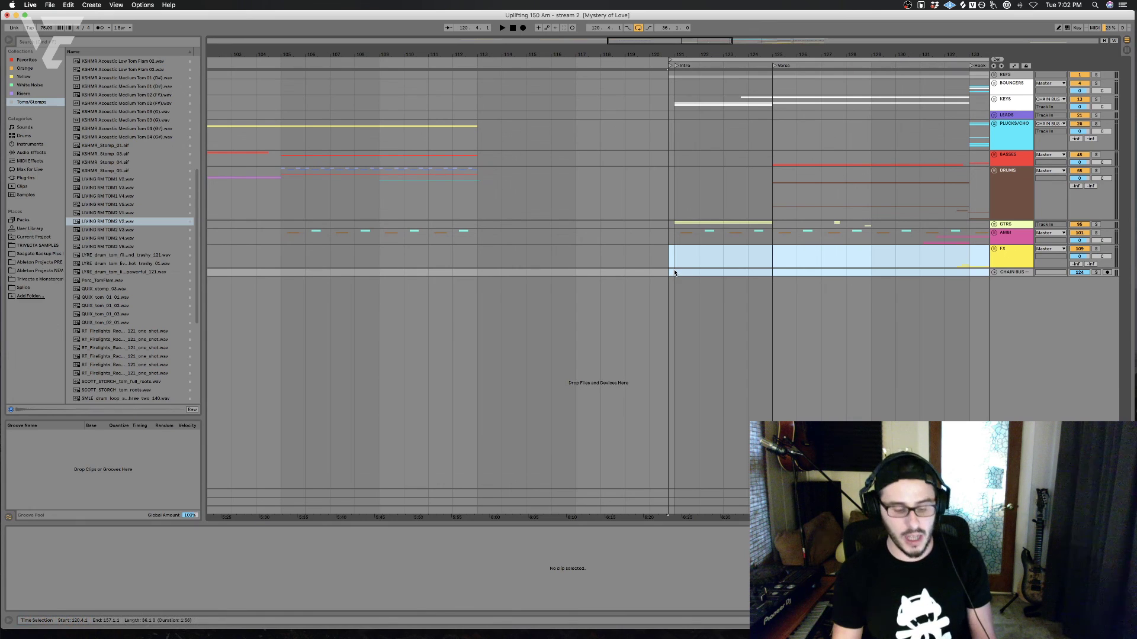
pyautogui.press('super+s')
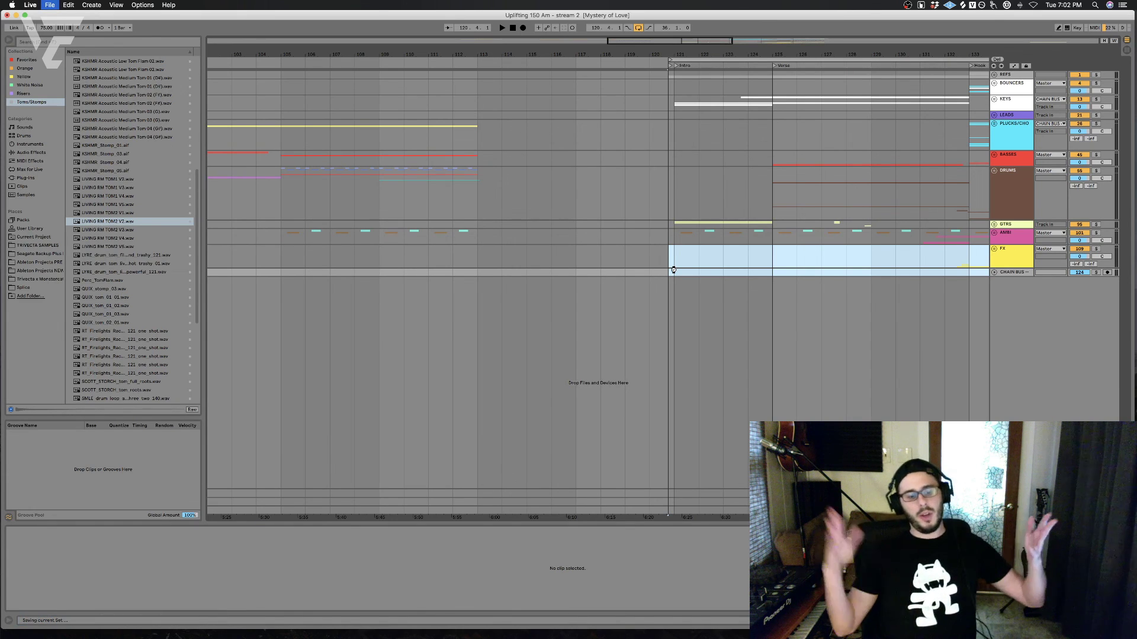